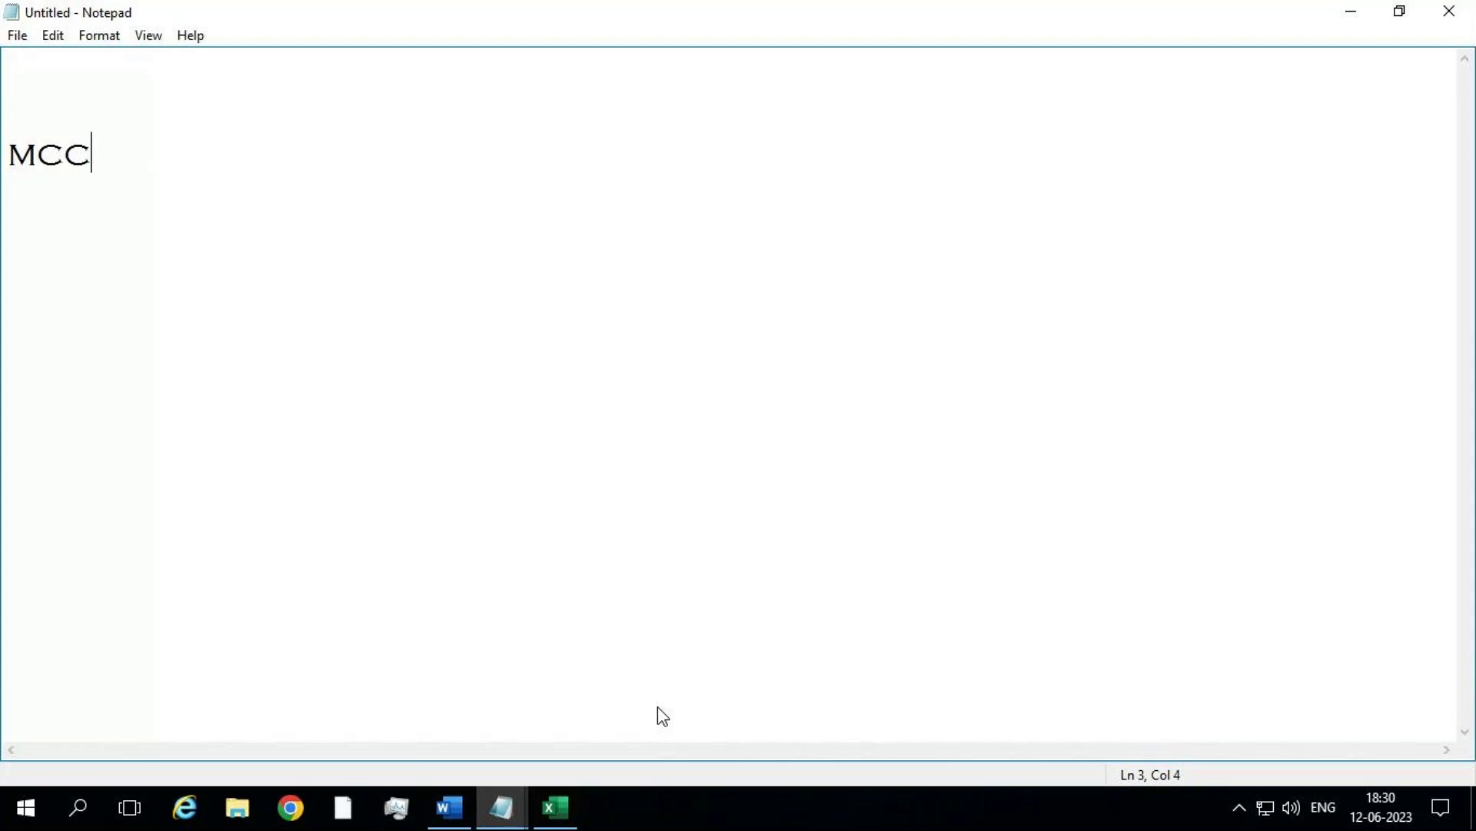
Step: Type the file names MCC.TXT, MCC.MP3 and MCC.MP4 on three separate lines
type("TXT")
key("Return")
type(".")
key("BackSpace")
type("MCC.")
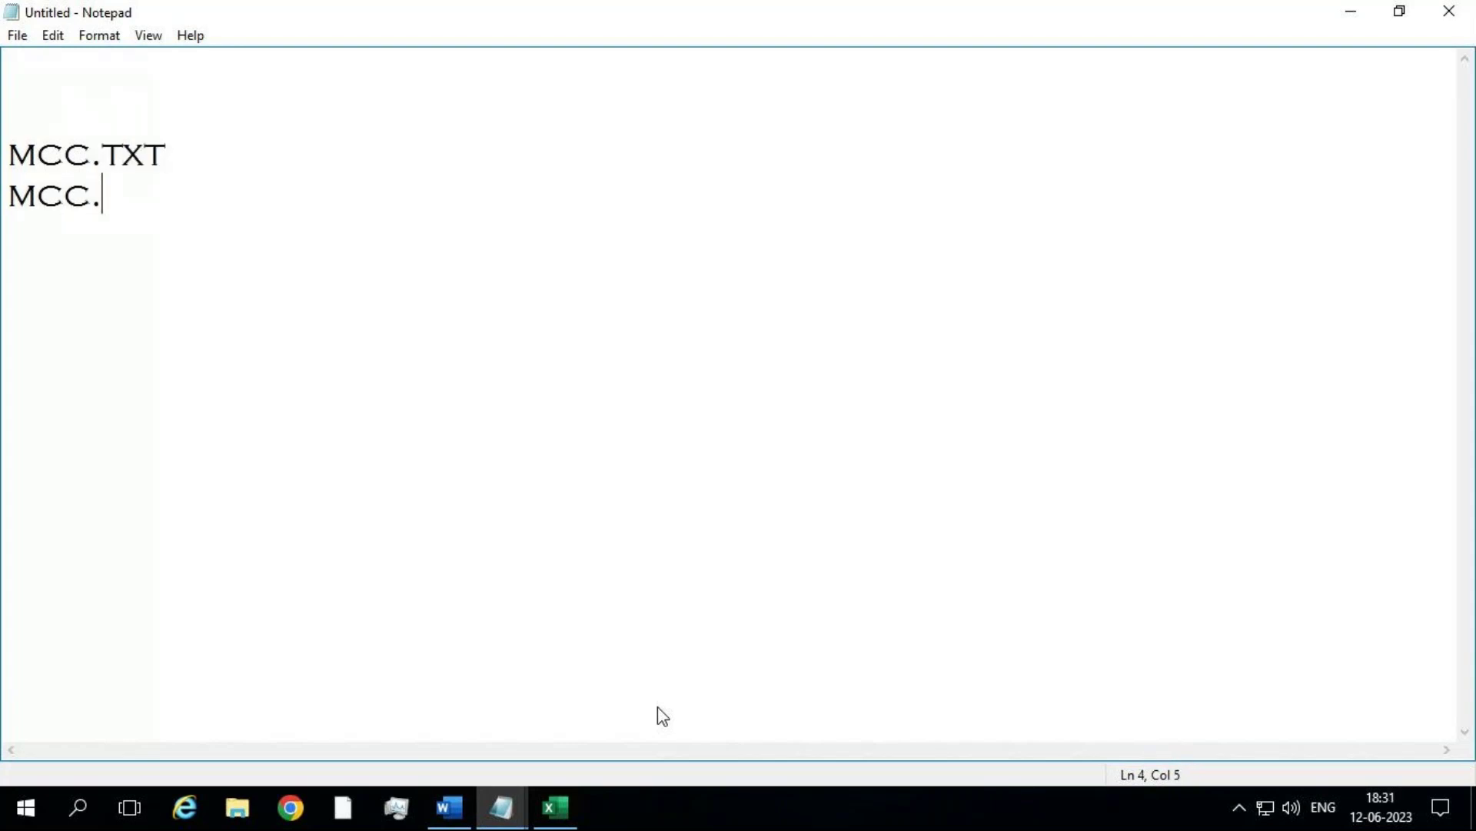
type("MP3")
key("Return")
type("MCC.MP")
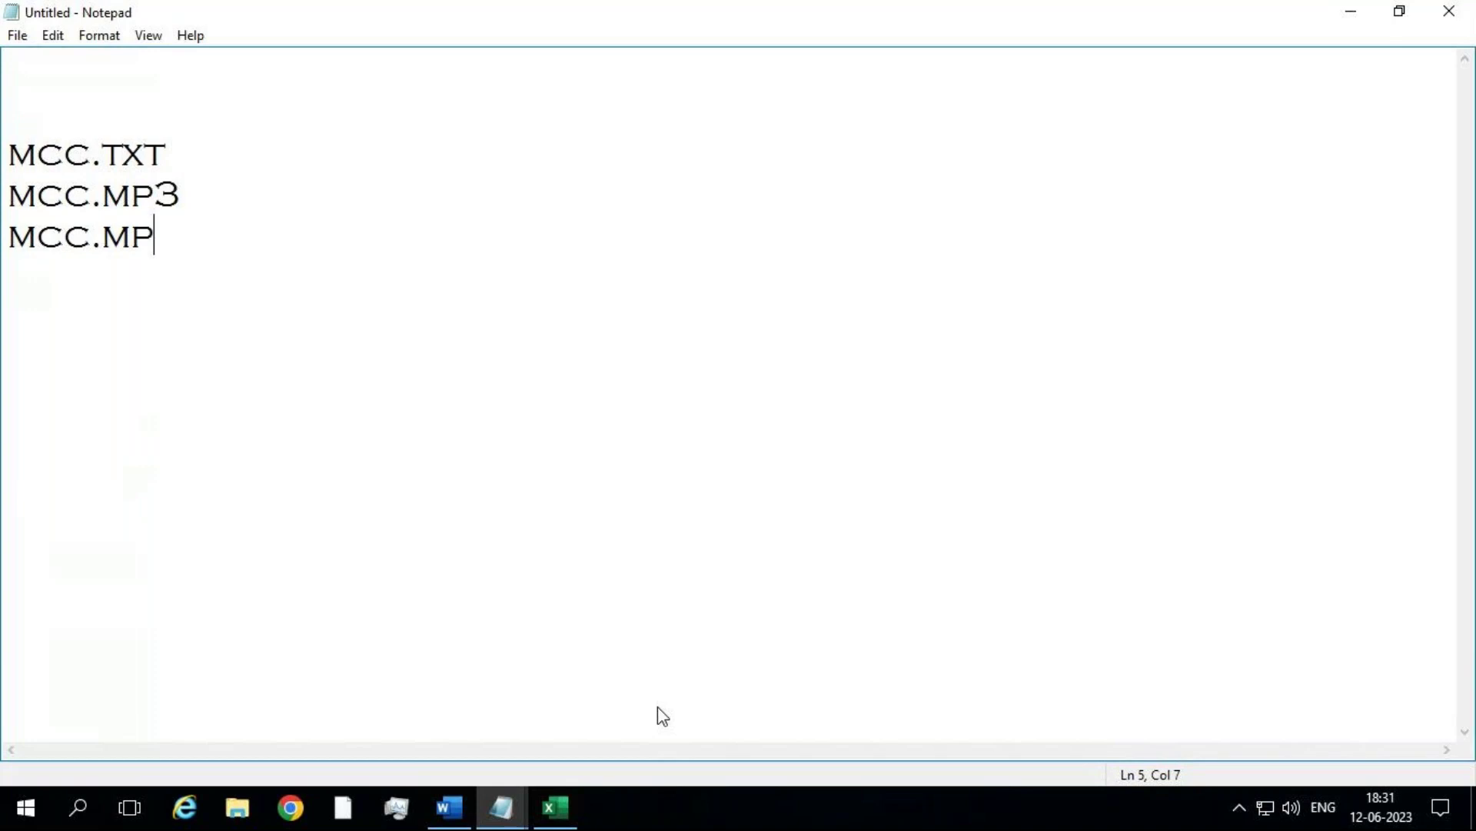
type("4")
Step: Label the lines - NOTEPAD, - AUDIO and - VIDEO respectively
left_click(306, 158)
type("-- ")
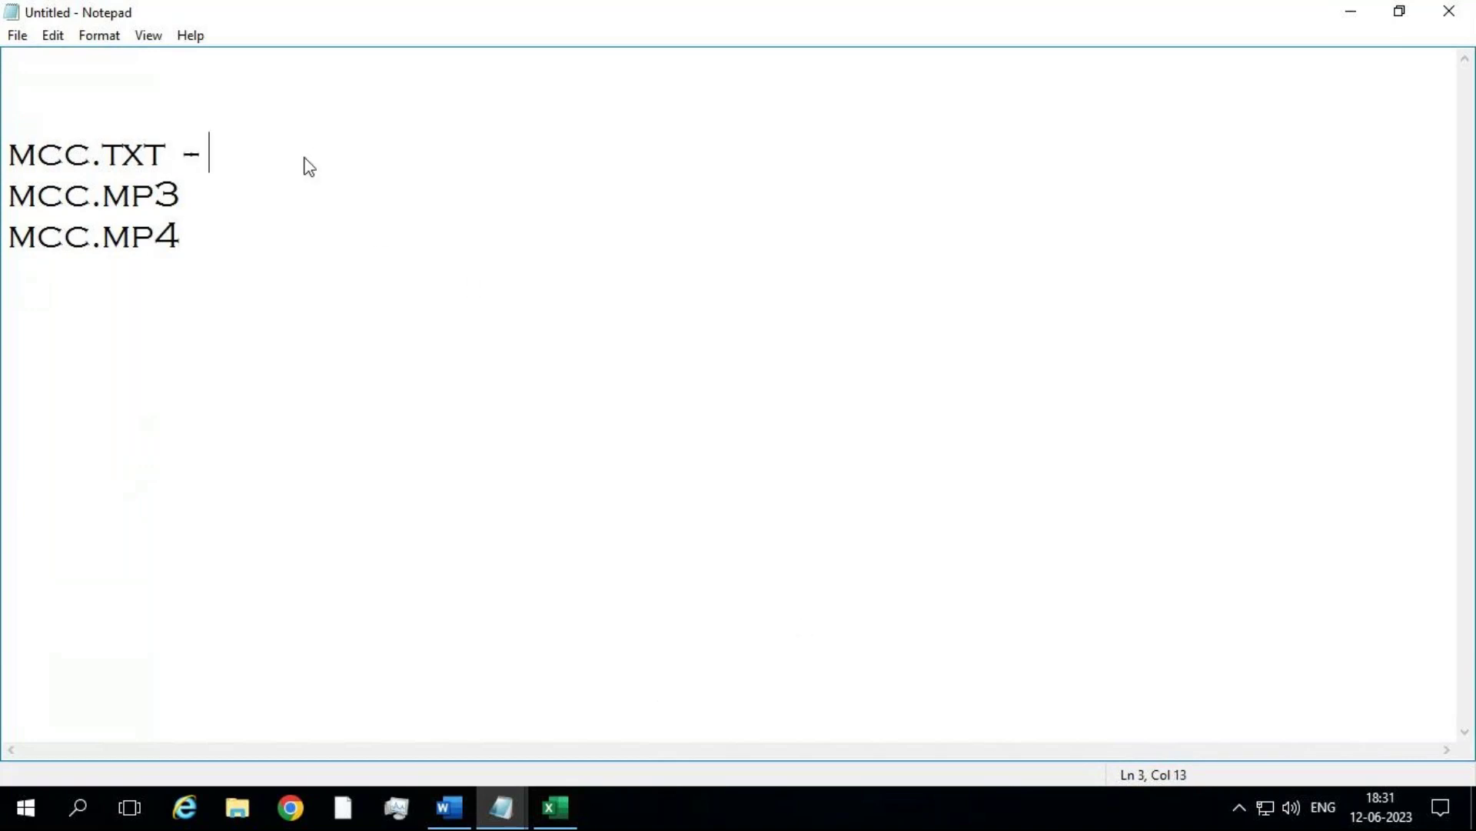
type("NOTEPAD")
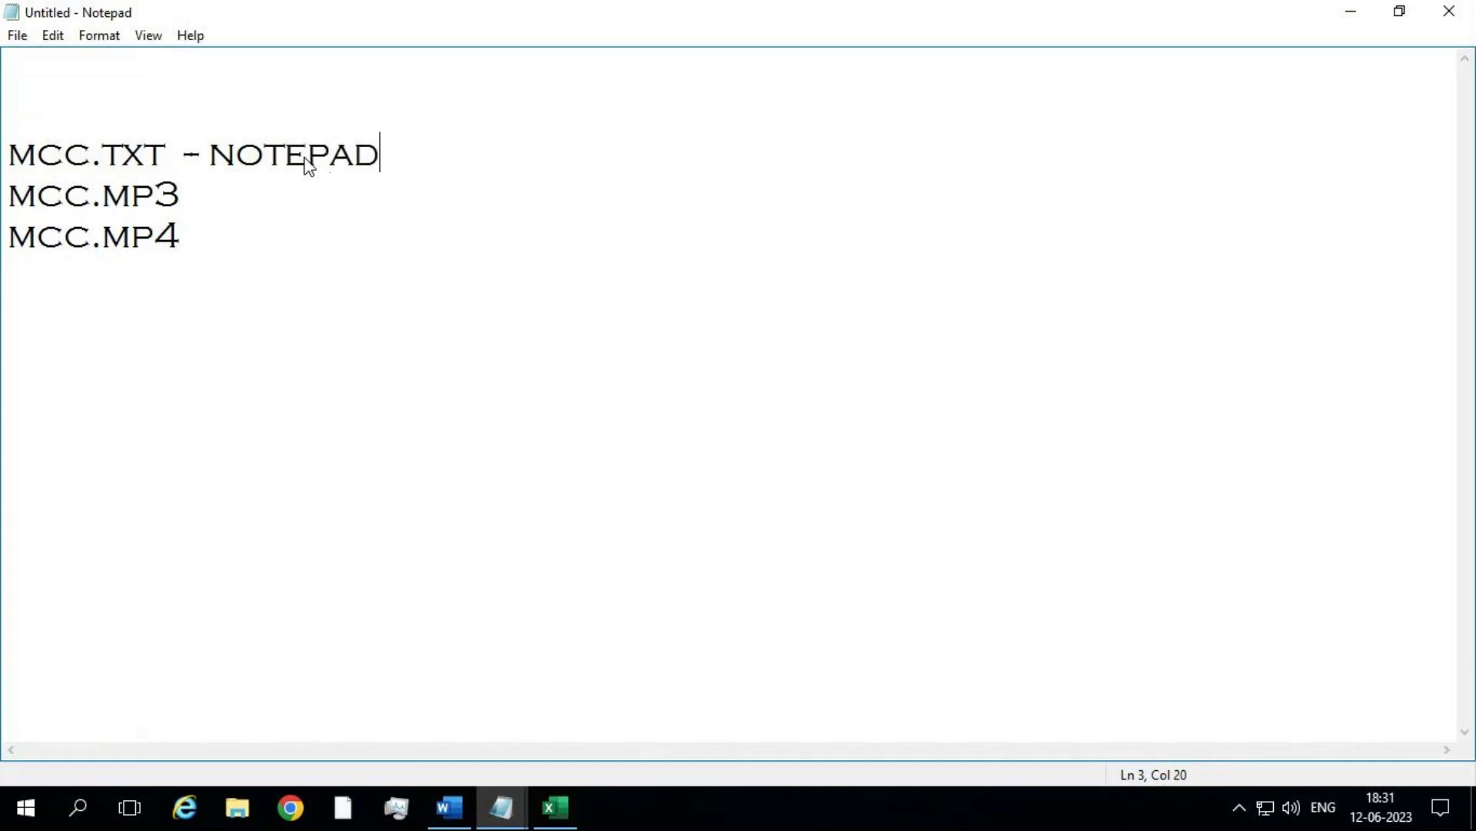
left_click(223, 198)
type("-  AUDIO")
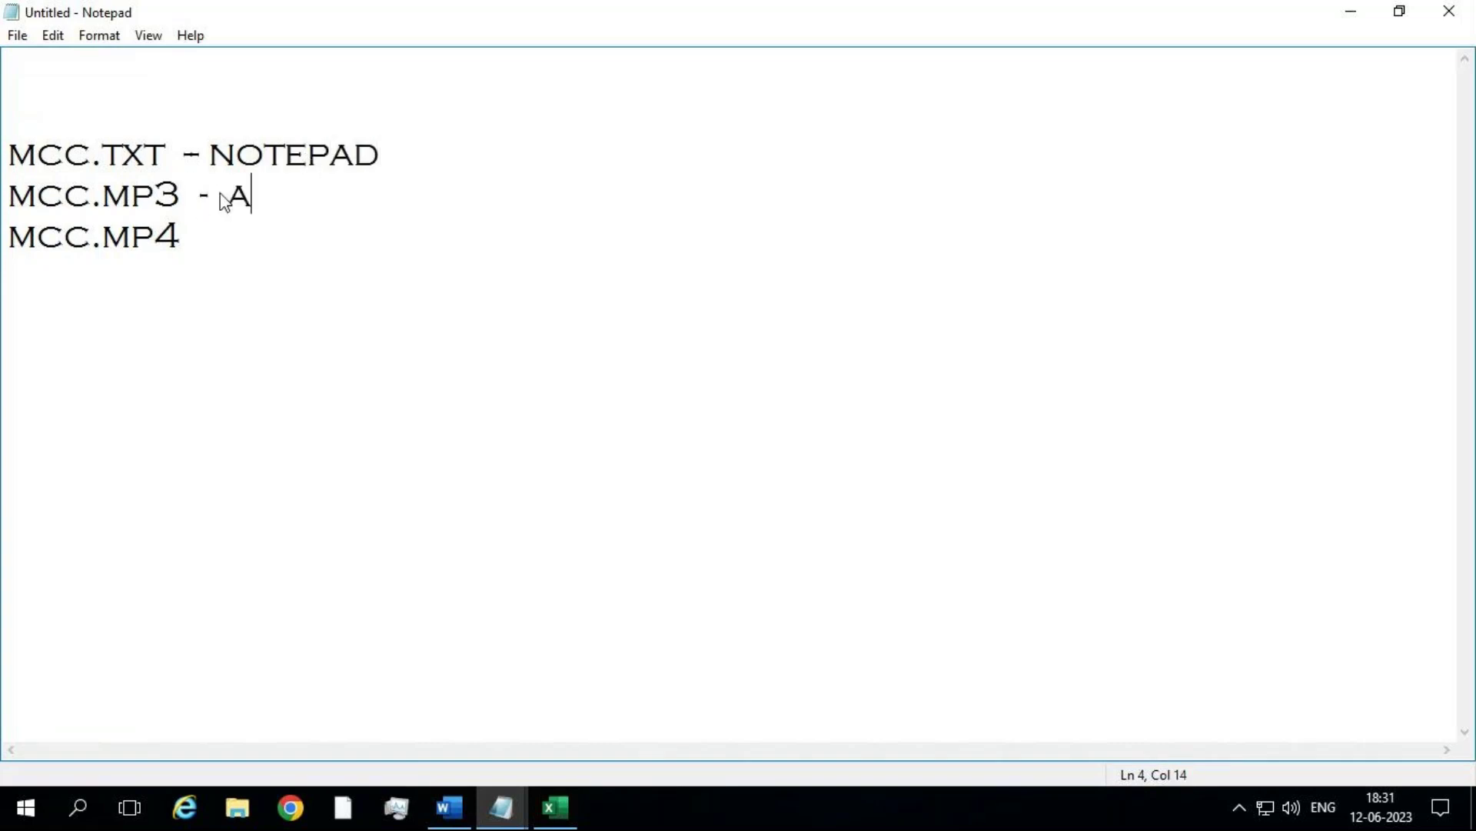
left_click(198, 223)
type("- ")
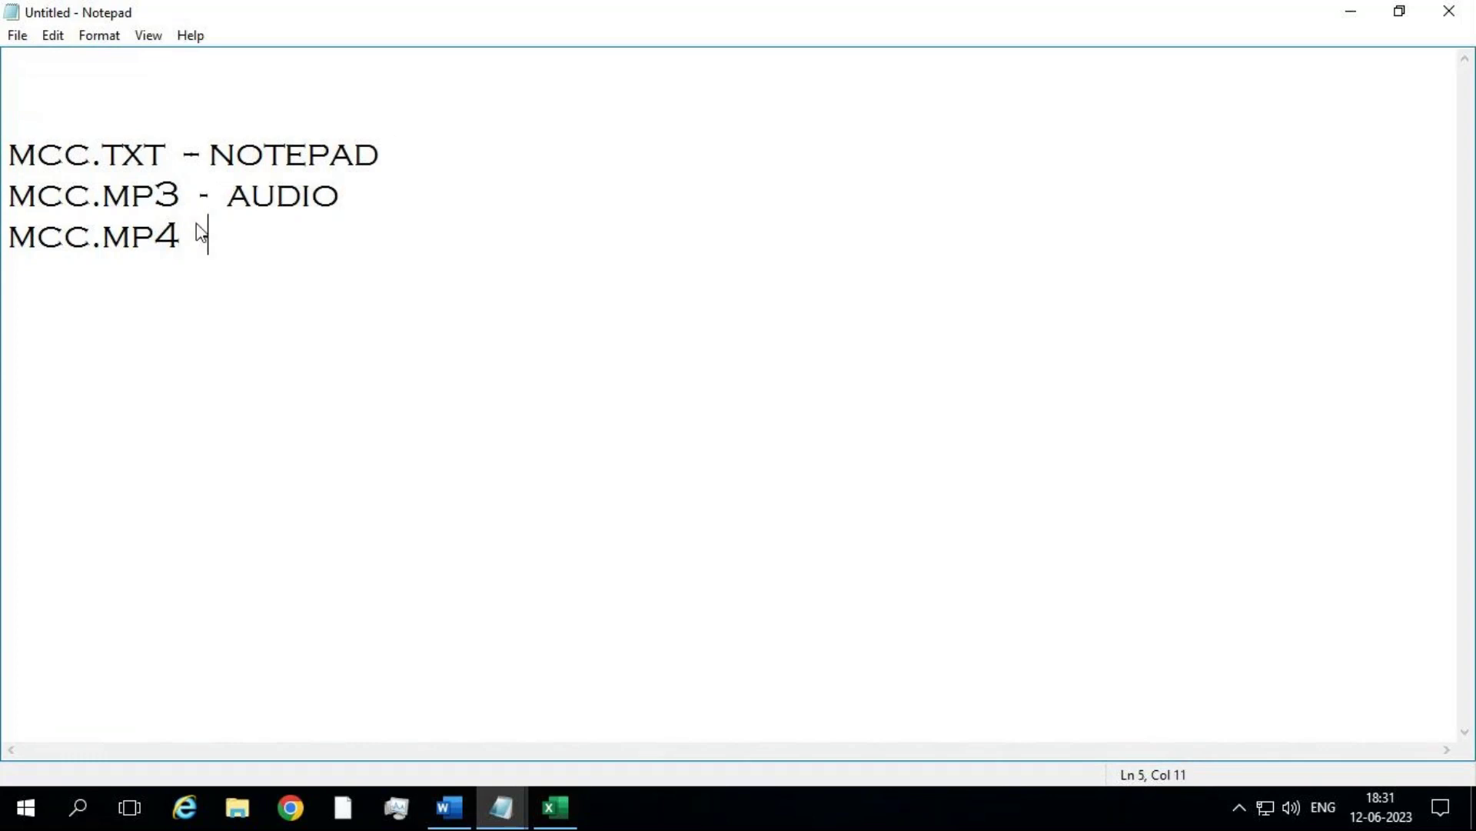
type("VIDEO")
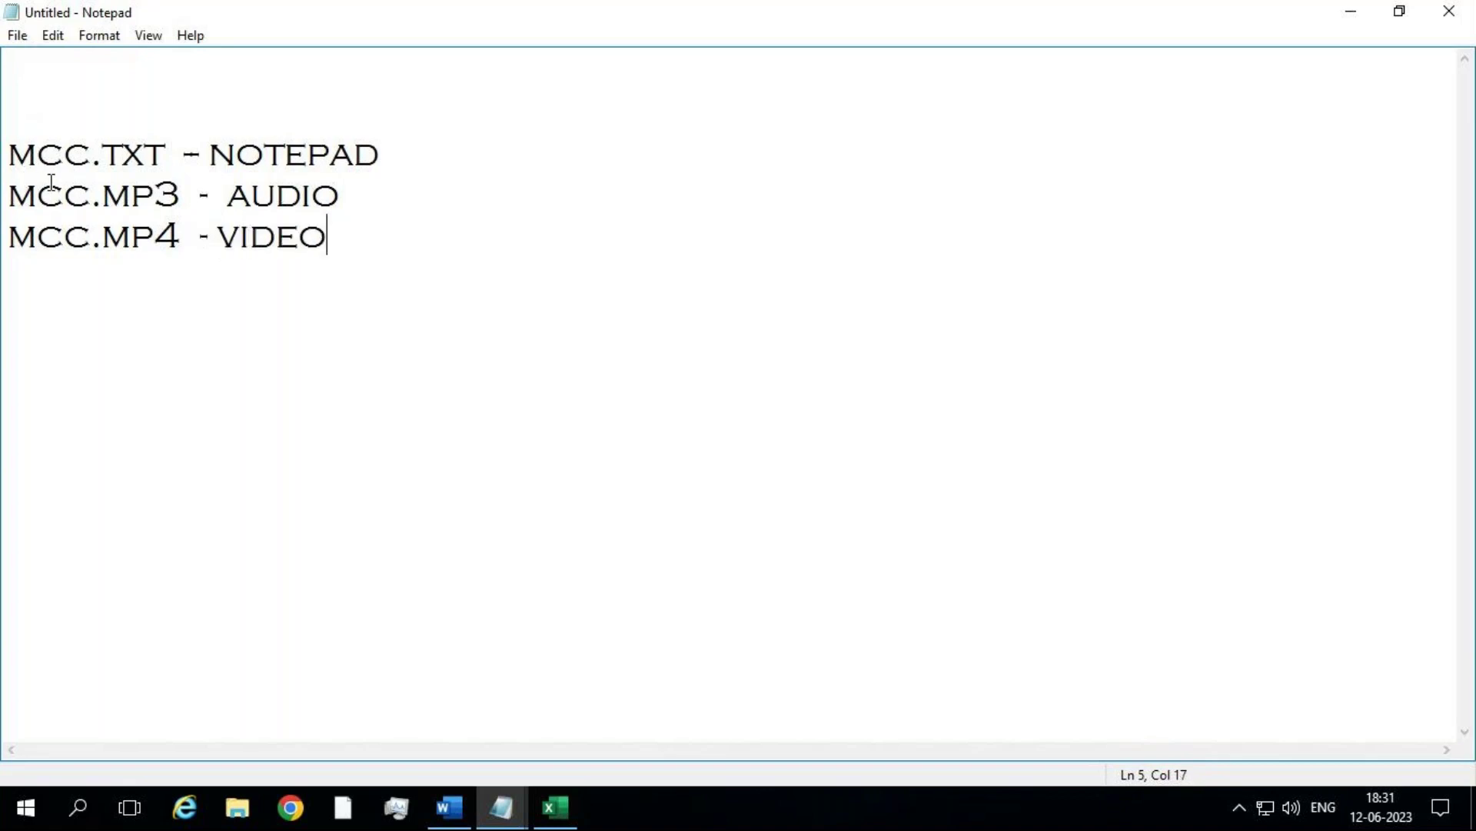
left_click(83, 156)
Step: Highlight MCC and then .TXT on the first line, and add a blank line after the VIDEO line
left_click_drag(83, 156, 4, 161)
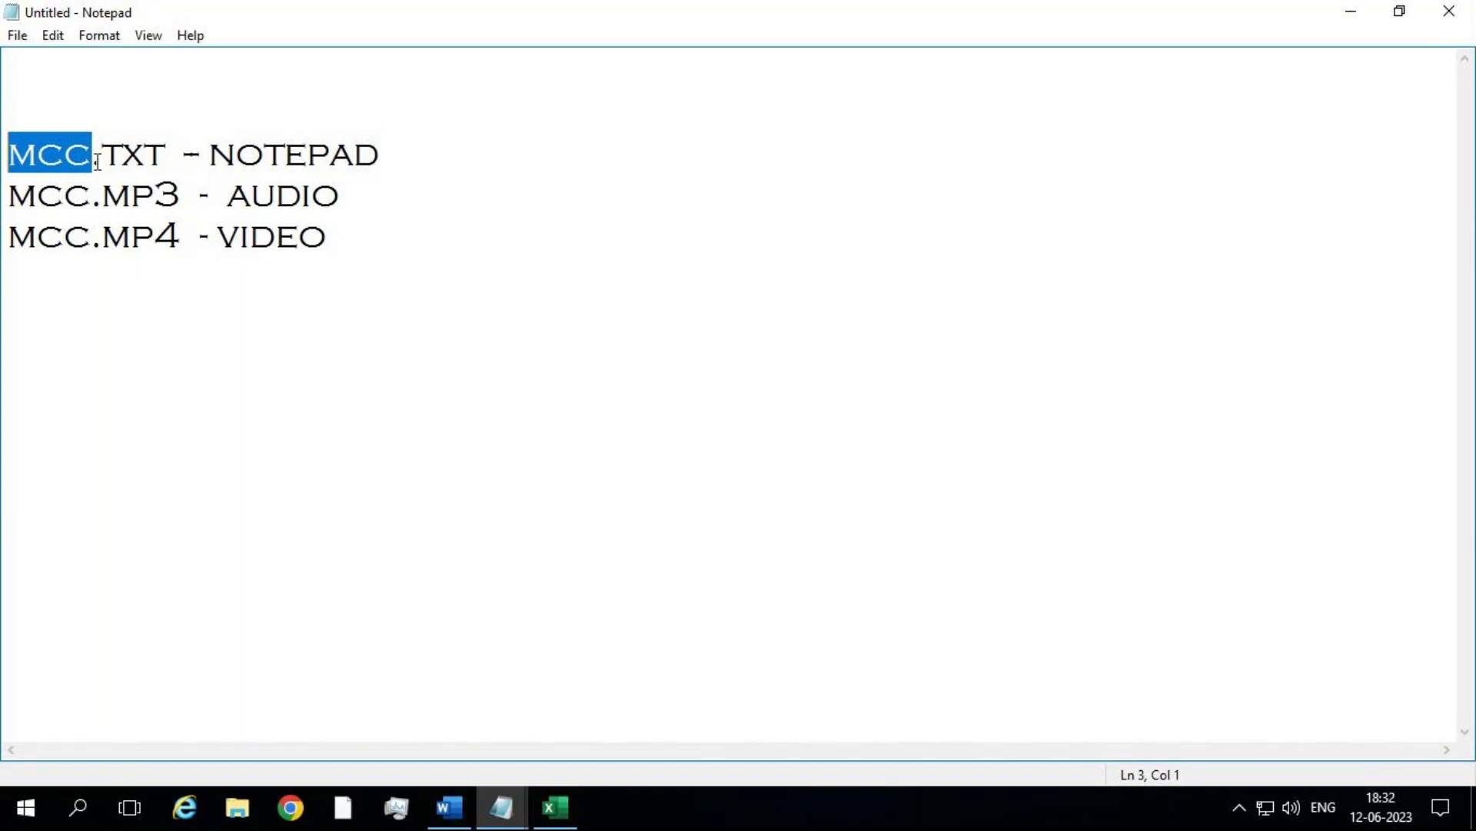
left_click(94, 160)
left_click_drag(94, 160, 3, 161)
left_click(93, 159)
left_click_drag(92, 159, 169, 161)
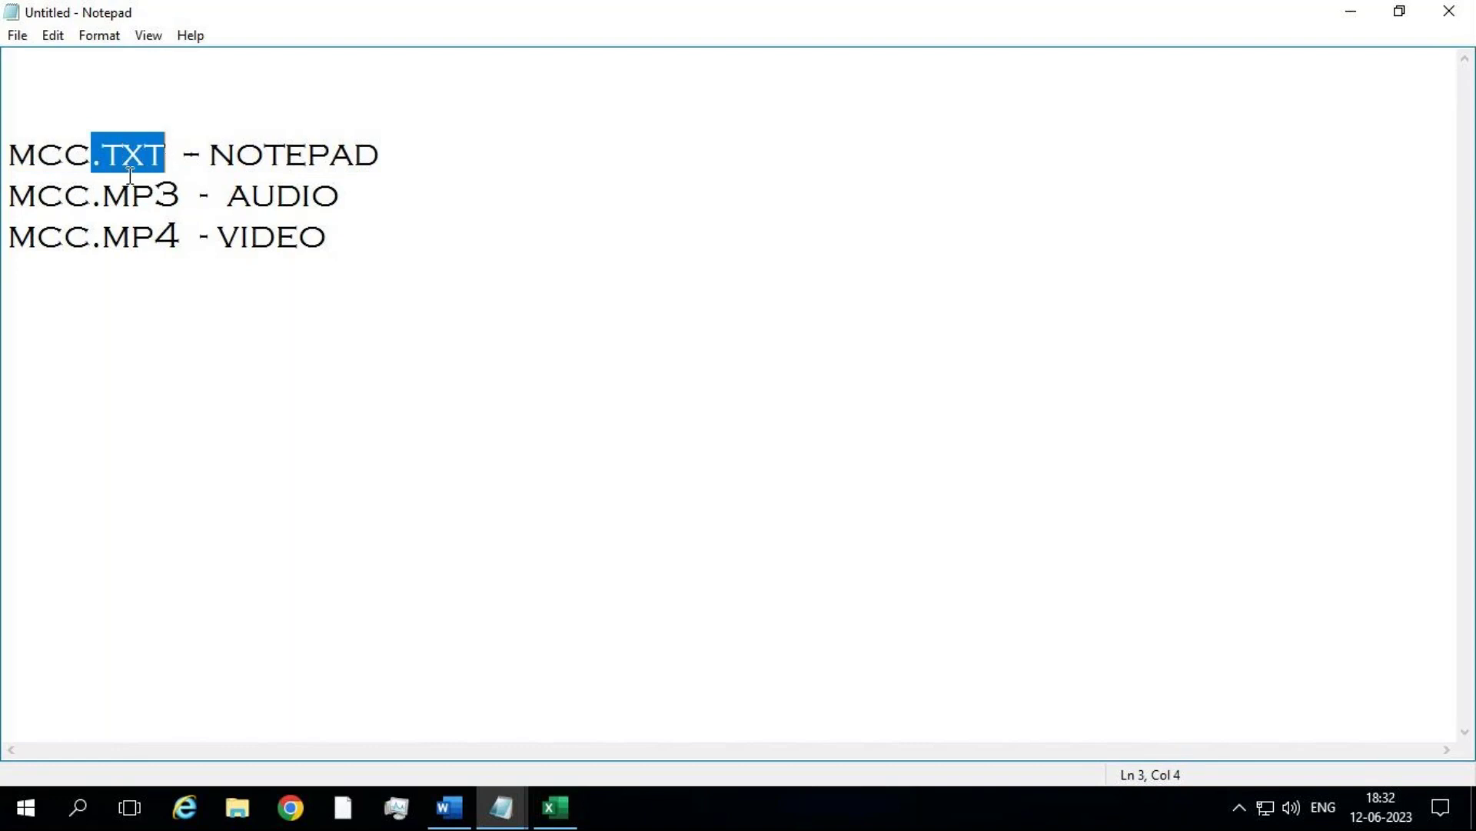
left_click(511, 280)
key("Return")
key("Return")
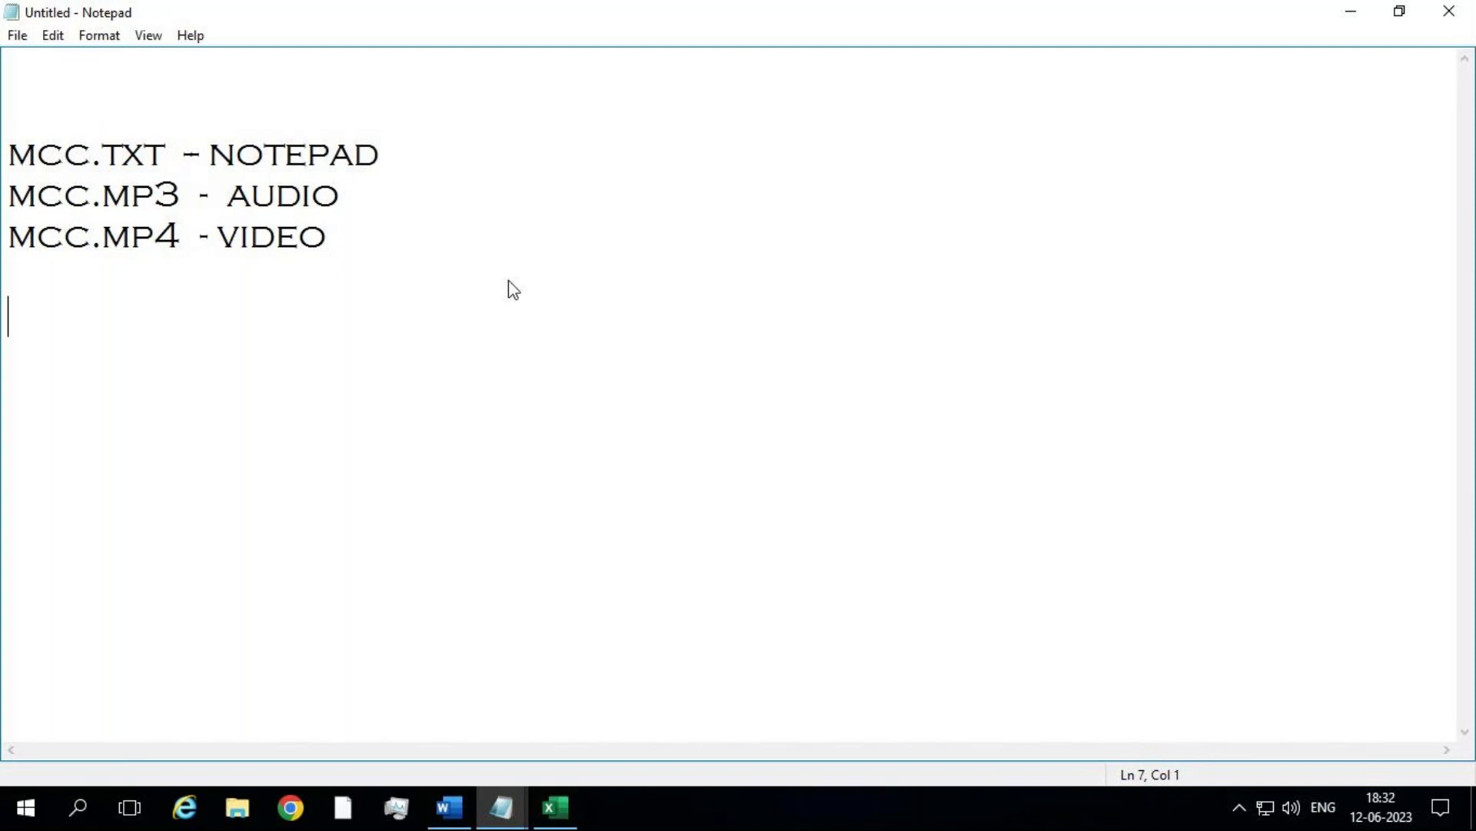
Step: Type the line VLC / MX Player followed by a new line
type("VLS")
key("BackSpace")
key("BackSpace")
type("C / M")
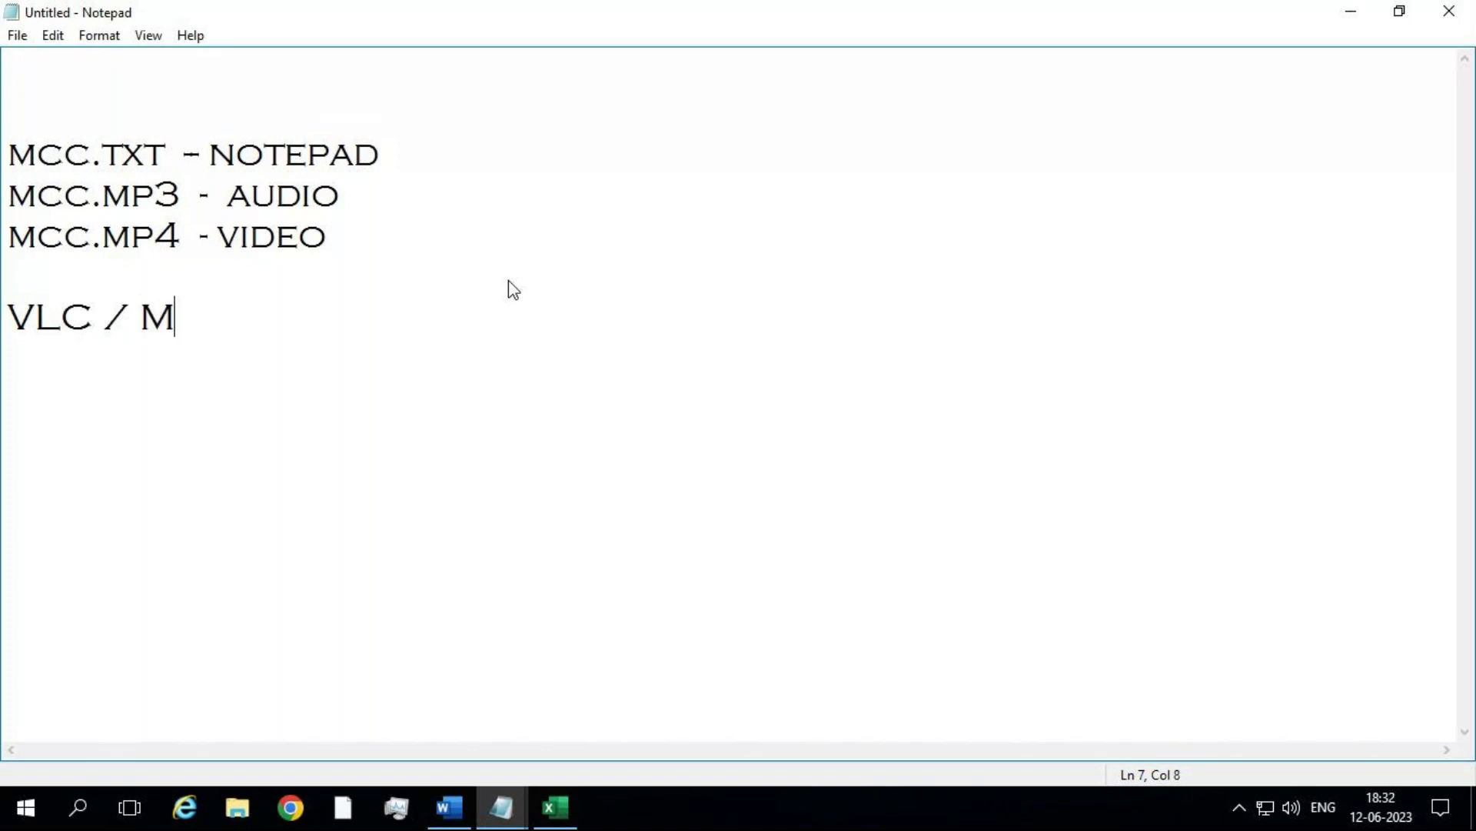
type("X Player")
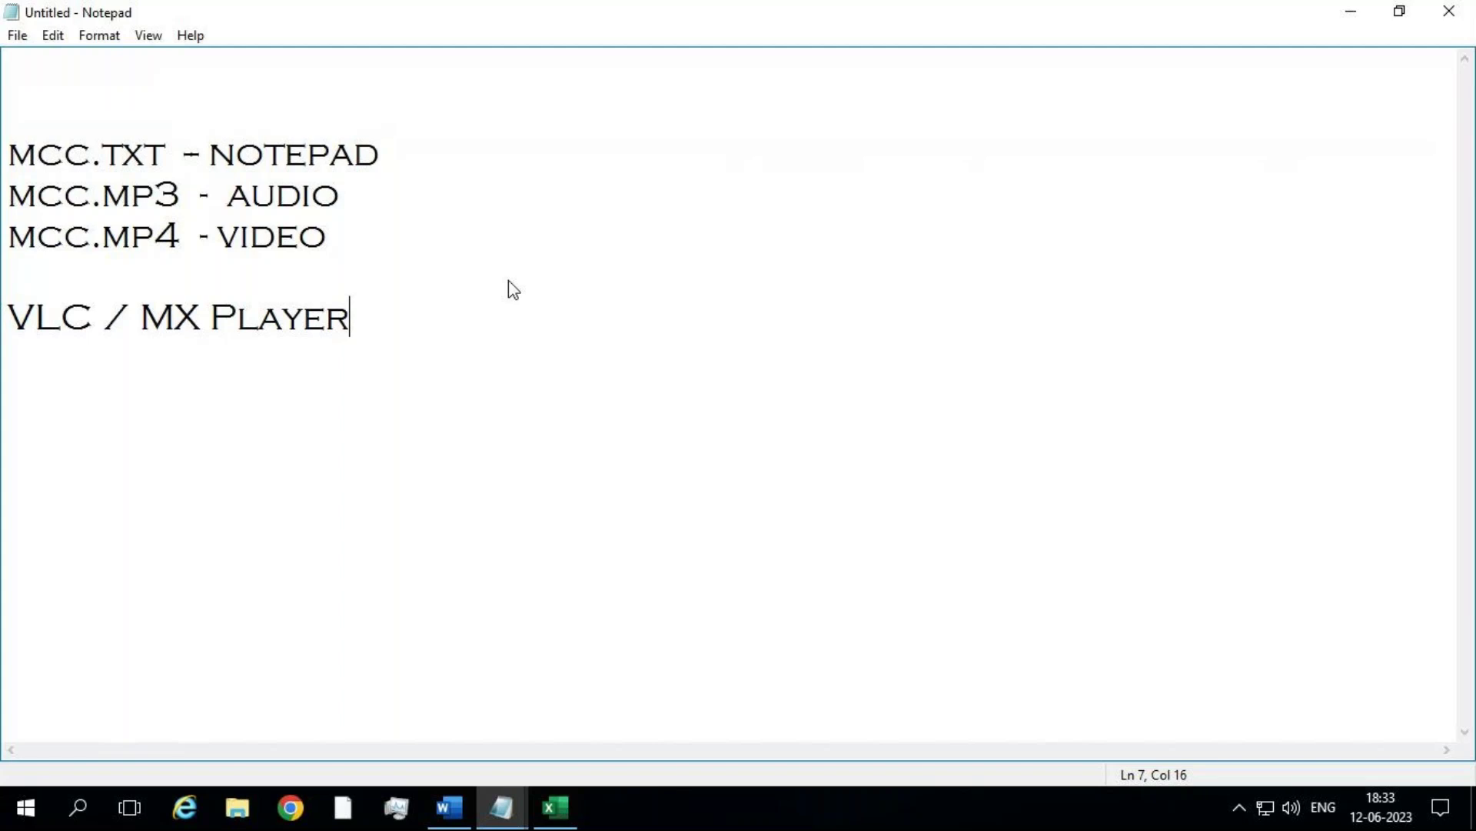
key("Return")
key("Return")
Step: List the extensions .MP3, .MP4, .AVI, .MKV and .HDRIP, one per line
type(".MP3")
key("Return")
type(".MP4")
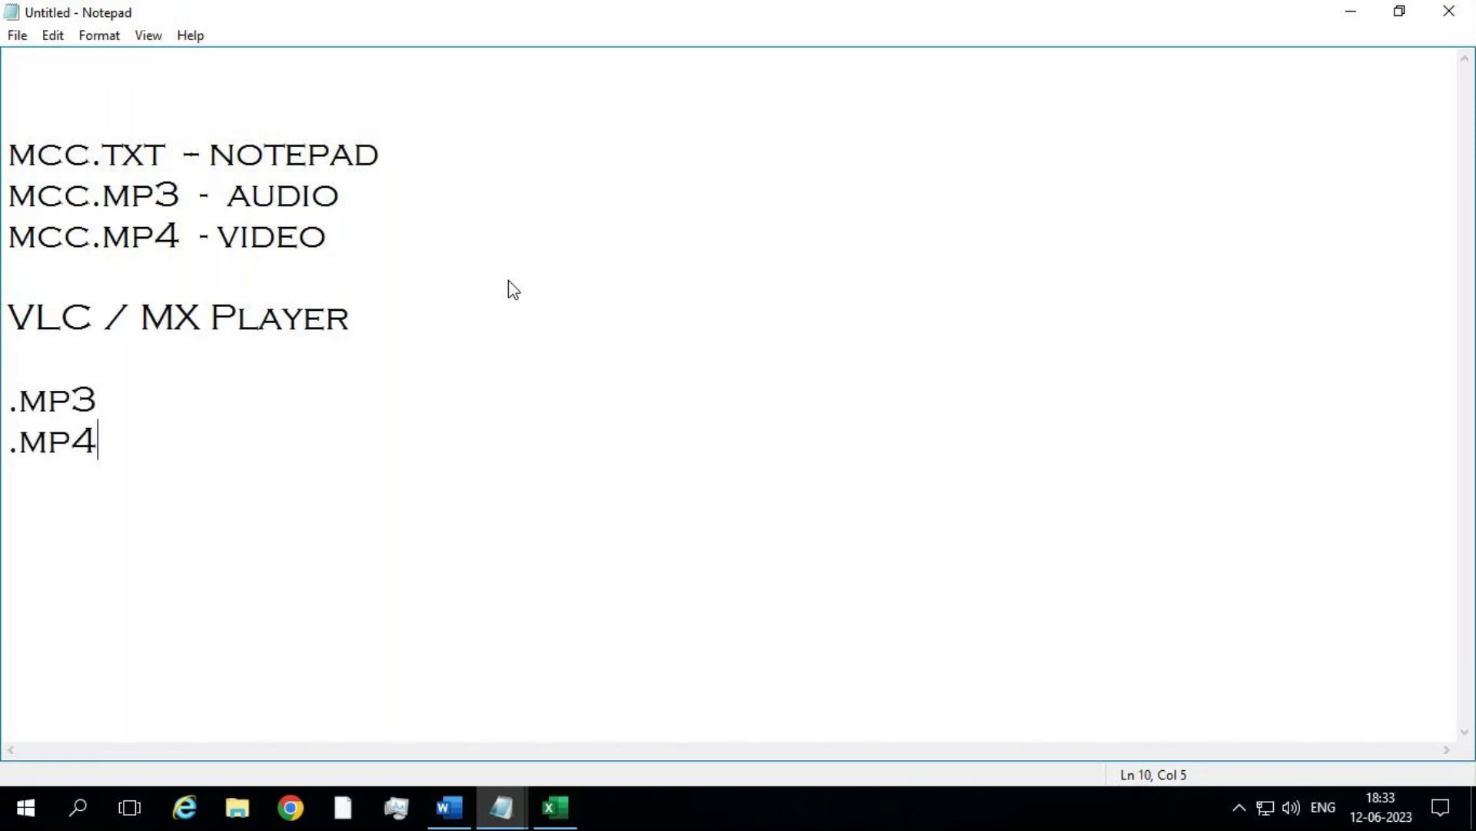
key("Return")
type(".AVI")
key("Return")
type(".MKV")
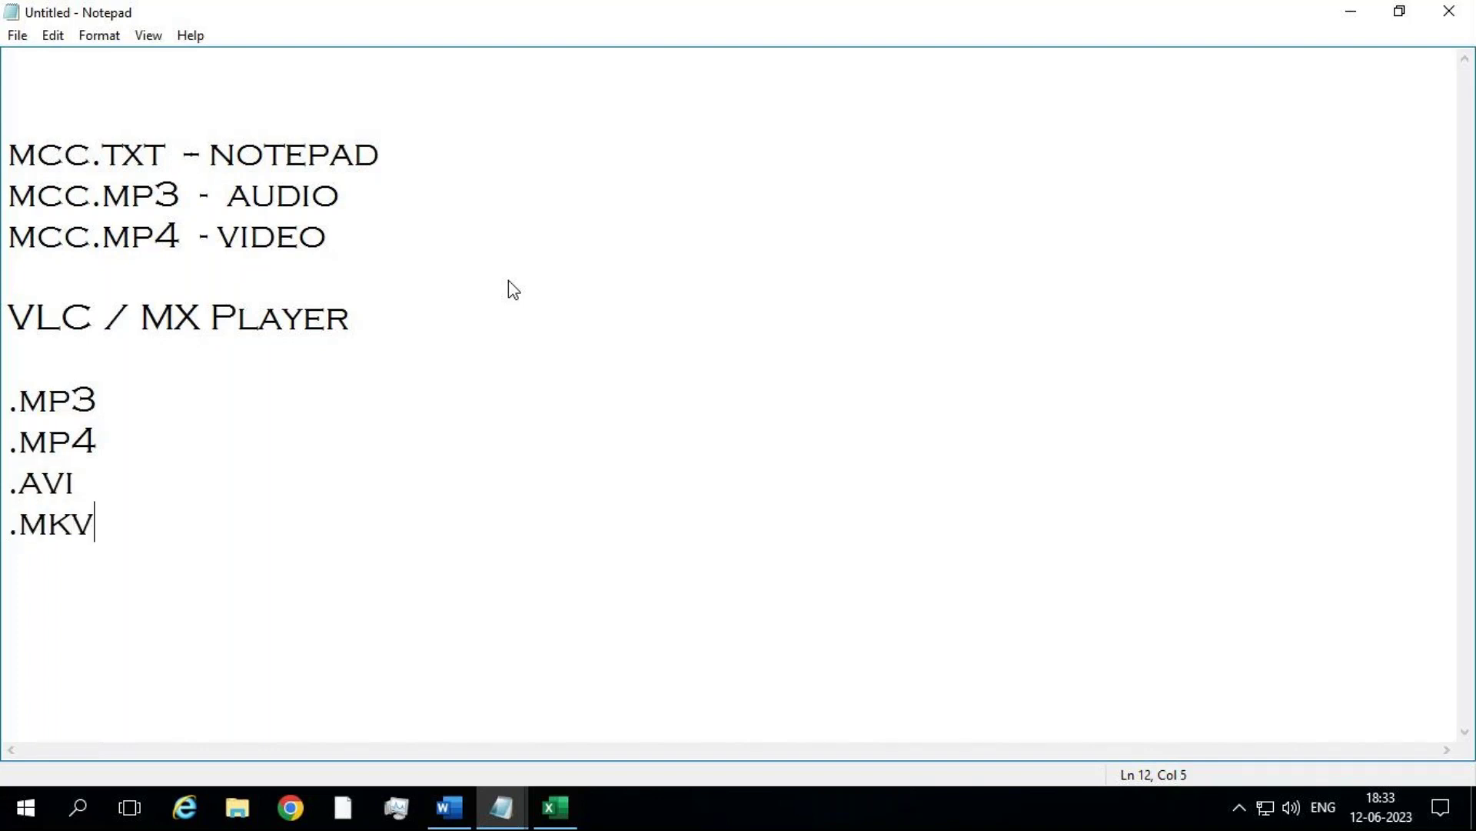
key("Return")
type(".HDRIP")
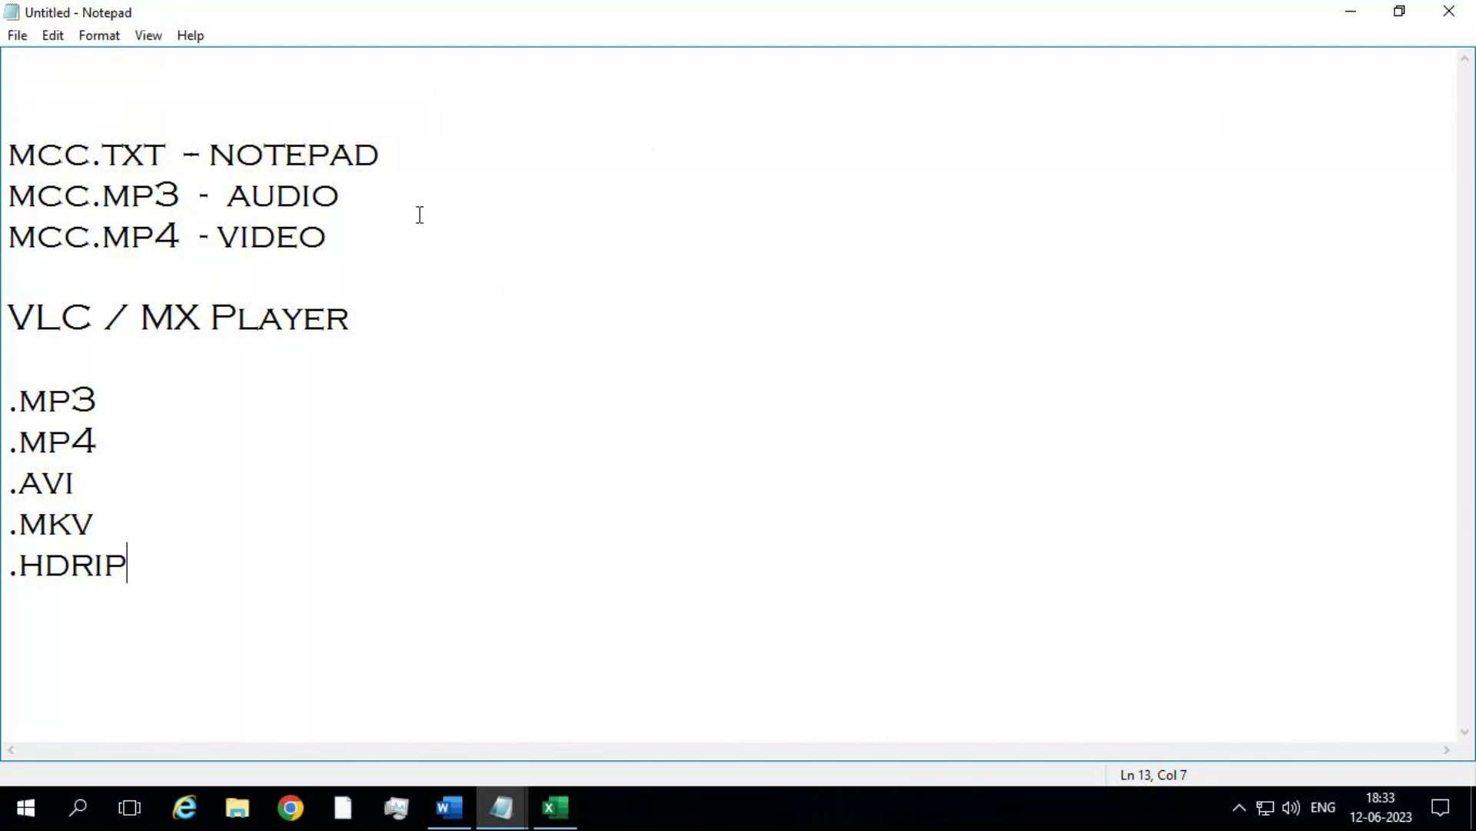
left_click_drag(182, 237, 3, 253)
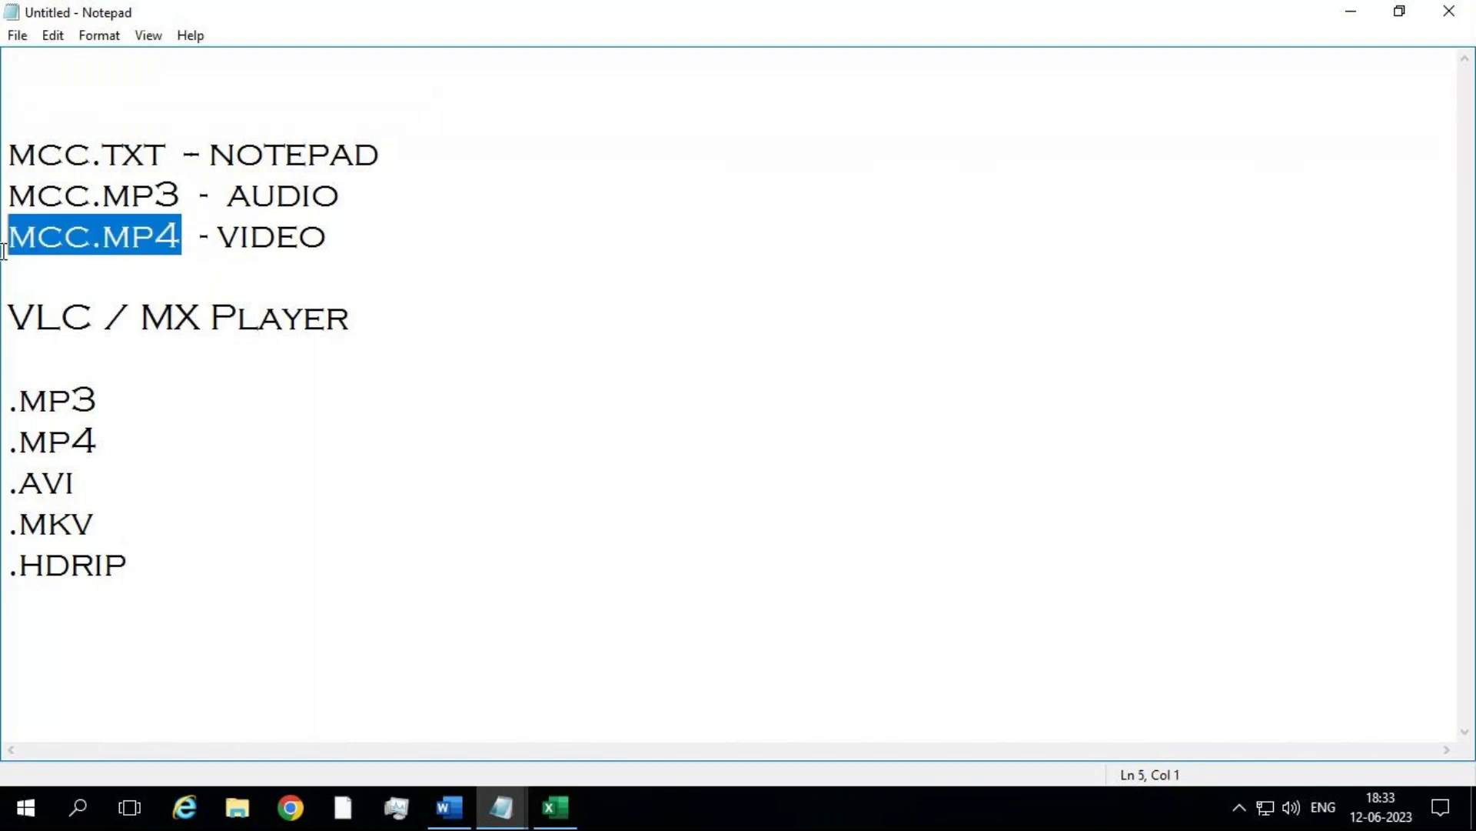
left_click(99, 259)
left_click(94, 244)
left_click_drag(95, 245, 176, 240)
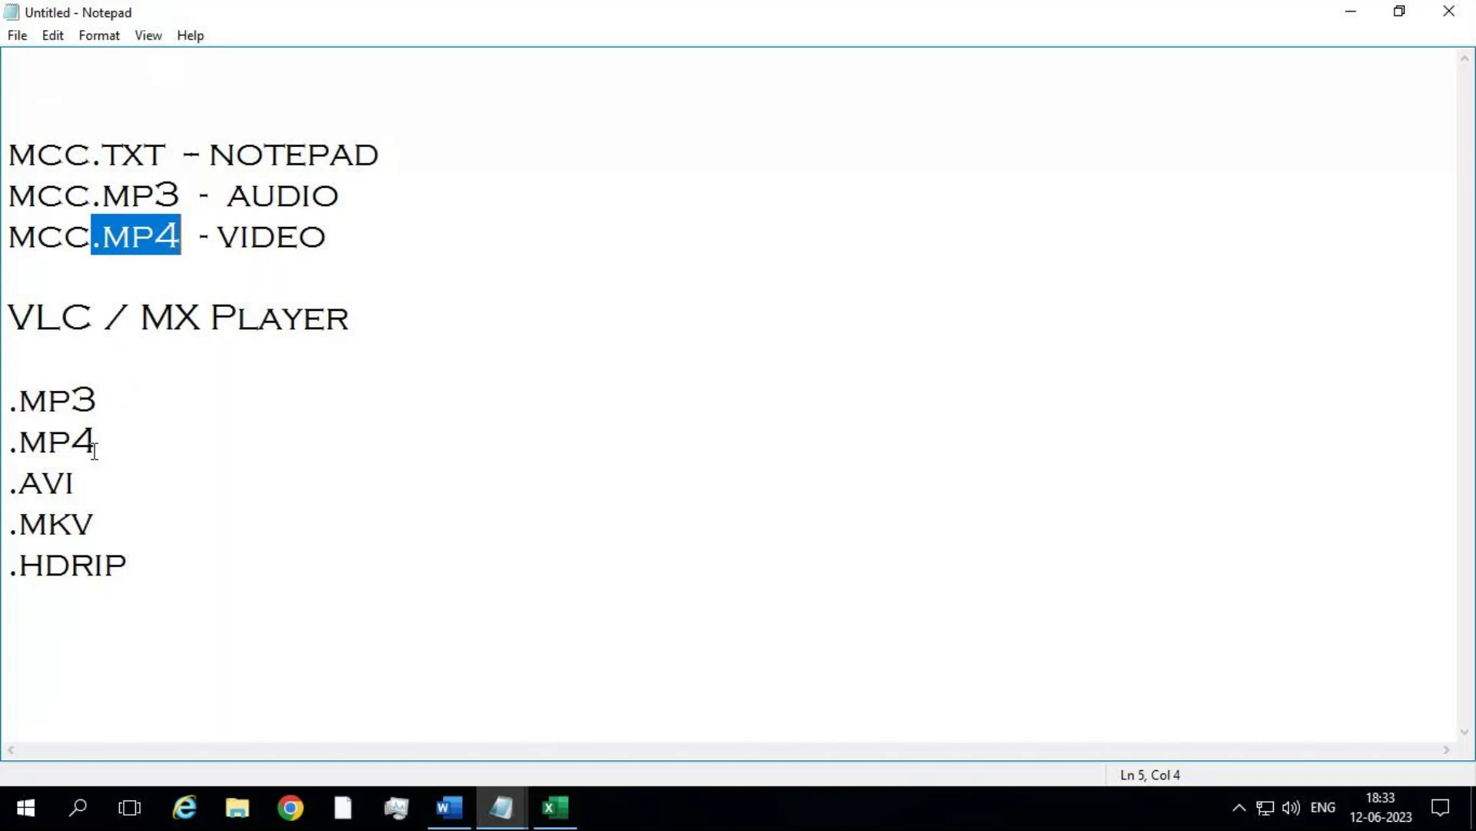
left_click_drag(106, 318, 3, 319)
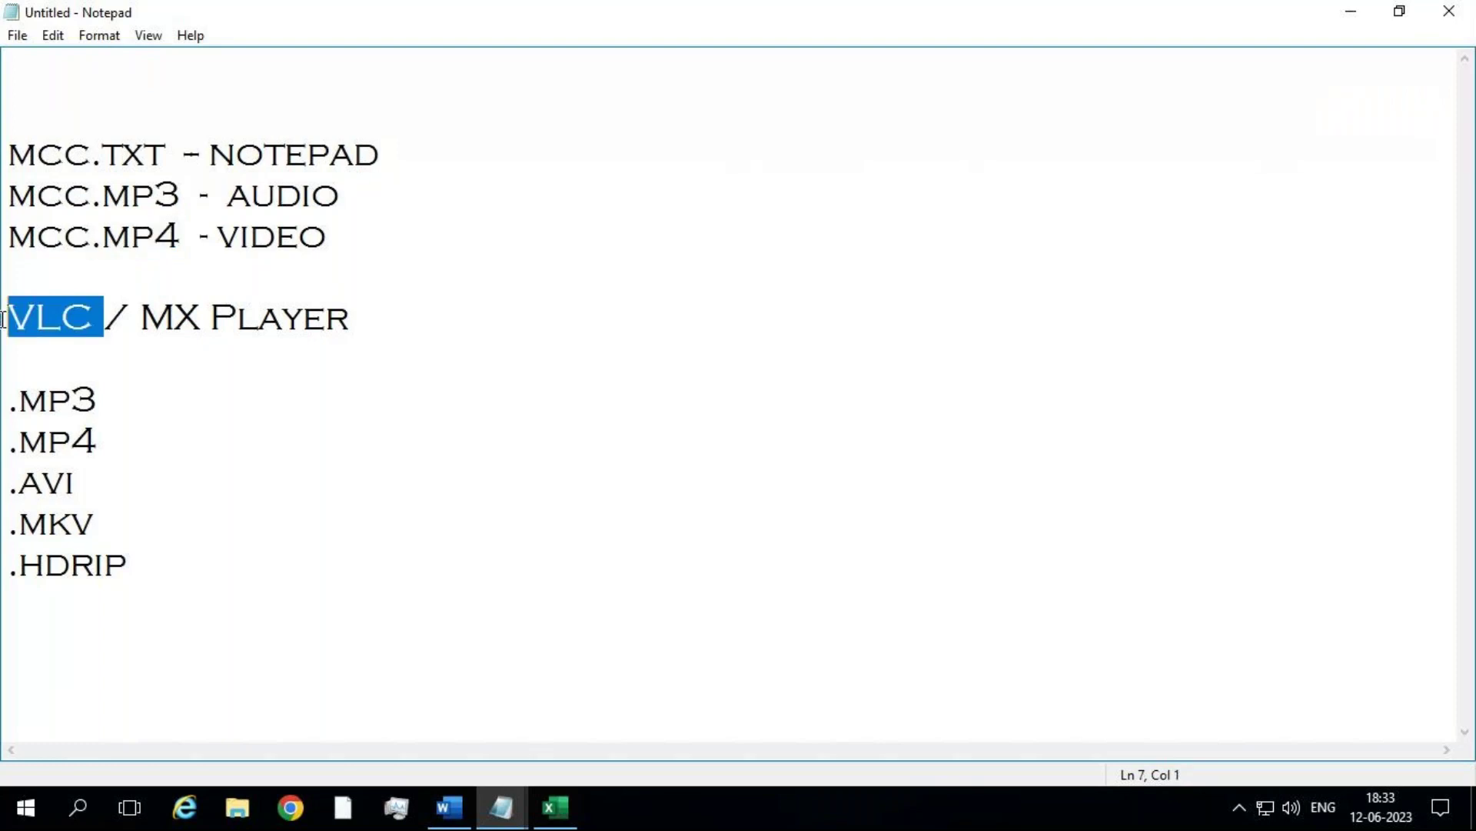
left_click_drag(418, 338, 4, 333)
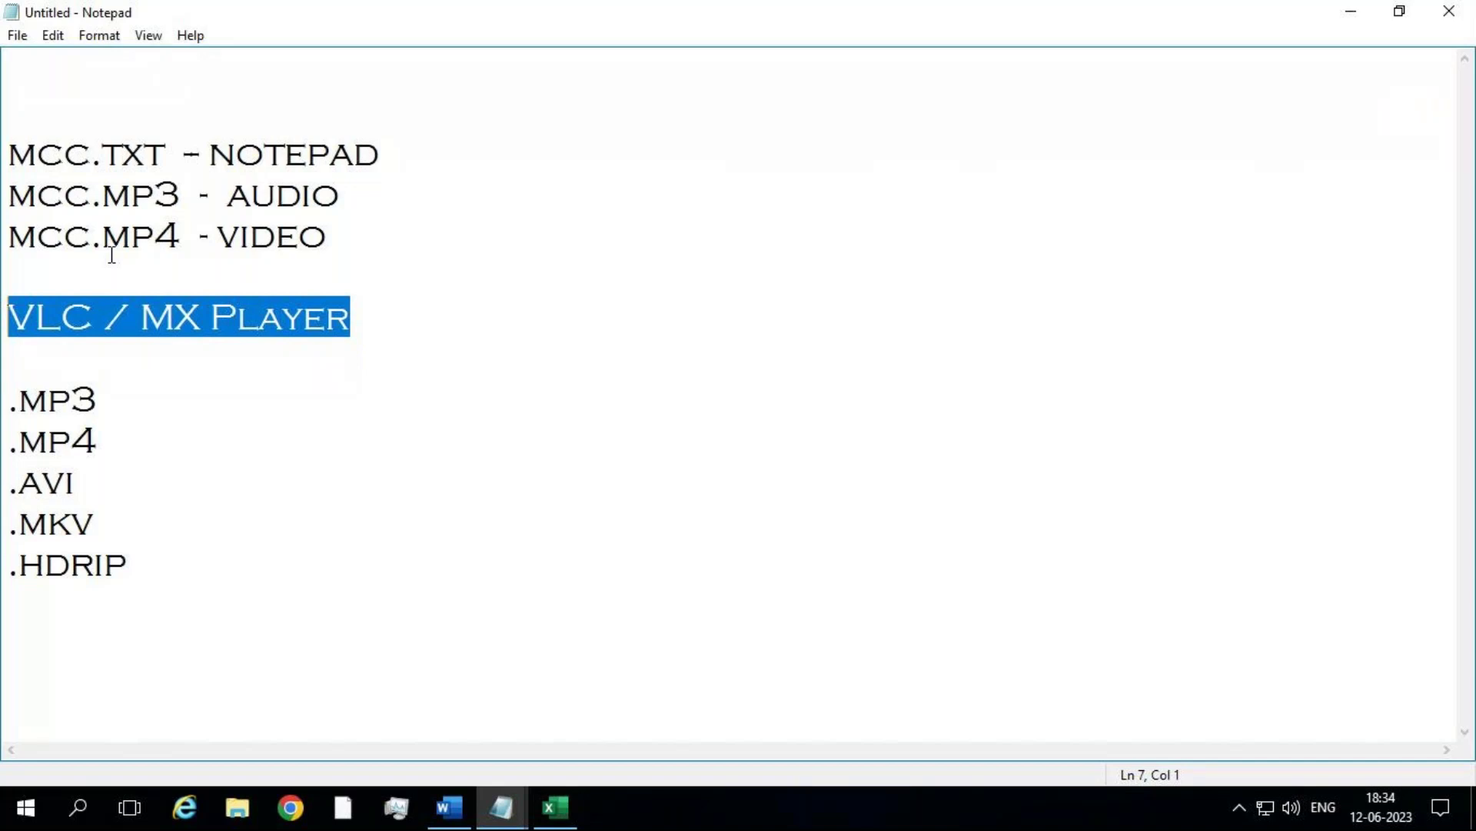
left_click_drag(105, 478, 9, 483)
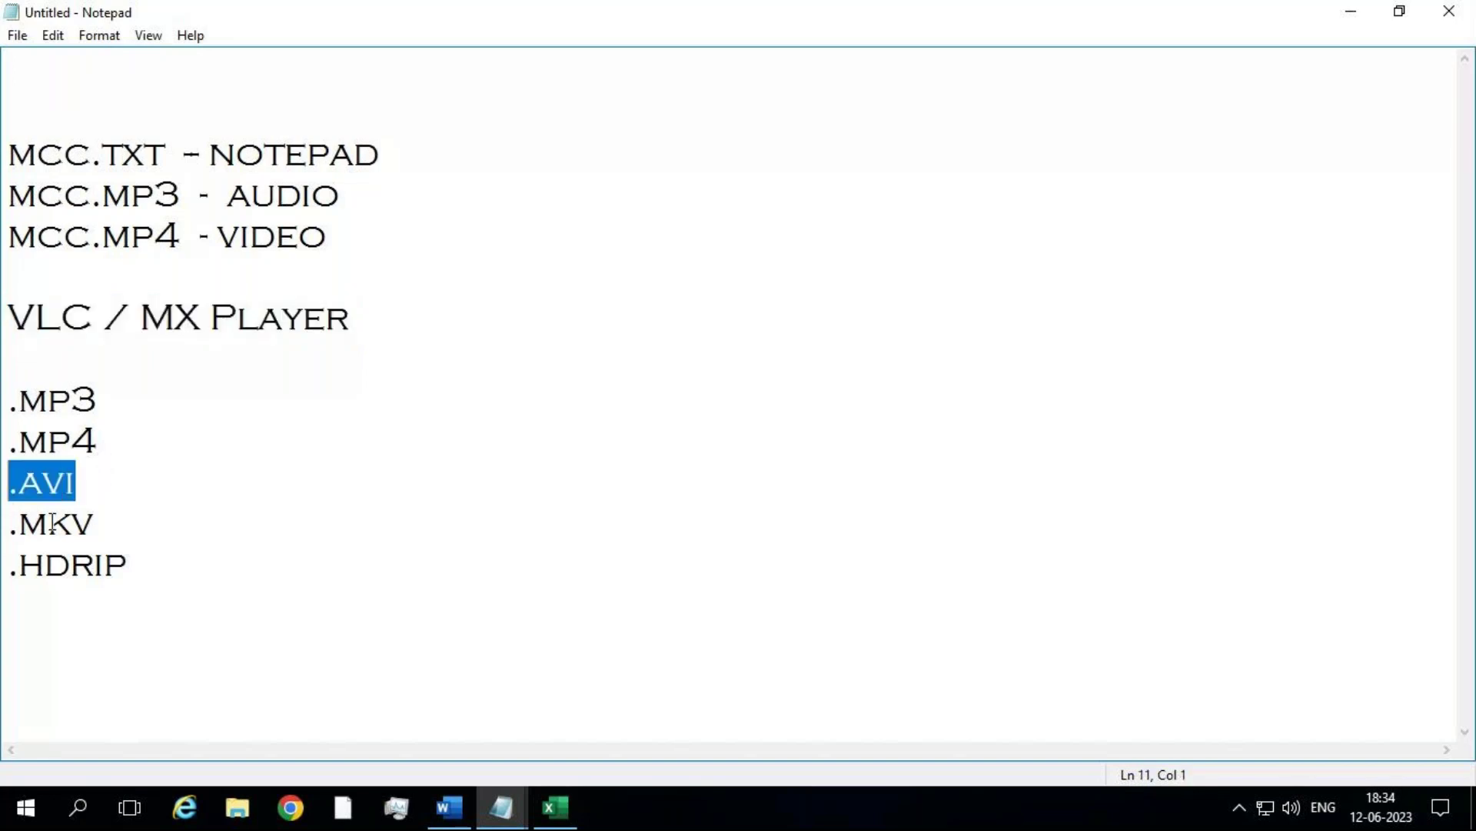
left_click_drag(149, 550, 2, 539)
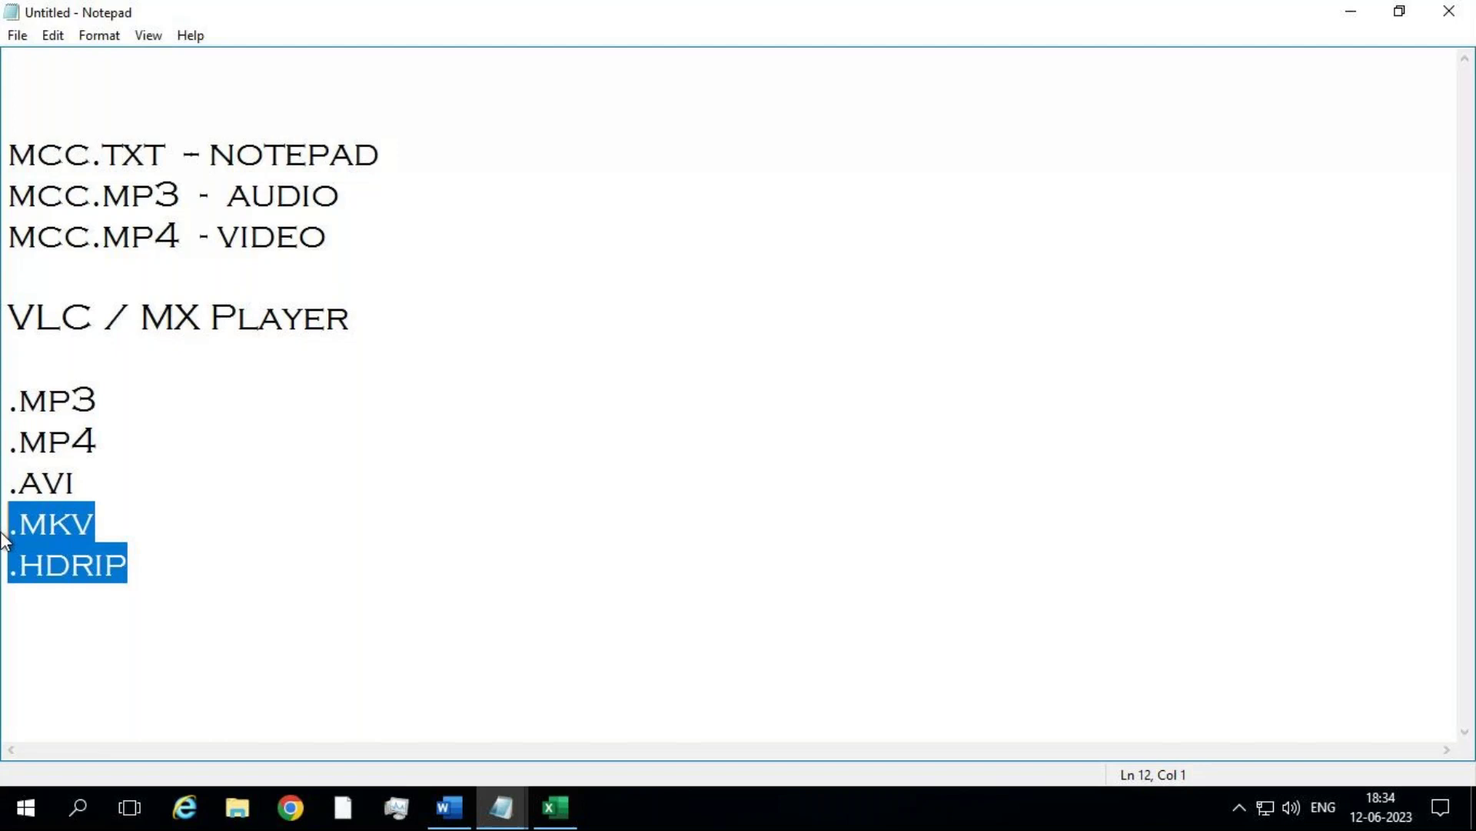
left_click(117, 474)
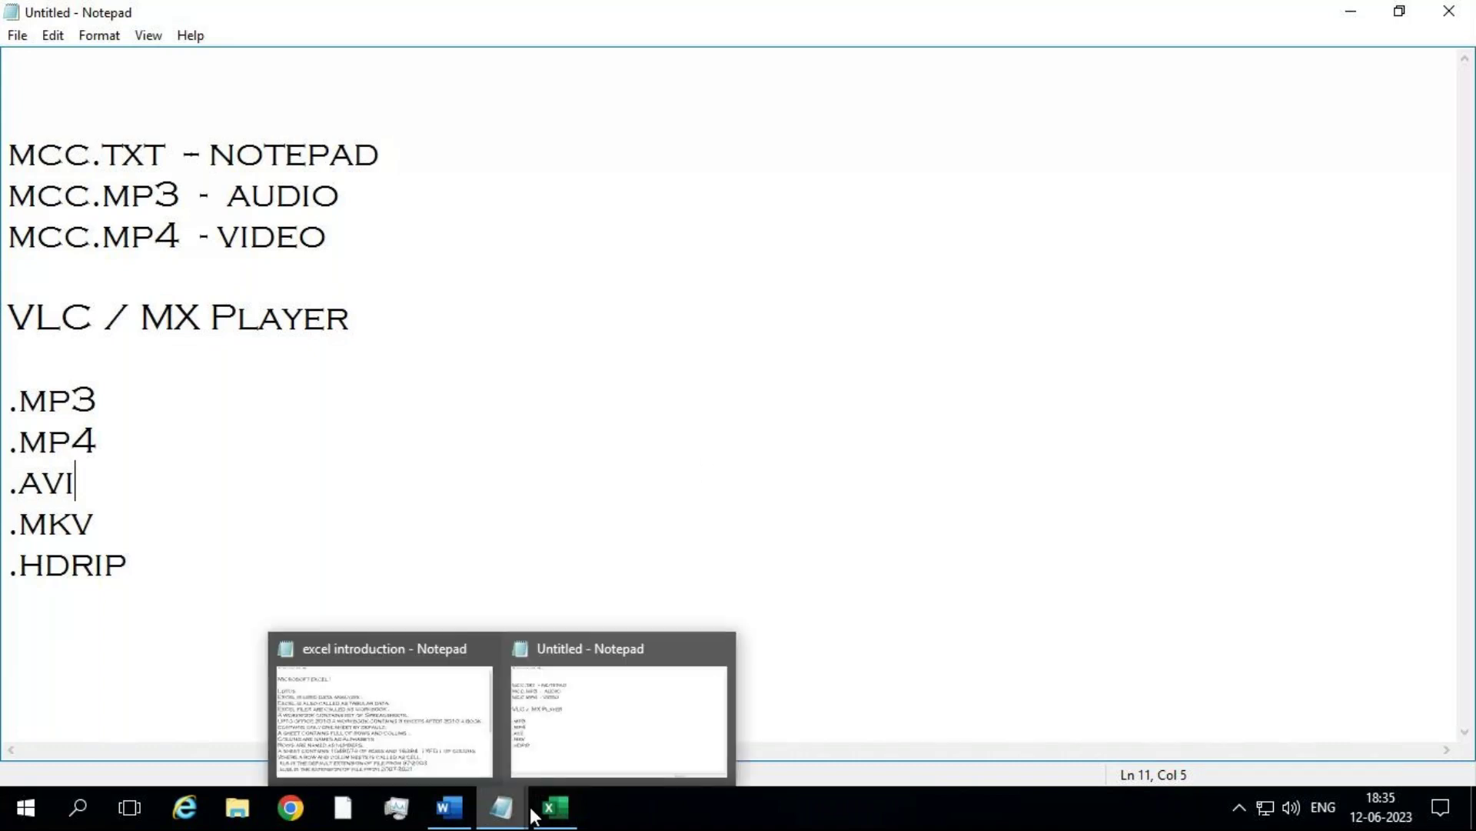
Step: Minimize and restore the remote session, then close Notepad with Don't Save
mouse_move(1313, 17)
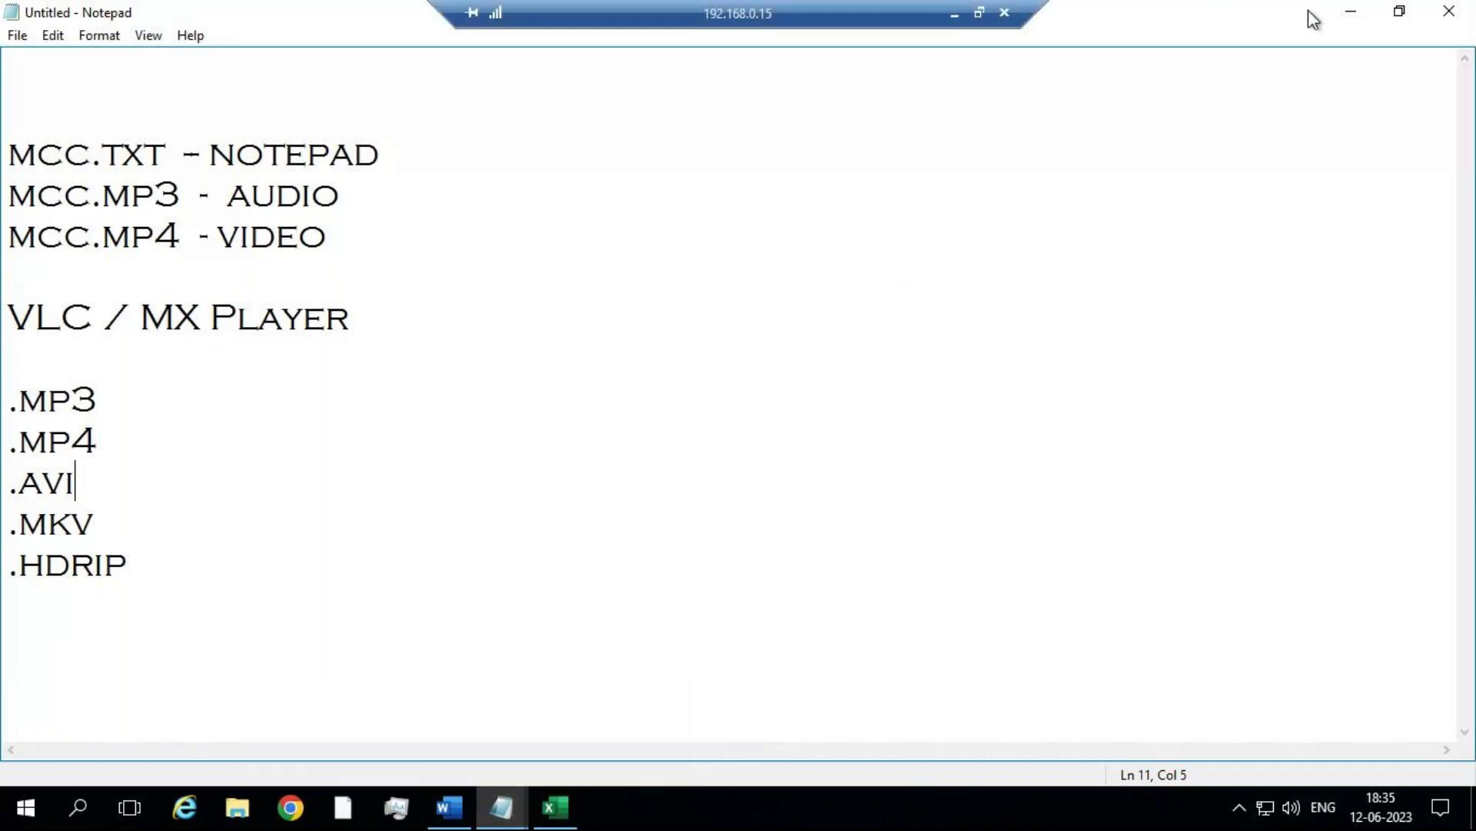
left_click(962, 13)
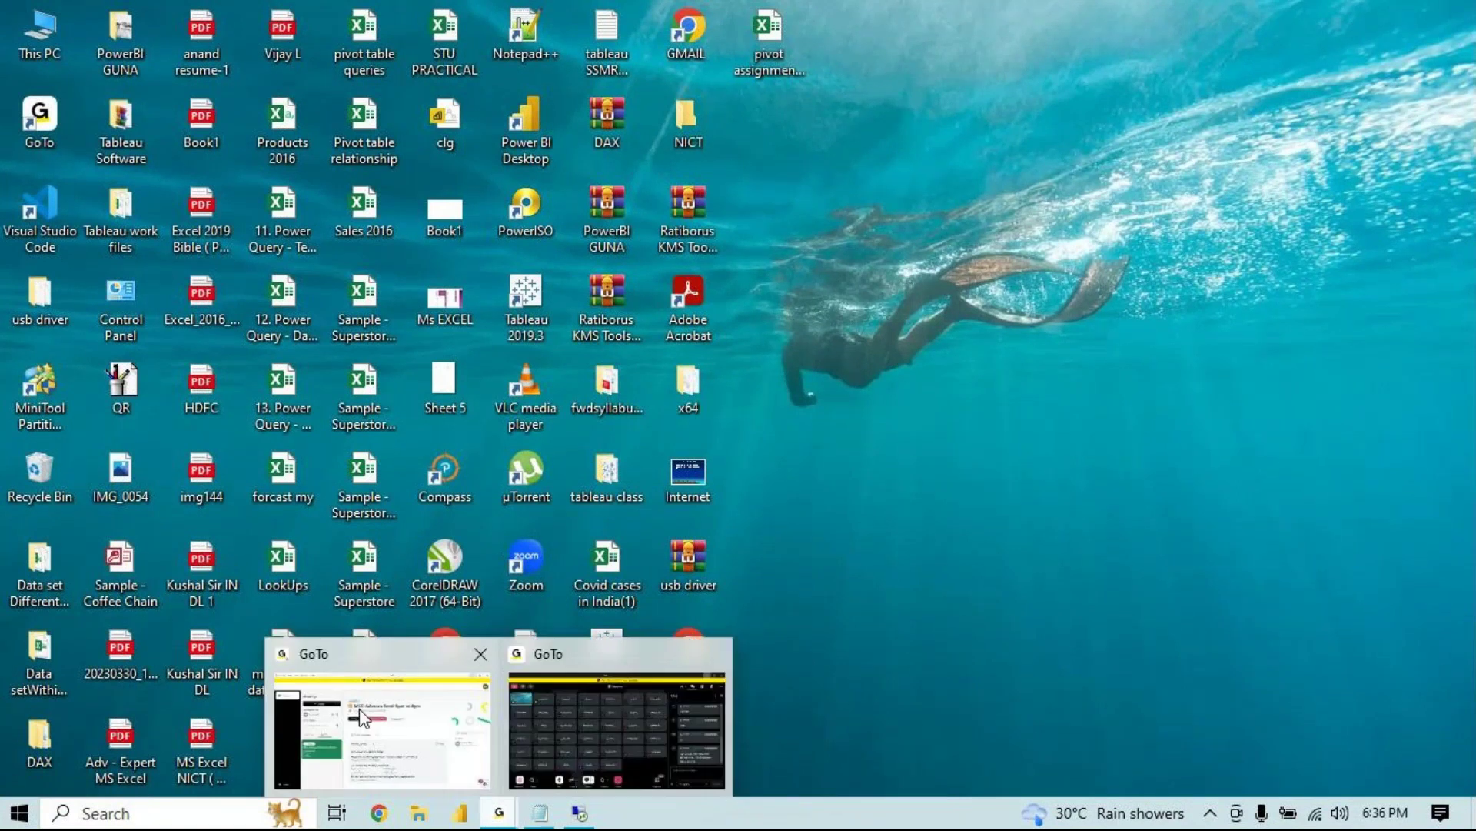
left_click(581, 815)
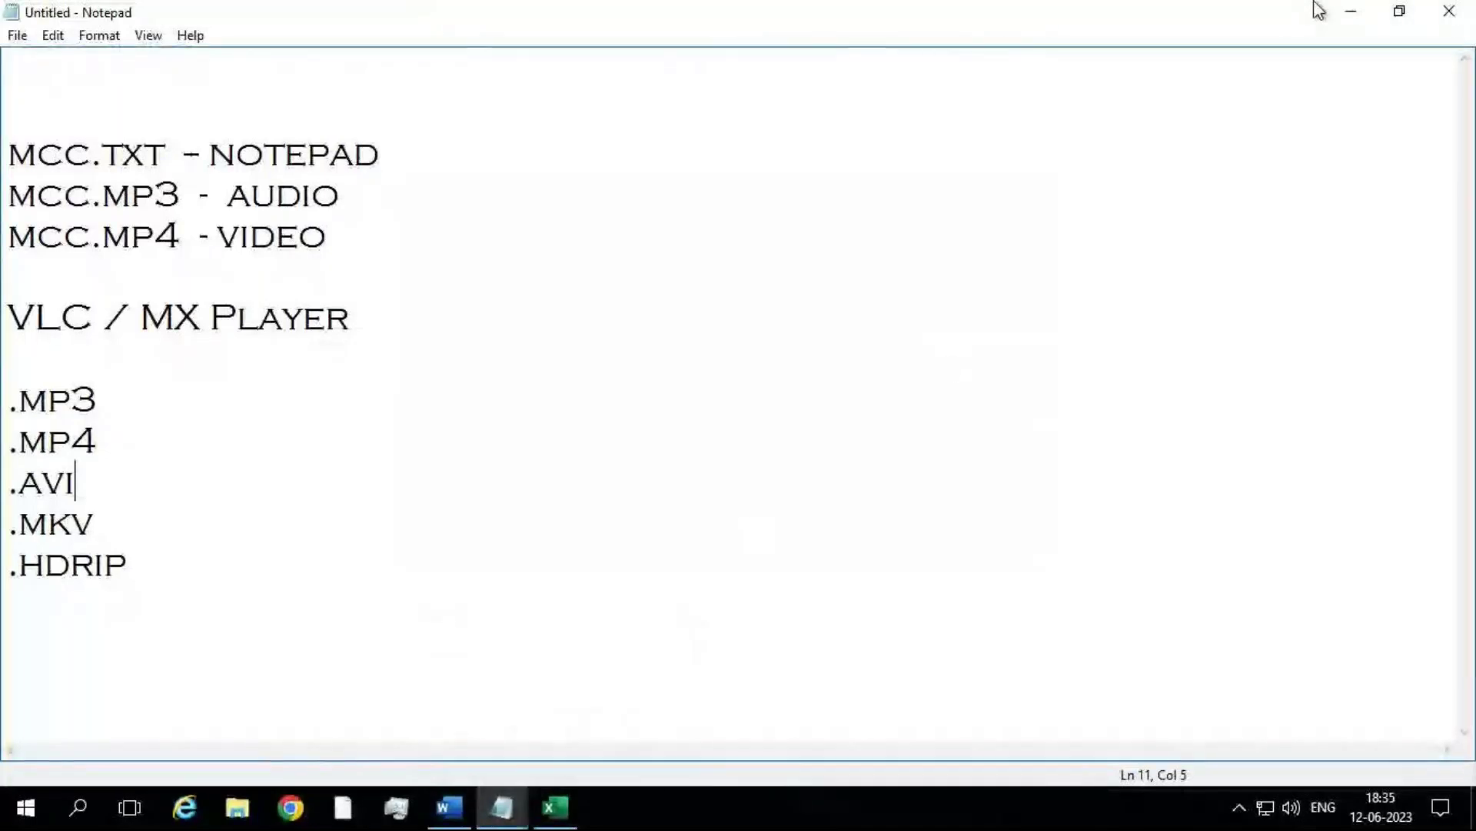
left_click(1448, 10)
left_click(807, 406)
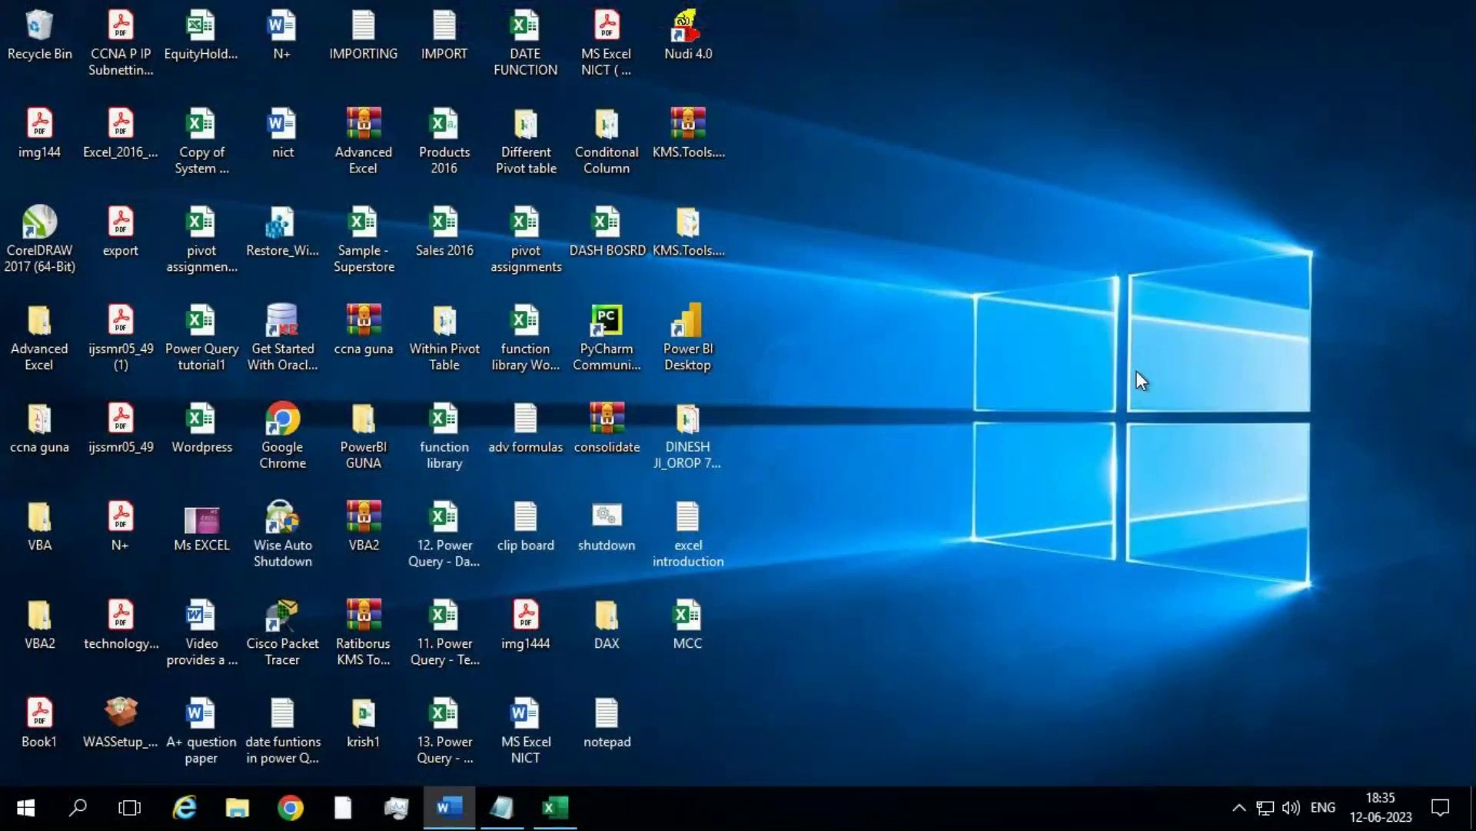
Step: Launch Excel by running excel from the Win+R Run dialog
key("super+r")
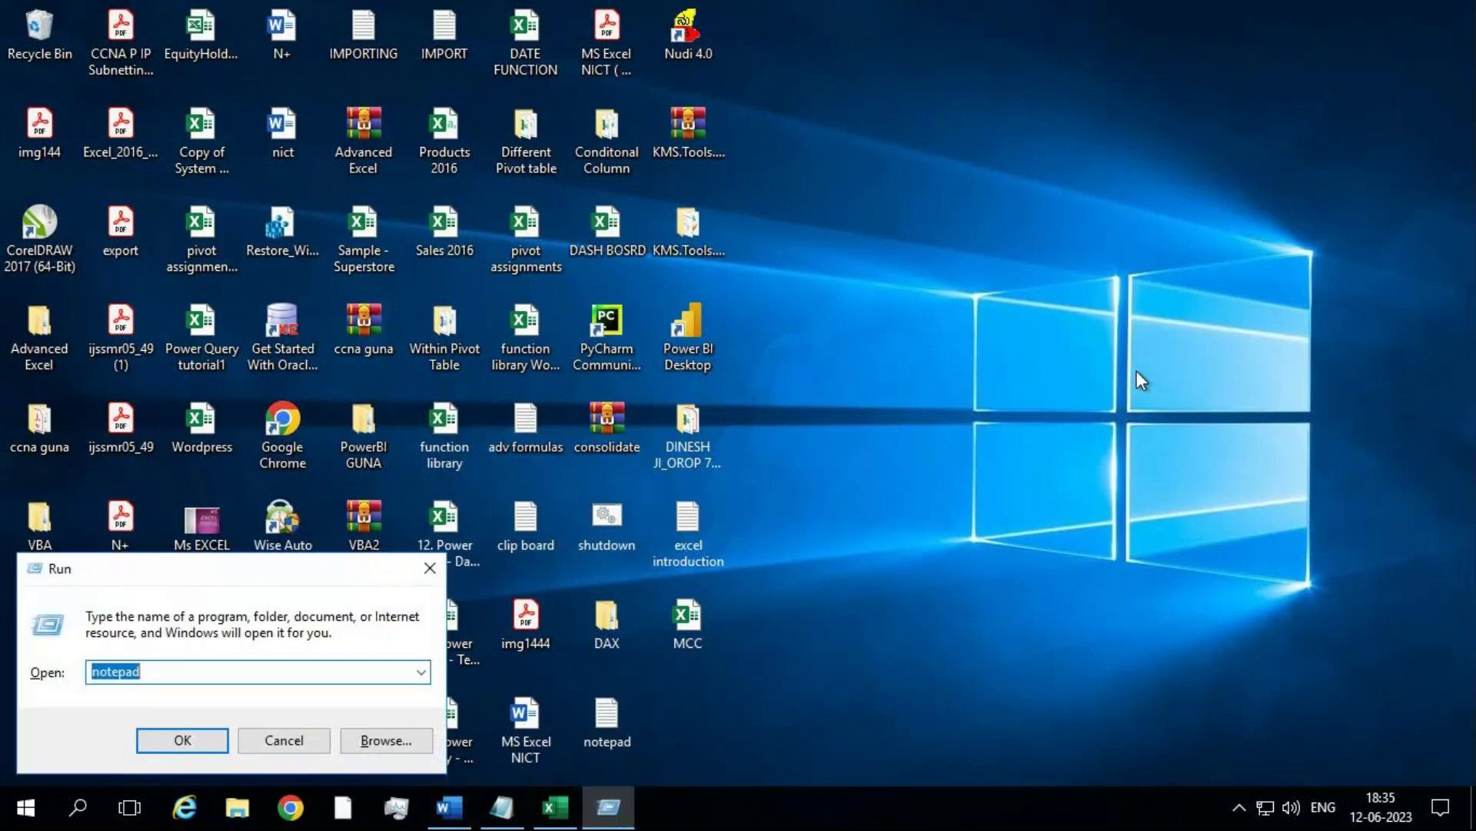
type("excel")
key("Return")
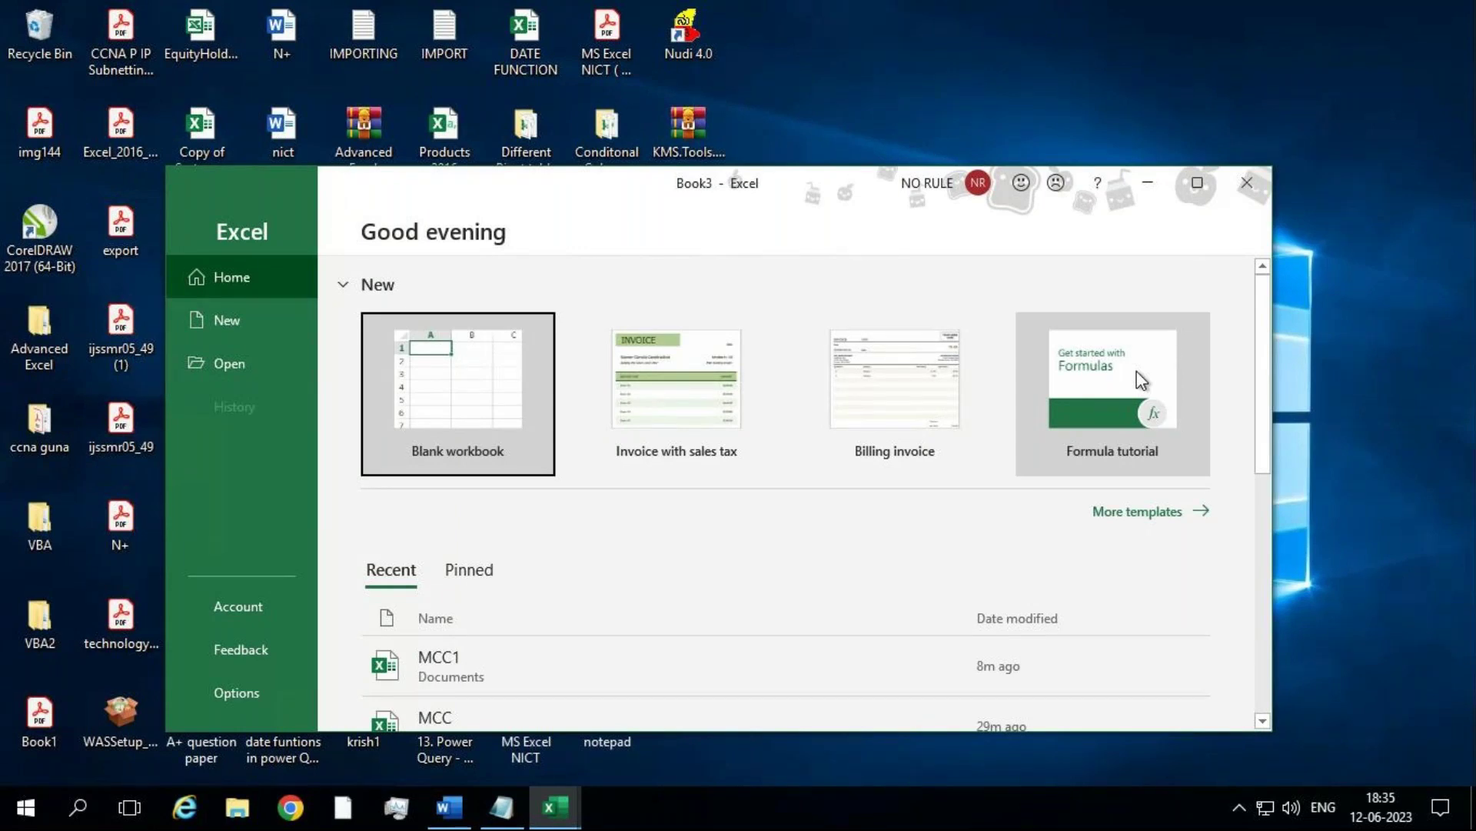
Step: Maximize Excel and preview the Invoice with sales tax template
left_click(1193, 185)
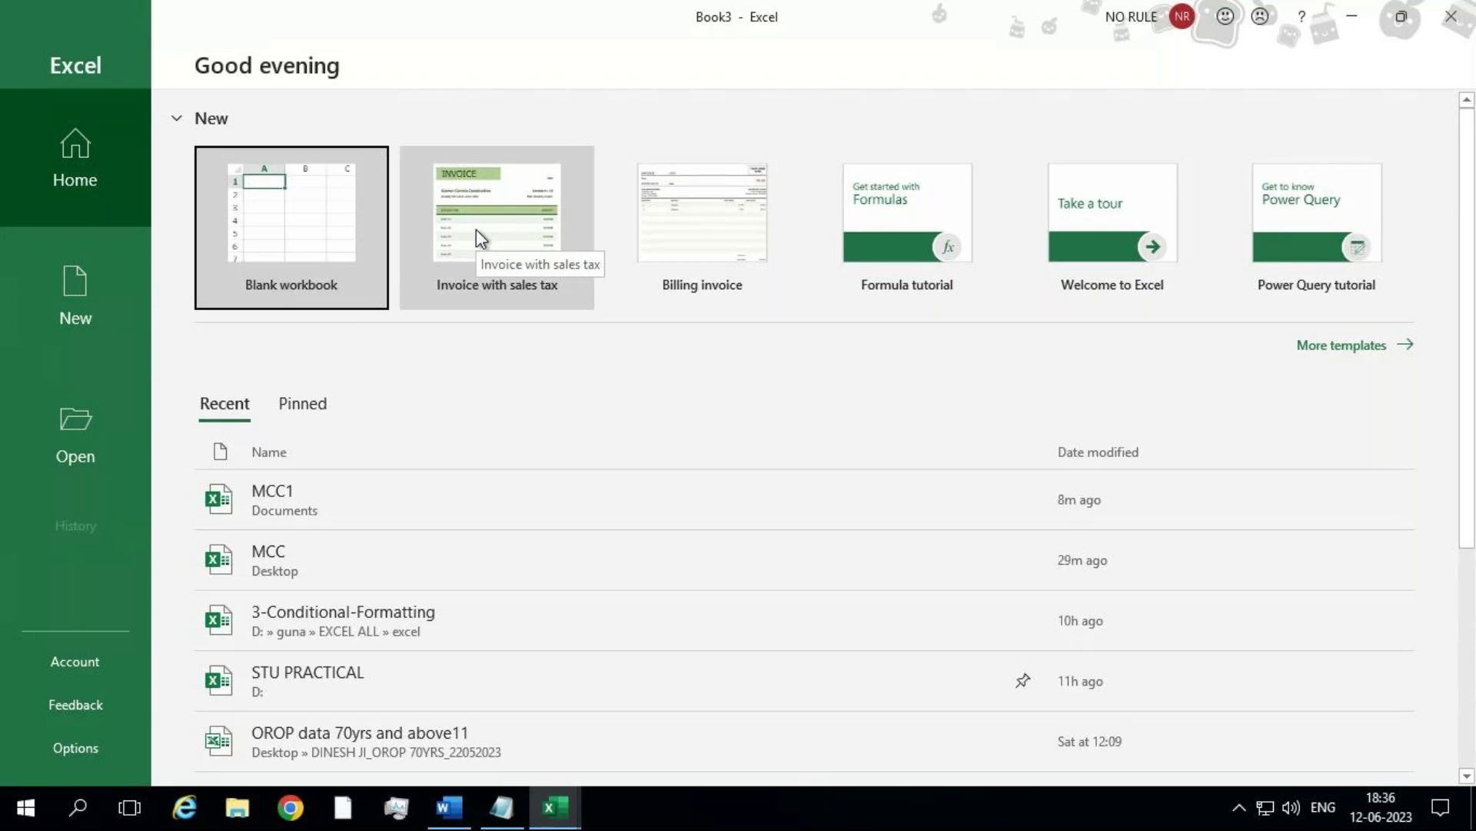
left_click(477, 229)
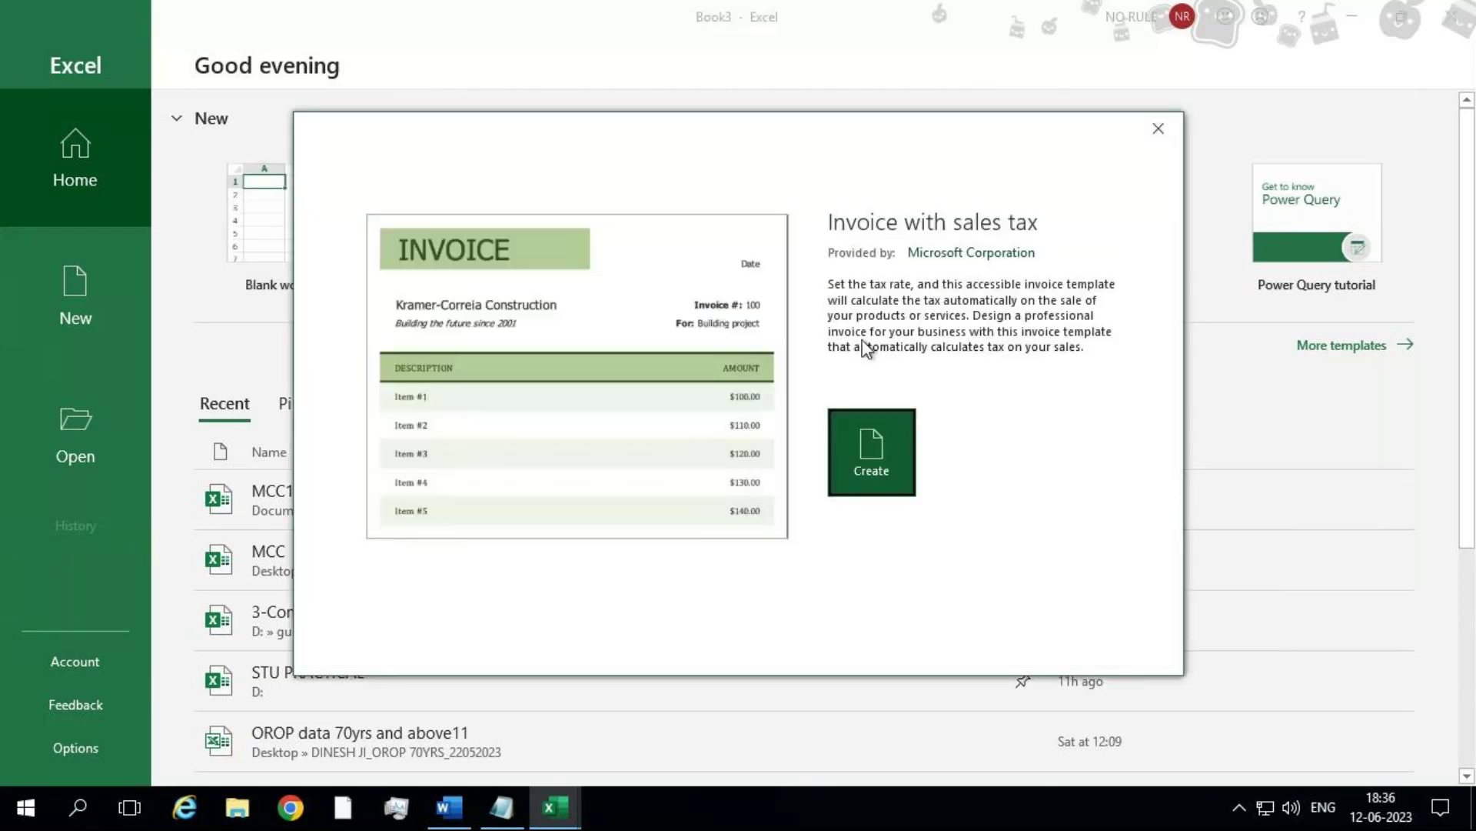
Step: Create the workbook Invoice with sales tax1 from the template preview
left_click(898, 470)
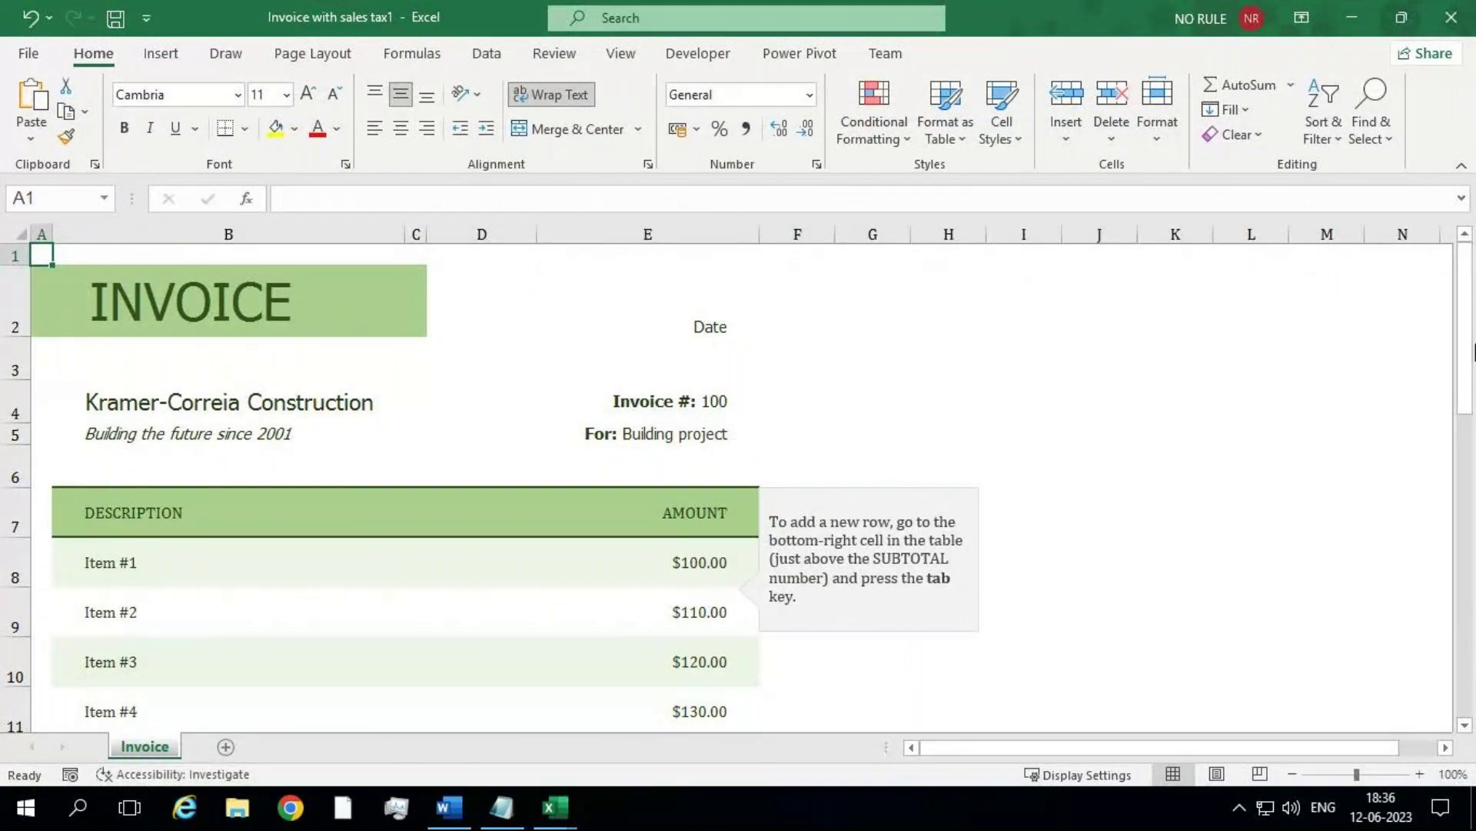
left_click_drag(1465, 367, 1316, 330)
Step: On the File page, check the Recent list and finish on the Pinned workbooks list
left_click(31, 56)
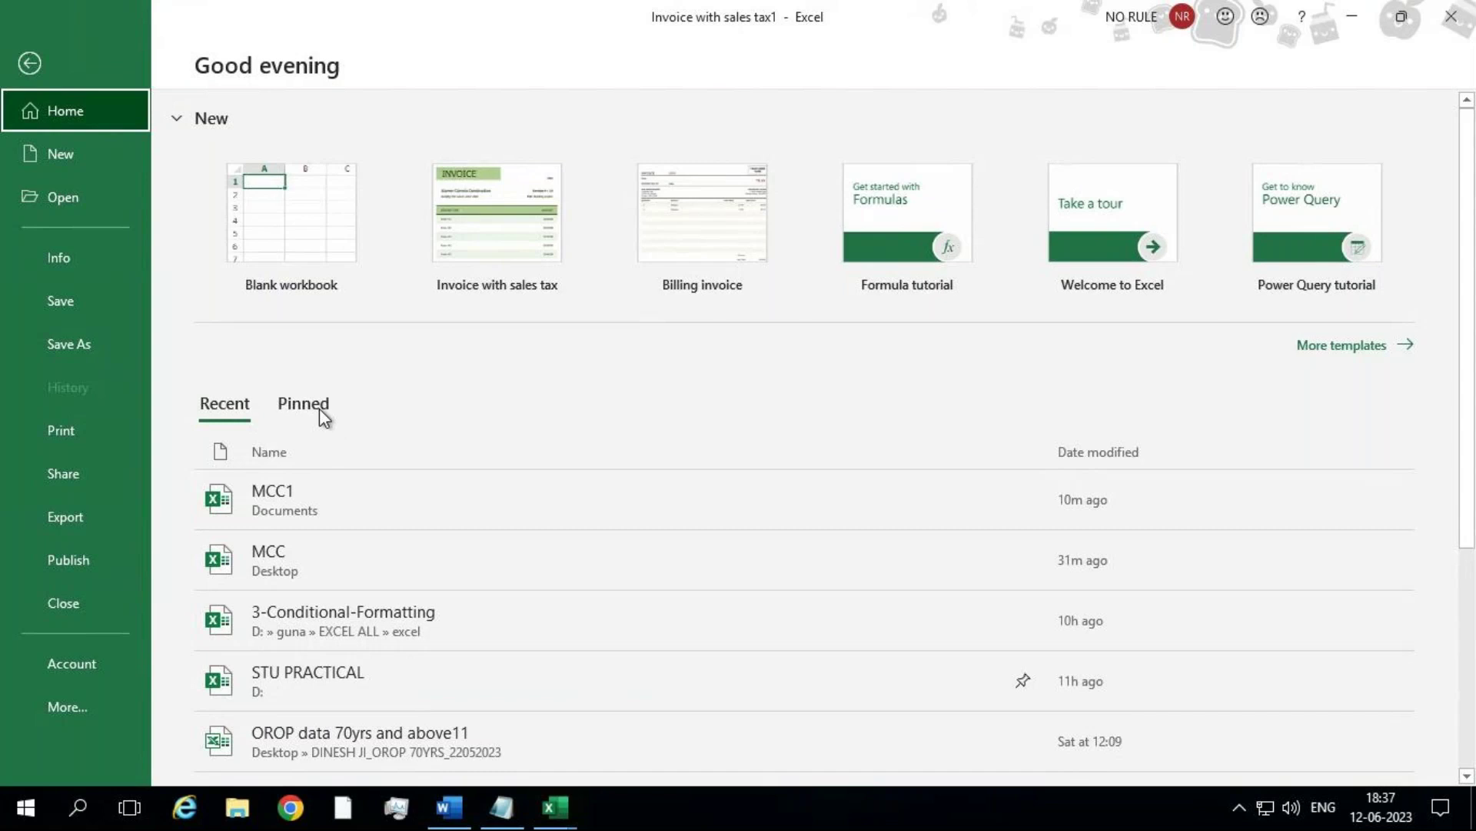
left_click(308, 403)
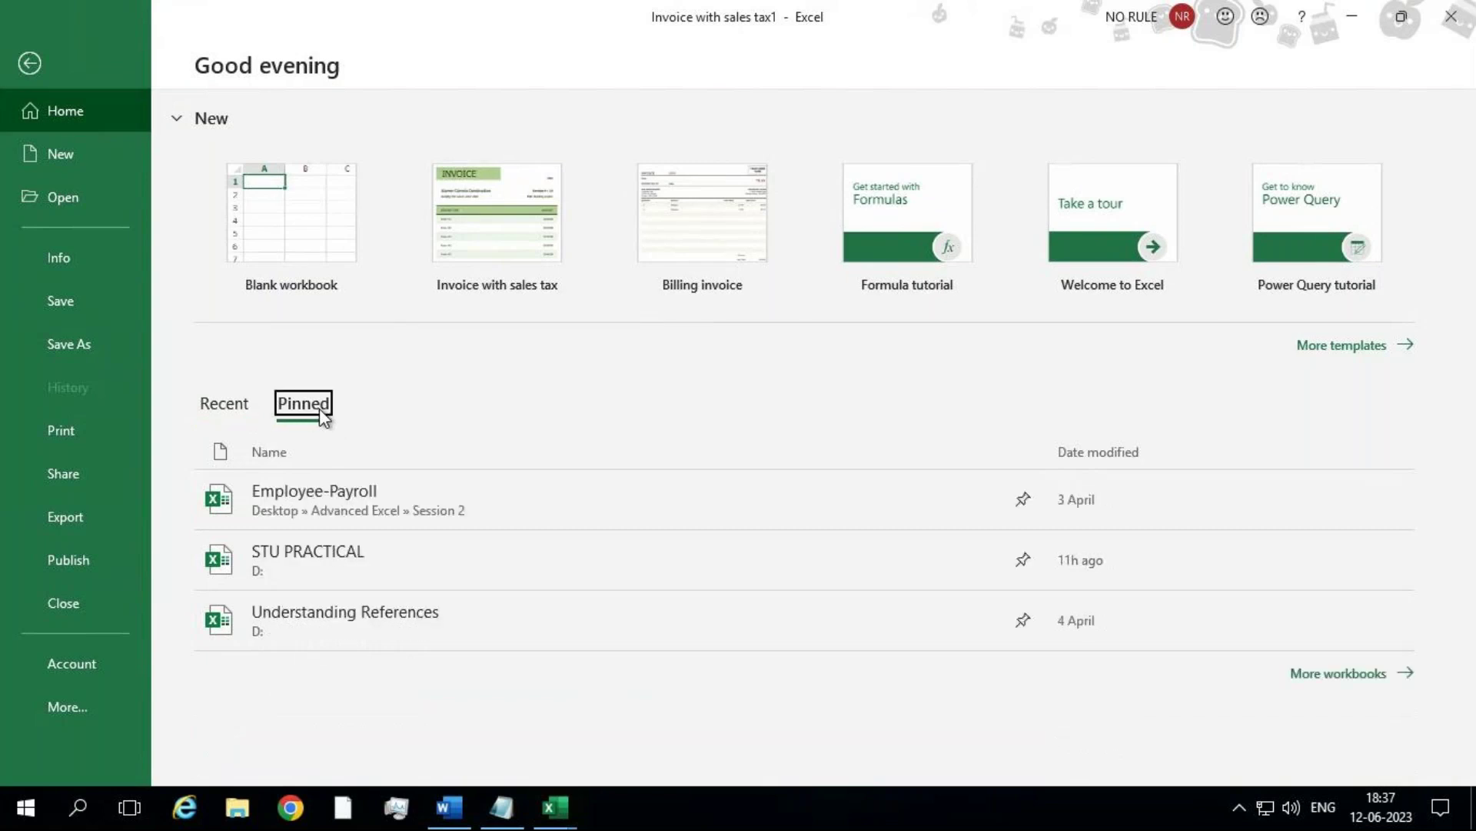
left_click(238, 409)
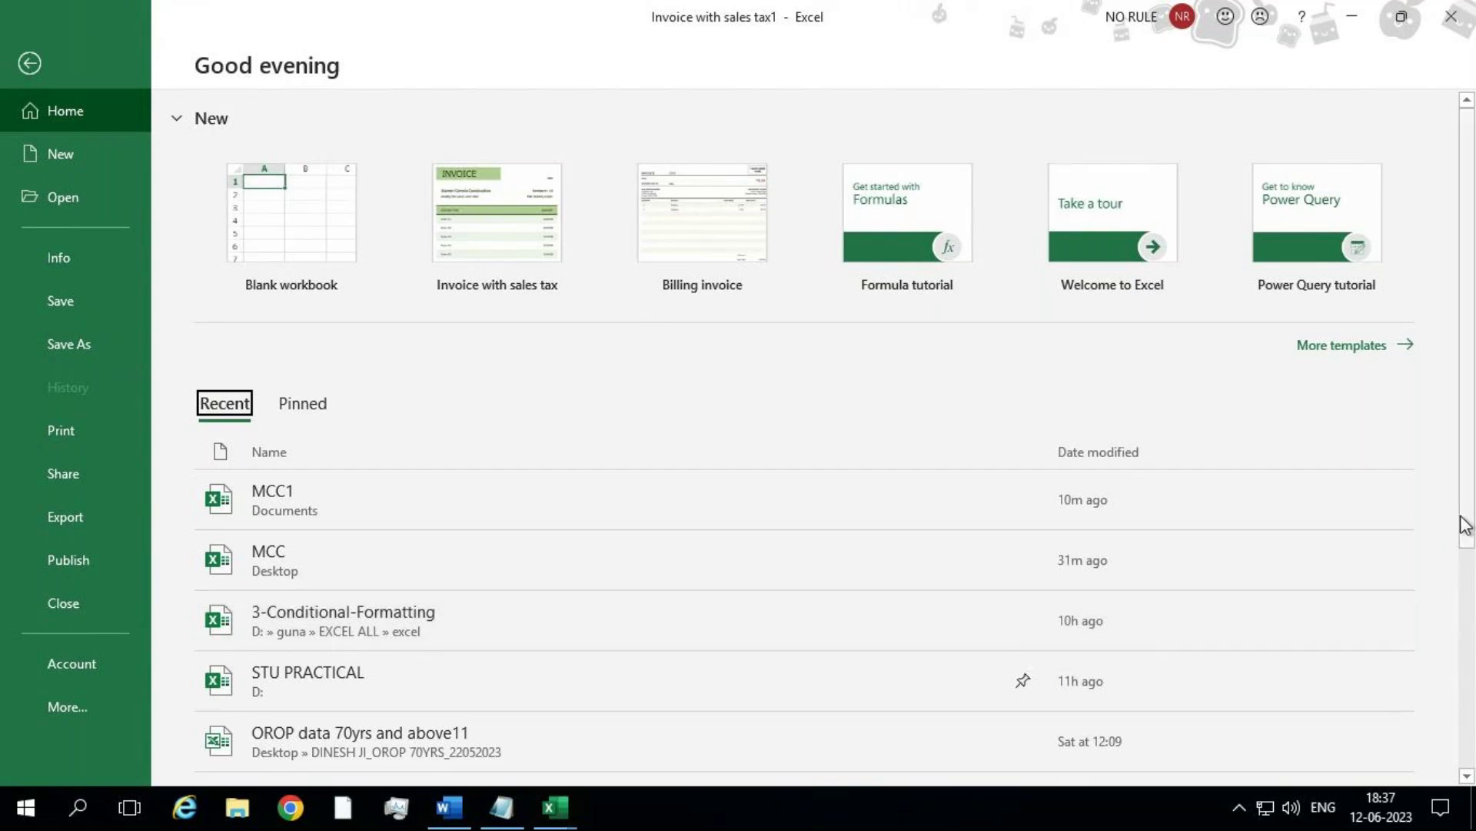
left_click_drag(1465, 526, 1468, 646)
scroll(1468, 645, "up", 3)
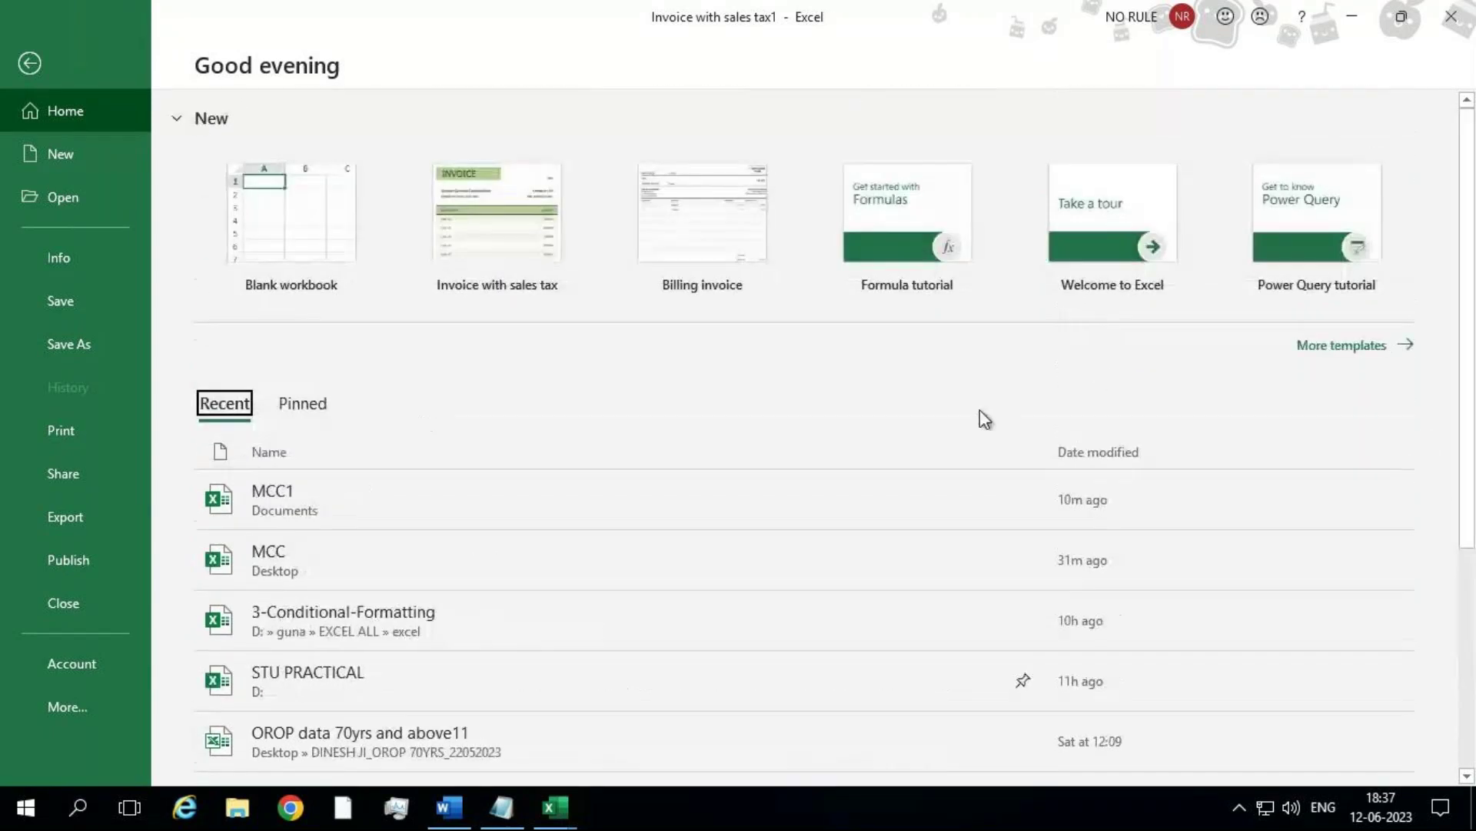
left_click(300, 415)
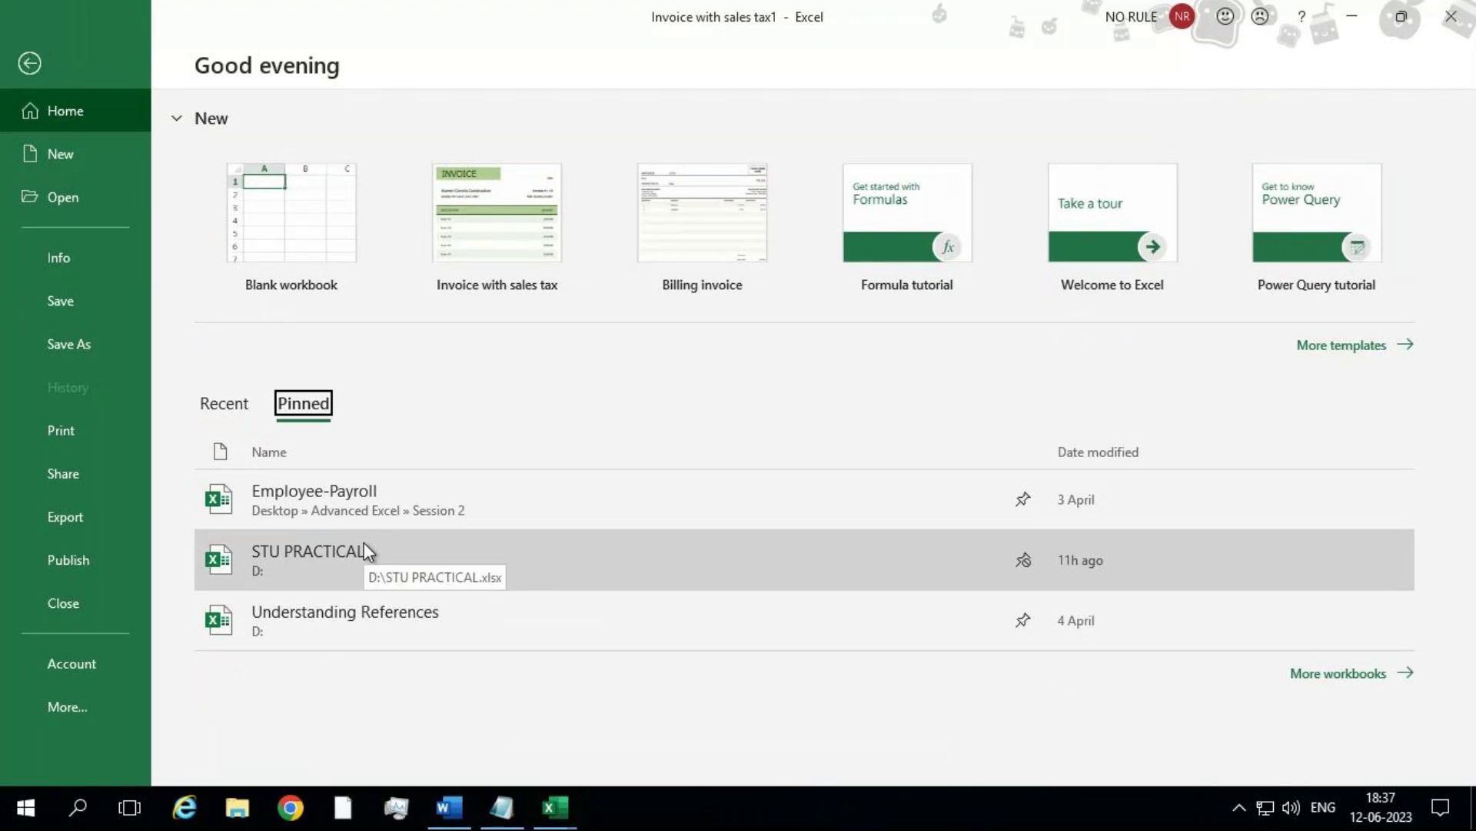
Step: Show the New page and scroll through its template gallery
left_click(118, 171)
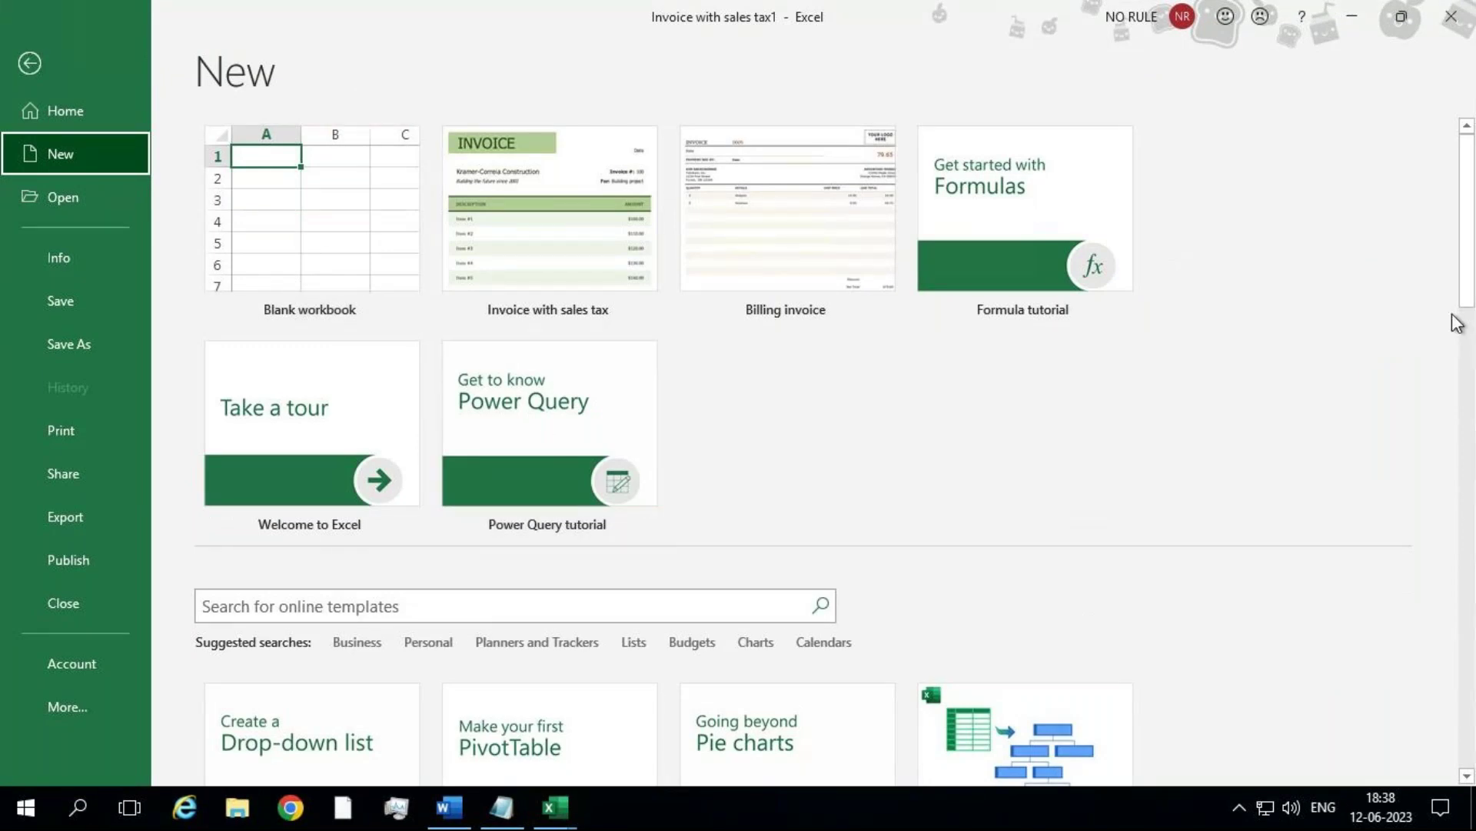
left_click_drag(1465, 304, 1453, 432)
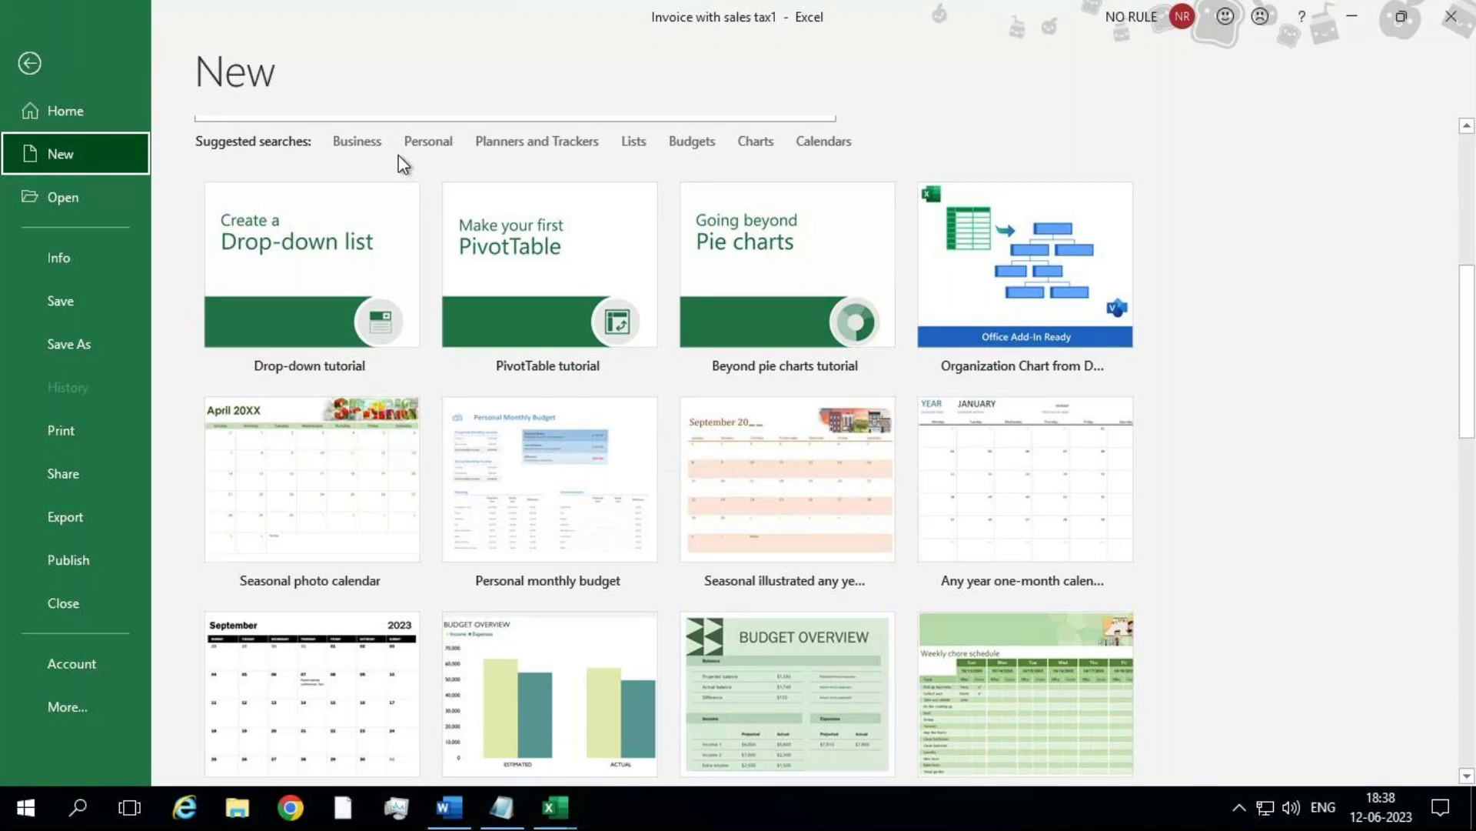
left_click_drag(1470, 304, 1470, 206)
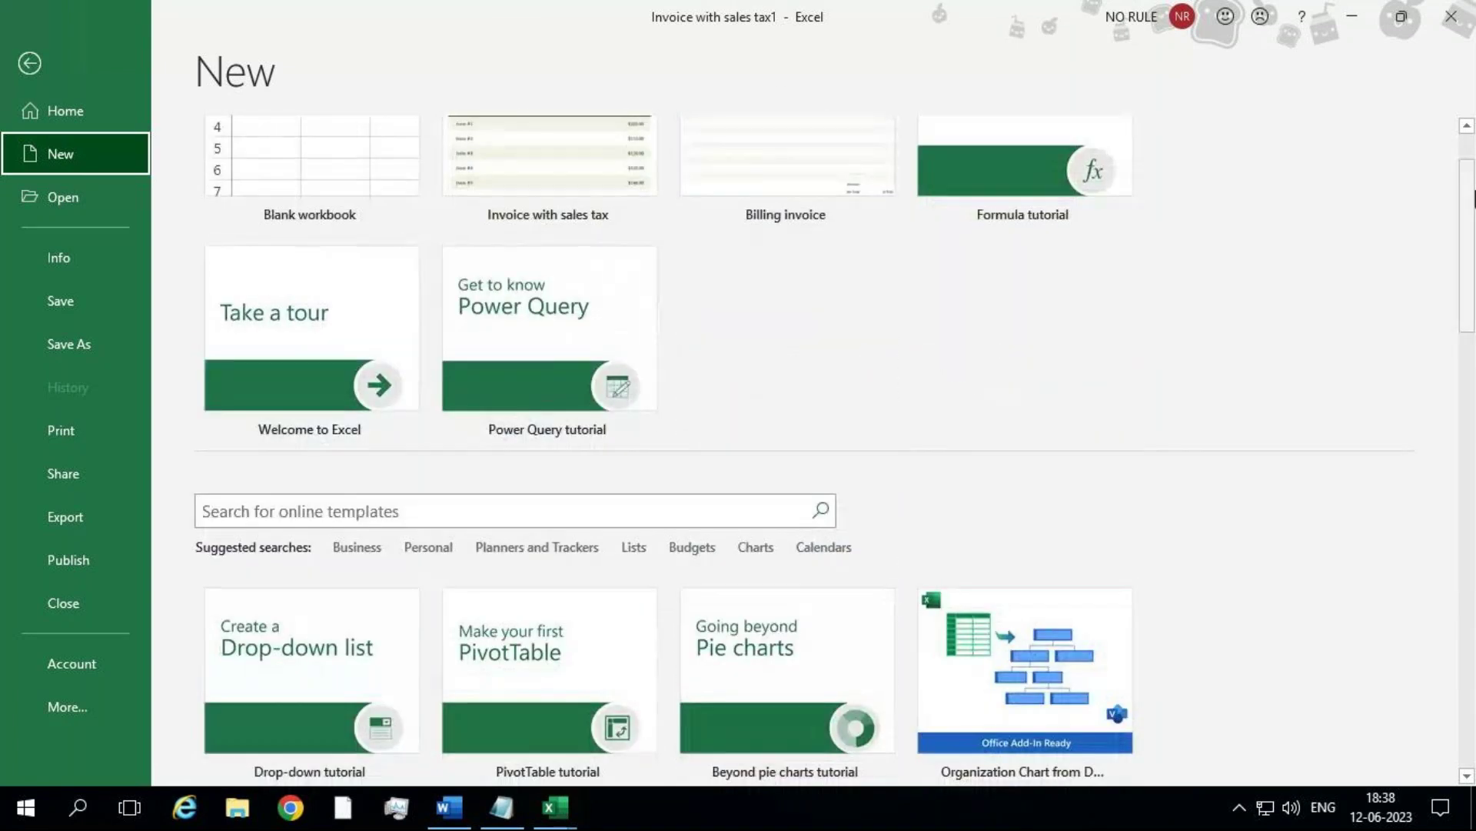
Step: Browse for a workbook from Open, cancel it, and go back to the blank worksheet
left_click(91, 198)
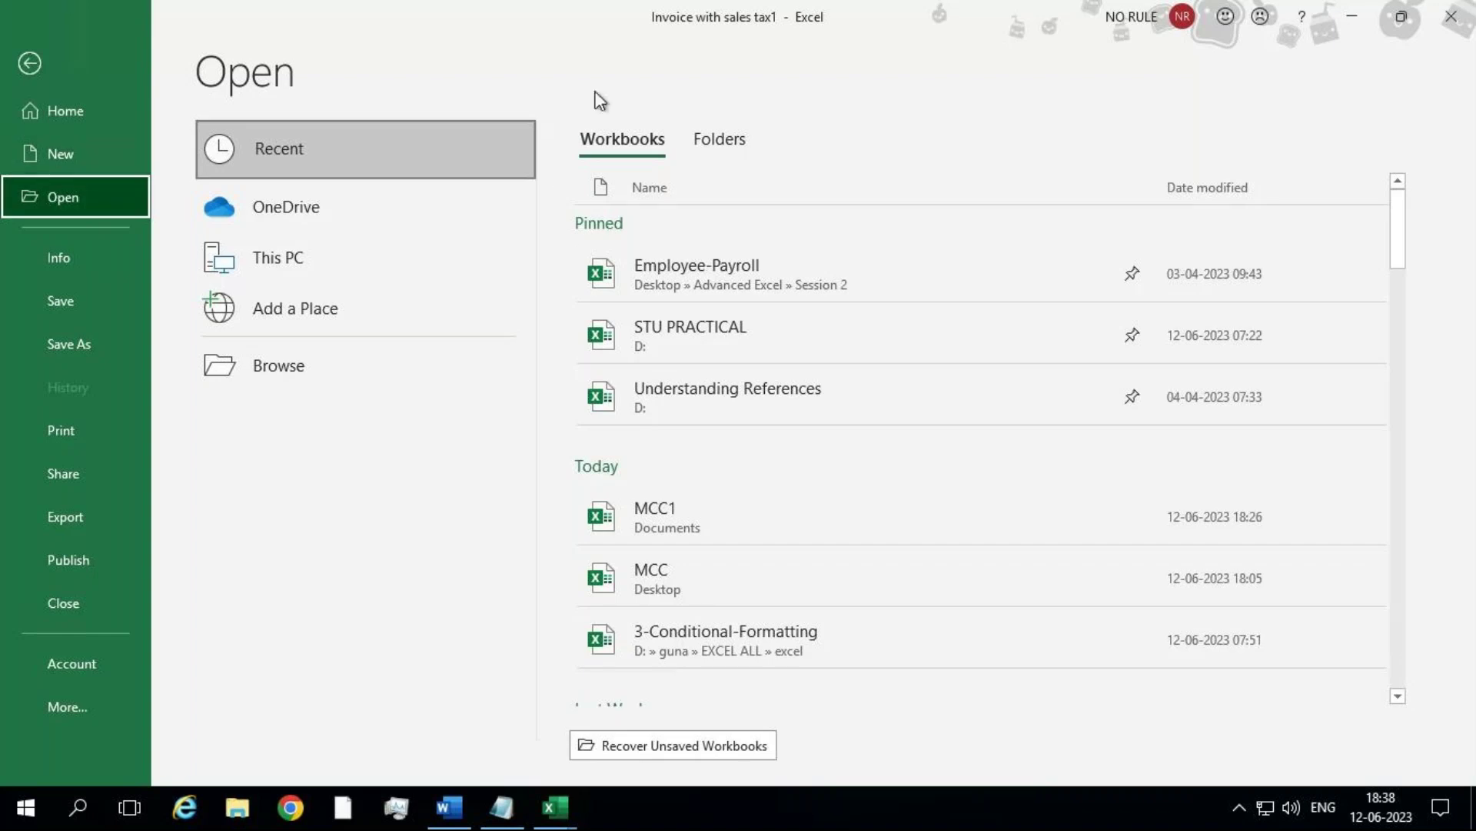
left_click(231, 371)
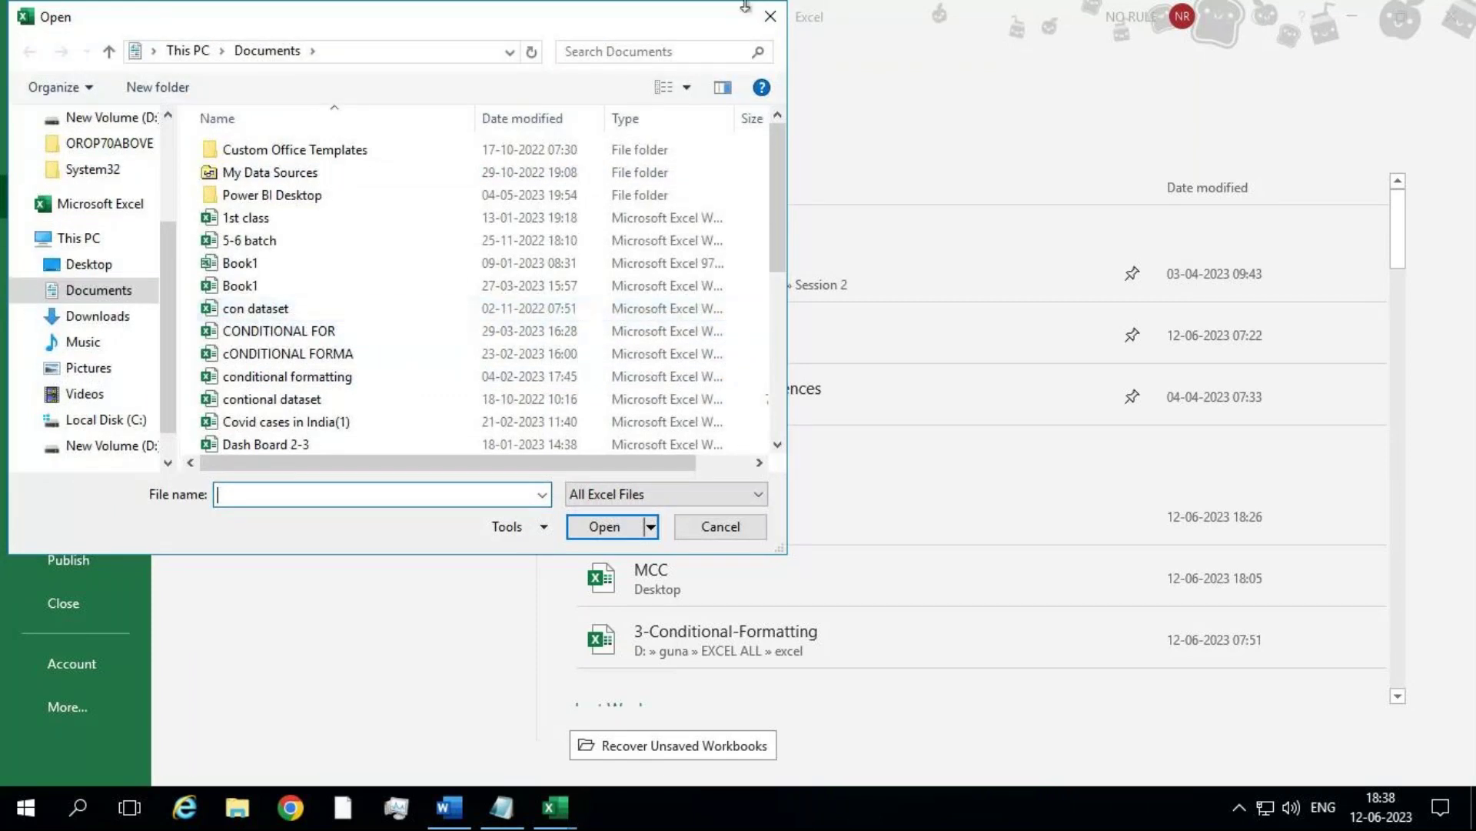
left_click(770, 16)
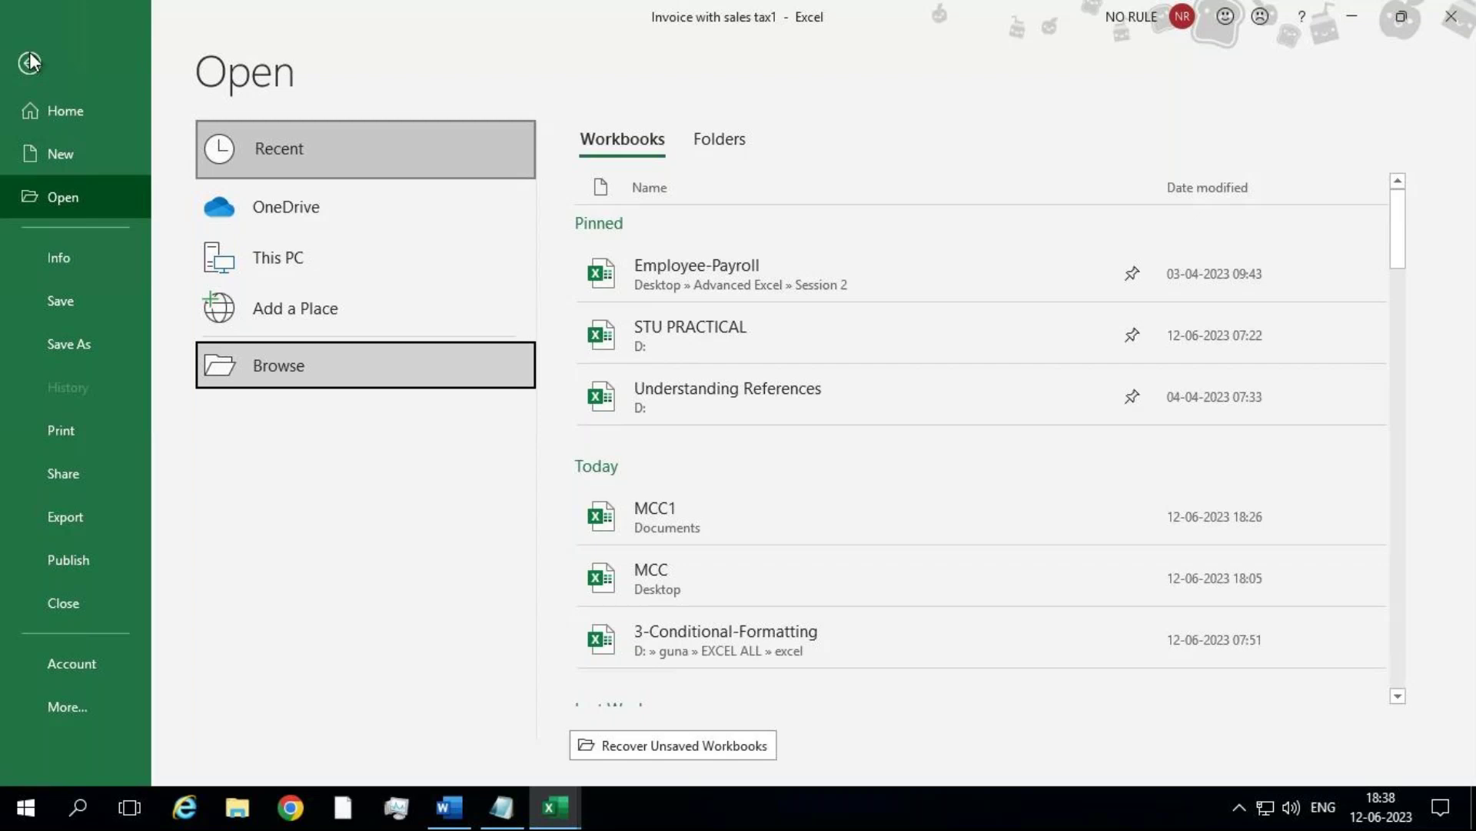
left_click(29, 60)
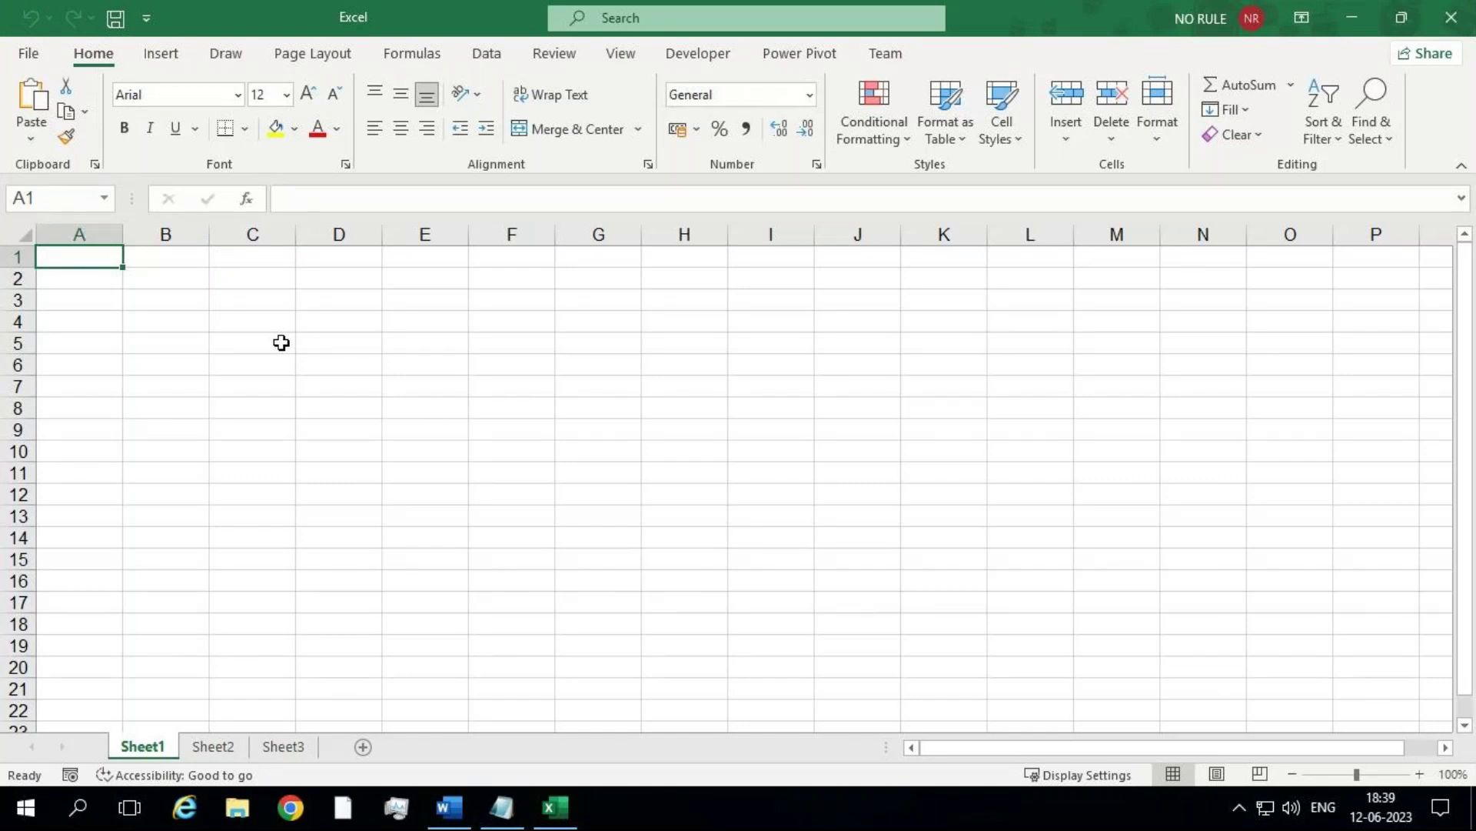
left_click(300, 362)
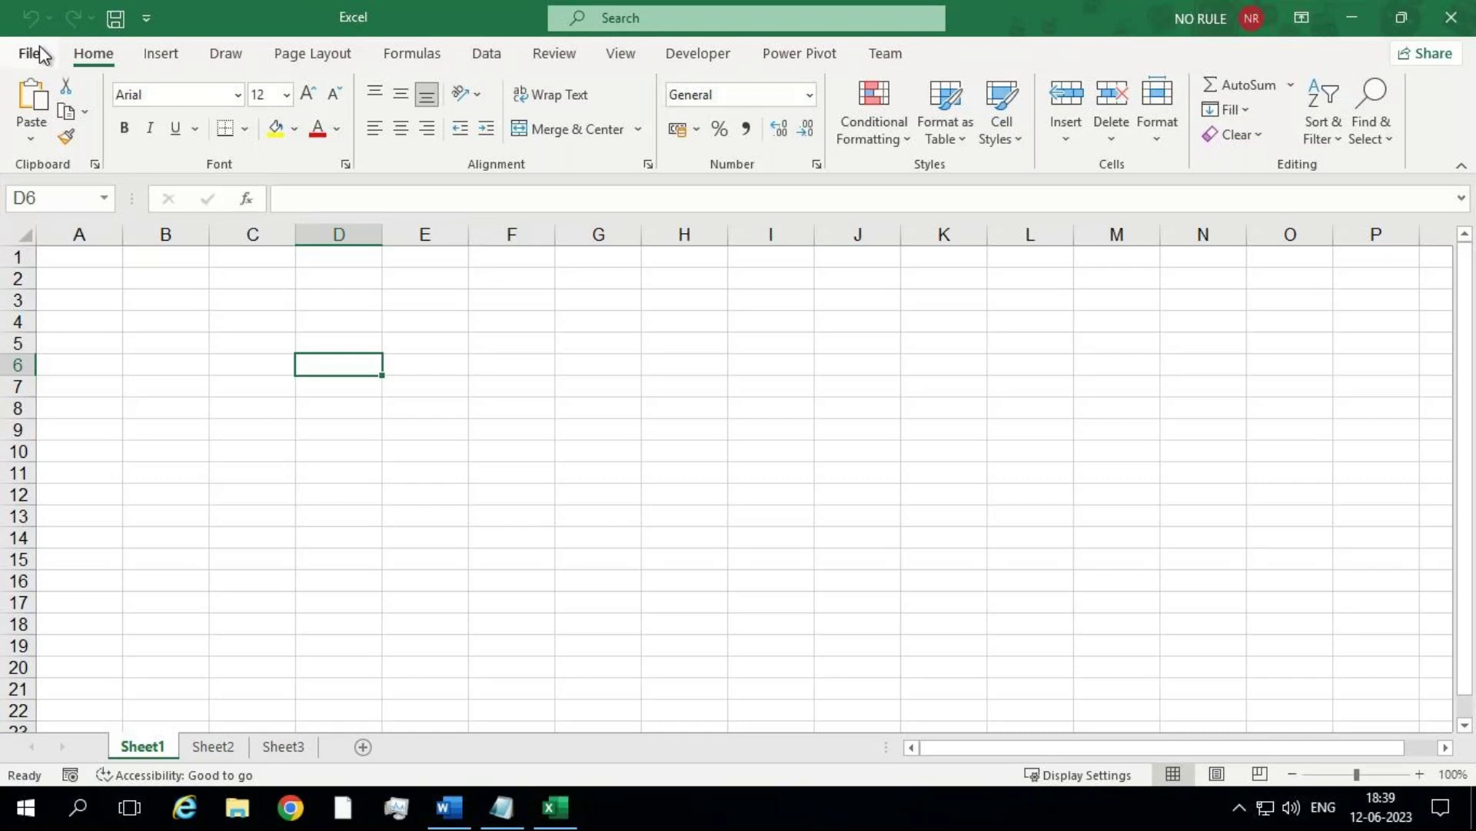
left_click(146, 18)
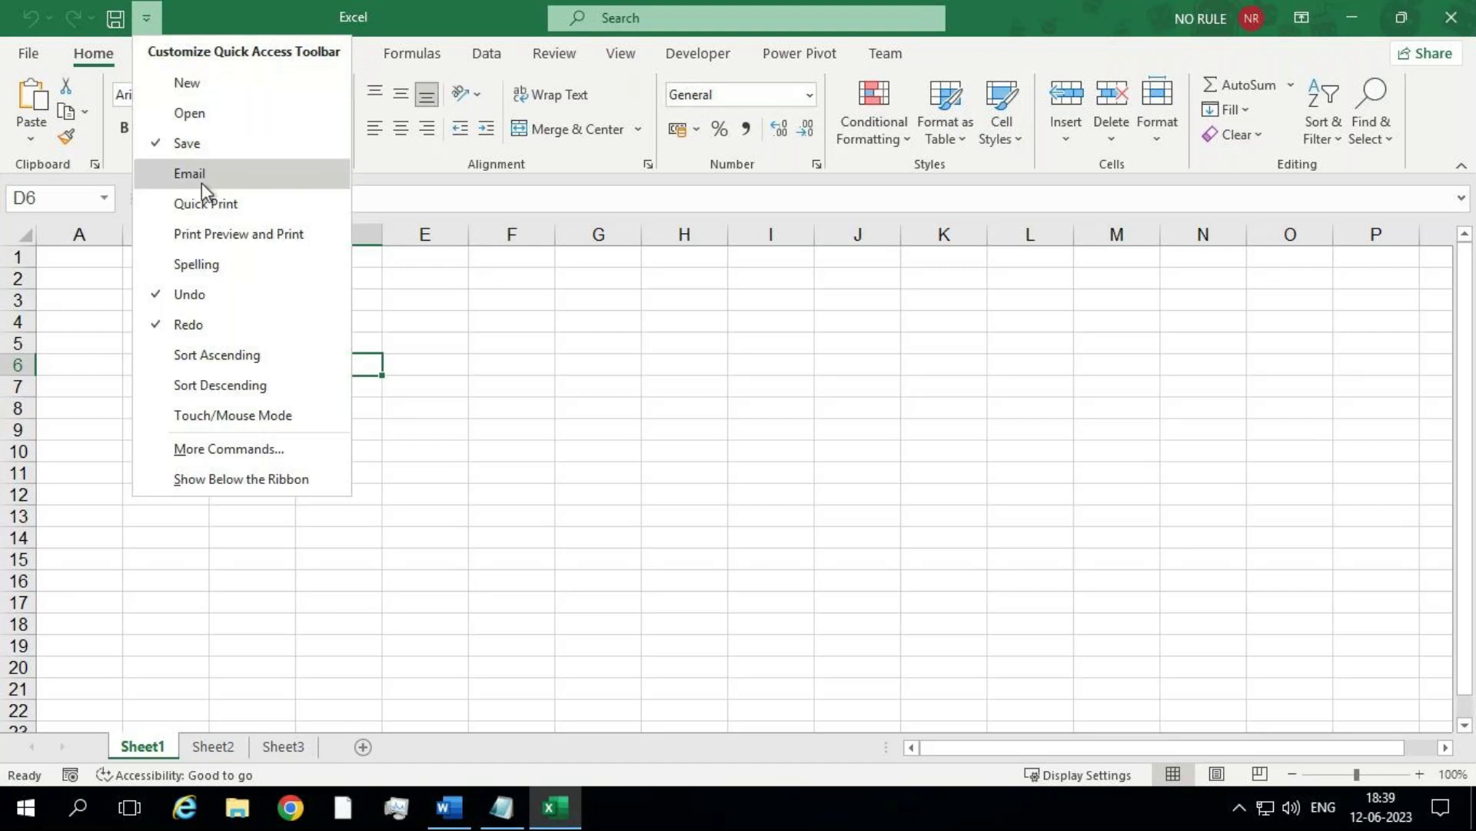
left_click(232, 91)
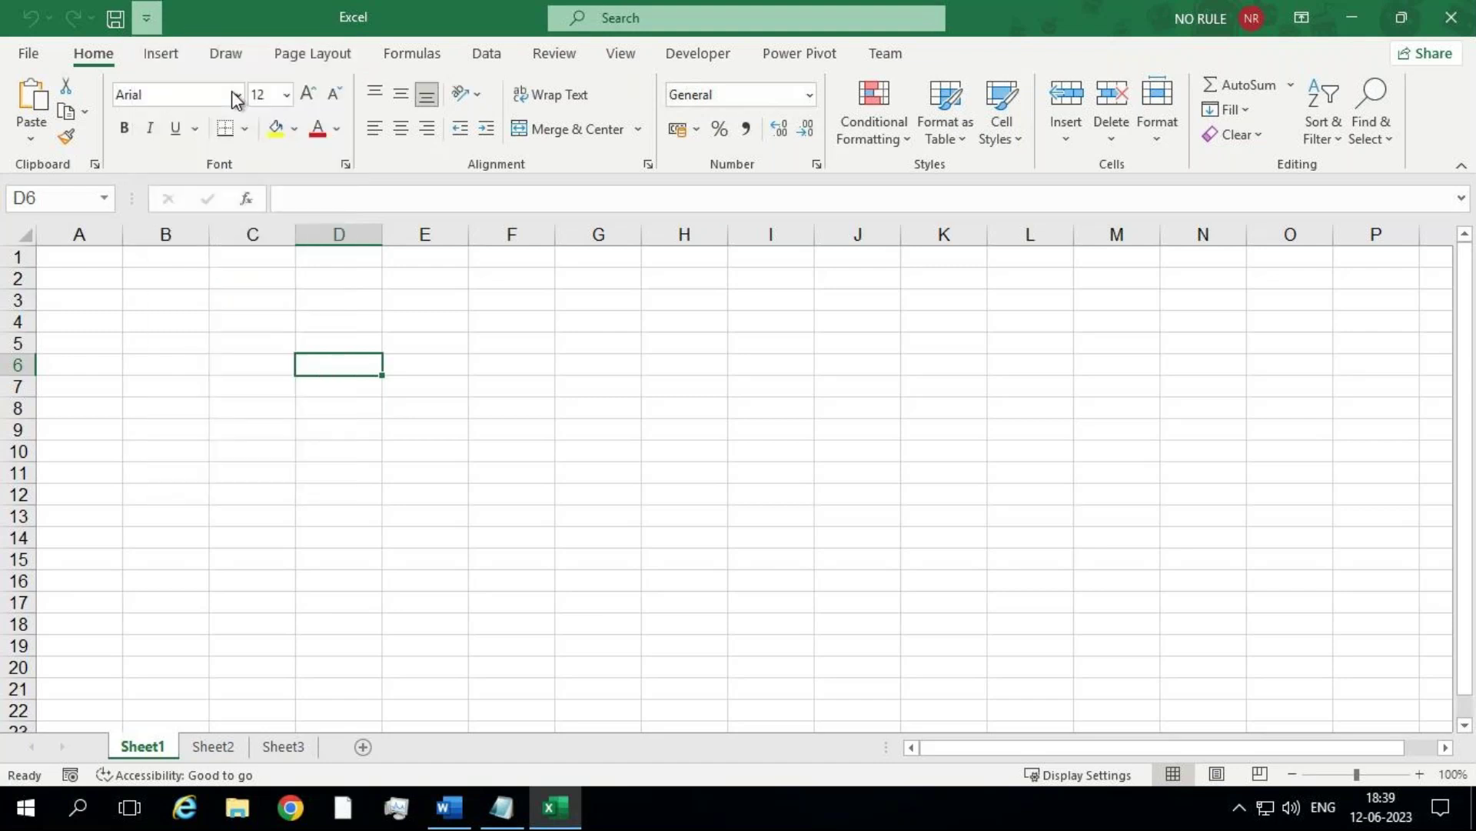
left_click(177, 17)
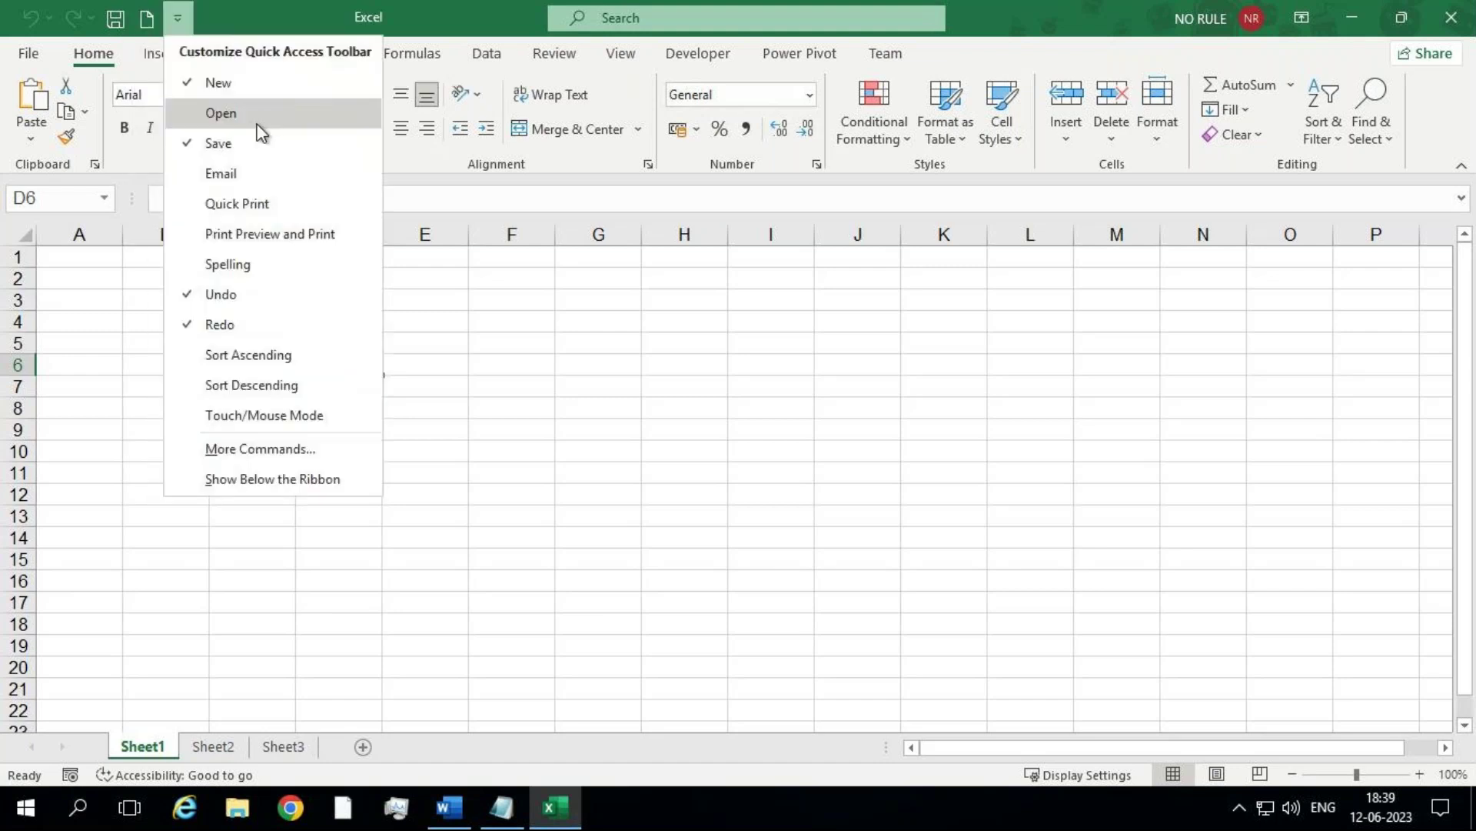
left_click(231, 114)
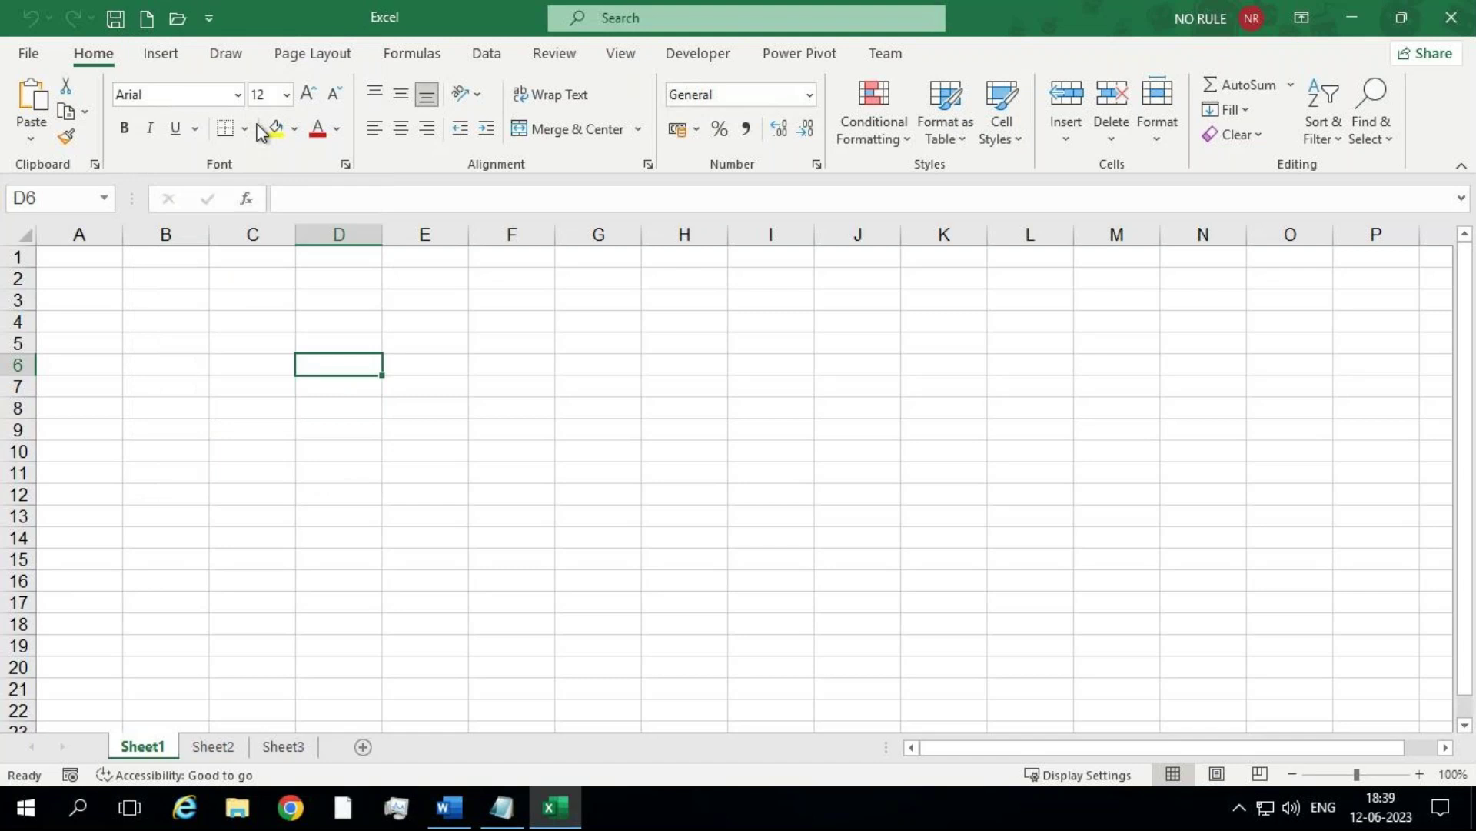
left_click(210, 20)
left_click(231, 80)
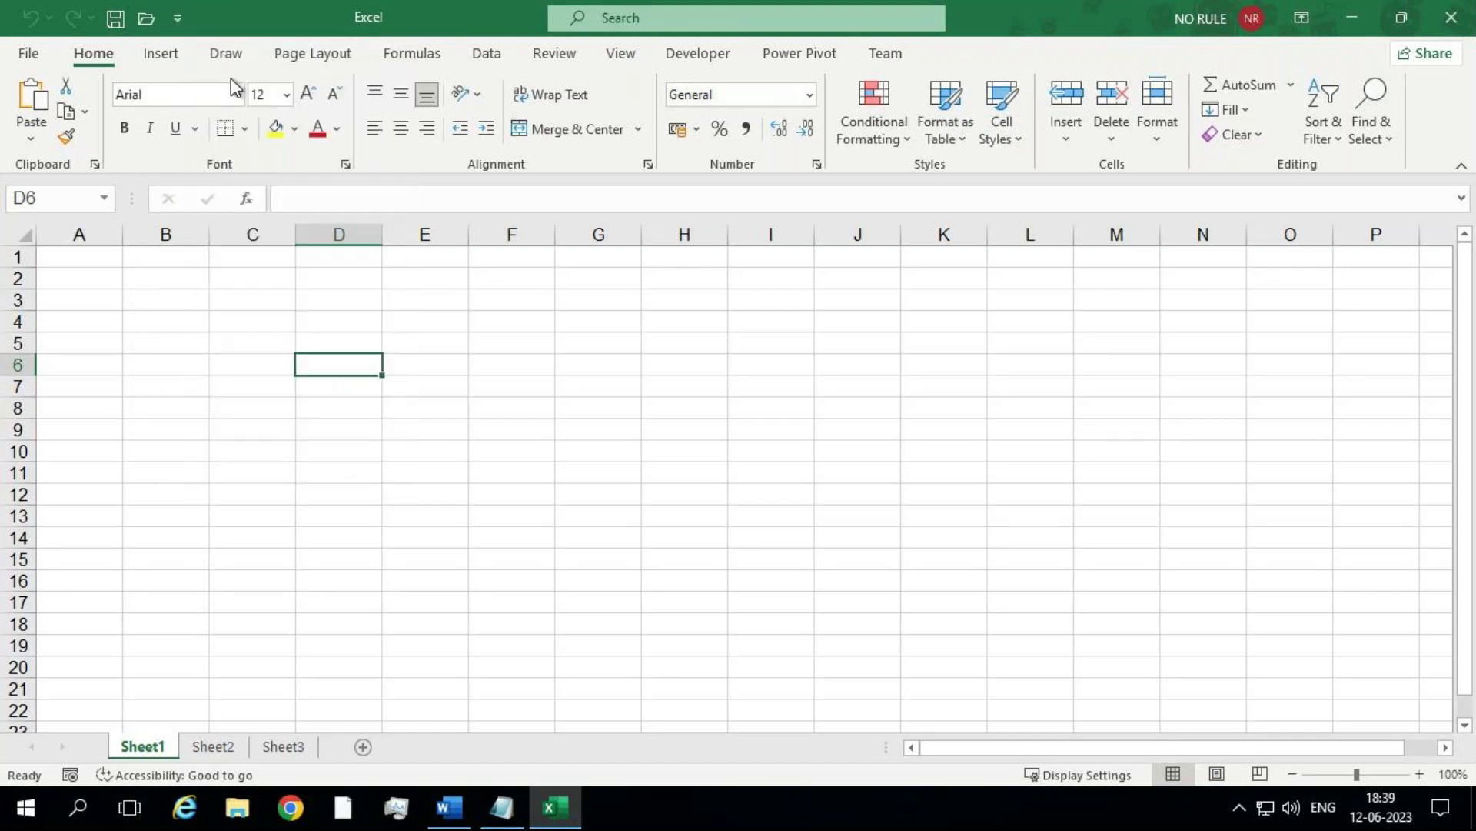
left_click(174, 21)
left_click(219, 114)
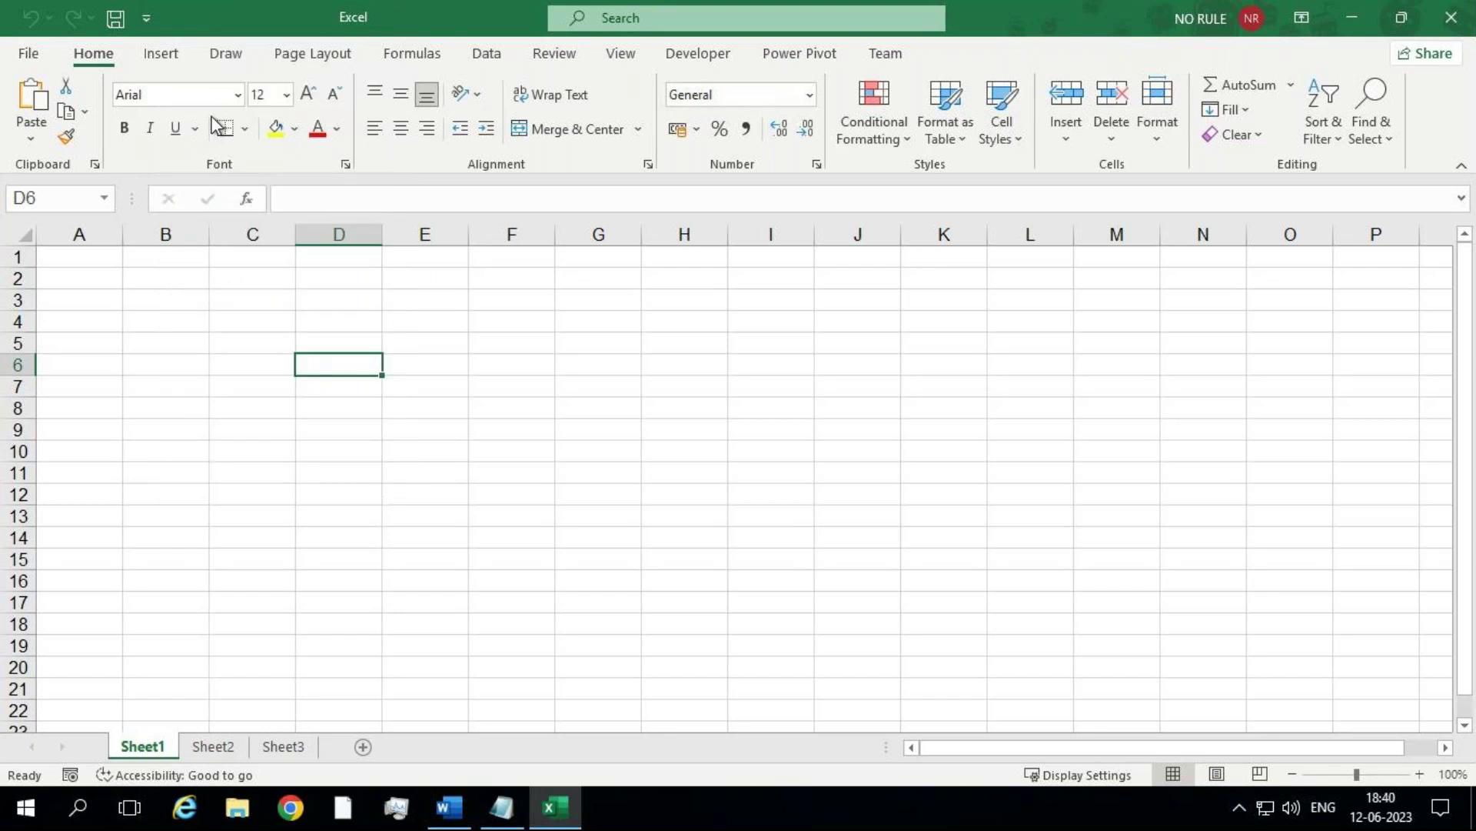
left_click(147, 18)
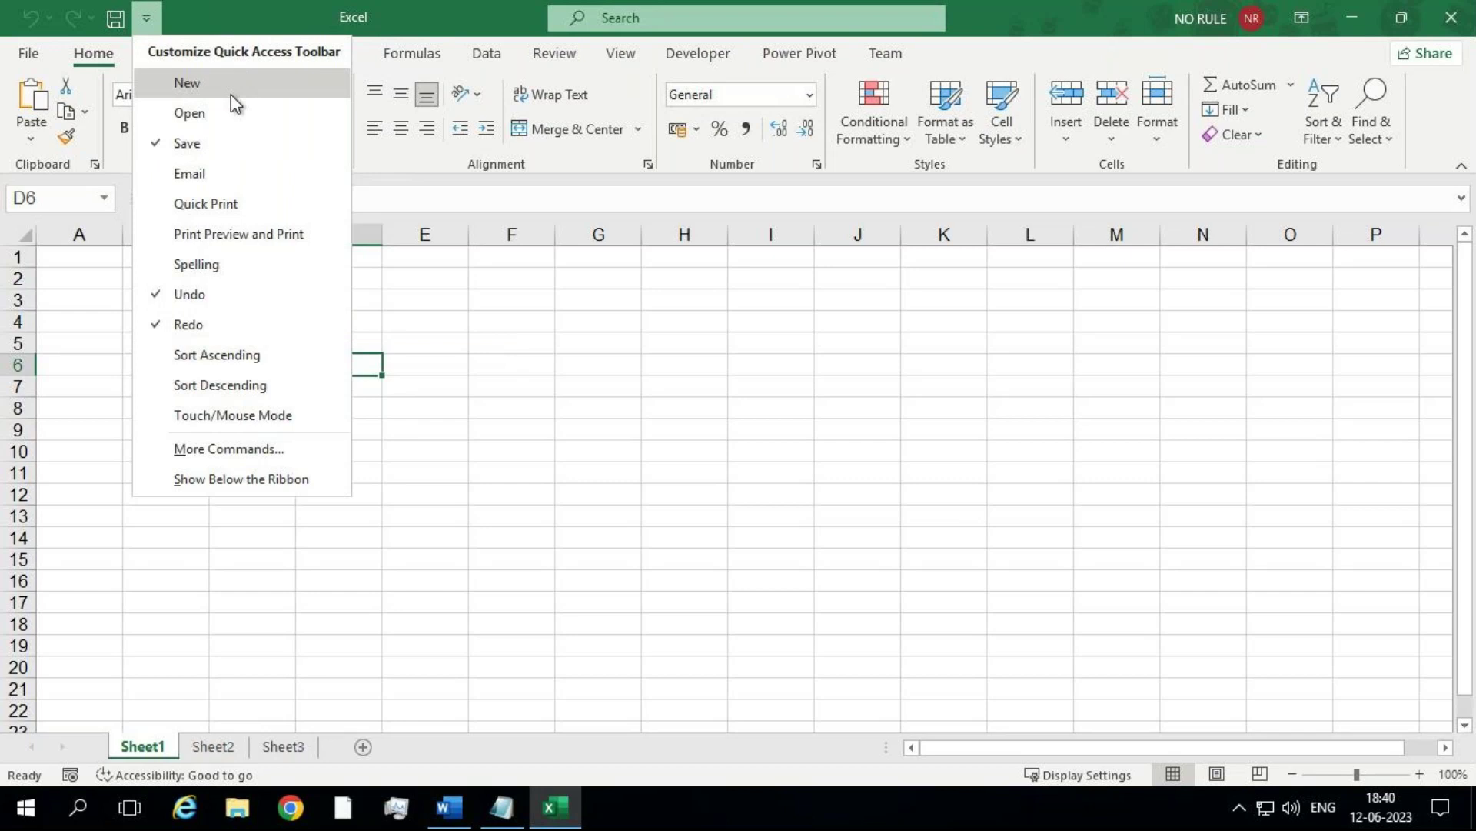
left_click(246, 20)
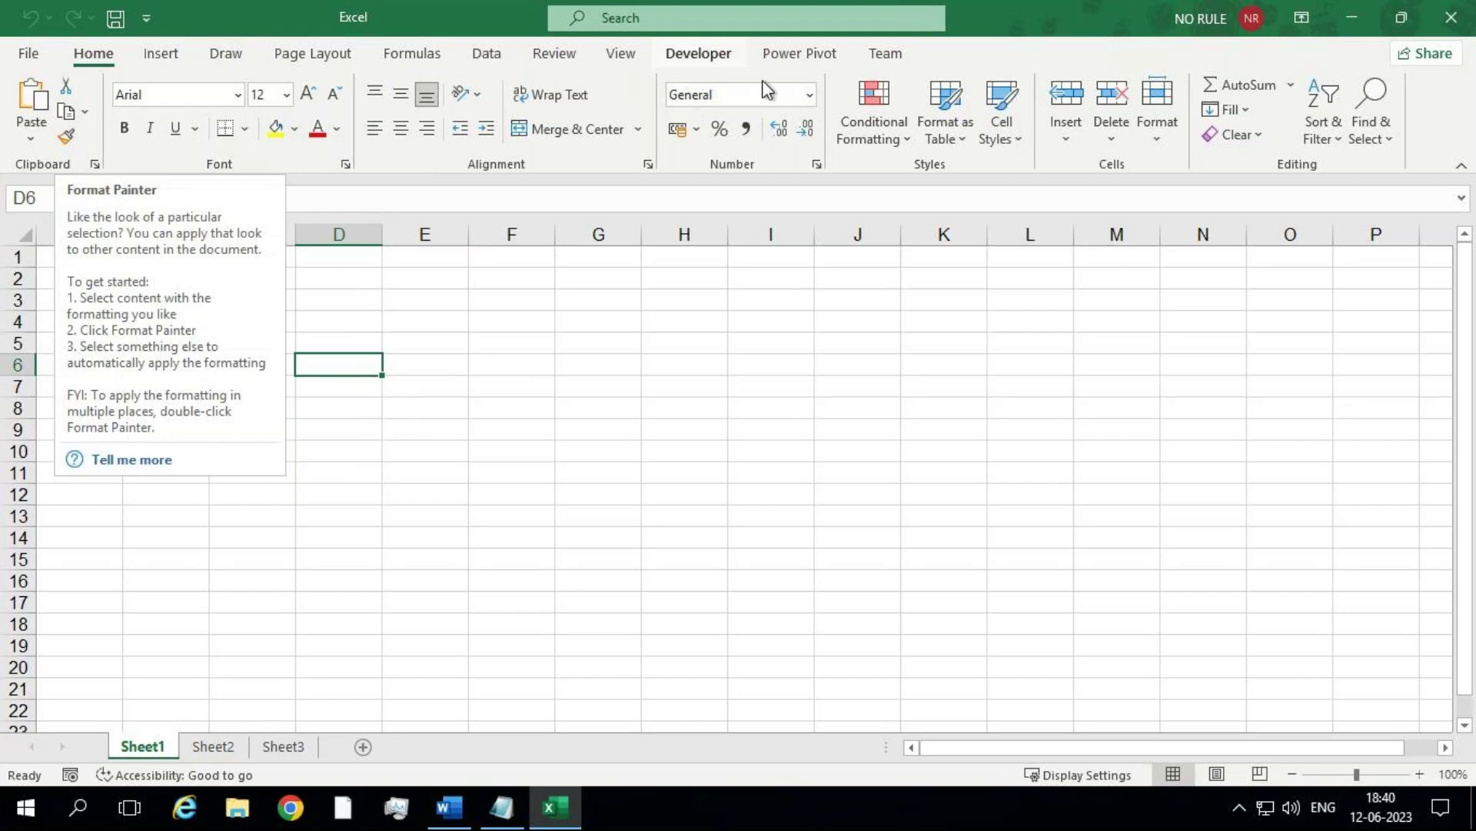
Step: Add Conditional Formatting and Wrap Text shortcuts to the Quick Access Toolbar
right_click(849, 110)
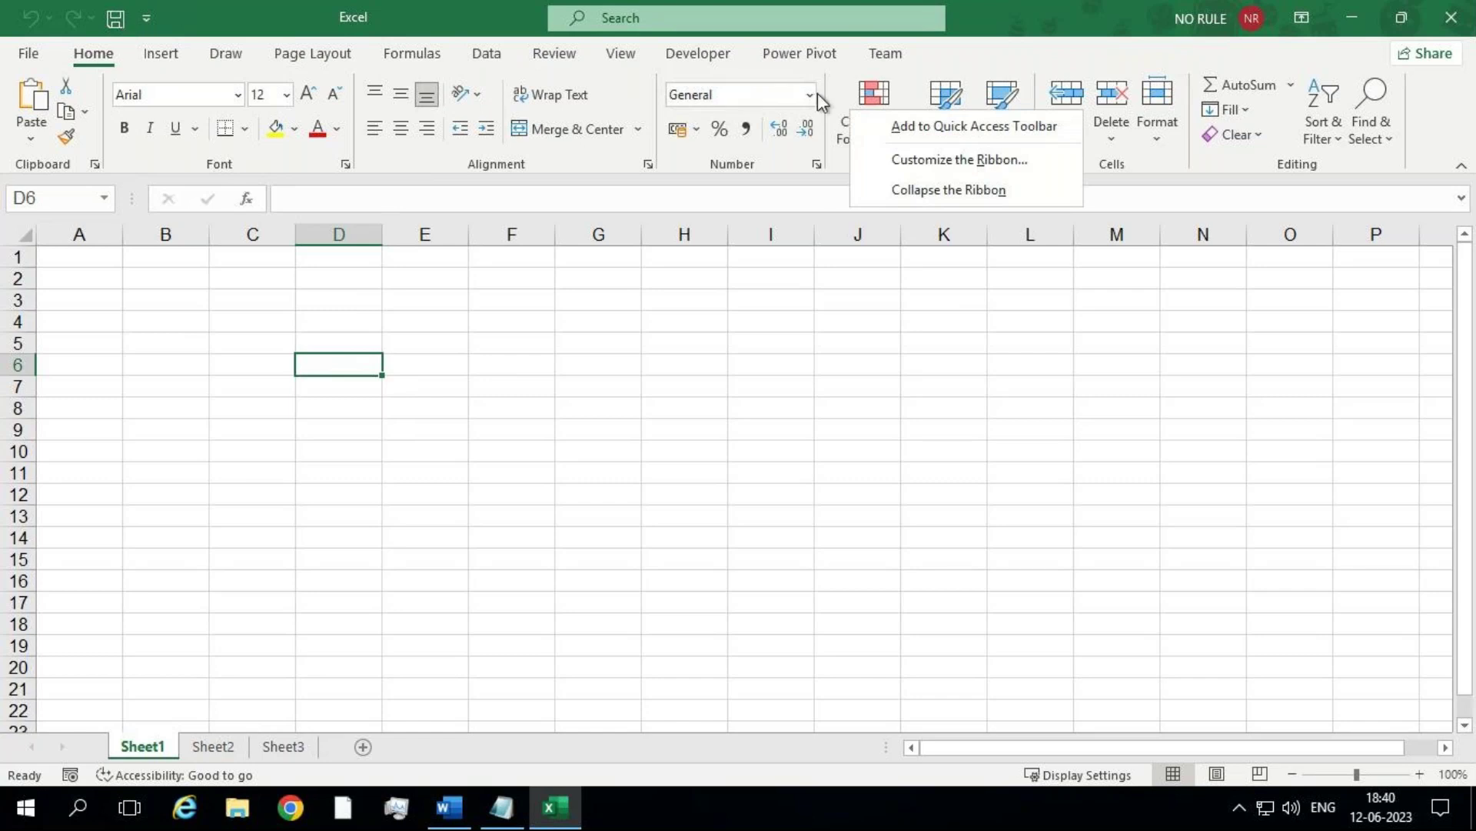
right_click(849, 101)
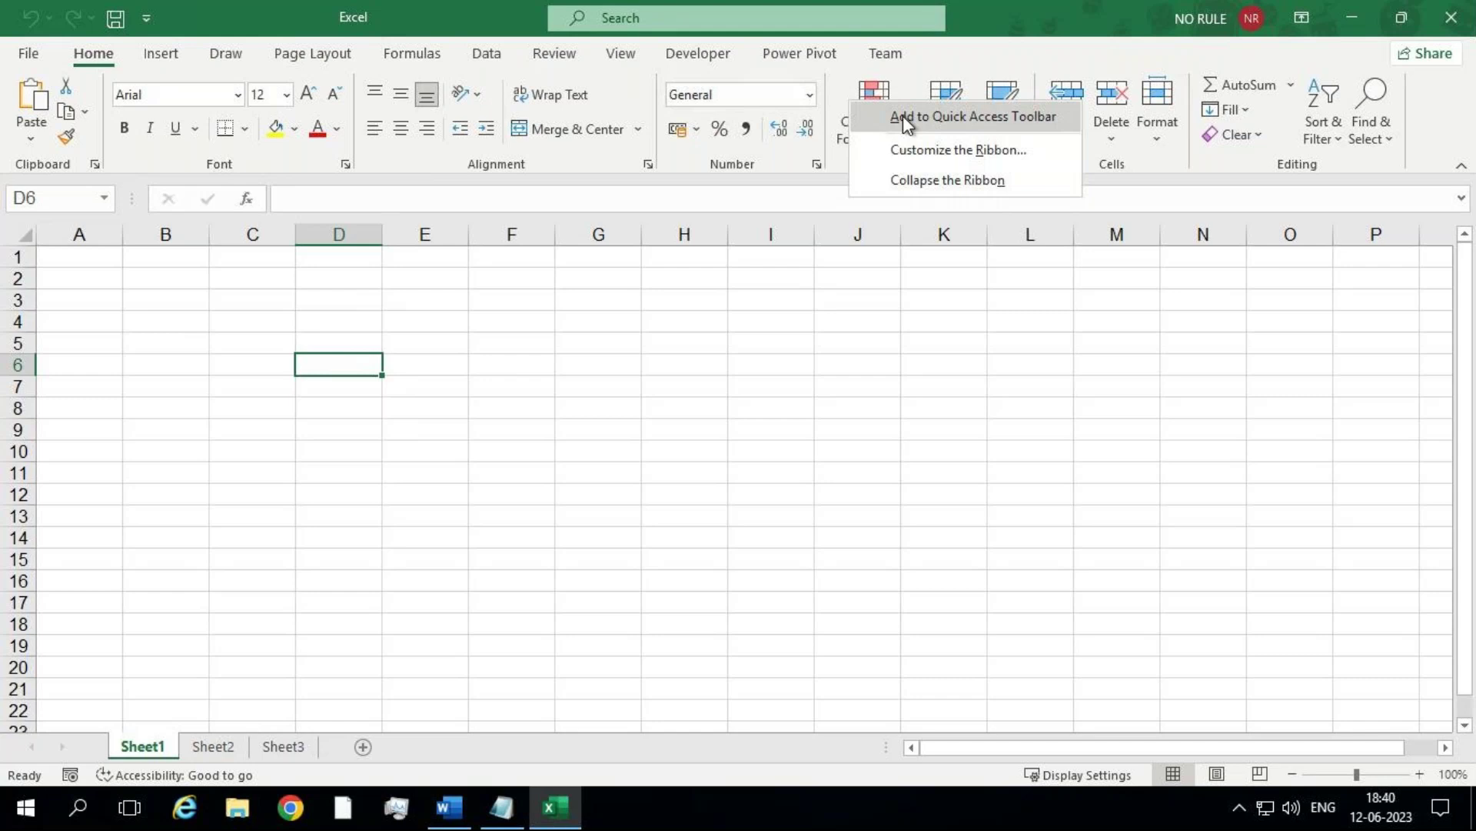
left_click(903, 116)
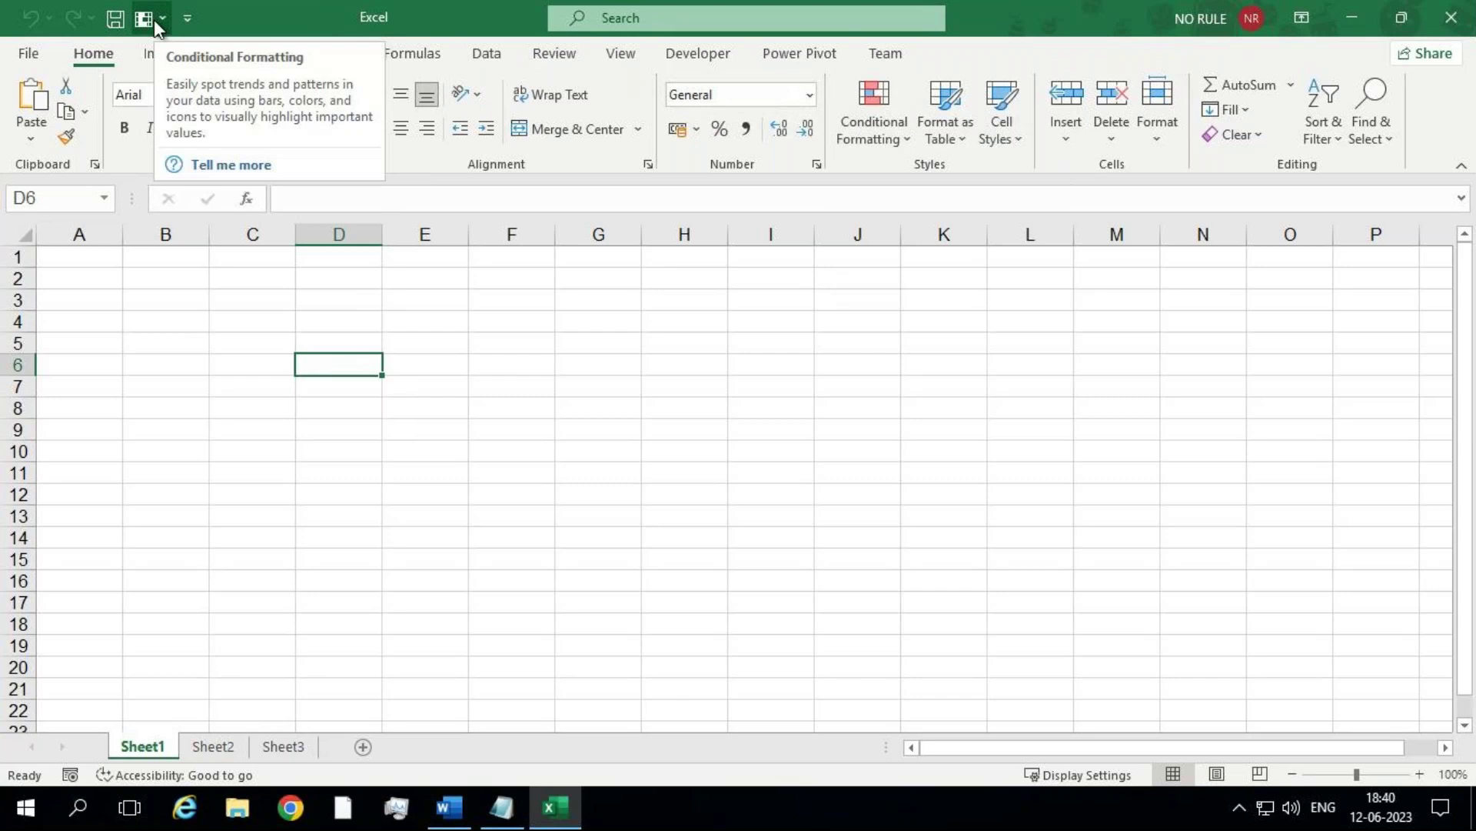
right_click(582, 96)
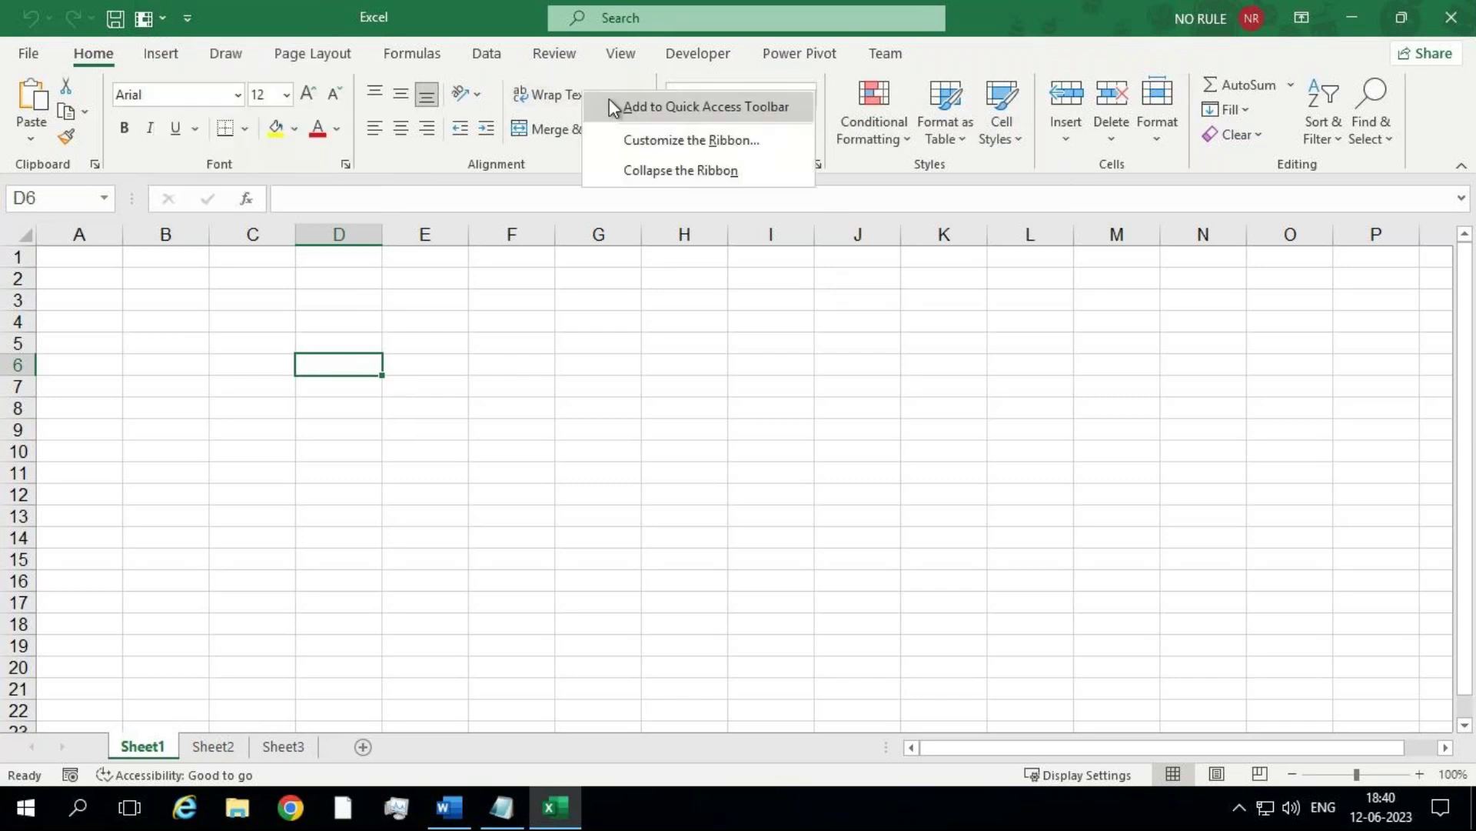
left_click(616, 105)
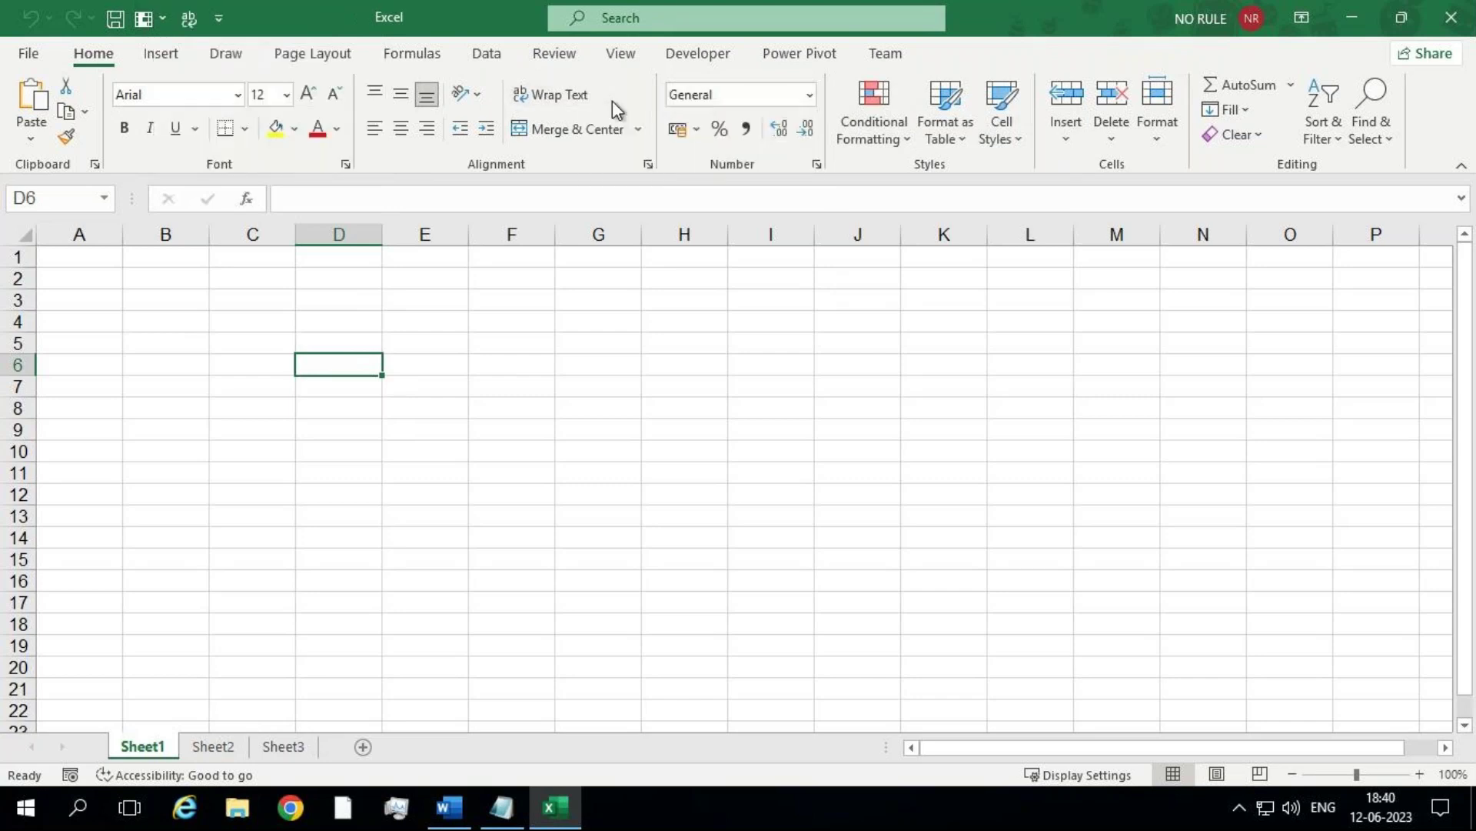
Step: Remove the Wrap Text shortcut from the Quick Access Toolbar
right_click(152, 17)
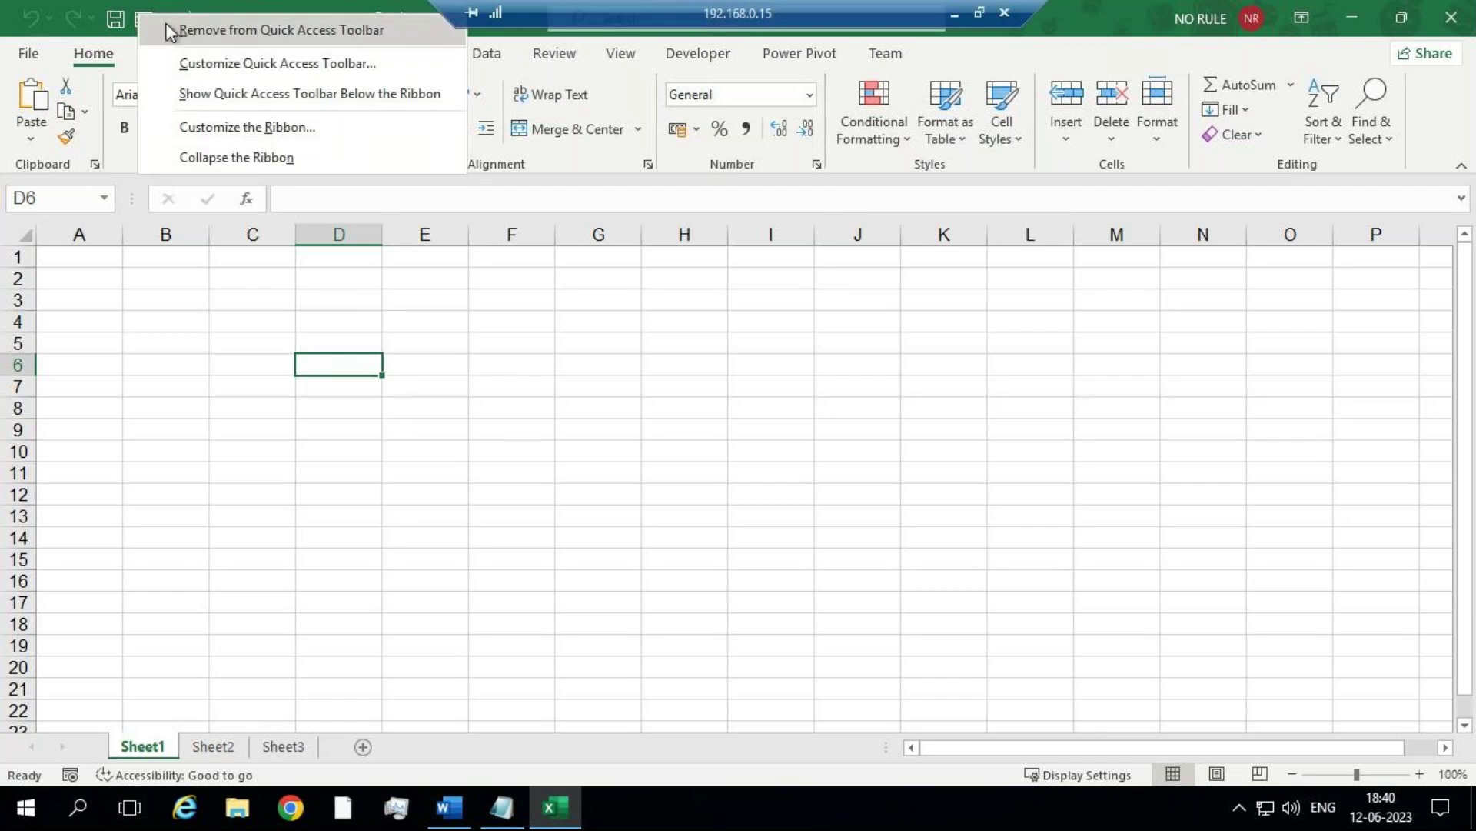
left_click(151, 19)
right_click(150, 21)
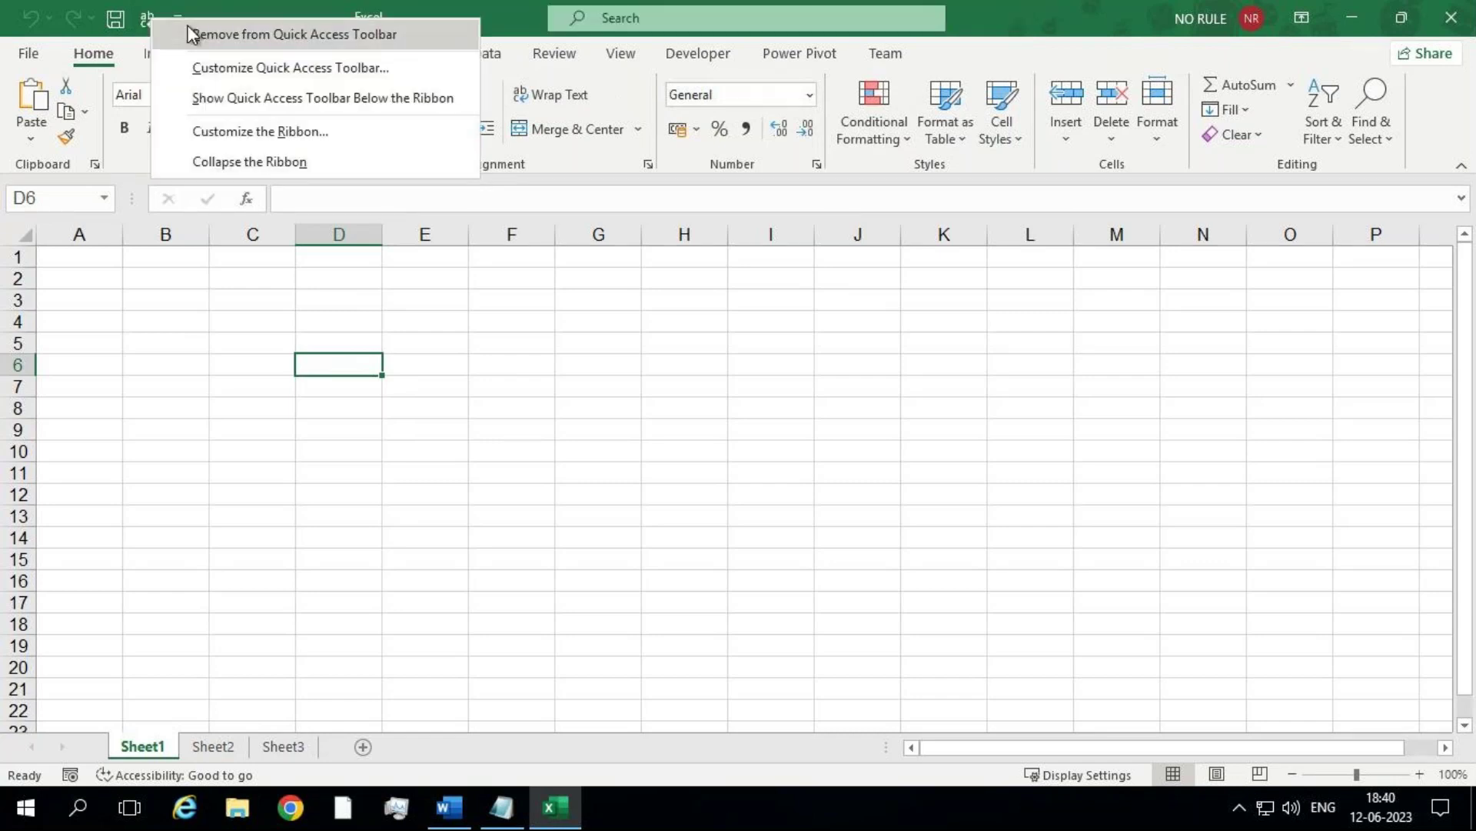
left_click(190, 29)
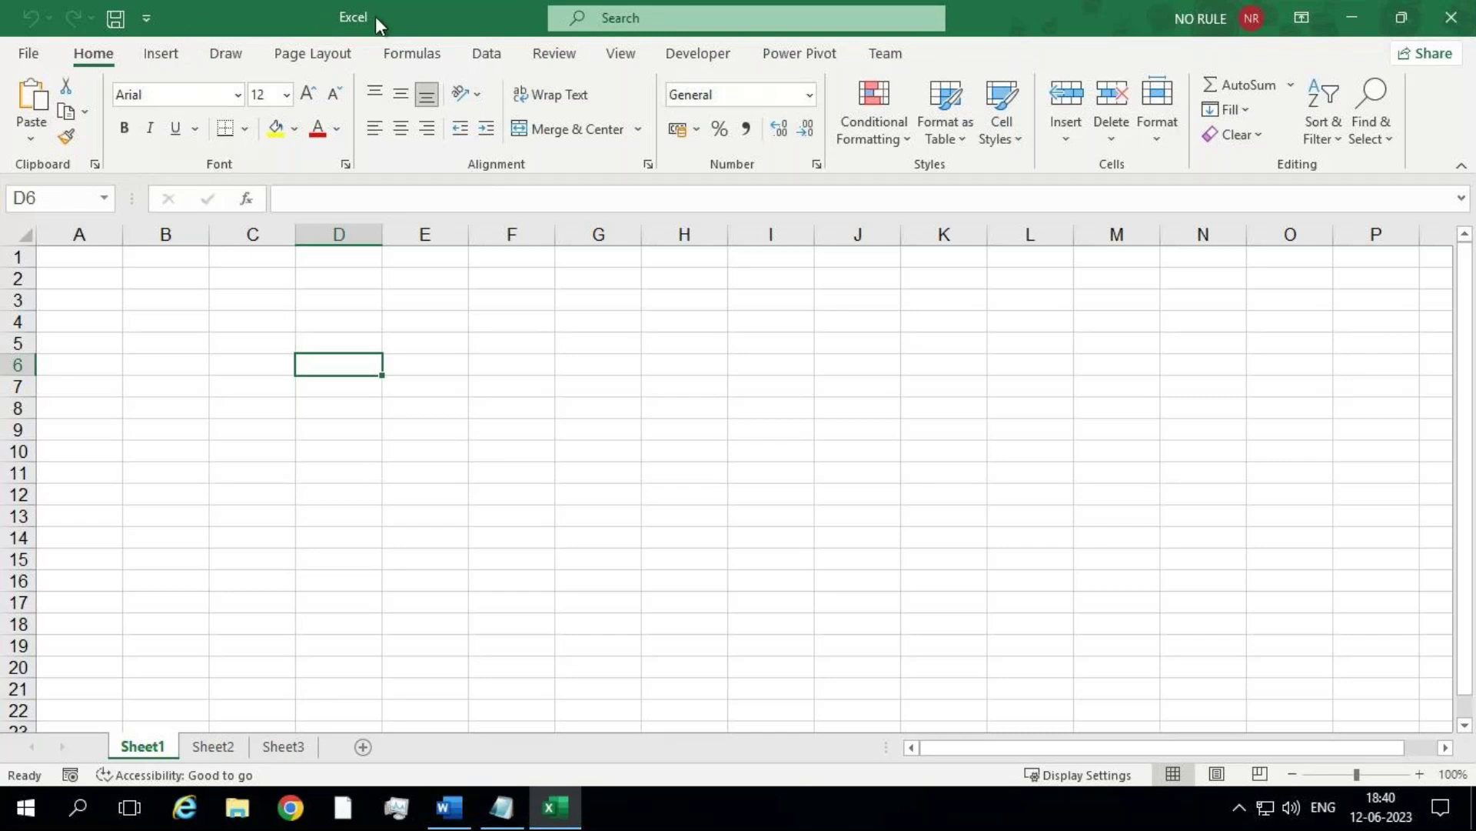
Step: Save the blank workbook through Browse as MCC1.xlsx, confirming replacement of the existing file
left_click(119, 15)
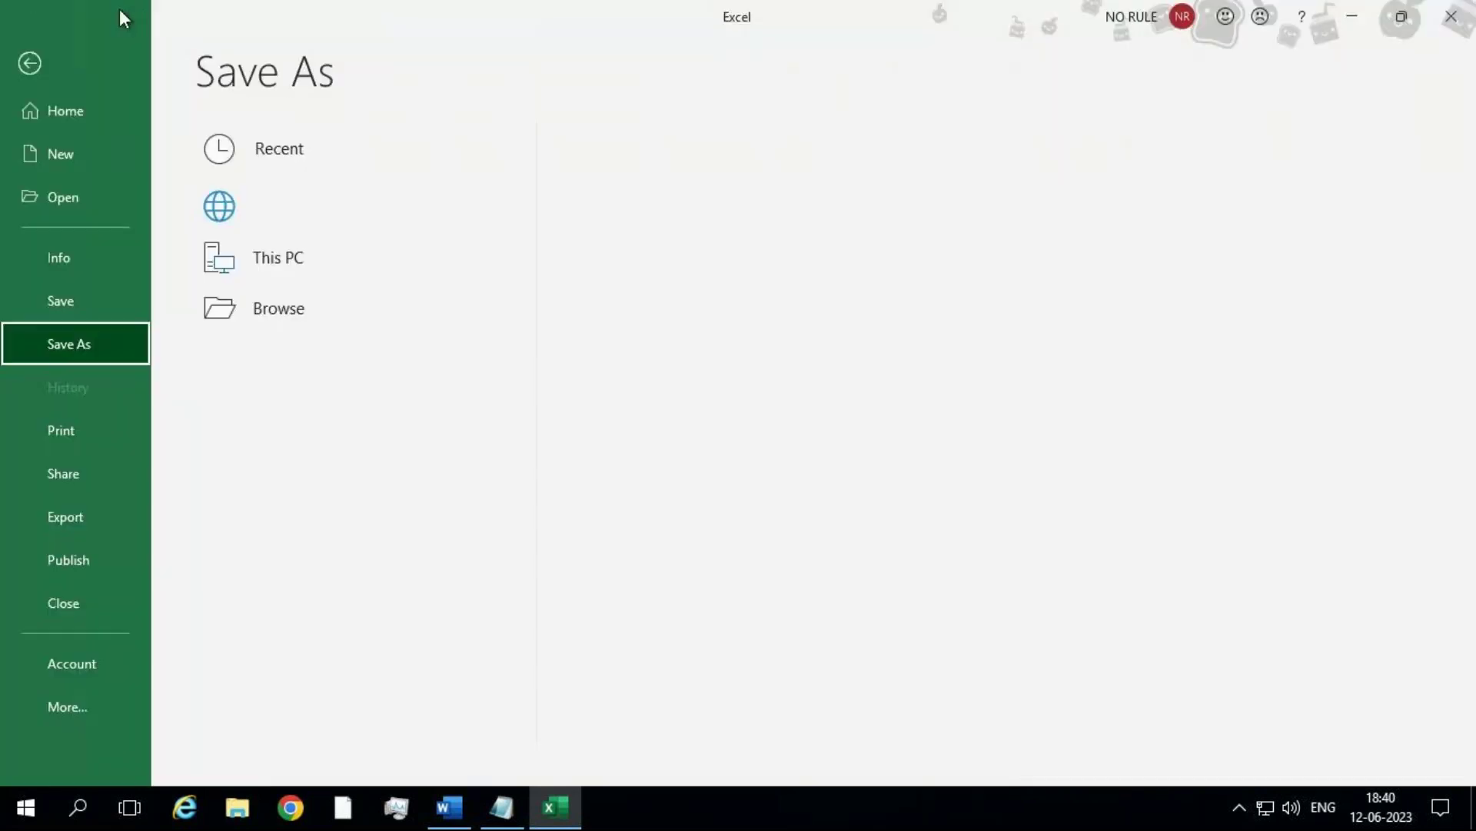
left_click(357, 356)
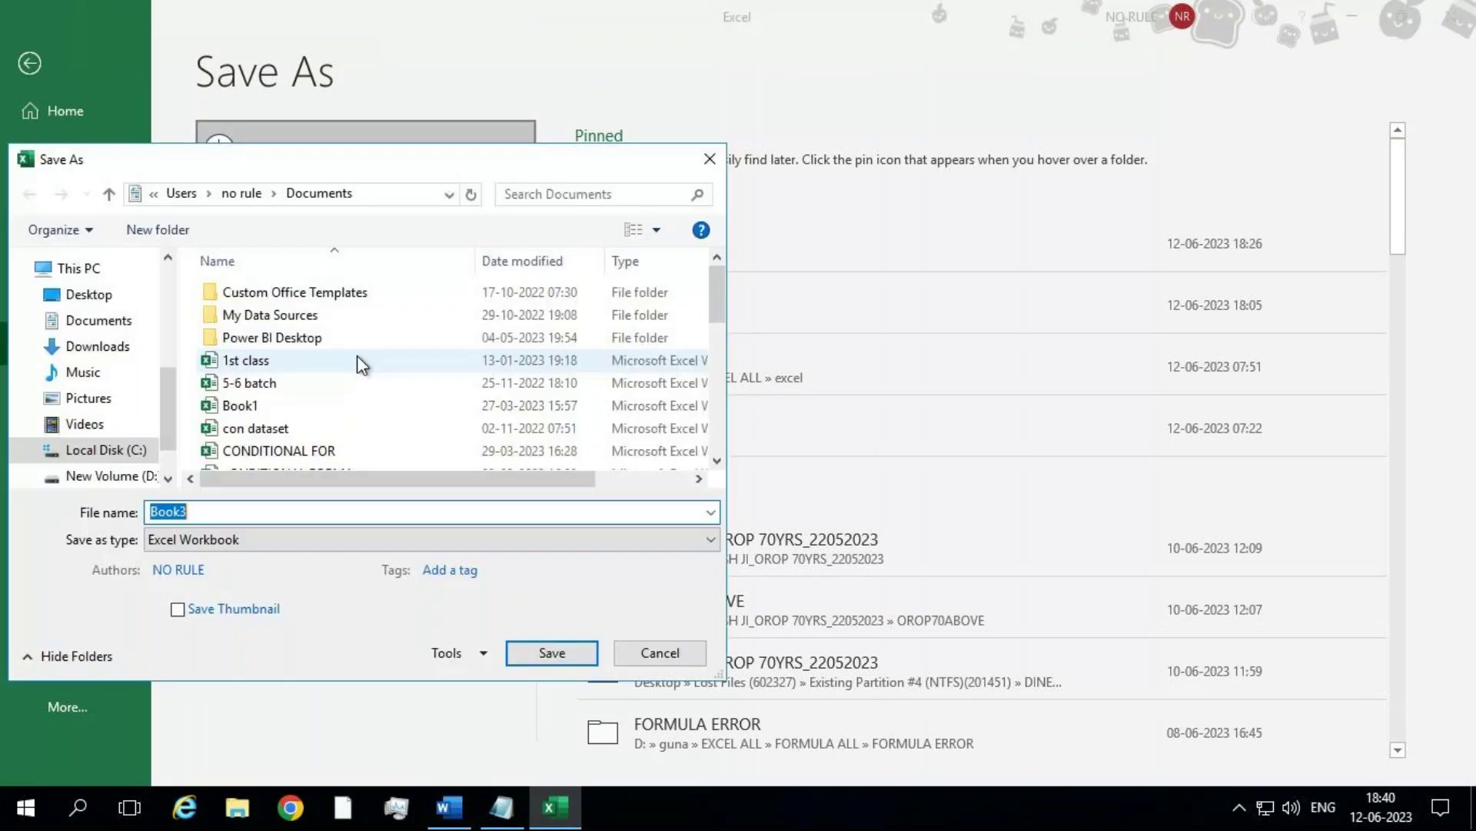
type("MCC")
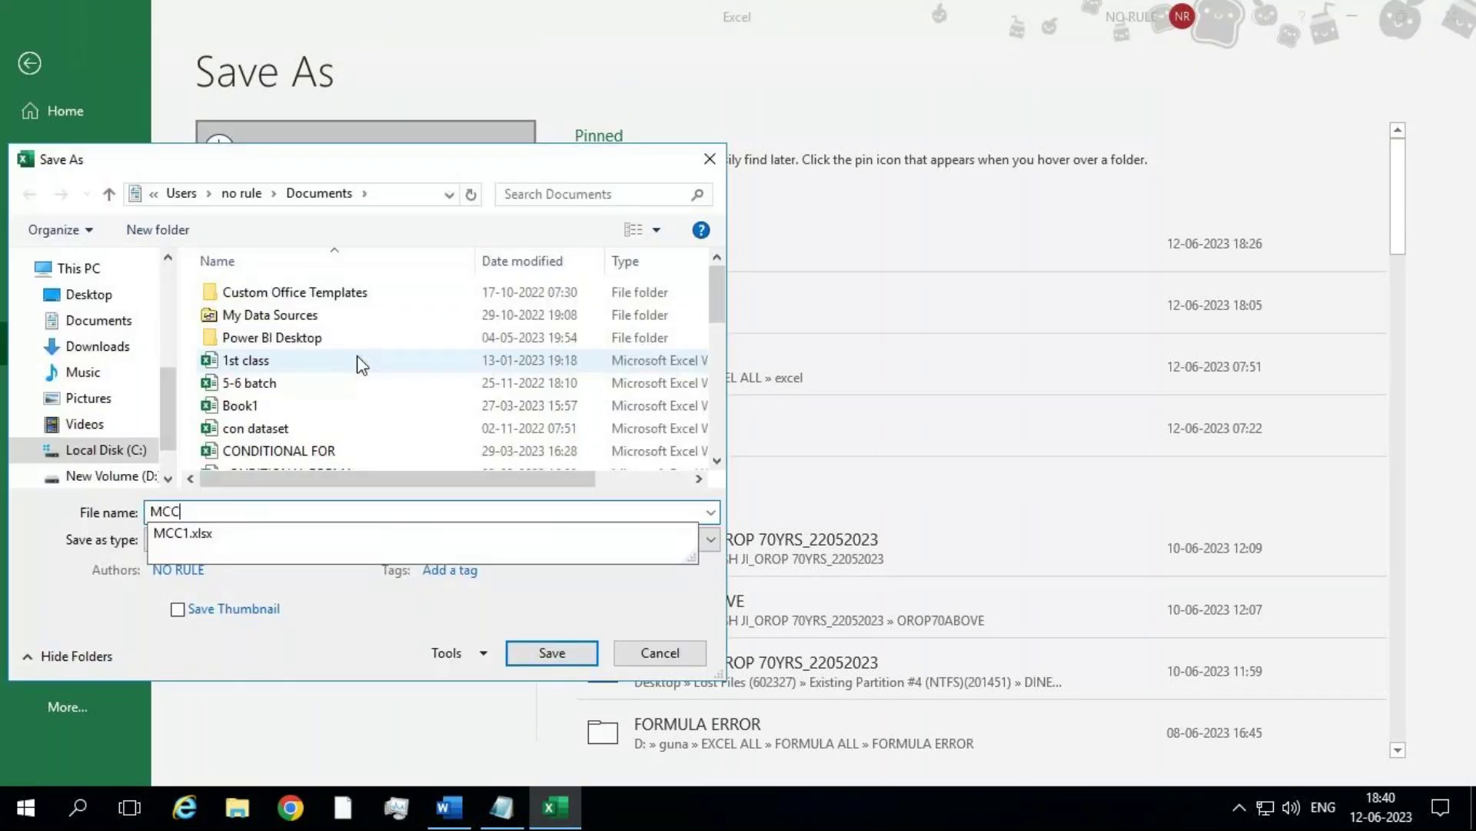
key("Down")
key("Return")
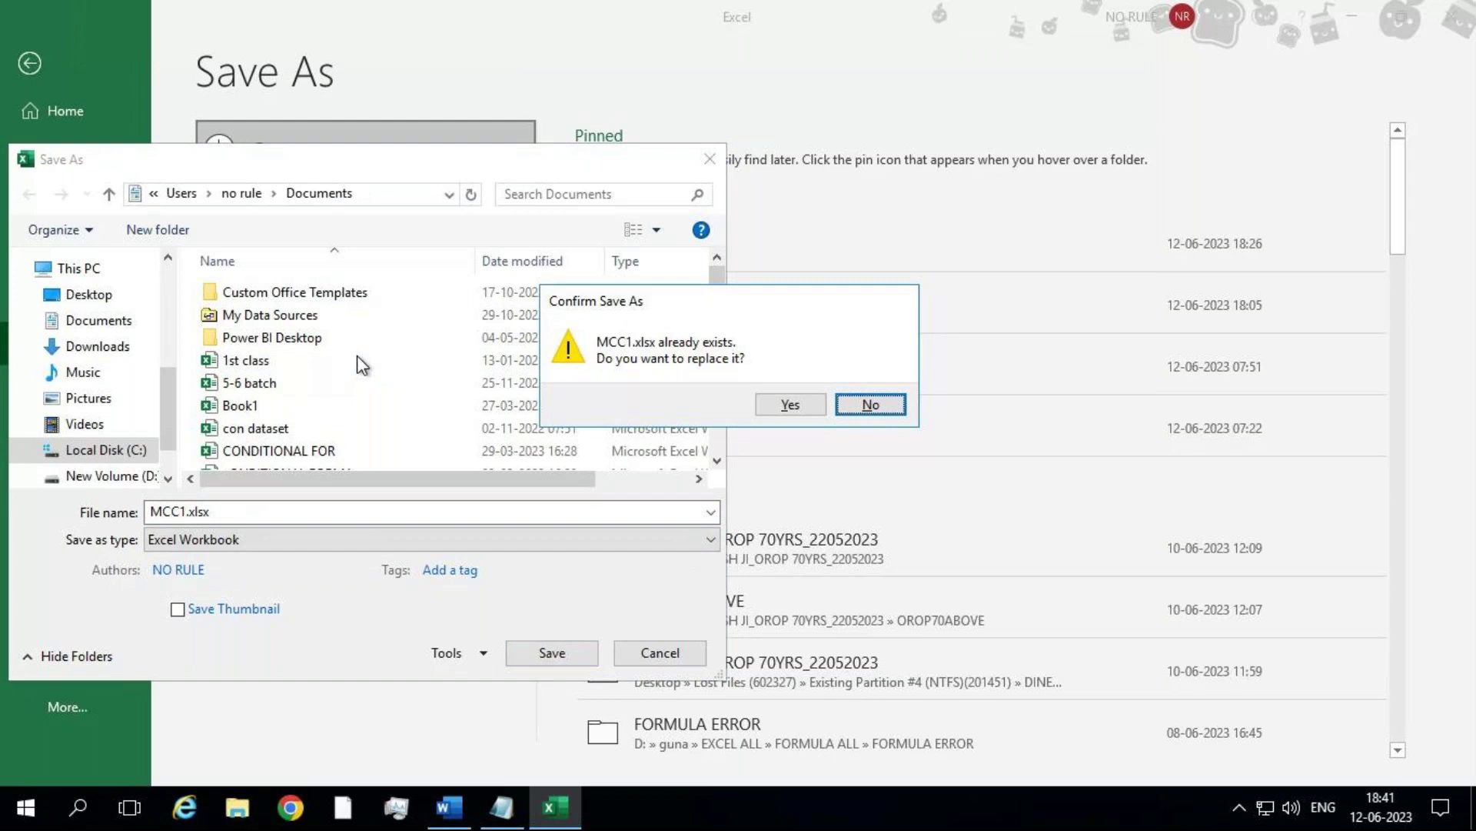
left_click(791, 405)
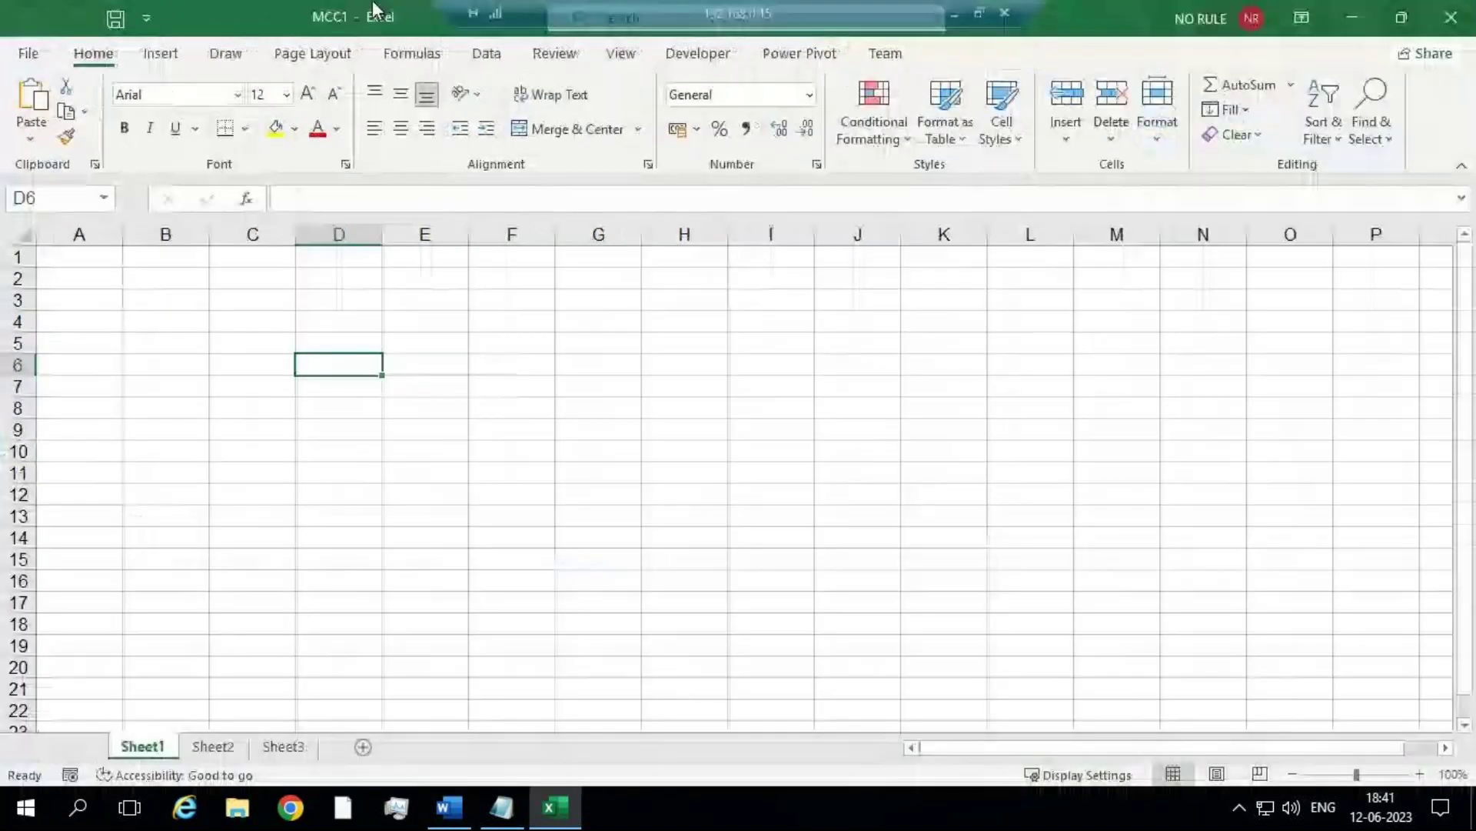
mouse_move(427, 11)
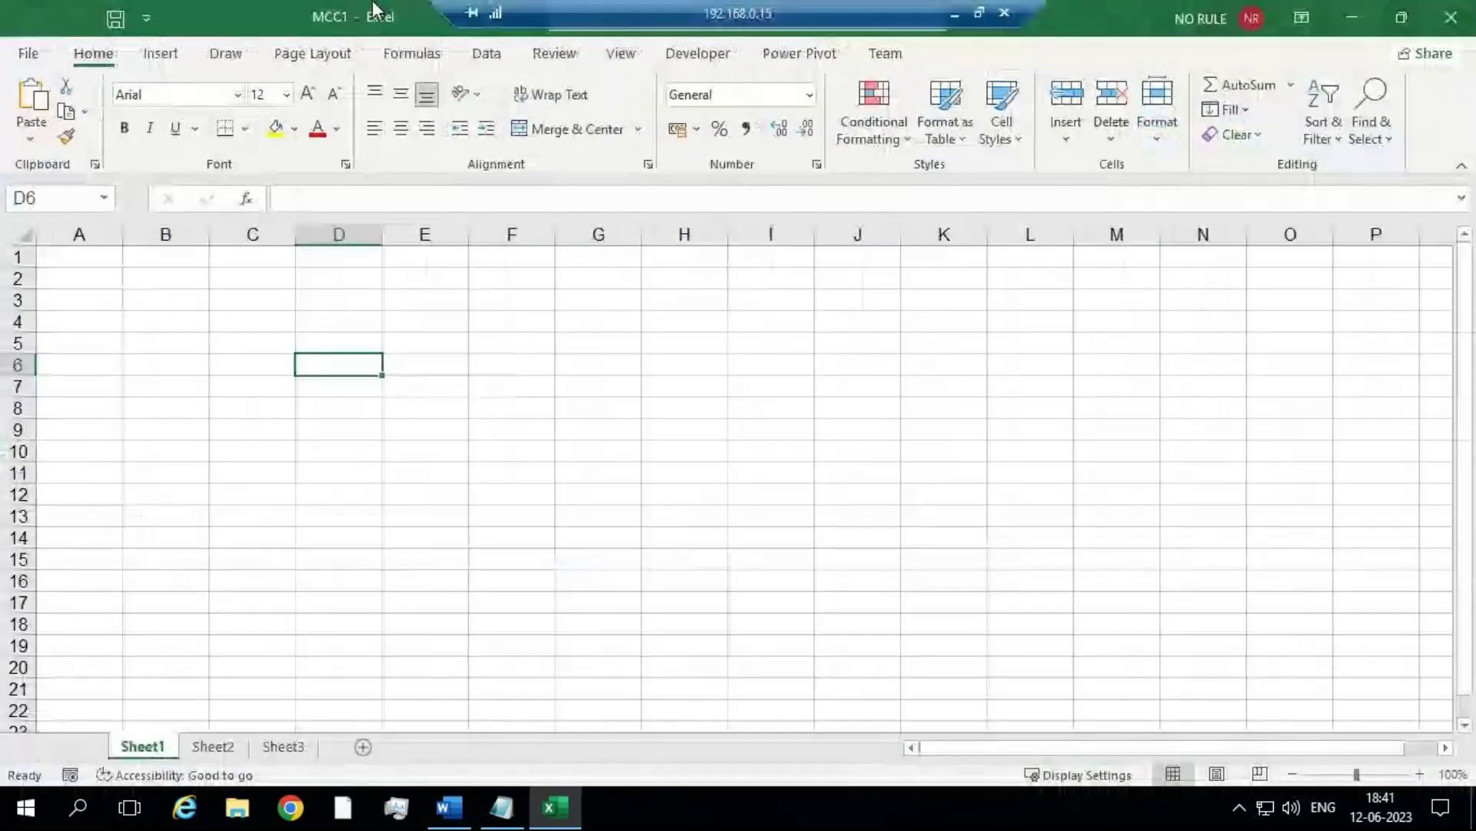
Step: Select G5, search Excel's features for 'cond', then clear the search
left_click(635, 337)
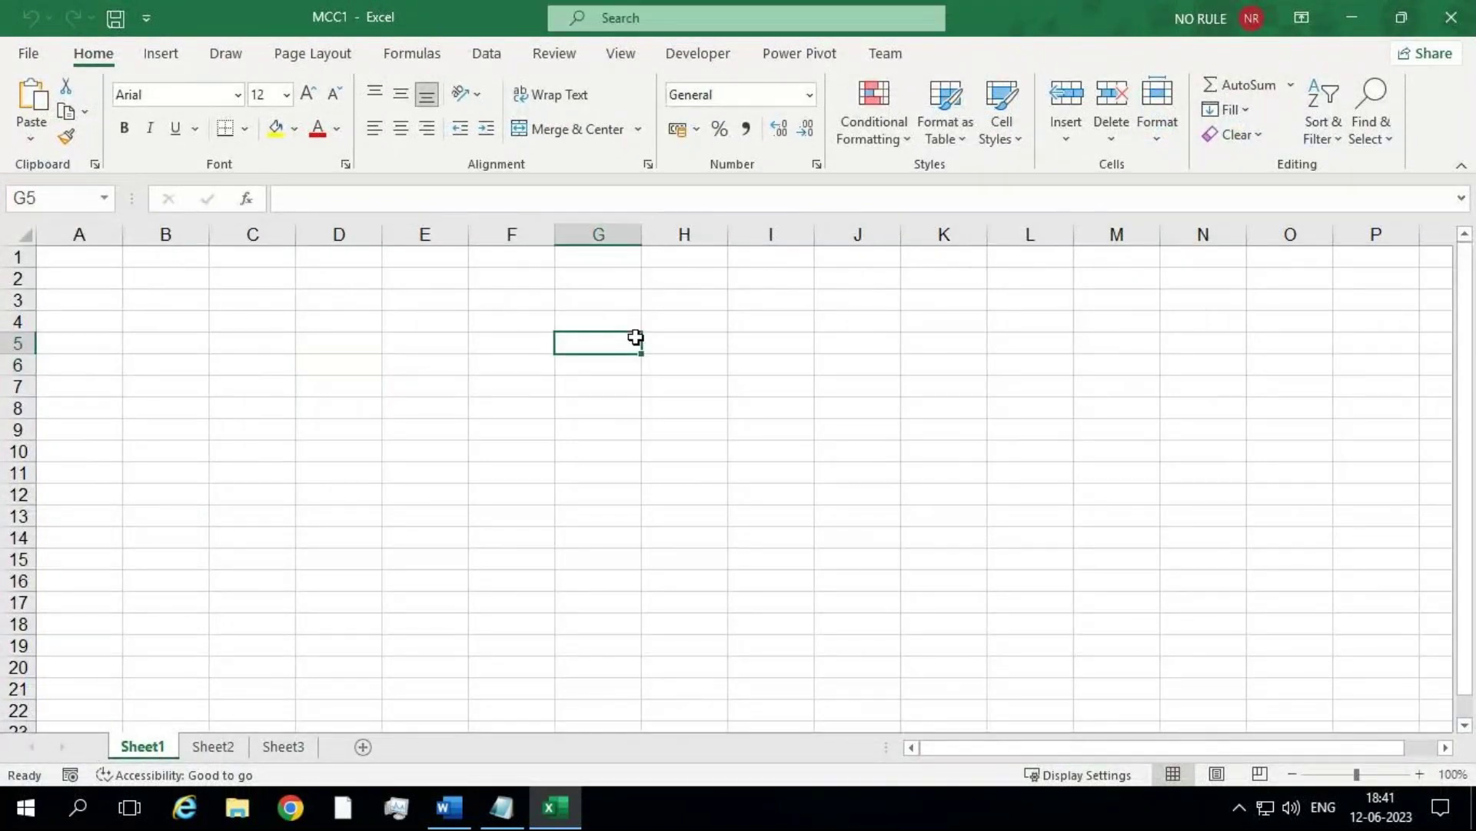
mouse_move(723, 14)
left_click(604, 25)
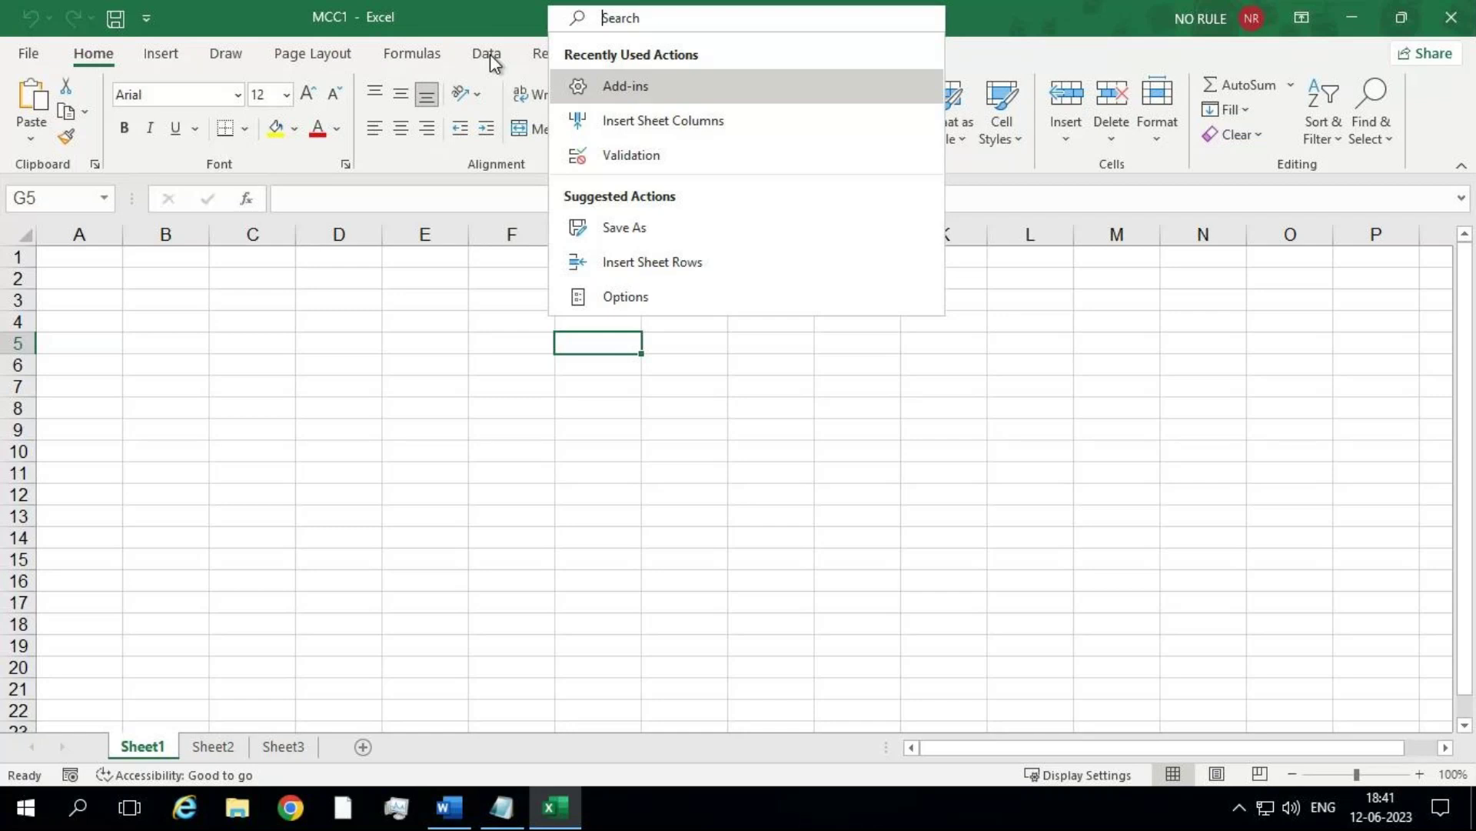
type("co")
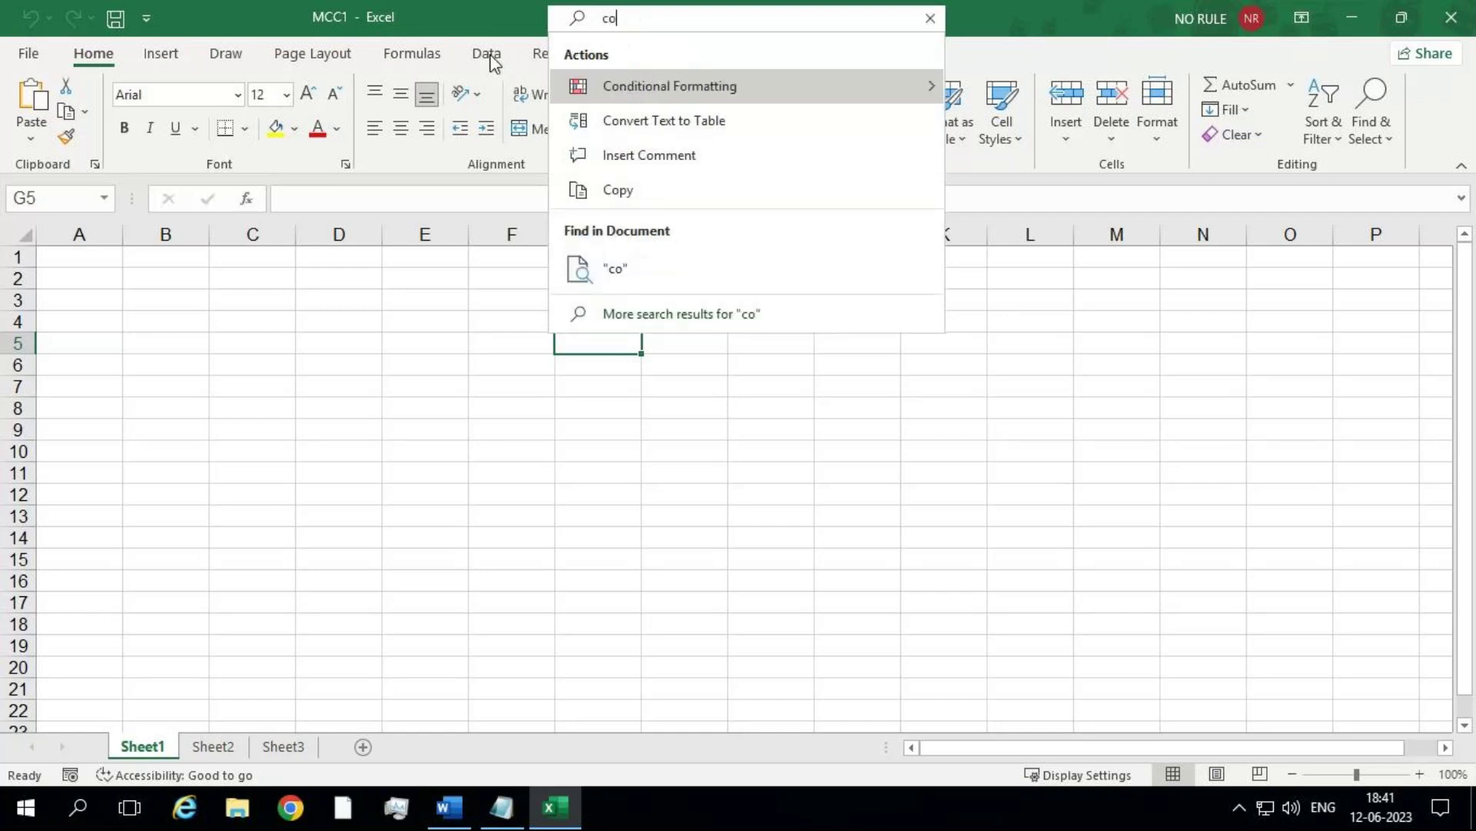
type("nd")
mouse_move(932, 96)
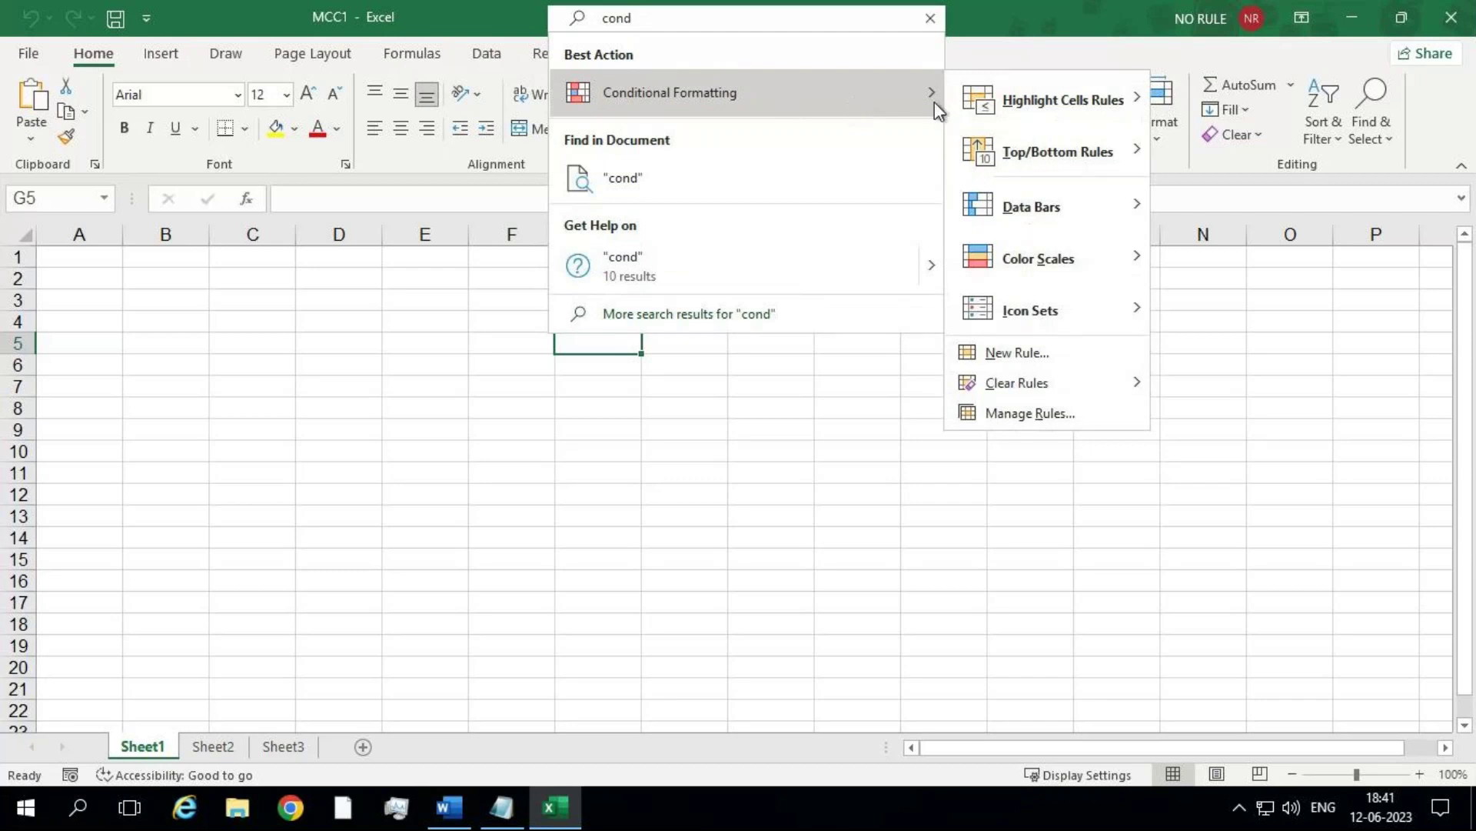
mouse_move(1054, 100)
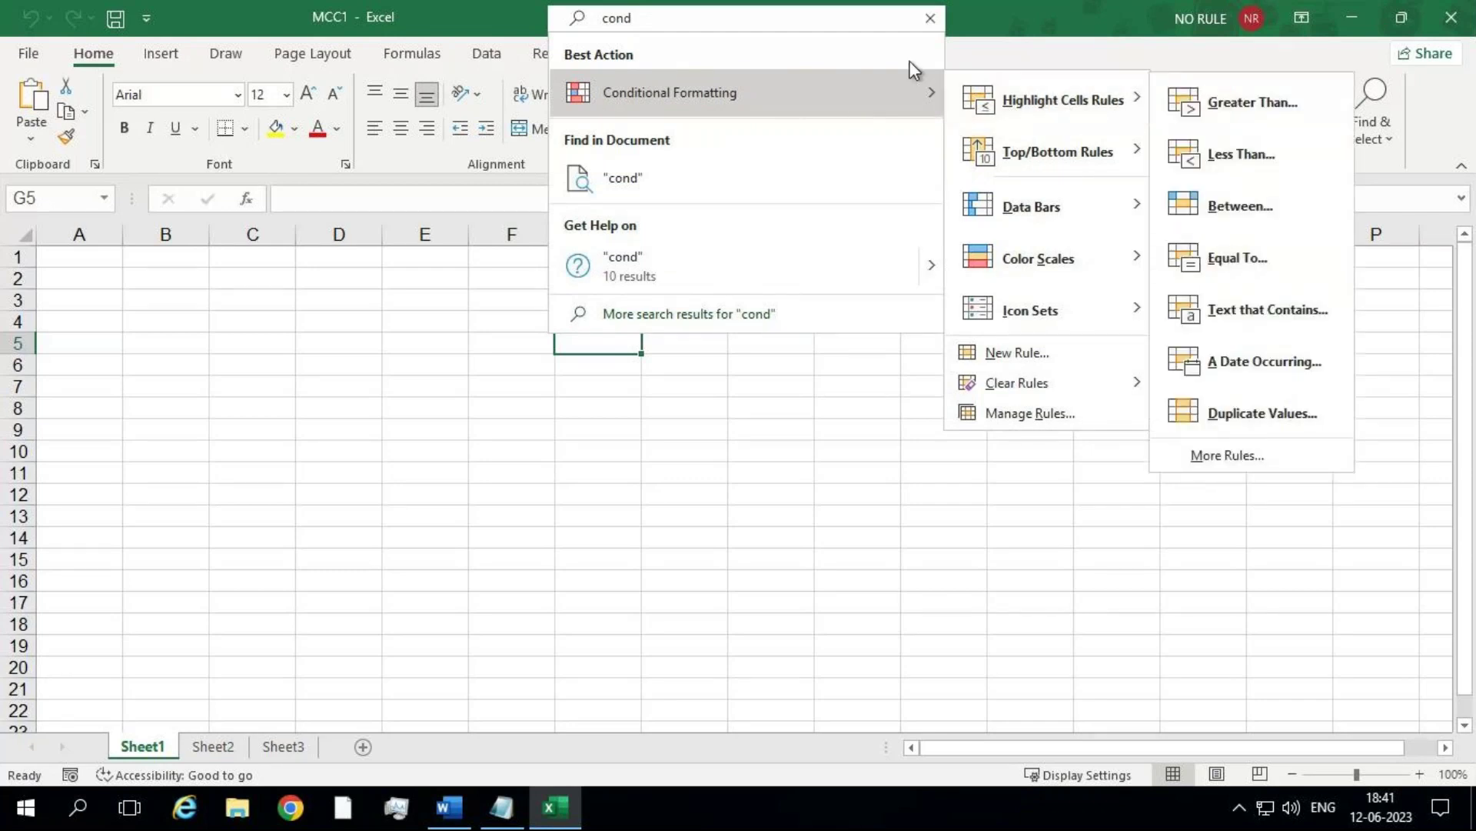
left_click(931, 21)
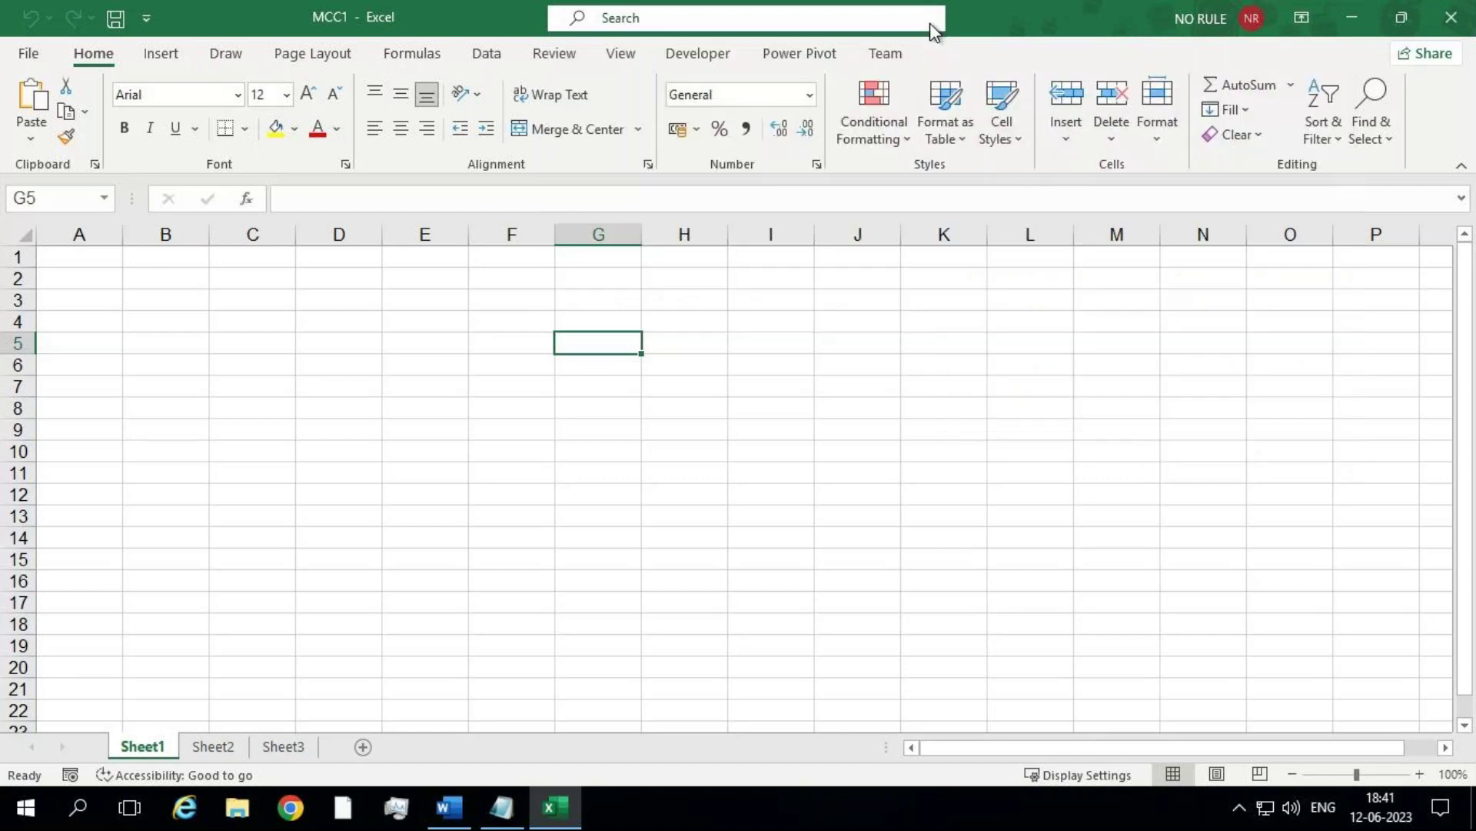
Step: Search features for 'merg' and then 'pivot', dismiss the results, and show the Insert tab
left_click(879, 25)
type("merg")
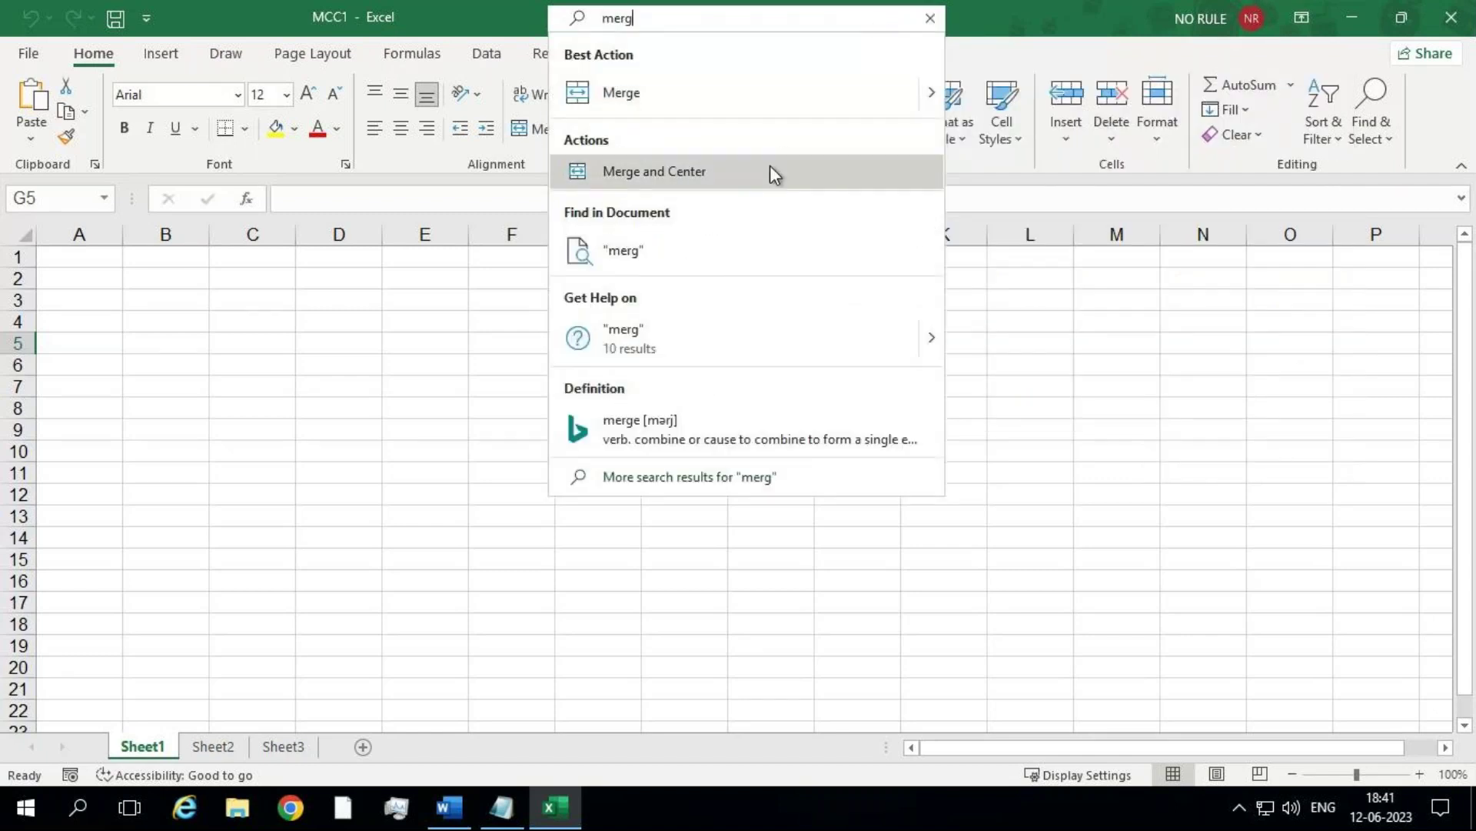
left_click(931, 18)
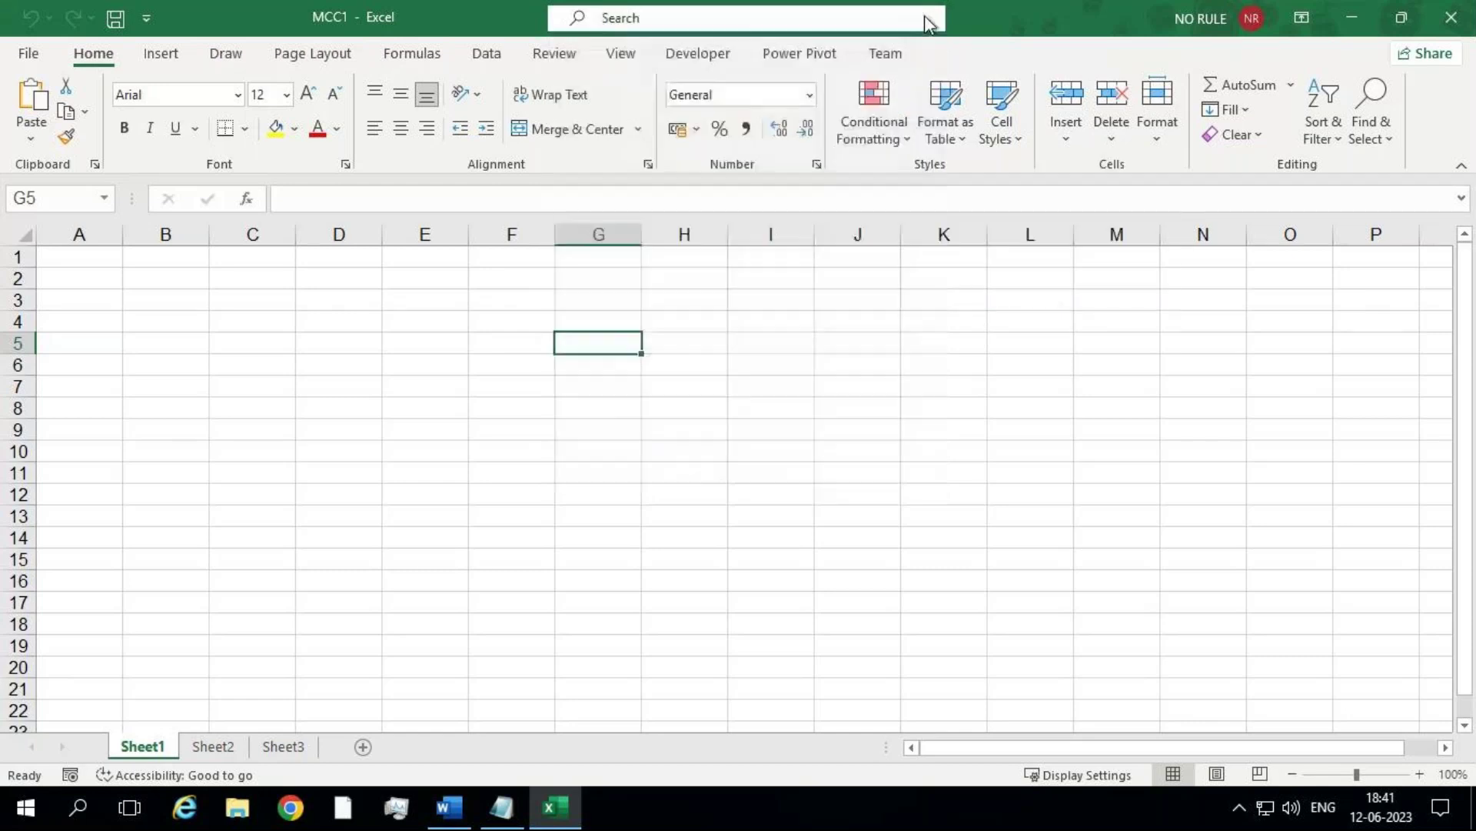
left_click(791, 21)
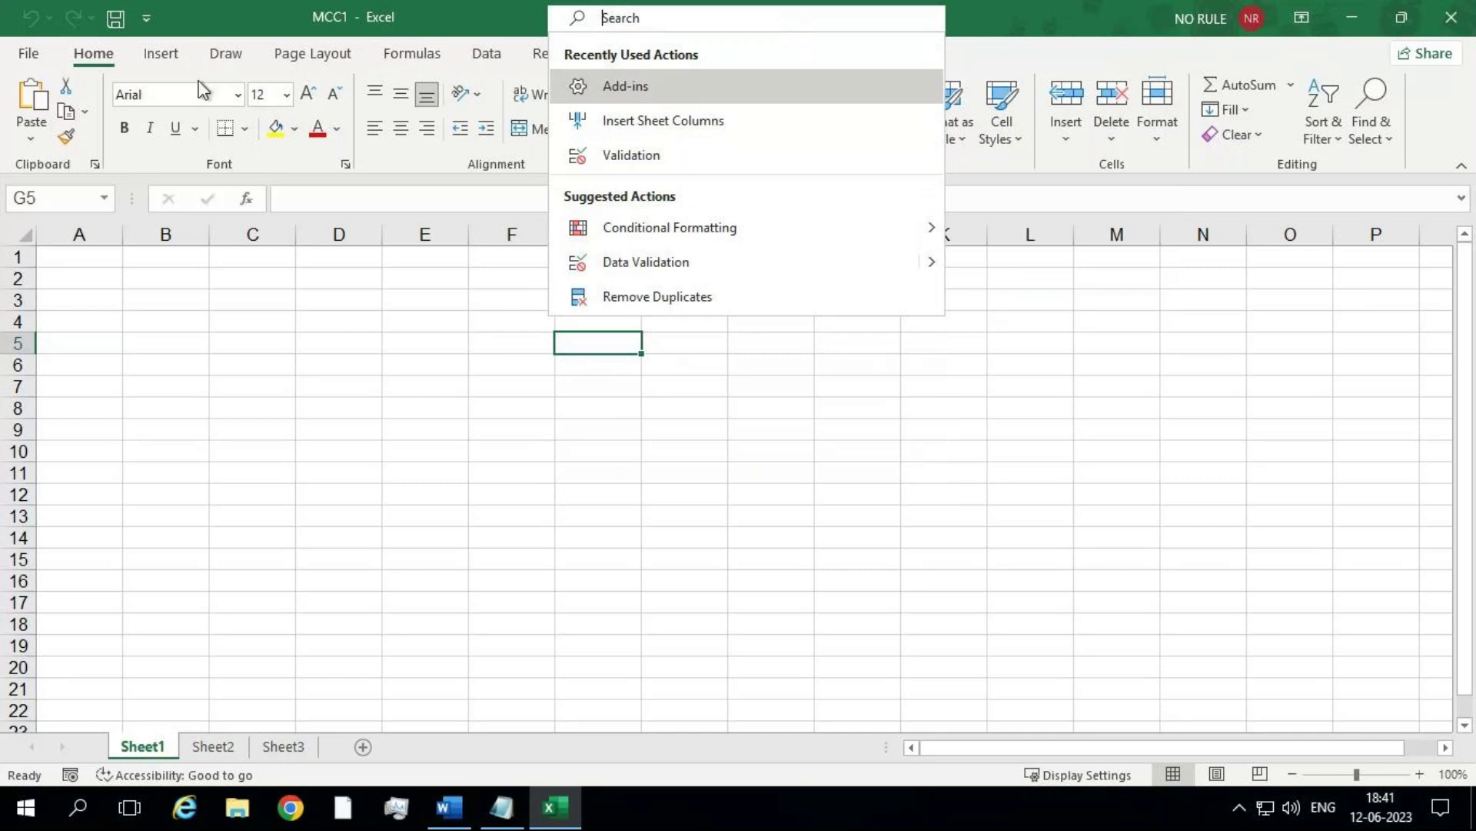
type("pivot")
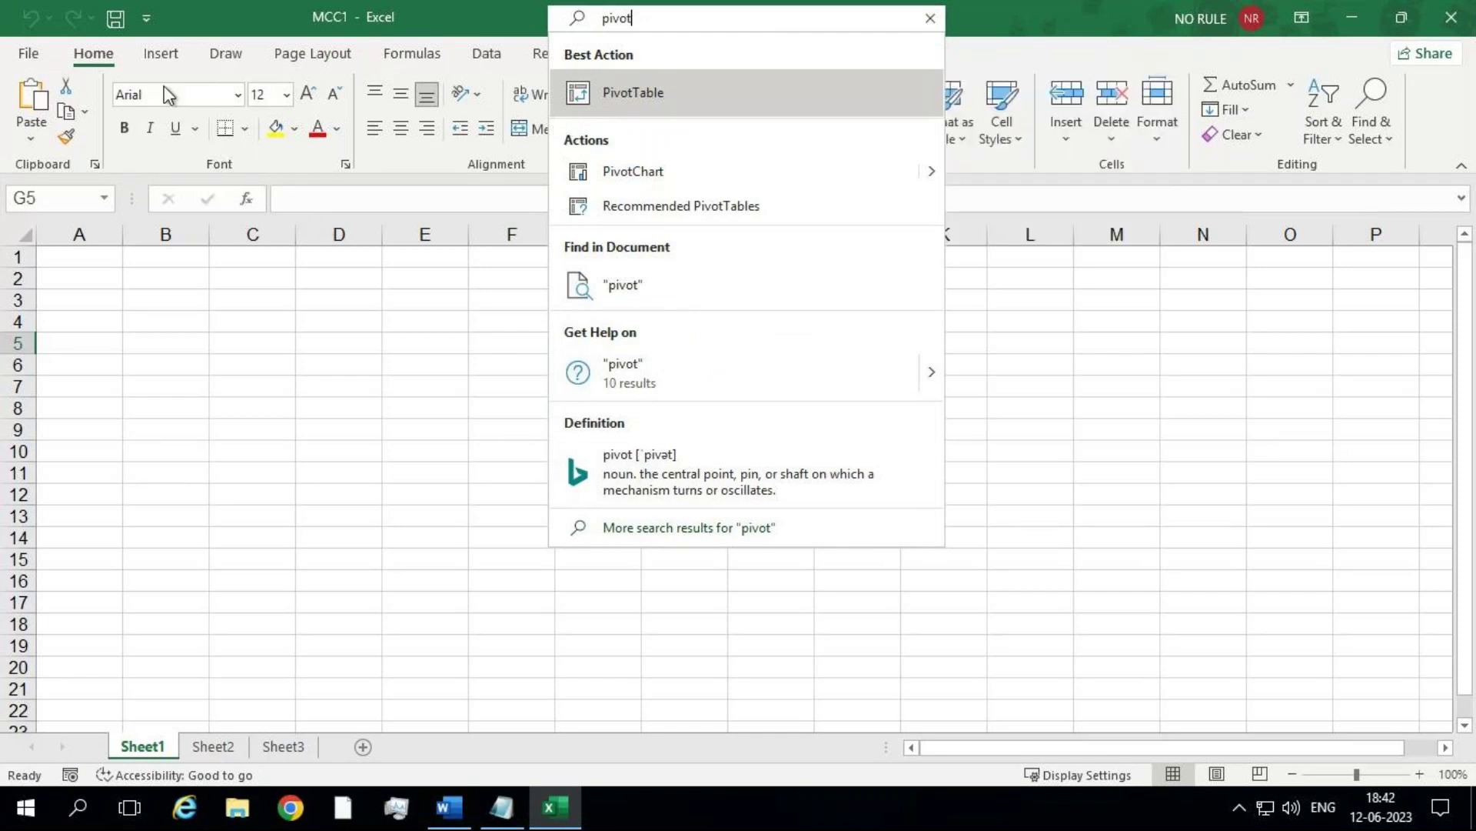
key("Escape")
left_click(162, 55)
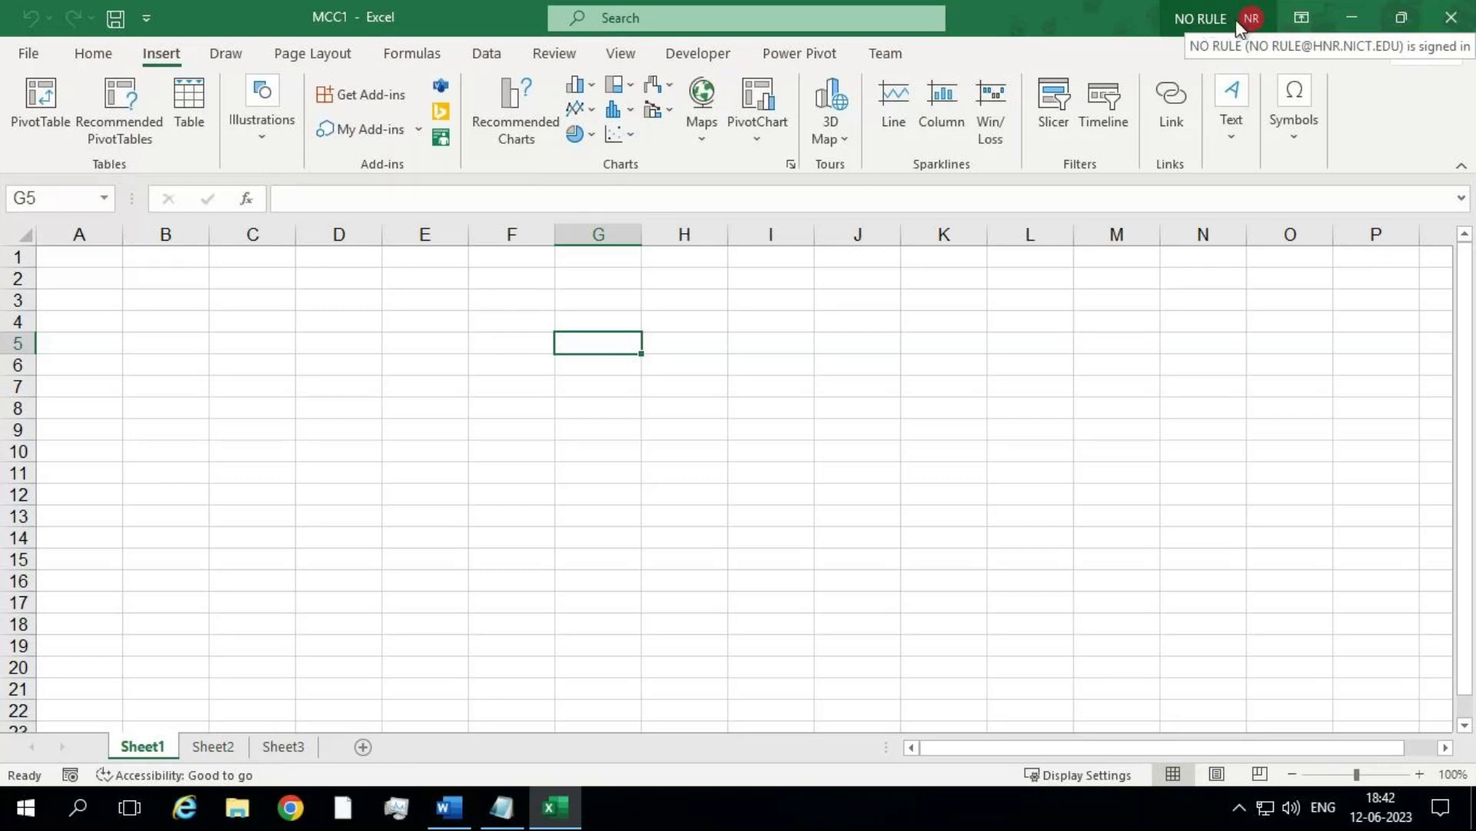
left_click(1303, 20)
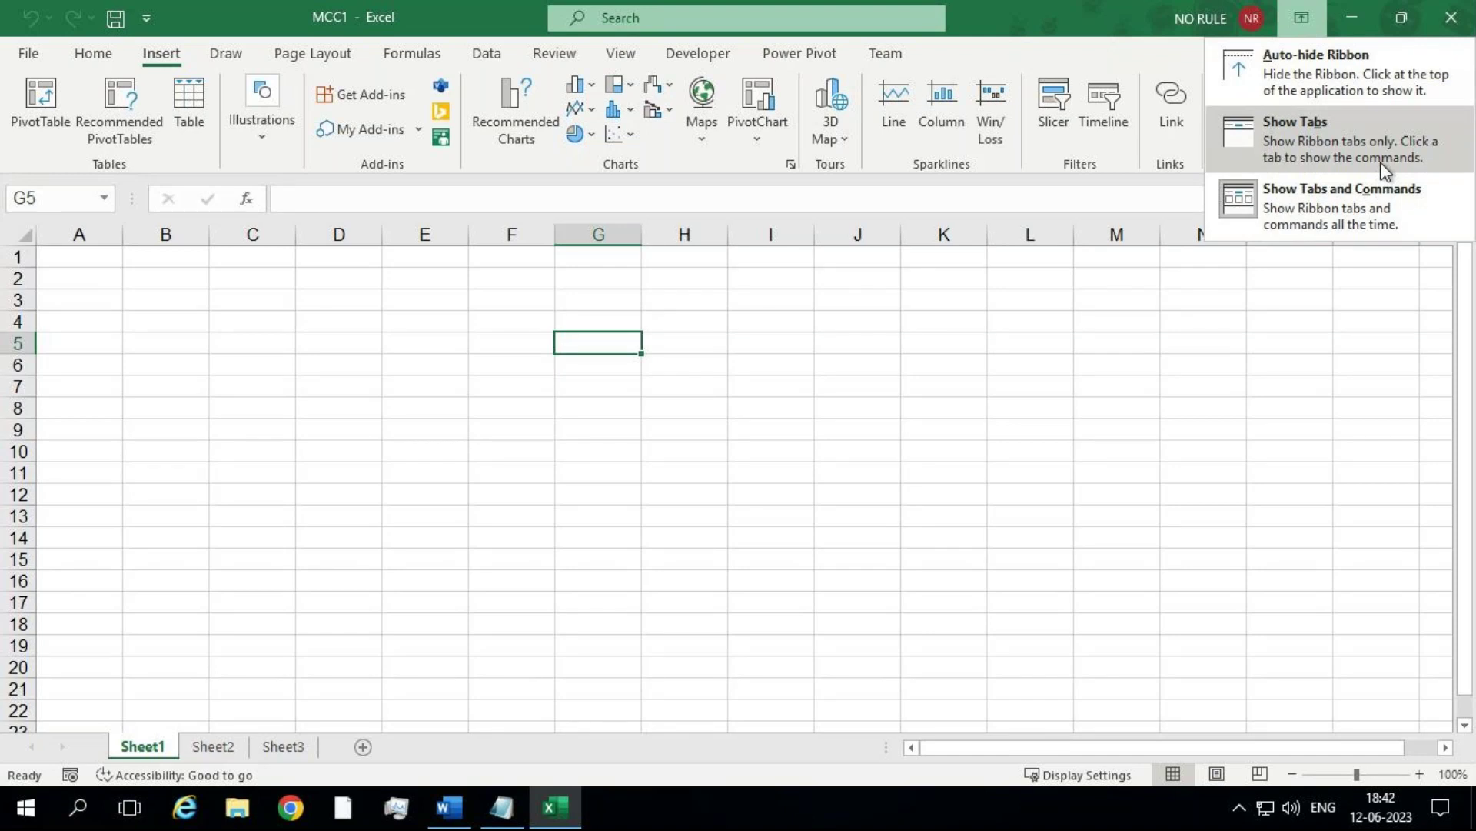
left_click(967, 428)
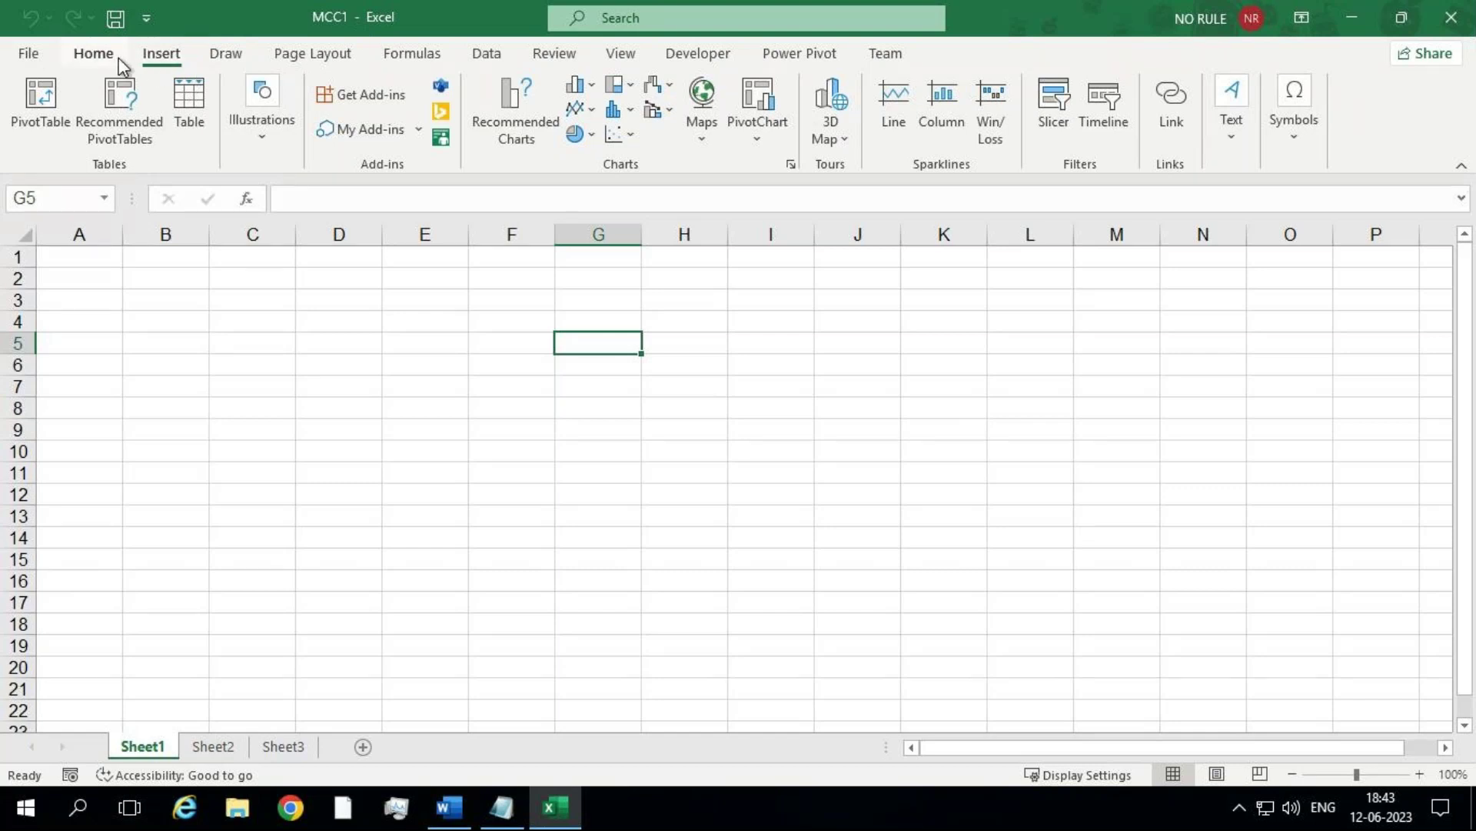
left_click(160, 54)
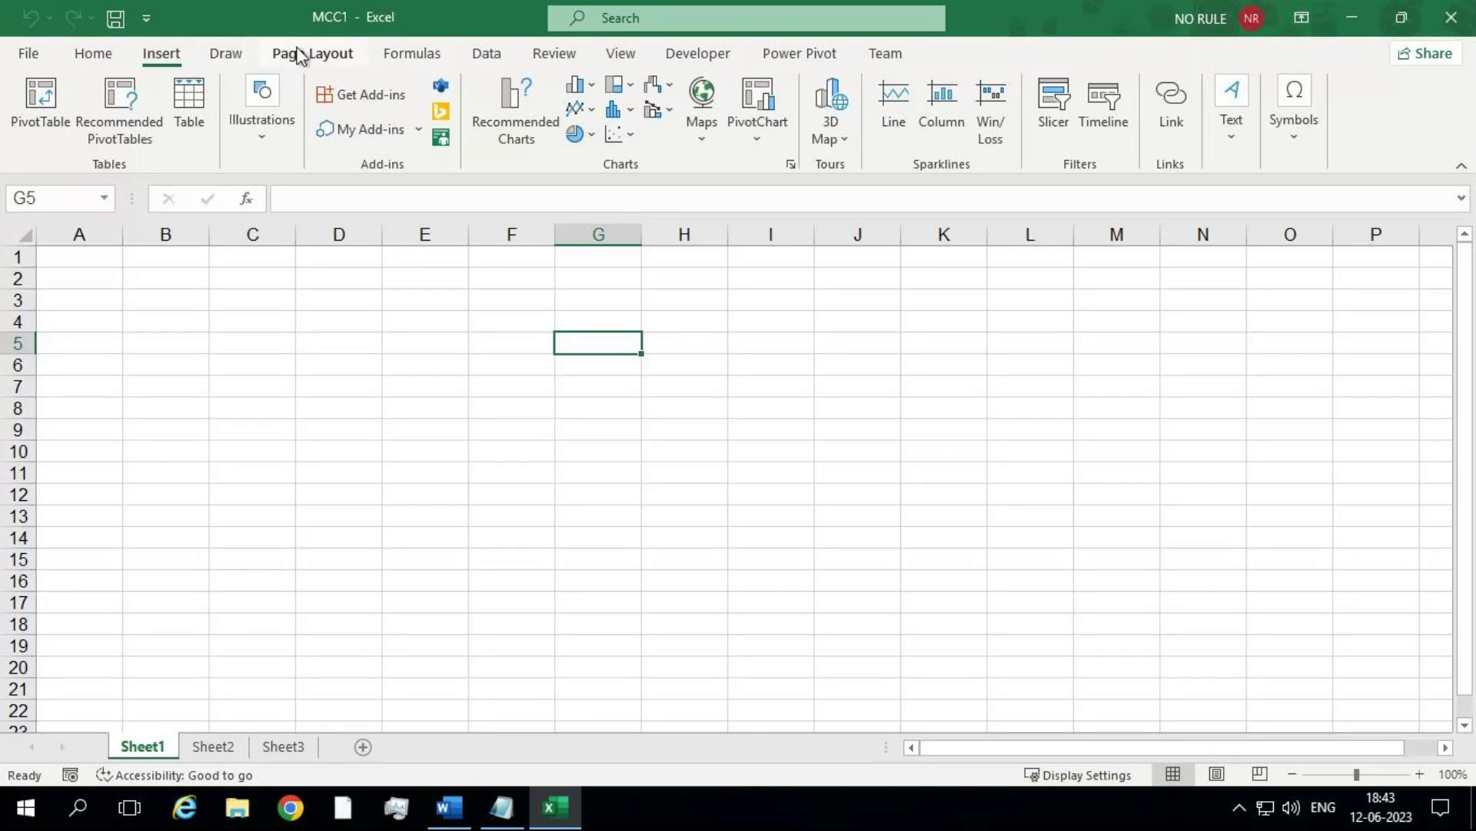
key("ctrl")
left_click(91, 54)
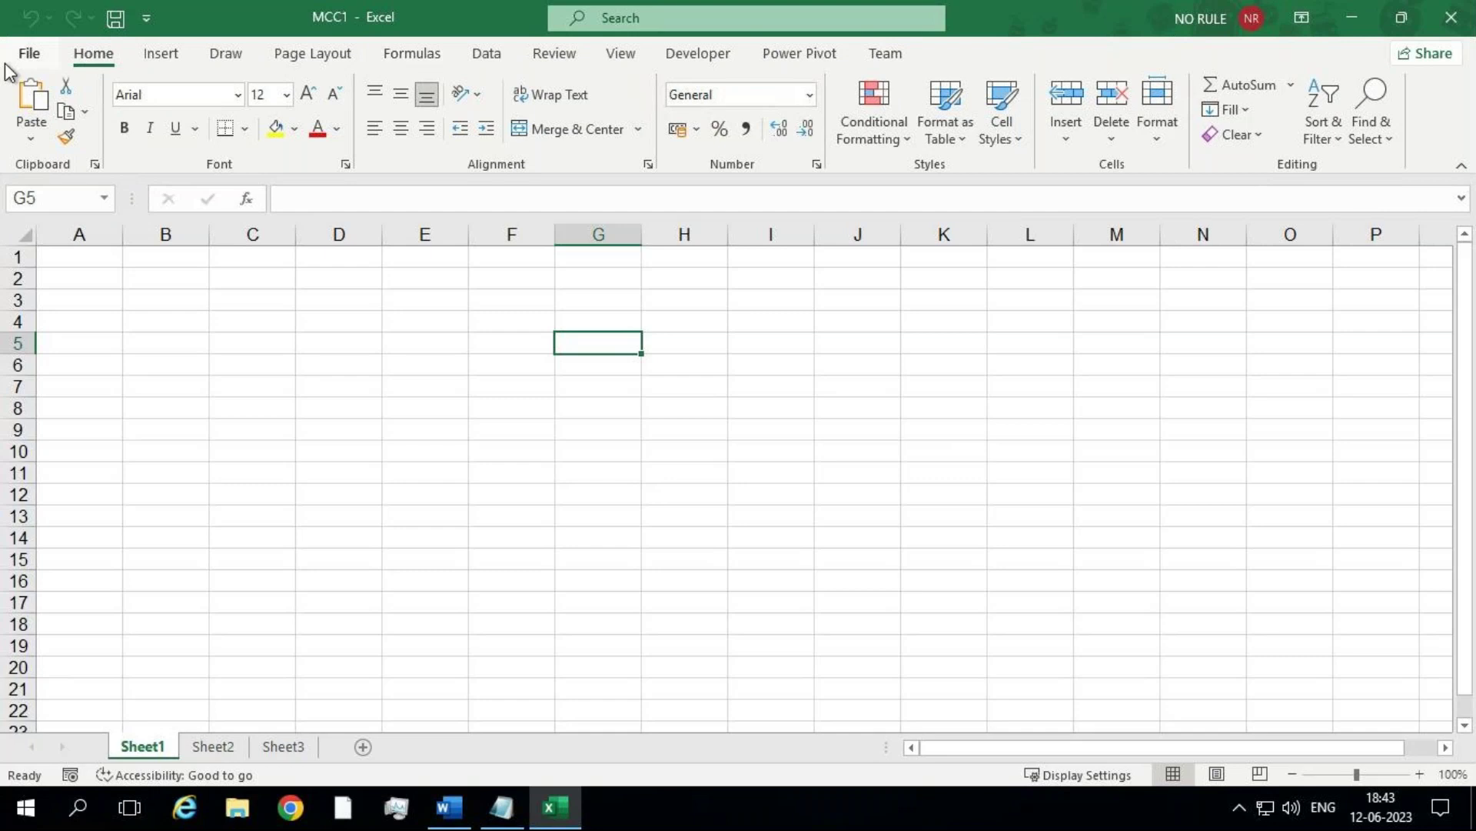
left_click(154, 58)
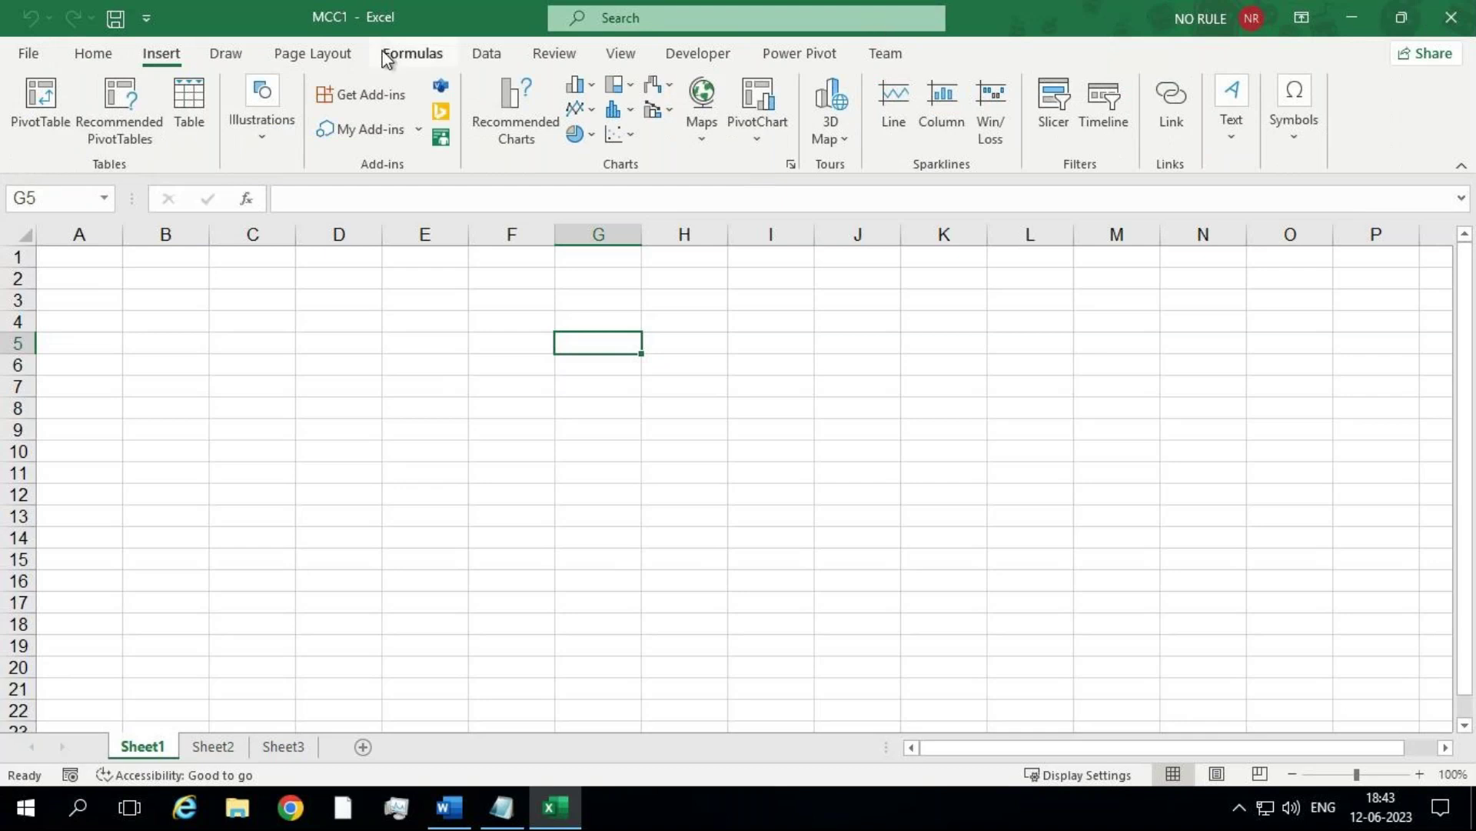
Step: Enter Tab in G5 and Ribbon in G6
type("Tab")
key("Return")
type("Robb")
key("BackSpace")
key("BackSpace")
key("BackSpace")
type("ibbon")
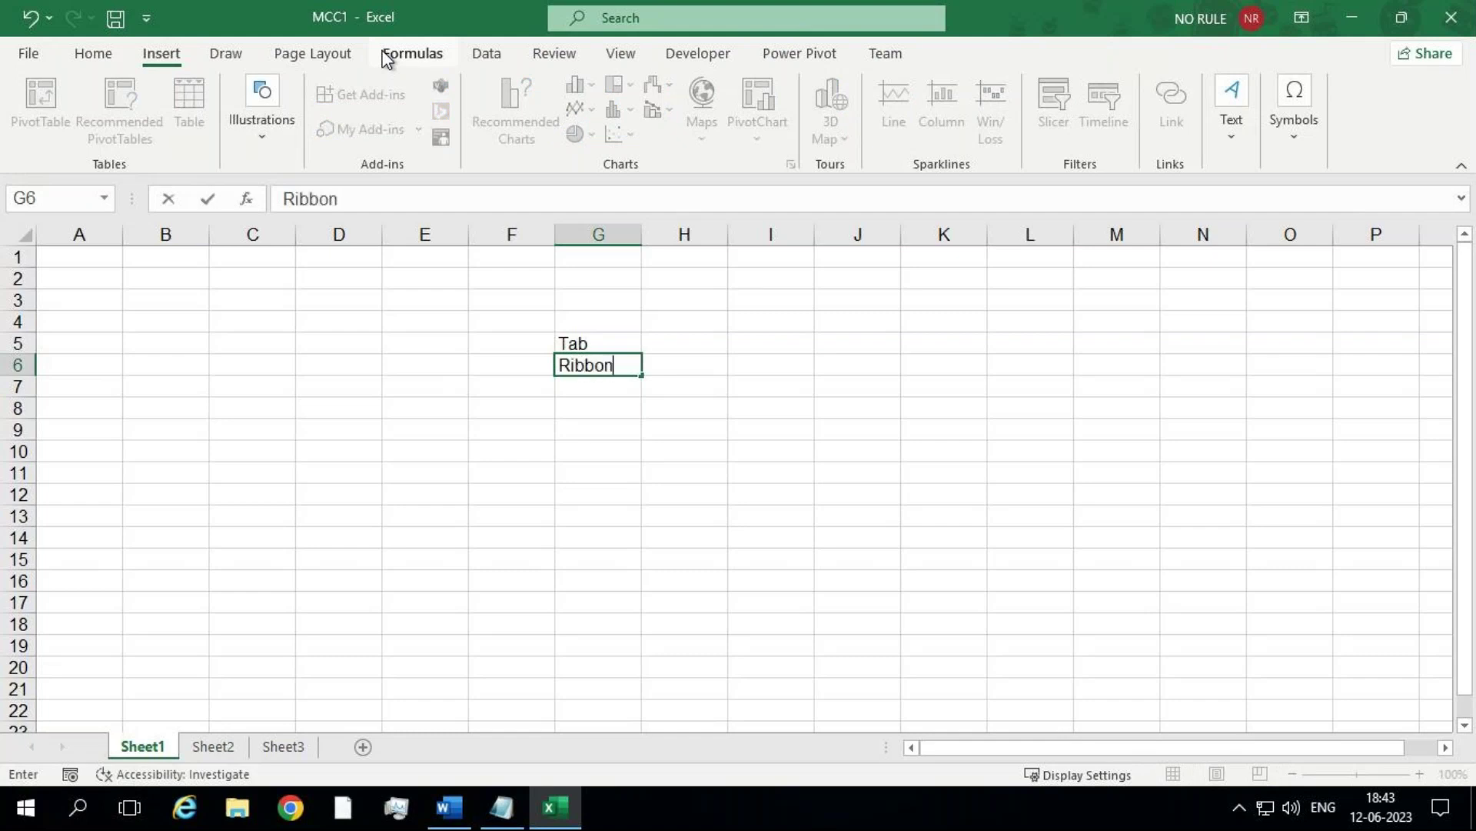
key("Return")
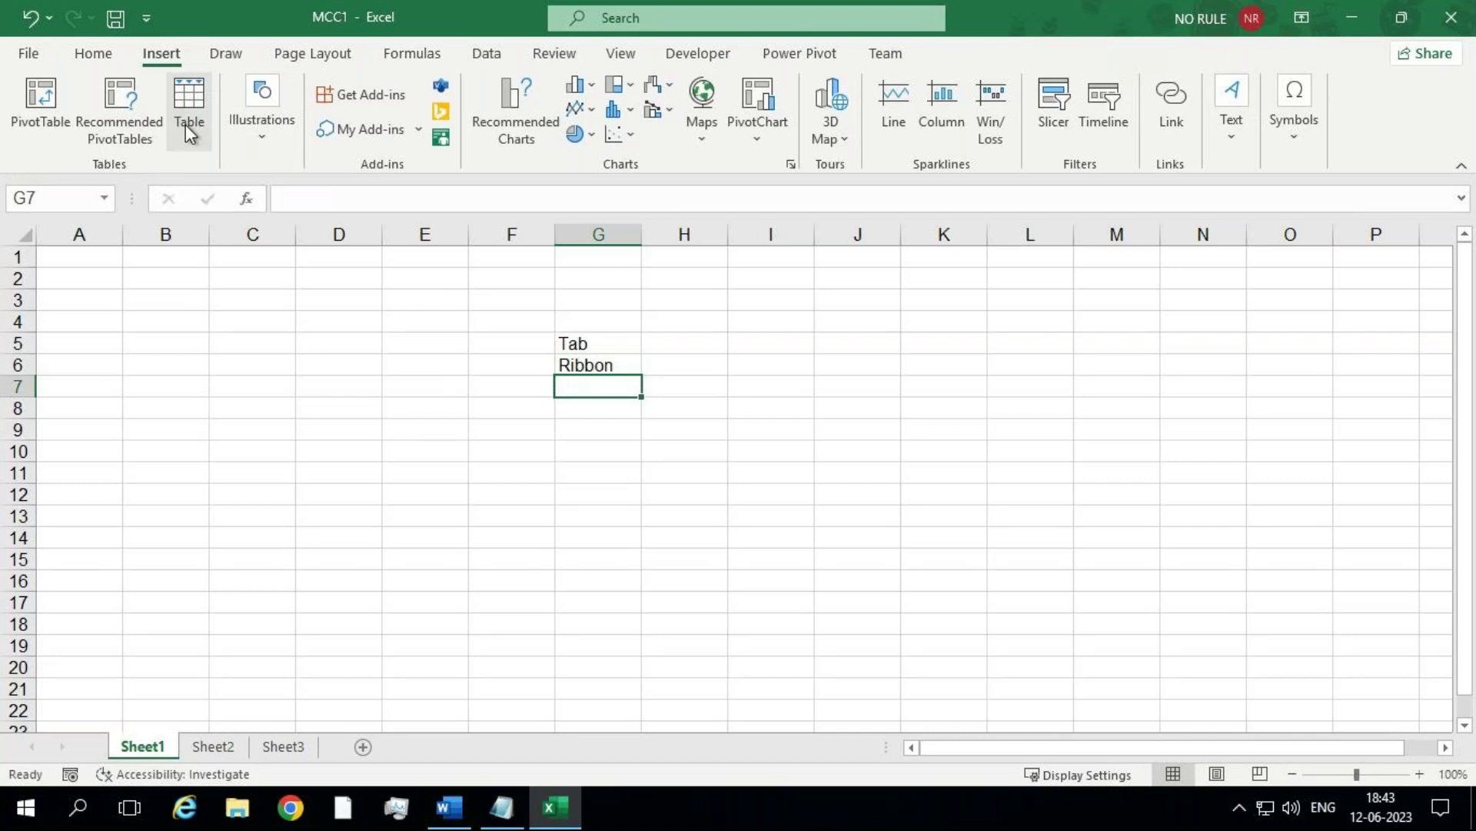
Step: Enter group in G7 and command / tool in G8
type("grou")
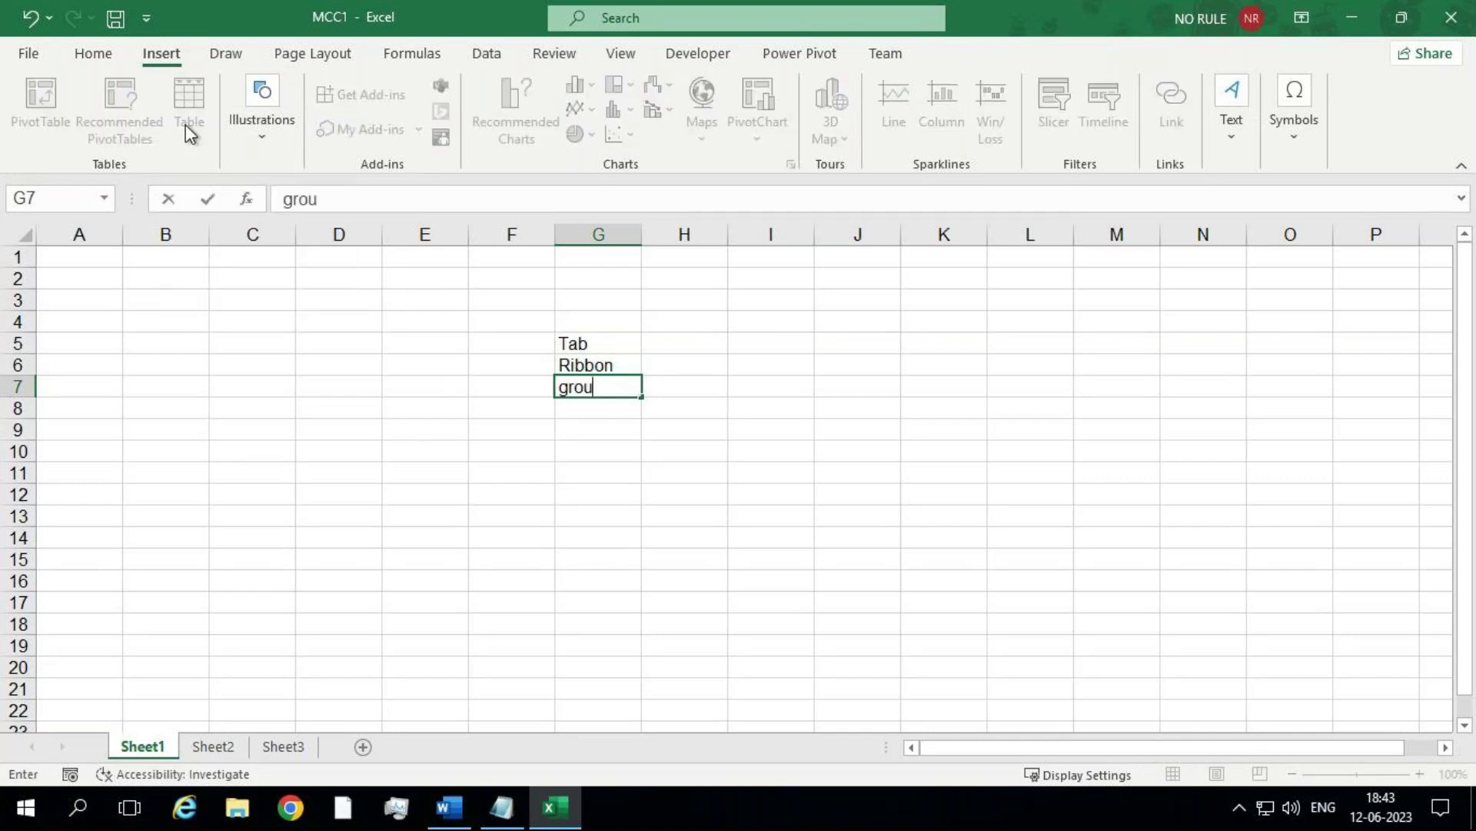
type("p")
key("Return")
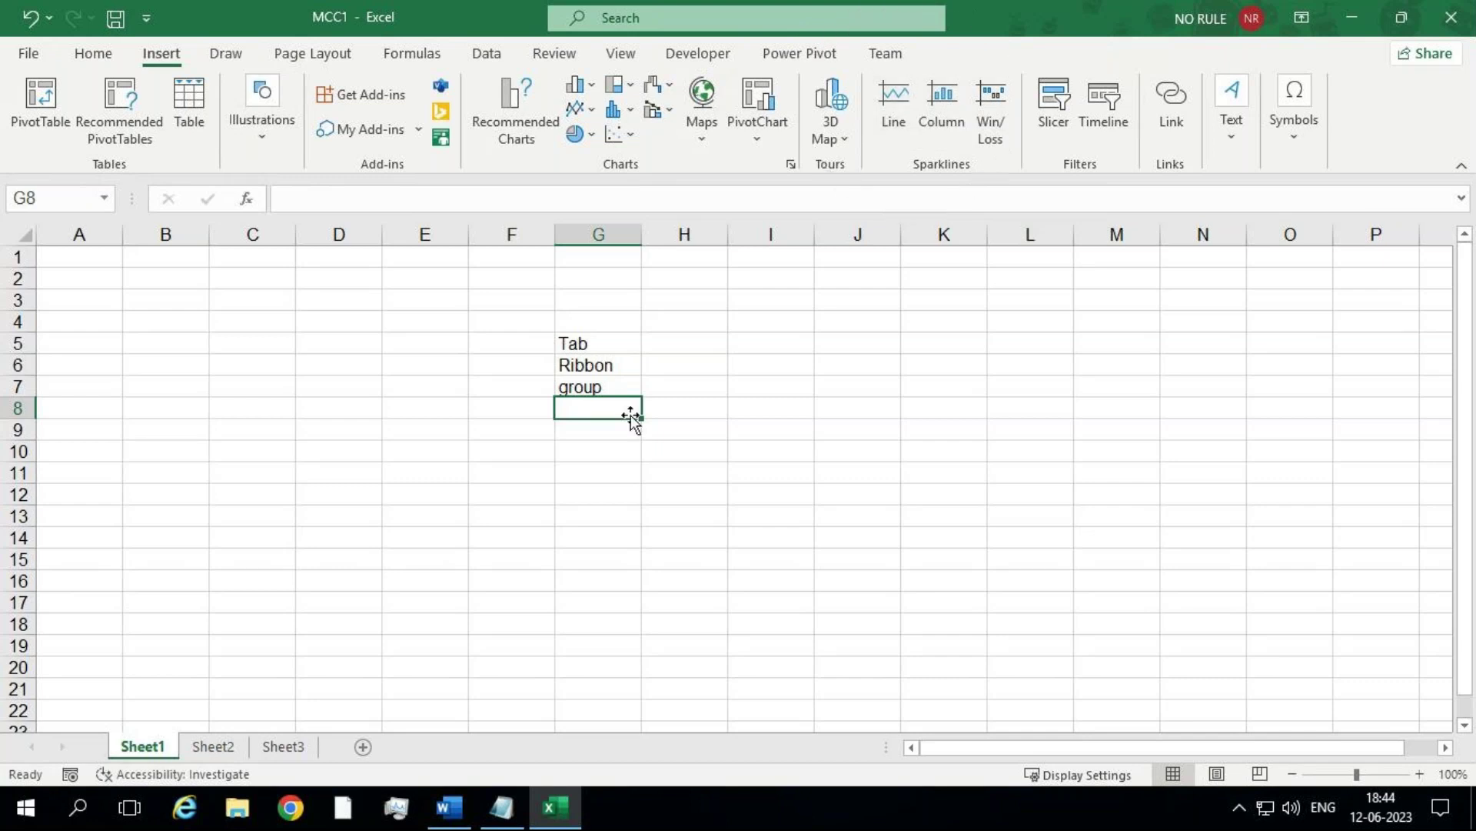
type("command .")
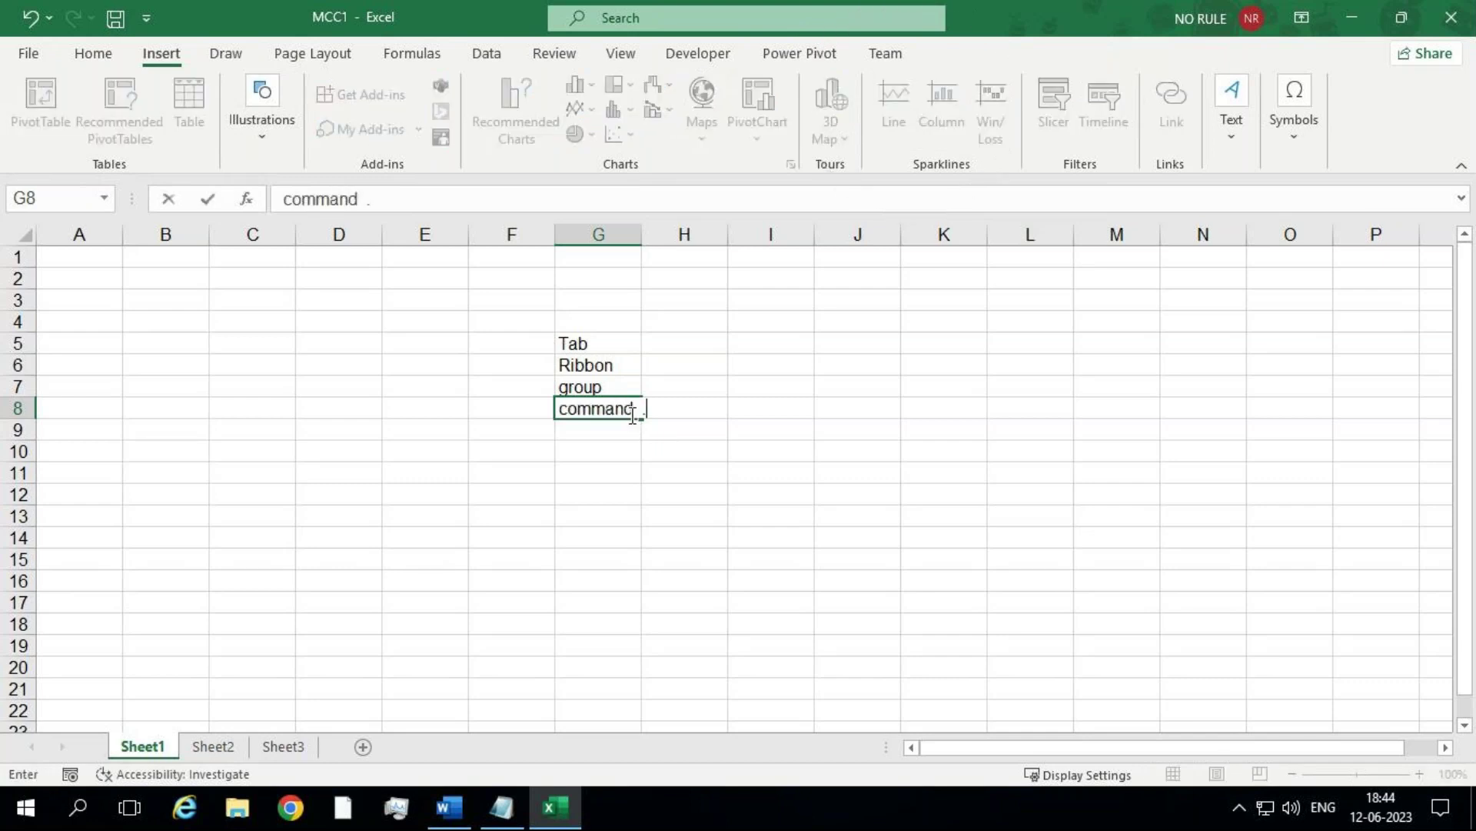
key("BackSpace")
type("/ tool")
key("Return")
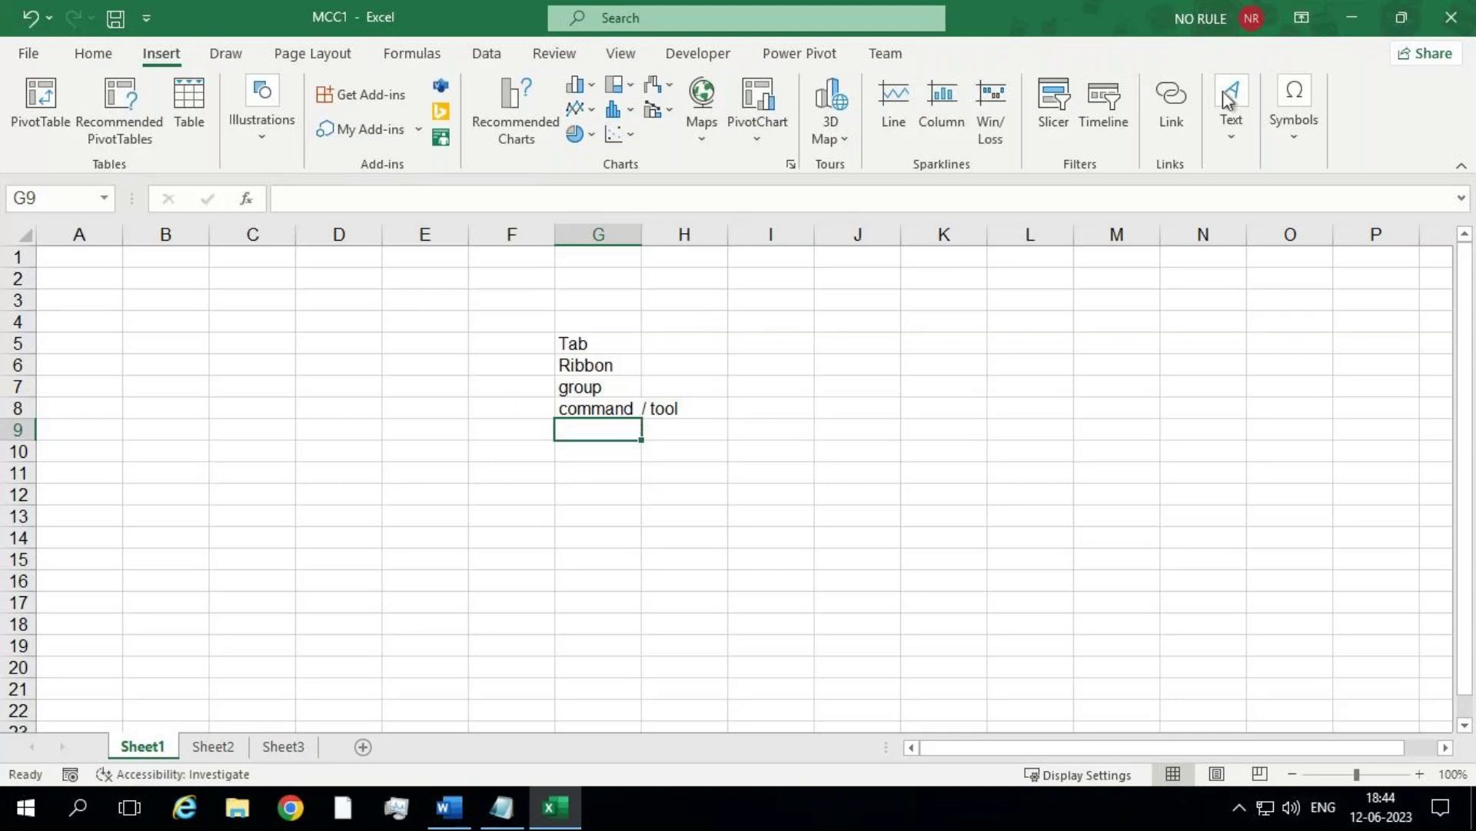
Step: Try Auto-hide Ribbon, then switch the ribbon display option to Show Tabs
left_click(1304, 21)
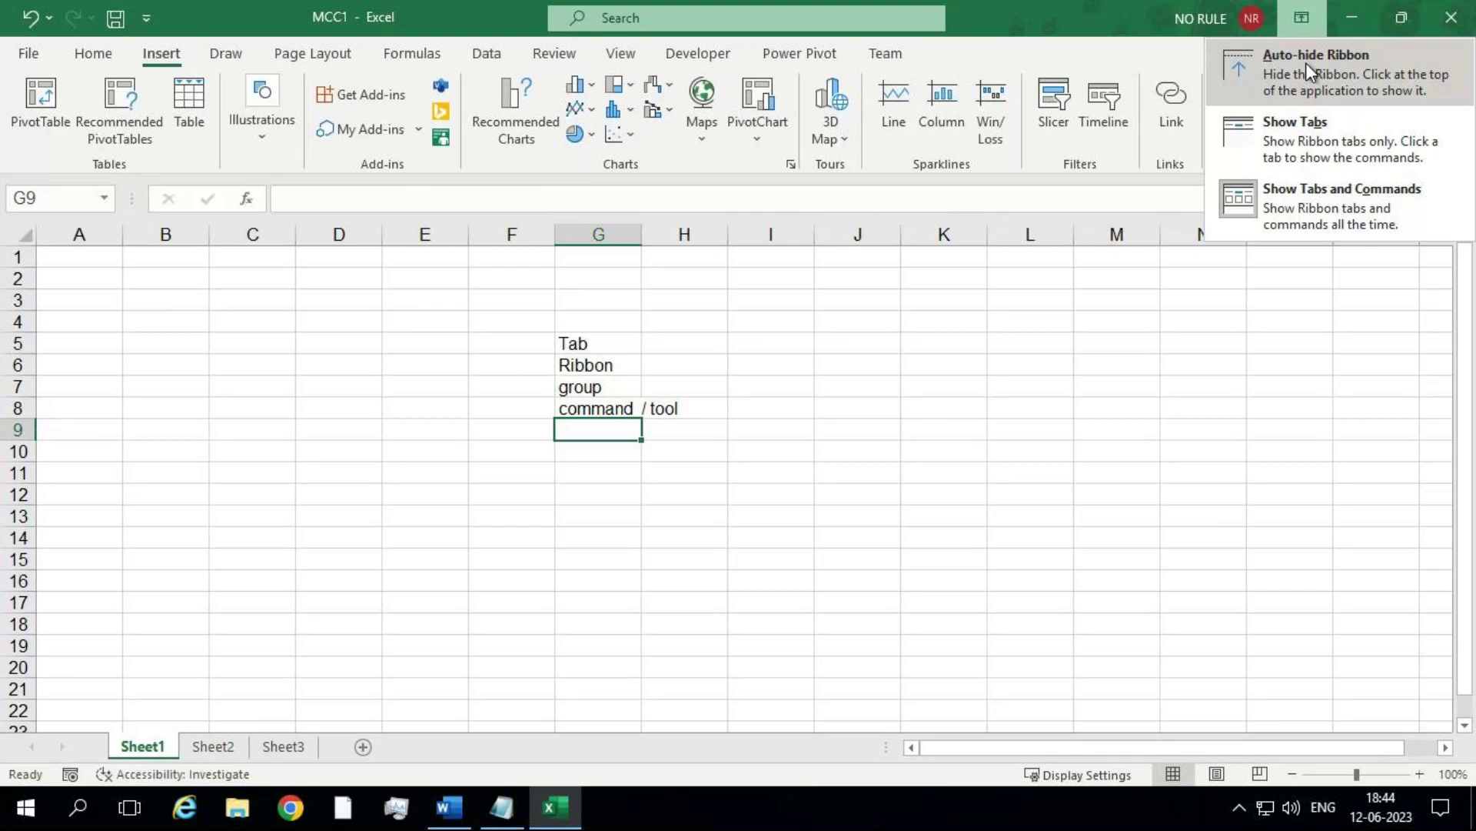
left_click(1306, 63)
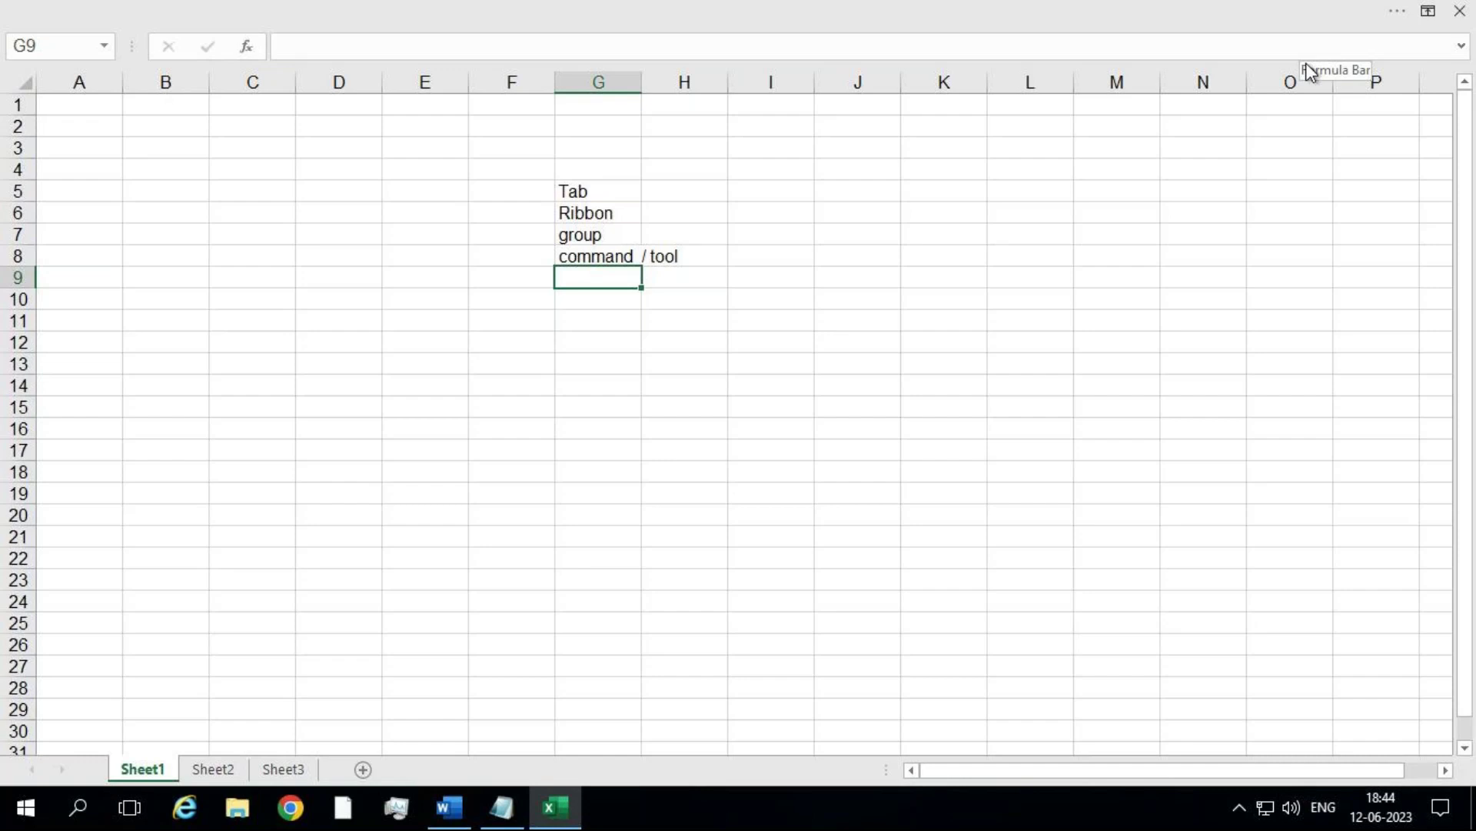
left_click(1430, 12)
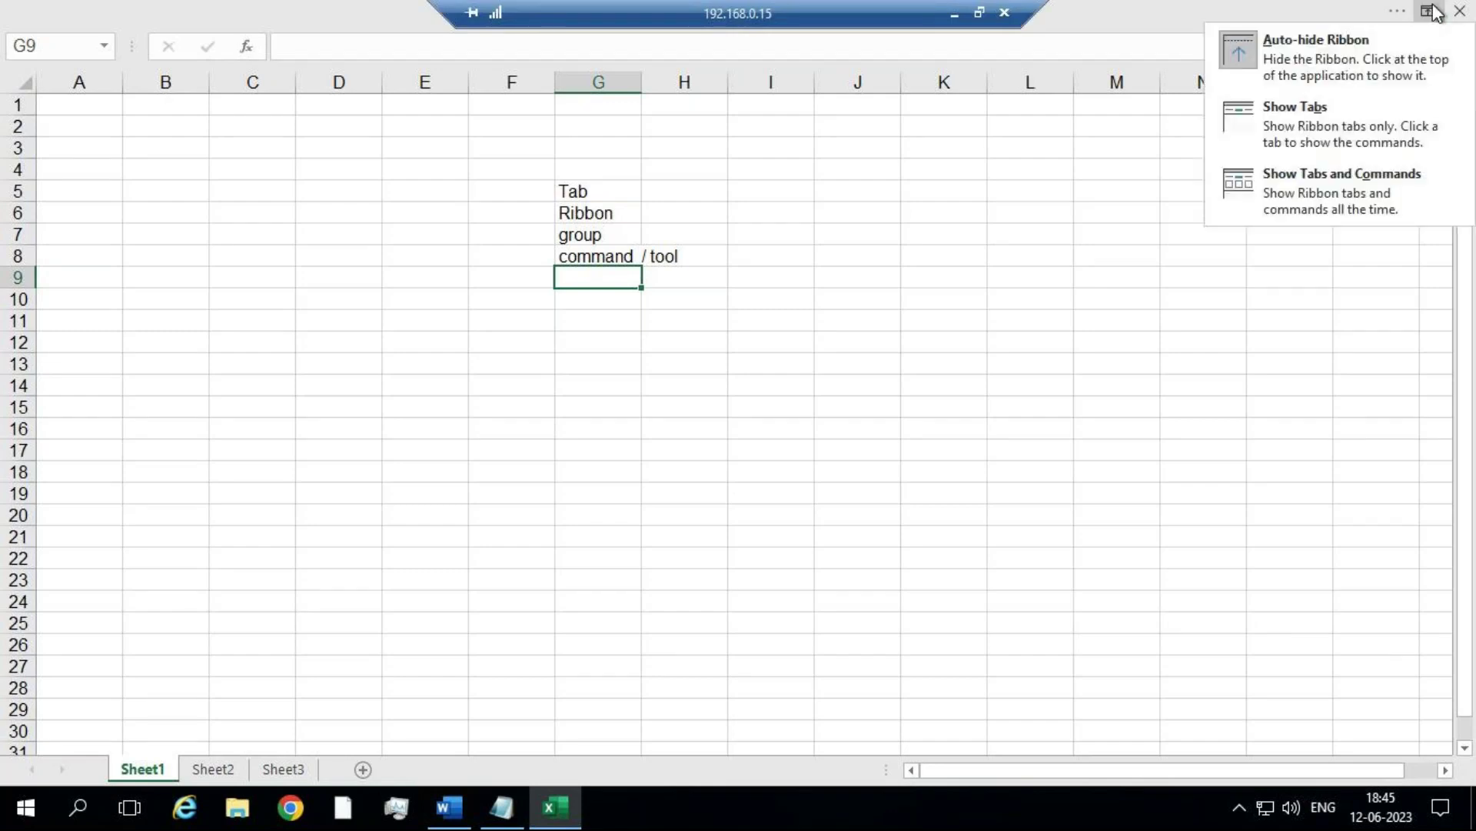
left_click(1298, 125)
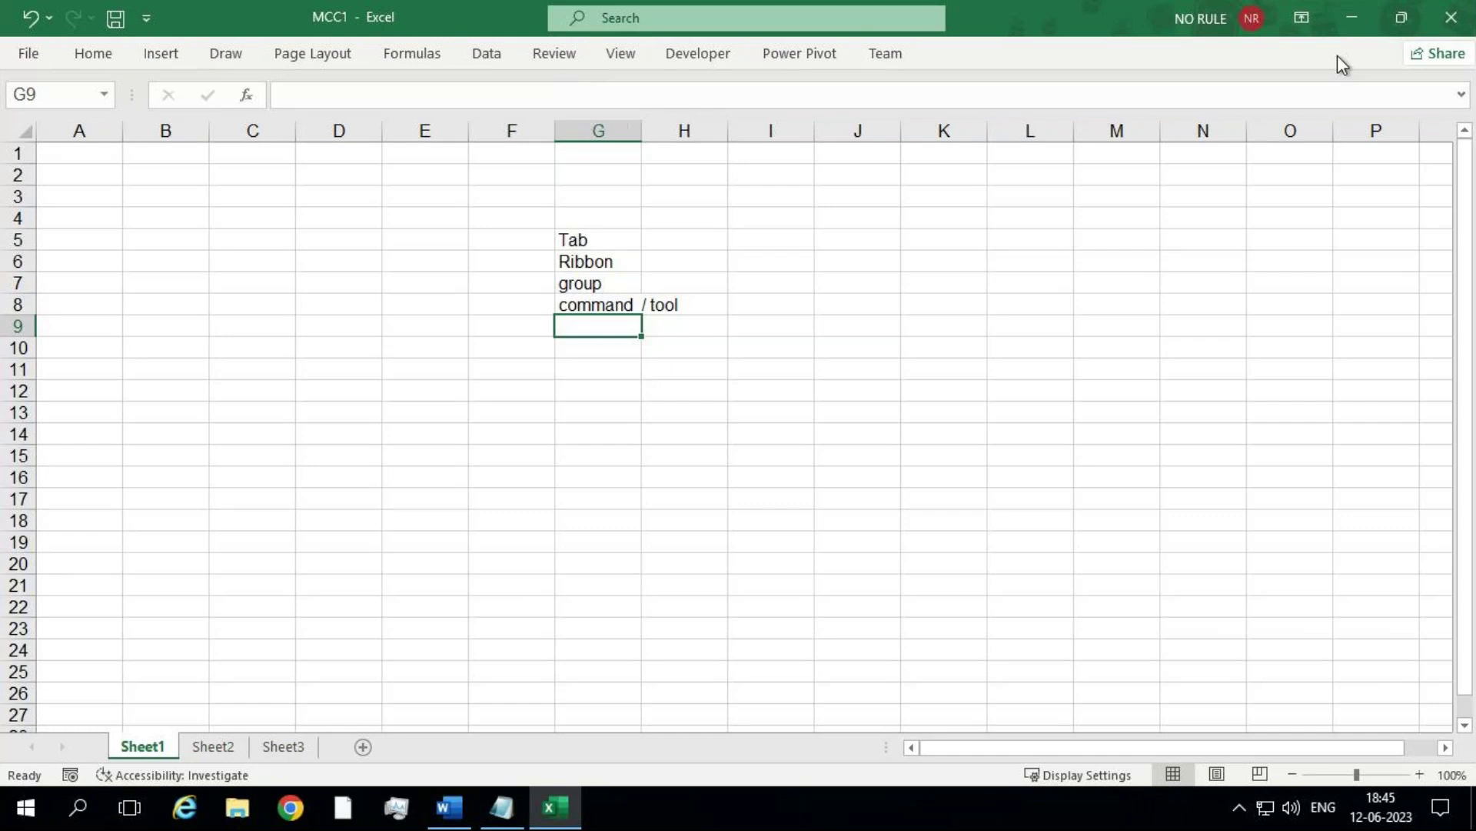
Step: Set Auto-hide Ribbon, briefly reveal the Draw and Insert tabs, then return to the sheet
left_click(1302, 18)
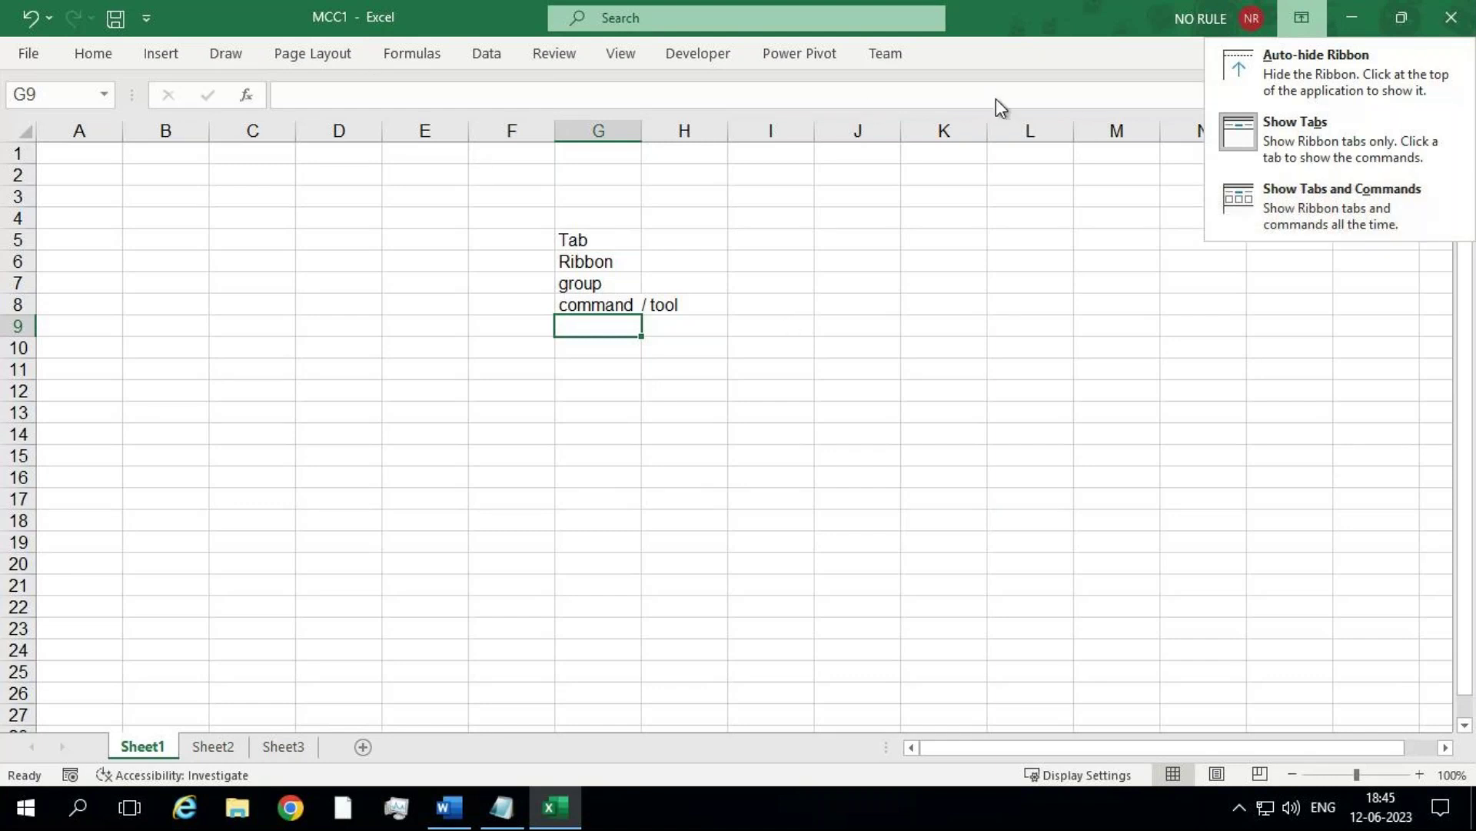
left_click(1362, 49)
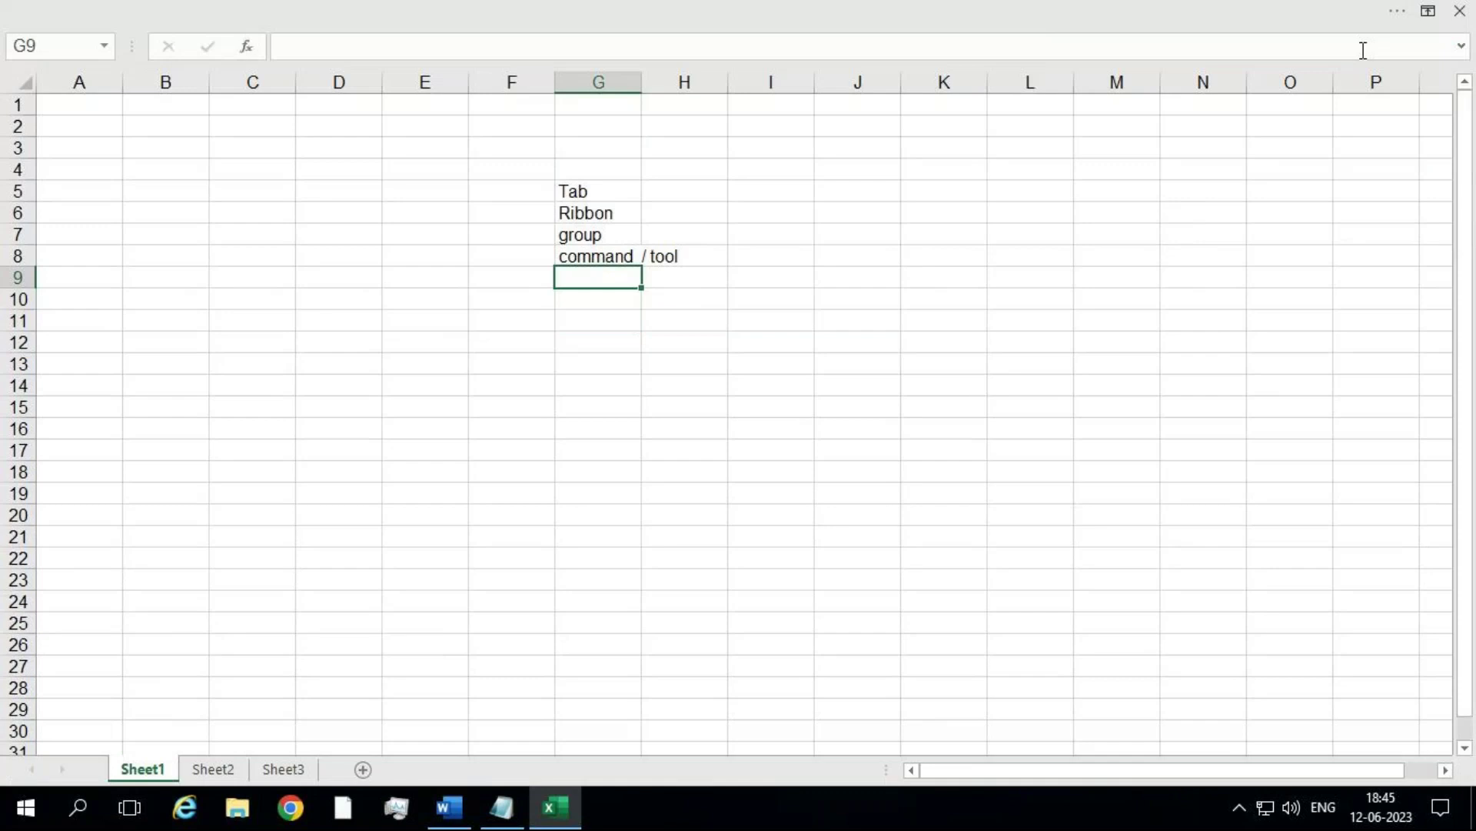
mouse_move(710, 7)
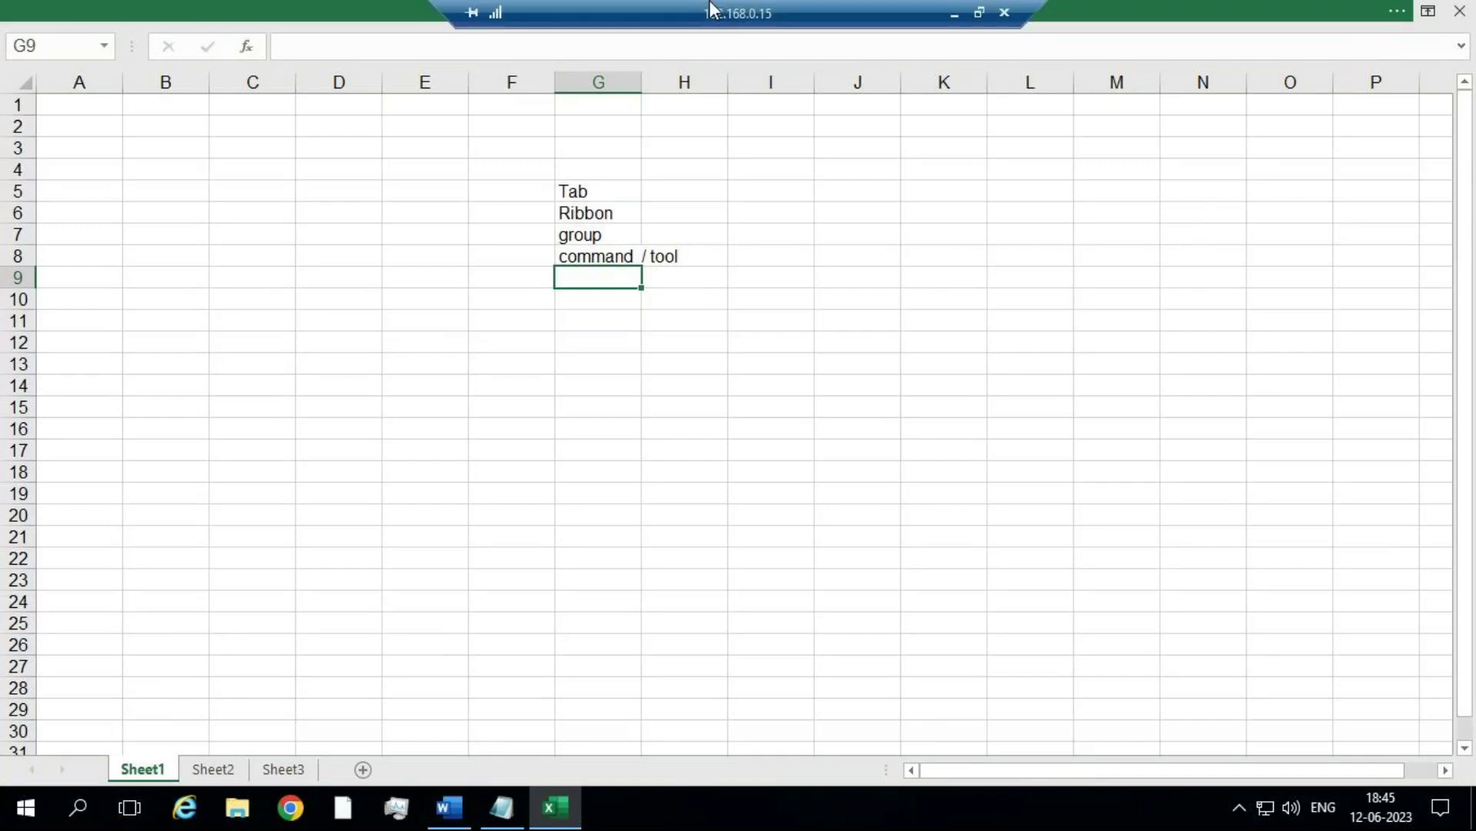
left_click(242, 9)
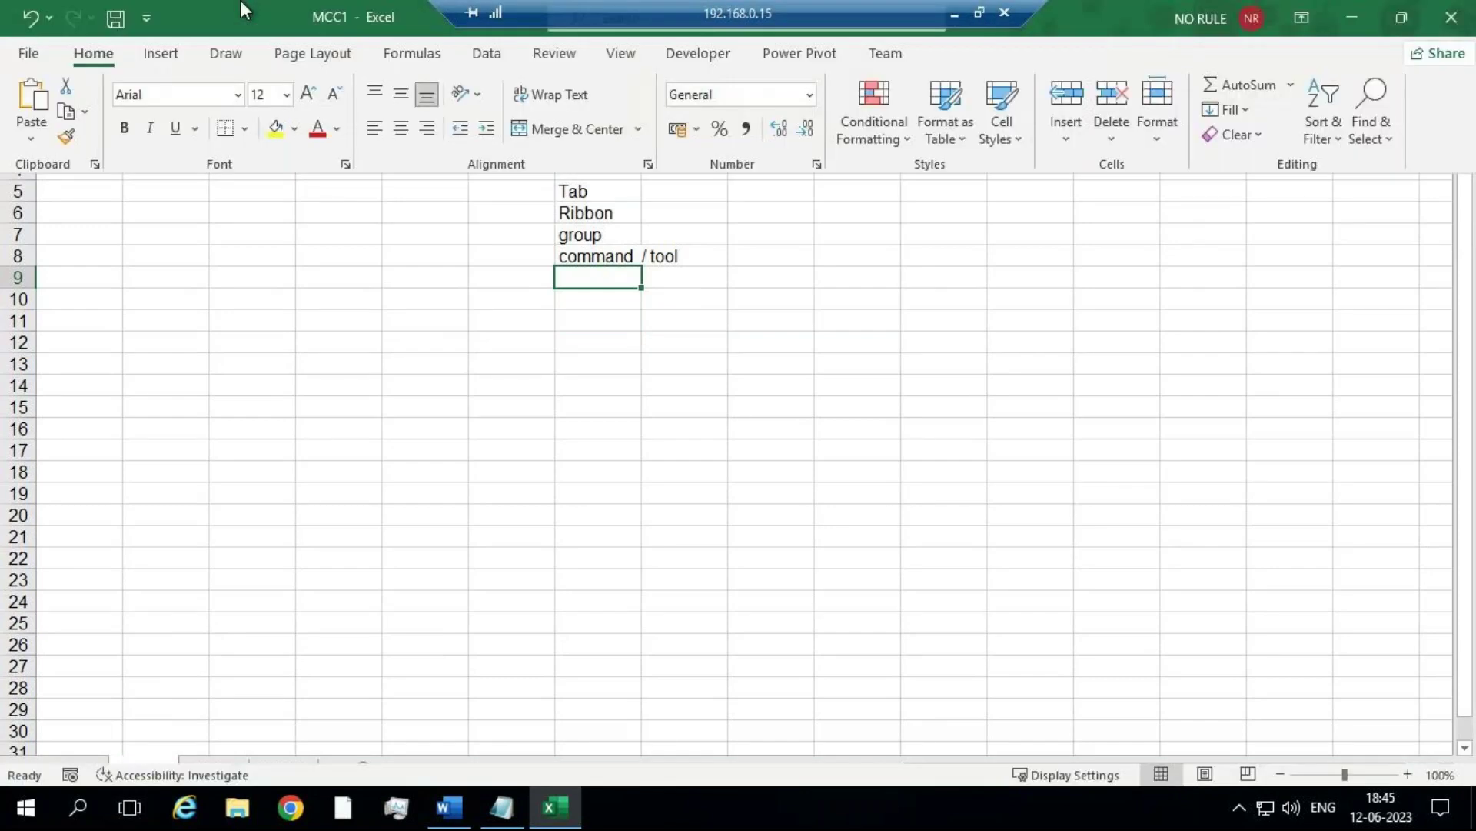
left_click(226, 54)
left_click(335, 317)
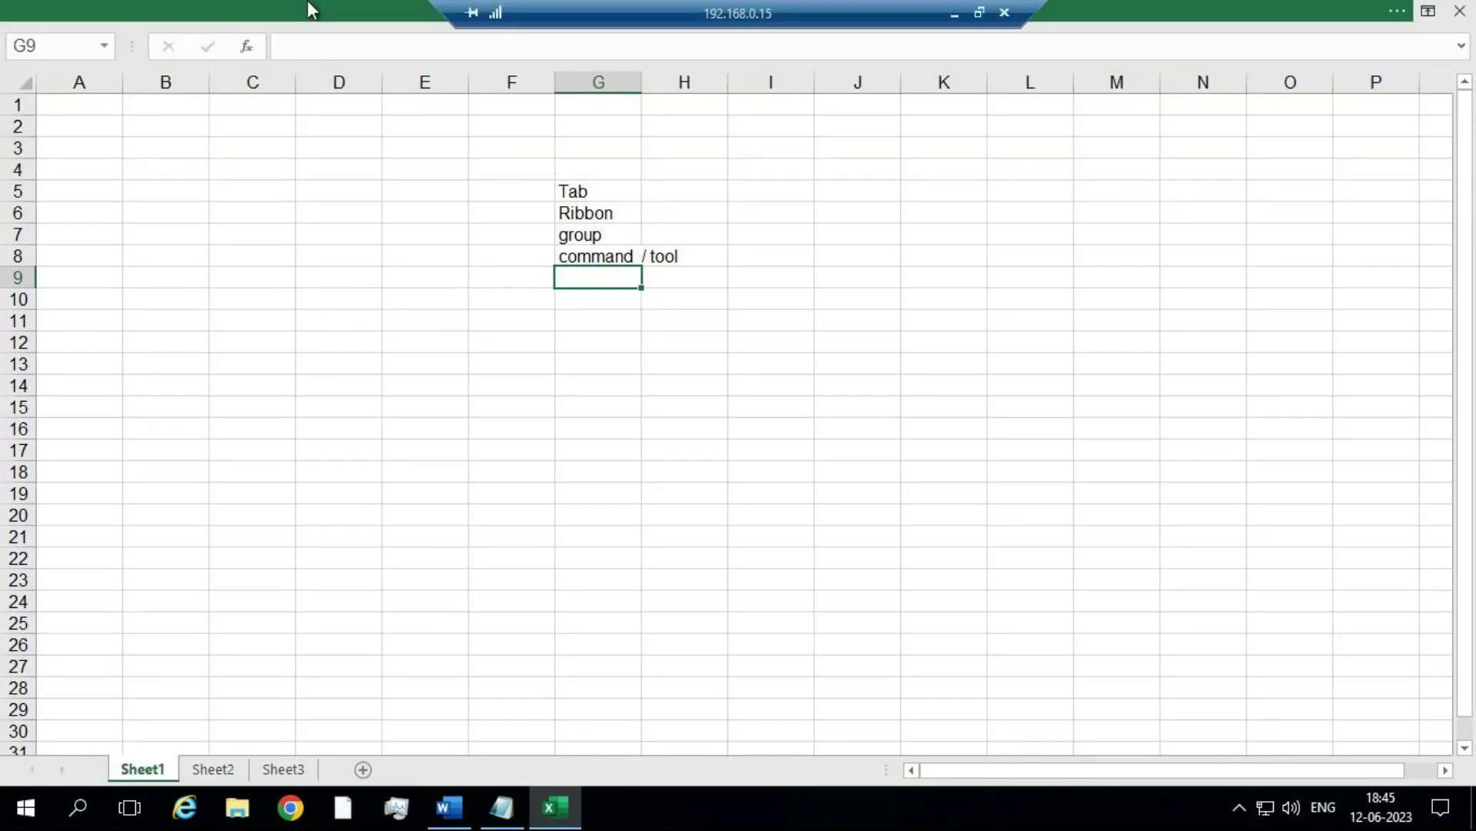
left_click(308, 10)
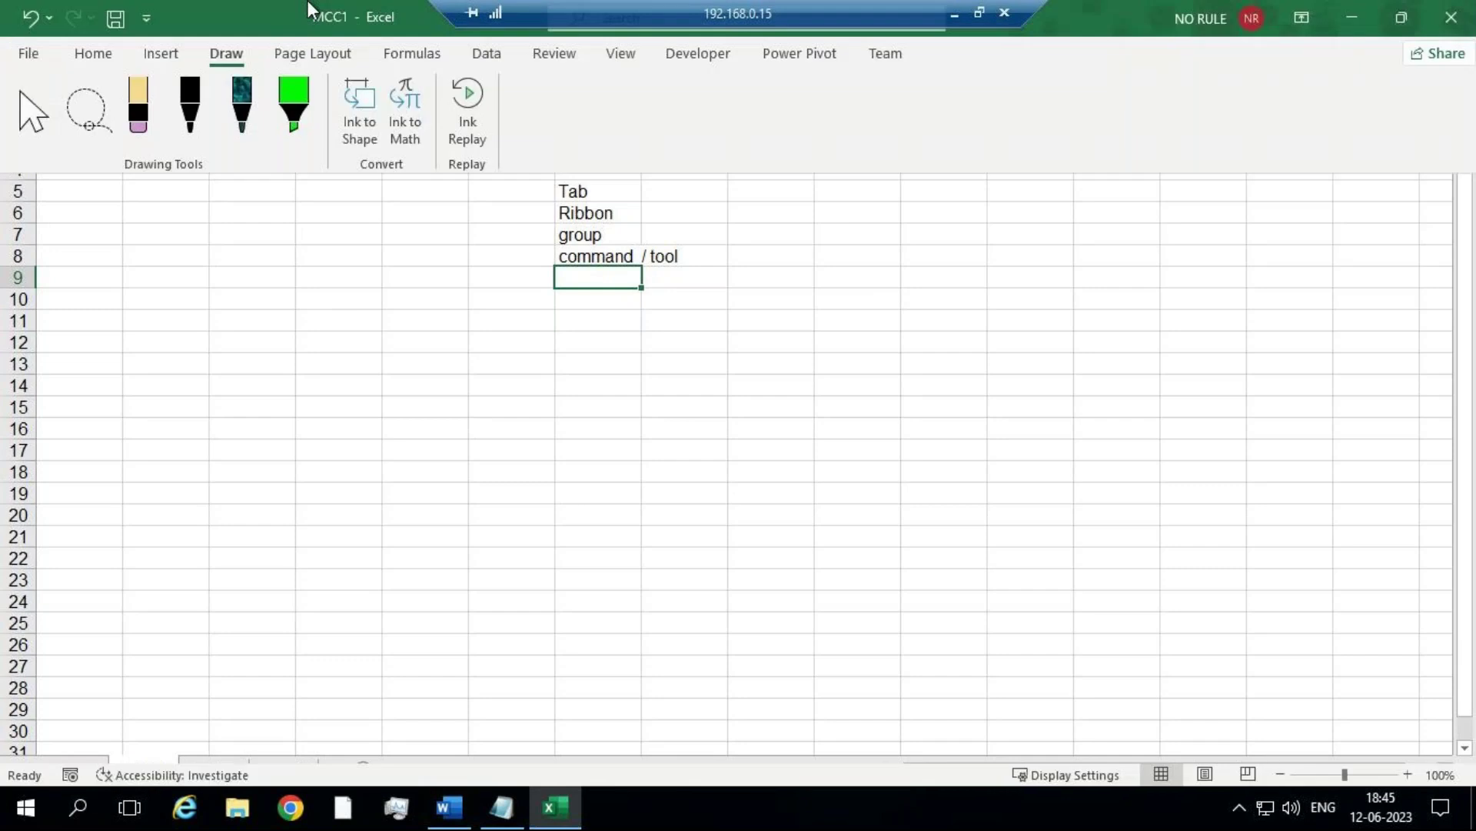
left_click(150, 55)
left_click(315, 308)
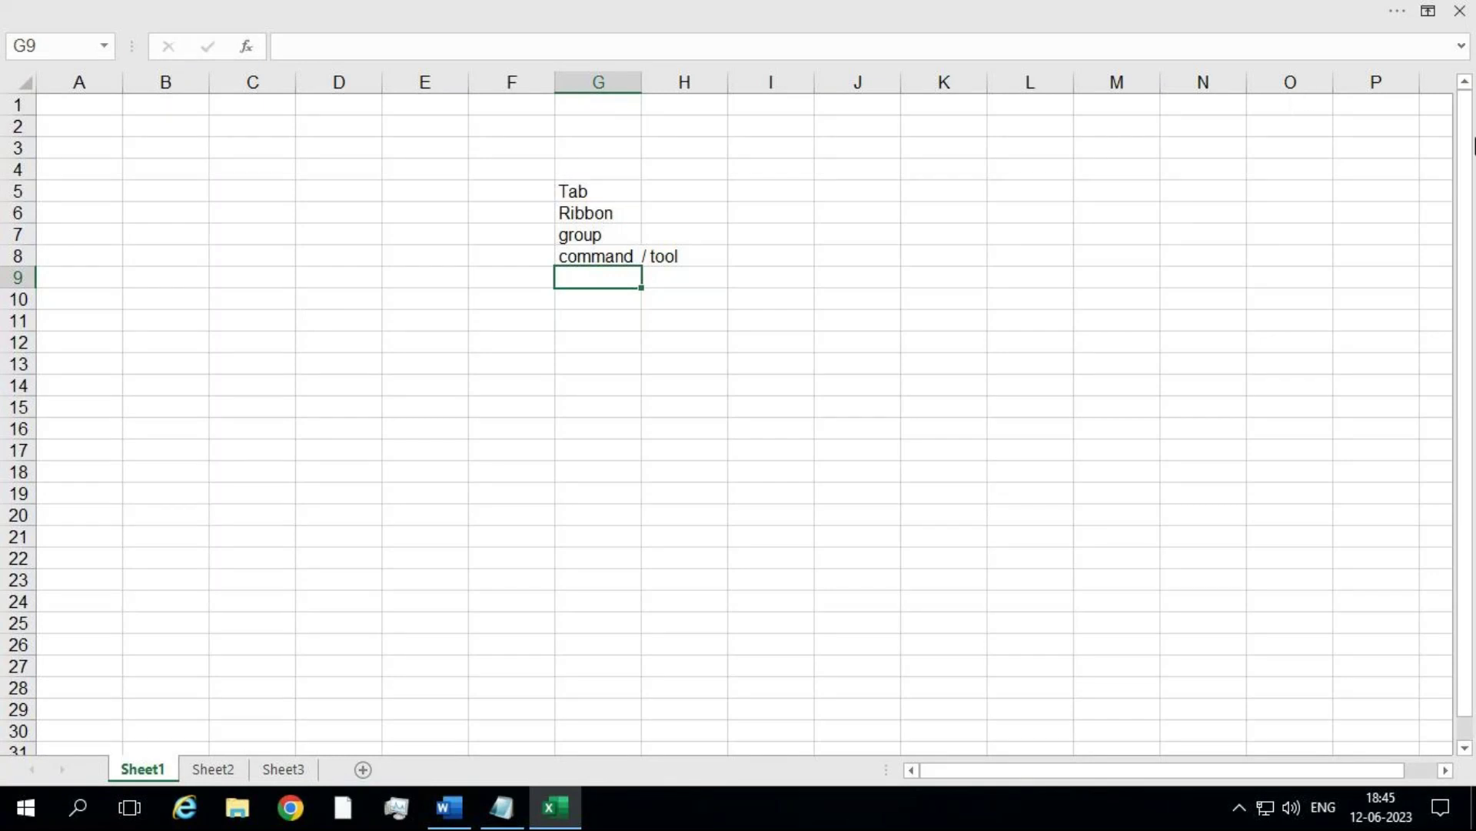
Step: Switch to Show Tabs, view Page Layout, then restore Show Tabs and Commands and return to Home
left_click(1424, 19)
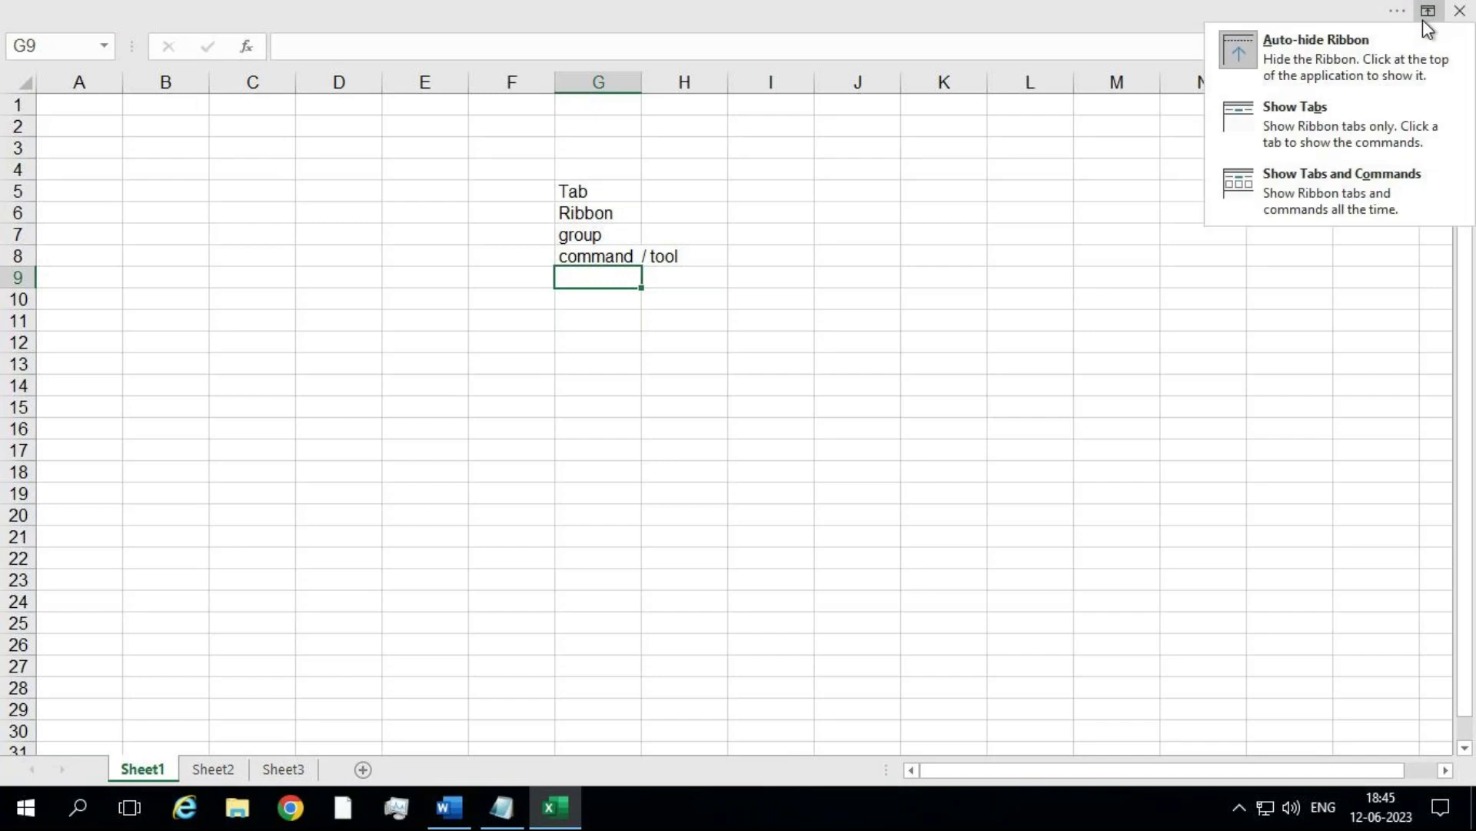
left_click(1359, 122)
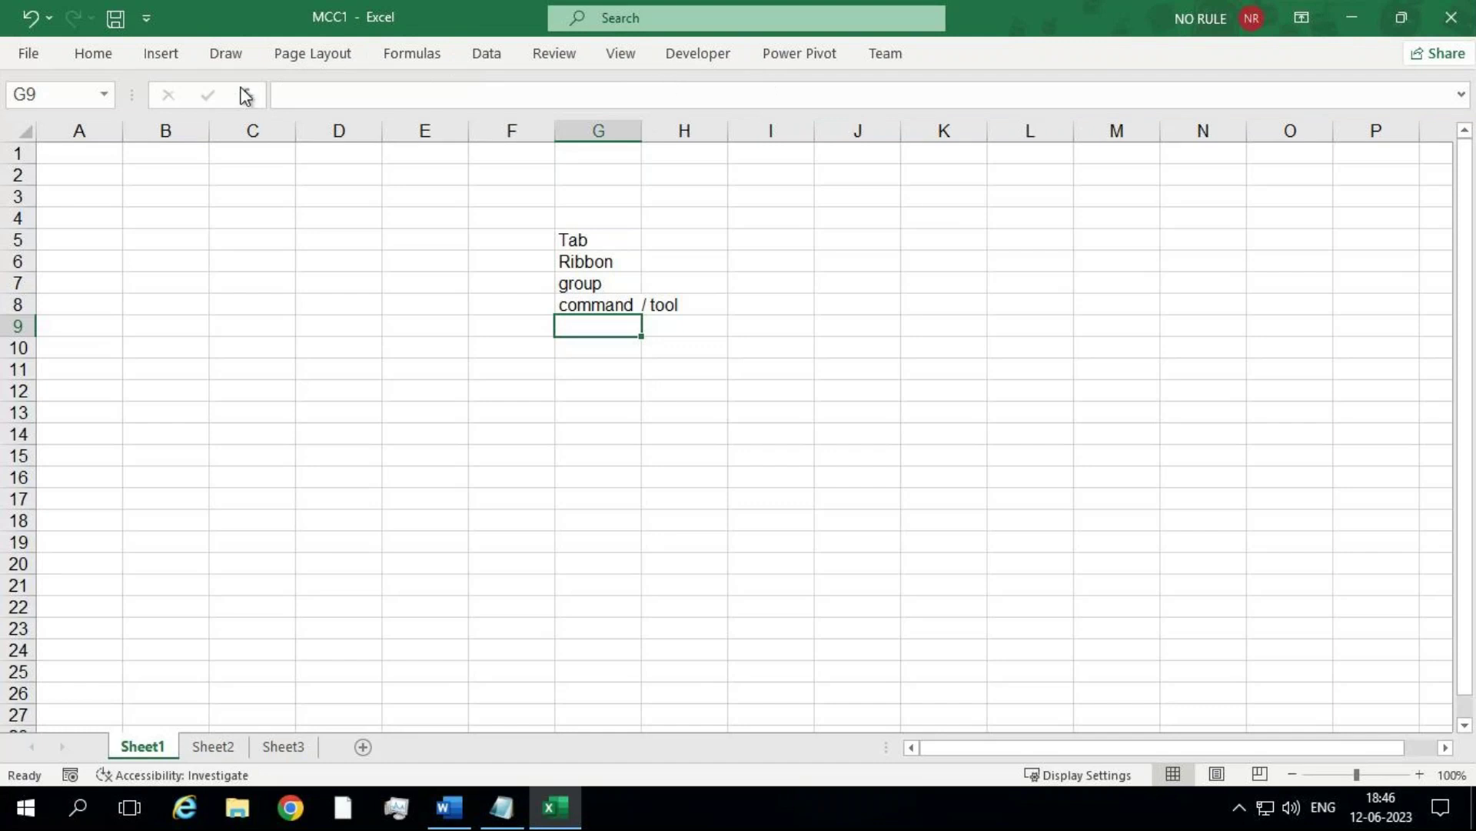
left_click(336, 54)
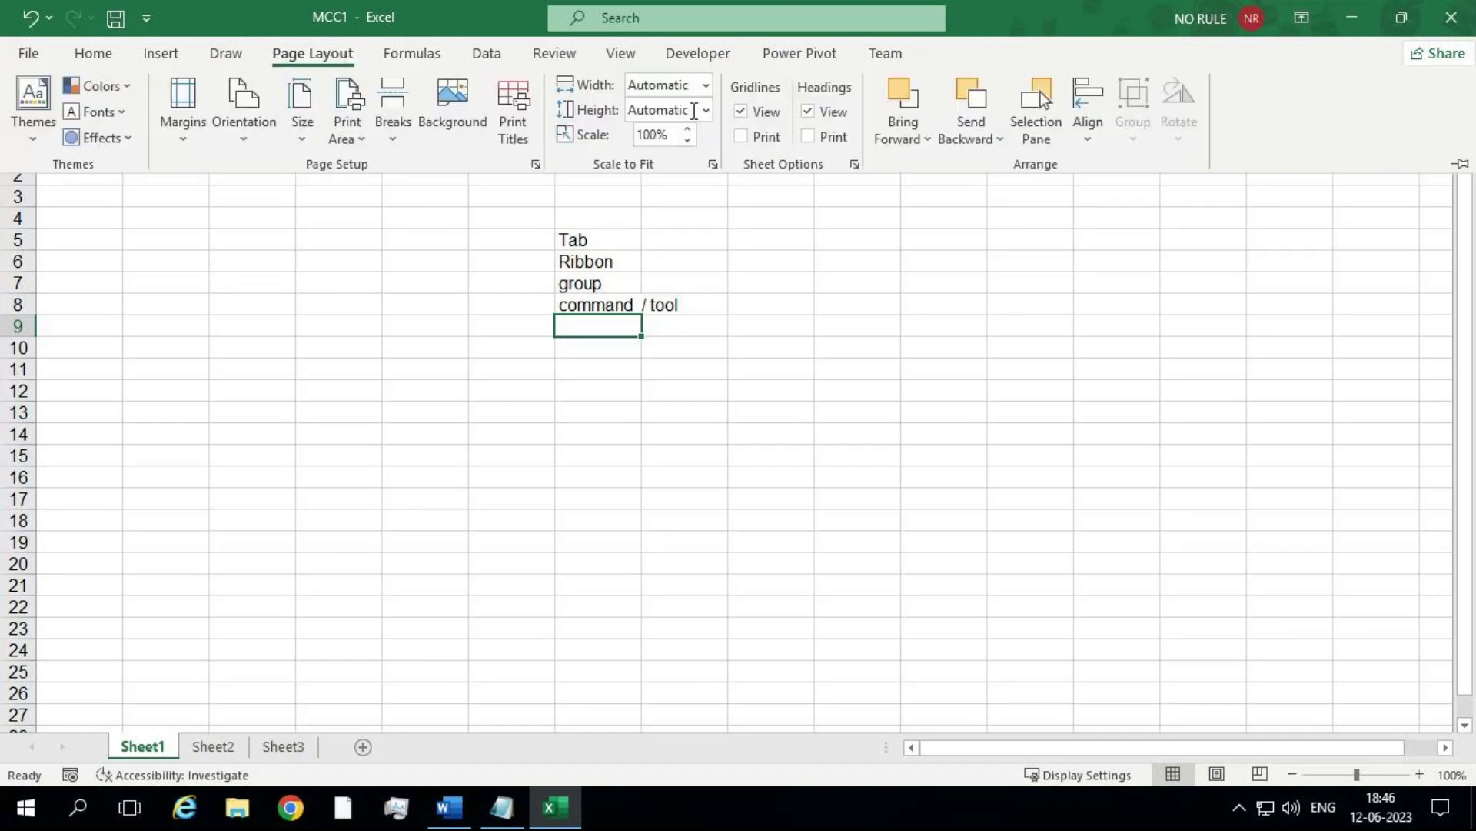
left_click(1302, 17)
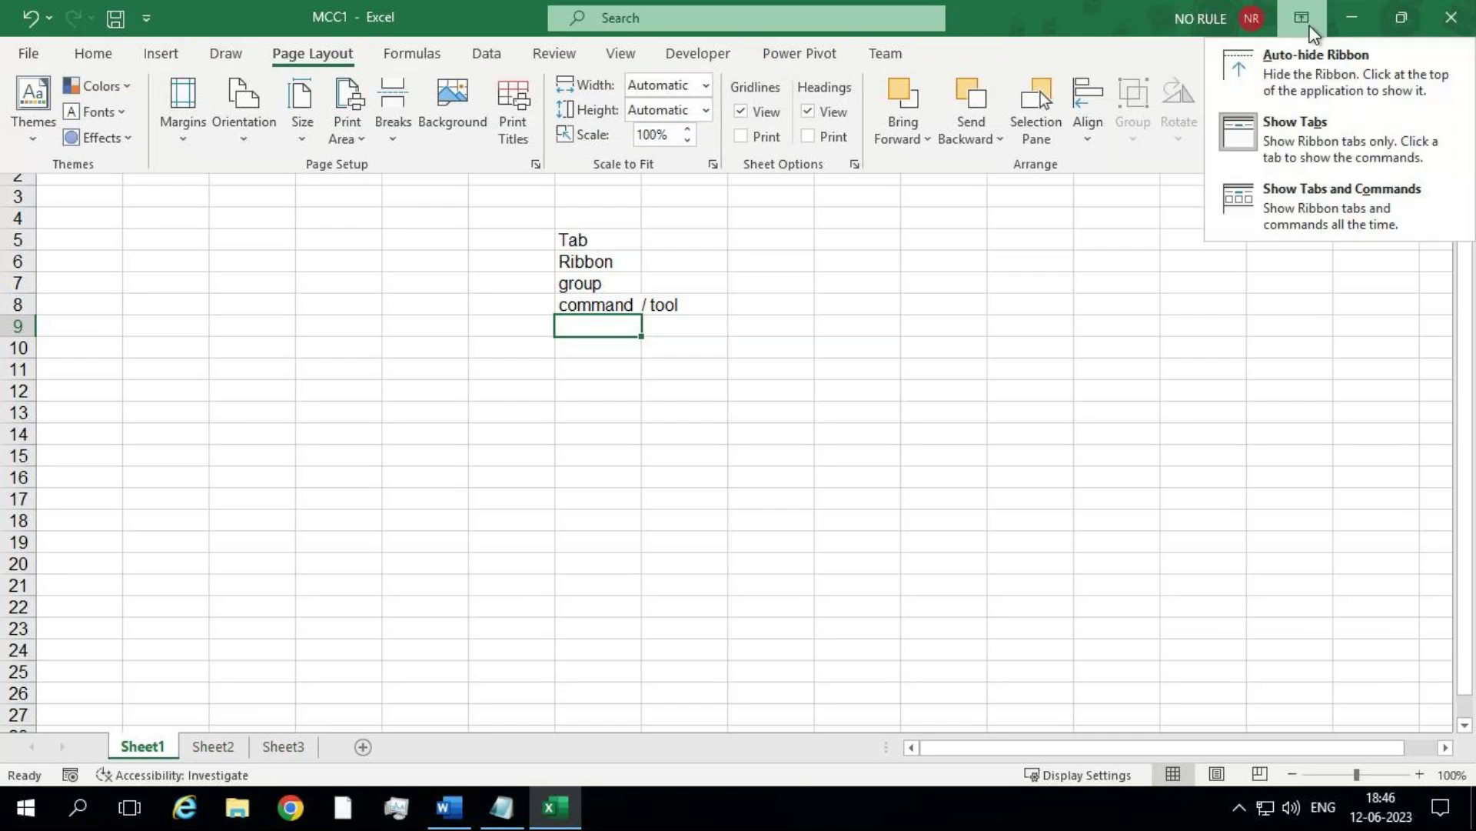
left_click(1306, 211)
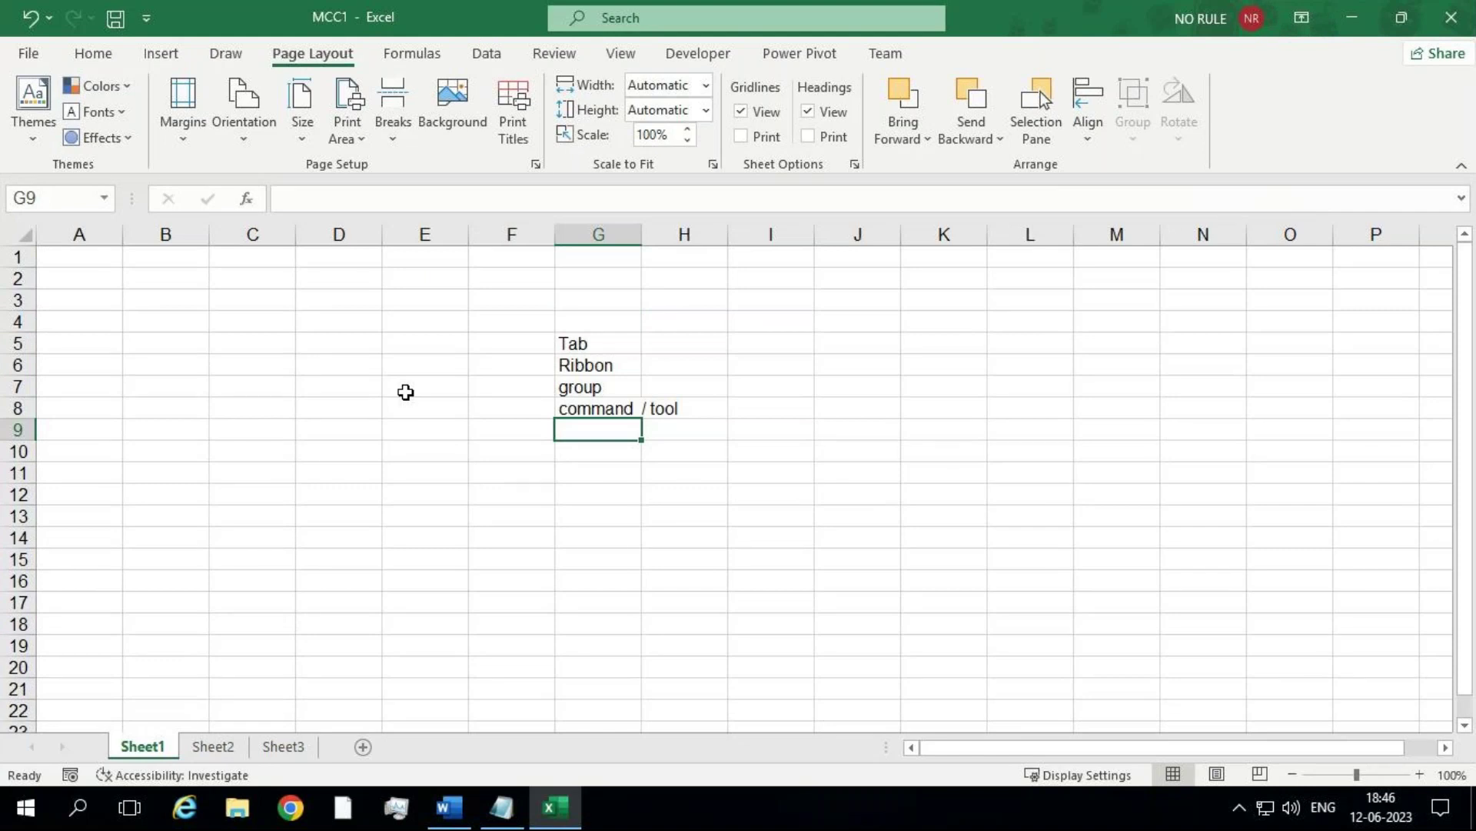
left_click(93, 53)
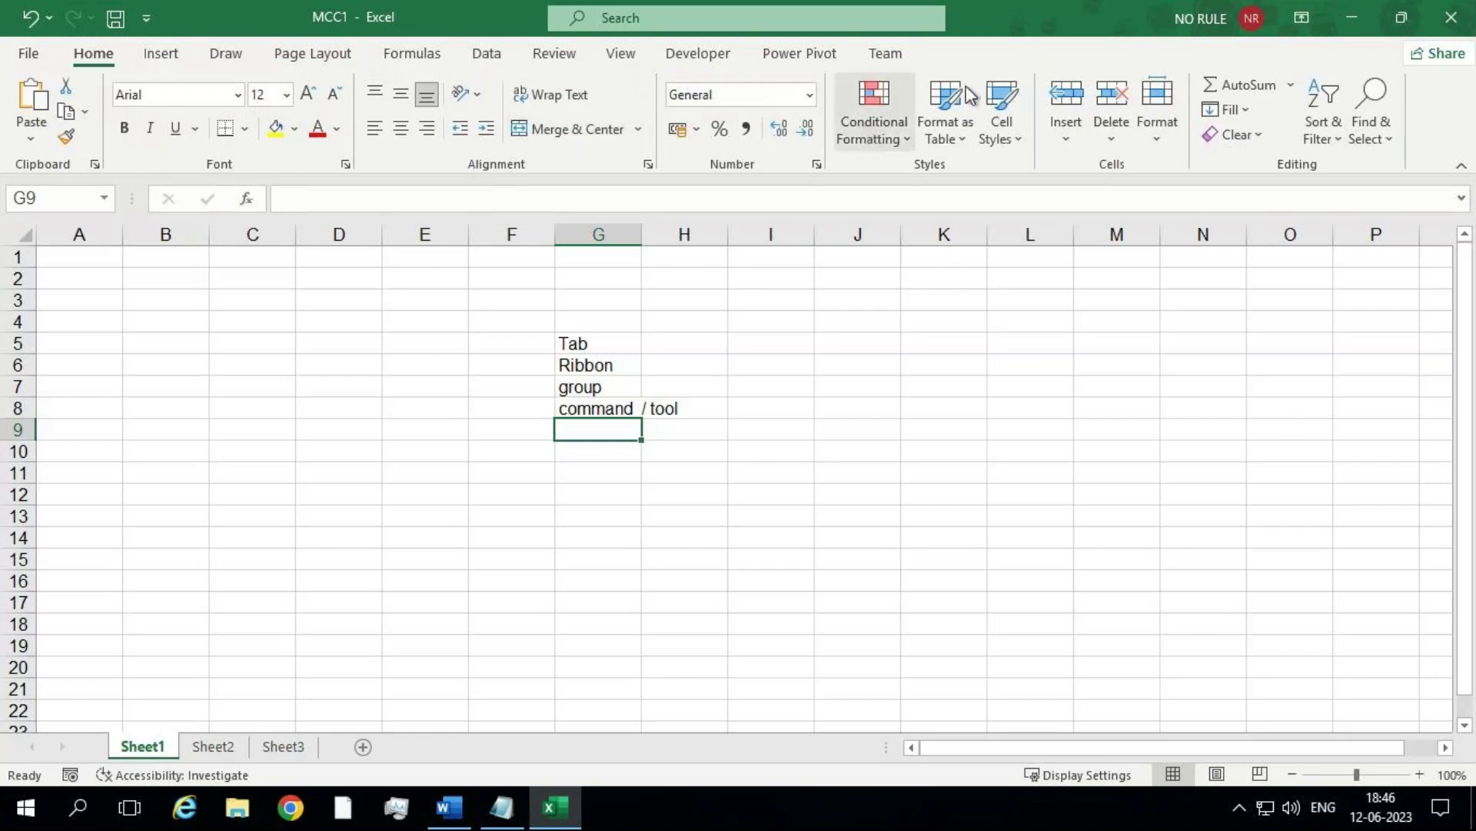
left_click(1352, 21)
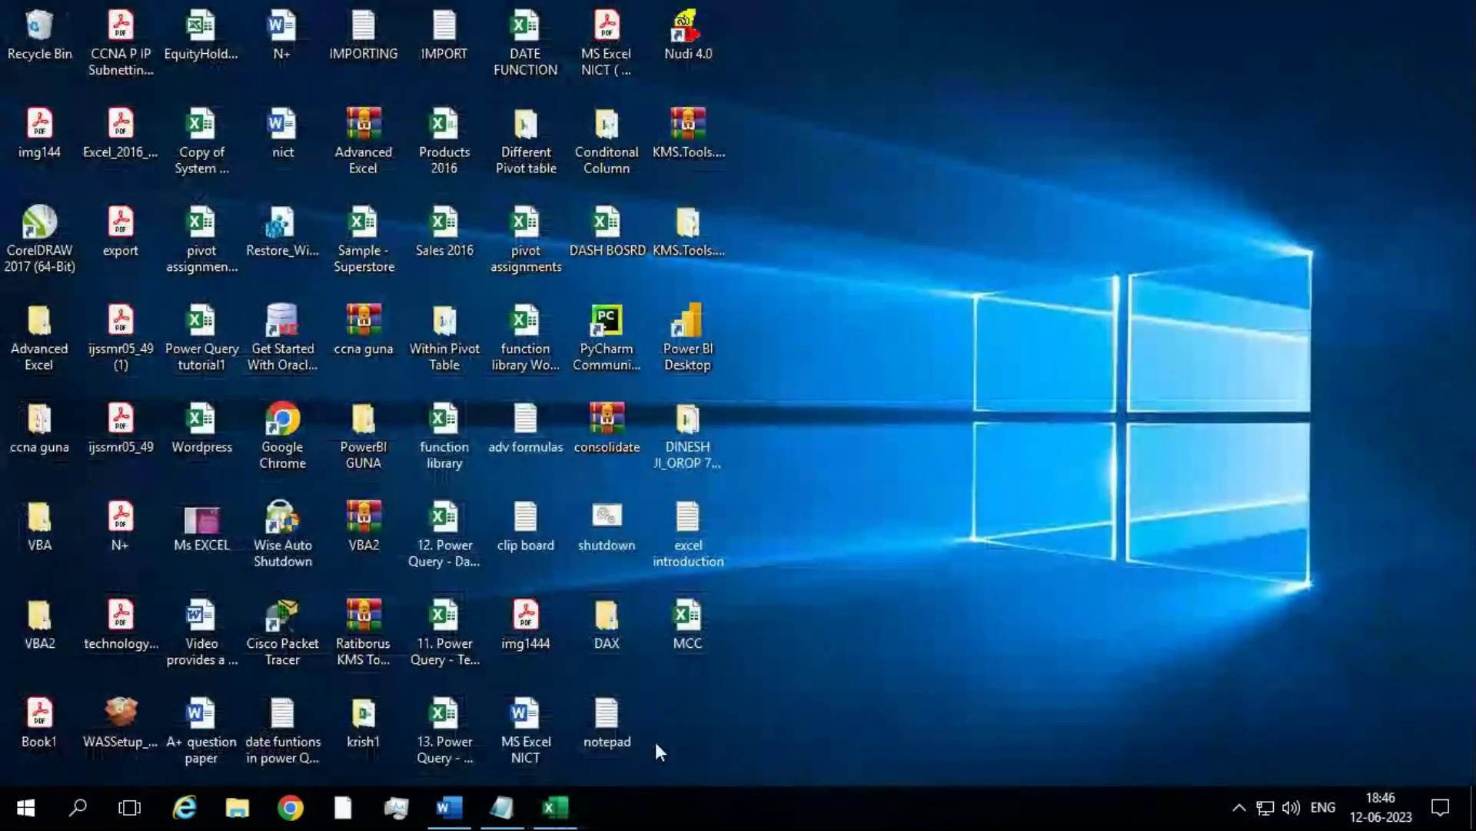
left_click(555, 807)
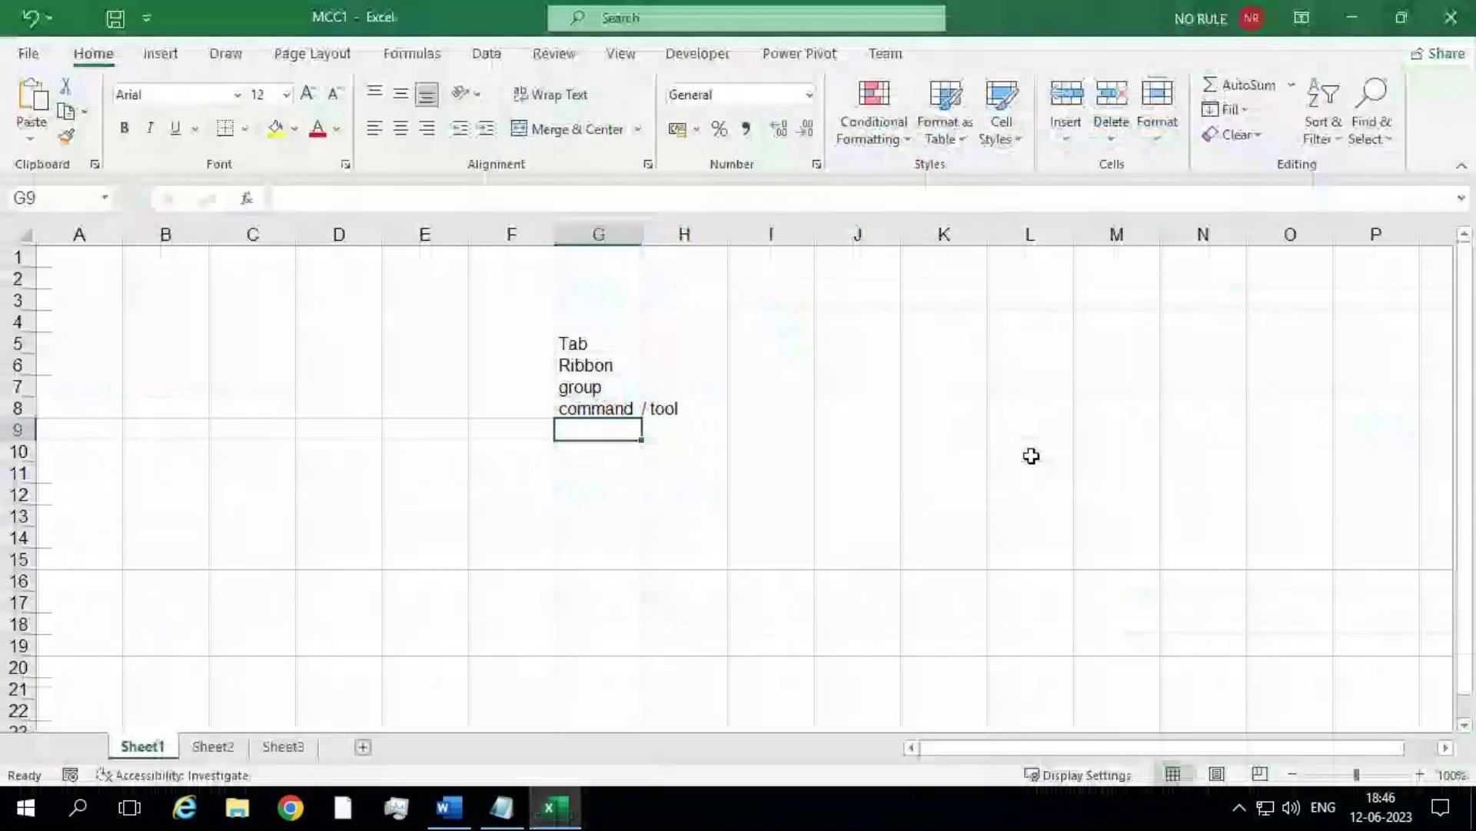
left_click(1401, 18)
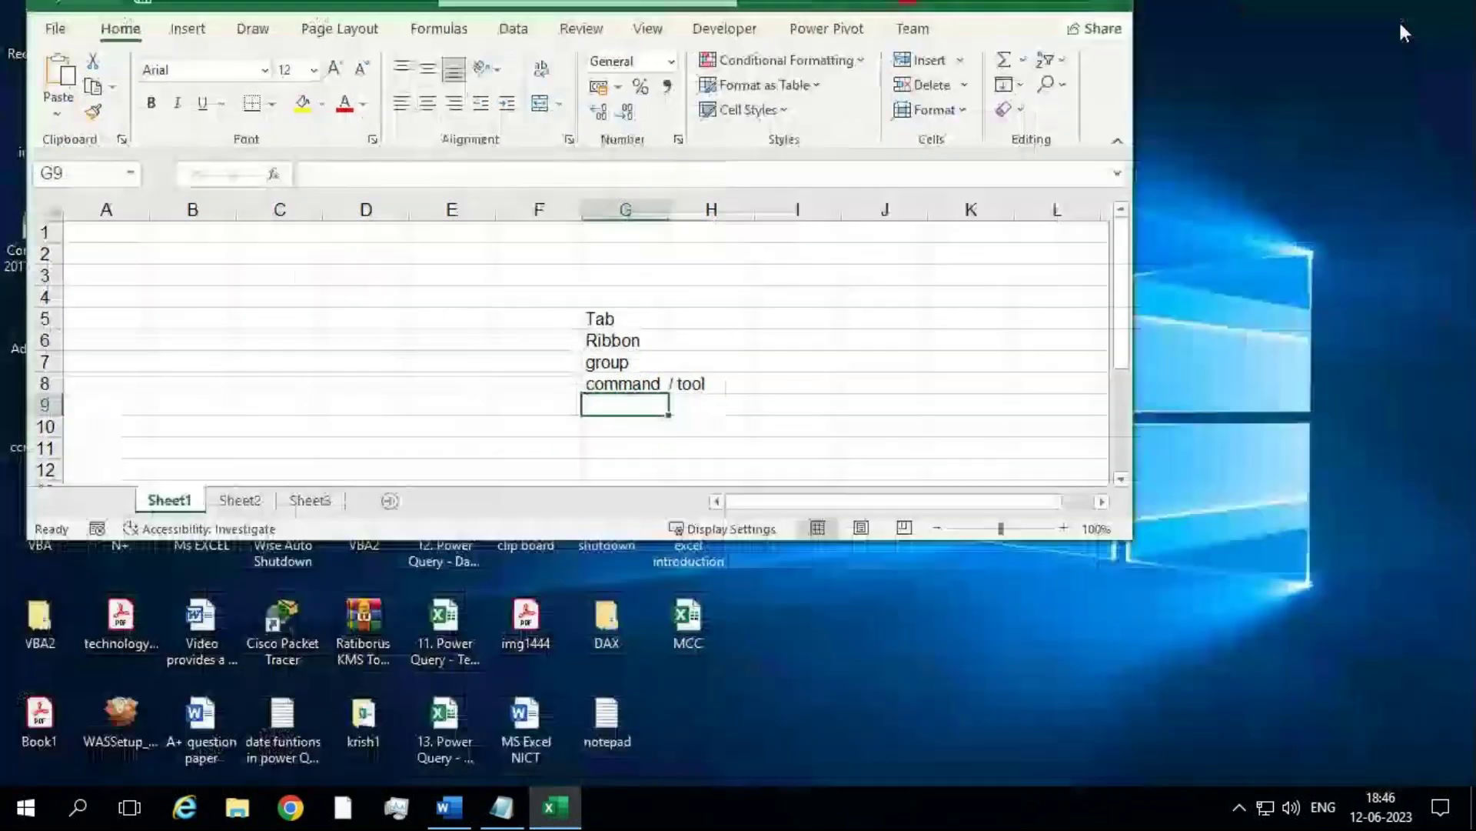
left_click_drag(970, 32, 963, 115)
left_click(1046, 66)
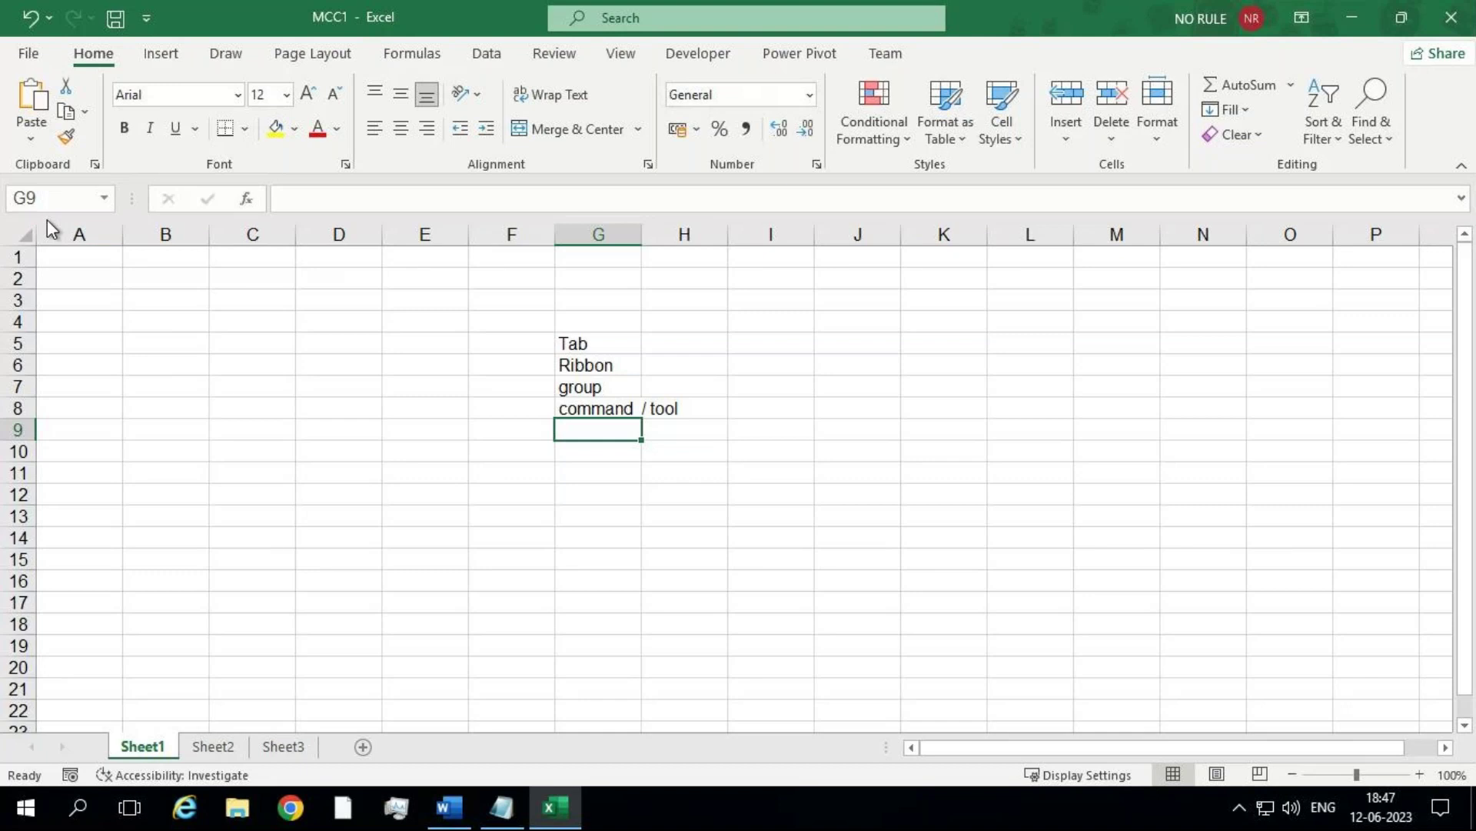
Step: Close the Excel introduction notes and launch a new Notepad window
left_click(508, 809)
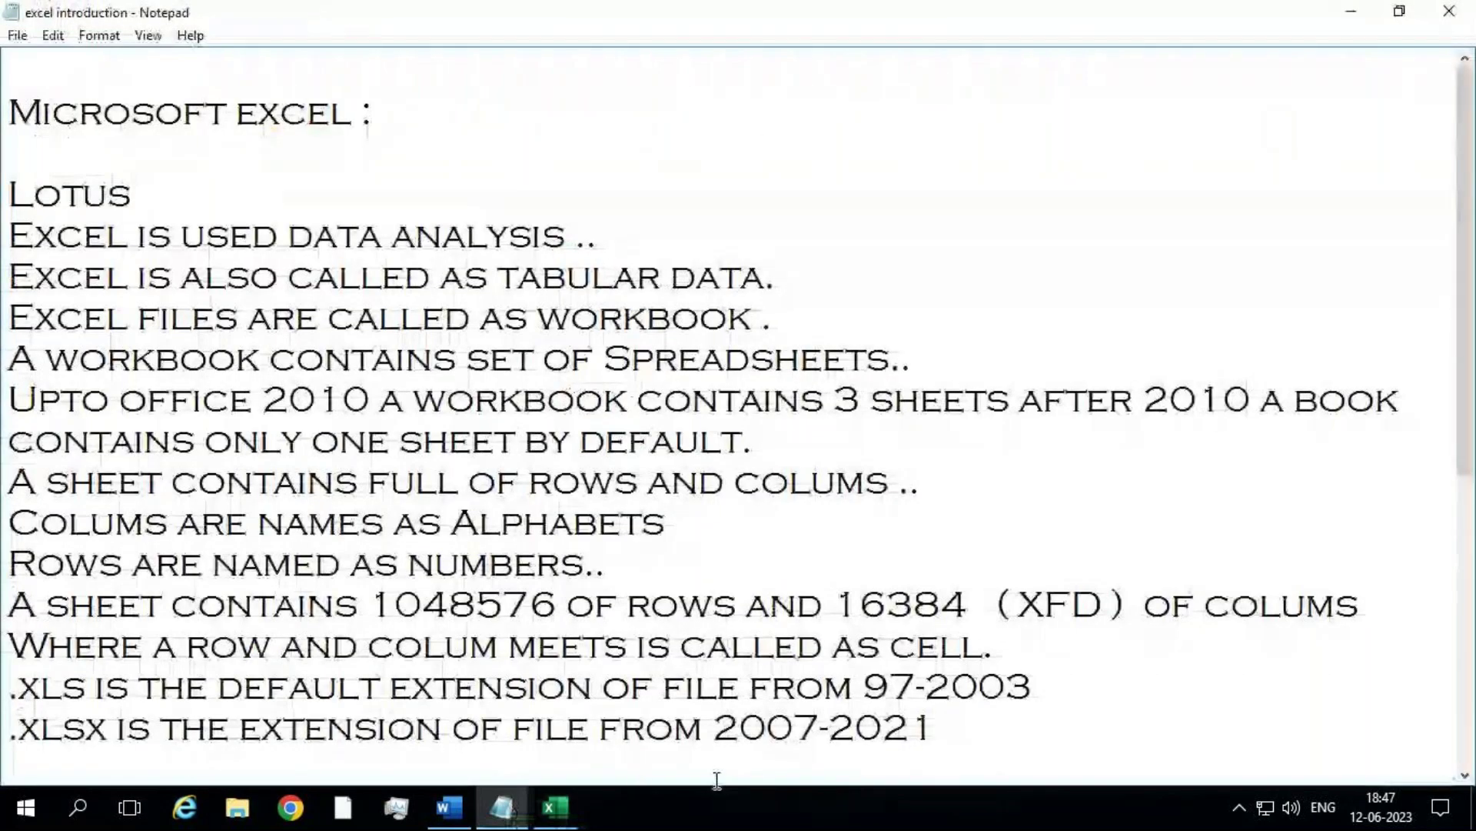
left_click(1435, 10)
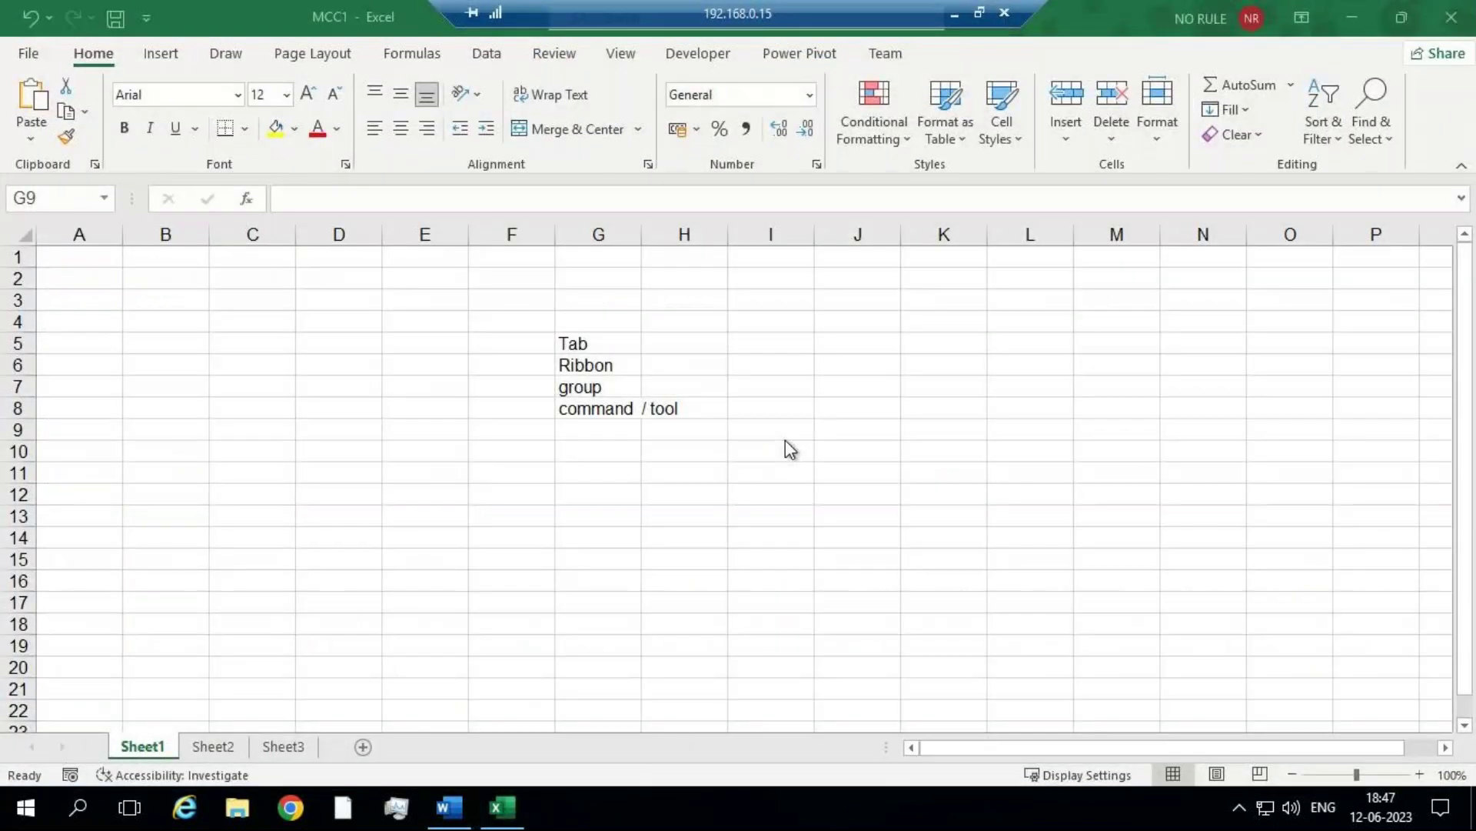
key("super+r")
type("notepad")
key("Return")
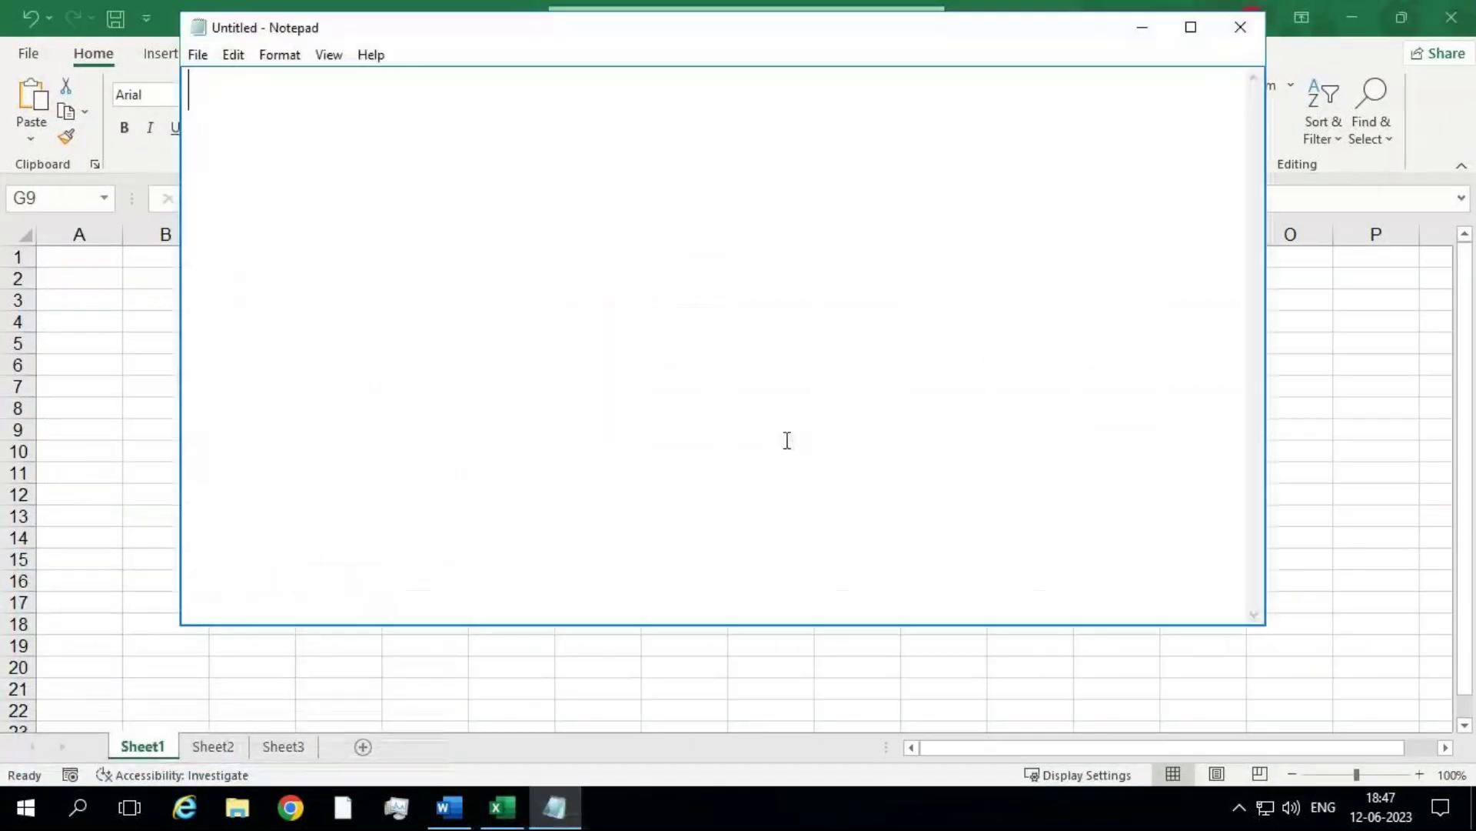
Step: Type 'Namebox is used to identify the cell address.' in Notepad, then minimize and restore it
type("Name")
key("BackSpace")
type("box is ")
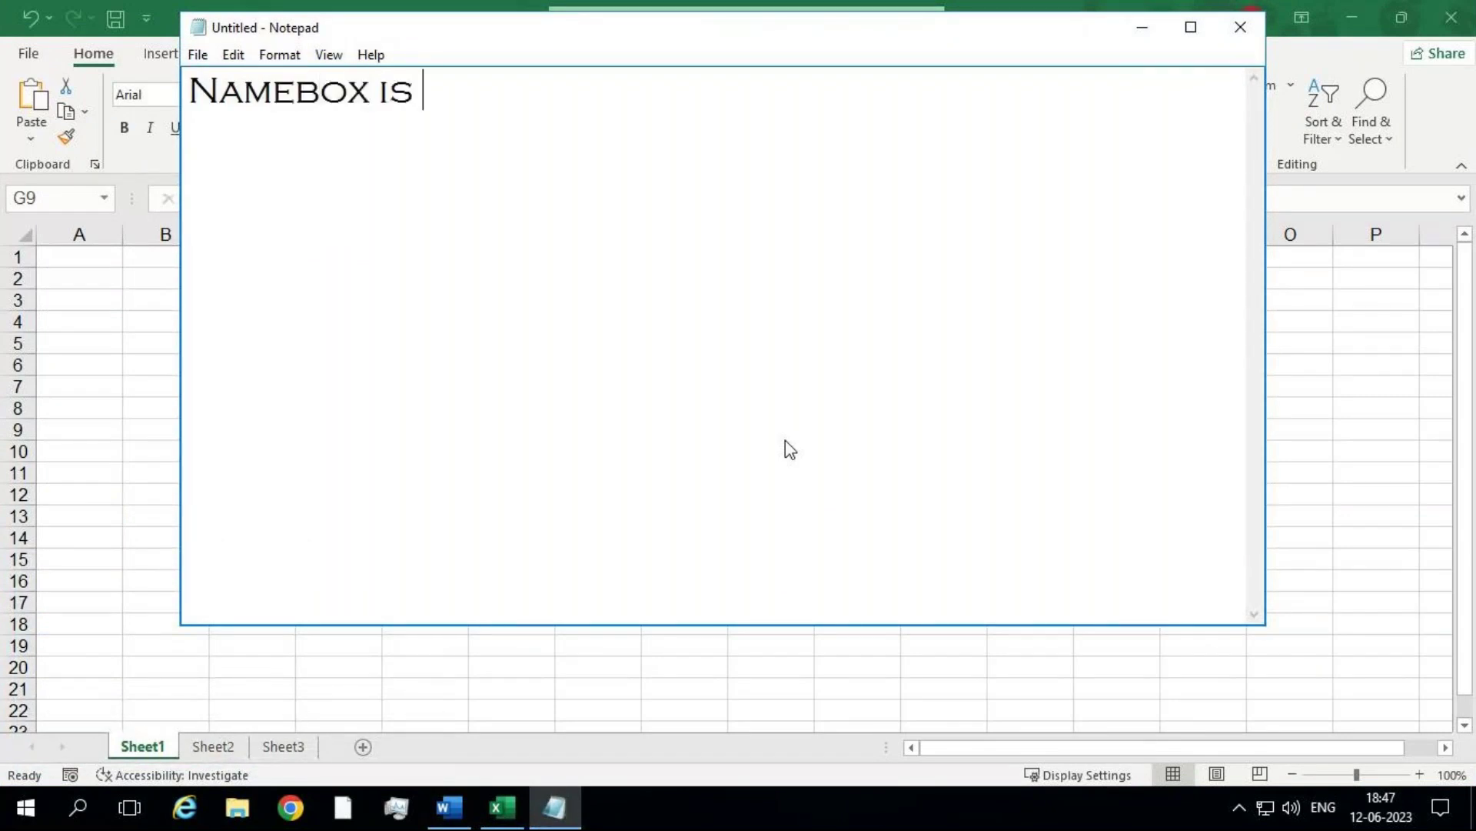
type("used to isd")
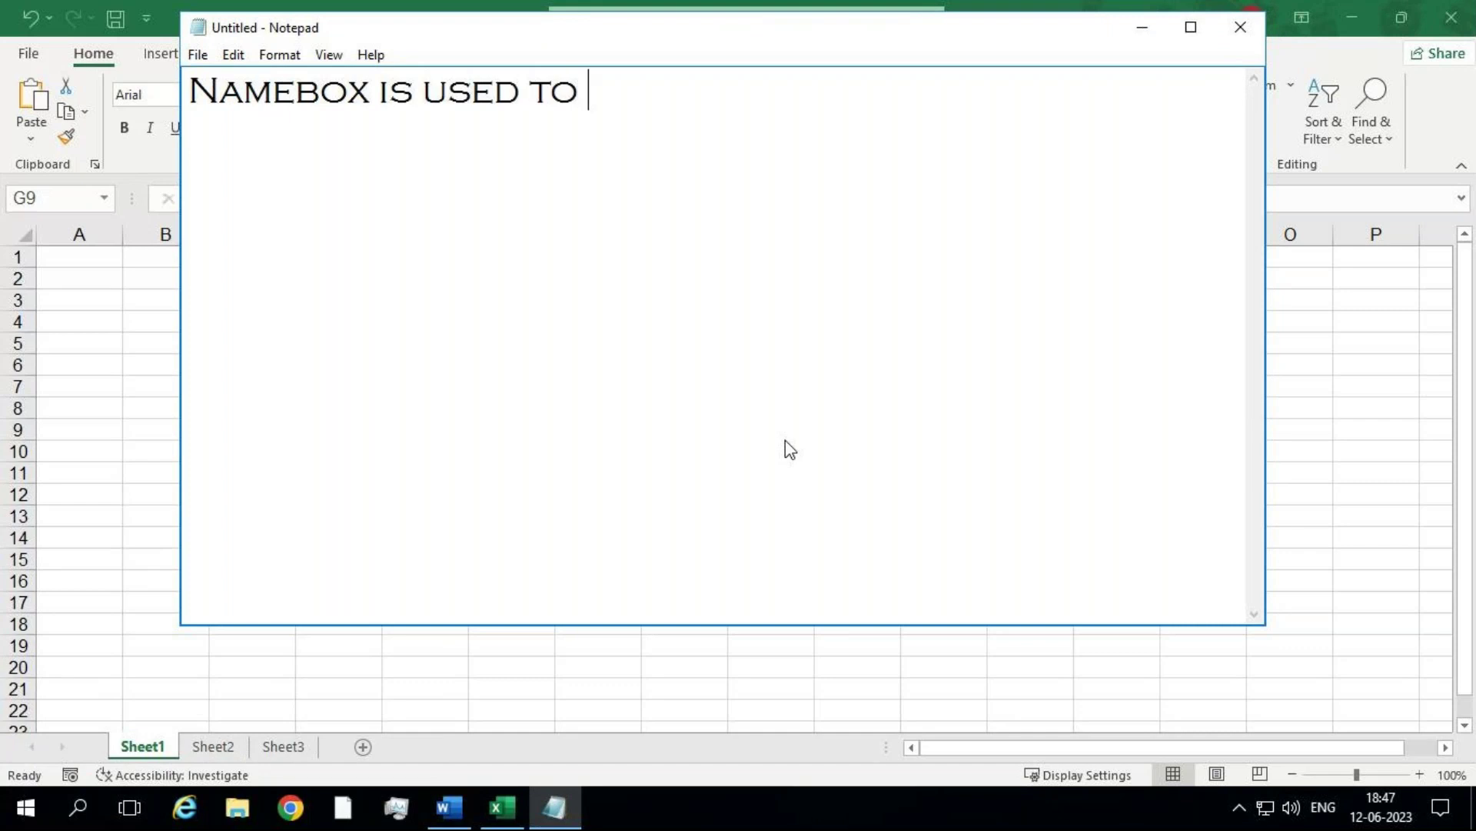
key("BackSpace")
type("d")
key("BackSpace")
key("BackSpace")
type("dentify the cell ")
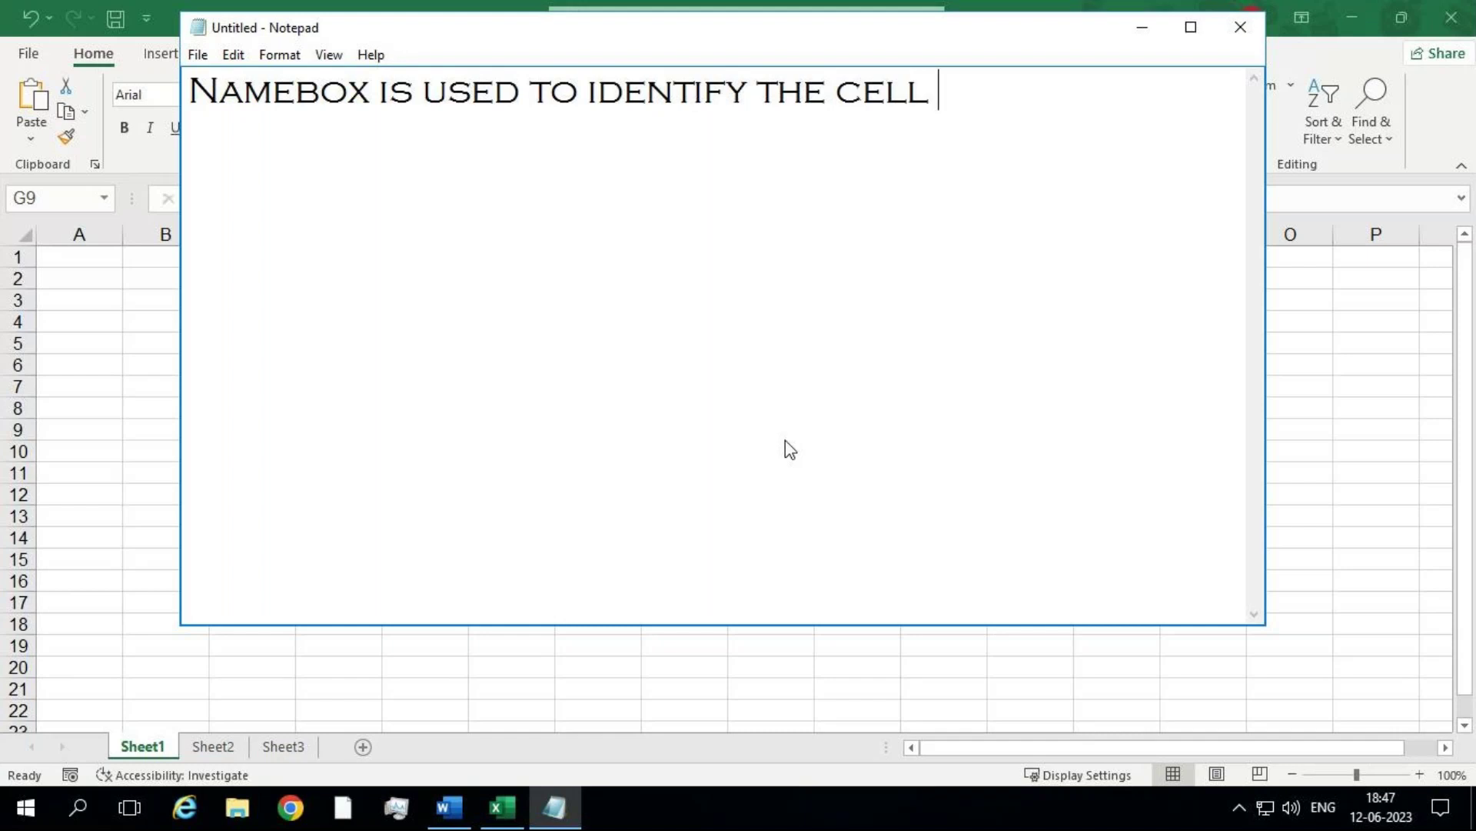
type("address")
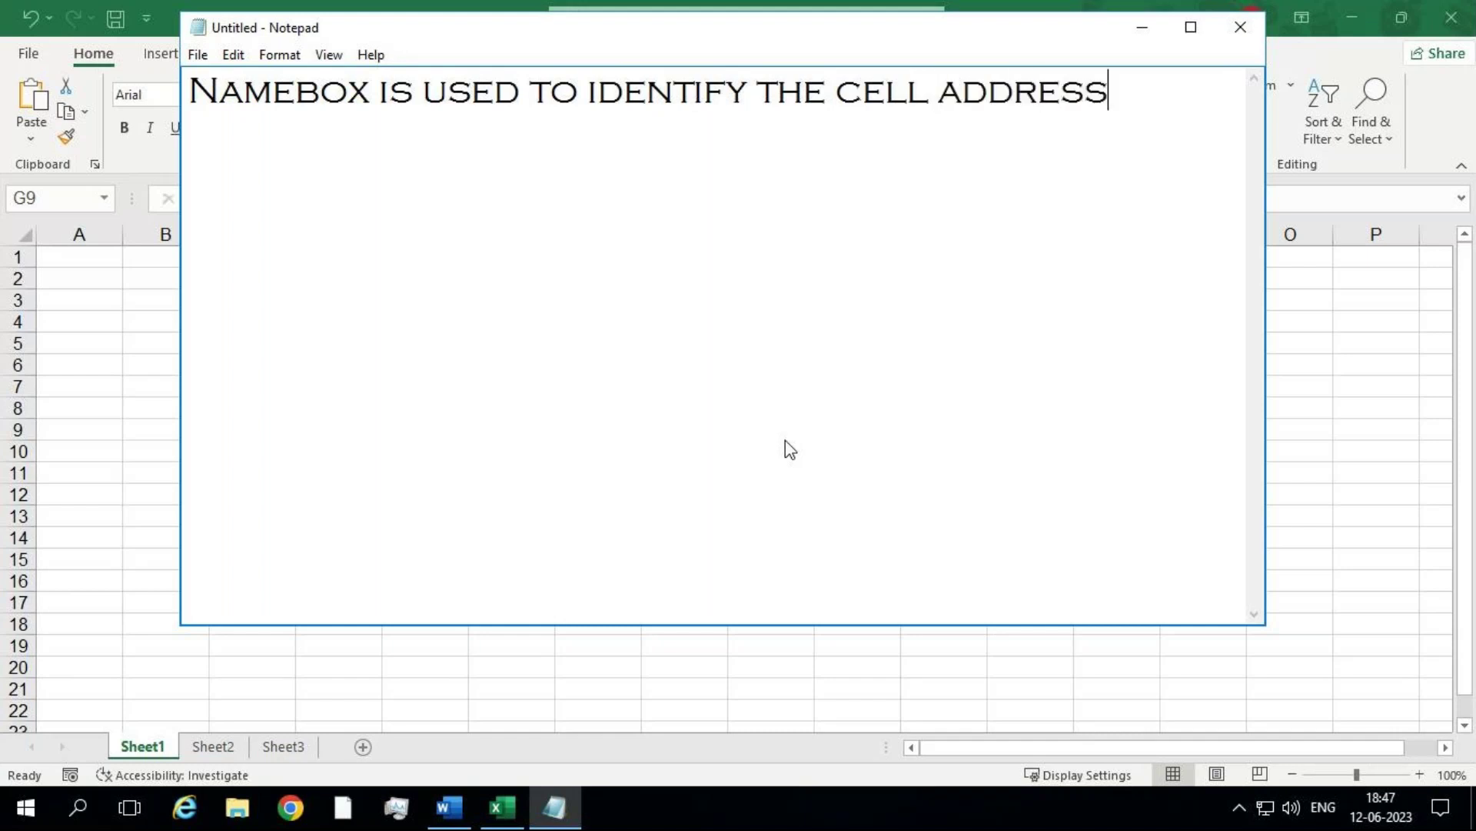
type(".")
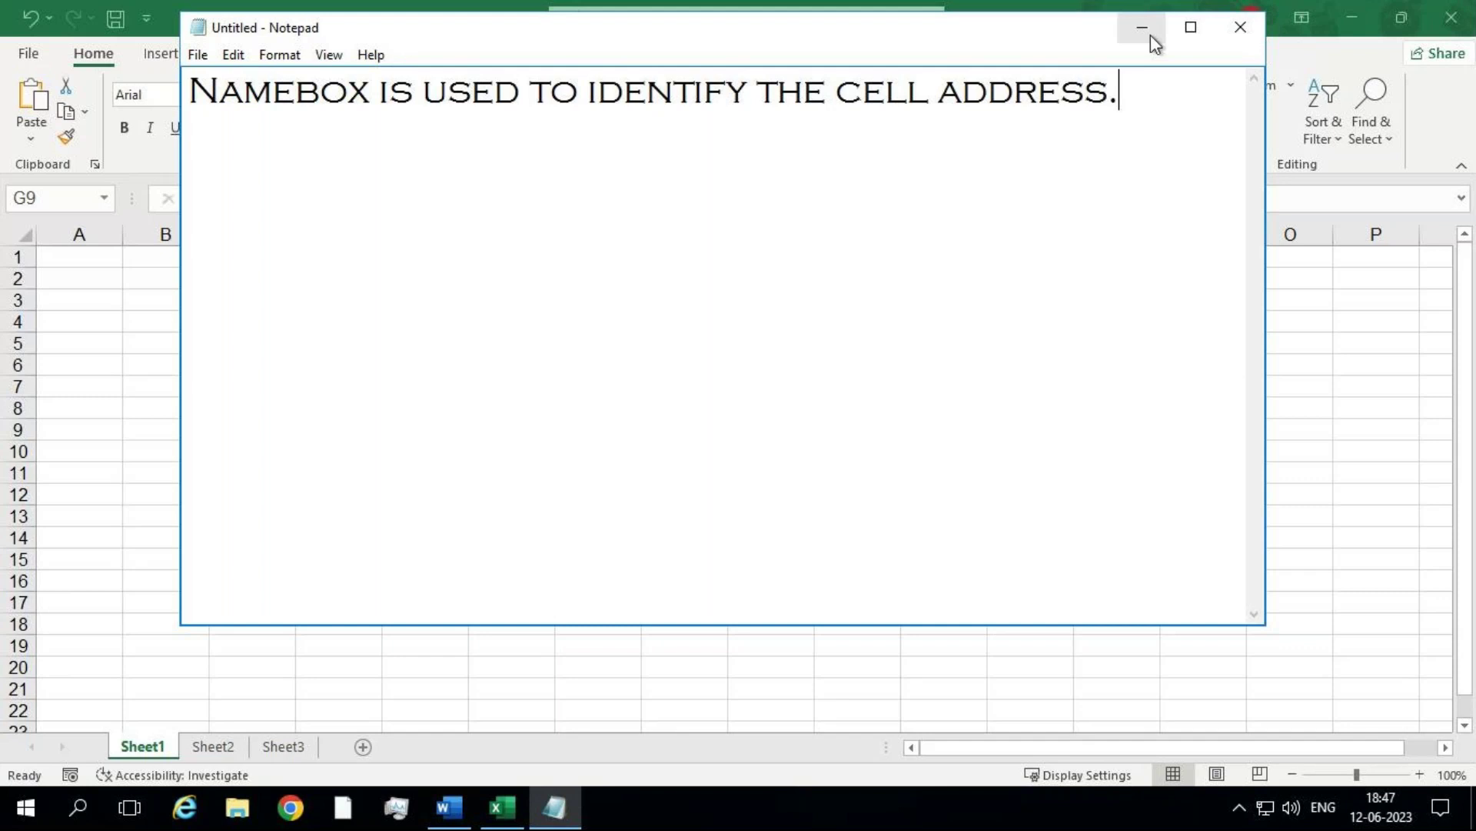
left_click(1147, 34)
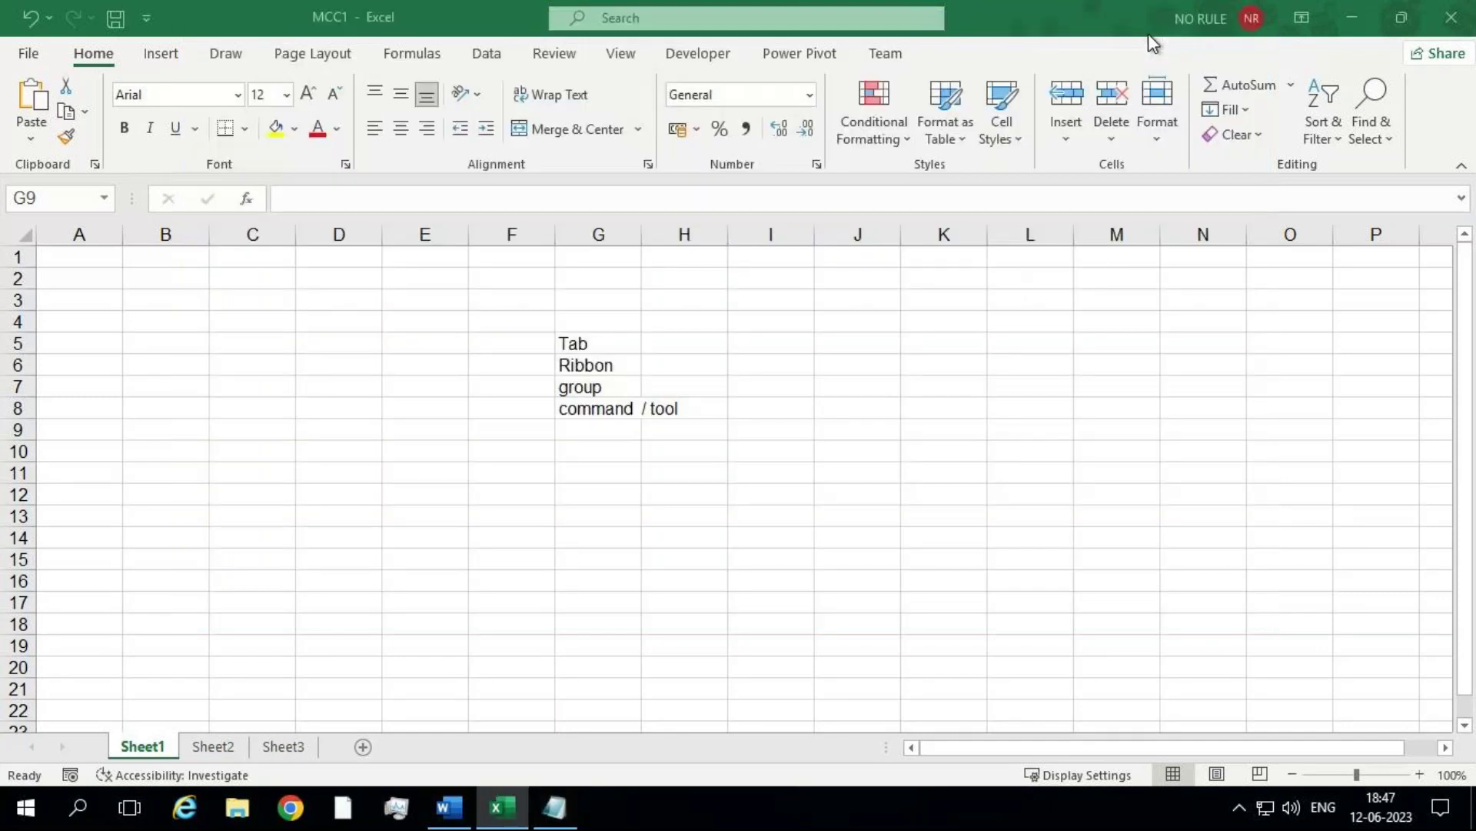
left_click(554, 808)
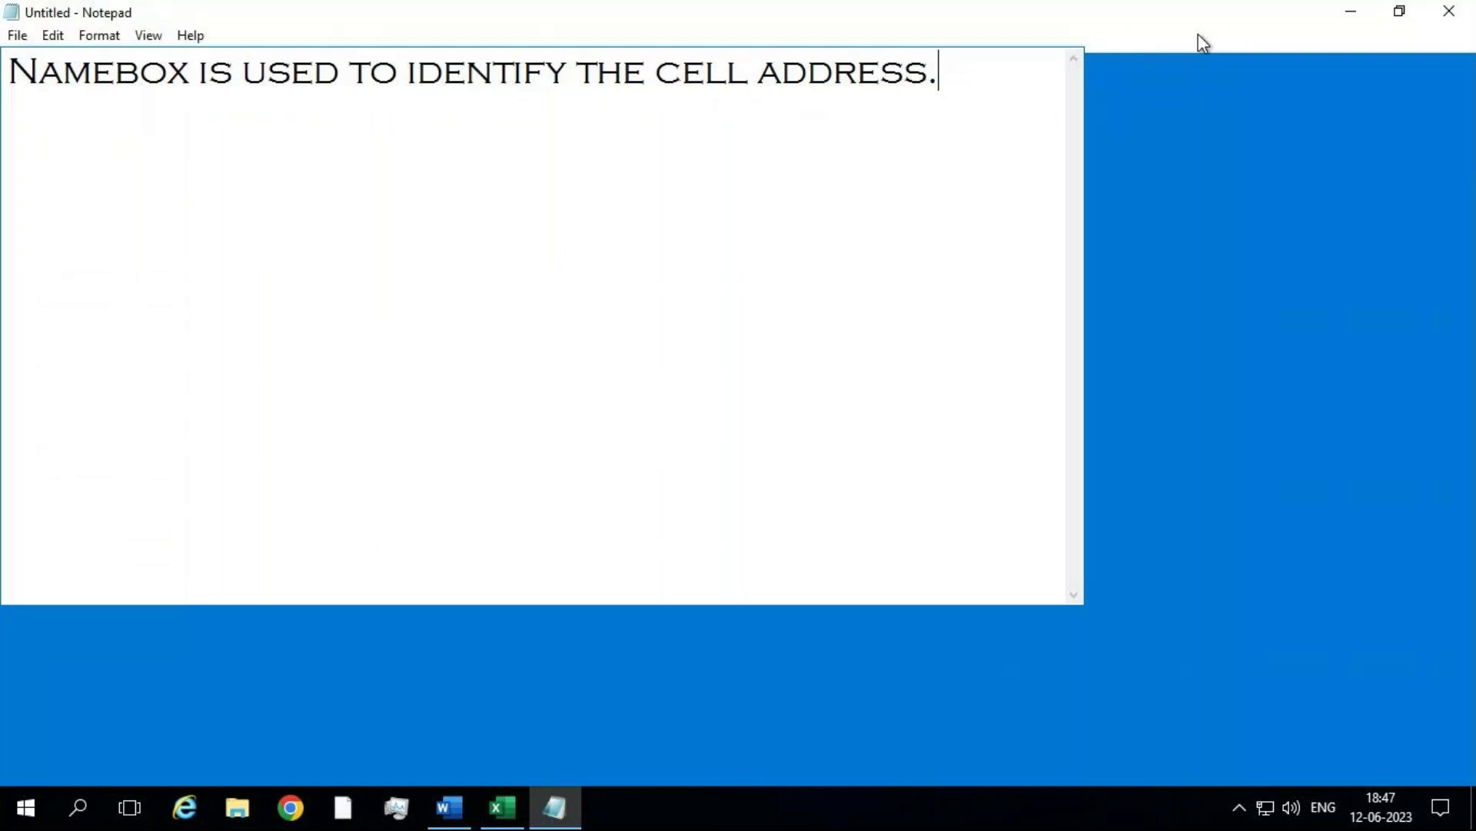
Step: Maximize then minimize the Notepad note, and collapse Excel's ribbon to tab names only
left_click(1199, 34)
left_click(1358, 15)
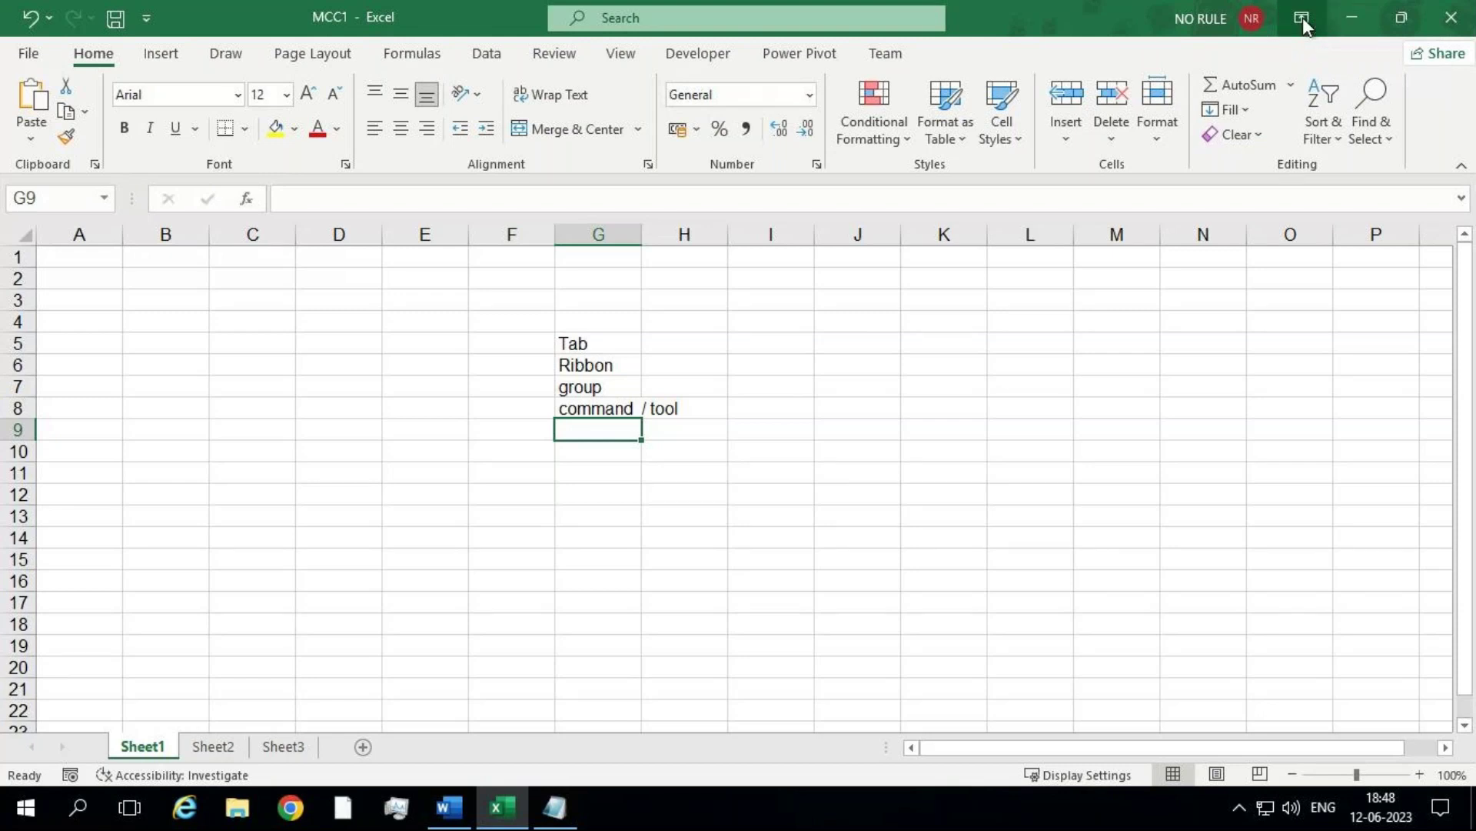
right_click(1041, 20)
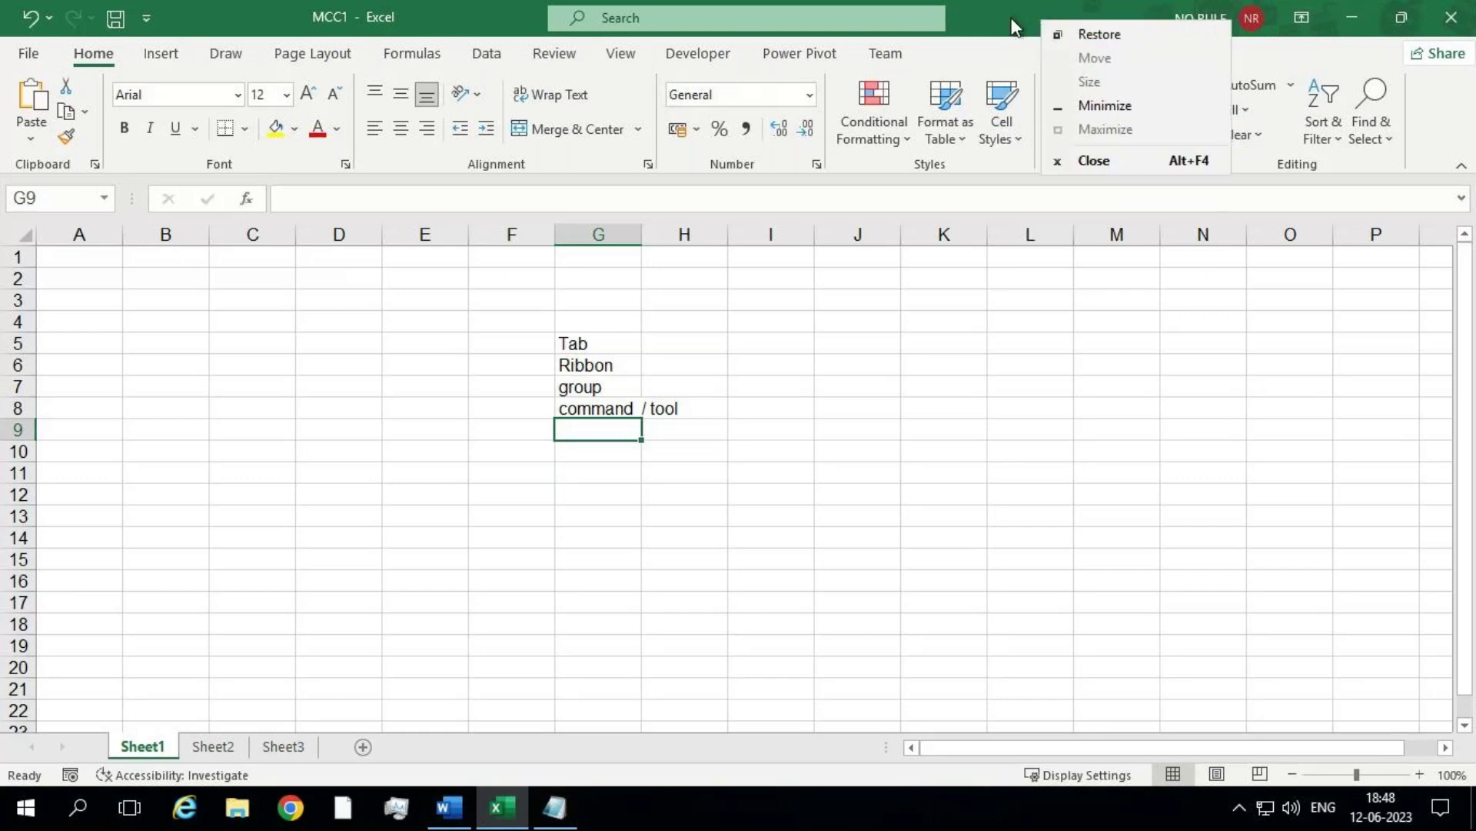
right_click(704, 54)
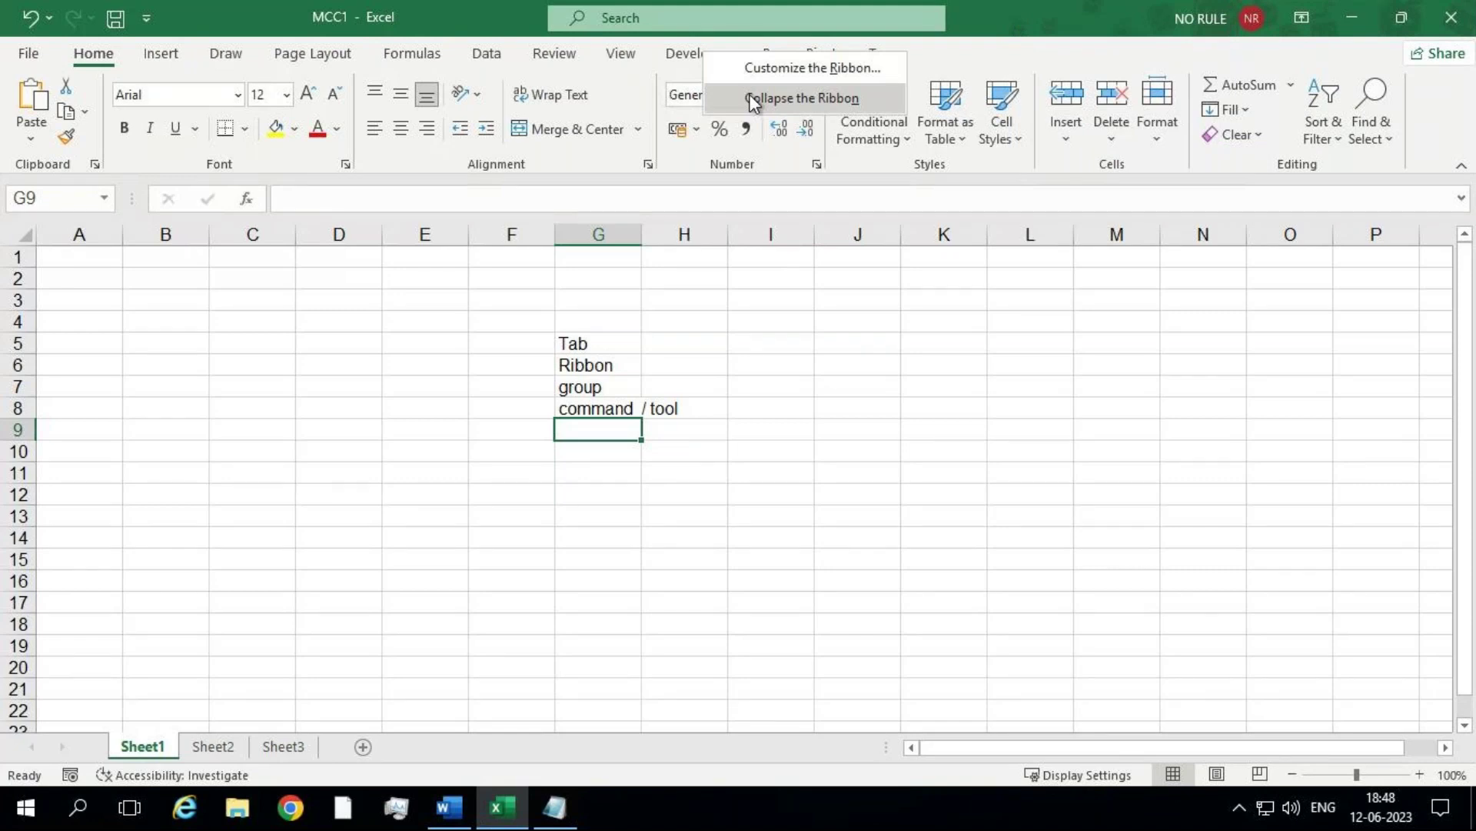
left_click(749, 98)
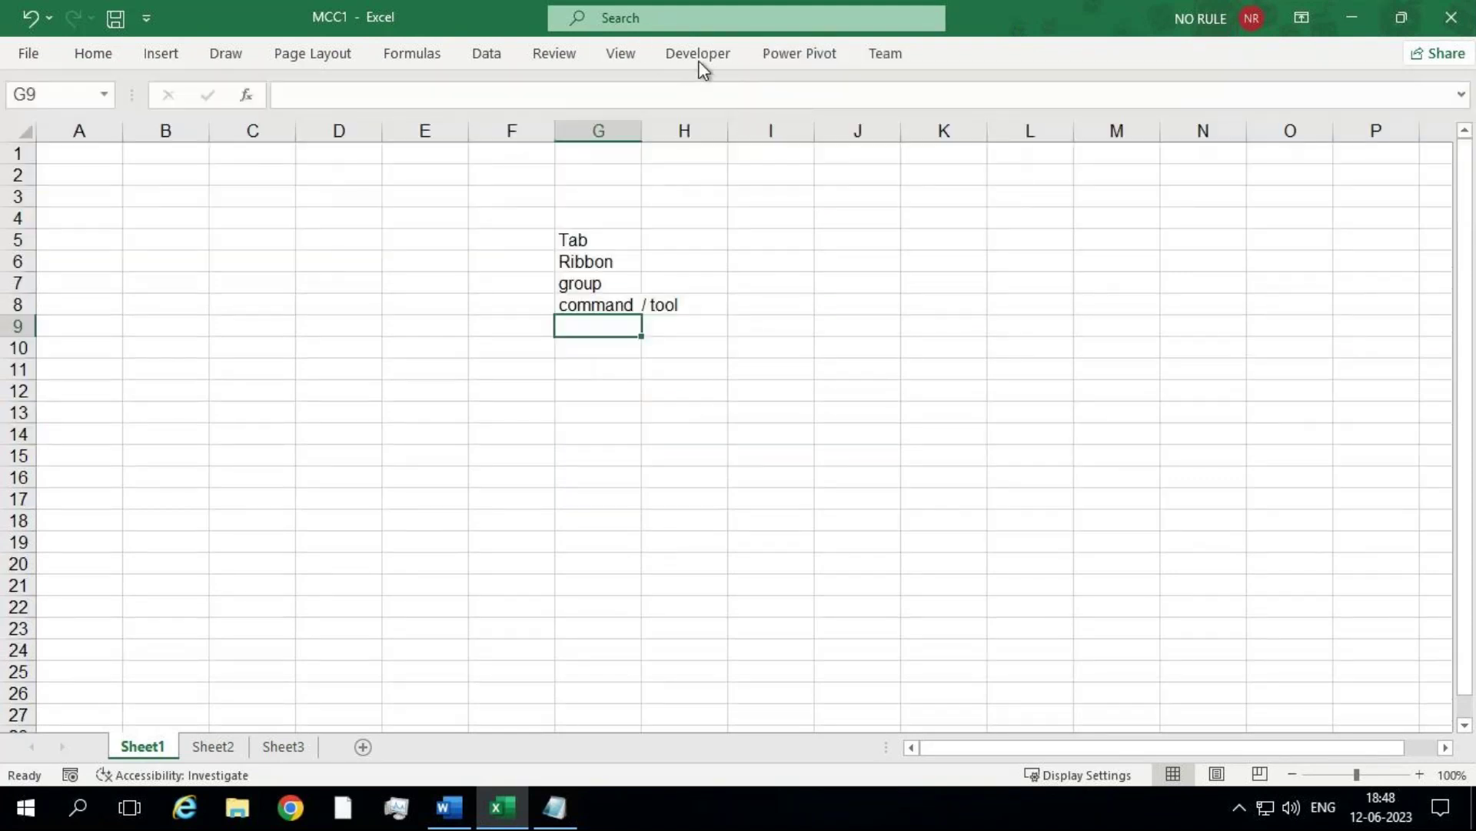
right_click(706, 53)
Step: Expand the ribbon again, open Customize the Ribbon, then close Options without changes
left_click(740, 98)
key("ctrl+F1")
right_click(714, 65)
left_click(742, 83)
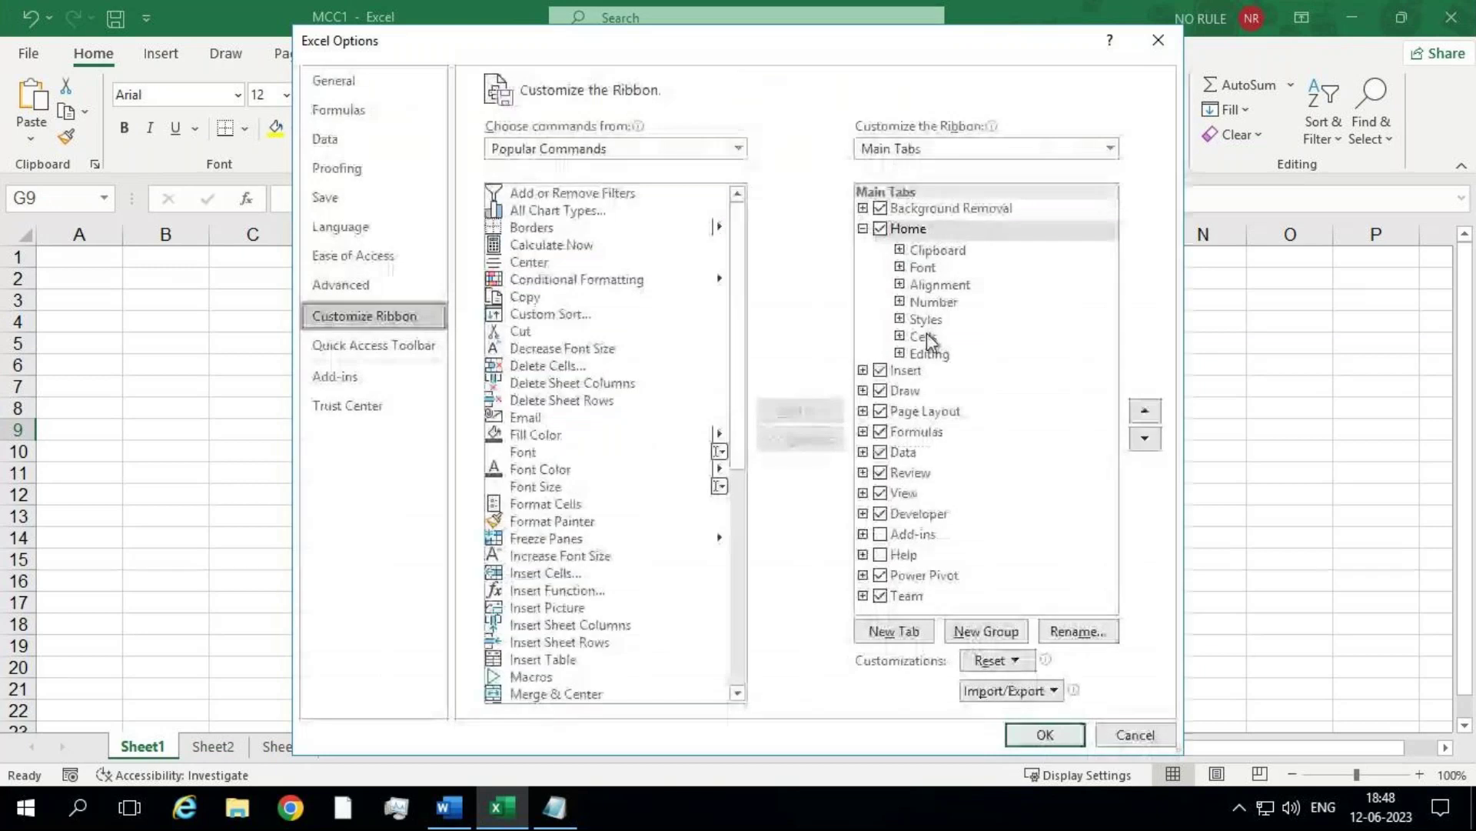
left_click(1008, 663)
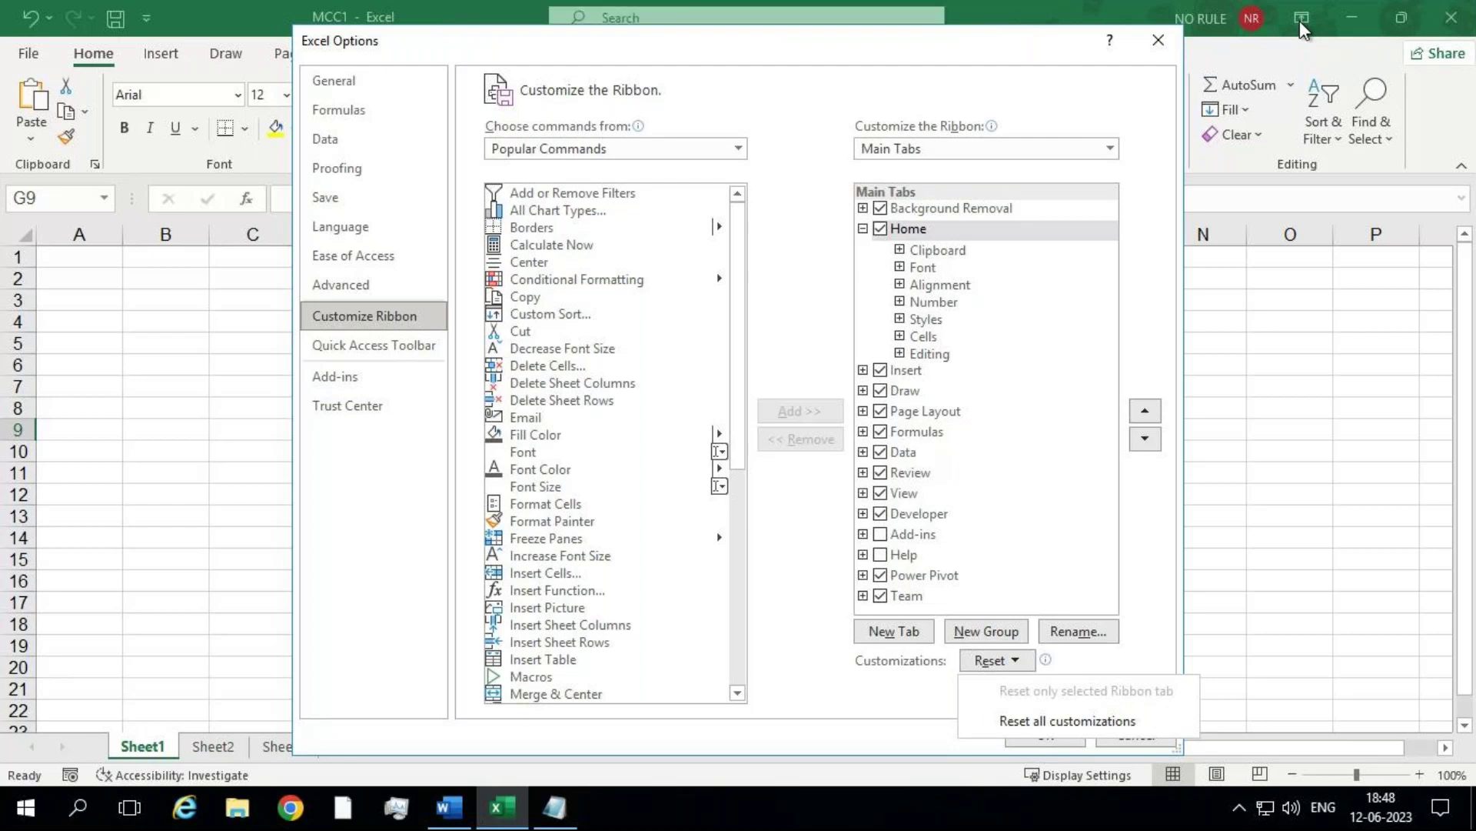
left_click(1159, 46)
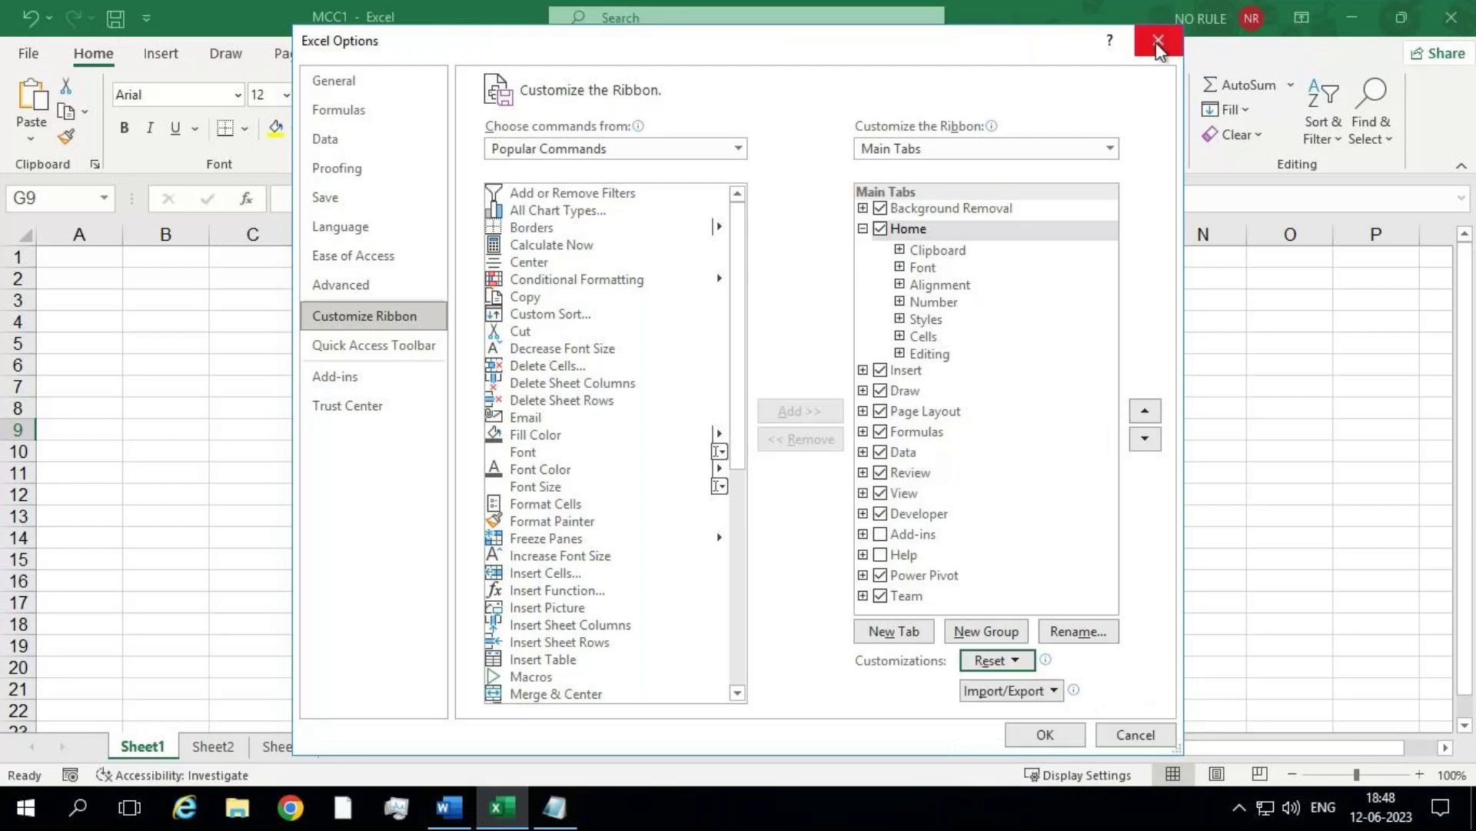
left_click(1159, 46)
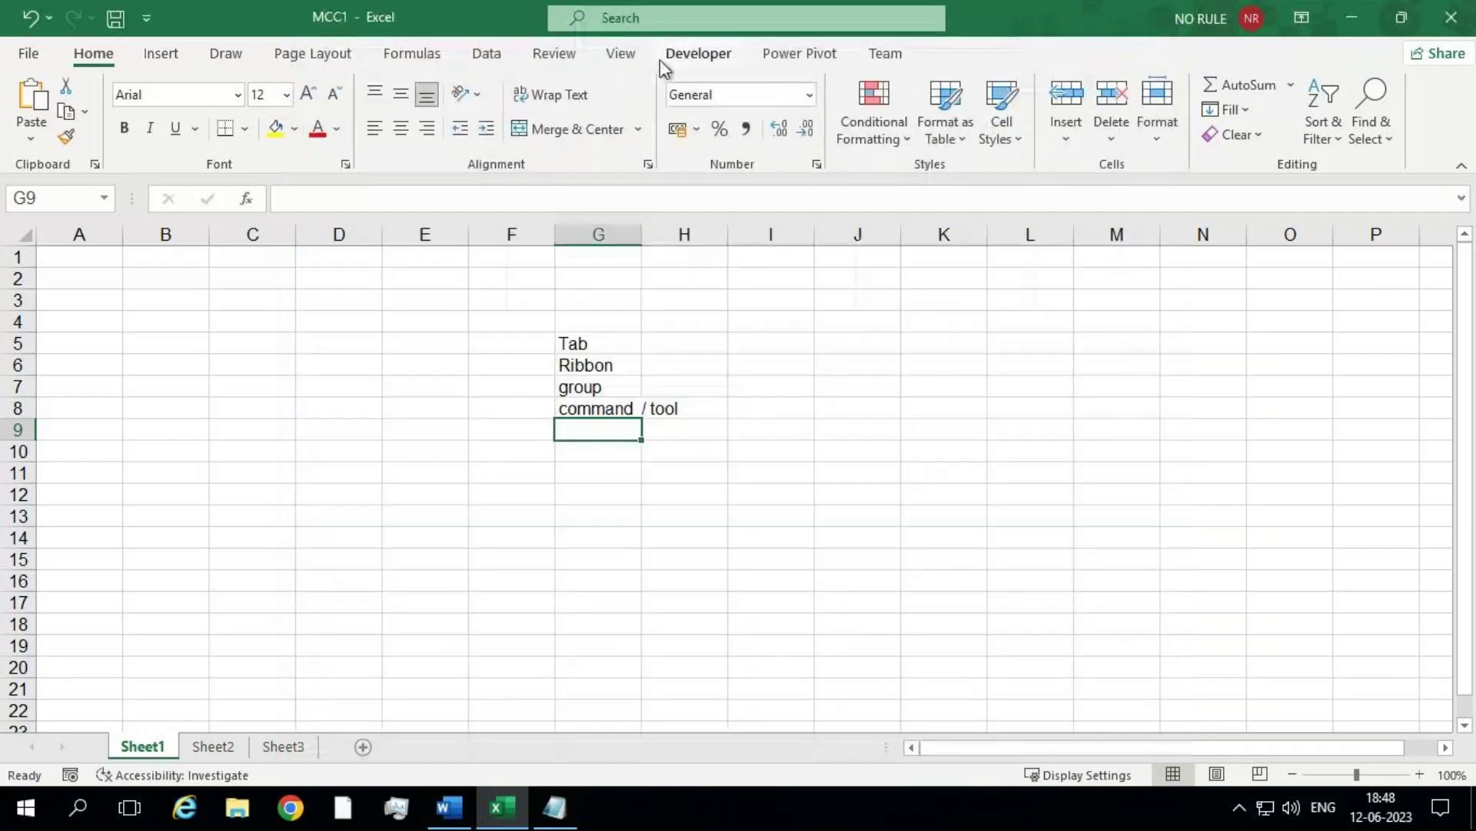
Step: Reset all ribbon and toolbar customizations in Customize the Ribbon, confirming with Yes and OK
right_click(620, 57)
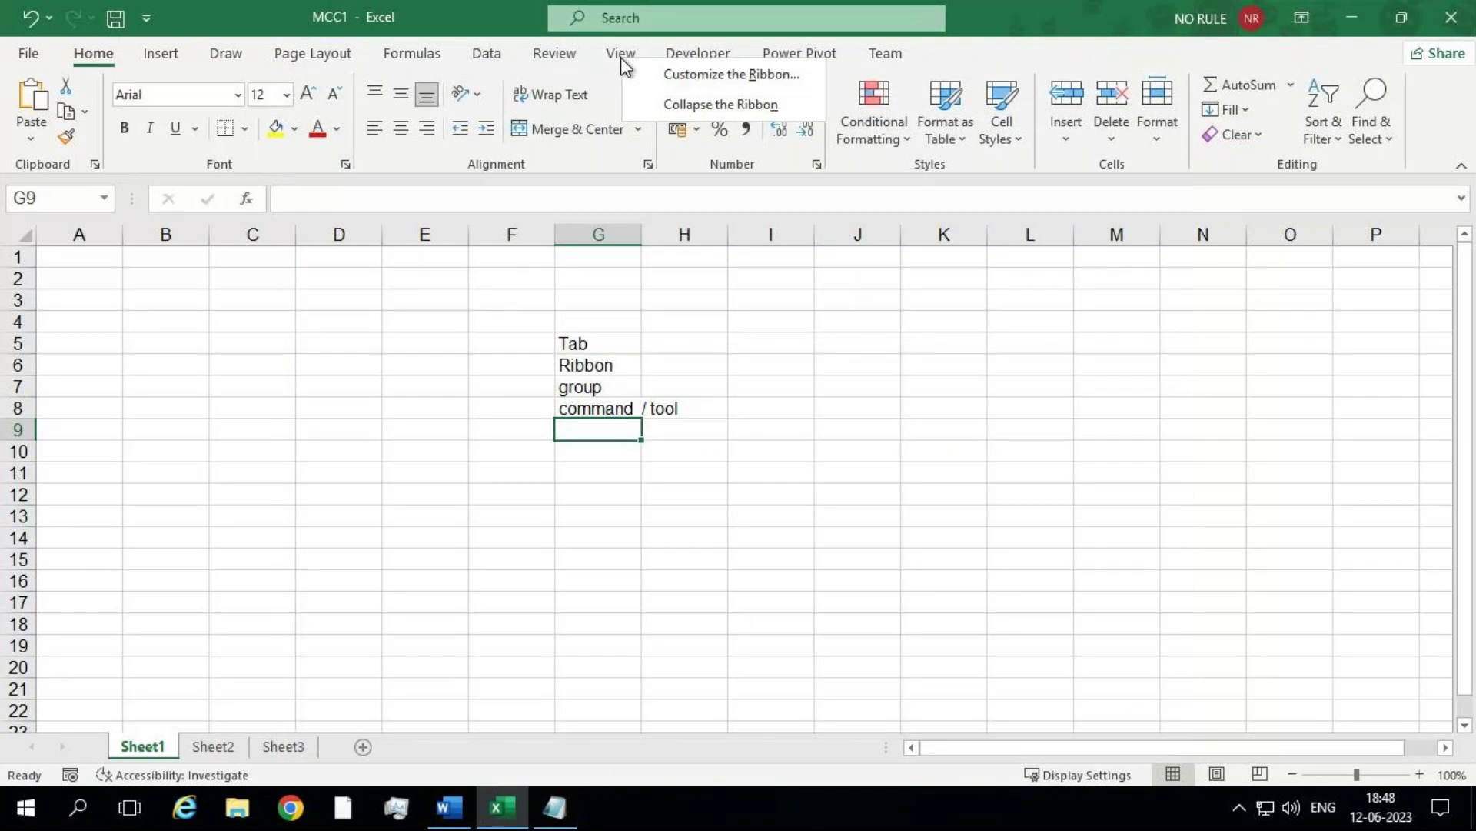
left_click(662, 80)
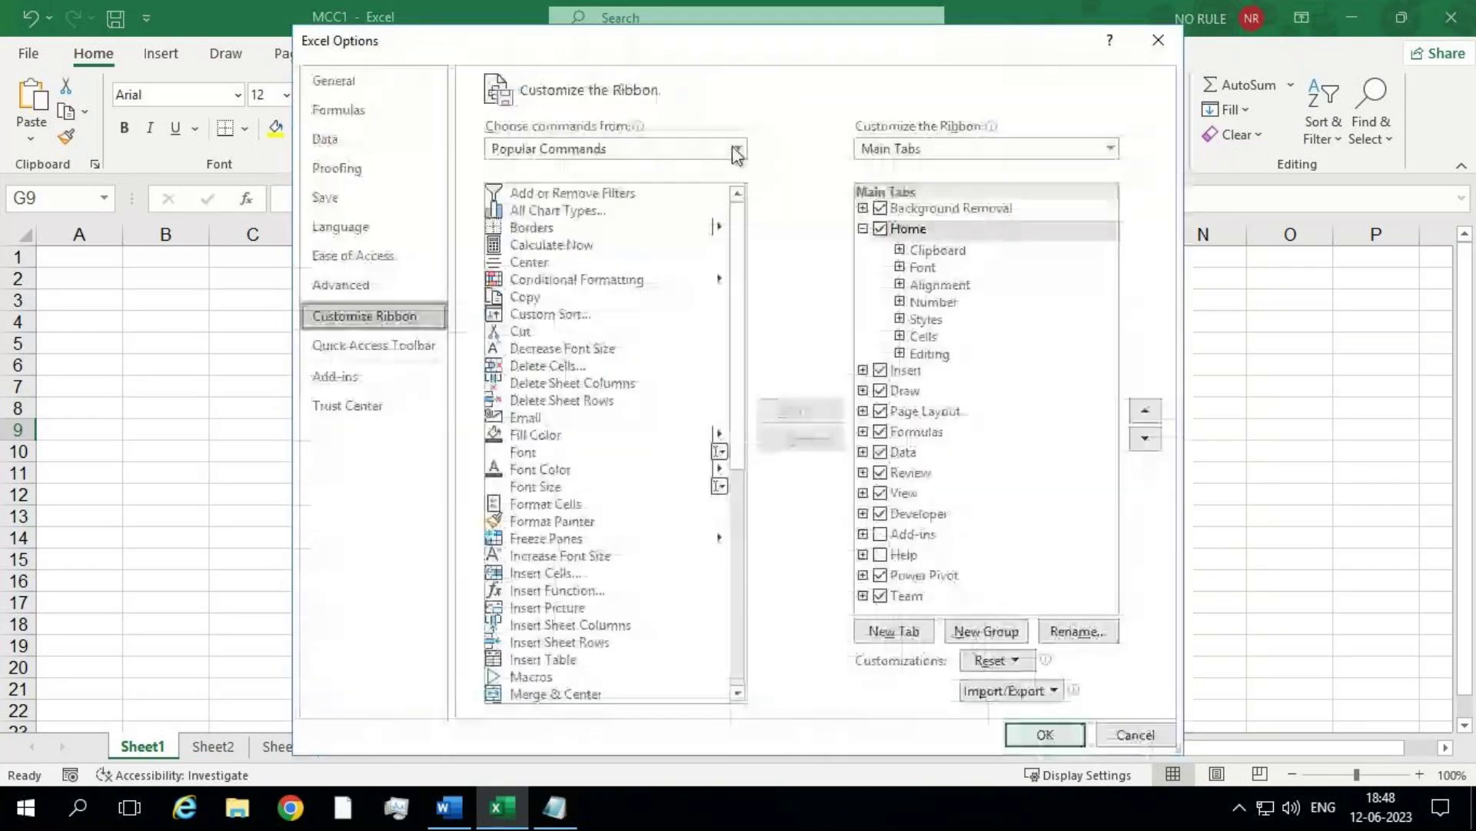
left_click(999, 661)
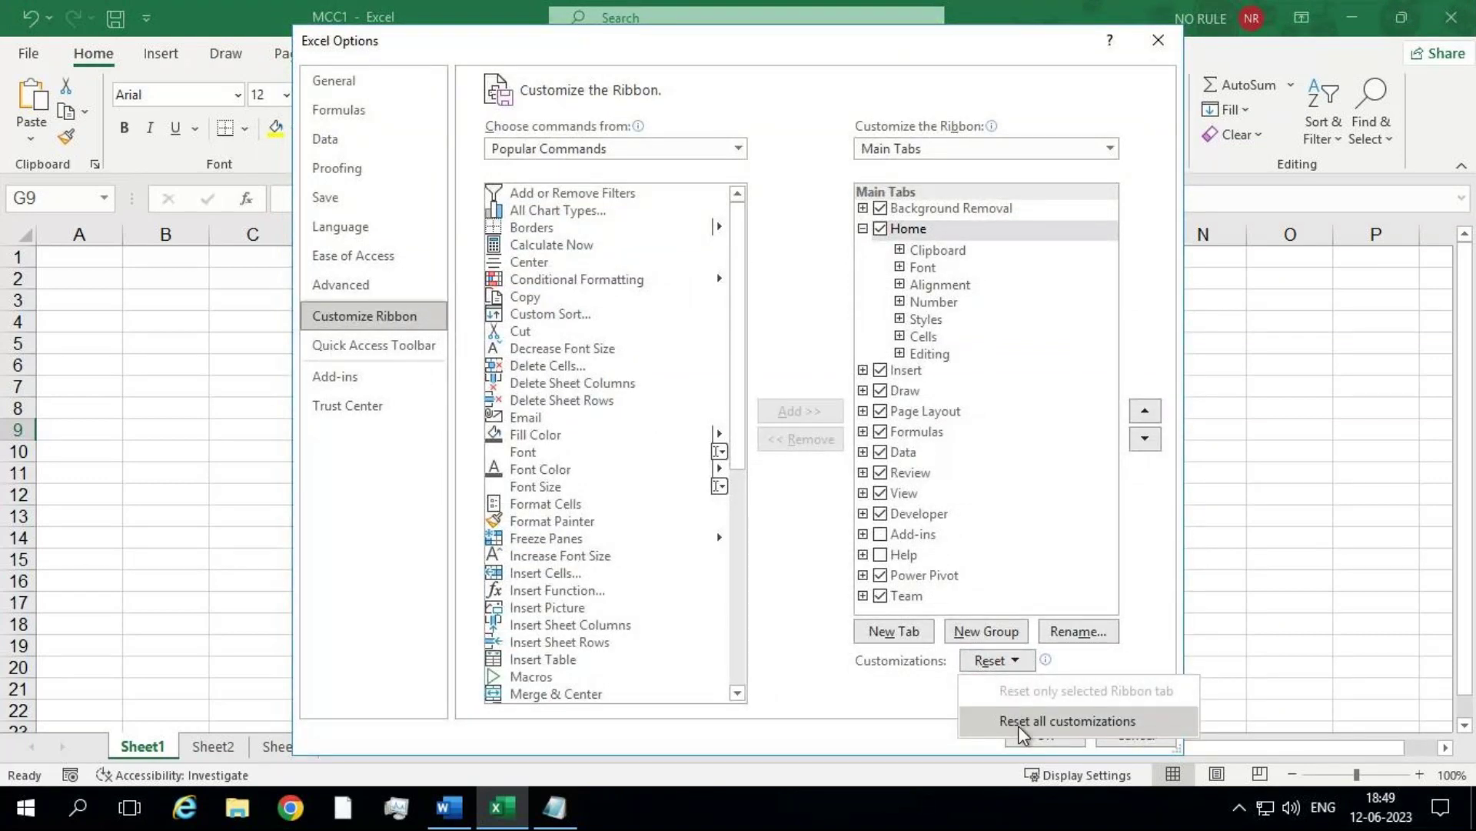
left_click(1022, 722)
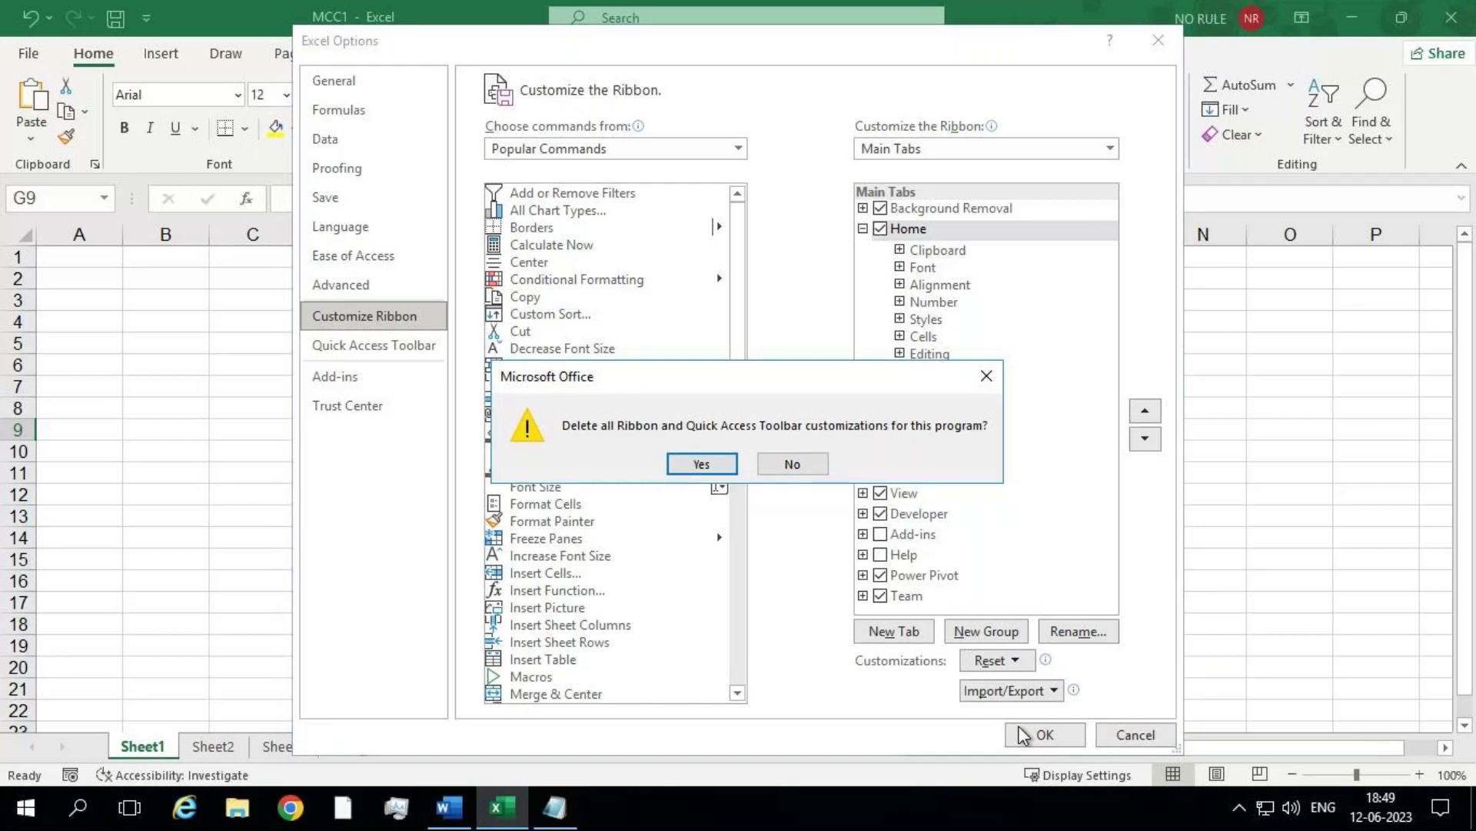
left_click(686, 466)
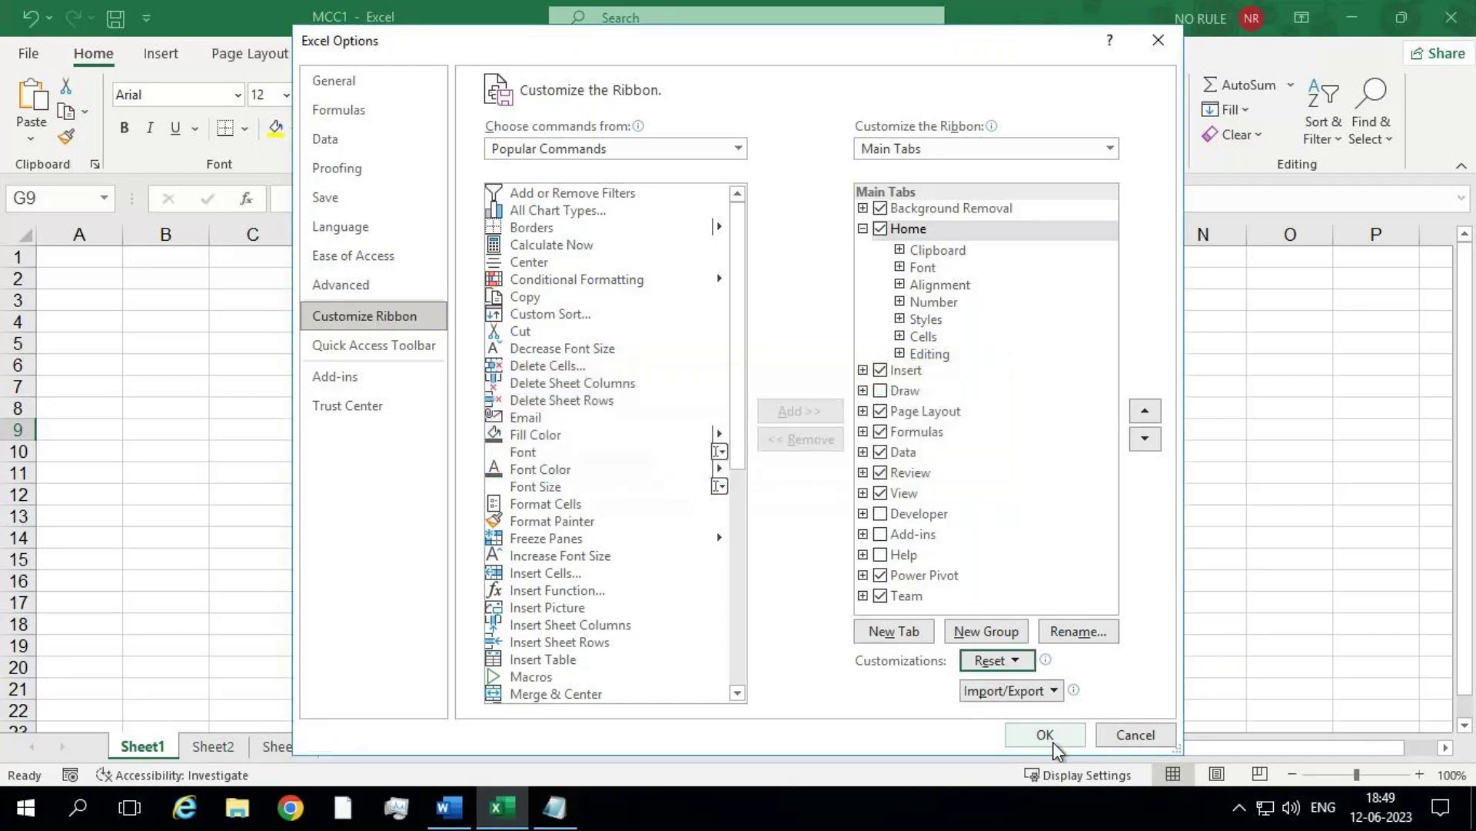
left_click(1045, 735)
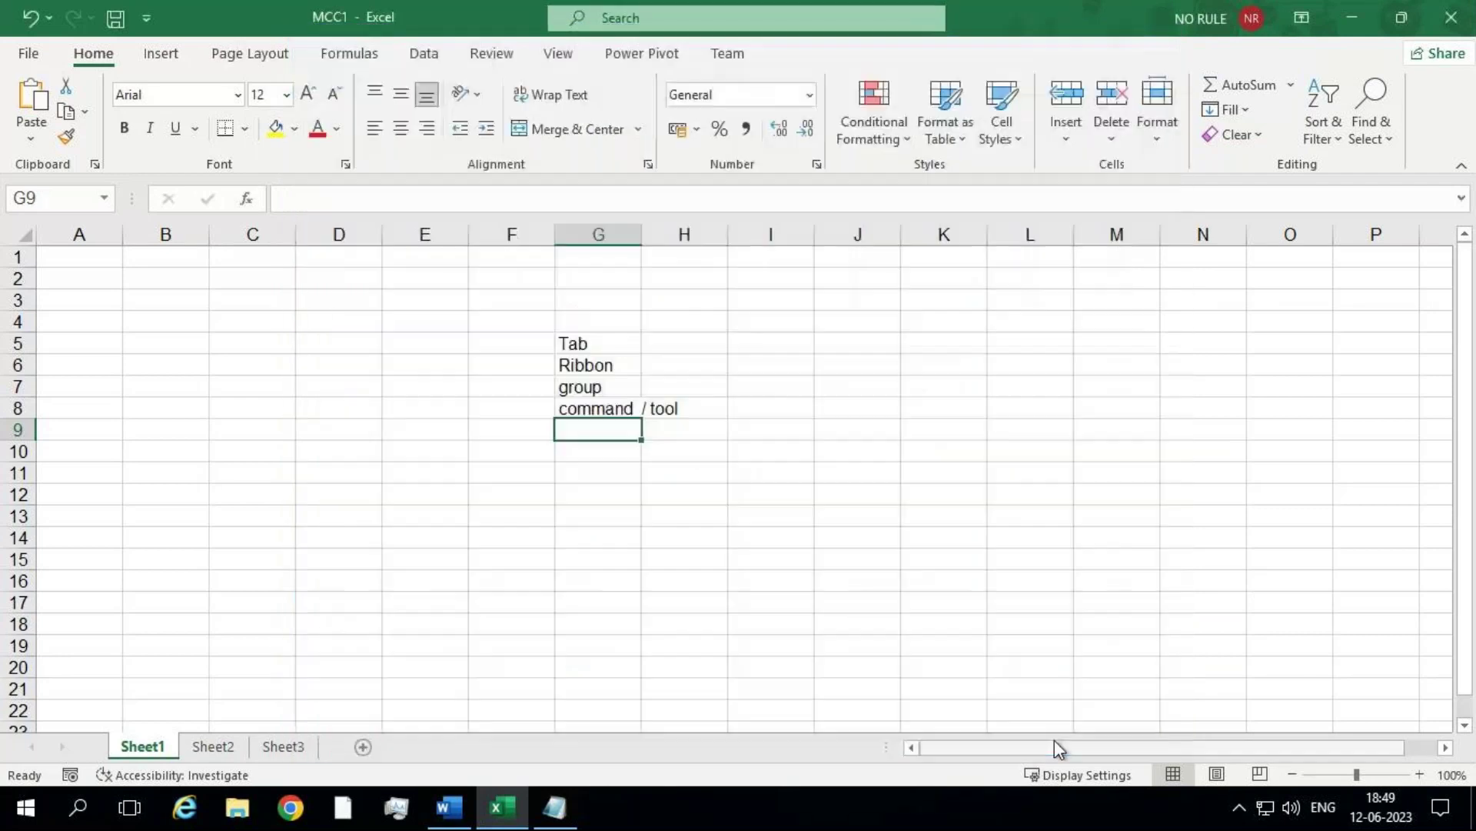
left_click(1302, 19)
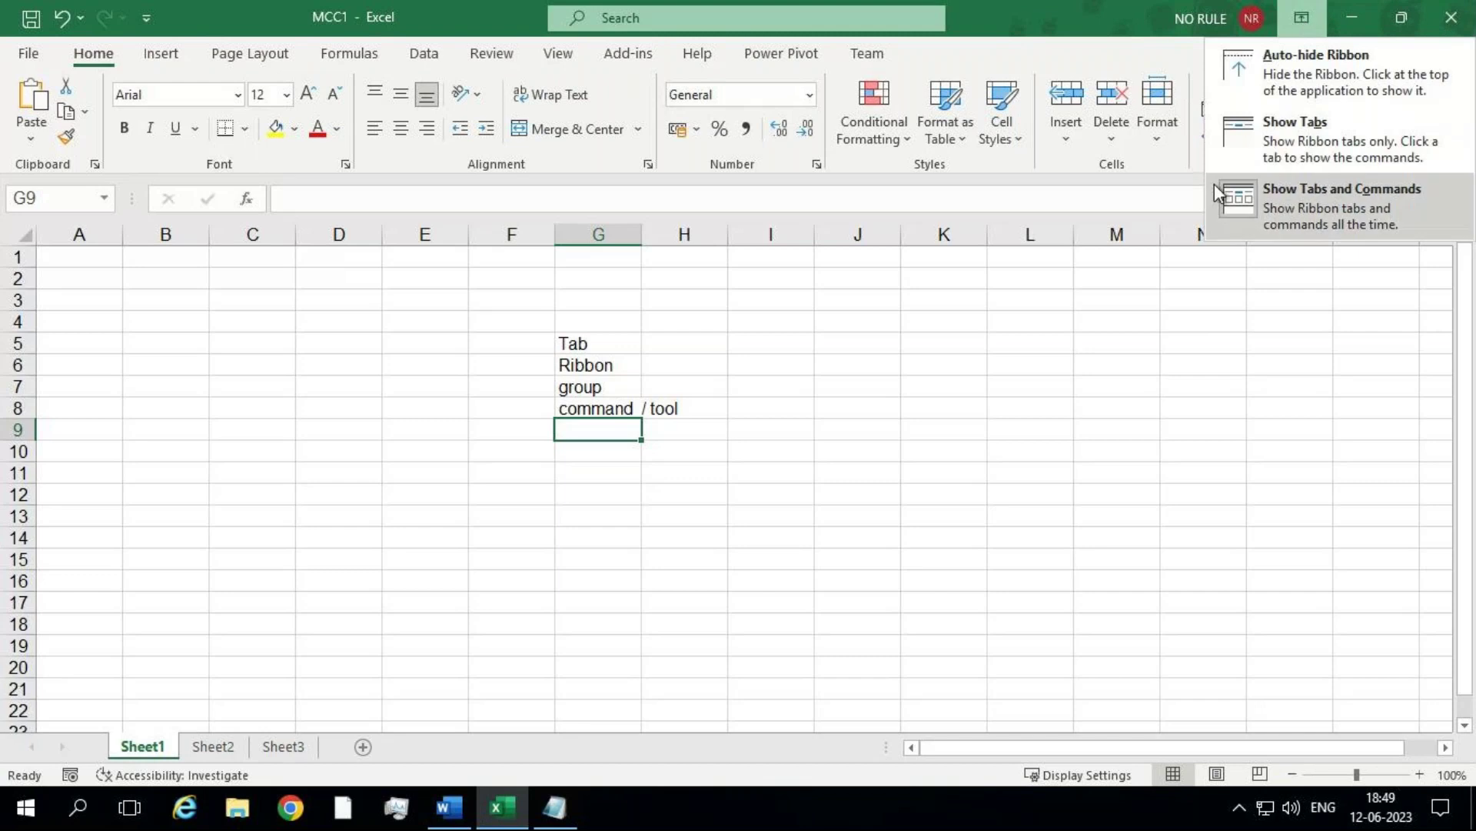
key("Escape")
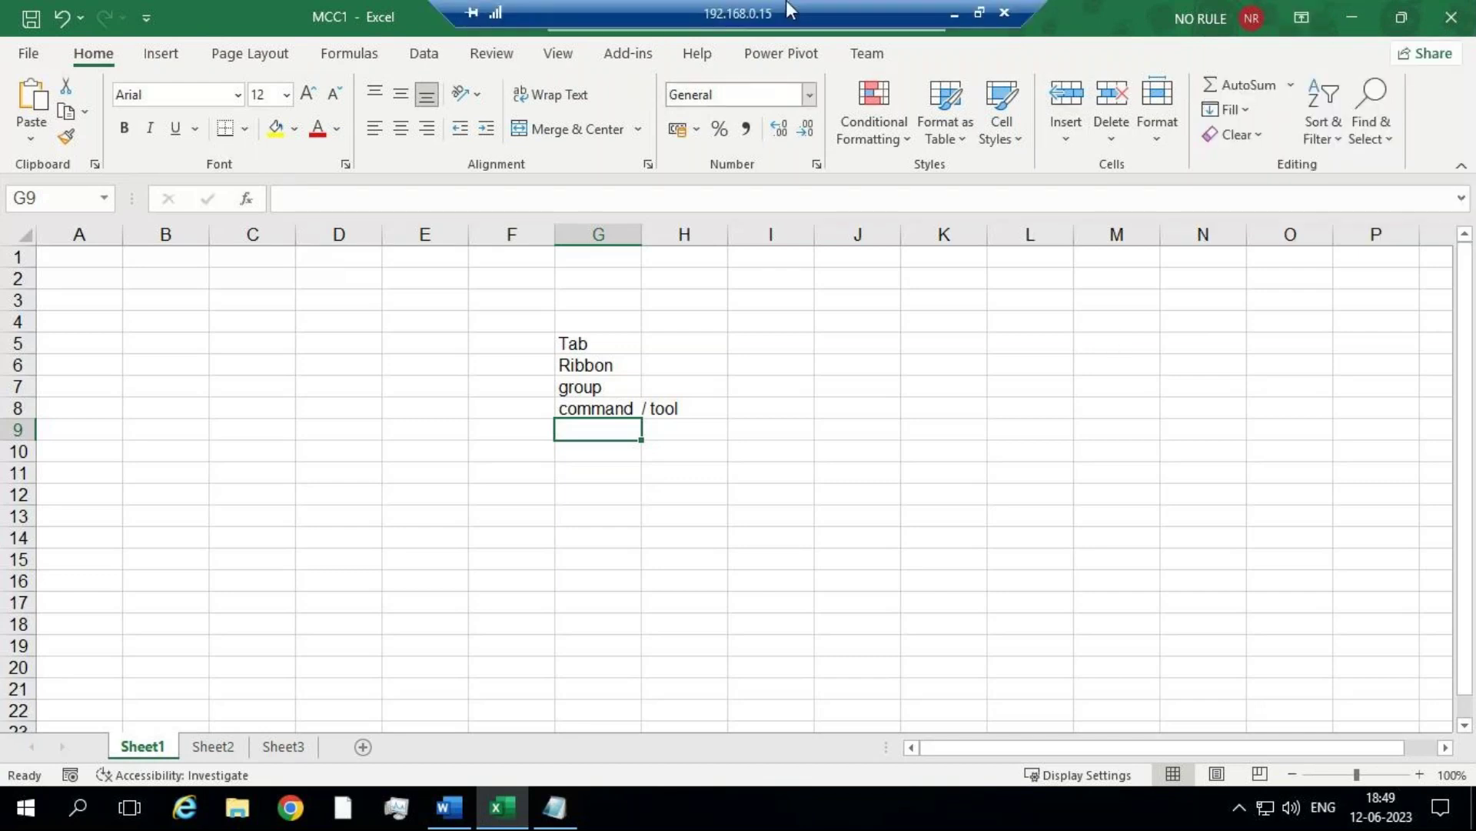
left_click(955, 14)
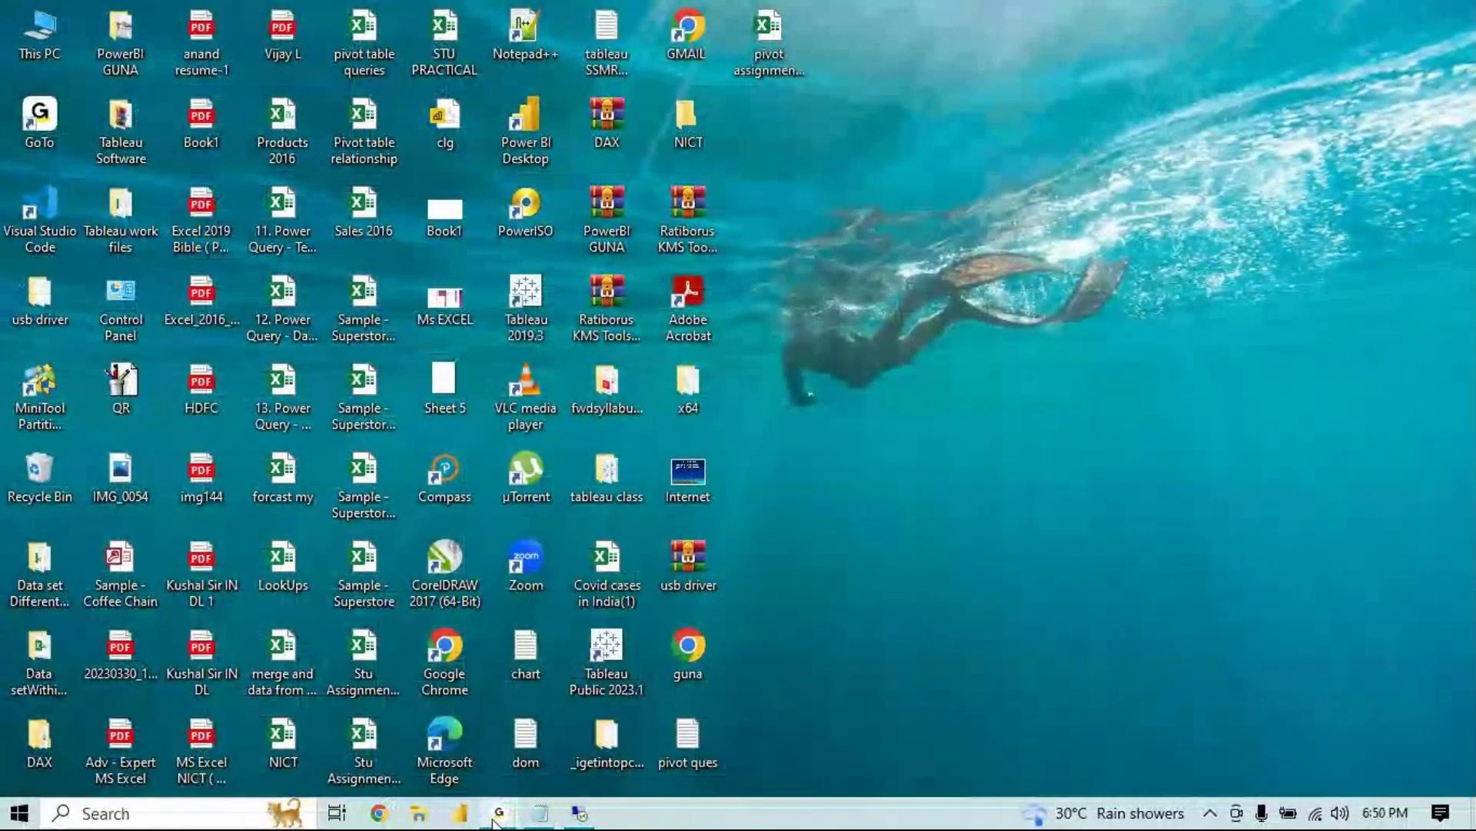
mouse_move(493, 821)
left_click(581, 812)
mouse_move(582, 809)
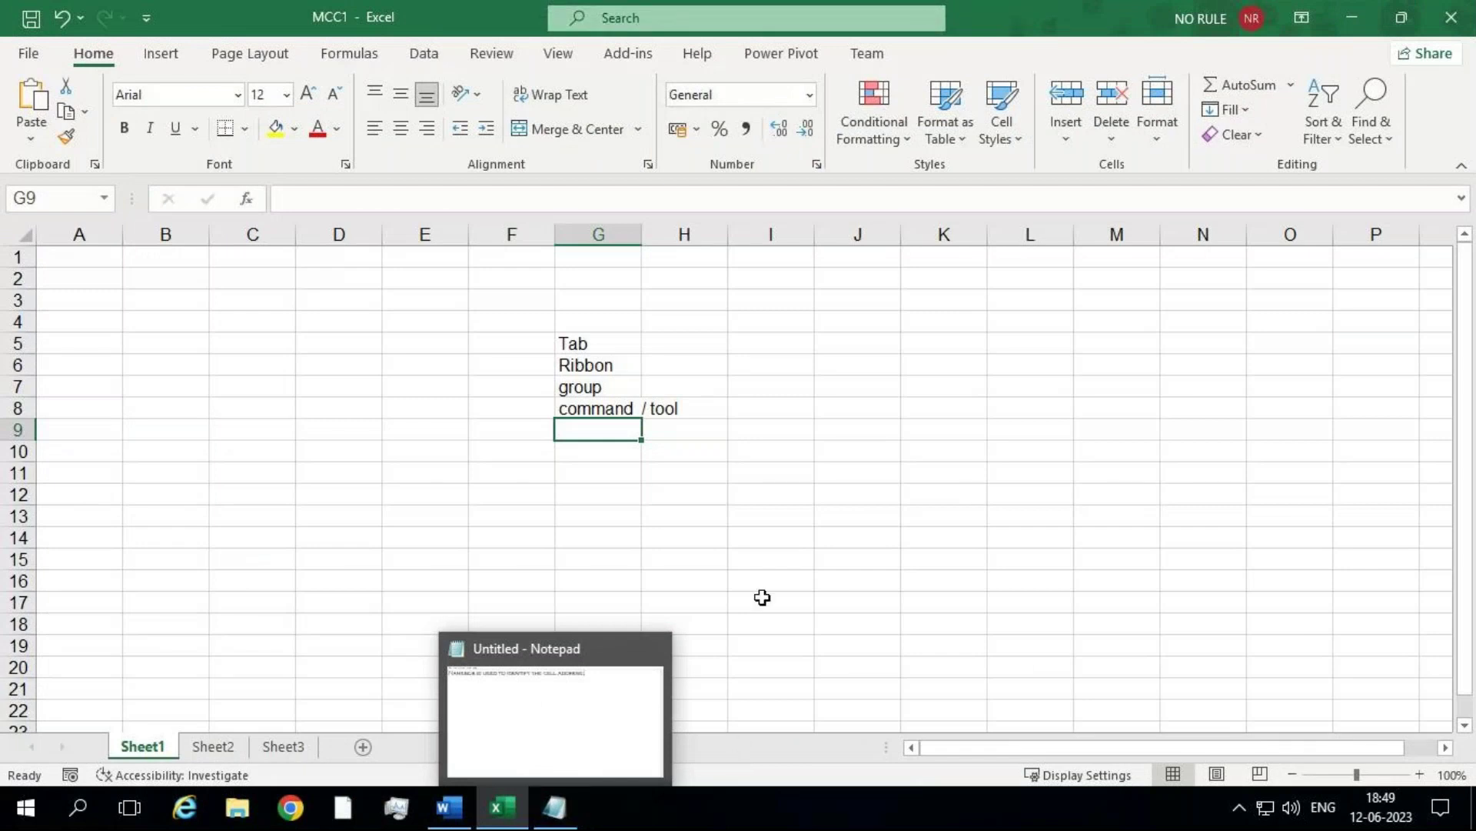
Step: Check the Notepad note, return to MCC1, and jump to cell K15 via the Name Box
left_click(49, 200)
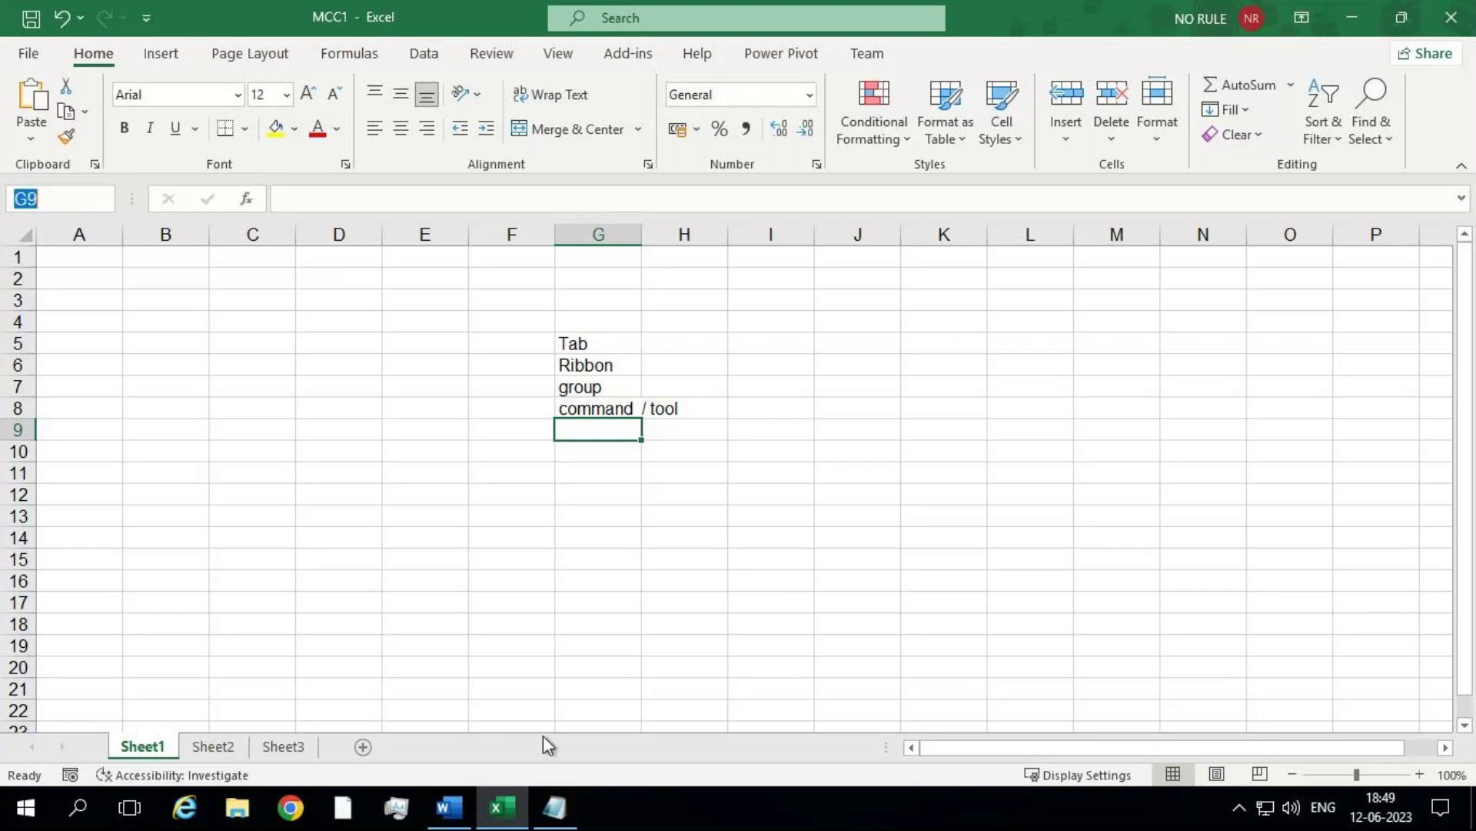
left_click(562, 794)
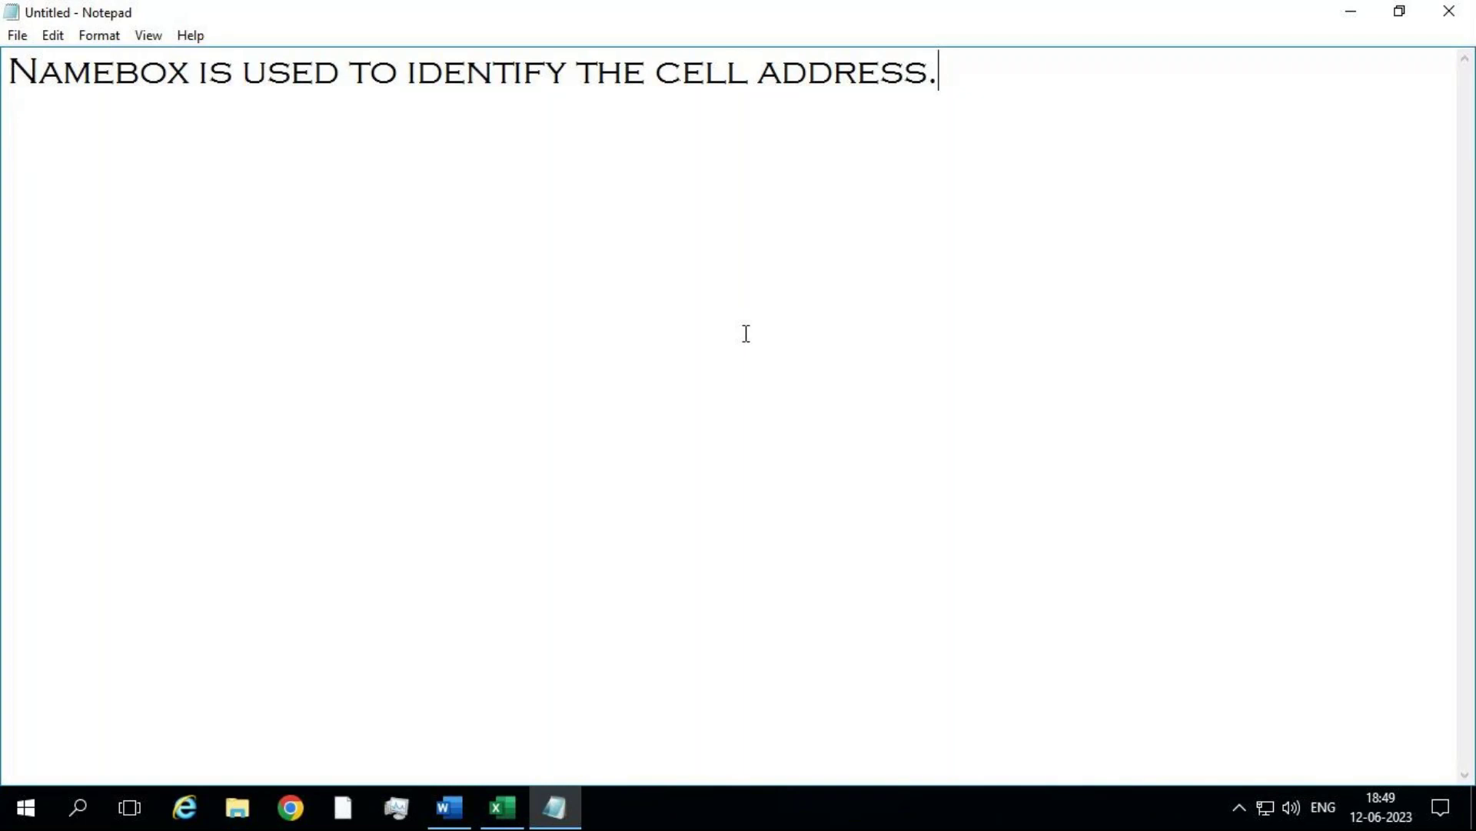
left_click(501, 808)
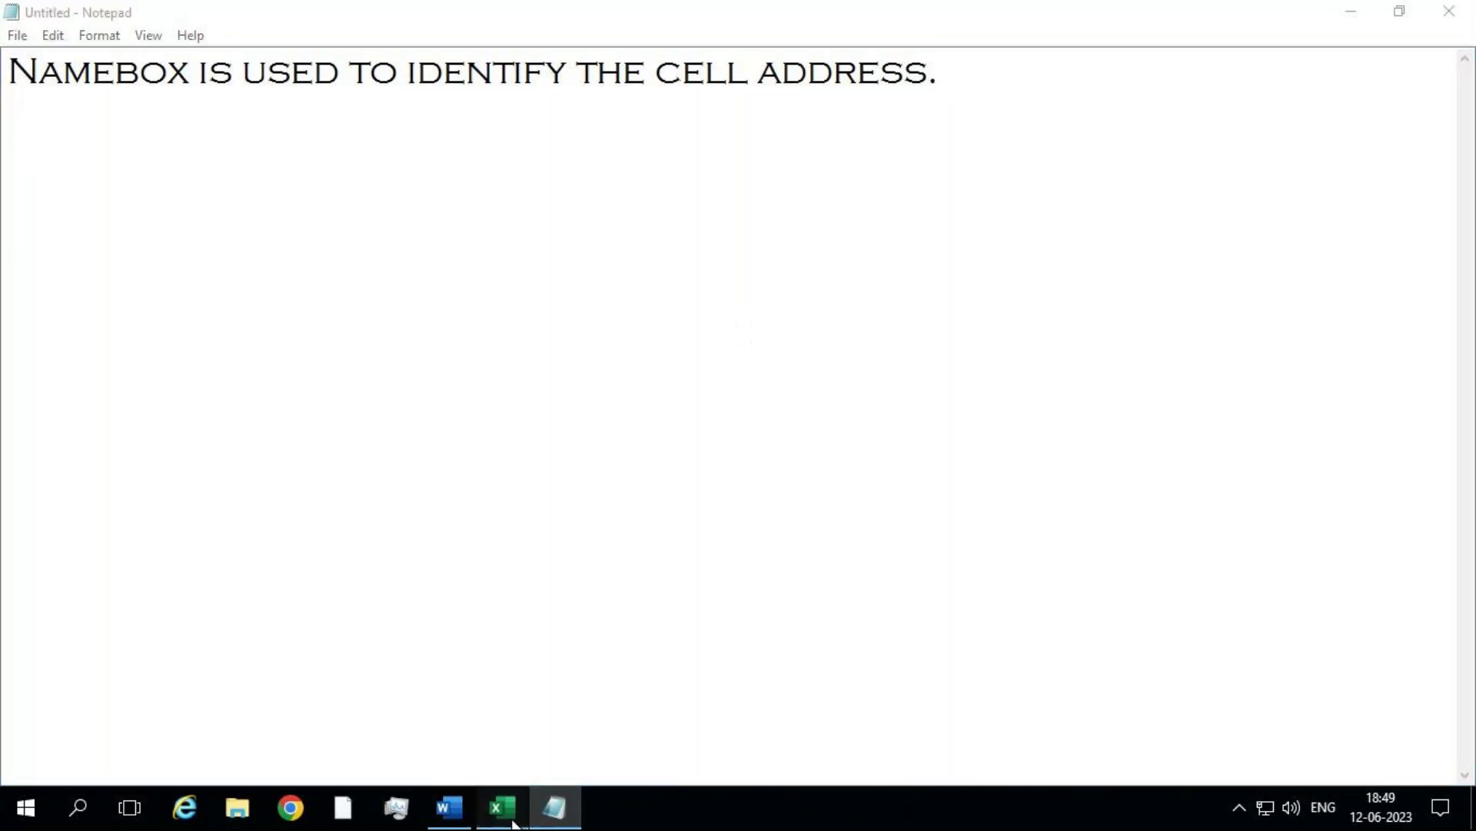
left_click(418, 459)
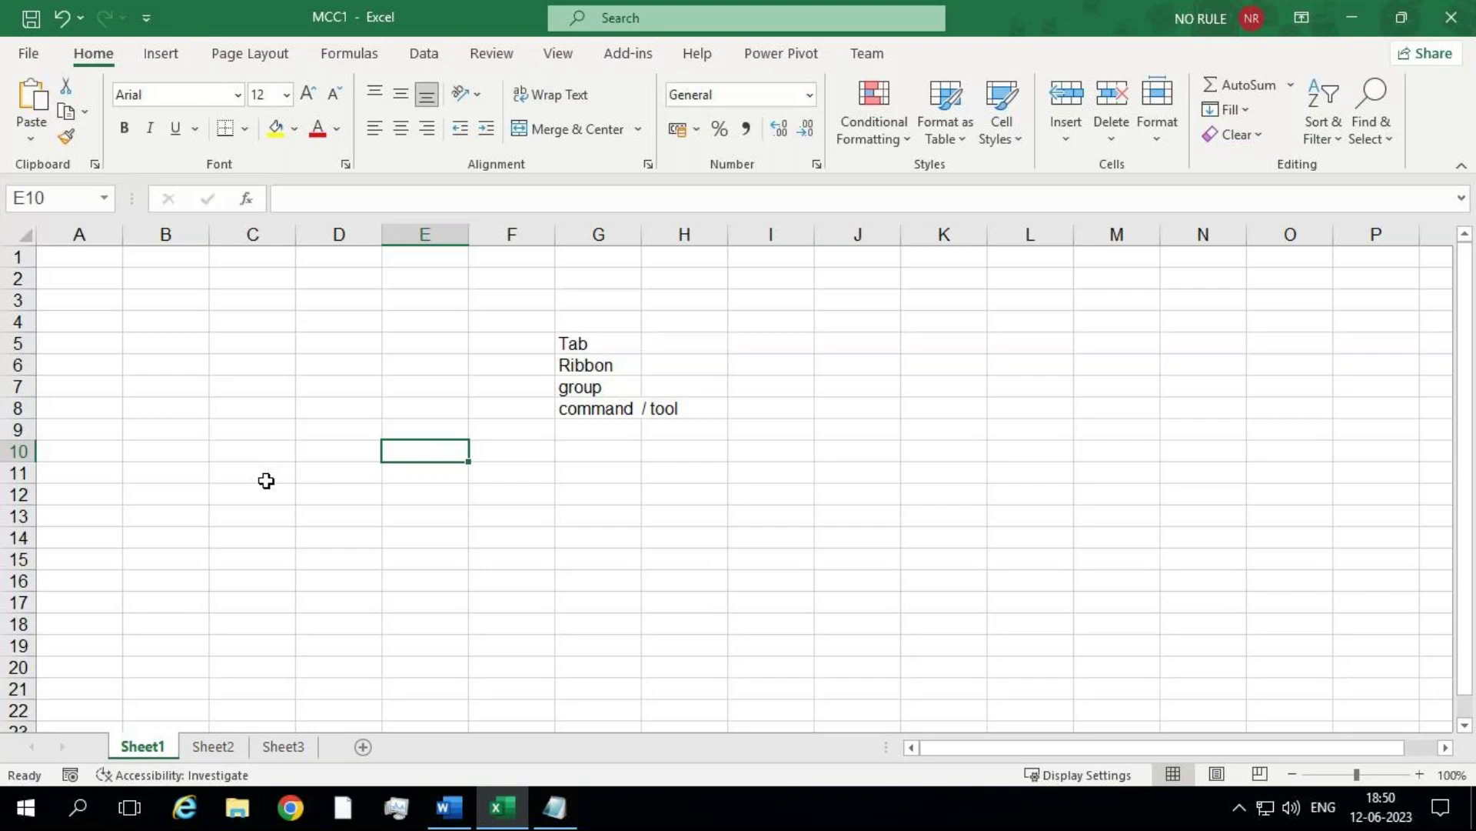
left_click(870, 490)
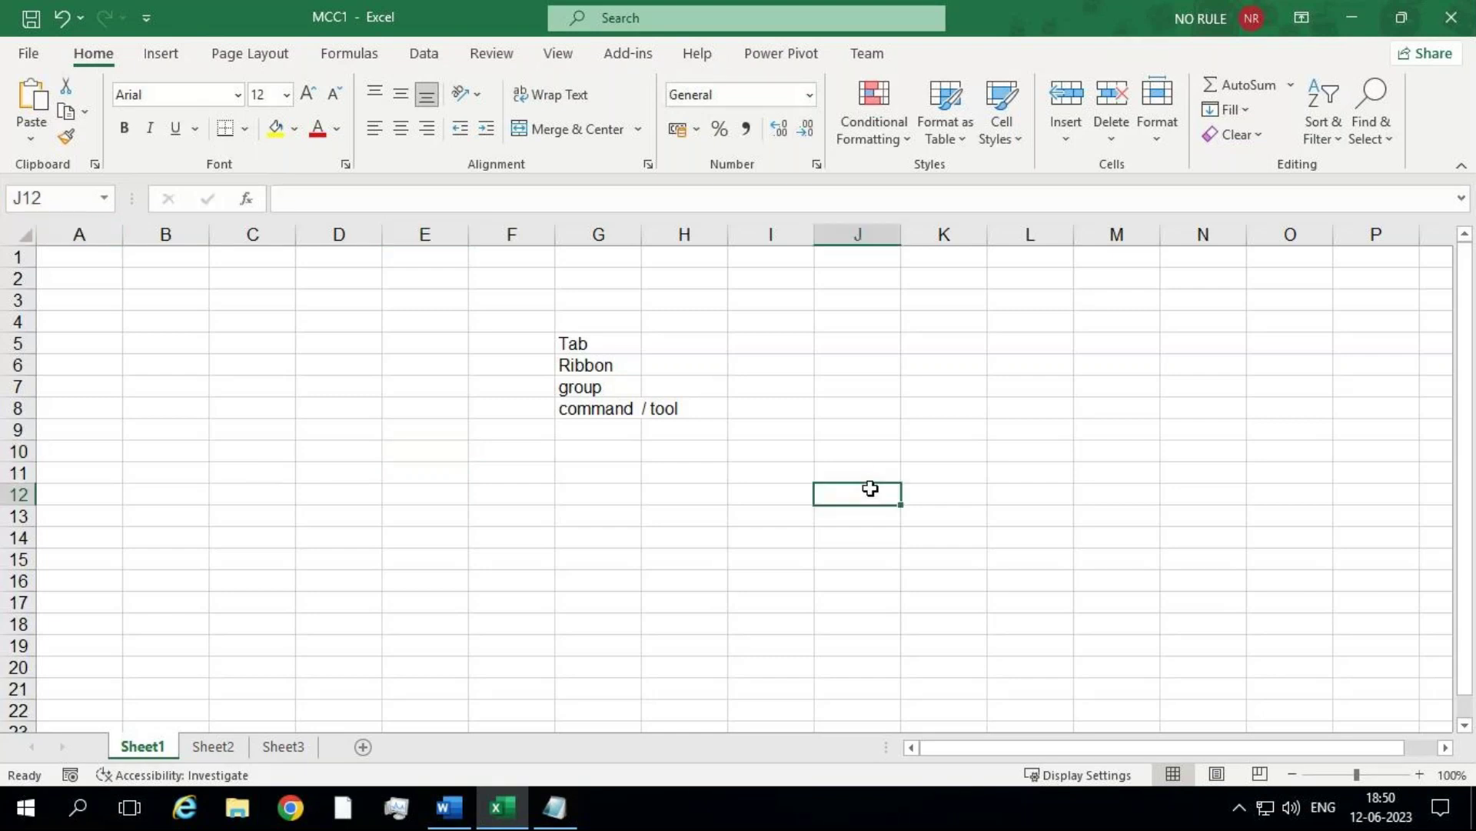
left_click(77, 187)
type("k15")
key("Return")
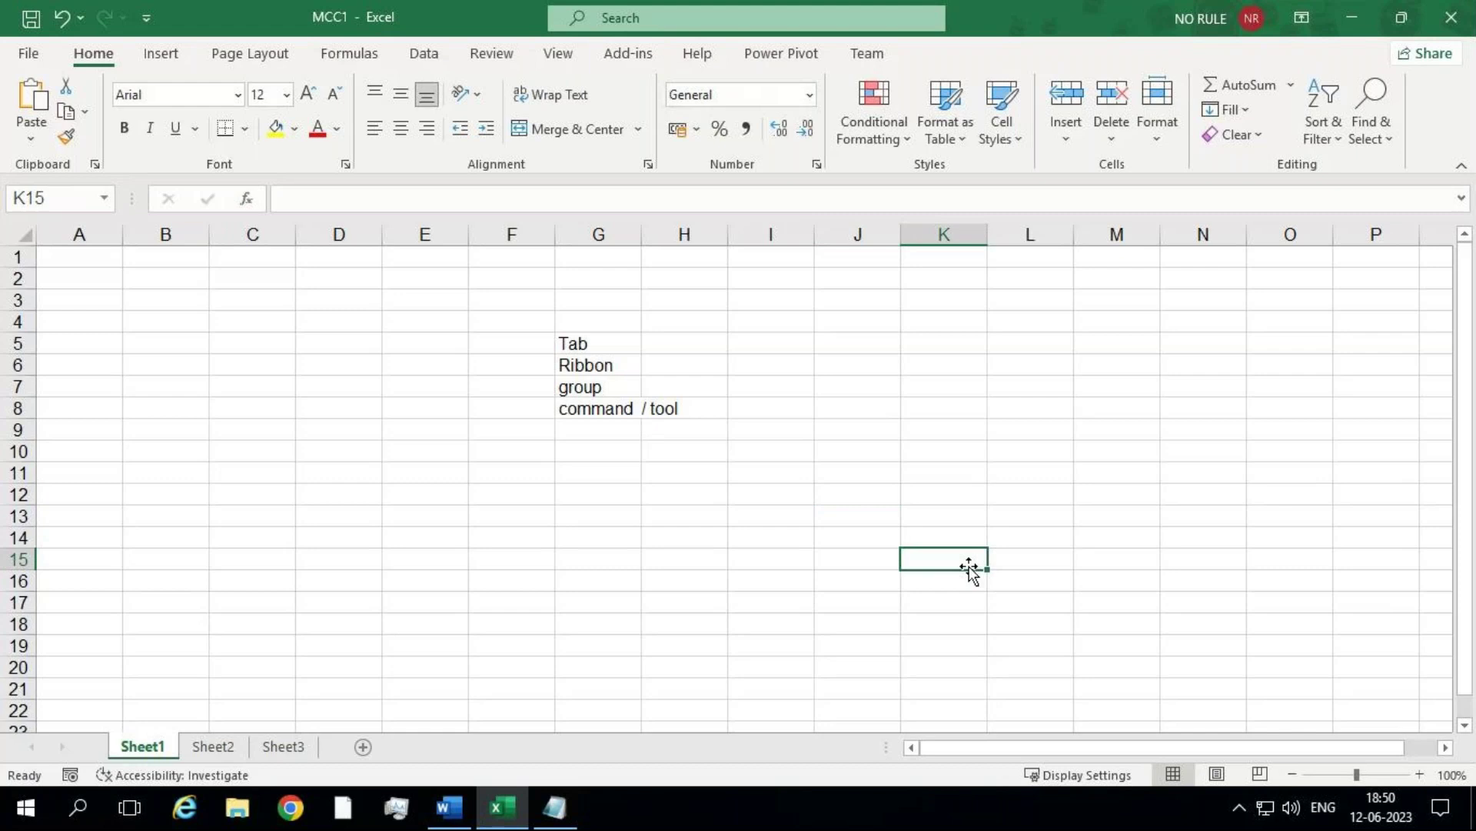
Step: Add a new line 'A10:c20' to the Notepad note and return to Excel
left_click(550, 805)
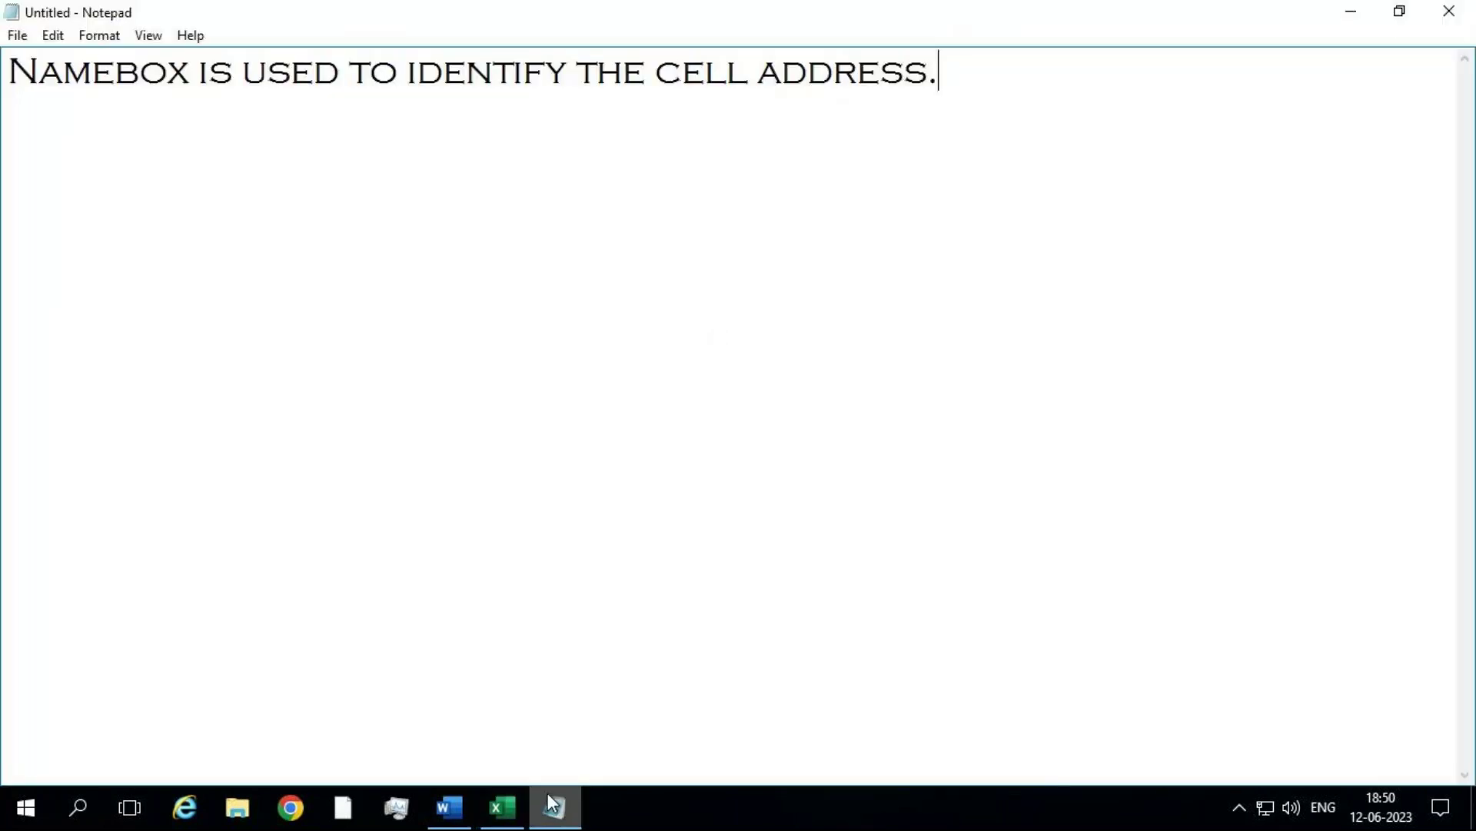
key("Return")
type("A10:")
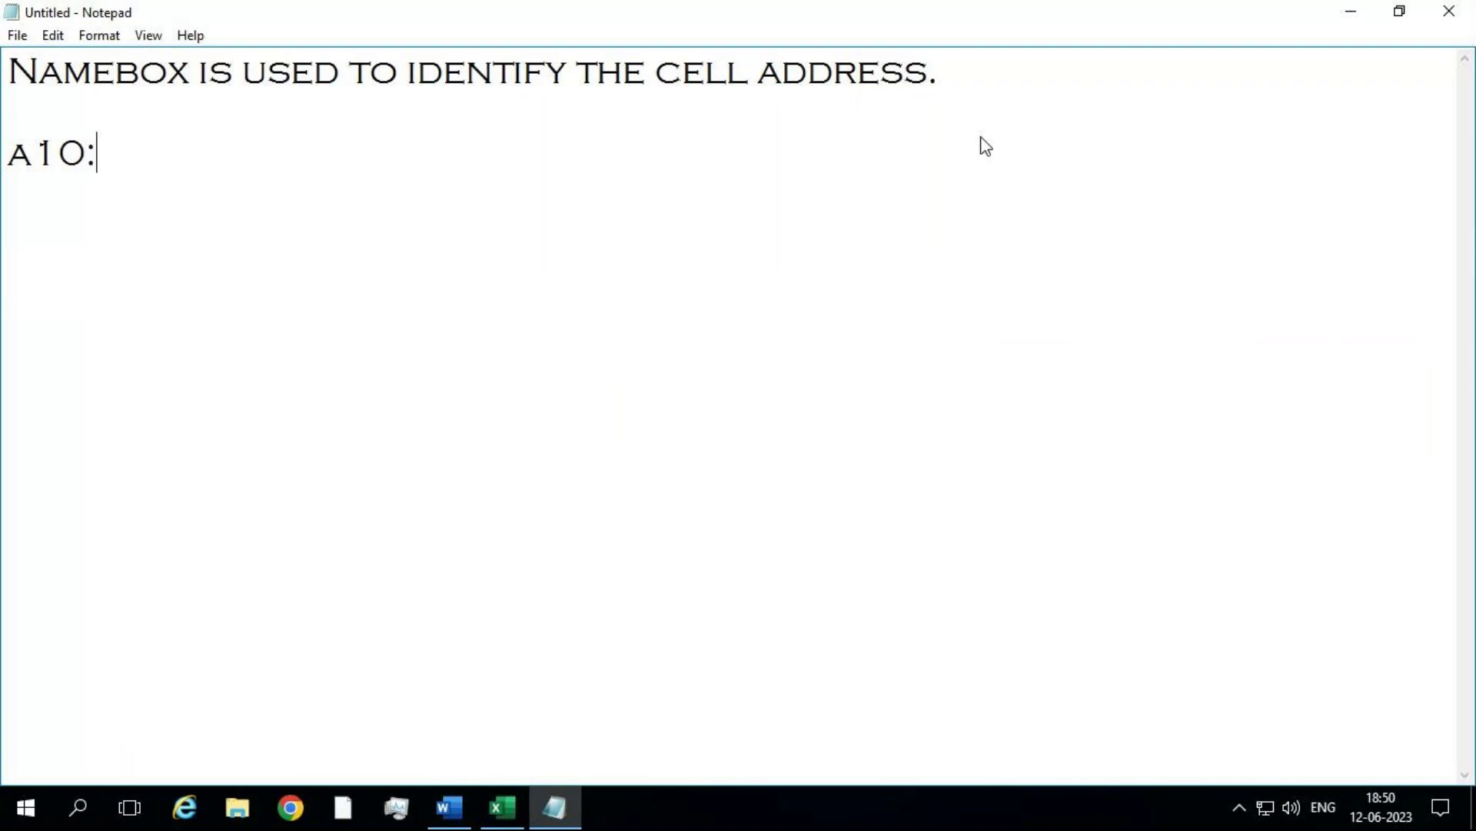
type("c20")
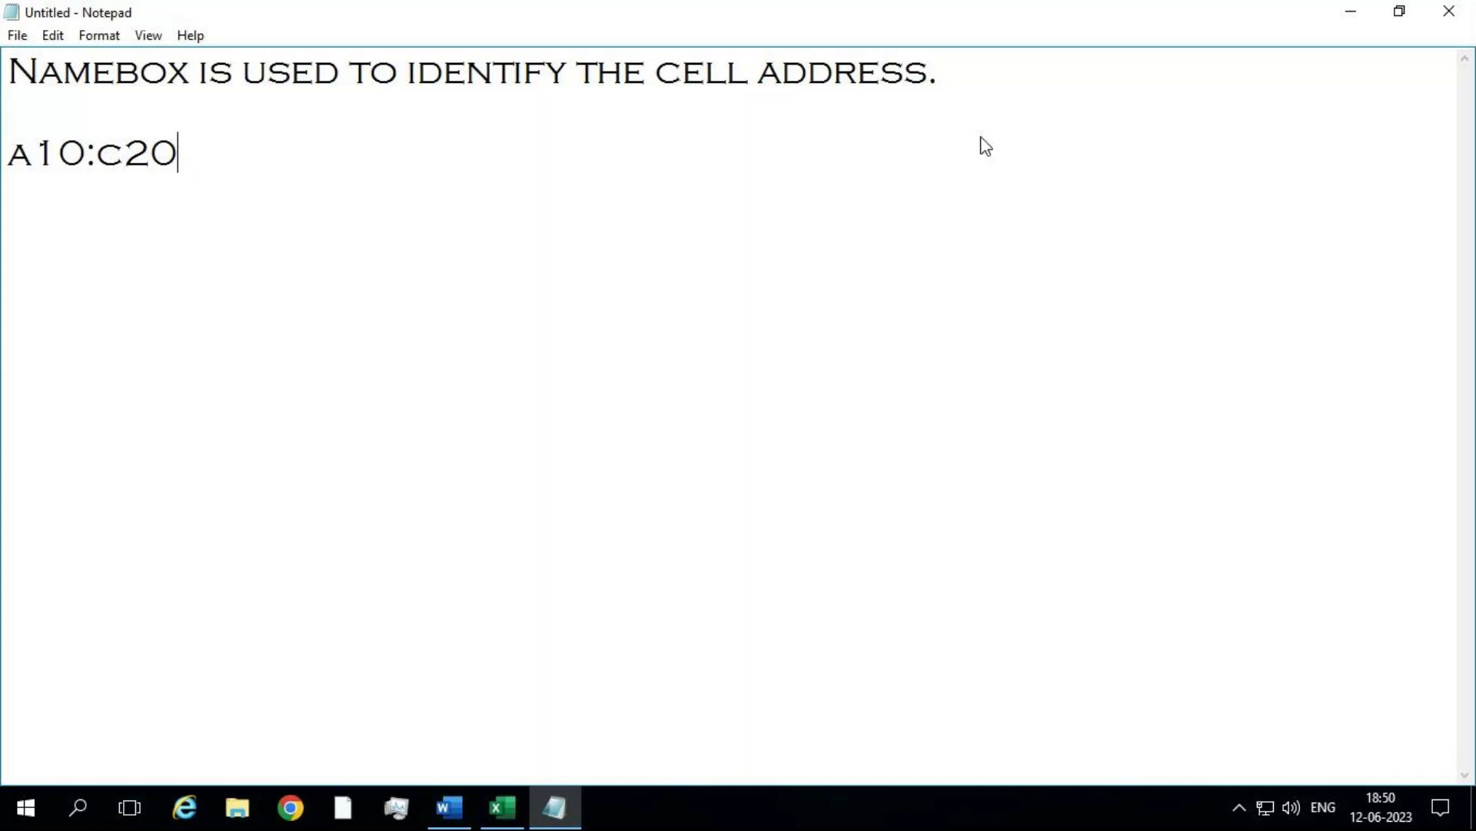
left_click(517, 808)
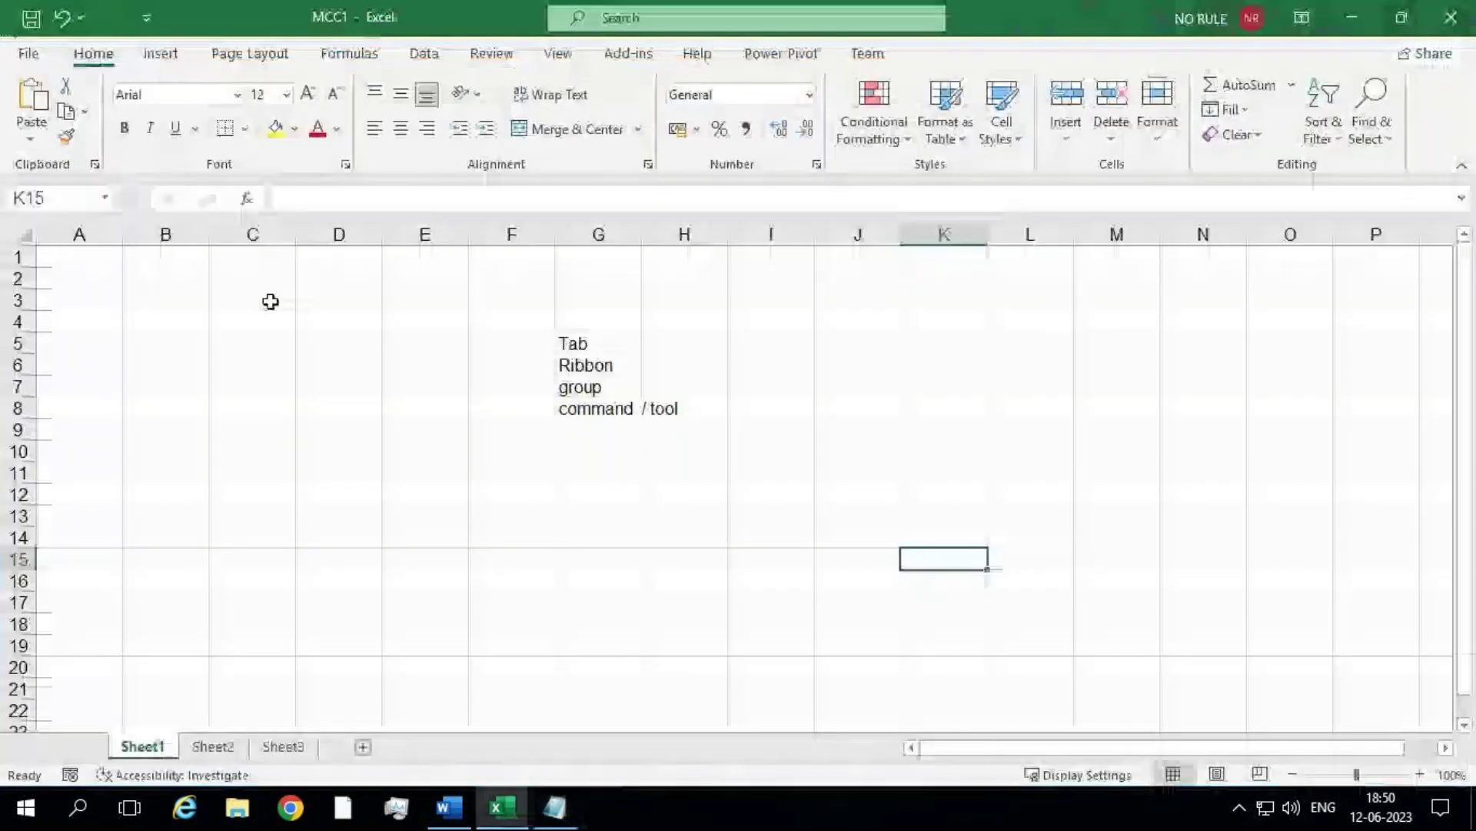
Step: Select the range A10:C20 by entering it in the Name Box
left_click(49, 190)
key("BackSpace")
type("A10")
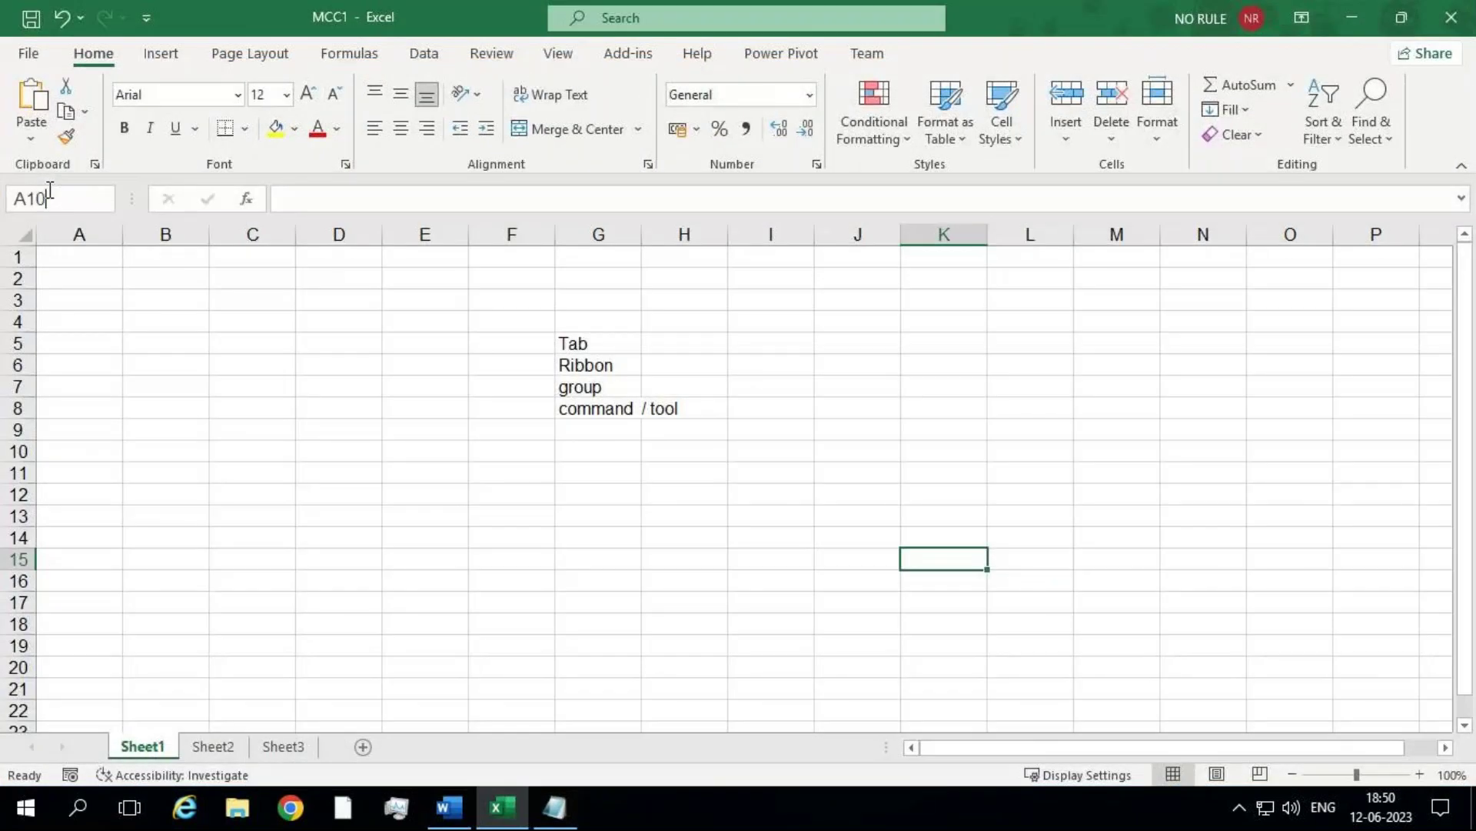
type(":c20")
key("Return")
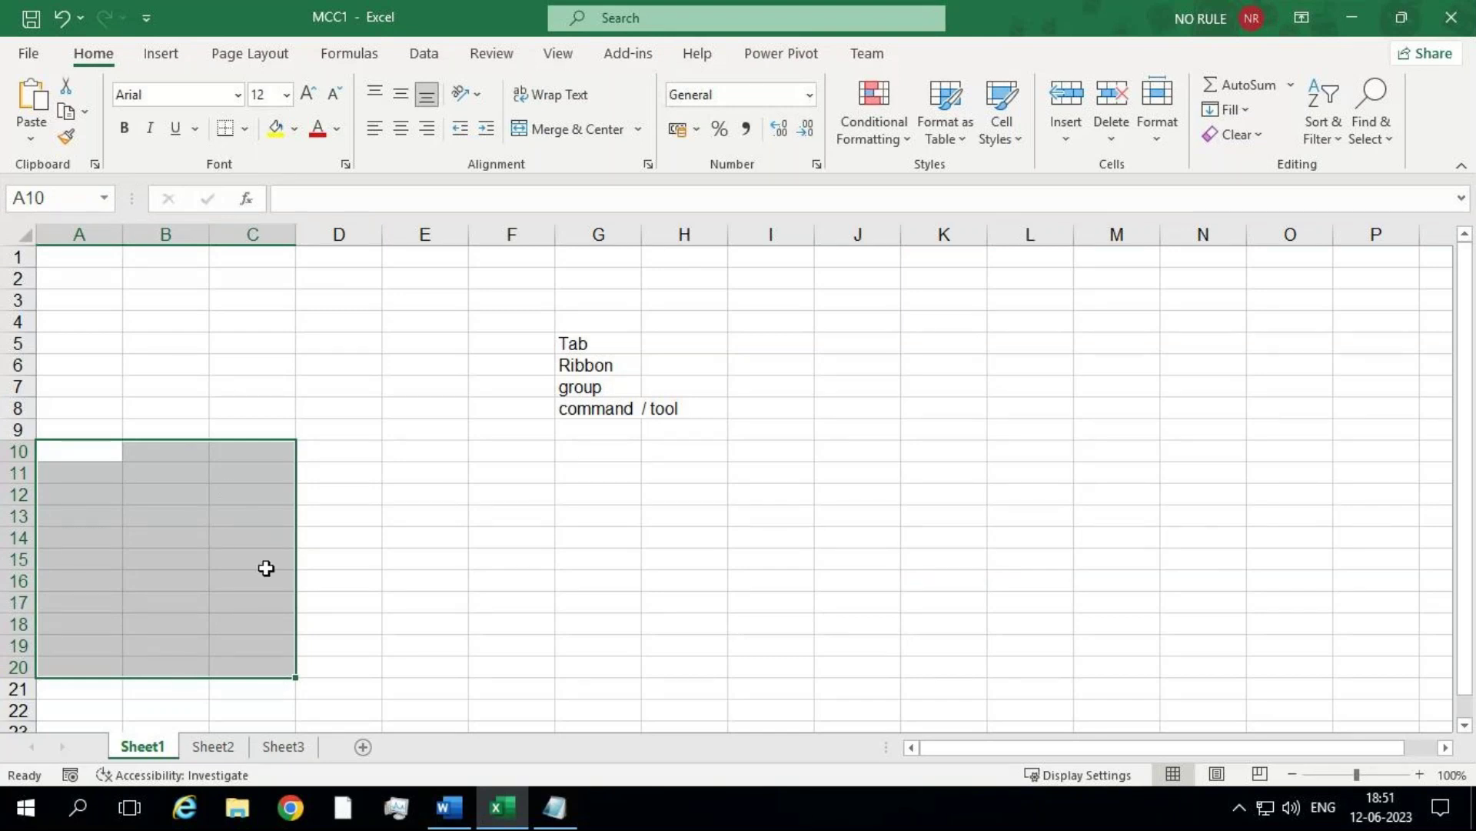
Step: Clear that selection and jump to cell G15 through the Name Box
left_click(49, 197)
left_click(741, 503)
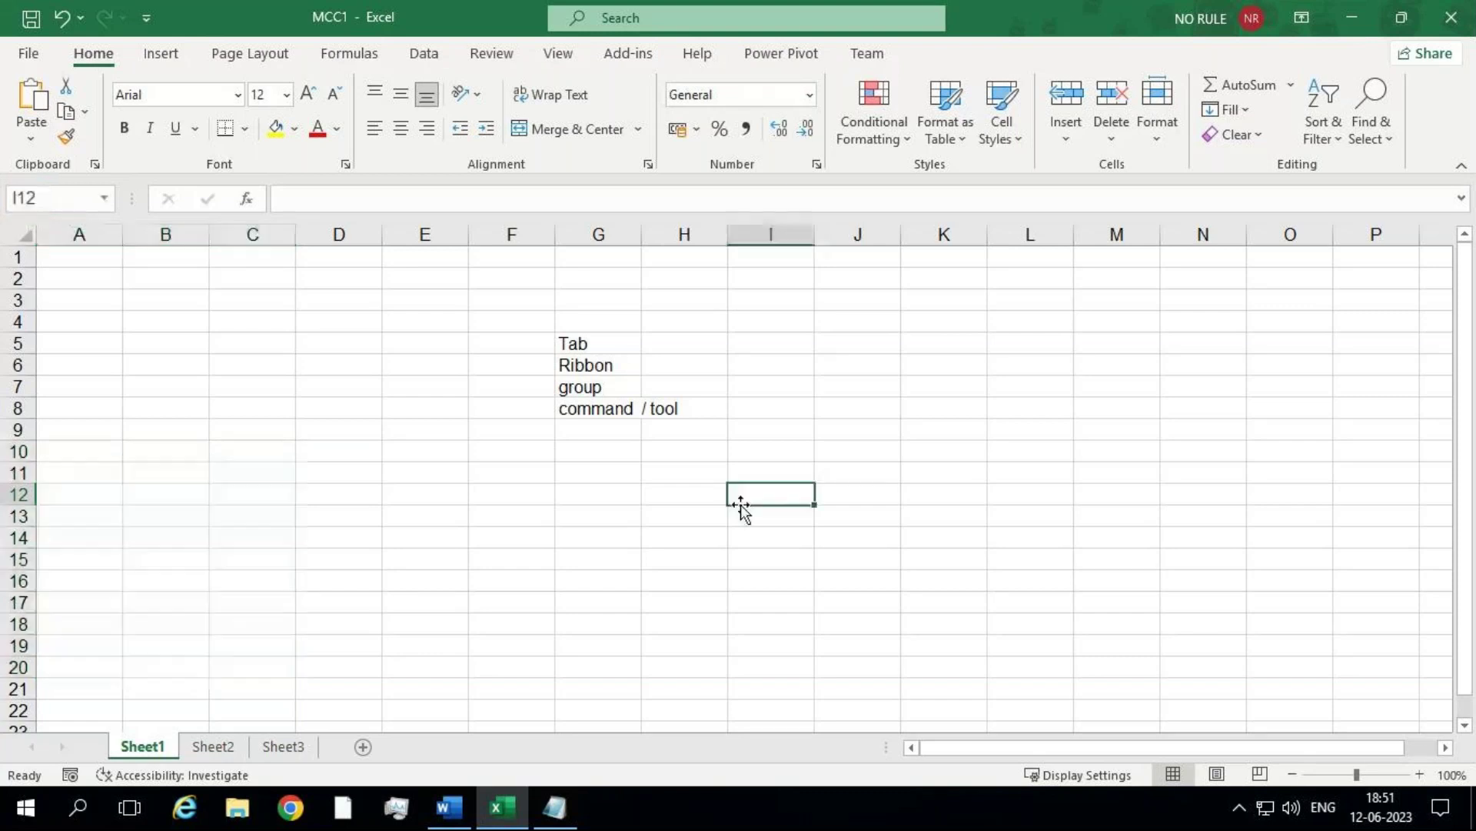
left_click(48, 197)
key("BackSpace")
type("g15")
key("Return")
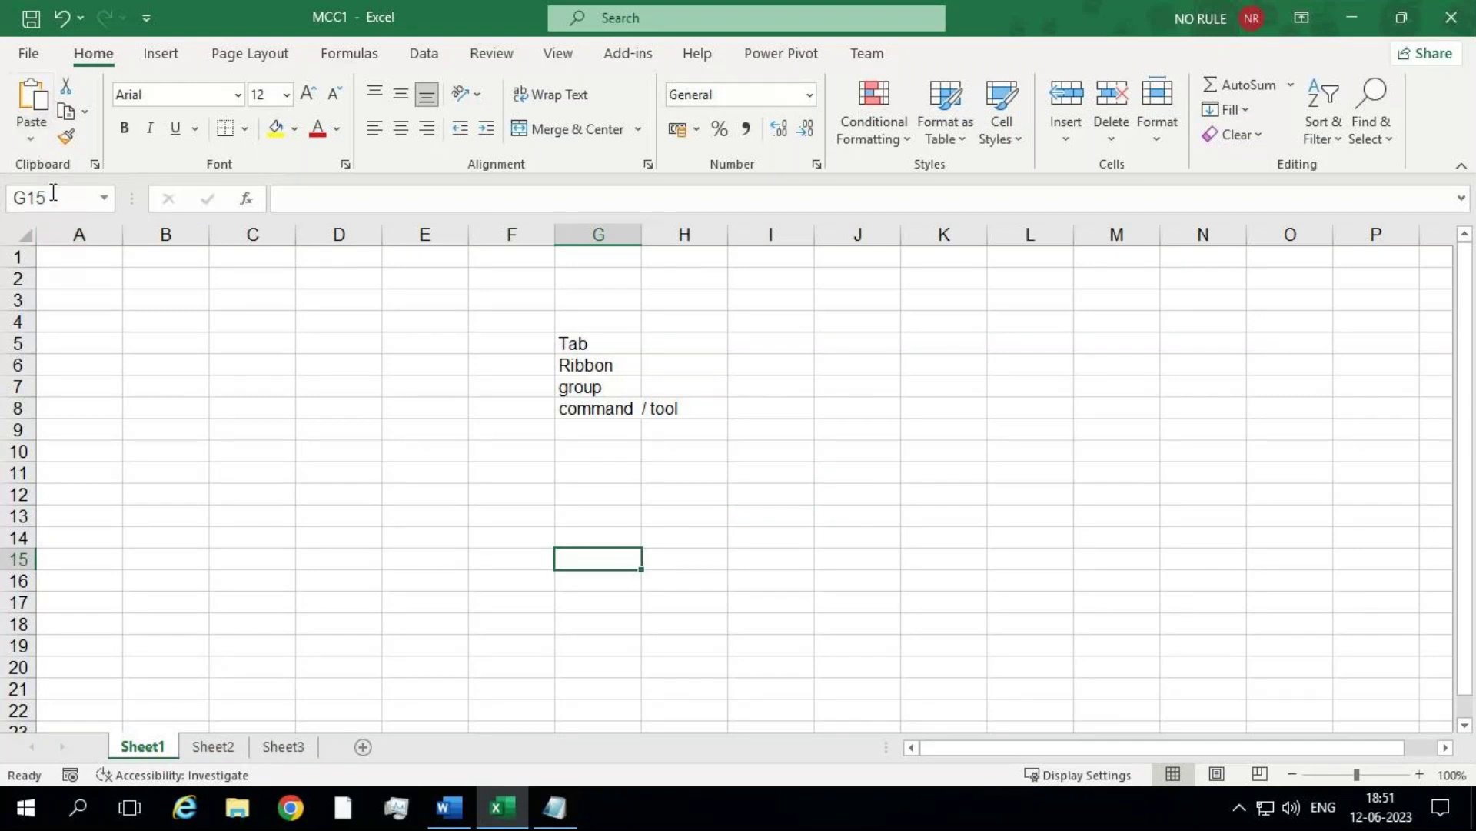
left_click(66, 195)
key("BackSpace")
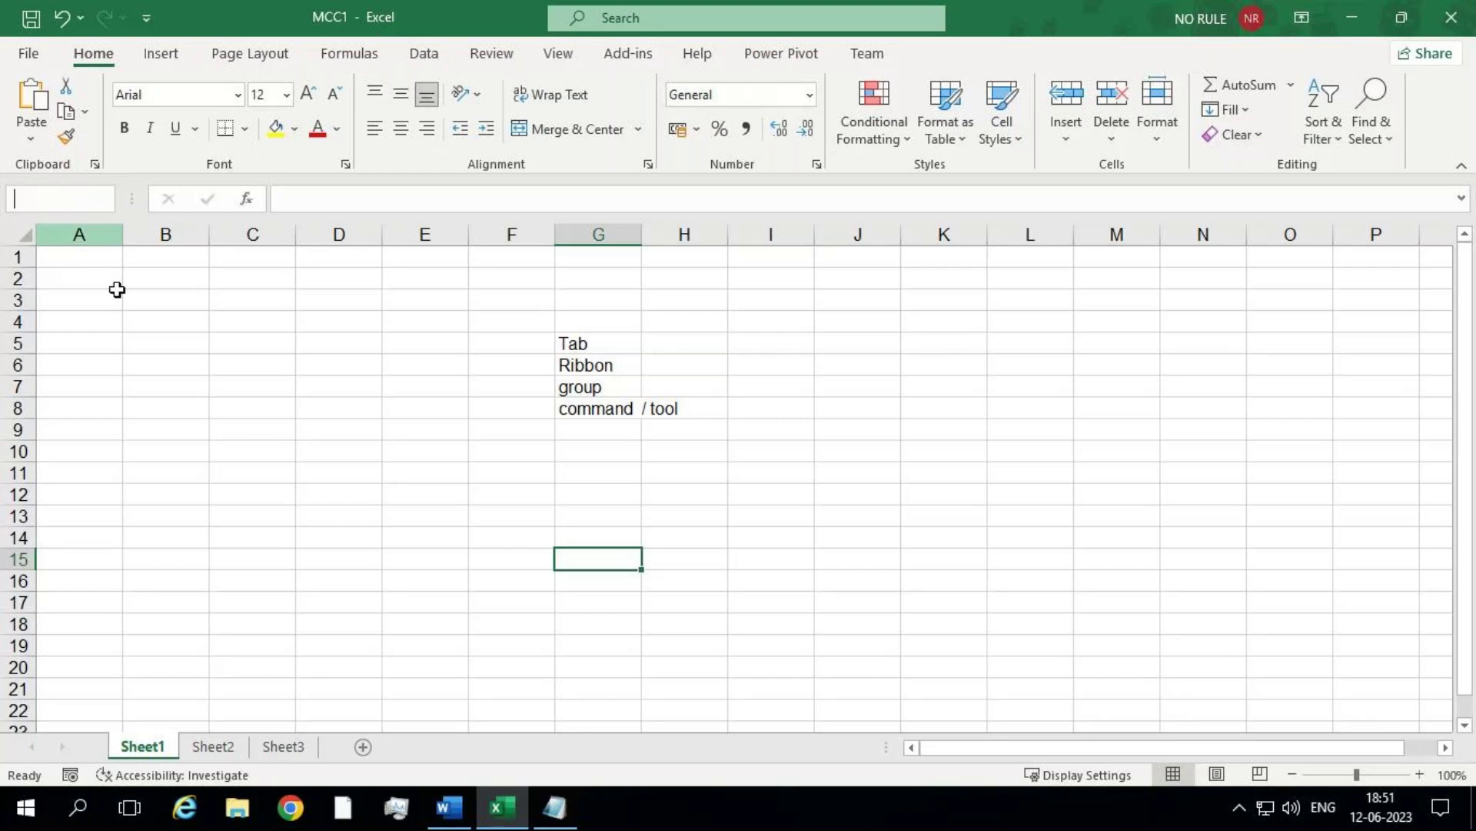
Step: Enter 85, 96, 36, 74, 15, 25 and 24 down column J from J5 to J11
left_click(880, 343)
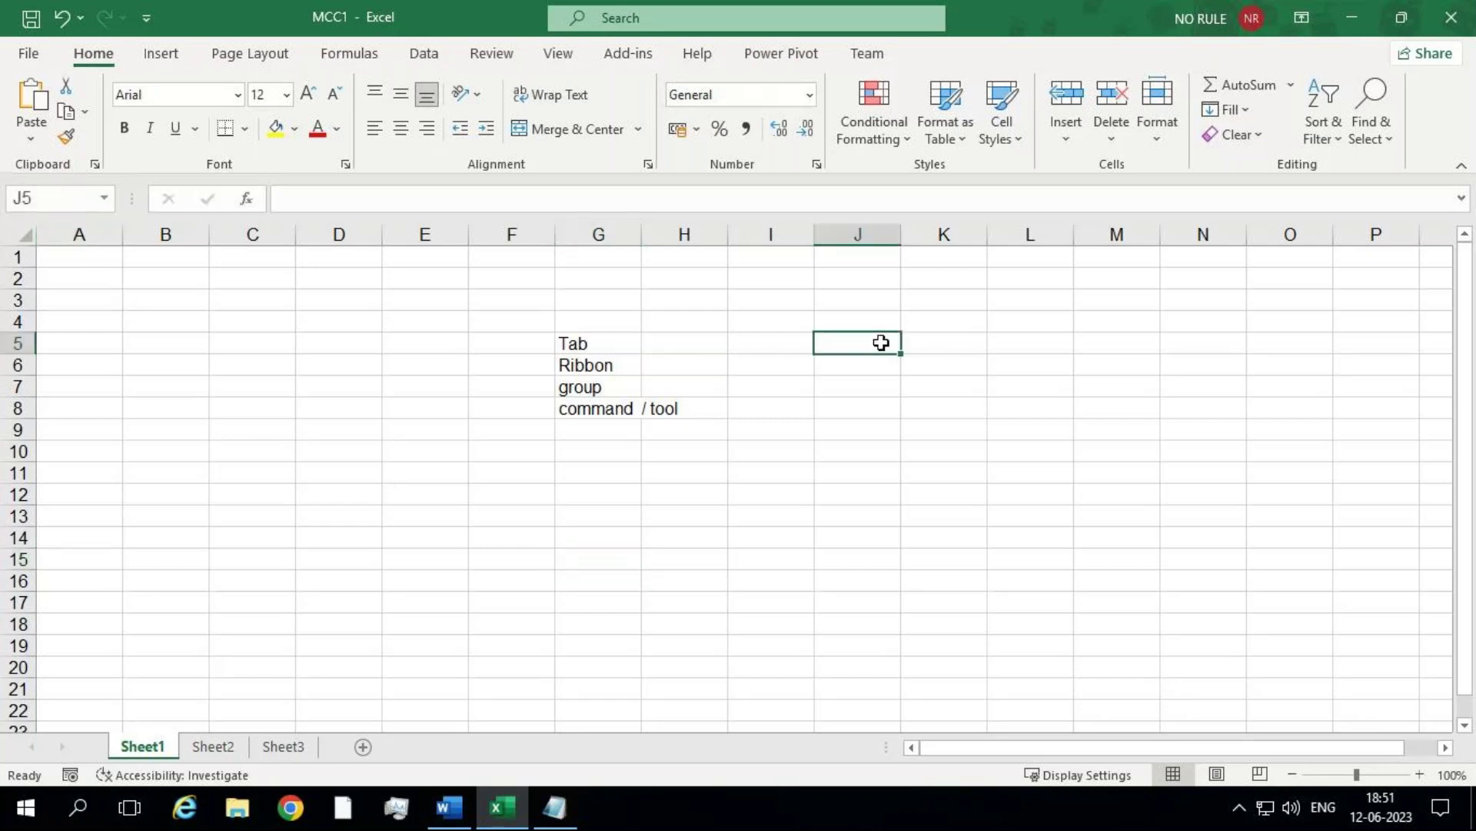
type("NI")
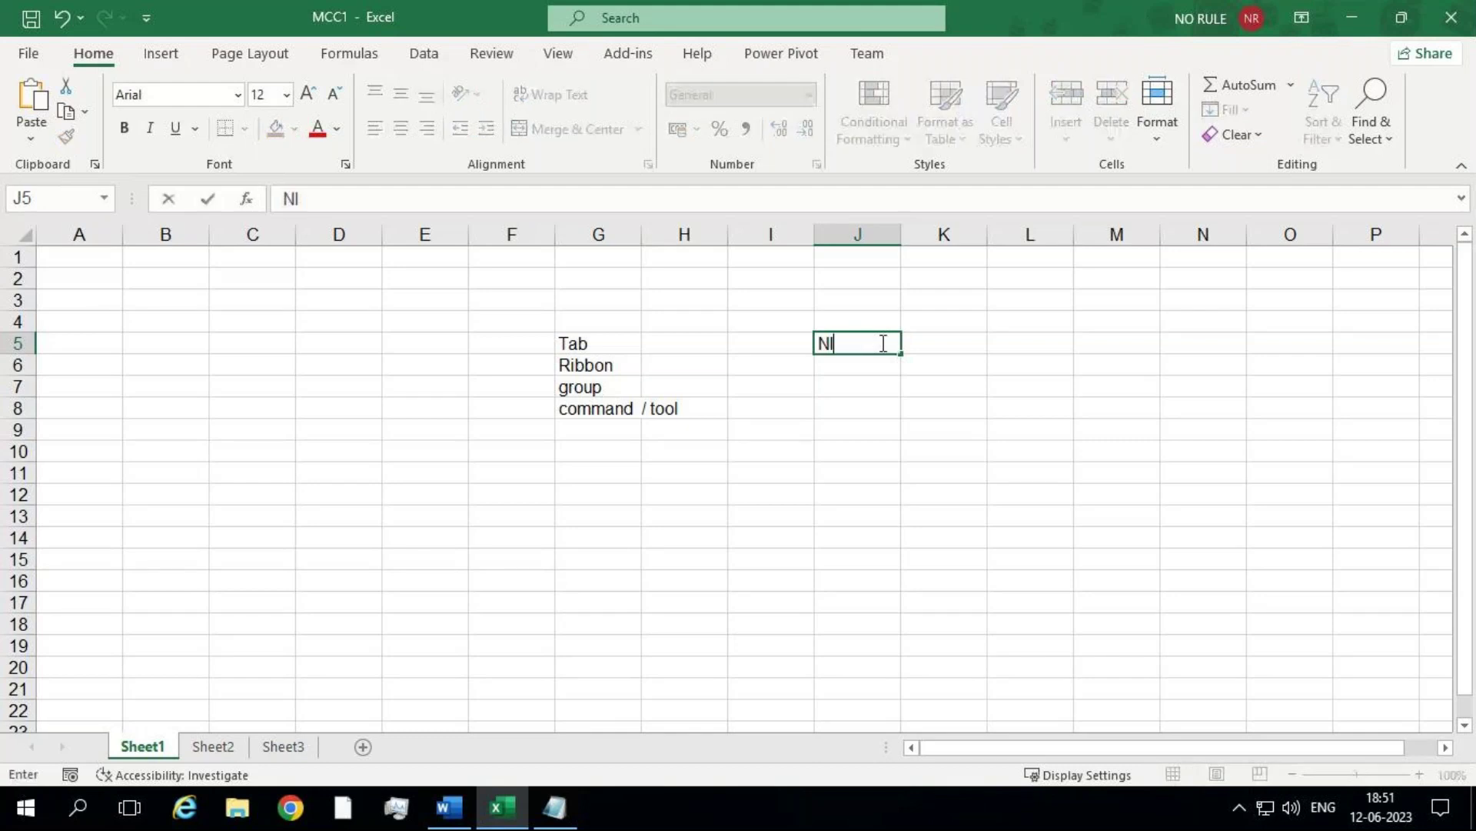
key("BackSpace")
type("85")
key("Return")
type("96")
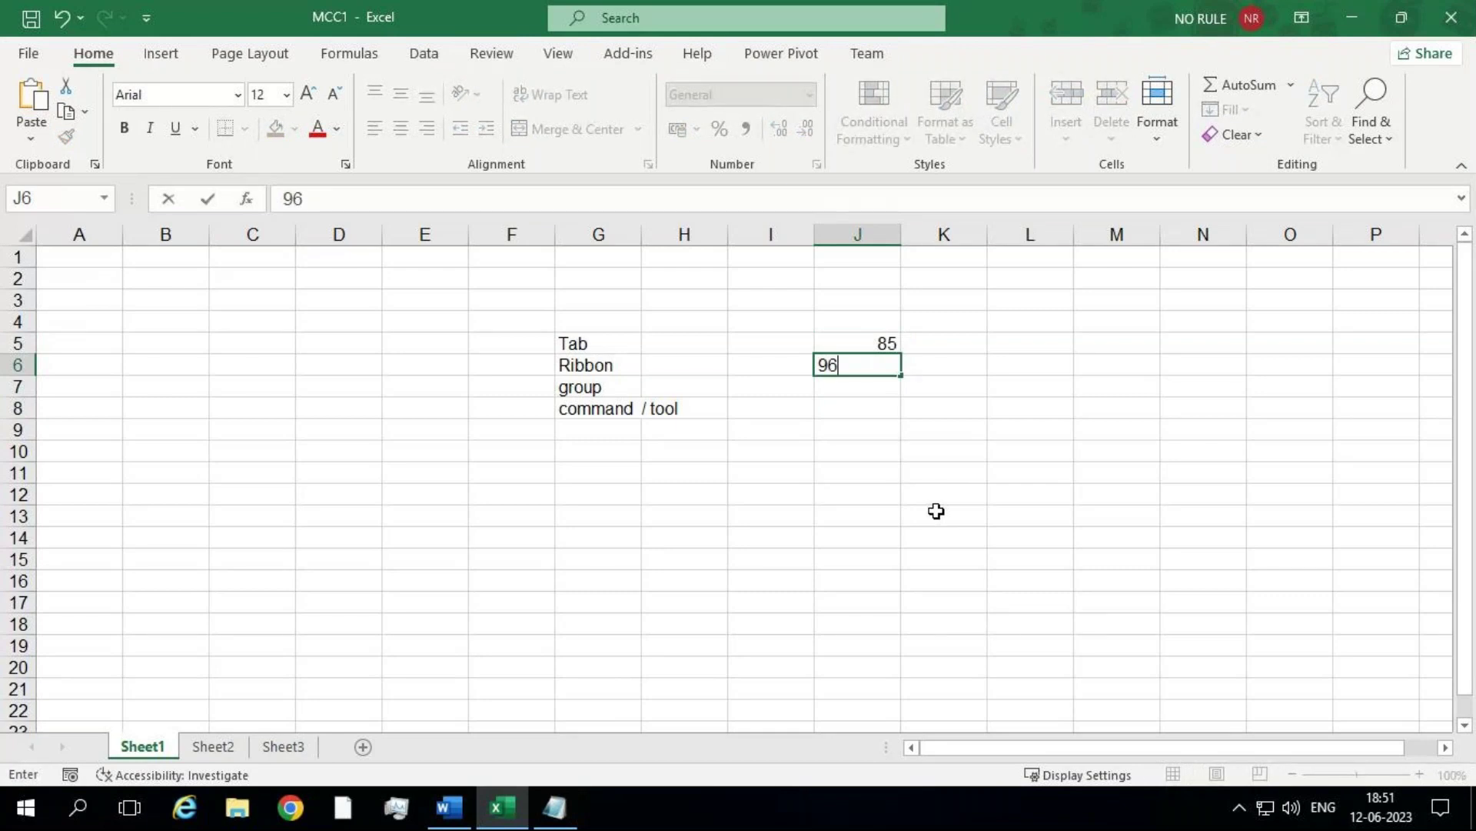
key("Return")
type("36")
key("Return")
type("74")
key("Return")
type("15")
key("Return")
type("25")
key("Return")
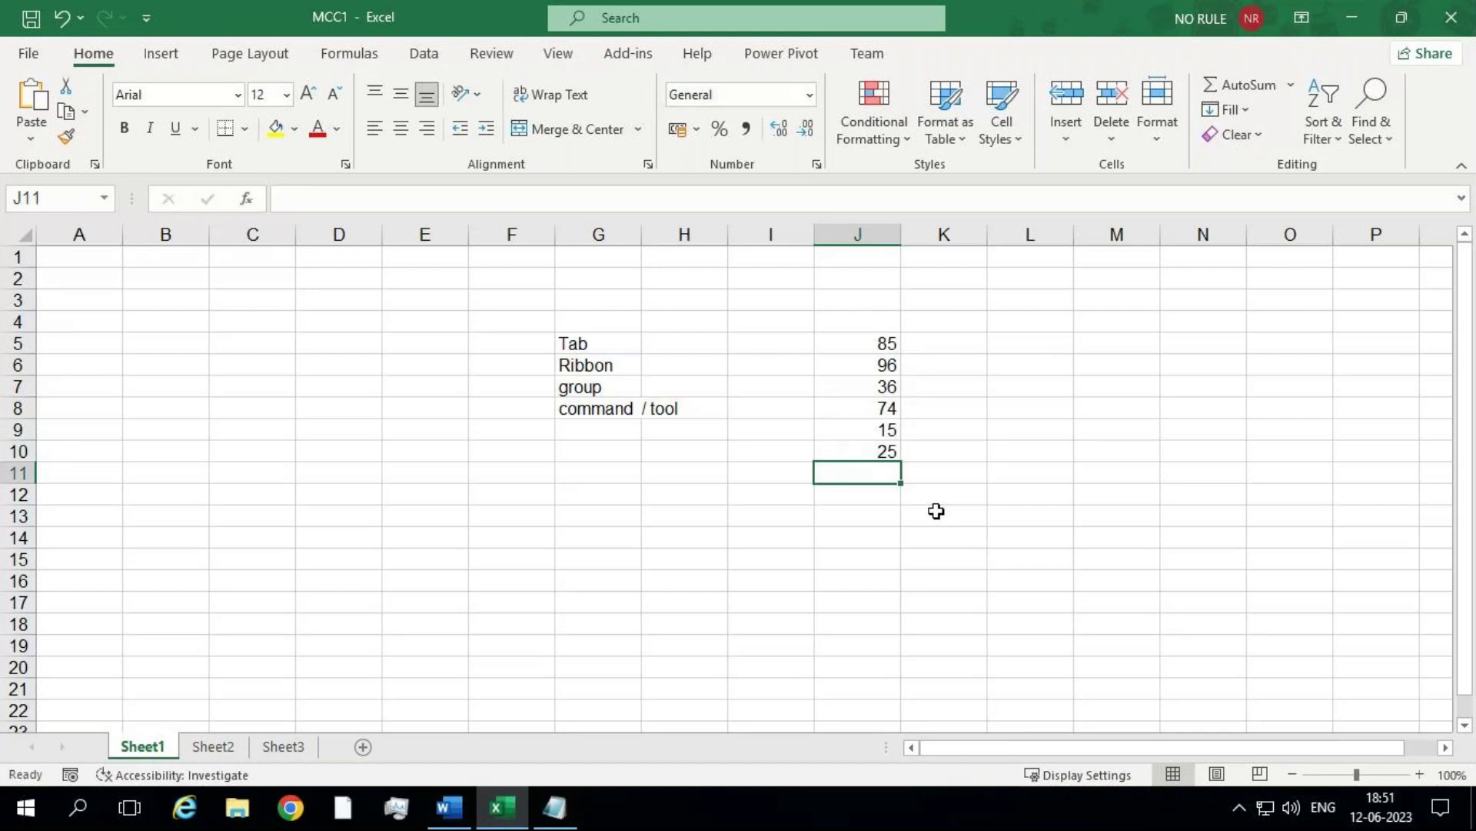
type("24")
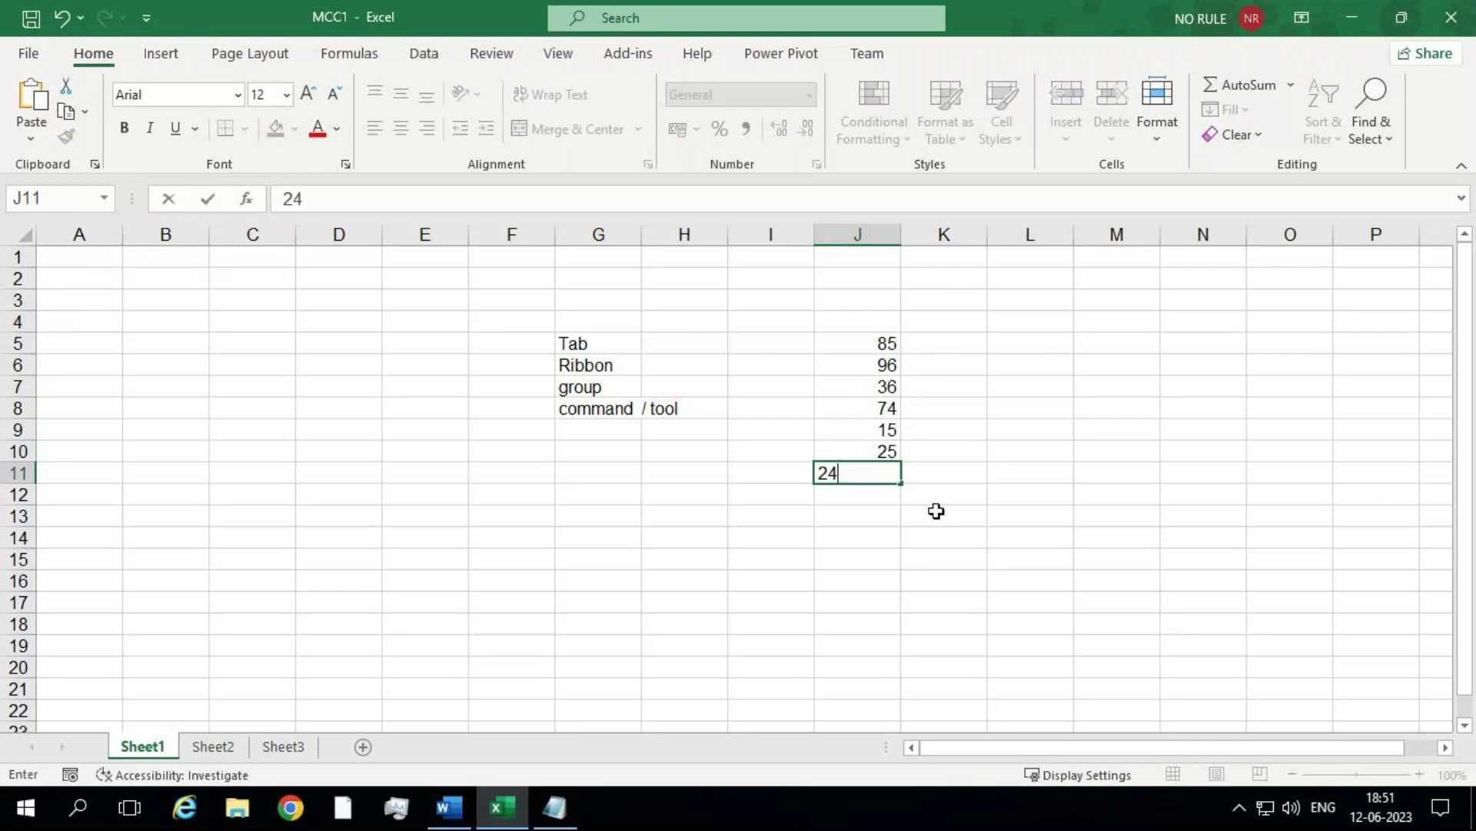
key("Return")
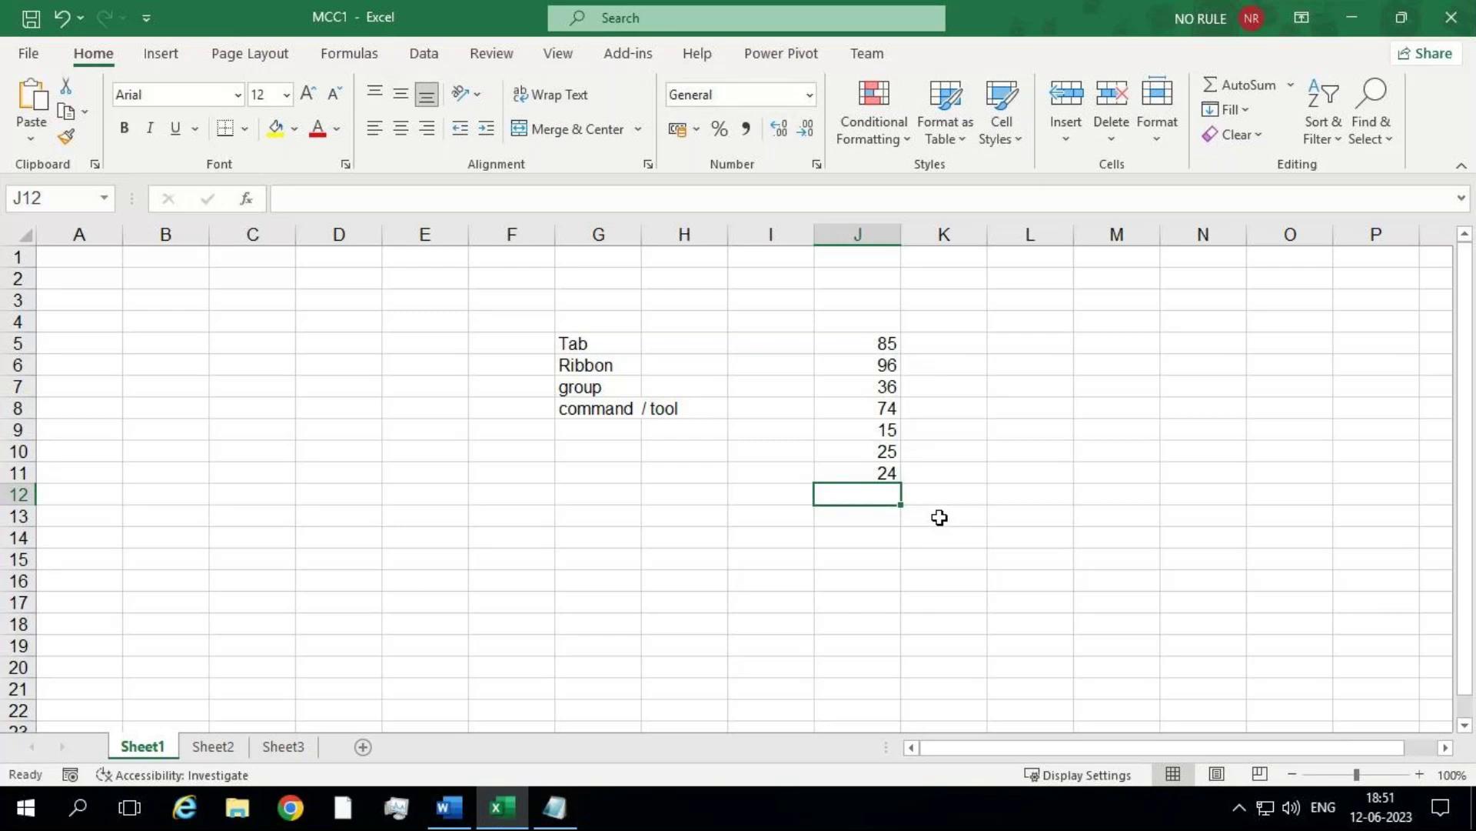
Step: Select J5:J11 and name it MCC in the Name Box
left_click(887, 344)
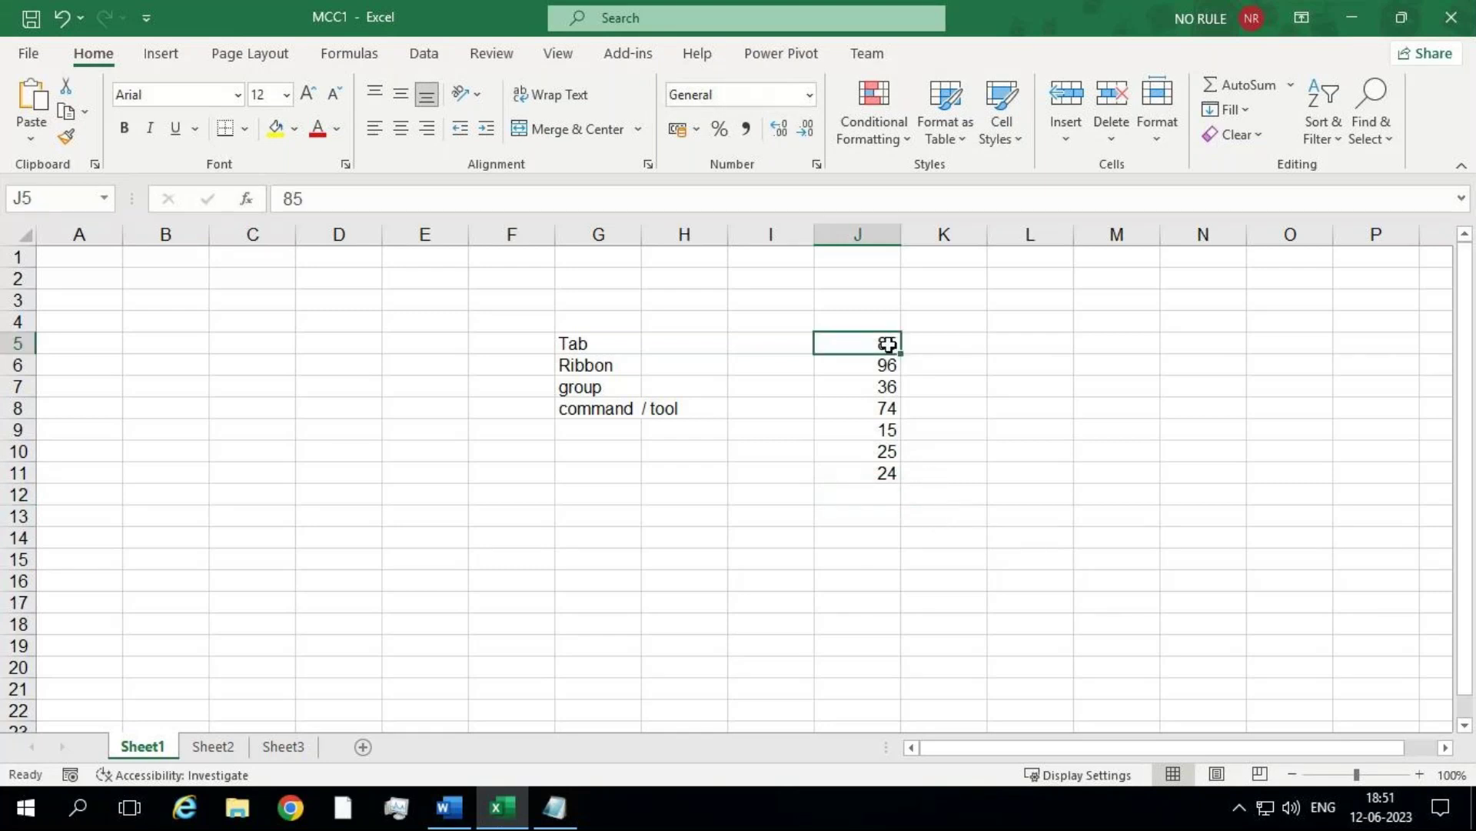
left_click_drag(887, 344, 878, 472)
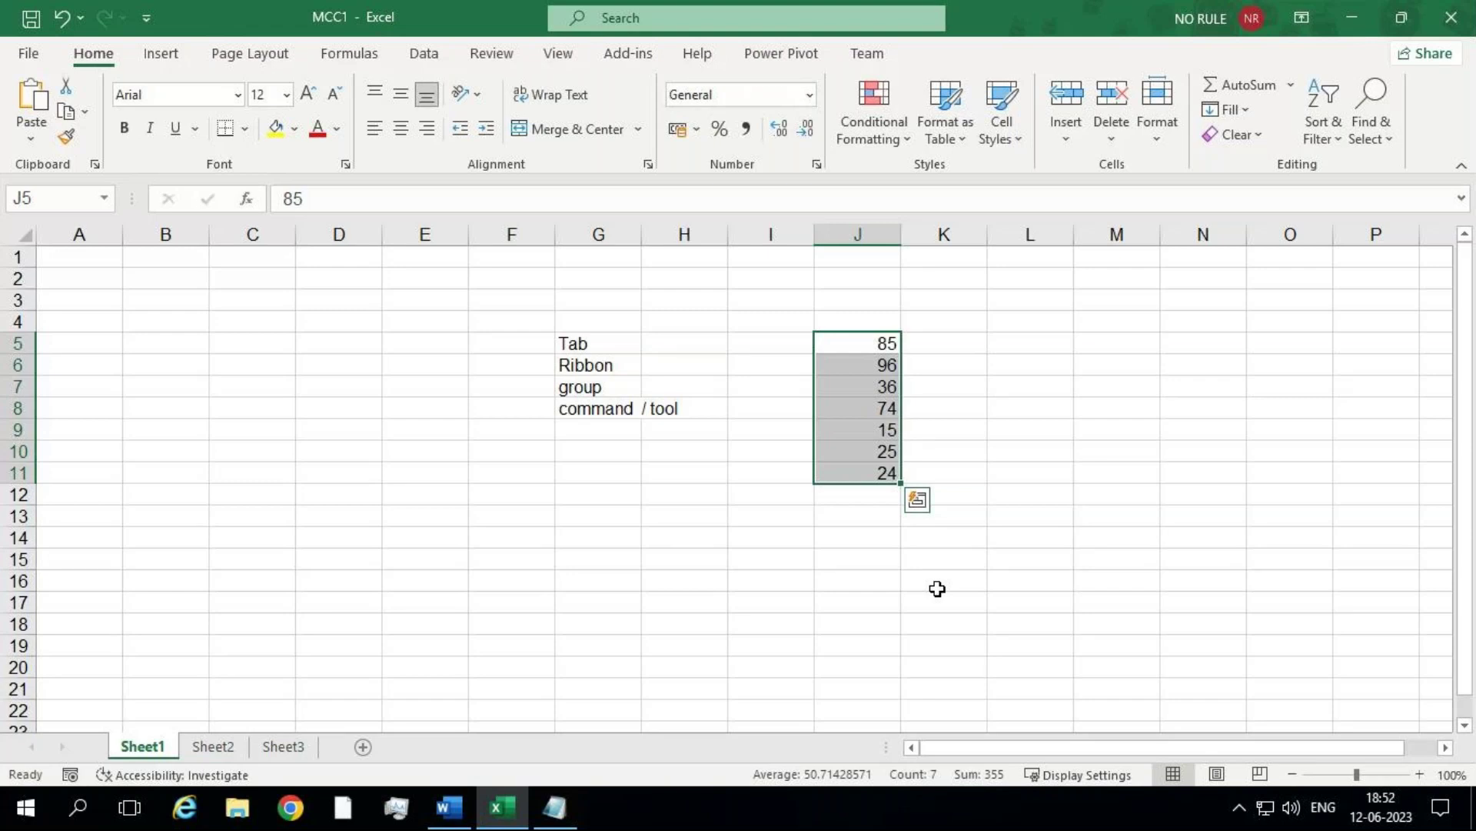
left_click(938, 588)
left_click(861, 346)
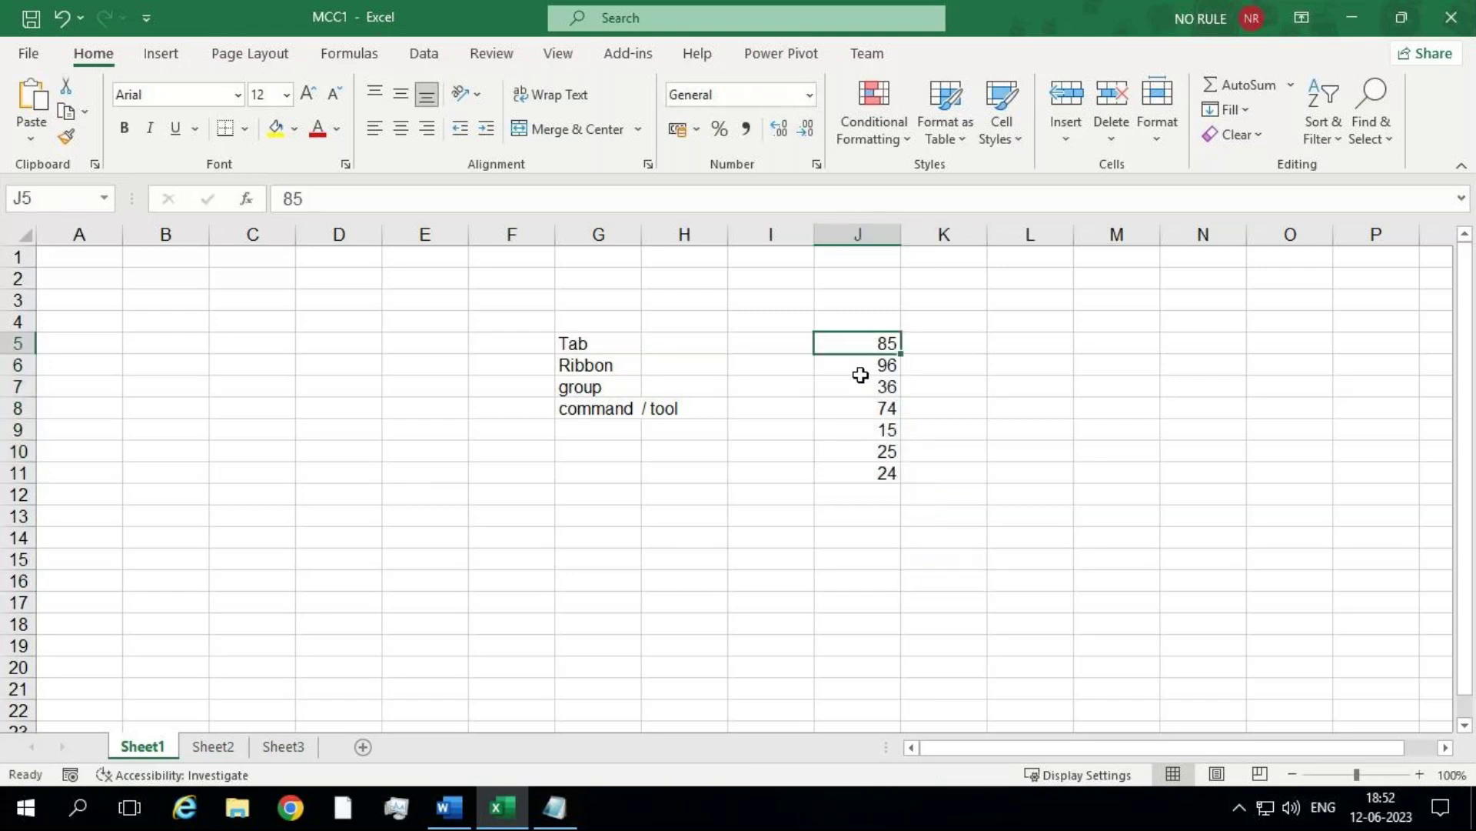
left_click_drag(860, 374, 857, 465)
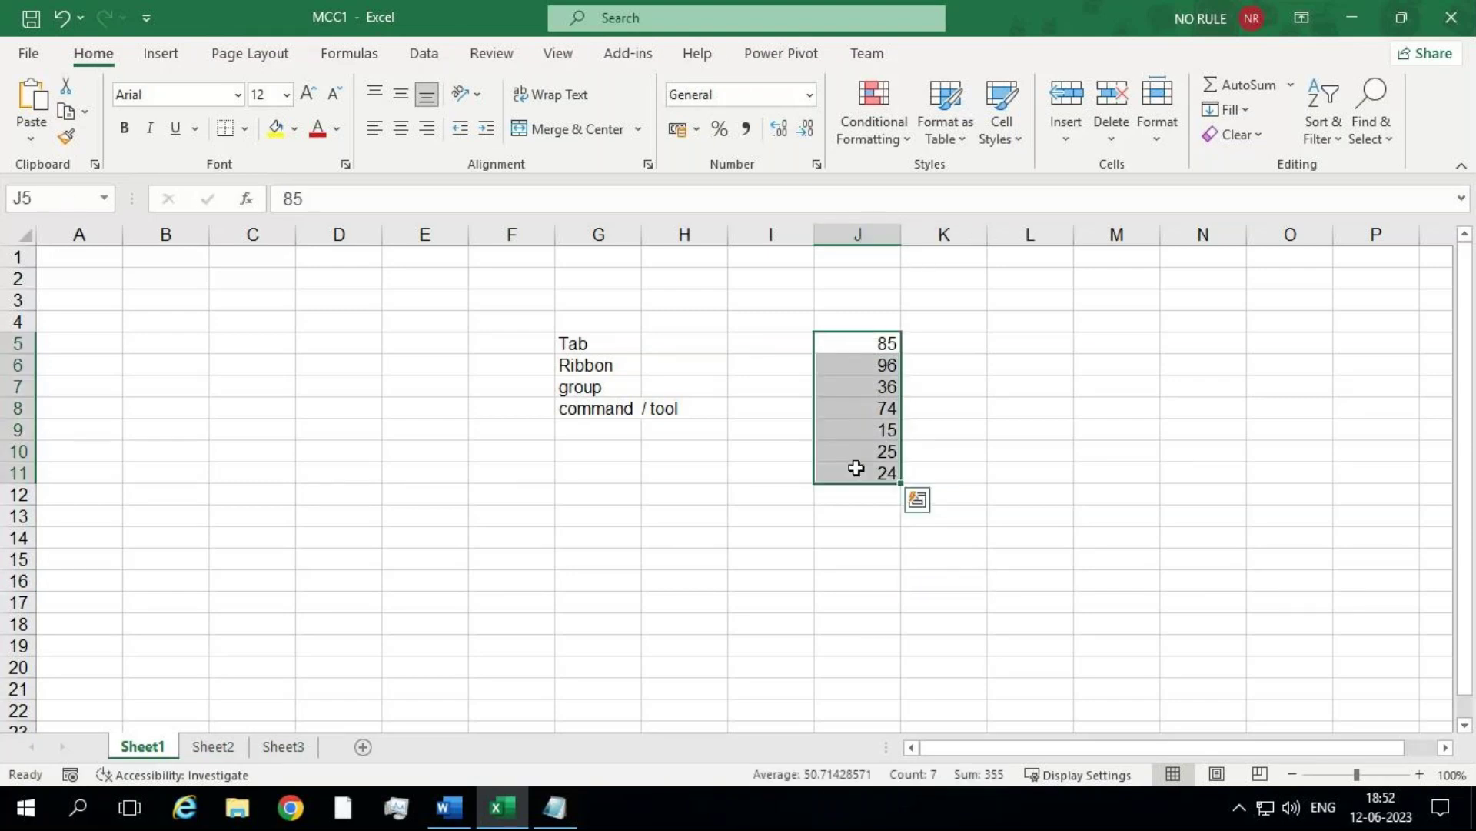
left_click_drag(848, 339, 860, 483)
left_click(38, 199)
key("BackSpace")
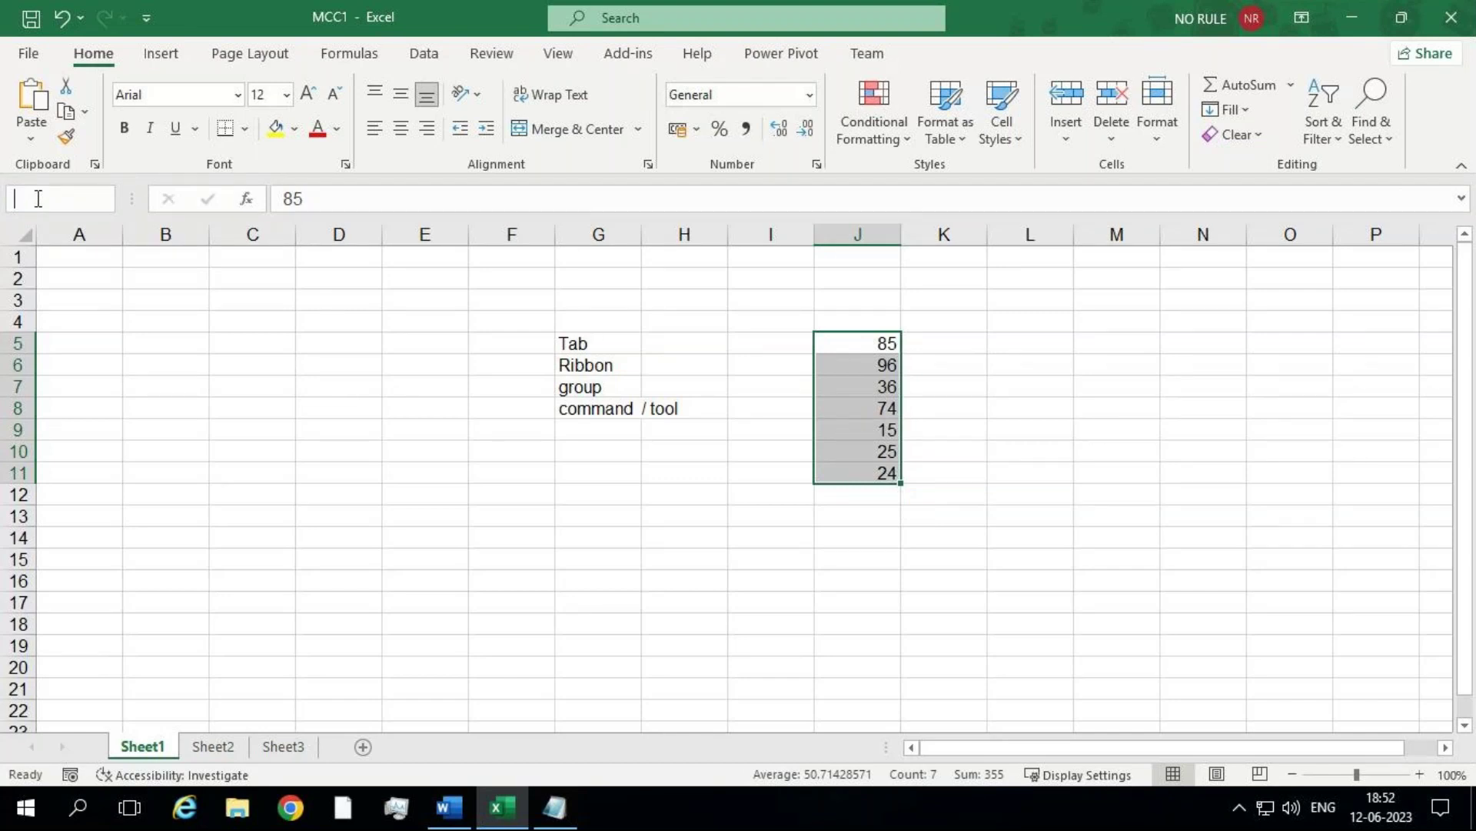
type("MCC")
key("Return")
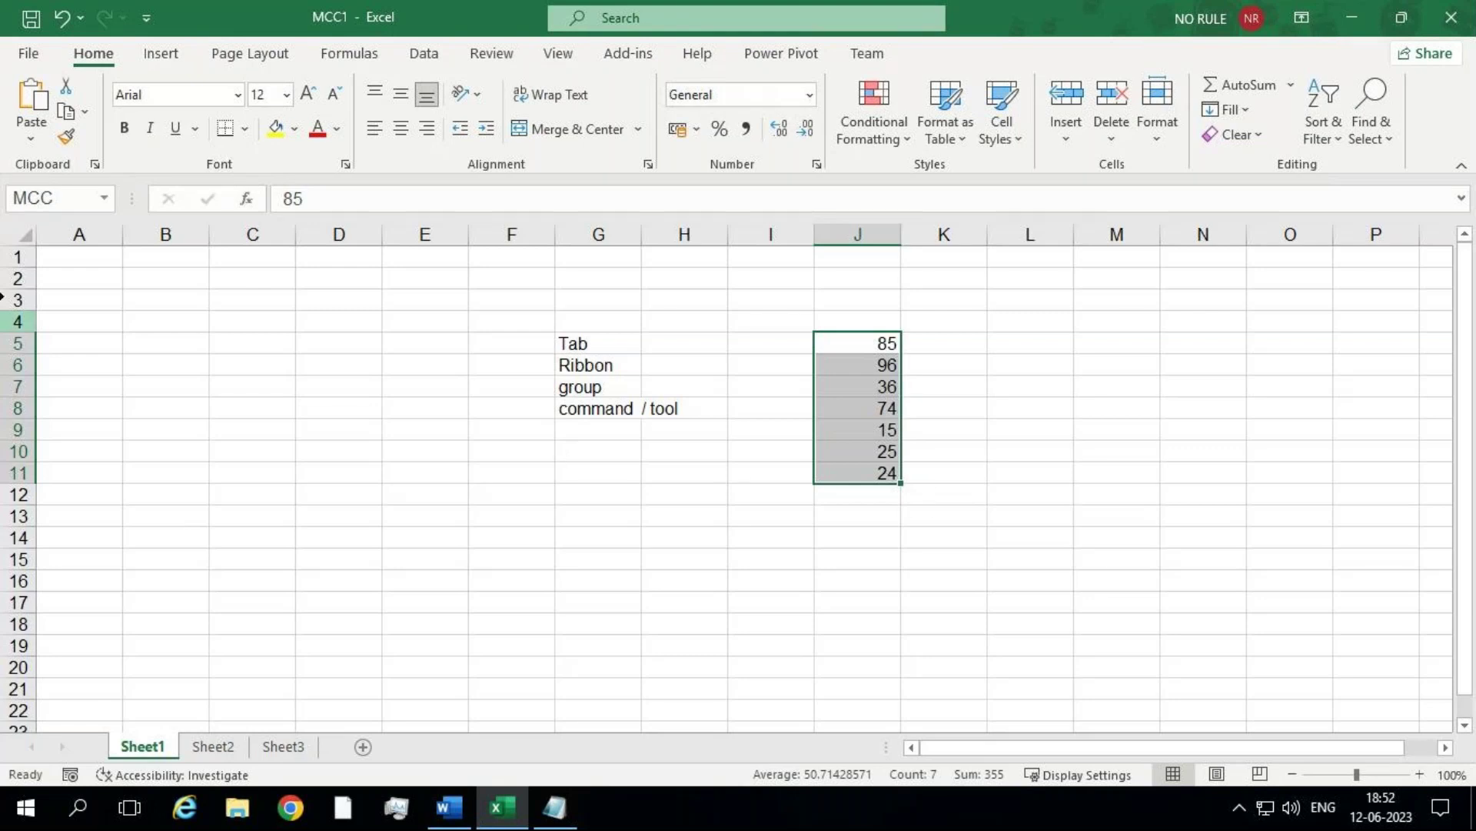
left_click(762, 519)
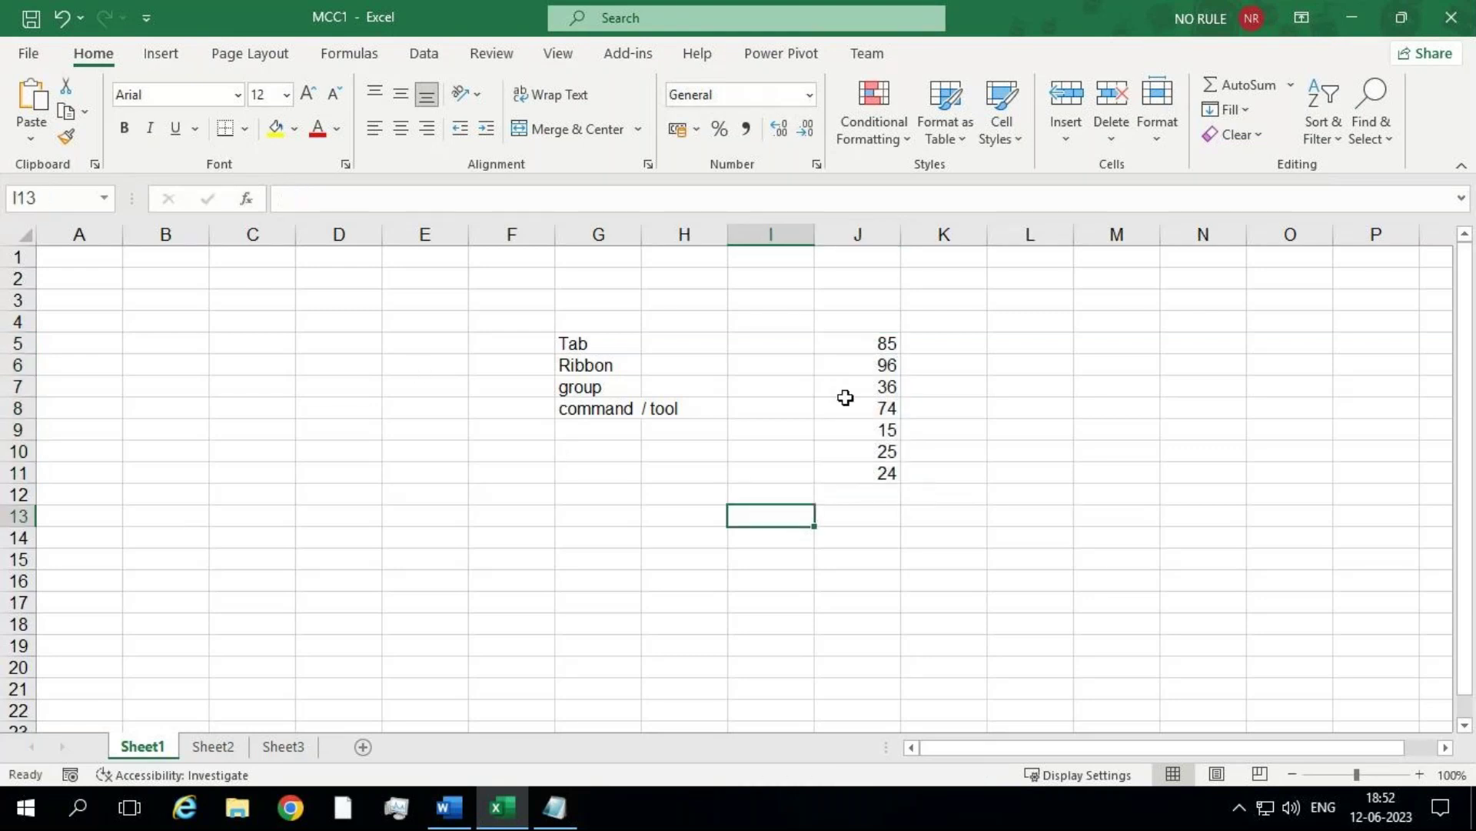
left_click_drag(861, 351, 874, 465)
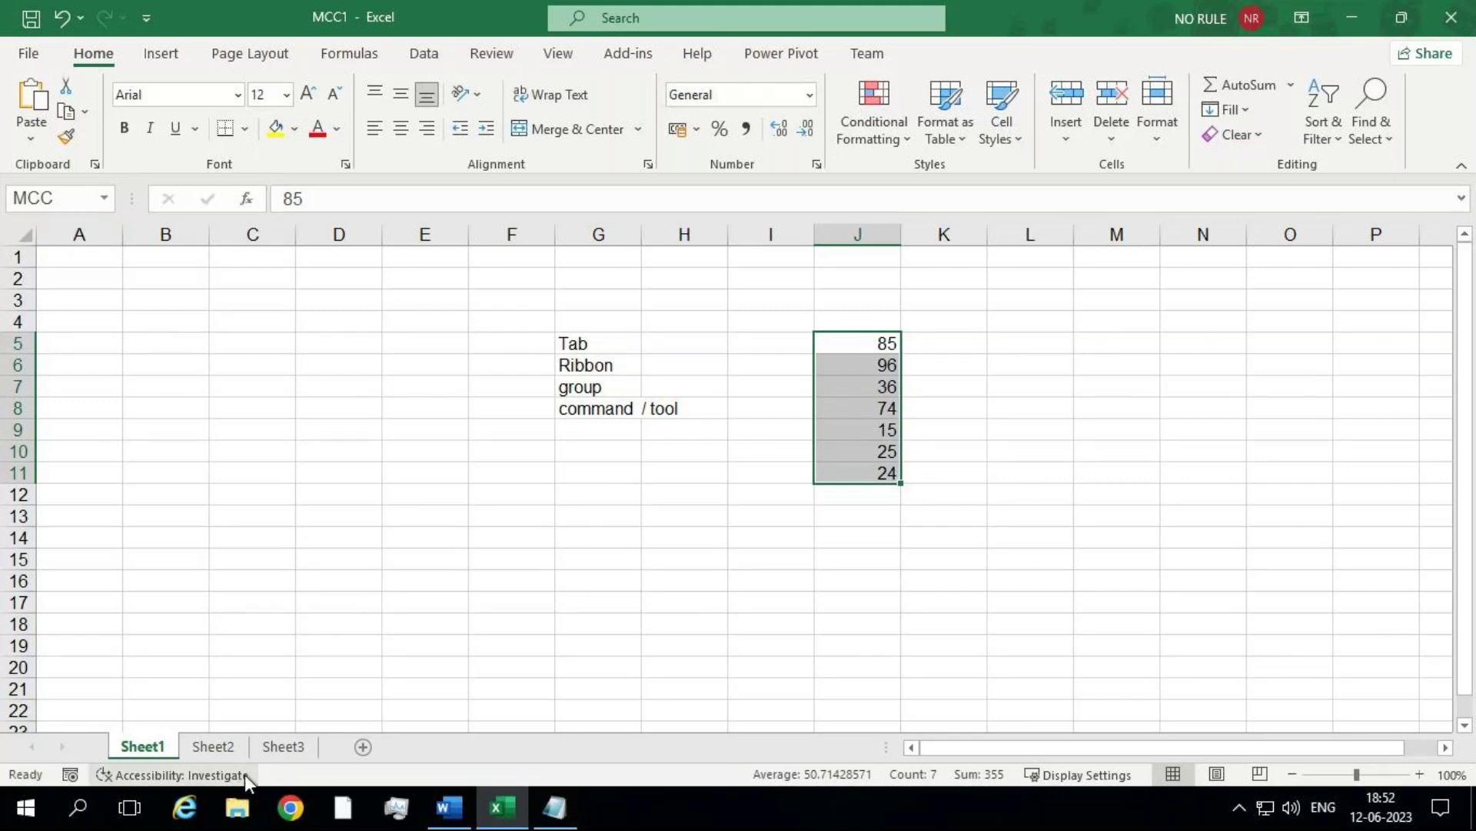
left_click(283, 746)
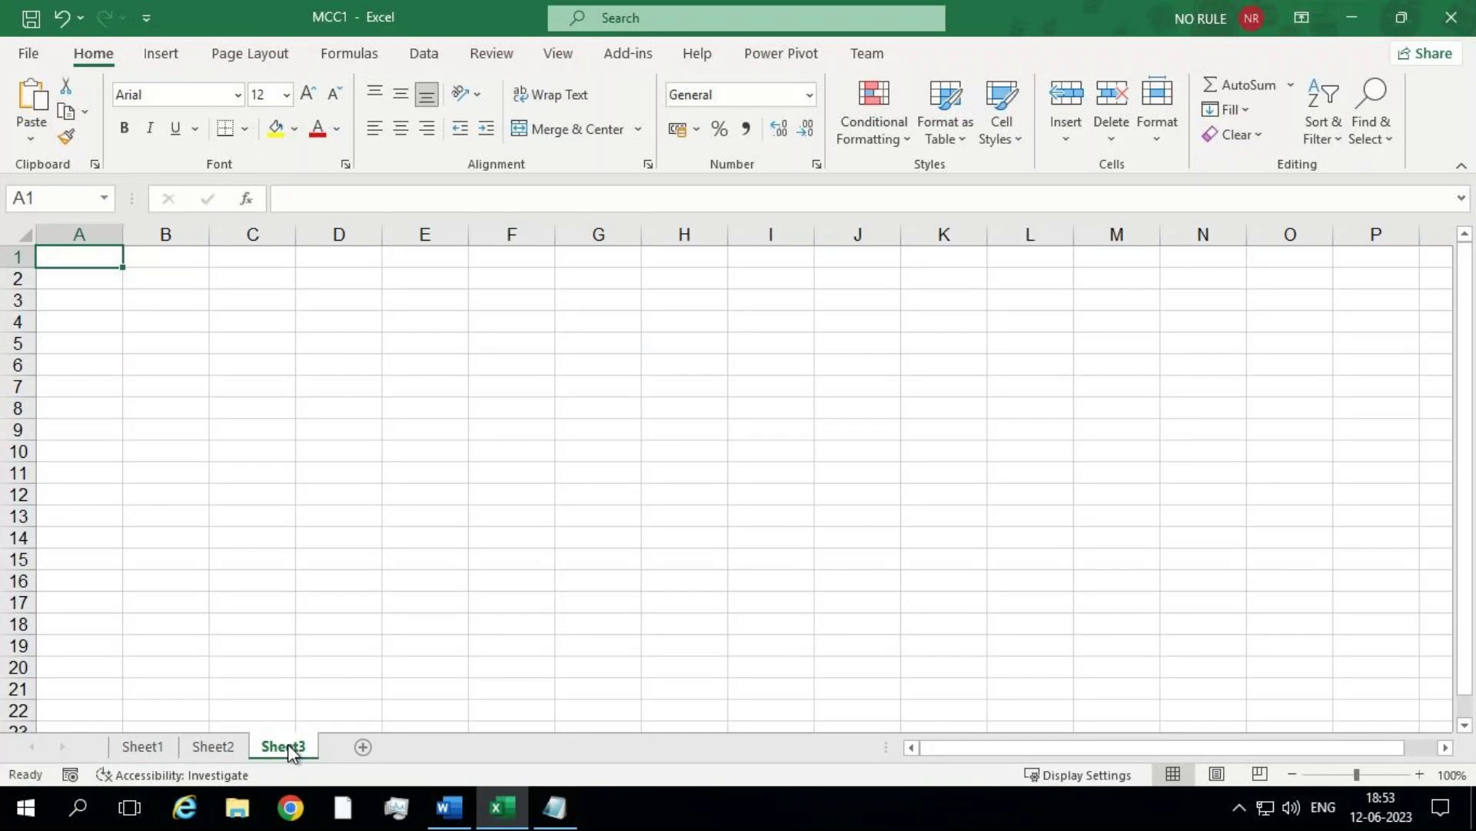
left_click(145, 750)
left_click_drag(840, 336, 860, 461)
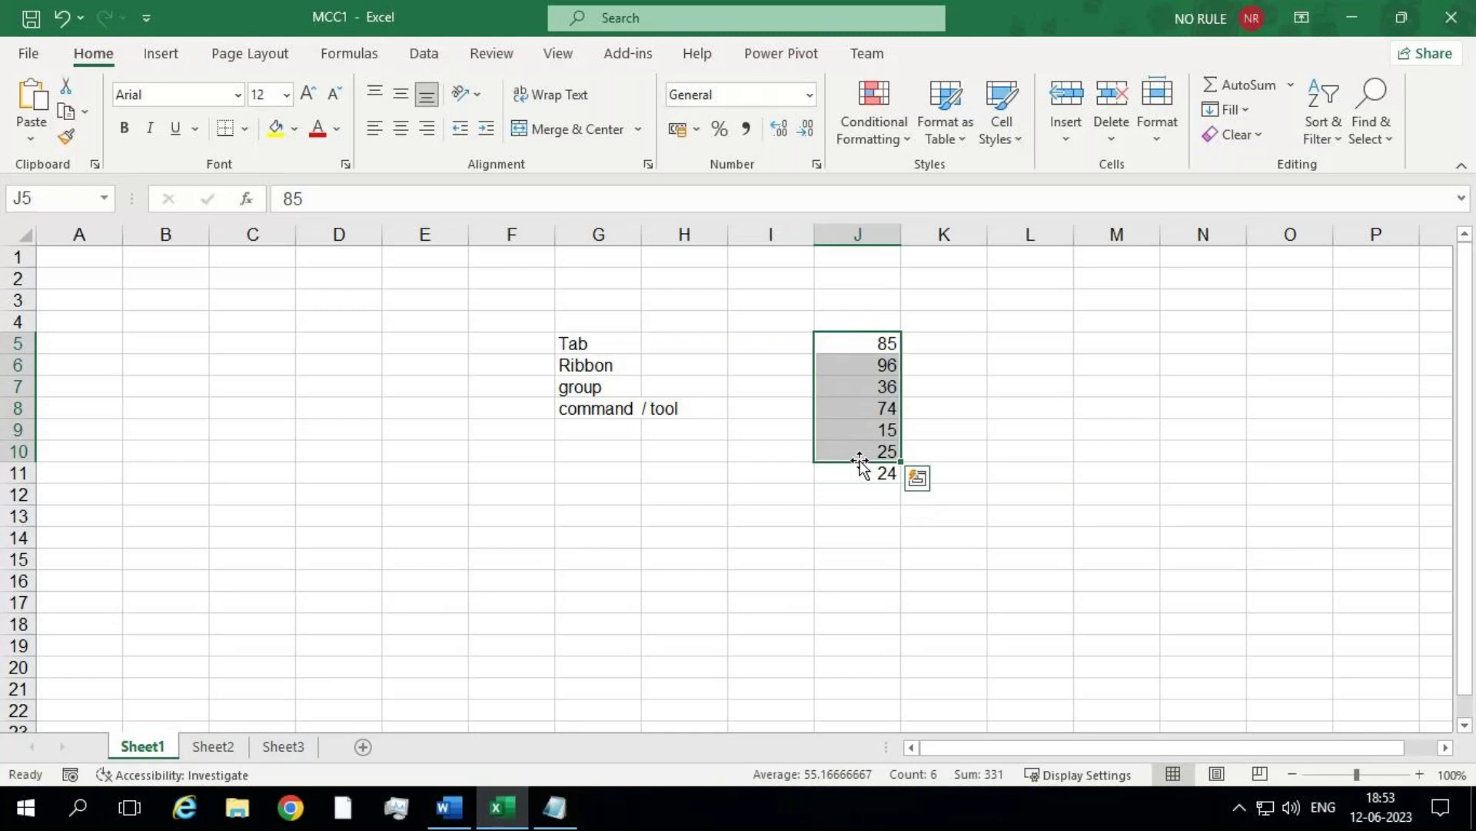
Step: On Sheet3, select H11 and start a SUM formula from the function suggestions
left_click(306, 750)
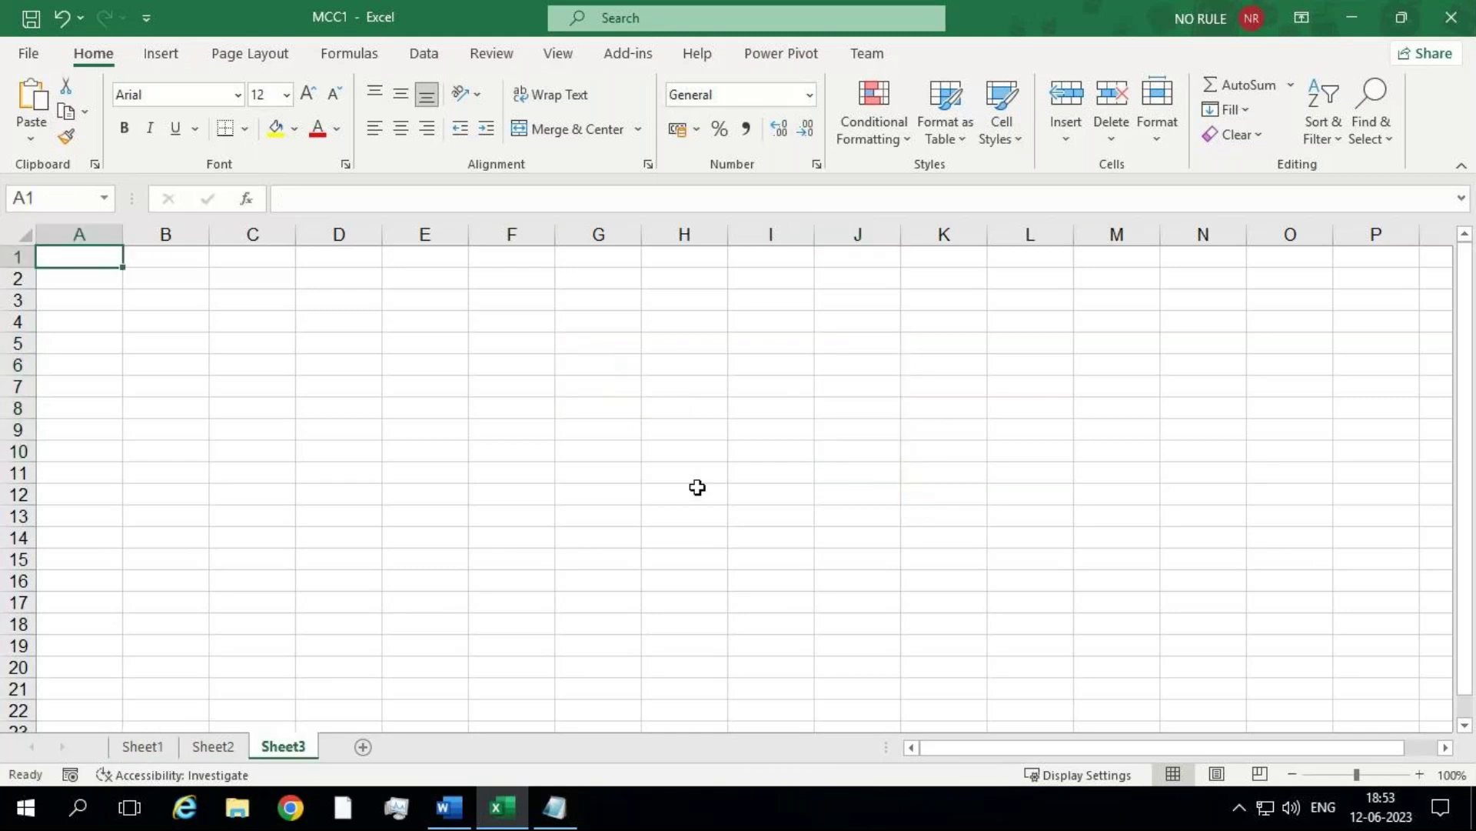
left_click(701, 476)
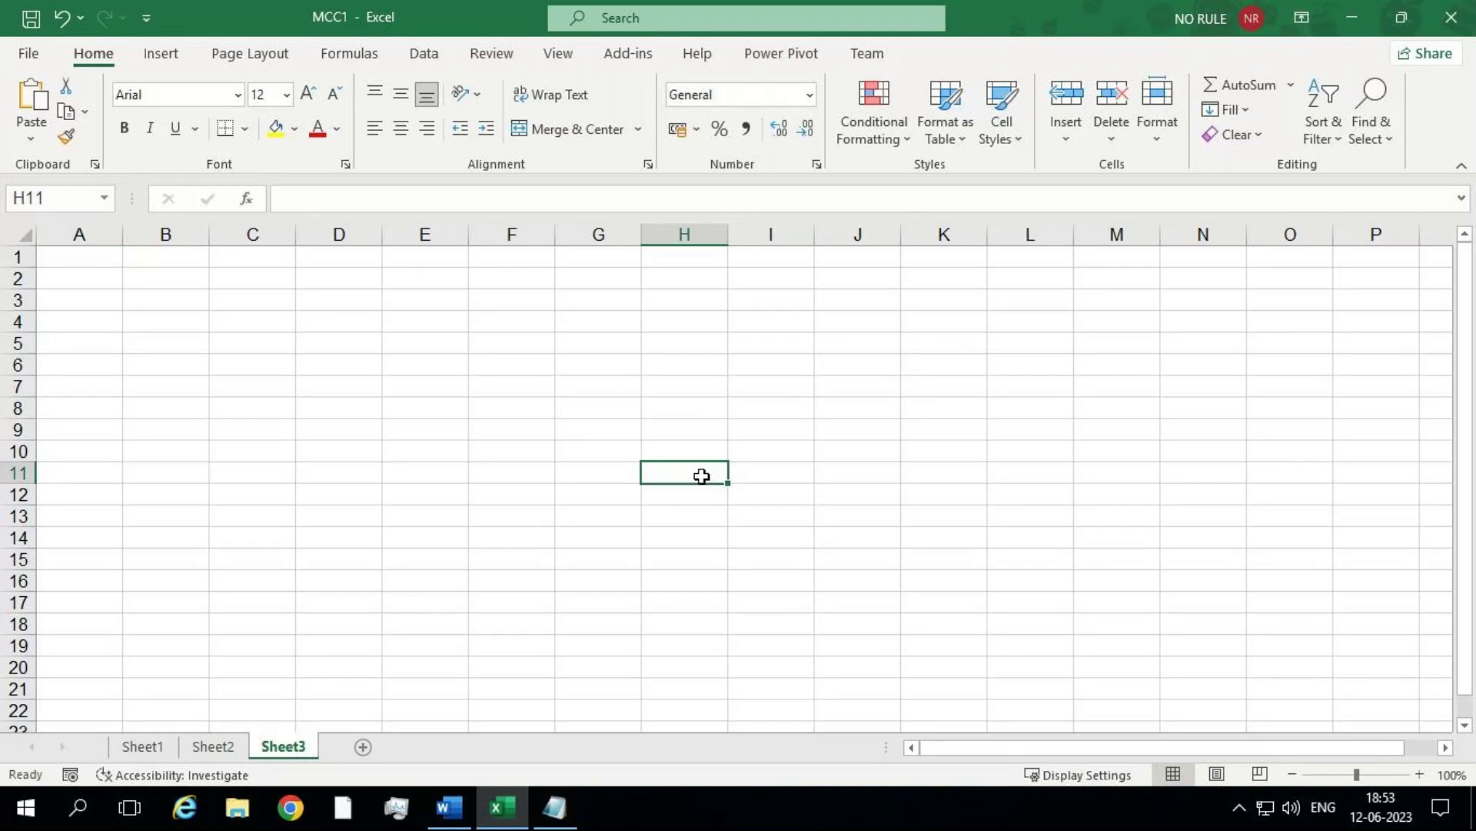
type("=")
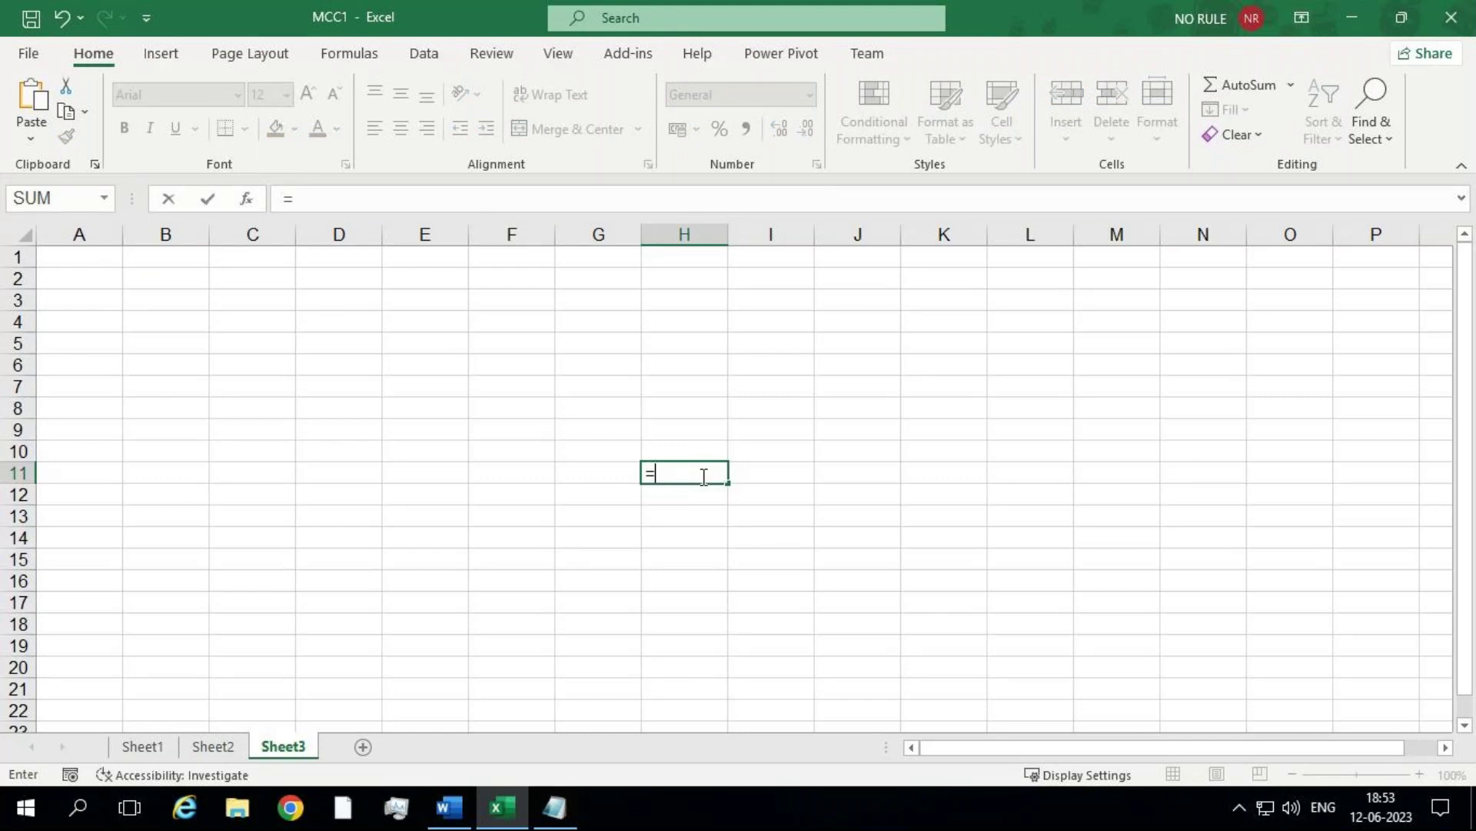
key("Escape")
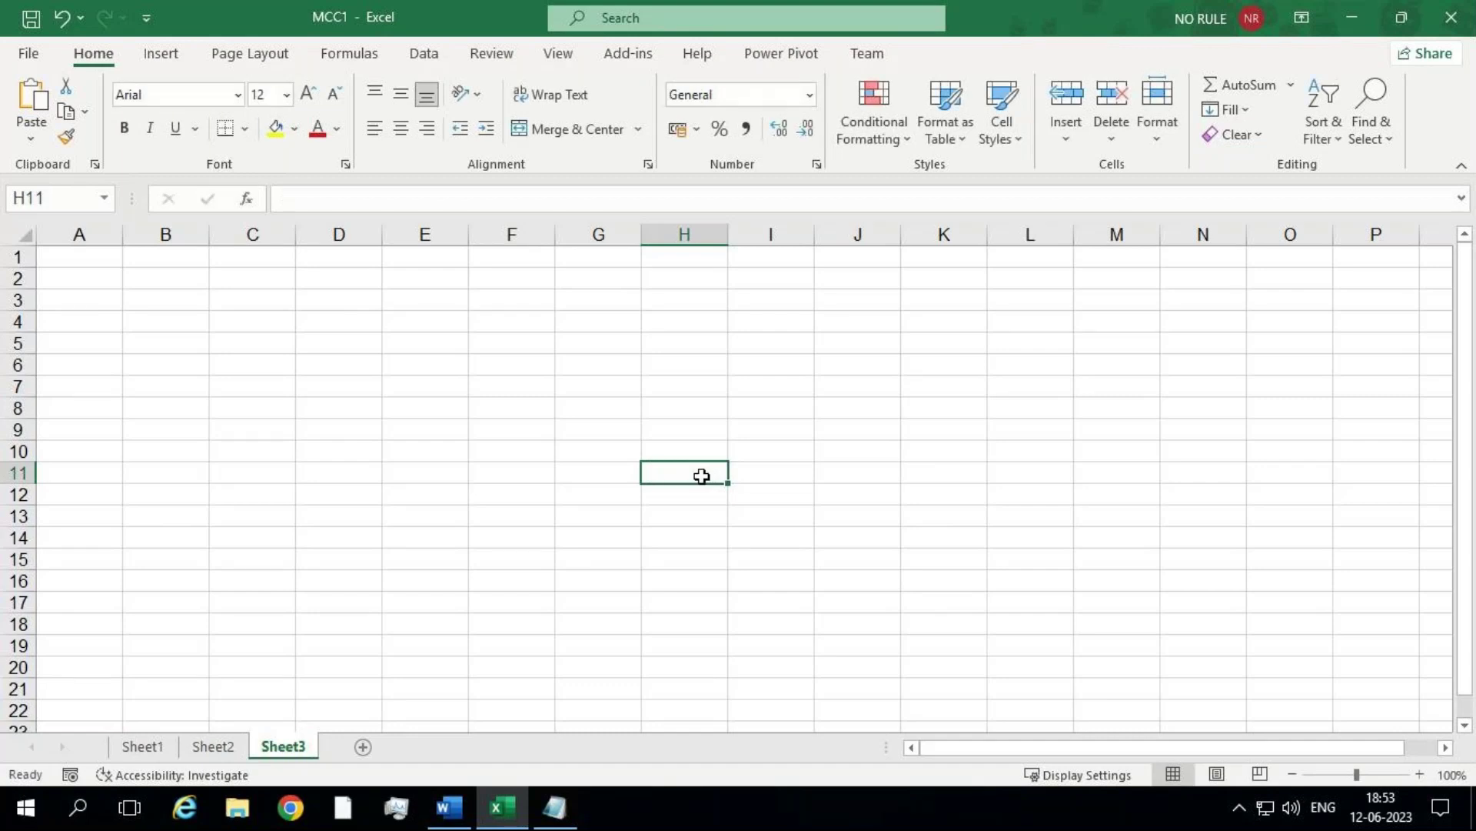
type("=")
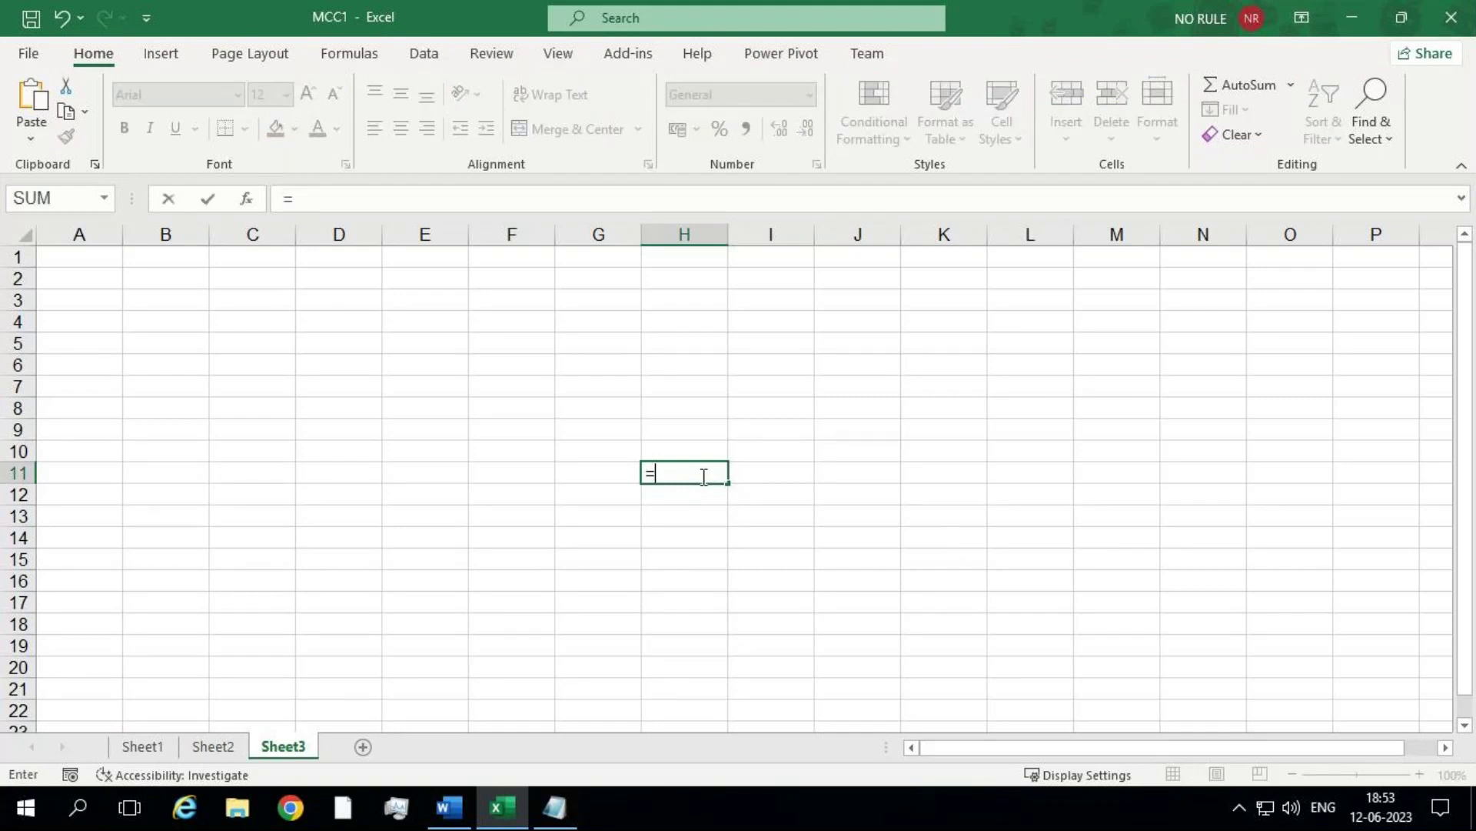
type("sum")
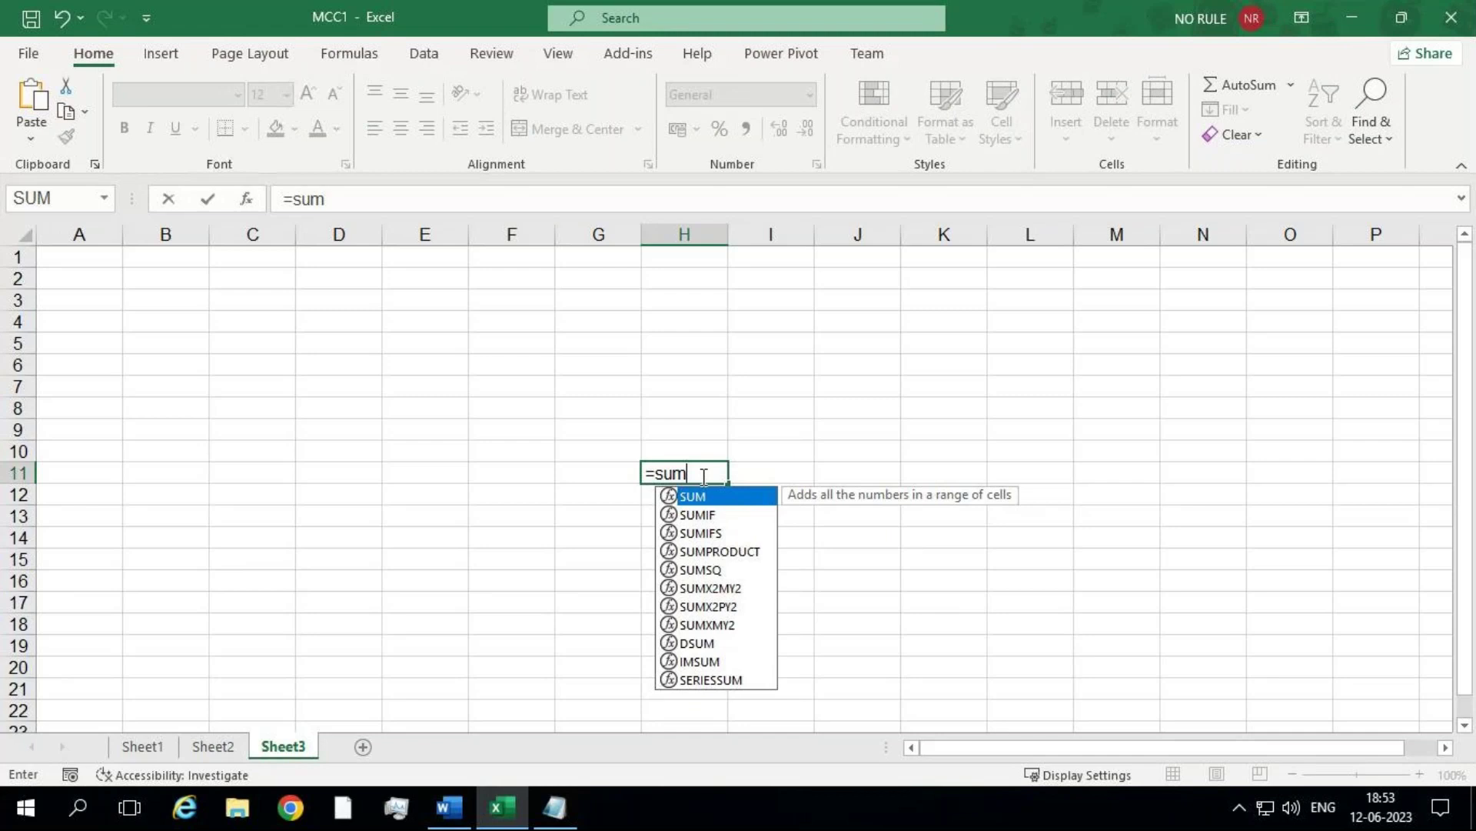
type("(")
key("BackSpace")
key("BackSpace")
key("BackSpace")
key("BackSpace")
key("BackSpace")
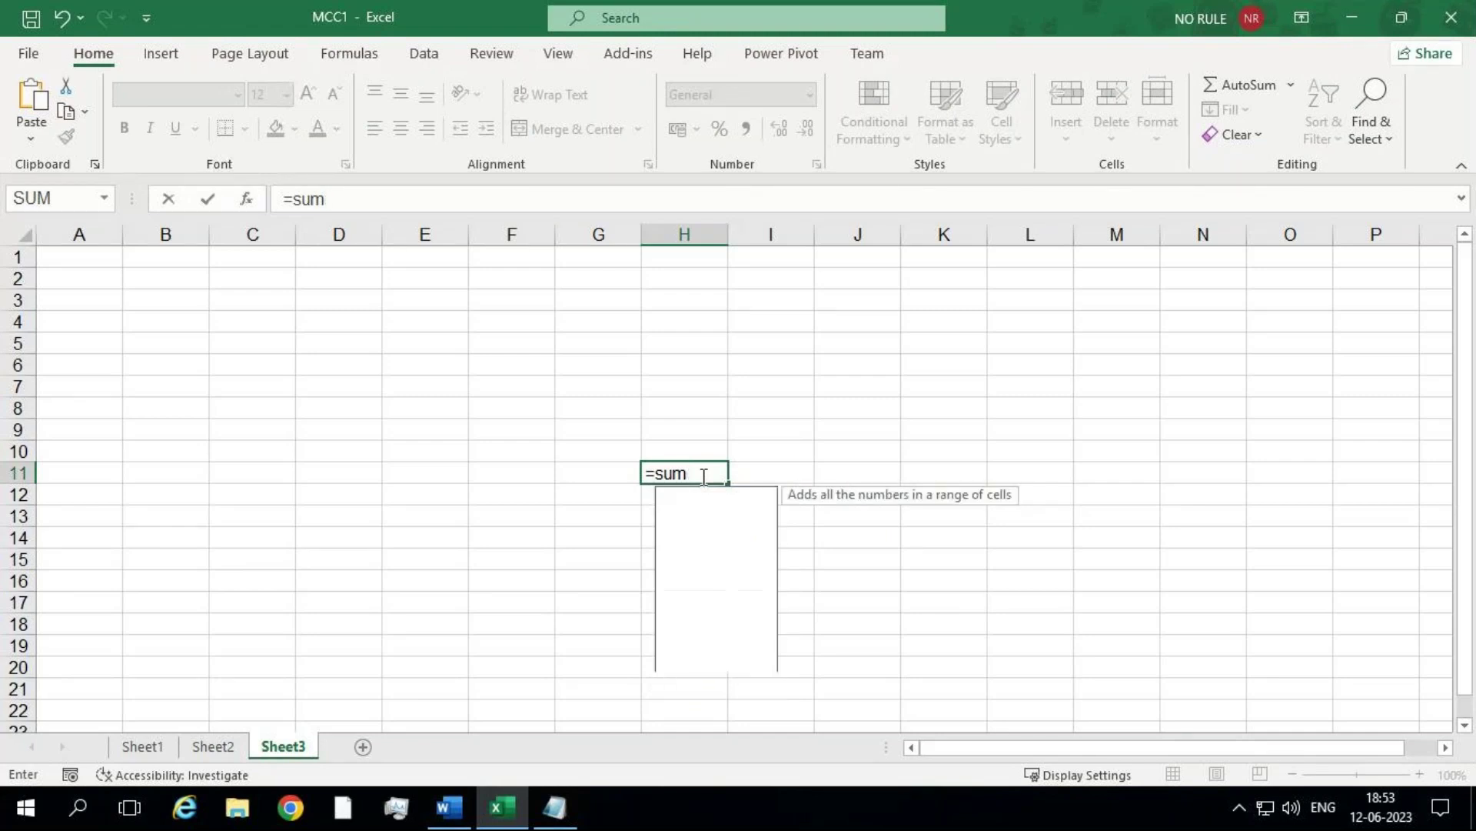
type("=sum")
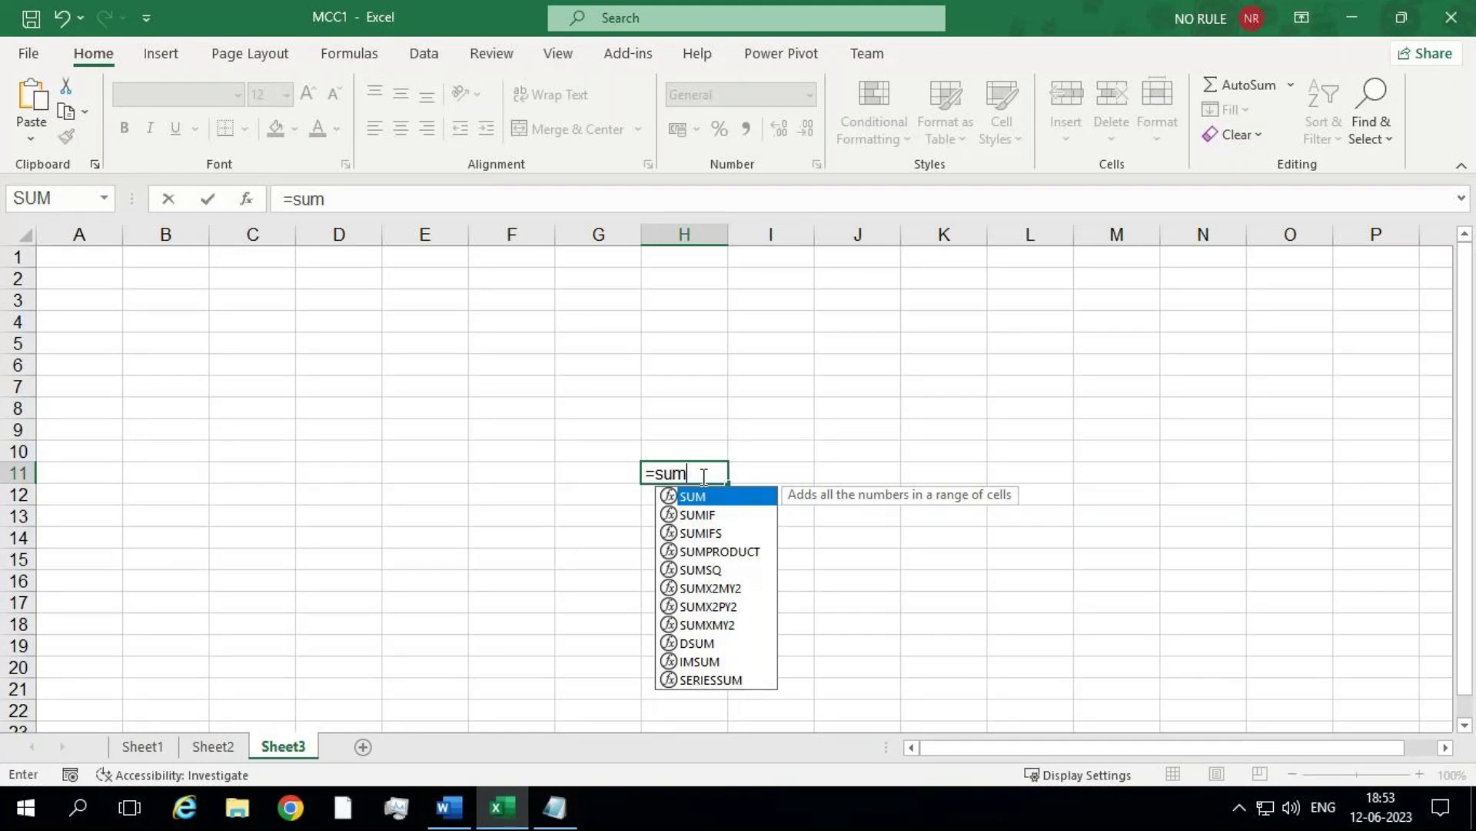
key("Tab")
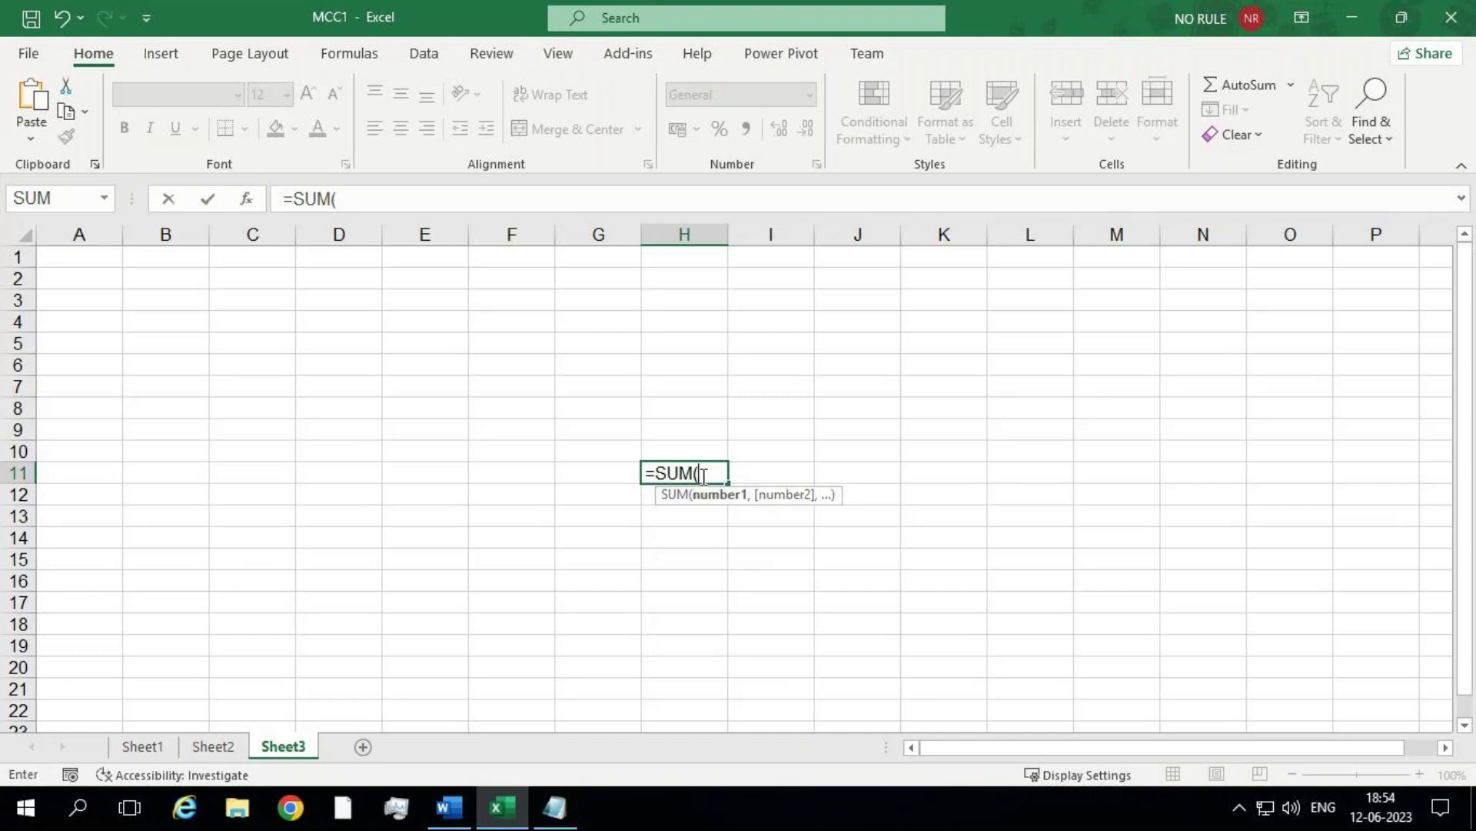
Step: Complete H11 as =SUM(MCC) by picking MCC from AutoComplete, giving 355
type("mcc")
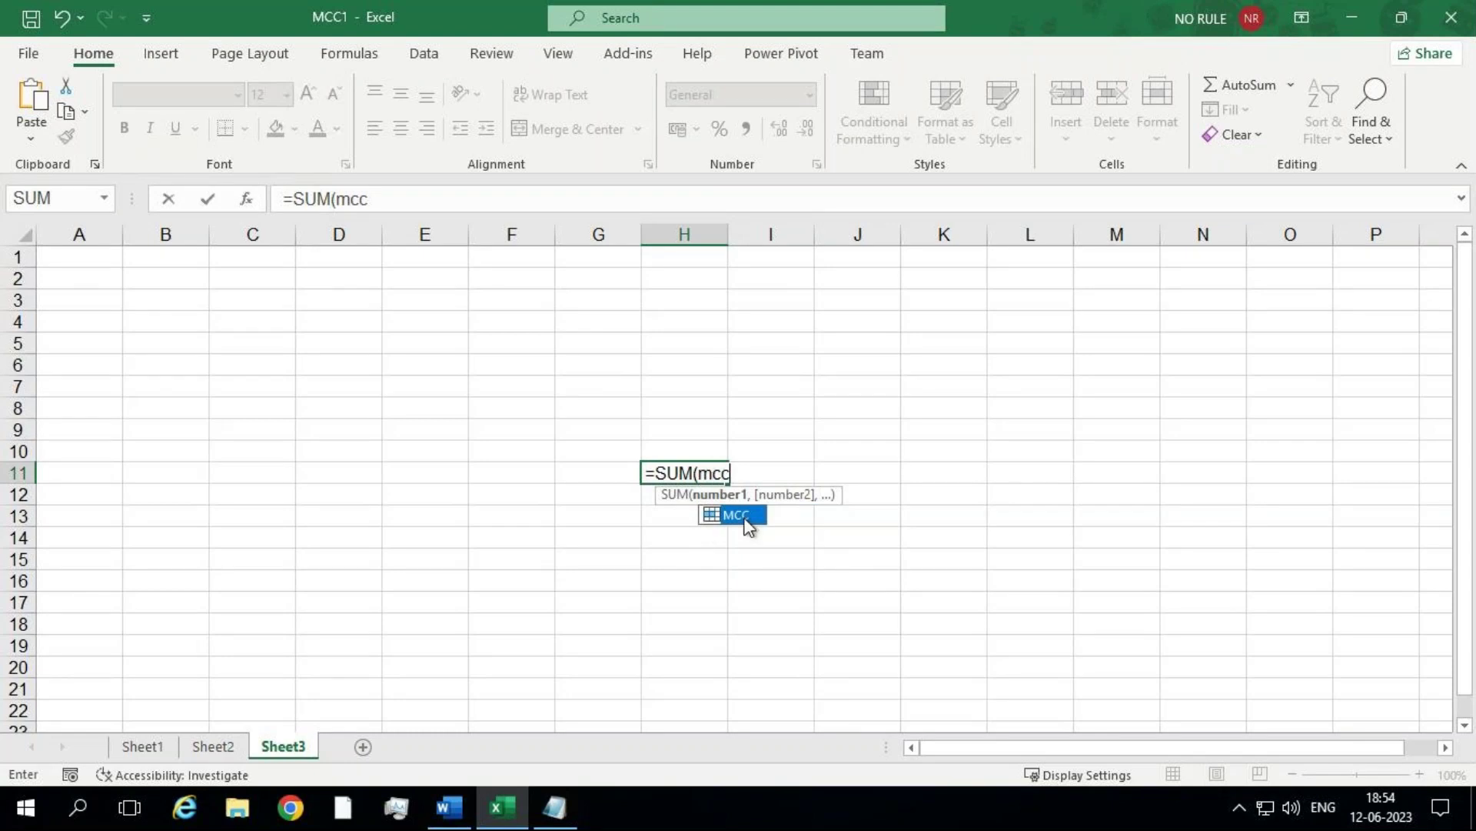
key("BackSpace")
key("BackSpace")
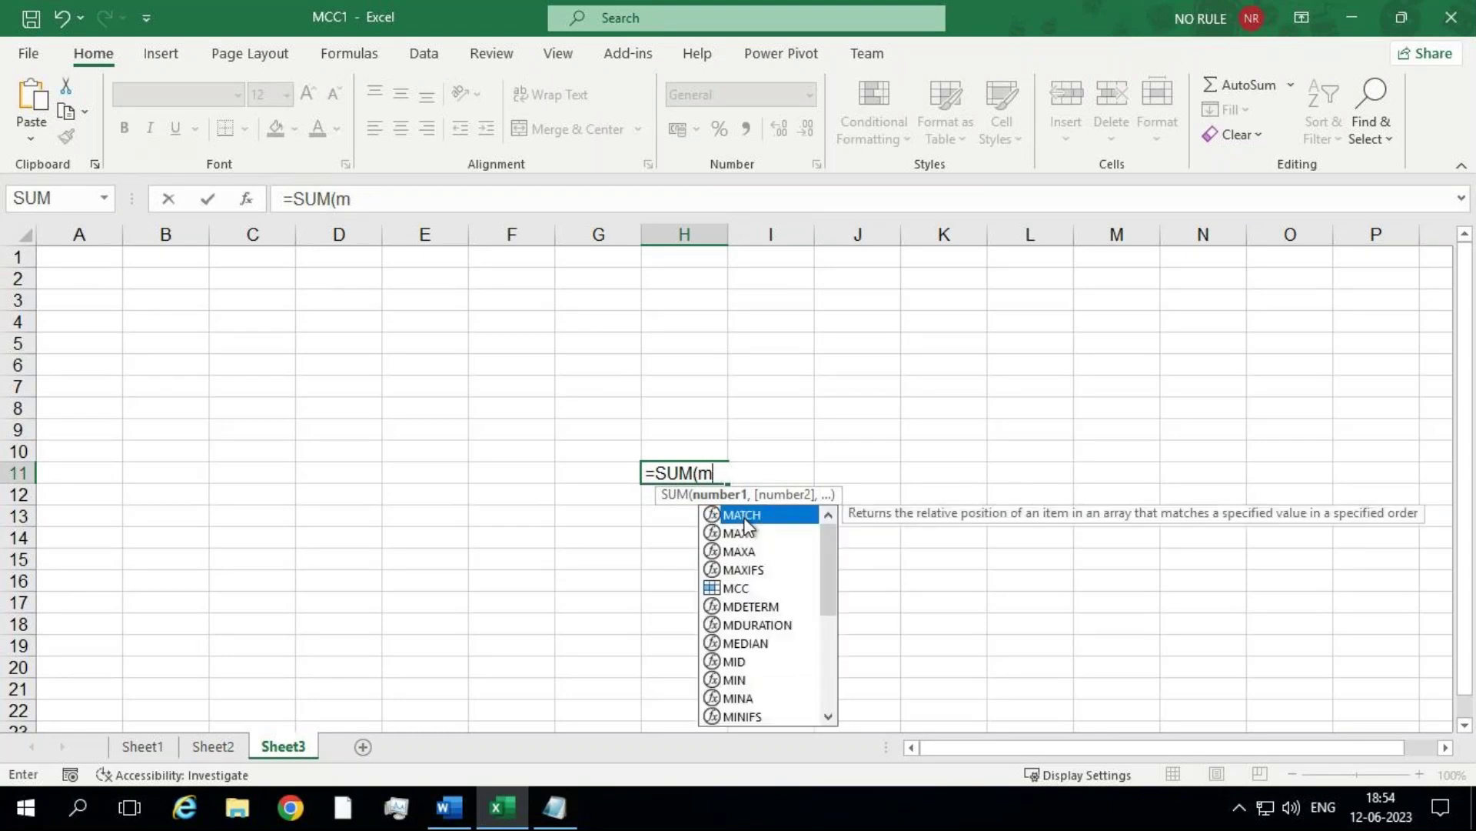
key("Down")
key("Down")
key("Down")
key("Down")
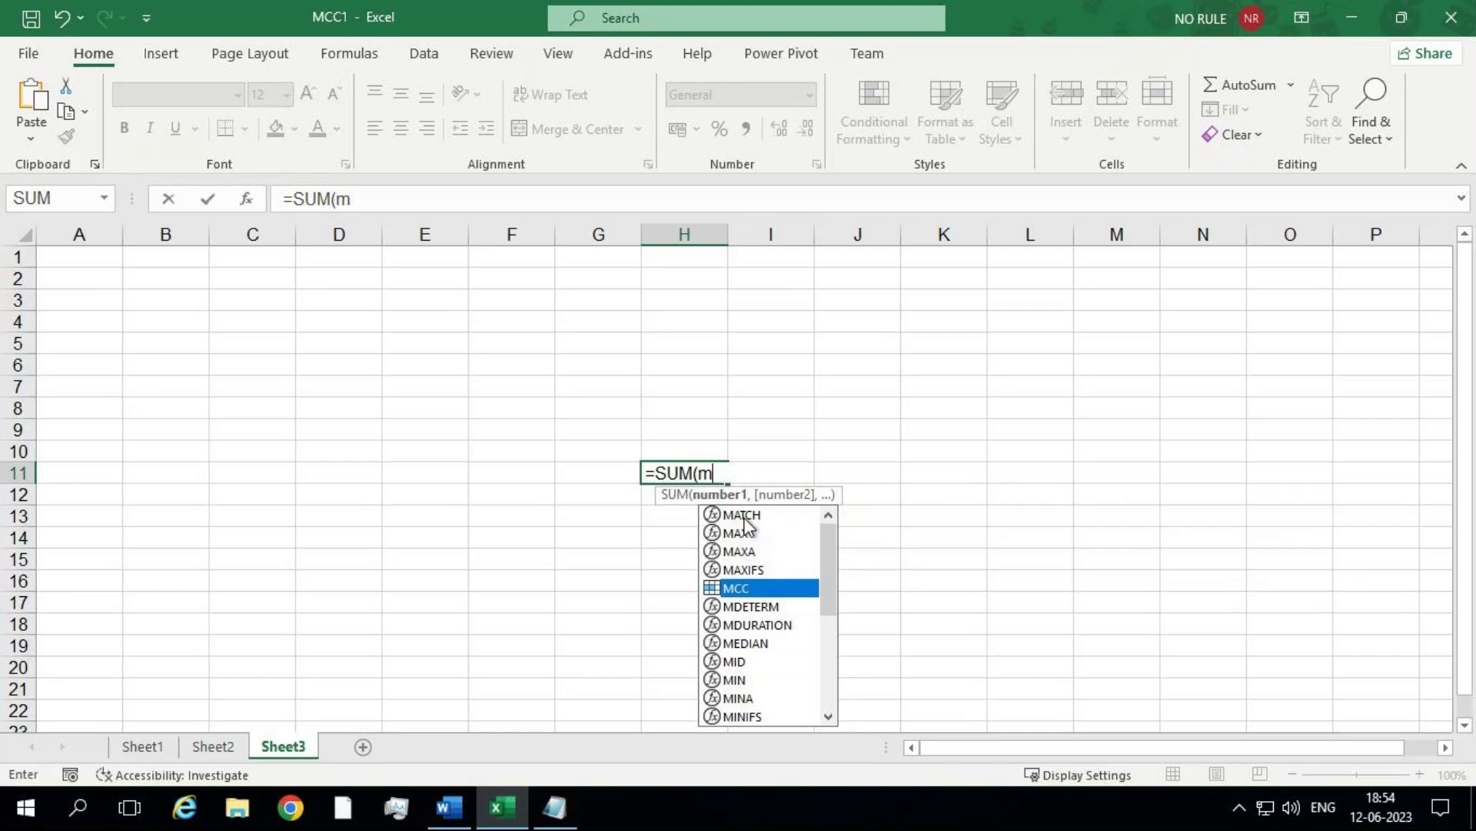
double_click(745, 589)
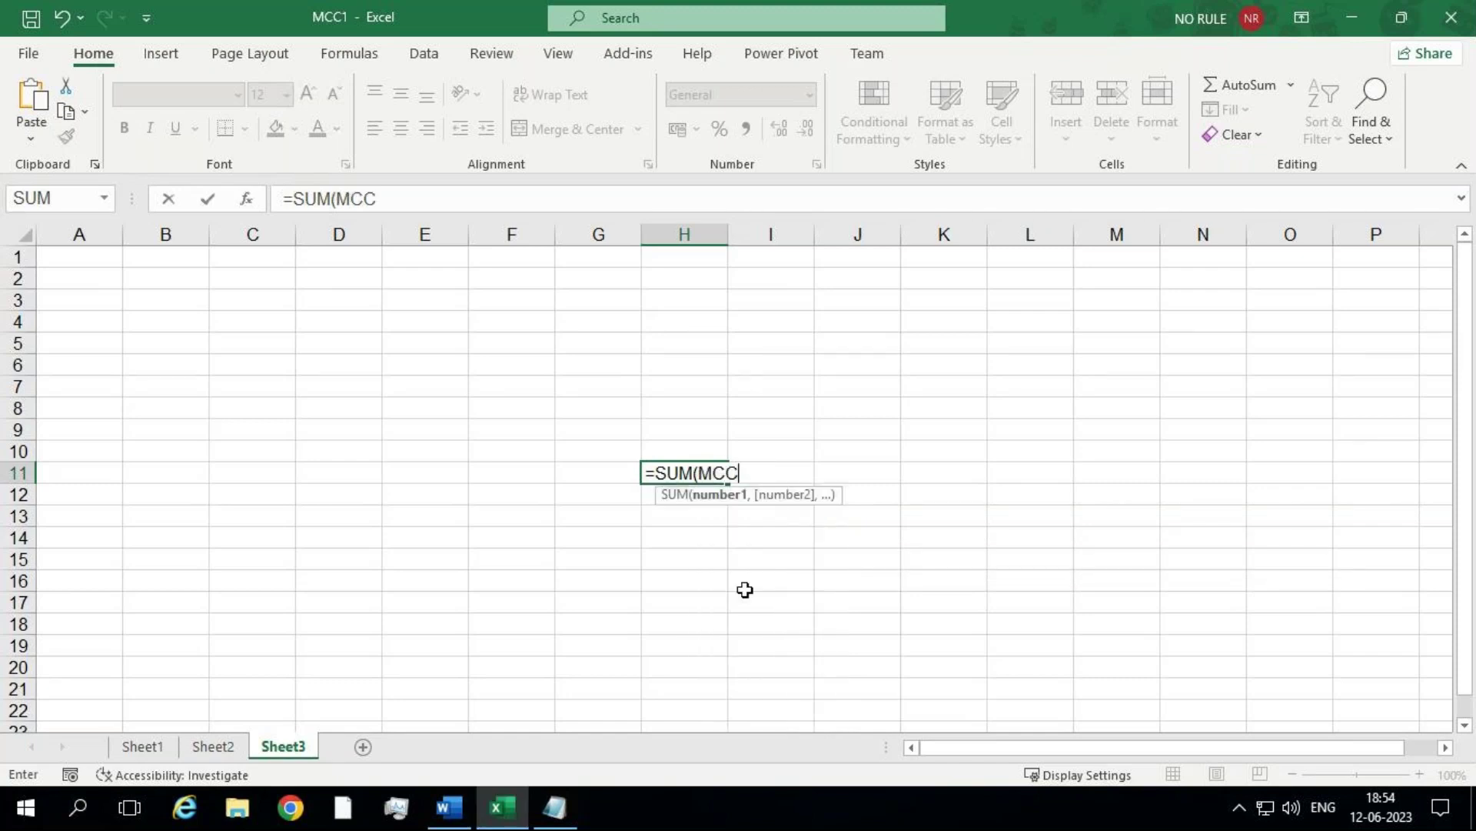
type(")")
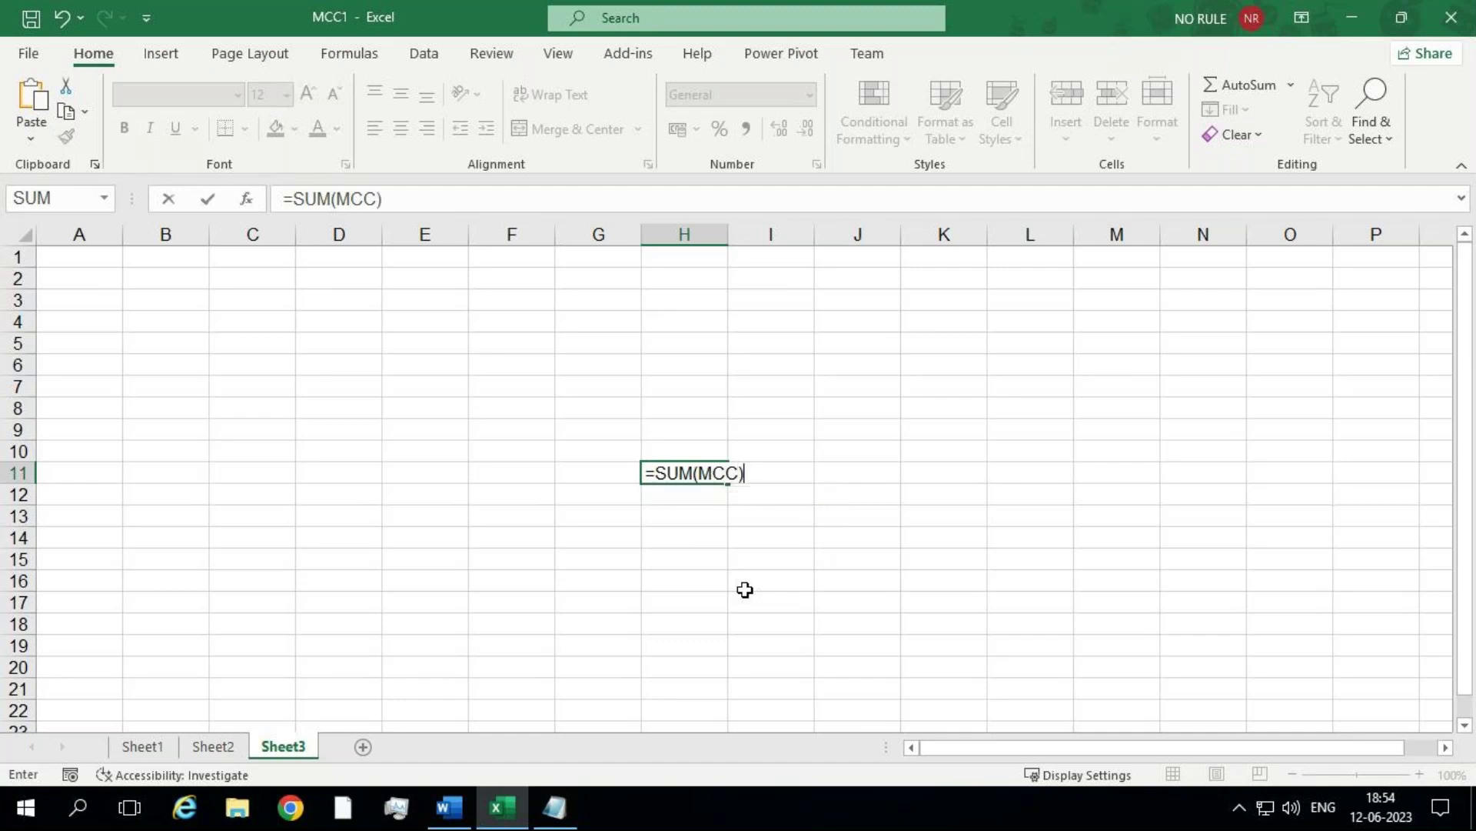
key("Return")
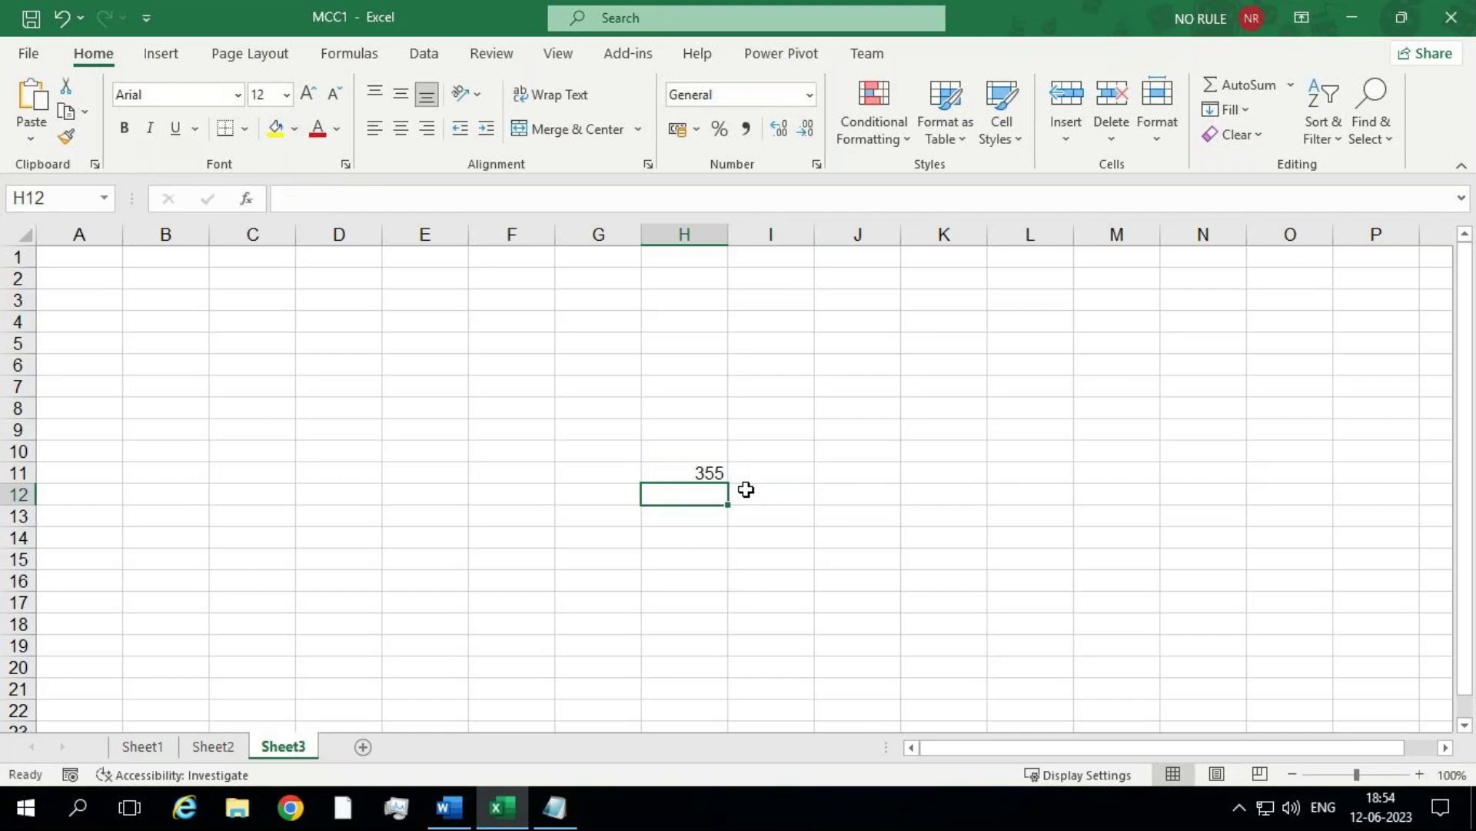
Step: Enter =SUM(MCC) in Sheet3 cell J9, inserting MCC from AutoComplete
left_click(890, 424)
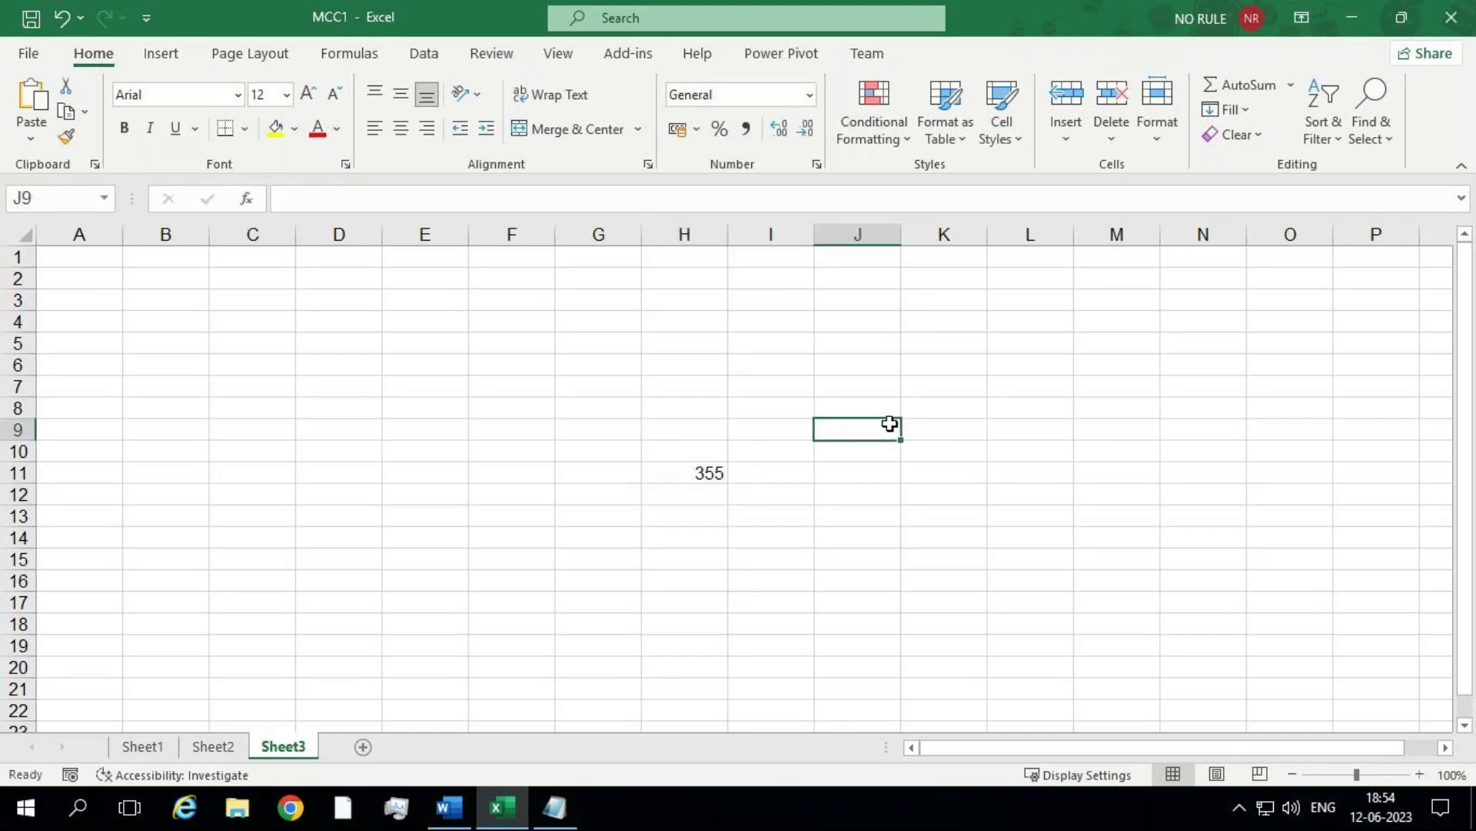
type("=")
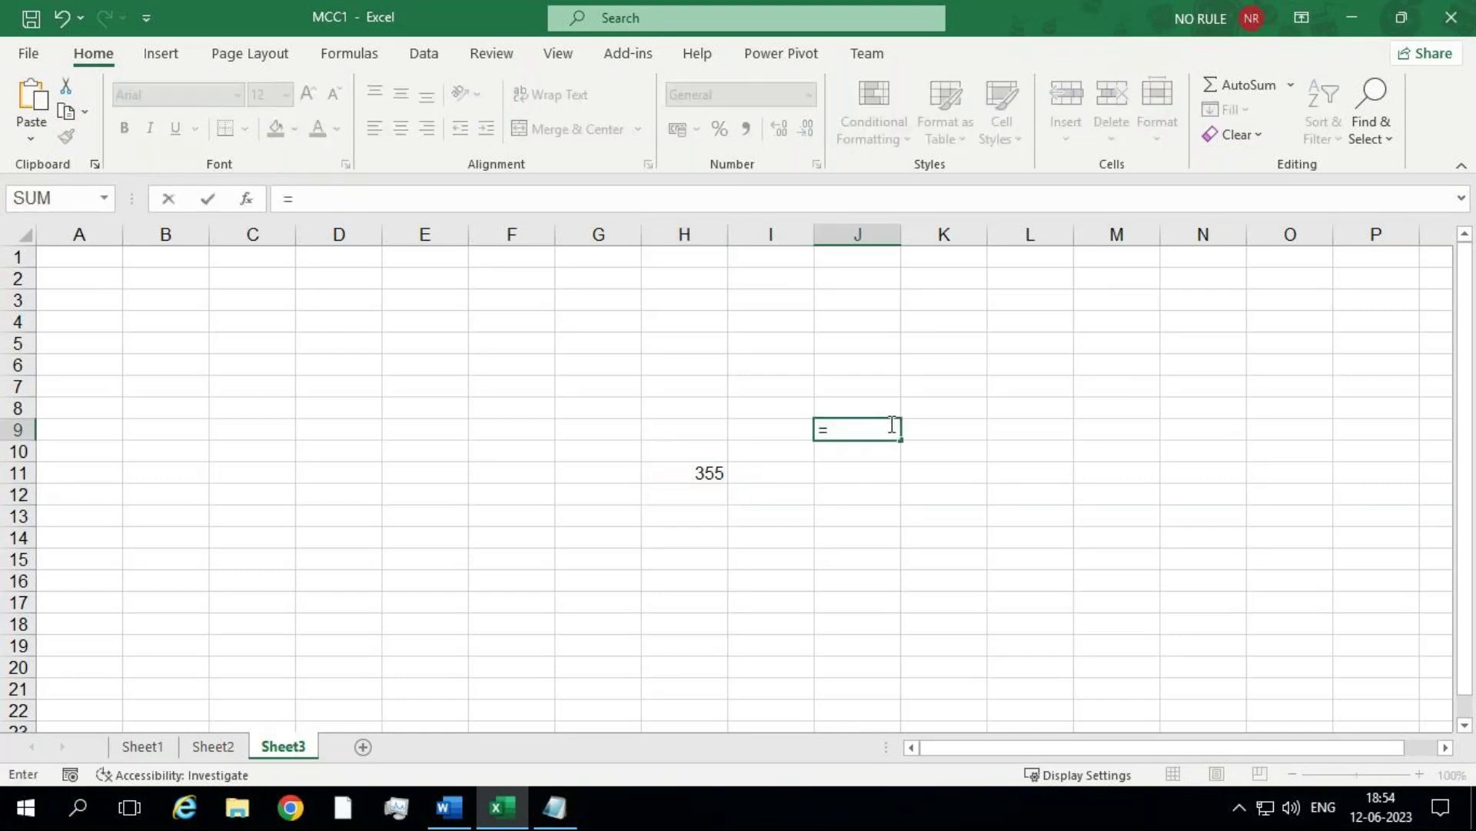
type("sum")
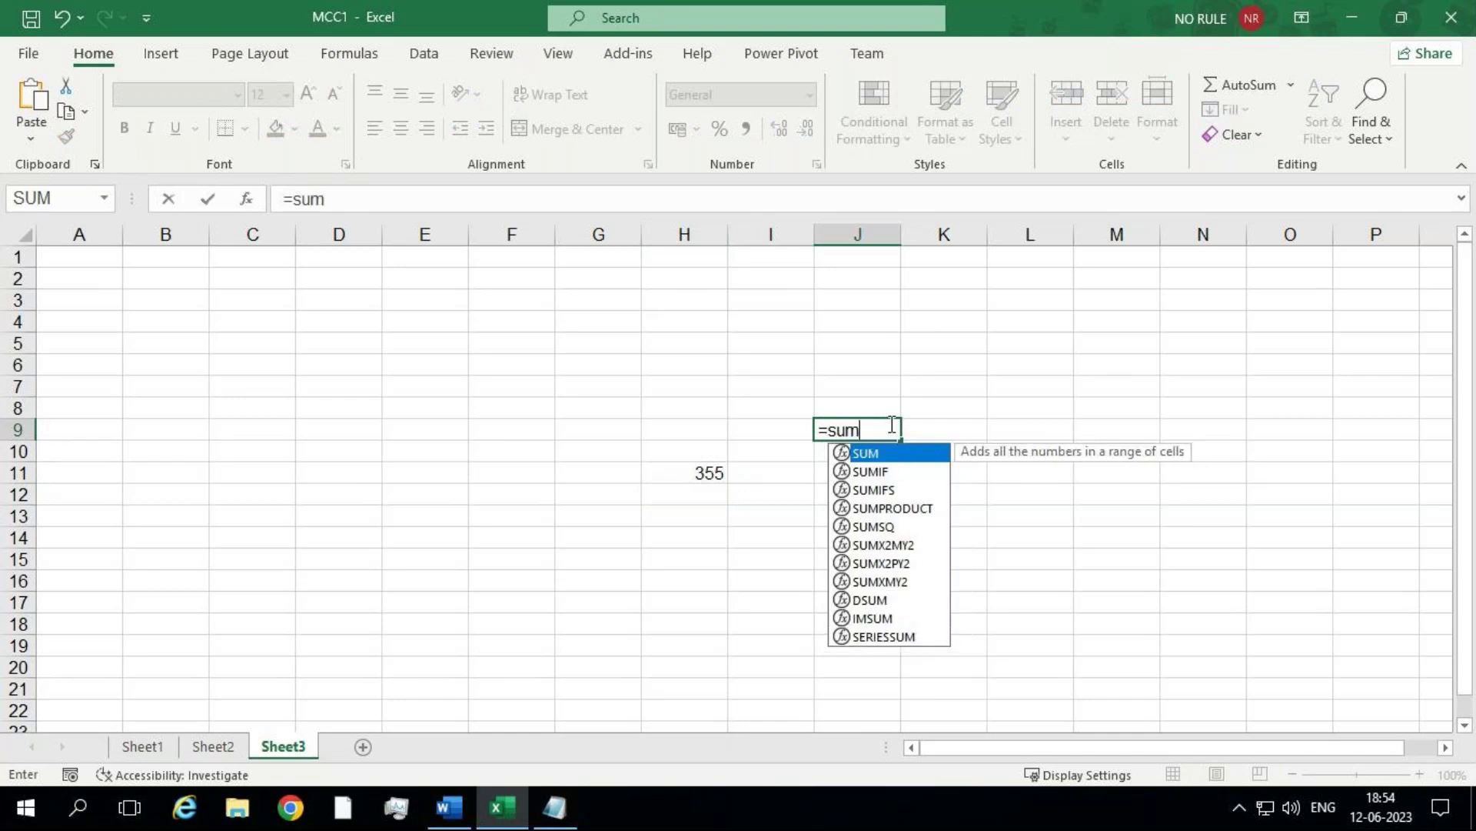
key("Tab")
type("mcc")
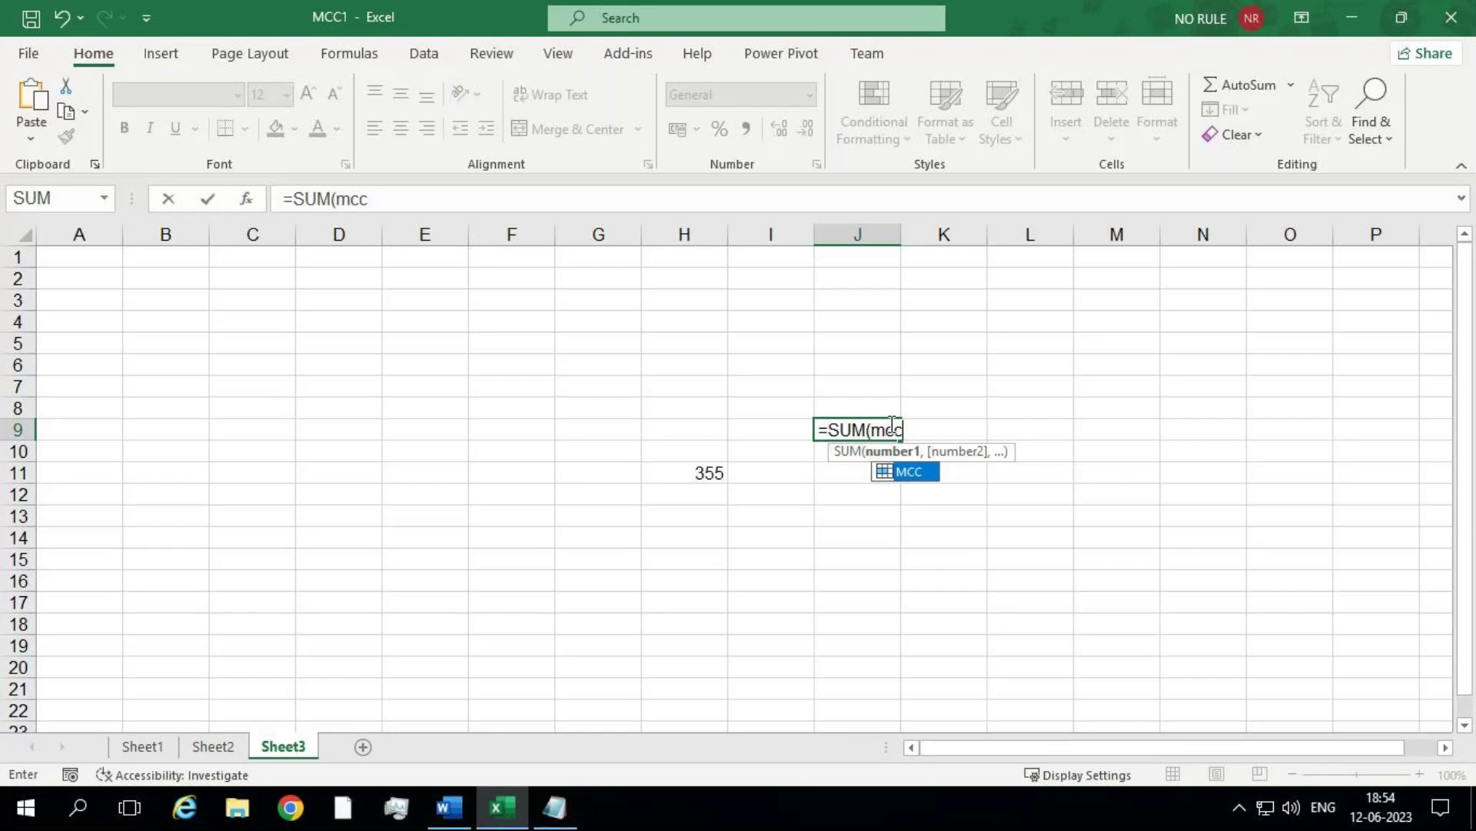
double_click(925, 471)
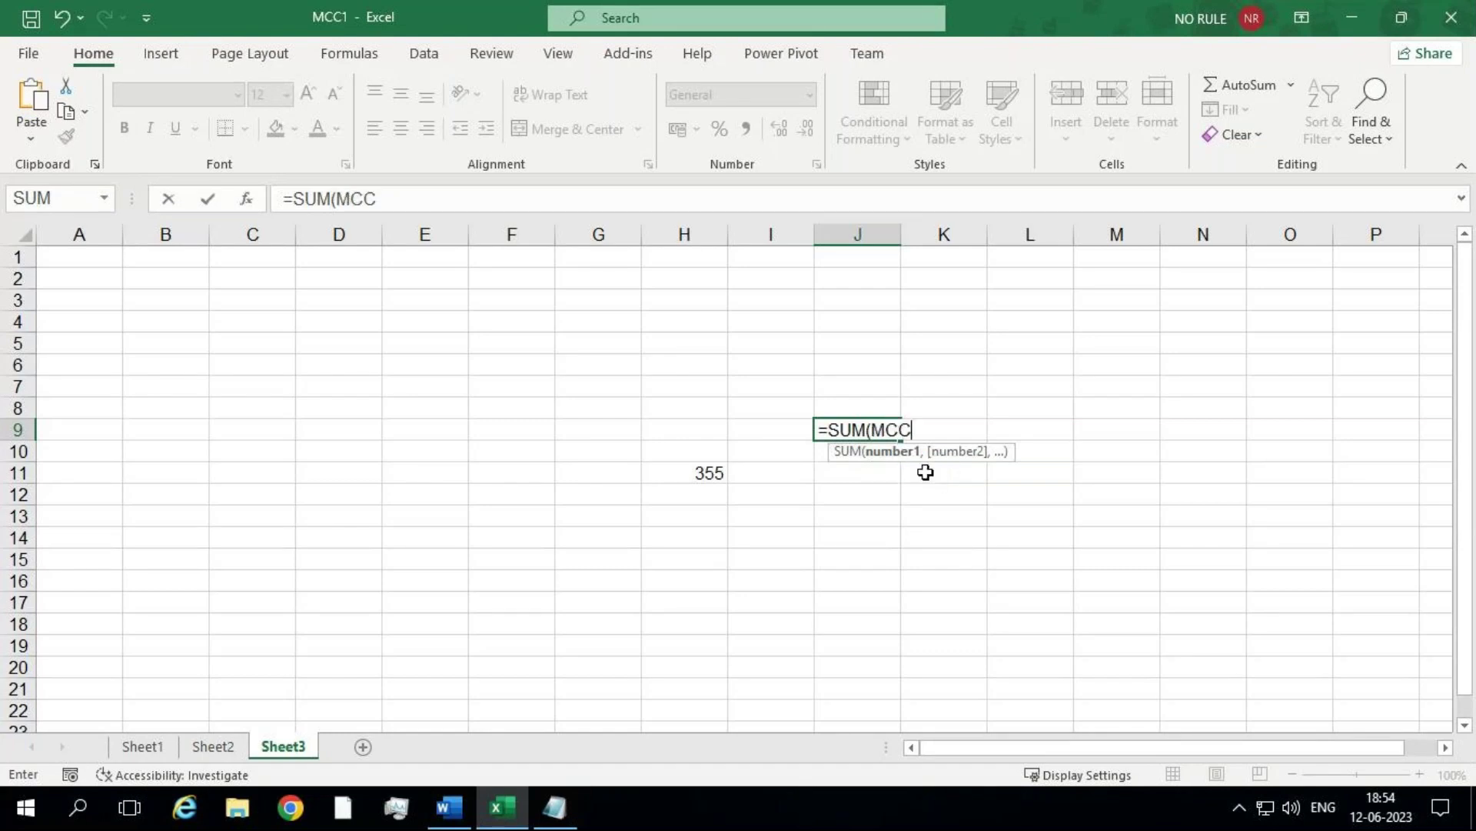
type(")")
key("Return")
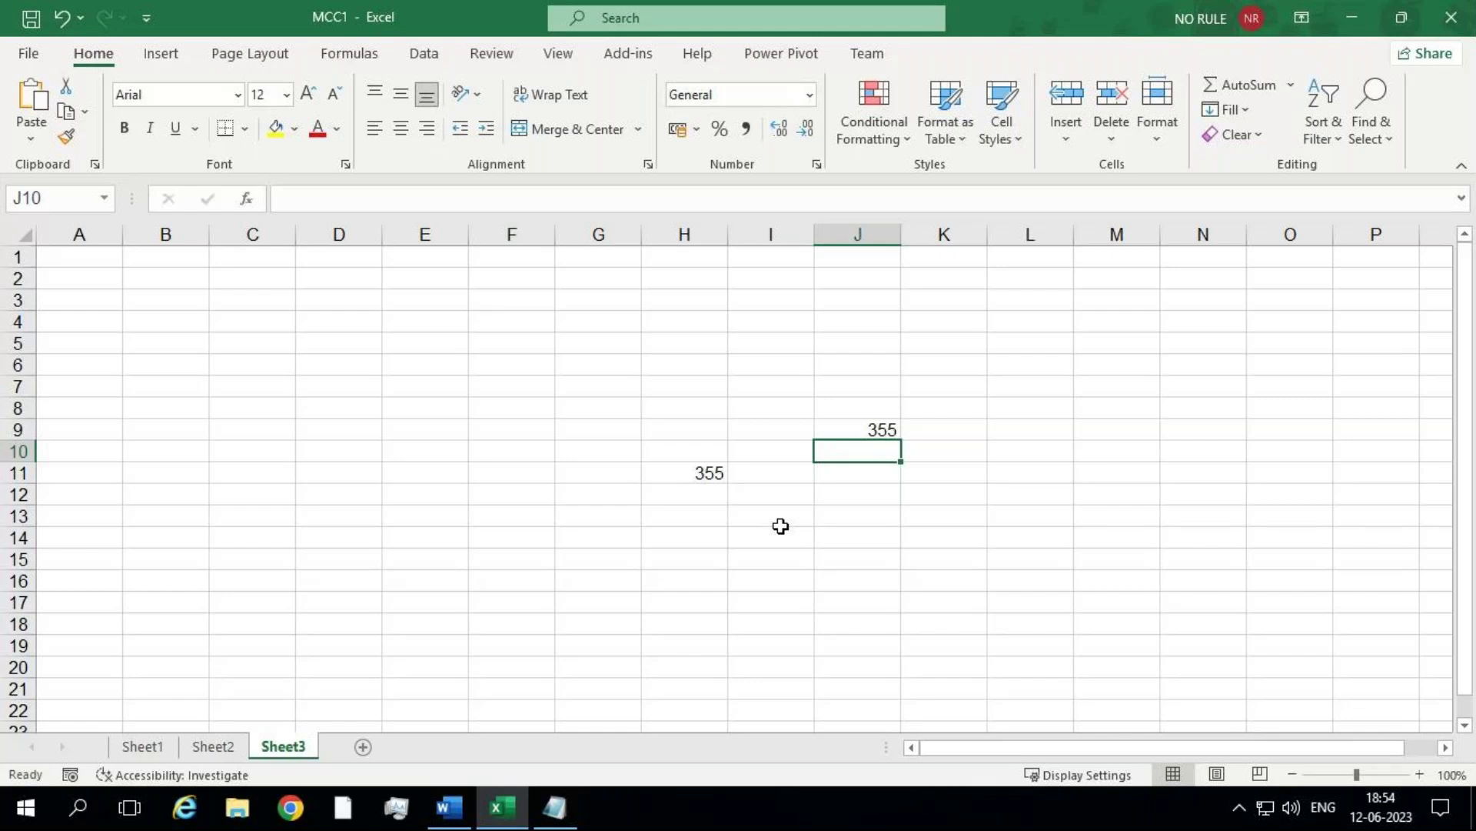
left_click(791, 514)
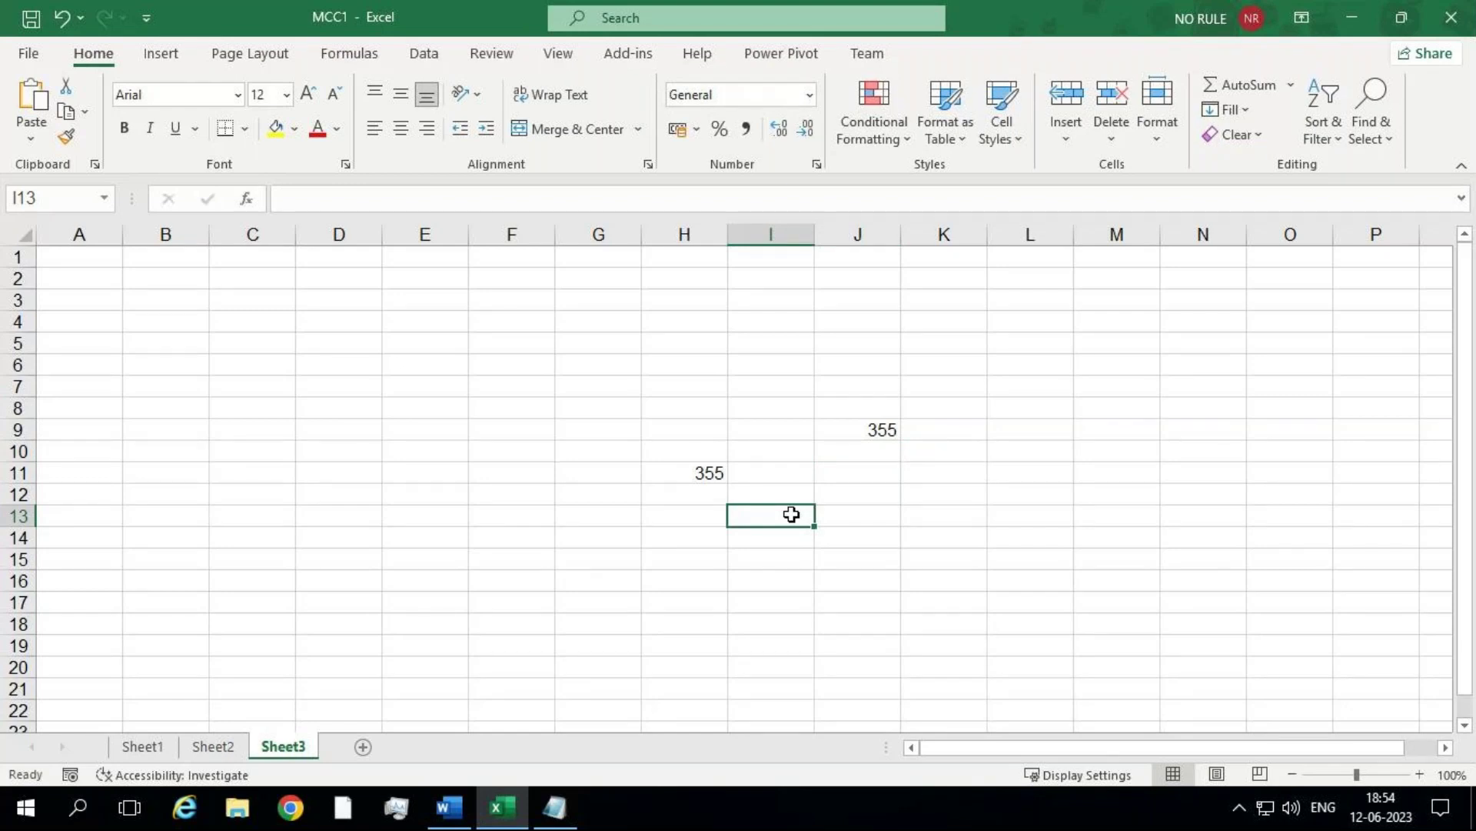
Step: Use Go To (Ctrl+G) to jump to the MCC range J5:J11 on Sheet1
key("ctrl+g")
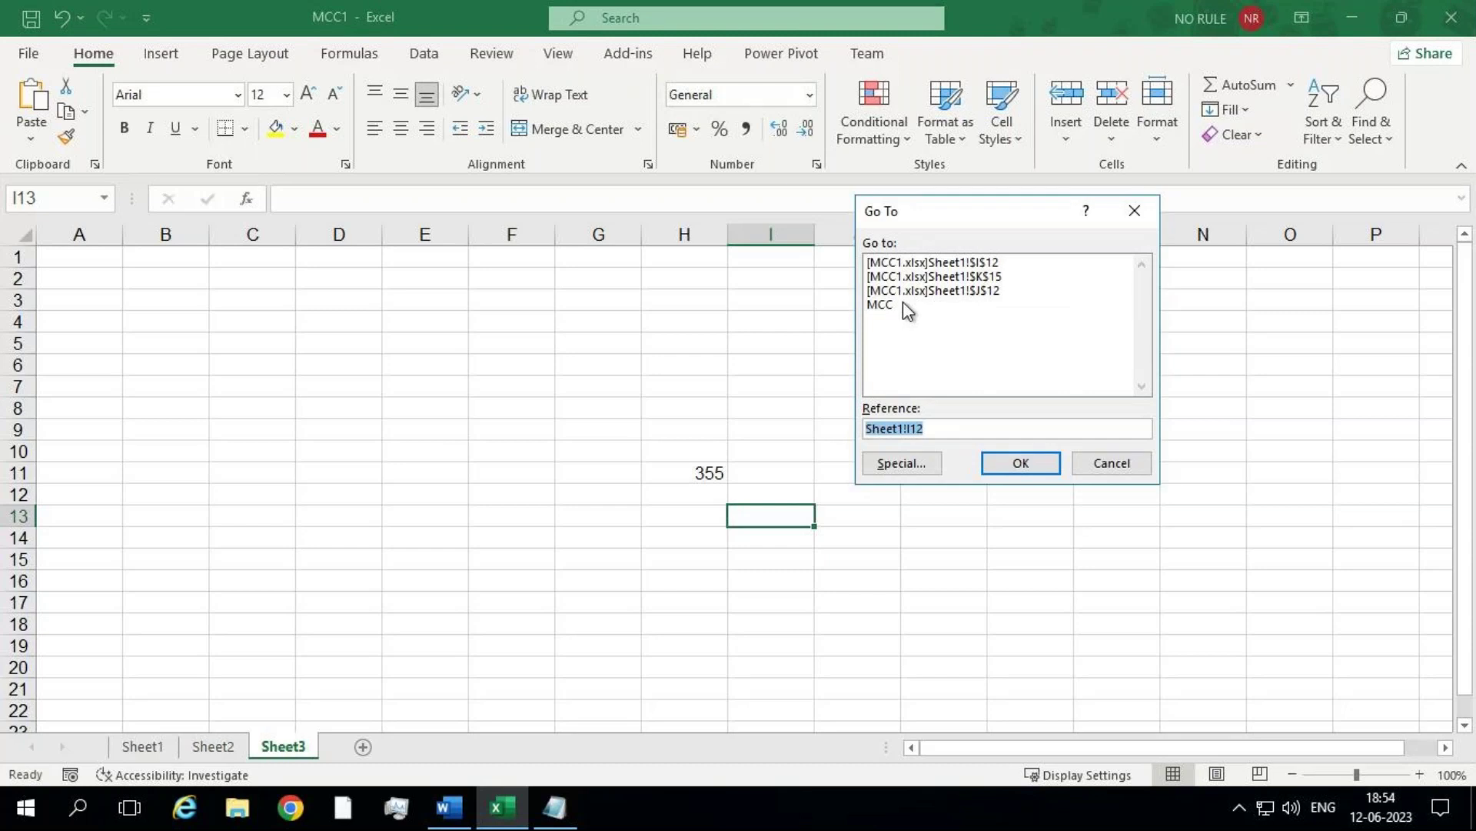
left_click(885, 307)
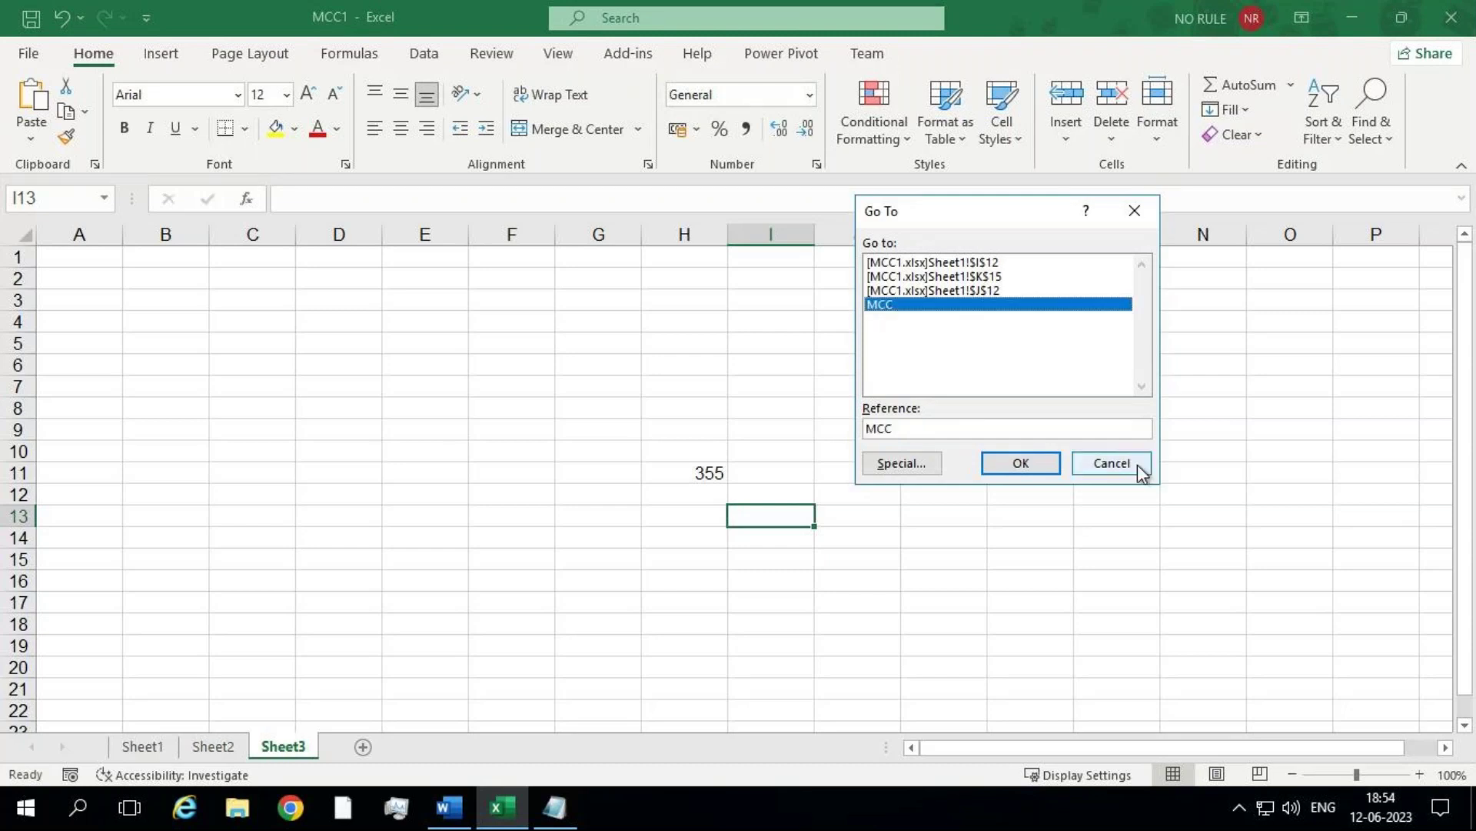
left_click(1026, 463)
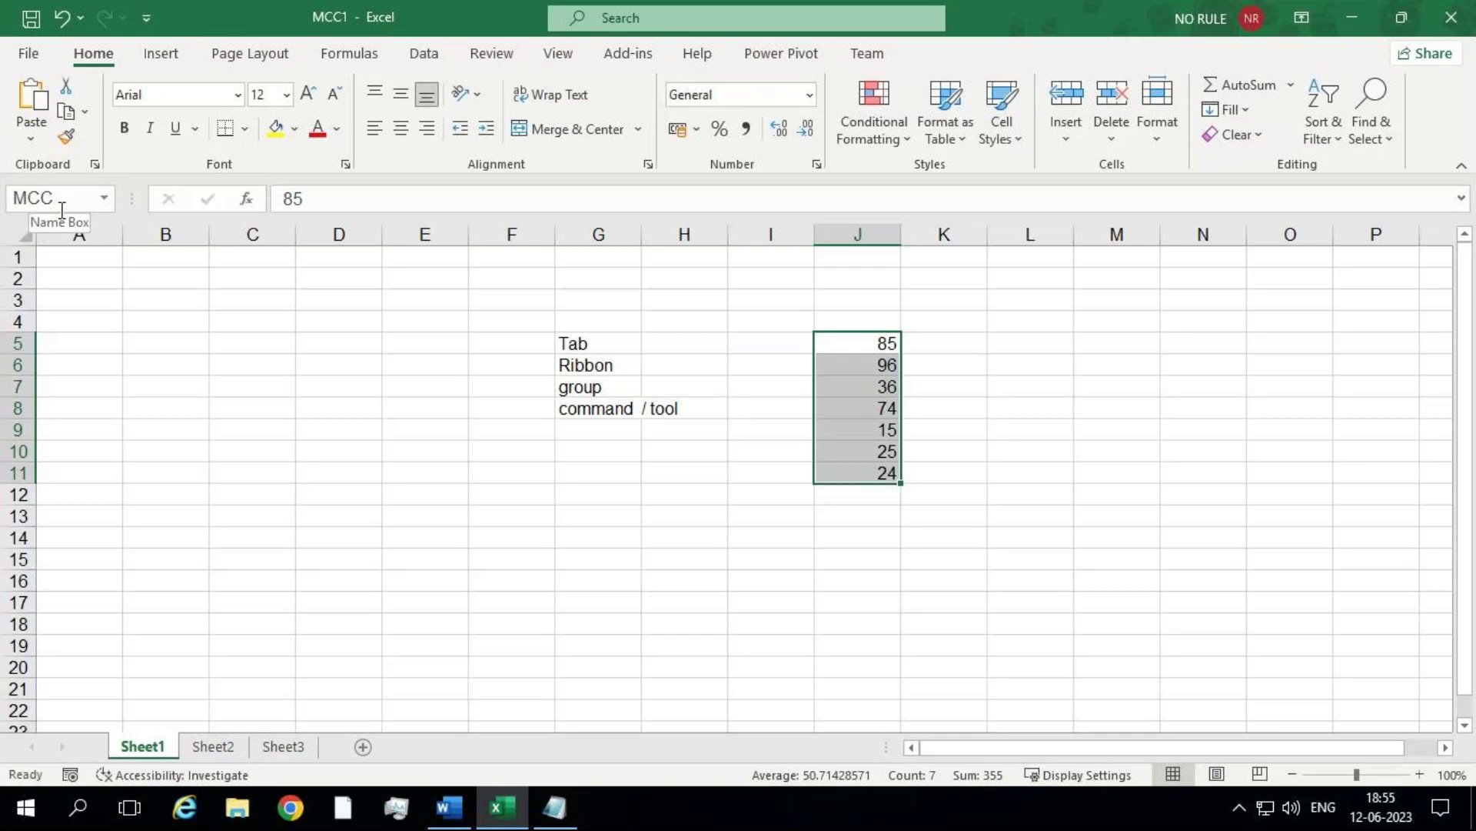
Step: Open and dismiss the D15 context menu, then minimize the remote desktop session
right_click(328, 555)
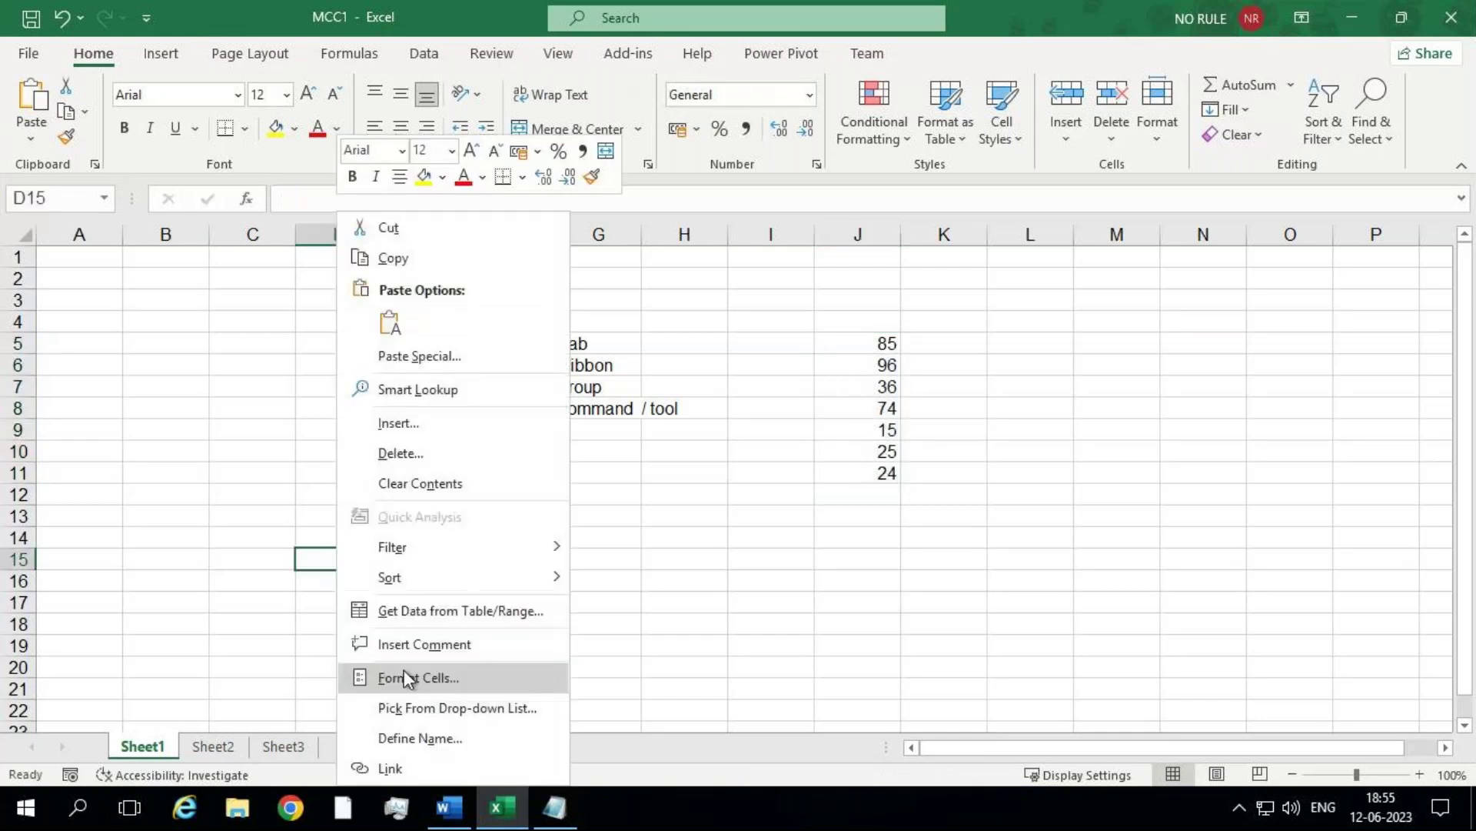
left_click(855, 571)
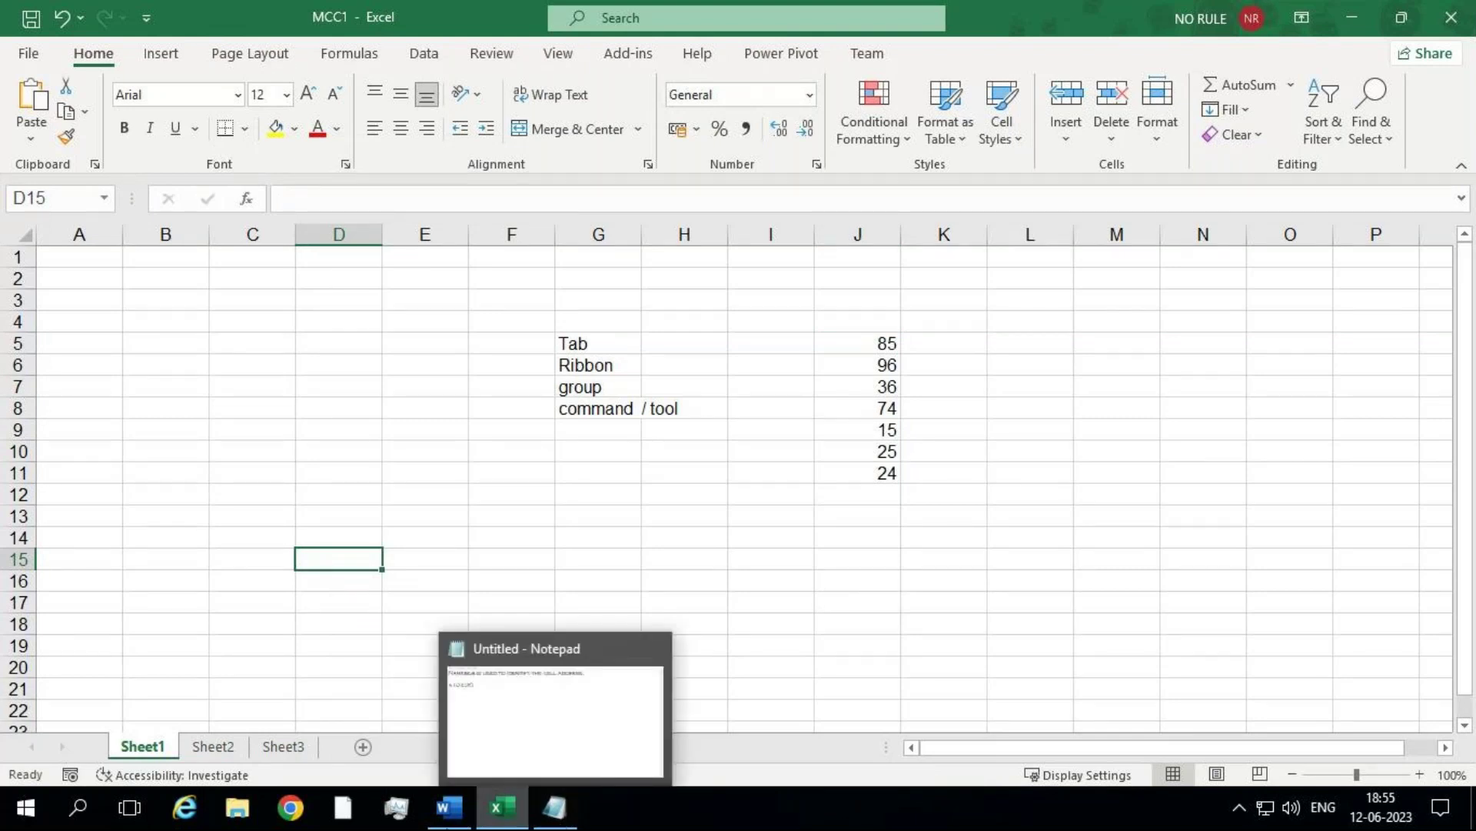
mouse_move(1039, 3)
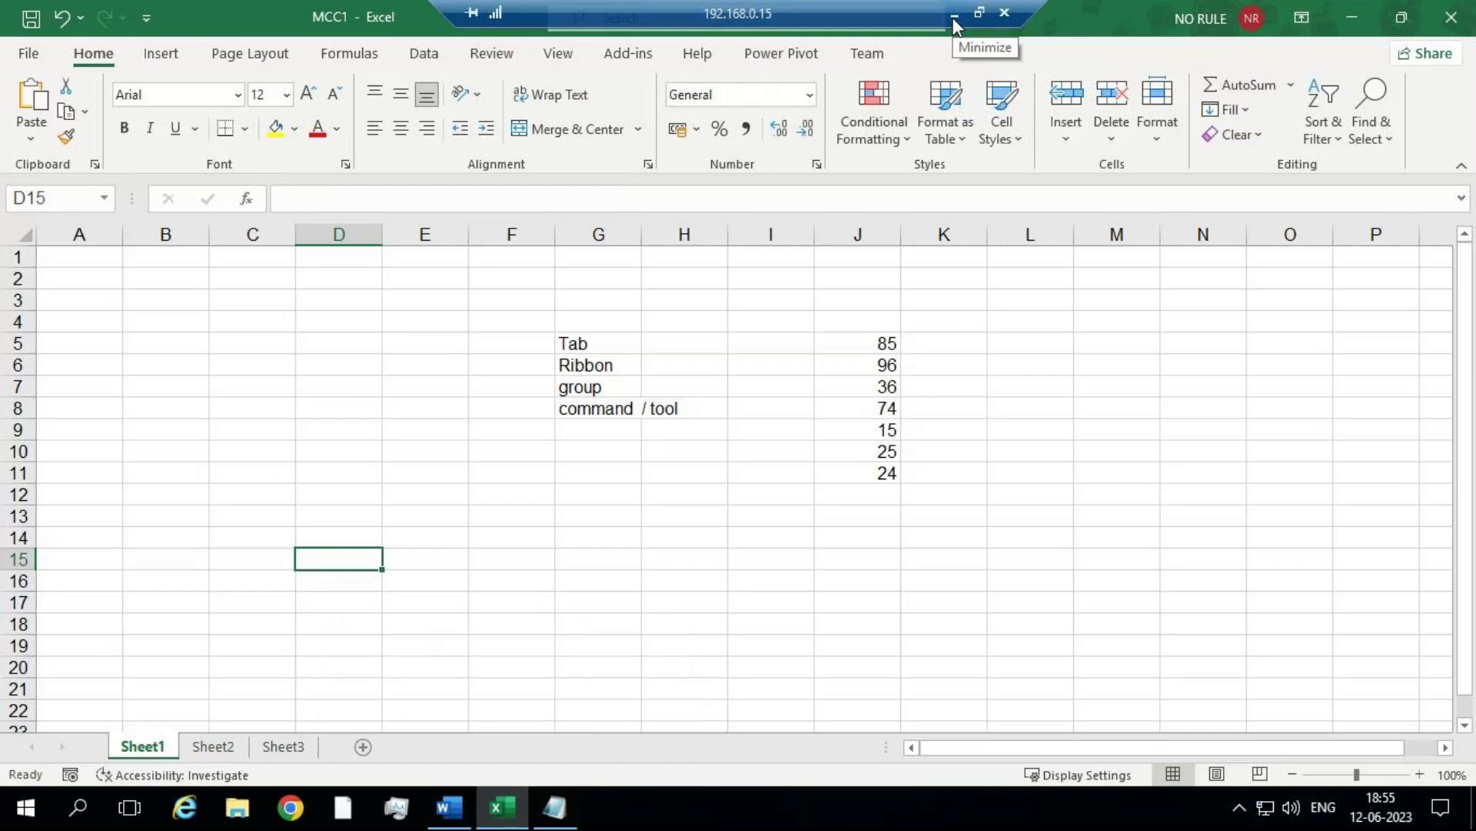
left_click(954, 16)
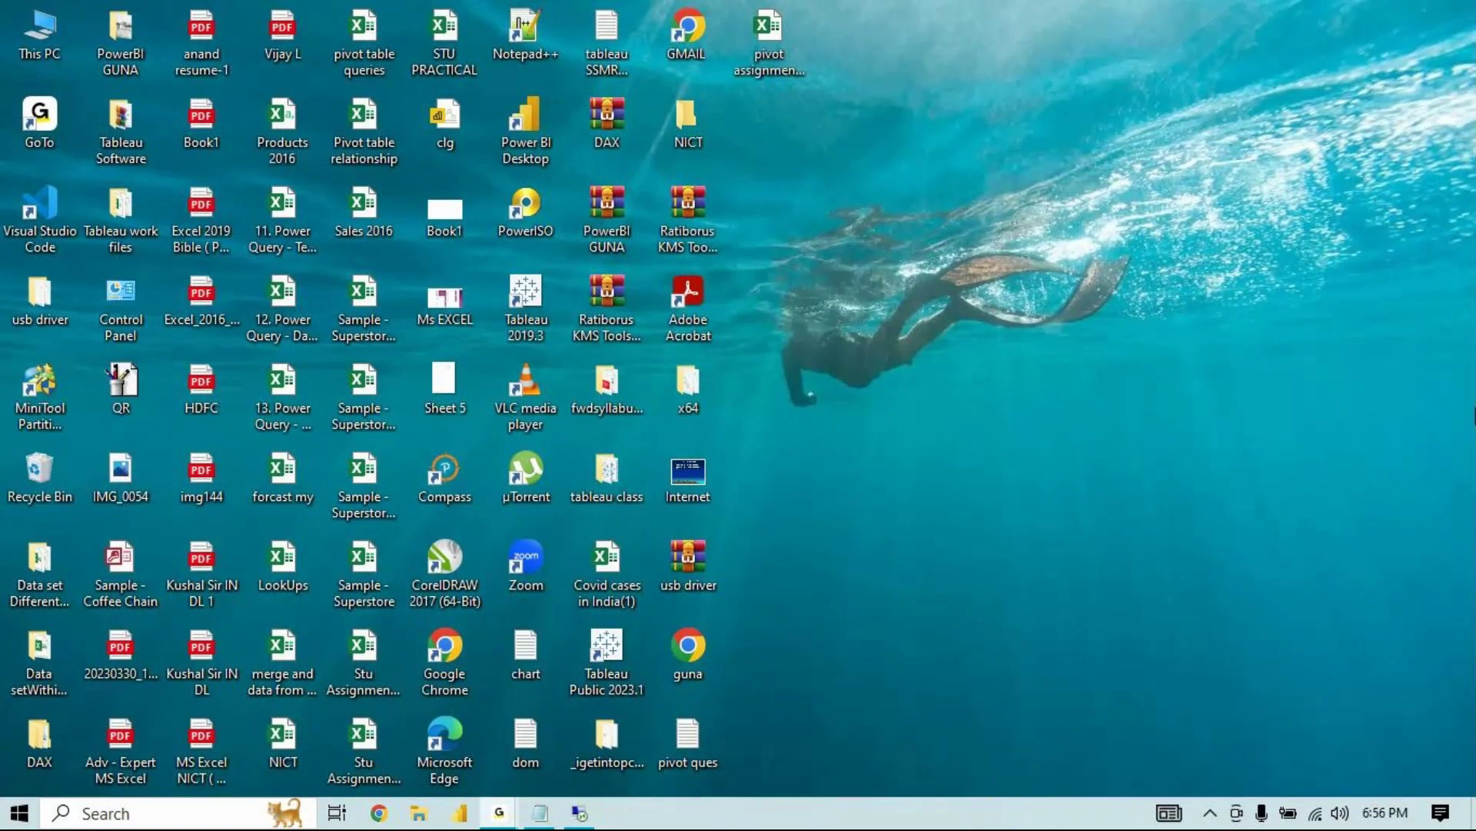
Step: Restore the remote desktop session running the MCC1 workbook from the taskbar
mouse_move(580, 817)
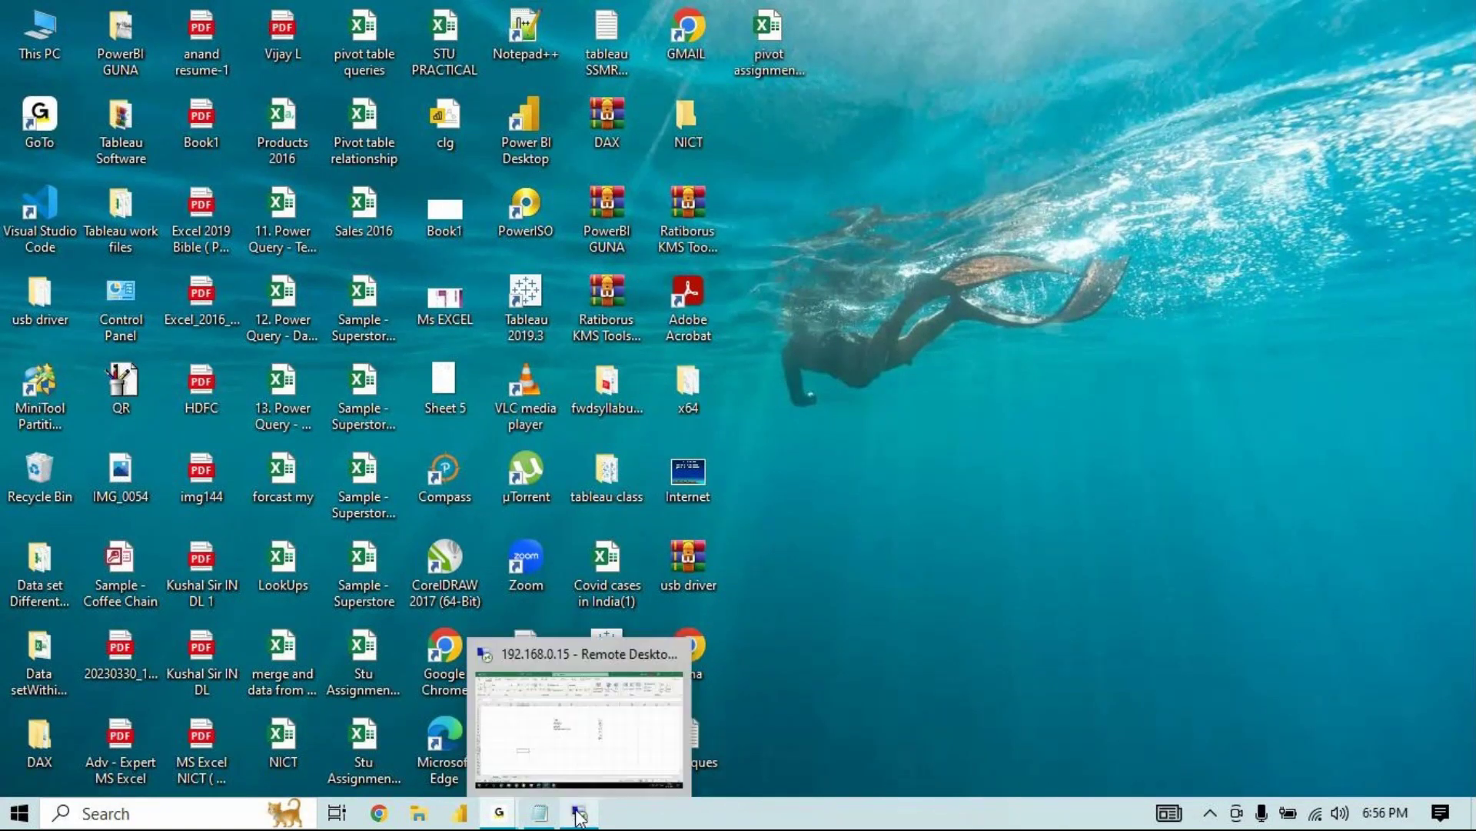
left_click(579, 817)
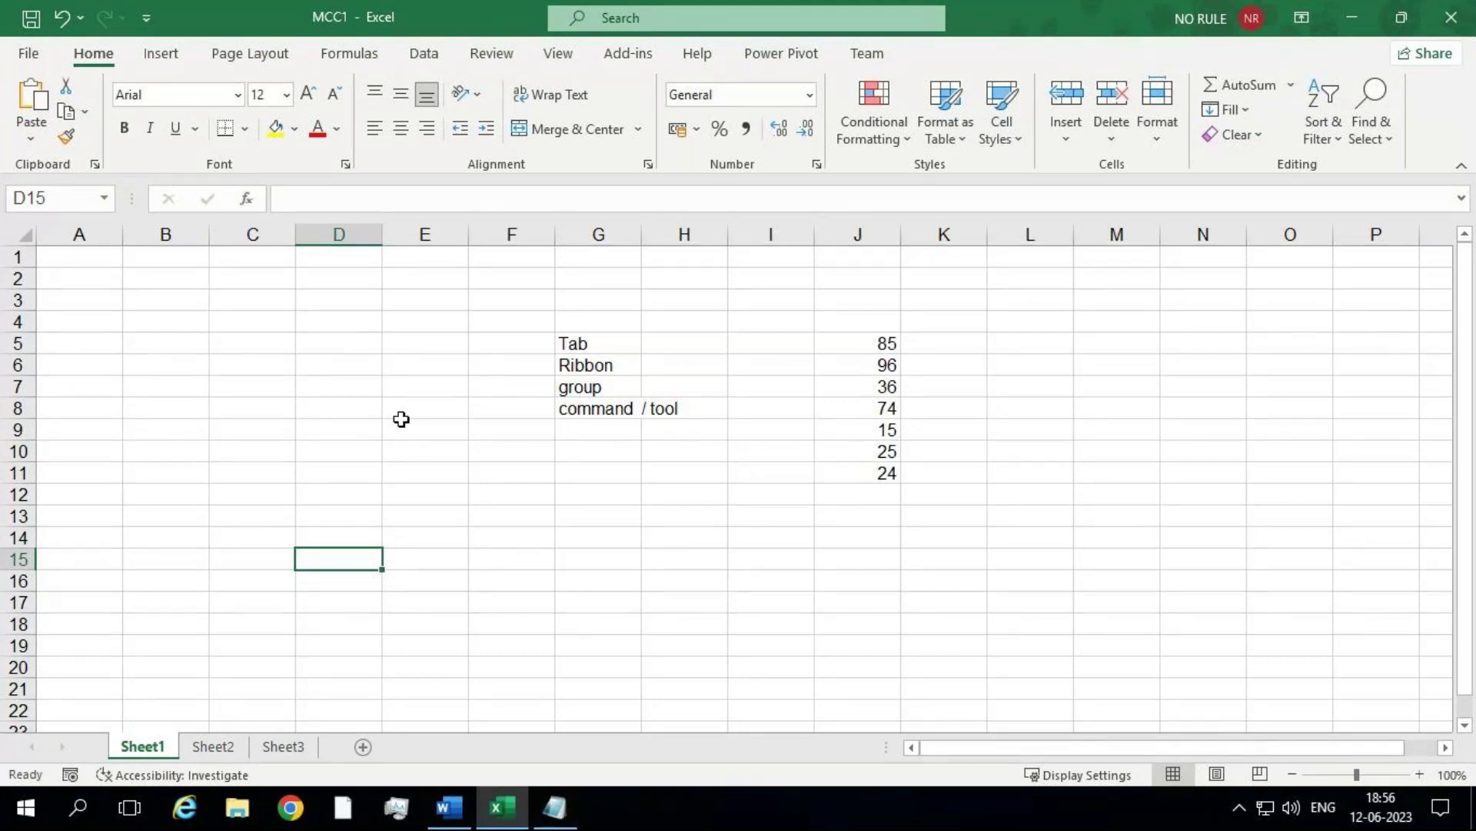
Step: Start and cancel a formula in E9, then select the values J5:J10
left_click(401, 423)
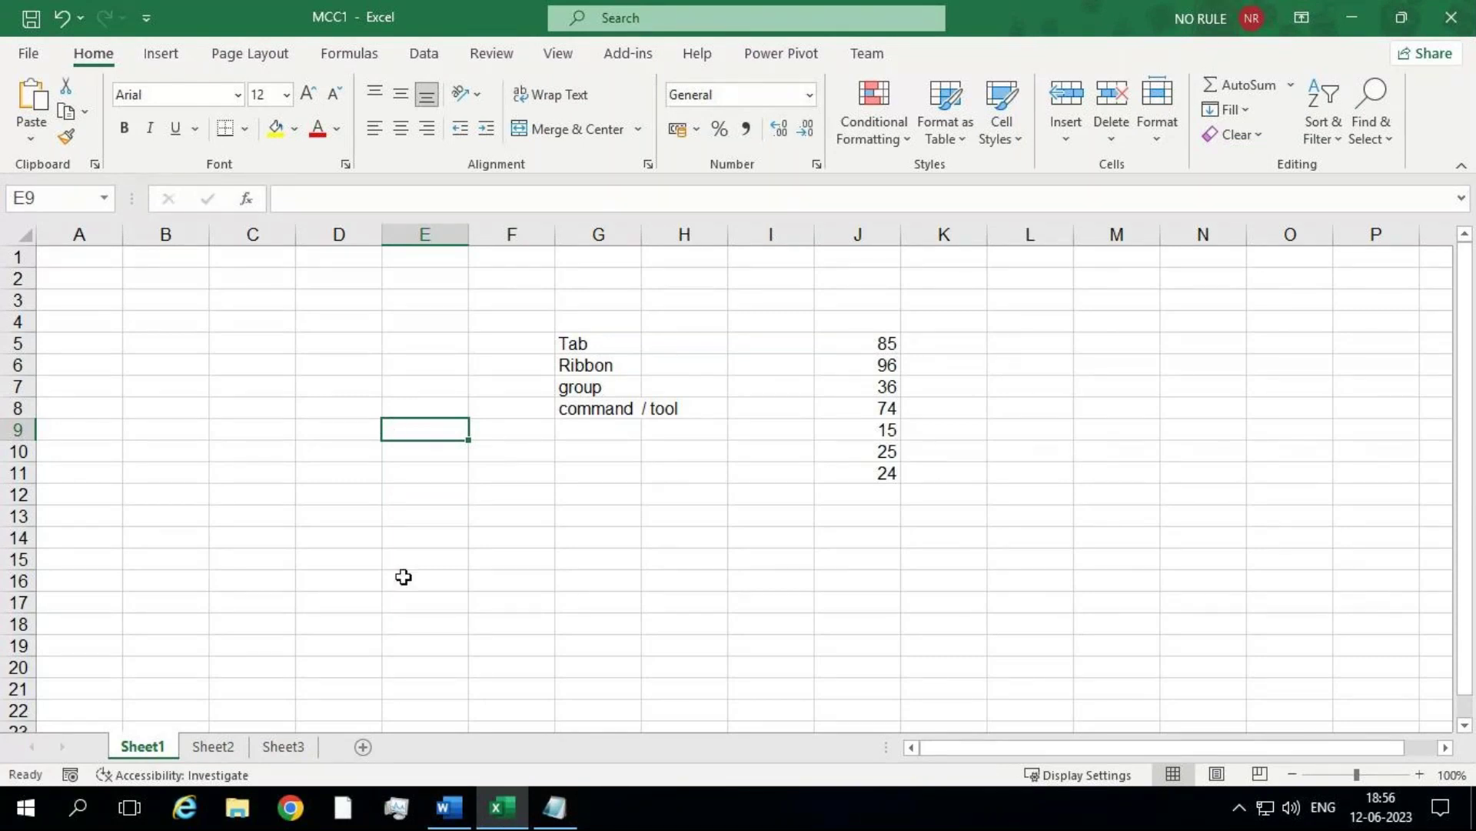
type("=")
key("Escape")
left_click_drag(870, 333, 882, 451)
Step: Enter 96, 85, 74 and 52 in cells M4 through M7
left_click(1121, 362)
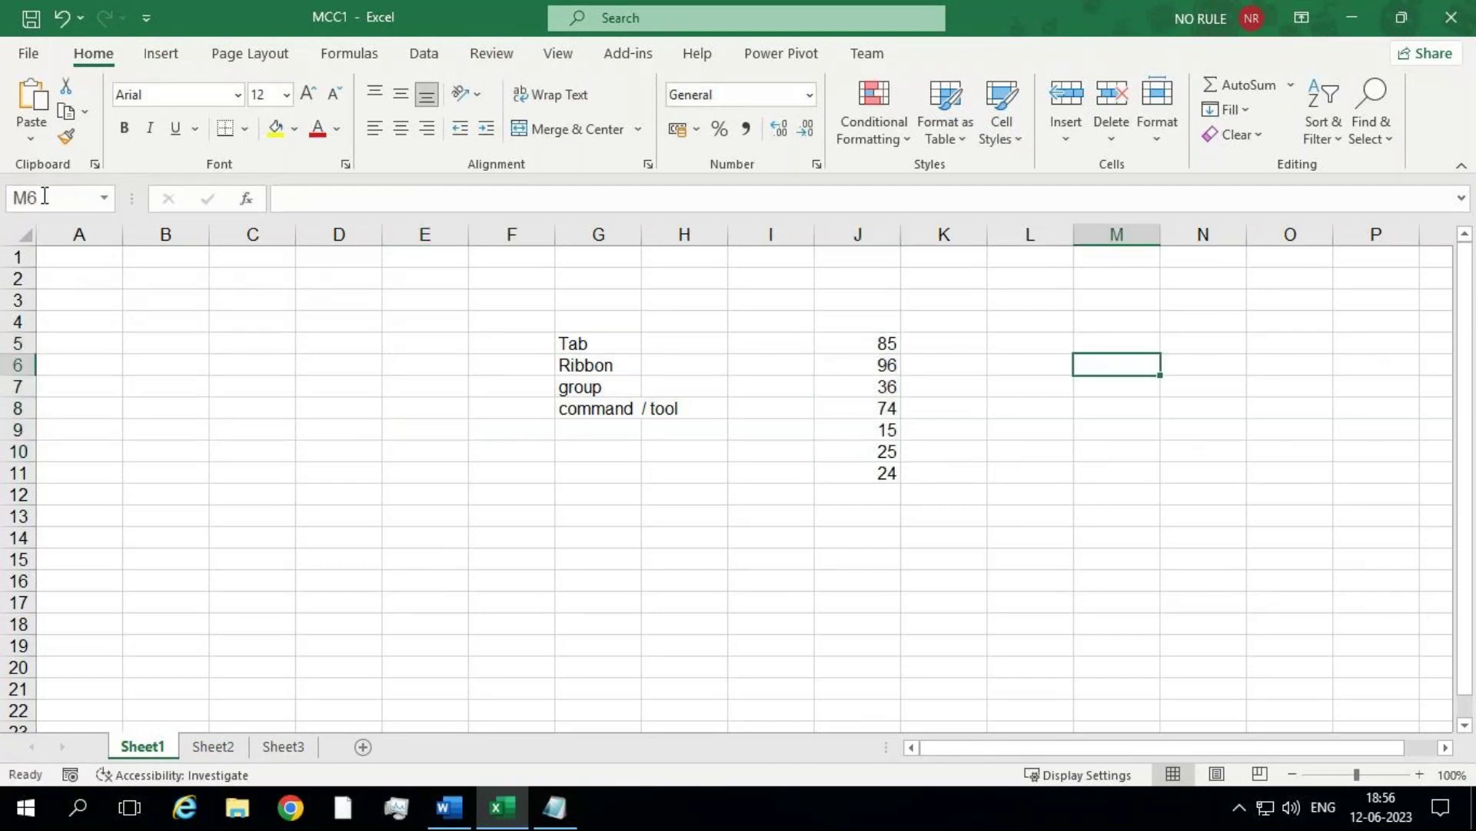
key("Up")
key("Up")
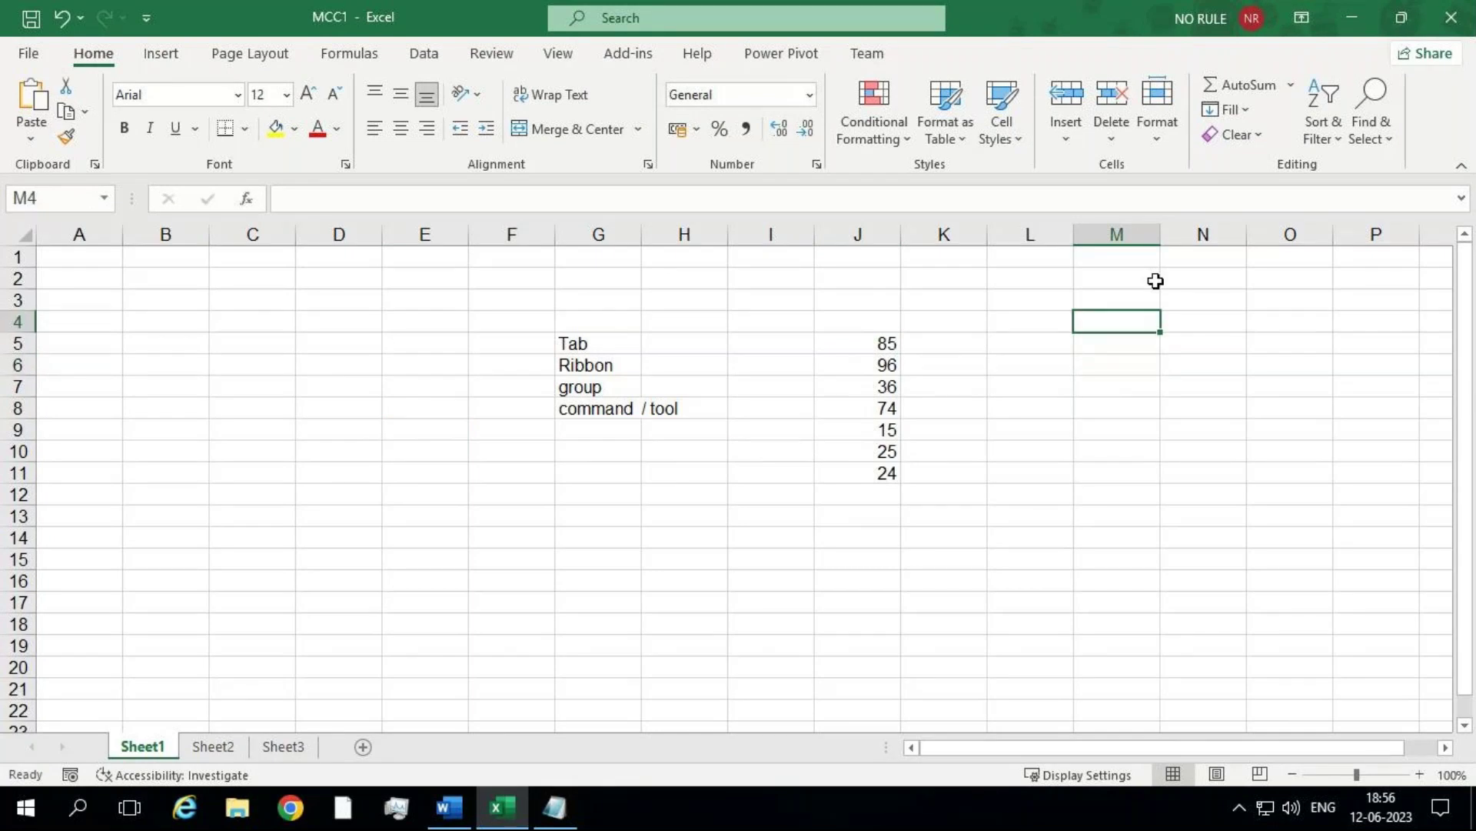
type("96")
key("Return")
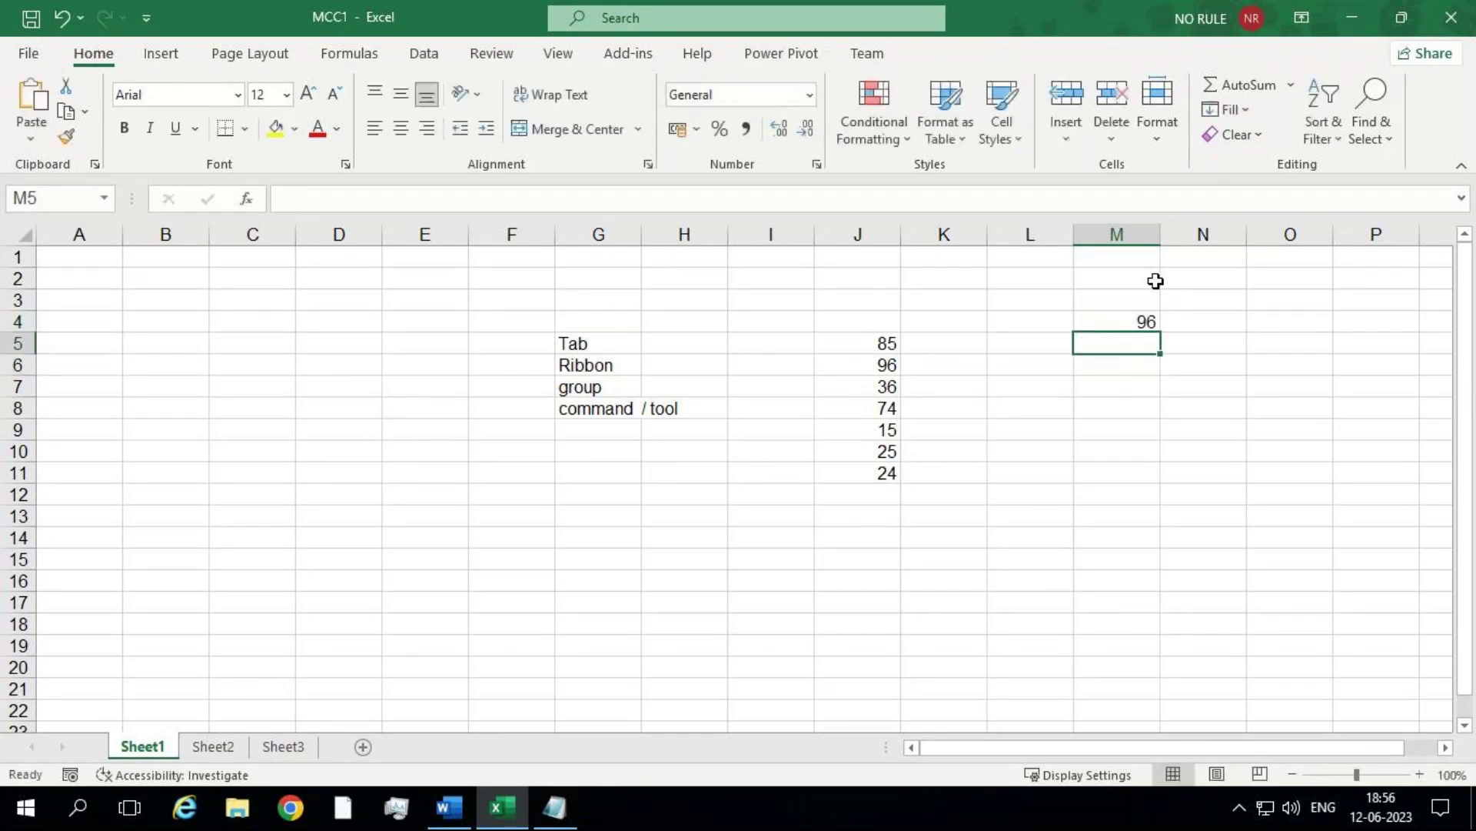
type("85")
key("Return")
type("74")
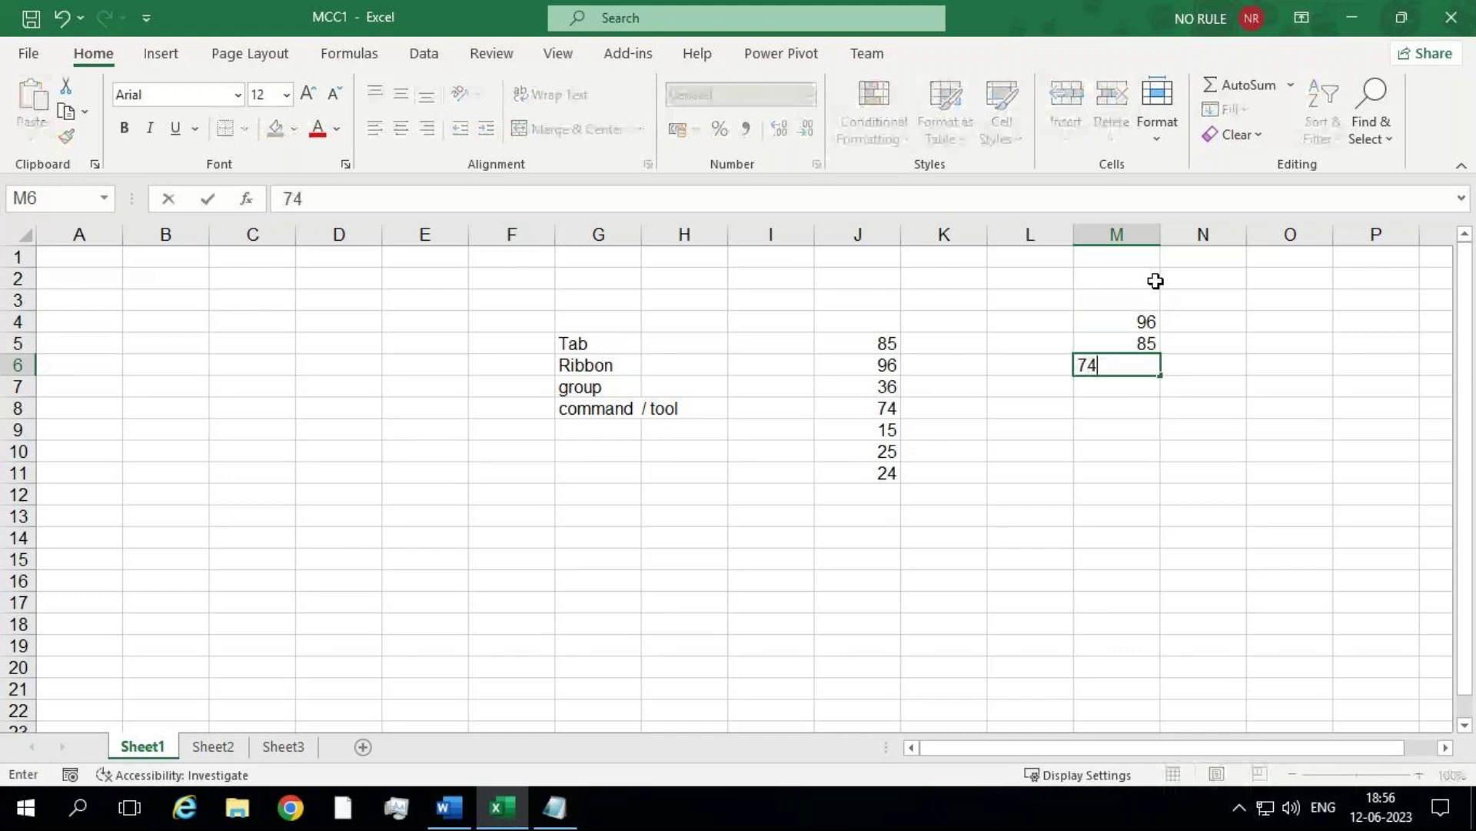
key("Return")
type("52")
key("Return")
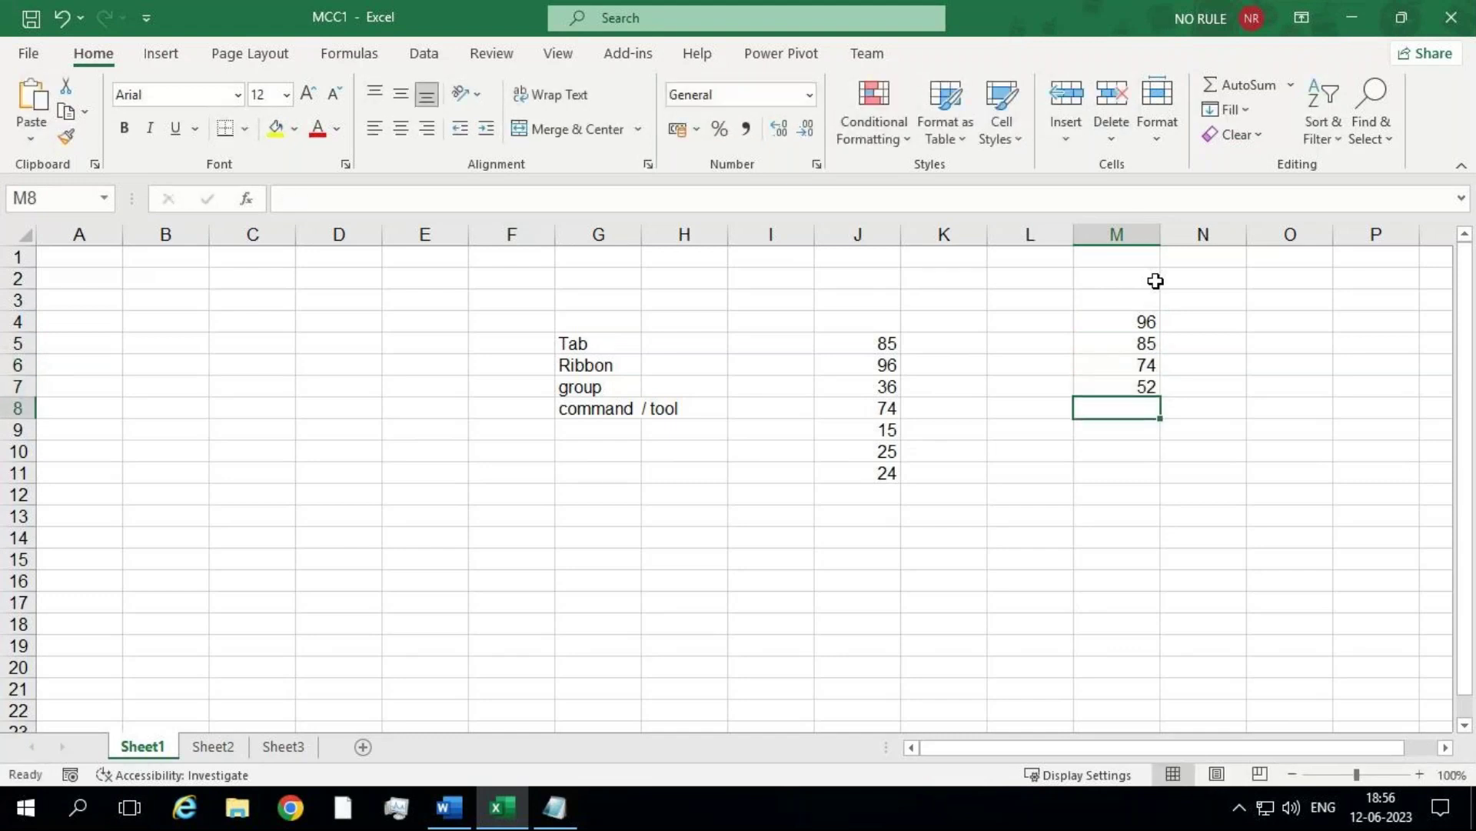
left_click_drag(1135, 319, 1118, 398)
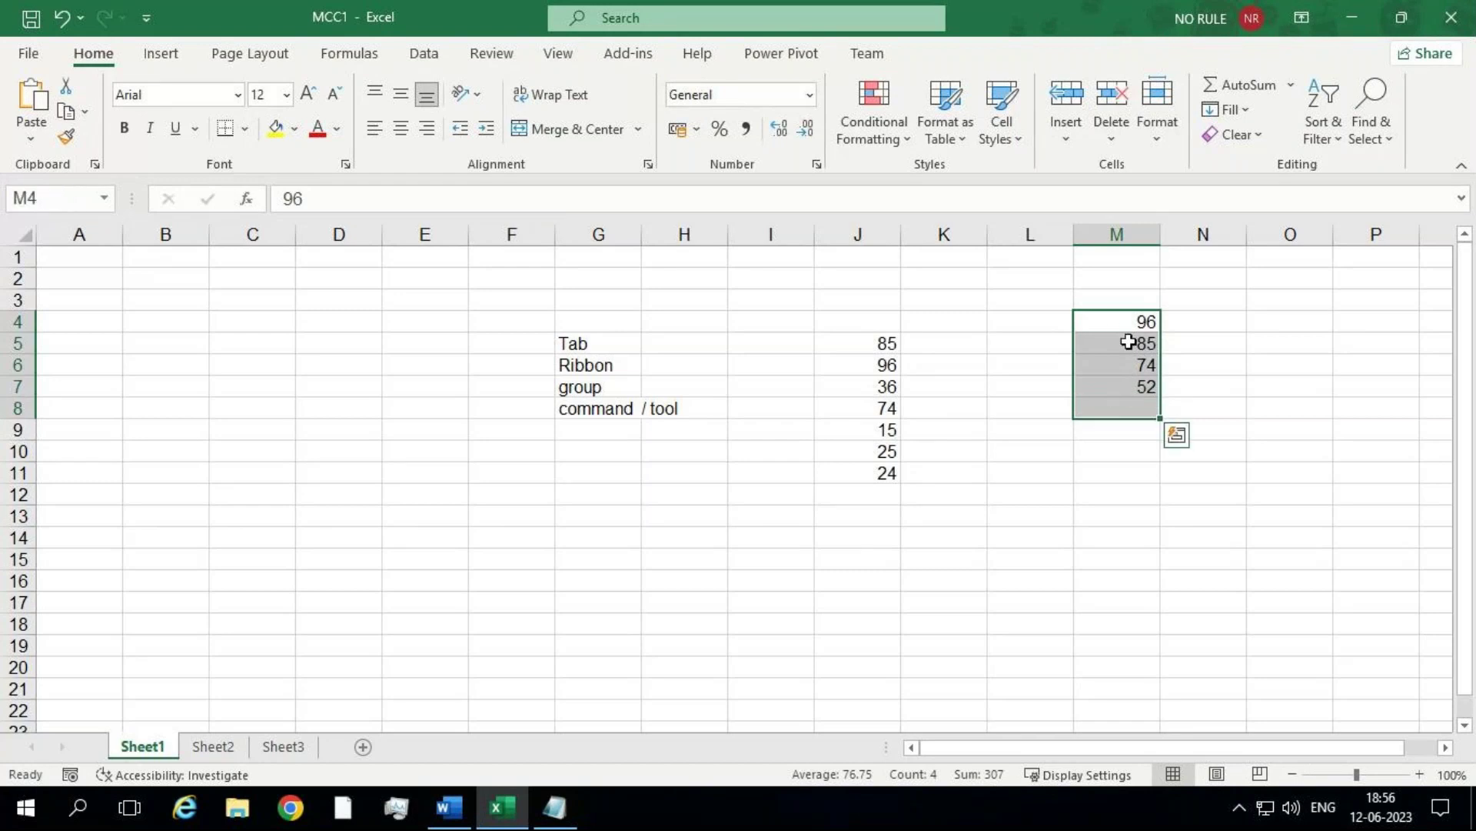
left_click_drag(1125, 323, 1113, 388)
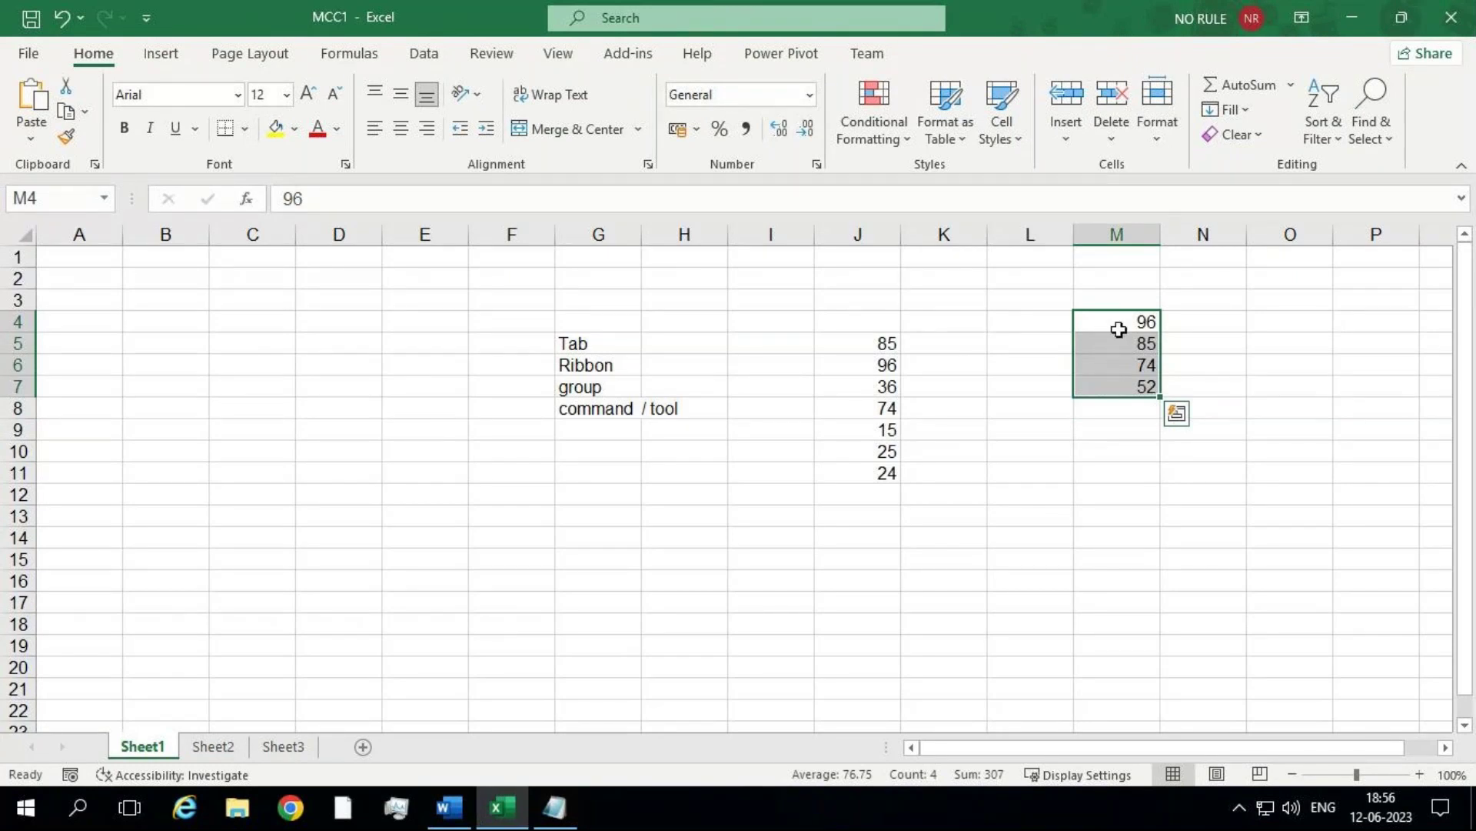
left_click_drag(1120, 323, 1111, 390)
left_click(46, 190)
key("BackSpace")
type("MCC2")
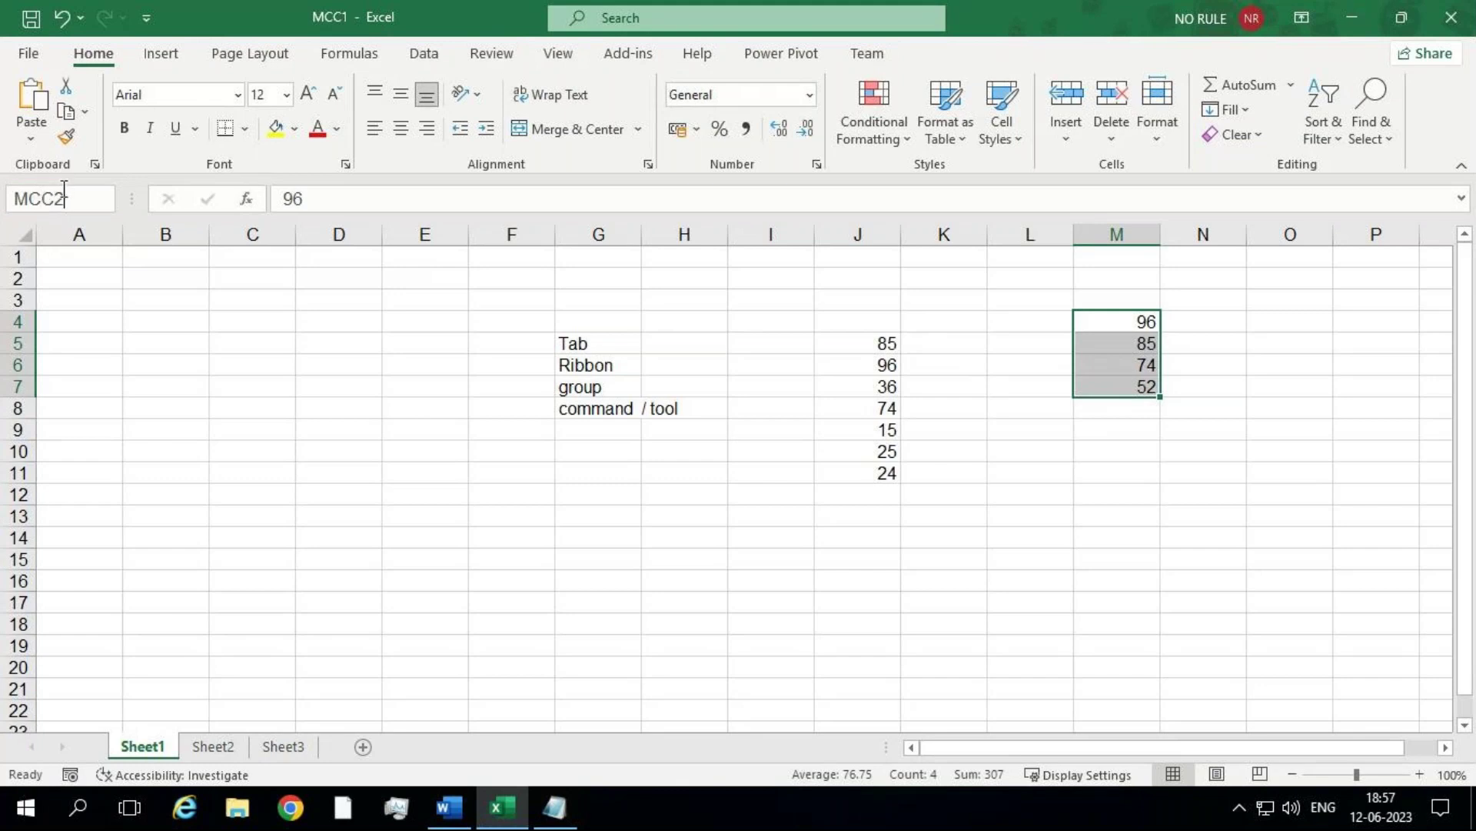
key("Return")
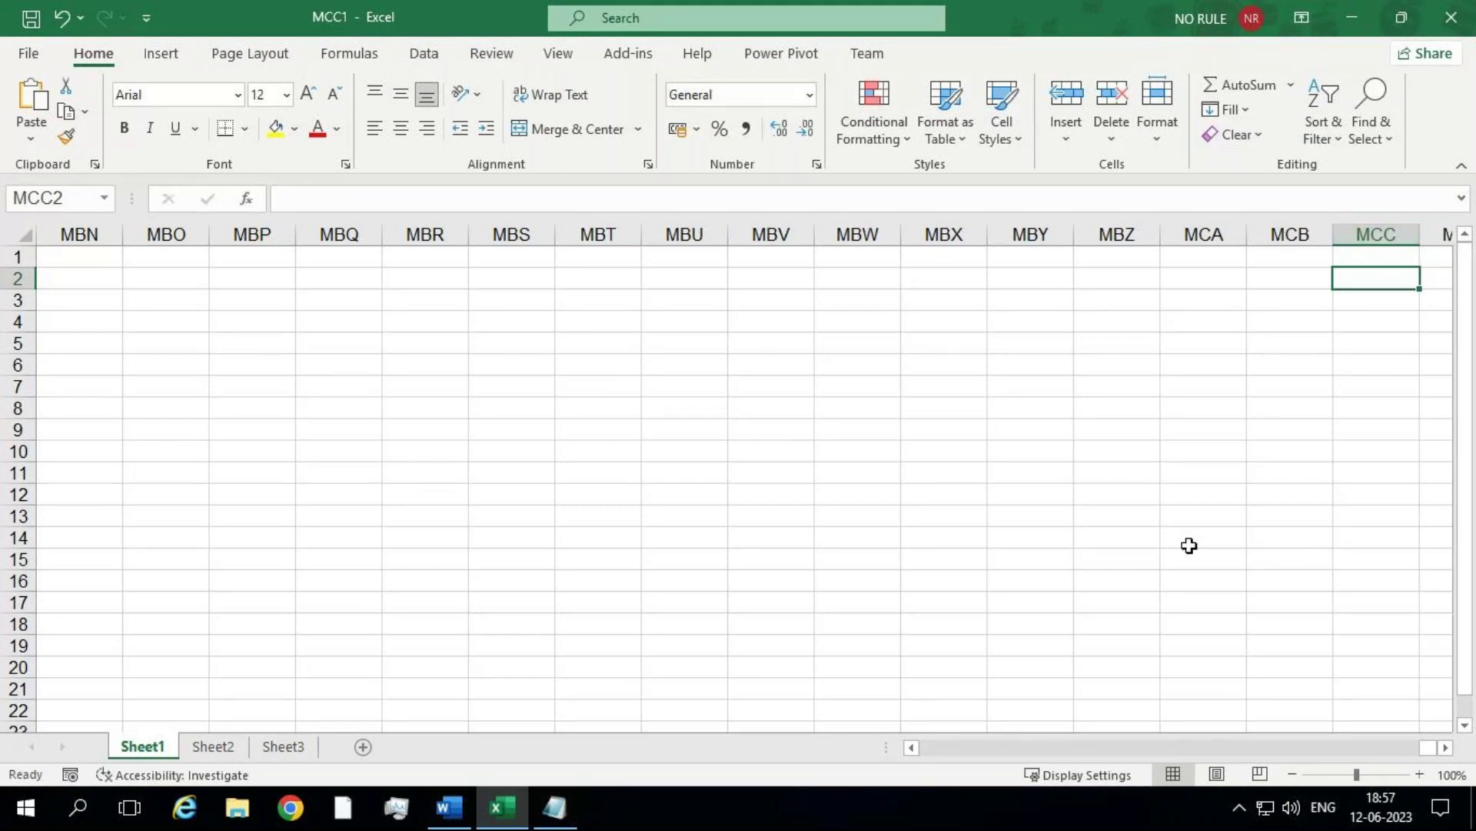
left_click(1105, 736)
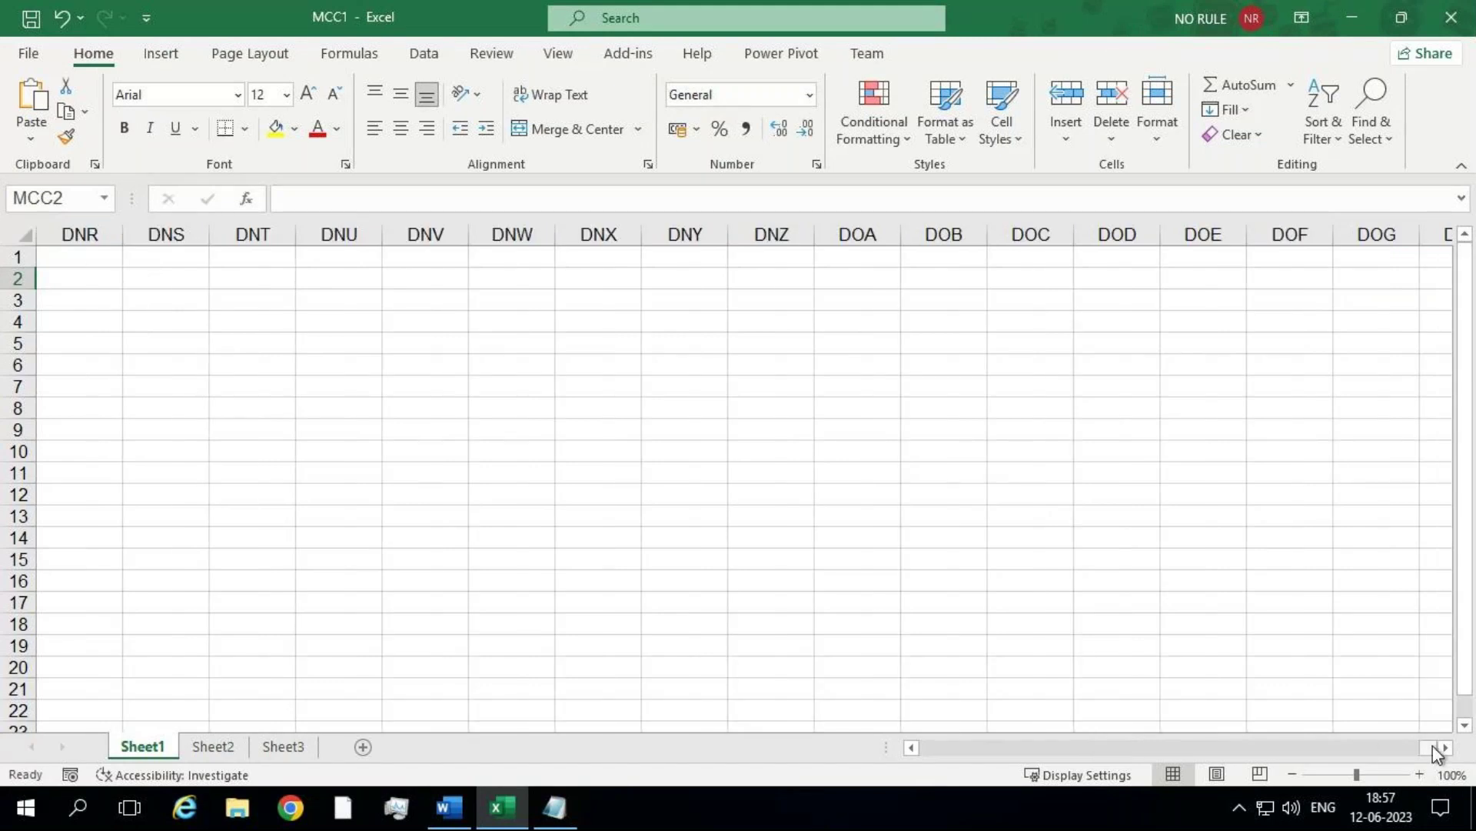
scroll(1060, 703, "left", 15)
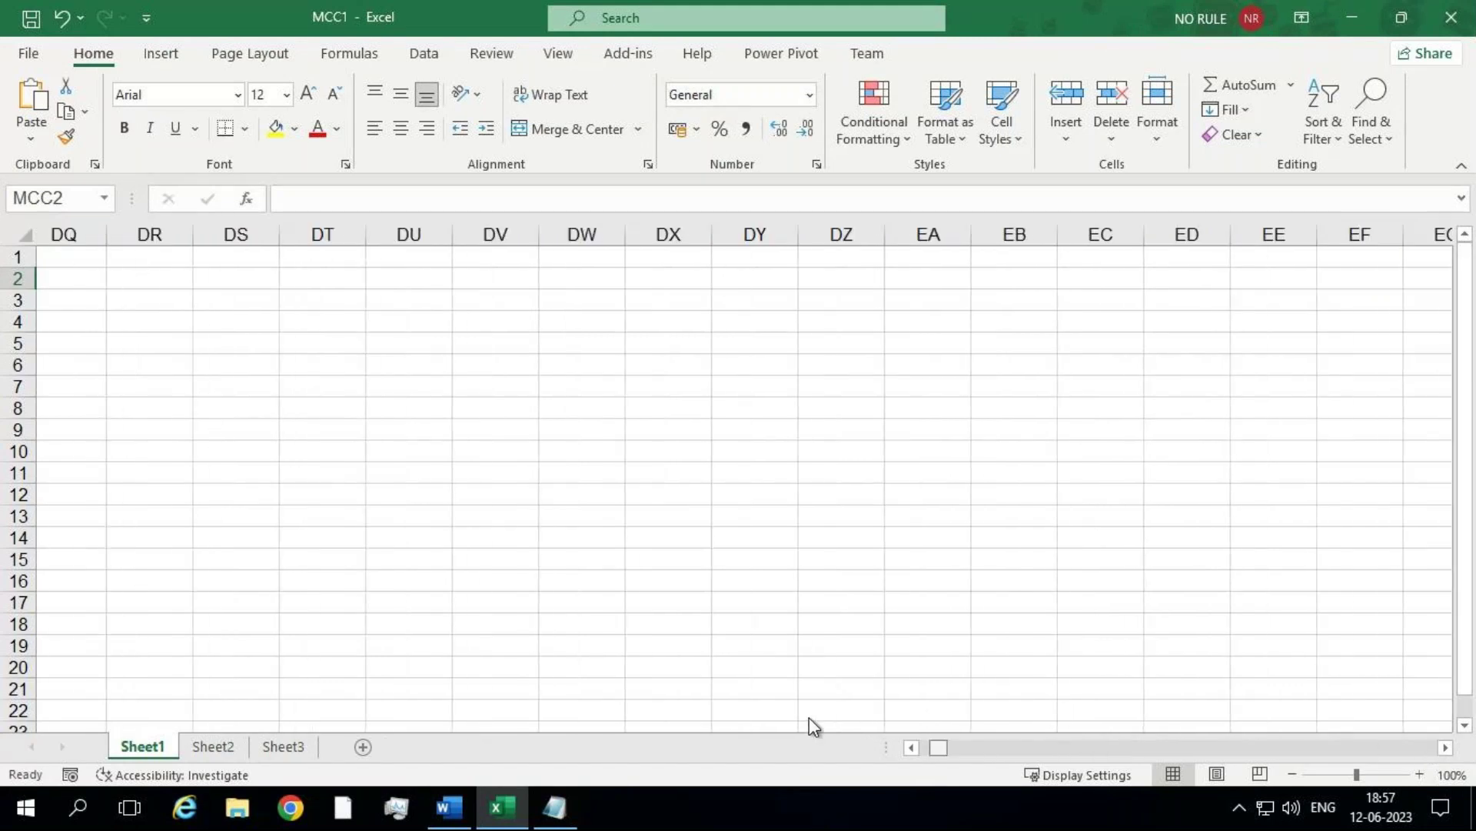
scroll(809, 717, "left", 5)
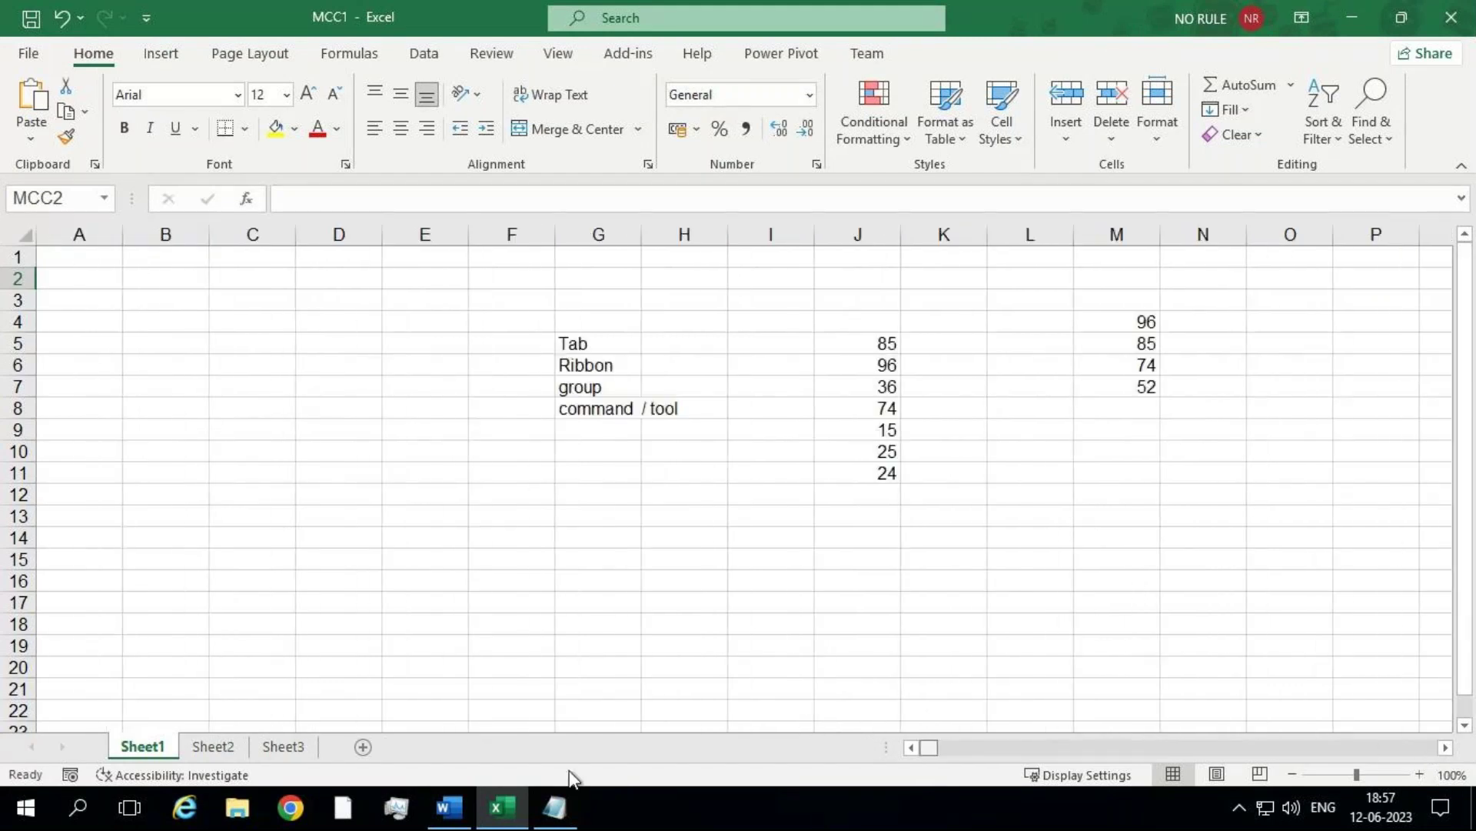
left_click(1130, 320)
key("ctrl+Down")
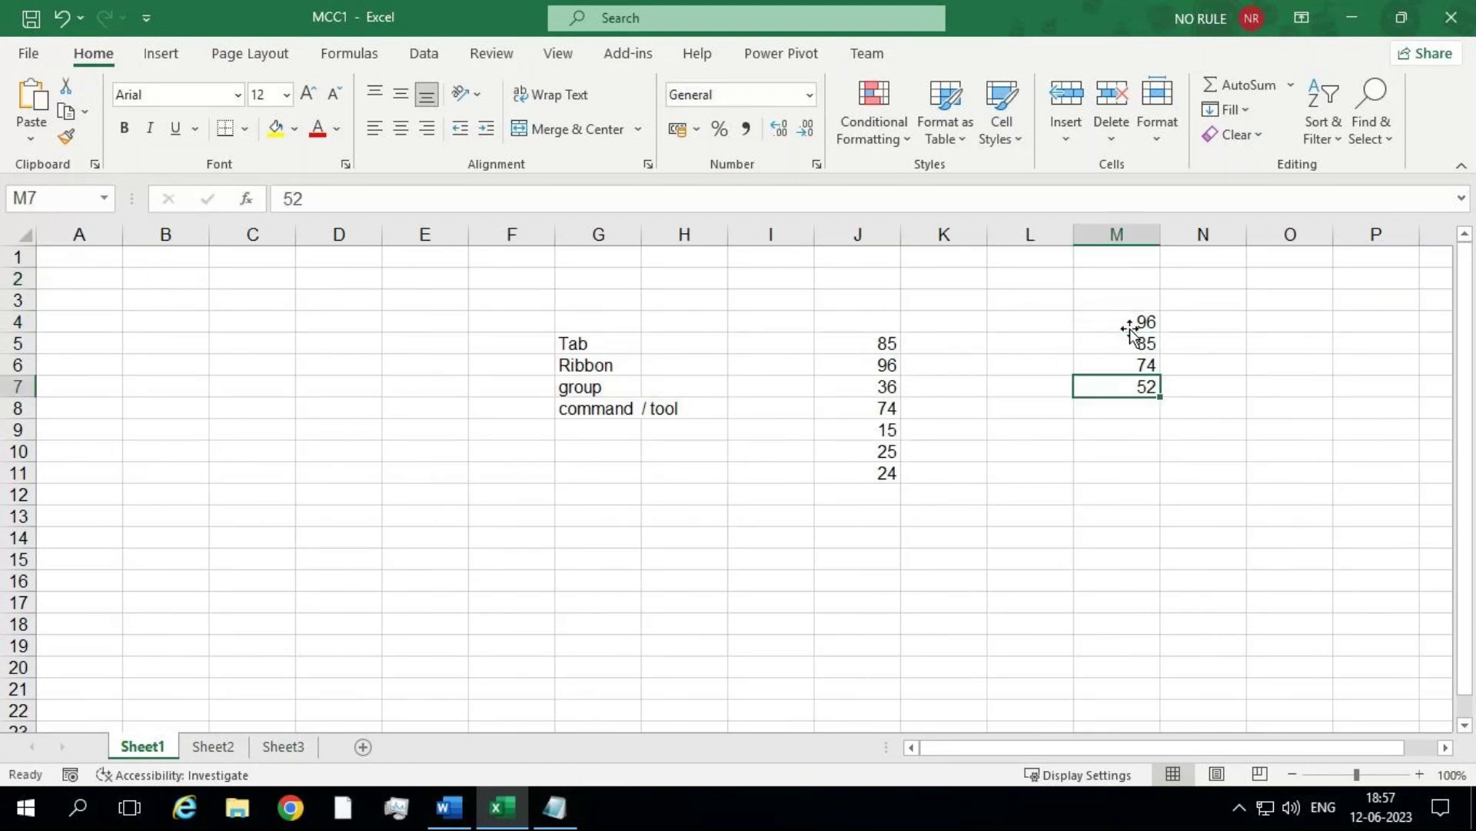
key("ctrl+Up")
left_click_drag(1130, 322, 1120, 389)
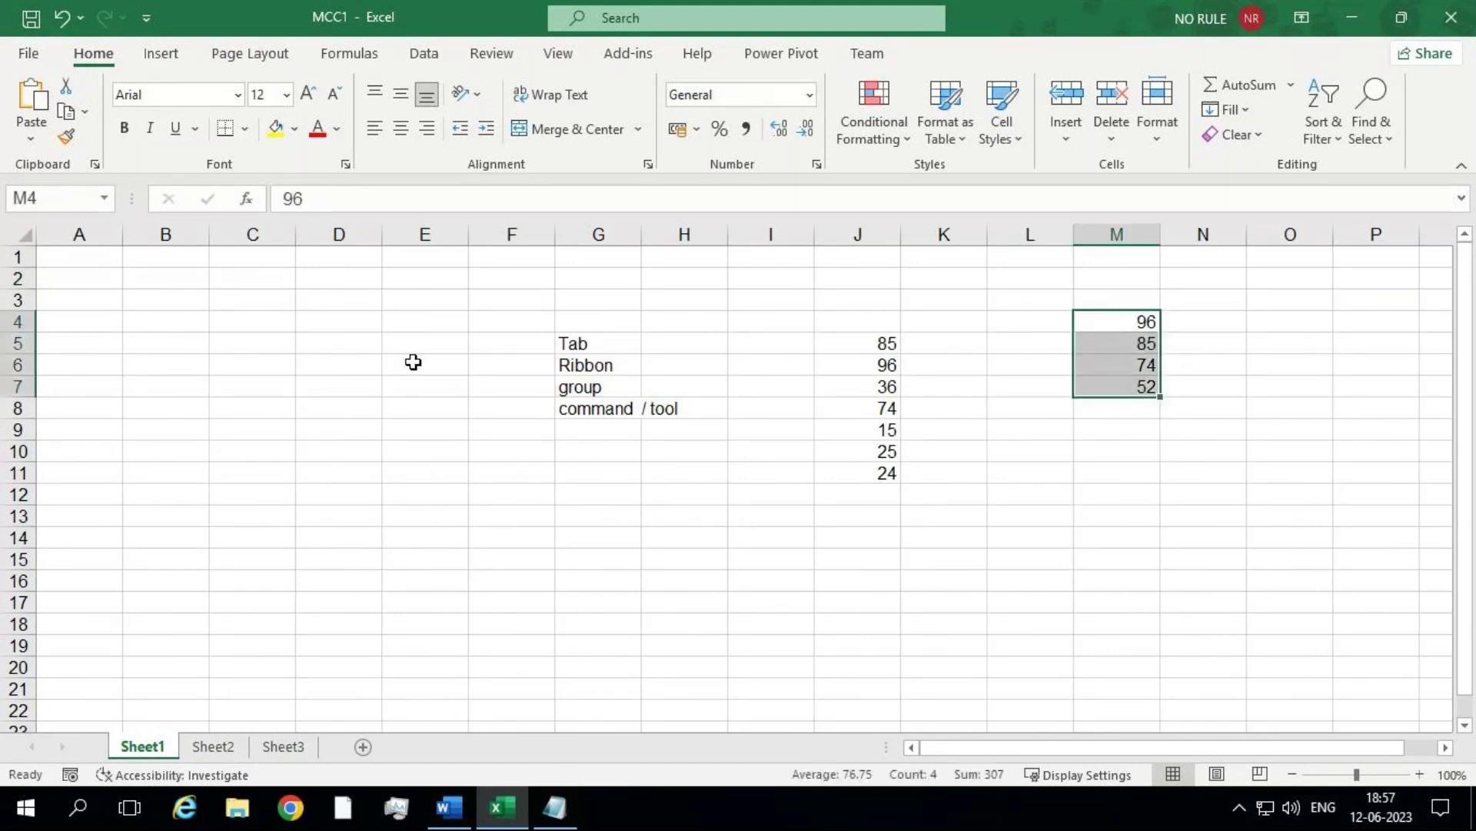
Step: Name cells M4:M7 (96, 85, 74, 52) 'College' using the Name Box
left_click(50, 196)
type("College")
key("Return")
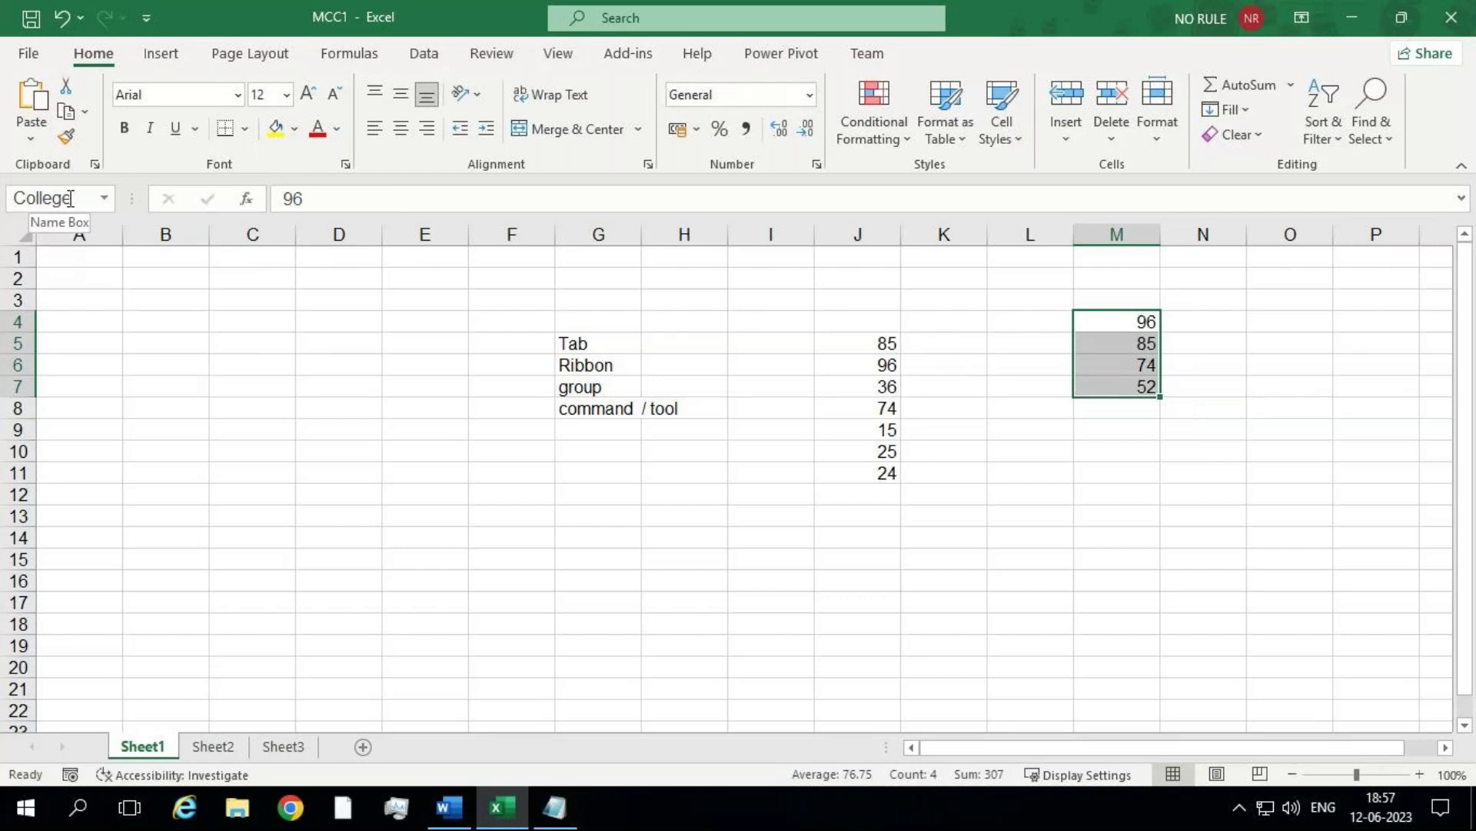
left_click(358, 567)
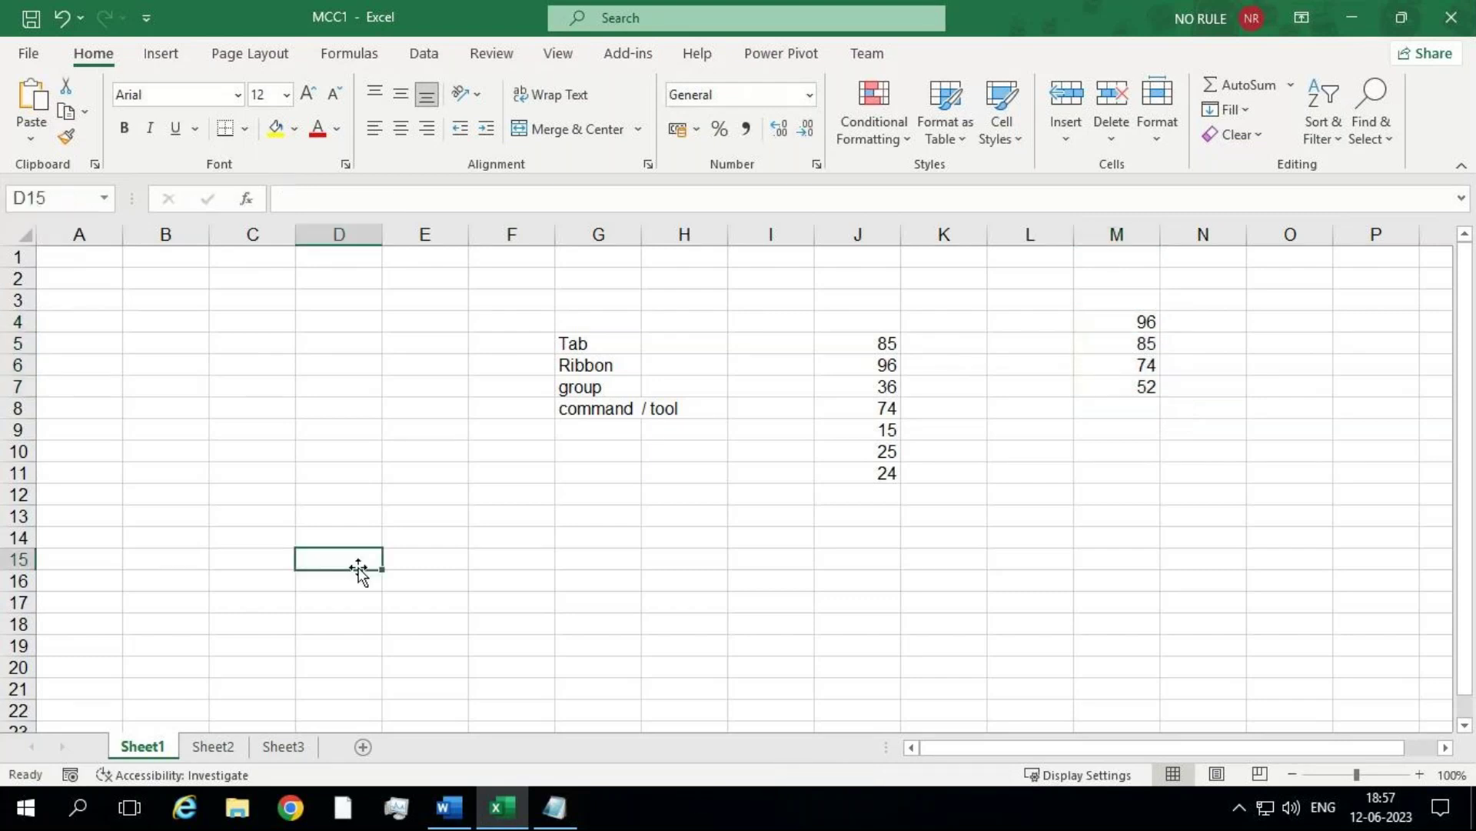
Step: Enter =SUM(College) in D15 so it totals 307
type("=sum")
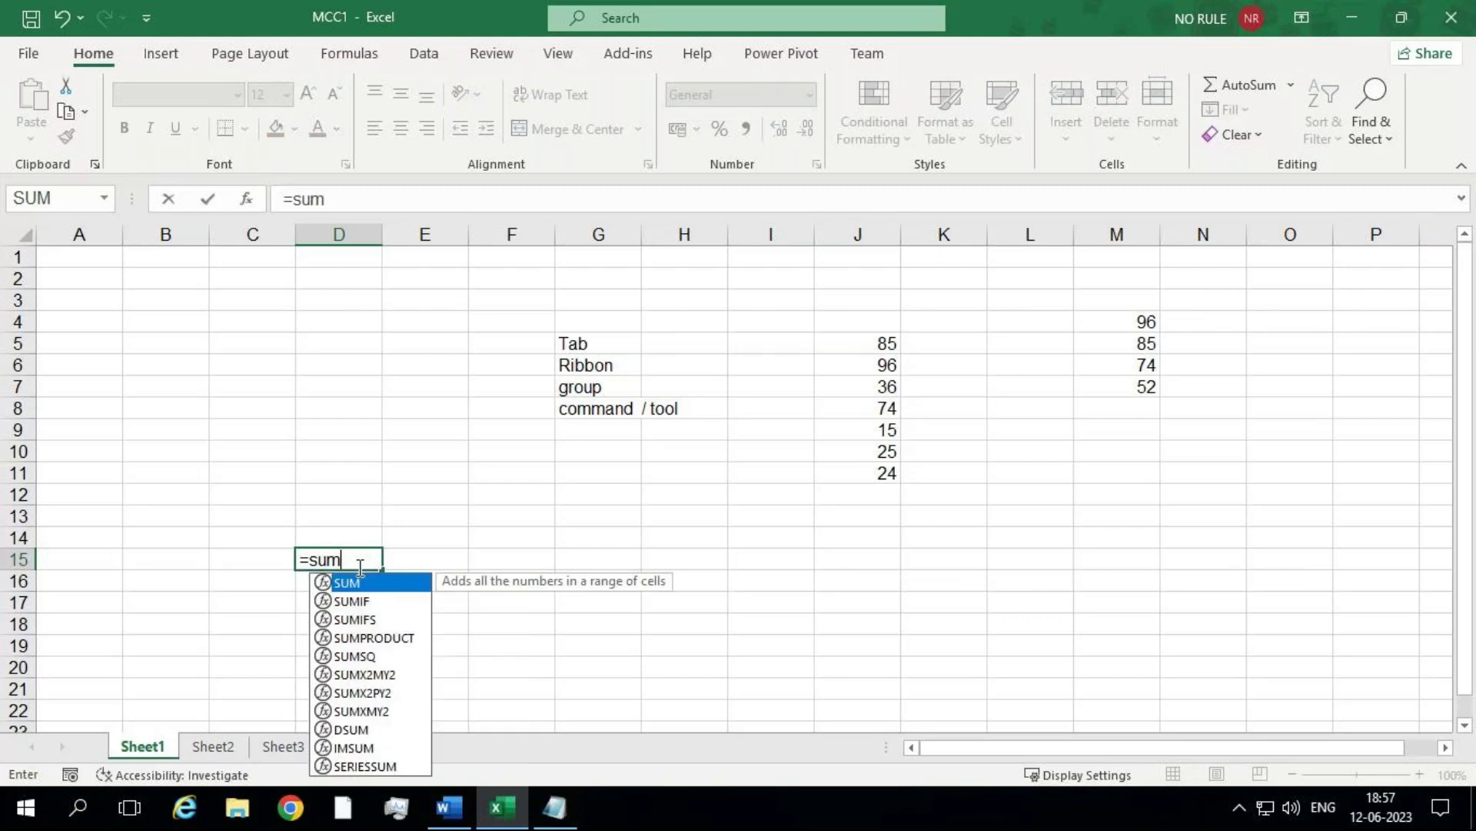
type("(")
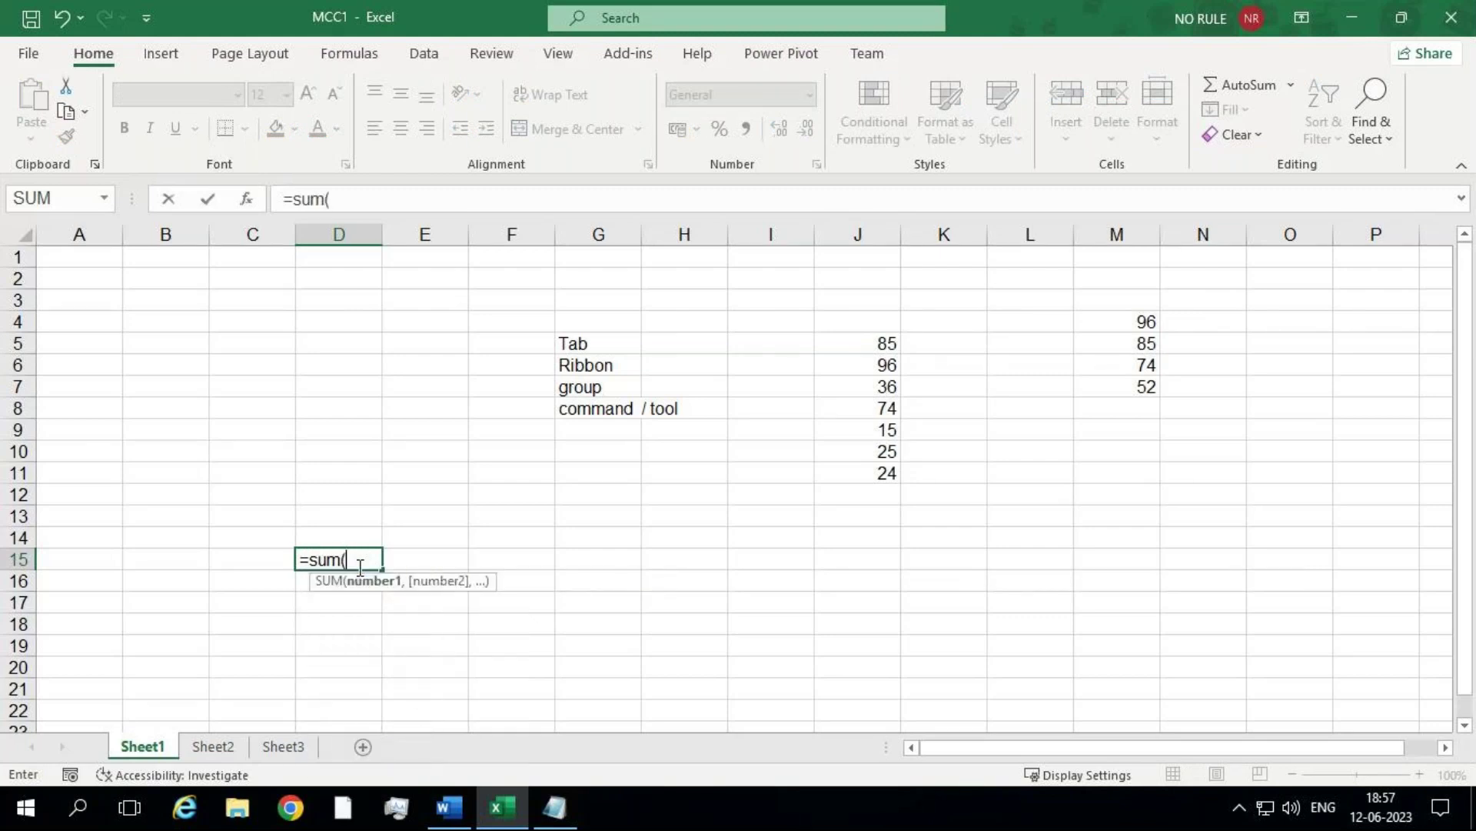
type("col")
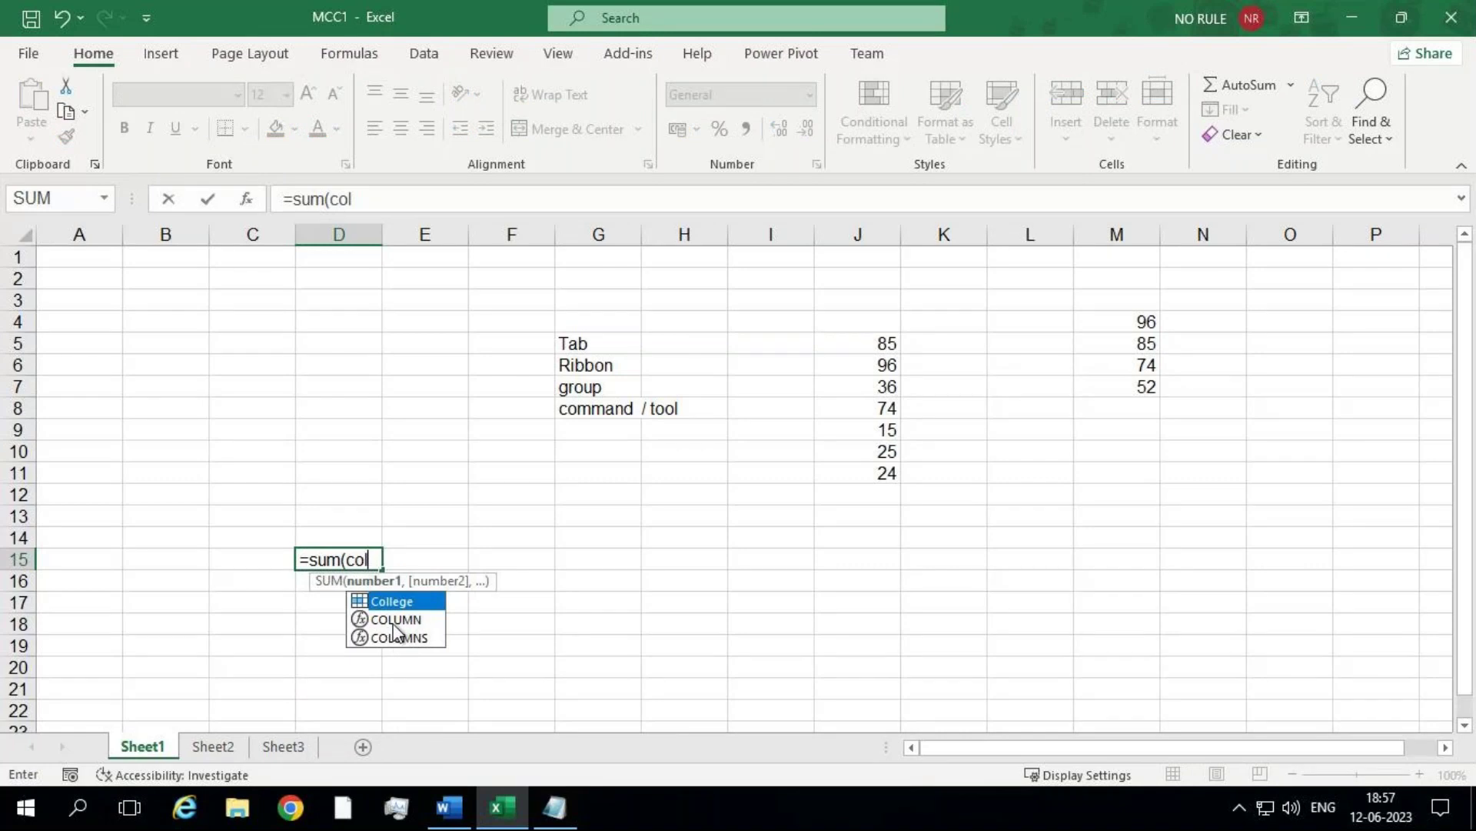
double_click(407, 601)
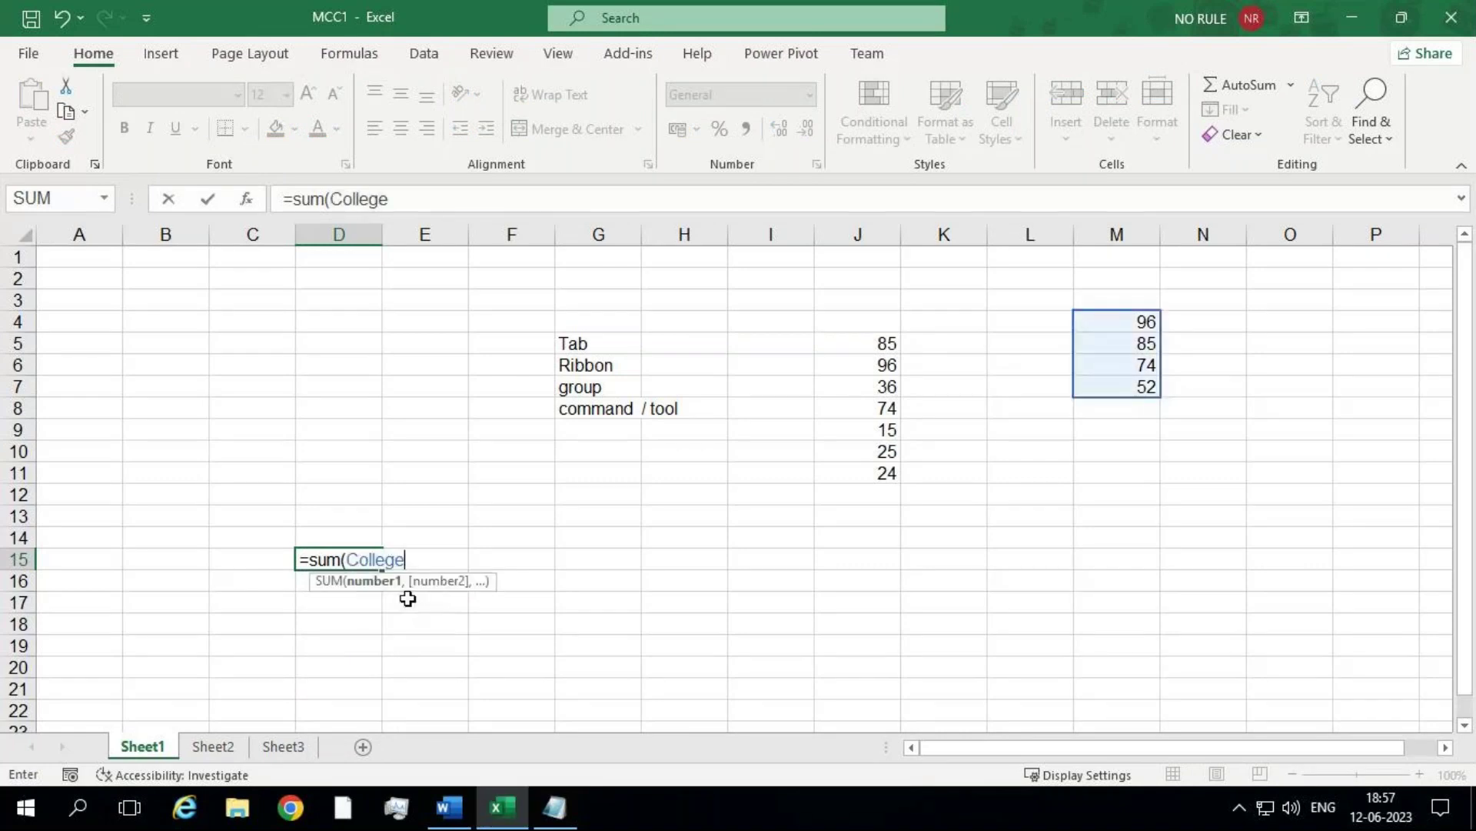
type(")")
key("Return")
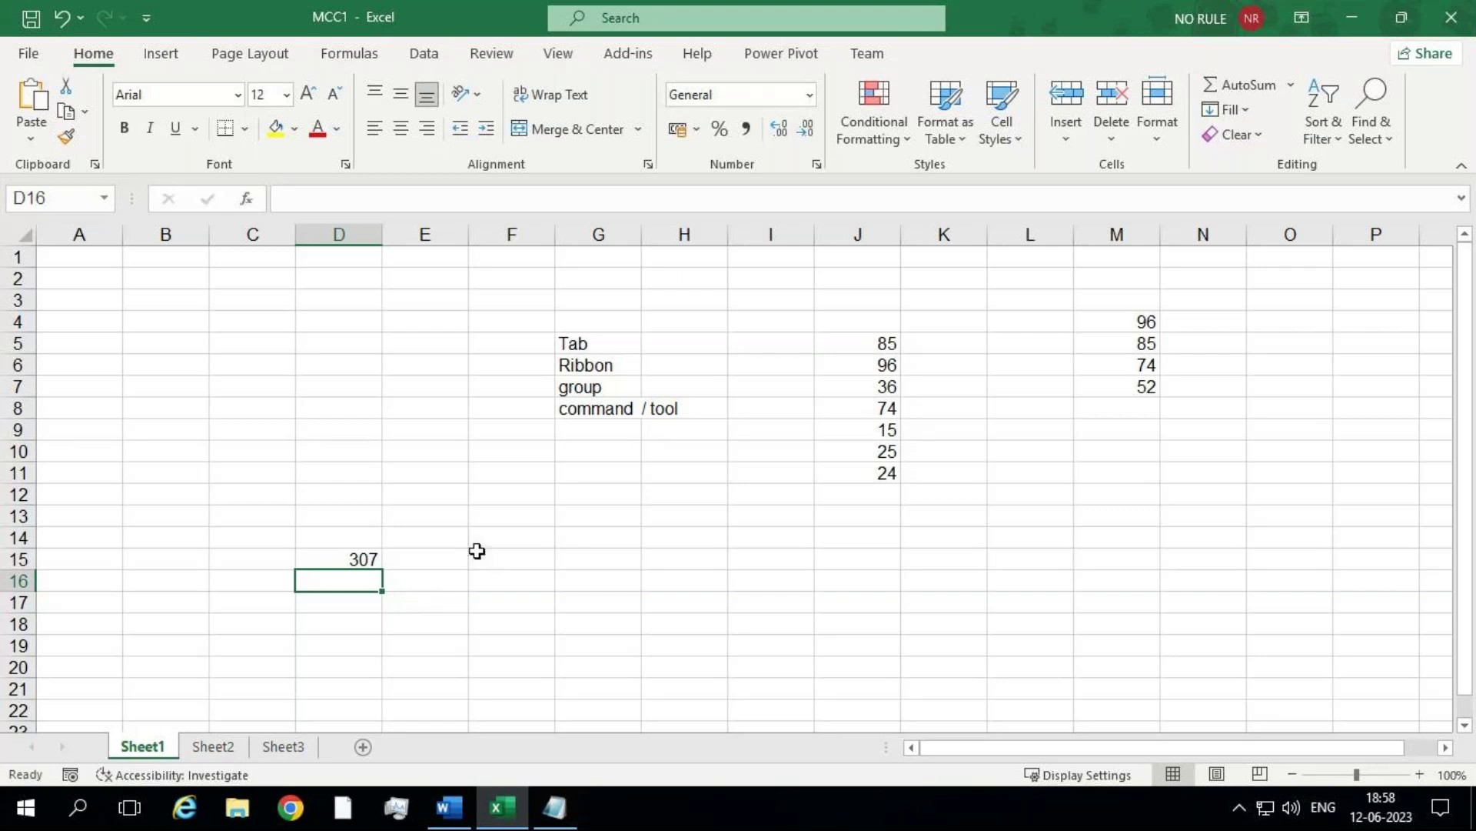
Step: Minimise the Remote Desktop session from its connection bar to reveal the local desktop
mouse_move(1146, 9)
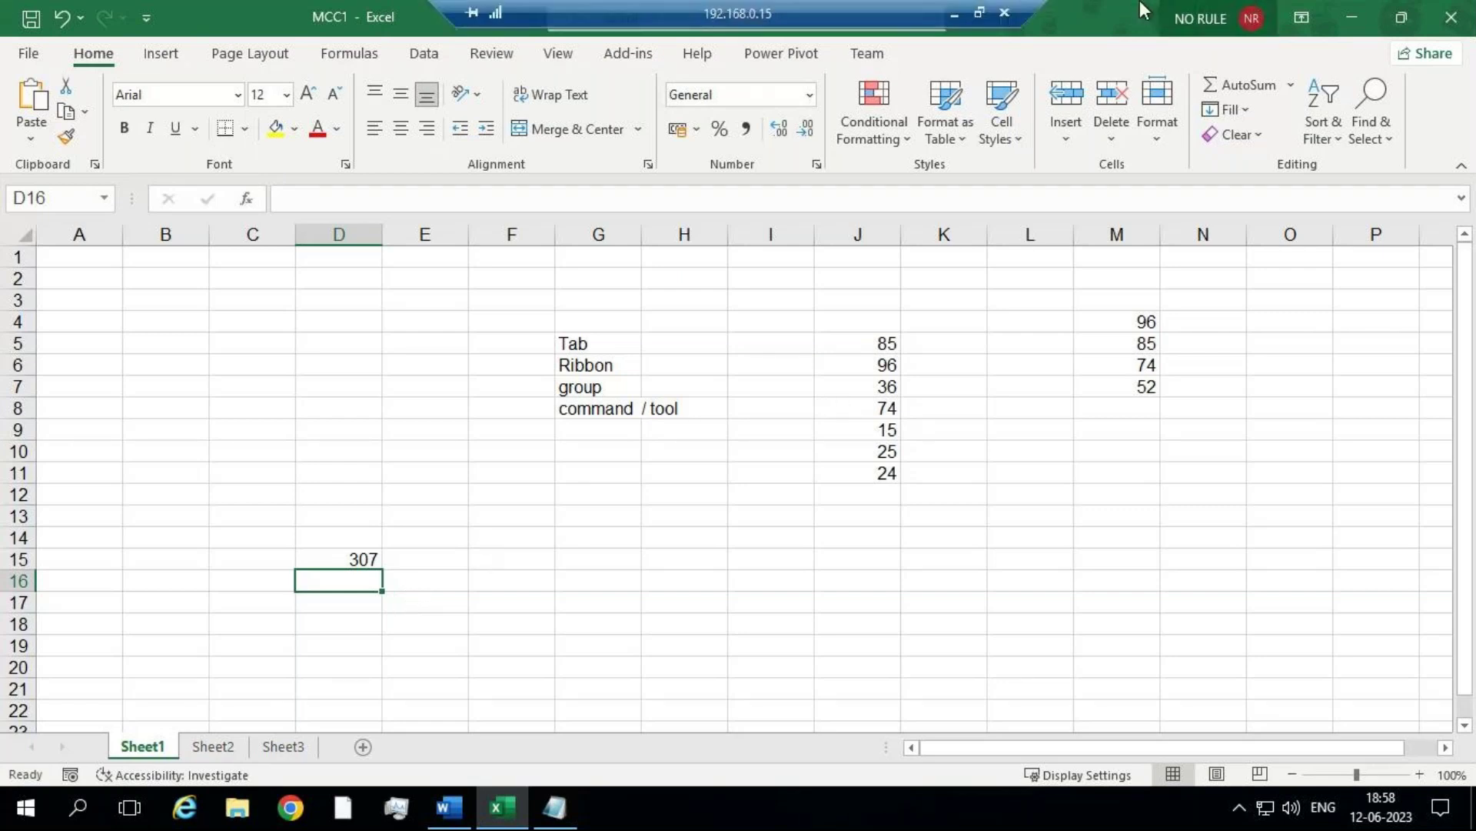
left_click(961, 12)
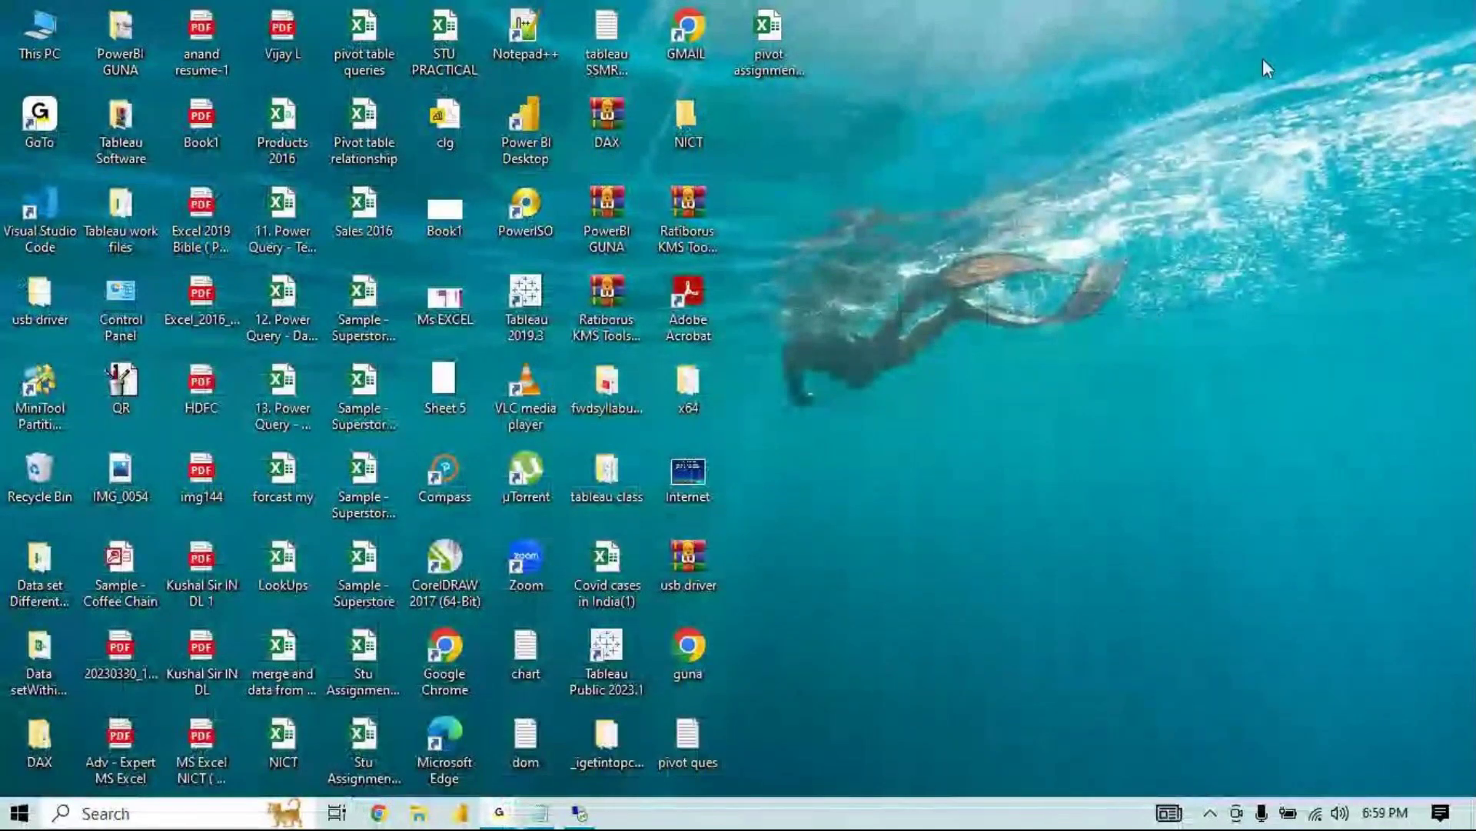
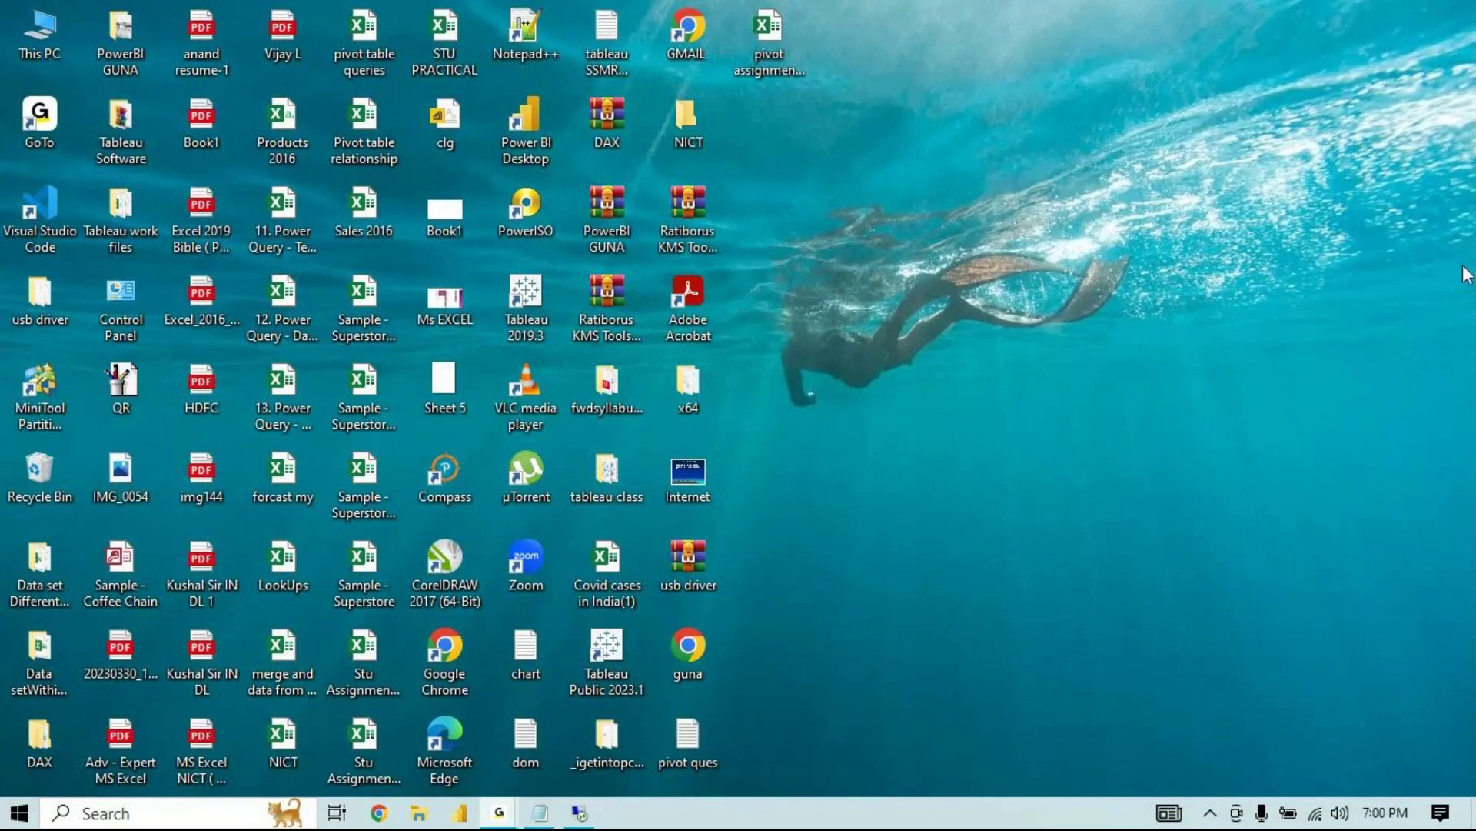
Step: In the remote Excel session, add a new blank Sheet4 and enter 74 in F2
left_click(583, 819)
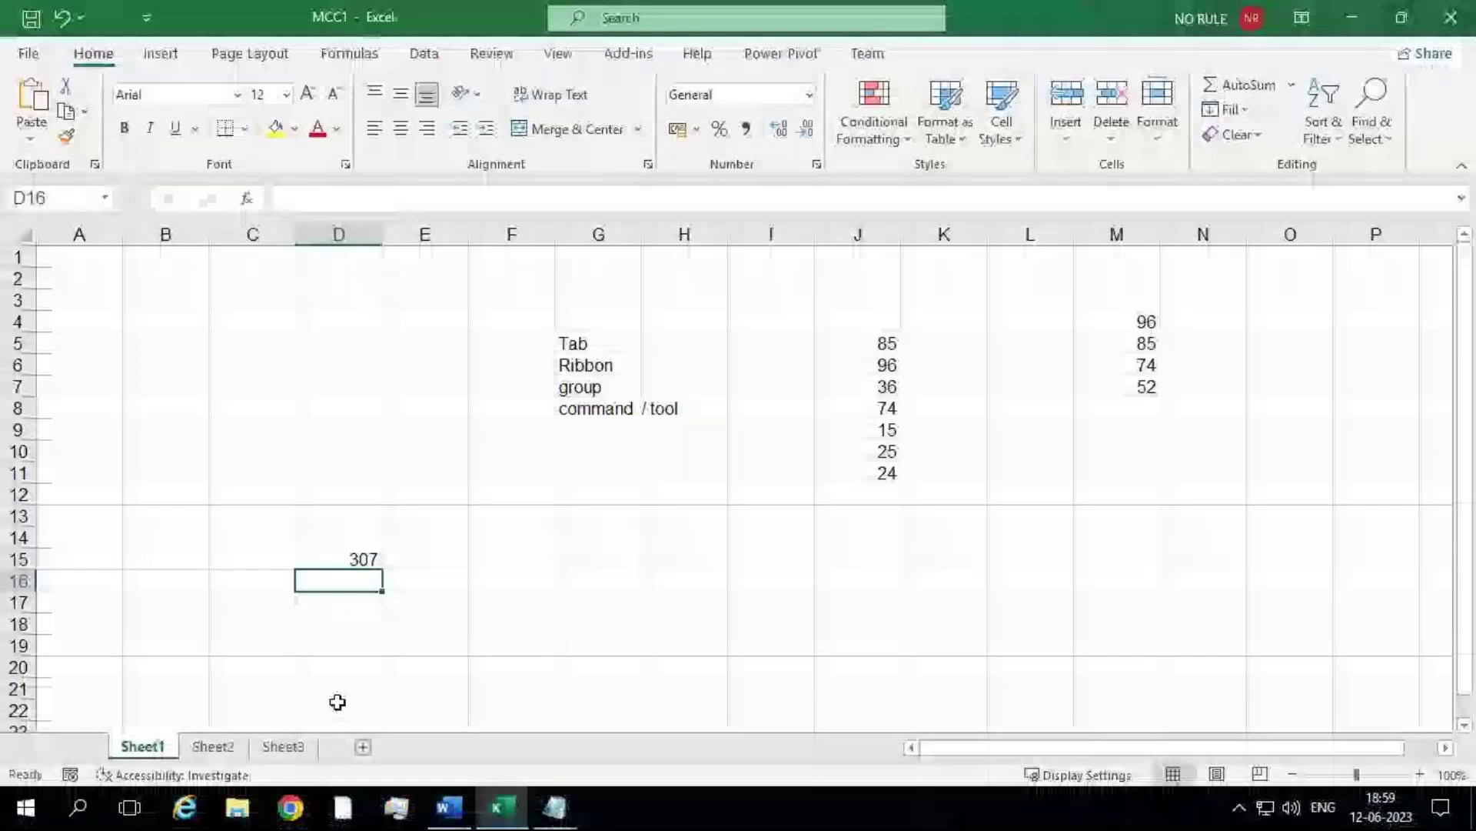
left_click(362, 746)
left_click(501, 285)
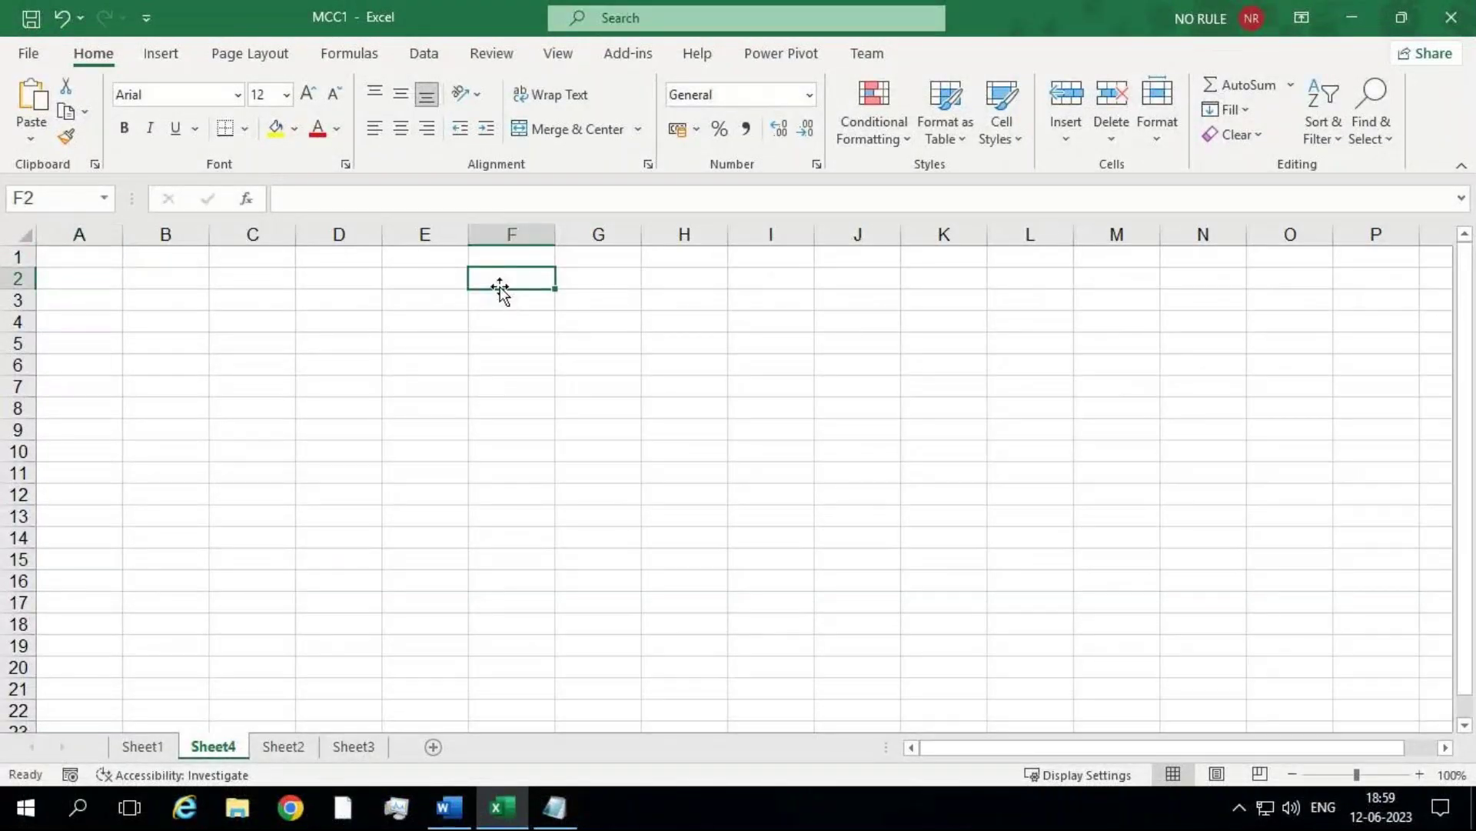
type("74")
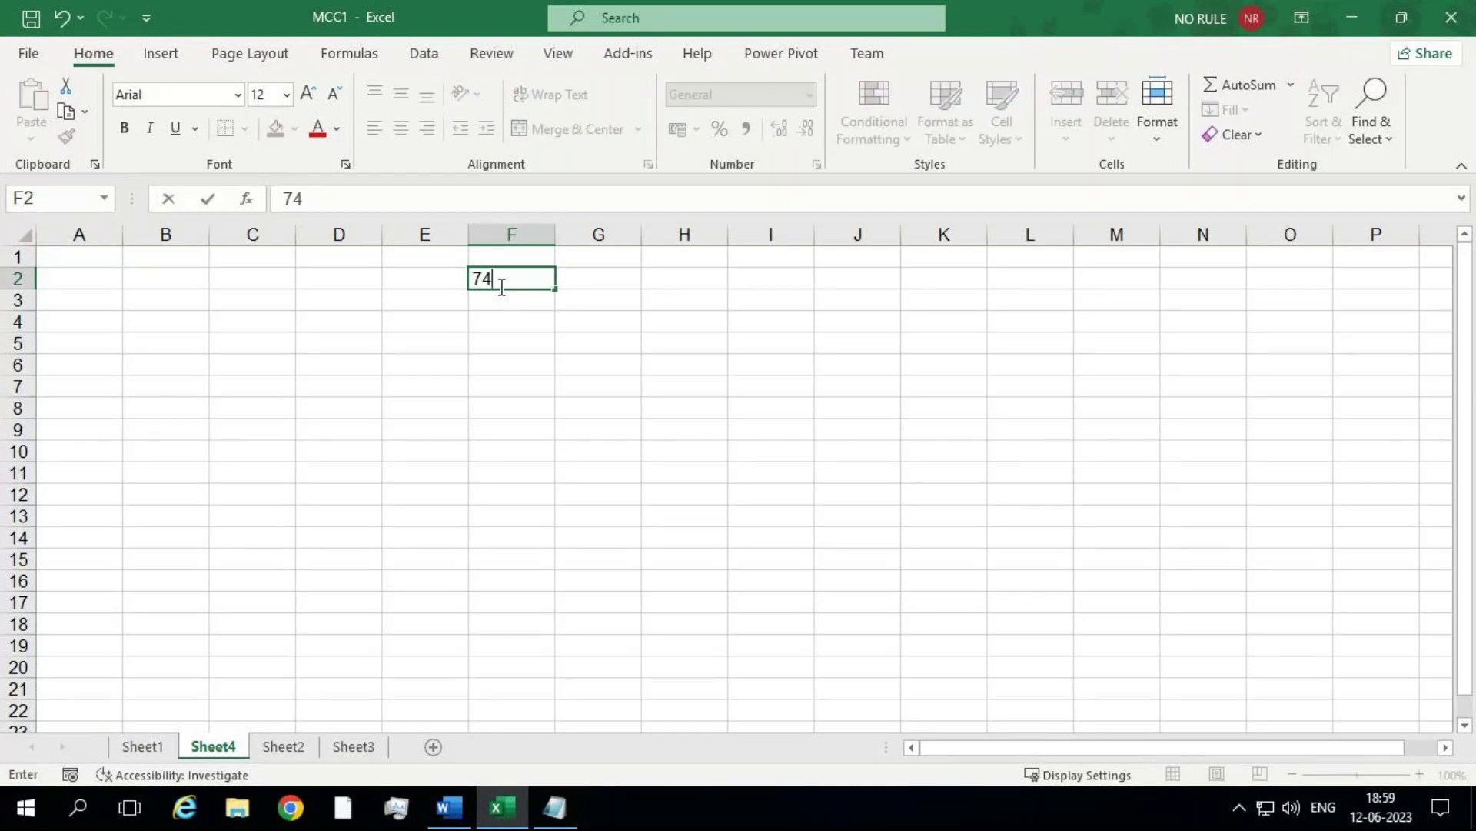
key("Return")
Step: Enter 52, 78, 95 and 85 below it in F3:F6
type("52")
key("Return")
type("78")
key("Return")
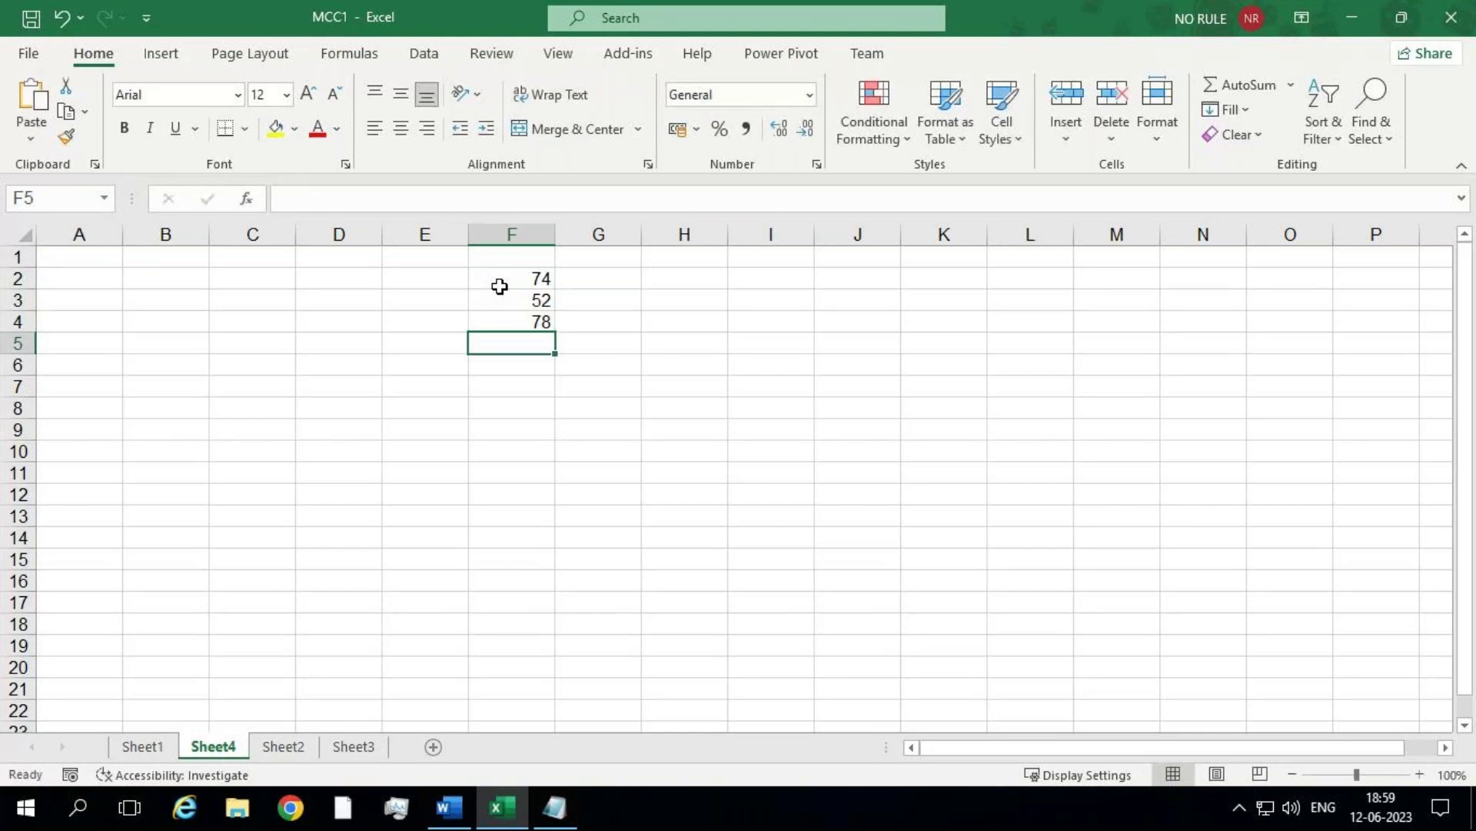
type("95")
key("Return")
type("85")
key("Return")
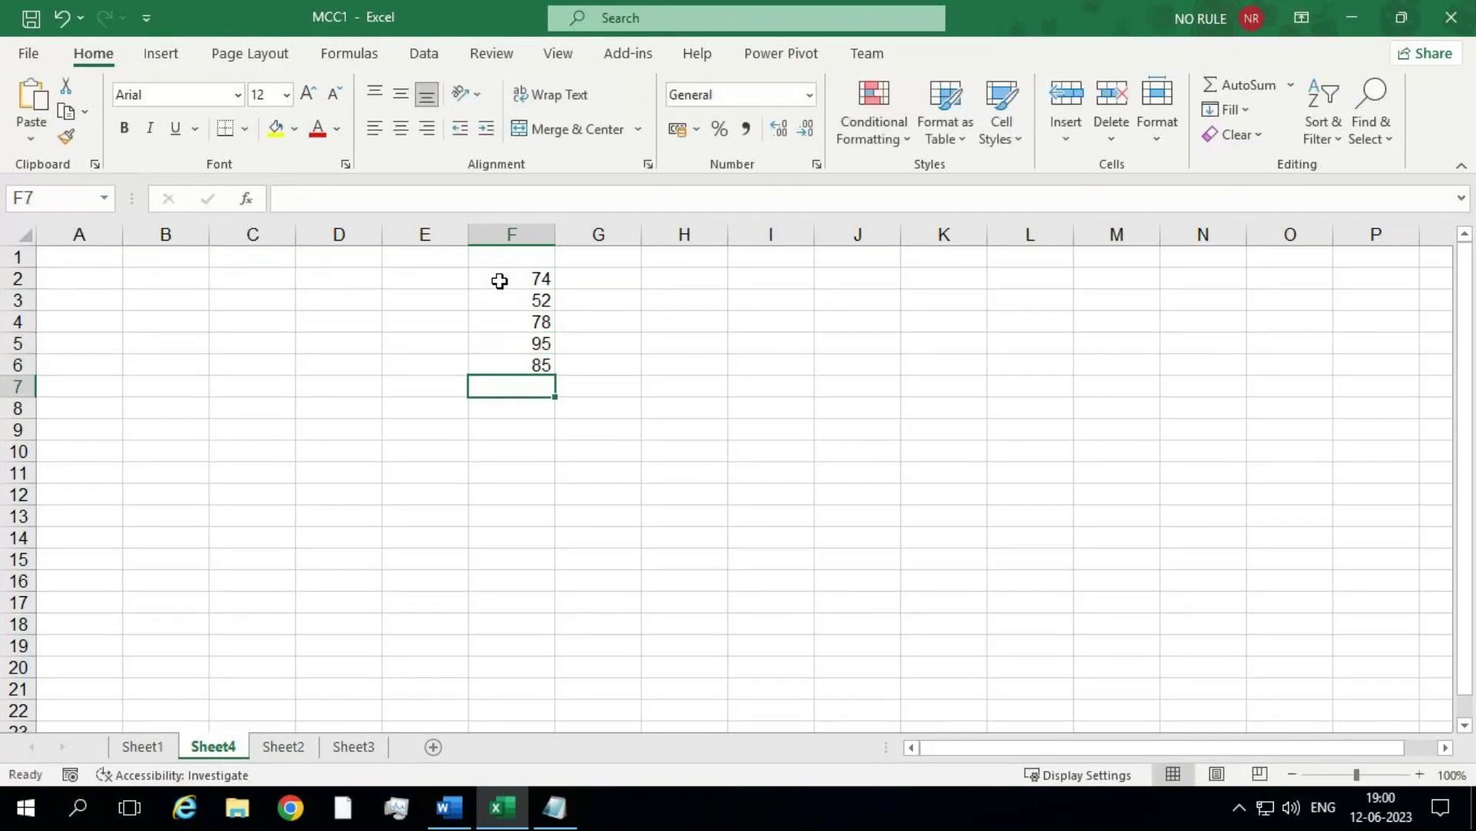
Step: Name the range F2:F6 BLG through the Name Box
left_click_drag(500, 280, 510, 369)
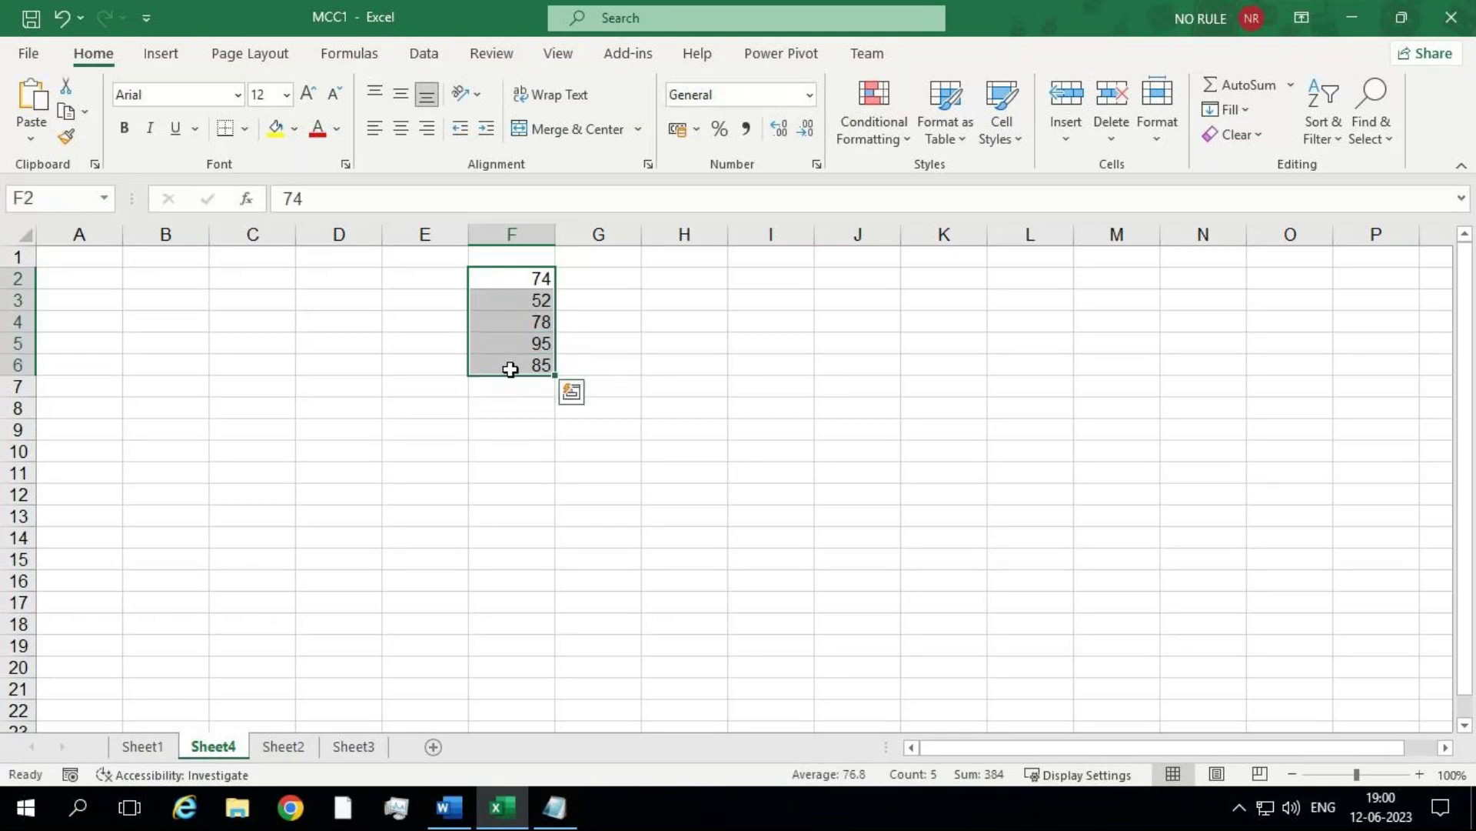
left_click(36, 199)
key("BackSpace")
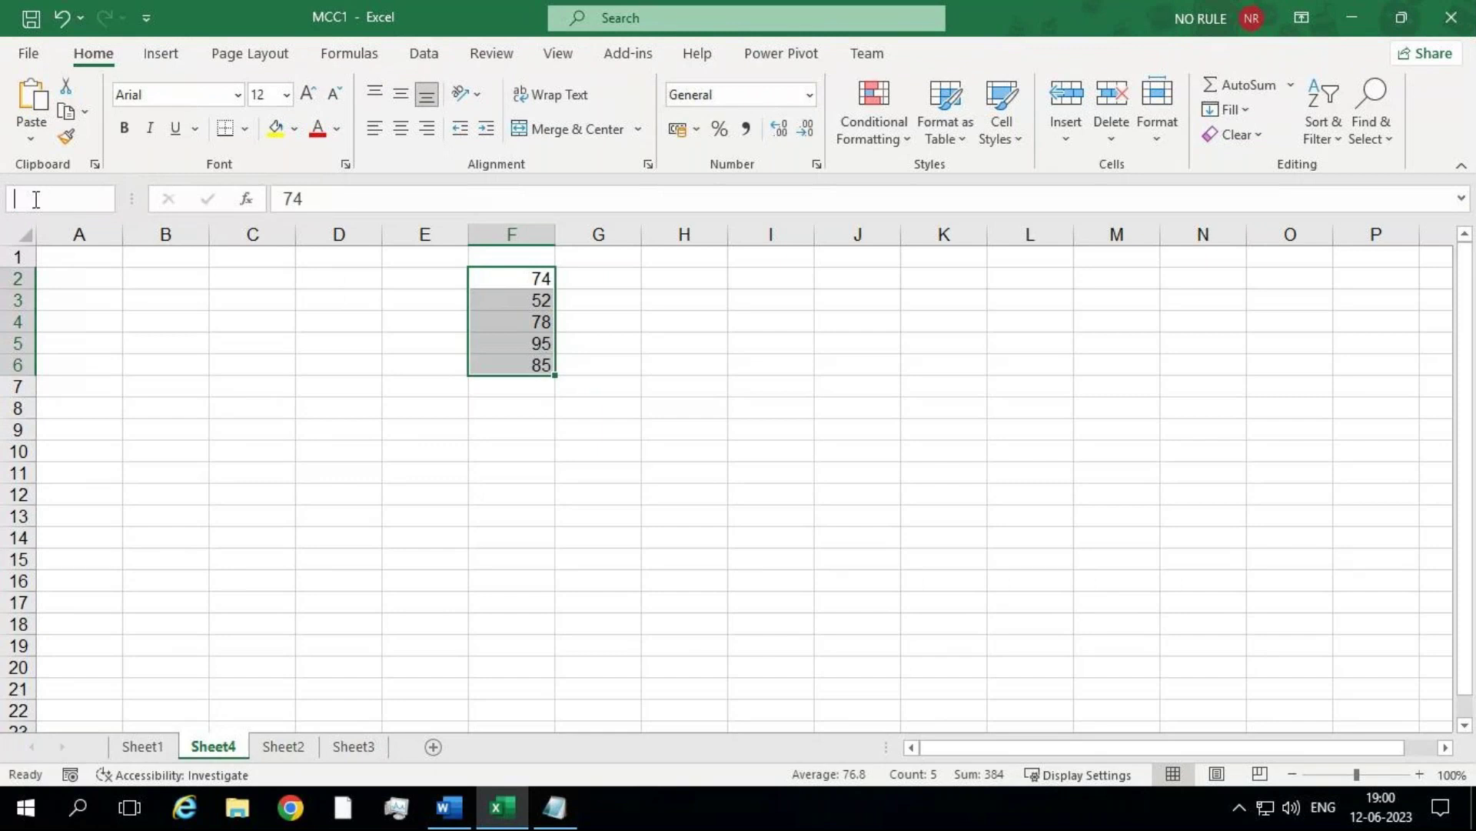
type("BLG")
key("Return")
Step: Reselect F2:F6 to confirm its BLG name, then select cell J7
left_click(434, 404)
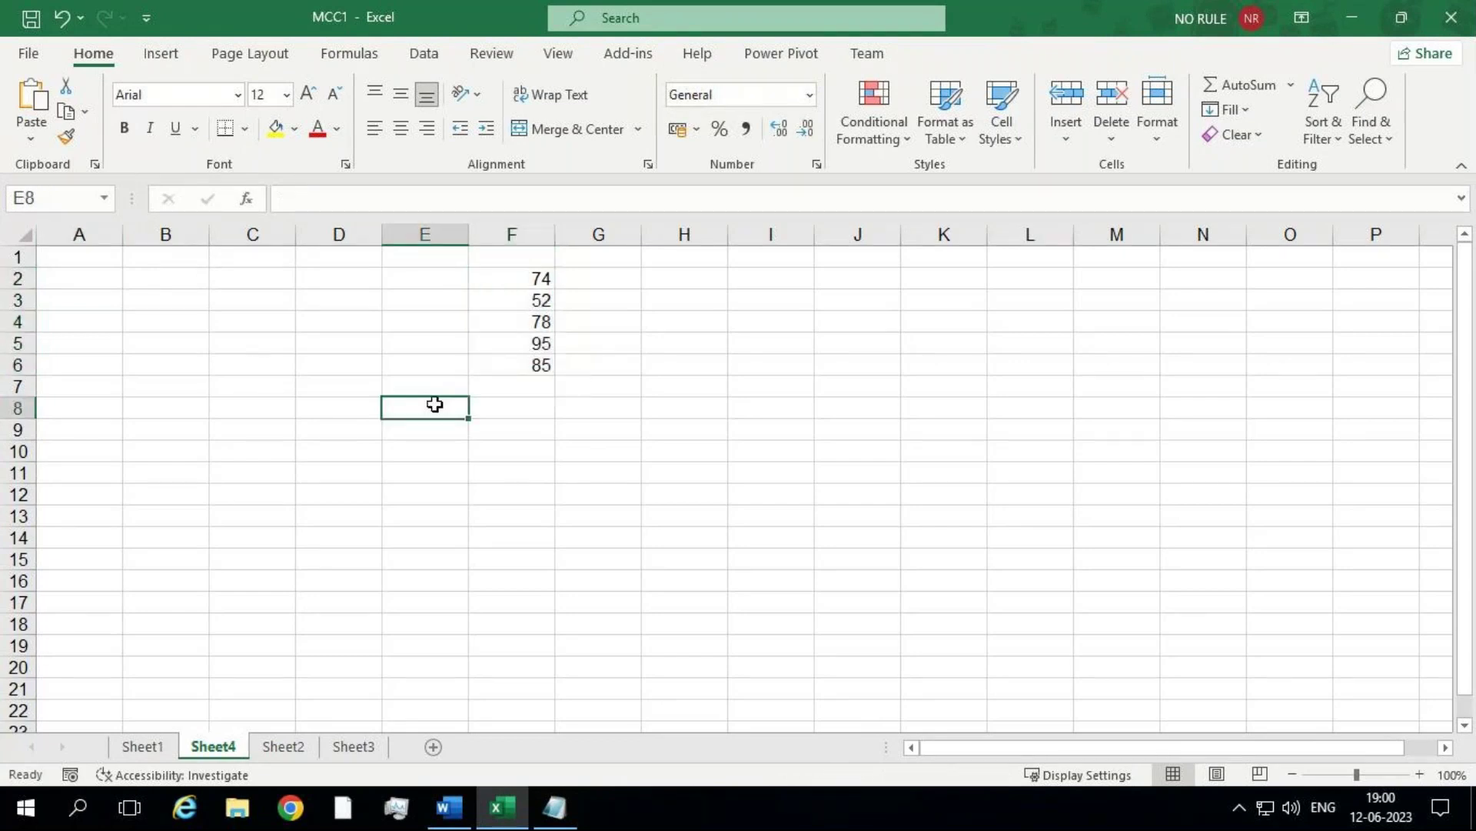
left_click_drag(504, 275, 517, 360)
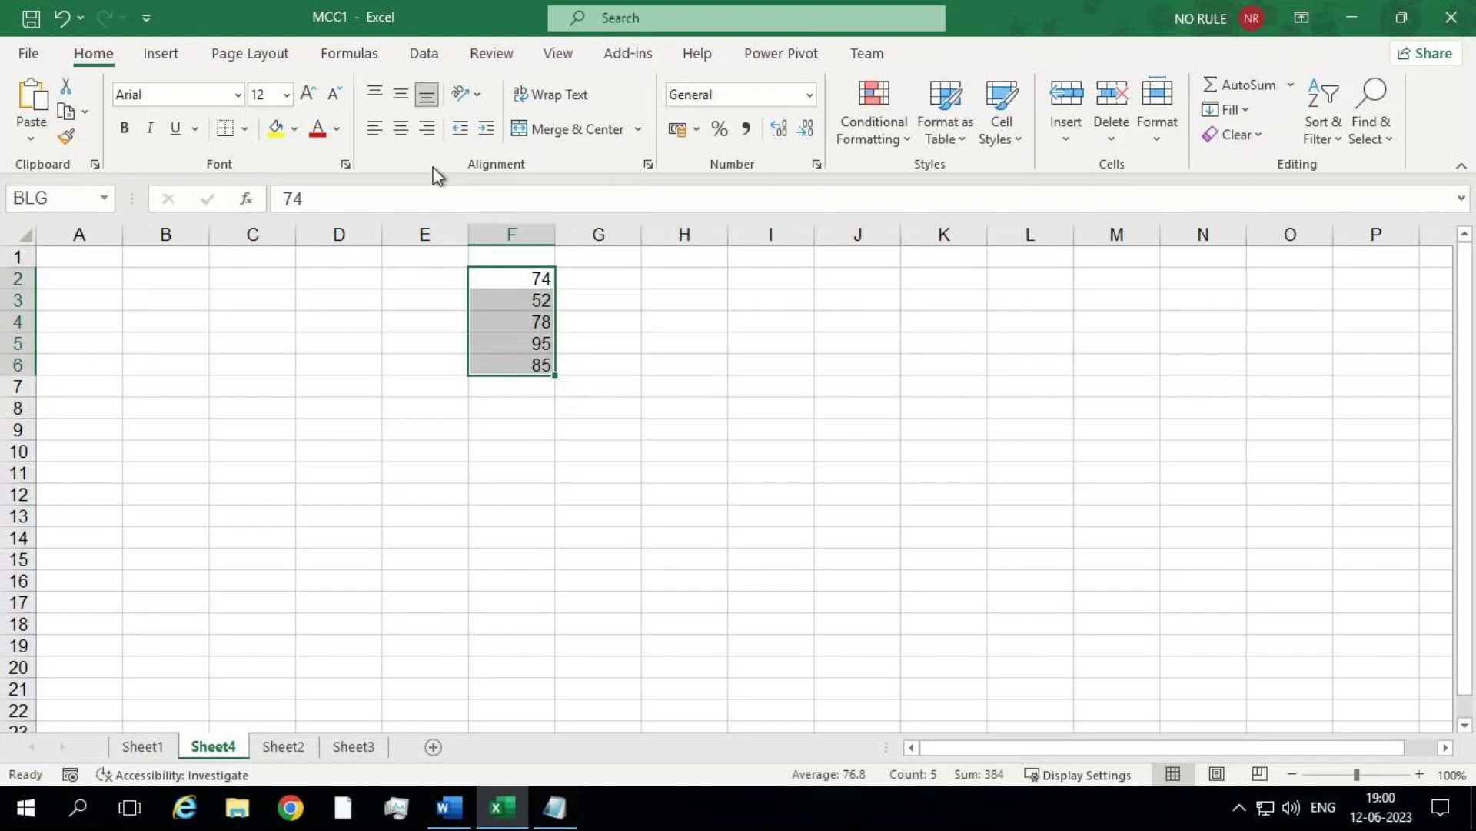
left_click(816, 389)
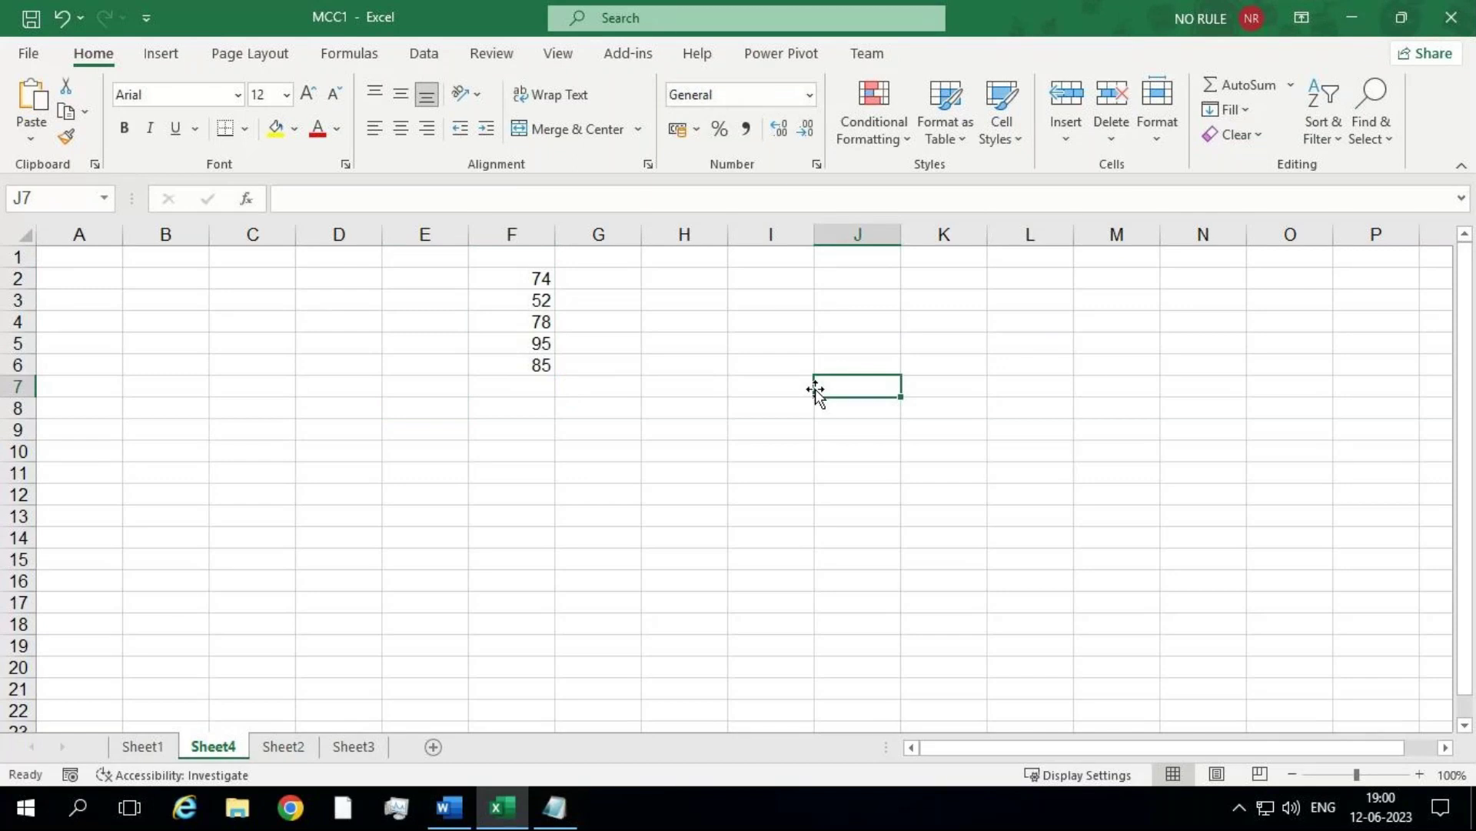
Step: Enter =SUM(BLG) in J7 using AutoComplete, giving a total of 384
type("=")
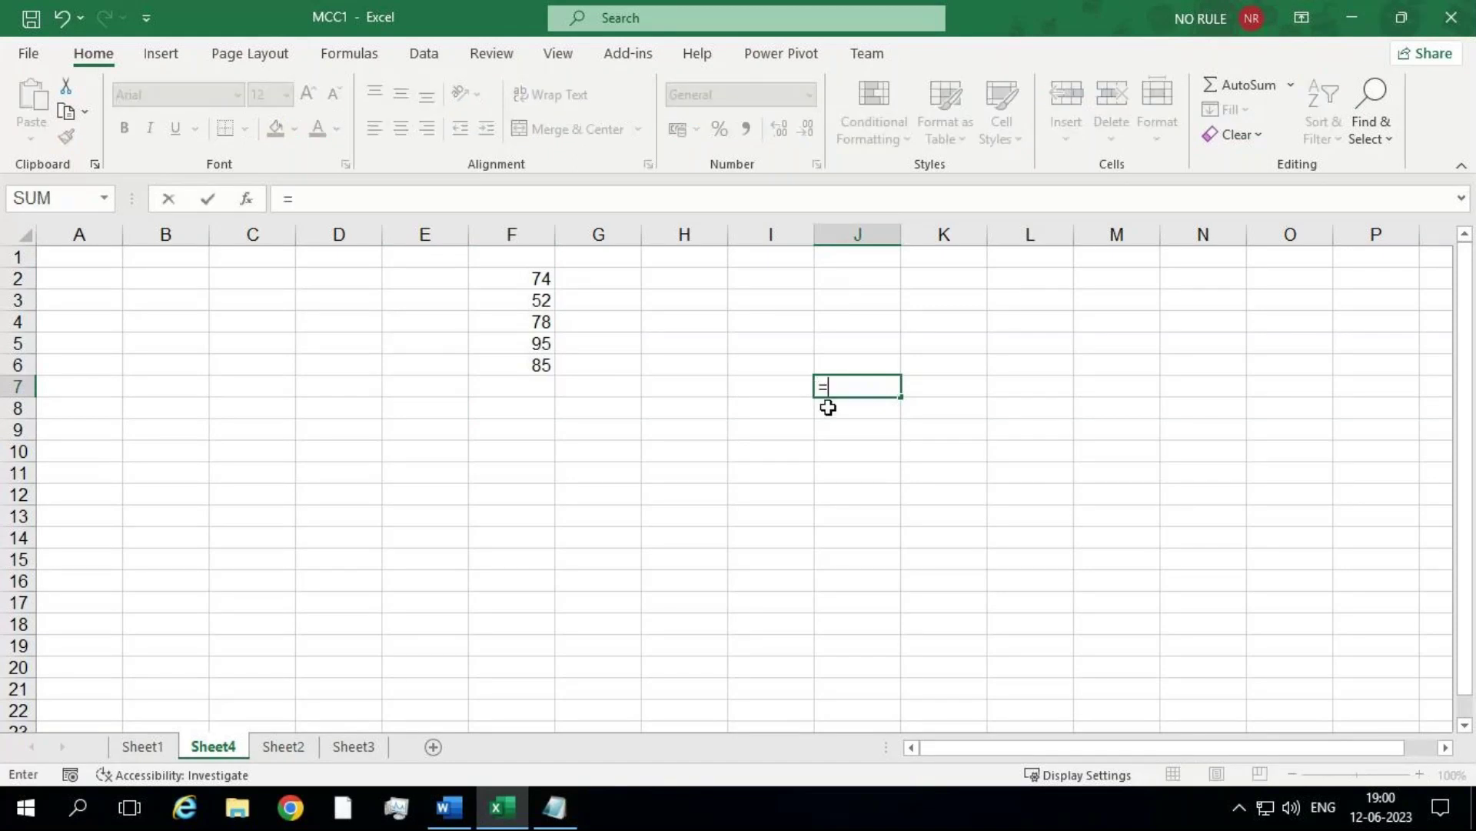
type("s")
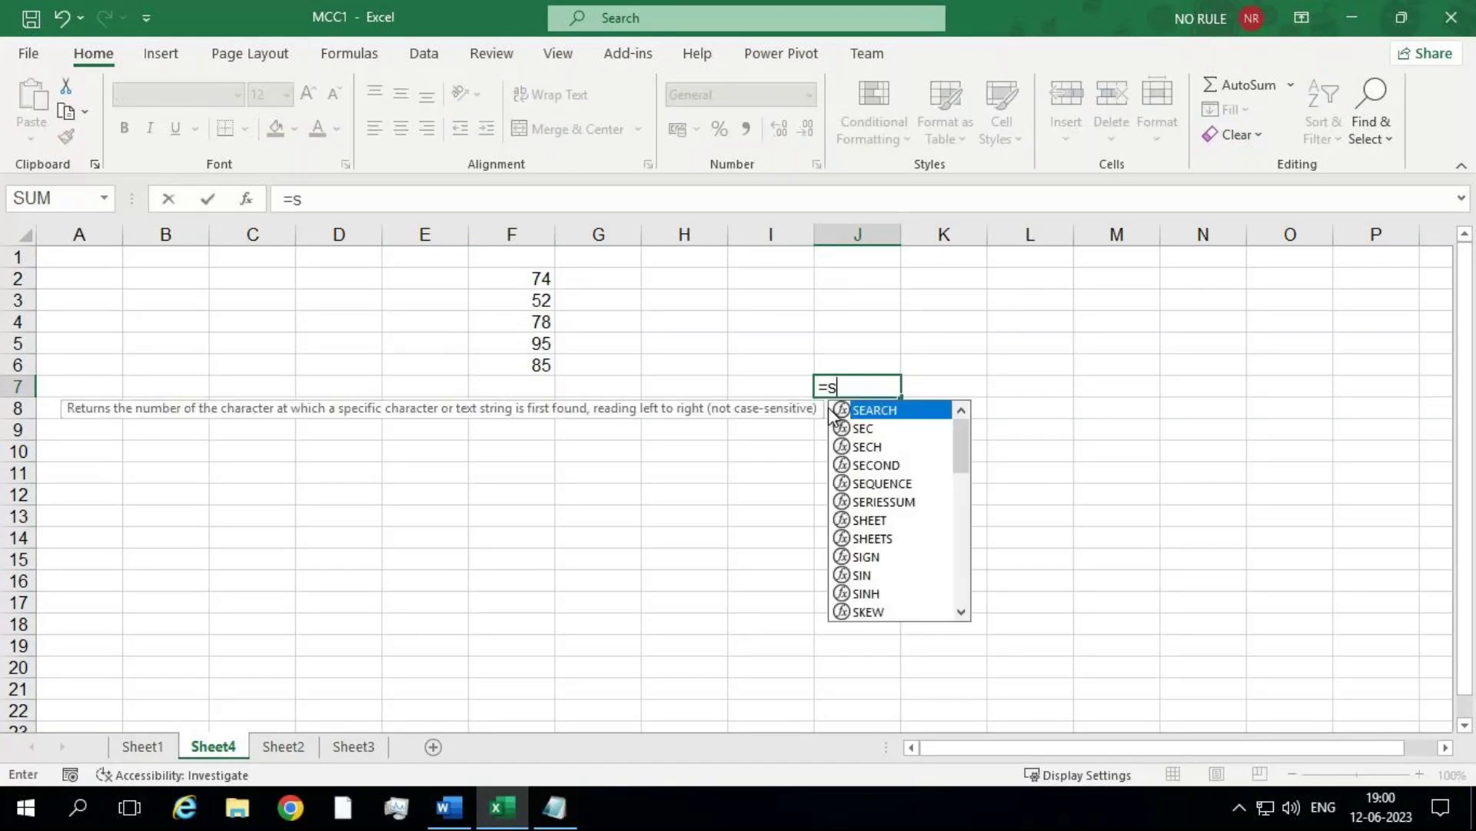
type("um(")
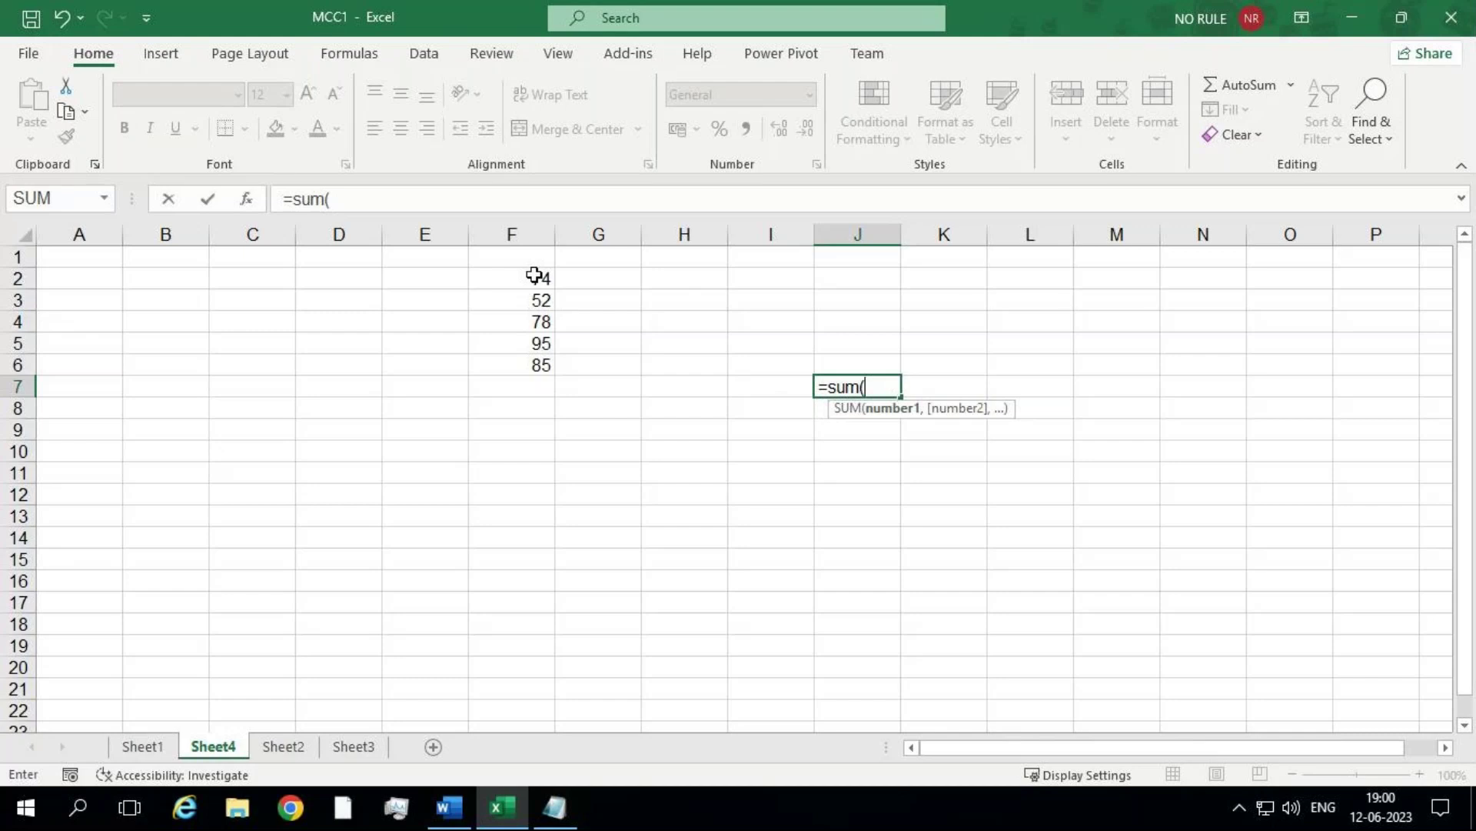
type("b")
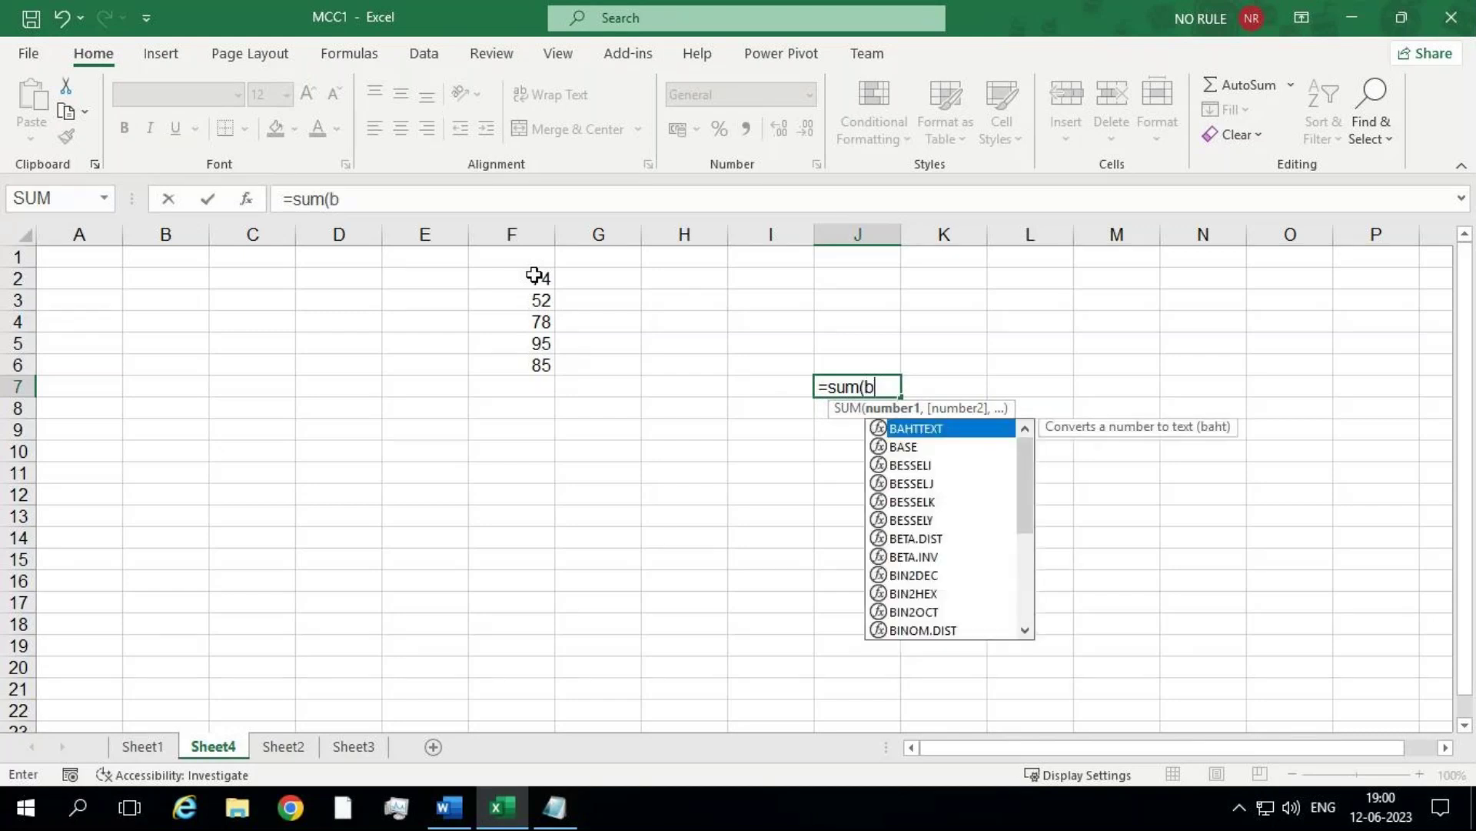
type("l")
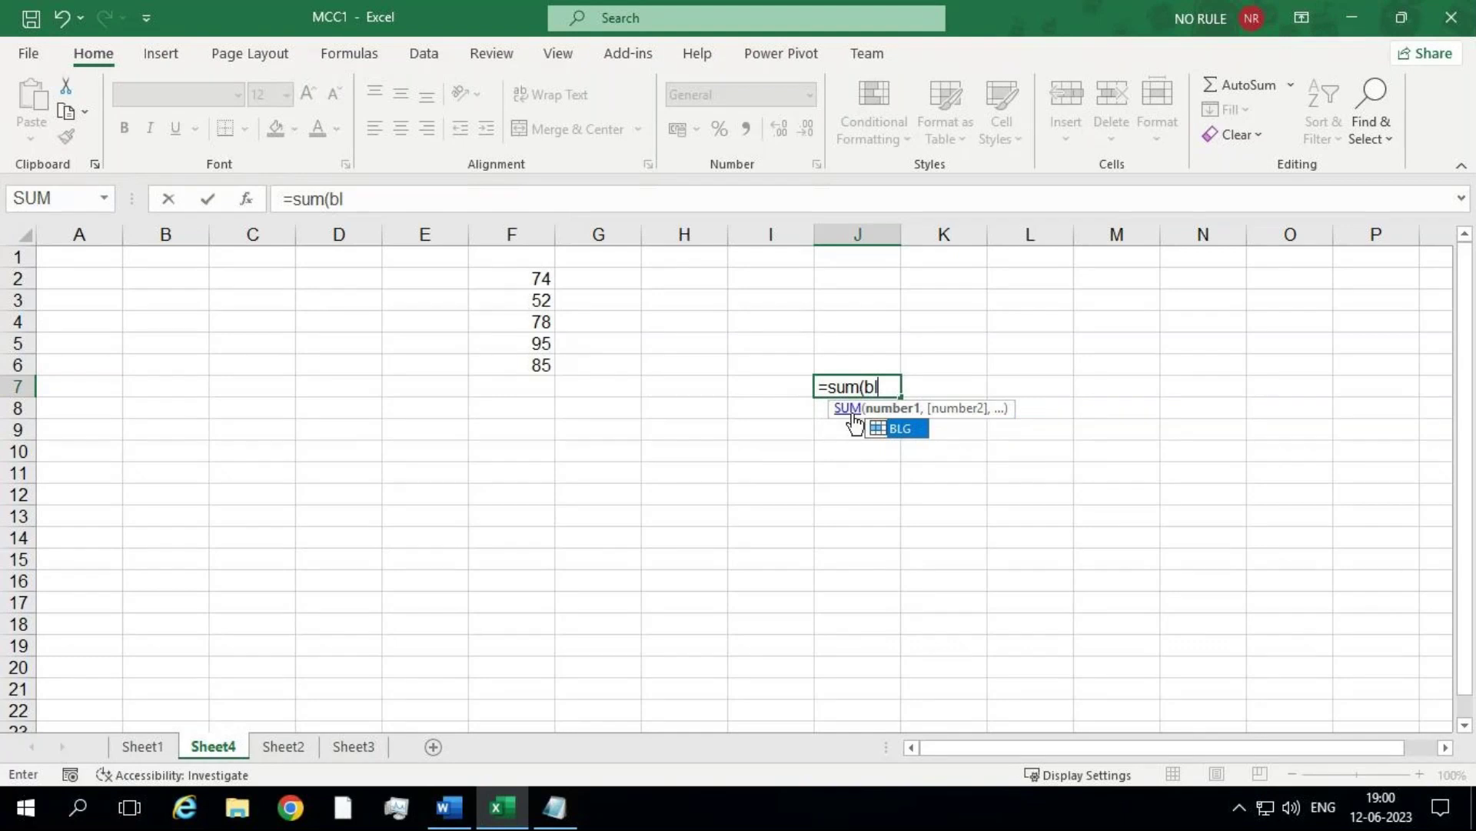
double_click(897, 429)
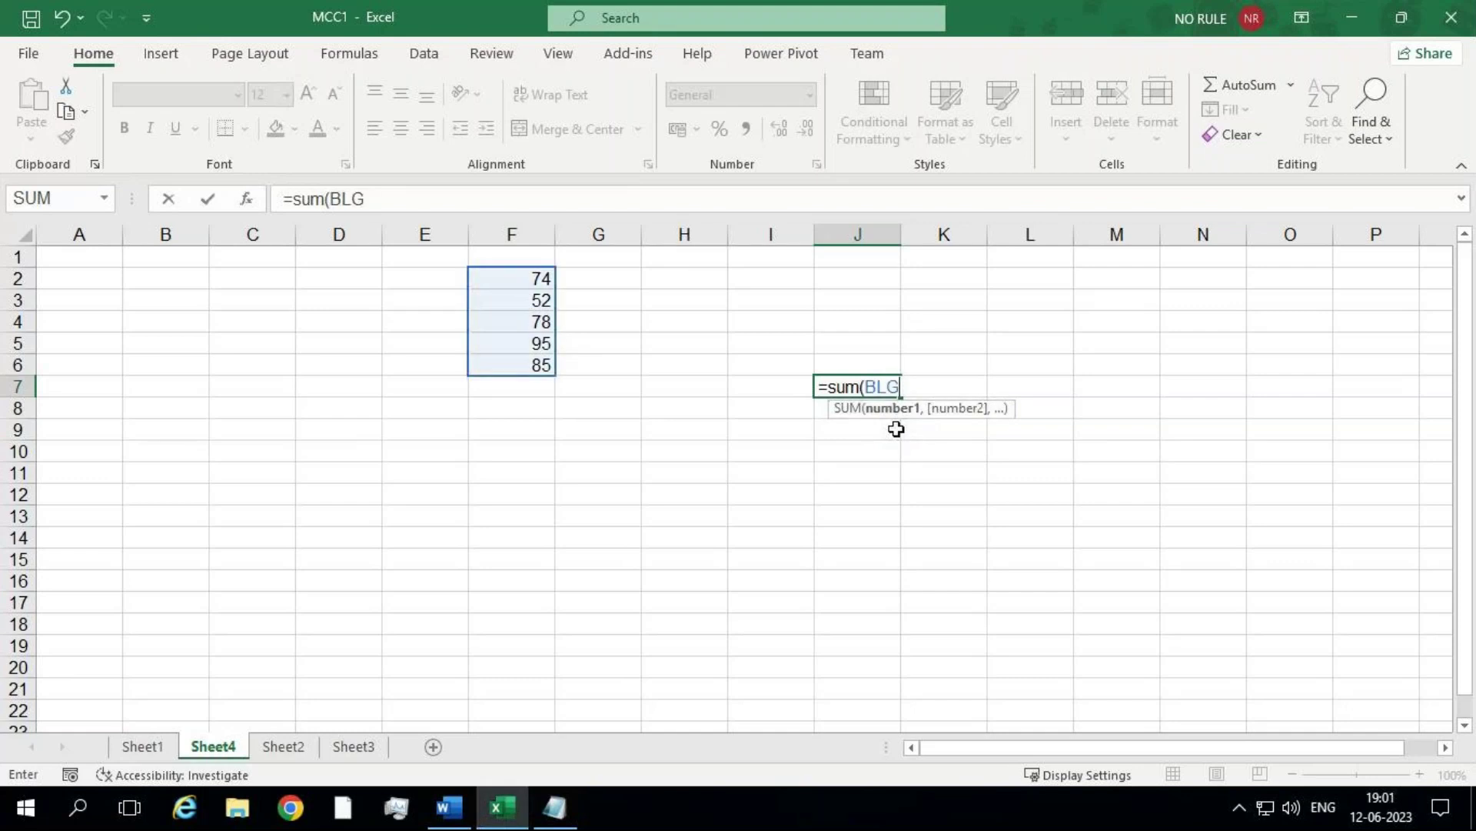
type(")")
key("Return")
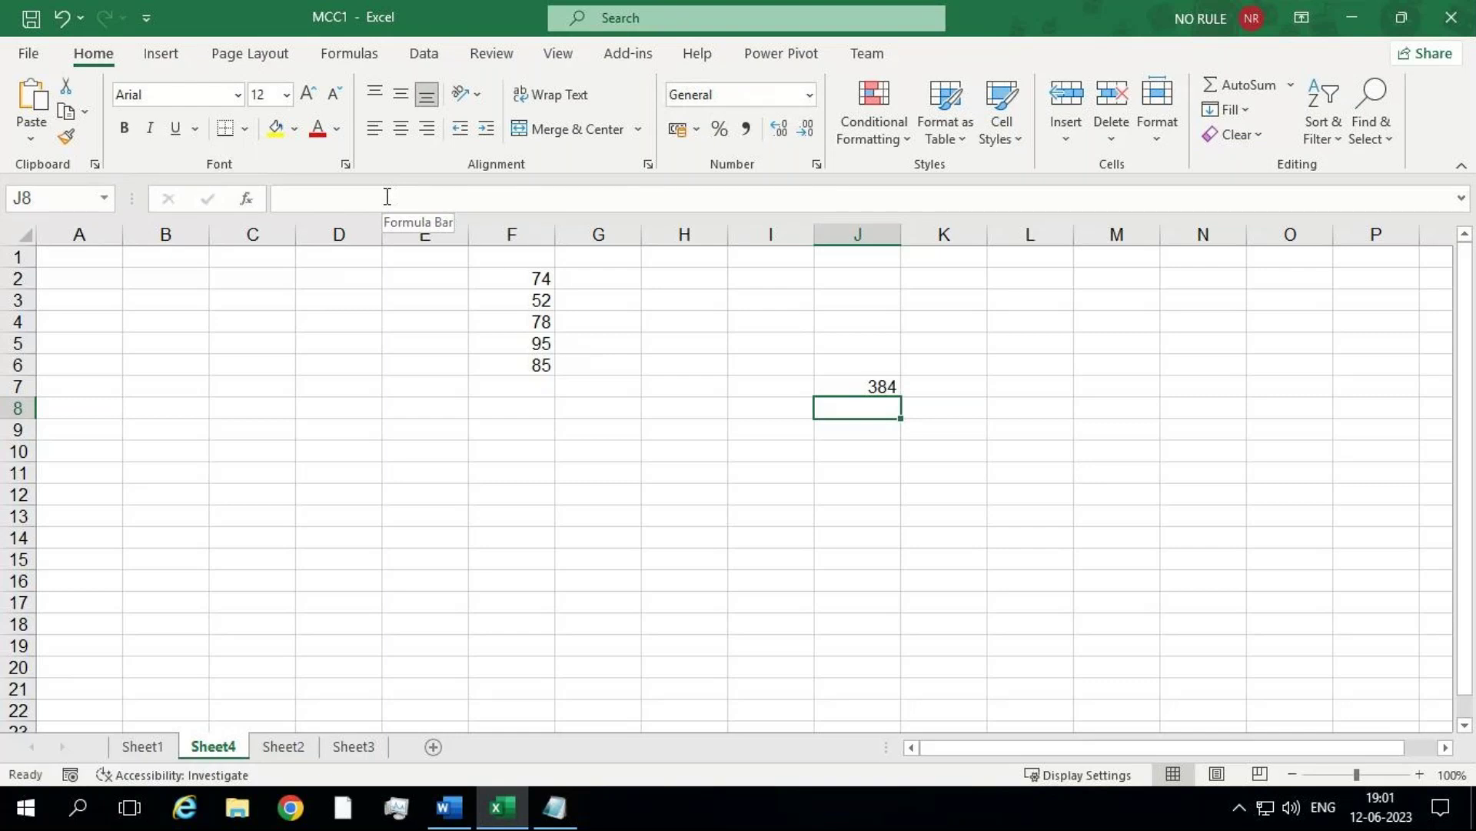
Step: Enter 85 in cell D3
left_click(347, 303)
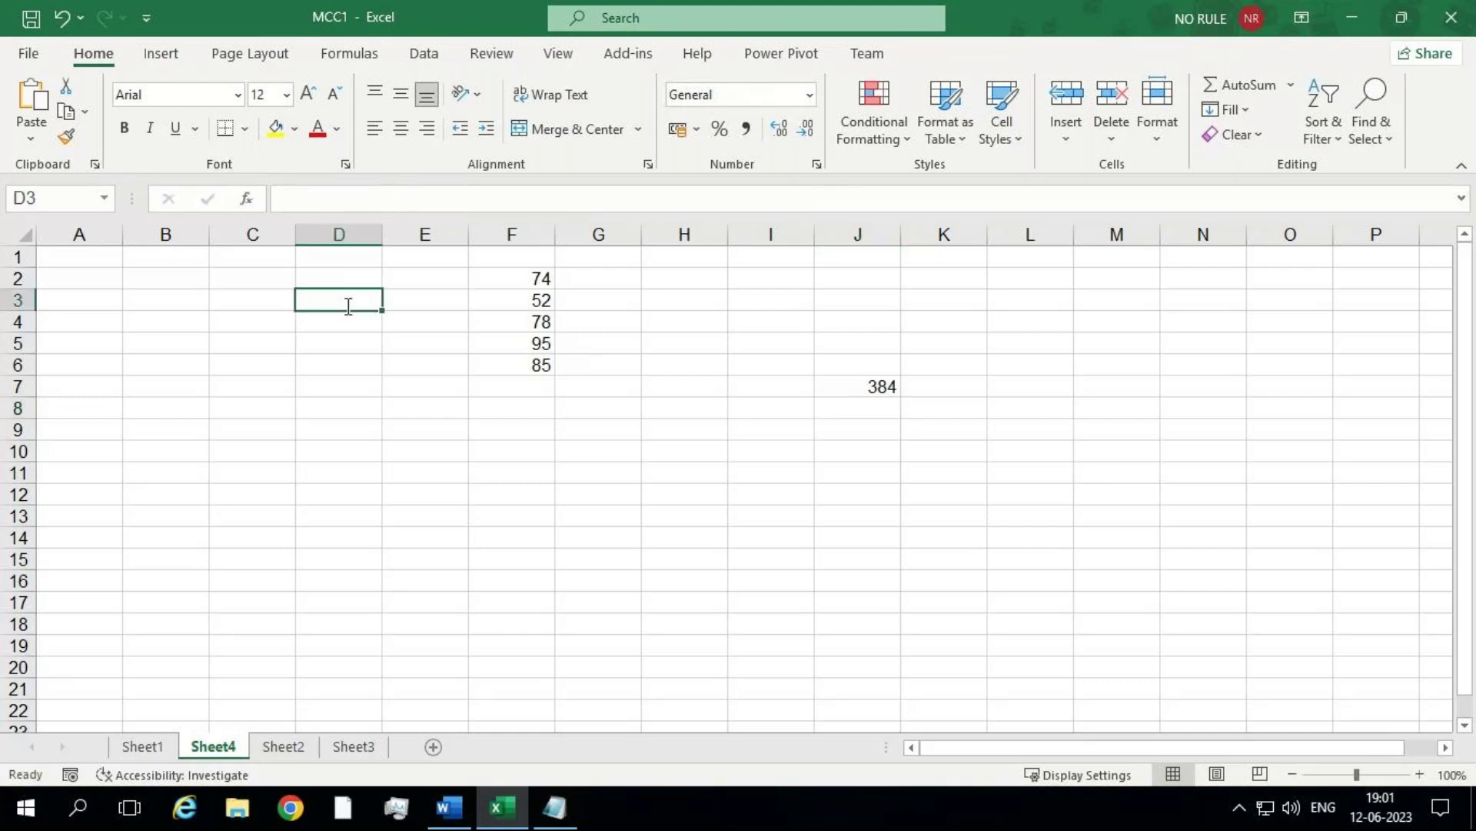
type("85")
left_click(348, 306)
left_click(409, 448)
left_click(343, 303)
Step: Enter 856 in D8 and 745 in D9, then check both values
left_click(331, 415)
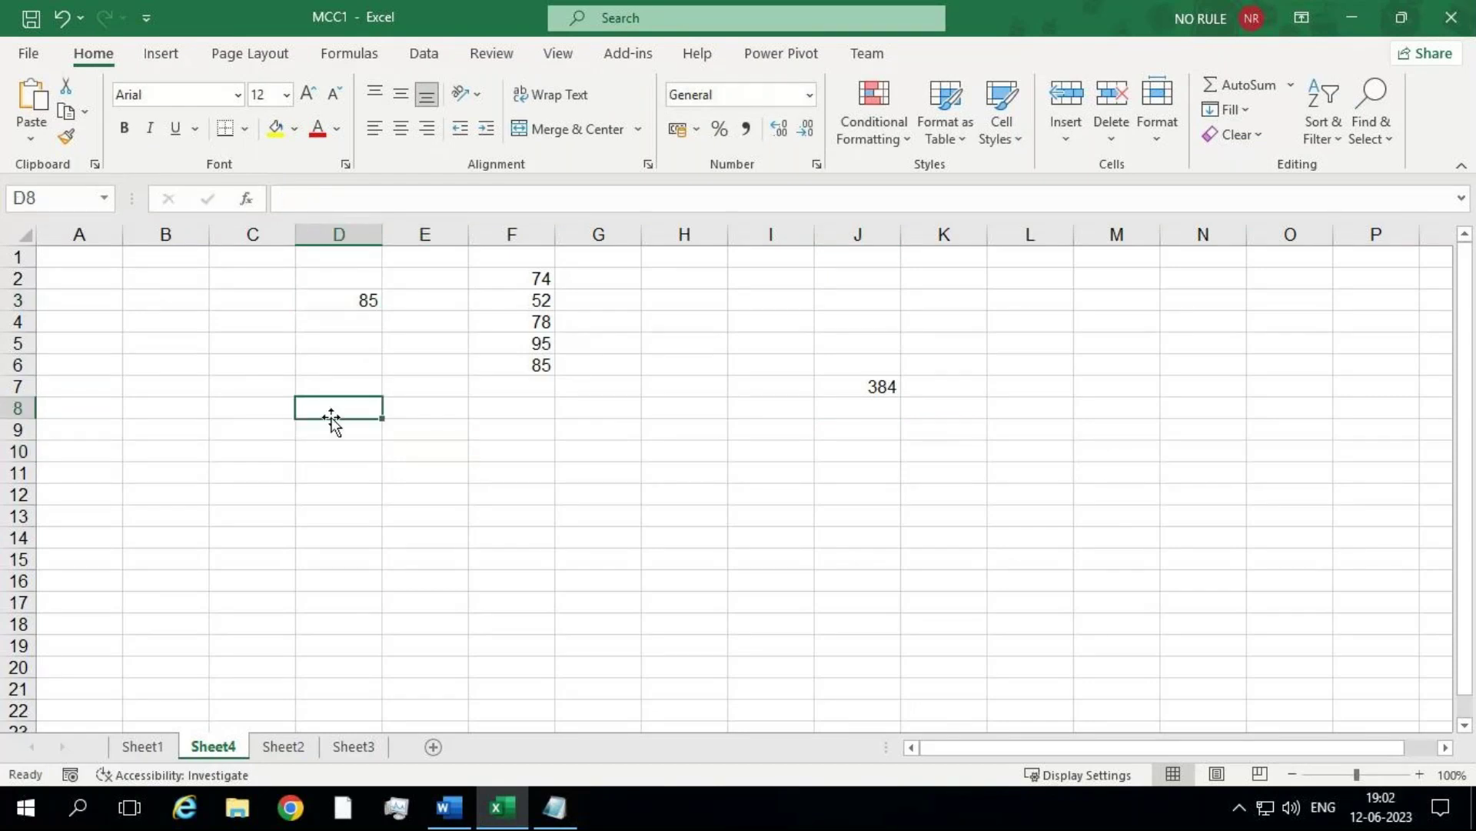
type("856")
key("Return")
type("745")
key("Return")
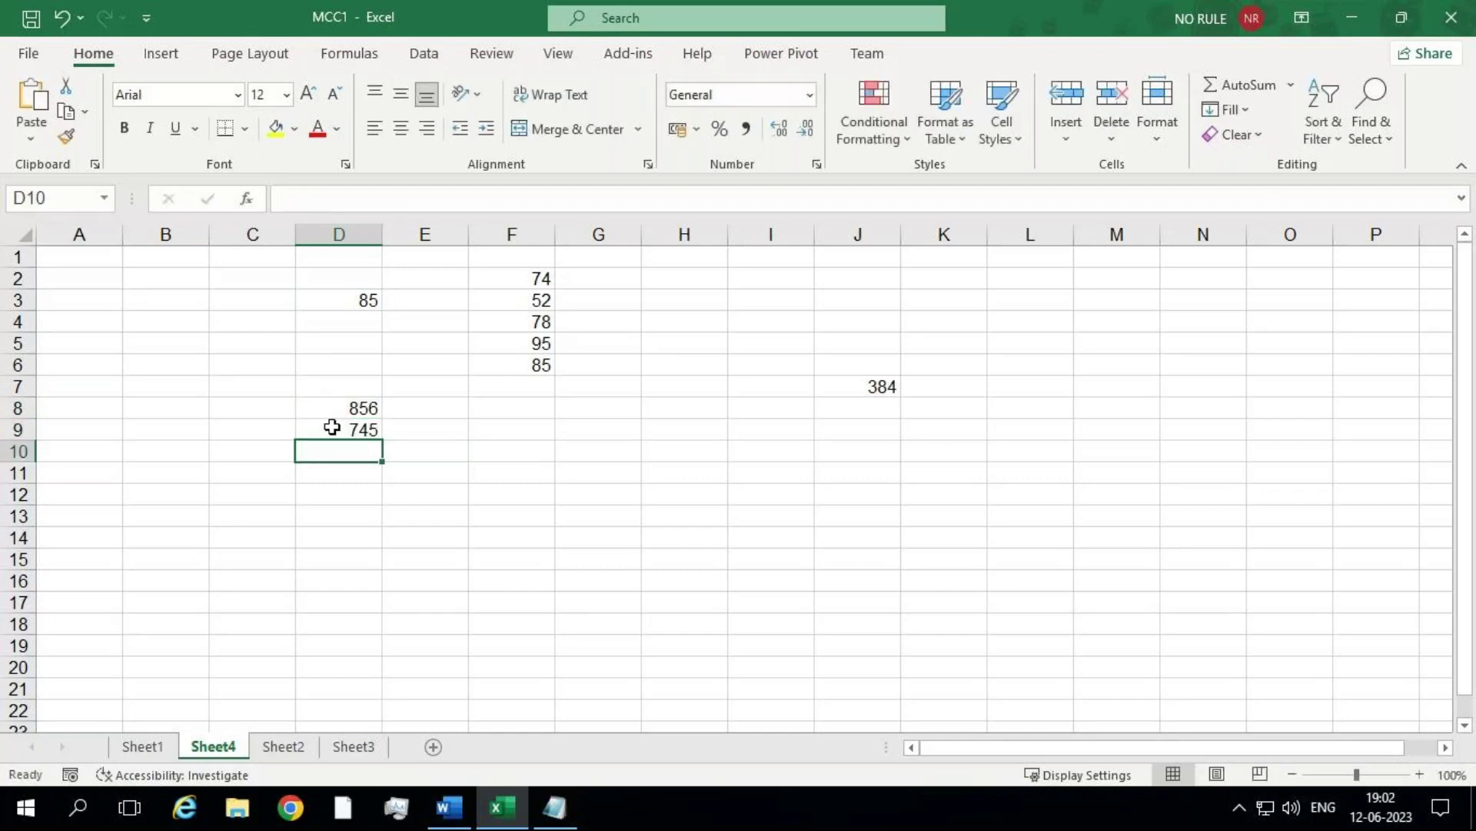
left_click(332, 429)
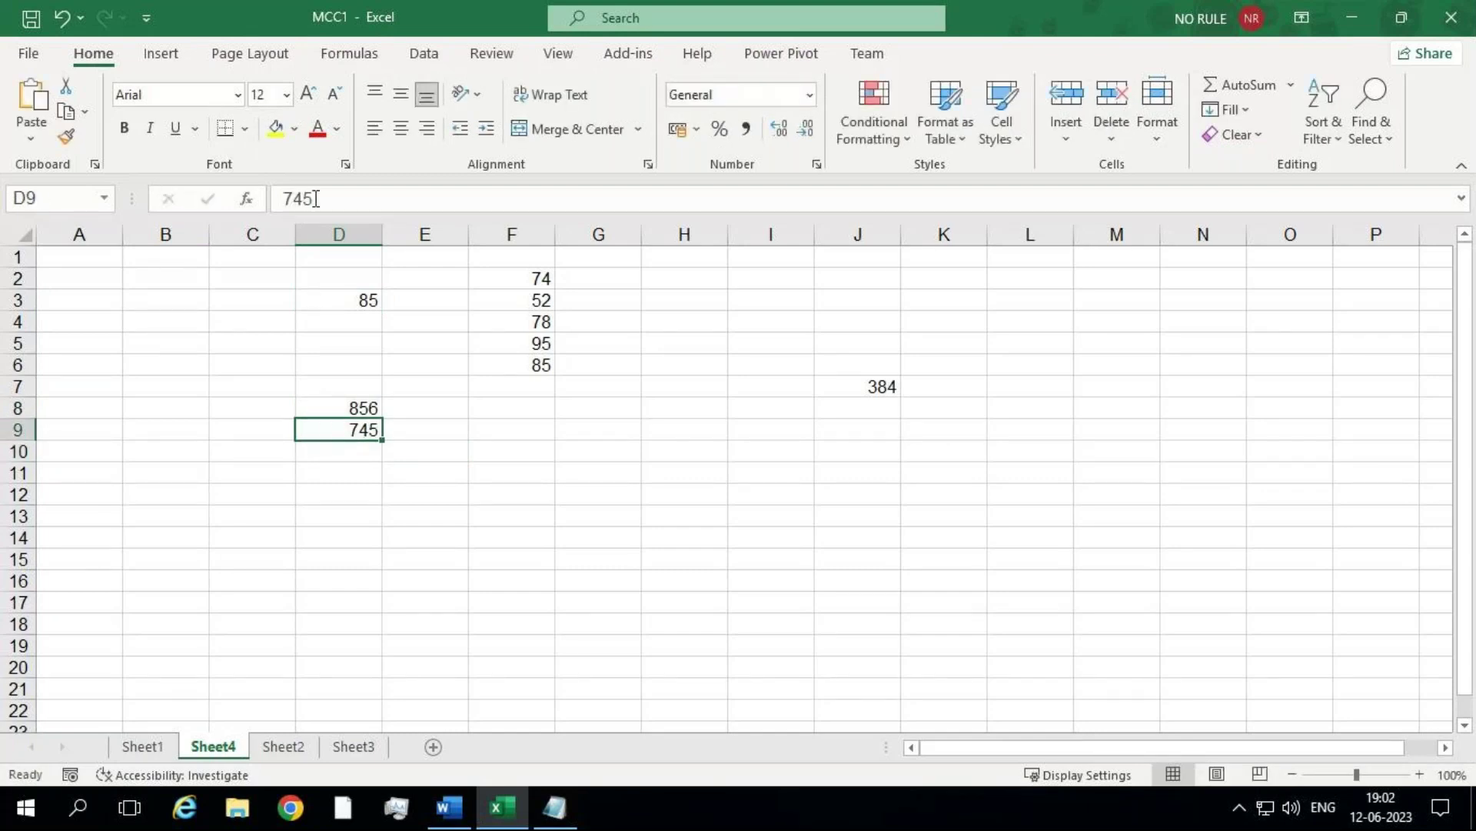
left_click(361, 400)
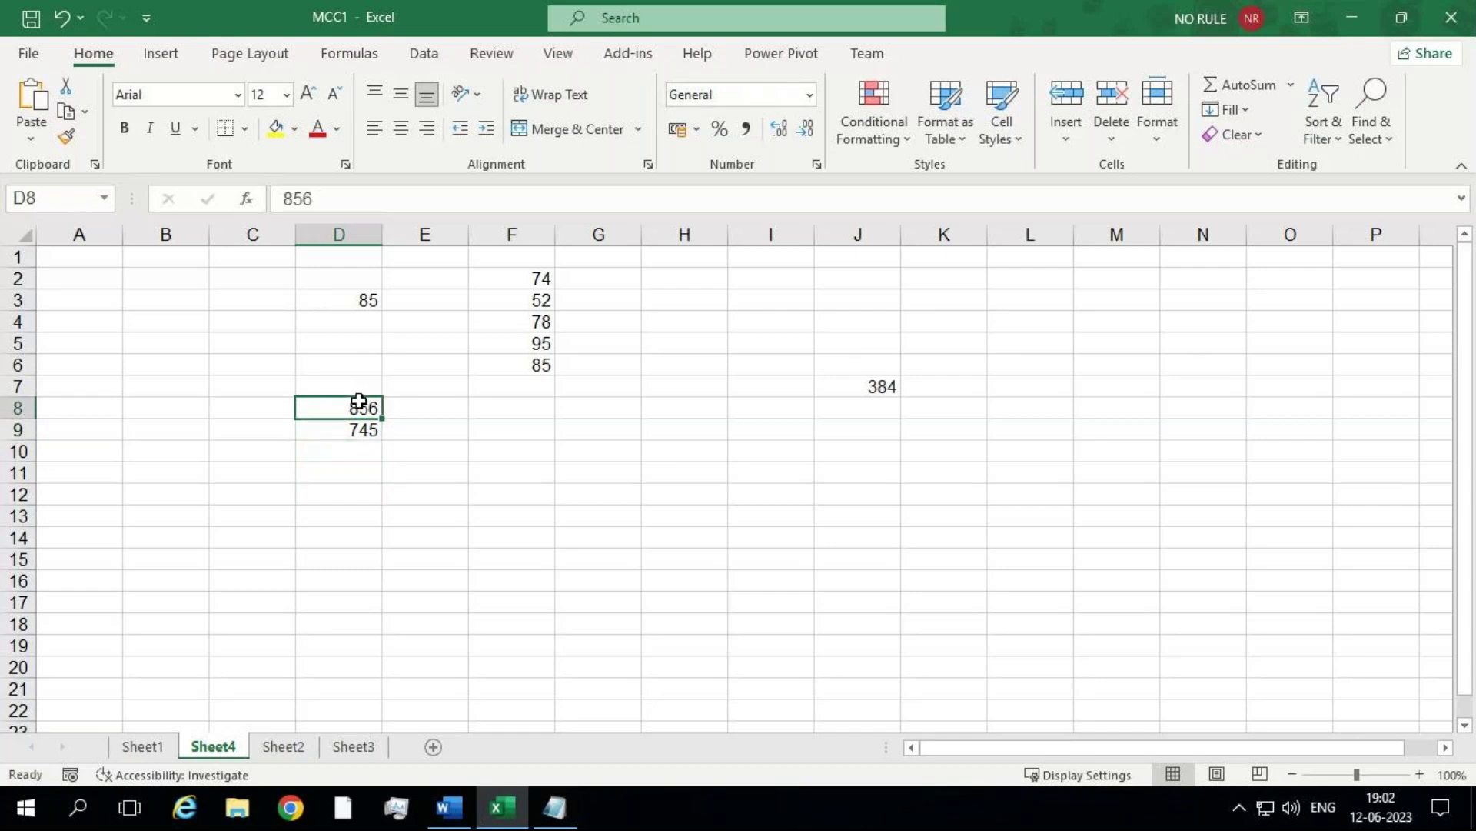
Step: Type the word 'hi' into cell D6
left_click(363, 367)
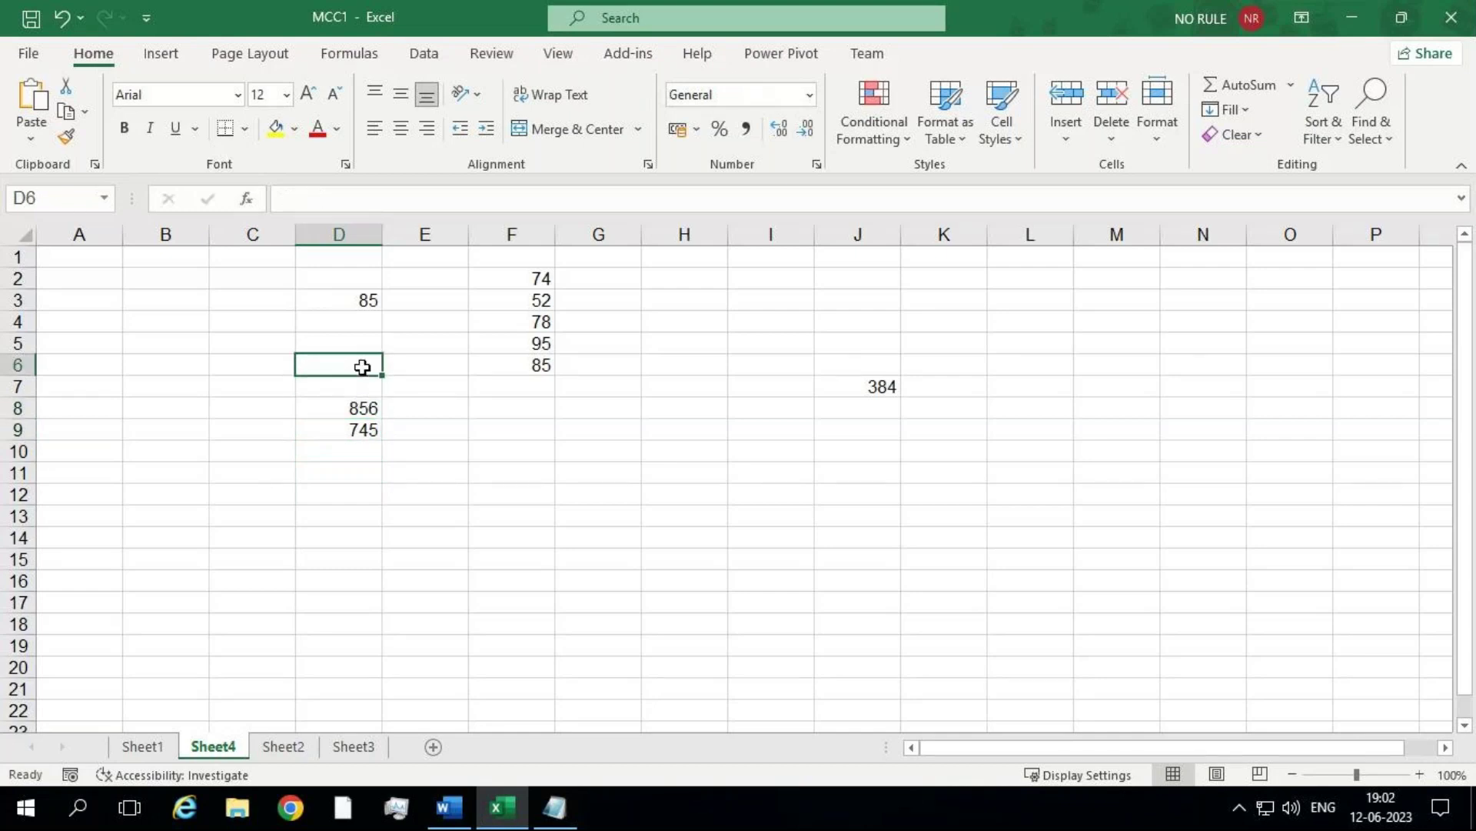
type("hi")
key("Return")
left_click(360, 366)
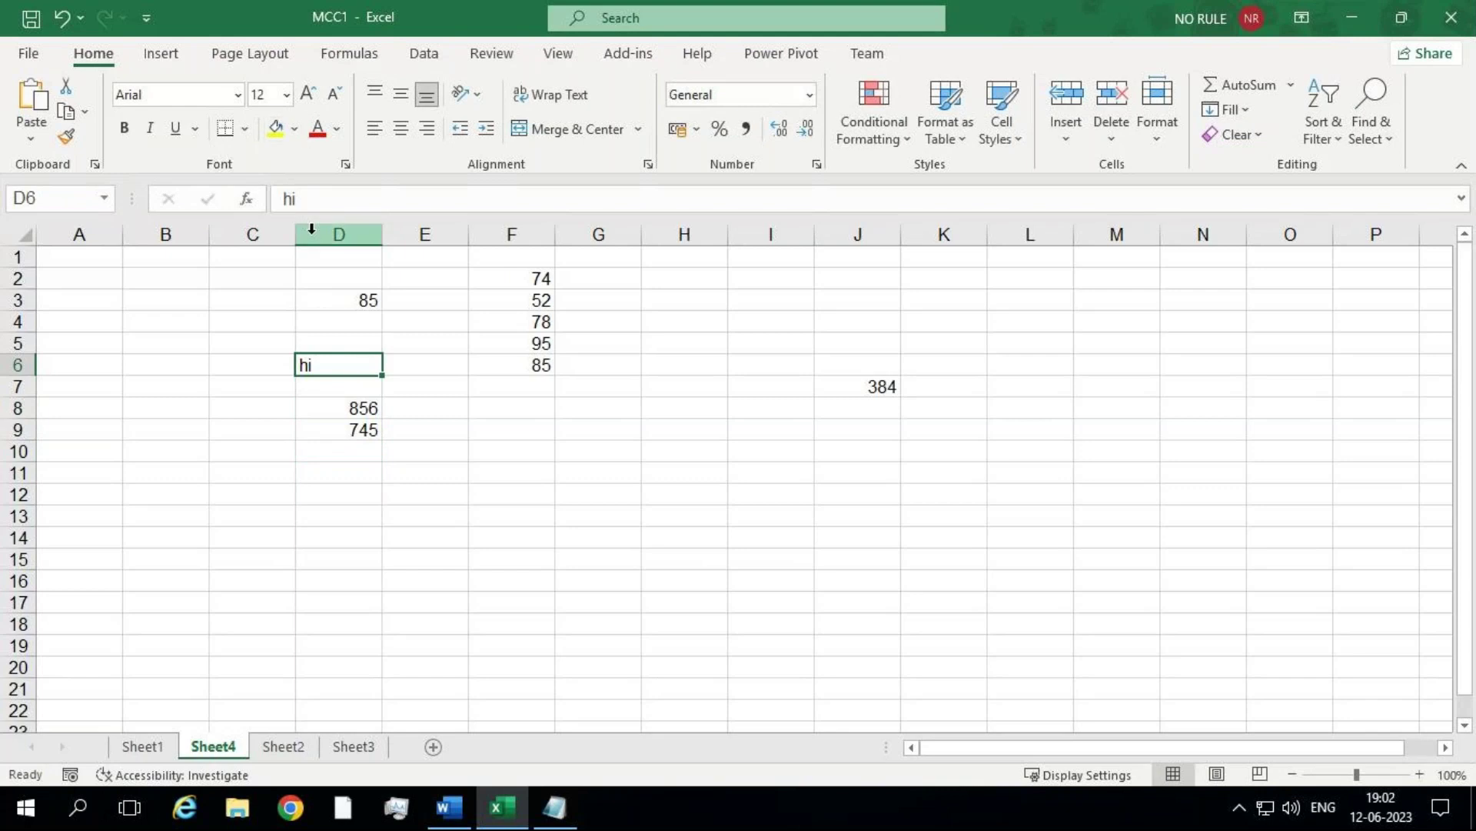
Step: Inspect J7's SUM(BLG) formula, then add blank Sheet5 and switch to Notepad
left_click(660, 479)
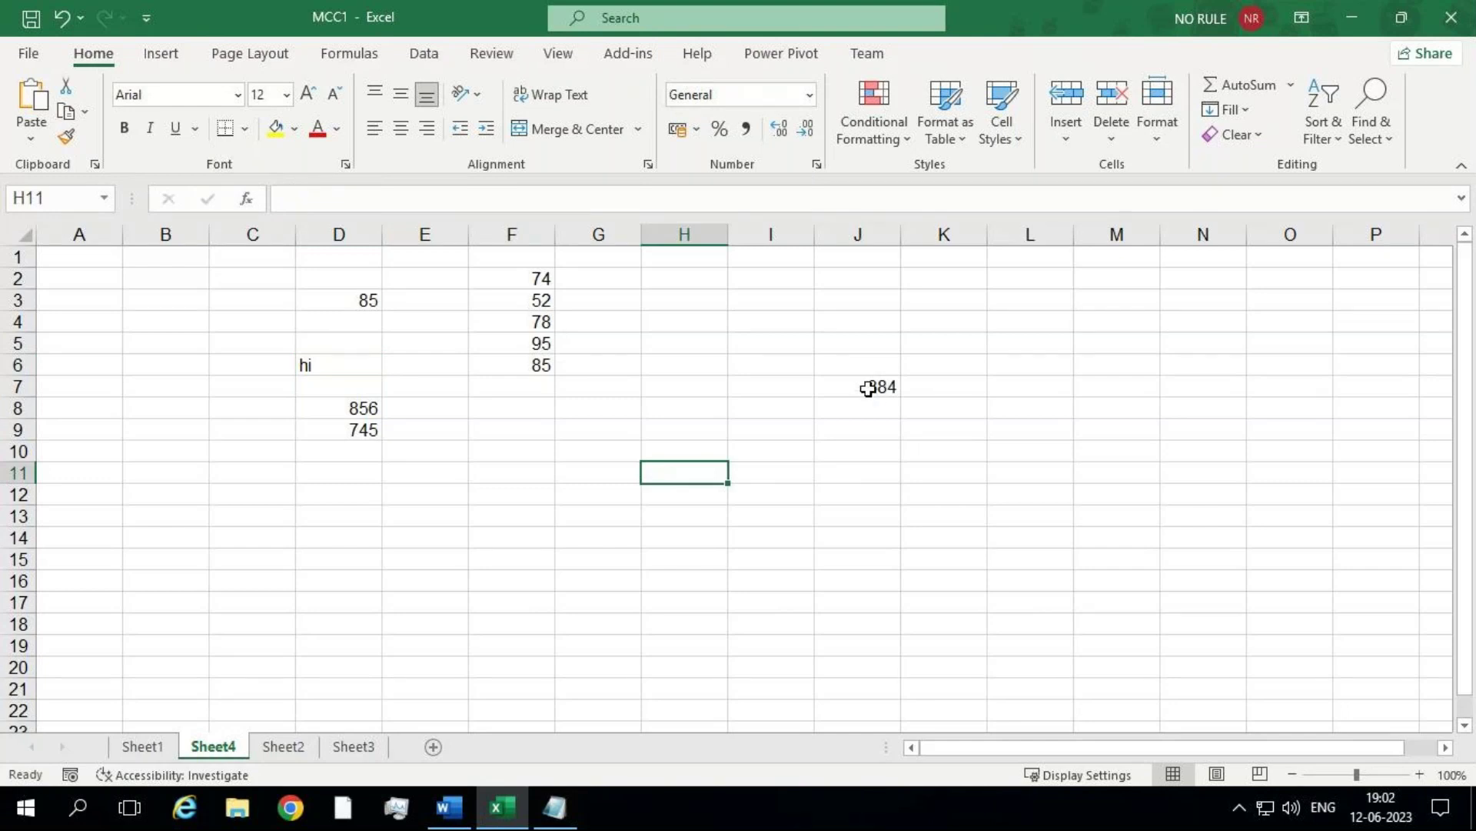
left_click(868, 389)
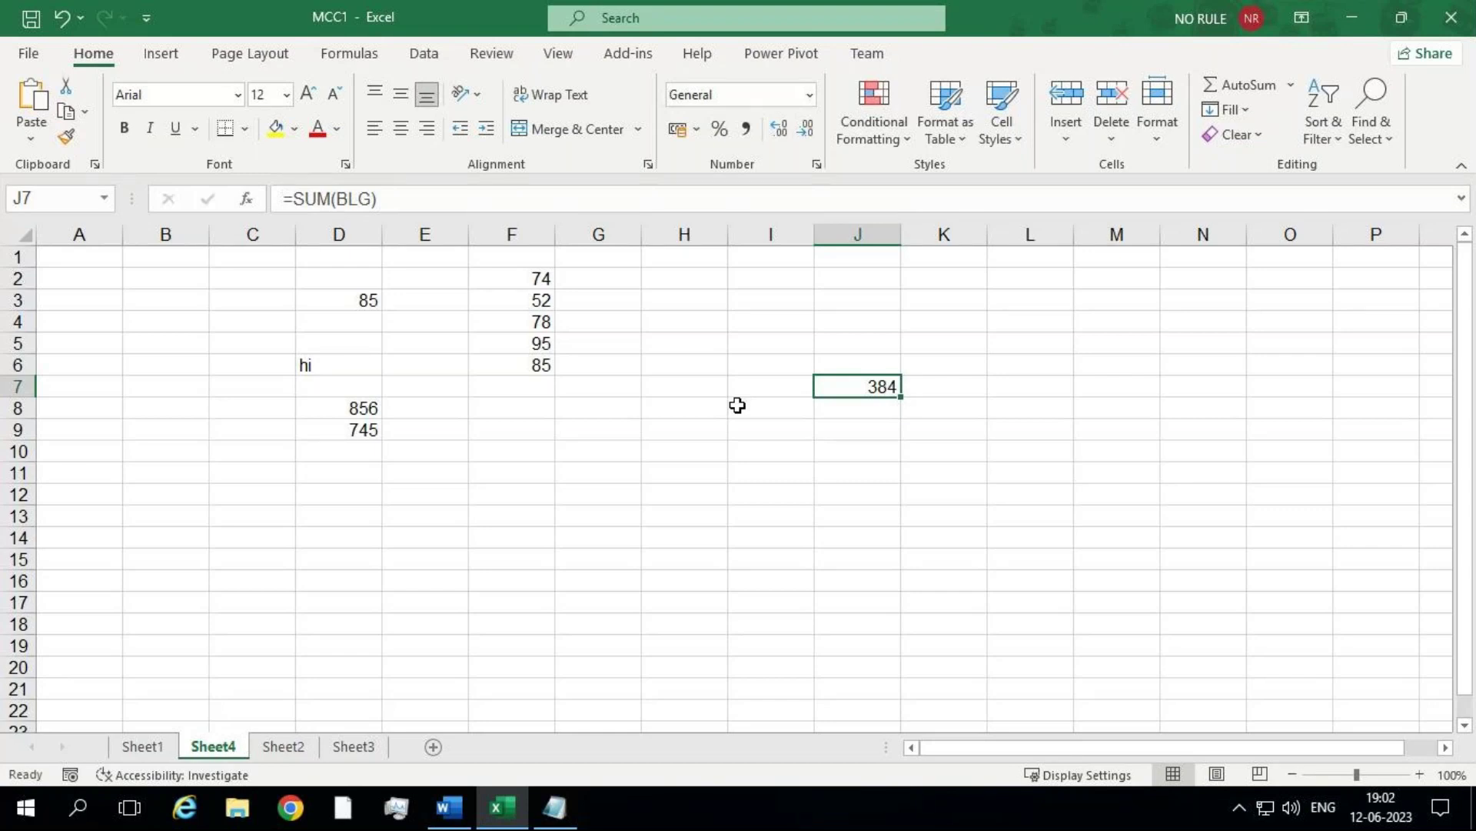
left_click(692, 401)
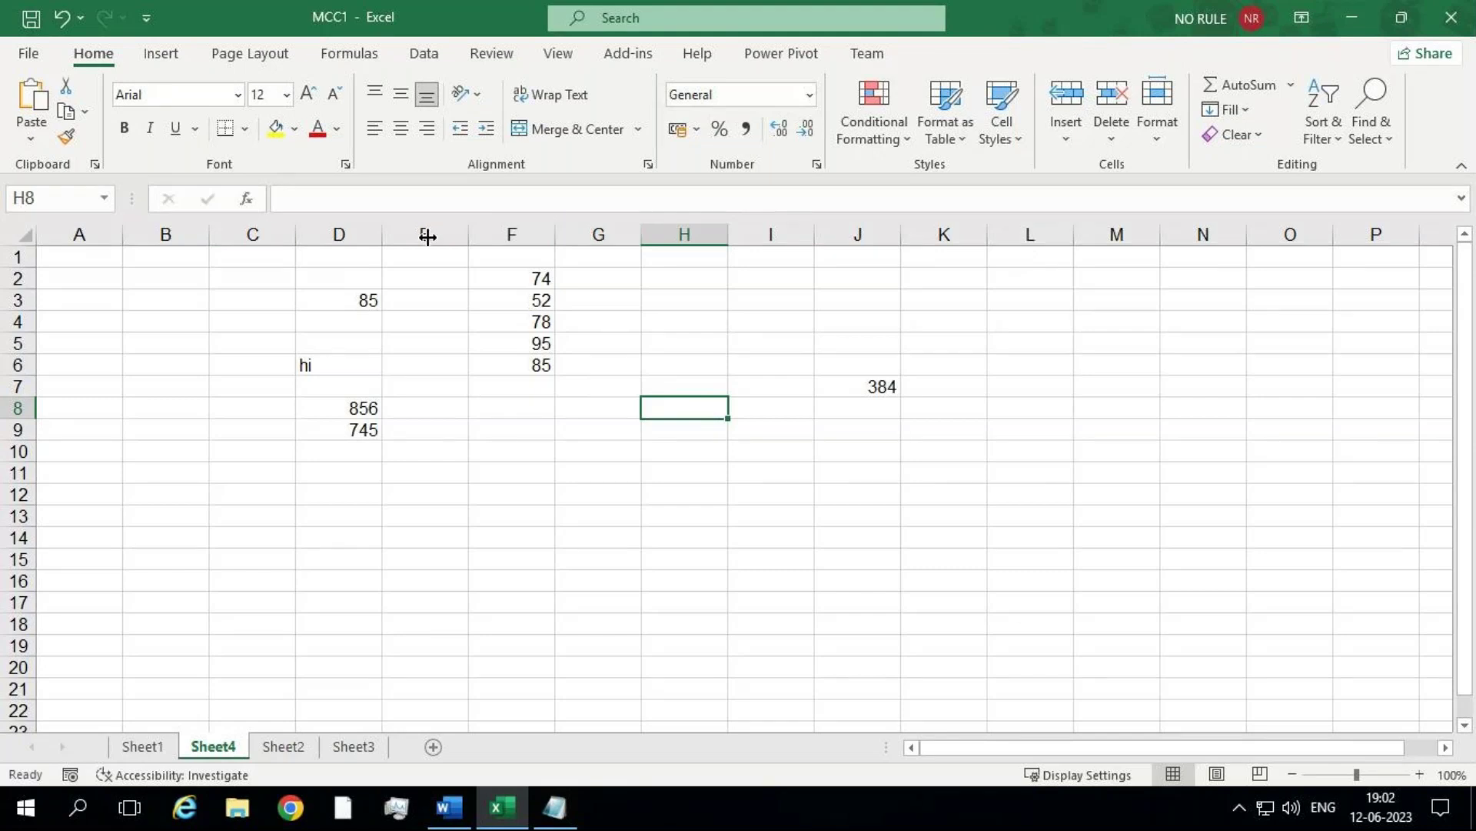
left_click(828, 372)
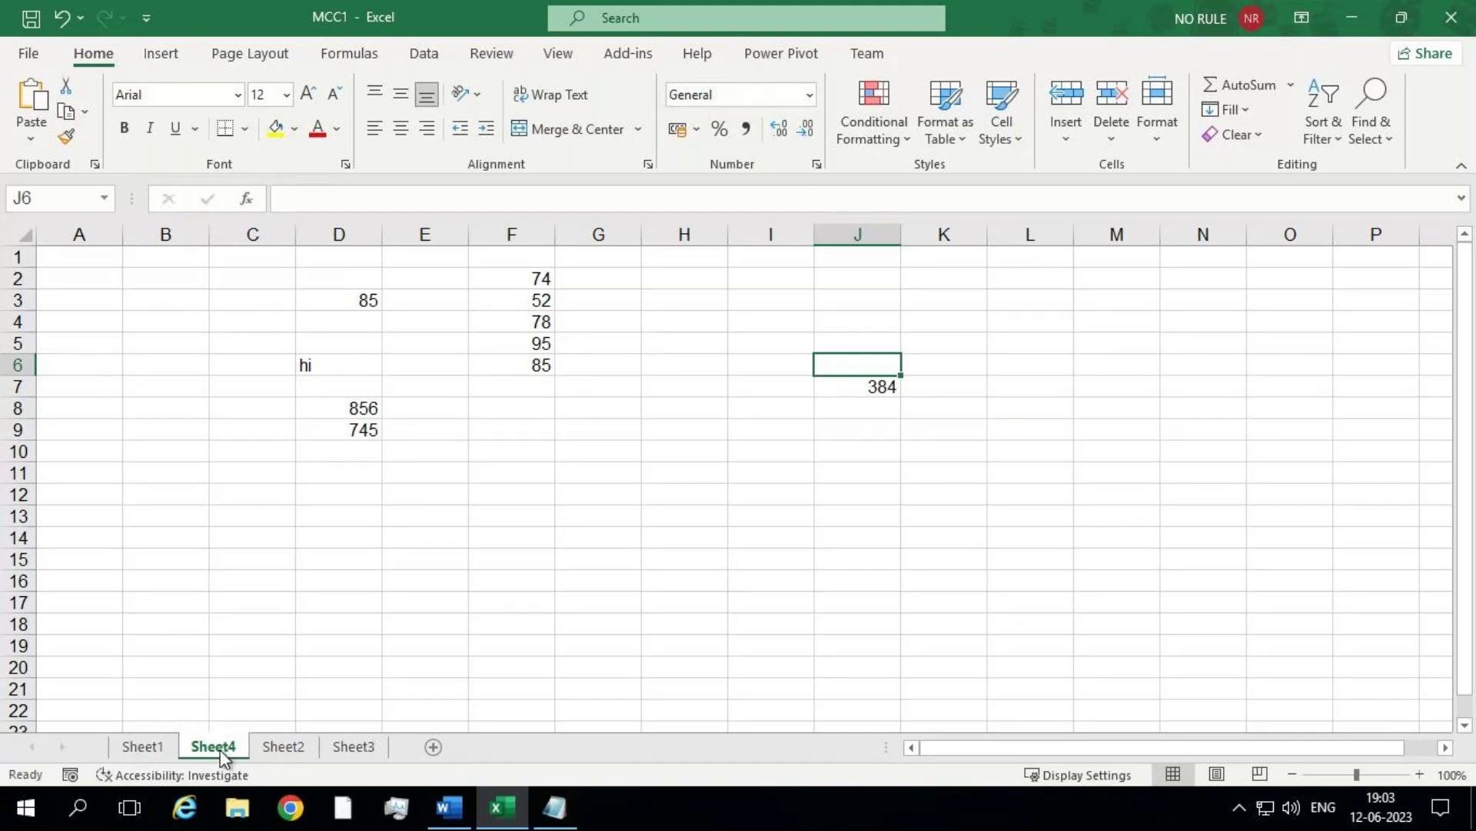
left_click(435, 746)
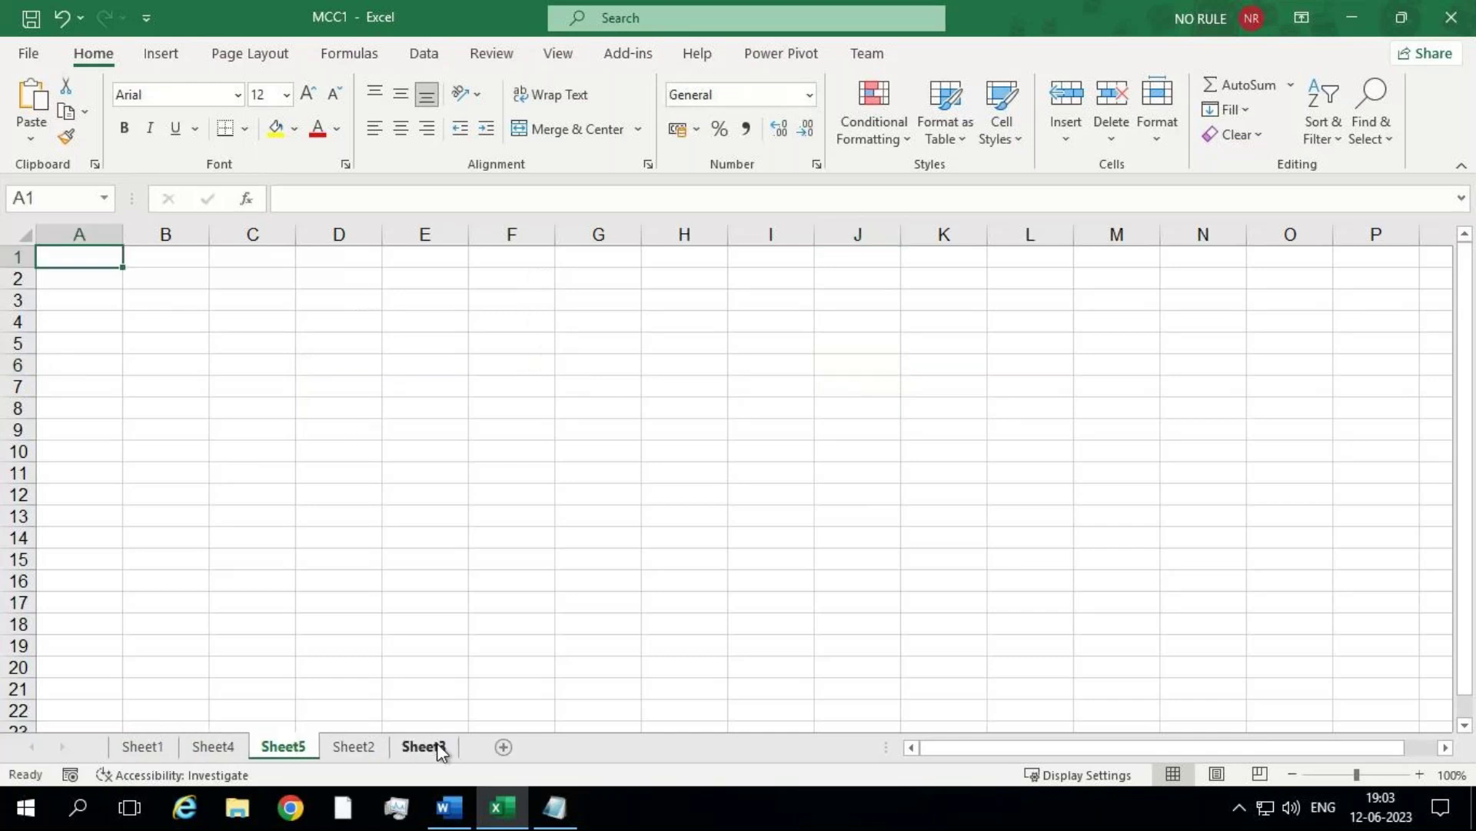
left_click(573, 810)
Step: Note the insert-sheet shortcuts 'shift + f11' and 'shift + fn+ f11' on new lines, then return to Excel
key("Return")
key("Return")
key("Return")
type("s")
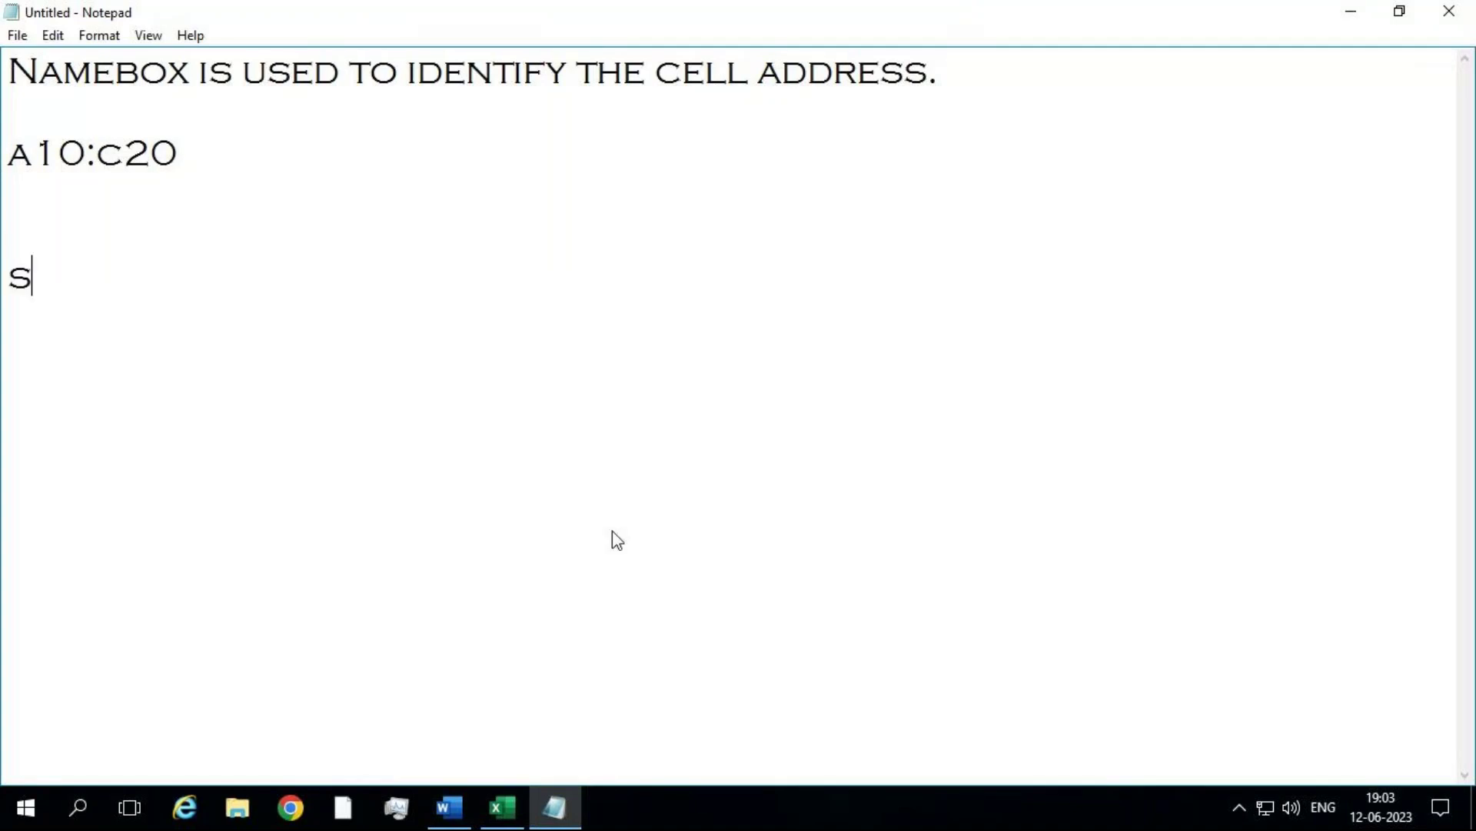
type("hift  +  ")
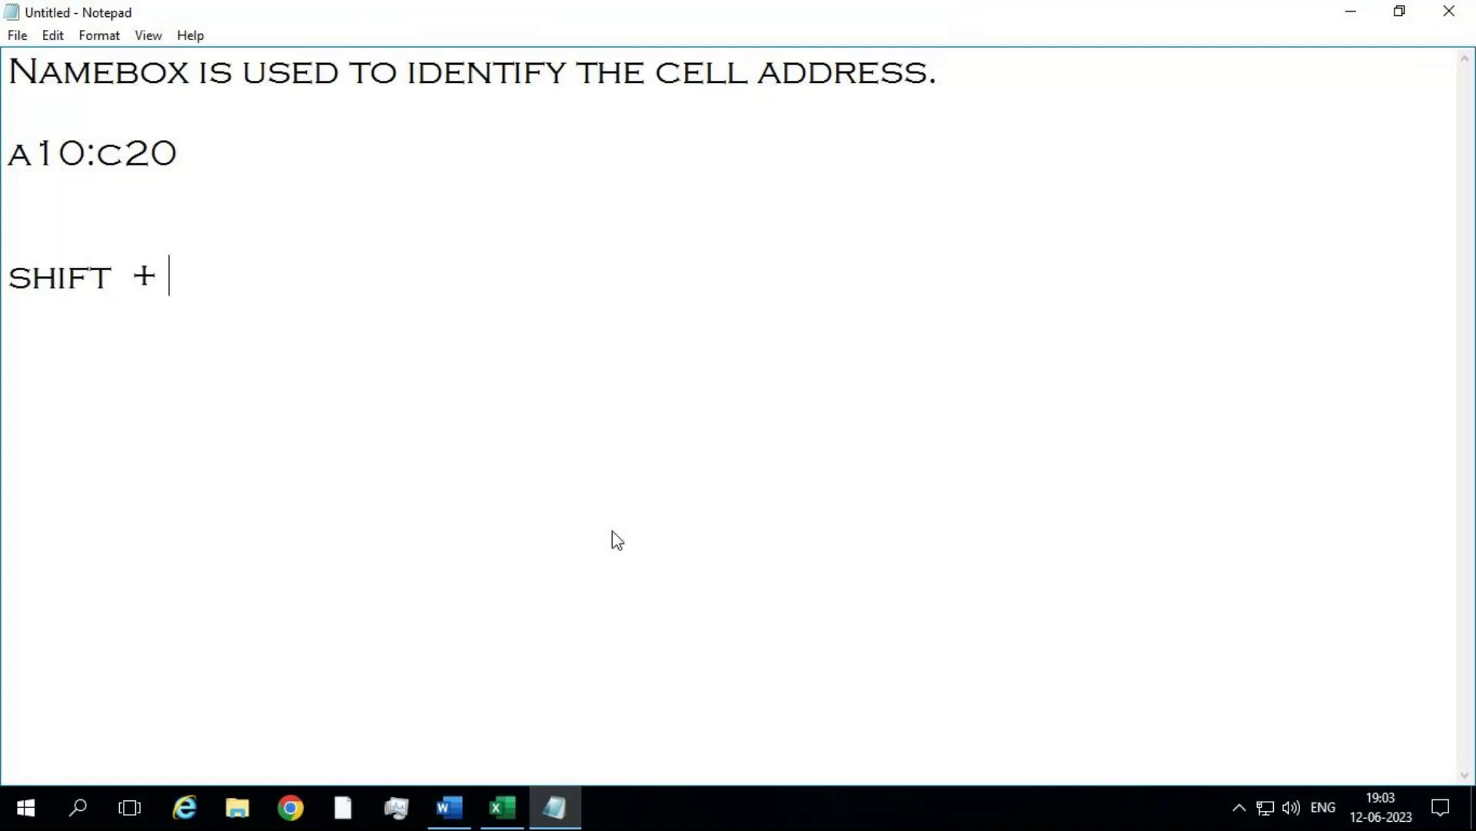
type("f11")
key("Return")
key("Return")
type("shift + fn+")
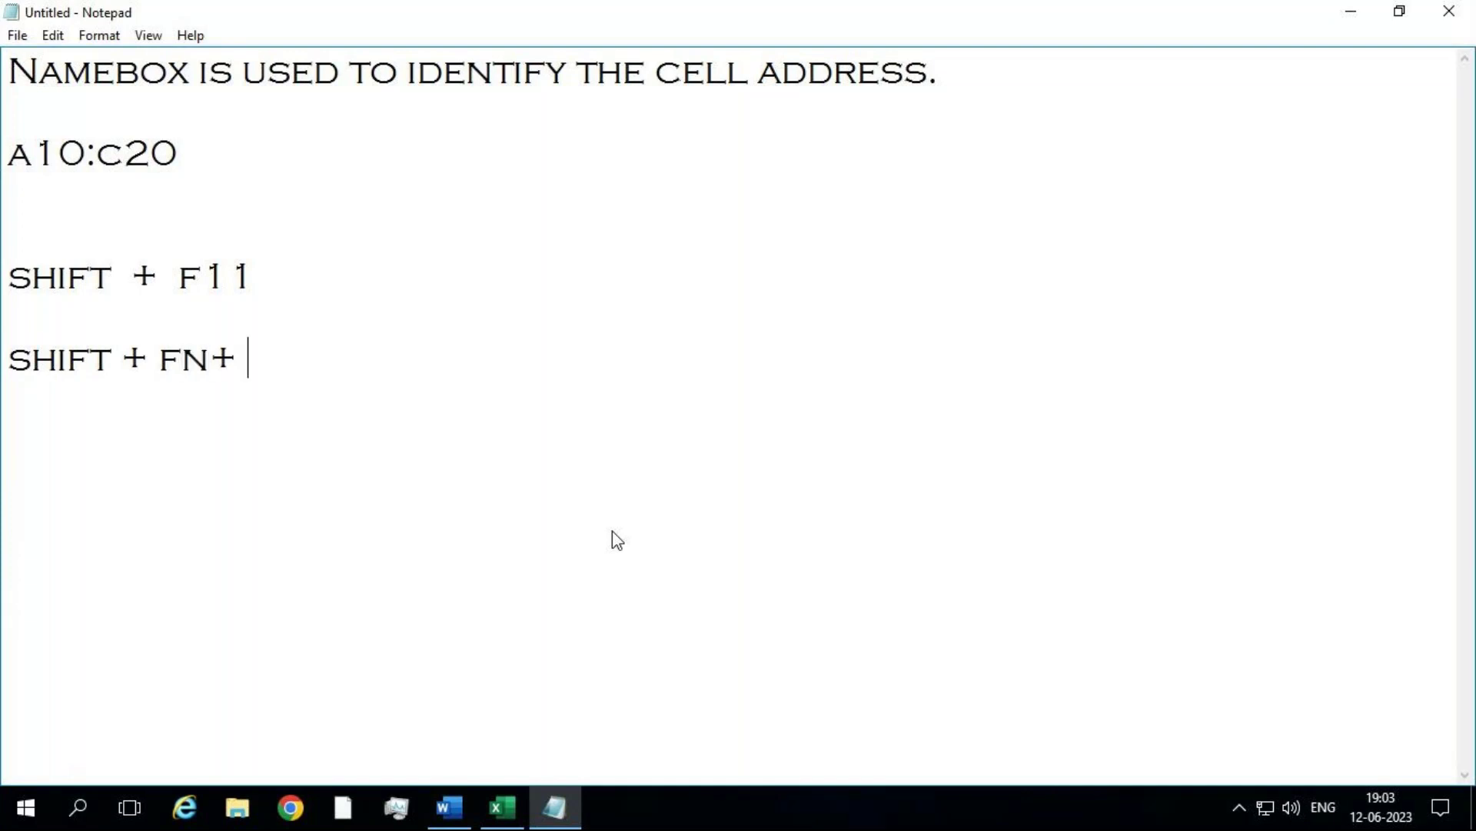
type(" f11")
left_click(513, 822)
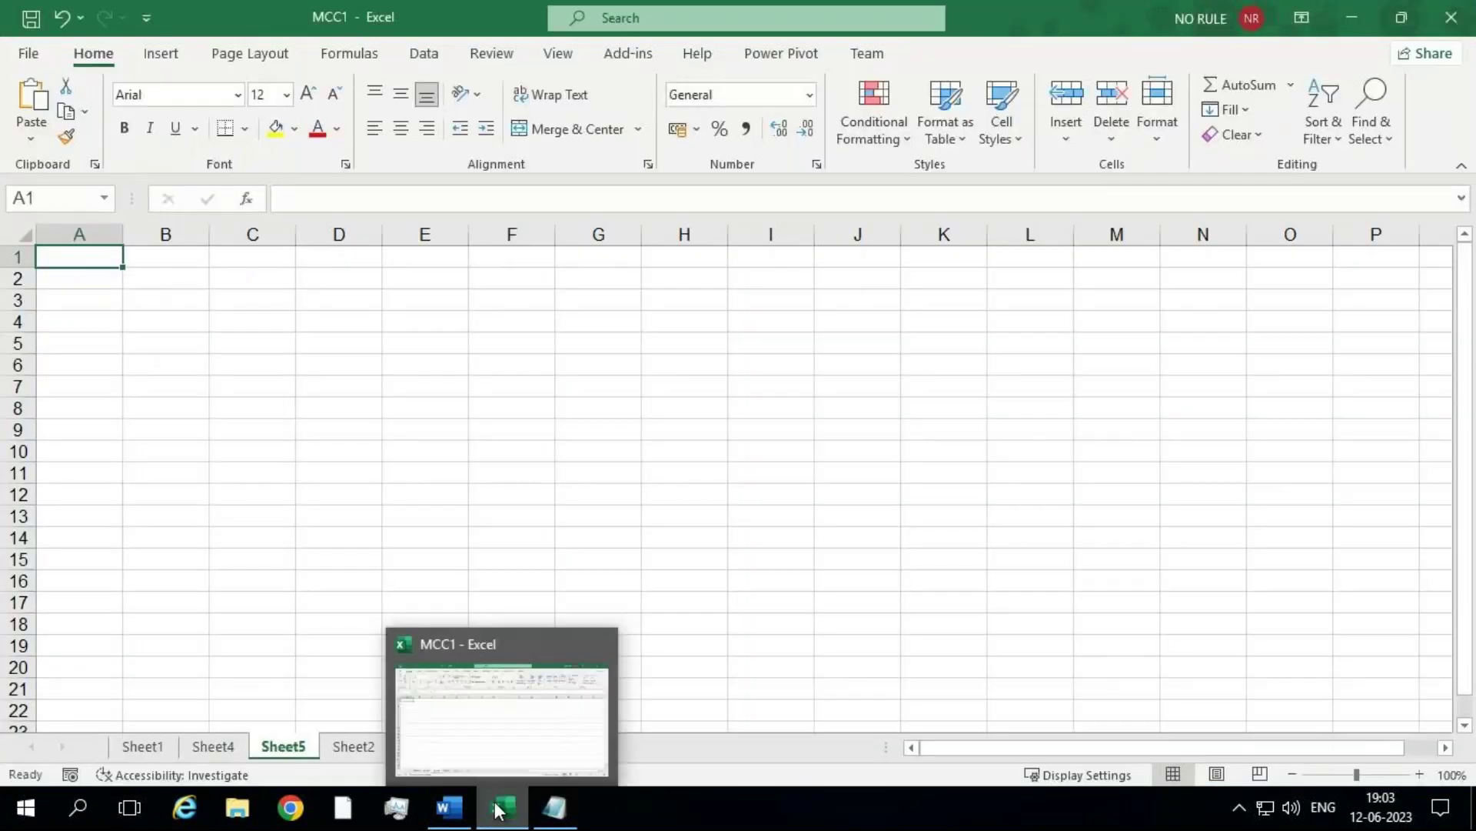
Step: Select H15, keep Sheet5 in Normal view from the status bar, then return to Notepad
left_click(695, 564)
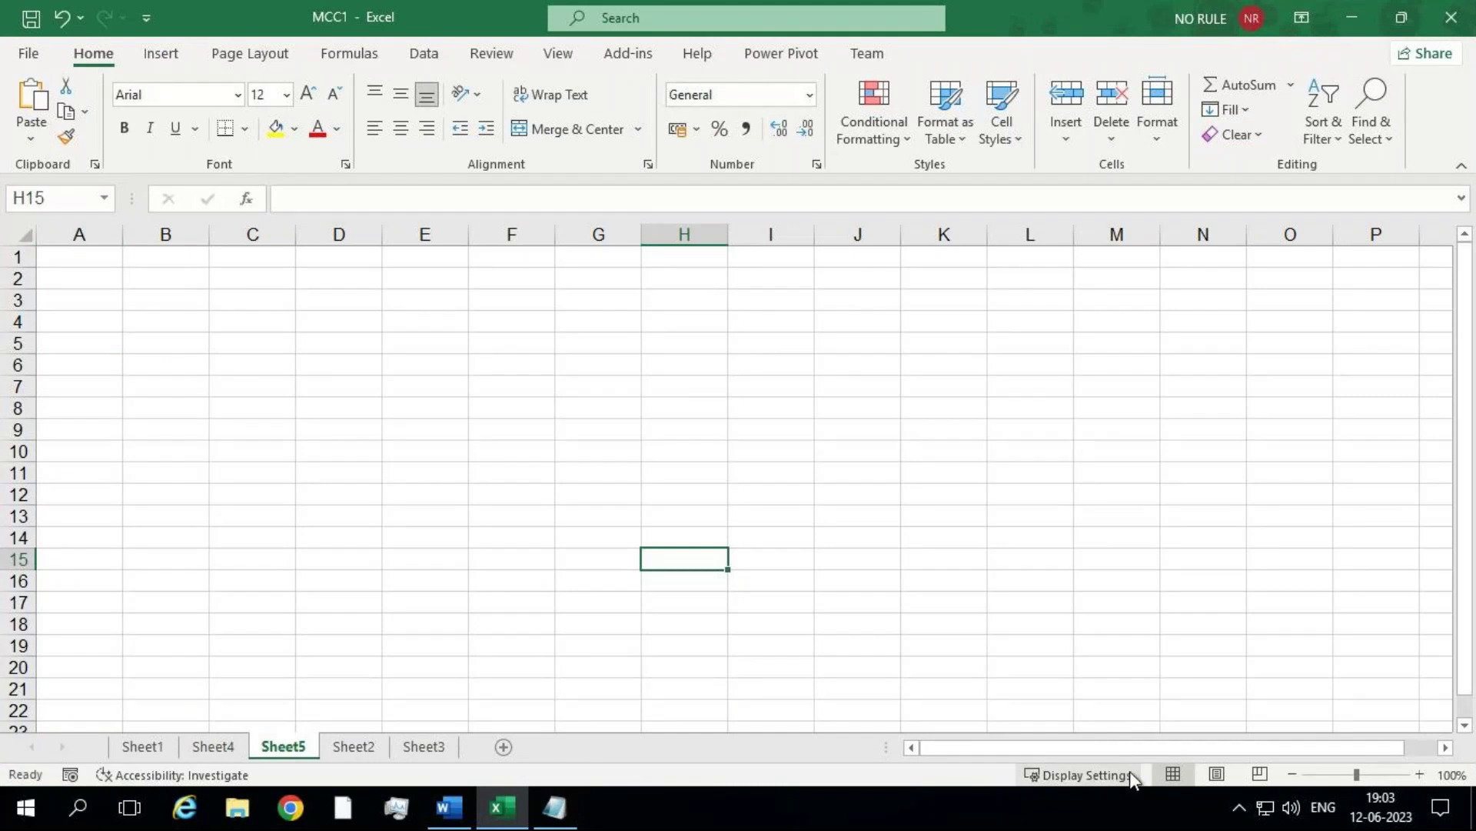
left_click(1192, 769)
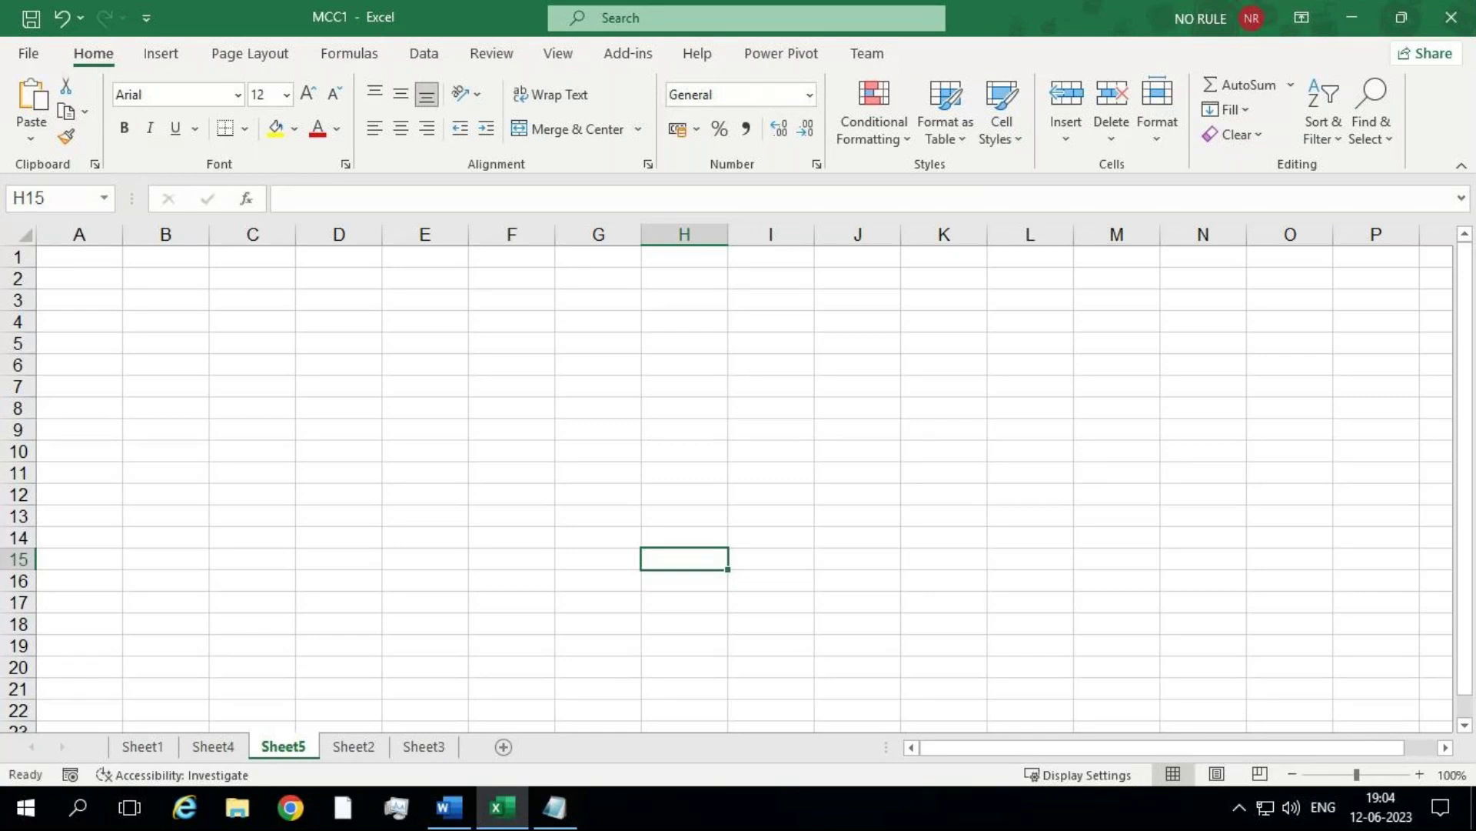
left_click(559, 808)
Step: Add lines 'Normal View -', 'Page layout -' and 'Page Break Preview -' to the notes, then minimize Notepad
key("Return")
key("Return")
key("Return")
type("Normal")
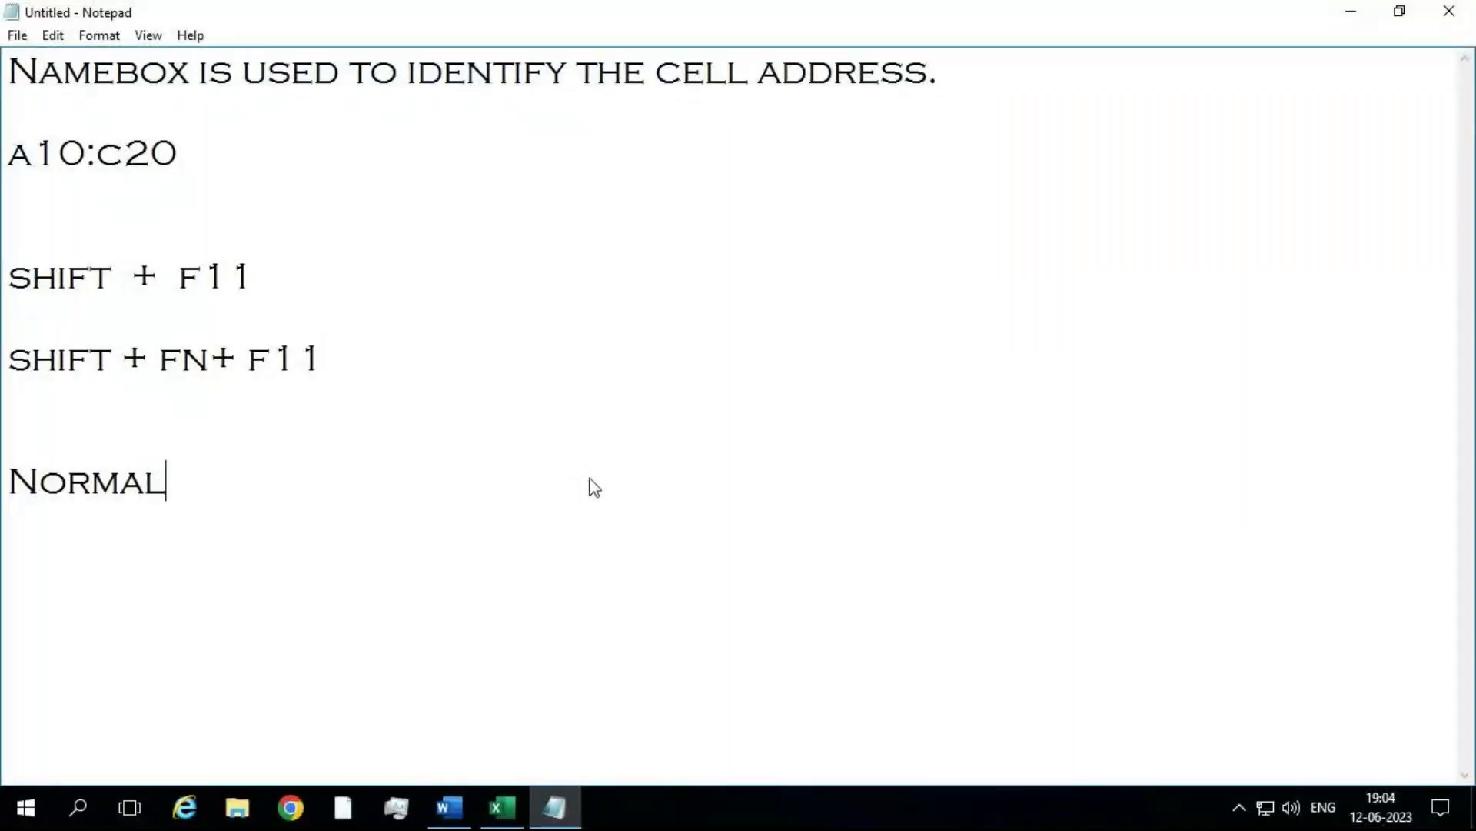
type(" View")
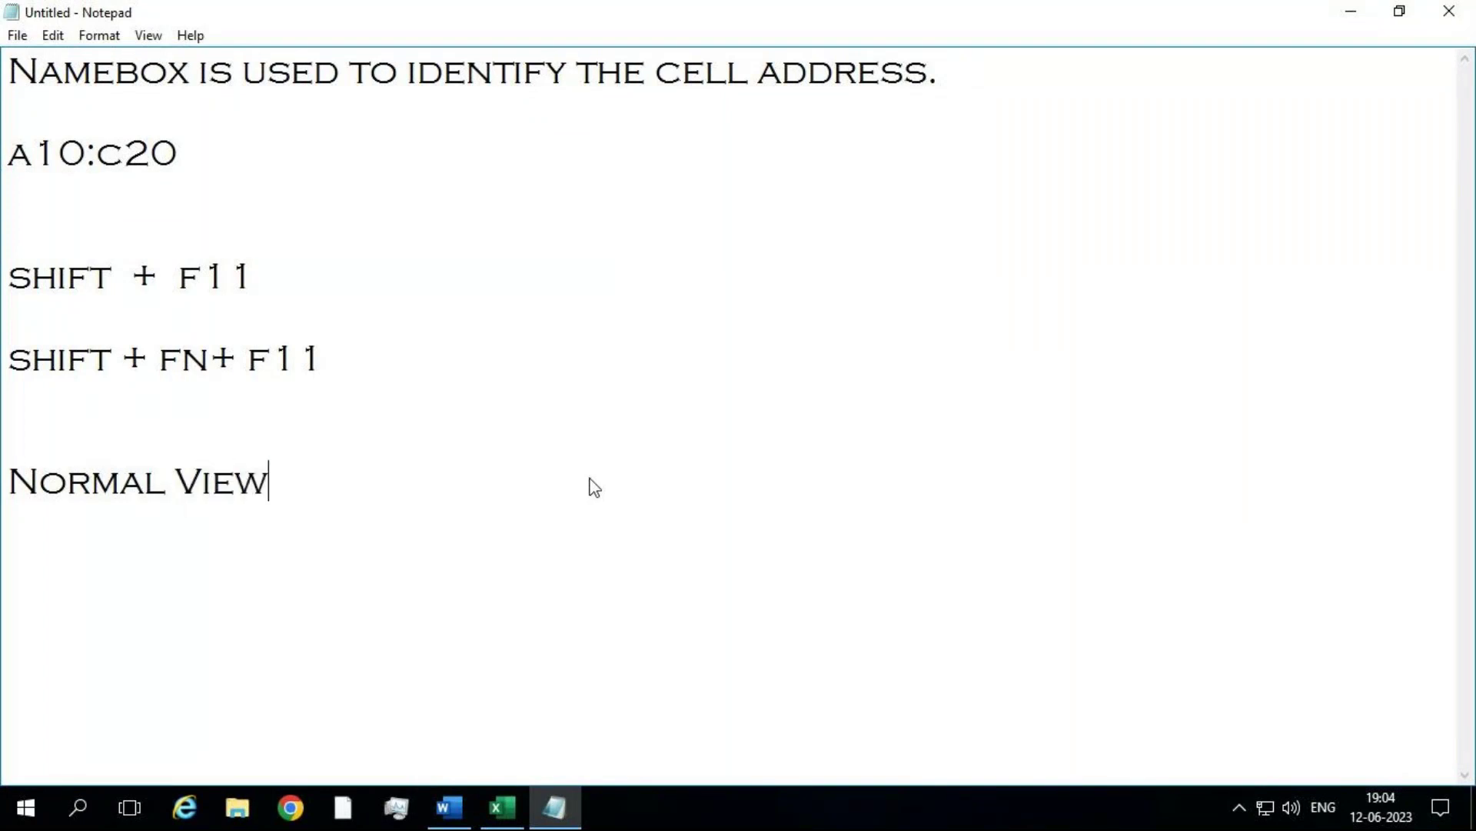
type(" -")
key("Return")
key("Return")
type("Page ")
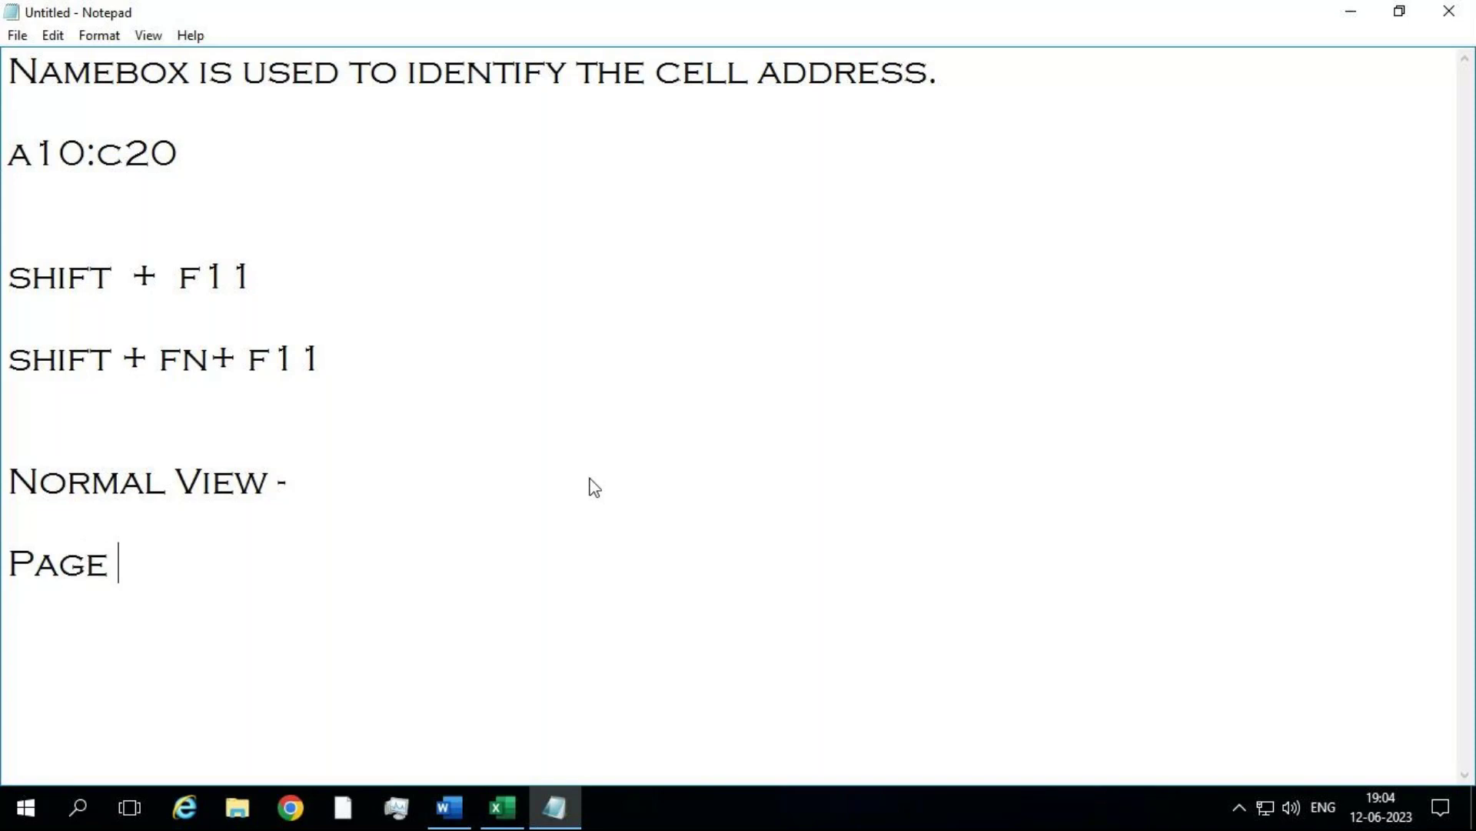
type("lao")
key("BackSpace")
type("yout")
type("-")
key("Return")
type("Page")
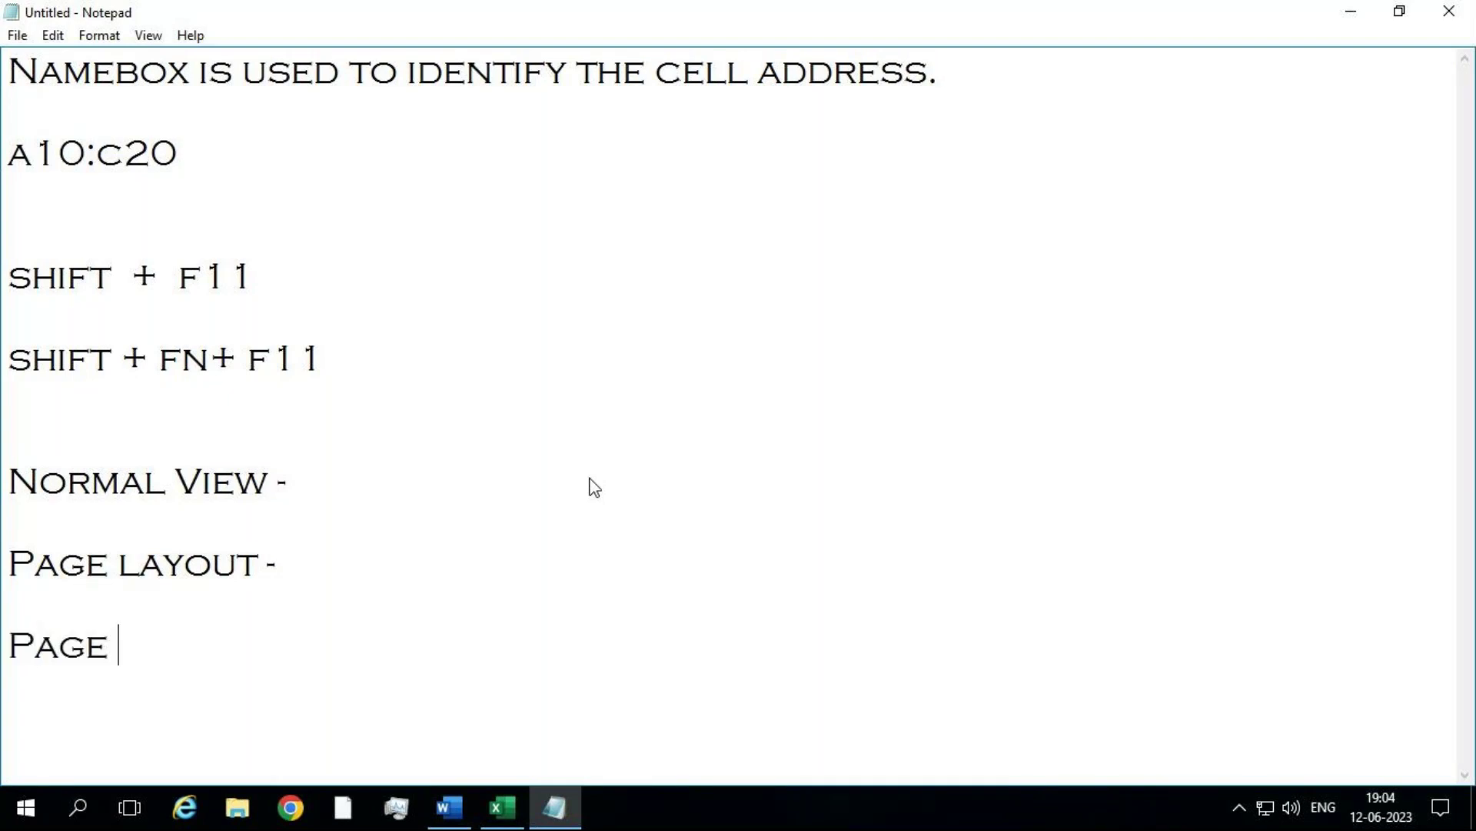
type(" Break ")
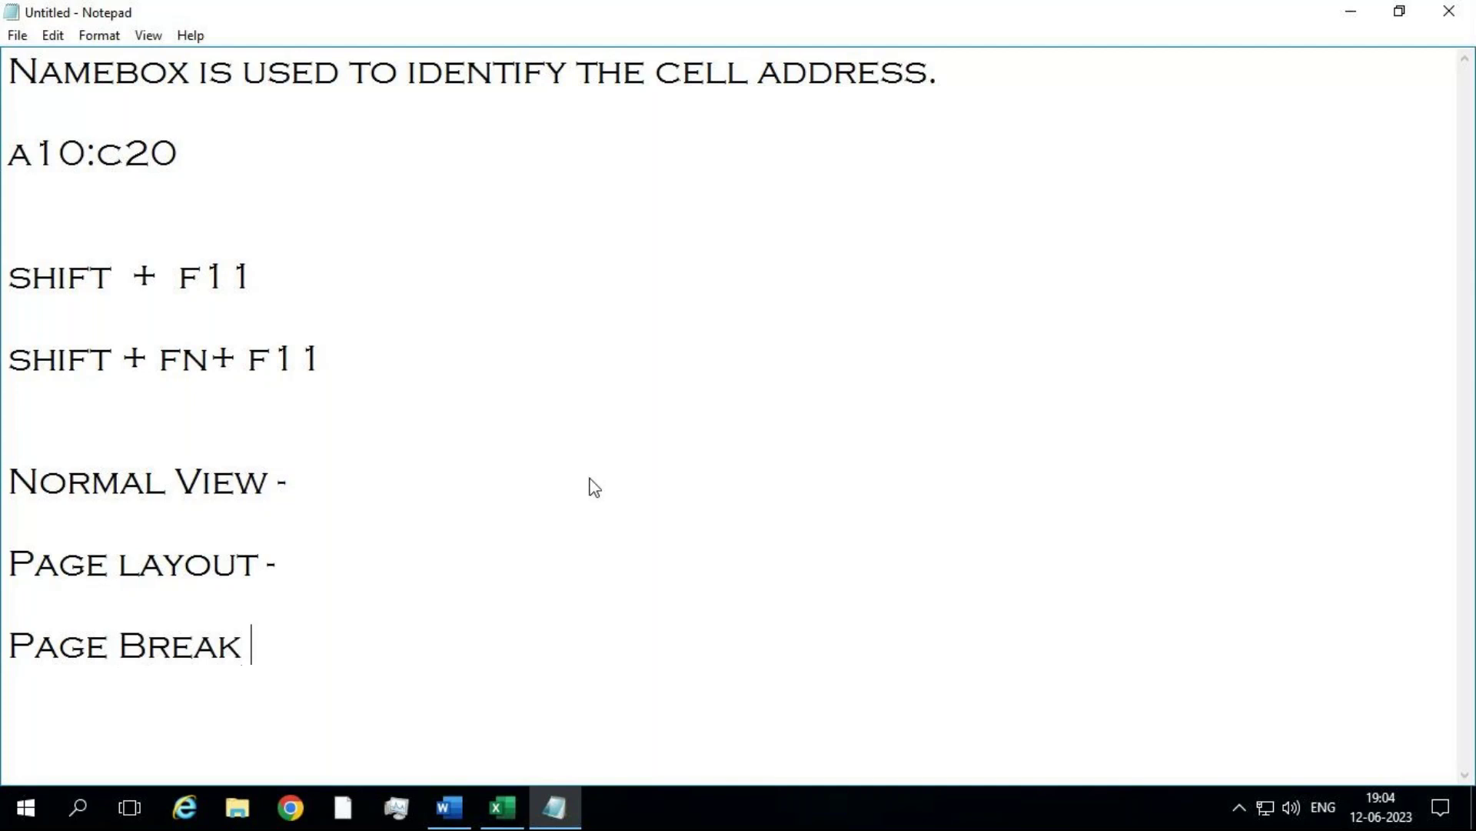
type("Preview -")
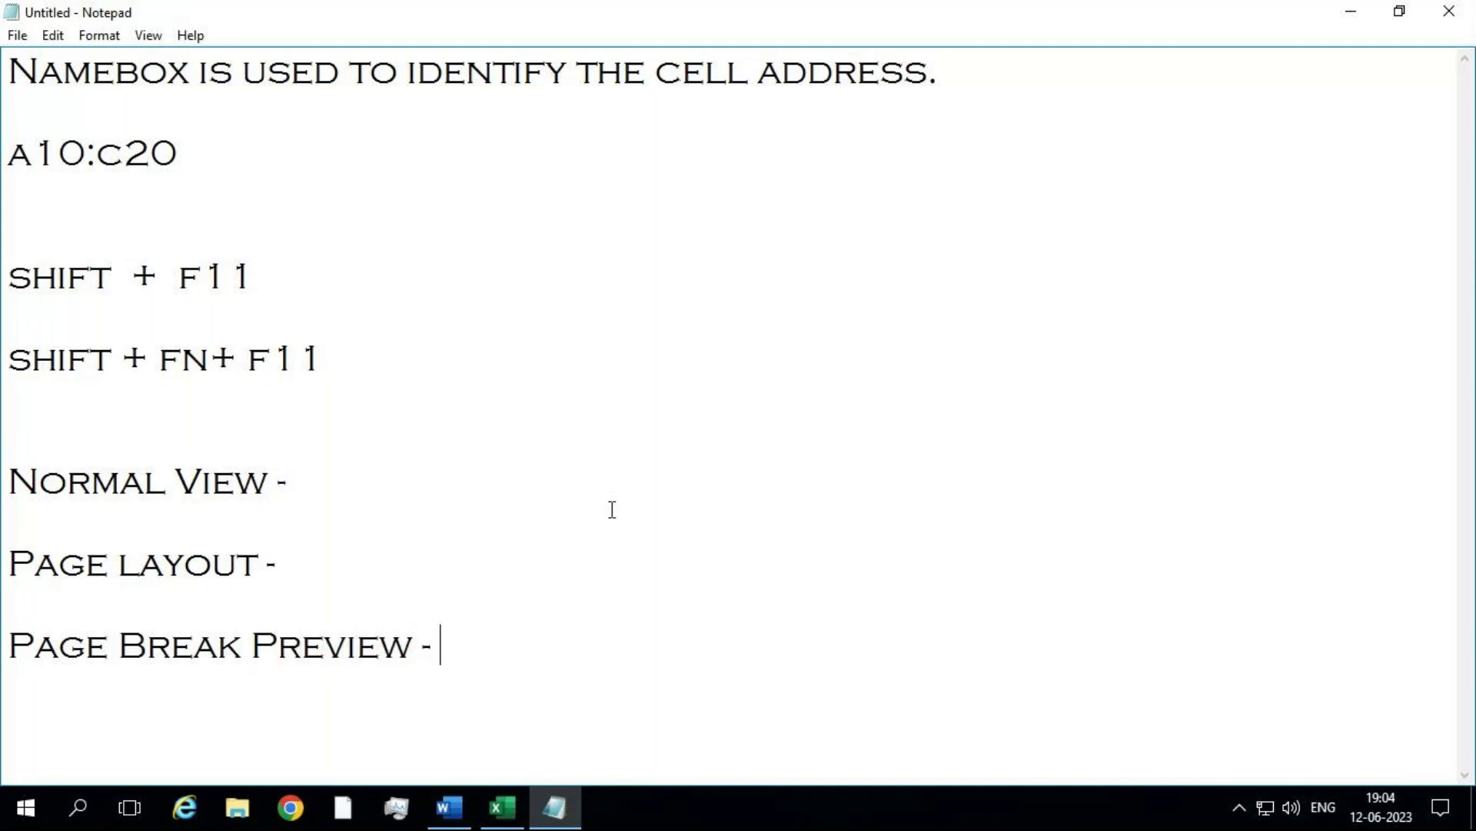
left_click(383, 467)
left_click(1351, 11)
Step: Set Sheet5's paper size to A4 from the Page Layout Size list
left_click(682, 294)
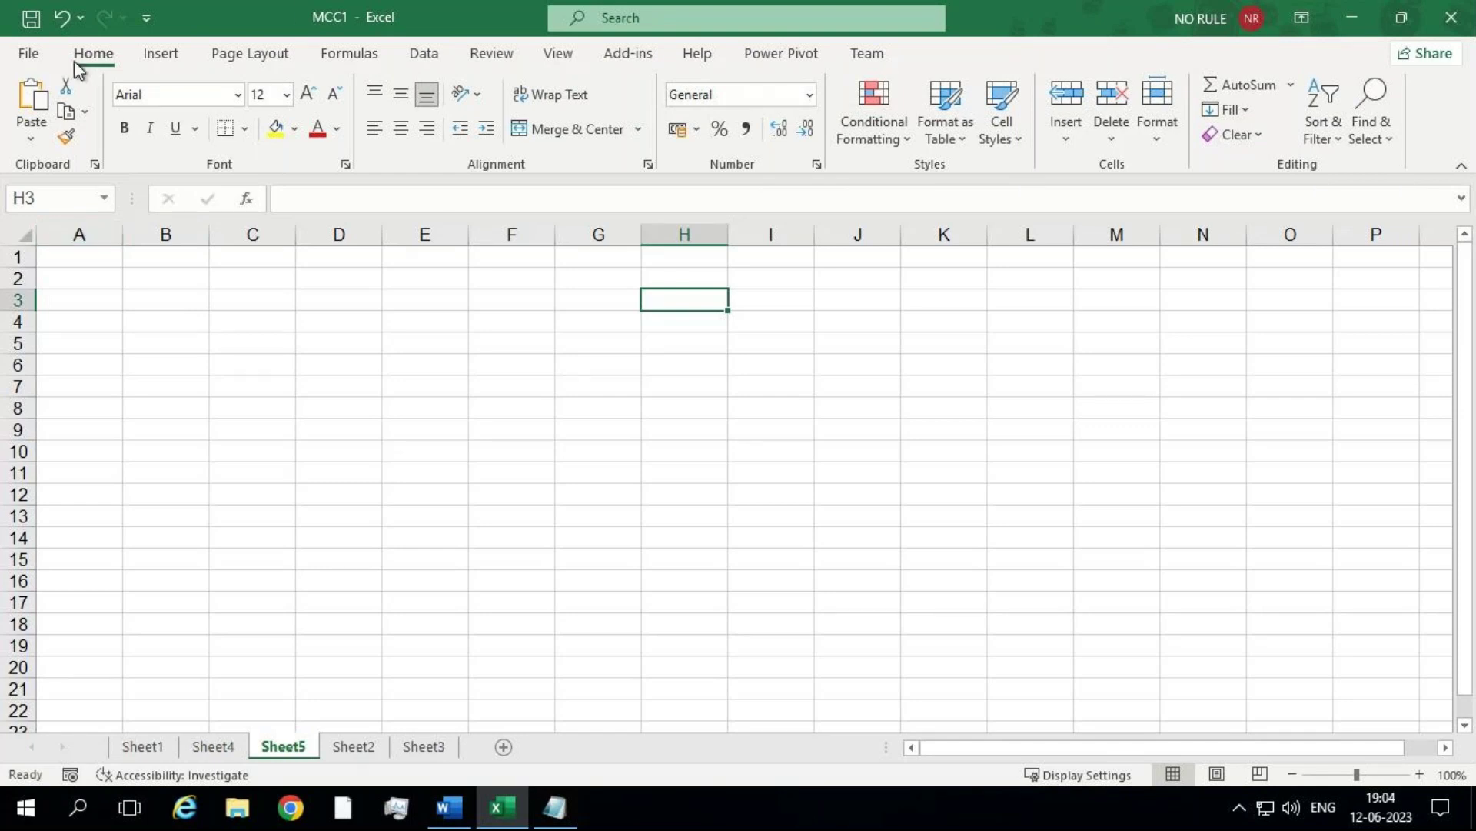
left_click(269, 55)
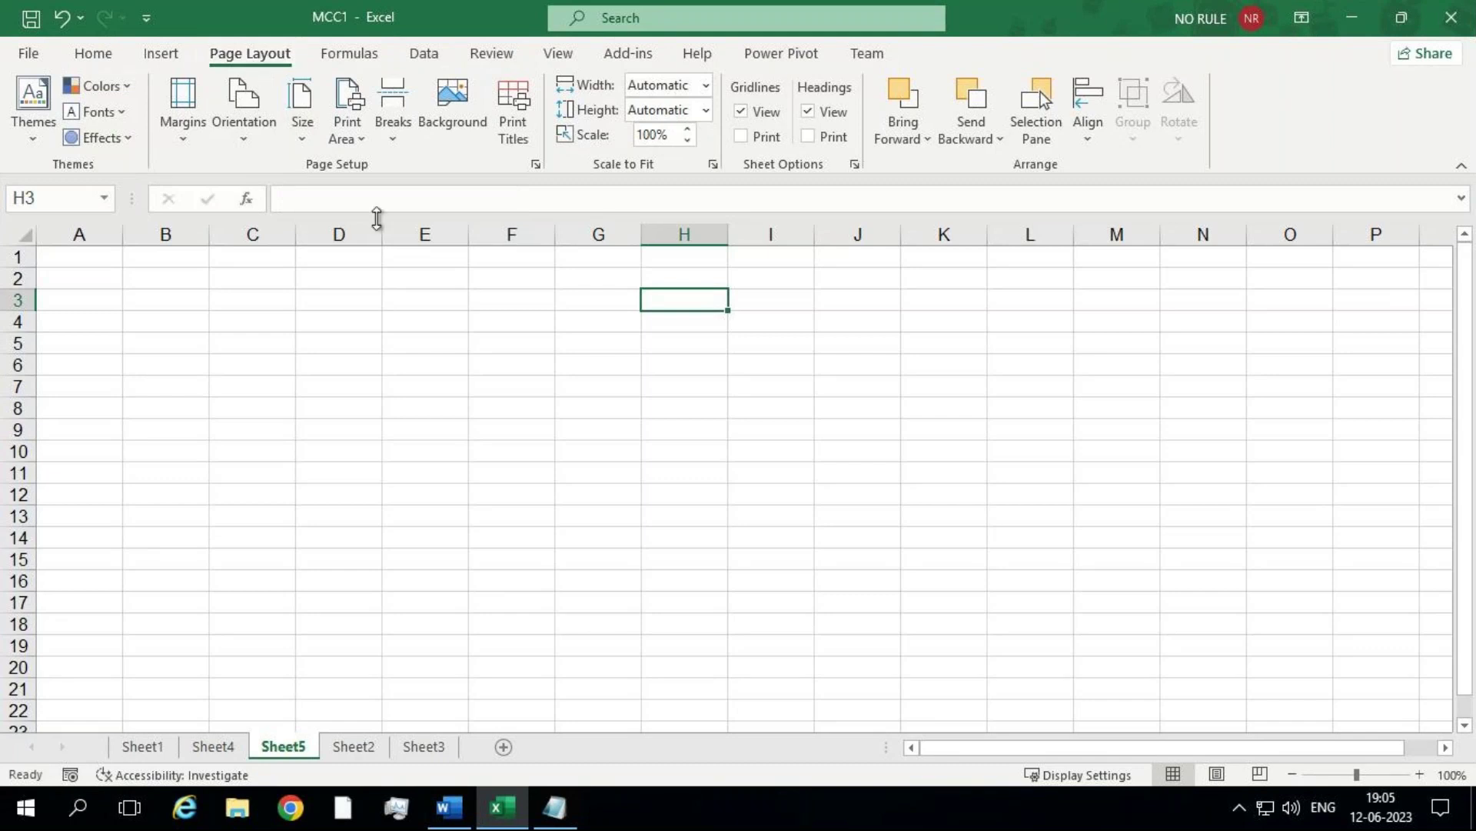
left_click(315, 140)
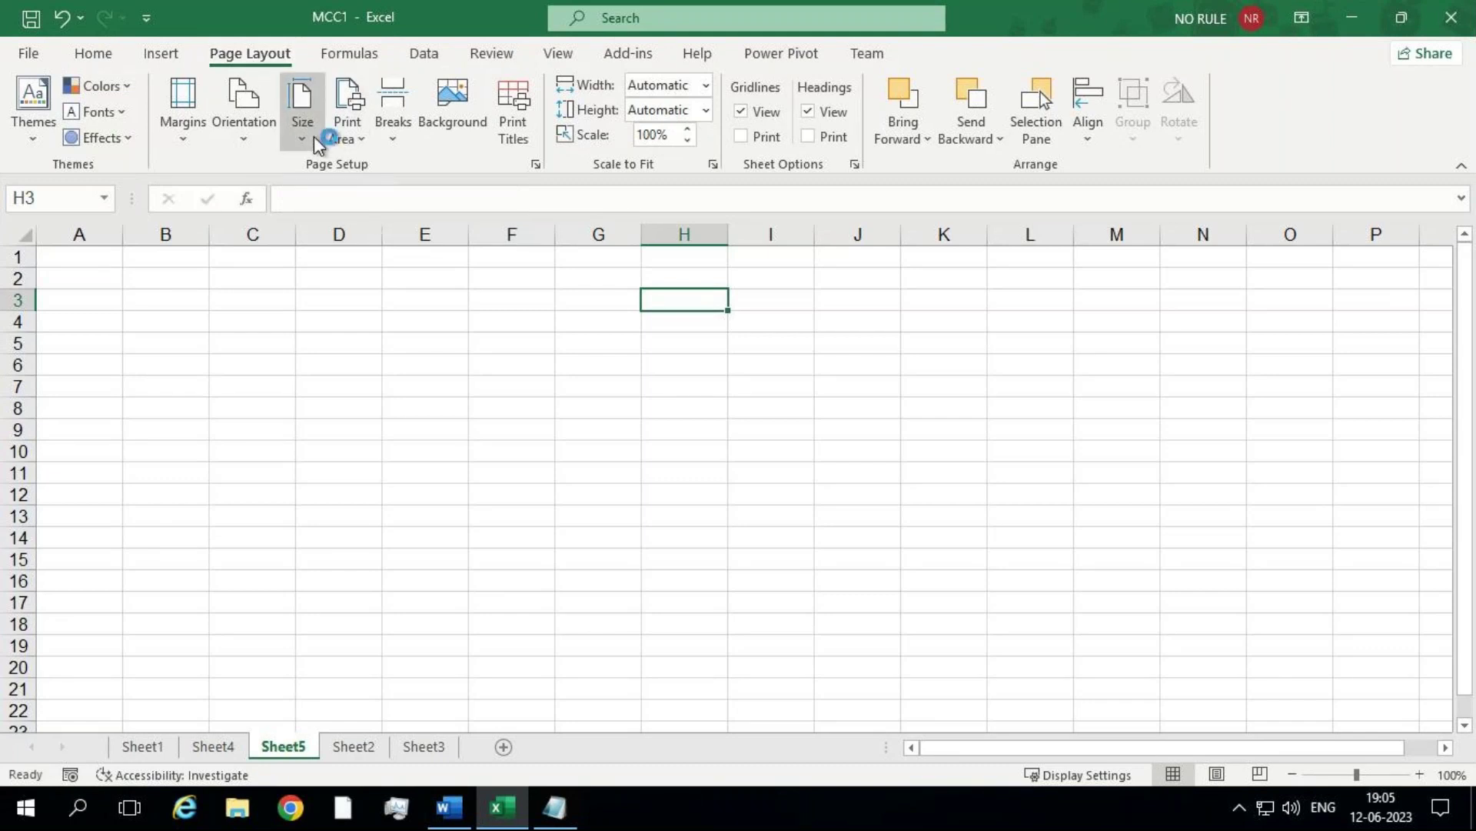
left_click(302, 150)
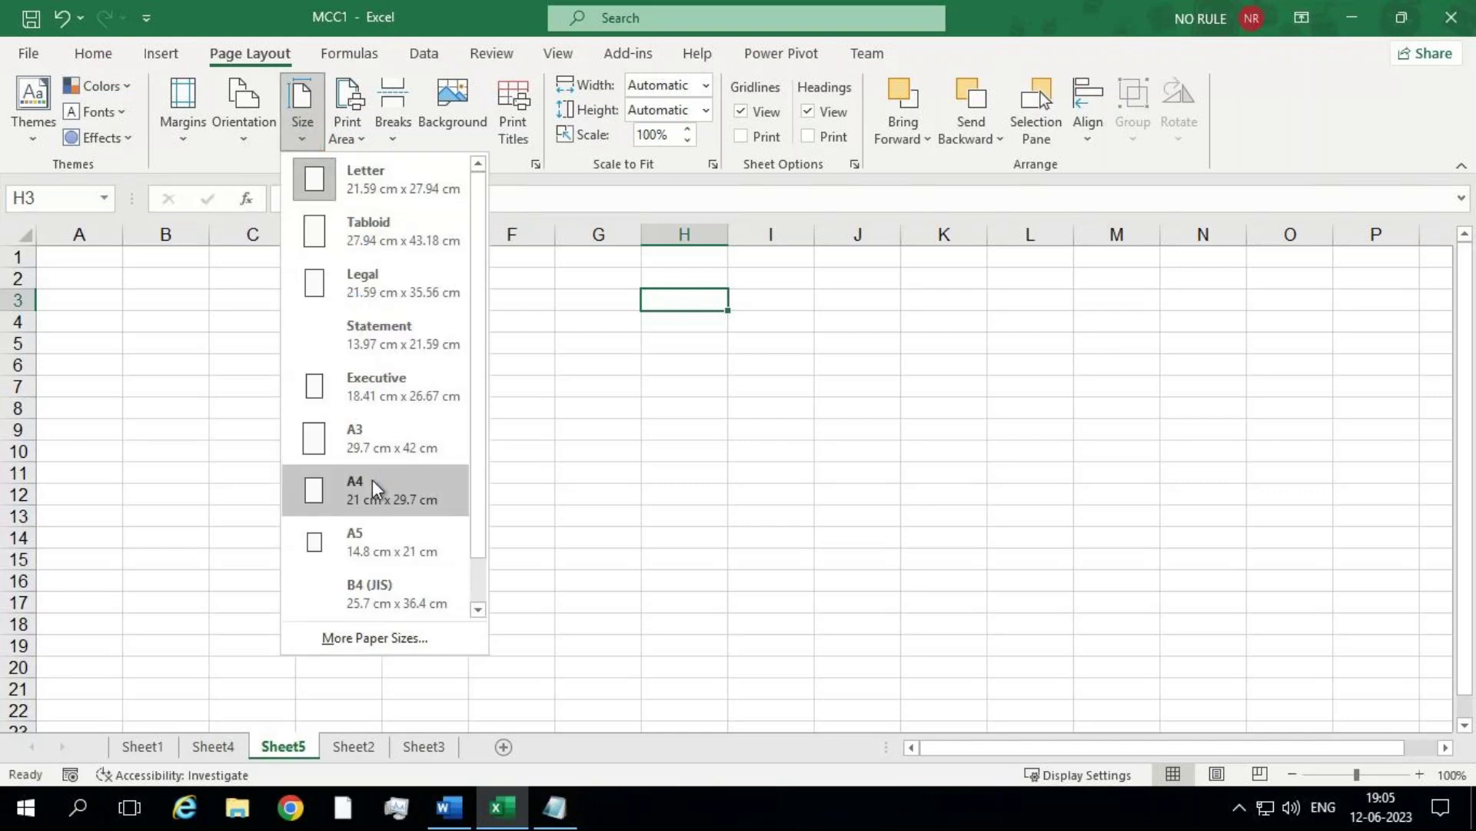
left_click(376, 489)
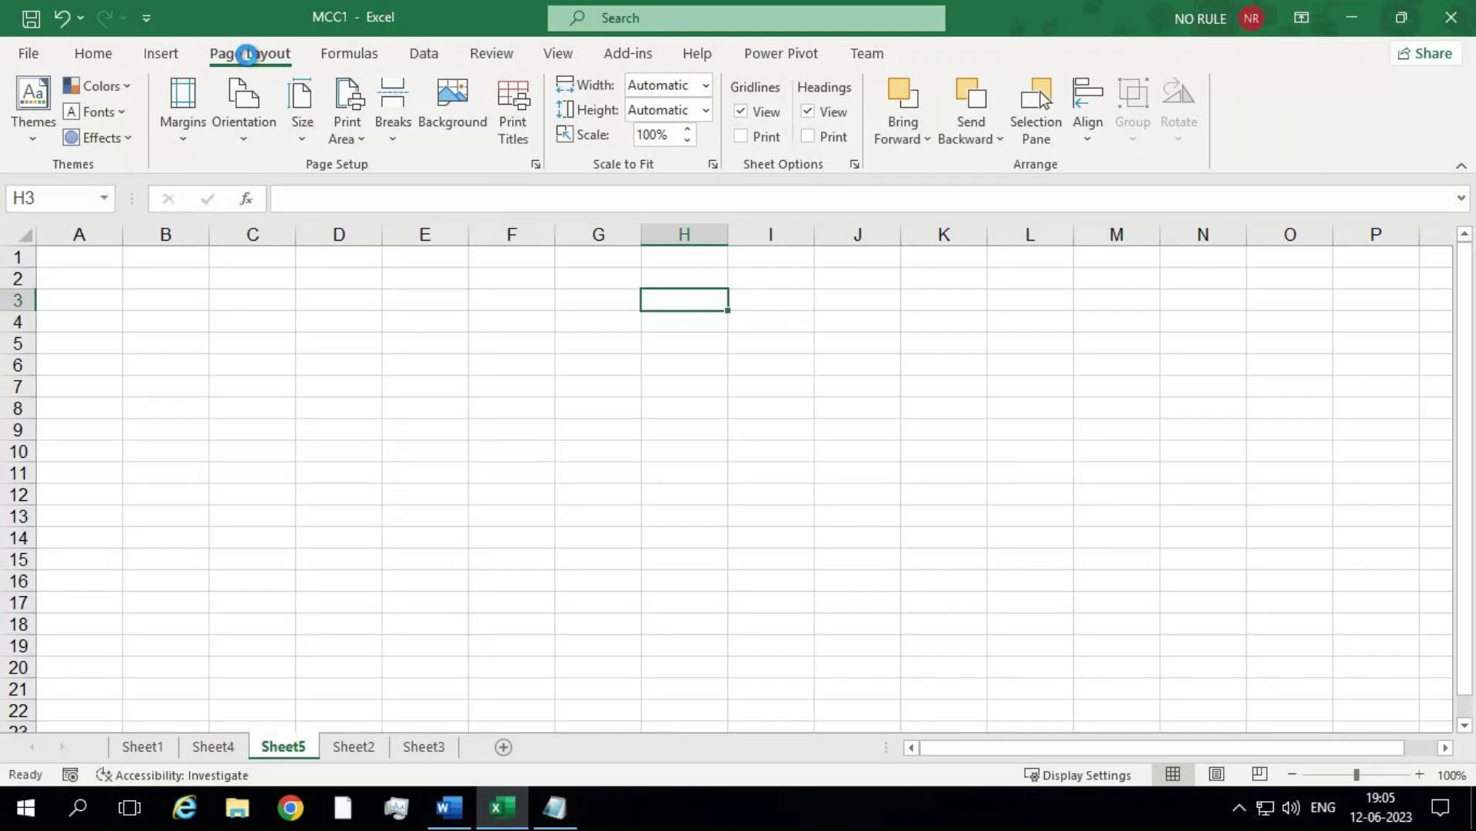
Step: Reopen the paper size list to review the other sizes and pick A5
left_click(298, 96)
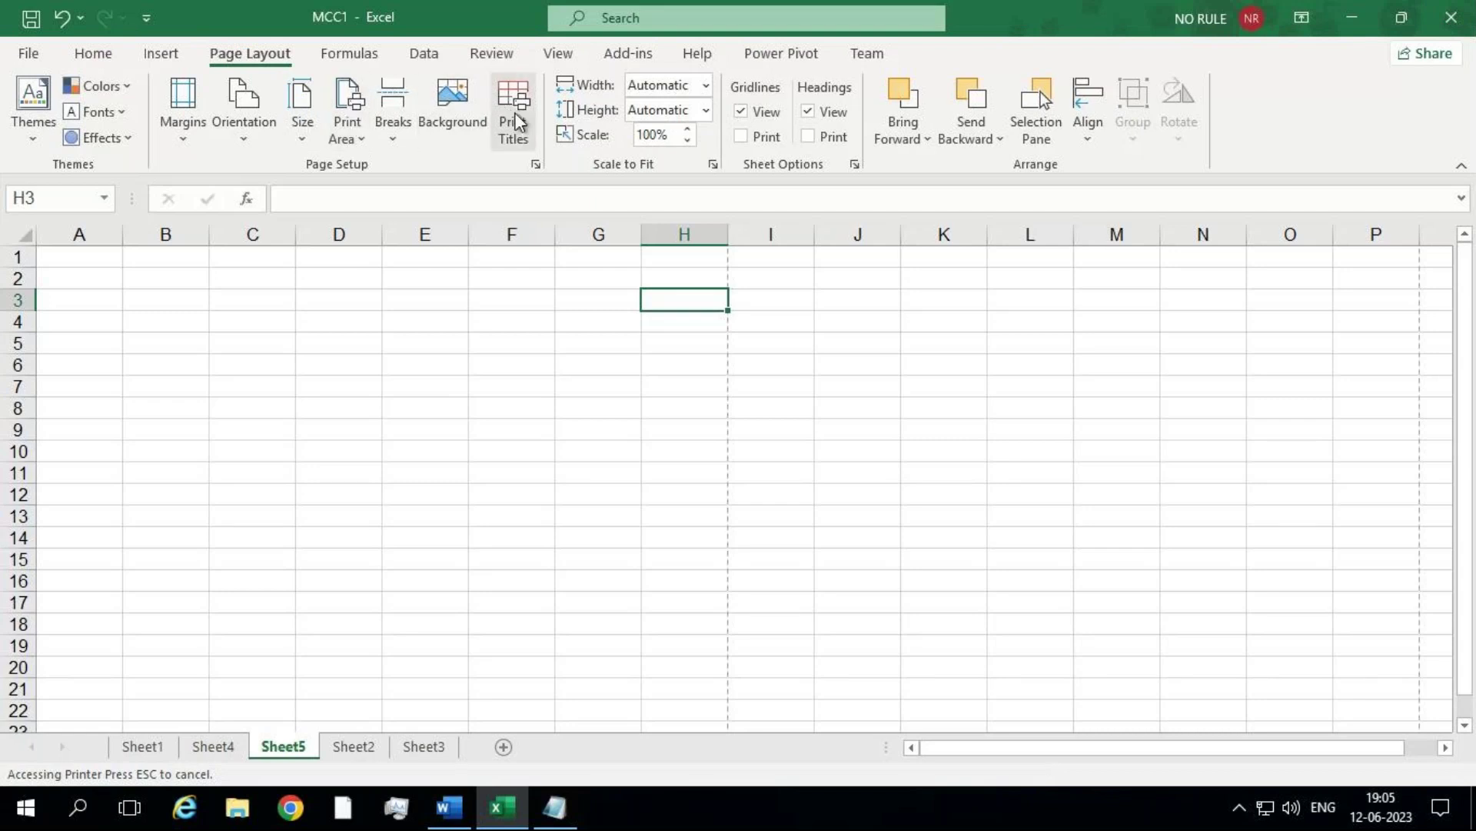
left_click(294, 129)
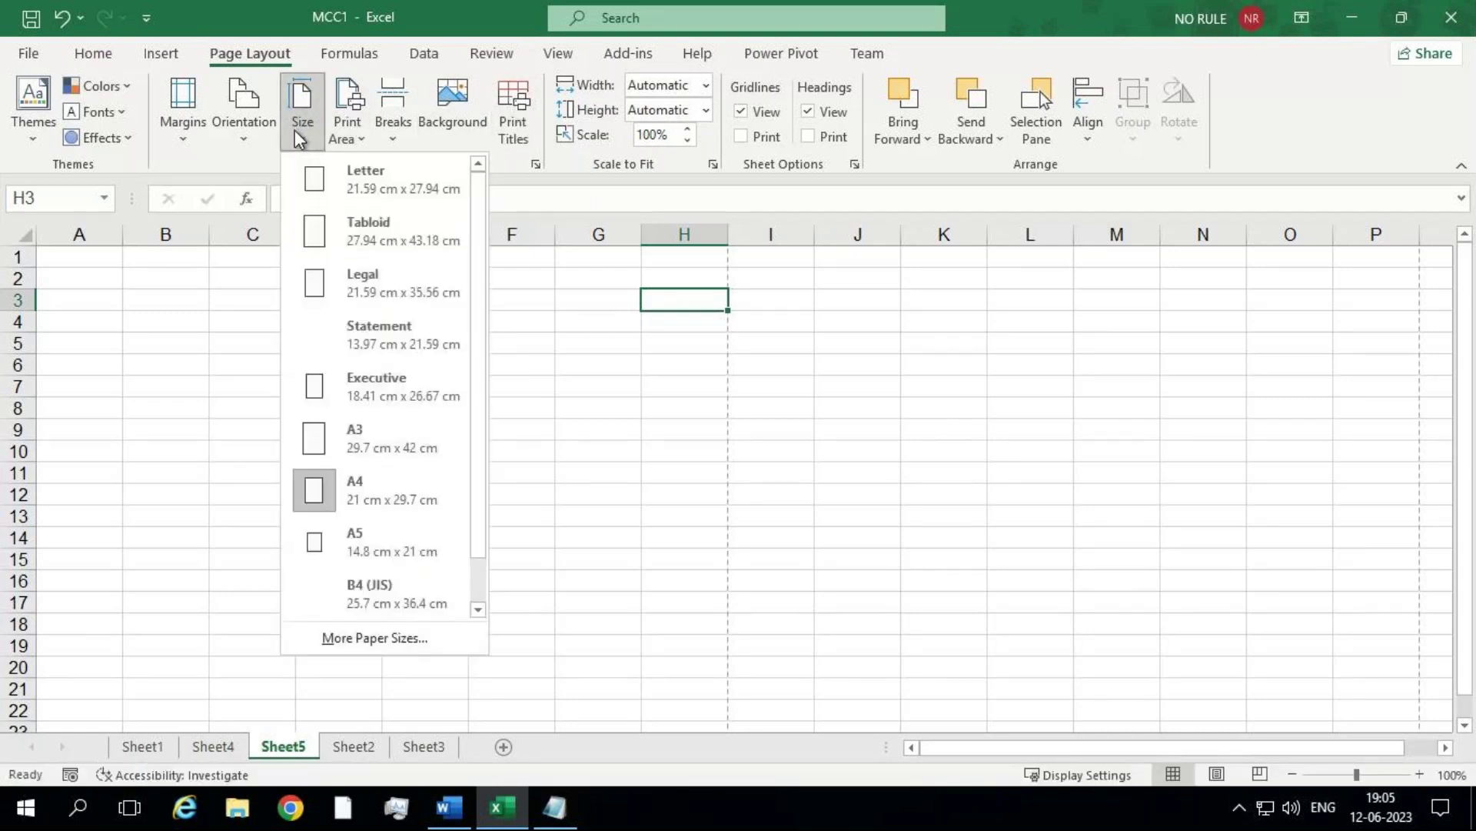
left_click(296, 130)
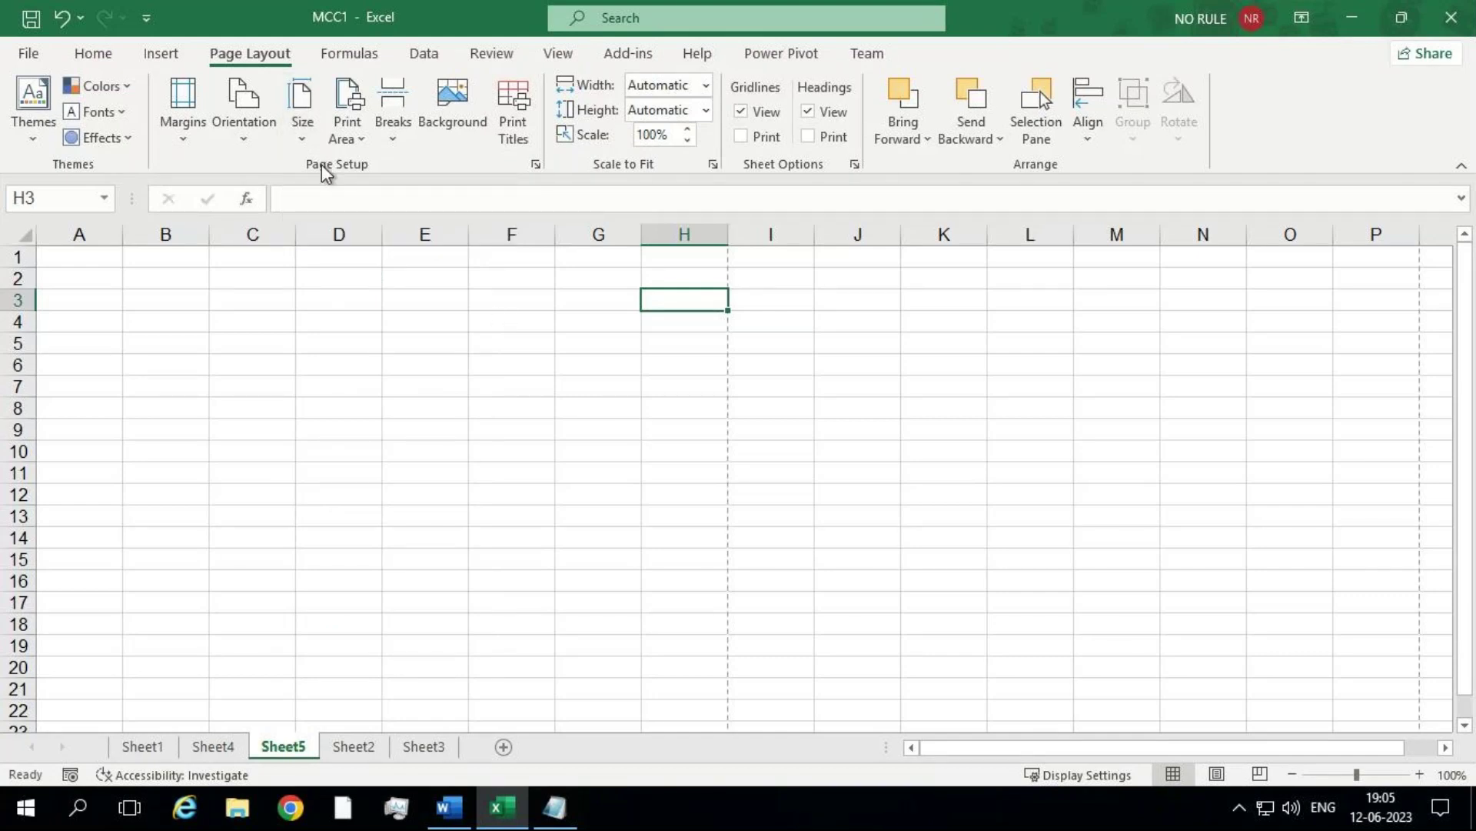
left_click(306, 142)
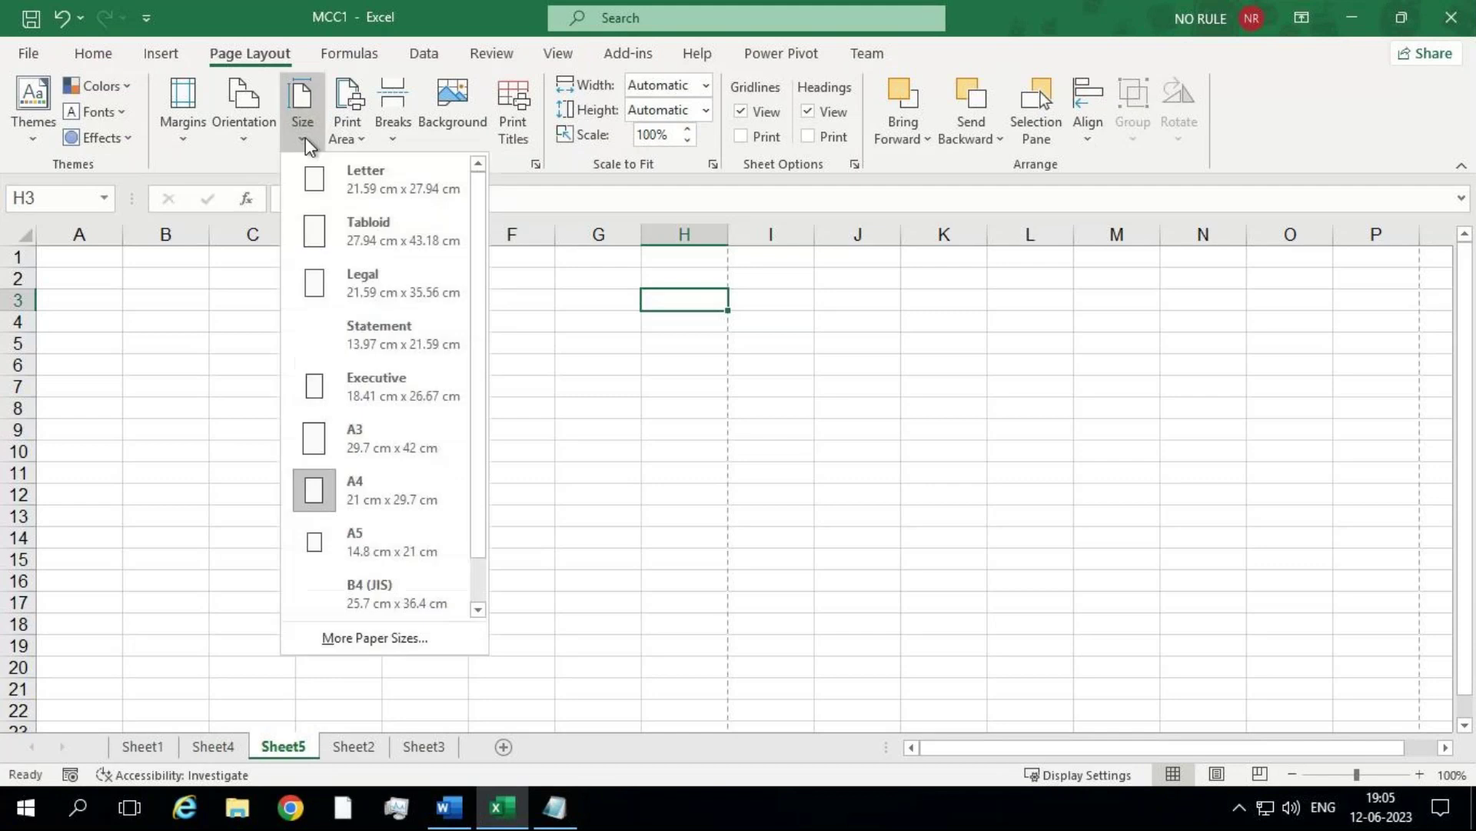
left_click(373, 547)
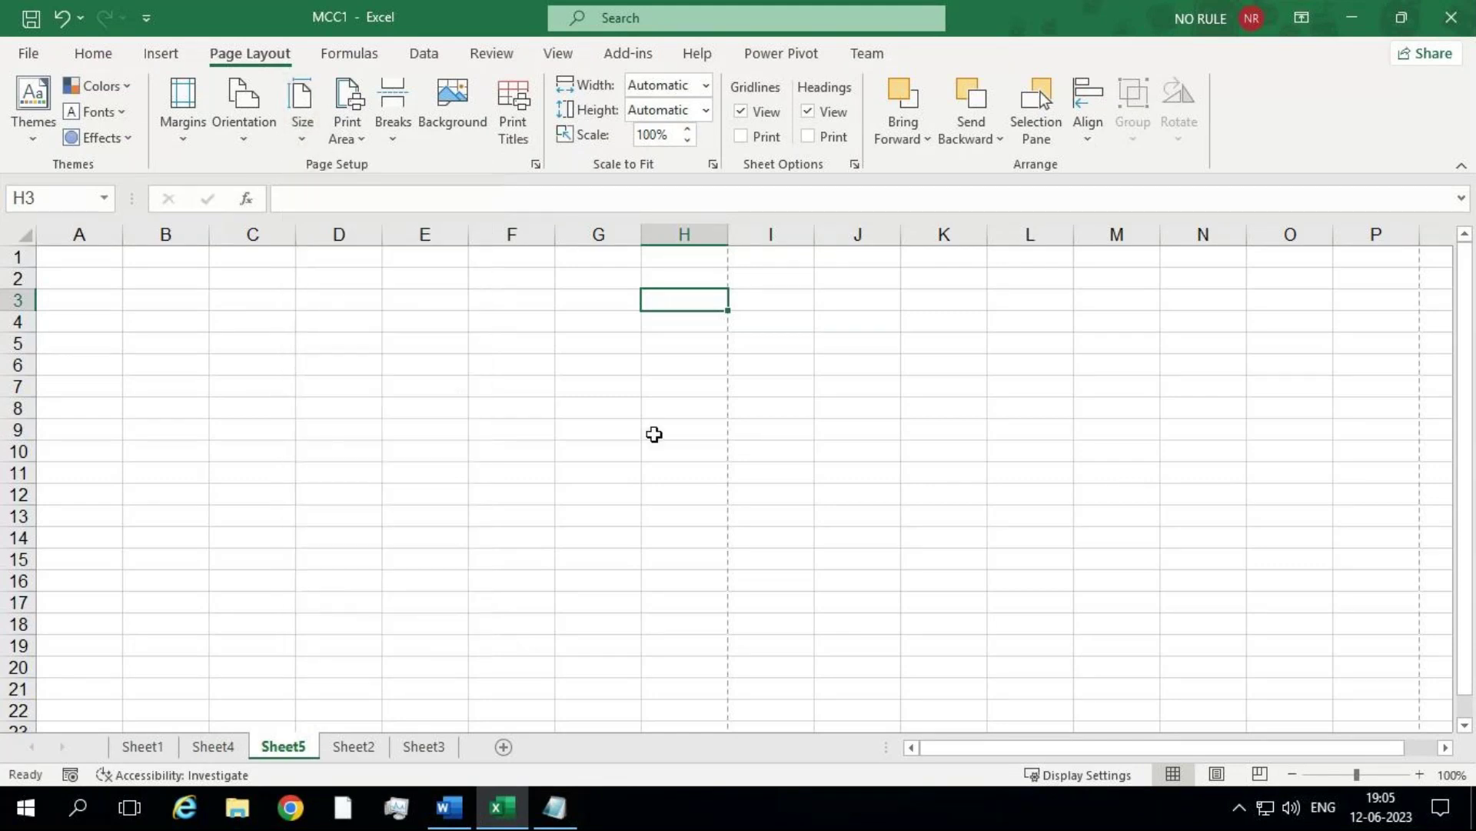
left_click(1216, 774)
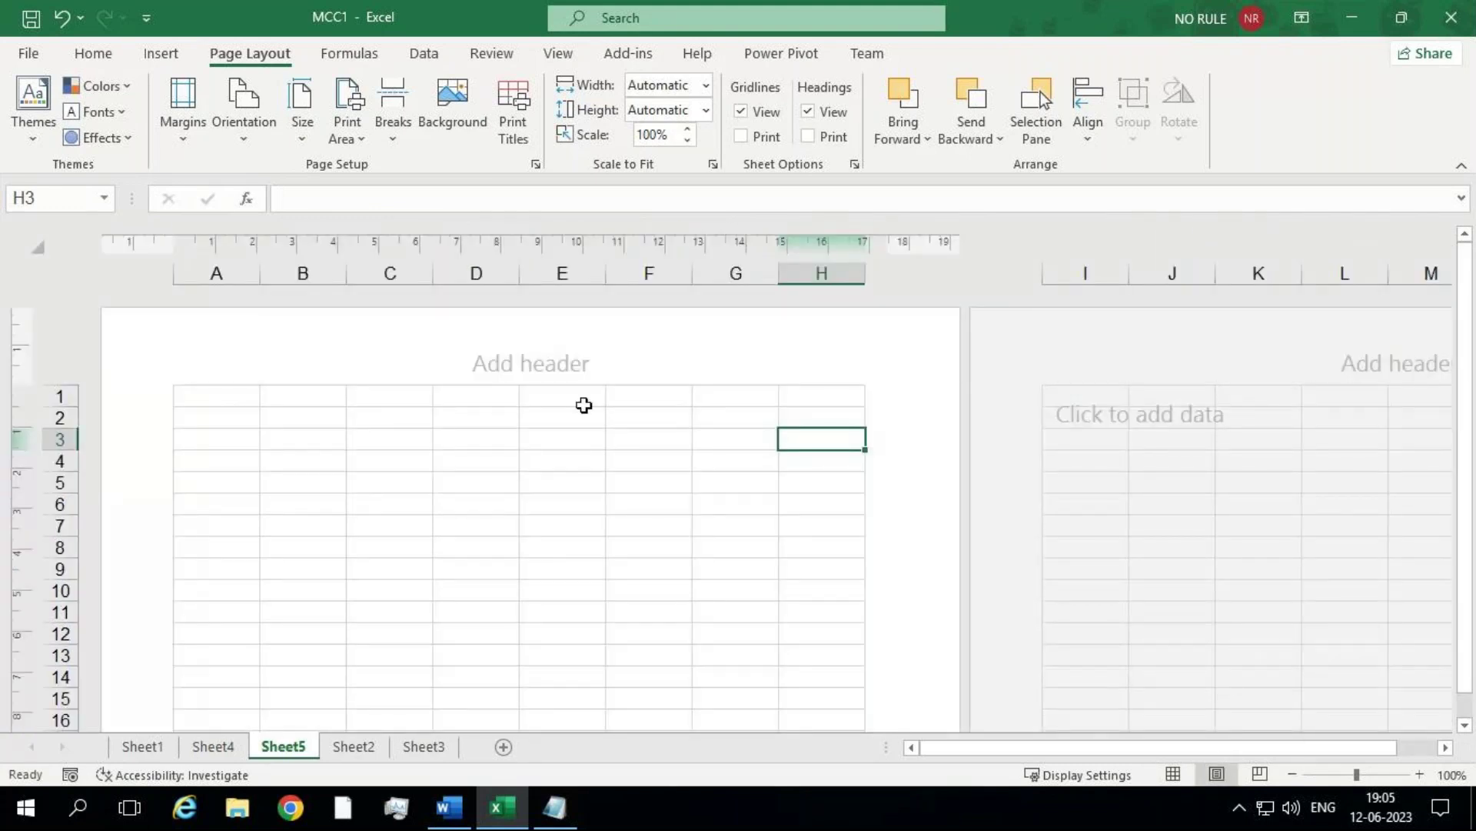
left_click_drag(226, 268, 795, 254)
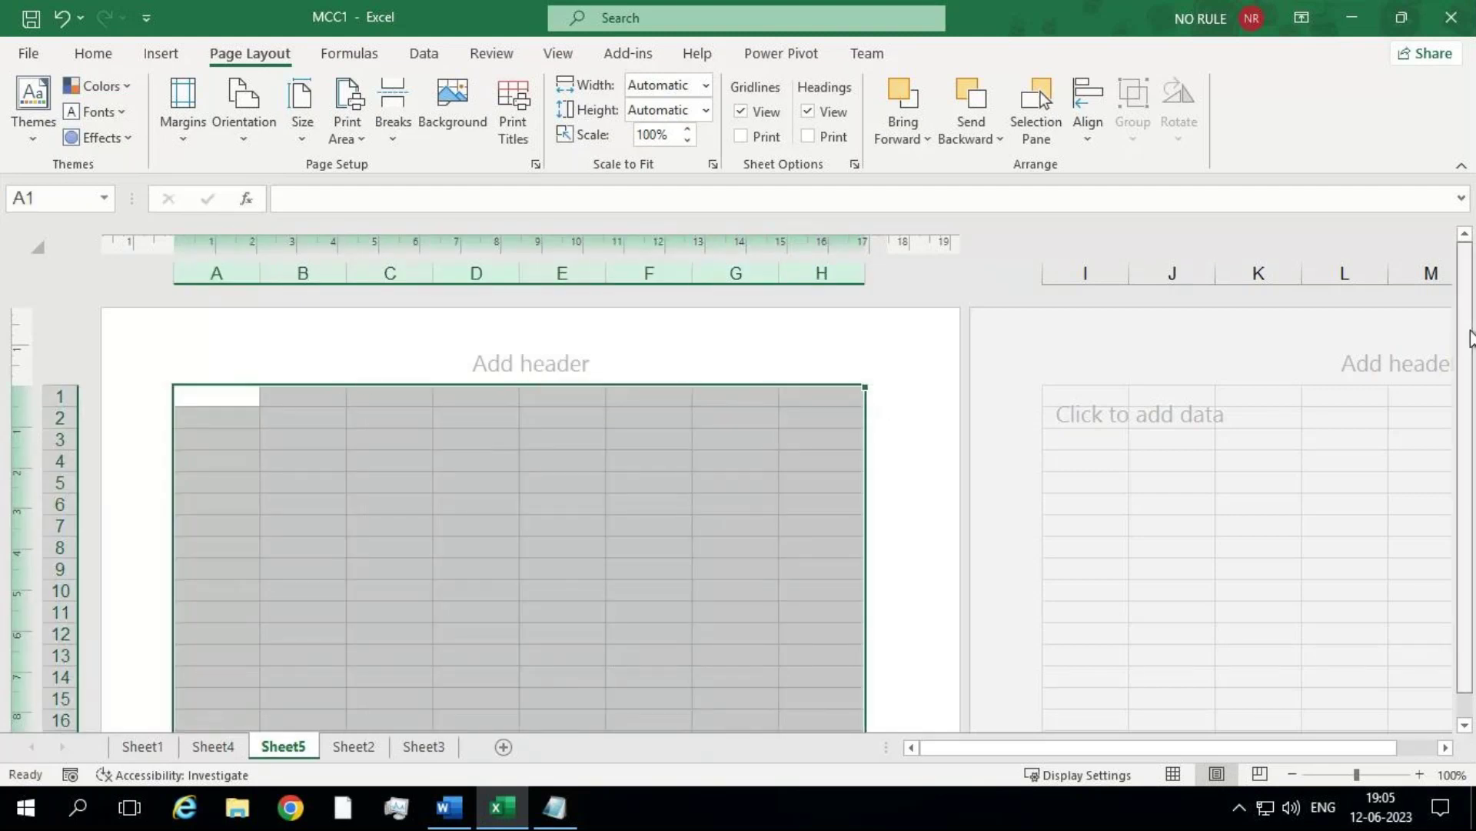
scroll(1474, 331, "down", 2)
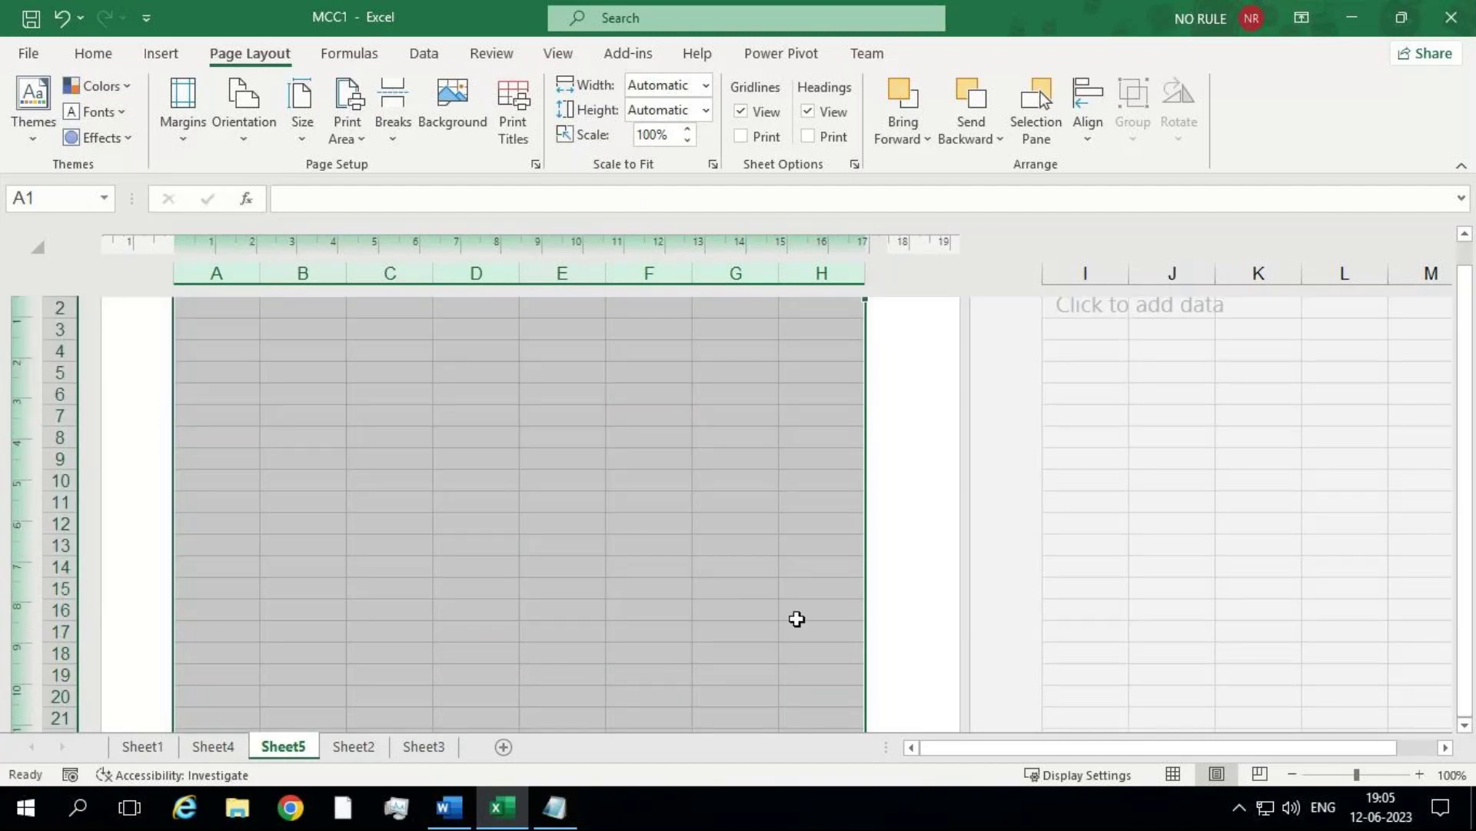
left_click(797, 619)
key("Down")
key("Down")
key("Down")
key("Down")
key("Down")
key("Down")
key("Down")
key("Down")
key("Down")
key("Down")
key("Down")
key("Down")
key("Down")
key("Down")
key("Down")
key("Down")
key("Down")
key("Down")
key("Down")
key("Down")
key("Down")
key("Down")
key("Down")
key("Down")
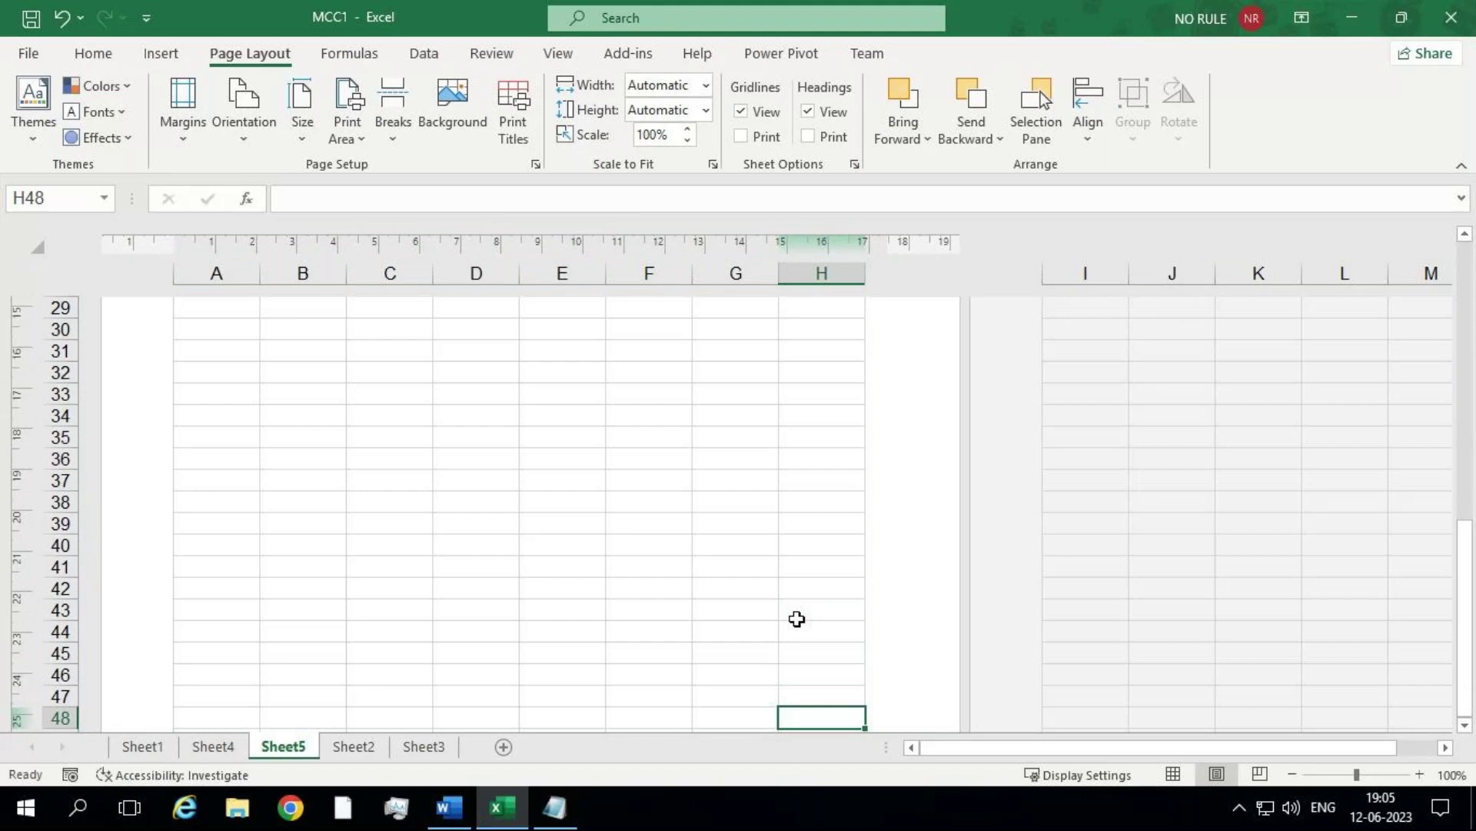
key("Down")
key("Down")
key("Down")
key("Down")
key("Down")
key("Down")
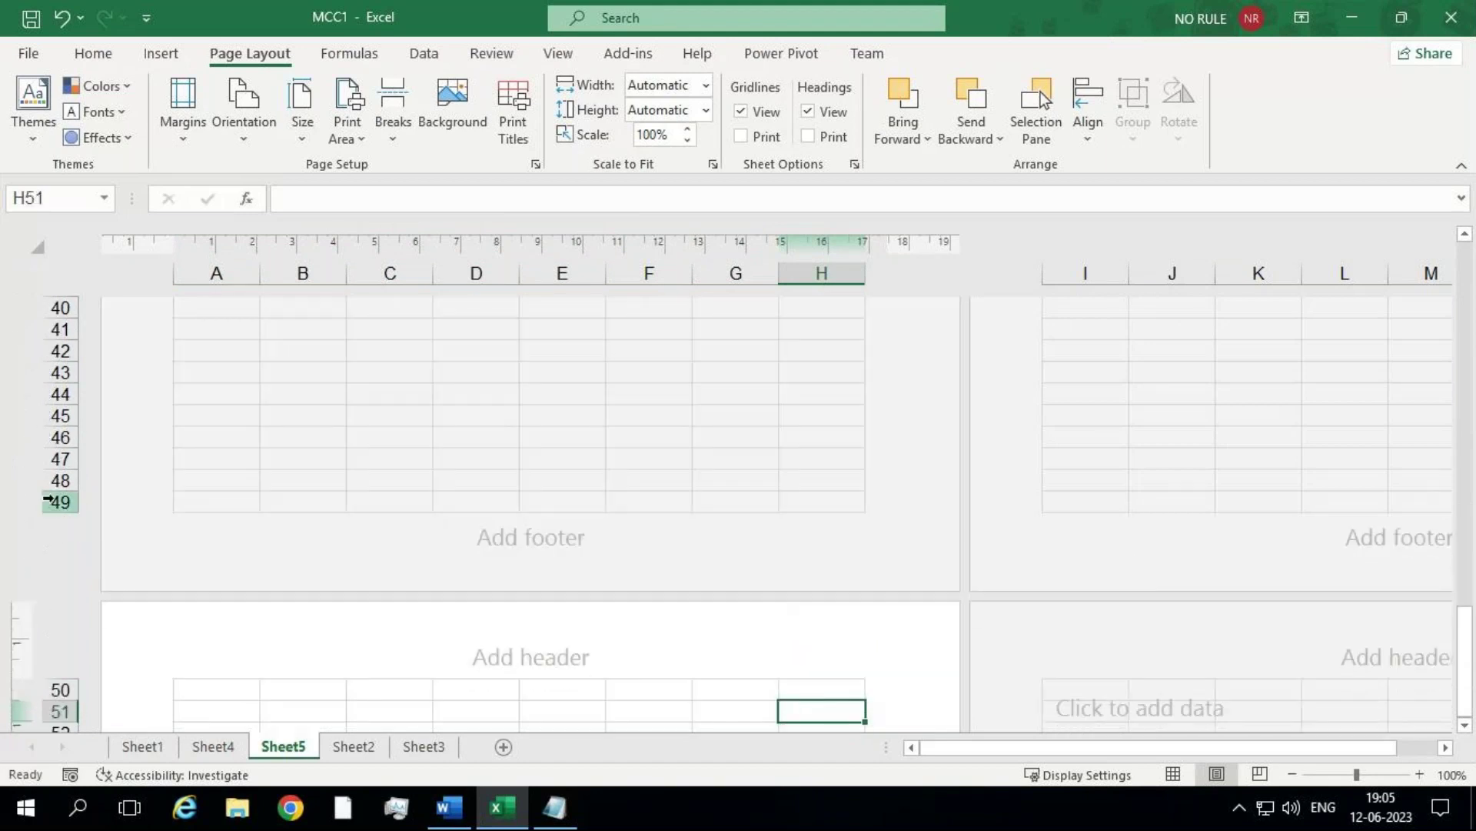
left_click_drag(48, 499, 54, 329)
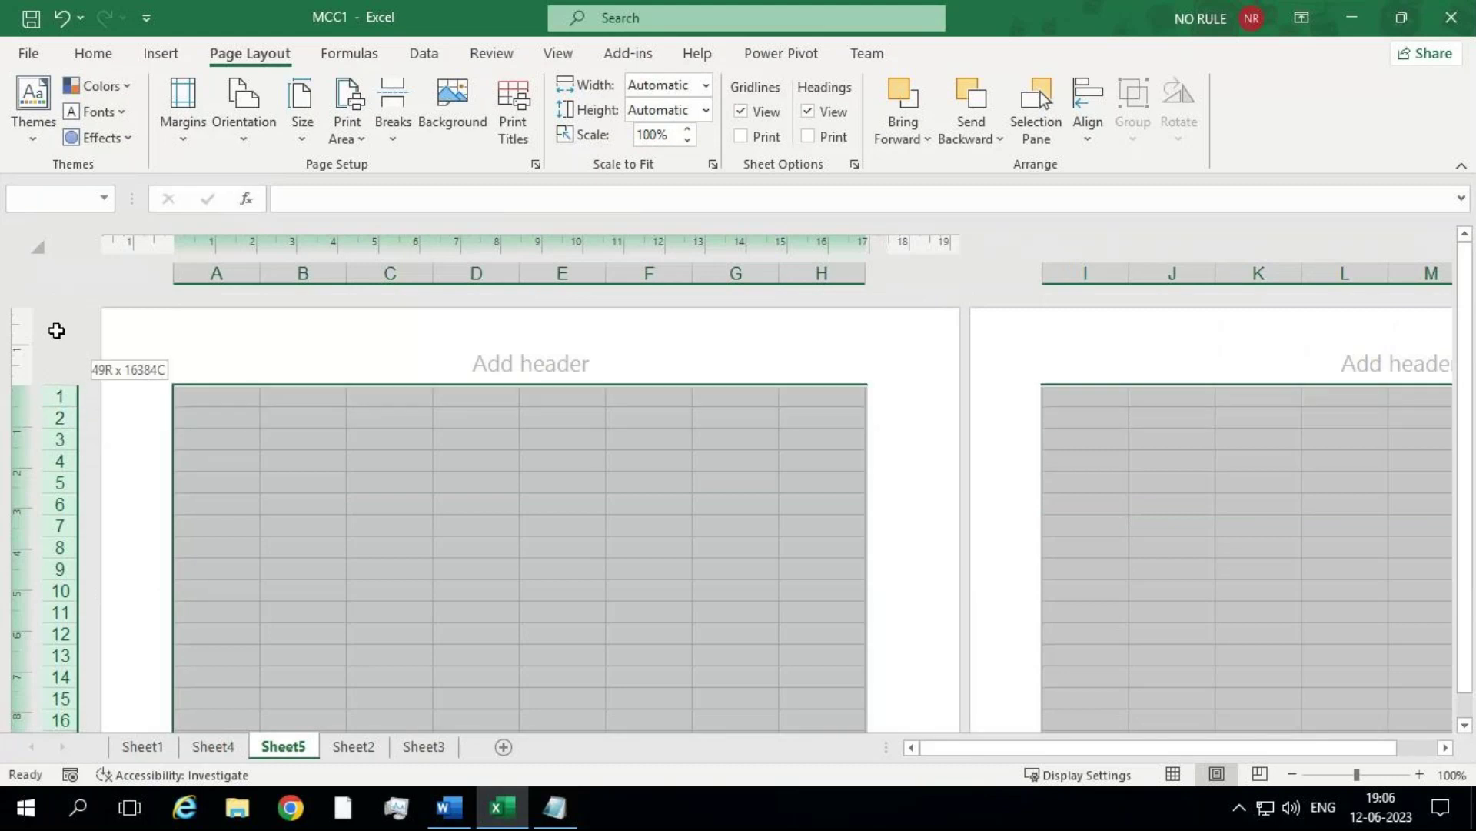
left_click(232, 265)
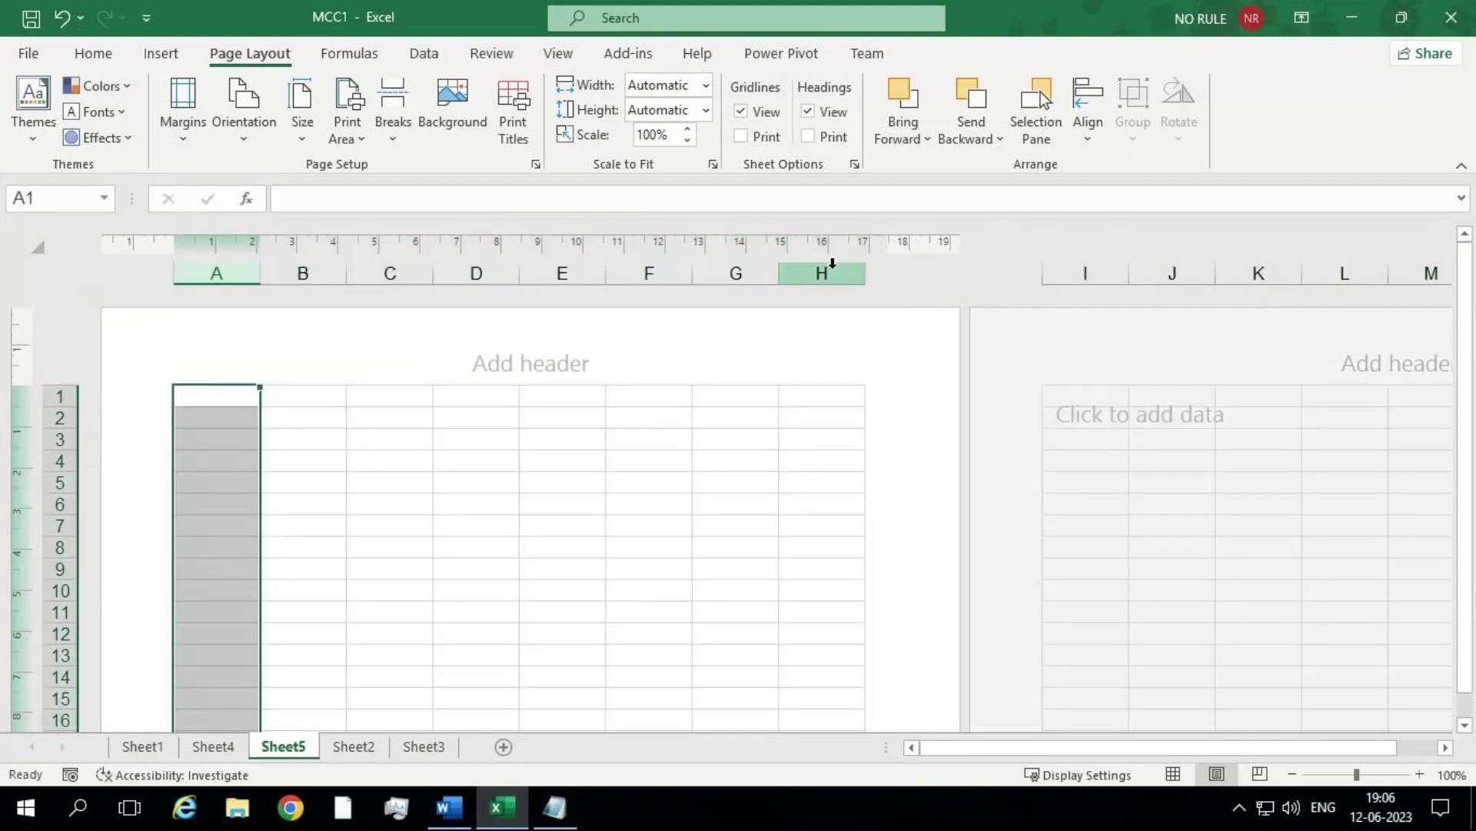
left_click(832, 263)
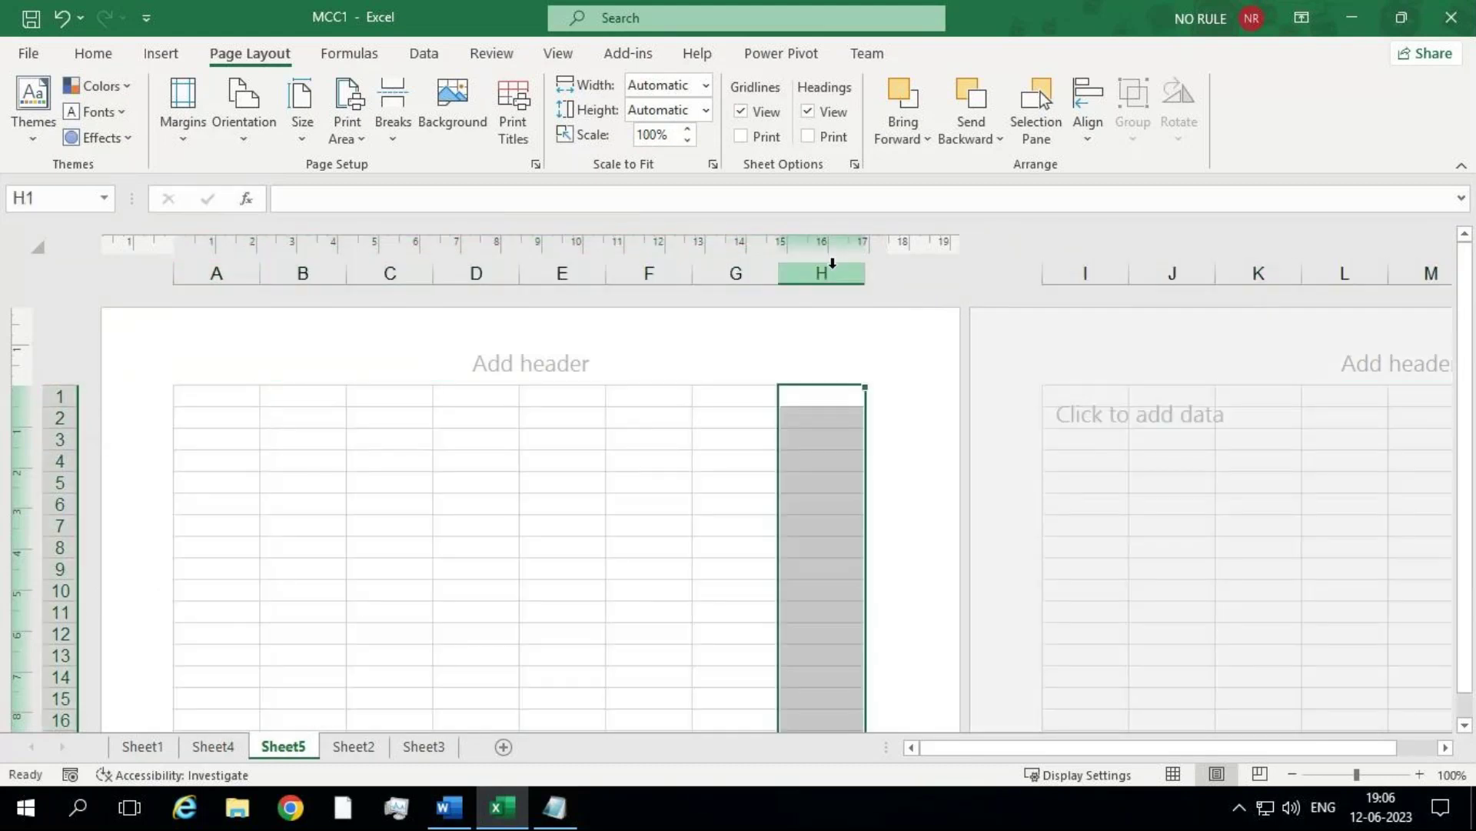
left_click(431, 470)
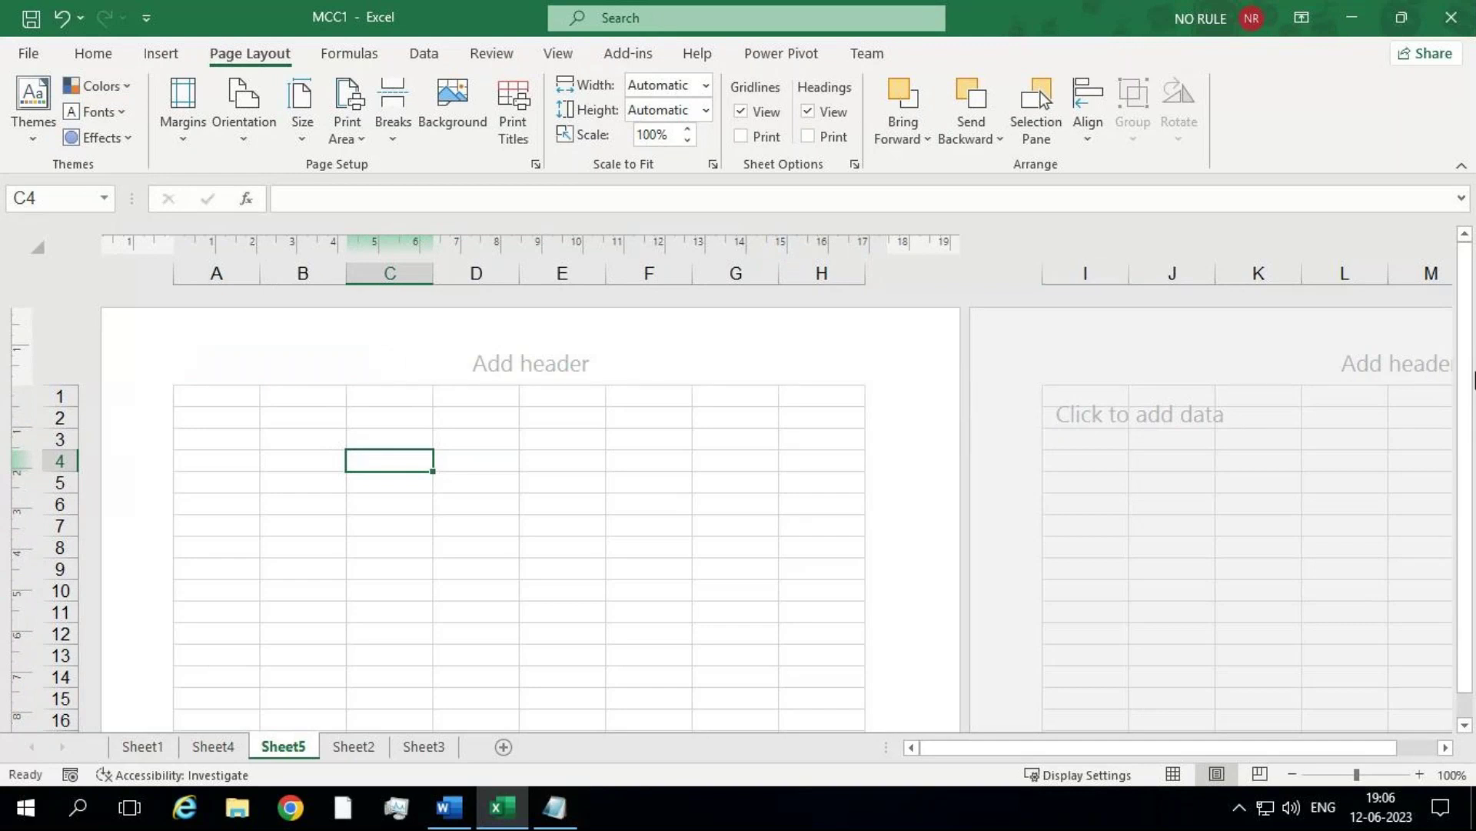
scroll(1475, 527, "down", 2)
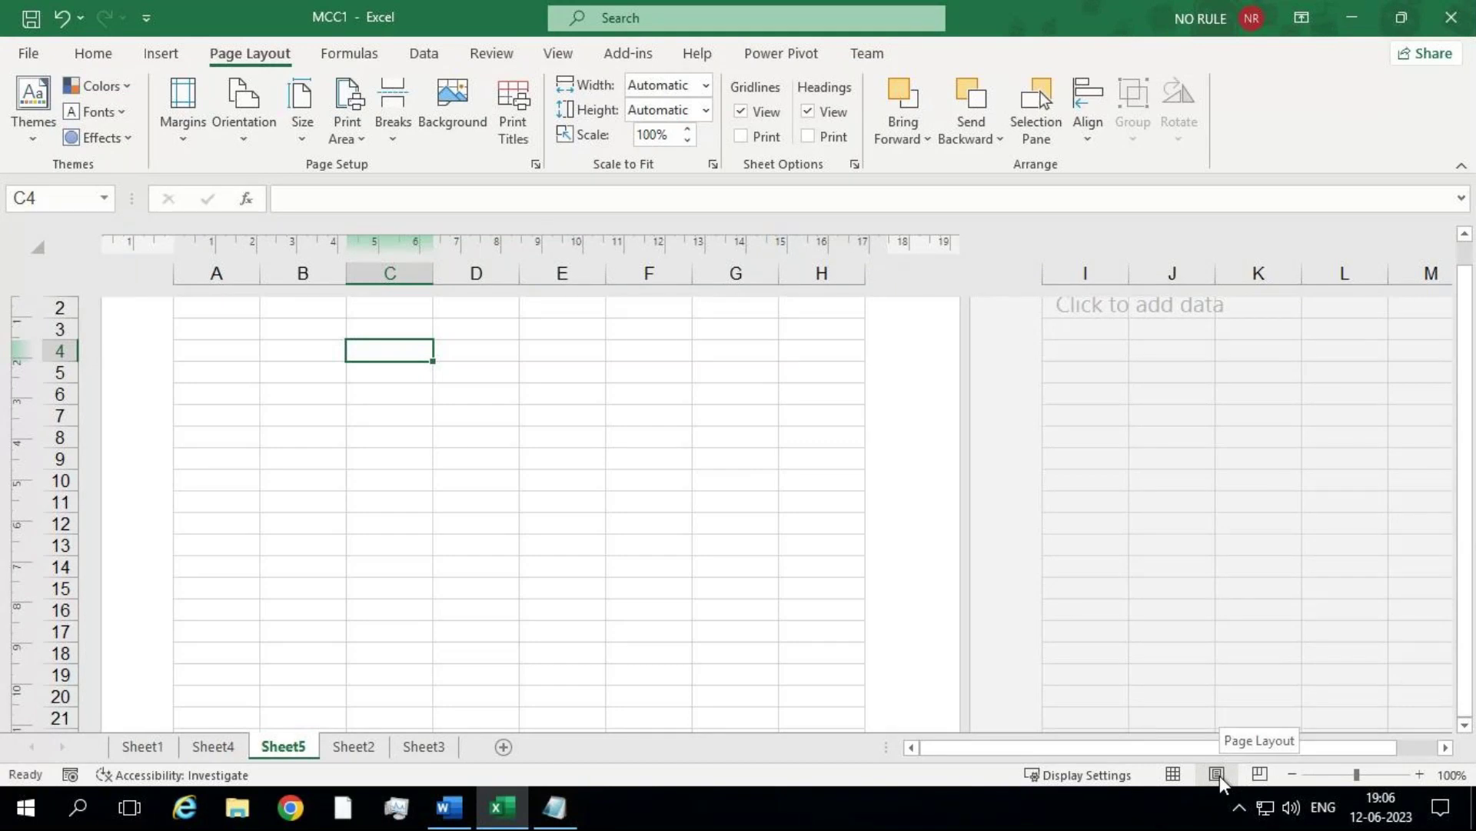
Step: Switch Sheet5 back to Normal view from the status bar
left_click(1176, 772)
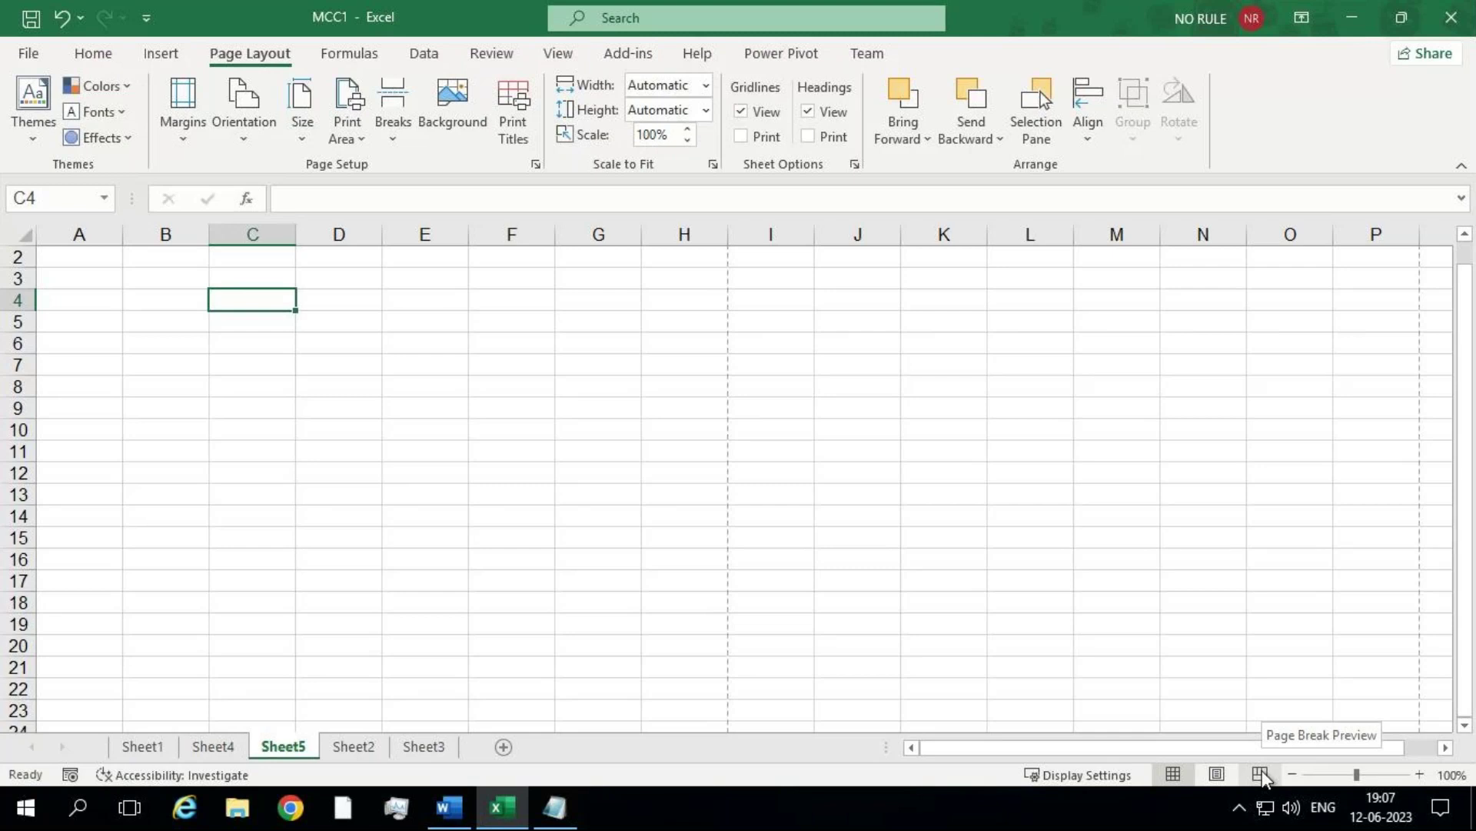
Step: Switch to Page Break Preview and enter 2520 in J19
left_click(1261, 771)
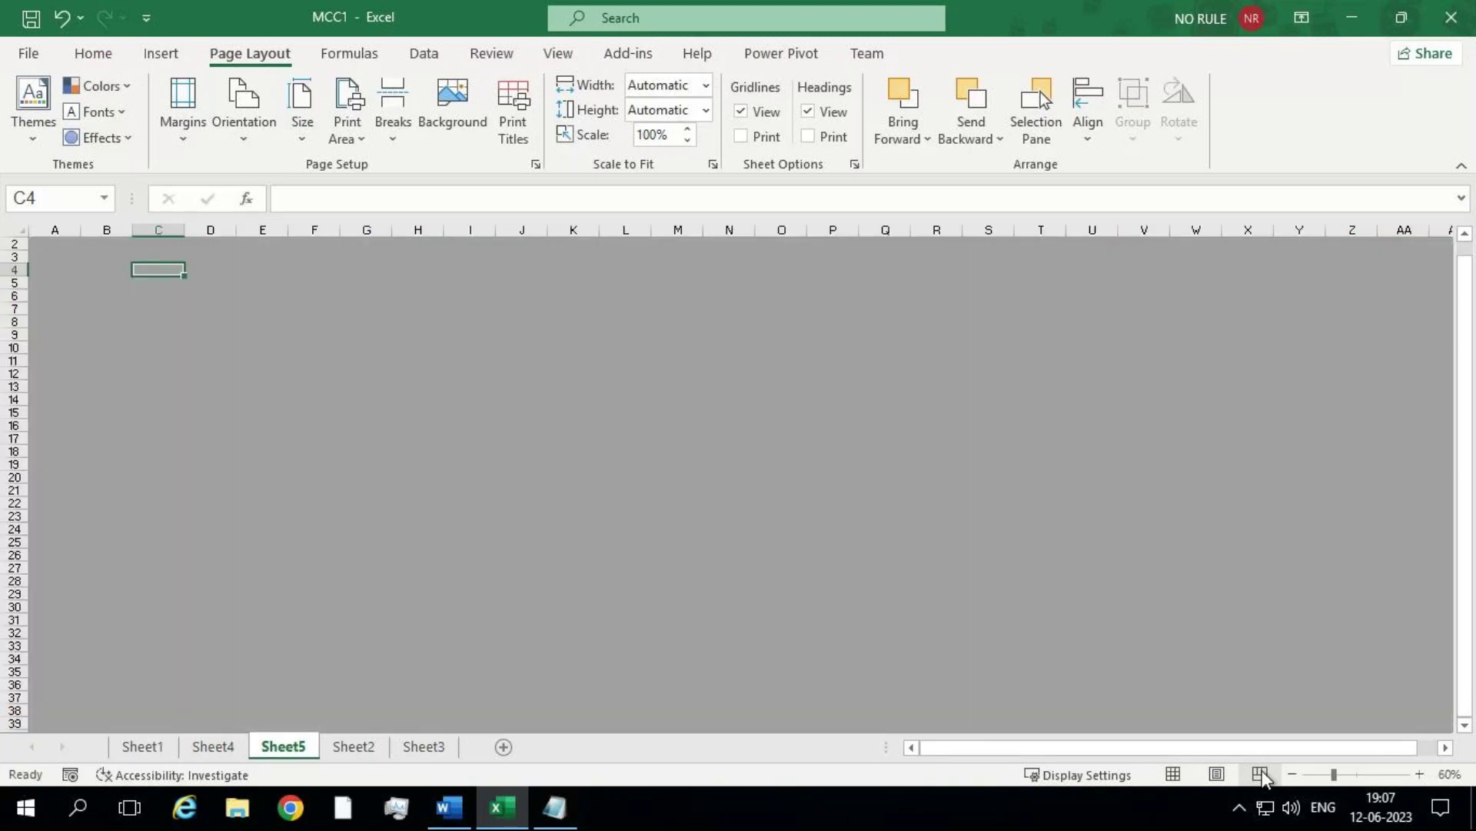
scroll(1465, 428, "up", 1)
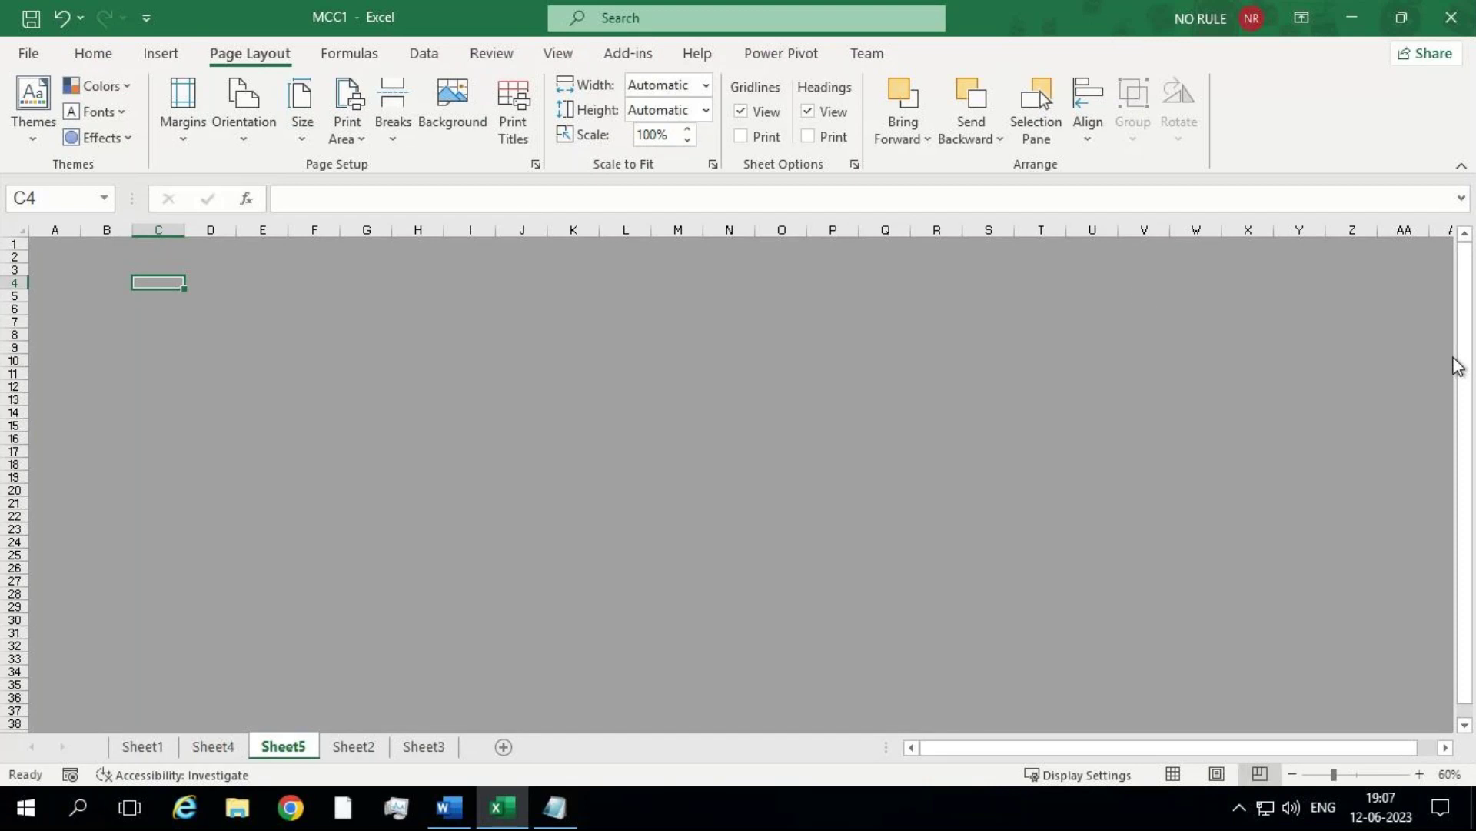
left_click(526, 474)
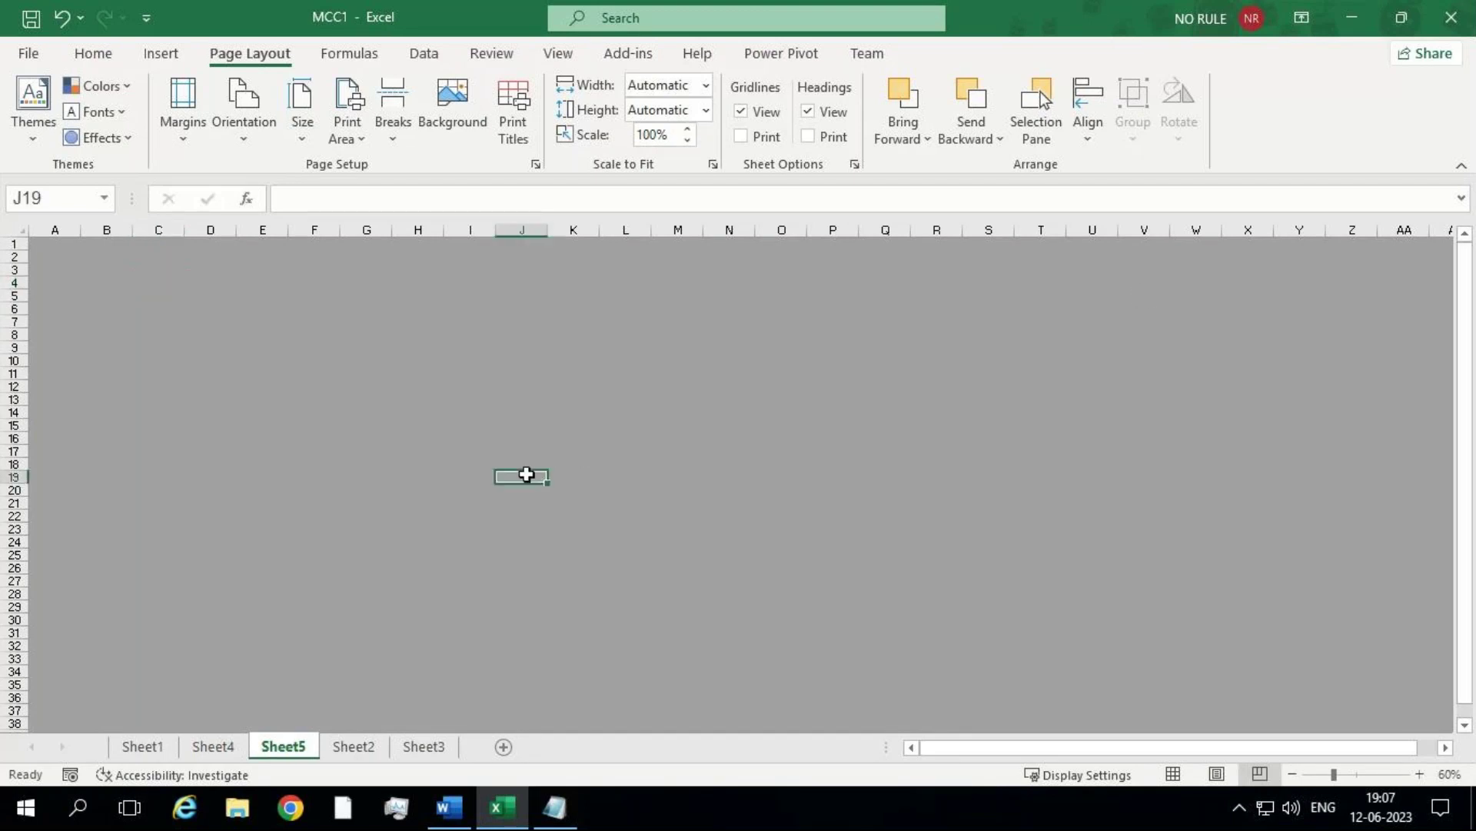
type("2520")
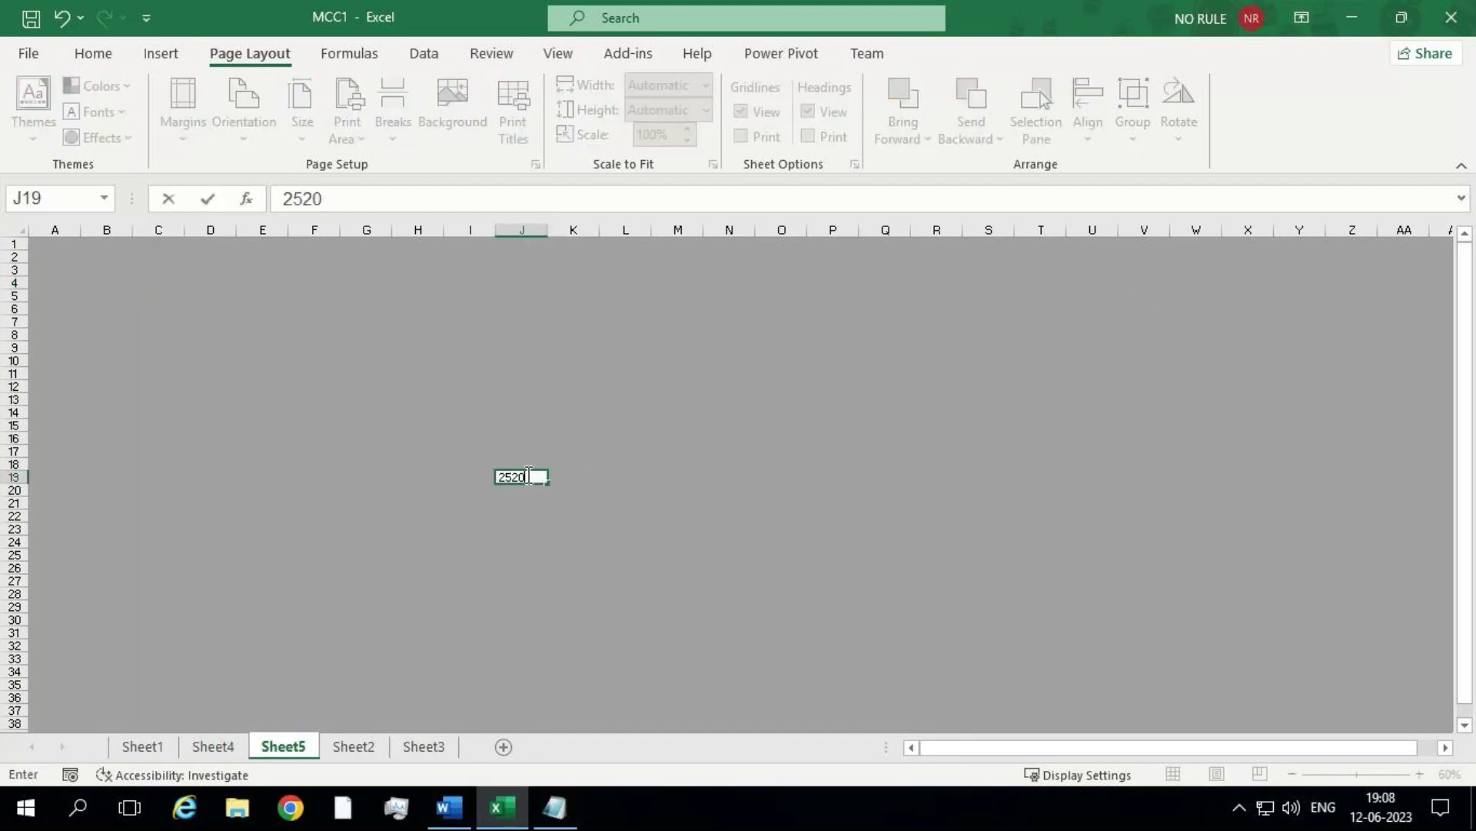
key("Return")
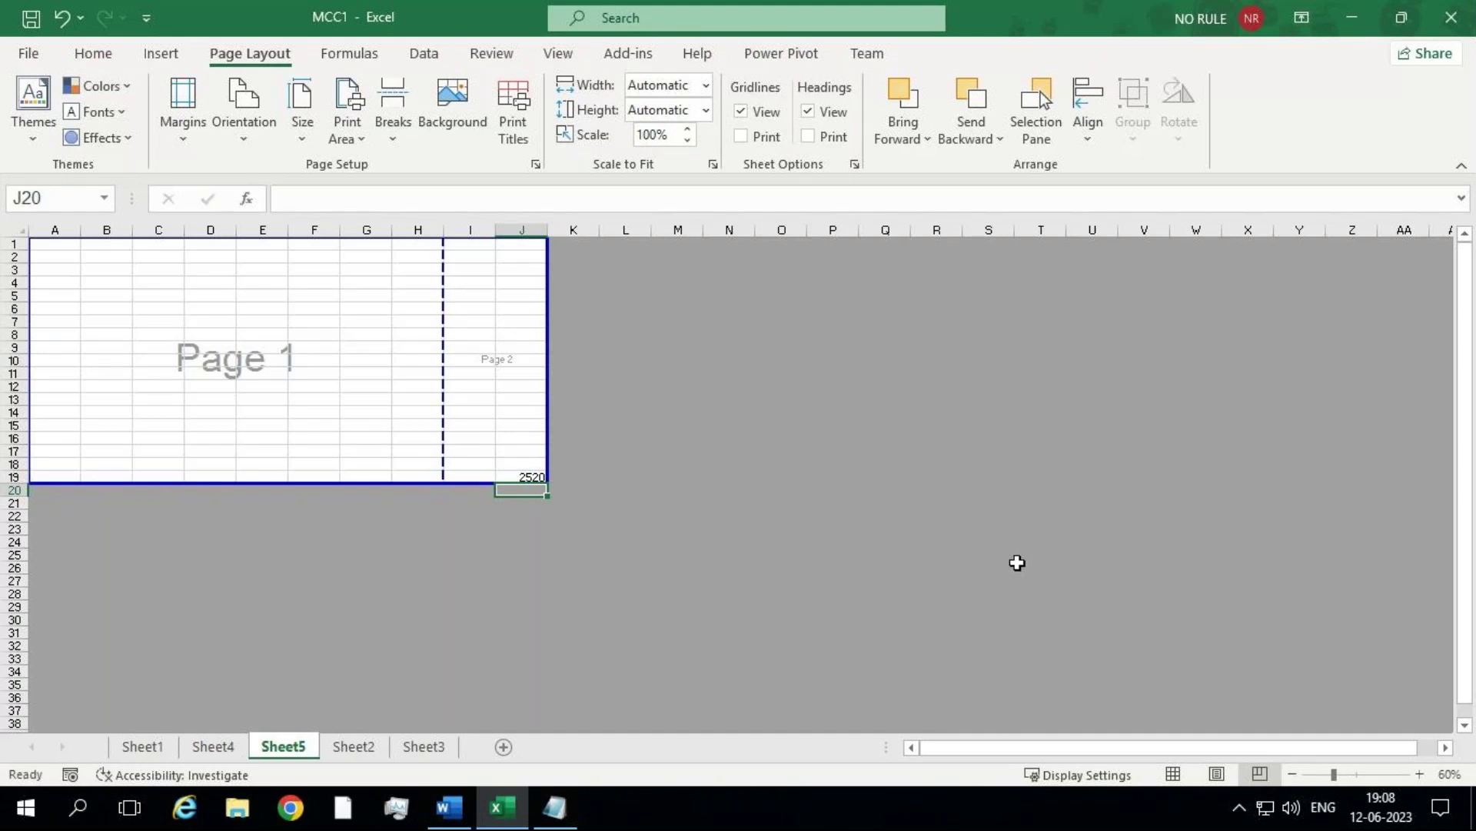
Step: Enter 10 in M21 and 25 in J35, extending the print area
left_click(675, 504)
double_click(675, 508)
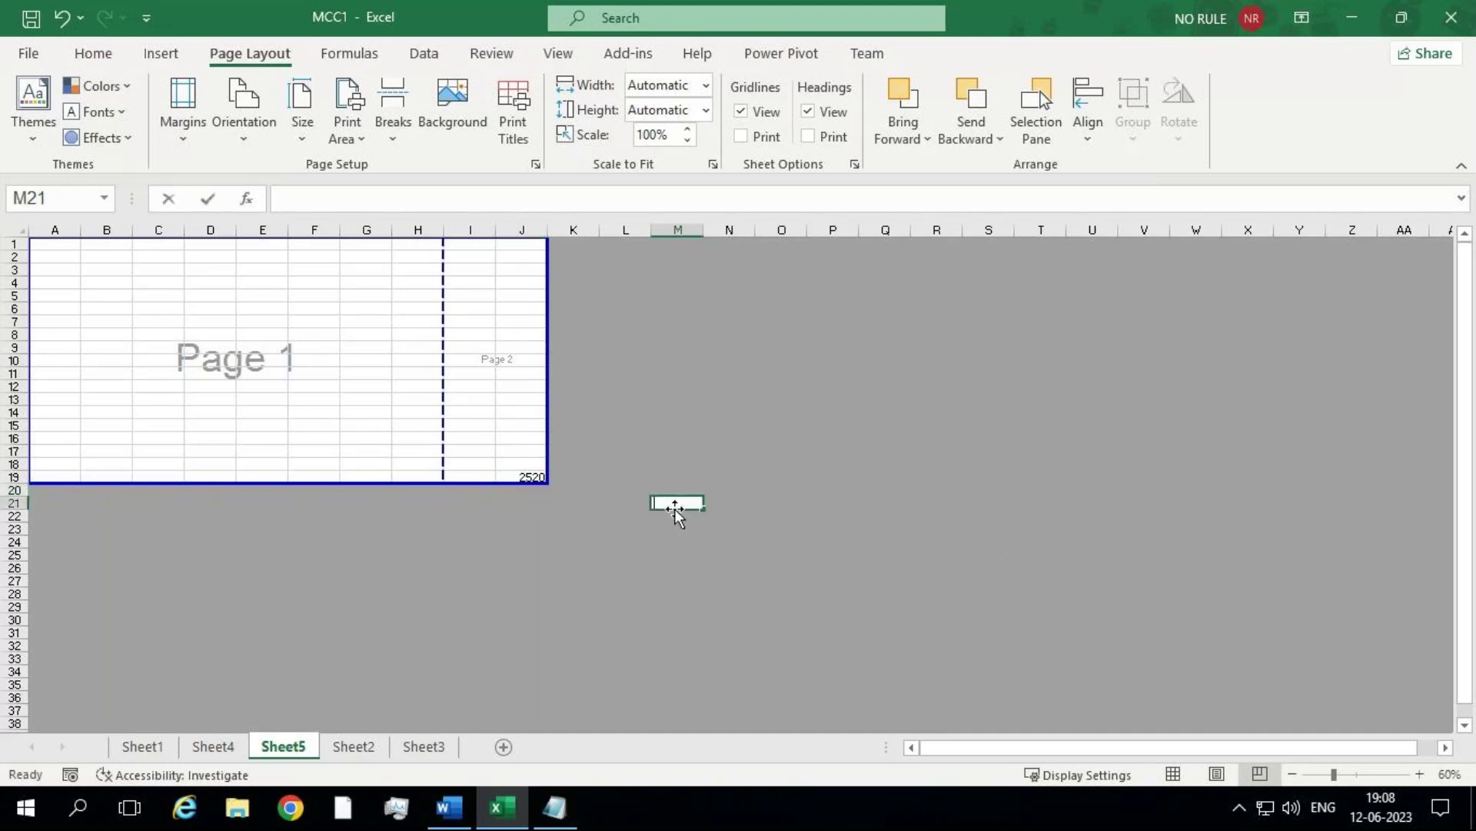
type("10")
key("Return")
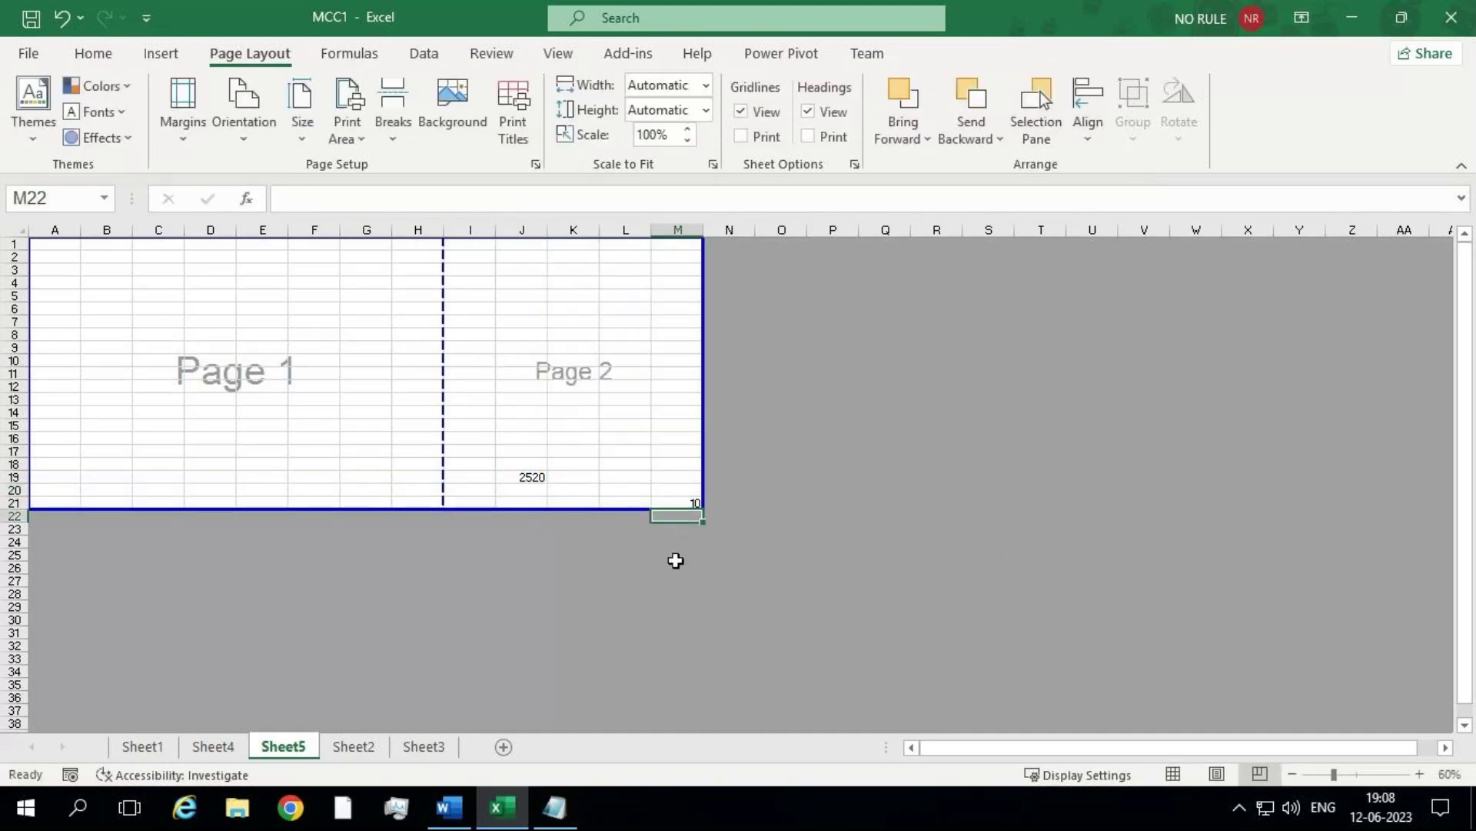
left_click(515, 684)
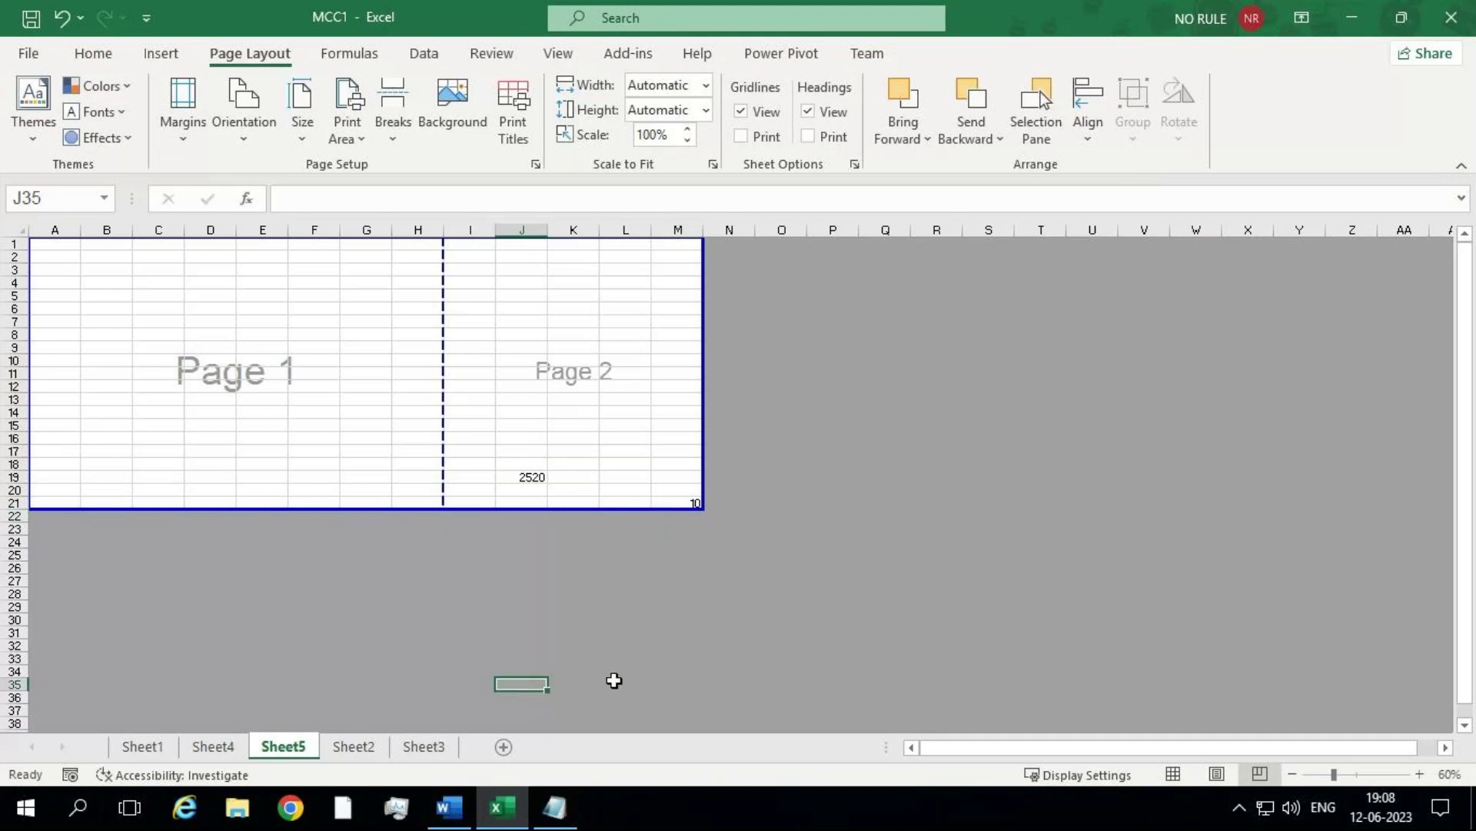
type("25")
key("Return")
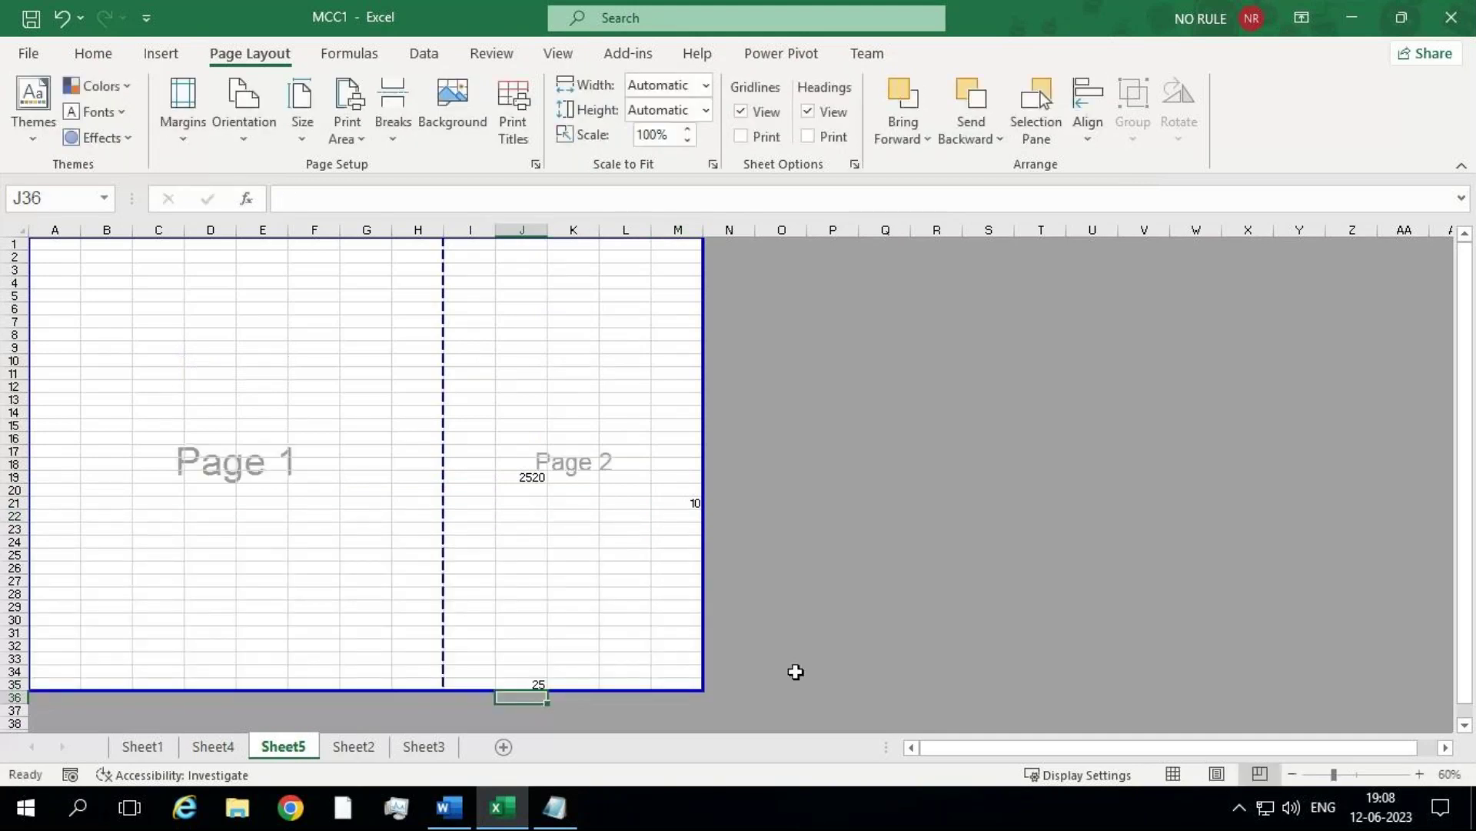
left_click(885, 670)
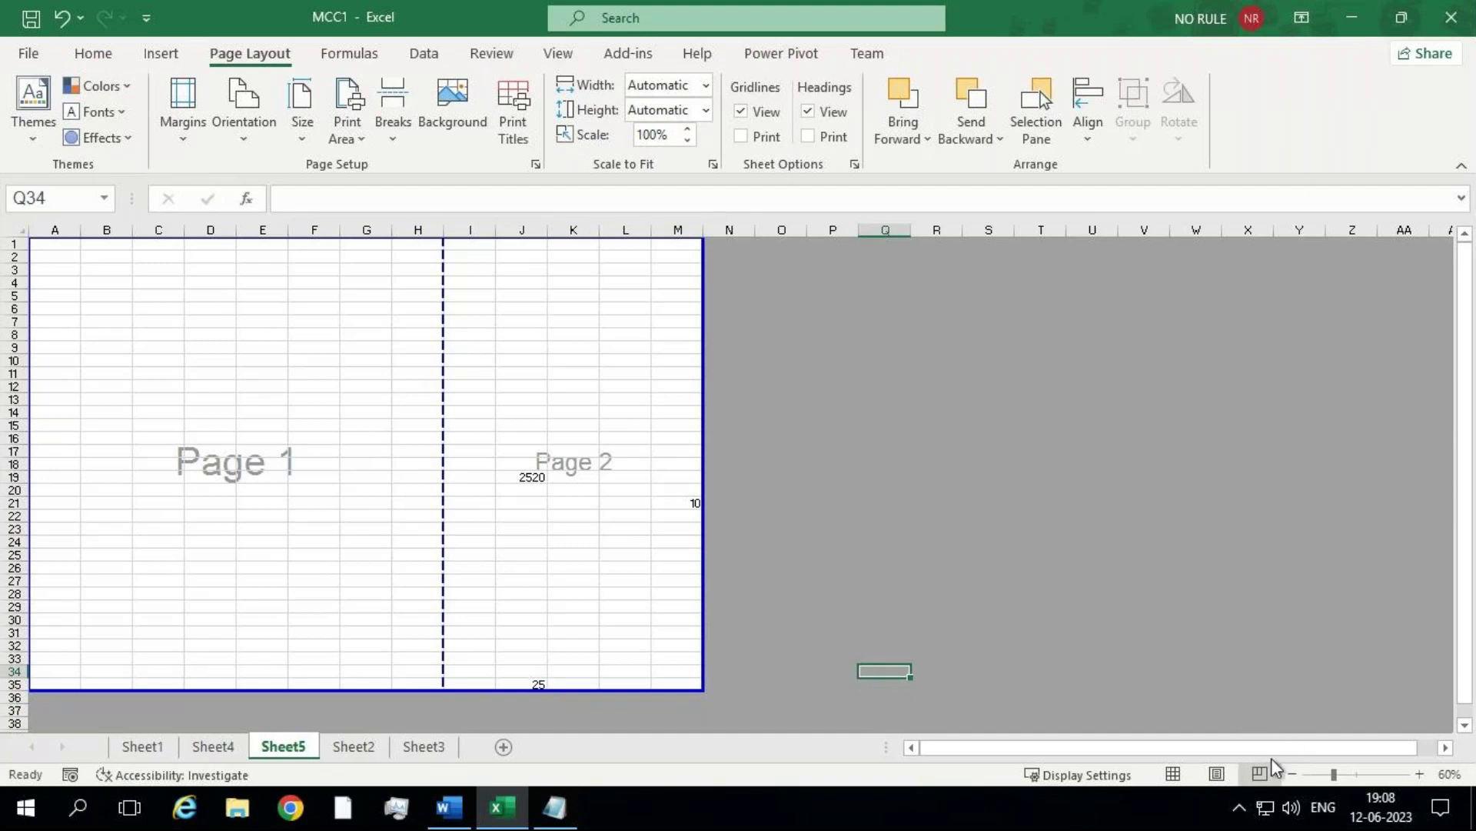
Step: Add a new Sheet6 and show it in Page Break Preview zoomed to 95%
left_click(503, 746)
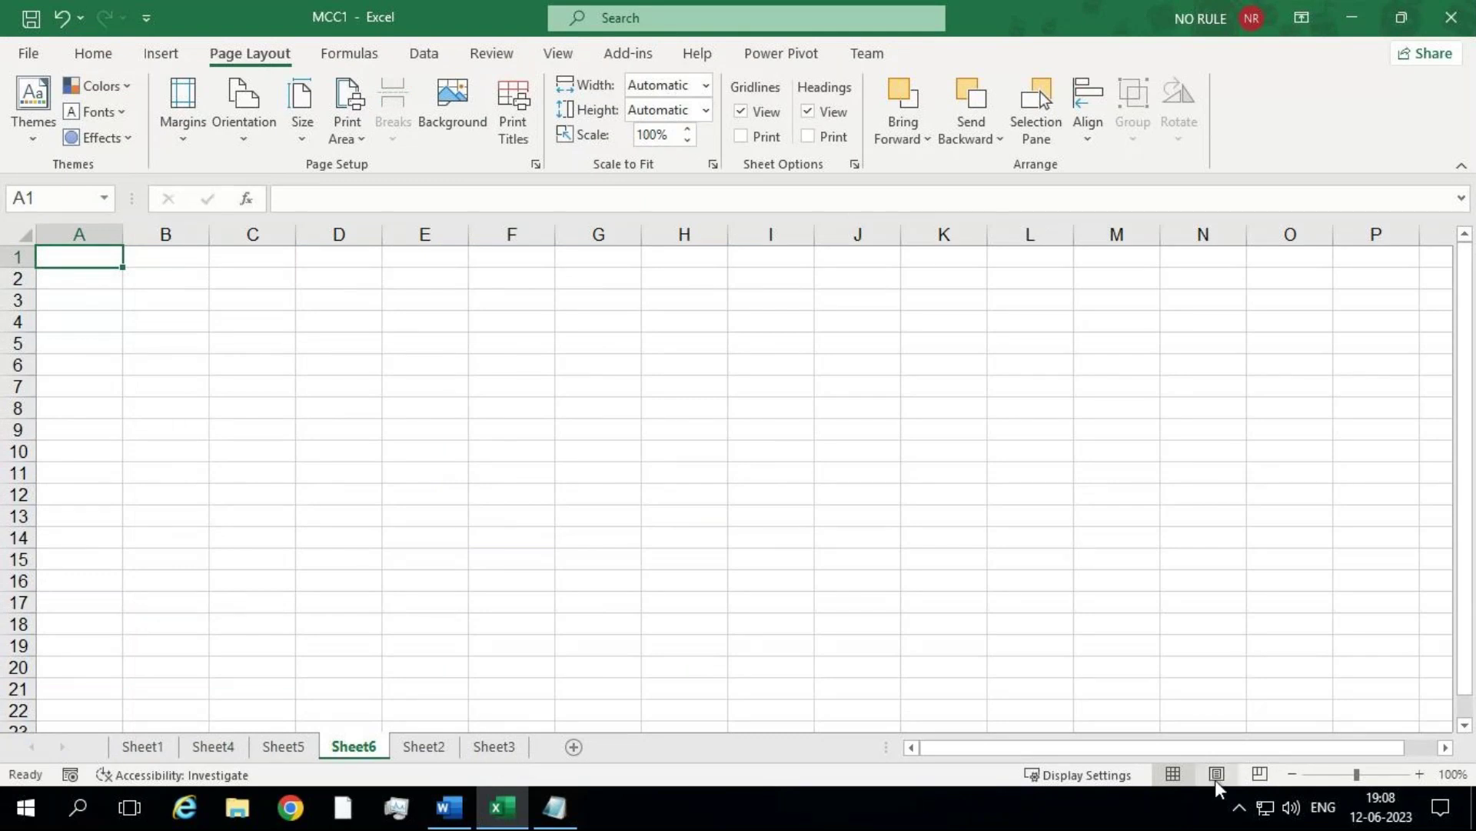
left_click(1259, 773)
left_click(1261, 773)
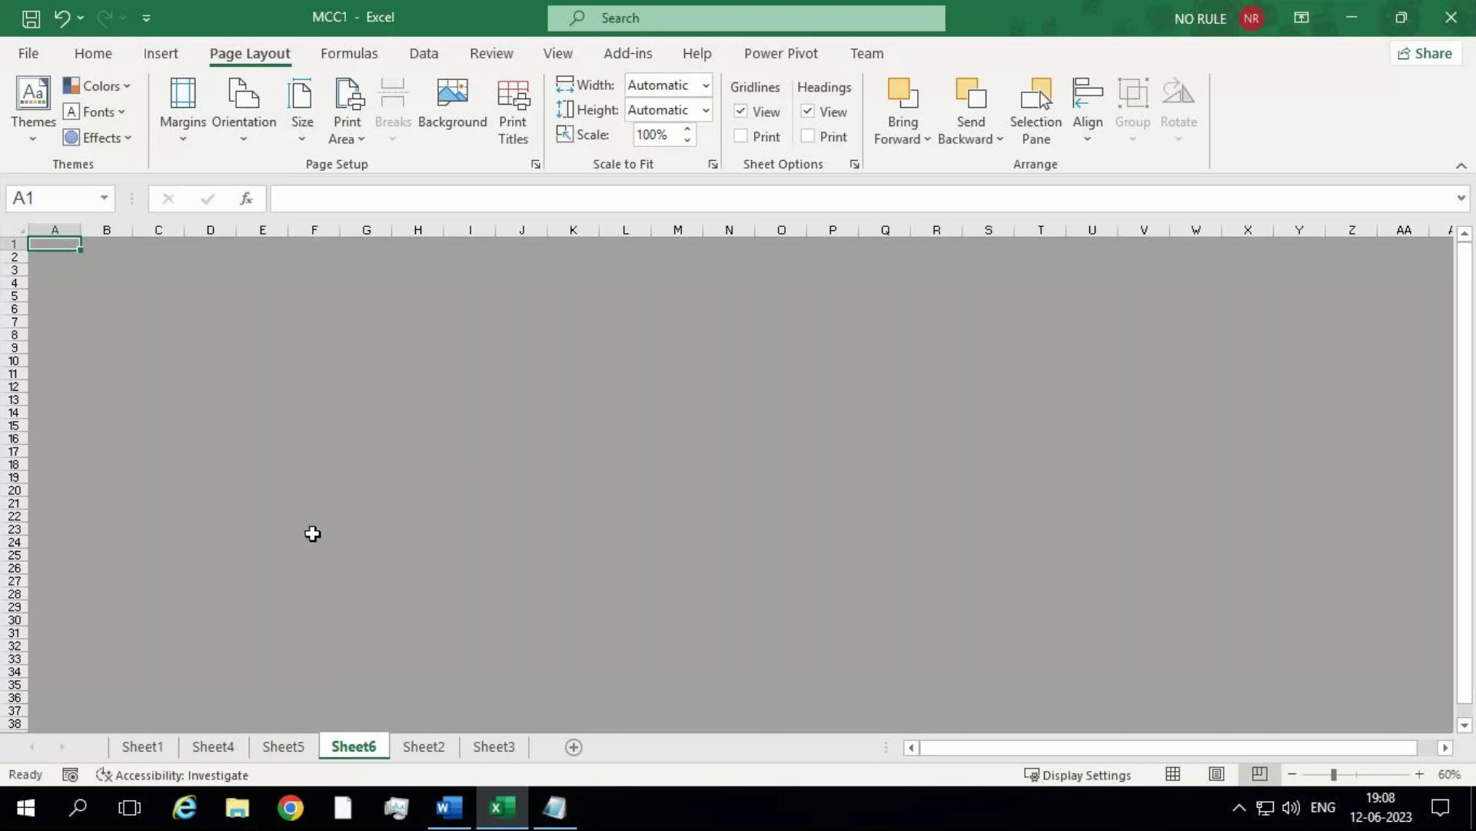
left_click(1354, 773)
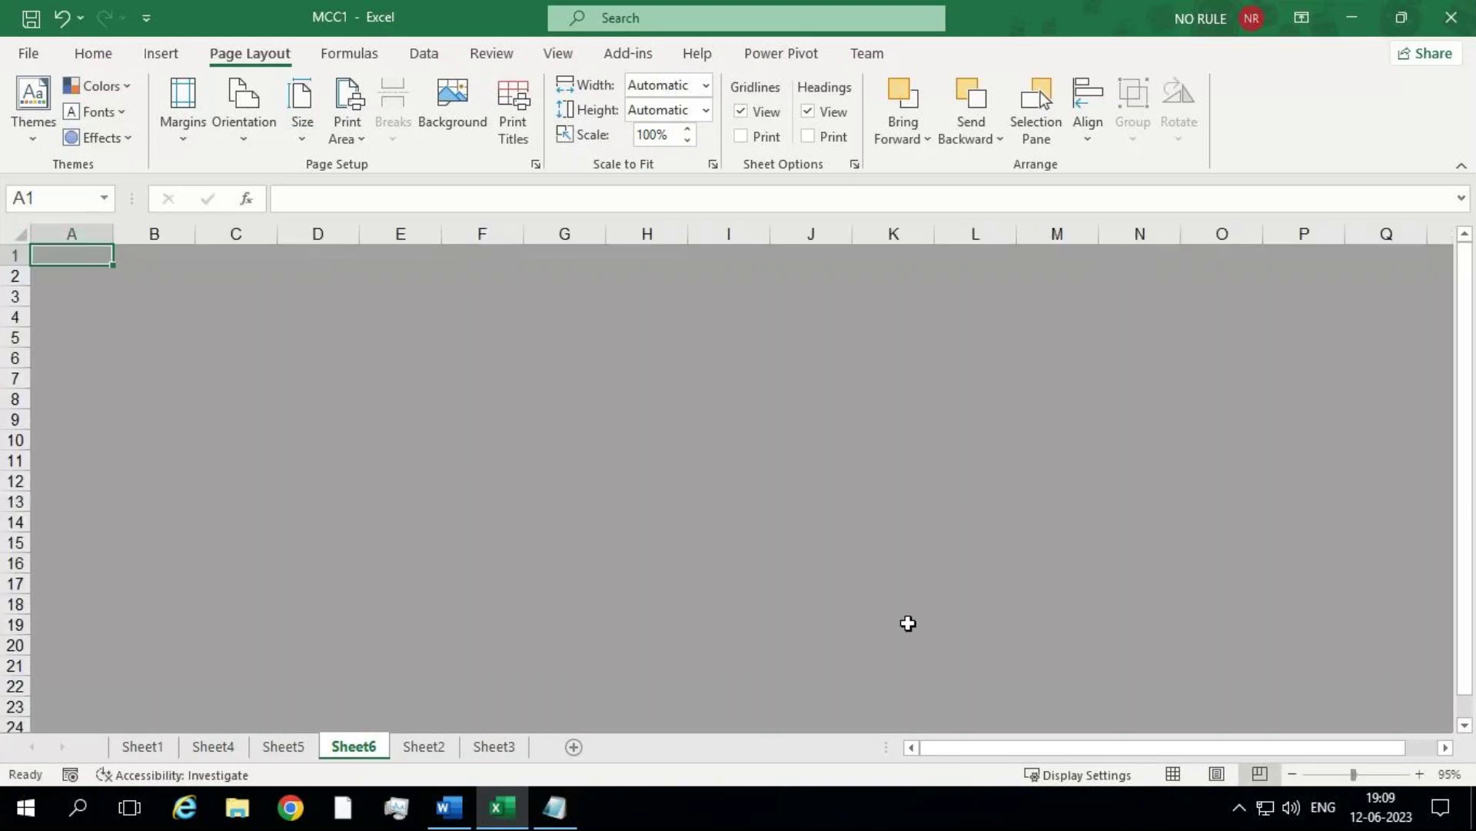
Step: Select cell E13, then column E, then row 13, then a block of cells across columns A to D
left_click(415, 501)
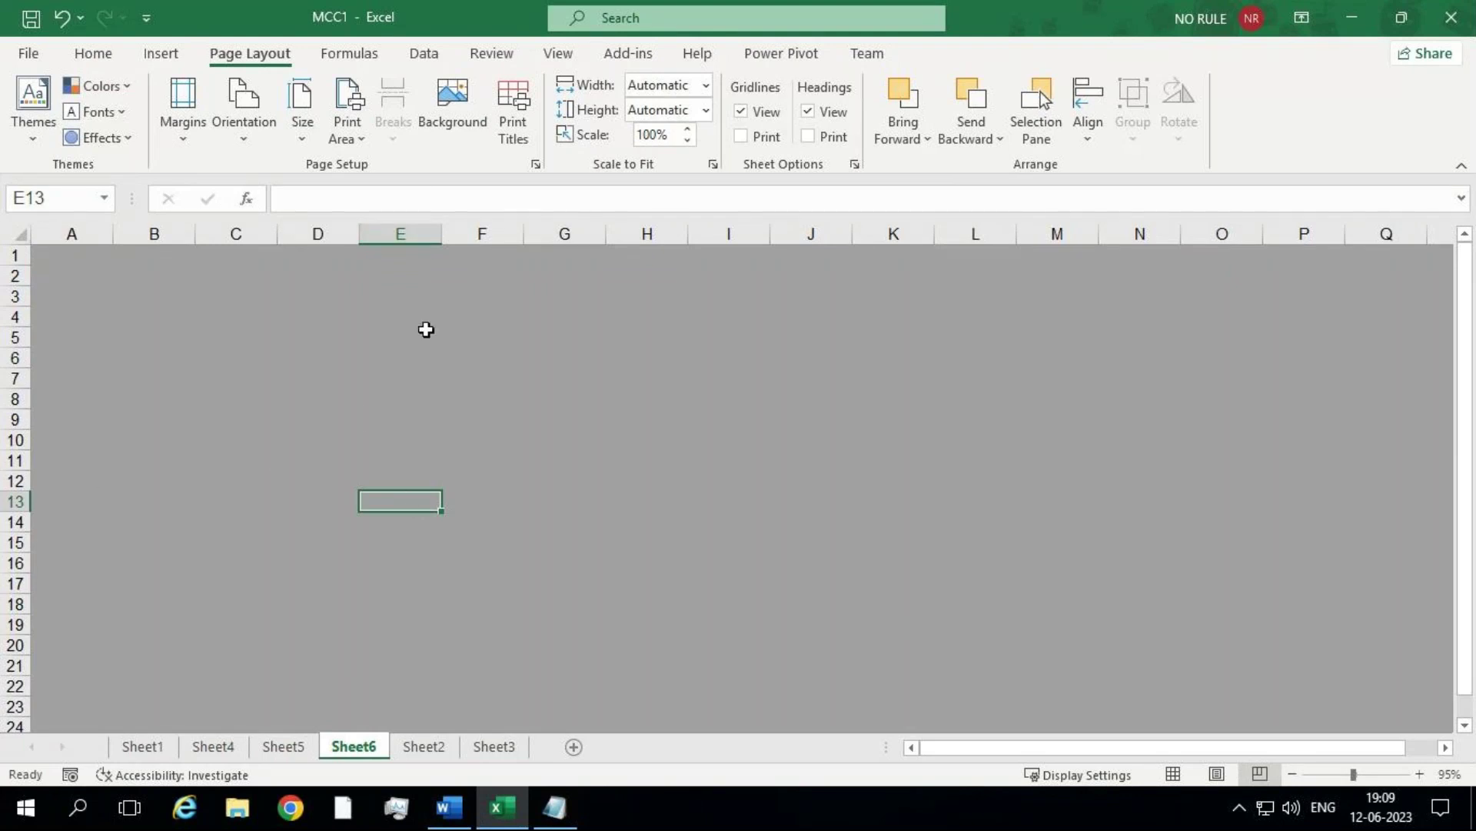
left_click(412, 240)
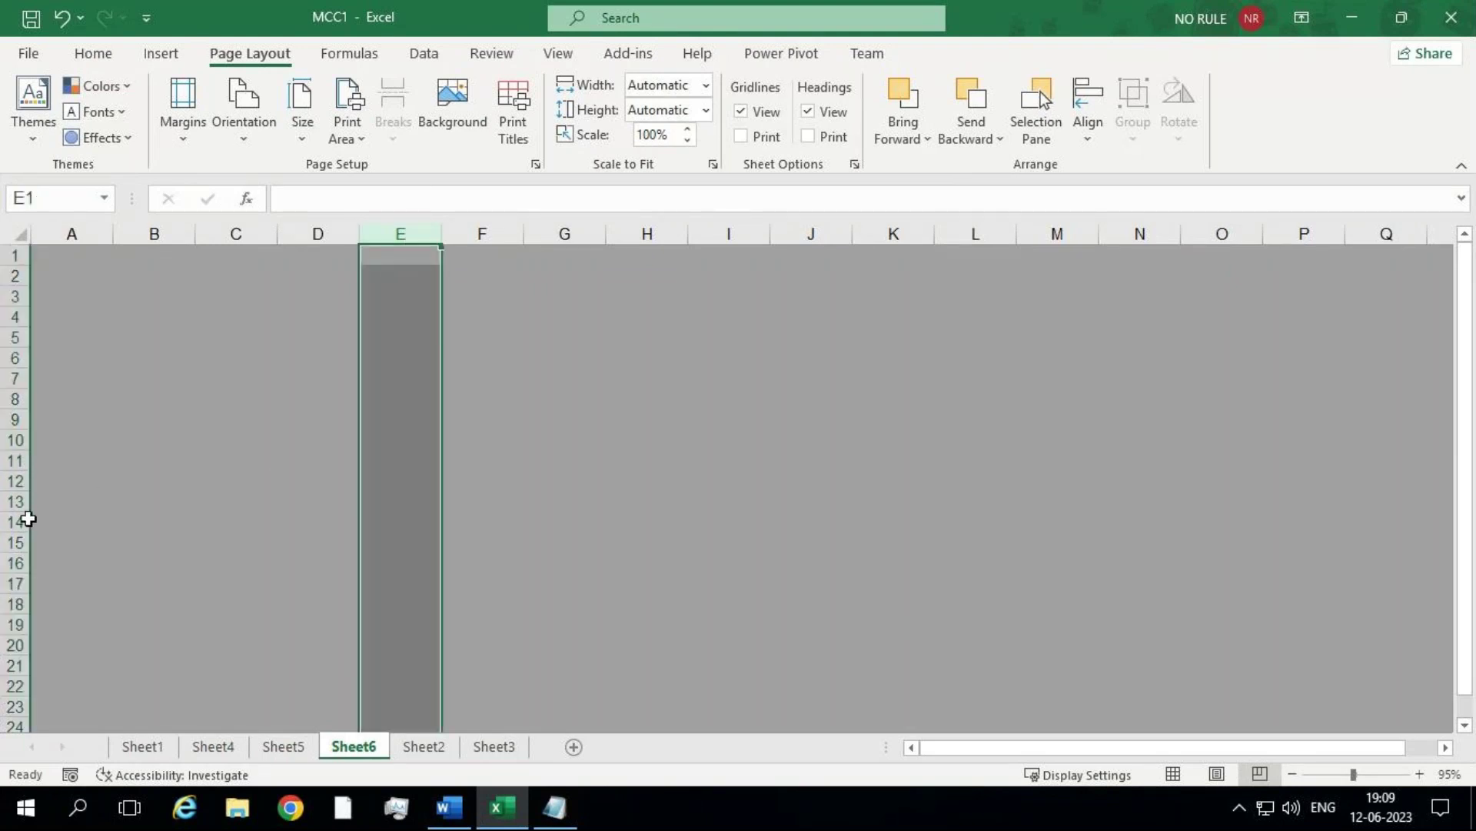
left_click_drag(17, 512, 17, 505)
key("ctrl+z")
left_click(10, 500)
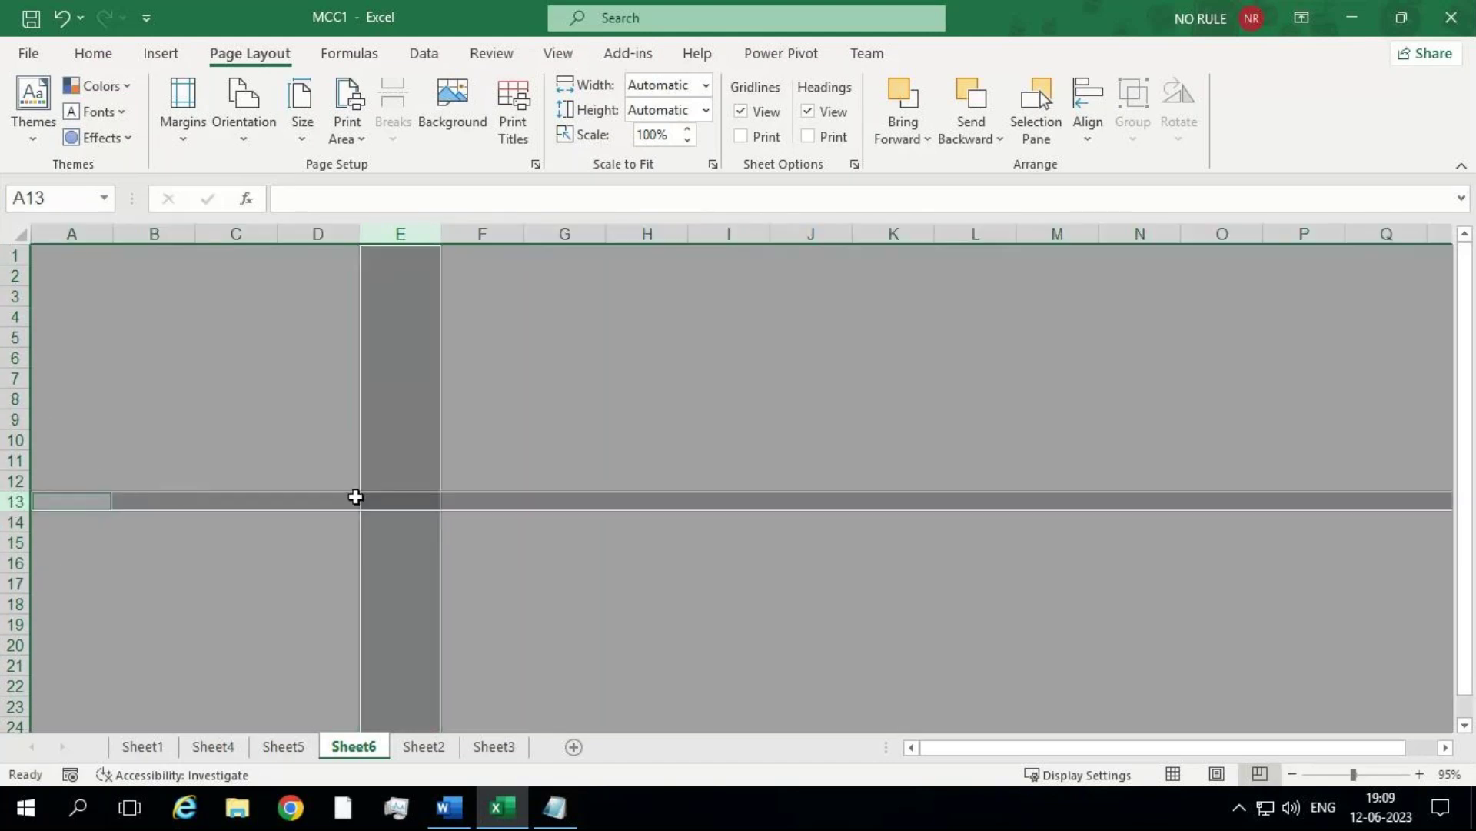
left_click_drag(353, 501, 20, 246)
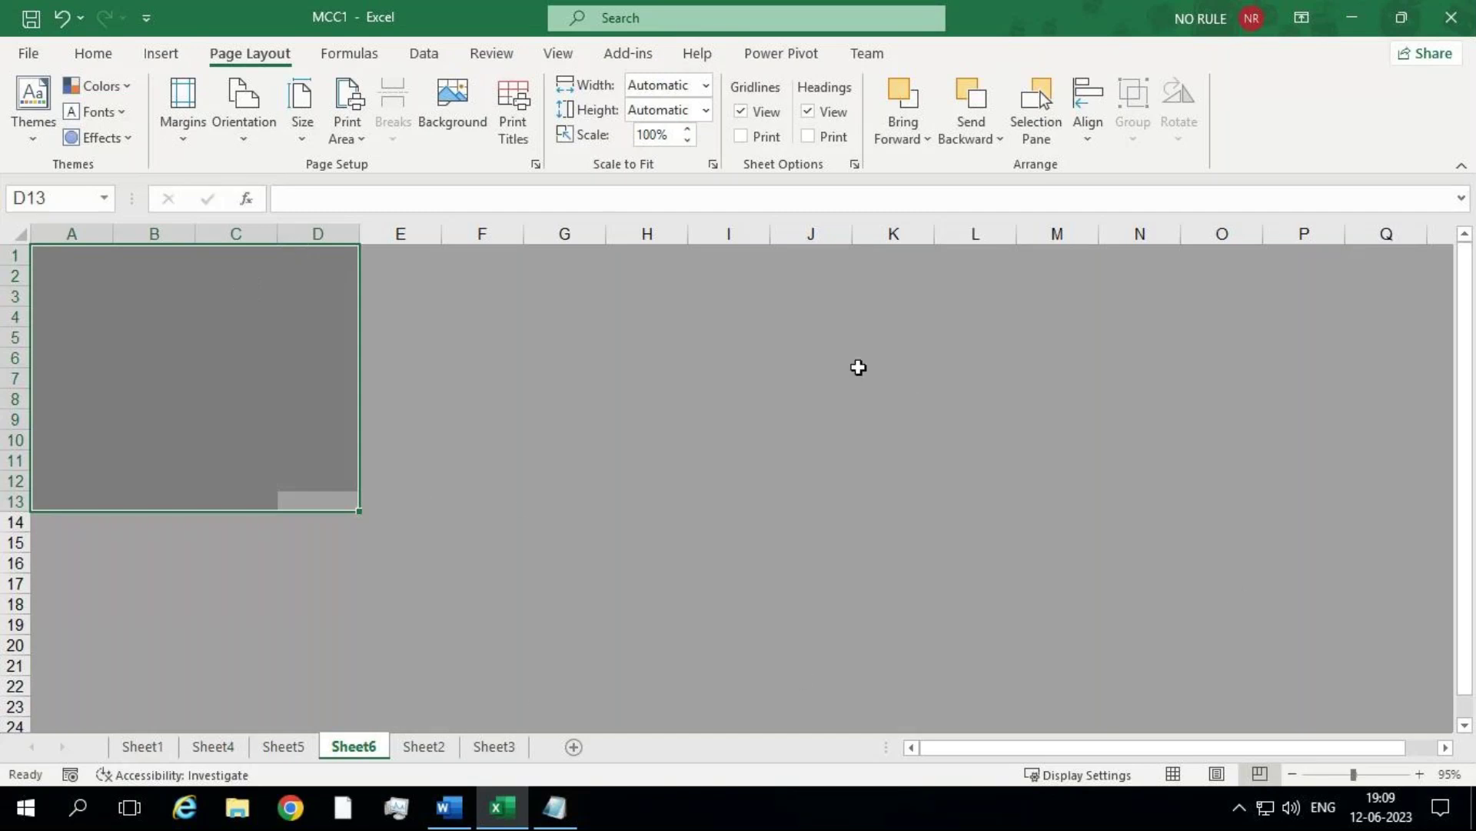
Step: Enter 50 in D13 and select the range A2:D13
left_click(301, 502)
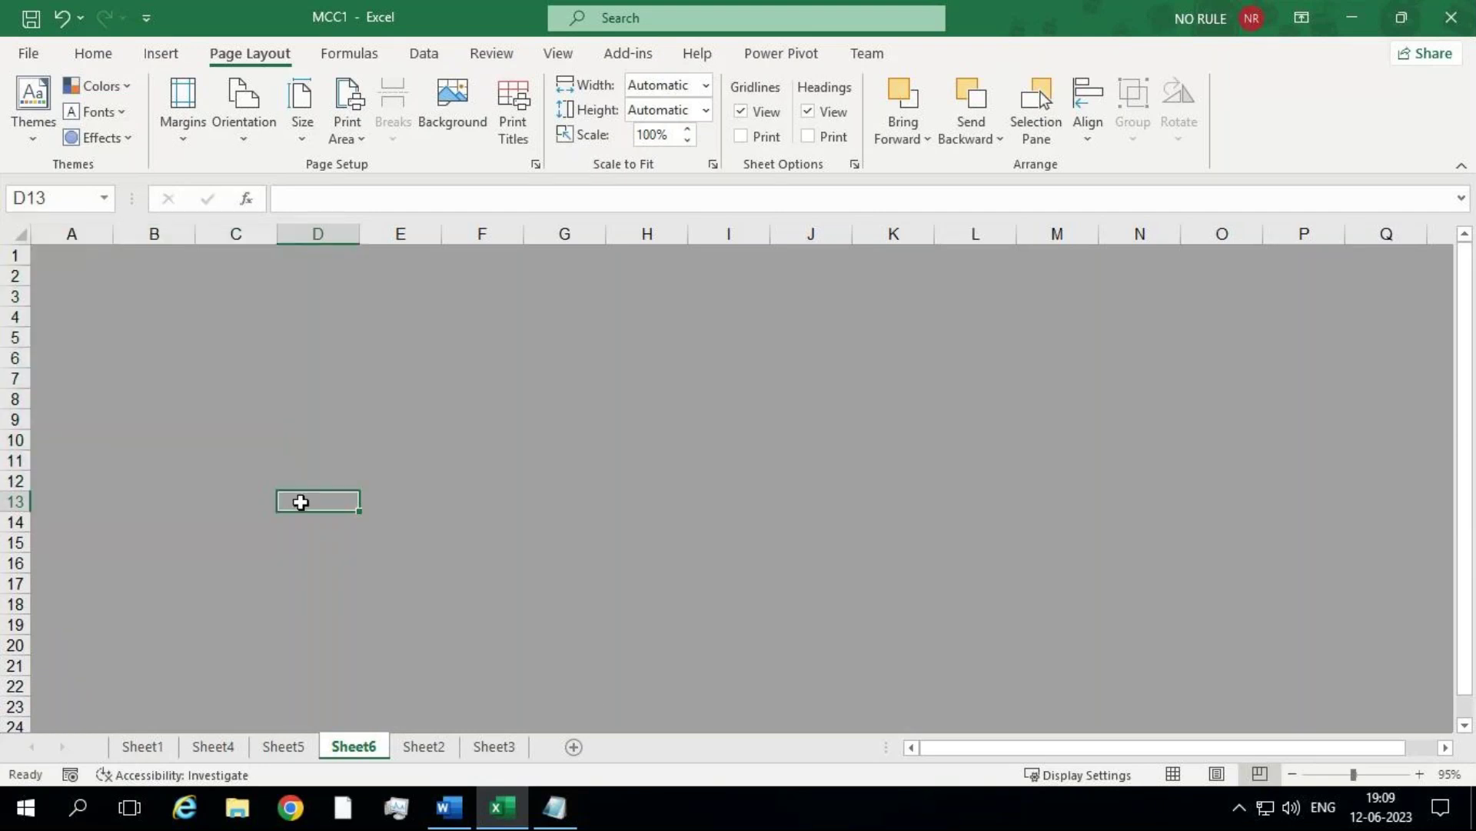
type("50")
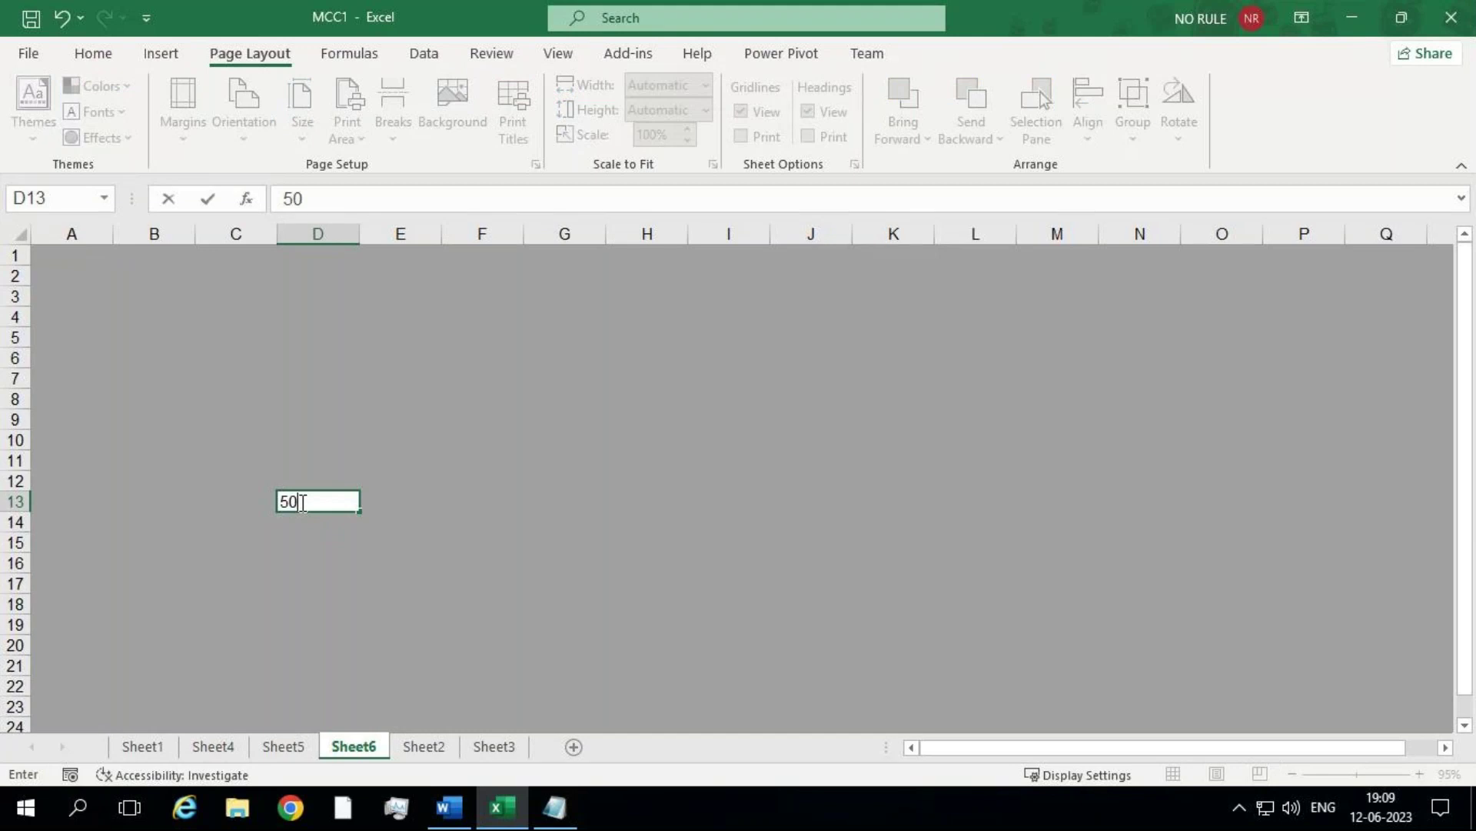
left_click(551, 520)
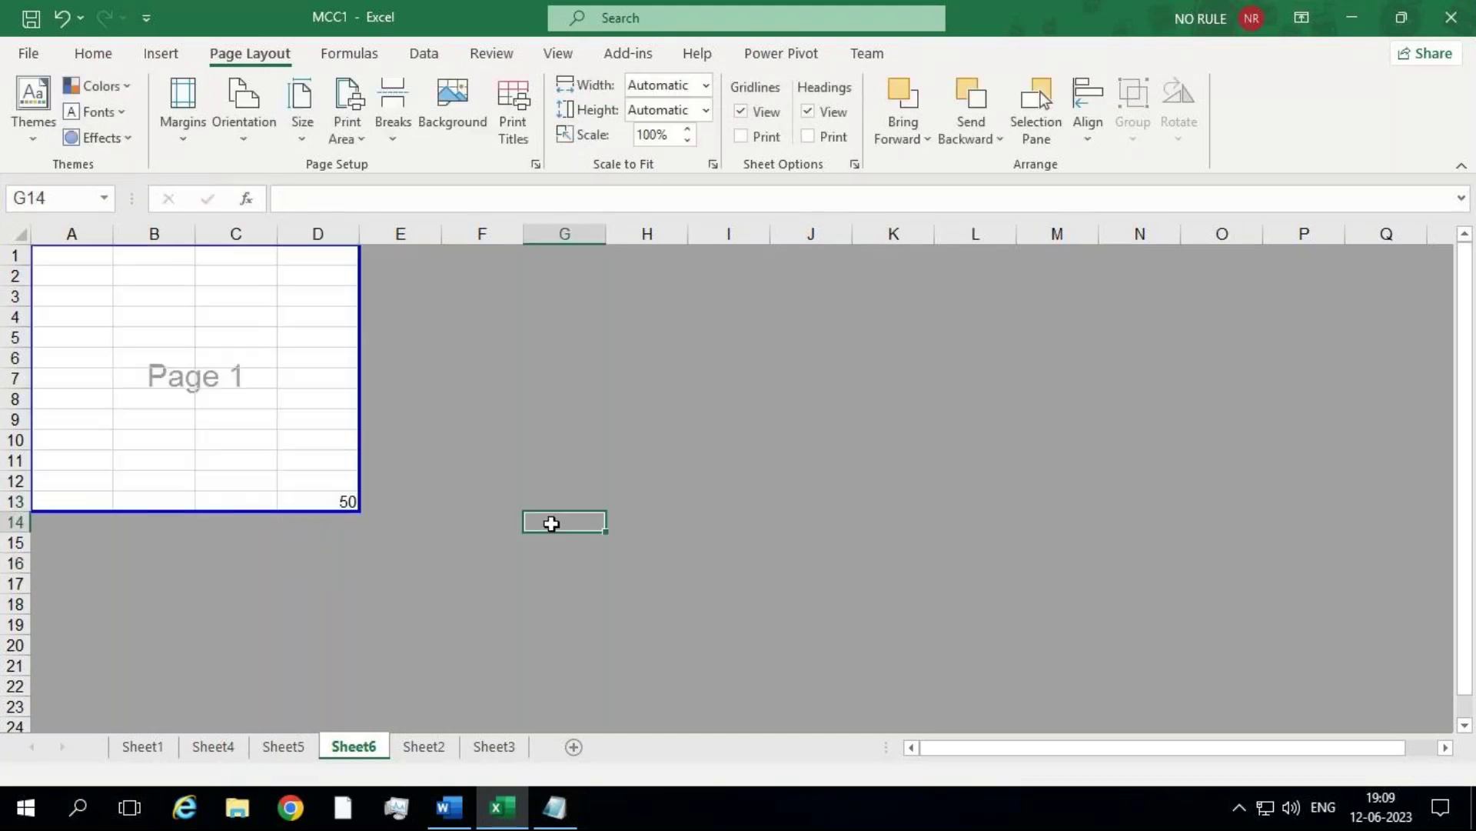
left_click(296, 496)
left_click_drag(297, 497, 35, 278)
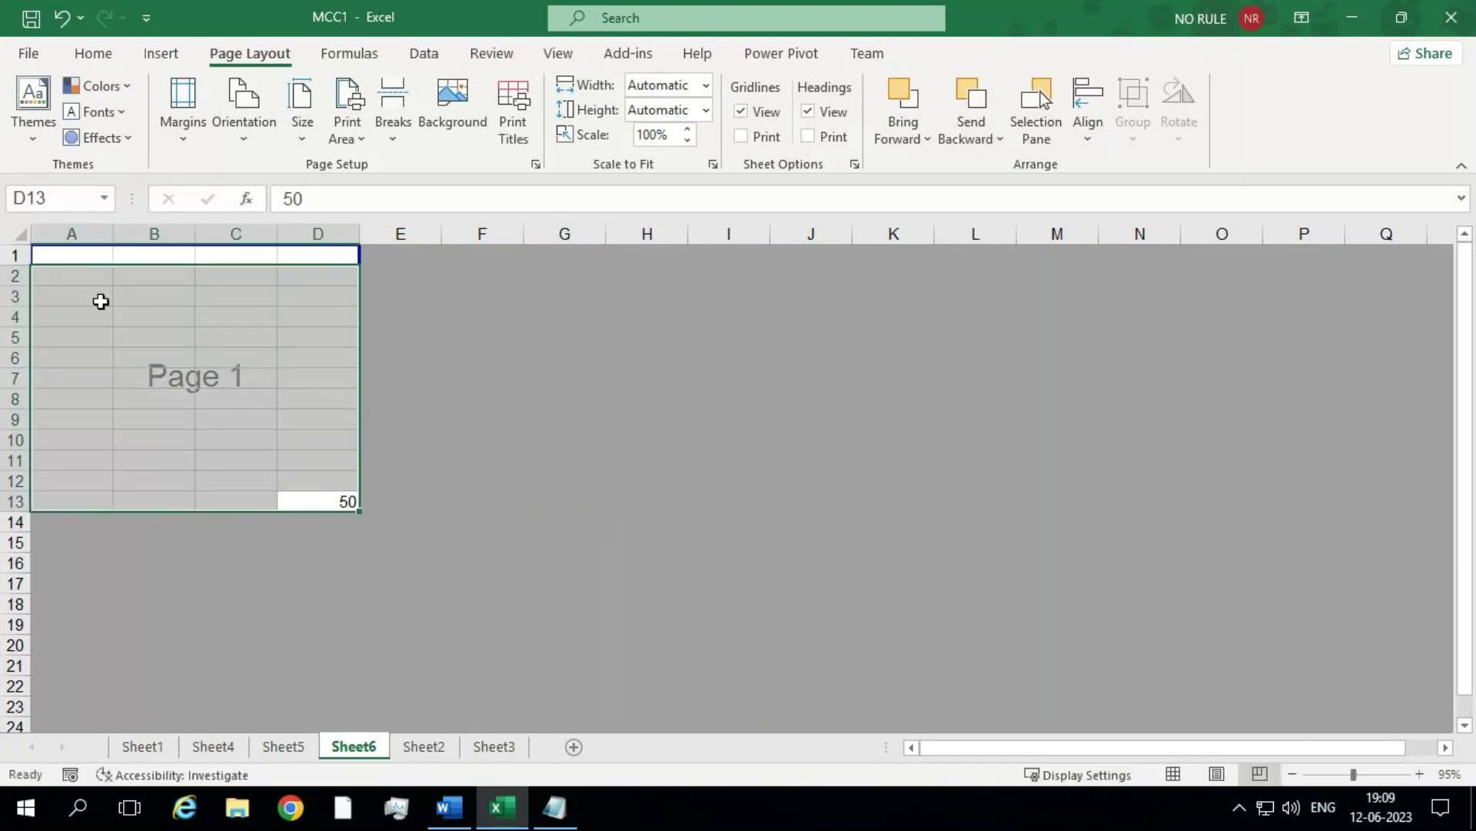
Step: Enter 56 in B6 and 63 in H7
left_click(155, 364)
type("56")
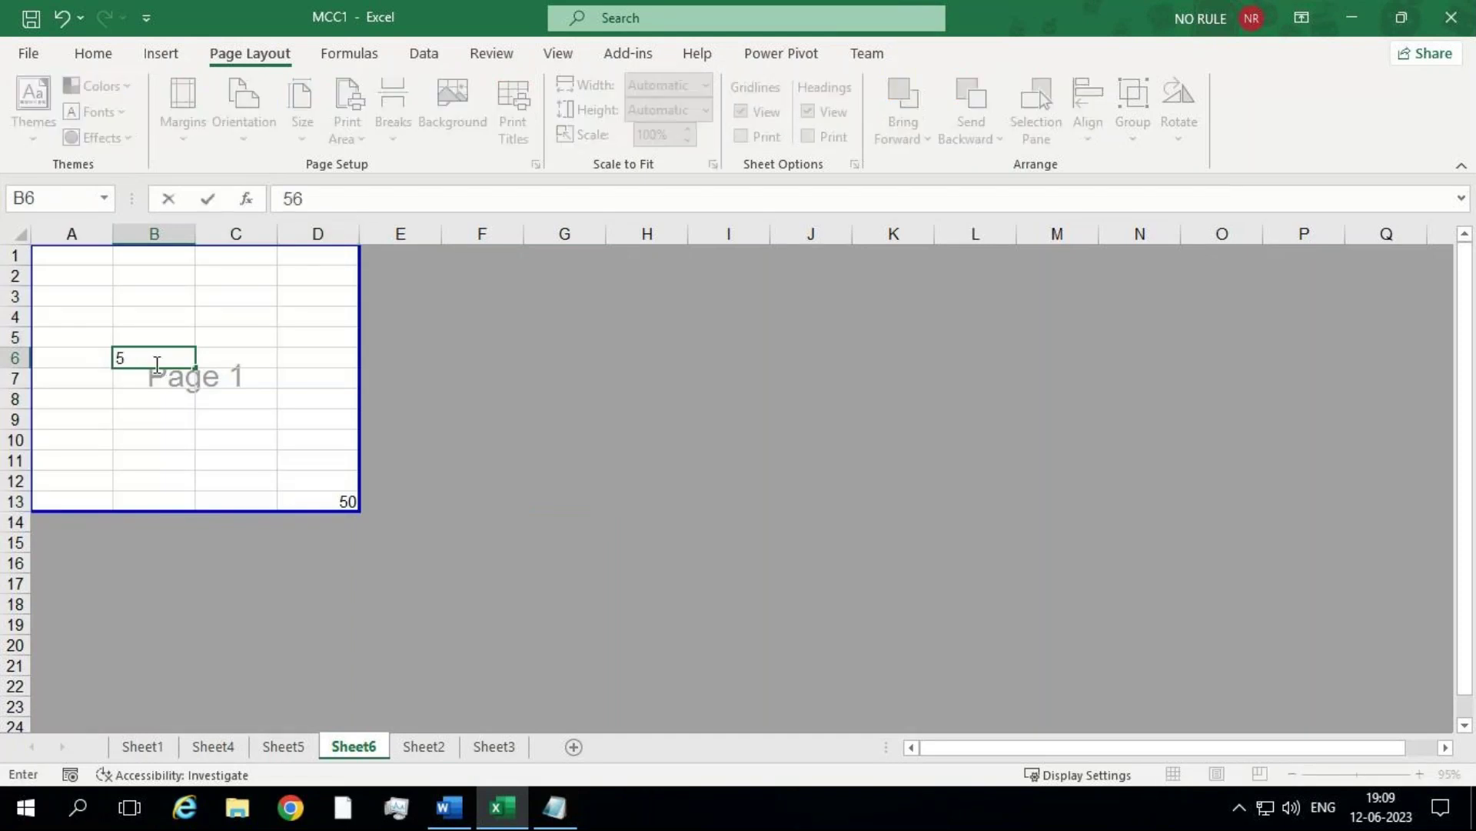
left_click(647, 371)
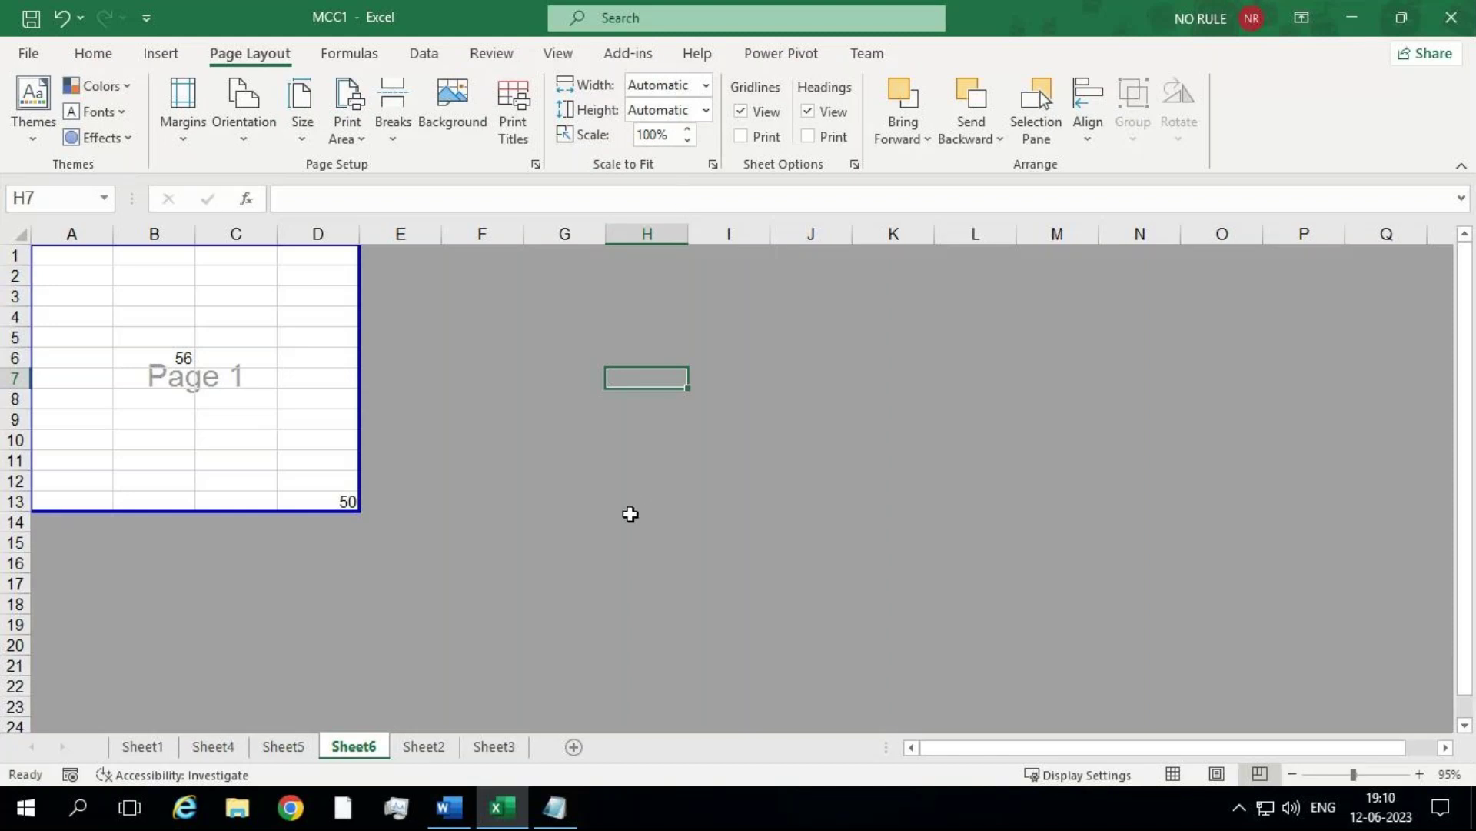
type("63")
key("Return")
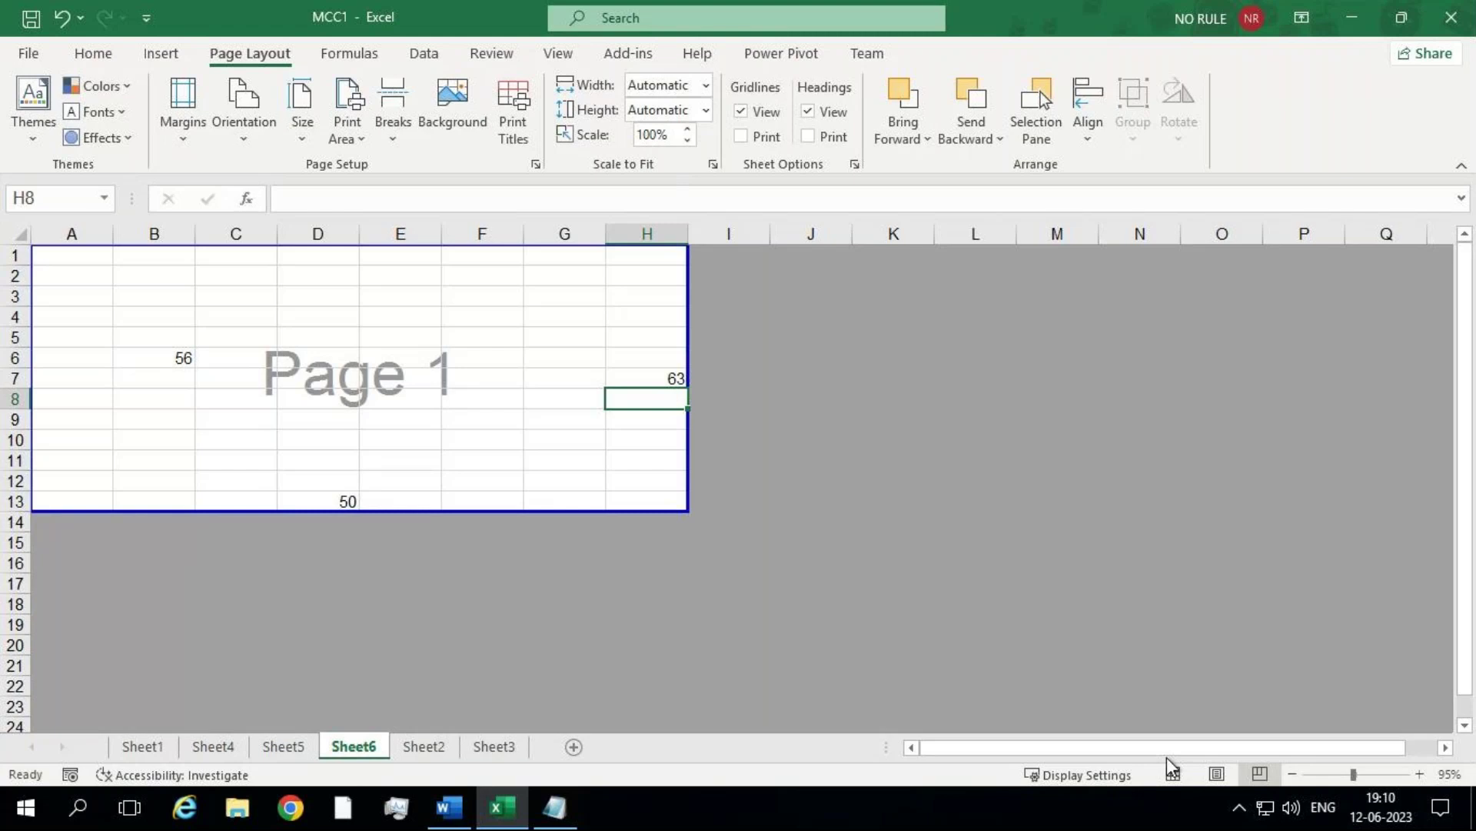
Step: Preview the sheet in Page Layout view, return to Normal view, and scroll down the sheet
left_click(1215, 773)
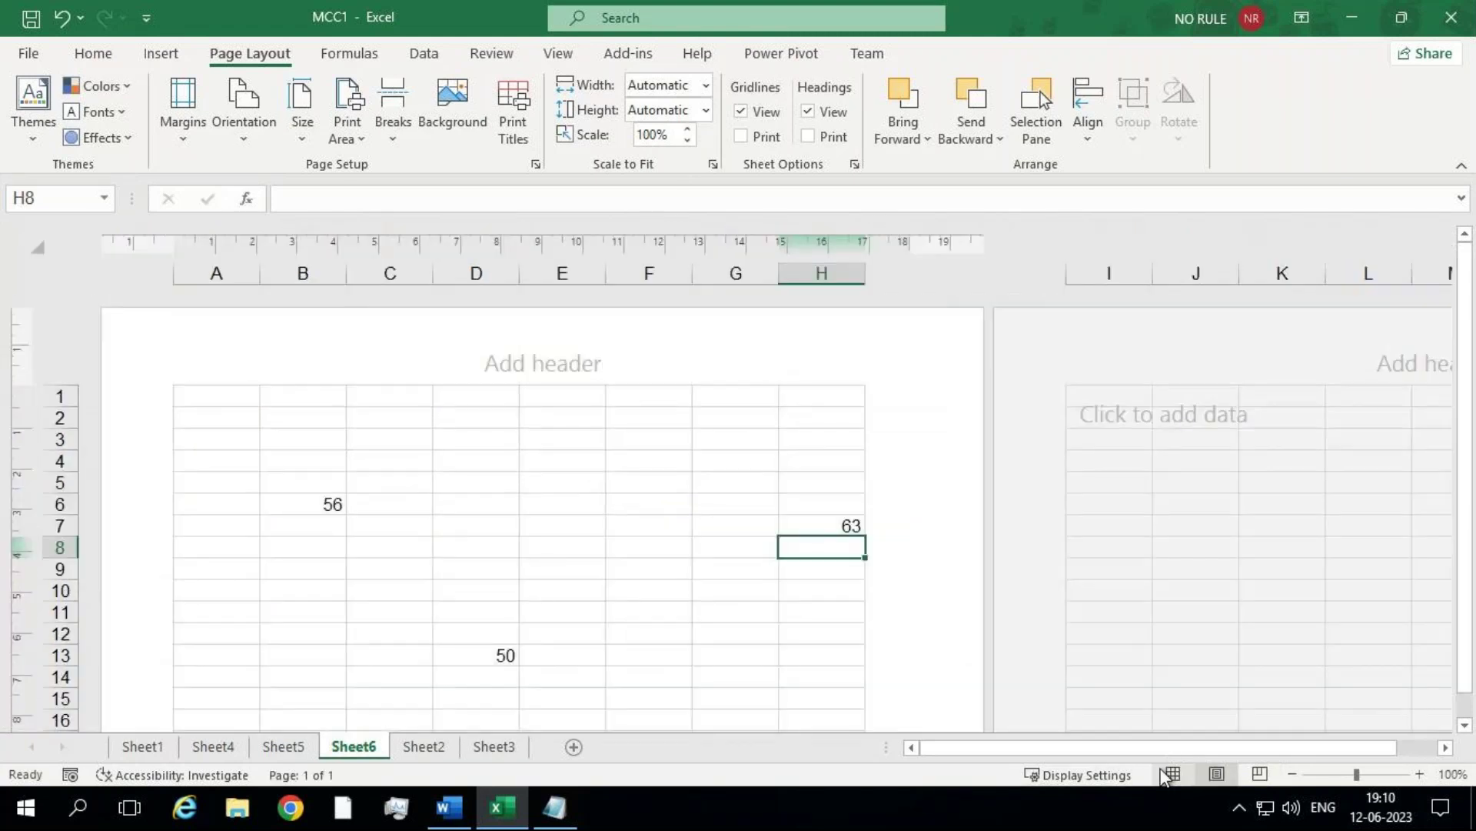
left_click(1169, 773)
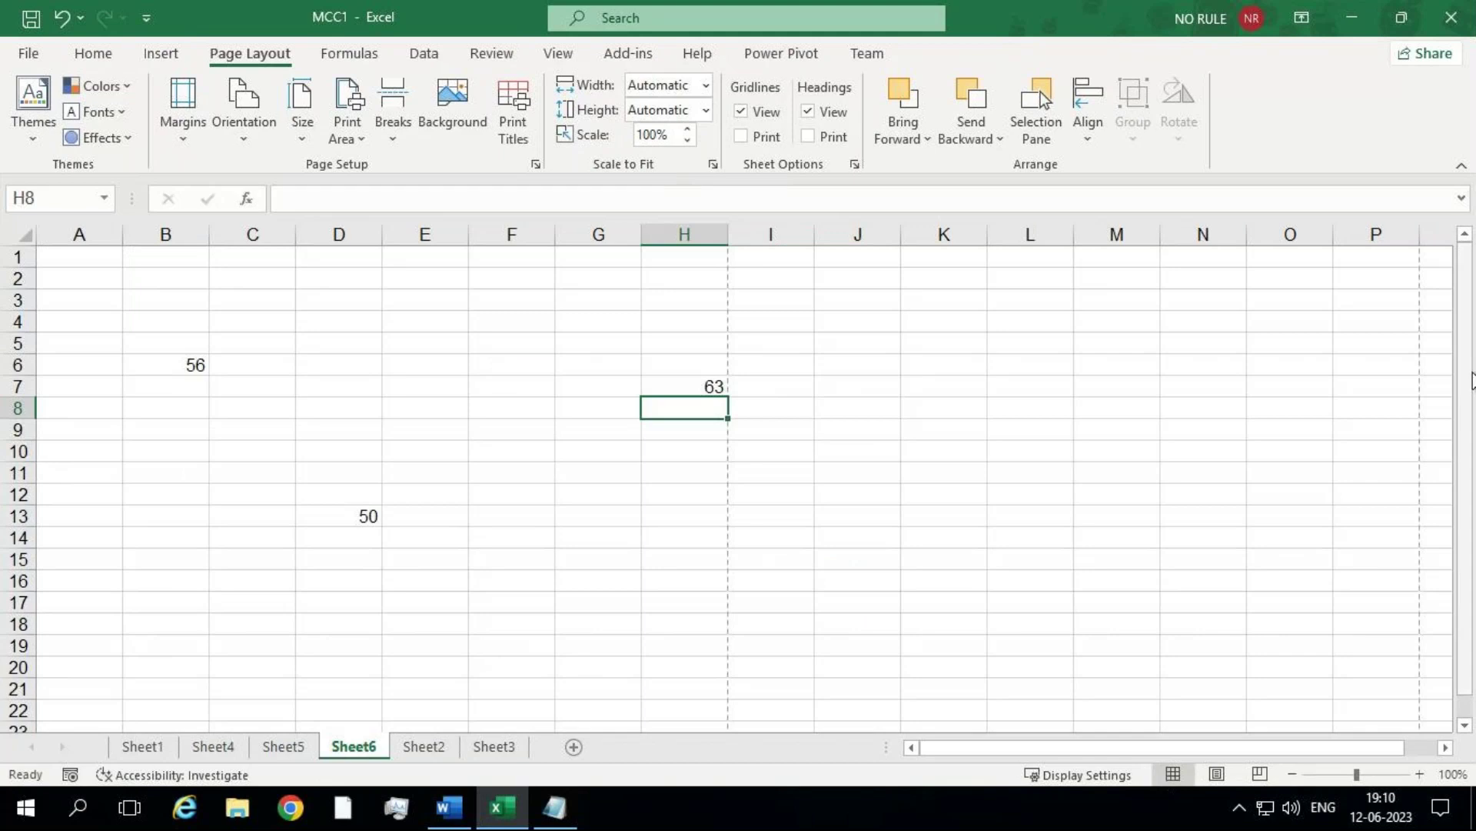
scroll(1470, 667, "down", 1)
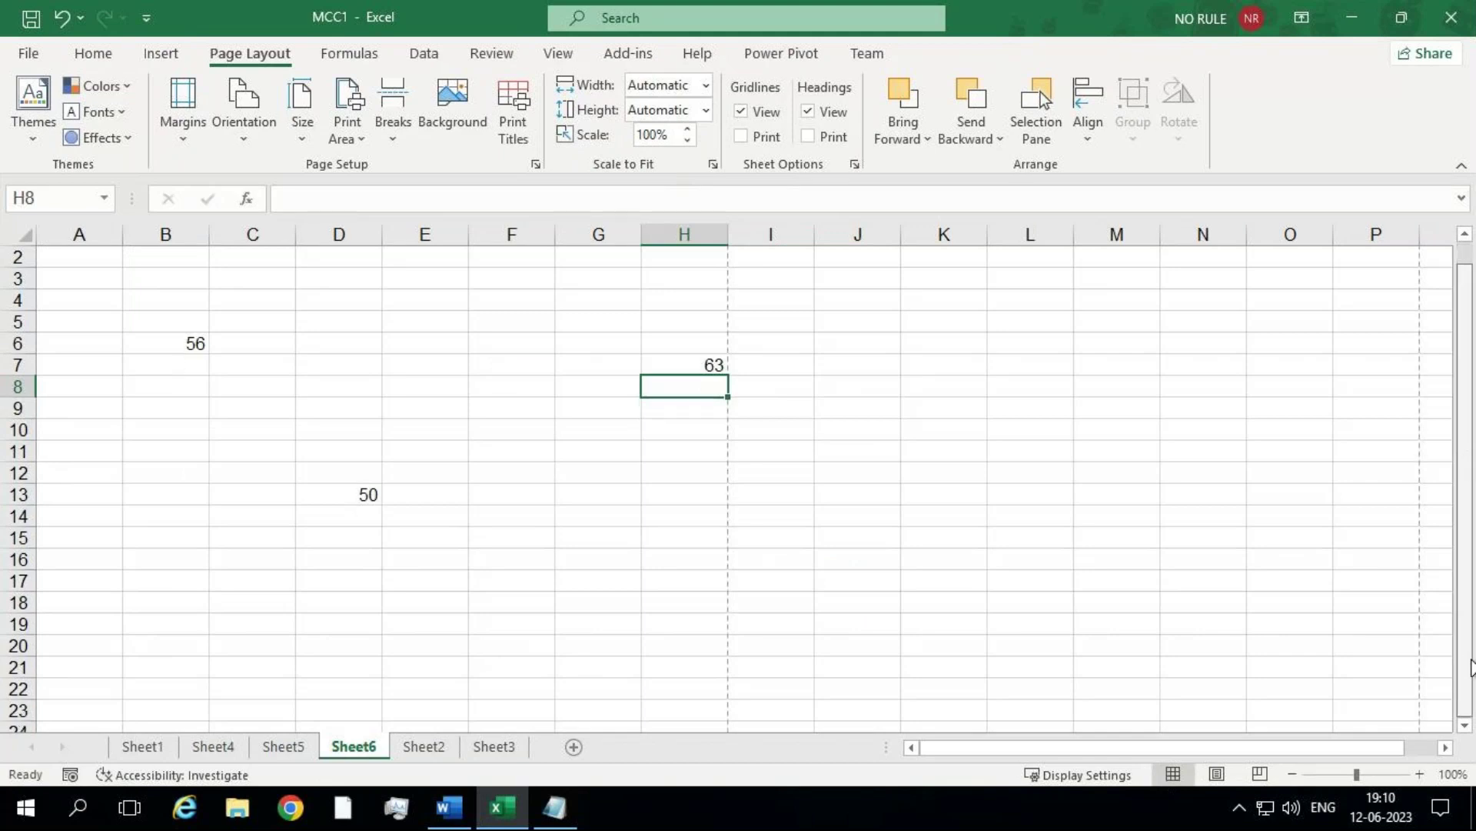
left_click(1465, 726)
left_click(1465, 726)
left_click_drag(1468, 731, 1469, 730)
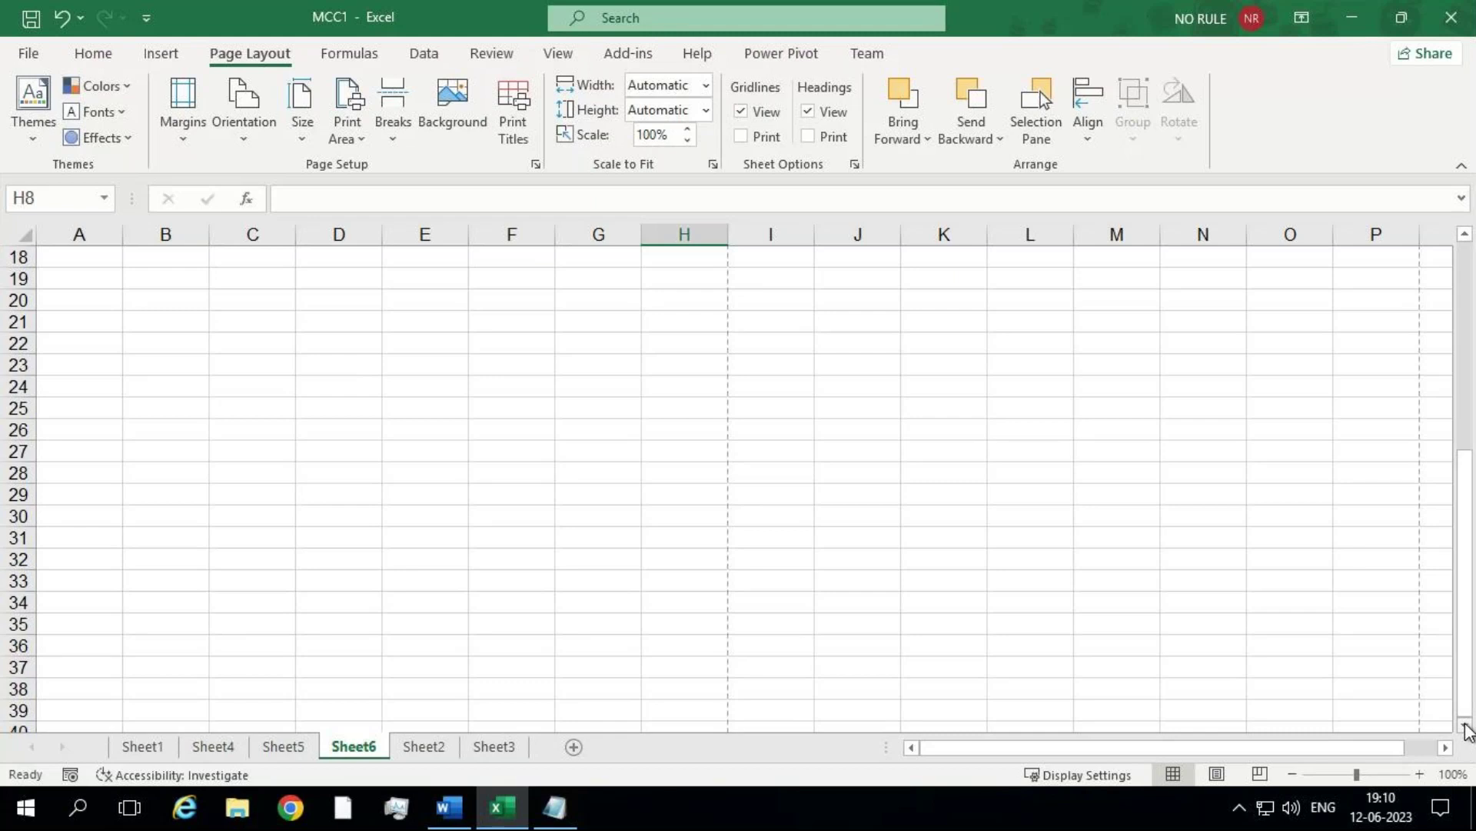
left_click_drag(1469, 730, 1468, 730)
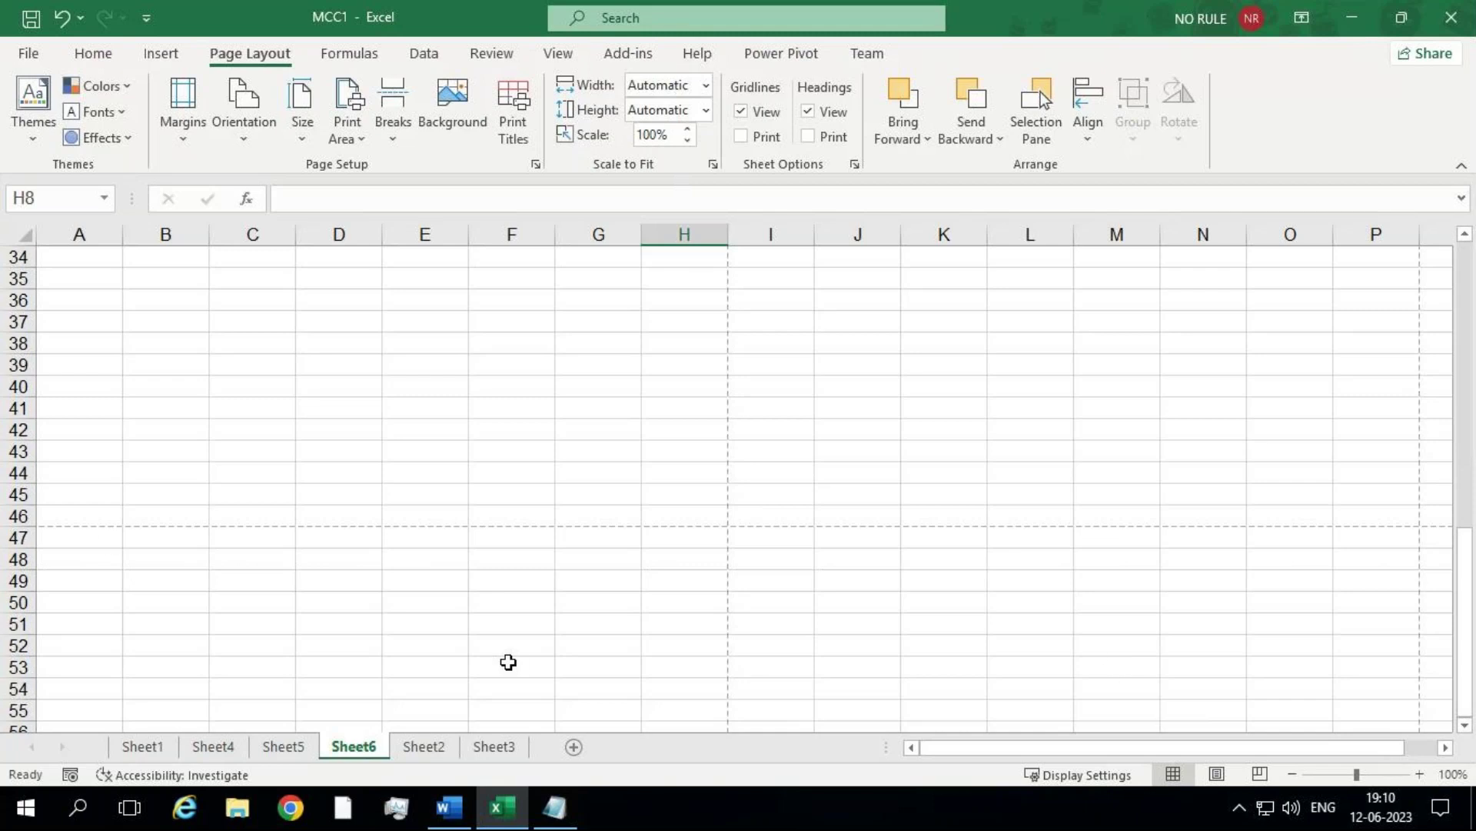
Step: Enter 8556 in A47 and go back to Page Break Preview
left_click(107, 544)
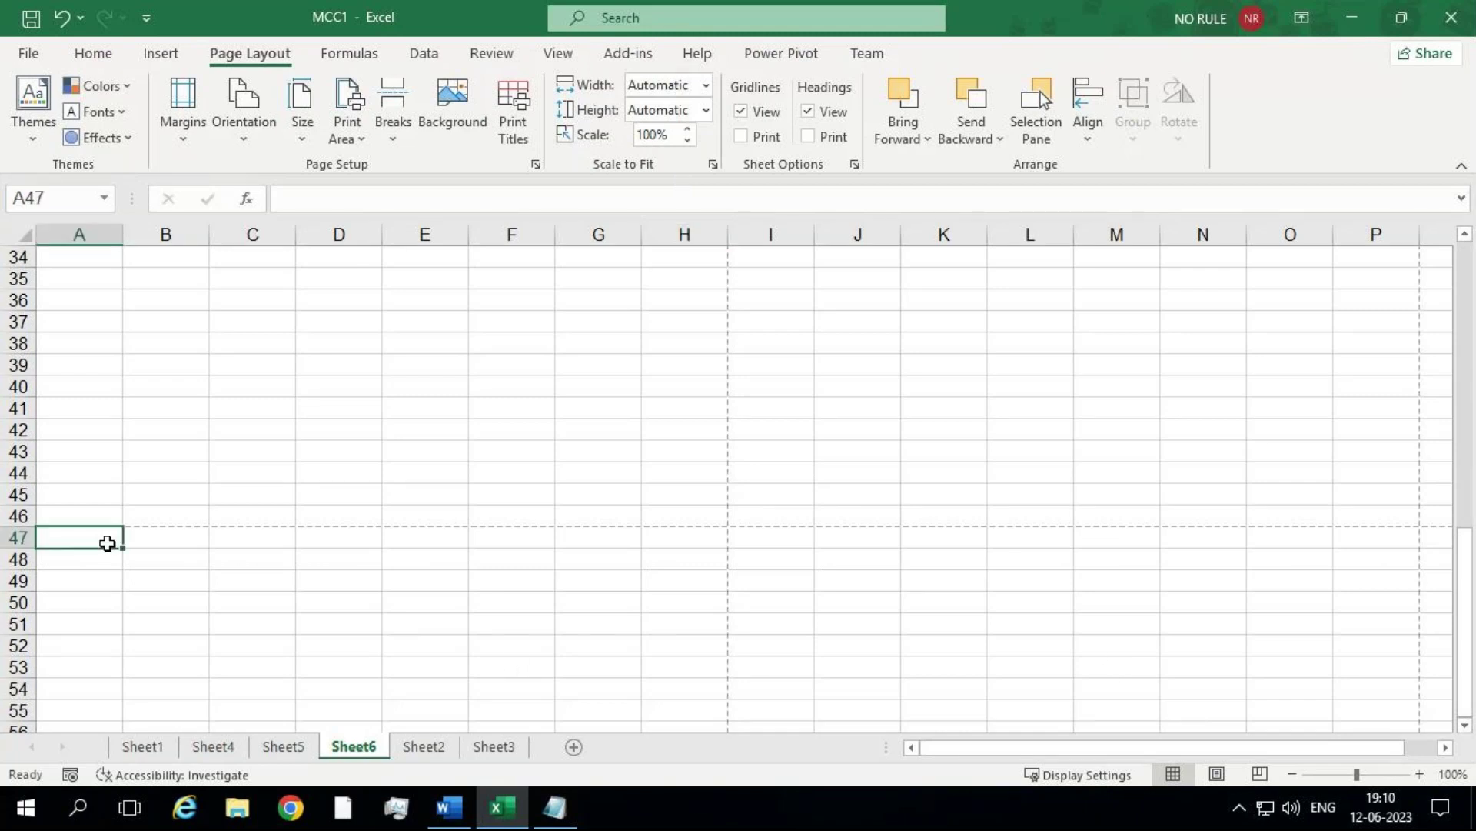
type("8556")
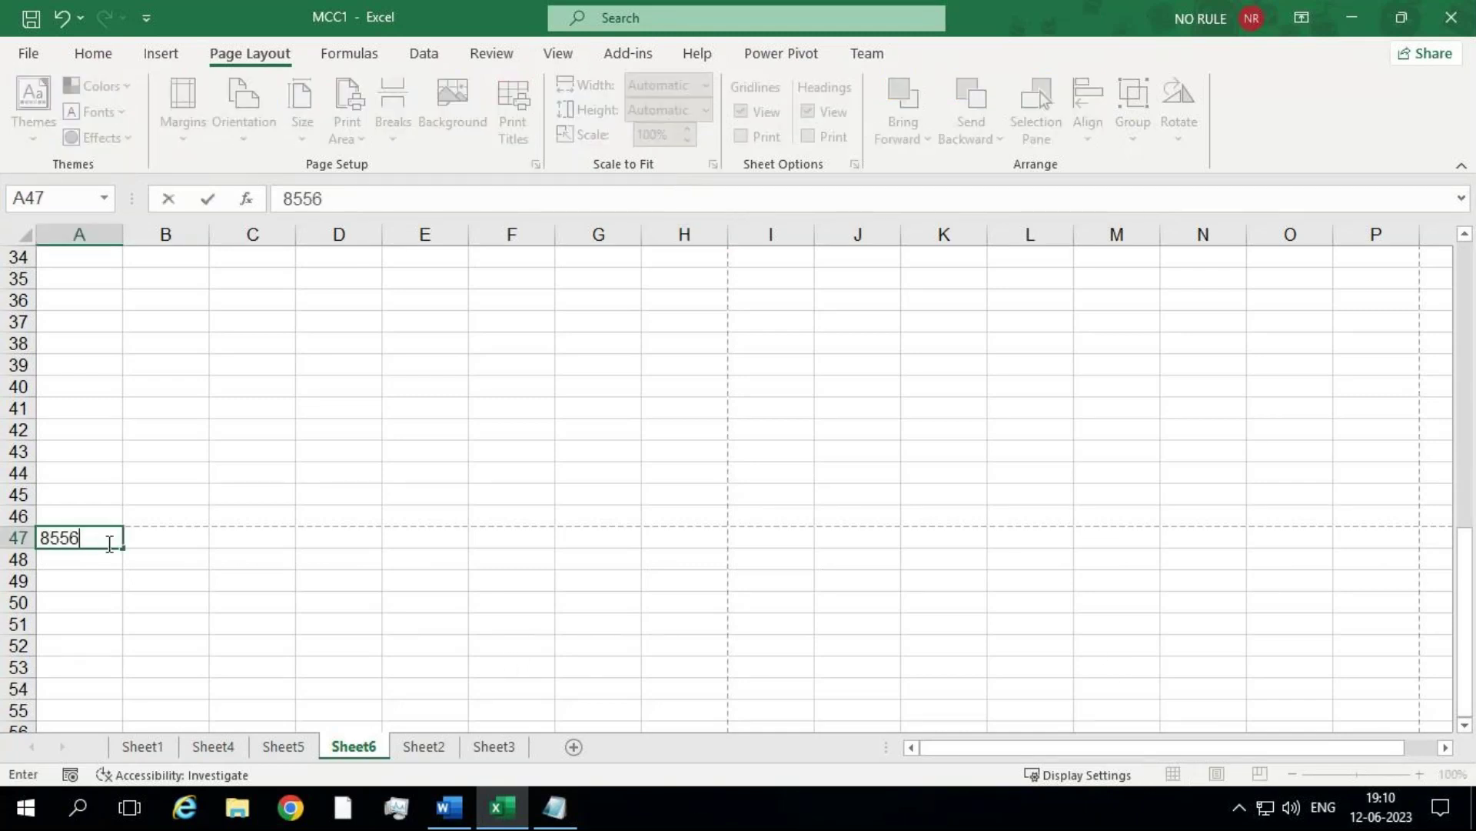
key("Return")
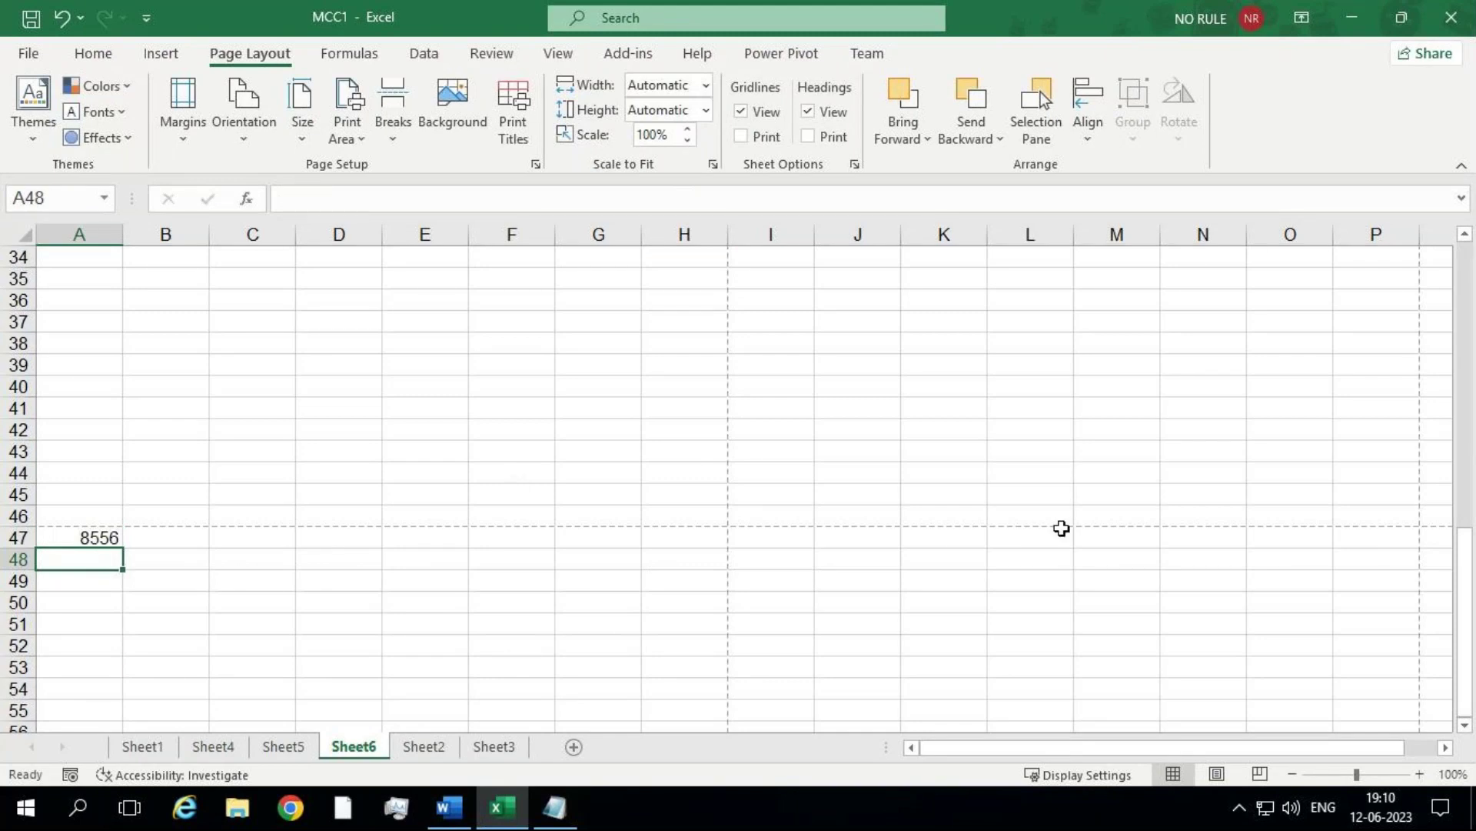
scroll(1453, 485, "up", 10)
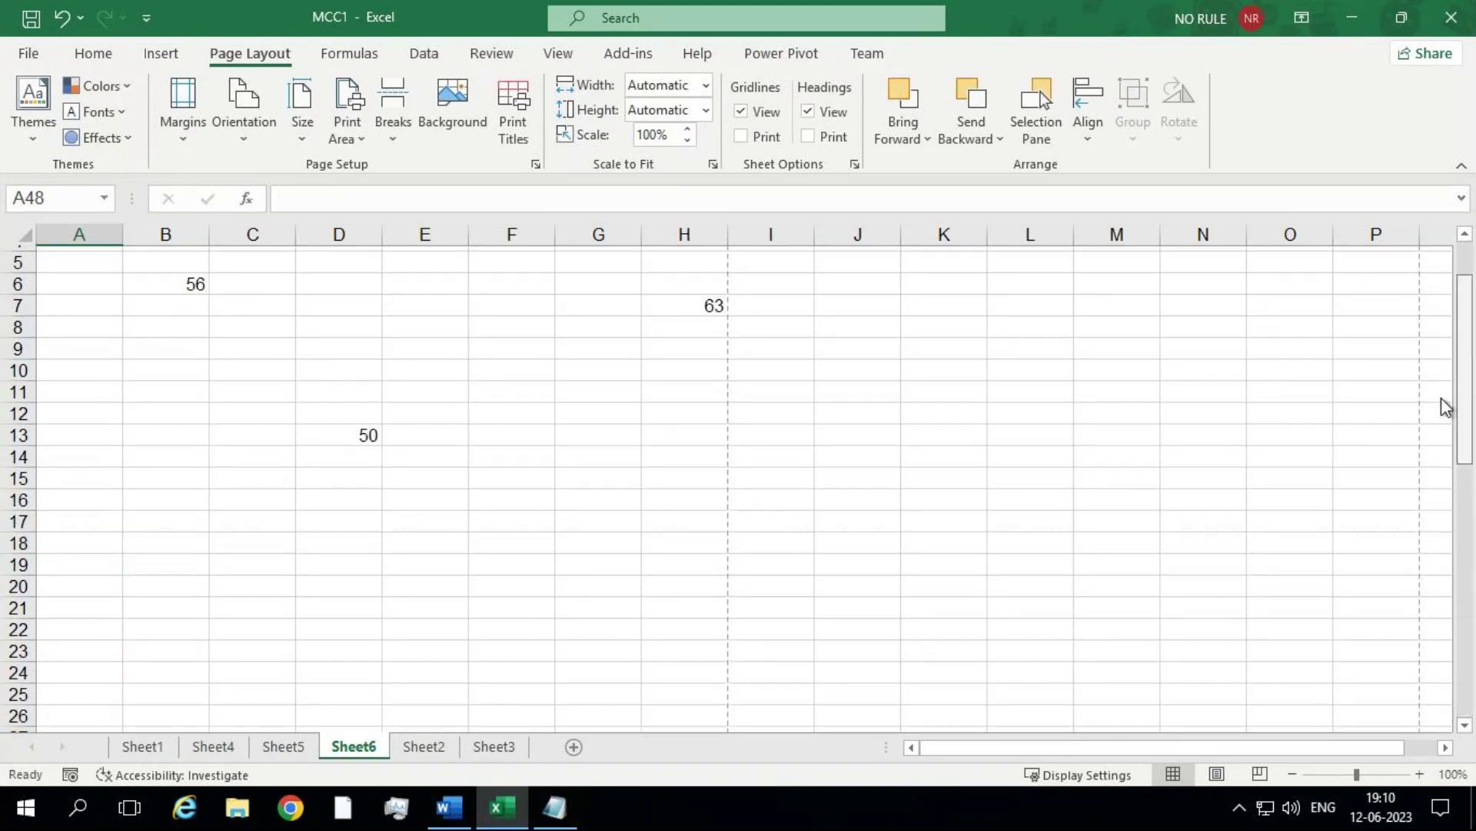
scroll(1444, 430, "down", 2)
scroll(1442, 493, "down", 3)
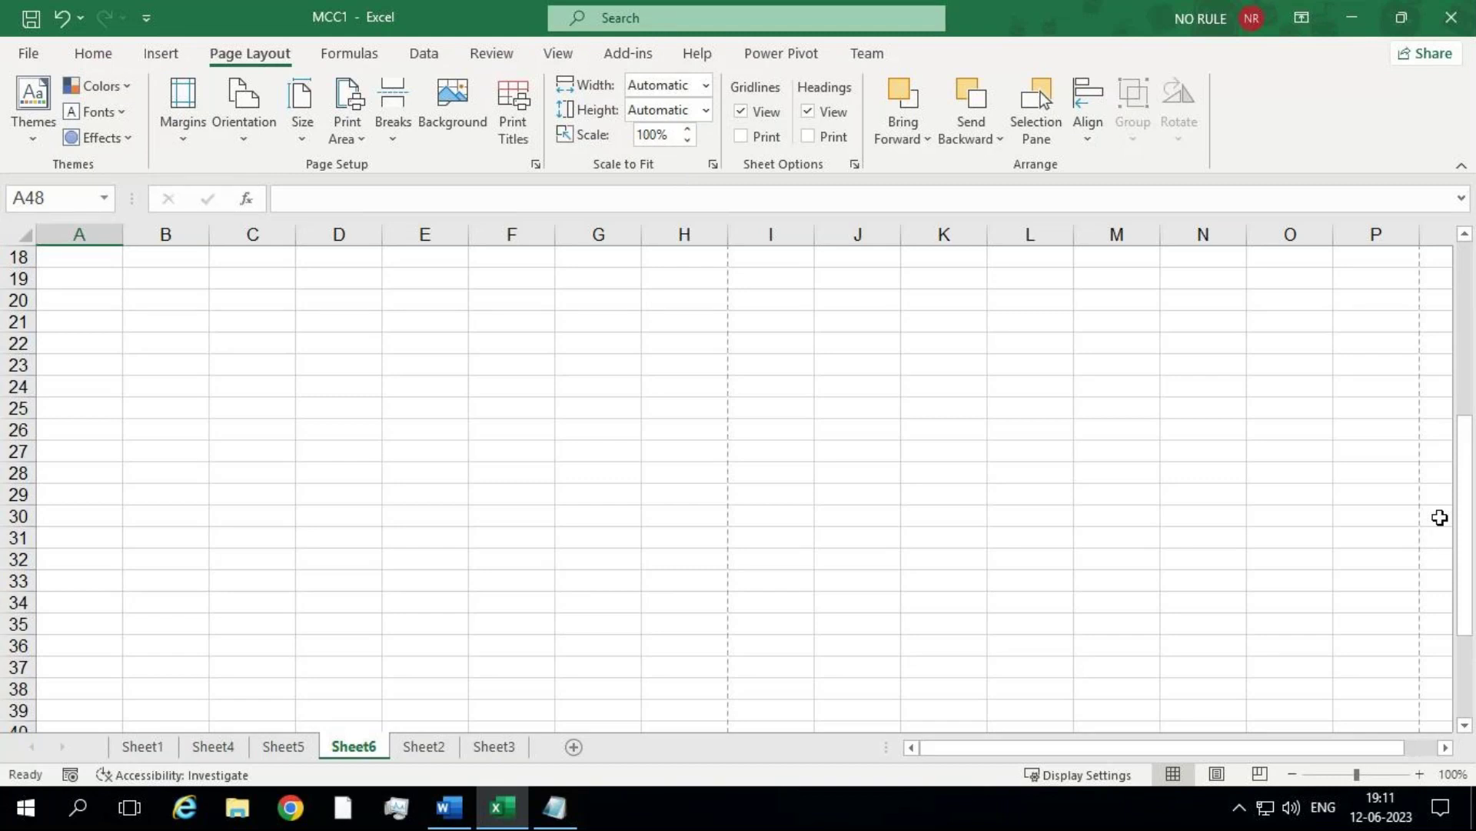
left_click(1260, 773)
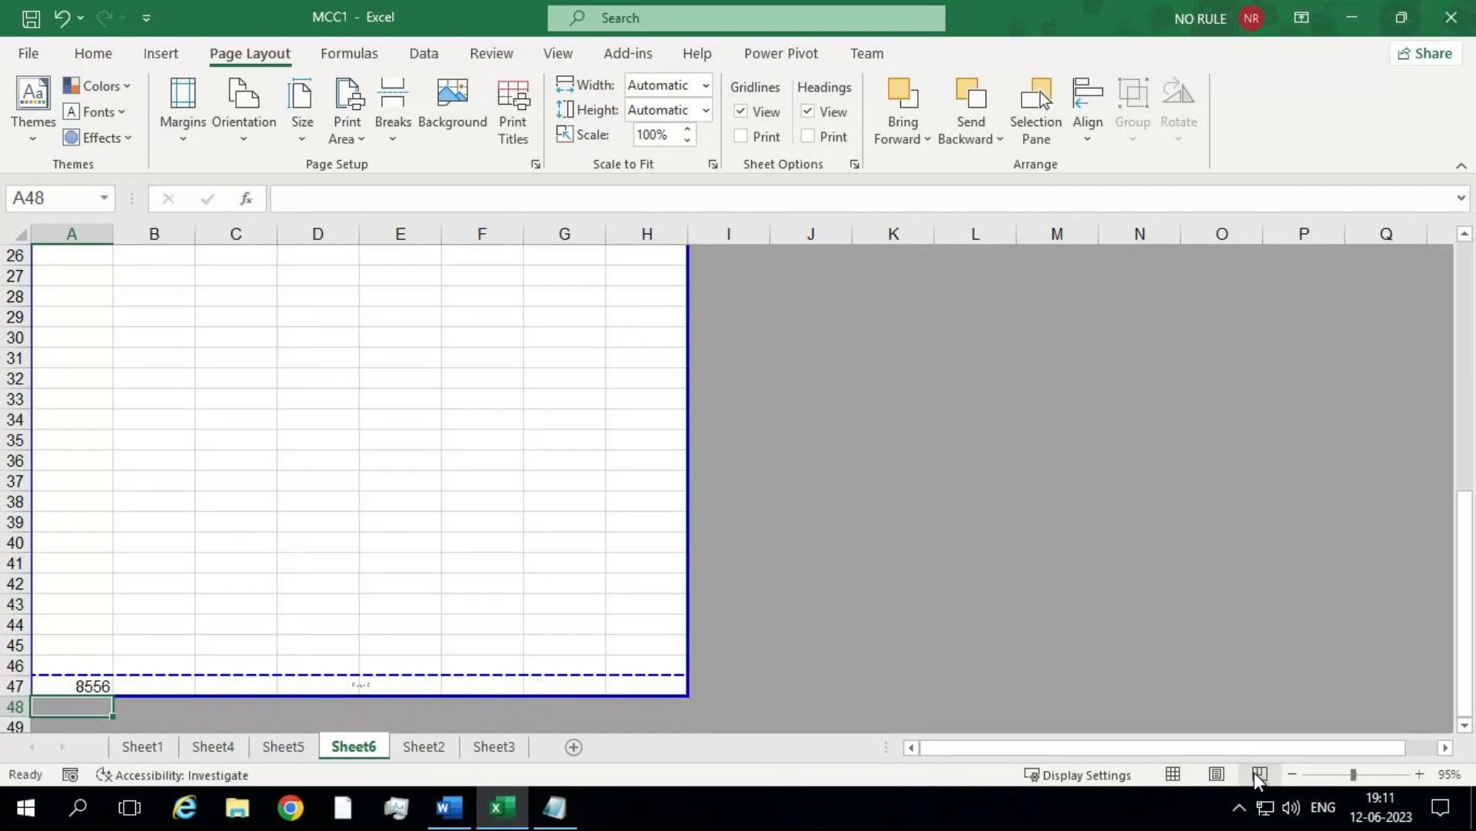
Step: Switch to Sheet3 in Page Break Preview, zoomed to 112%
left_click(522, 619)
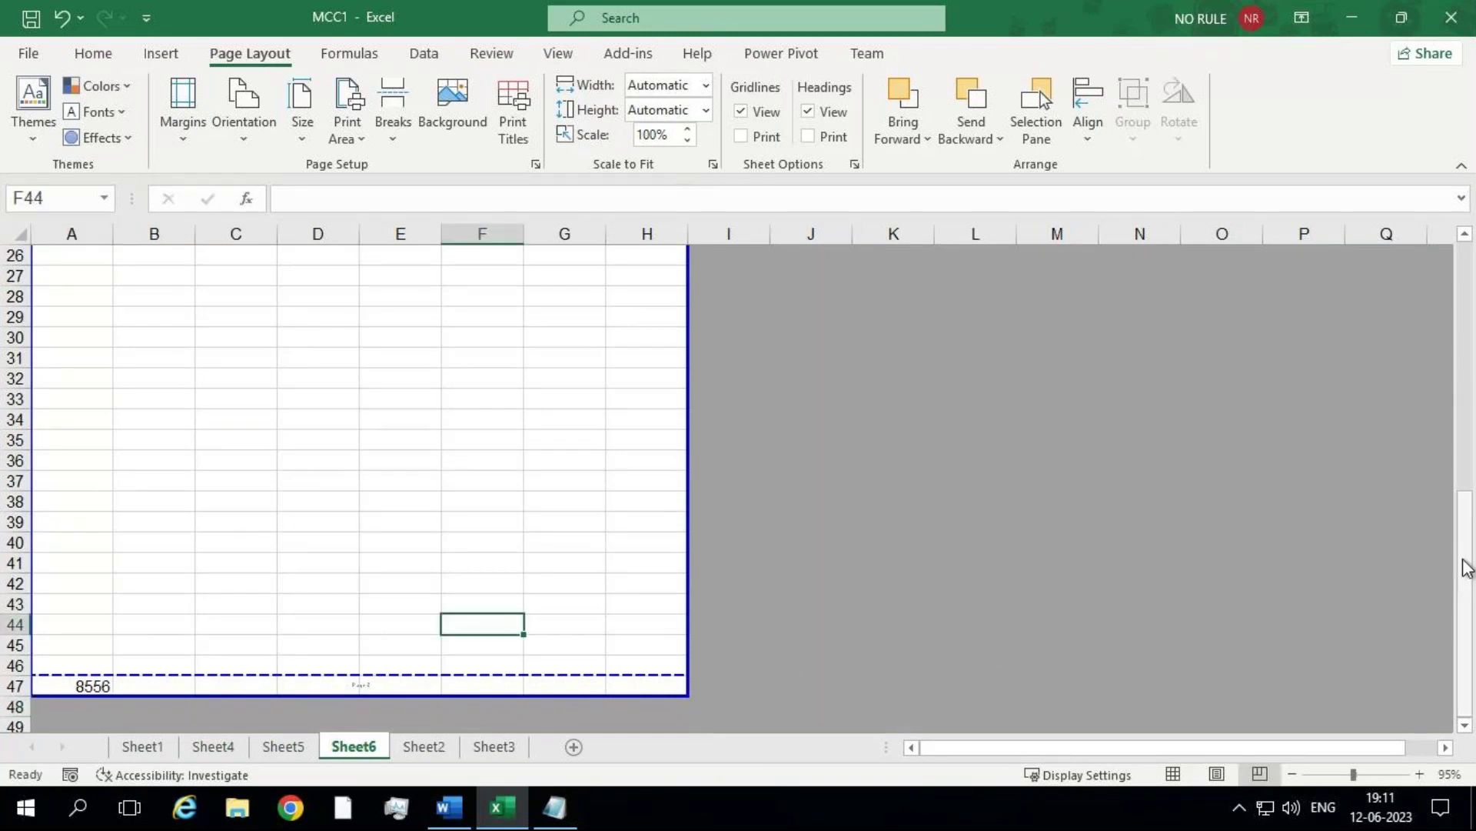
left_click_drag(1463, 563, 1409, 428)
scroll(1393, 256, "up", 1)
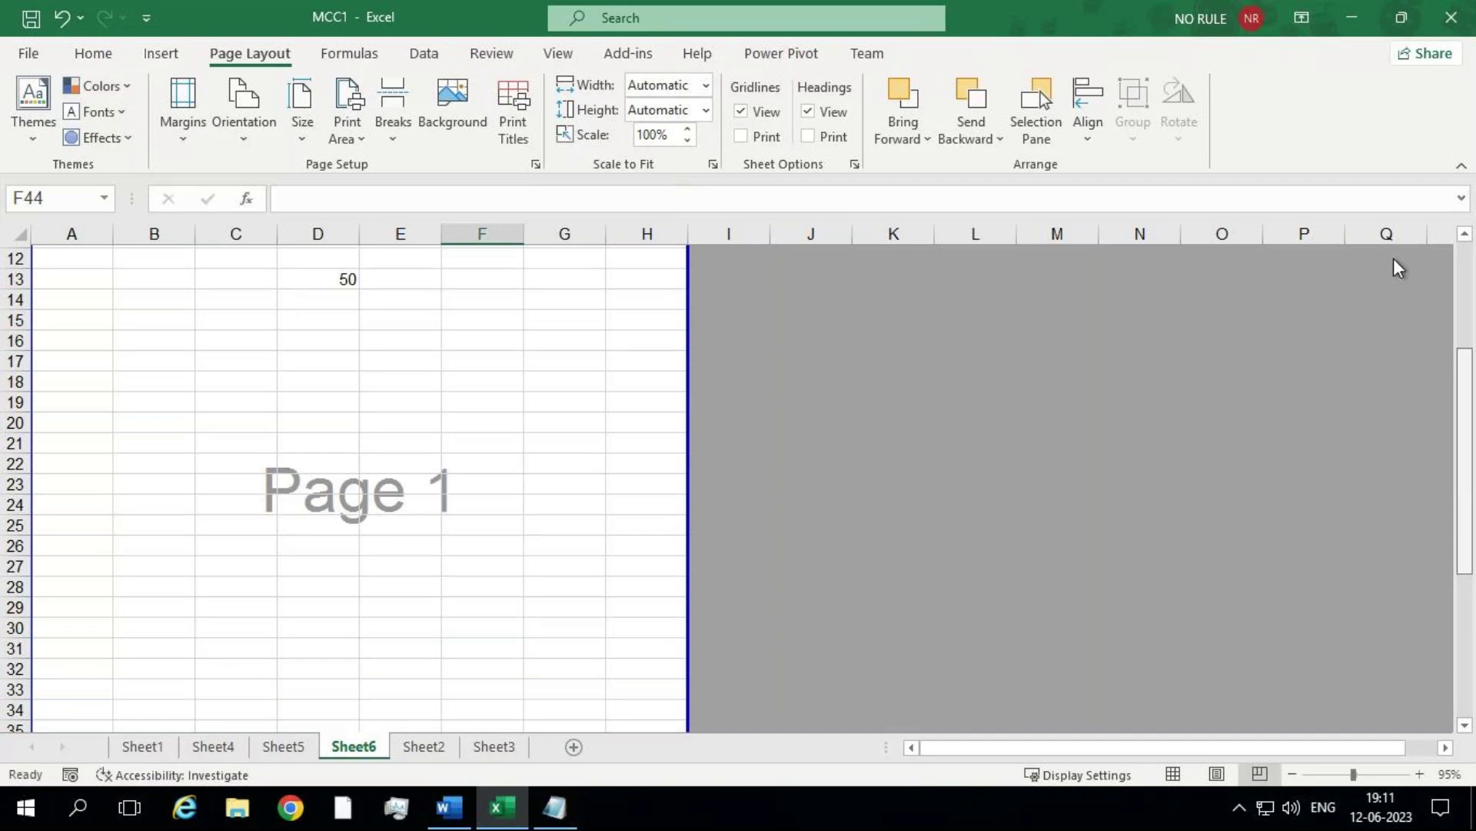
scroll(1415, 481, "down", 5)
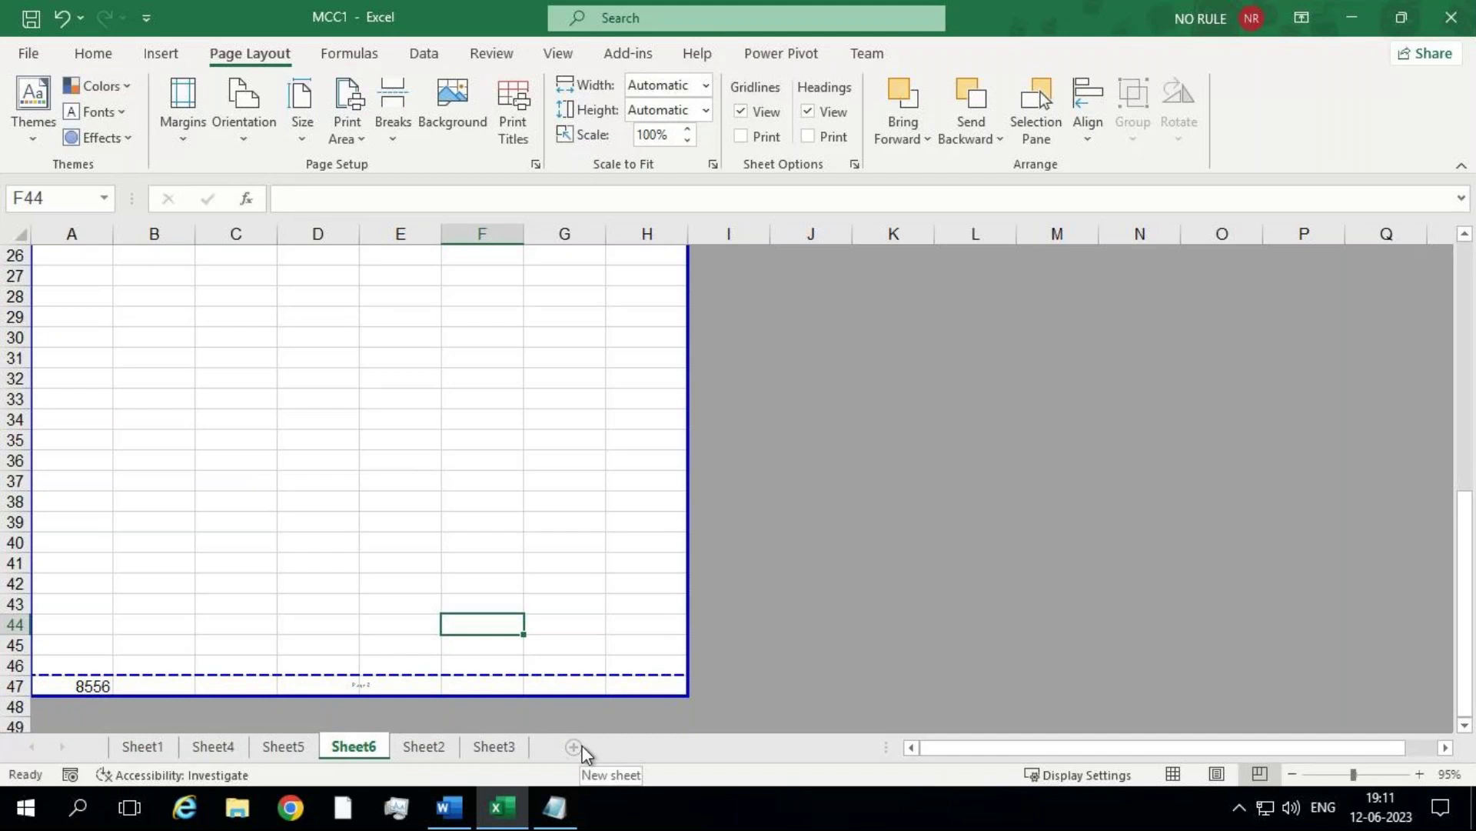
left_click(522, 750)
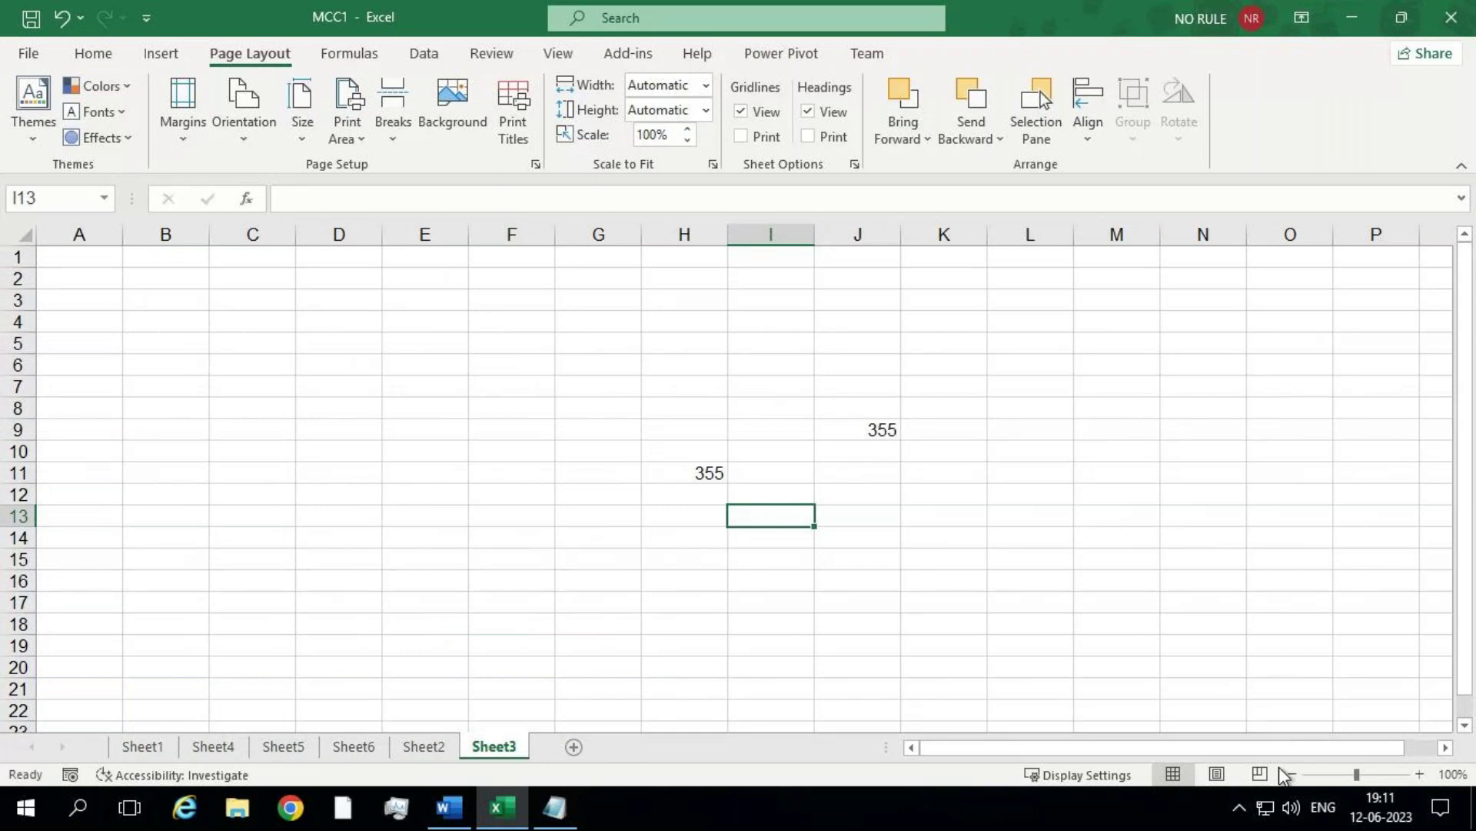
left_click(1267, 771)
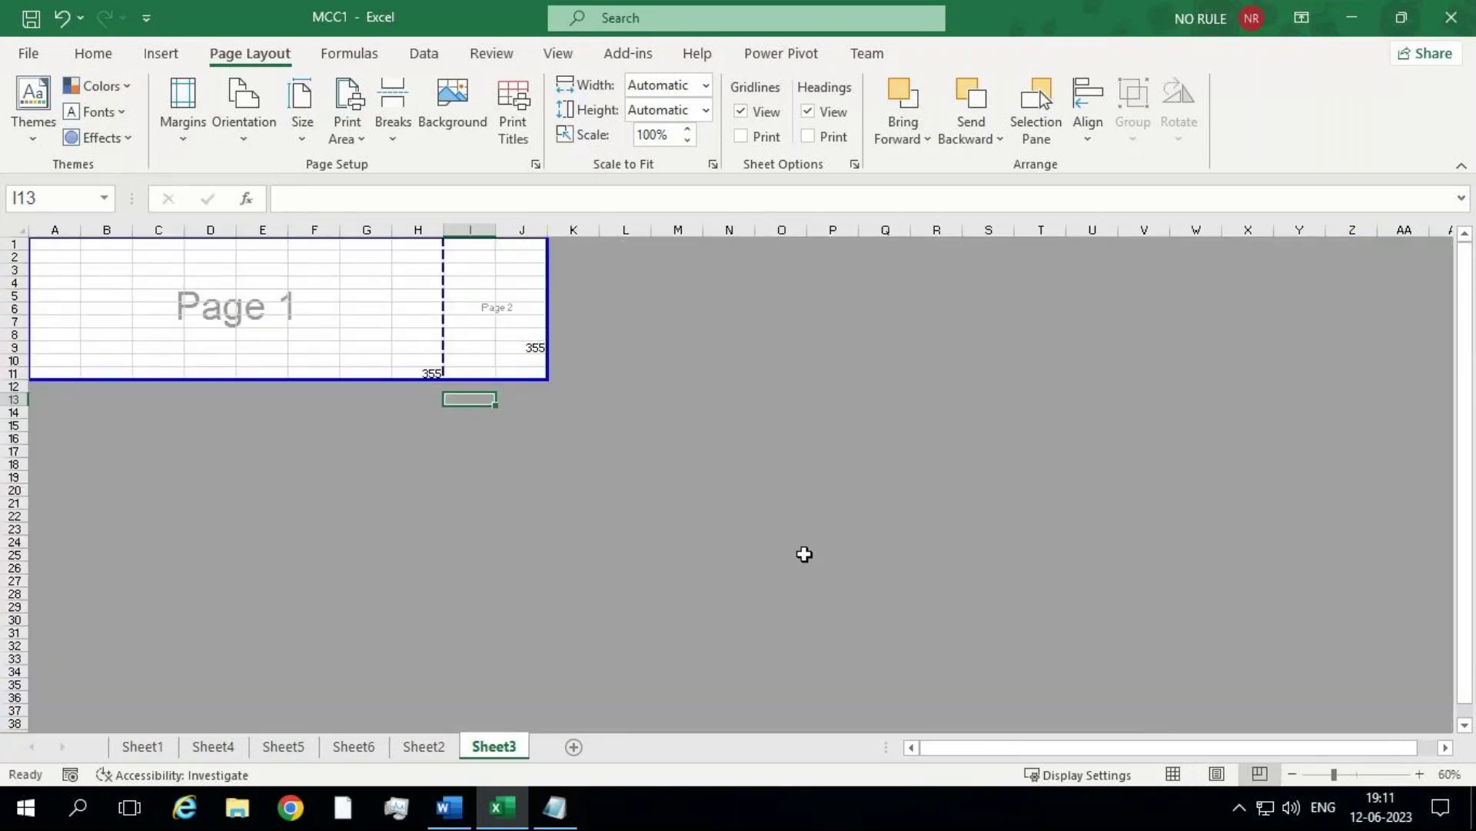
left_click(1358, 775)
Step: Select the Page 1 range A1:H11, then cells in column I and J8, to compare the pages
mouse_move(788, 500)
left_mouse_down()
mouse_move(56, 284)
mouse_move(4, 248)
left_mouse_up()
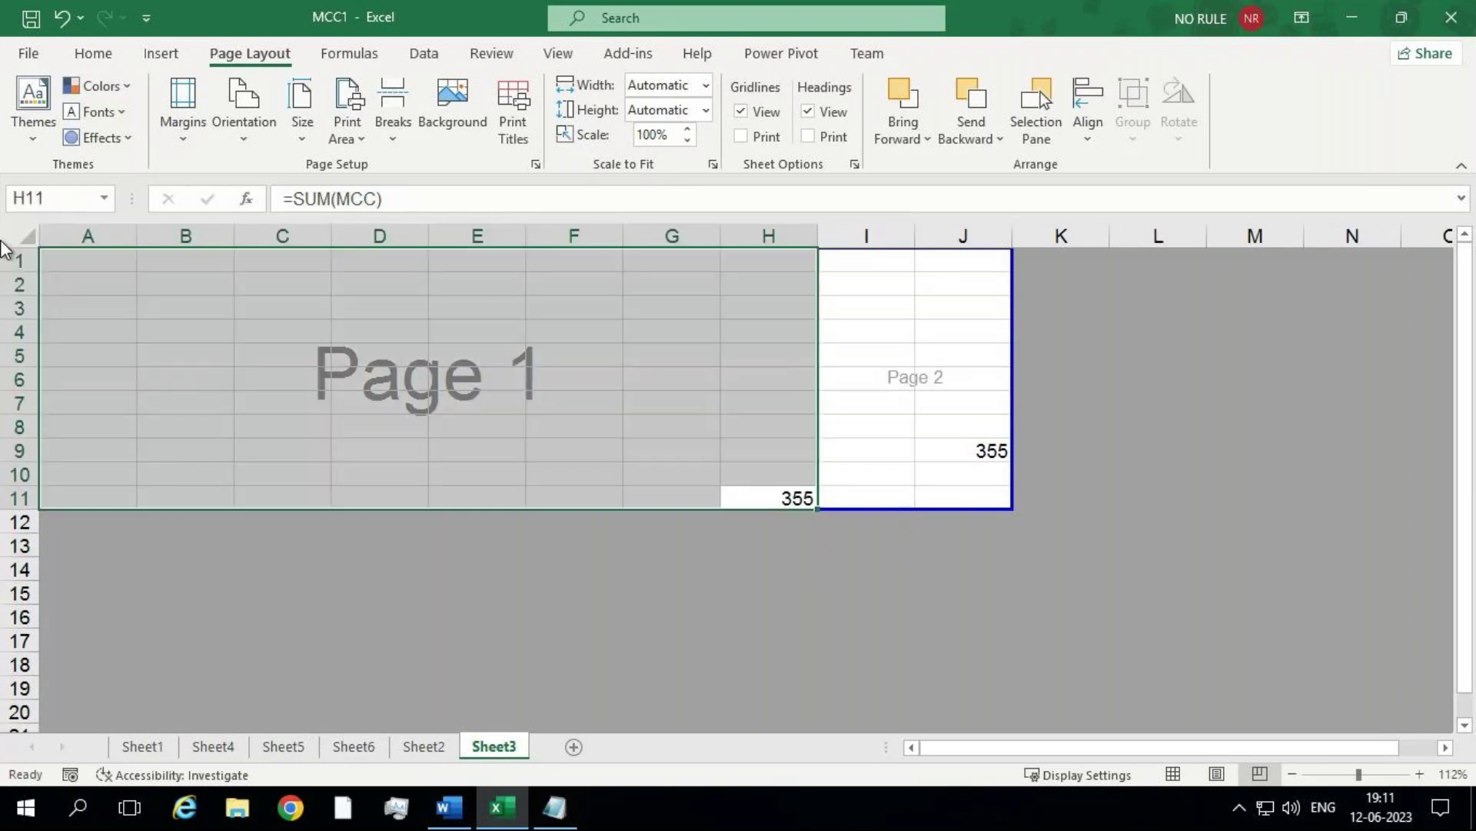
left_click(856, 405)
left_click_drag(843, 264, 966, 509)
left_click(949, 419)
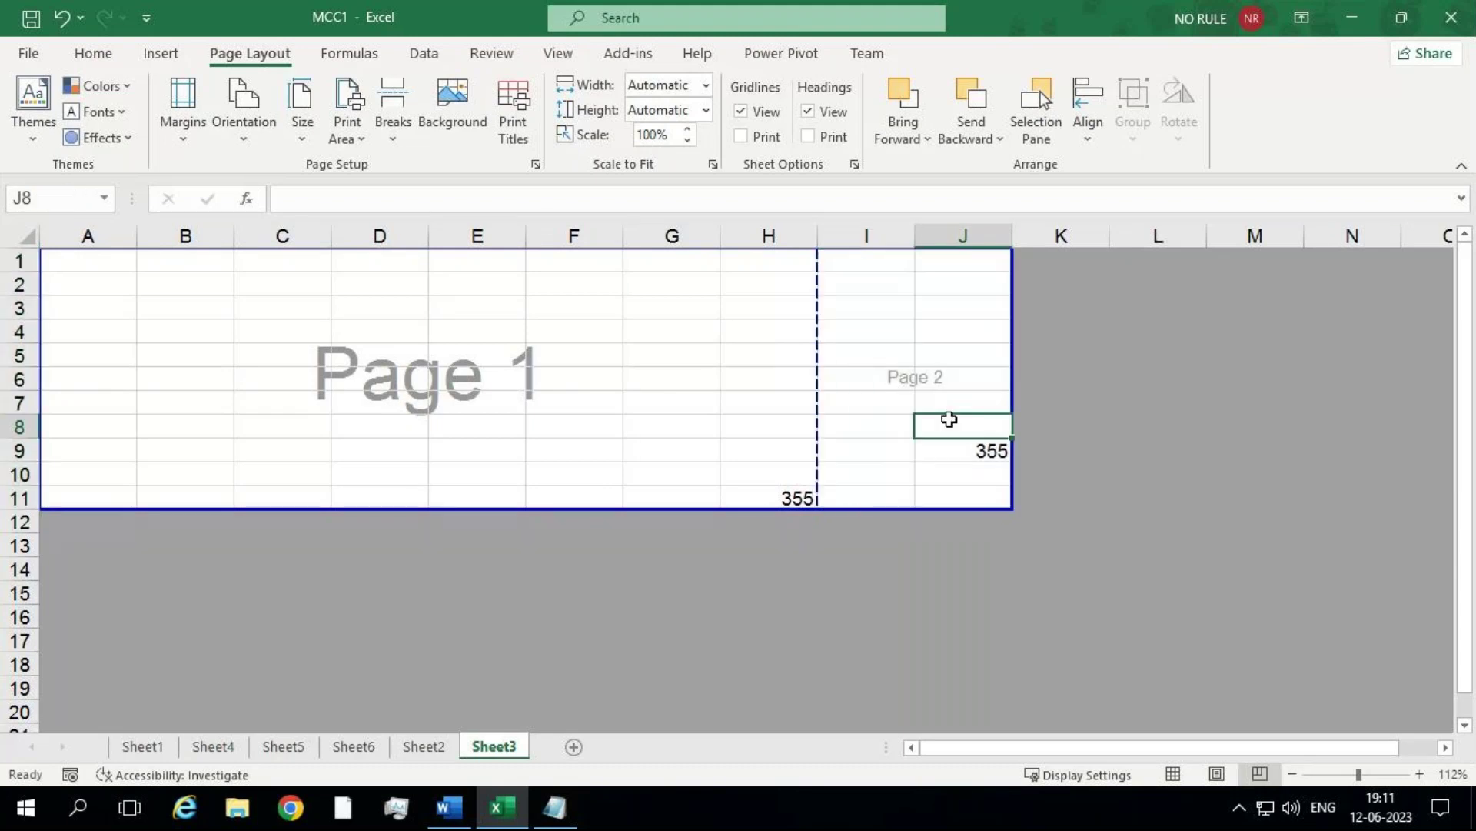
left_click(47, 54)
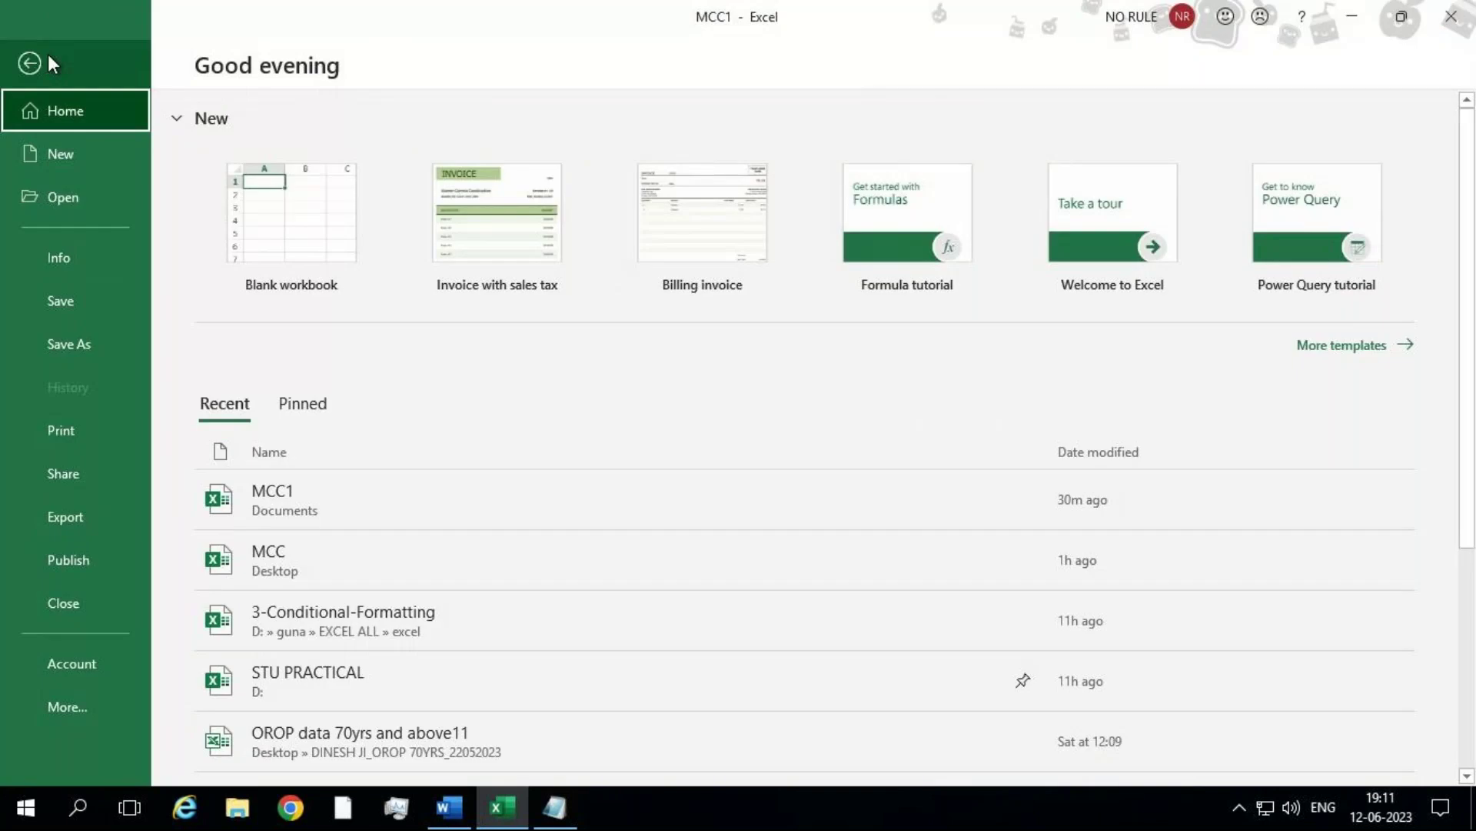
left_click(84, 437)
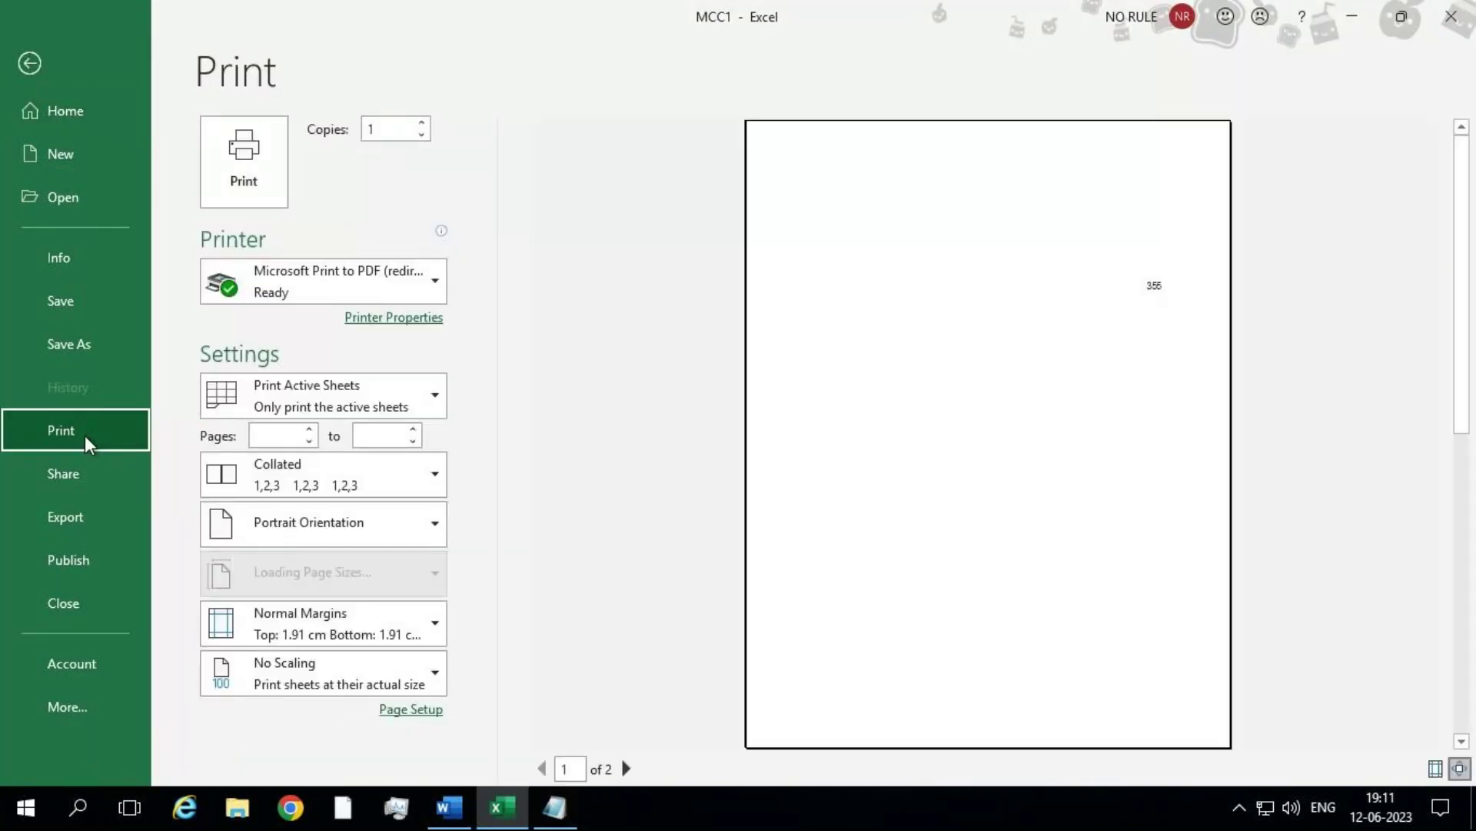
left_click(627, 768)
left_click(628, 769)
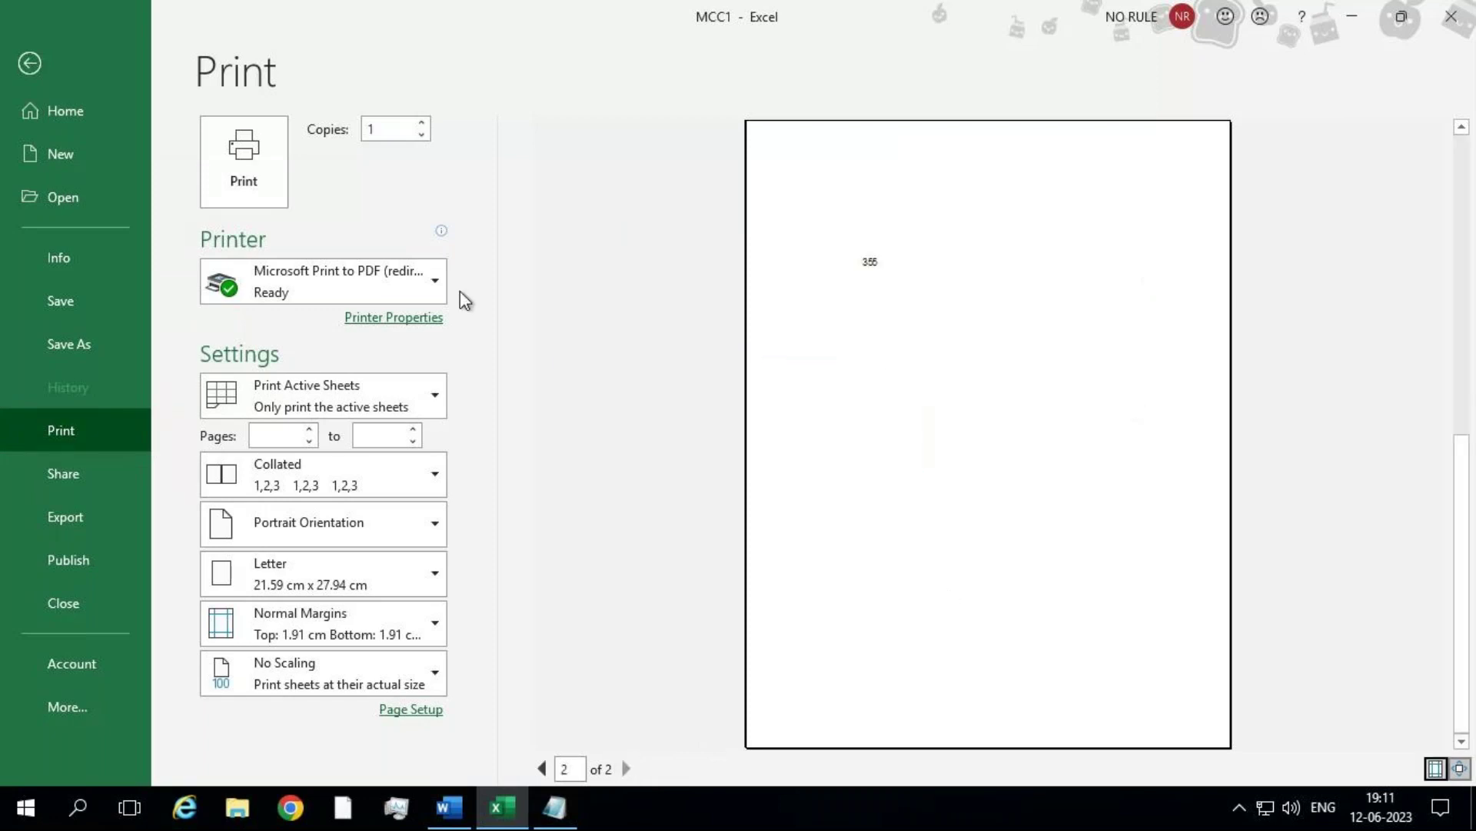
left_click(23, 63)
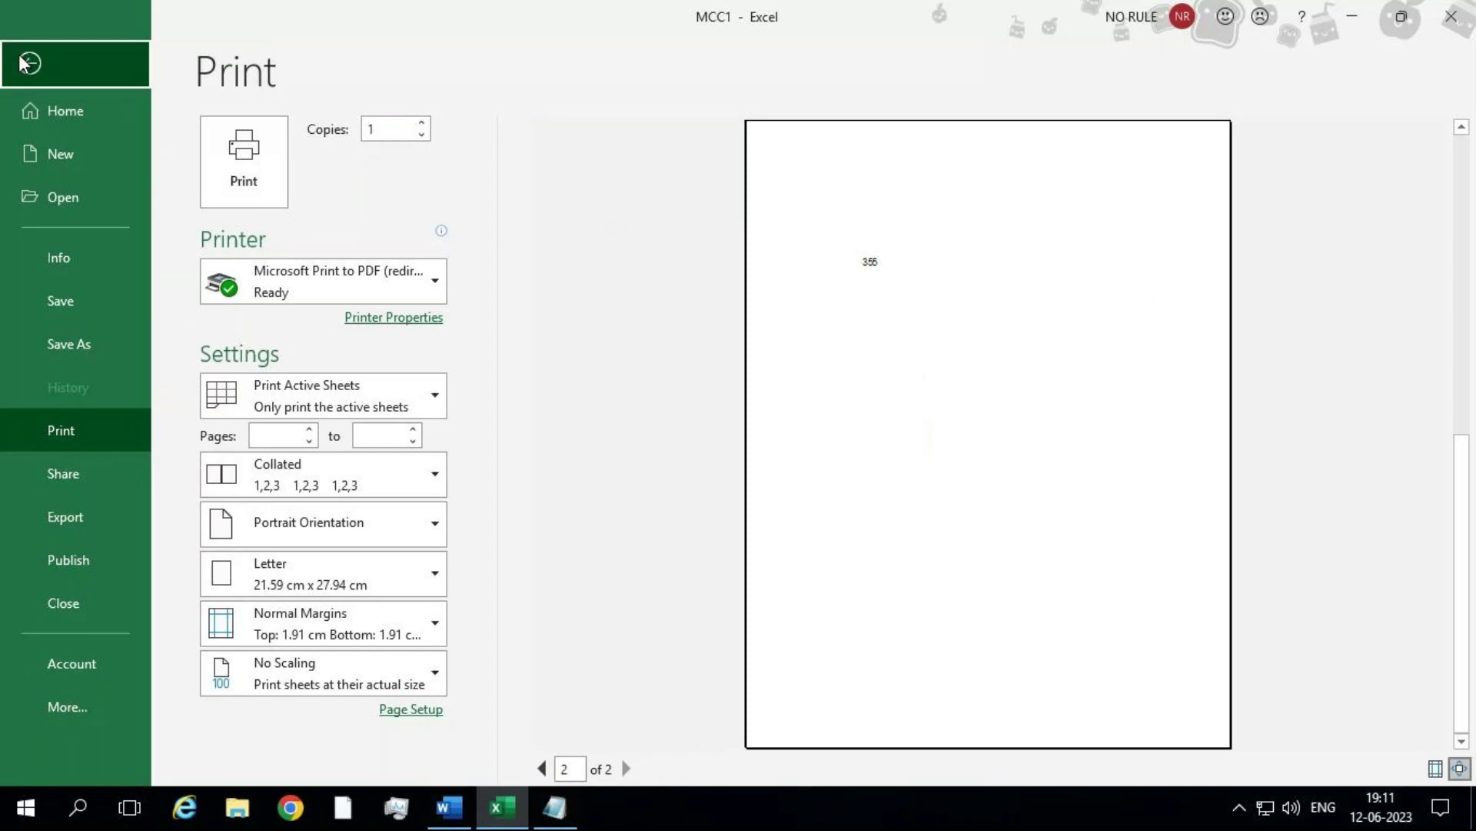
left_click(23, 63)
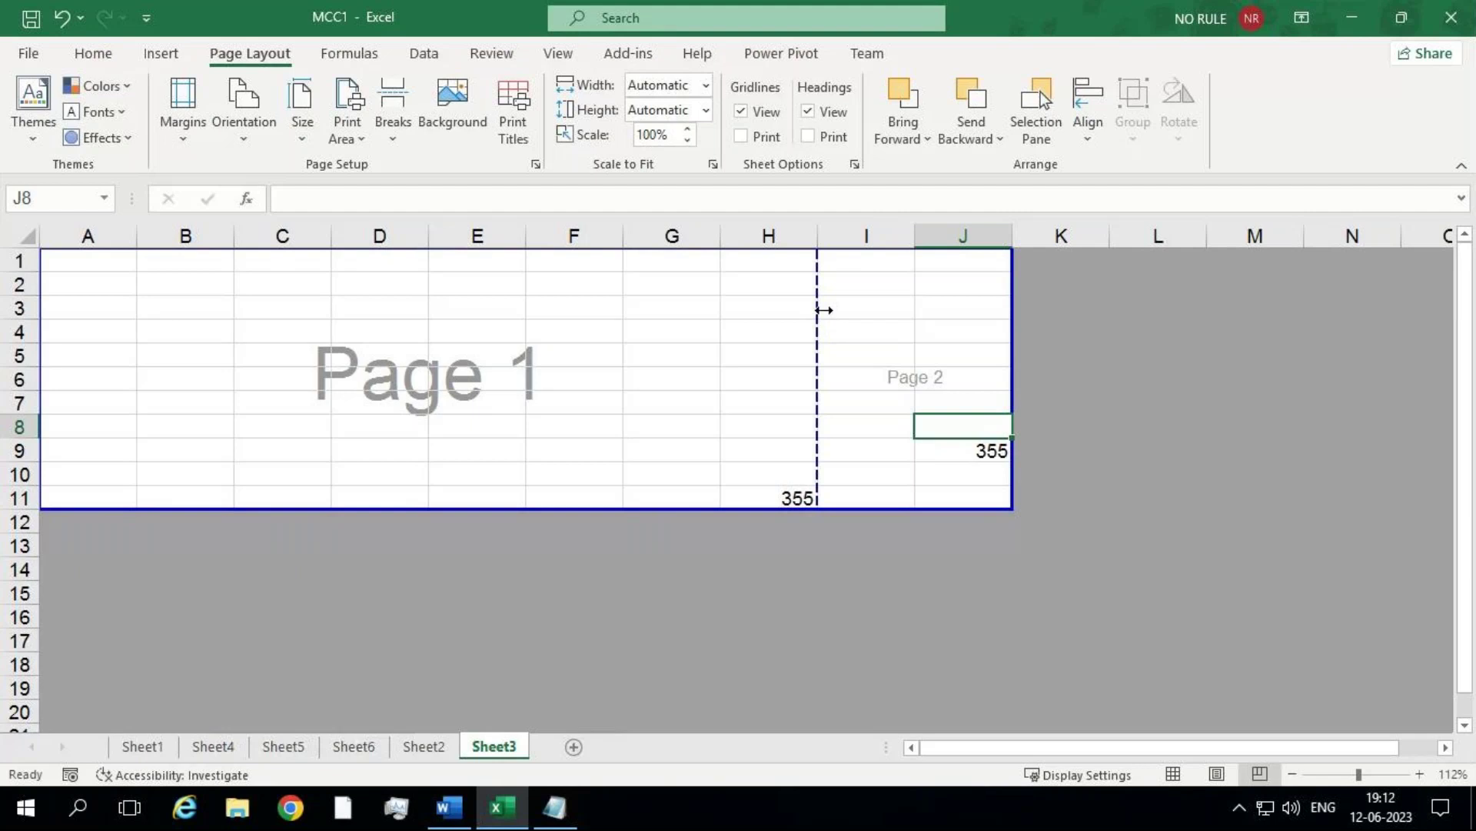
Step: Drag Sheet3's page break past column J so A–J print on one page at 85%, then open Sheet2
left_click_drag(822, 307, 1023, 317)
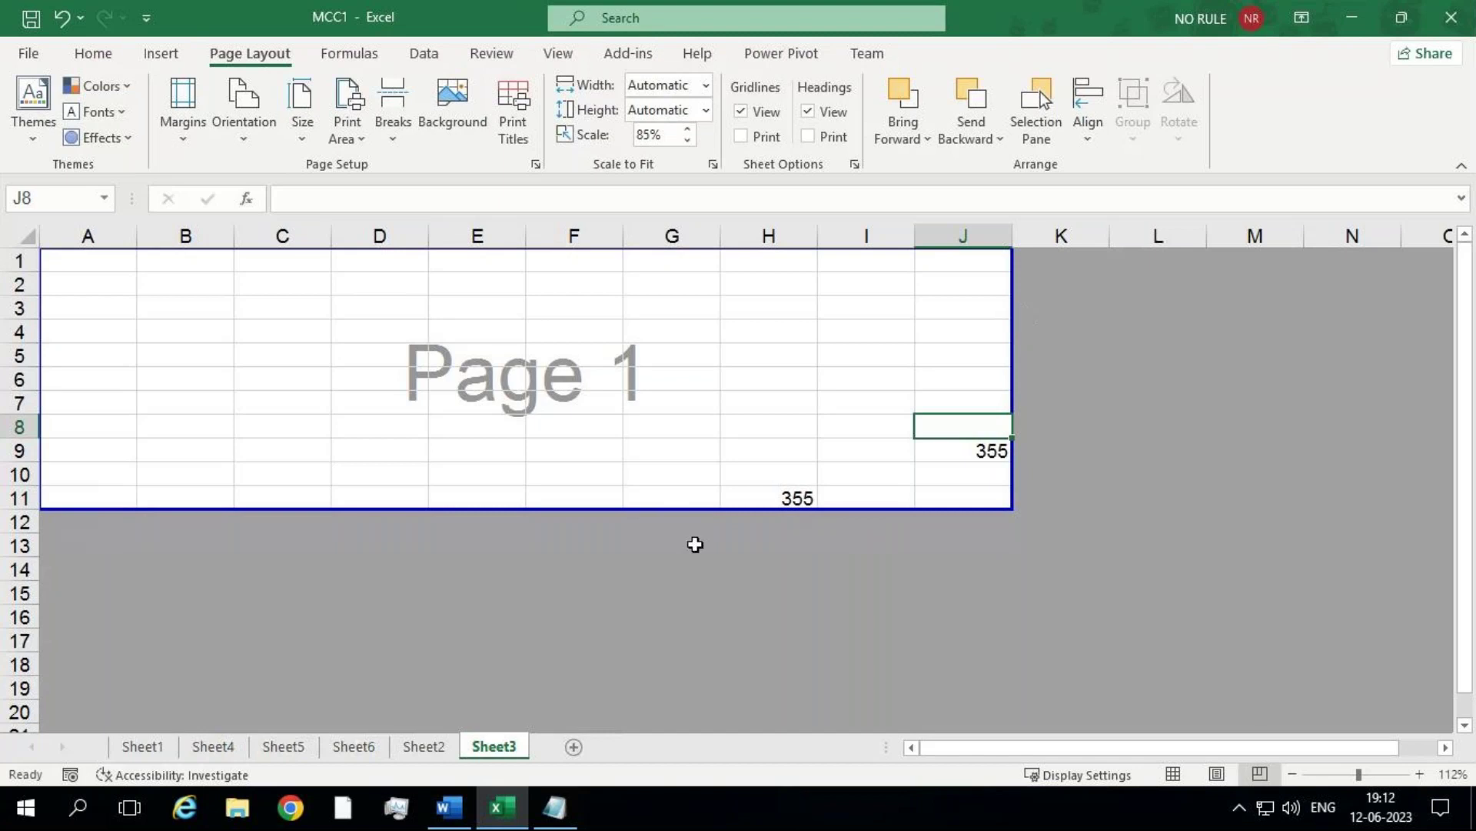
left_click(421, 747)
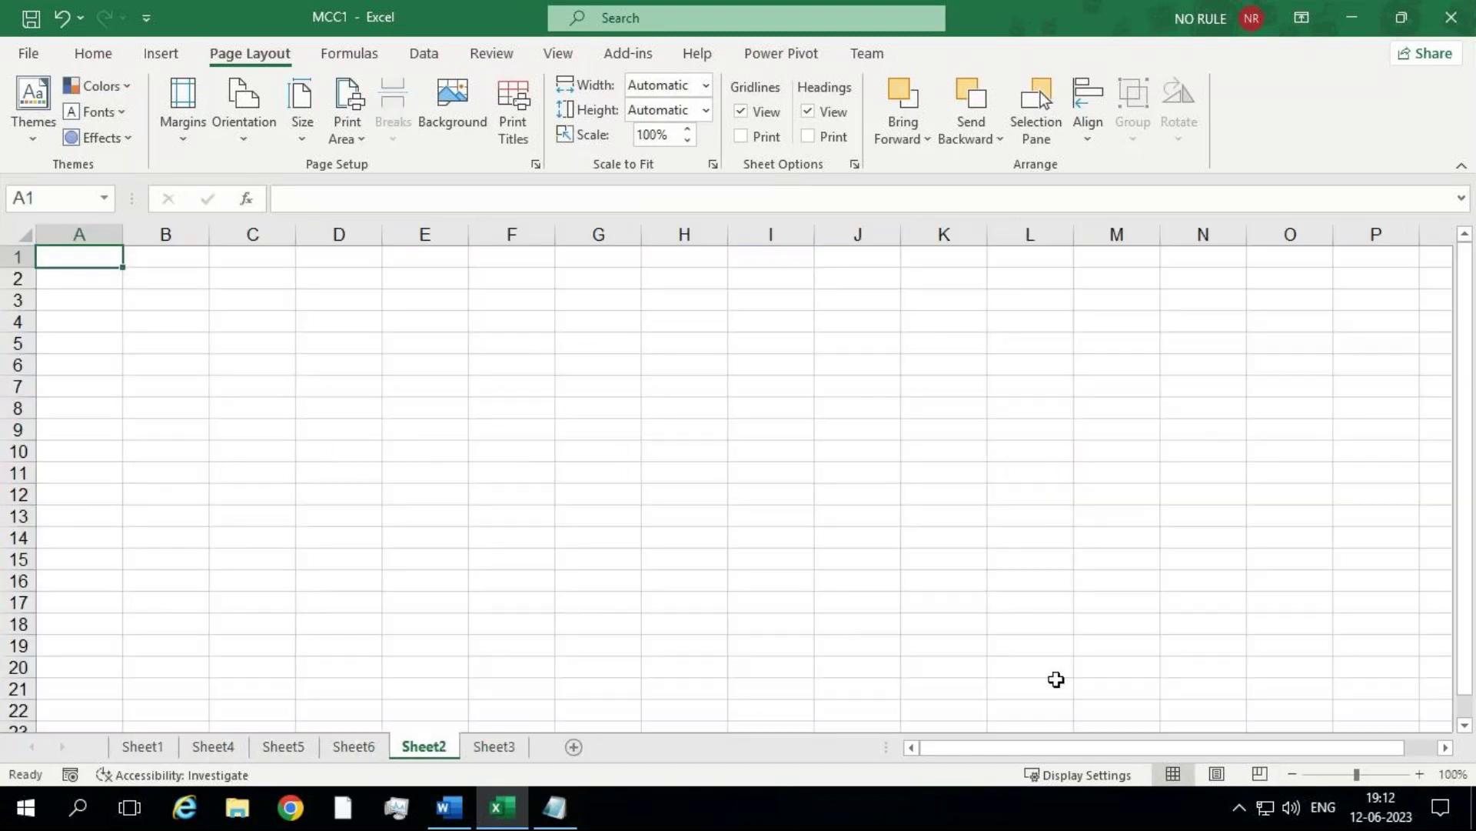
Step: On Sheet6, enter 56 in M26 to extend printing to column M, then open the print preview
left_click(342, 746)
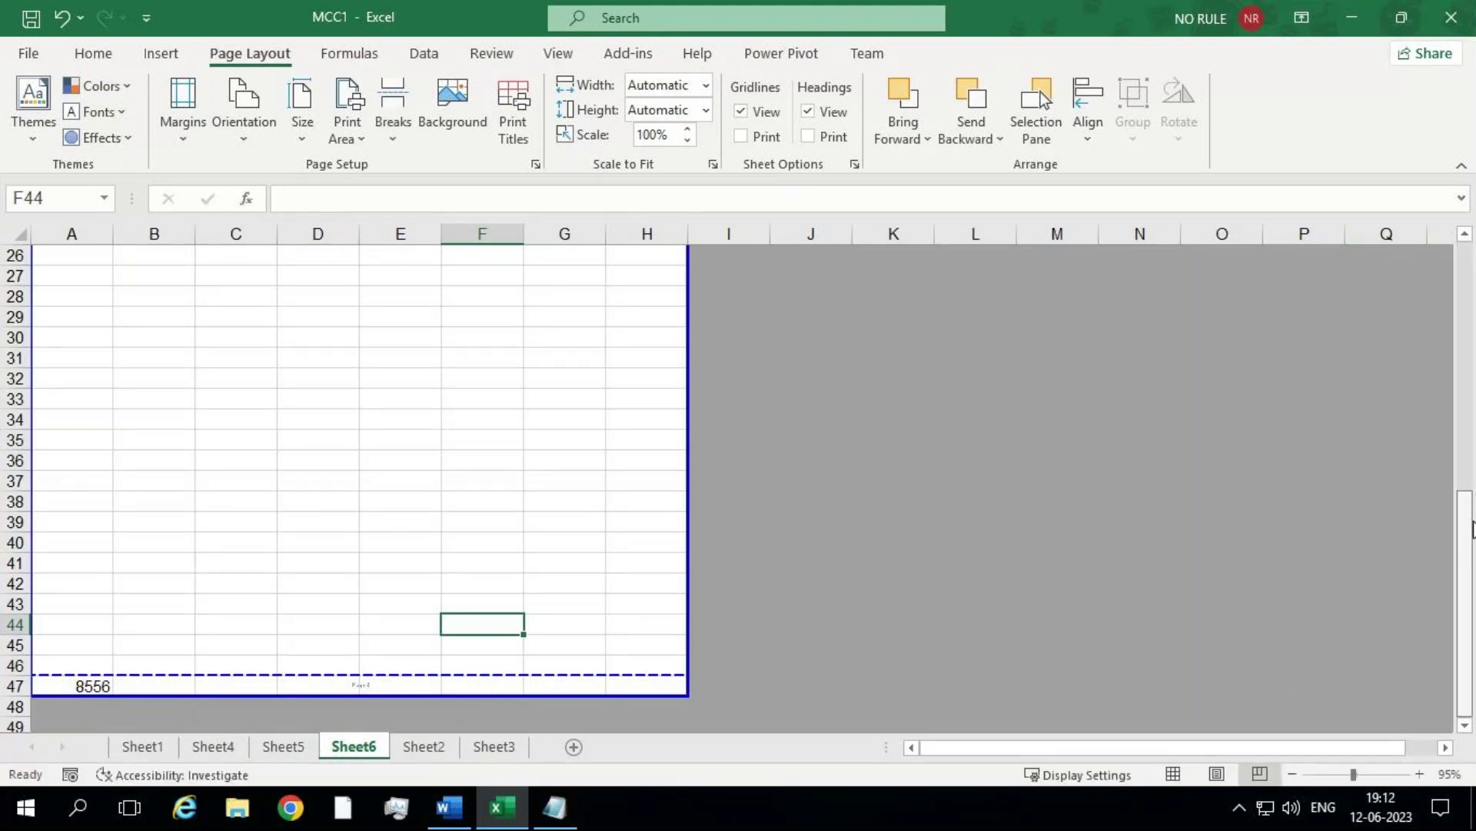
left_click_drag(1472, 543, 1460, 412)
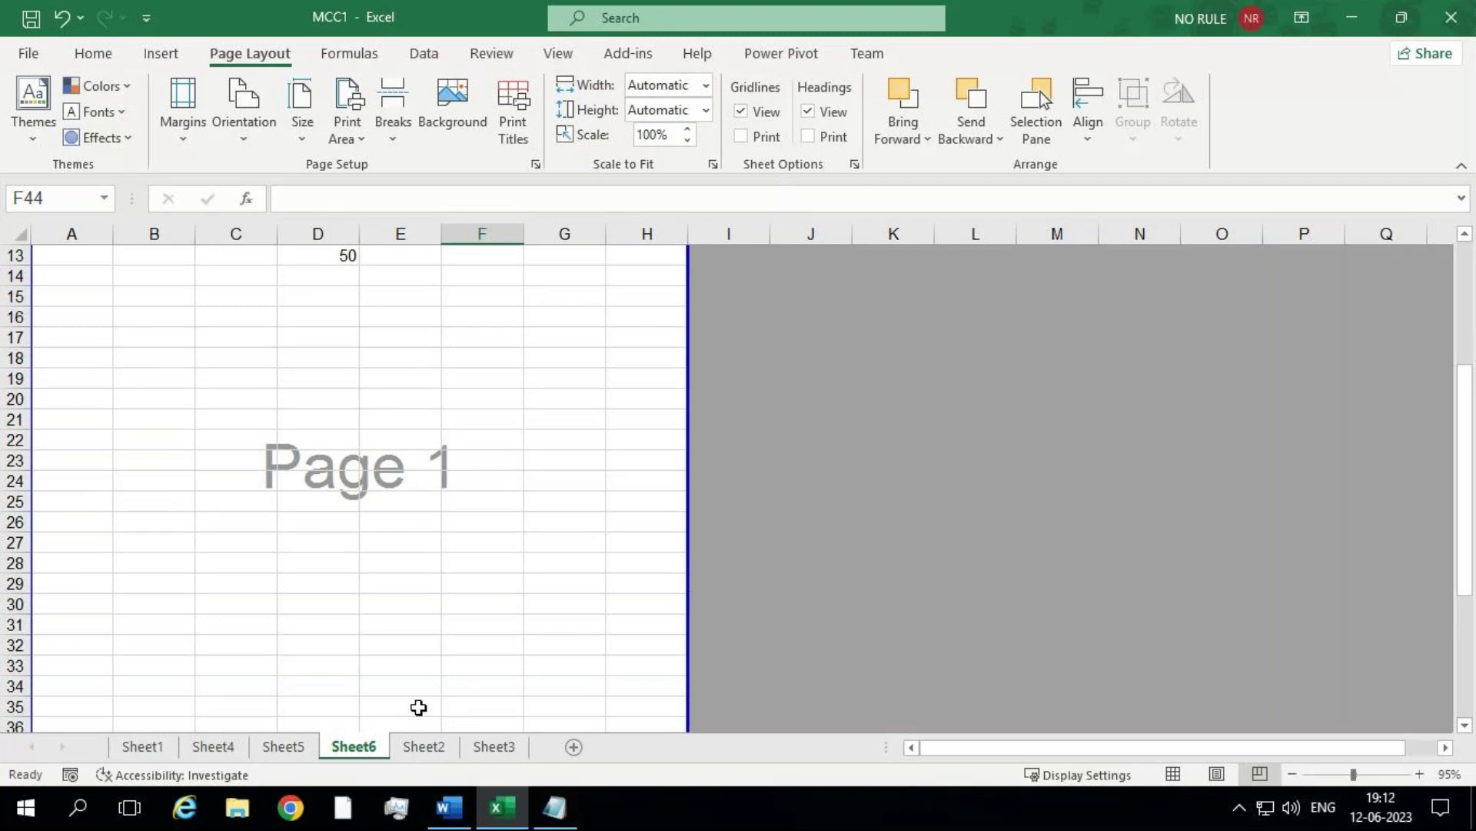
left_click(1045, 521)
type("56")
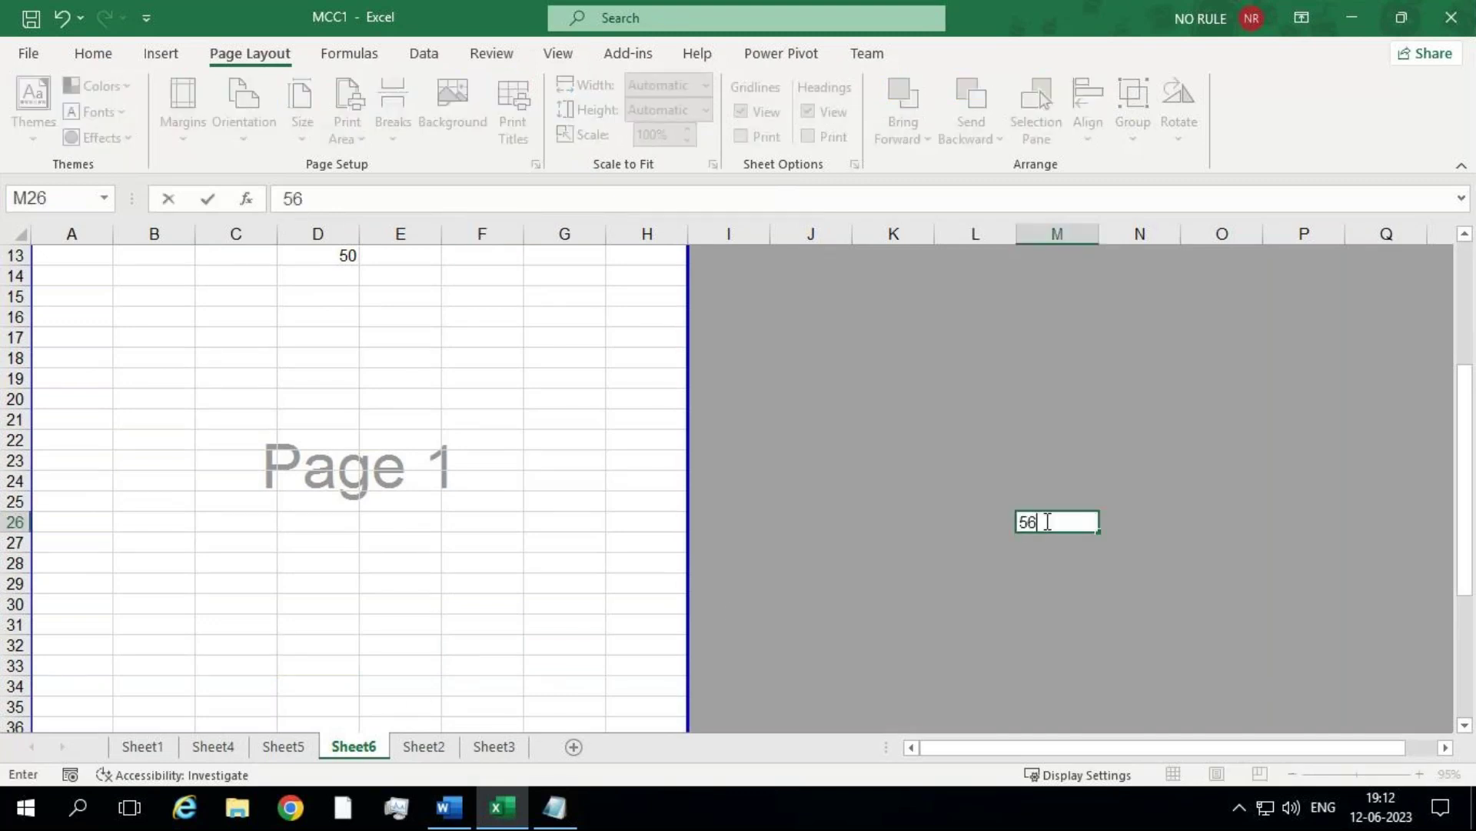
key("Return")
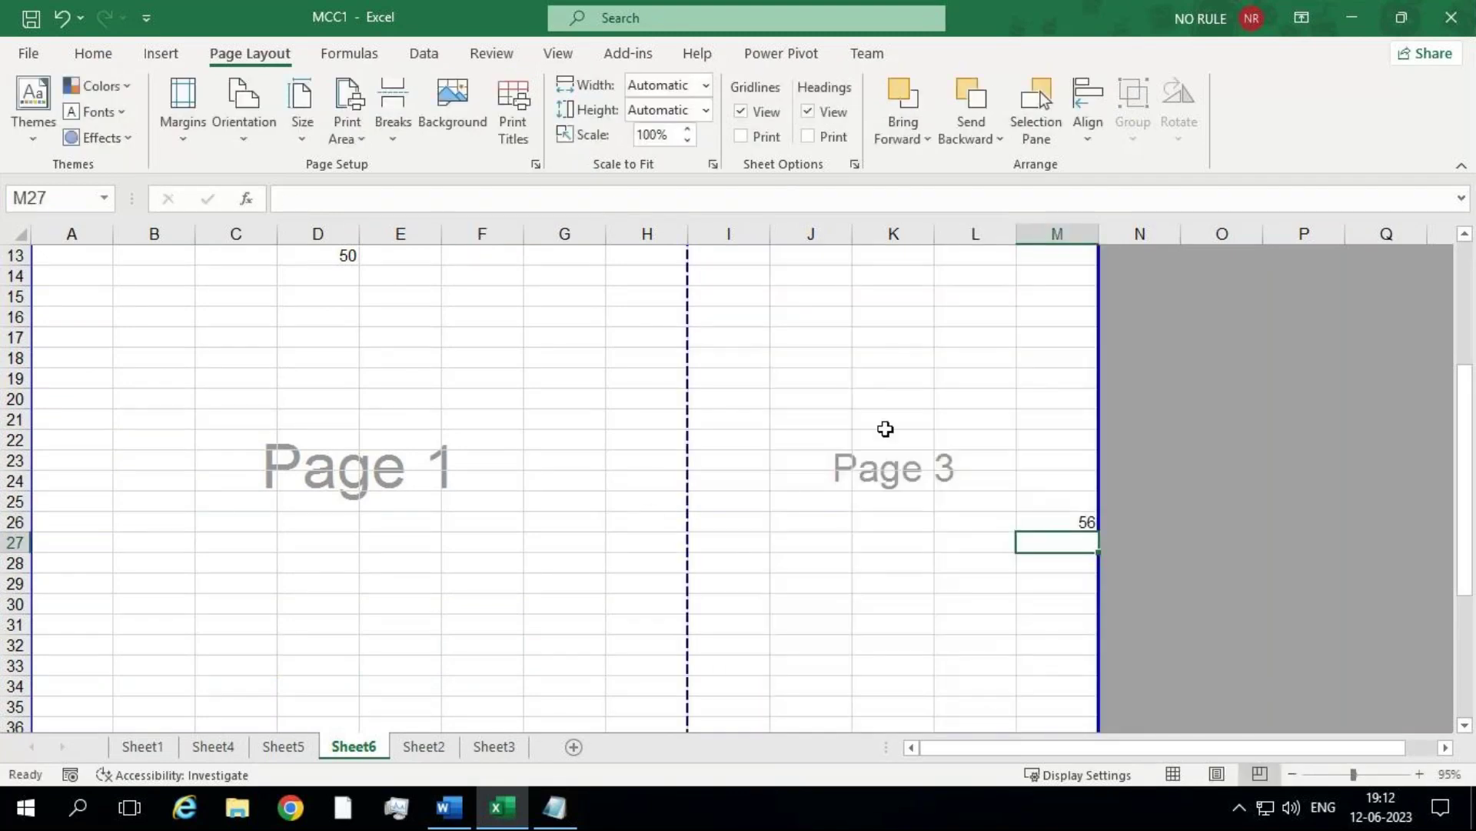
left_click(958, 478)
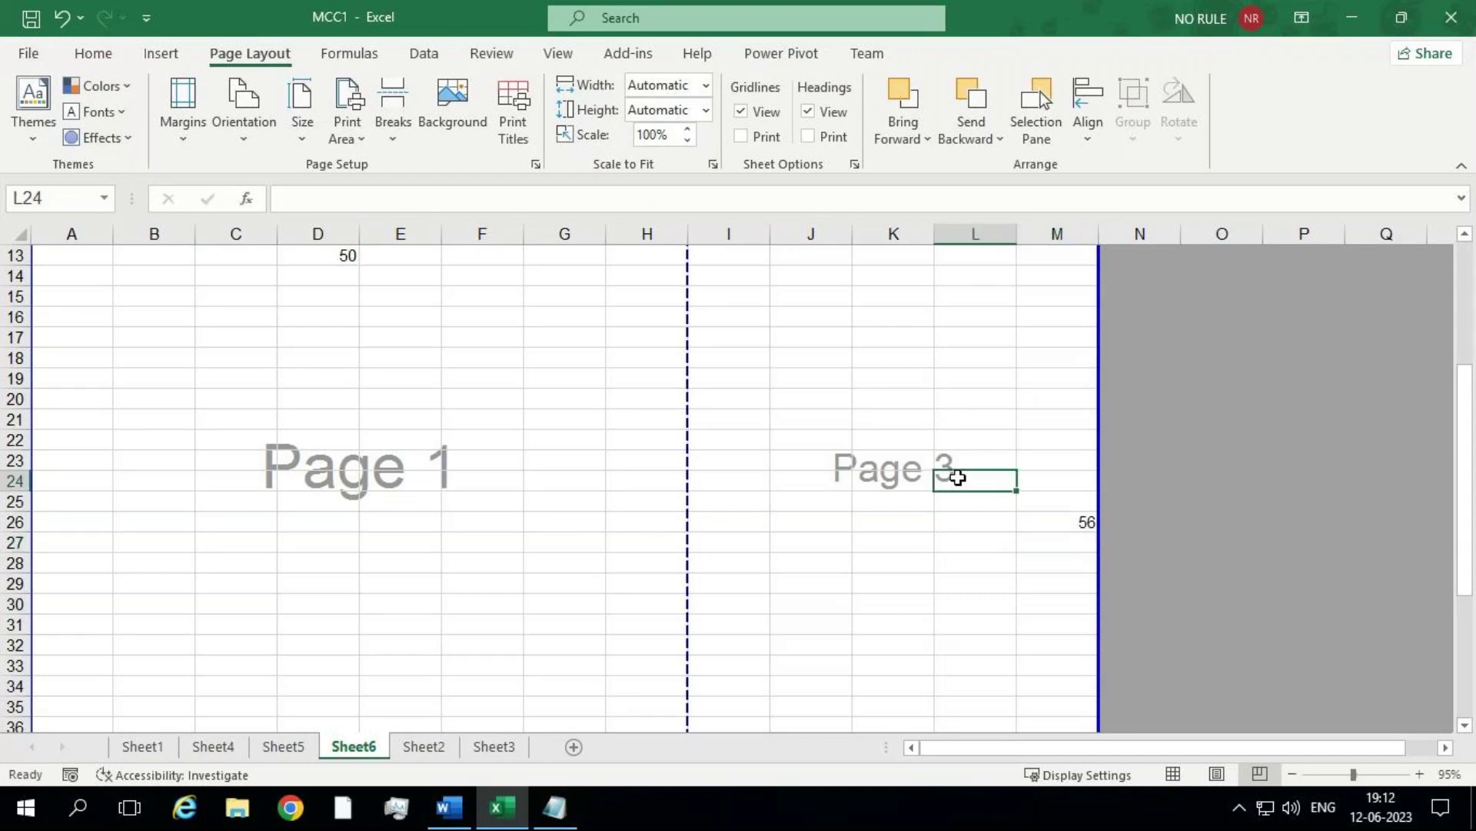
key("ctrl+p")
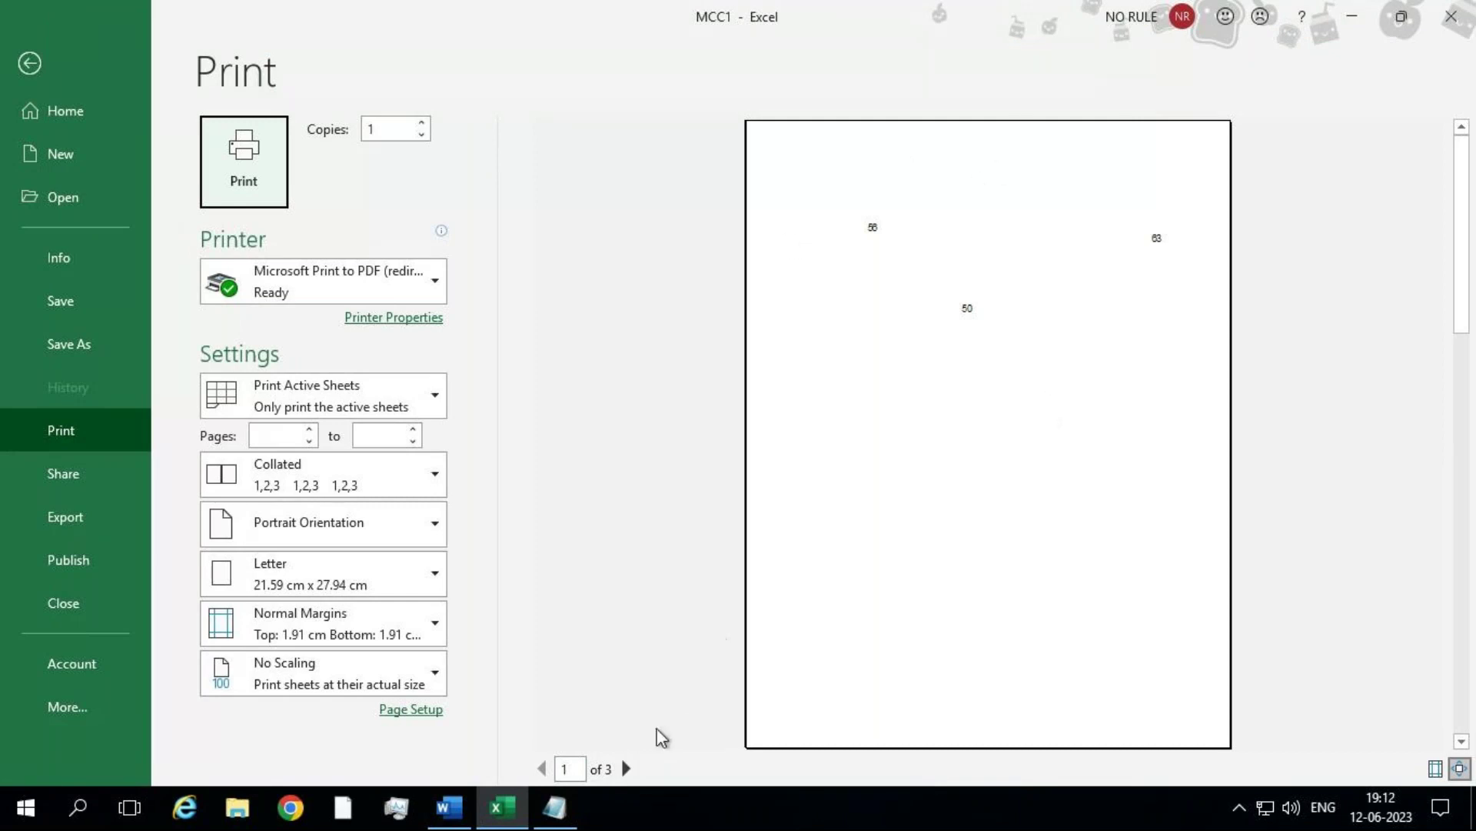
Step: Page through print preview pages 2 and 3, then return to the worksheet
left_click(625, 768)
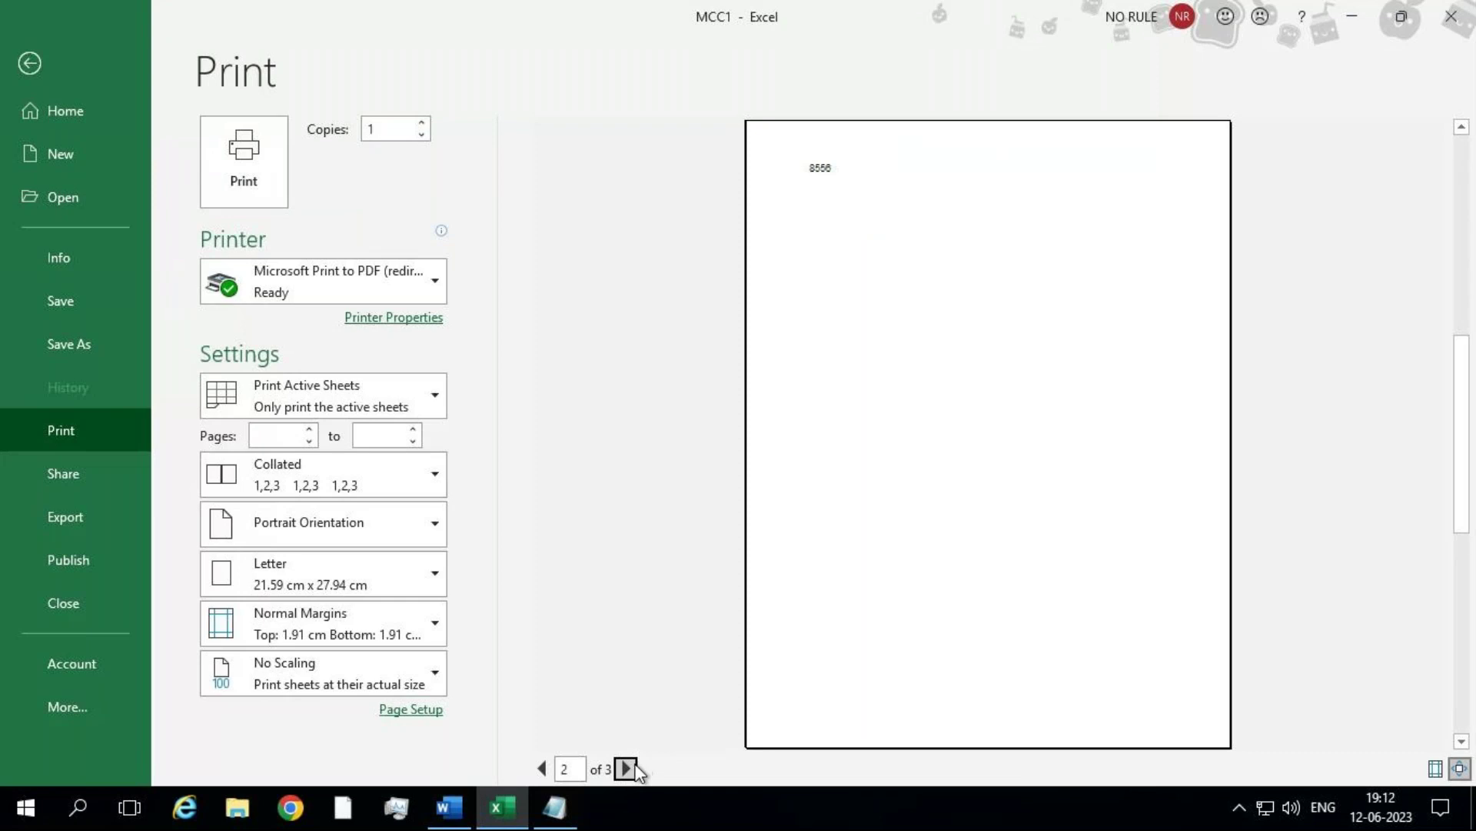
left_click(628, 769)
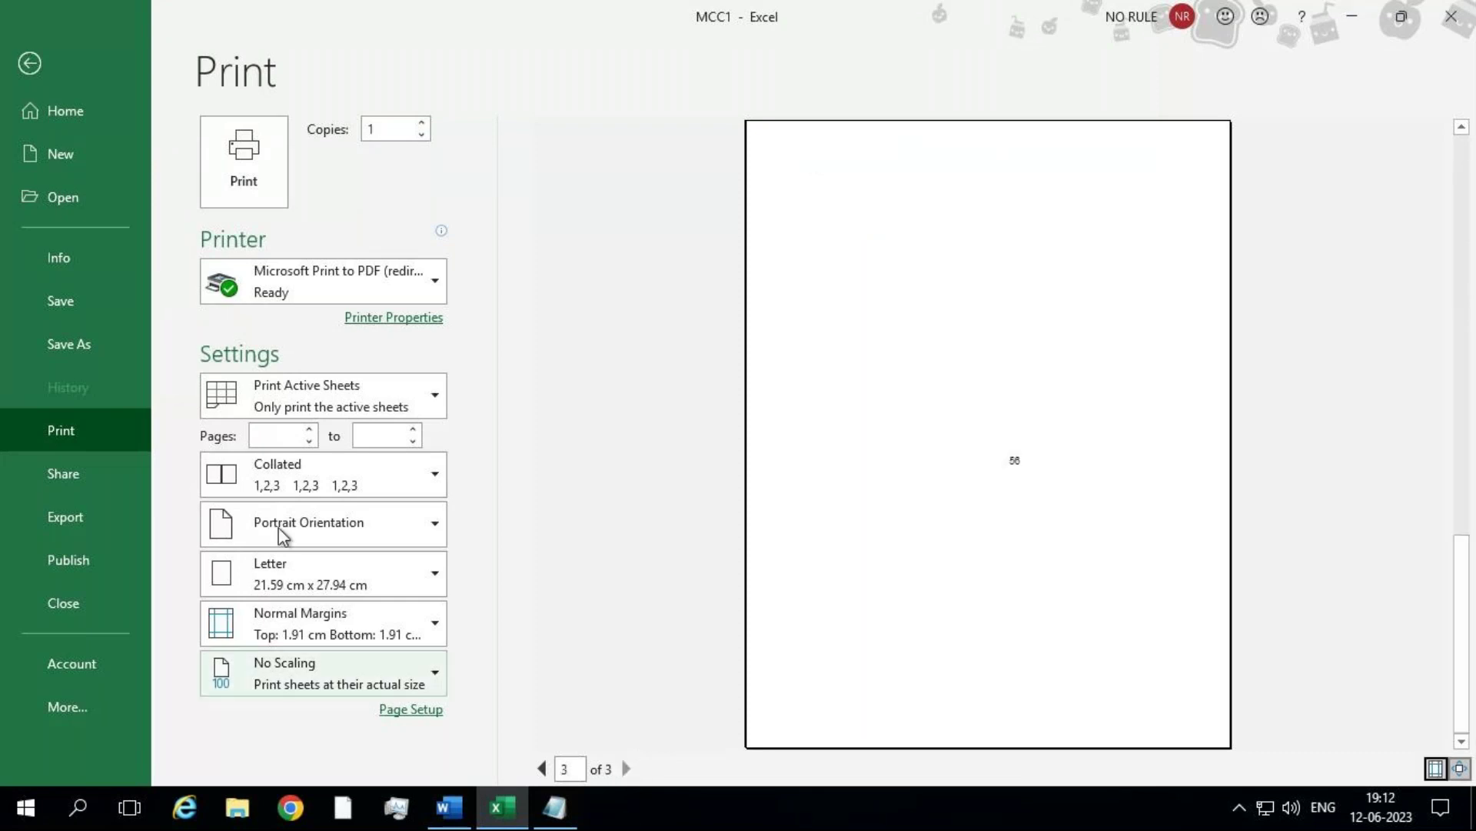
left_click(30, 64)
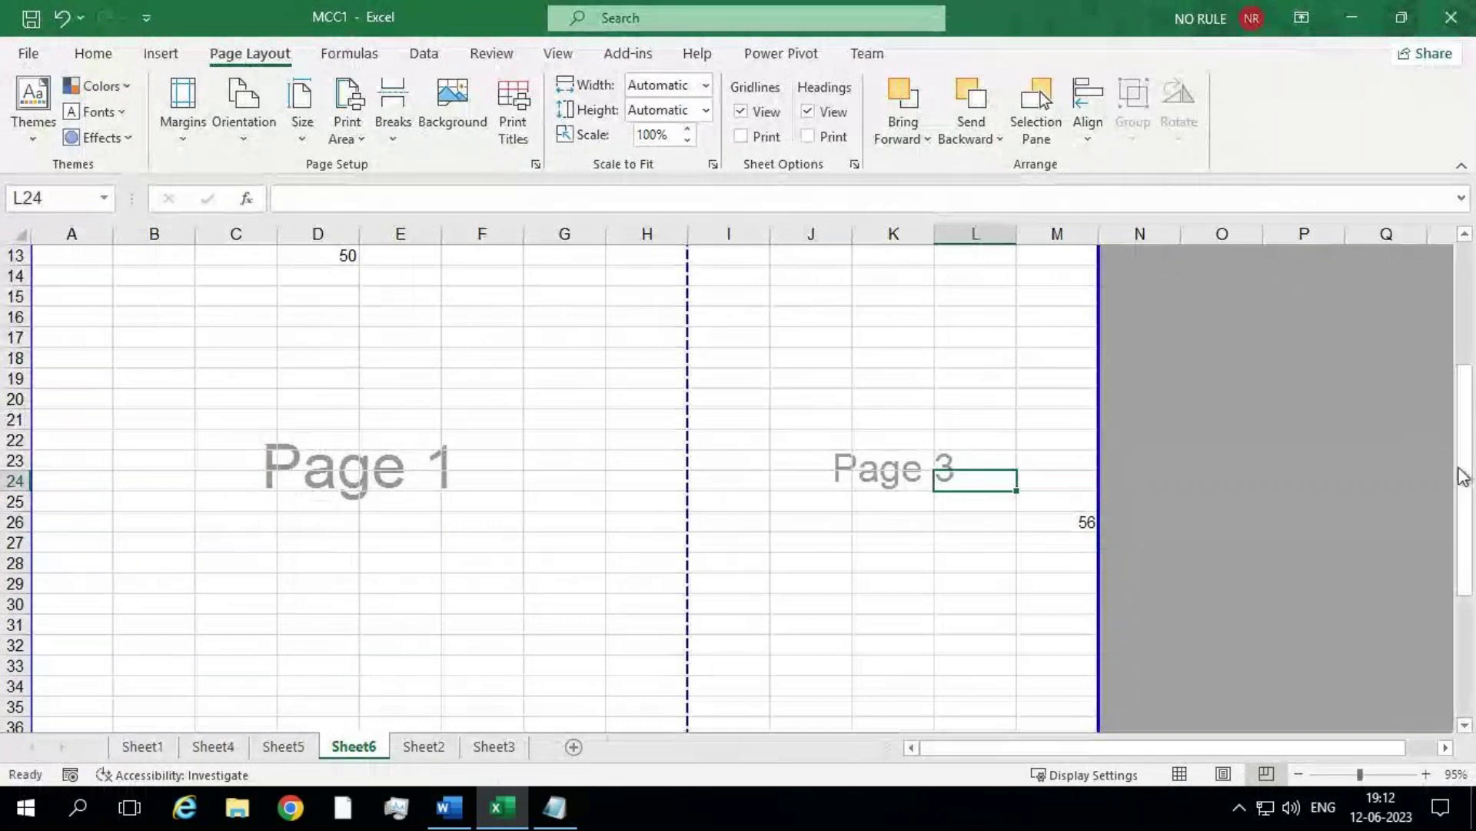
Step: Drag away the horizontal page break above row 47 so 8556 stays on Page 1 at 98%
left_click_drag(1460, 475, 1456, 682)
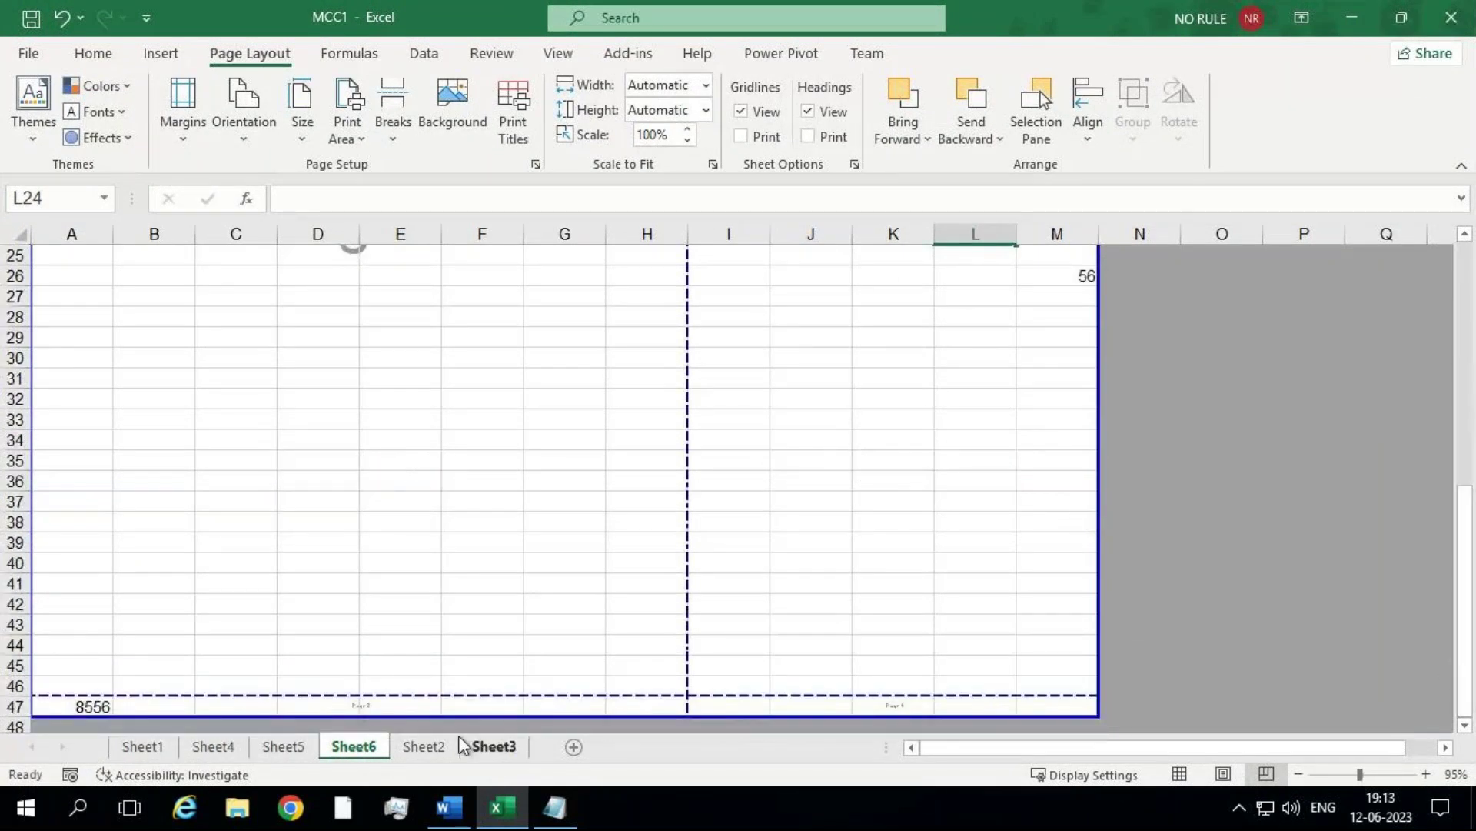
left_click(379, 703)
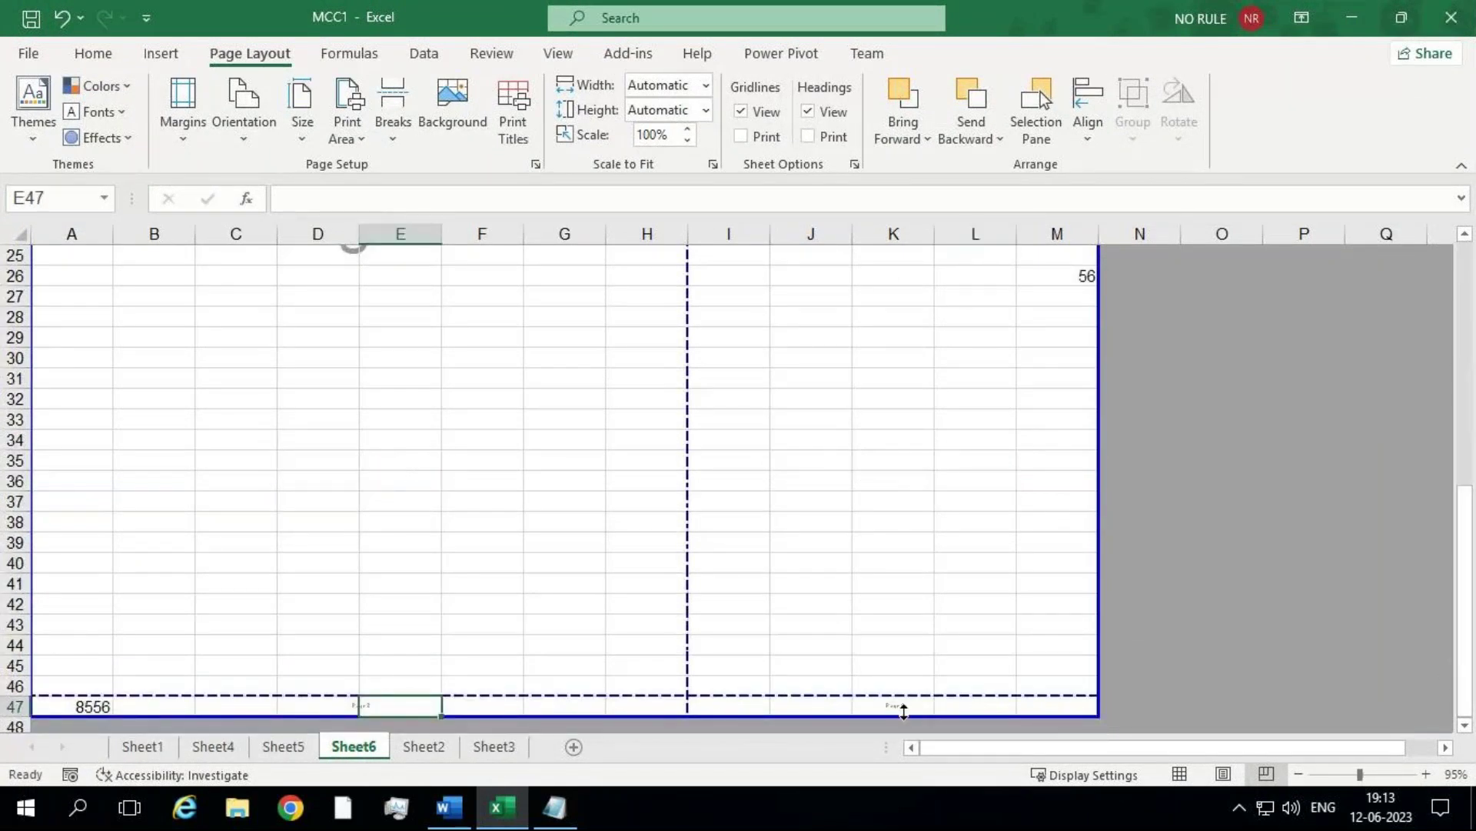
left_click_drag(851, 696, 851, 709)
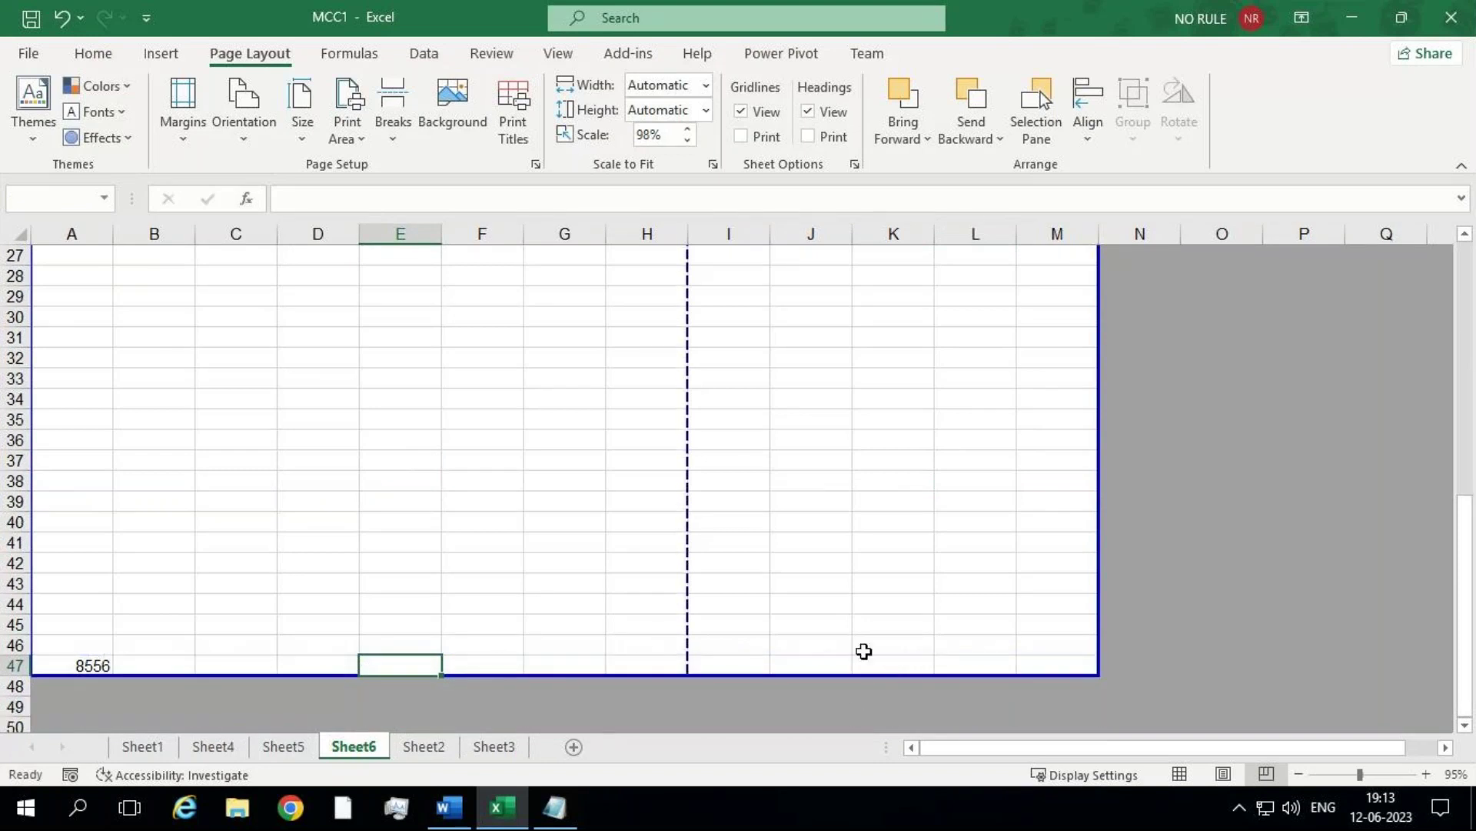
left_click_drag(1469, 603, 1470, 453)
left_click(458, 501)
left_click(943, 537)
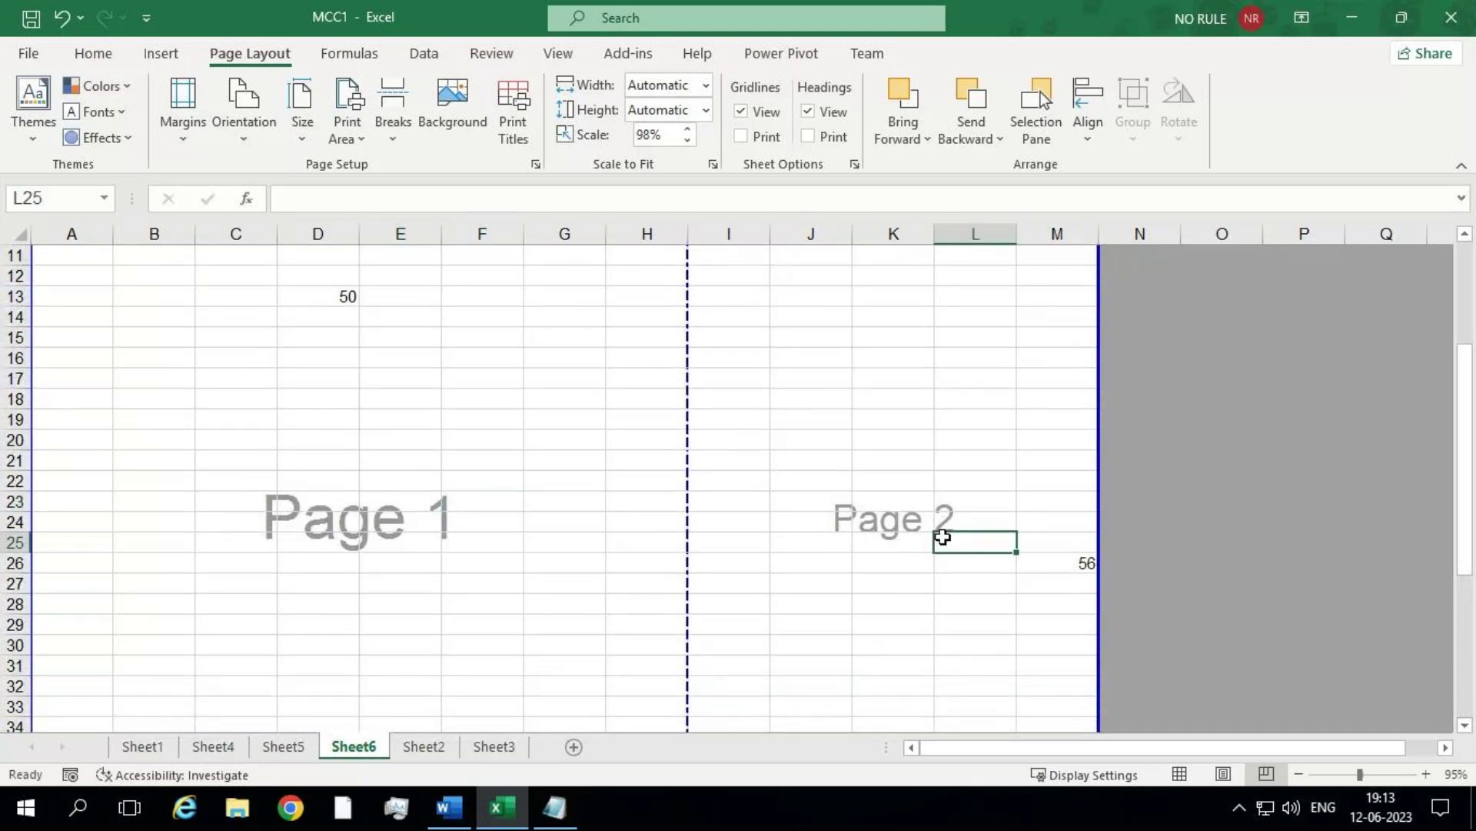
Step: Confirm the two-page print preview, then move the vertical page break to the F/G column boundary
left_click(48, 57)
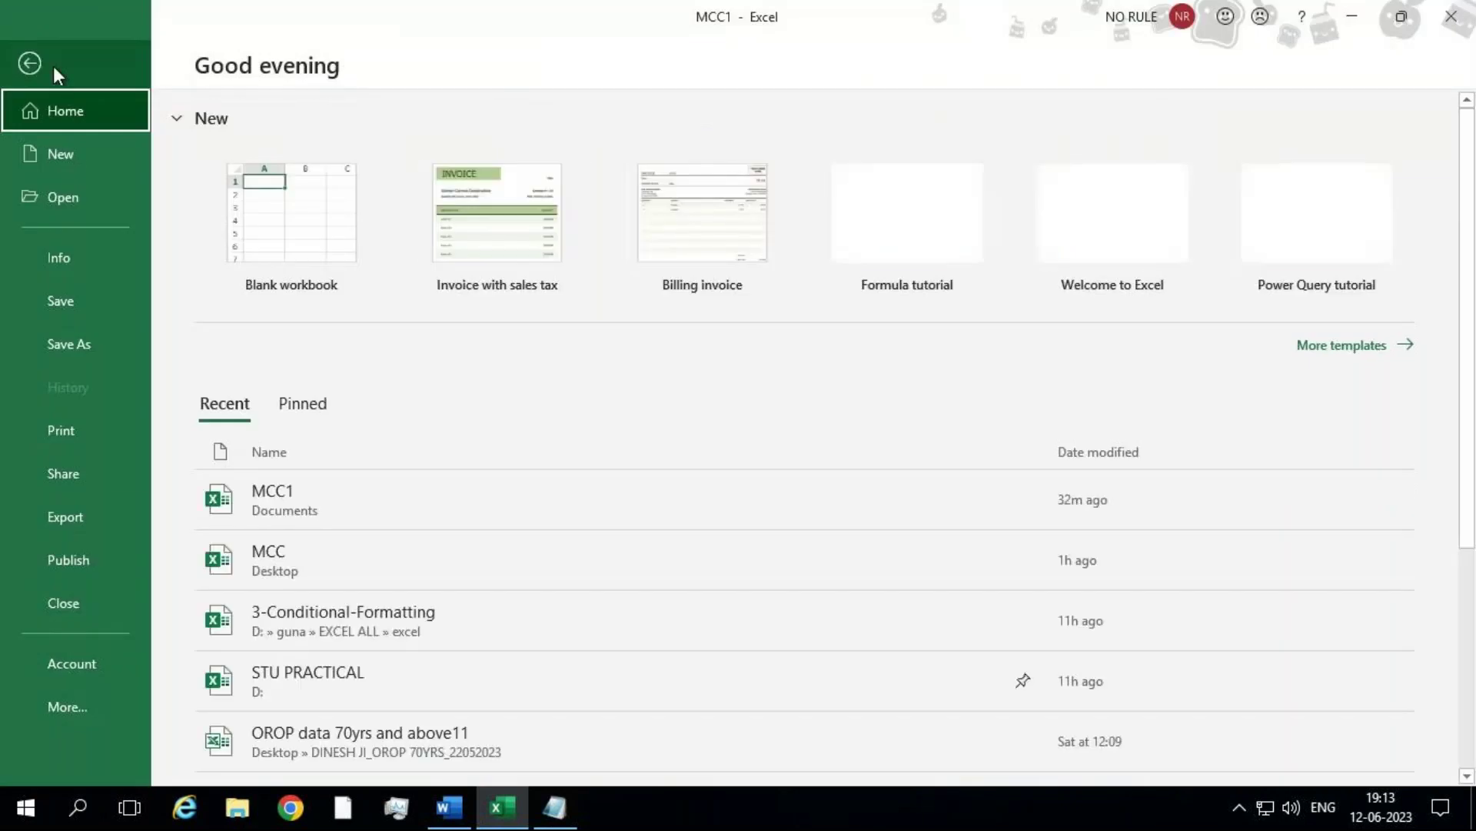
left_click(126, 430)
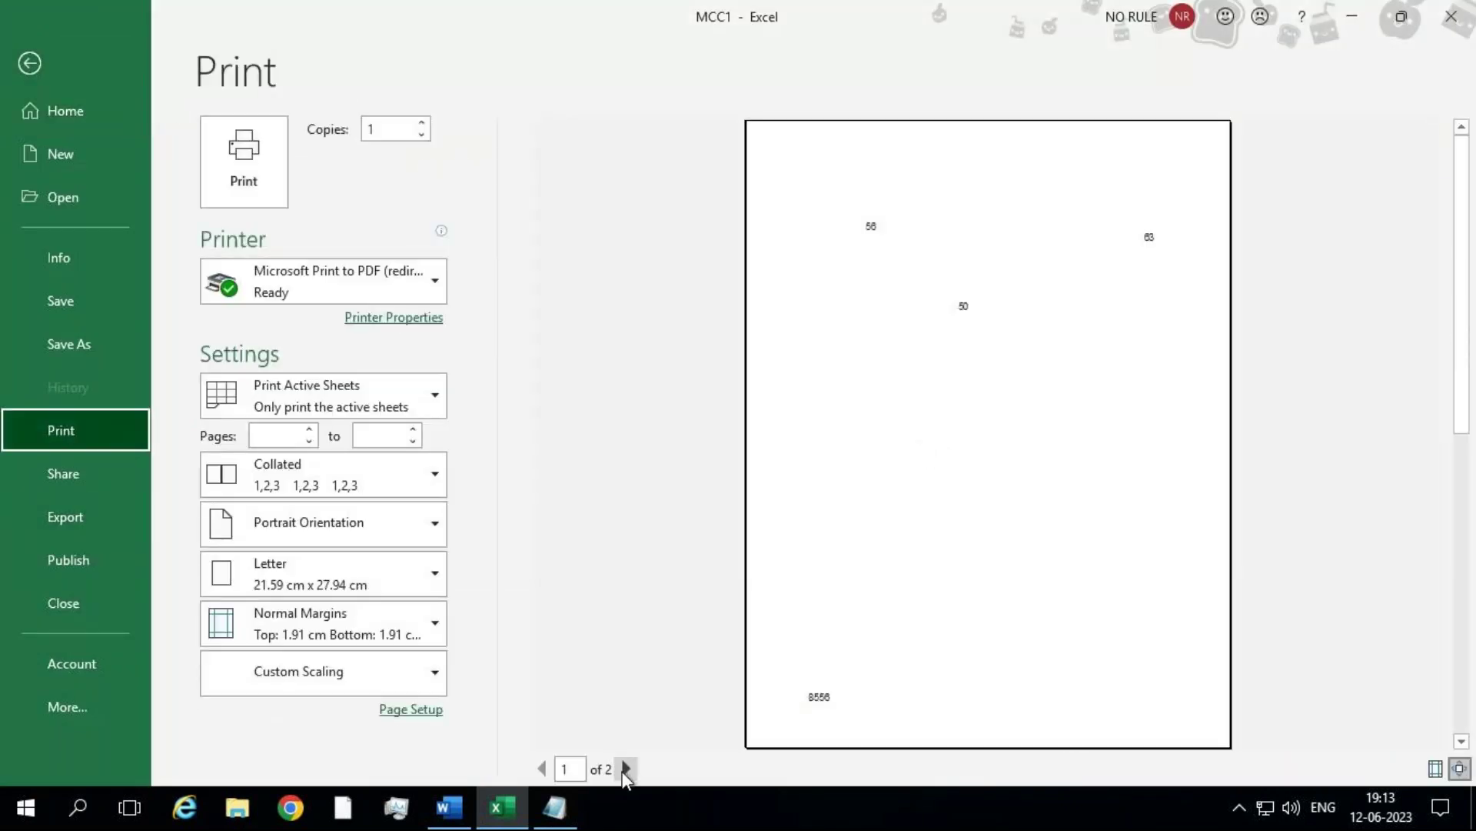
left_click(34, 77)
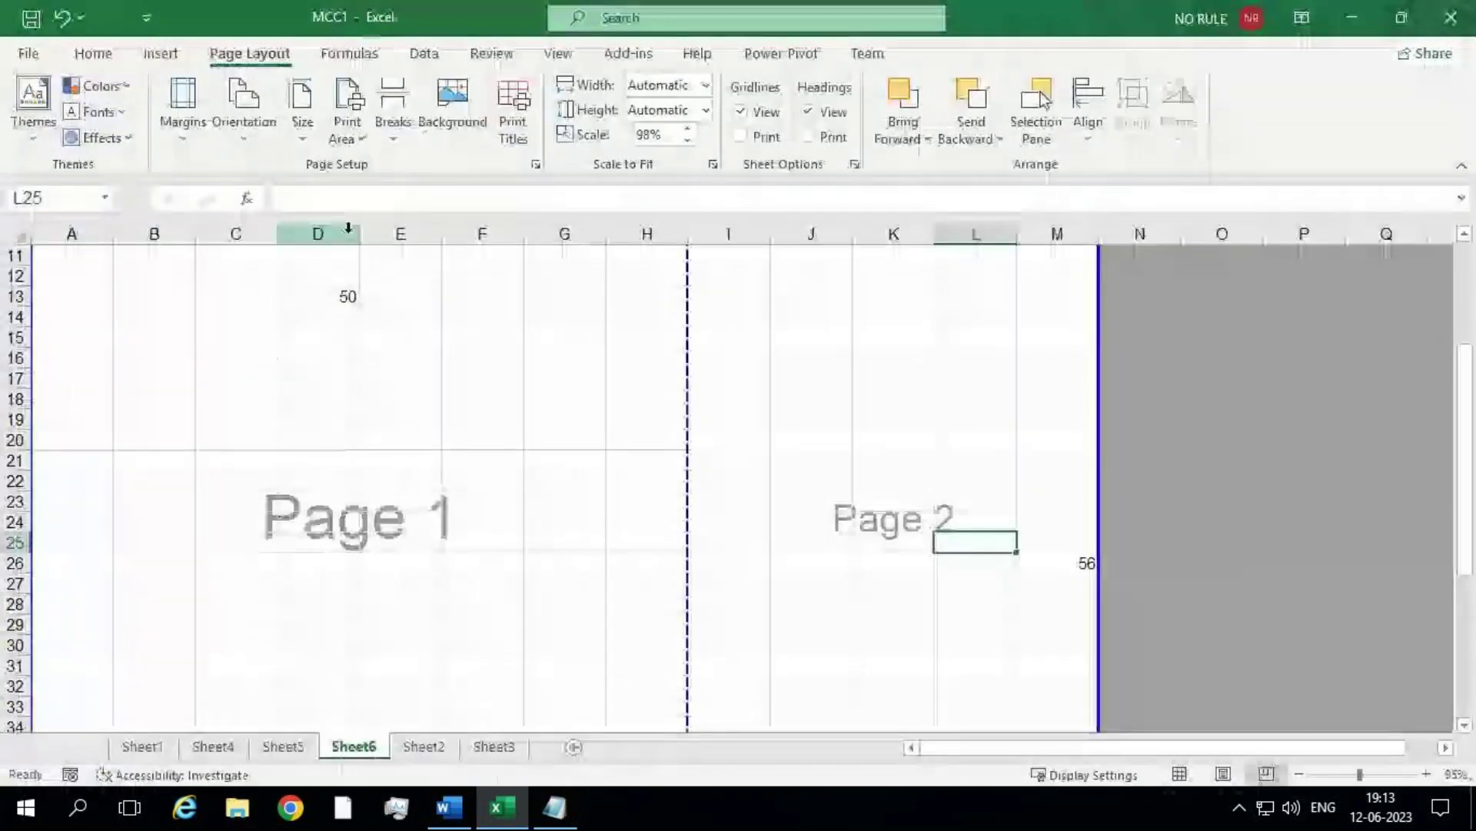
left_click_drag(683, 454, 529, 471)
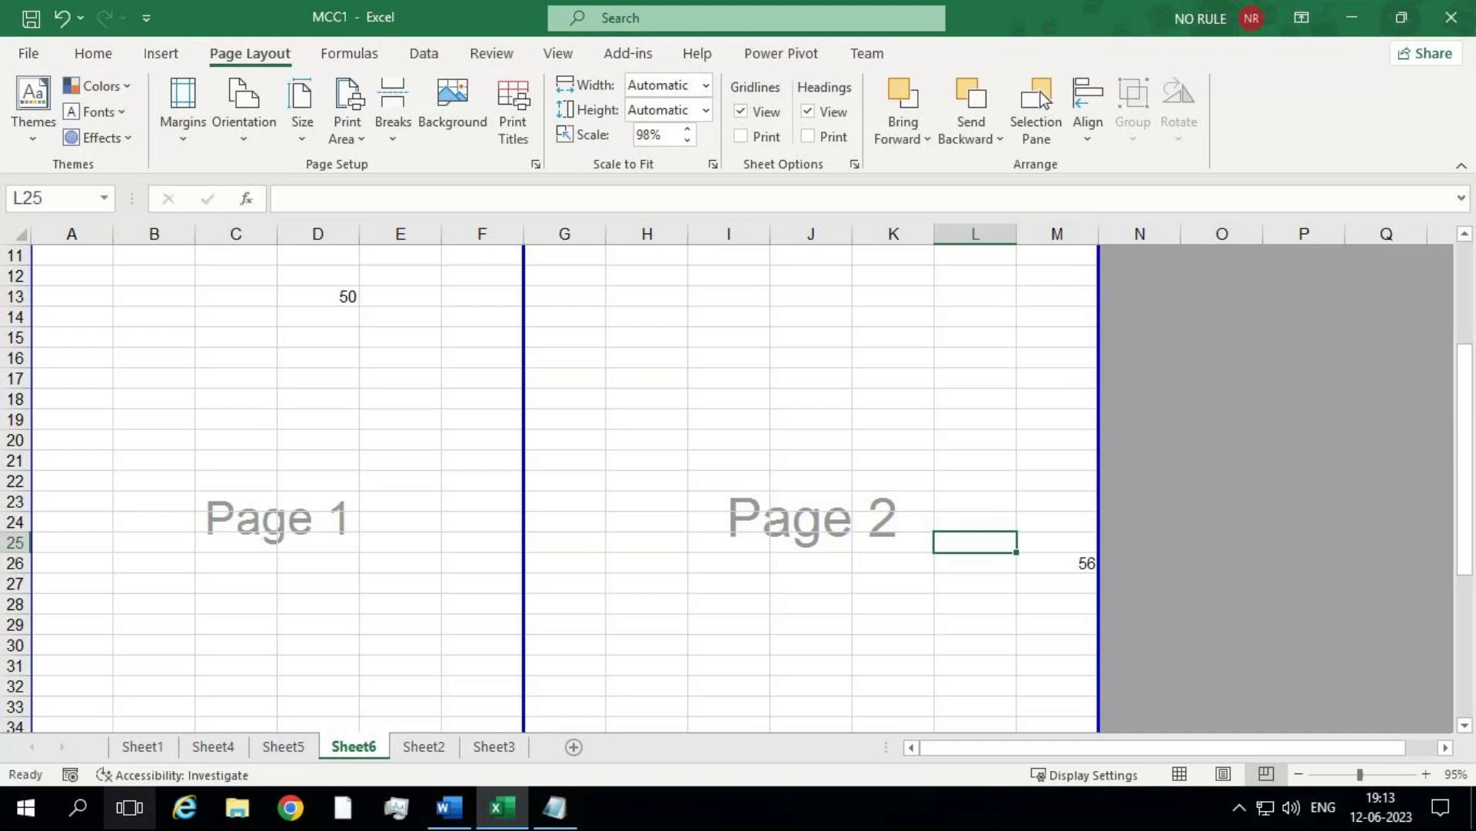
mouse_move(1332, 17)
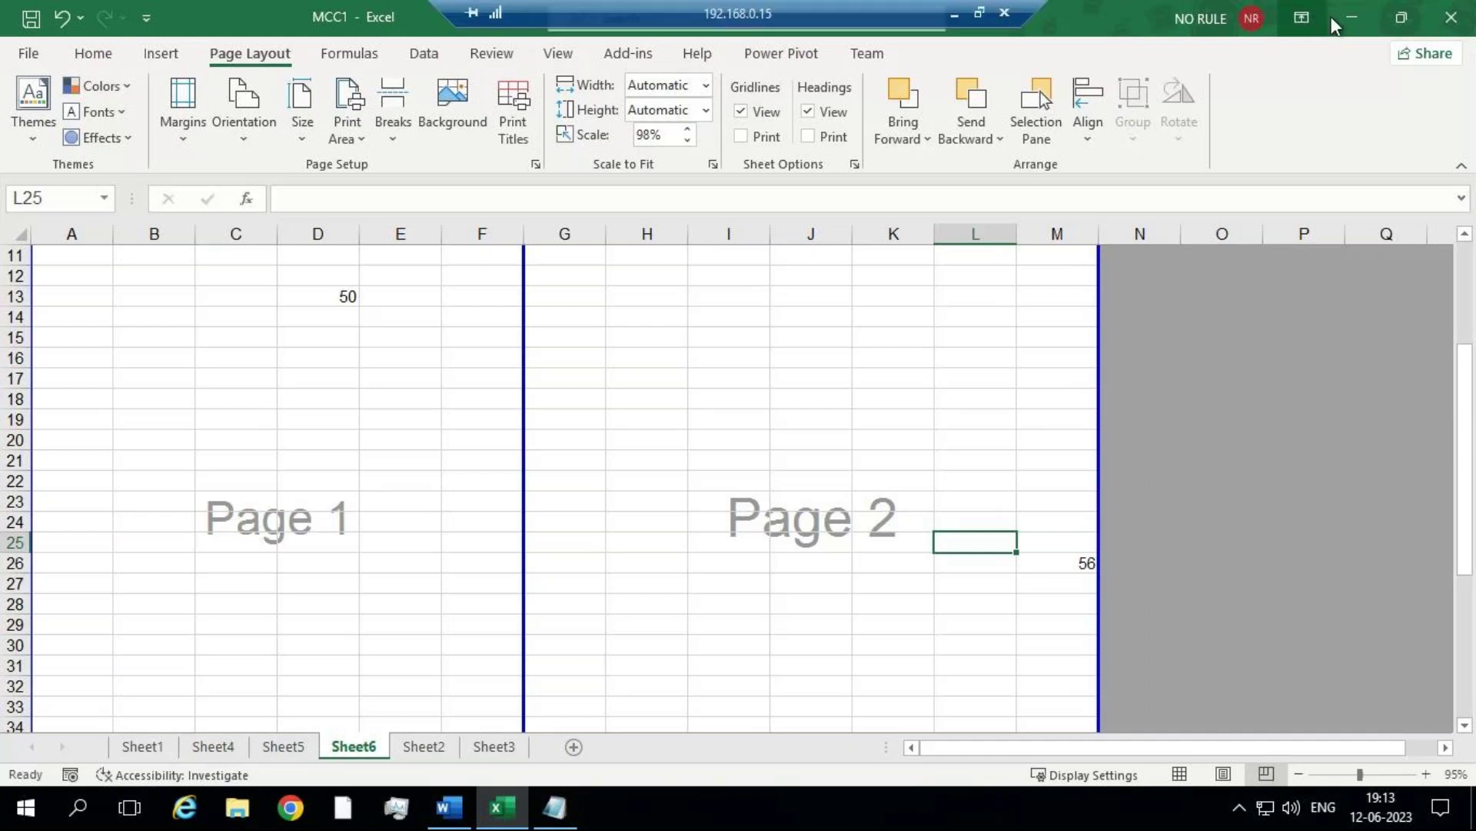
left_click(954, 13)
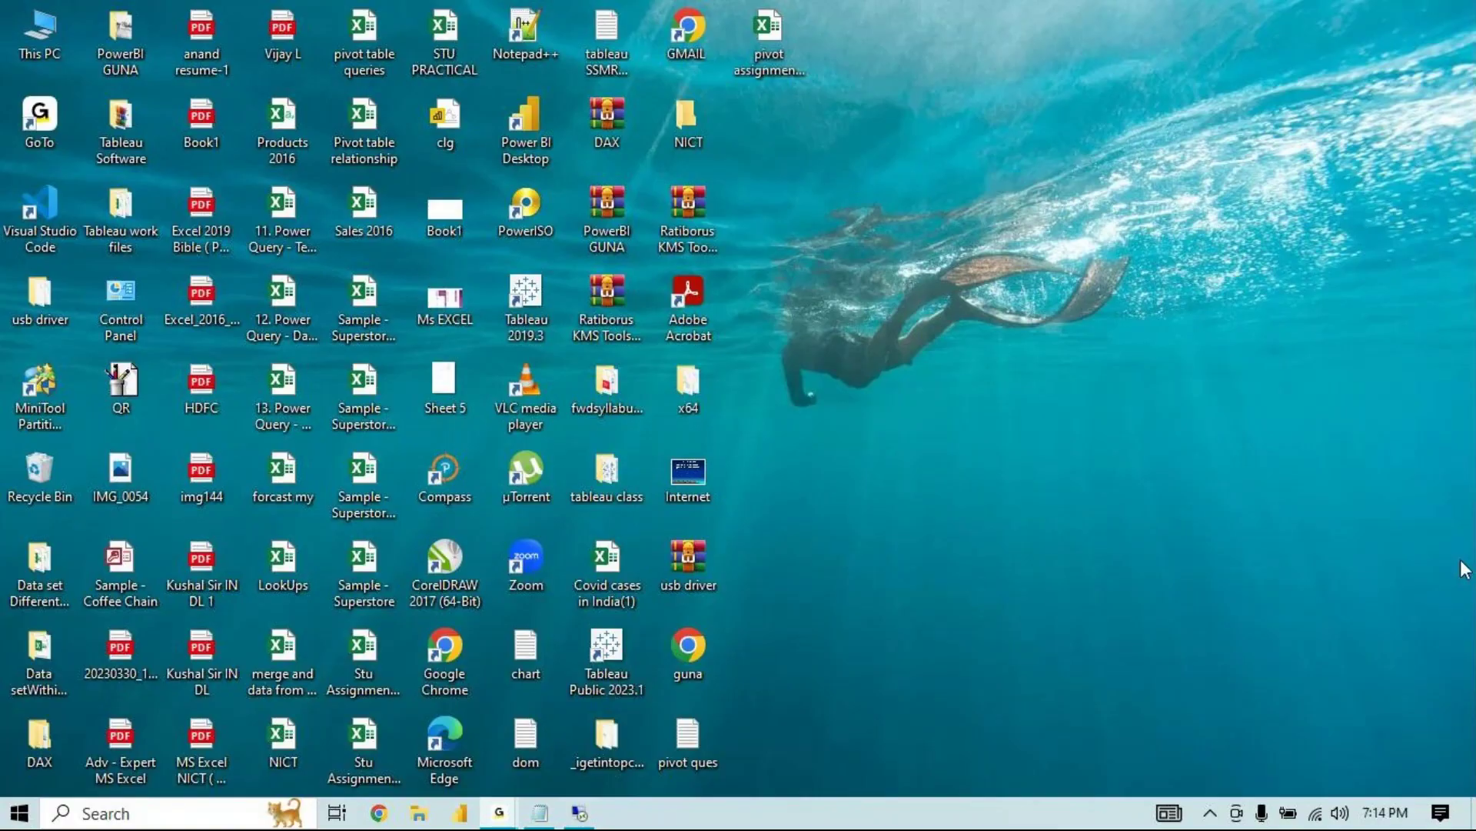
left_click(581, 814)
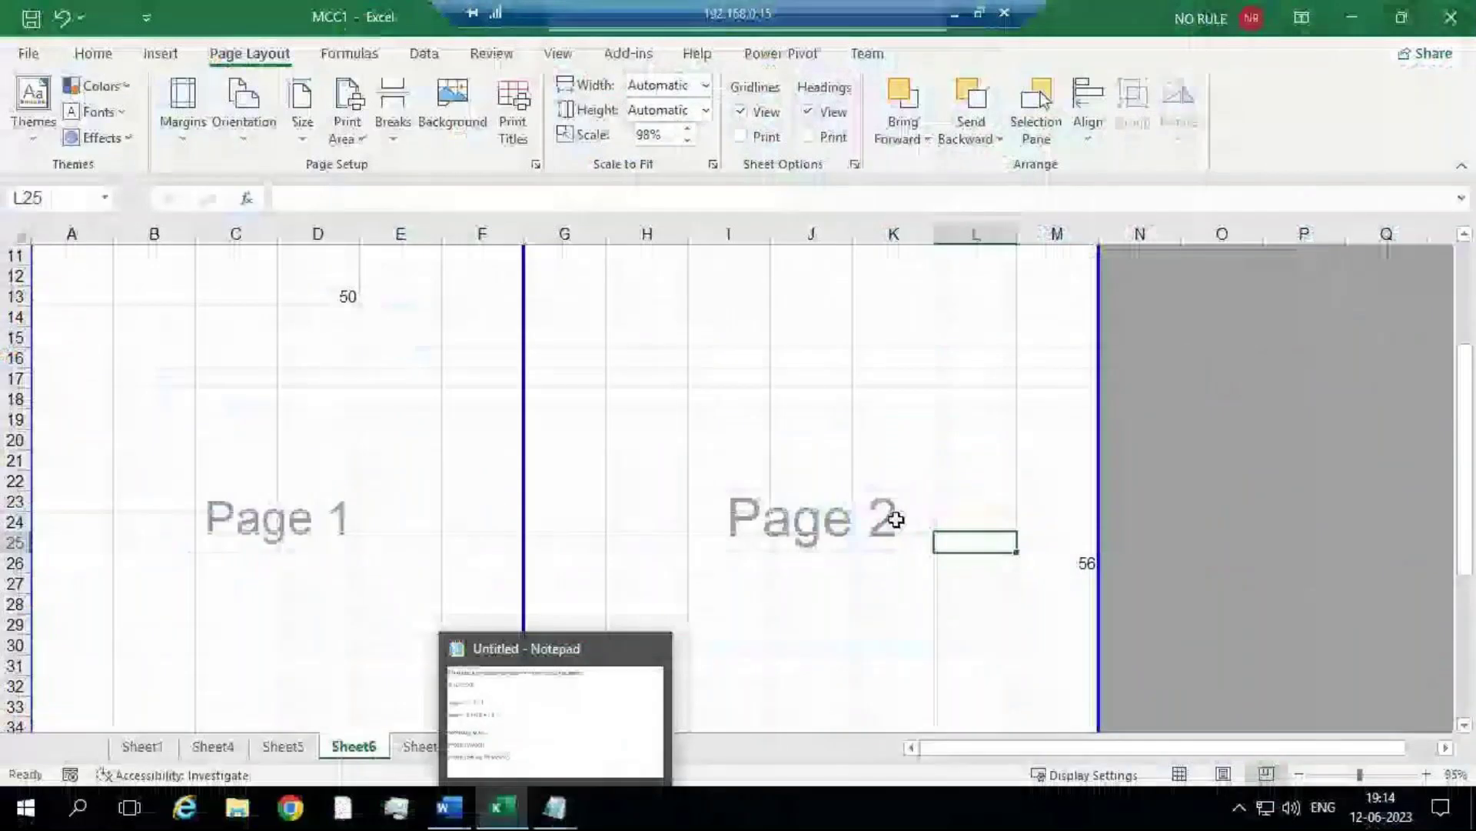
left_click(895, 520)
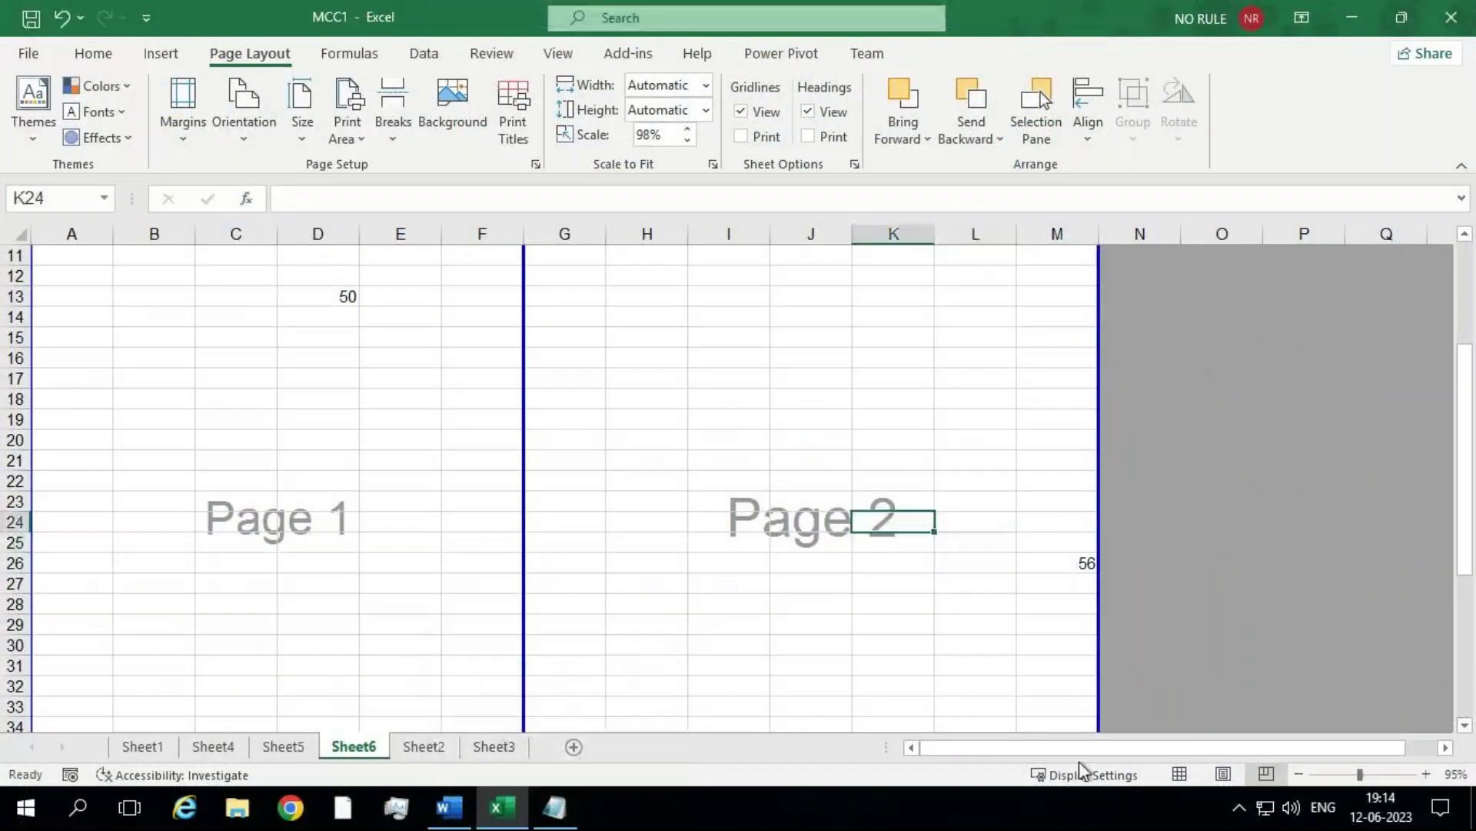
Step: Switch Sheet6 back to Normal view and enter 'Swatch /' in D20
left_click(1181, 773)
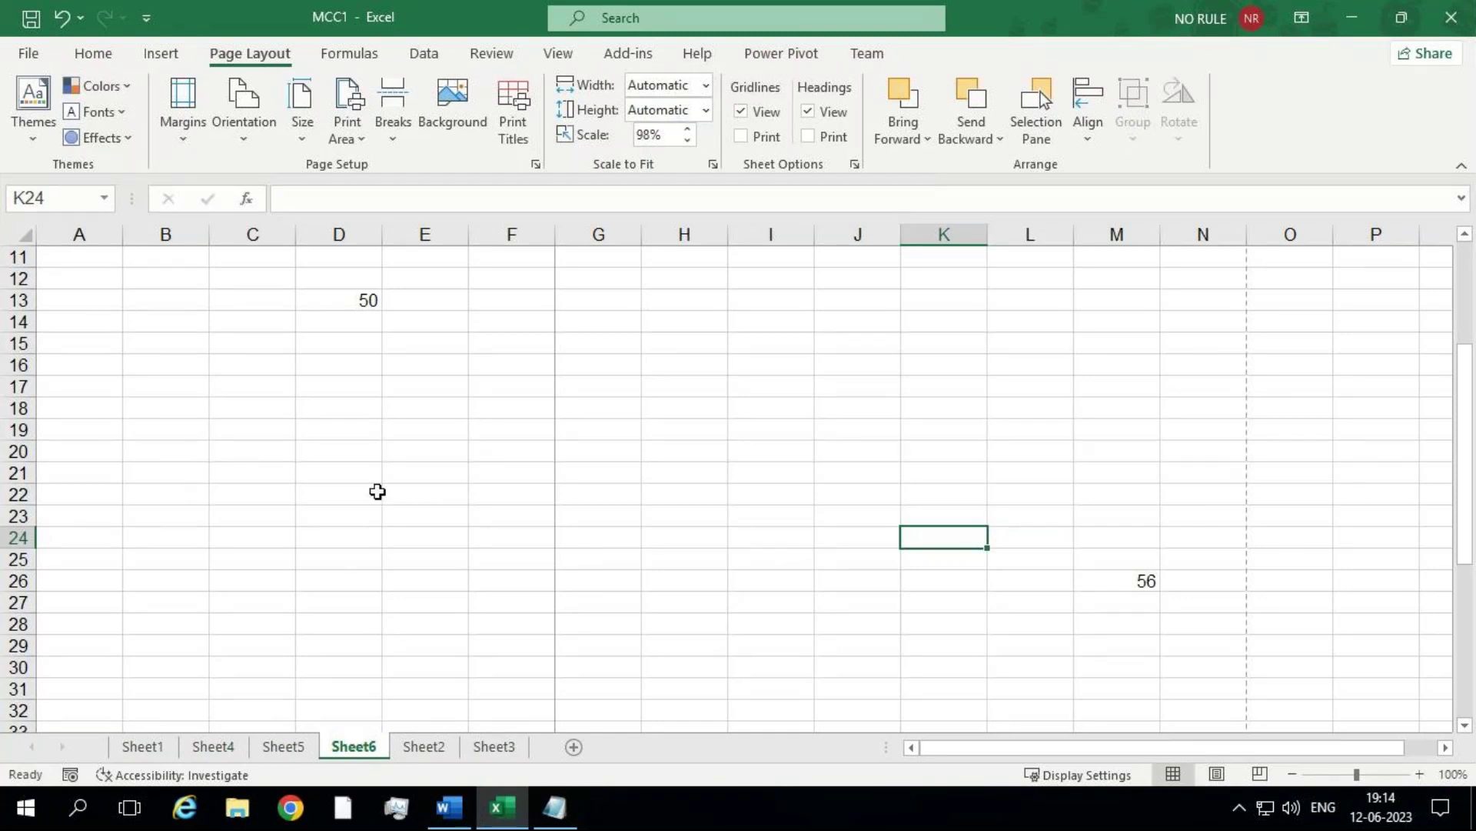
left_click(365, 450)
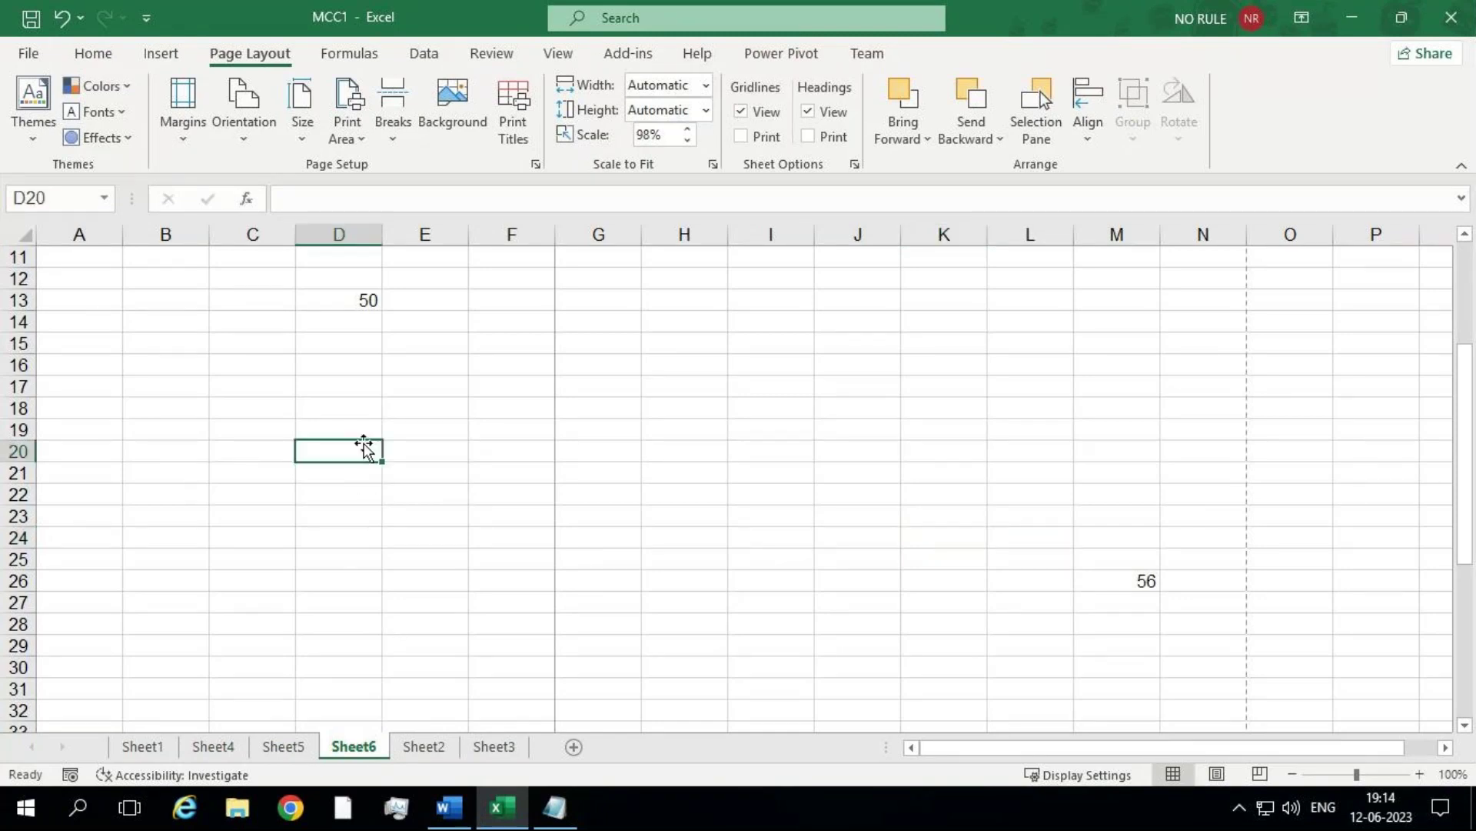
type("Swatches")
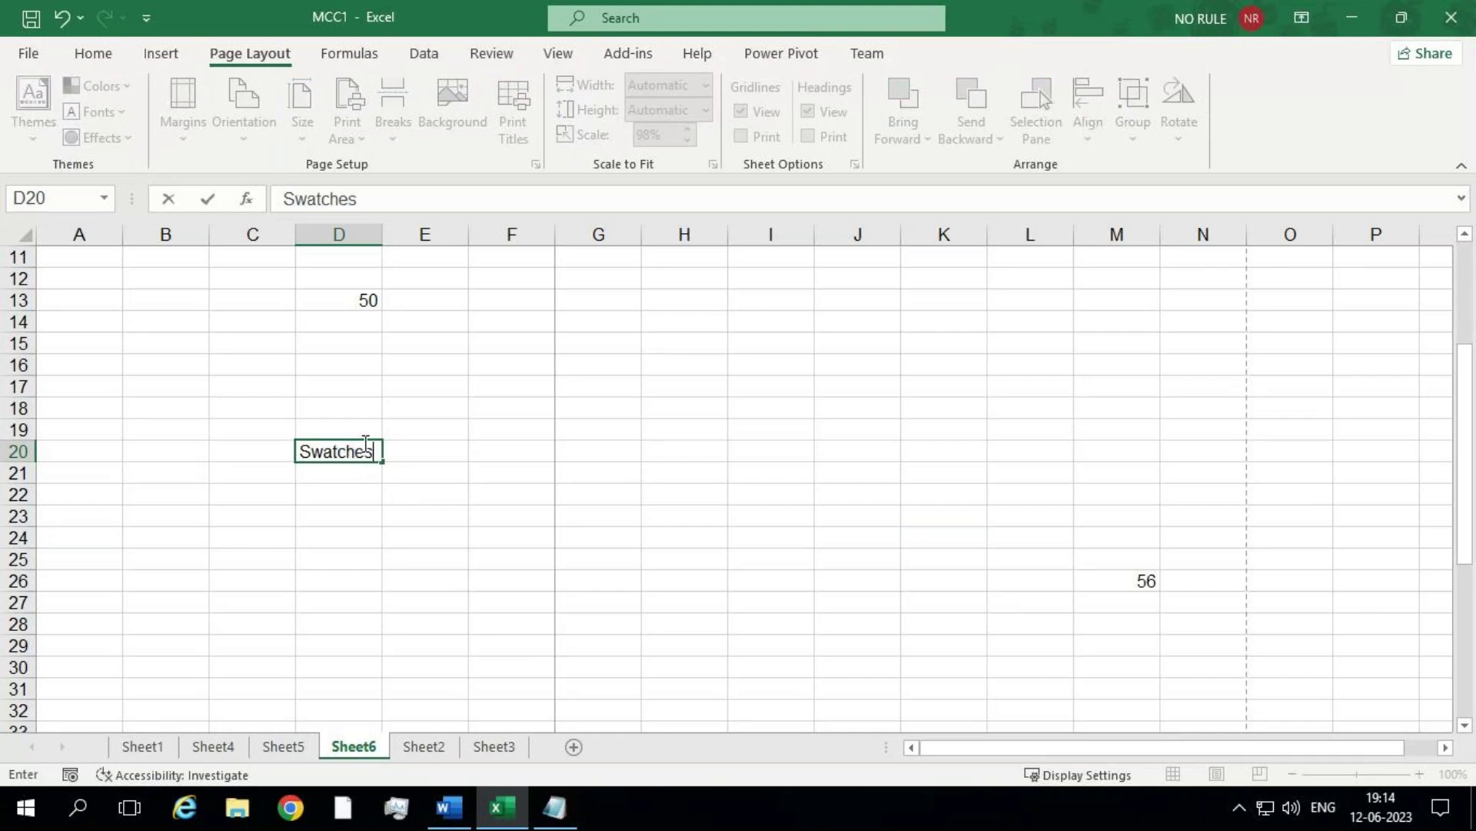
key("BackSpace")
key("BackSpace")
type("/")
left_click(313, 492)
Step: Reselect D20 and E23, then bring Notepad forward and jump to the end of the notes
left_click(343, 453)
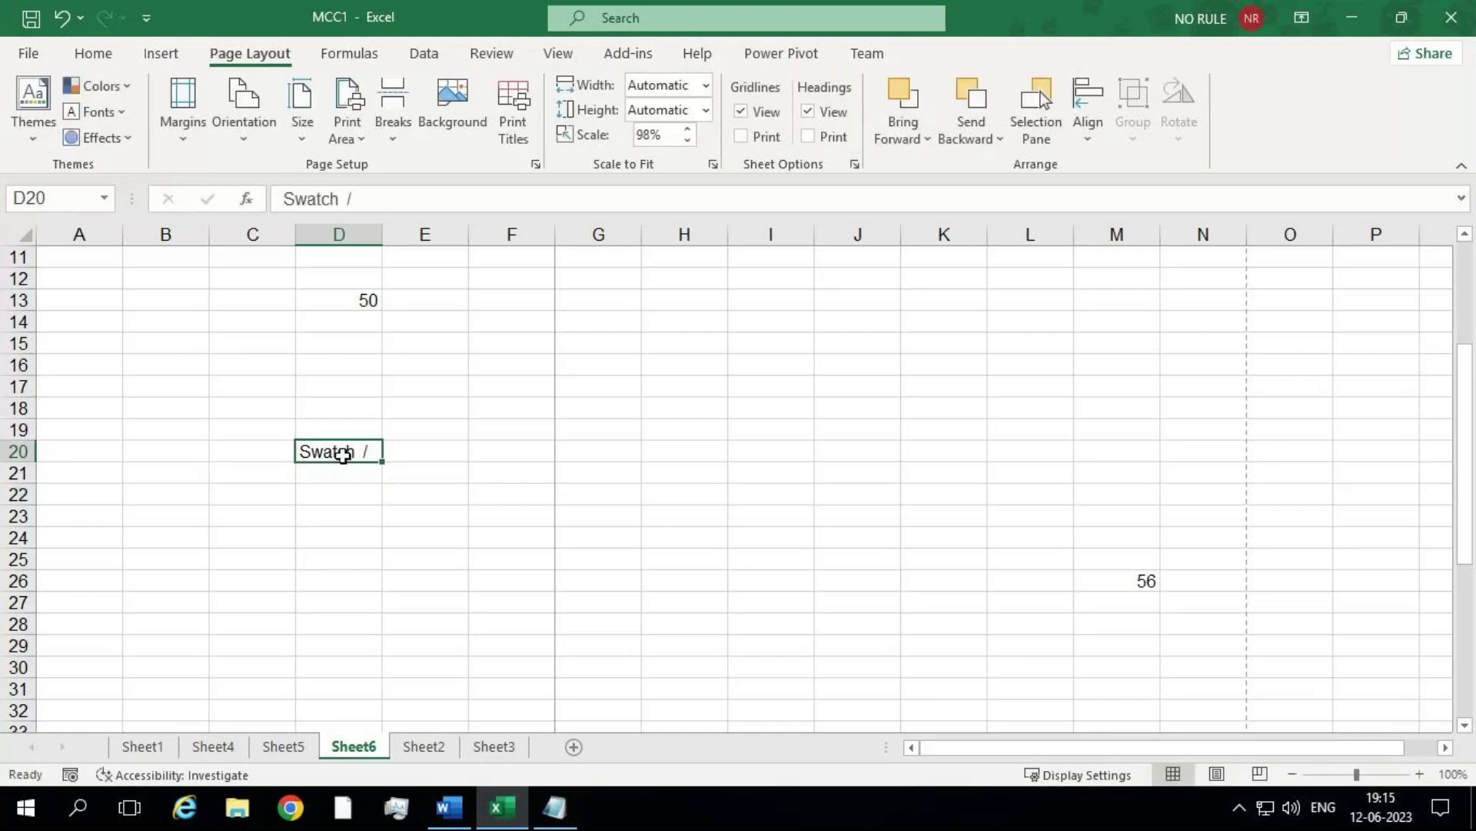
left_click(400, 525)
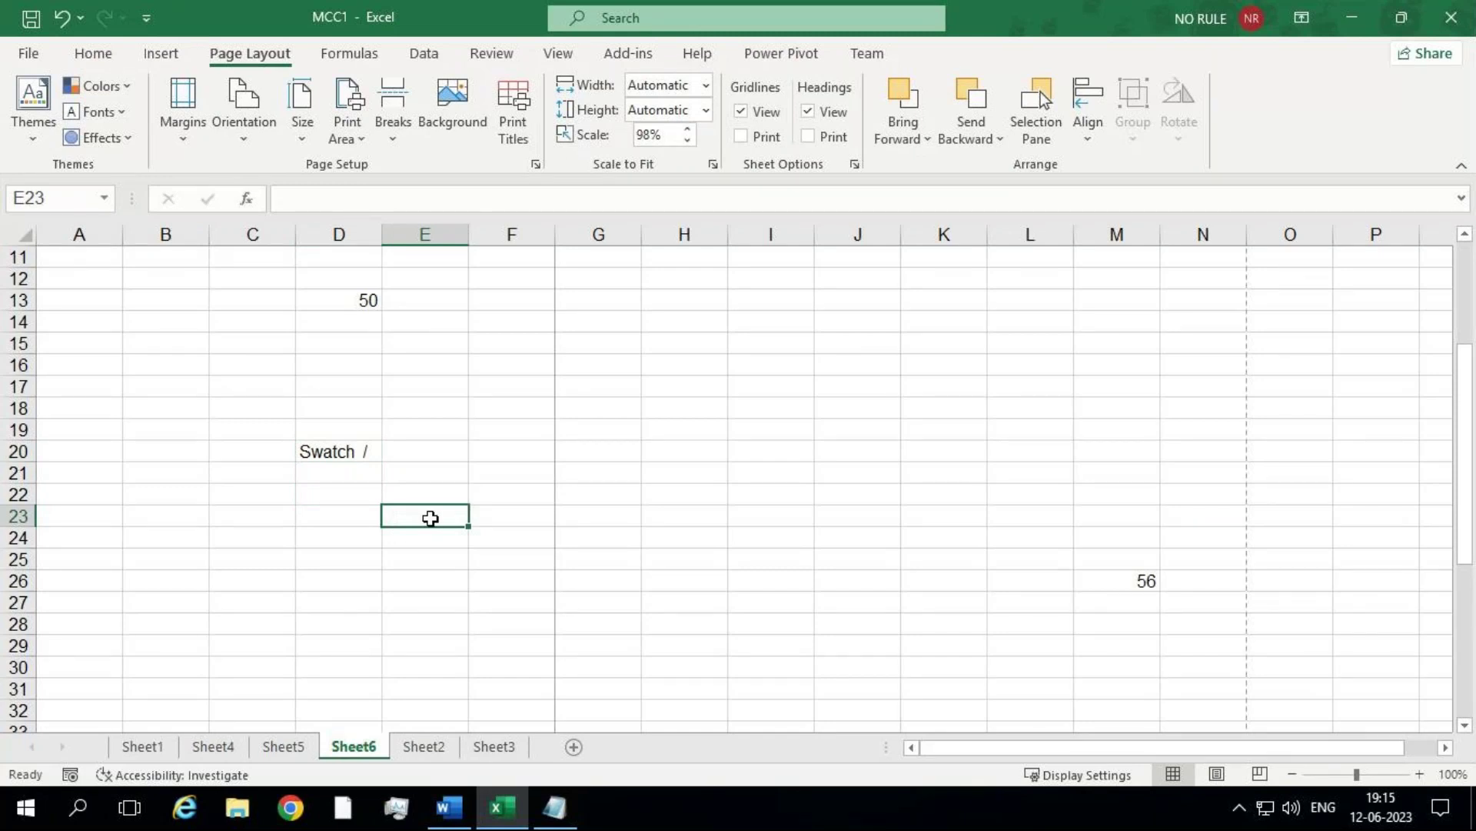
left_click(552, 809)
key("ctrl+End")
Step: Add the Notepad note line 'SWATCH - ALT / F10' below the views and return to Excel
key("Return")
key("Return")
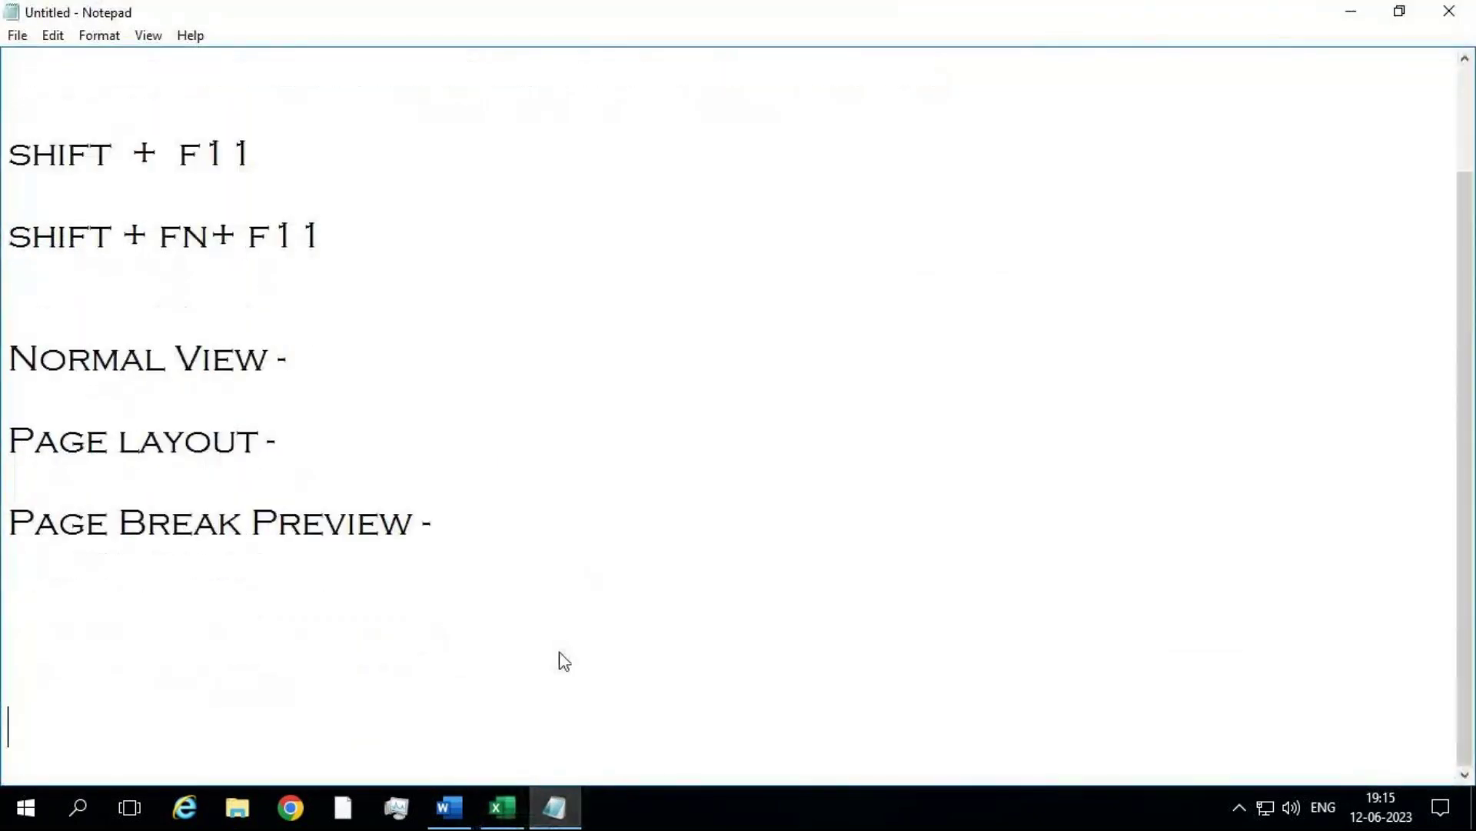
type("SWATCH  ")
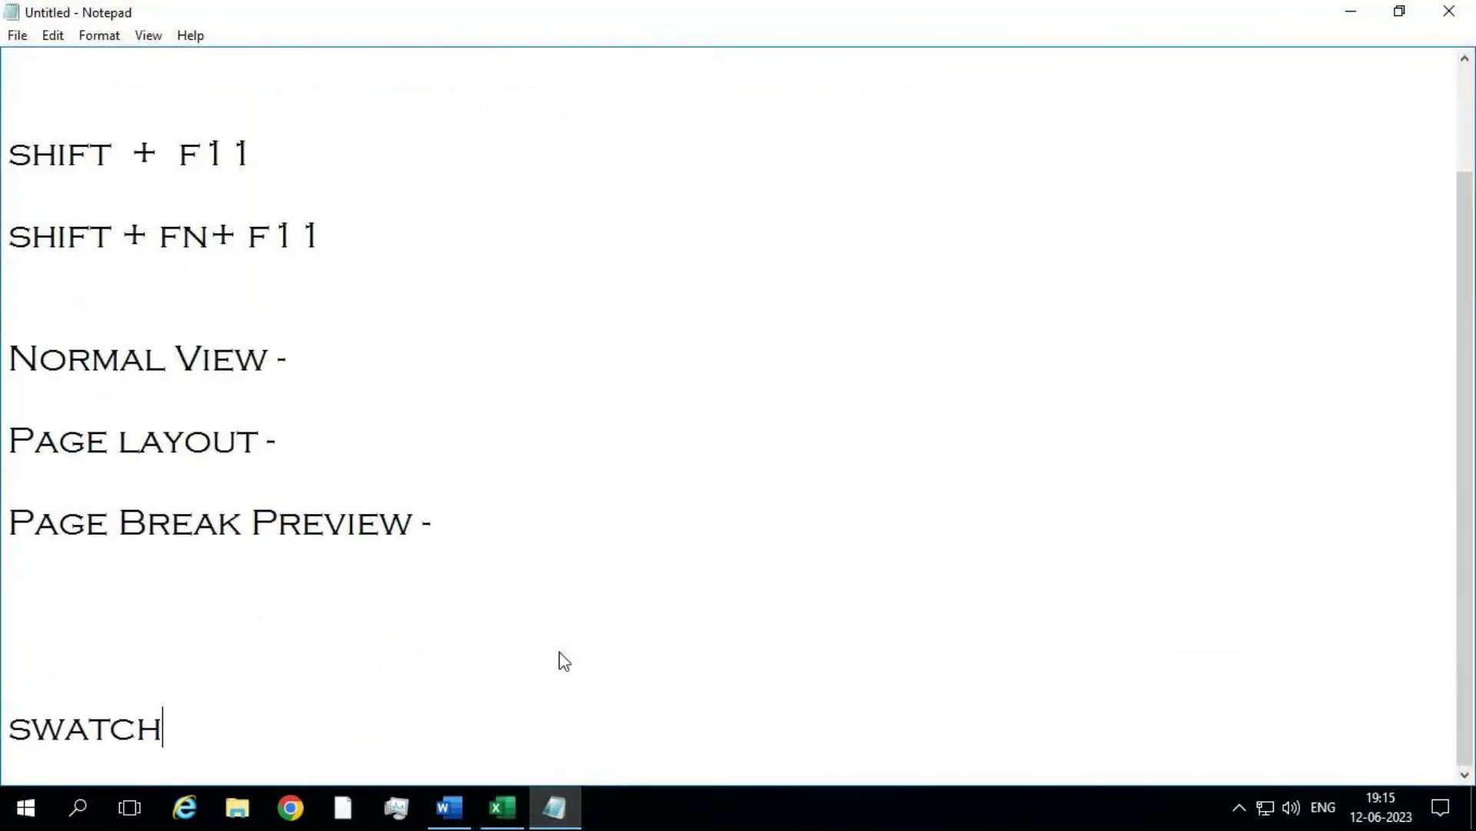
type("-  ALT  / F10")
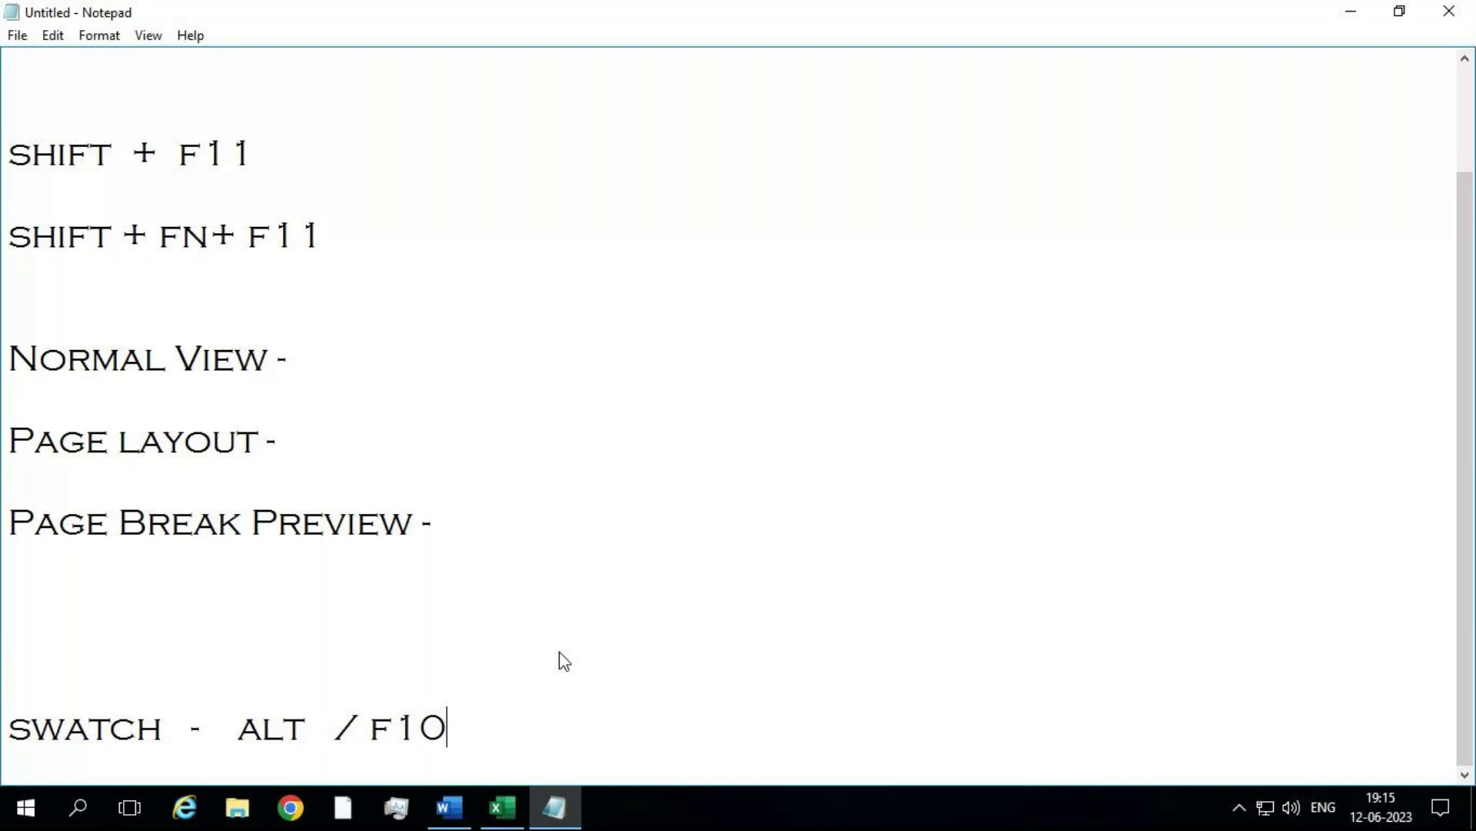
left_click(500, 807)
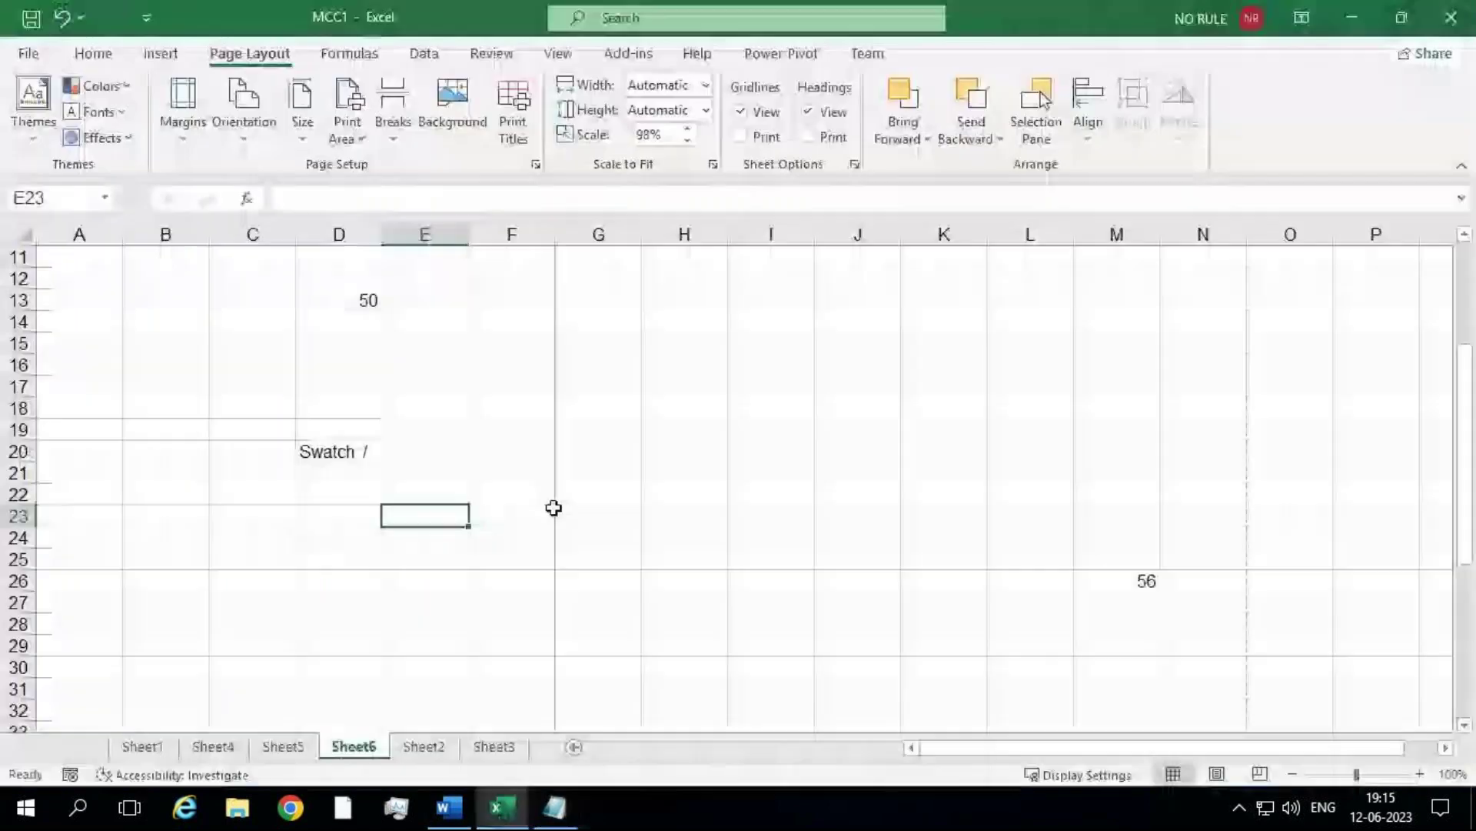
left_click(609, 334)
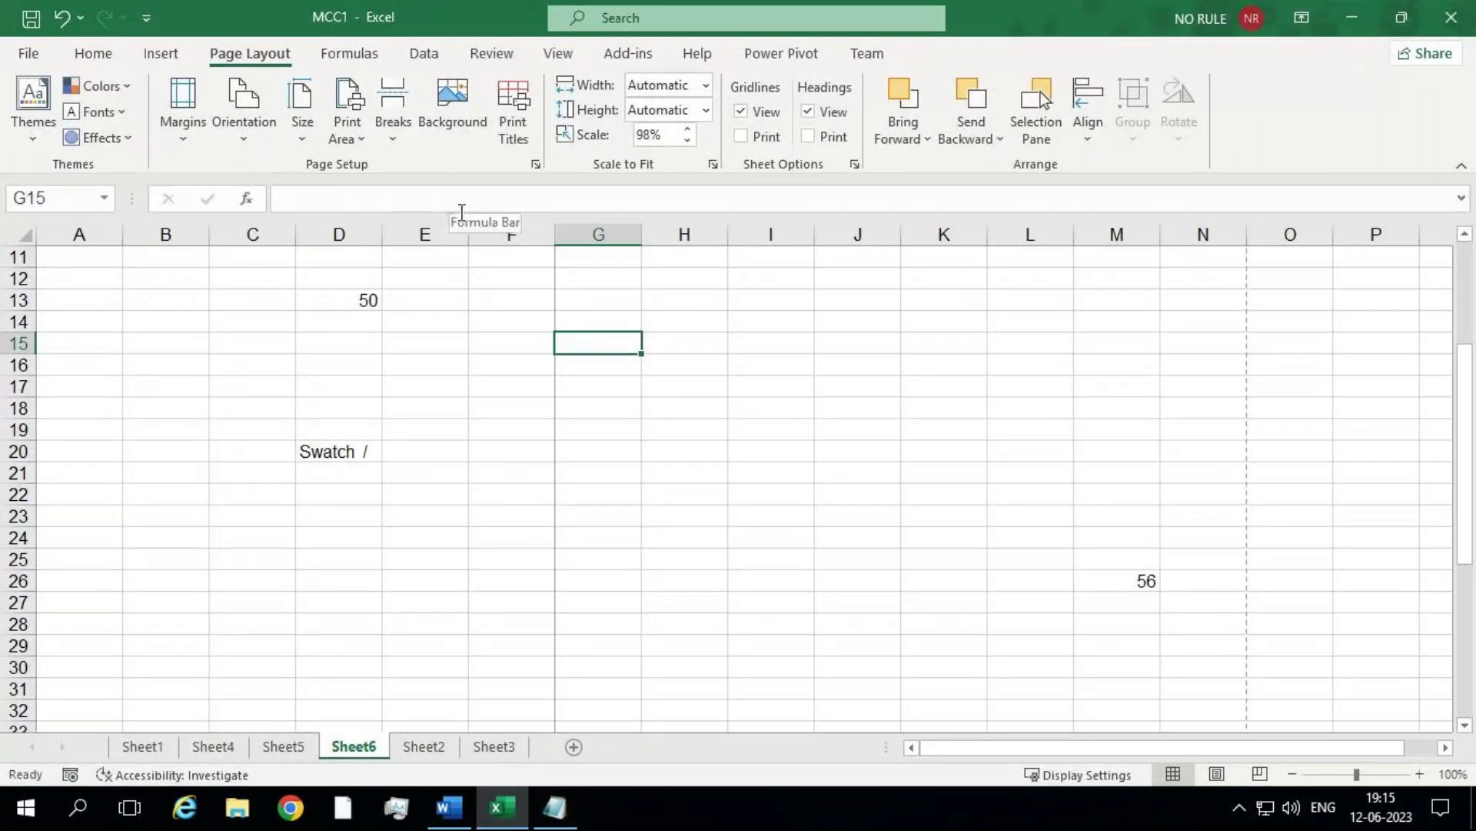
key("alt")
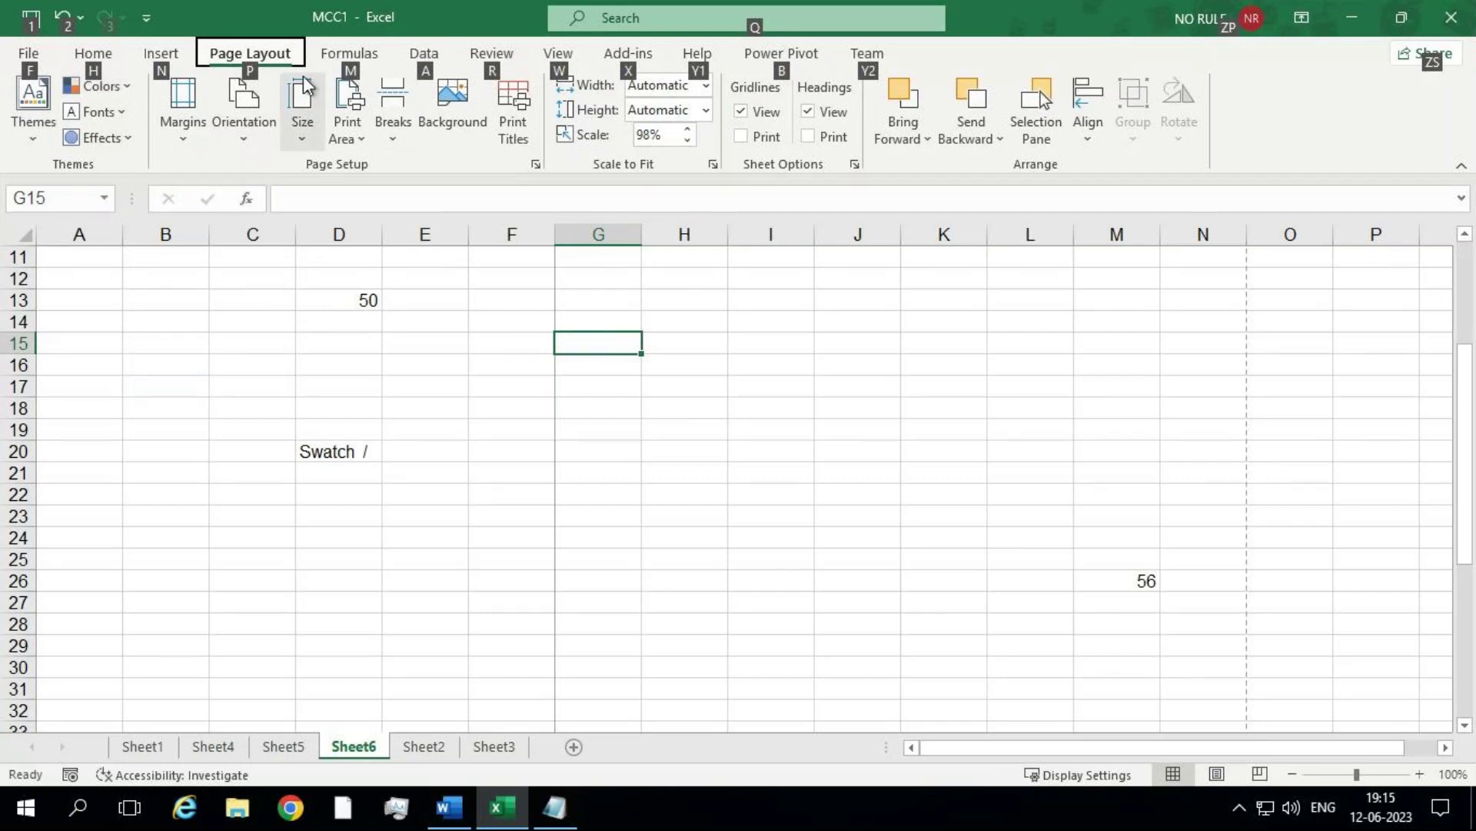
left_click(465, 433)
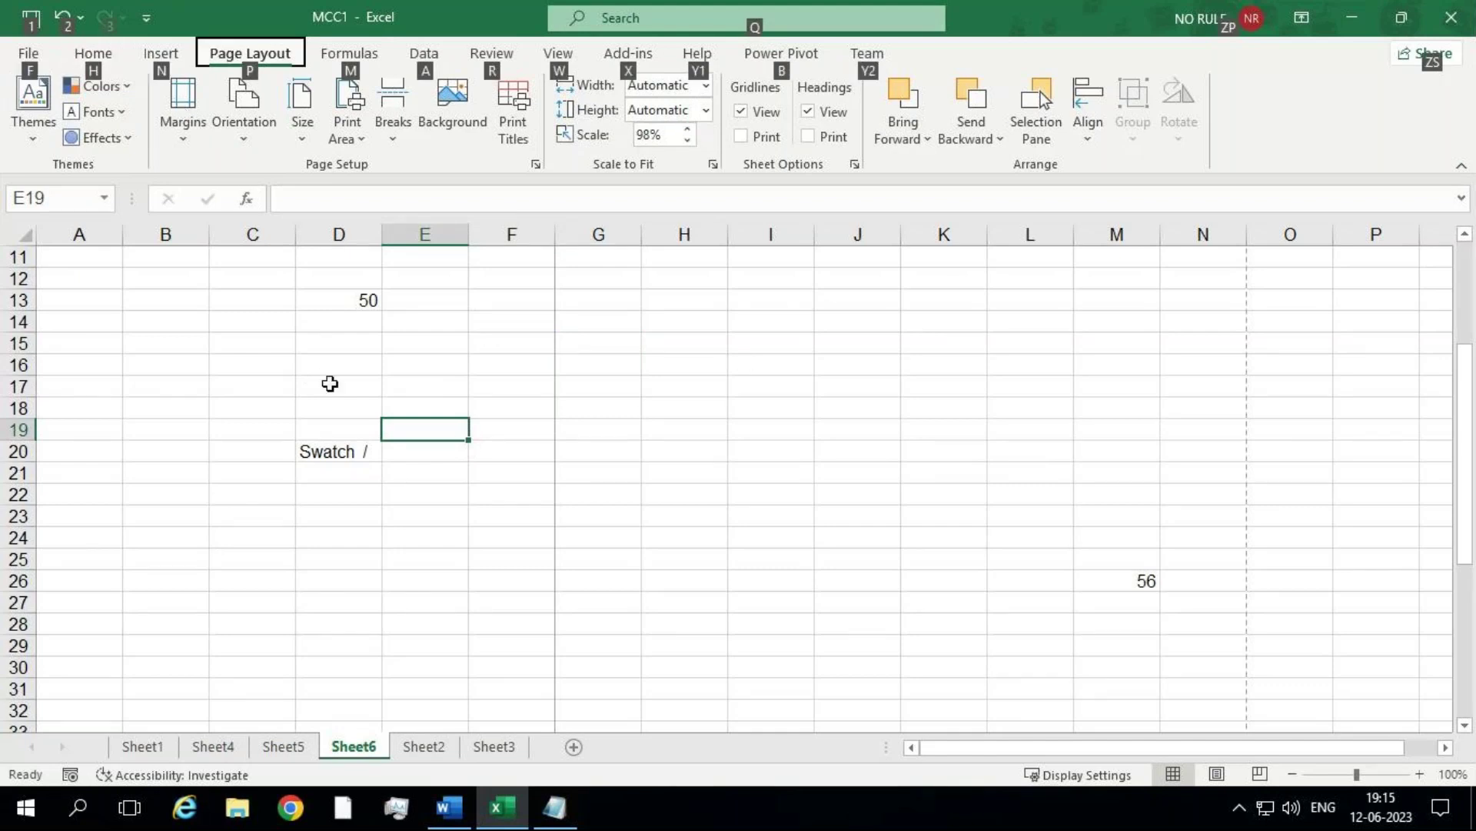
left_click(638, 395)
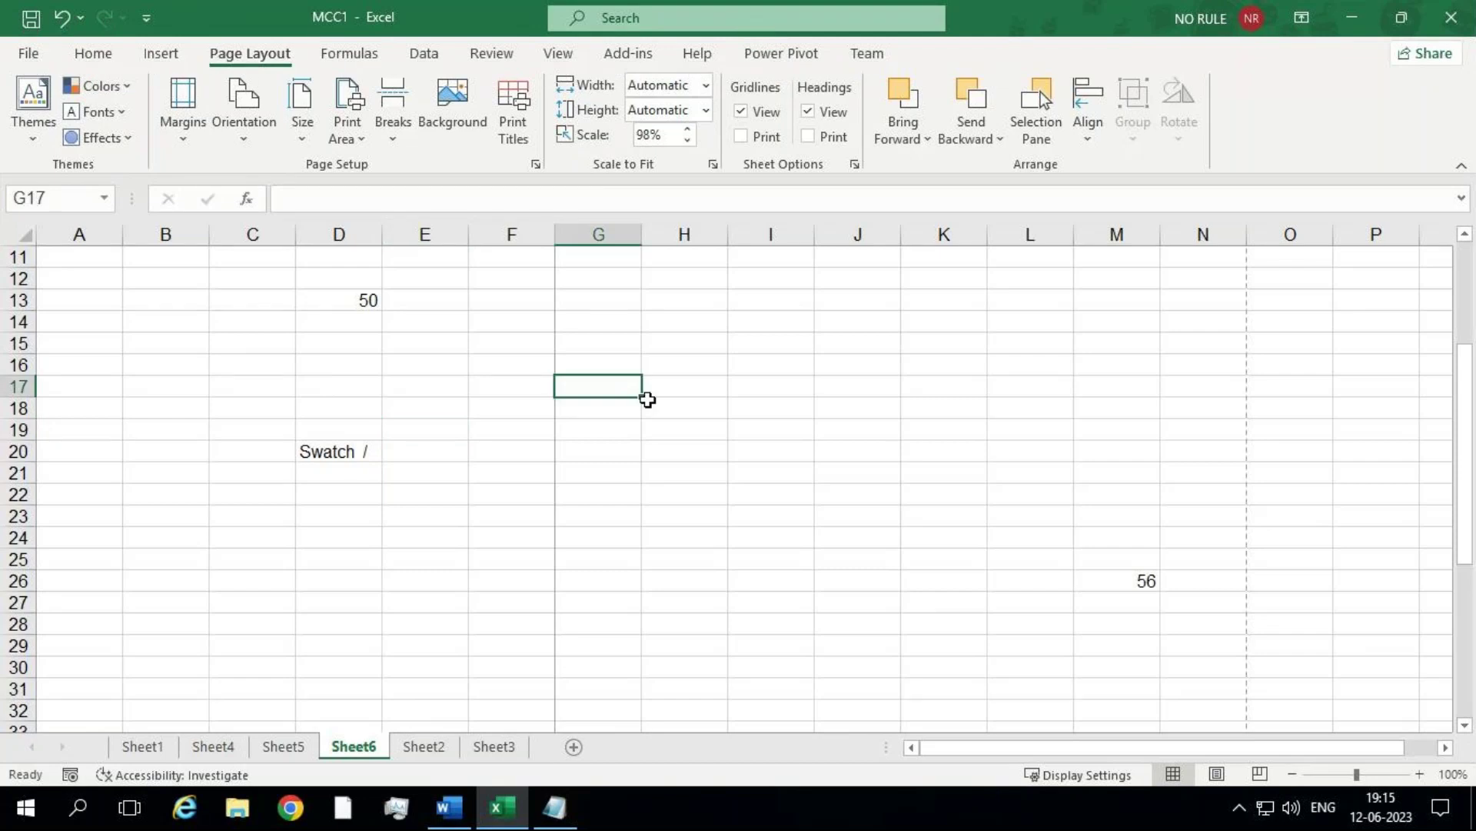
left_click(730, 414)
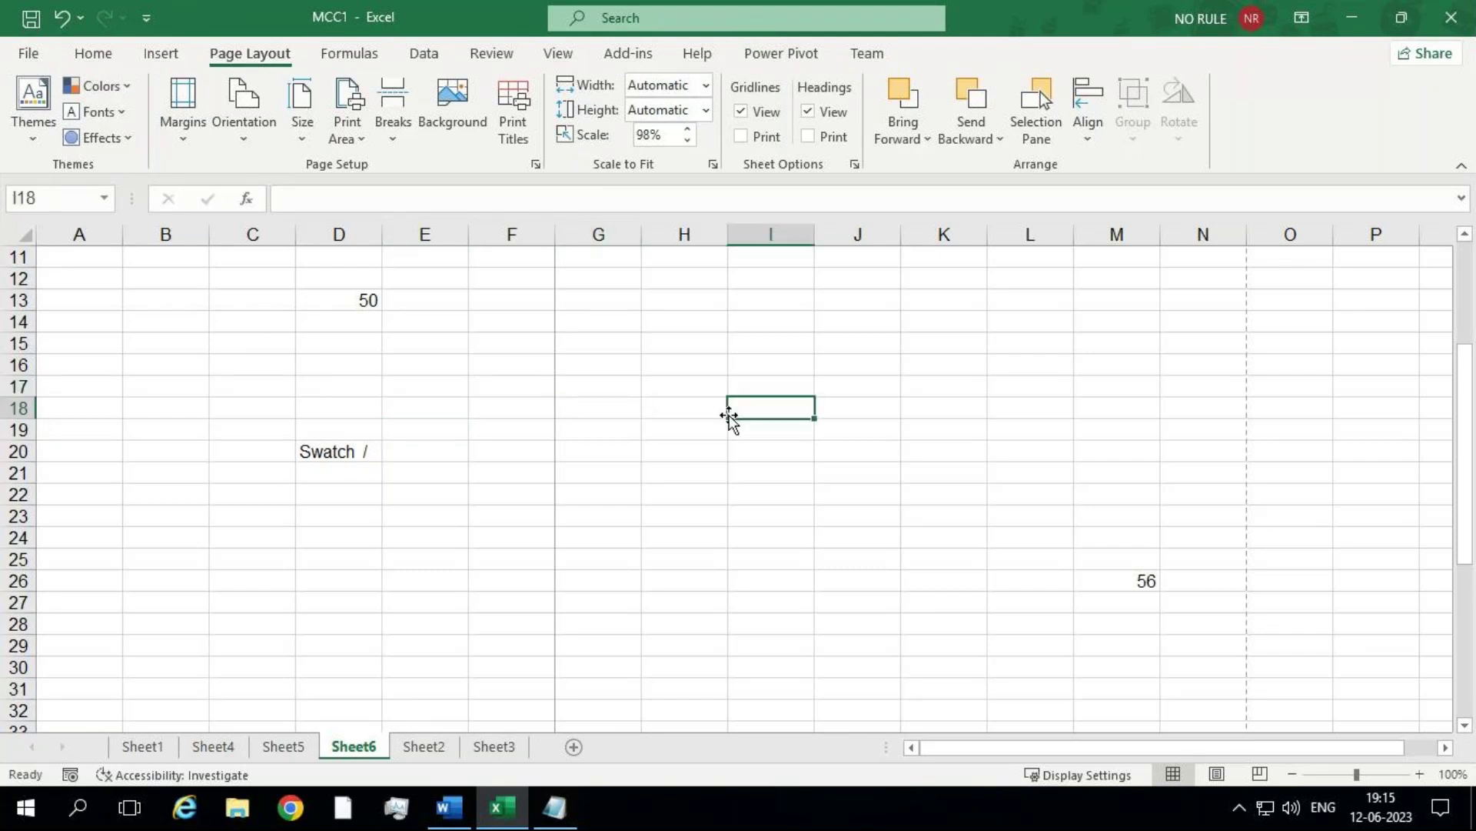
Step: Enter 'NICT Computer Education' in cell I18, fixing a stray letter, and reselect I18
type("NICT C")
key("BackSpace")
key("BackSpace")
key("BackSpace")
key("BackSpace")
key("BackSpace")
key("BackSpace")
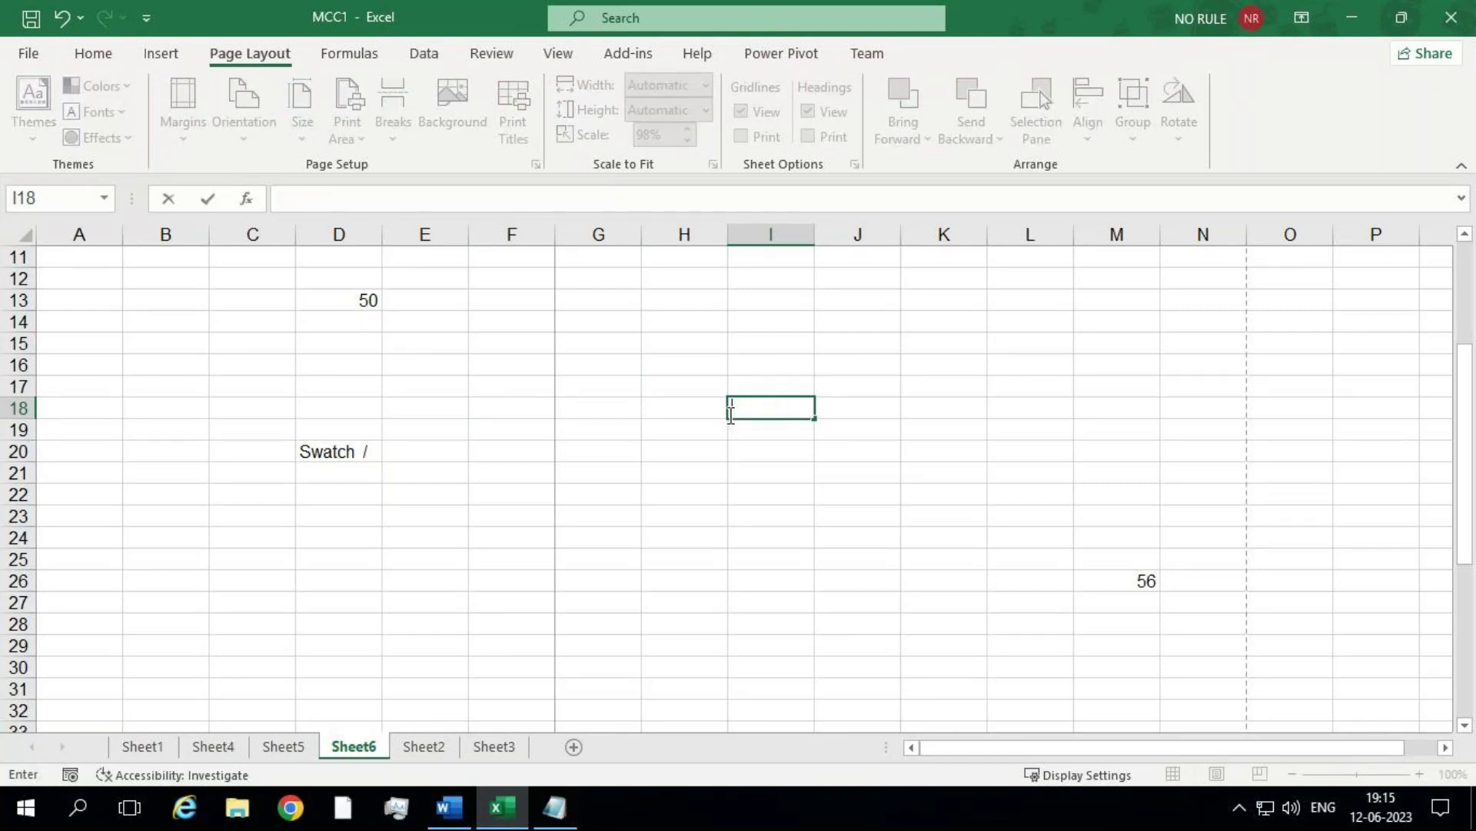
type("NICT Compu")
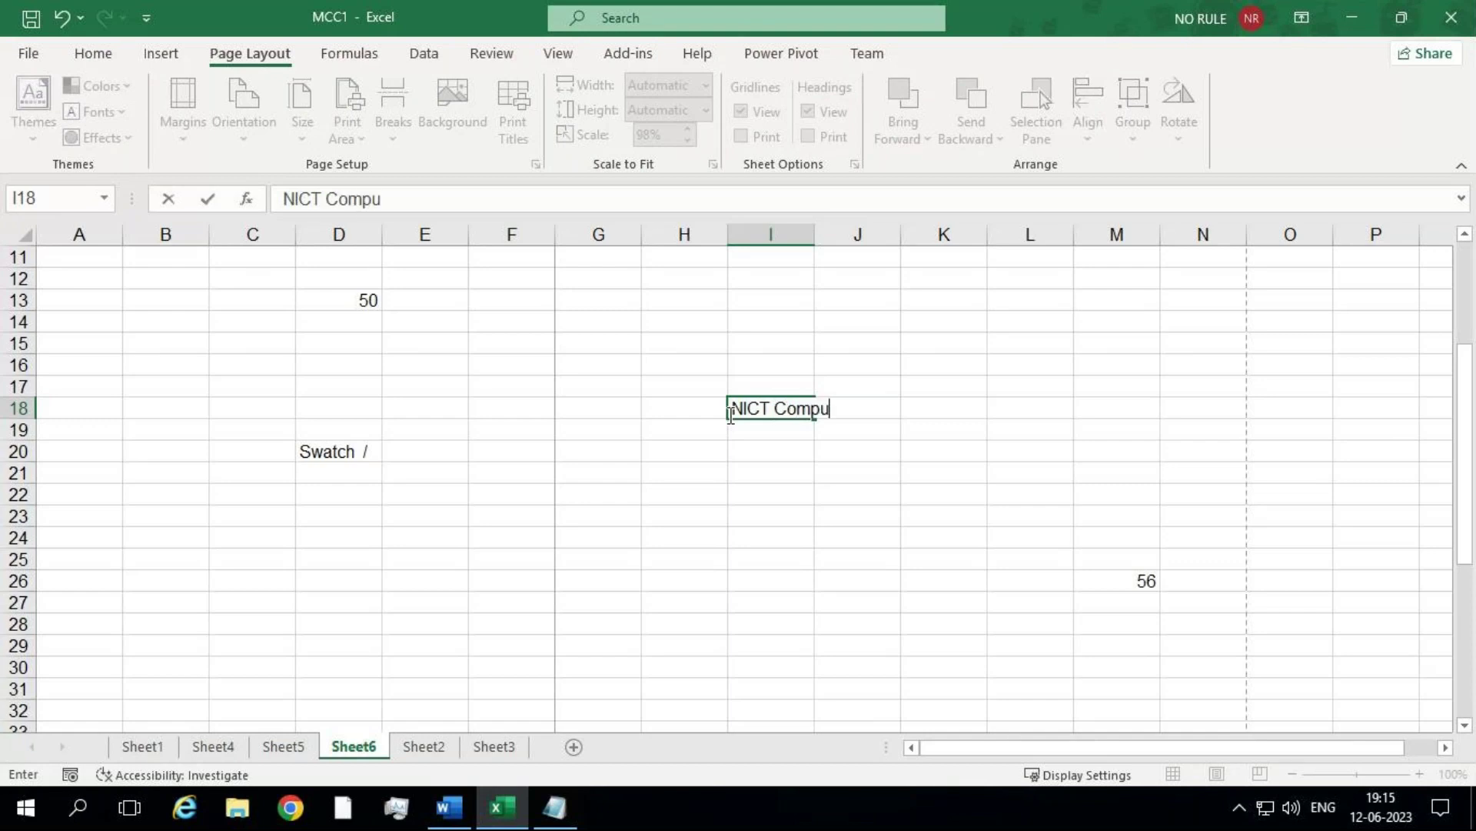
type("ter Education")
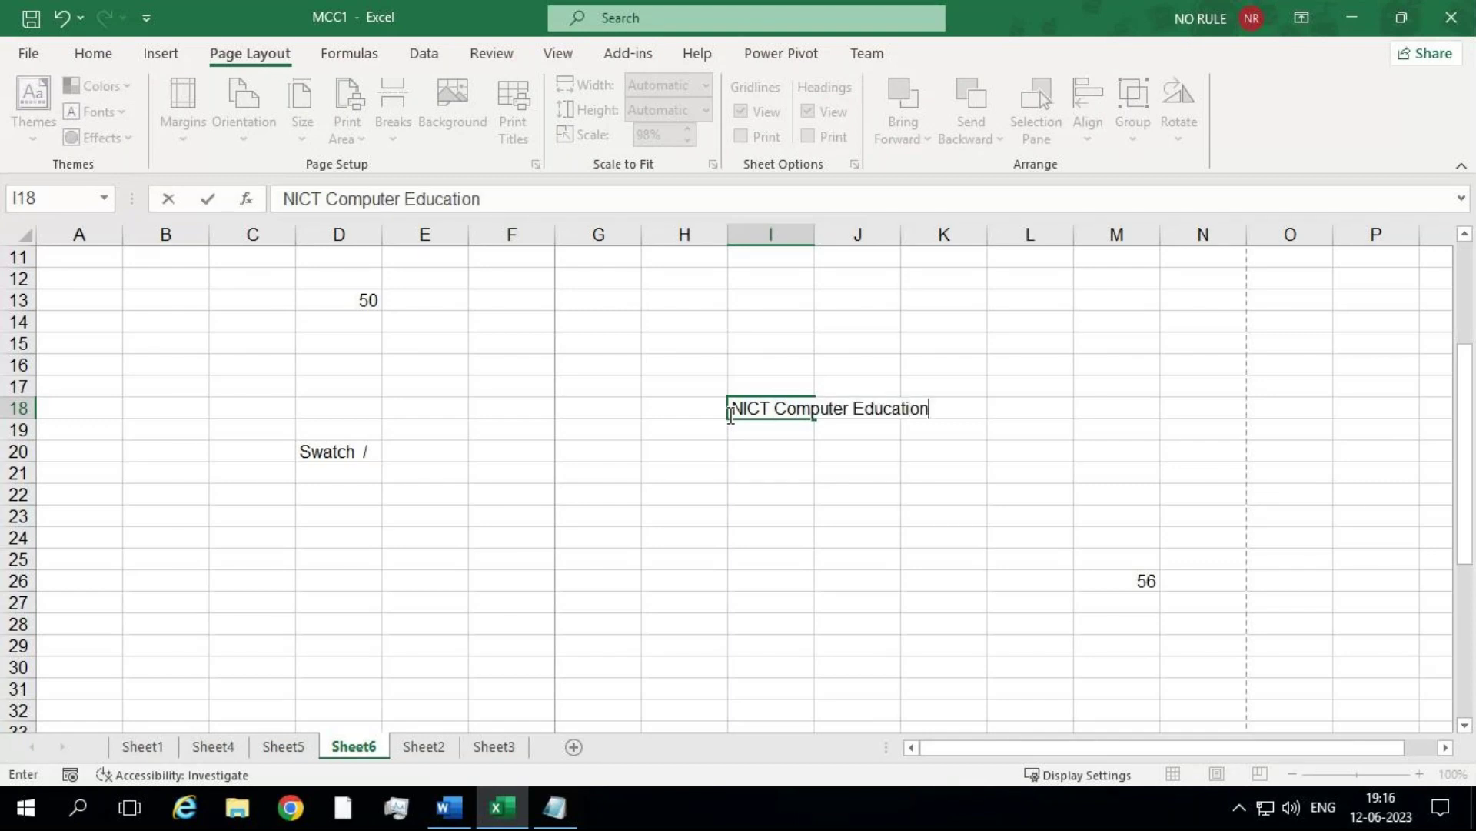
key("Return")
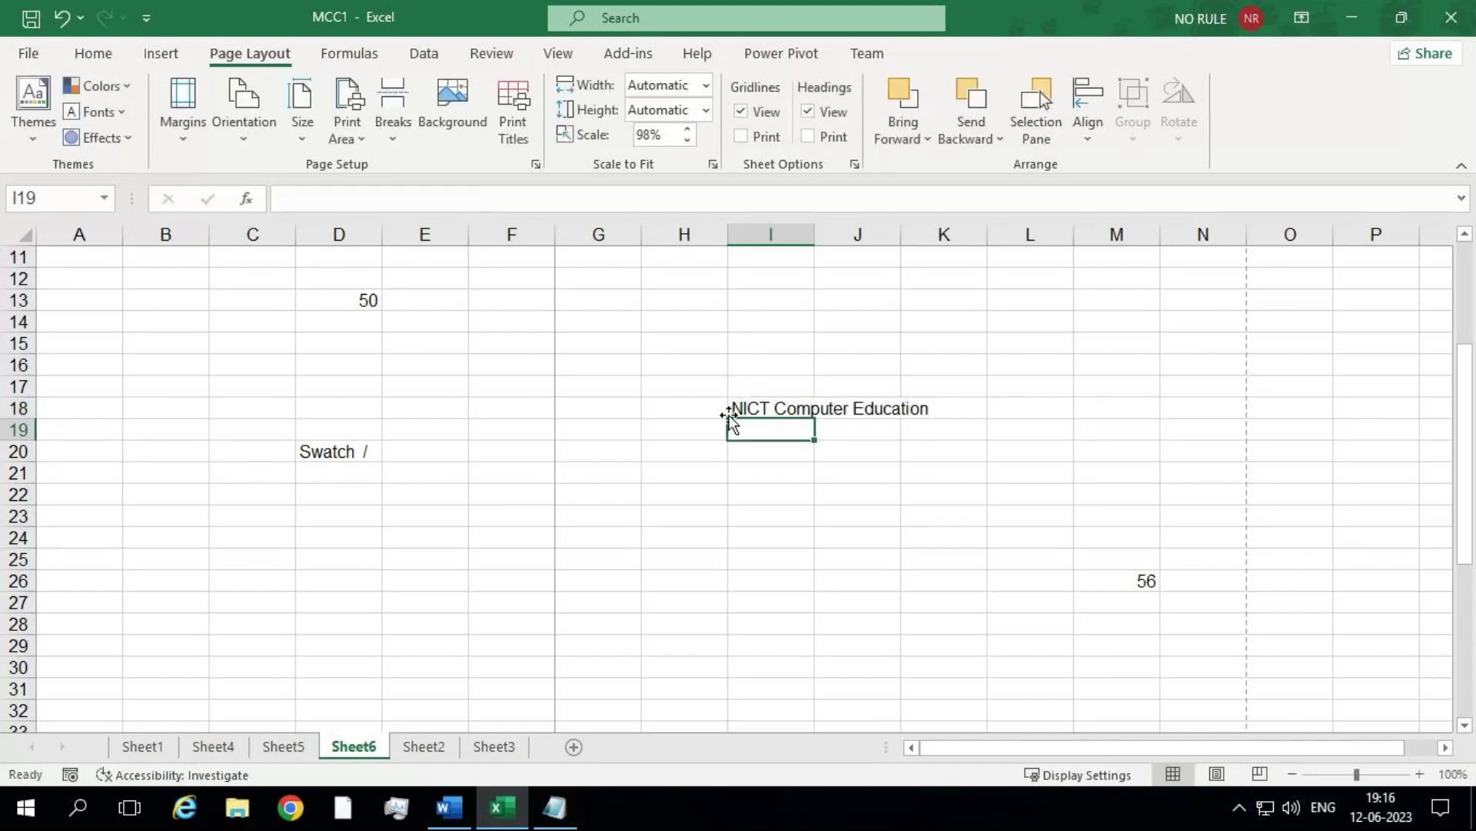
left_click(761, 406)
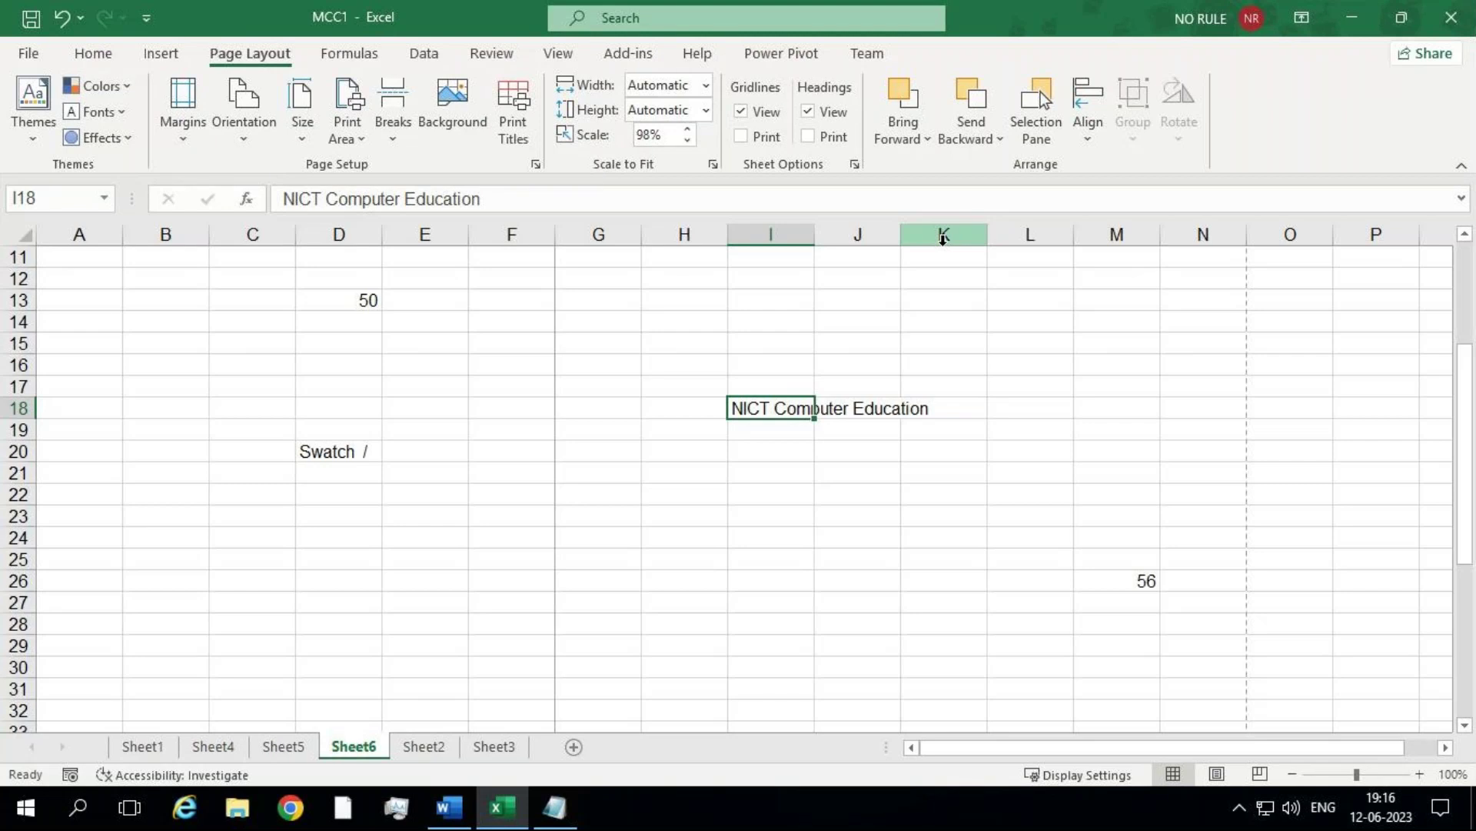
Step: AutoFit column I via Home > Format, undo it, and select cell H23
left_click(93, 53)
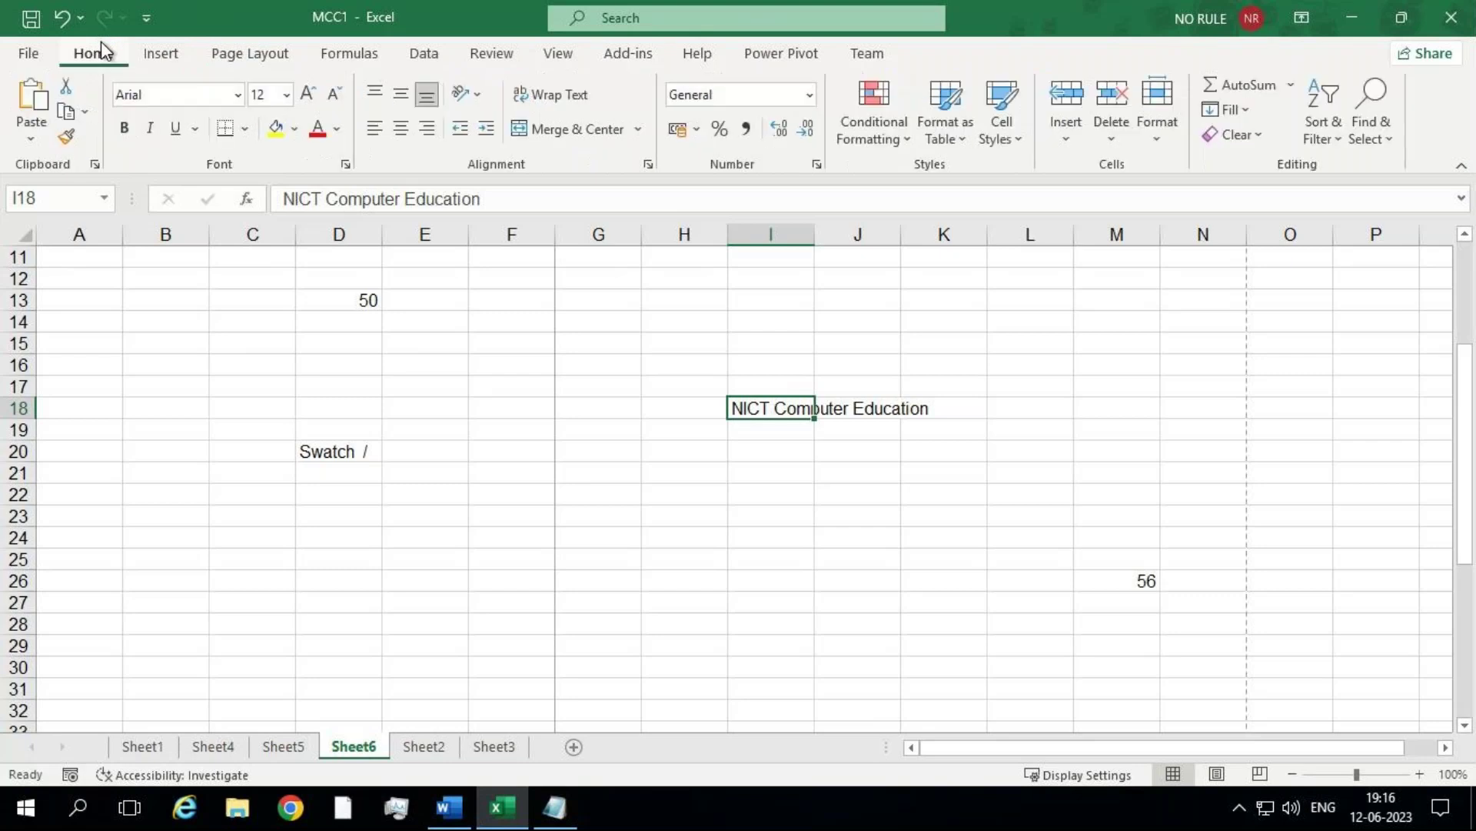
left_click(1165, 141)
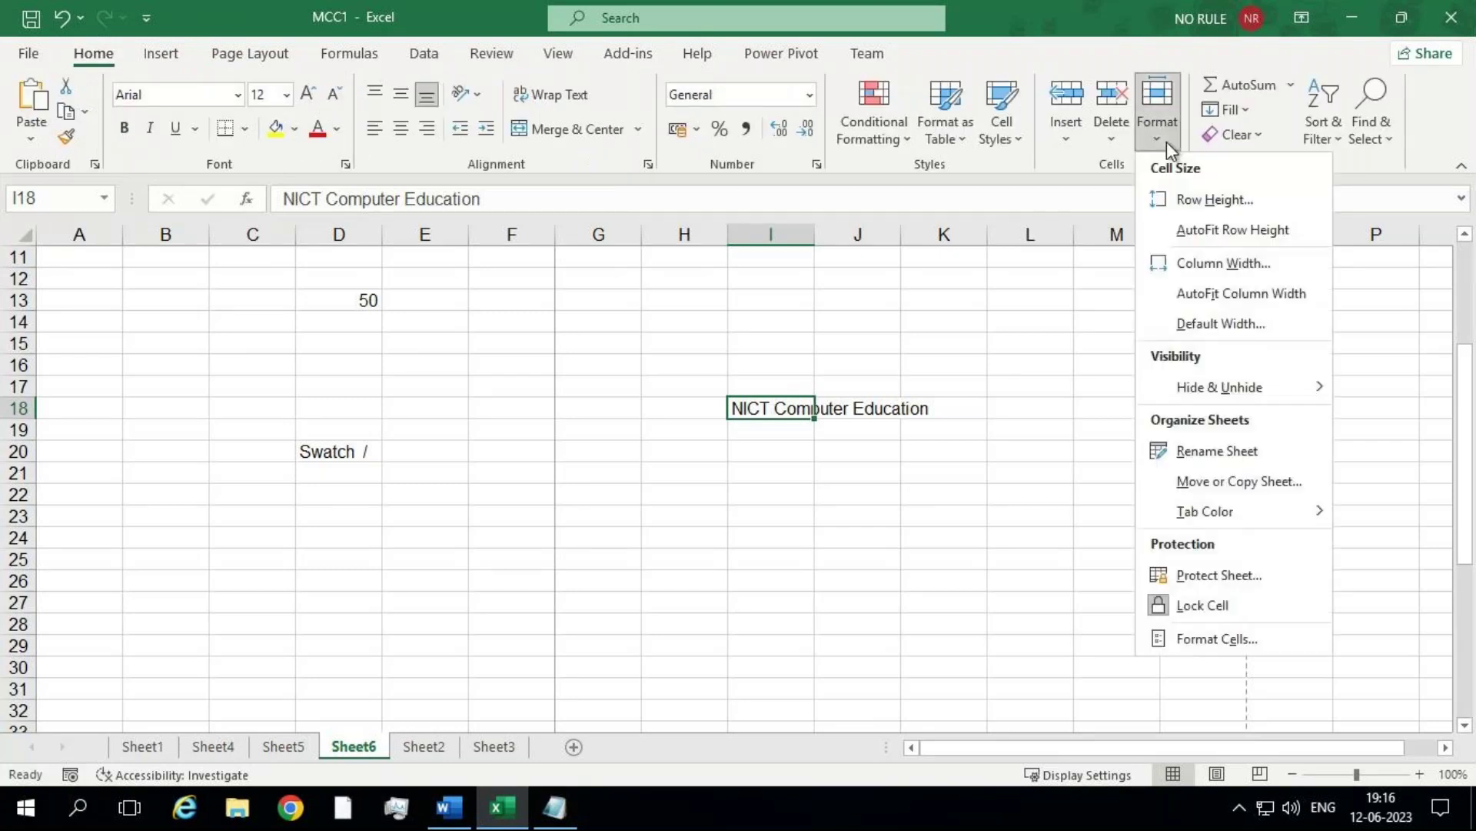
left_click(1244, 293)
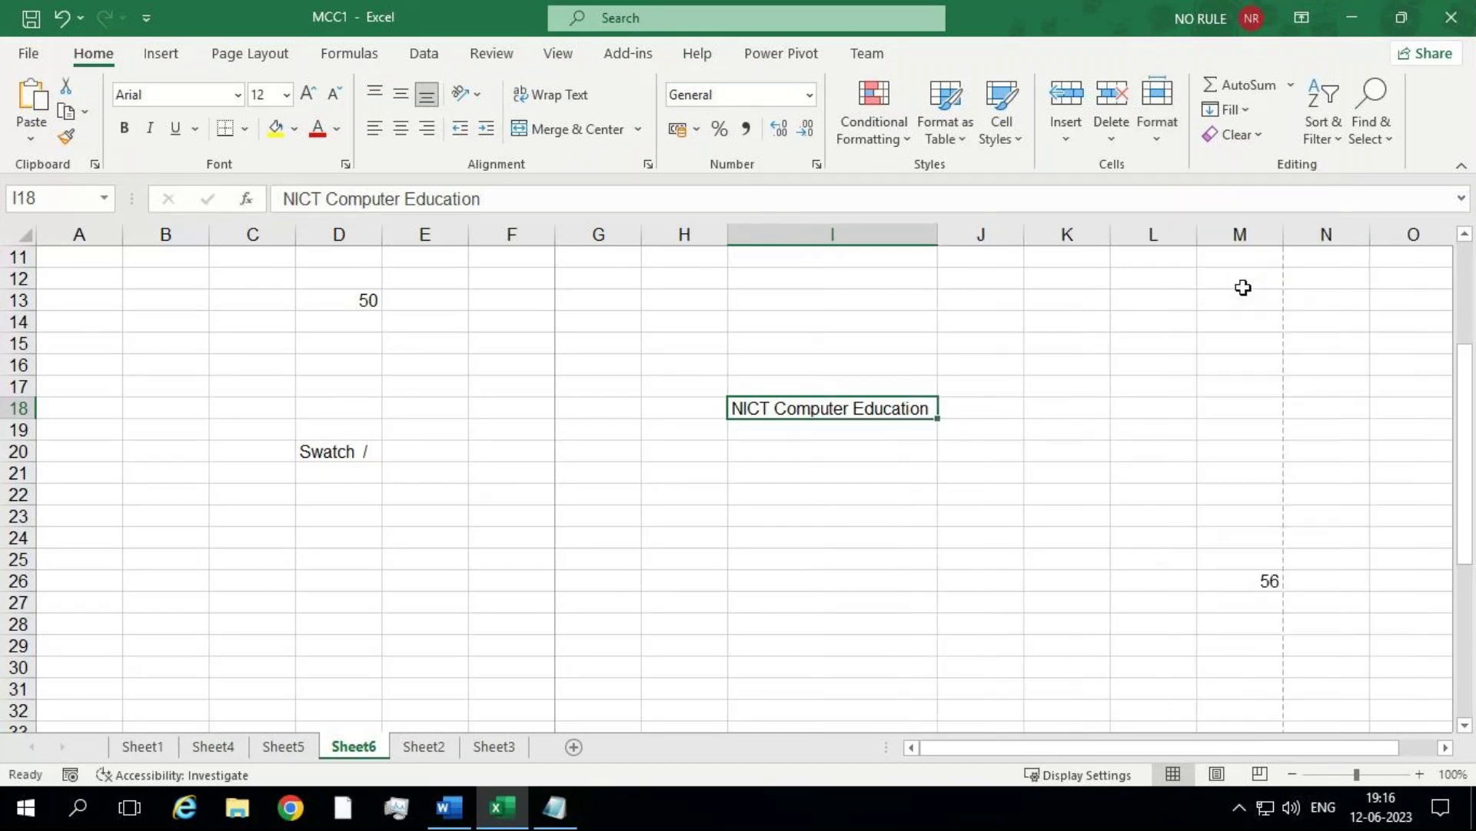
key("ctrl+z")
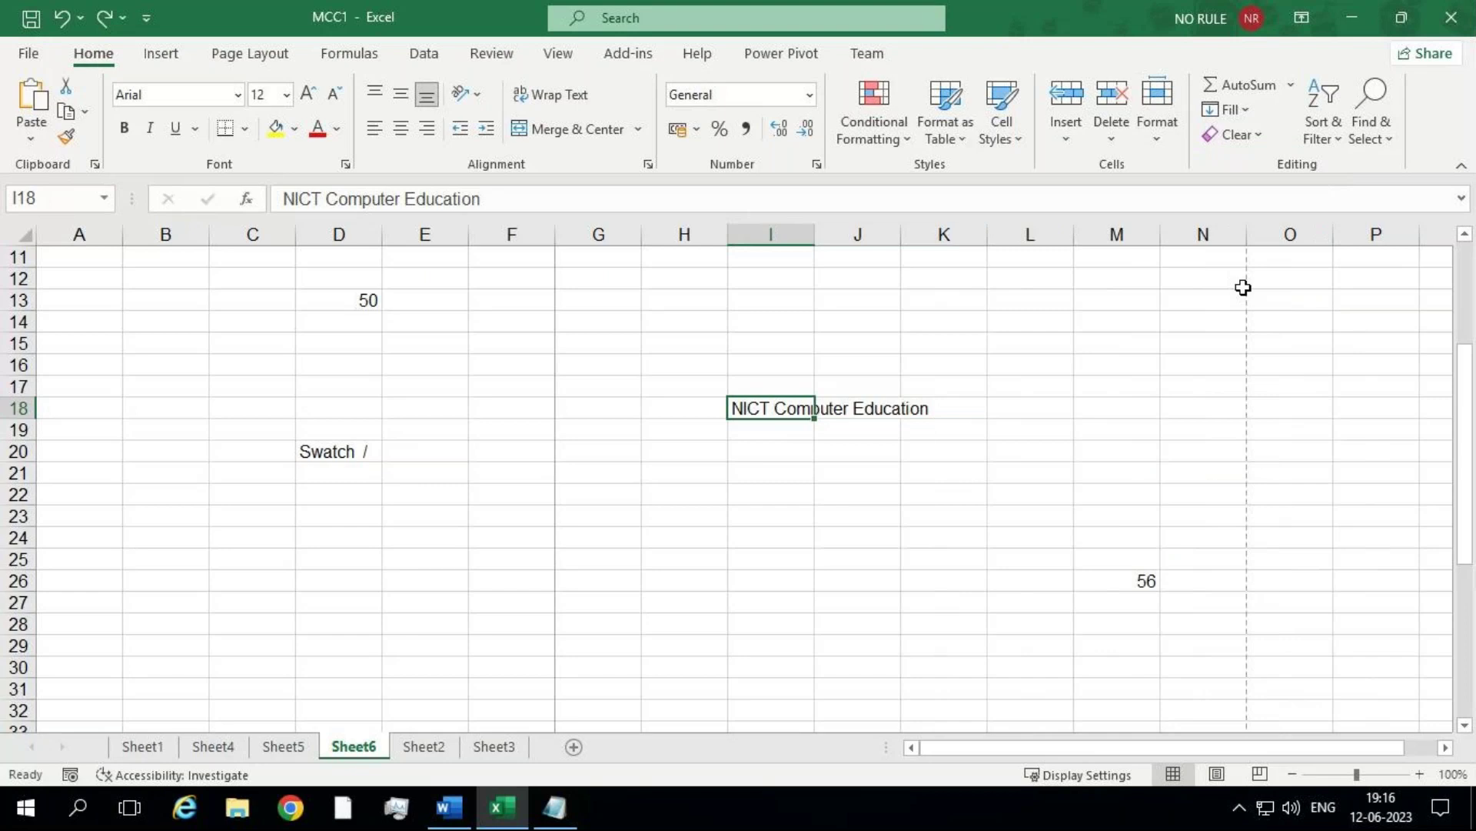
left_click(644, 515)
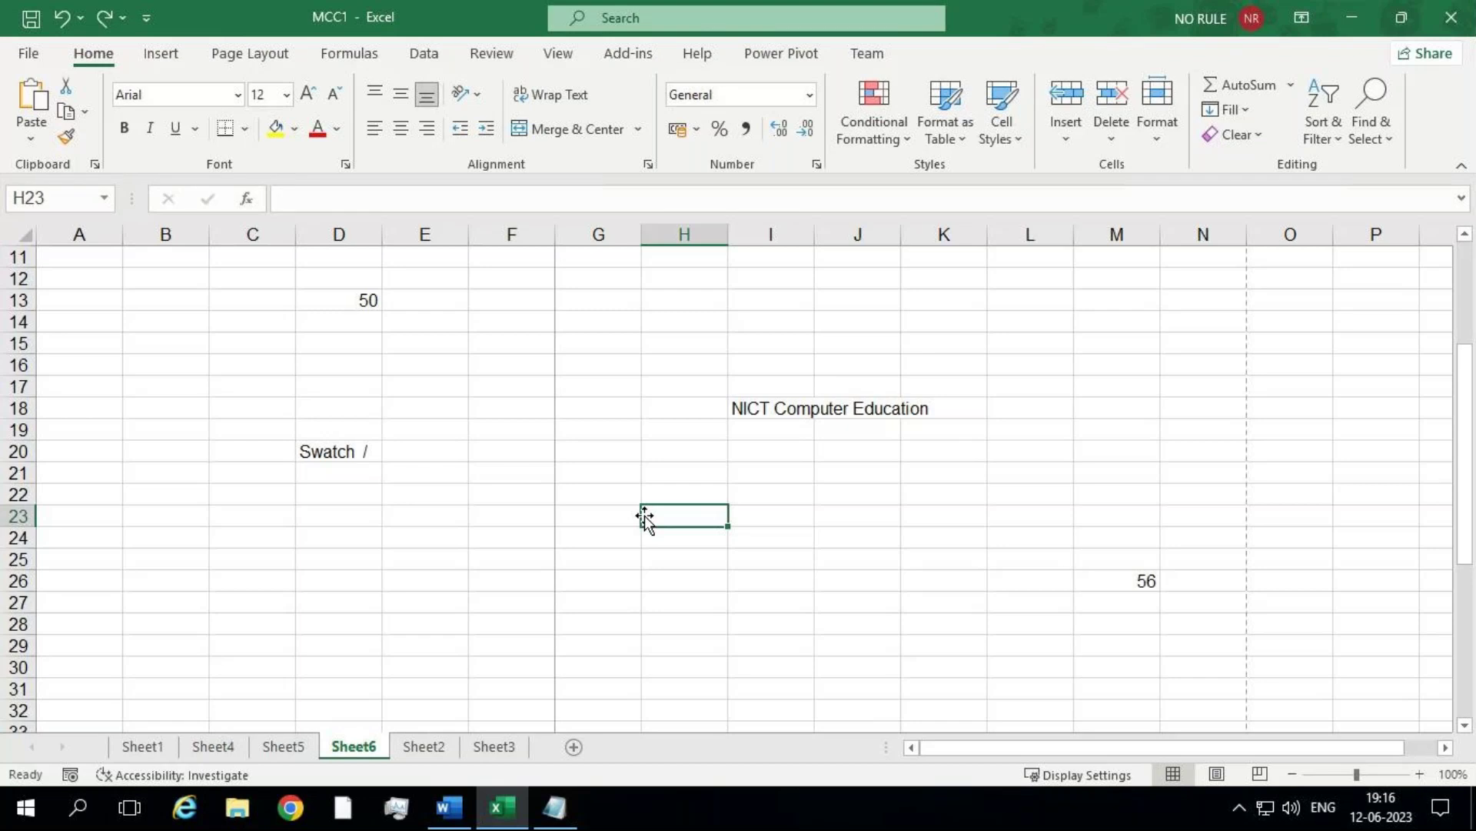
key("alt")
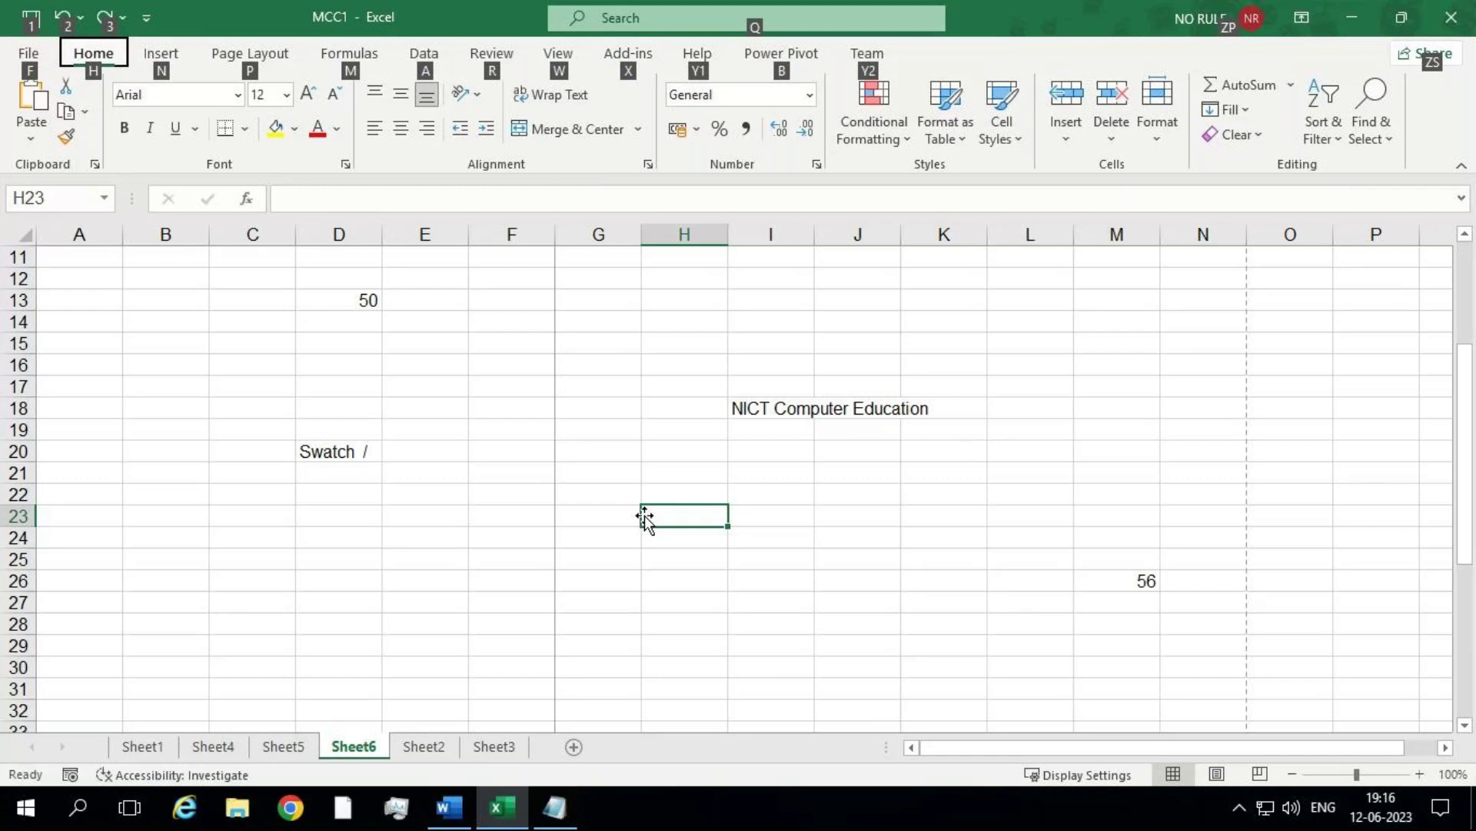
Step: AutoFit column H using the Alt, H, O ribbon shortcut path
key("alt")
key("alt+h")
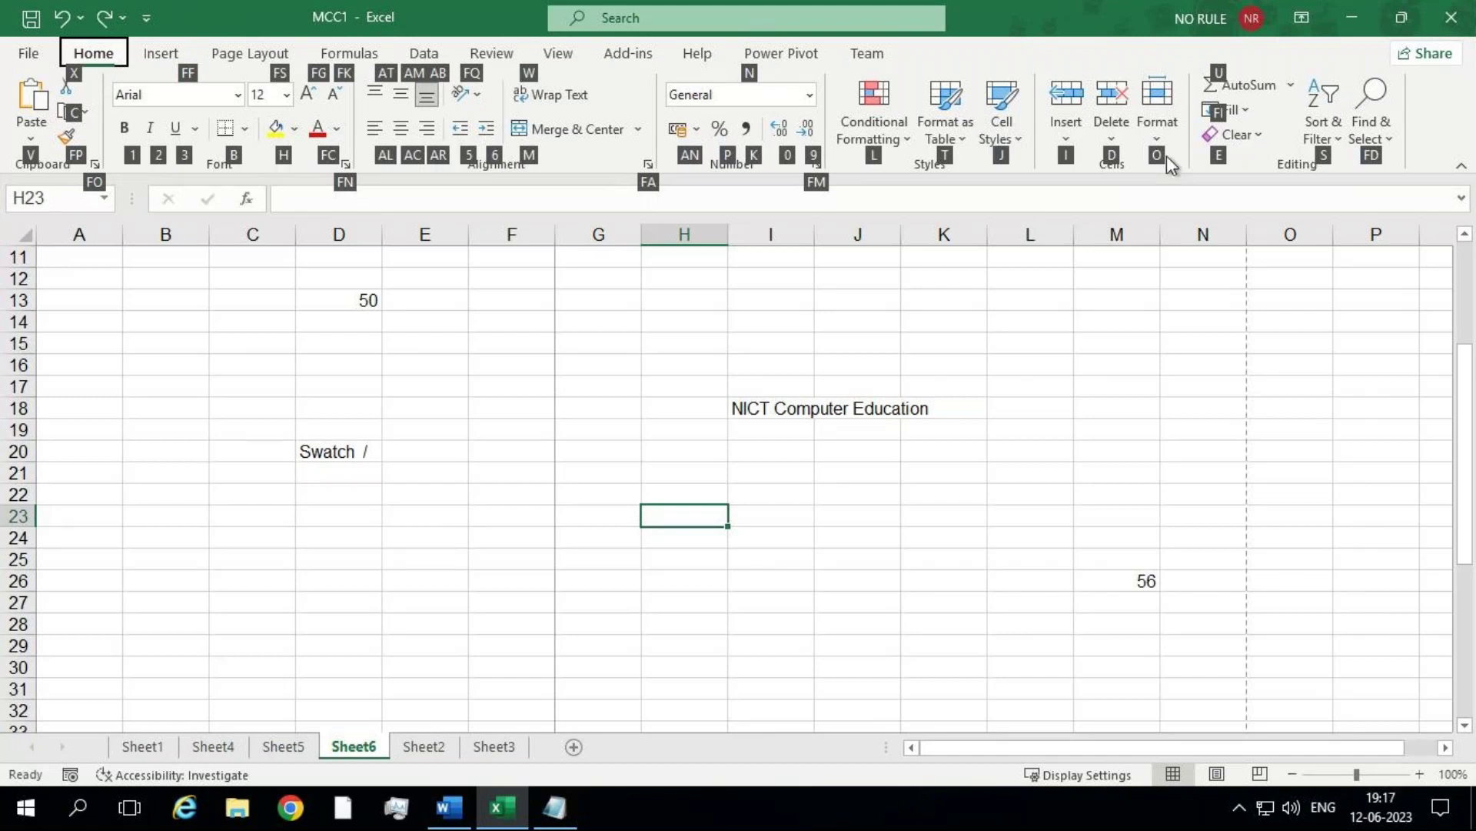
key("o")
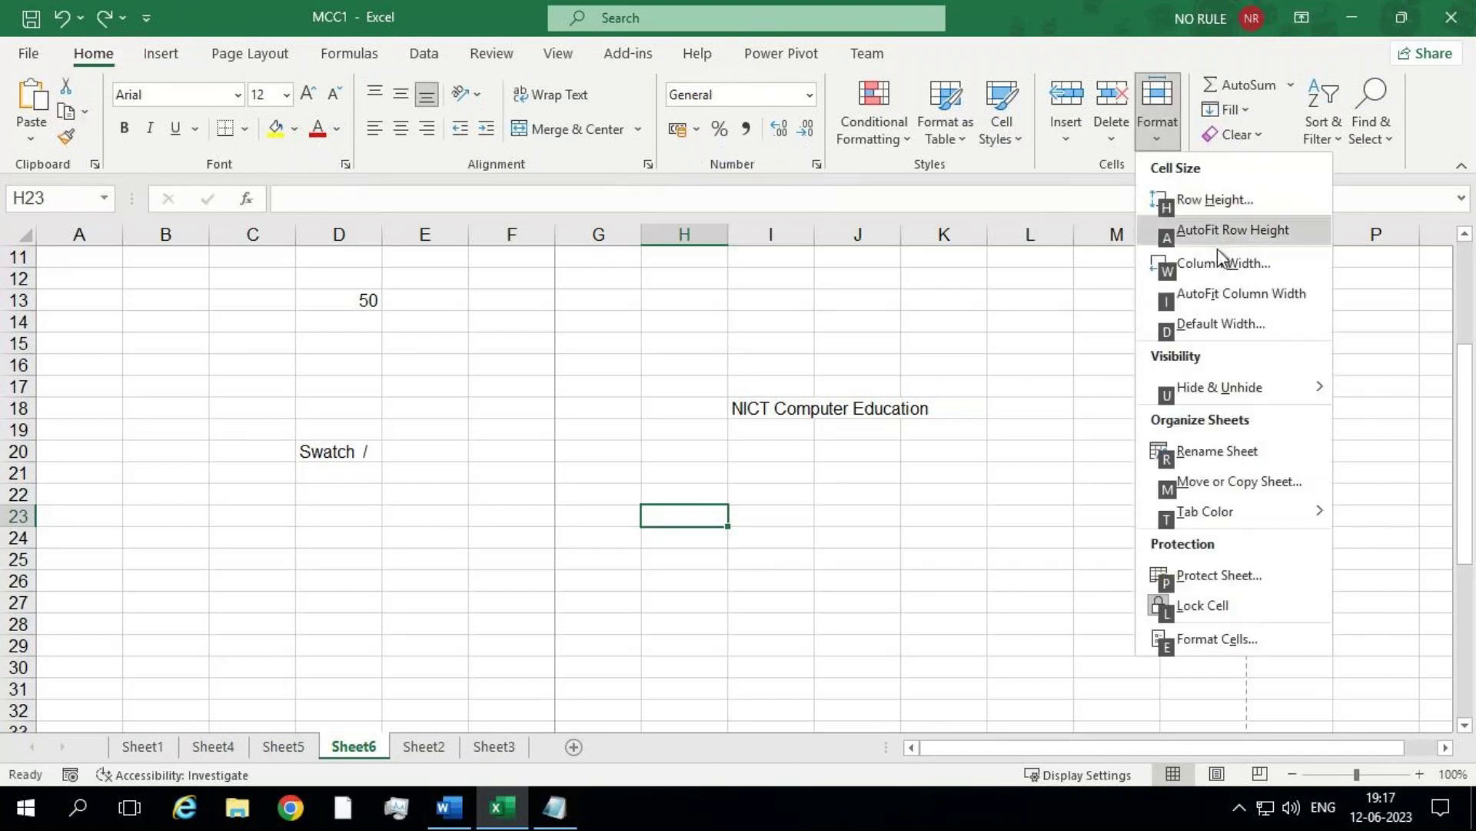
left_click(1225, 297)
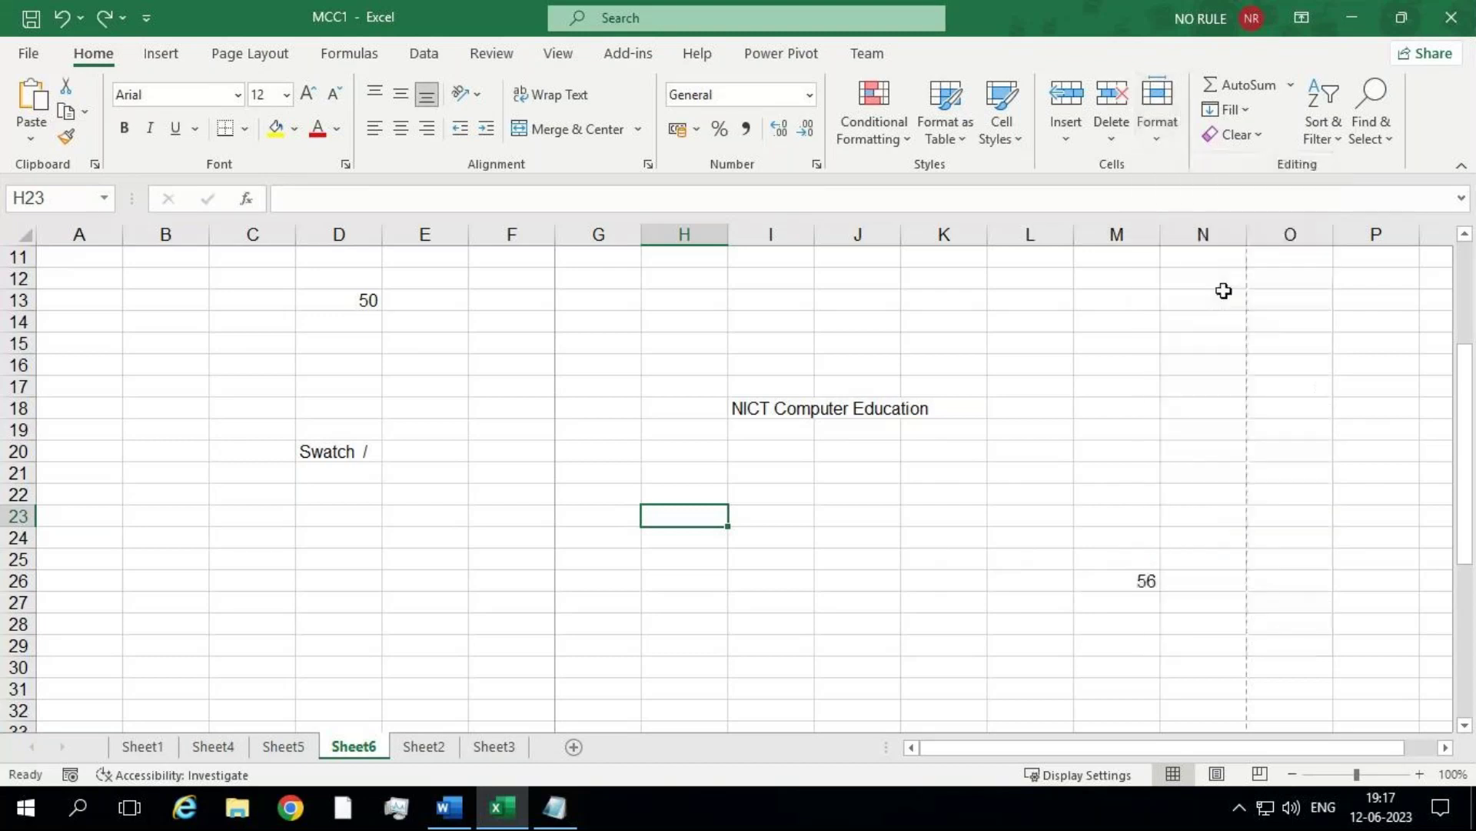
Step: Select I18, AutoFit column I with Alt, H, O, I, then undo it
left_click(757, 420)
left_click(763, 404)
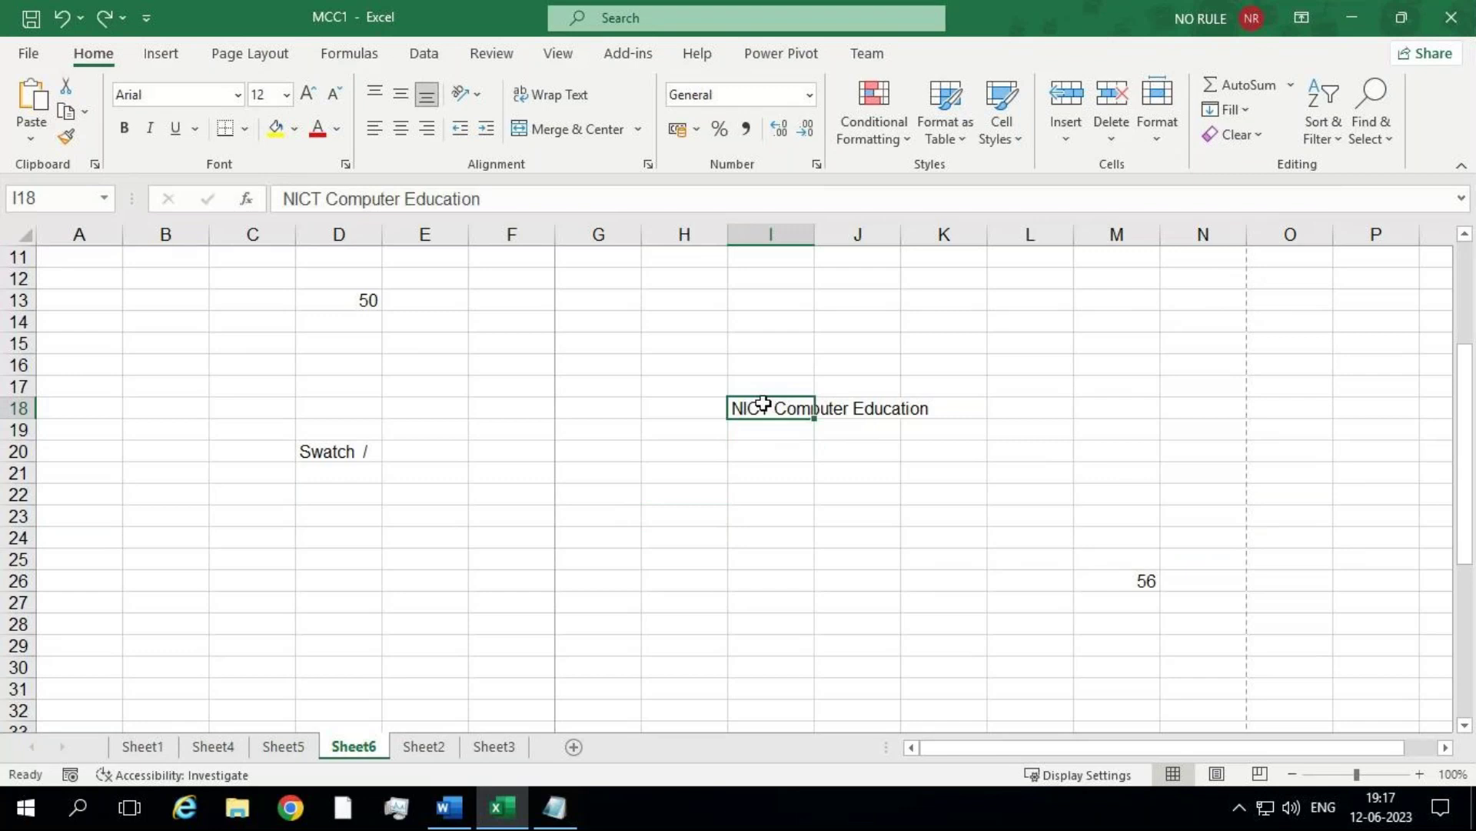
key("alt")
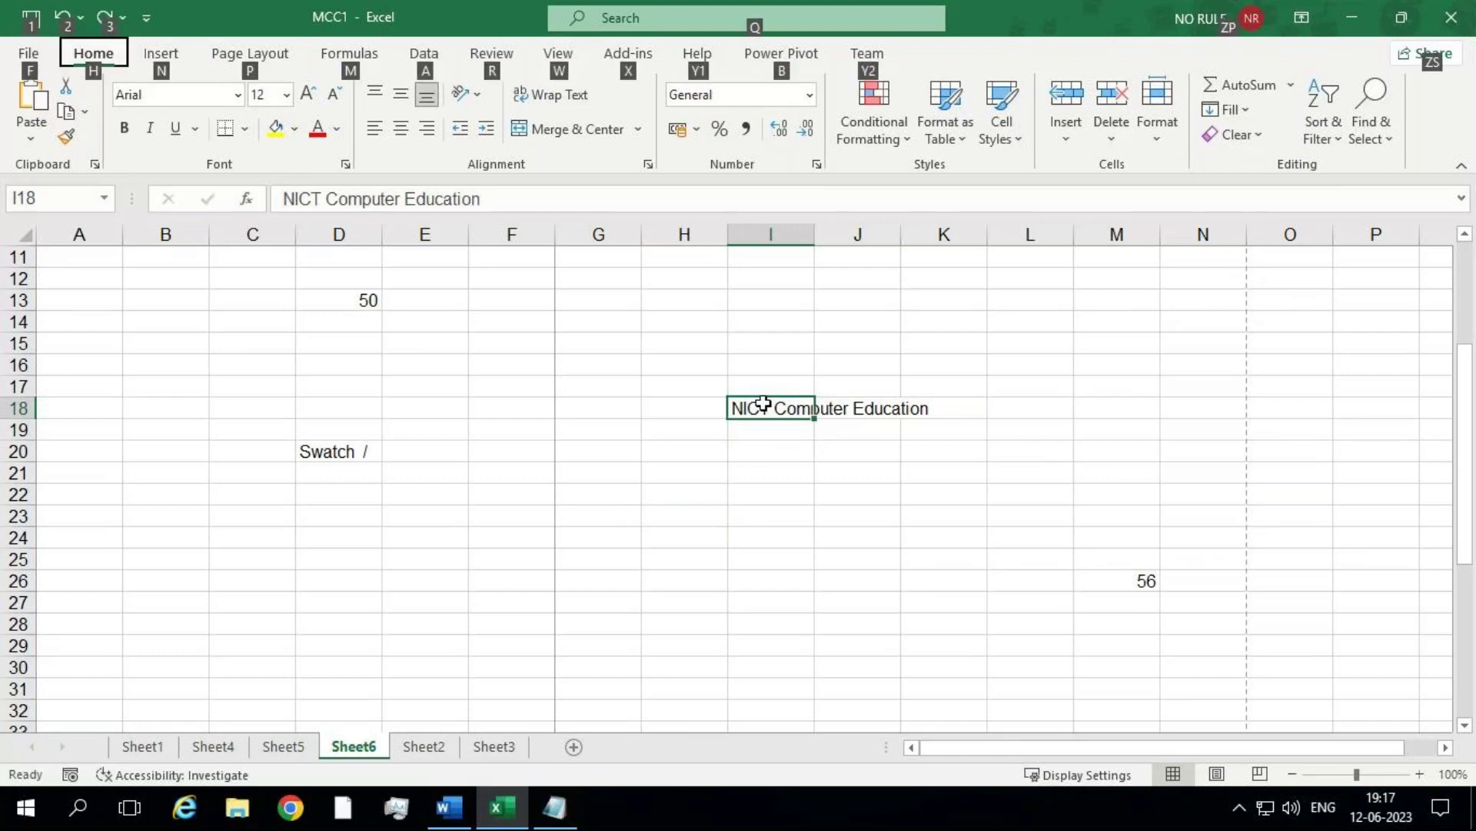
key("h")
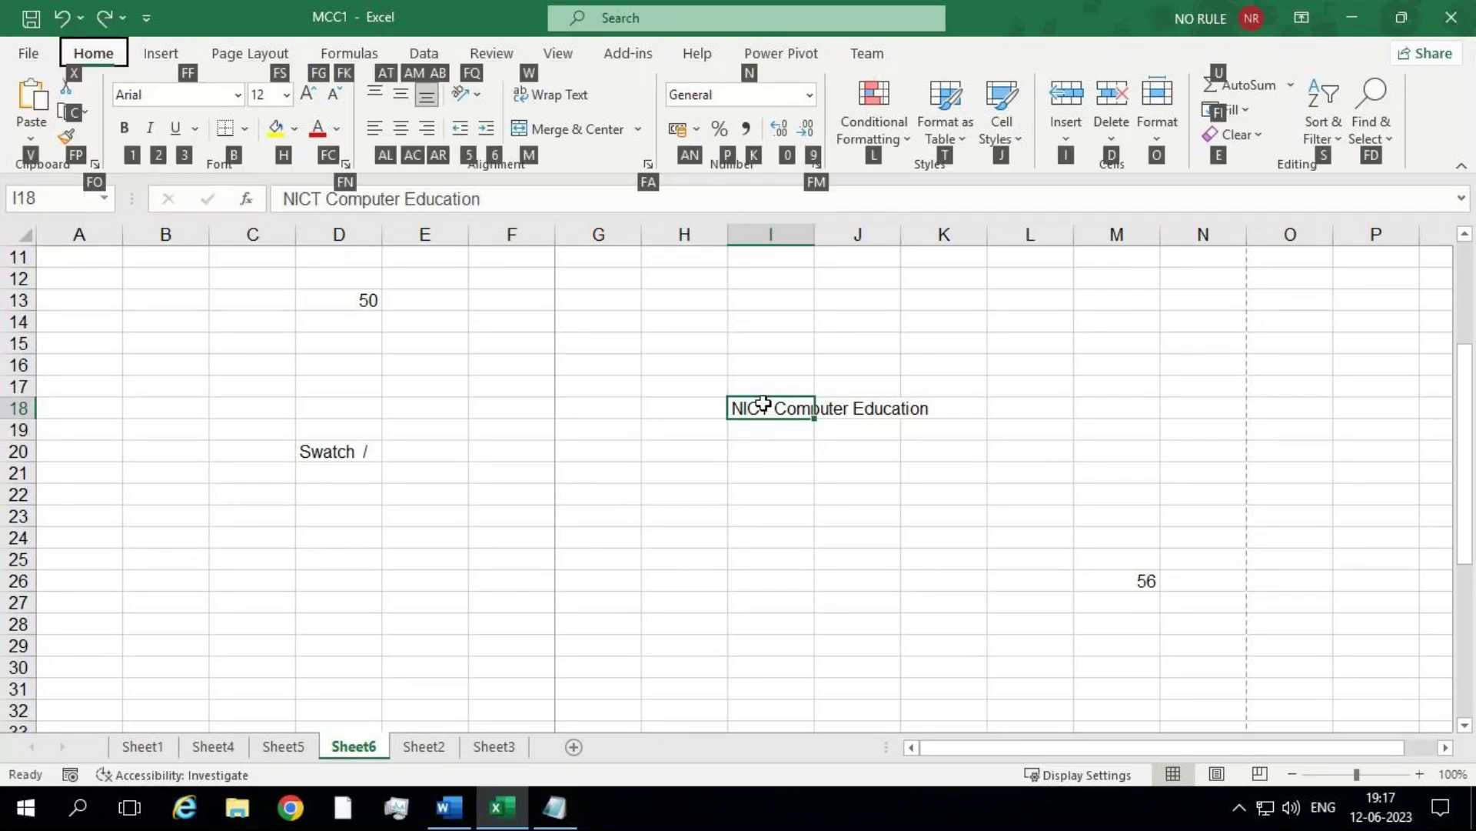
key("o")
key("i")
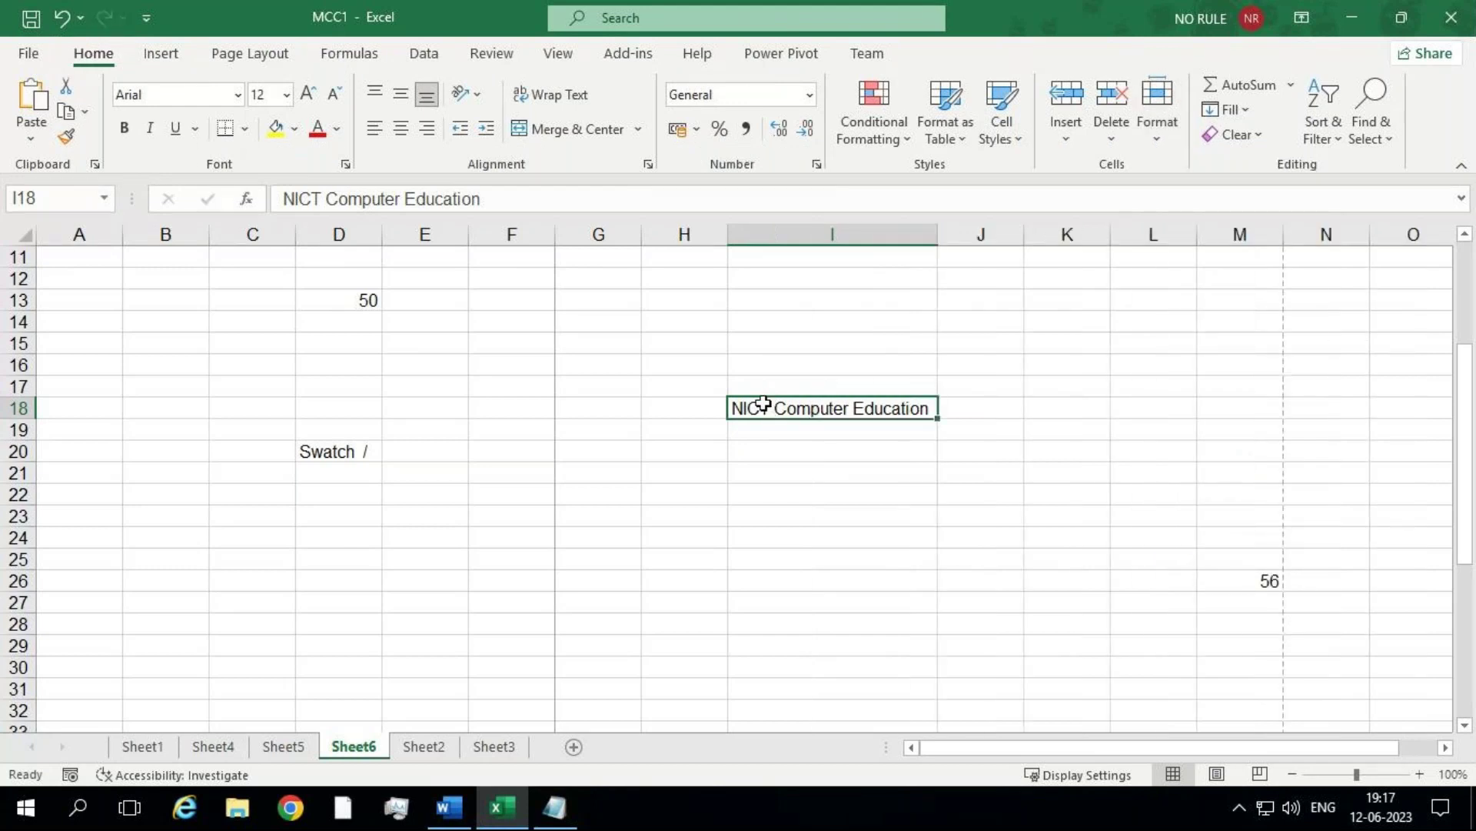
key("ctrl+z")
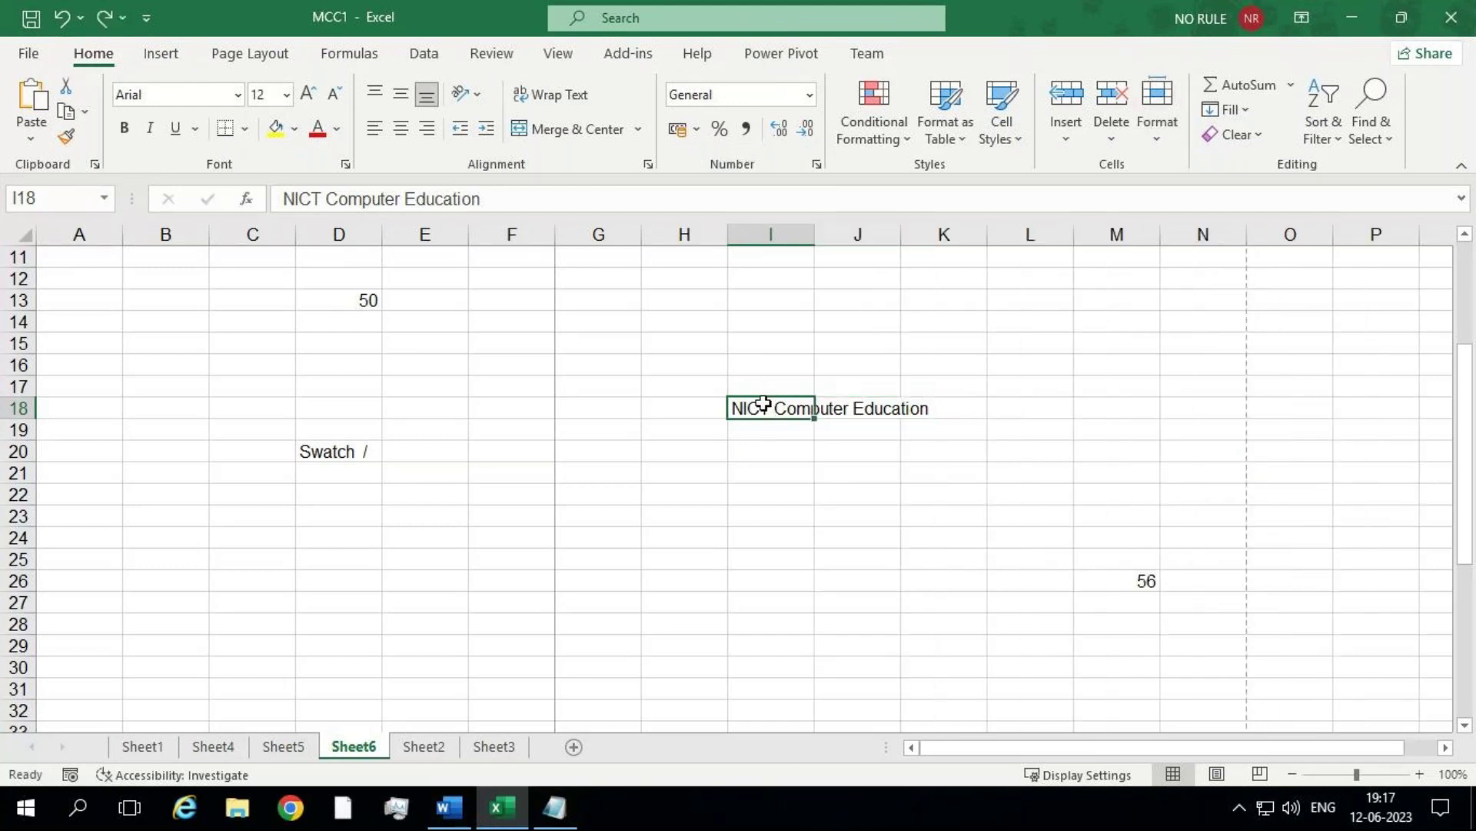
Step: Reapply Alt, H, O, I so column I fits 'NICT Computer Education'
key("alt")
key("h")
key("o")
key("i")
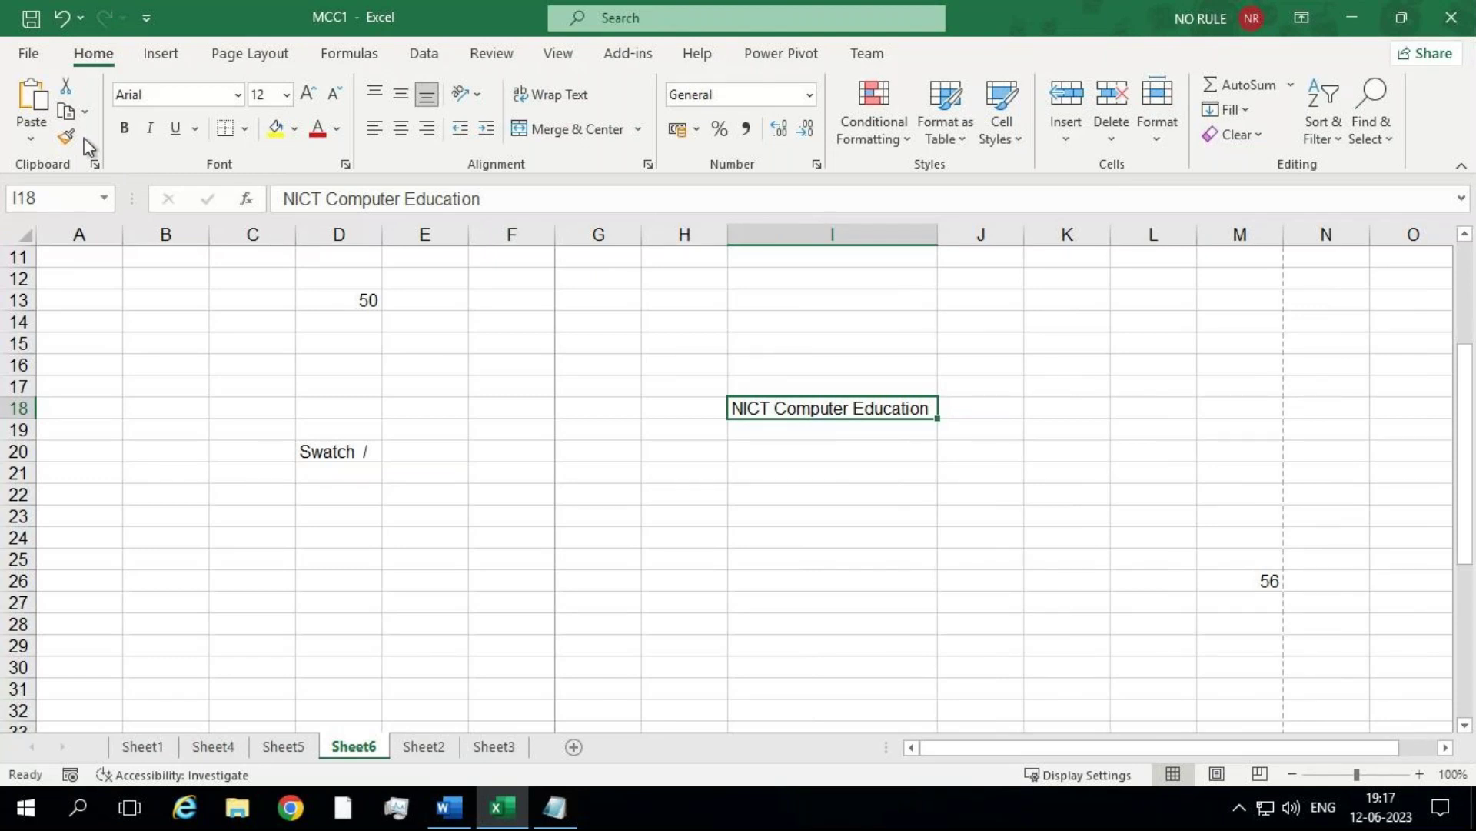
key("alt")
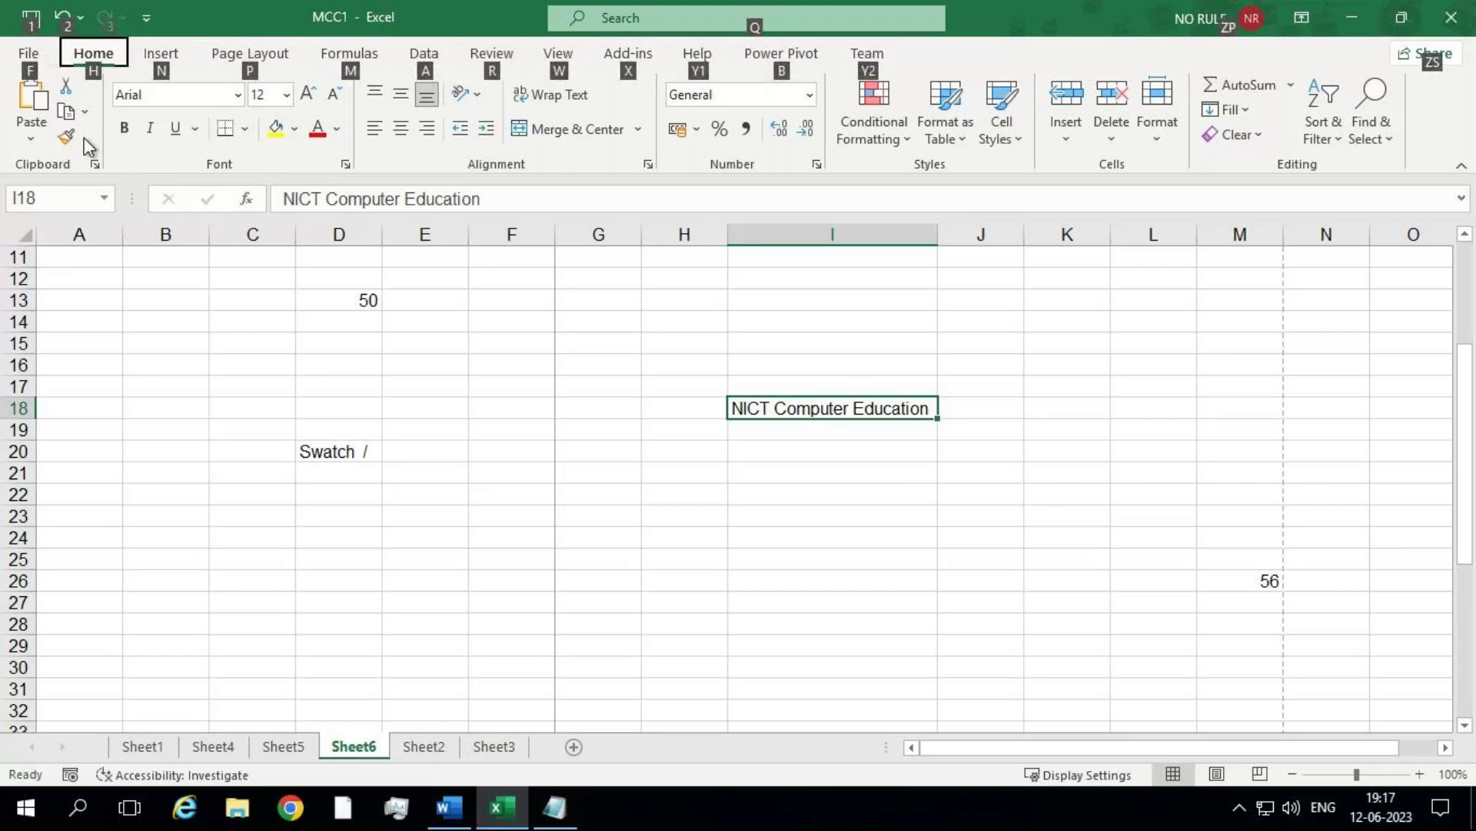
Step: Open the PivotTable dialog with Alt, N, V, then cancel it
key("n")
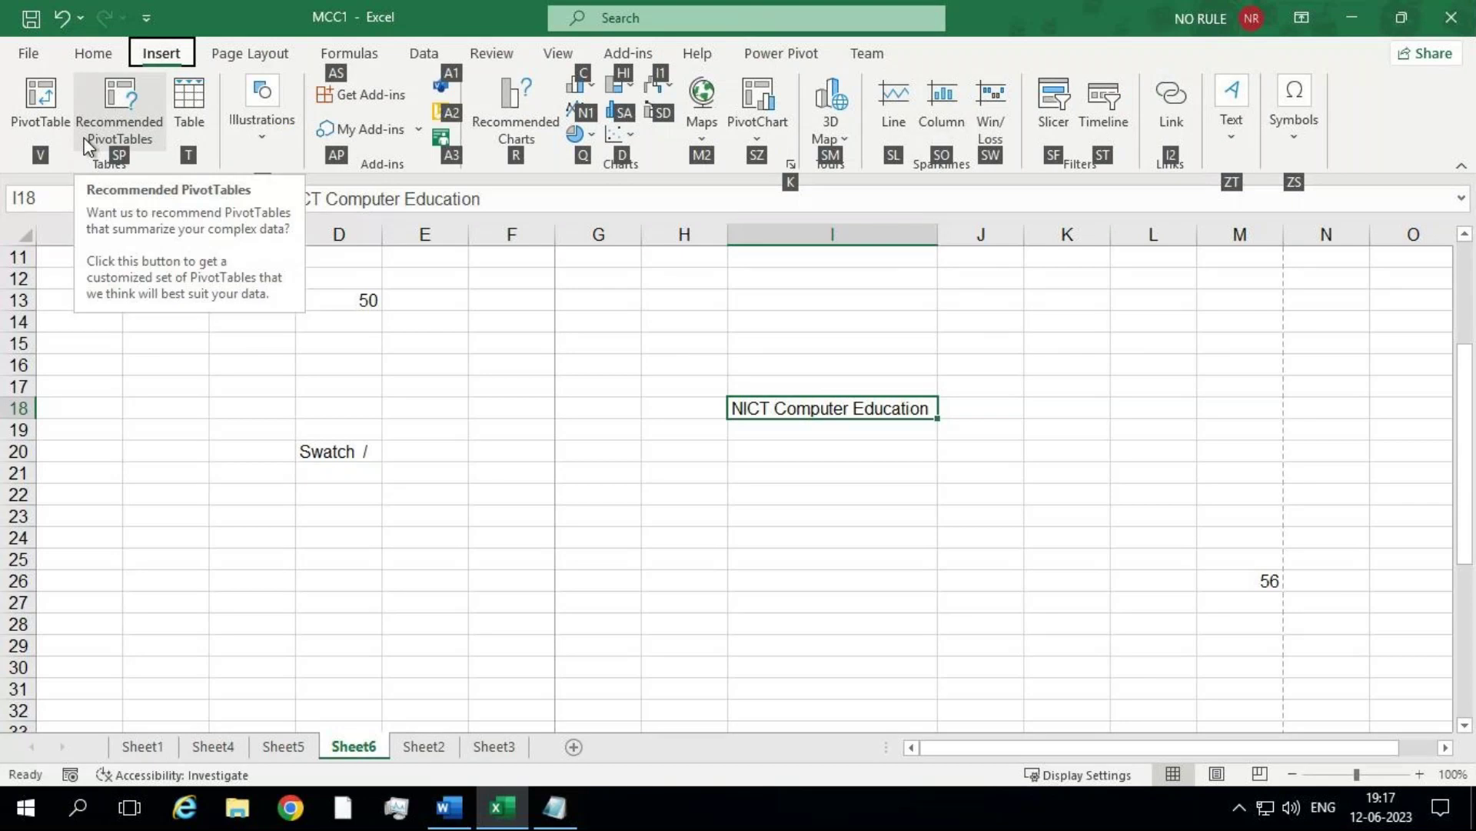
left_click(462, 423)
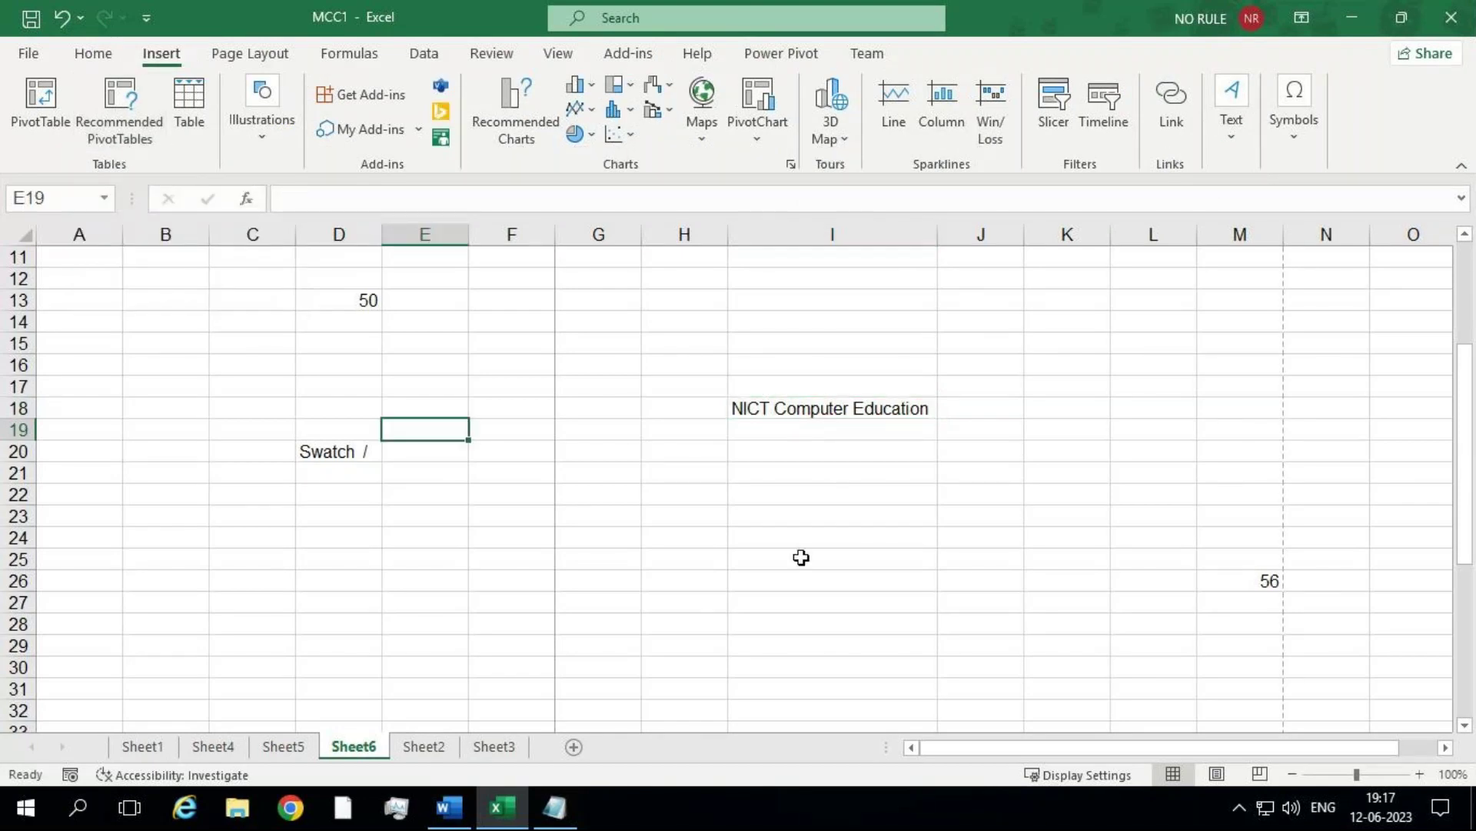
key("alt")
key("n")
key("v")
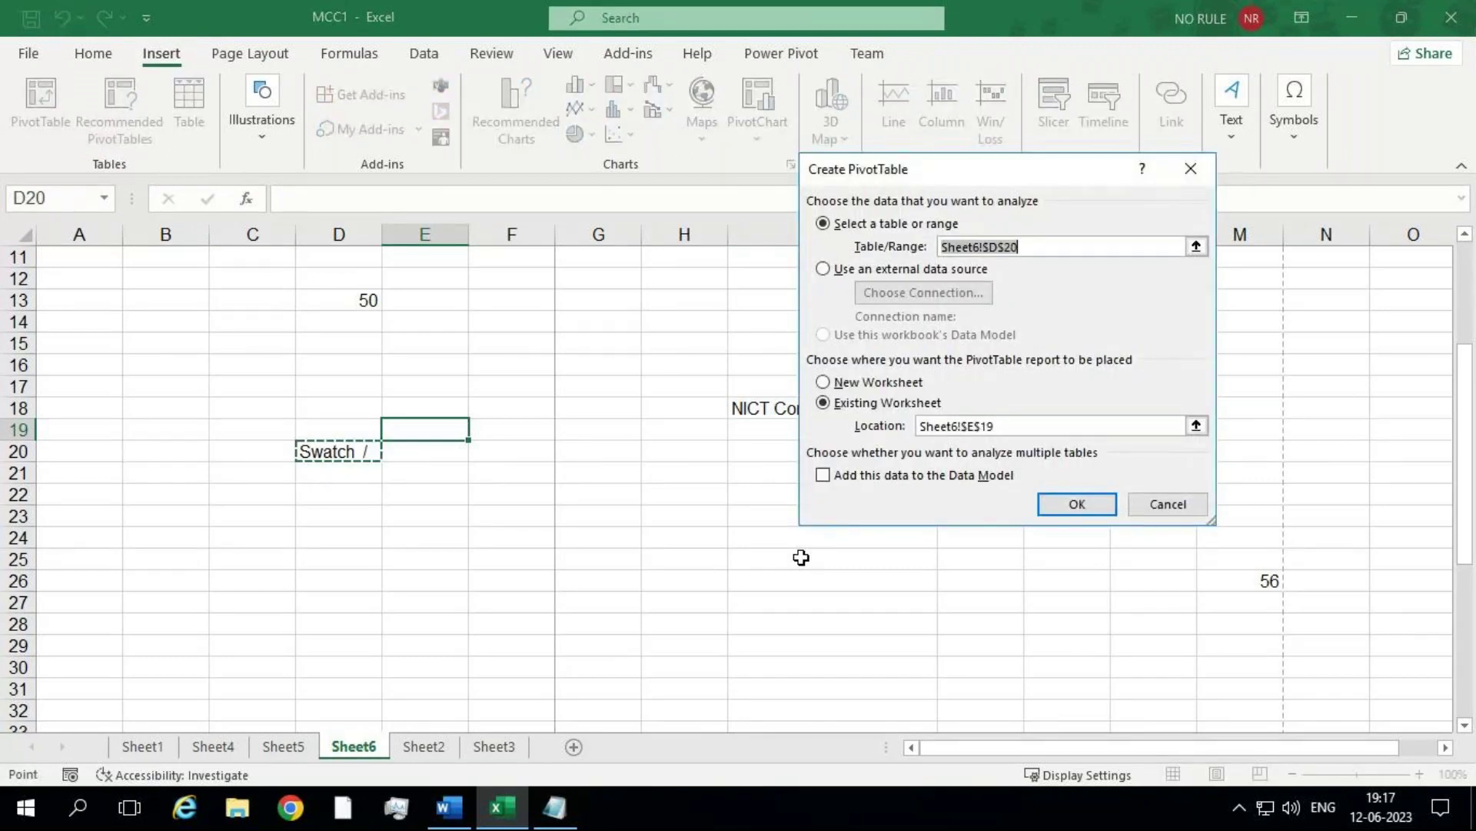
key("Escape")
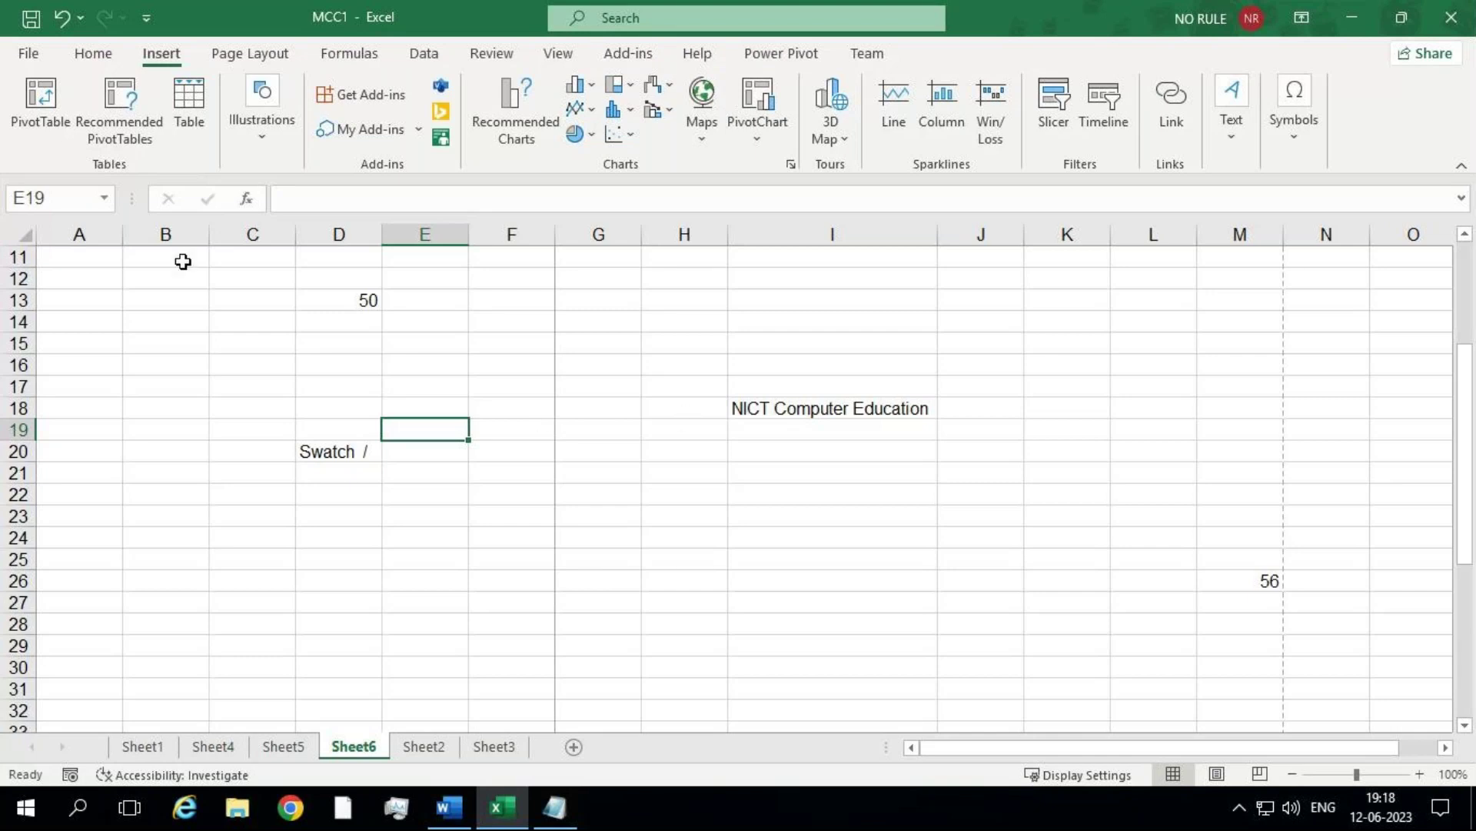
Step: Move the selection up to cell A6 near the top data
left_click(160, 279)
key("Up")
key("Up")
key("Up")
key("Up")
key("Up")
key("Up")
key("Left")
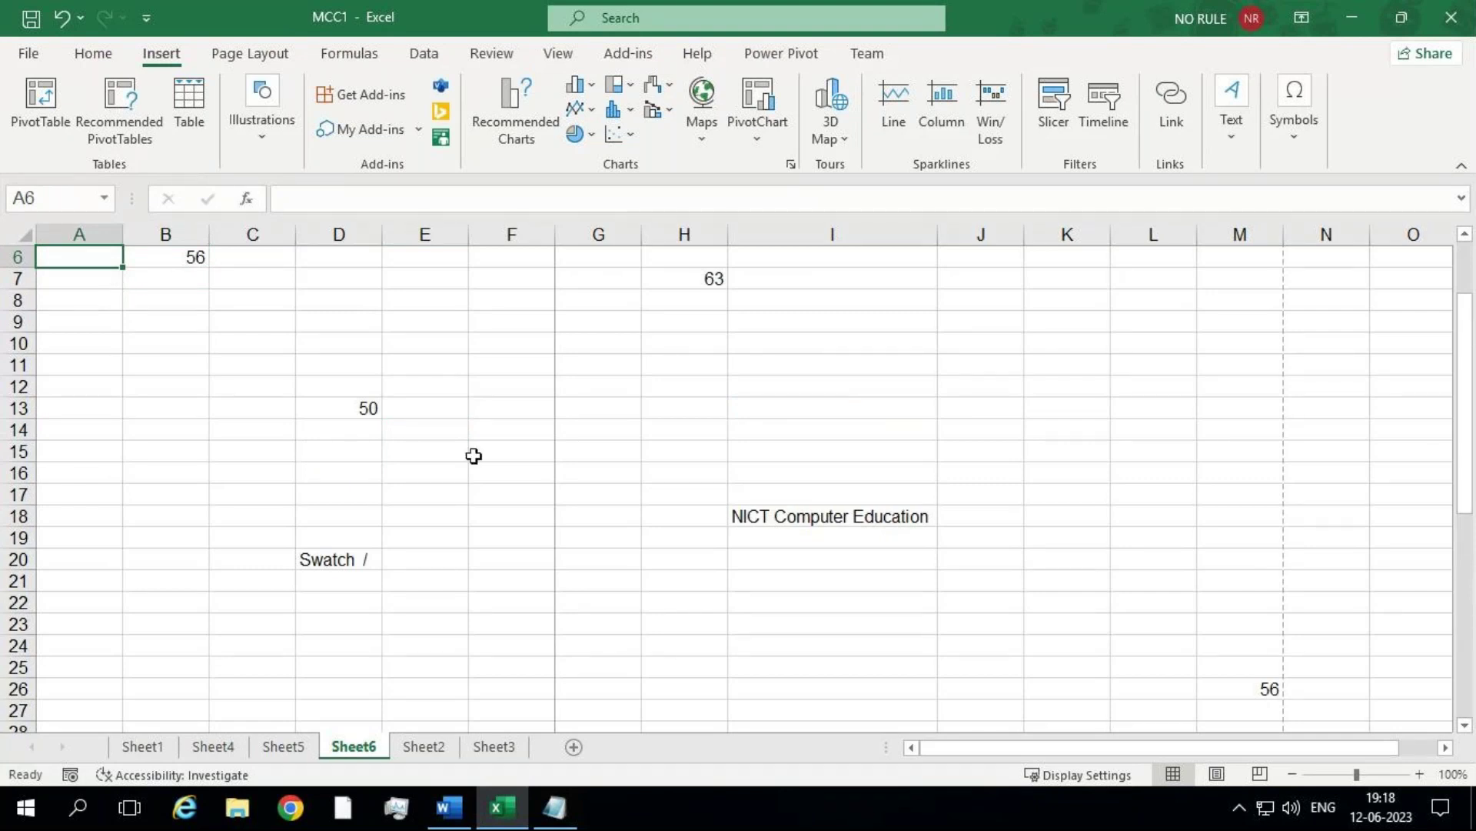
Step: Start a new Notepad line reading 'How to use cursor', correcting a typo
left_click(554, 807)
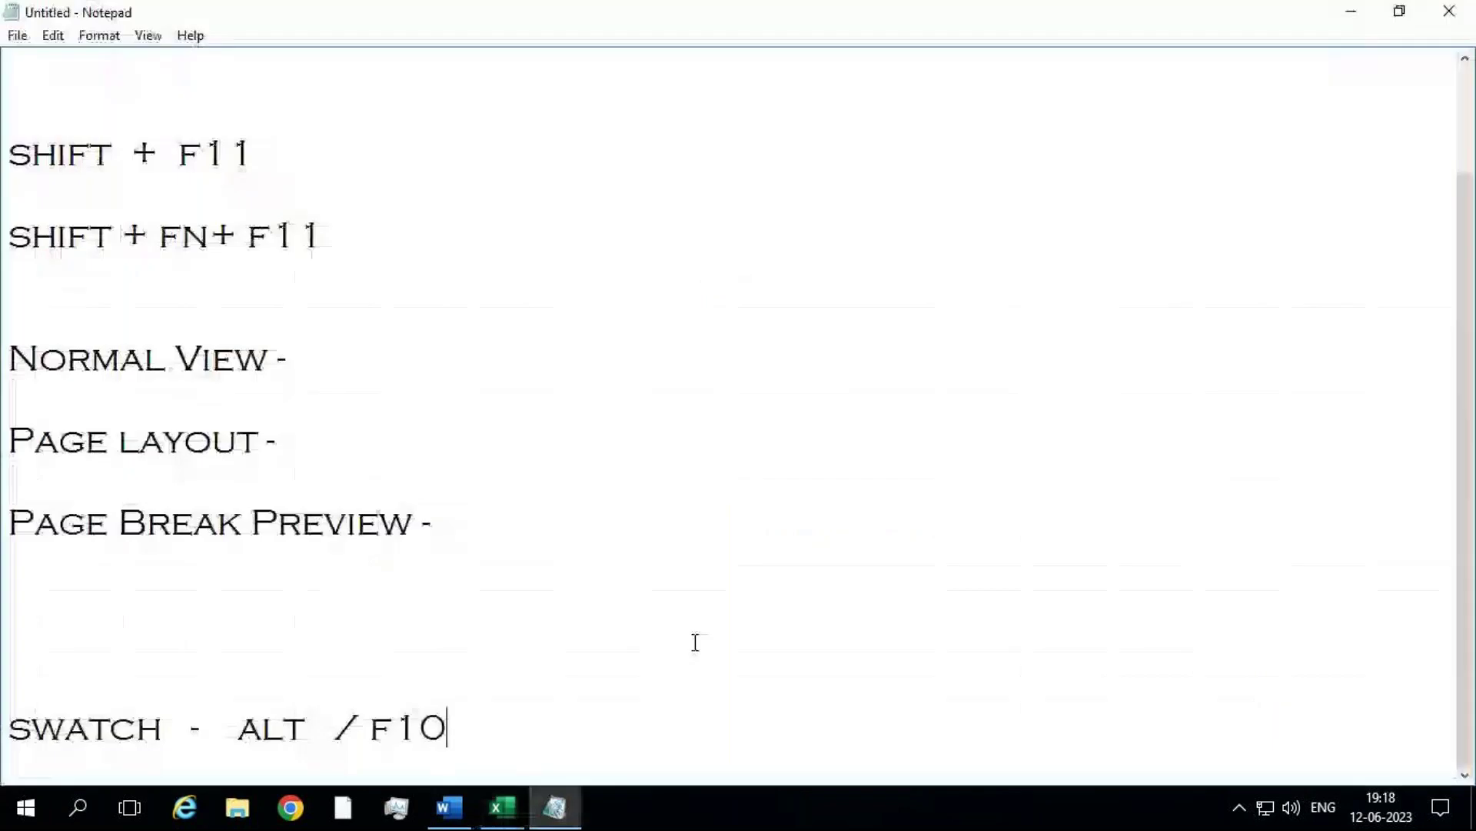
key("Return")
key("Return")
key("Return")
key("Return")
key("Return")
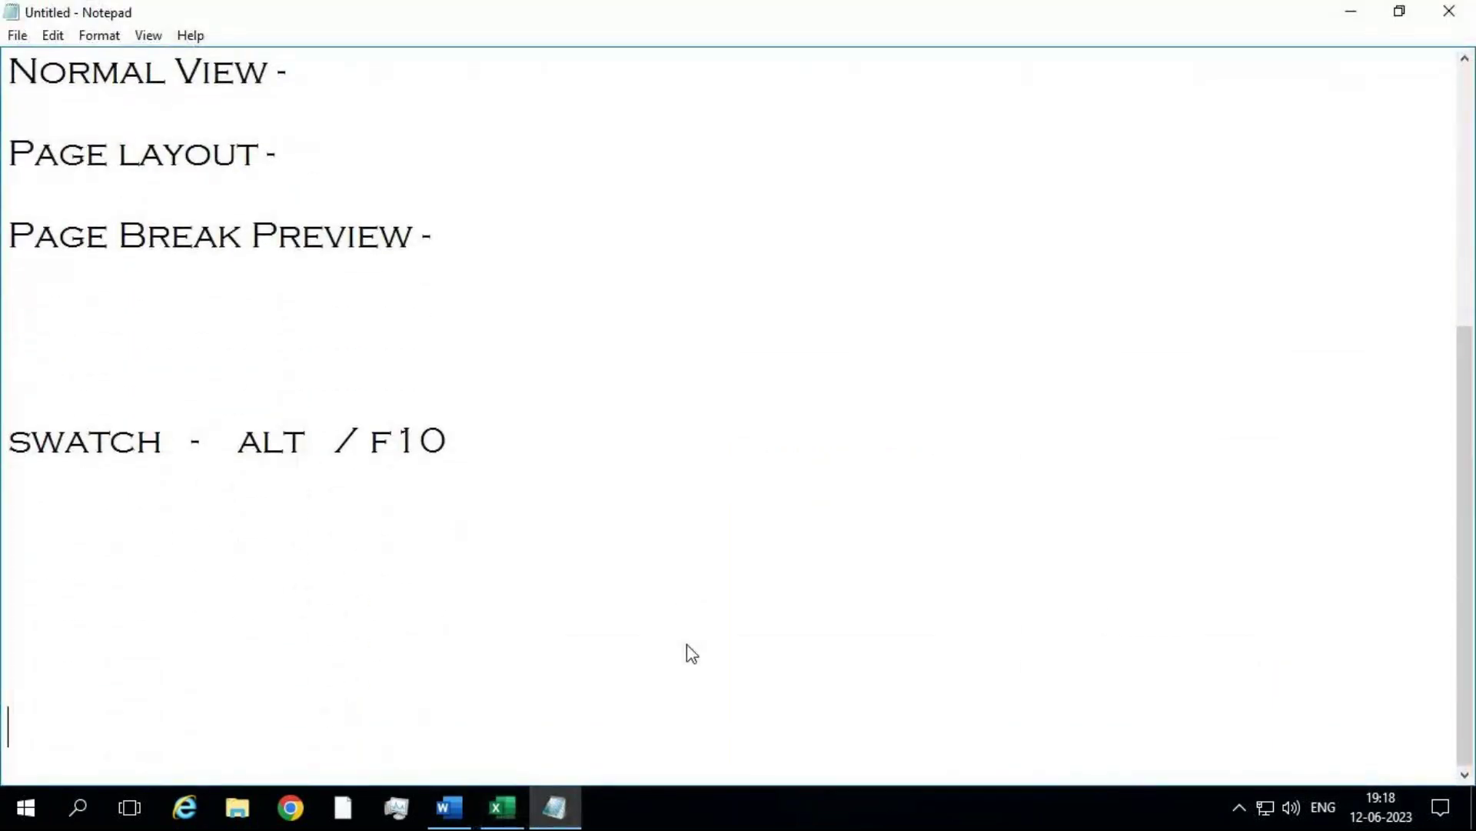
type("How to uas")
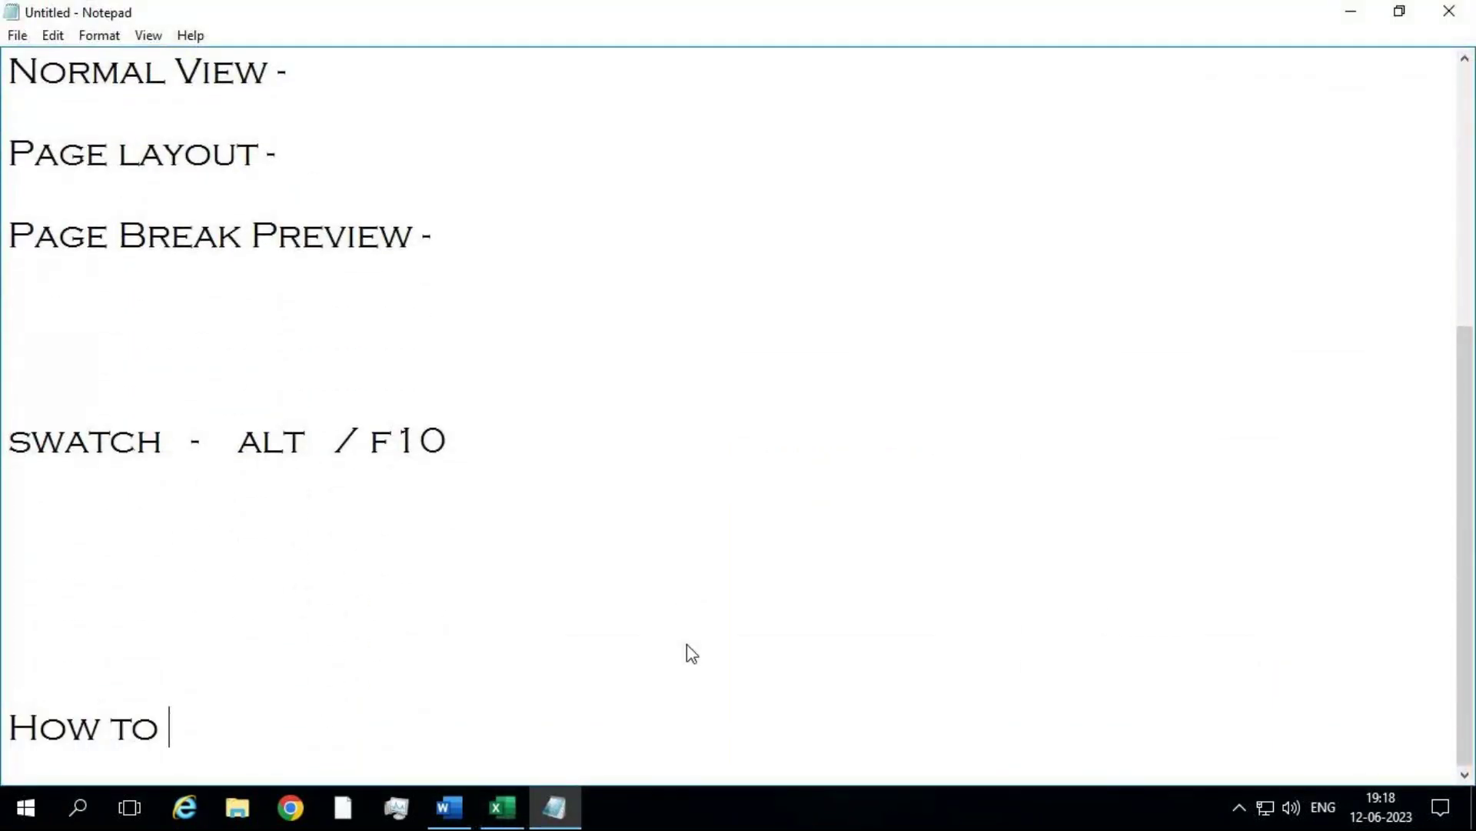
key("BackSpace")
key("BackSpace")
key("BackSpace")
type("use cursor")
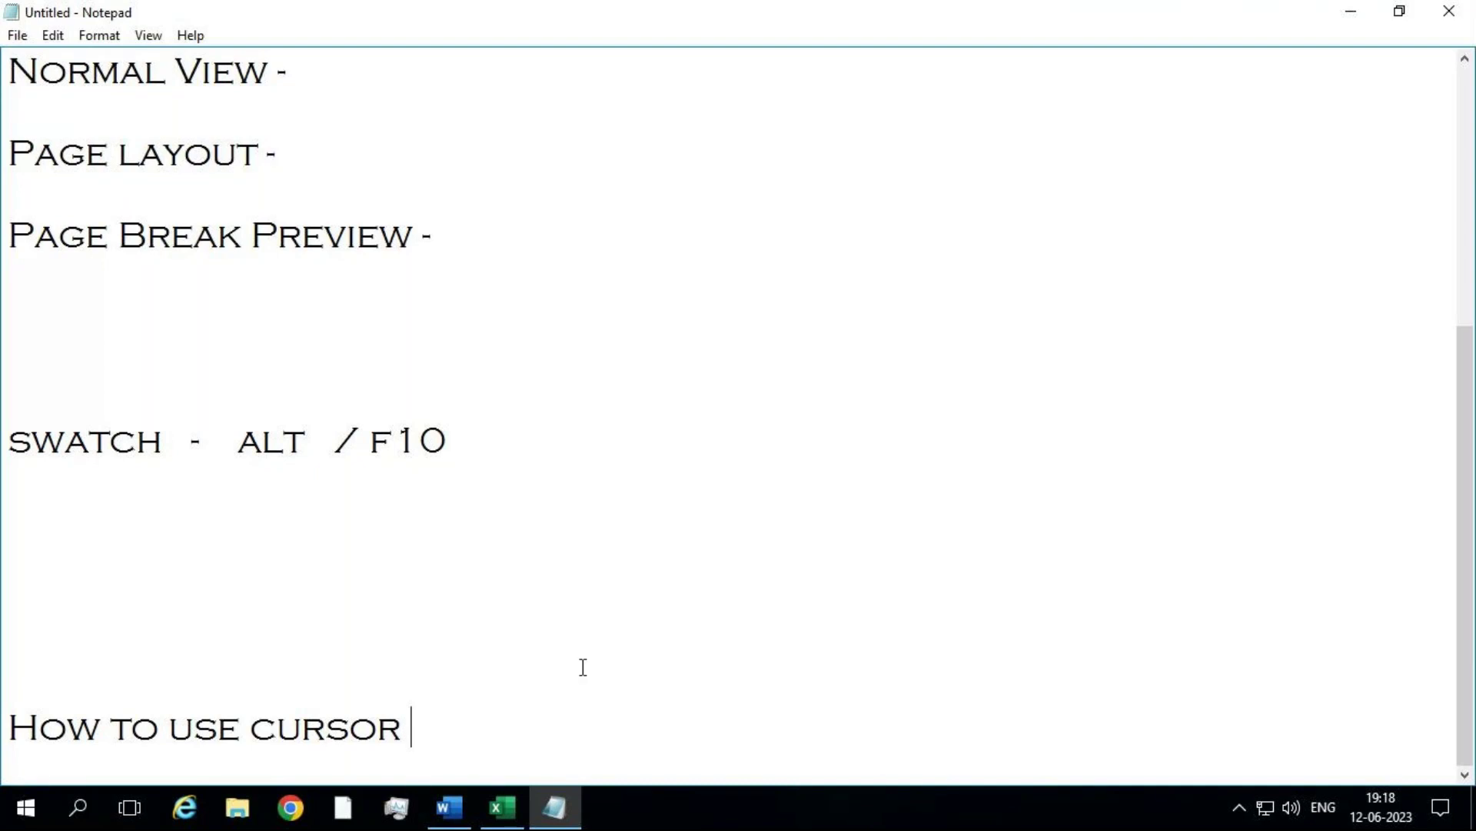
Step: Insert 'mouse' before 'cursor', append 'in excel', and minimize Notepad
left_click(251, 727)
type("mouse")
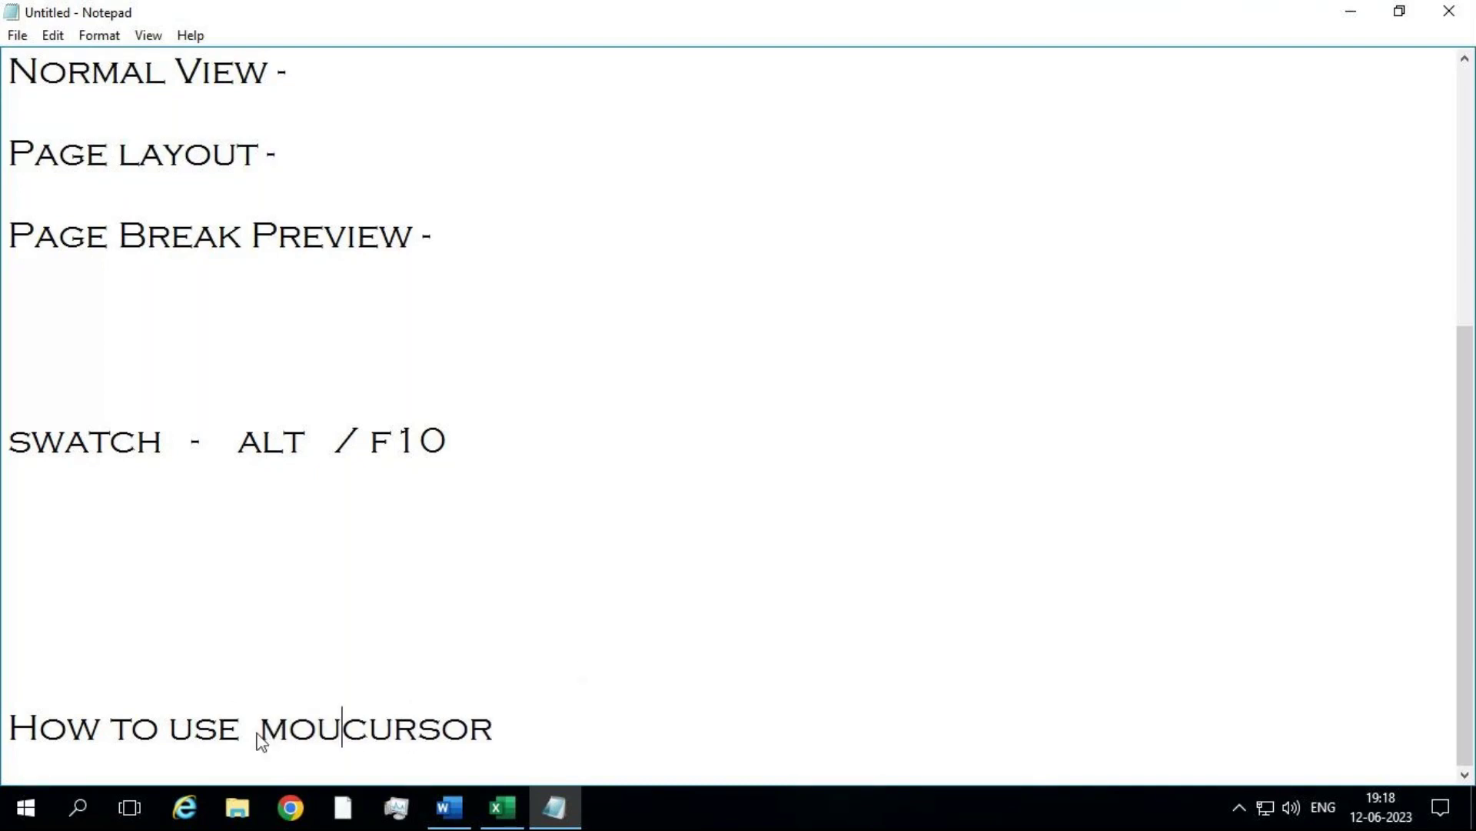
left_click(577, 738)
type("in excel")
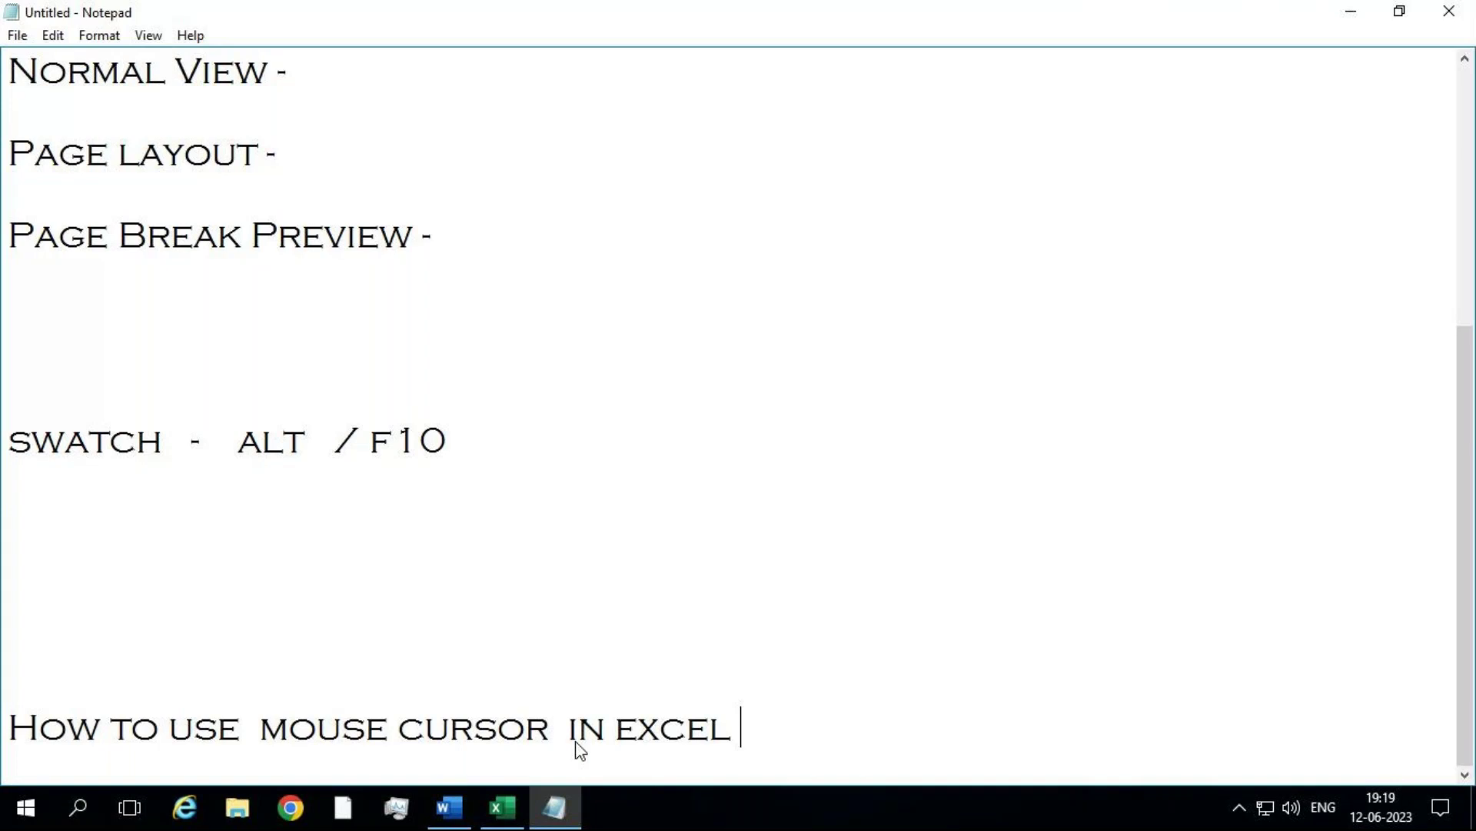
left_click(1350, 11)
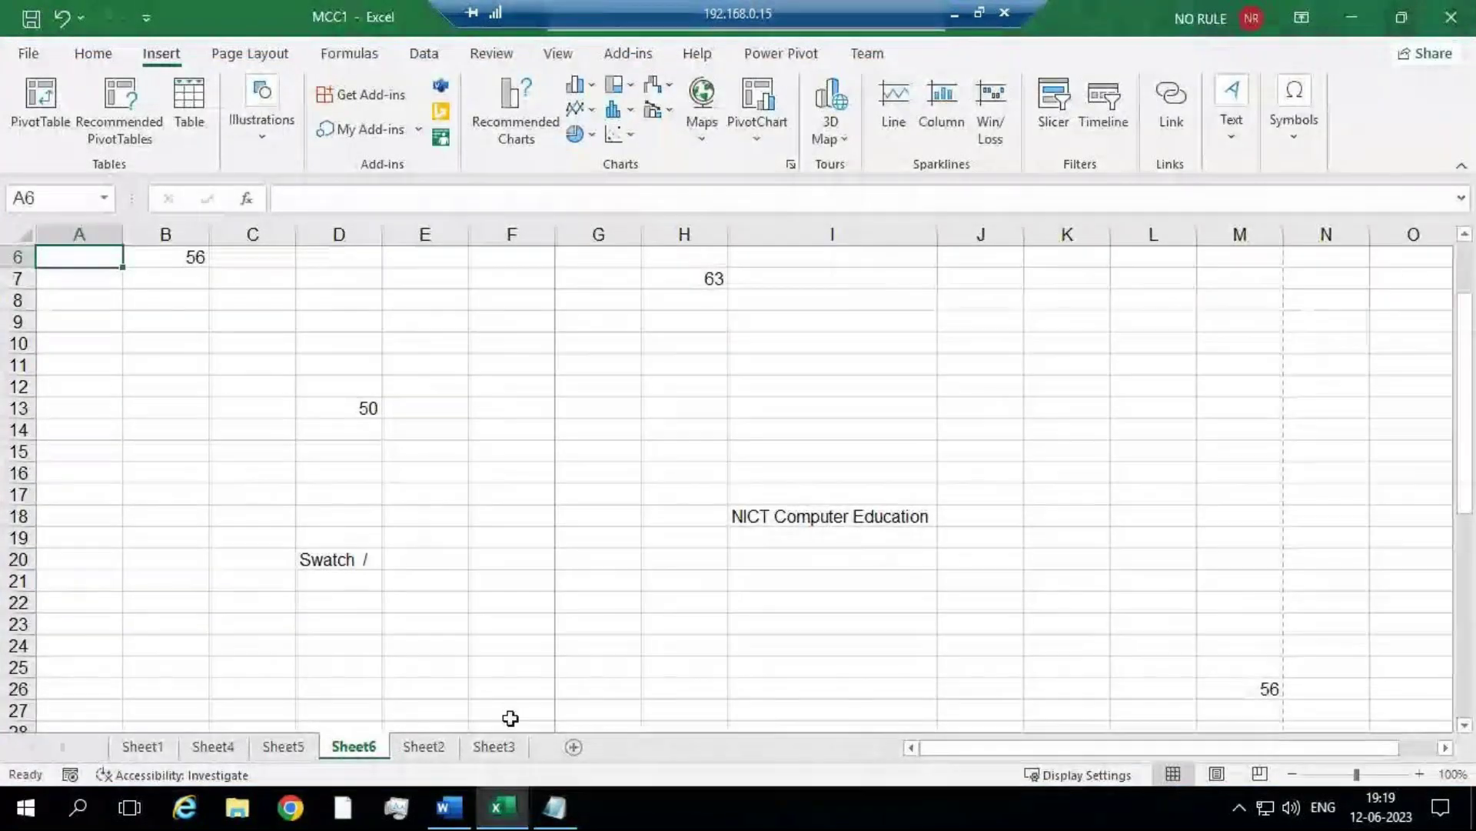
Step: Add a new Sheet7 and drag-select the block D5:H12
left_click(584, 740)
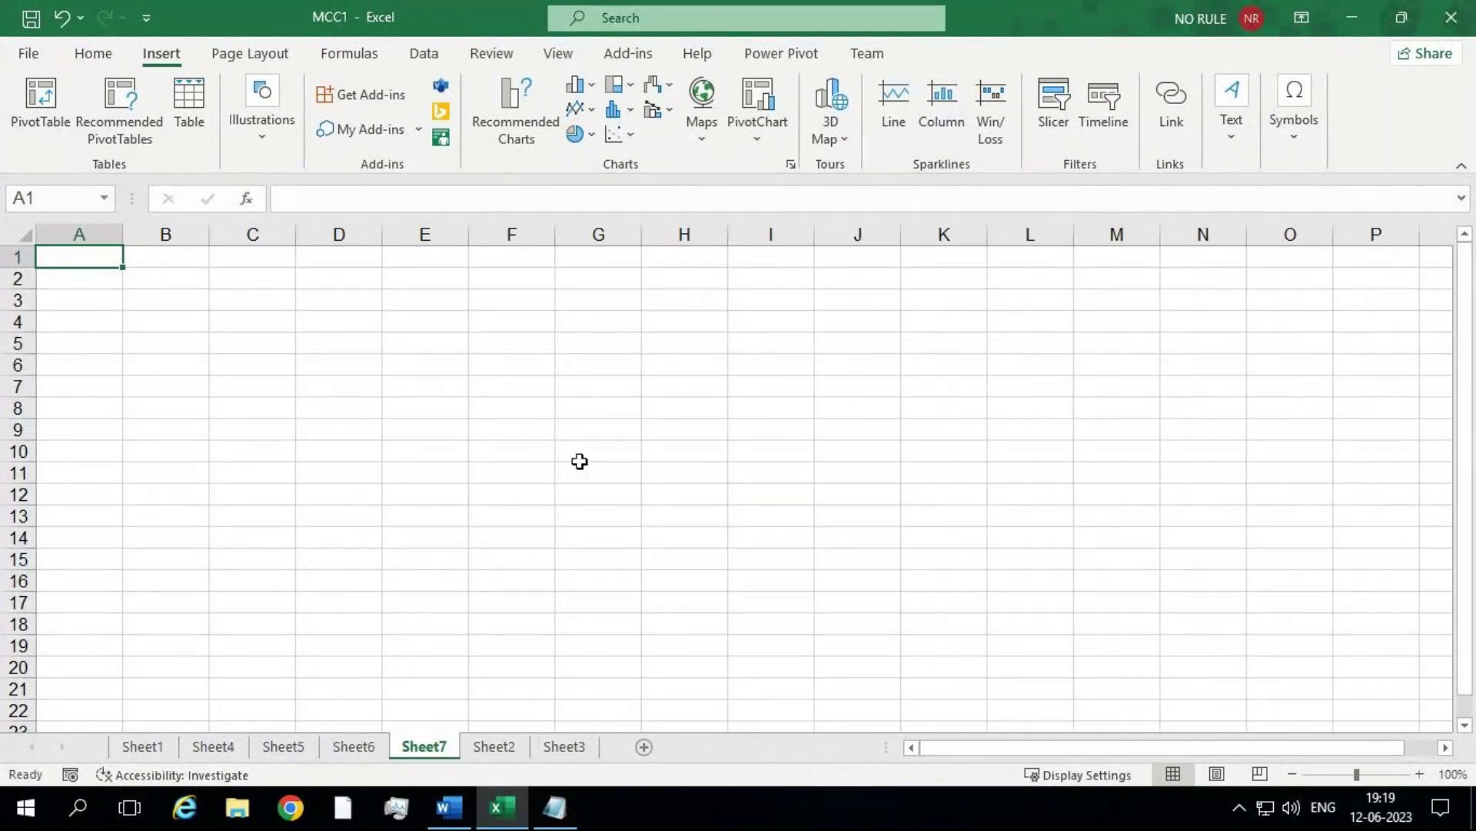
key("ctrl")
left_click(327, 348)
left_click_drag(327, 348, 695, 491)
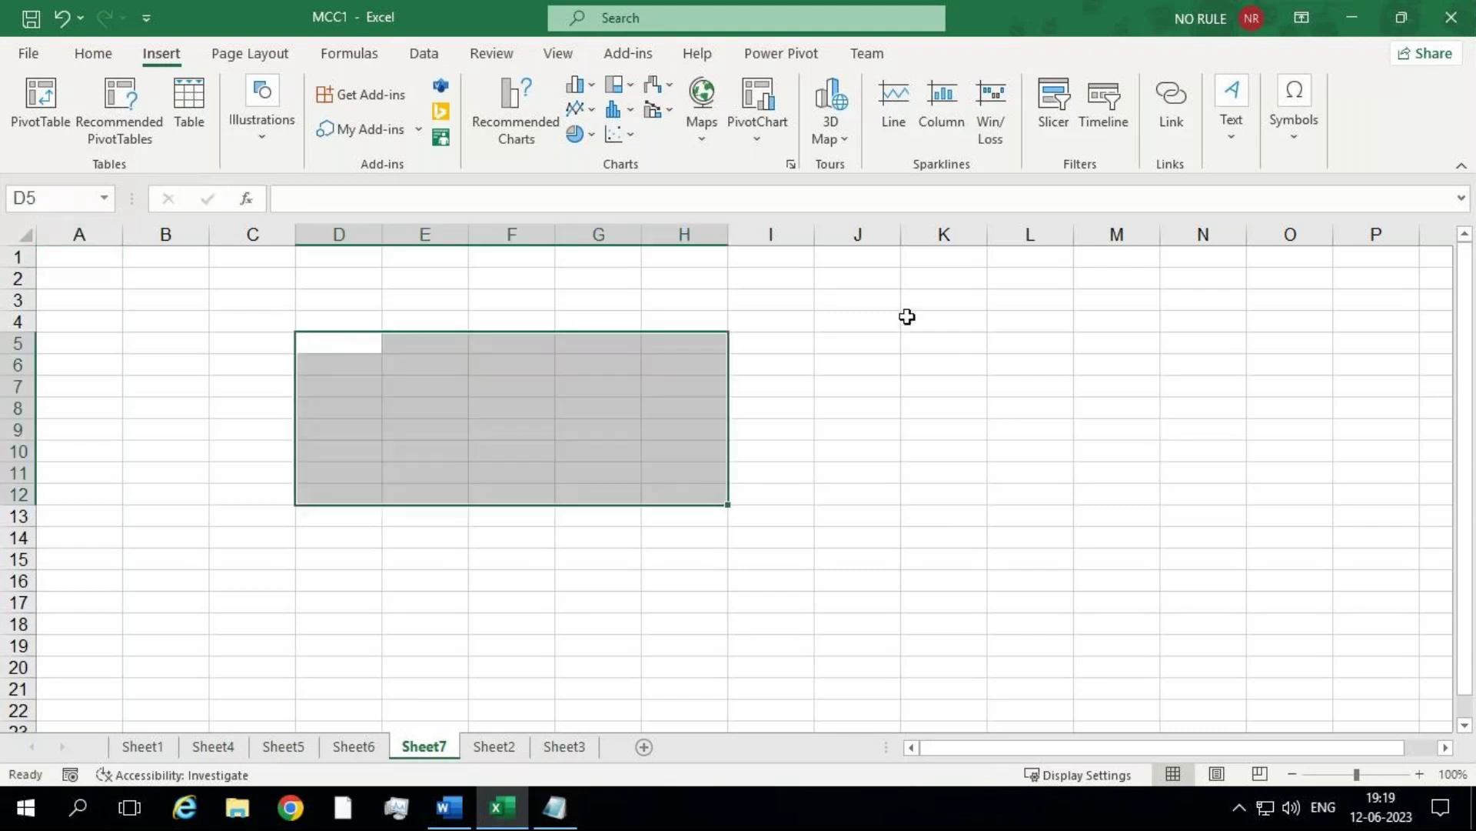
Step: Drag-select the blocks J4:K13, E5:I20, I3:N18 and G3:H11 in turn
left_click_drag(907, 316, 867, 524)
left_click_drag(438, 349, 770, 667)
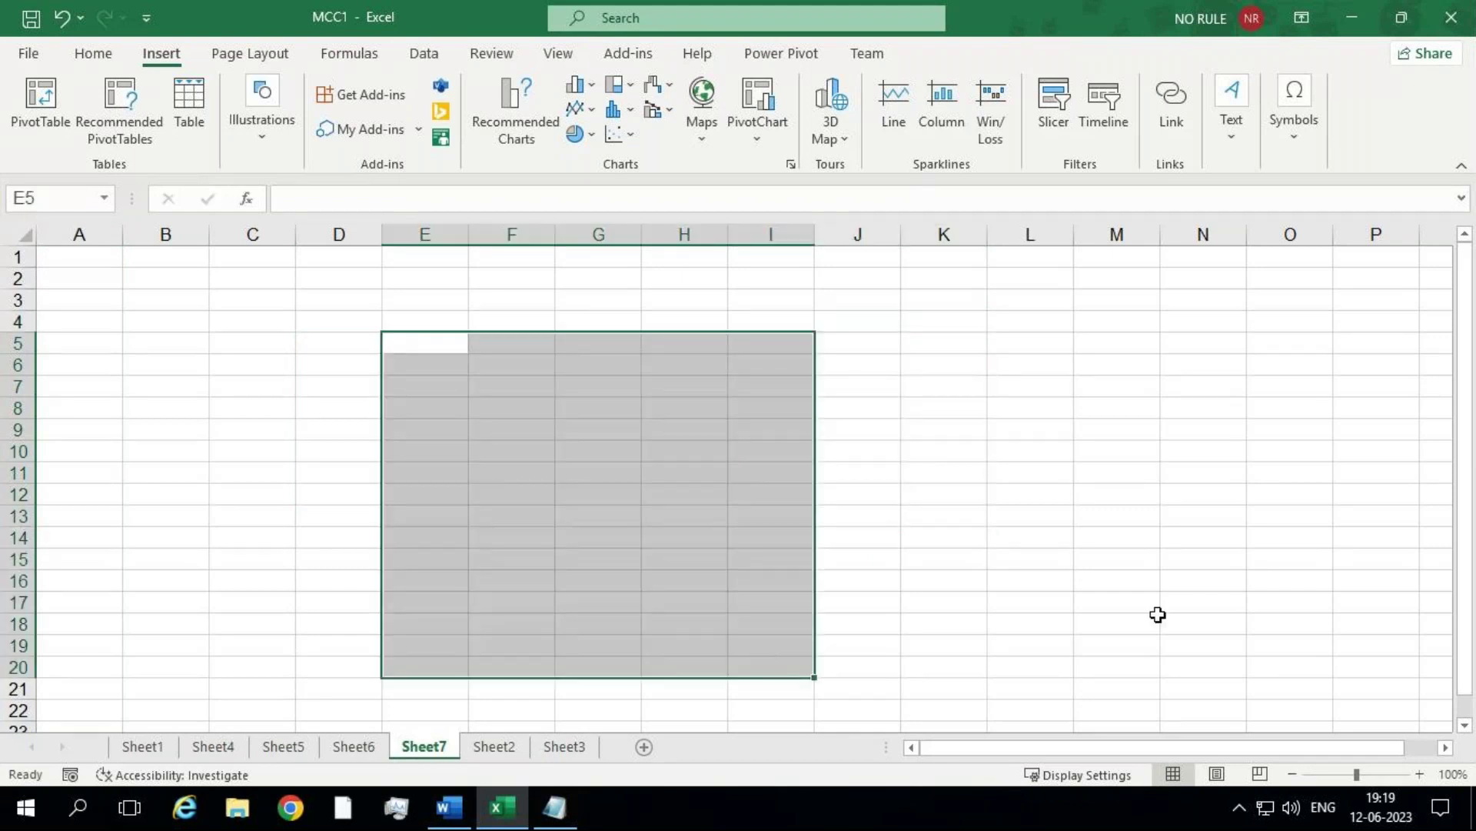
left_click_drag(1203, 620, 772, 309)
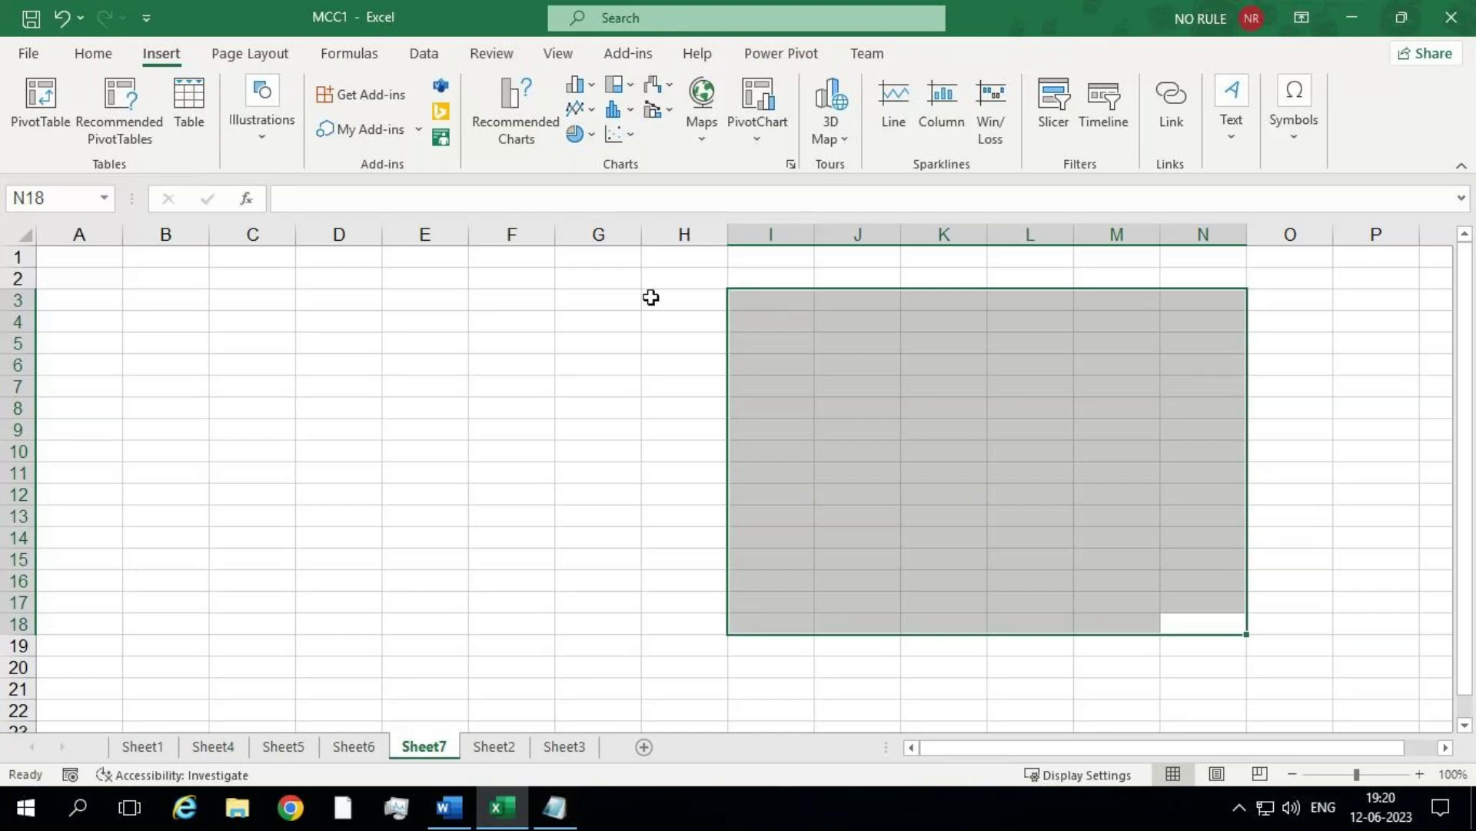
left_click(617, 296)
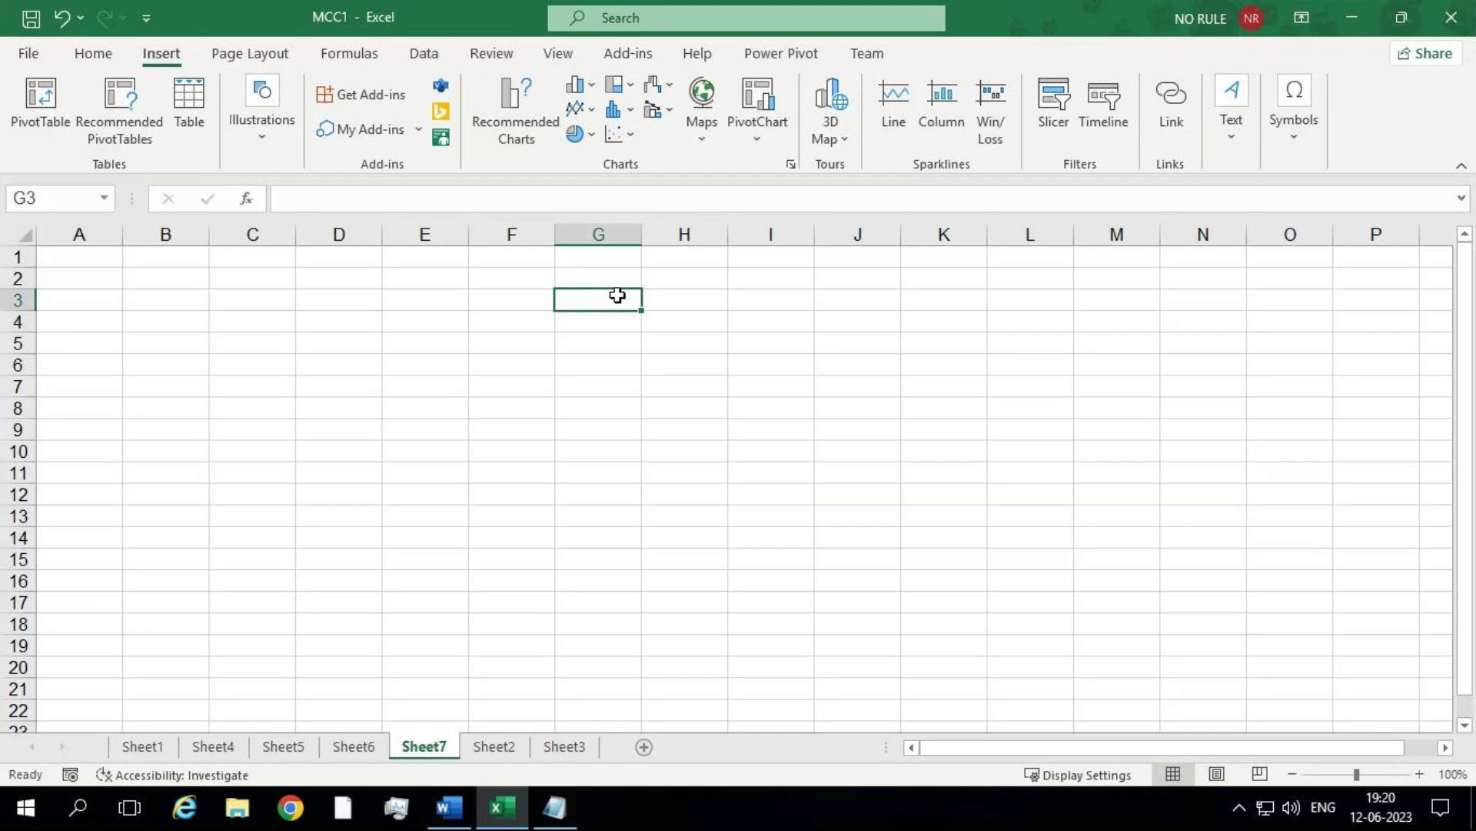
left_click_drag(620, 302, 719, 473)
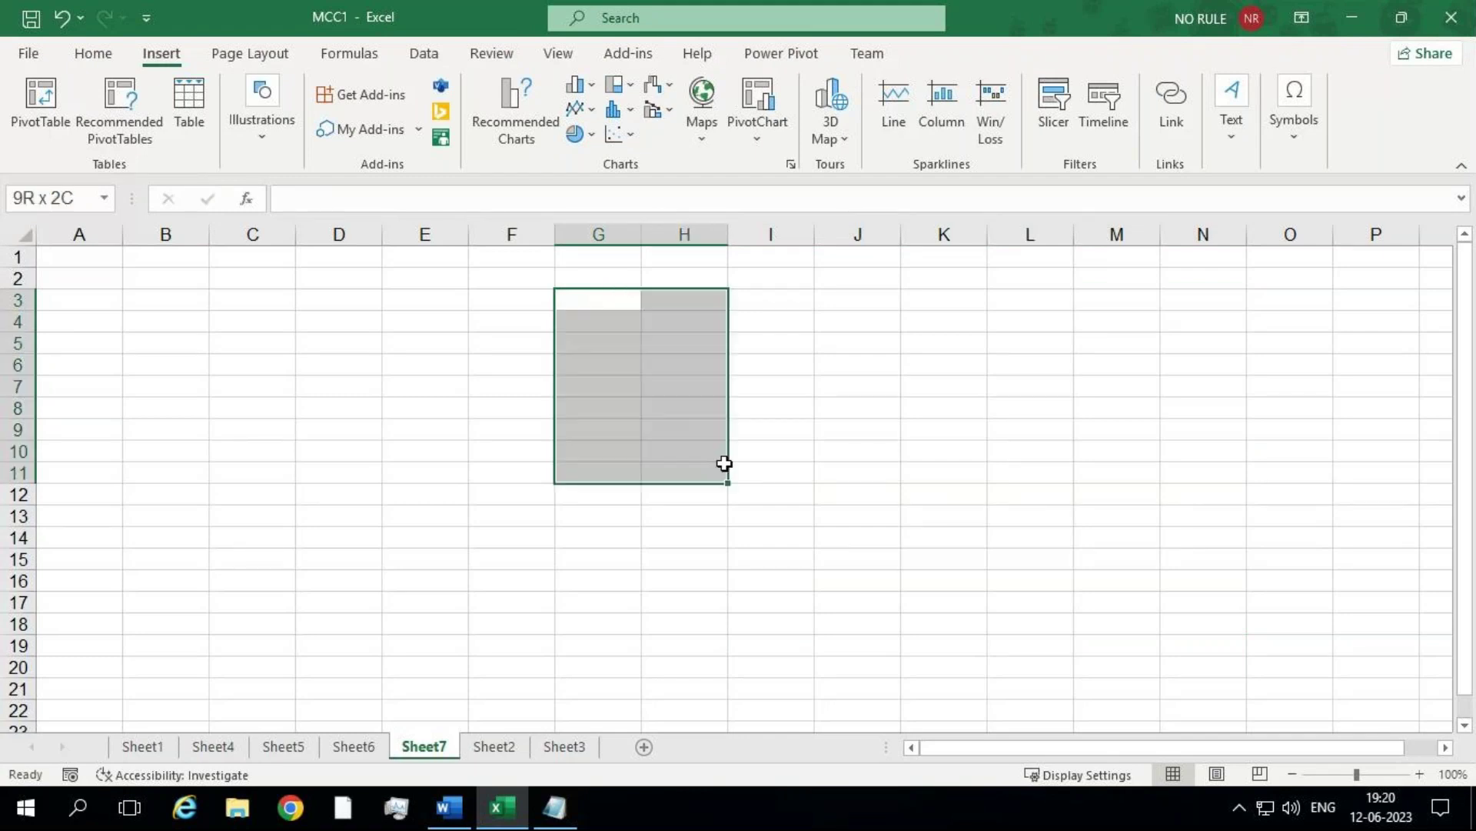
Step: Fill D2:D5 with 1, 5, 85 and 74, then select them to read the 165 sum
left_click(374, 284)
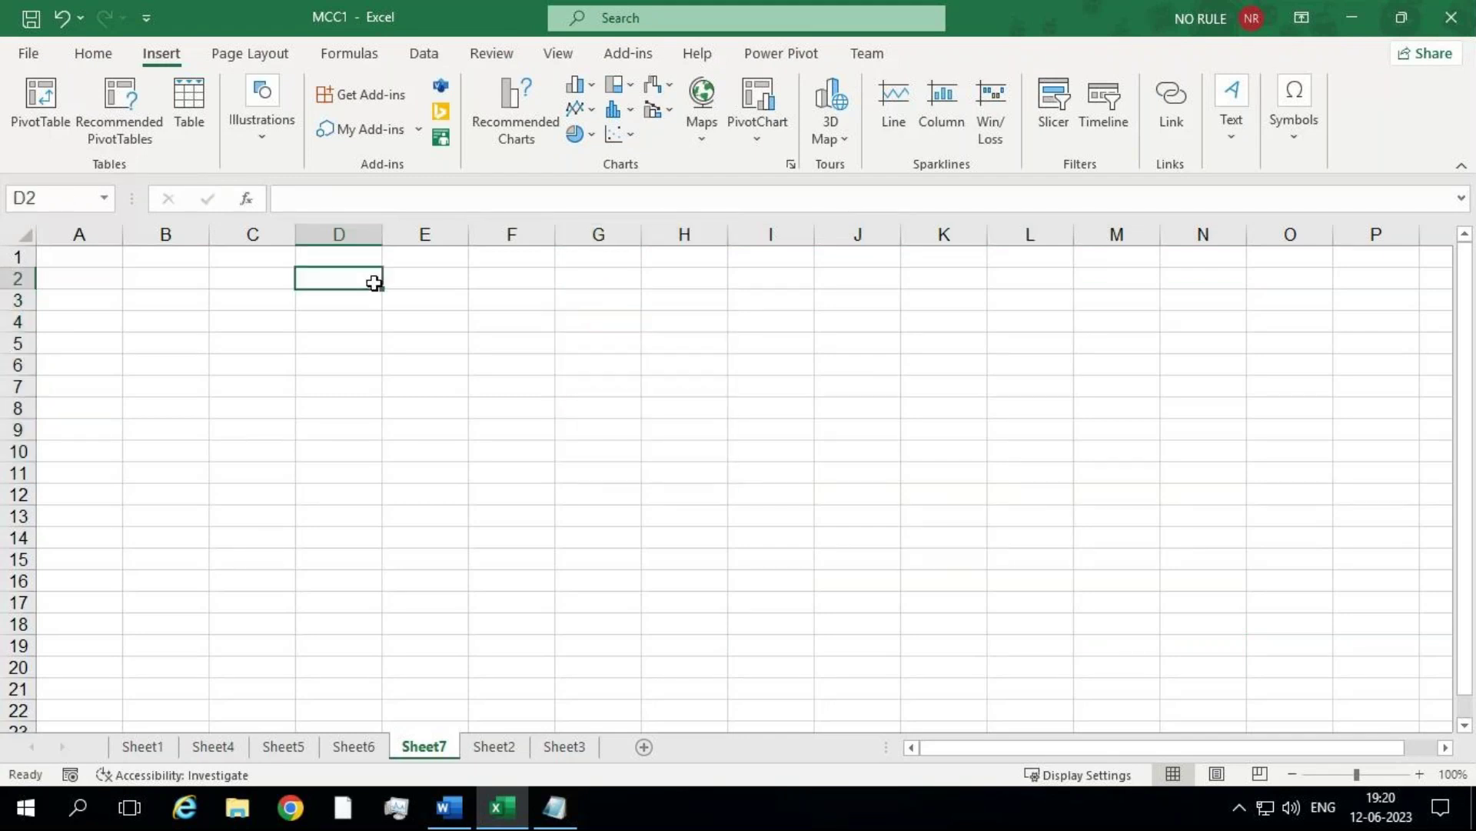
key("Down")
type("5")
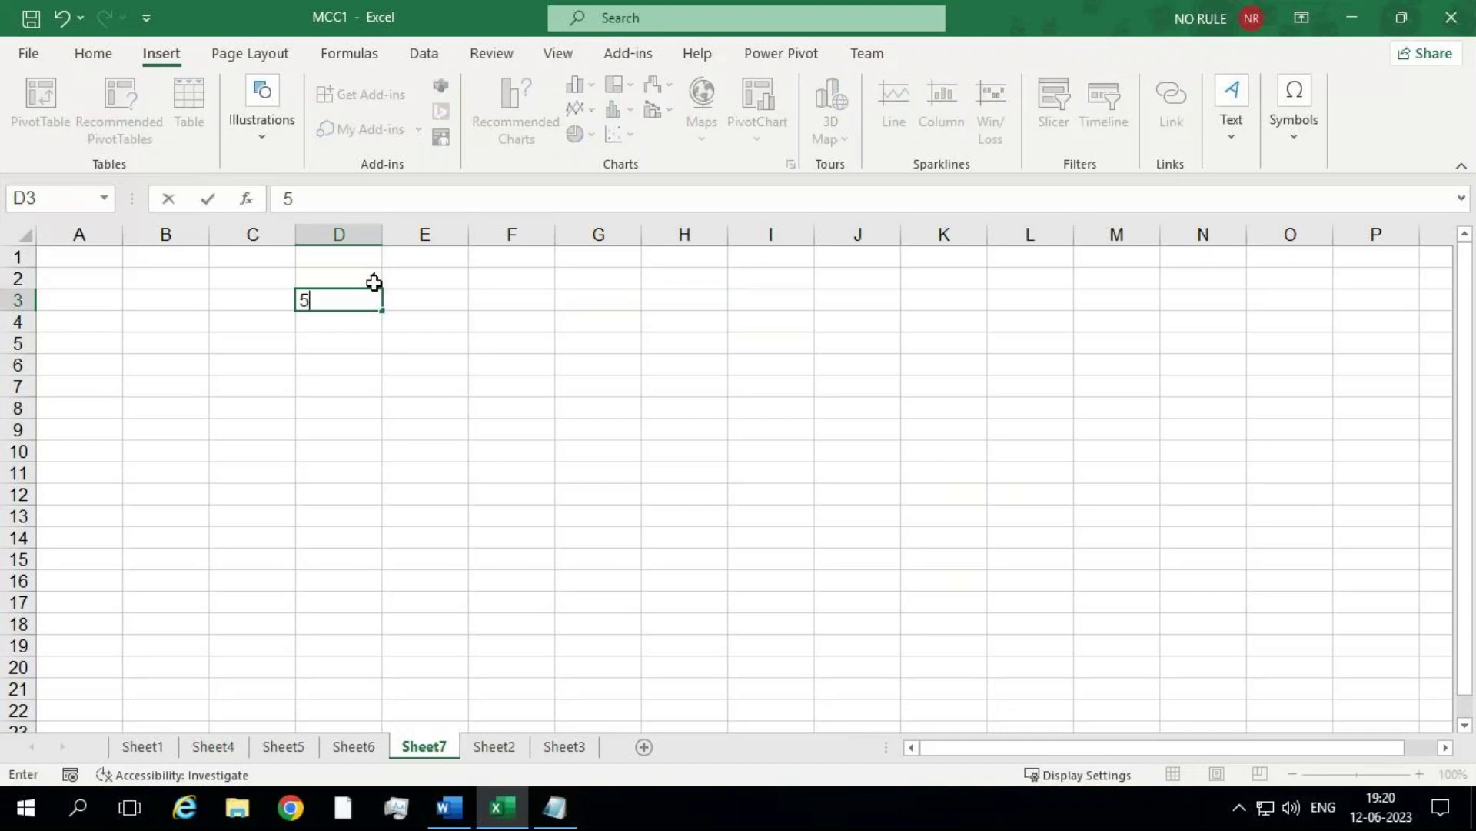
key("Return")
type("85")
key("Return")
type("74")
key("Return")
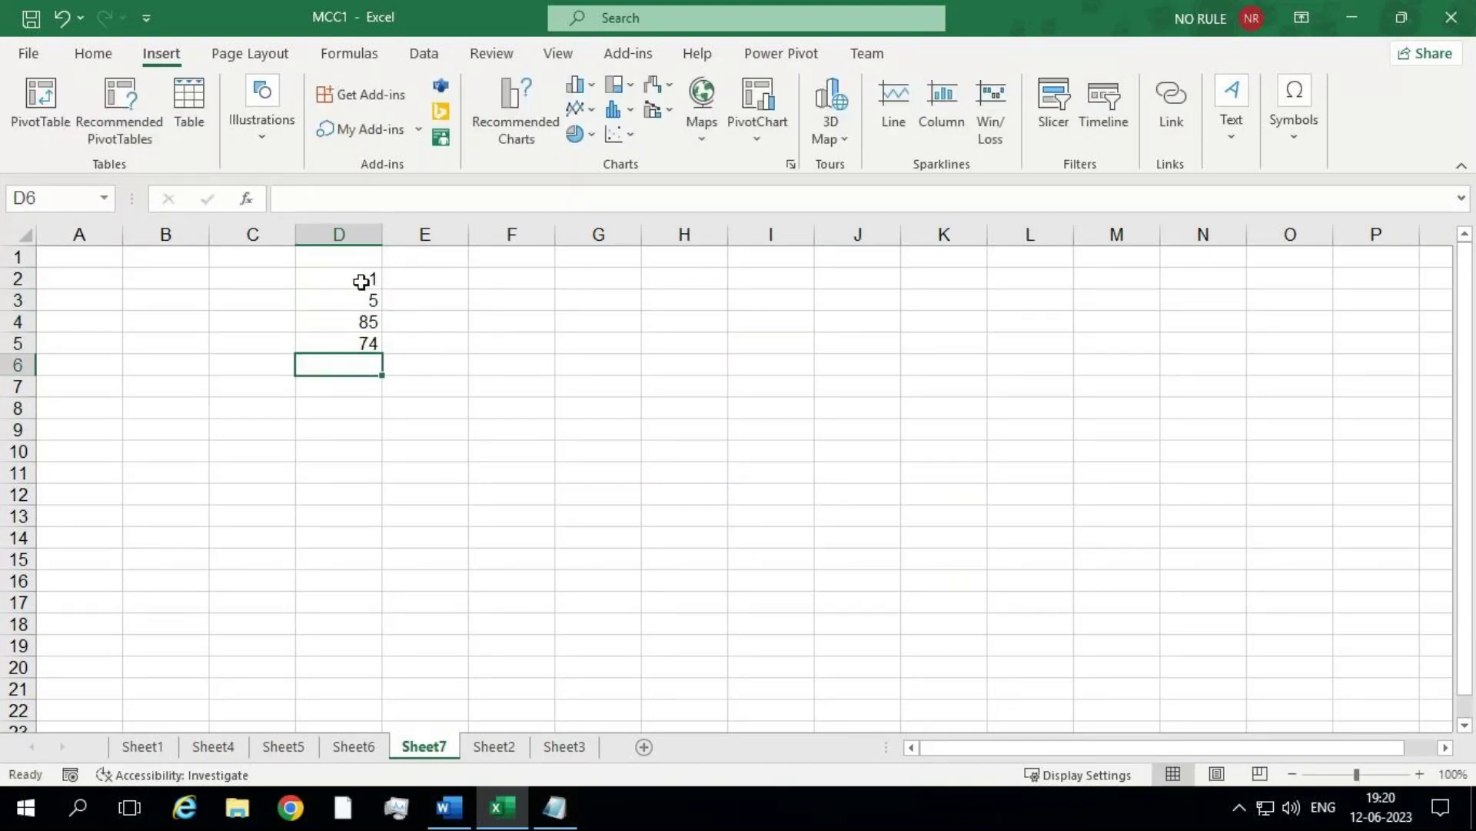
left_click(361, 279)
left_click_drag(360, 279, 365, 346)
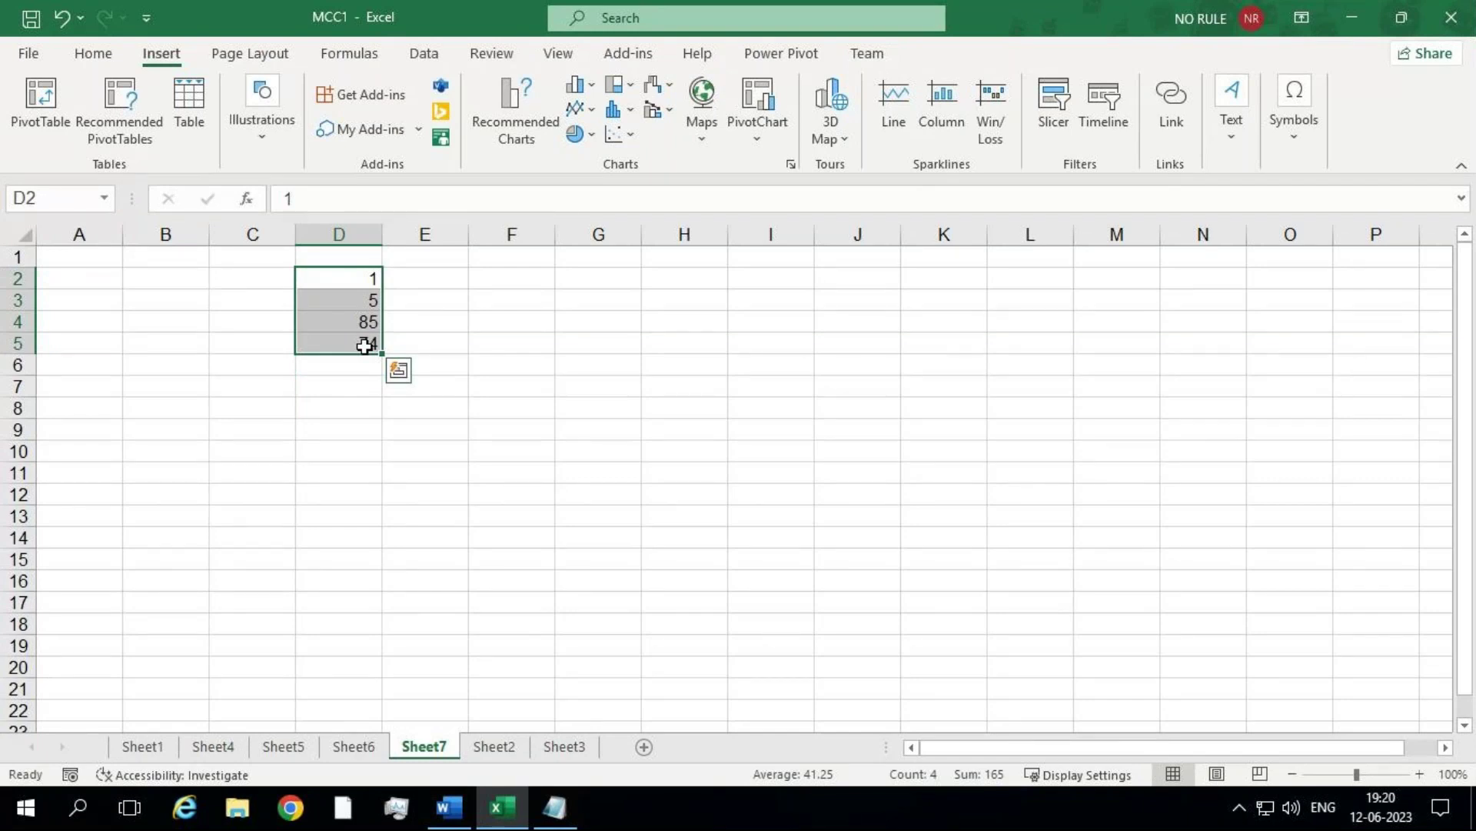
left_click(566, 293)
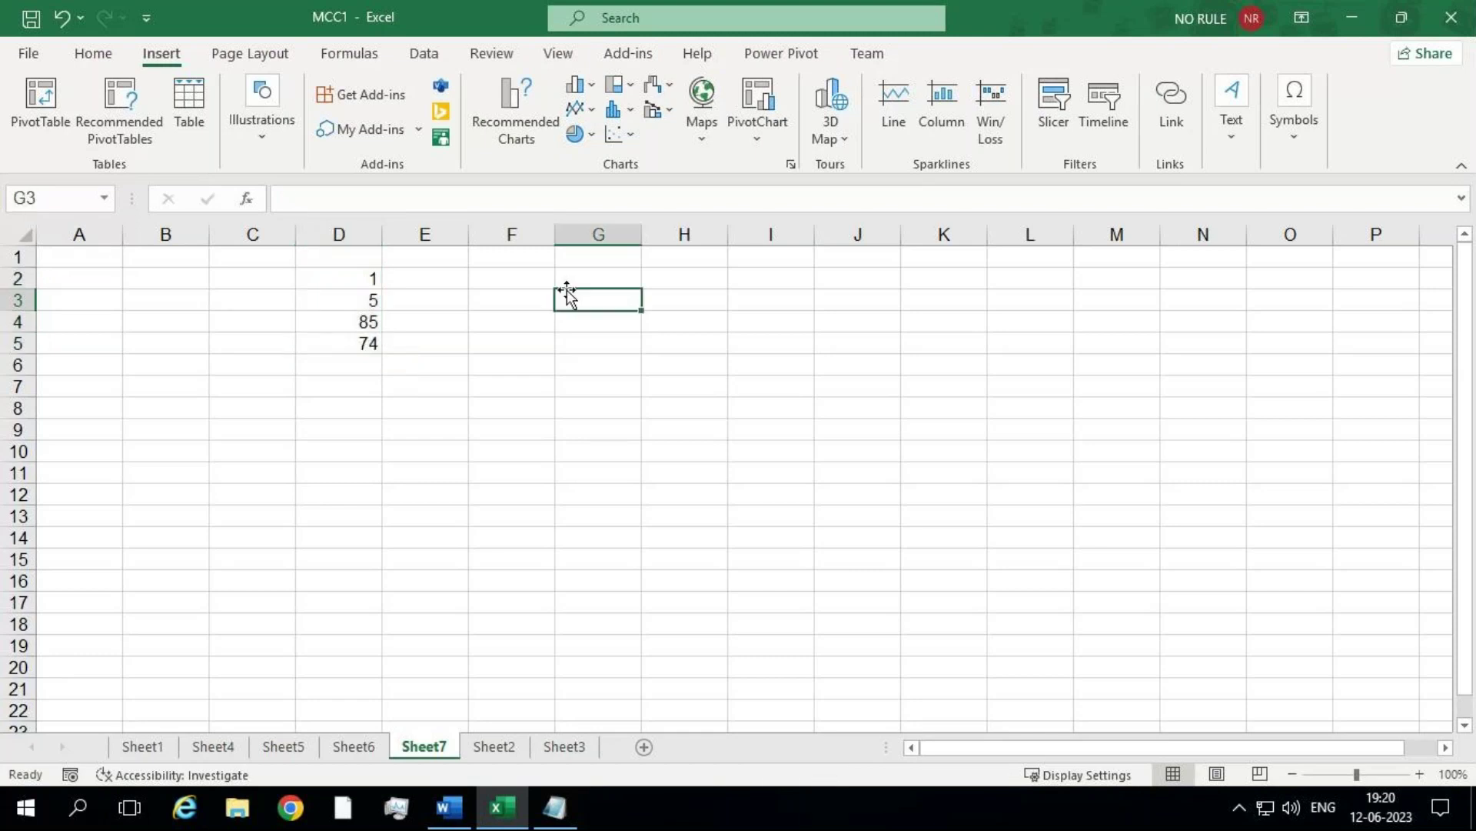
Step: Enter 1 in G1 and 2 in G2, then select G1:G2
left_click(600, 255)
type("1")
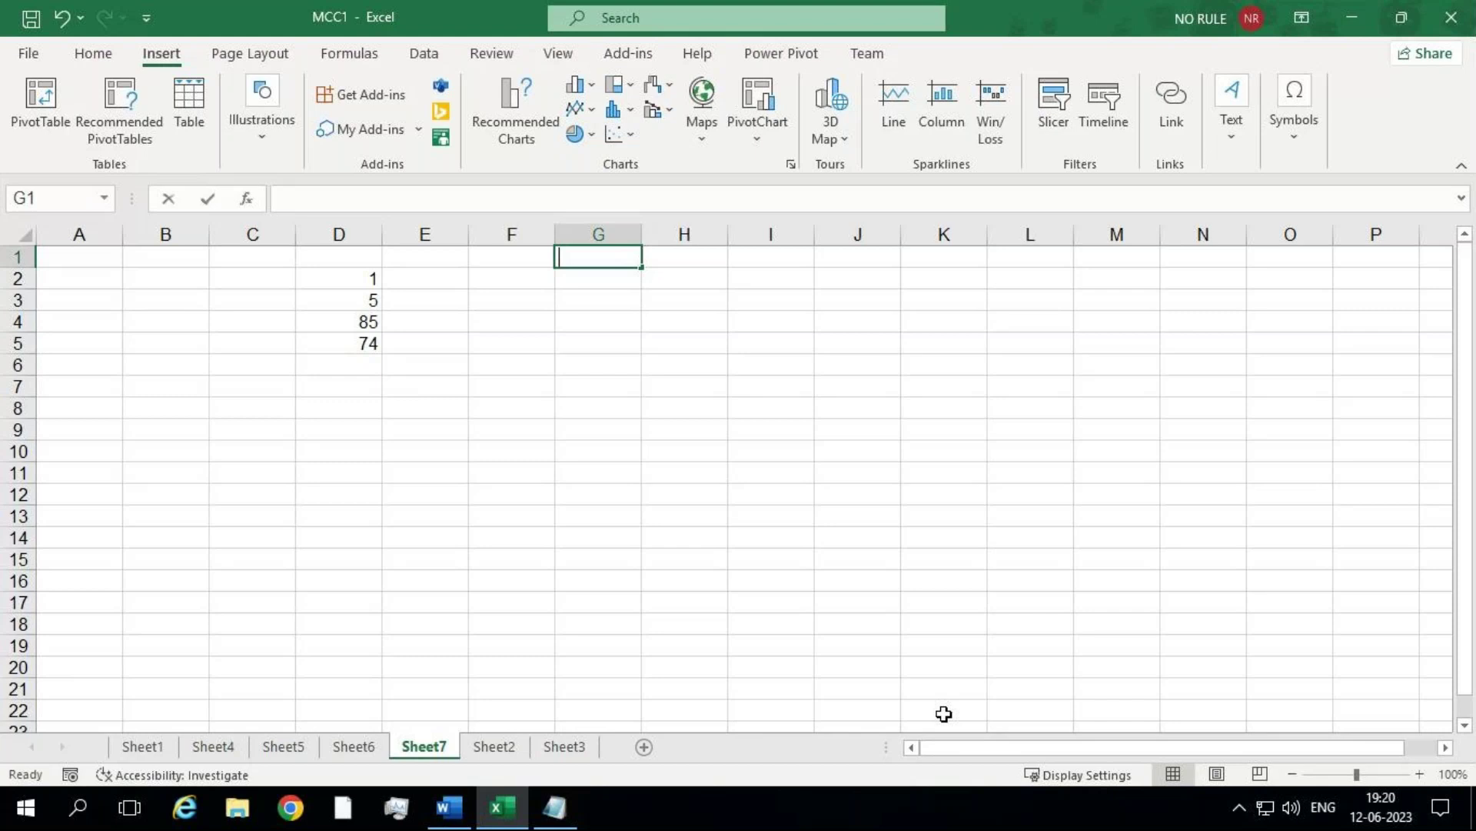
key("Return")
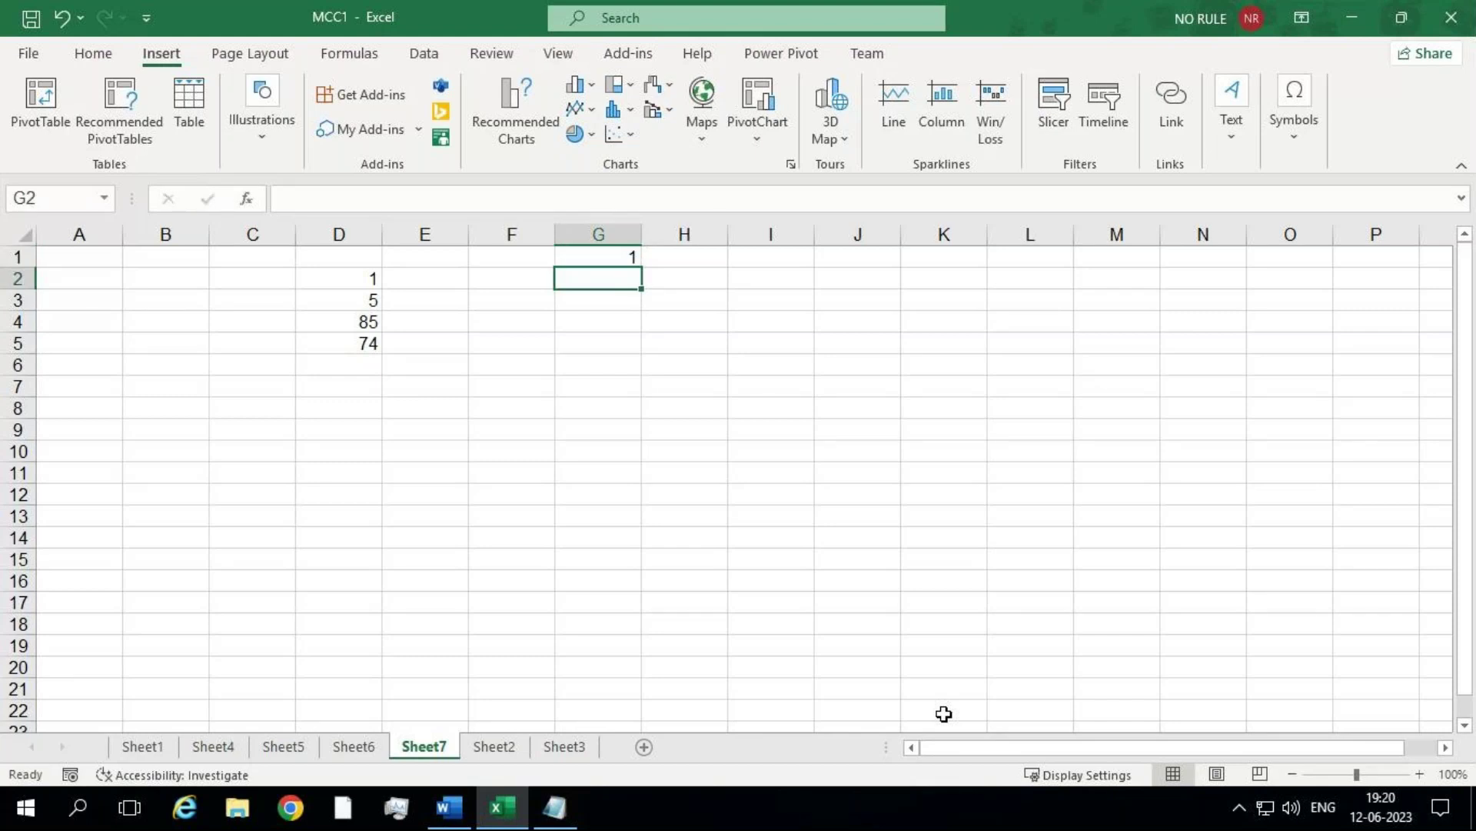
type("2")
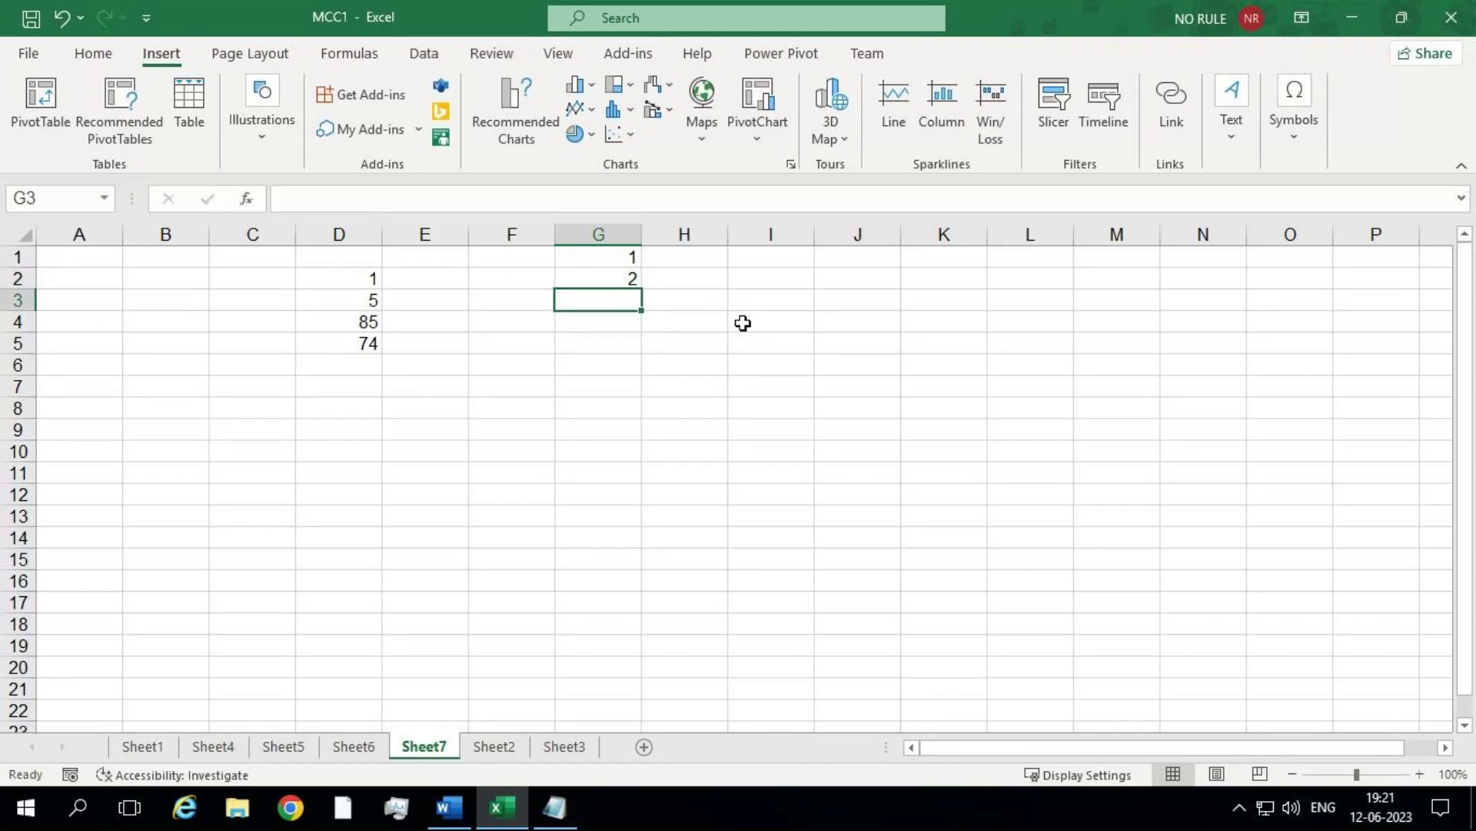
left_click_drag(620, 256, 620, 274)
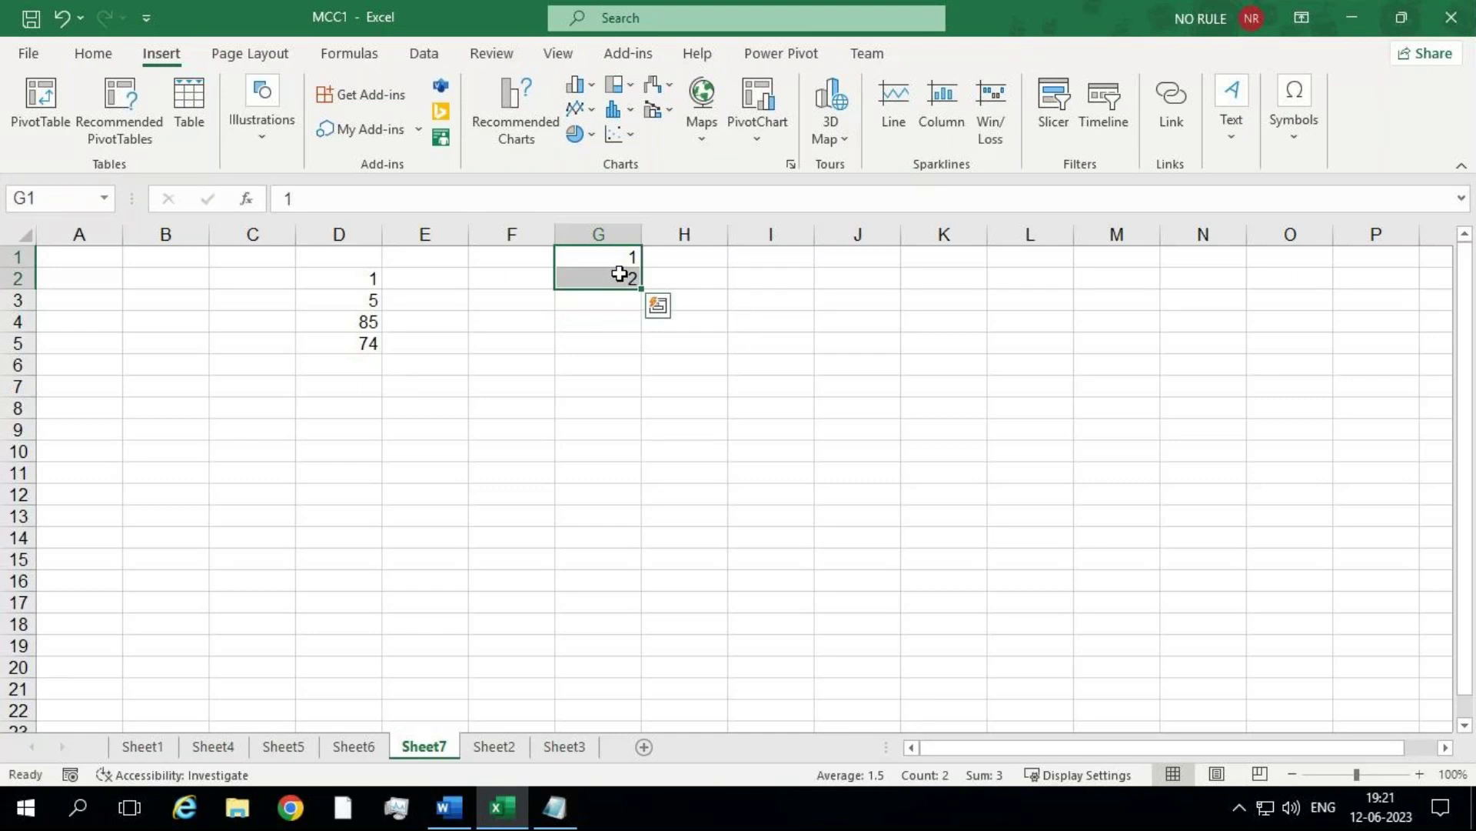
Step: Zoom the sheet in to 140% with the status-bar zoom button
left_click(1420, 773)
left_click(1419, 773)
left_click(1420, 773)
left_click(1420, 774)
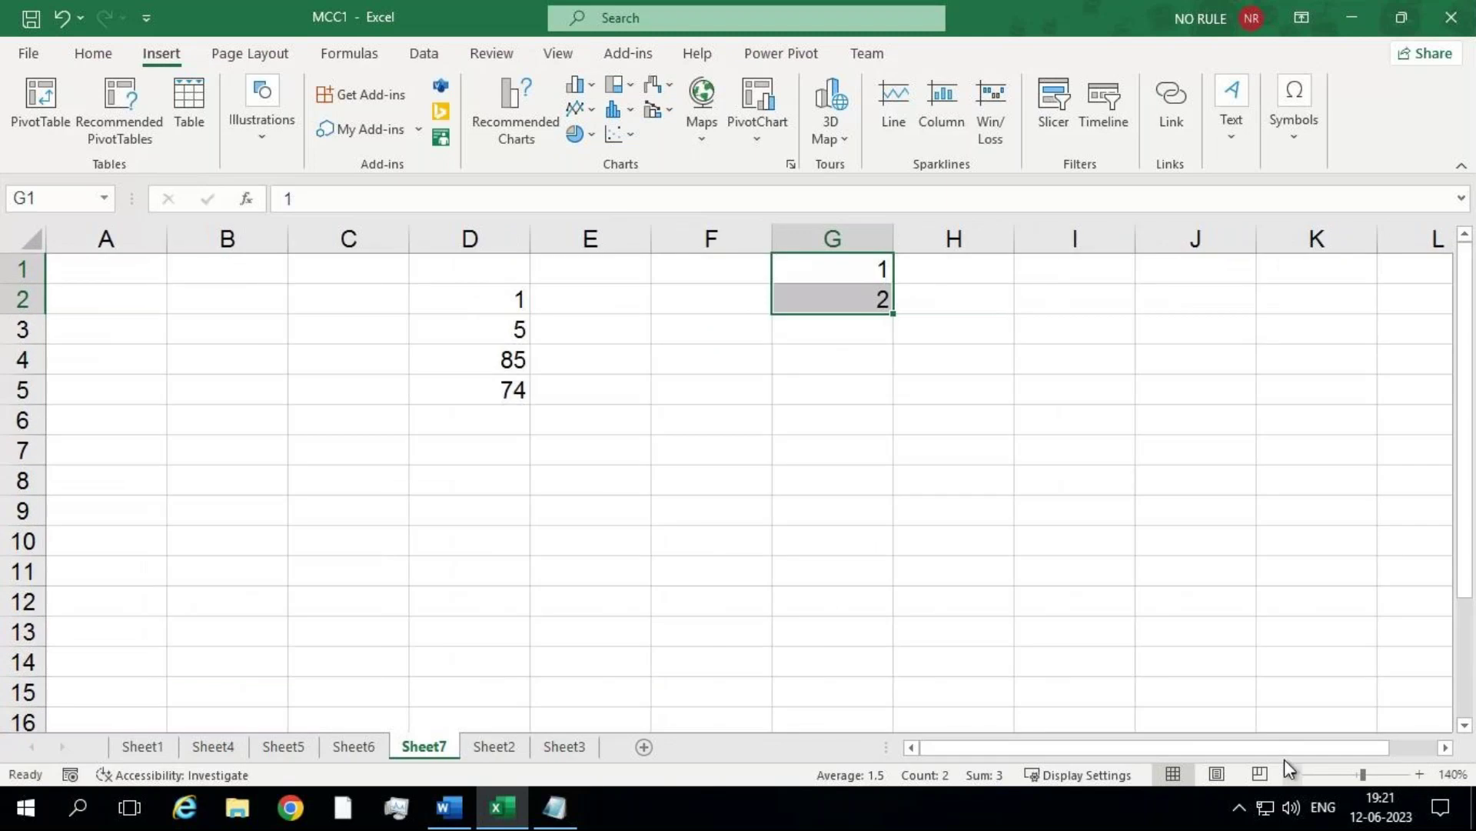
scroll(1283, 750, "right", 1)
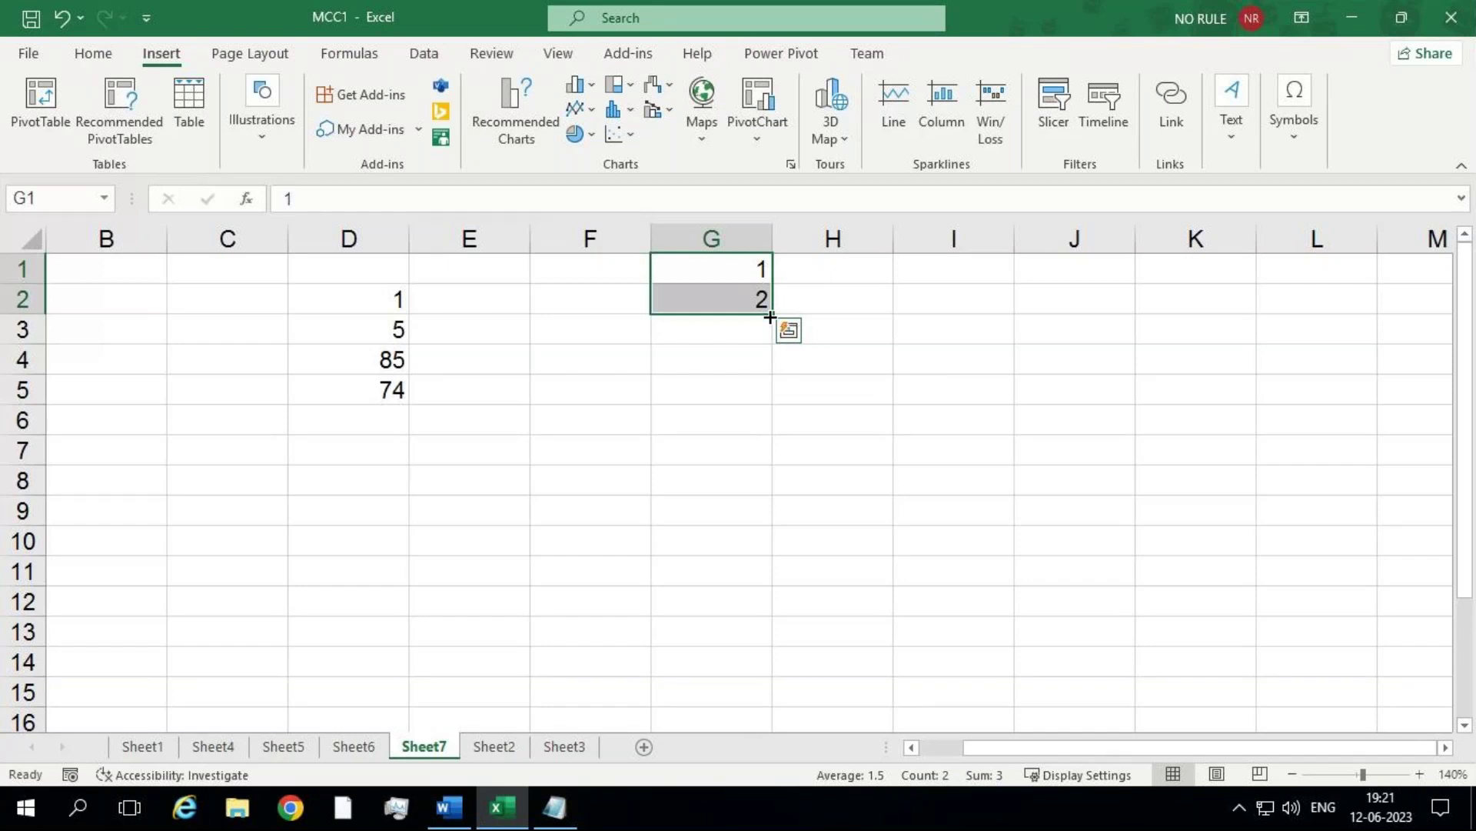
Step: Extend the number series to G10, then fill H1:H10 with weekdays starting from Sunday
left_click_drag(770, 317, 792, 568)
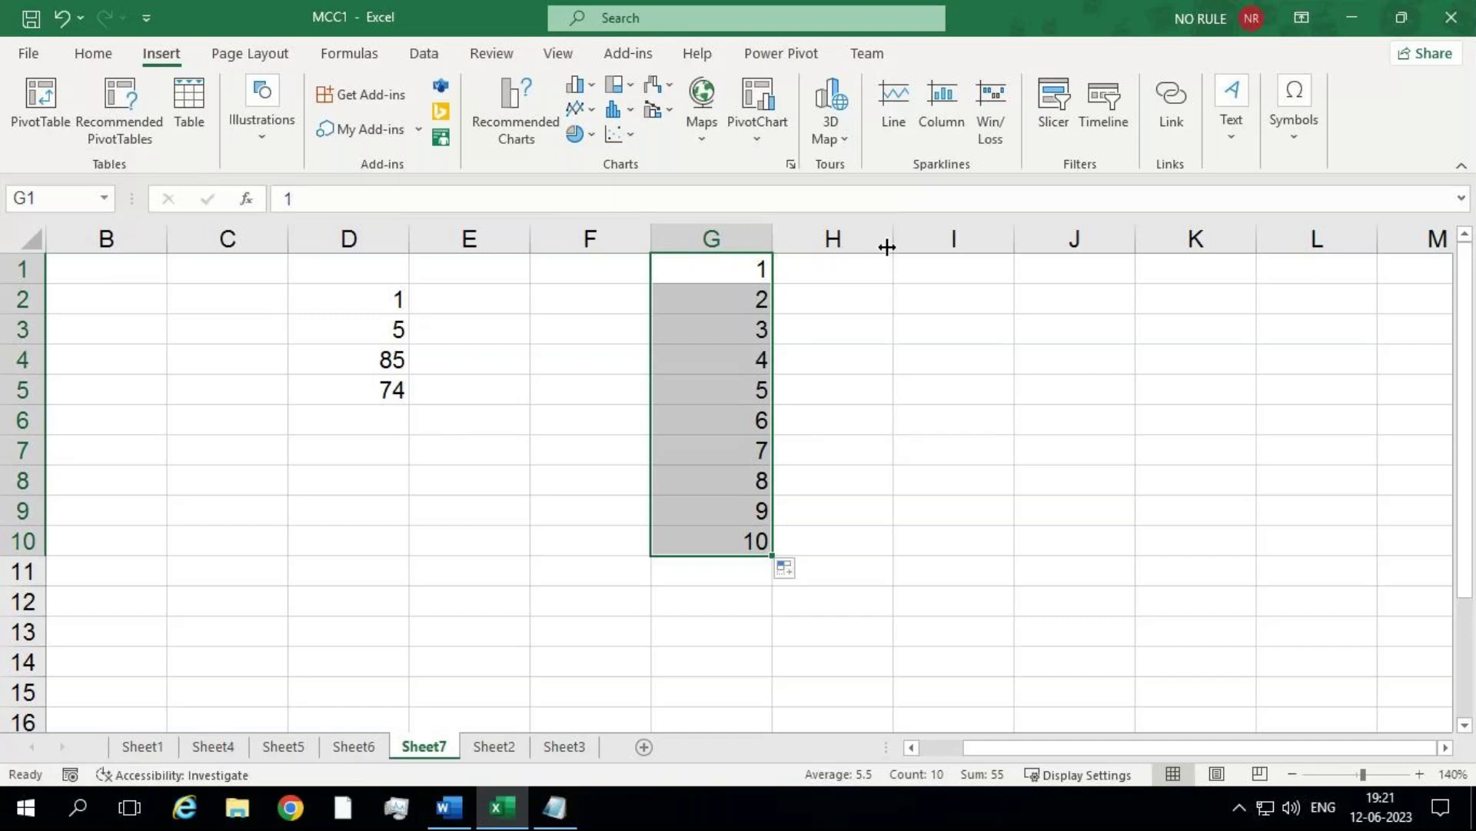
left_click(869, 271)
type("Sunday")
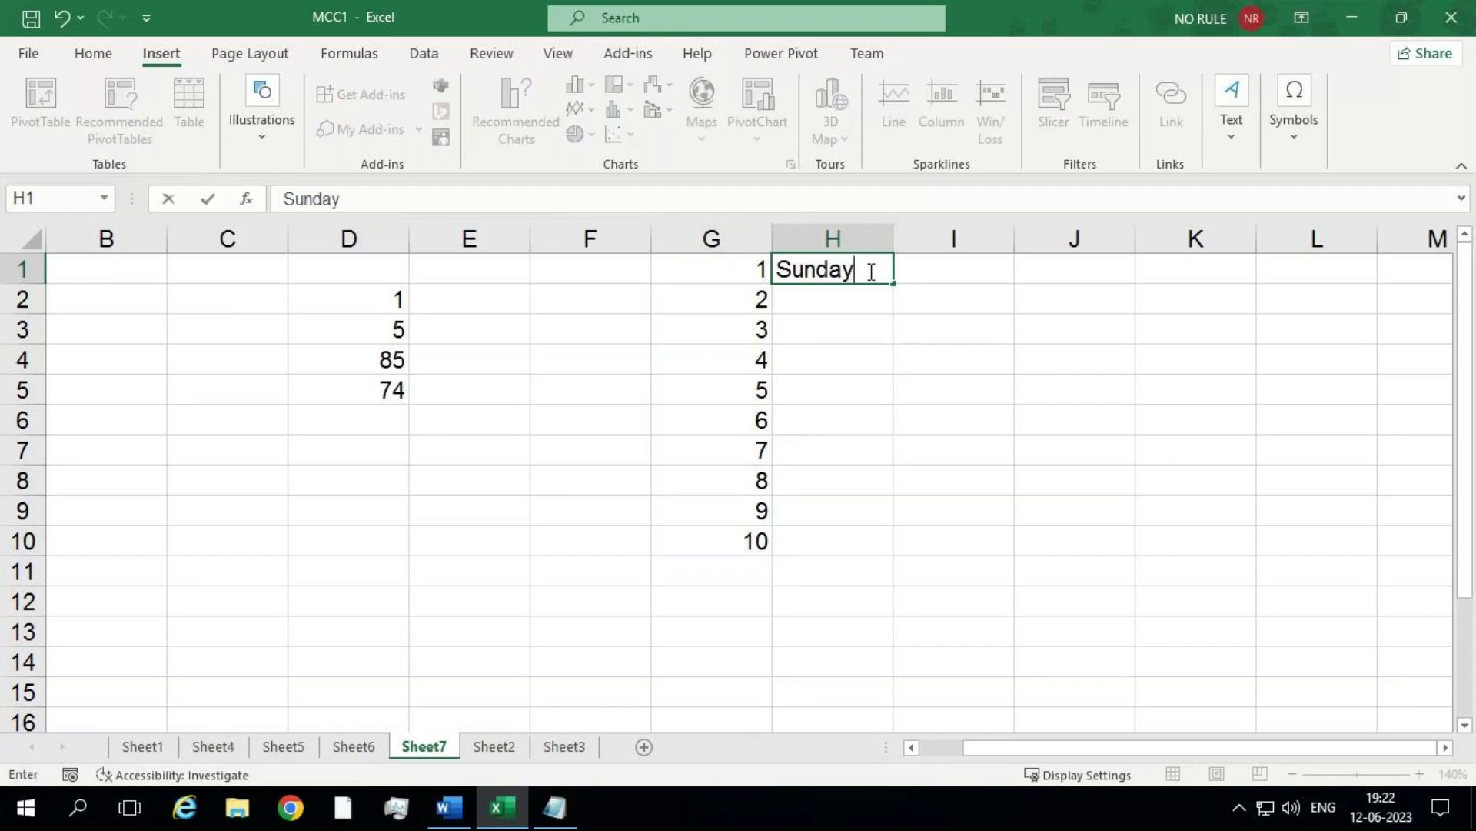
key("Return")
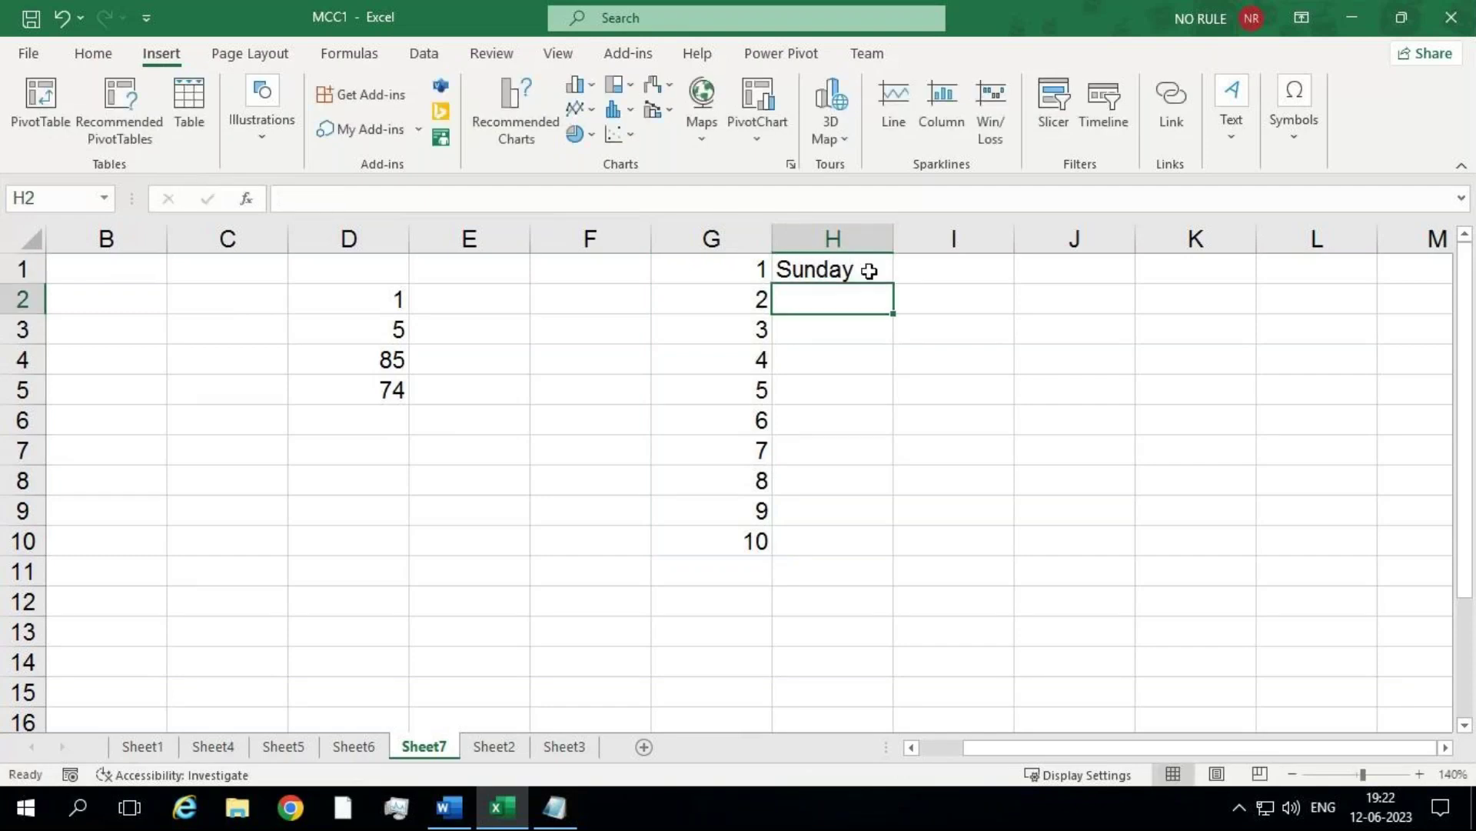
left_click(869, 271)
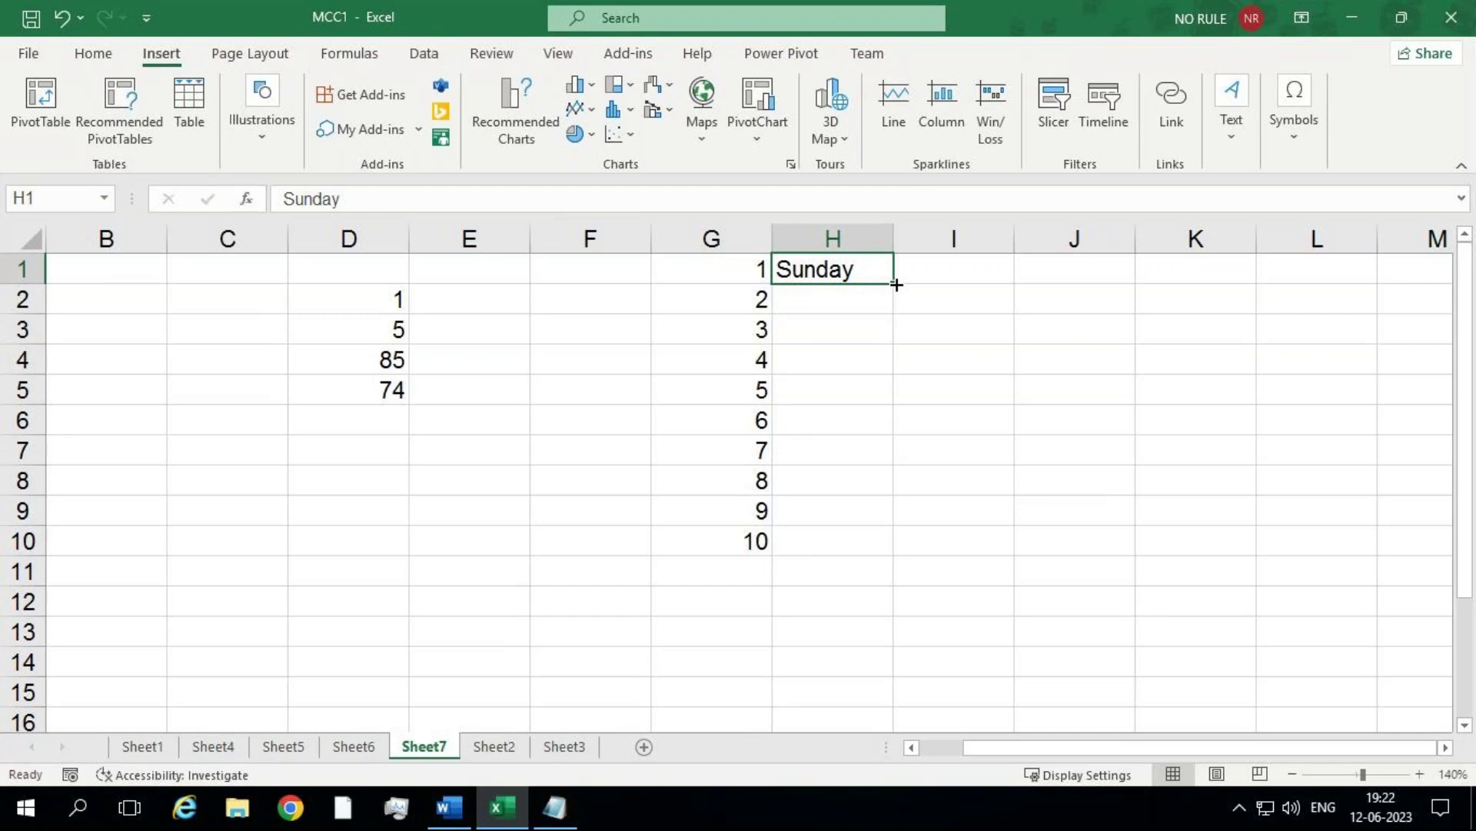
left_click_drag(897, 285, 886, 553)
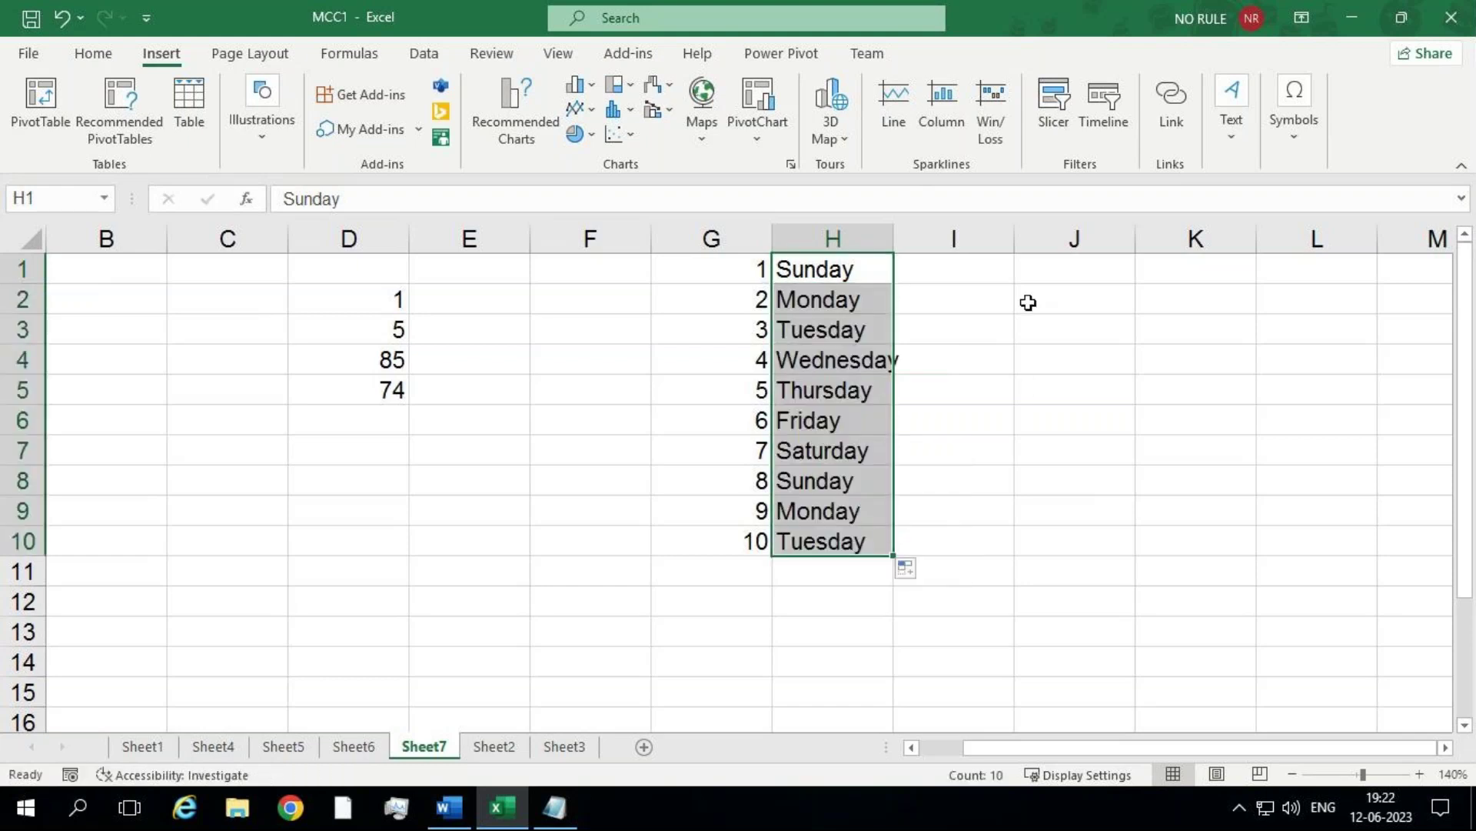
Step: Auto-fill January through October in I1:I10 and continue column G's numbers down to 13
left_click(992, 270)
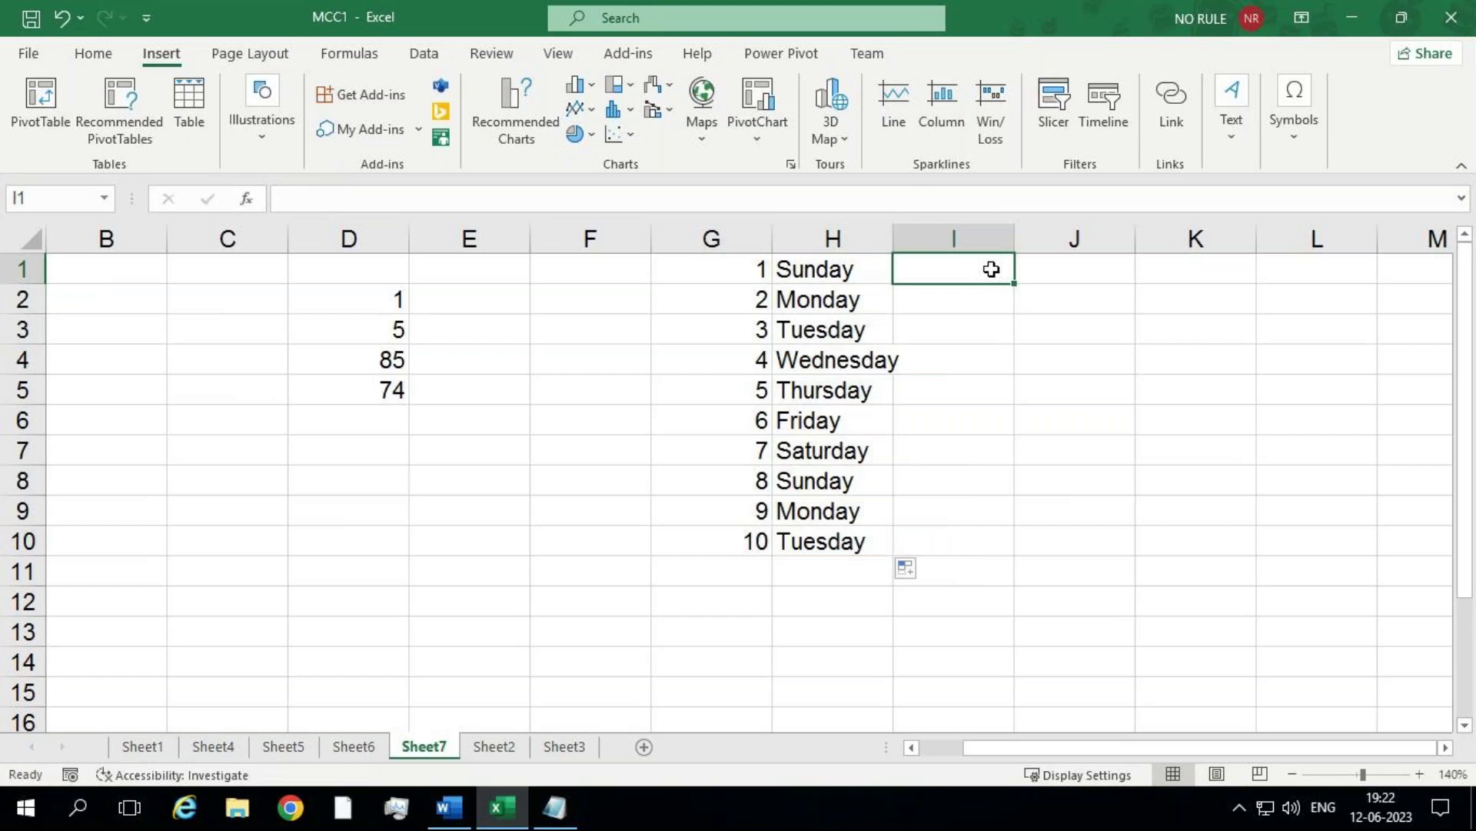
type("Jan")
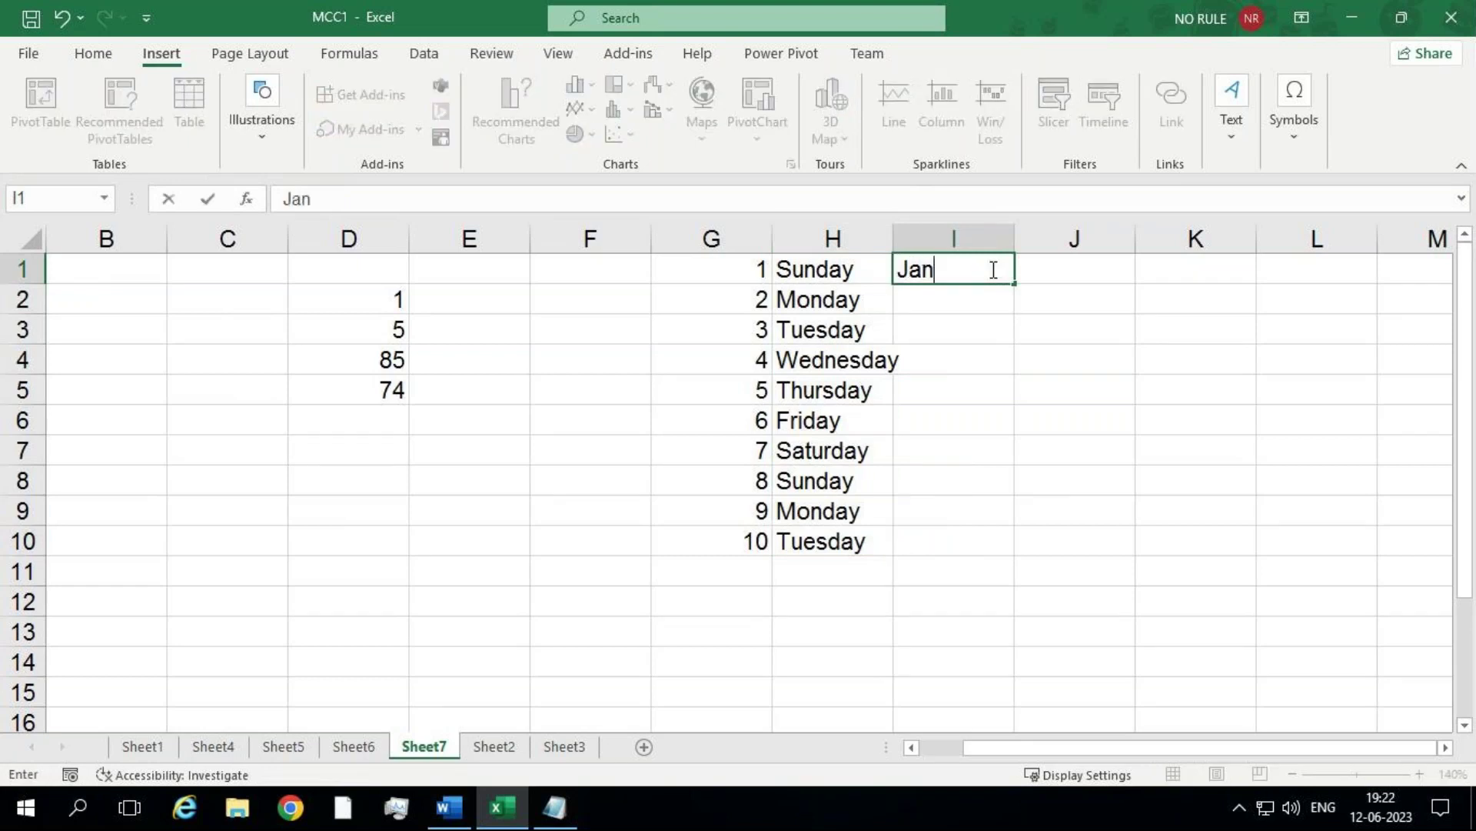
type("uary")
key("Return")
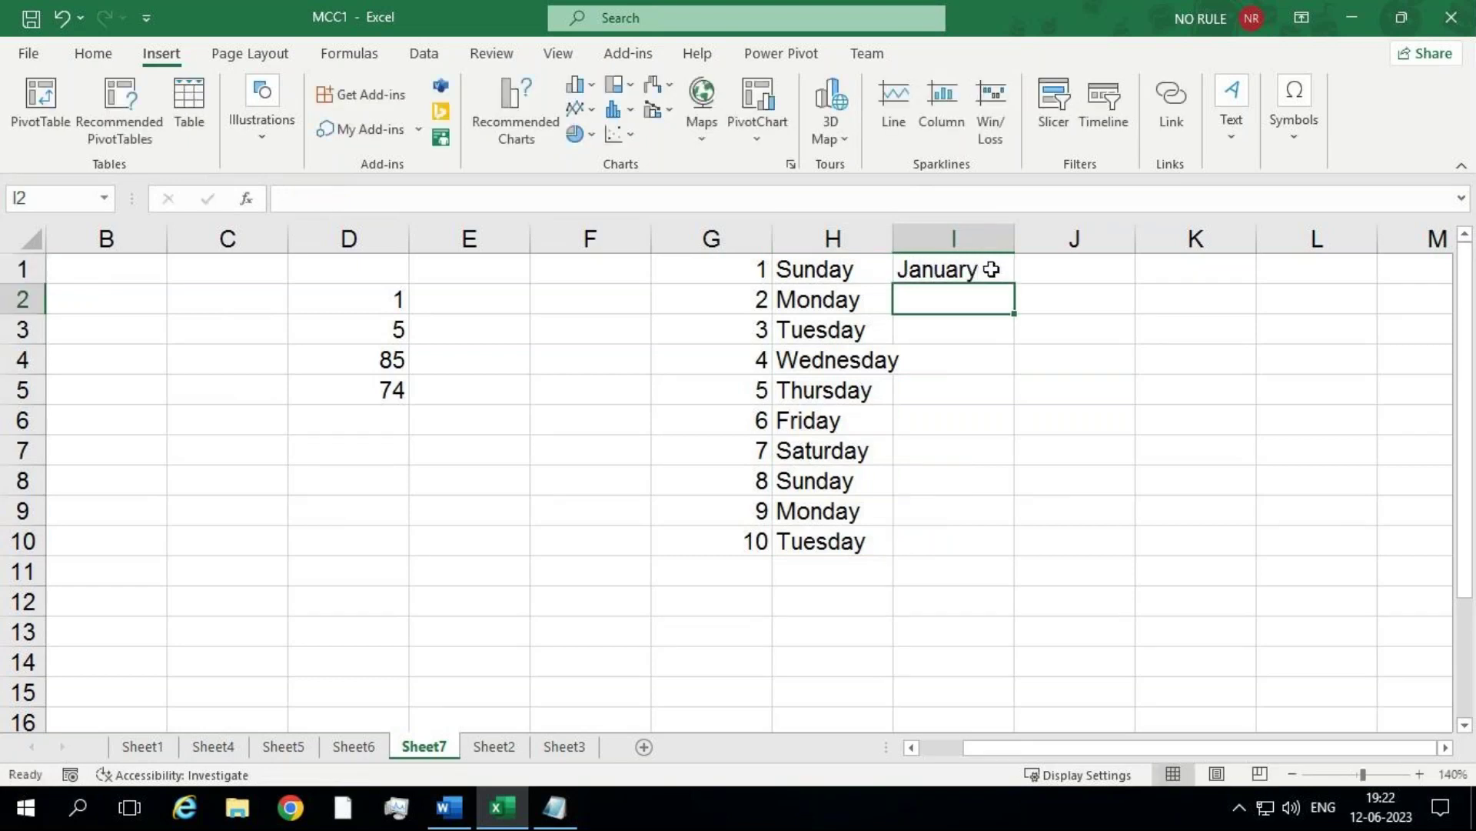
left_click(992, 269)
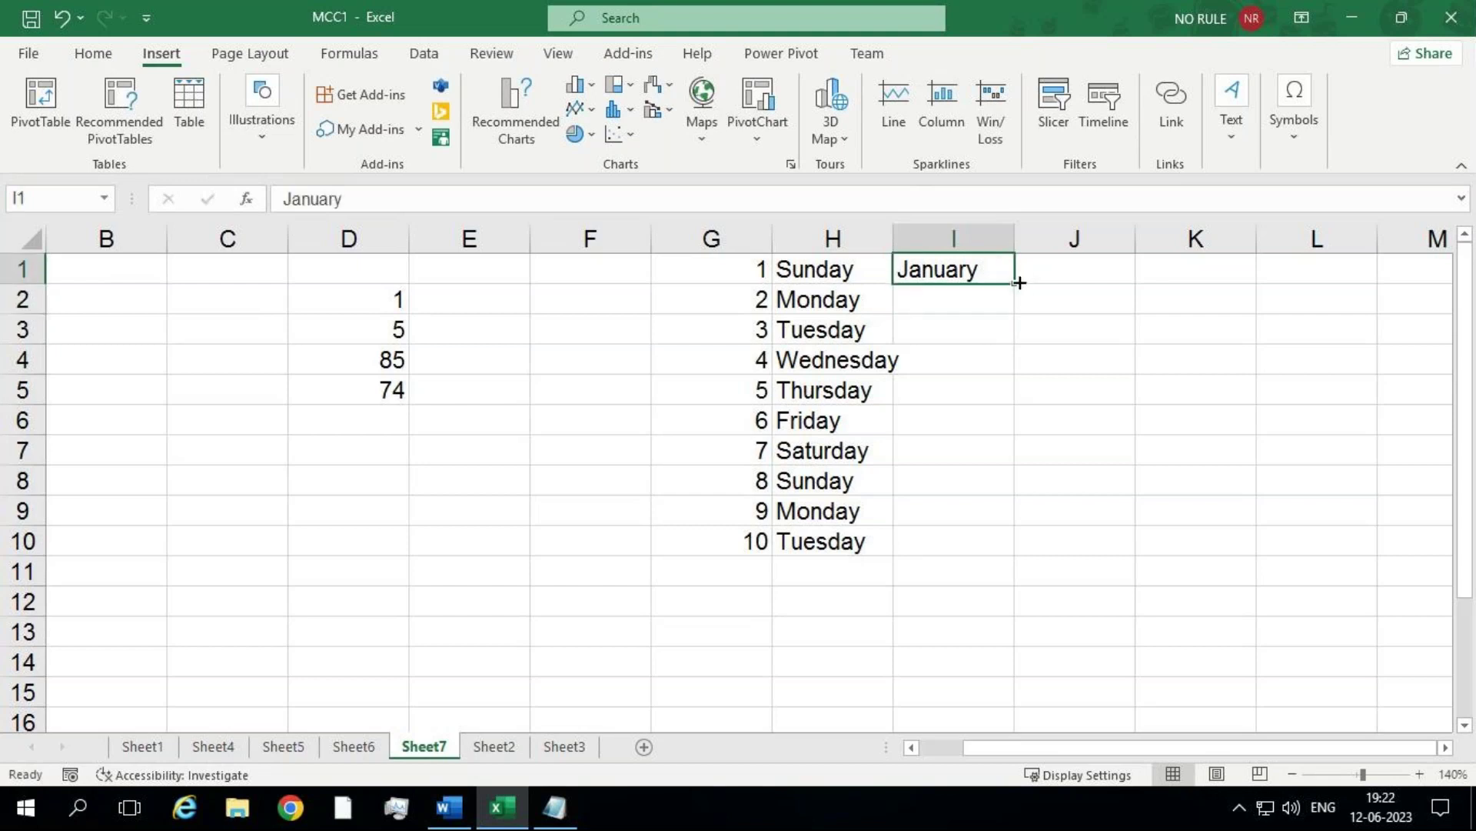
left_click_drag(1018, 285, 1027, 554)
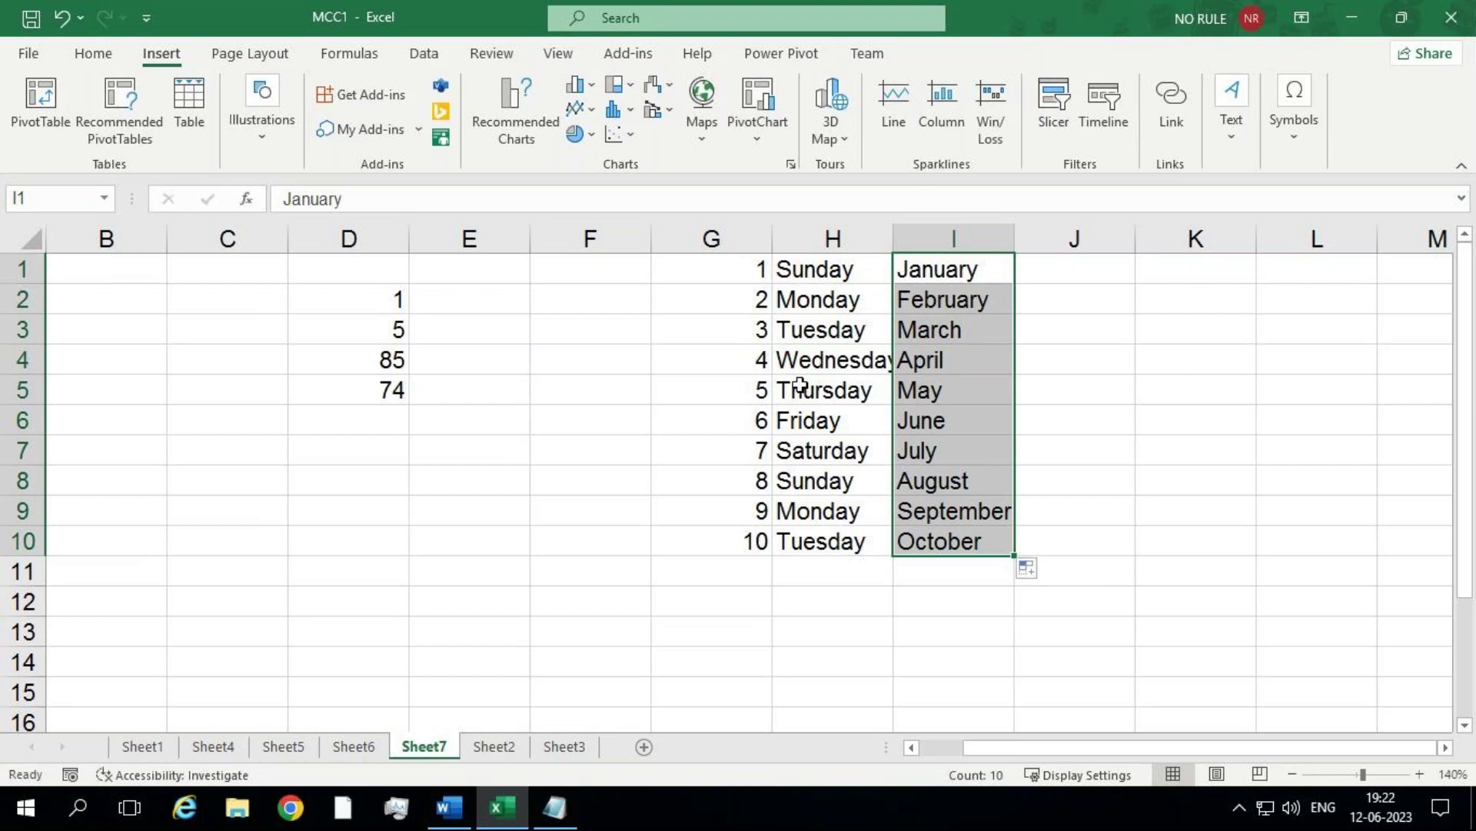
left_click(695, 270)
left_click_drag(693, 269, 781, 666)
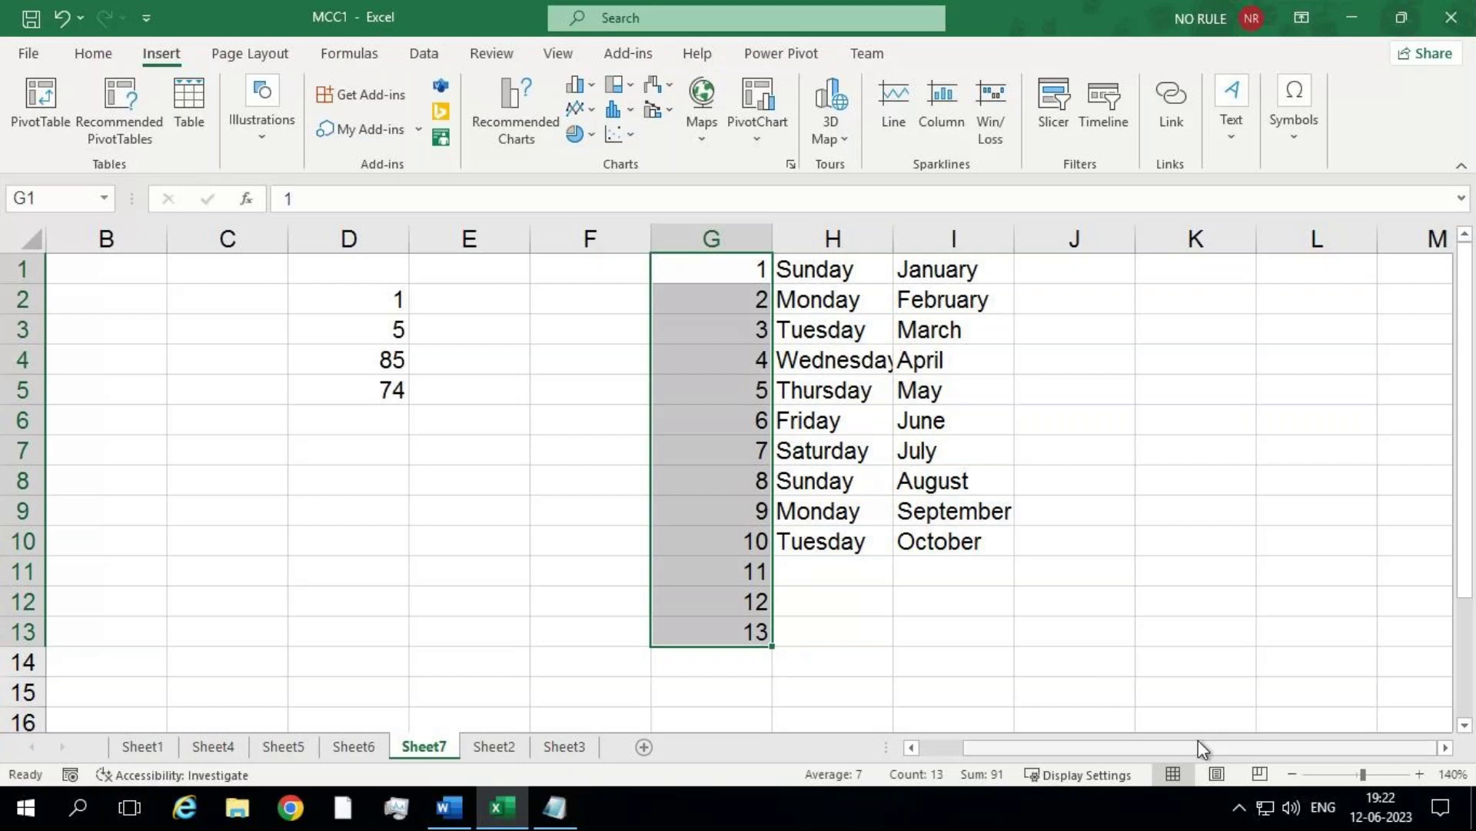
Step: Drag the January–October list from column I, briefly to column K, and finally into F1:F10
left_click(1447, 748)
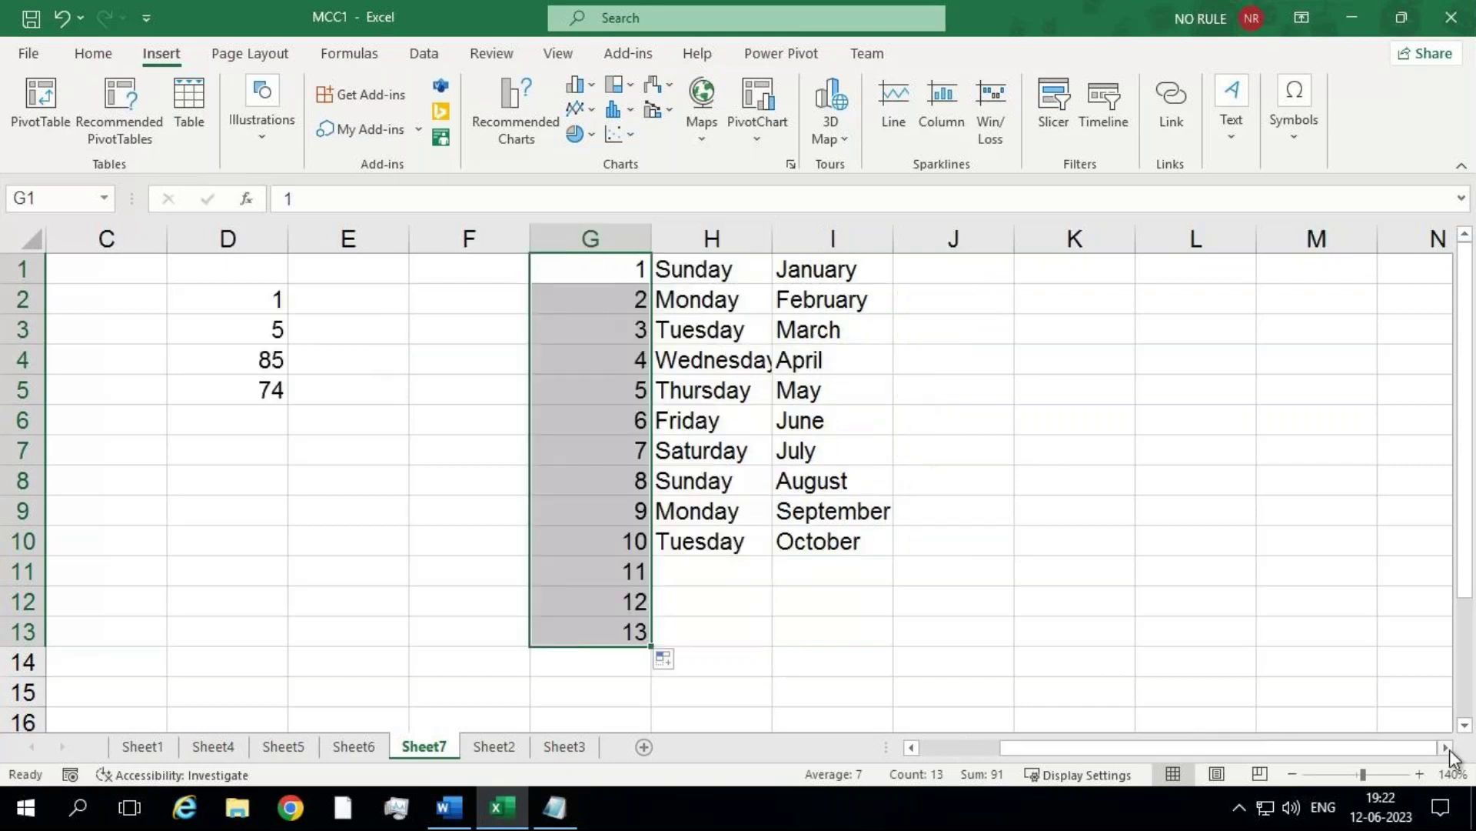
left_click(1446, 748)
left_click_drag(702, 268, 732, 536)
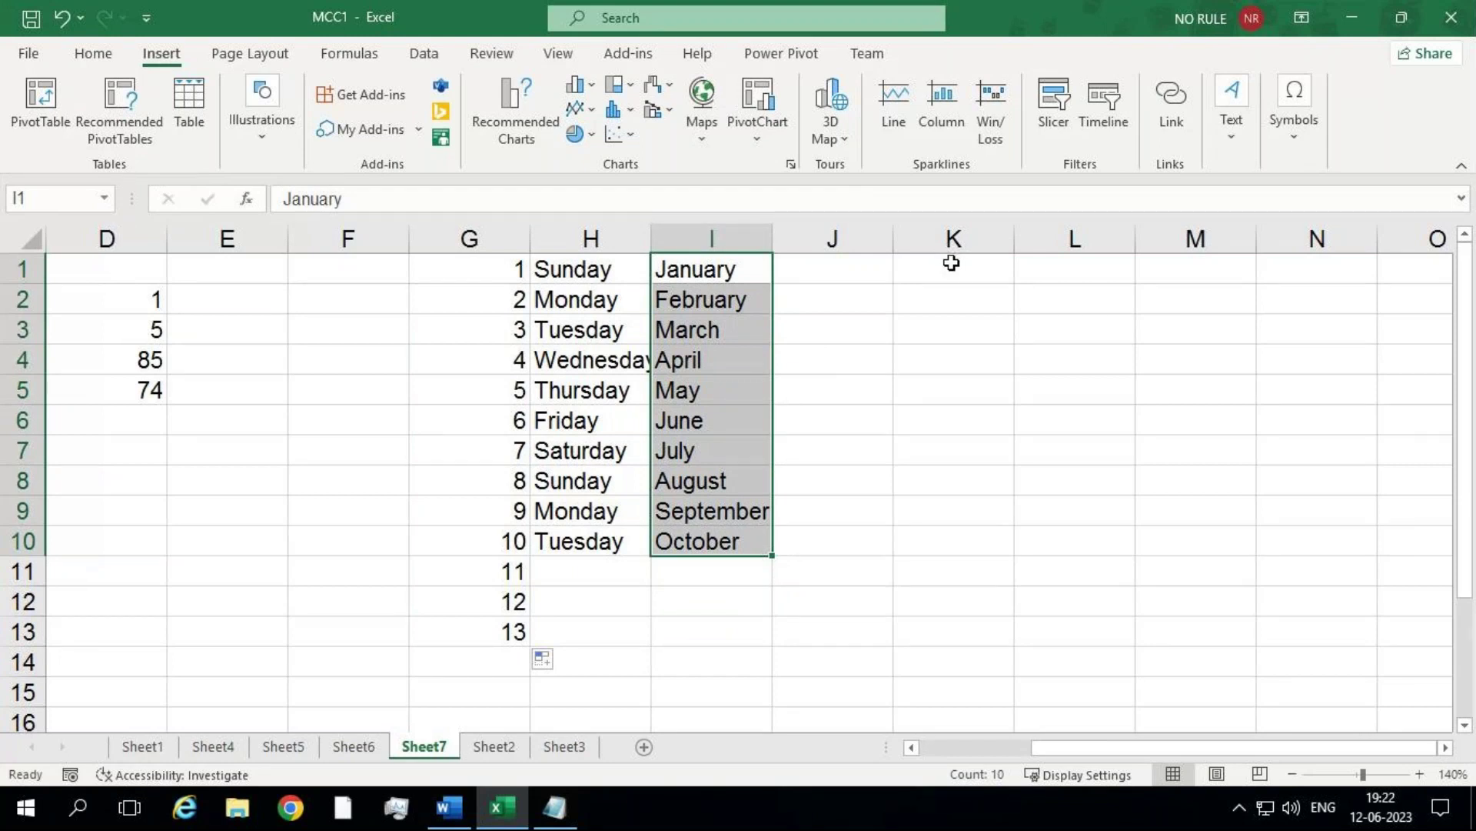
left_click_drag(731, 264, 732, 533)
left_click_drag(772, 367, 990, 323)
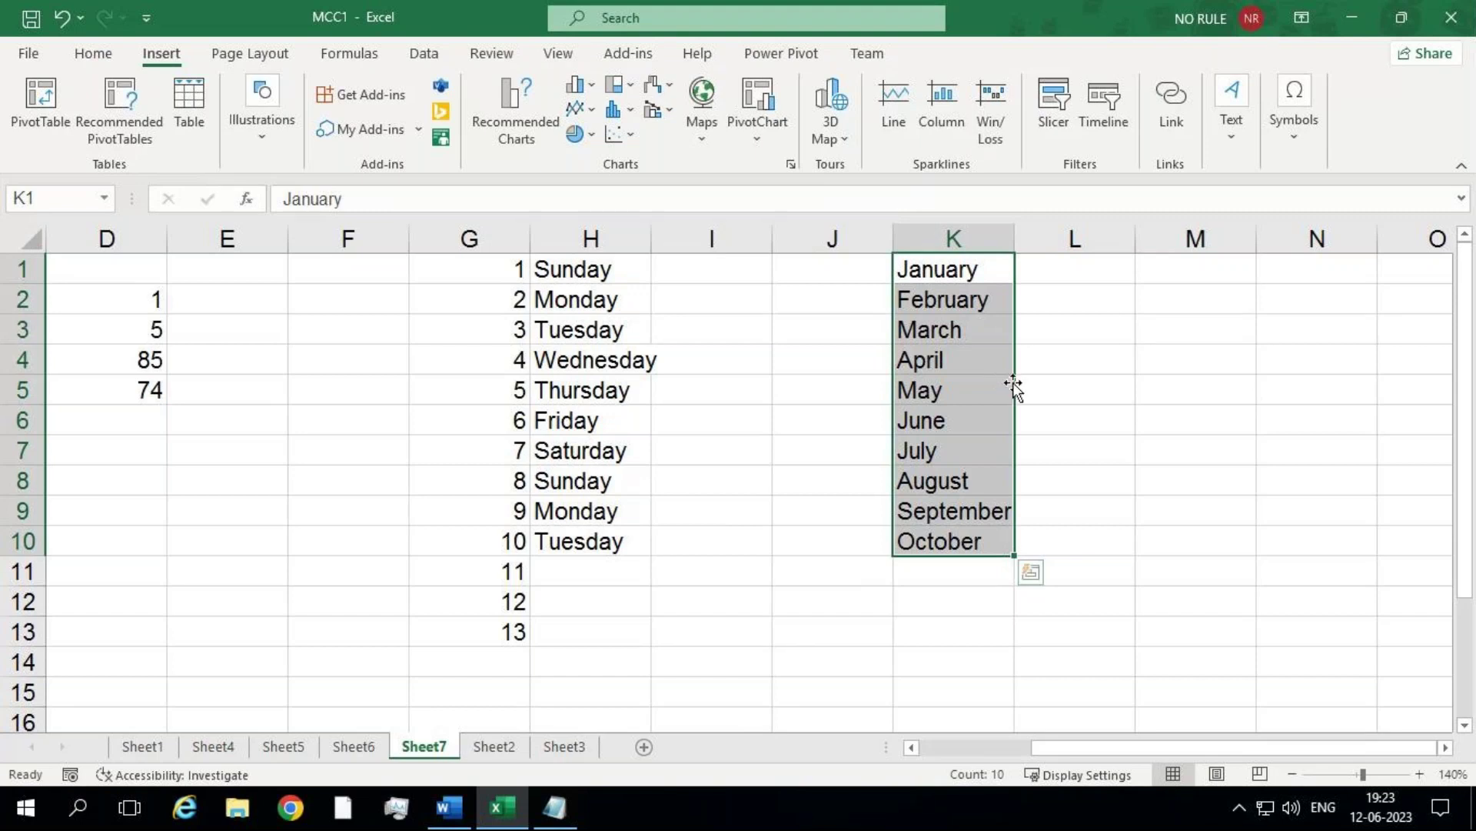
left_click_drag(1014, 388, 349, 380)
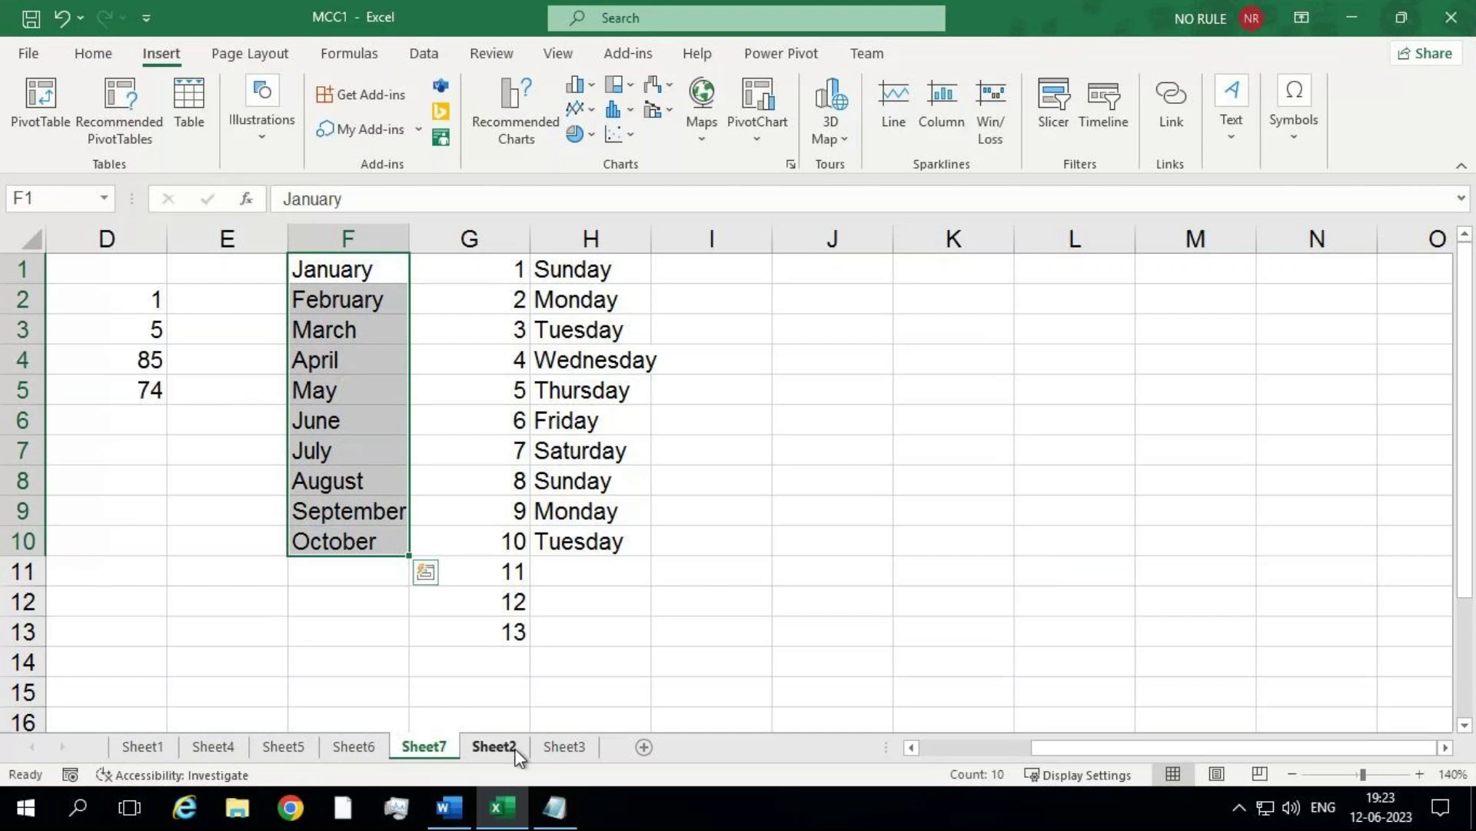
Step: In Notepad, list '1) drag and select', '2) drag and drop', '3) drag and move', then return to Excel
left_click(554, 809)
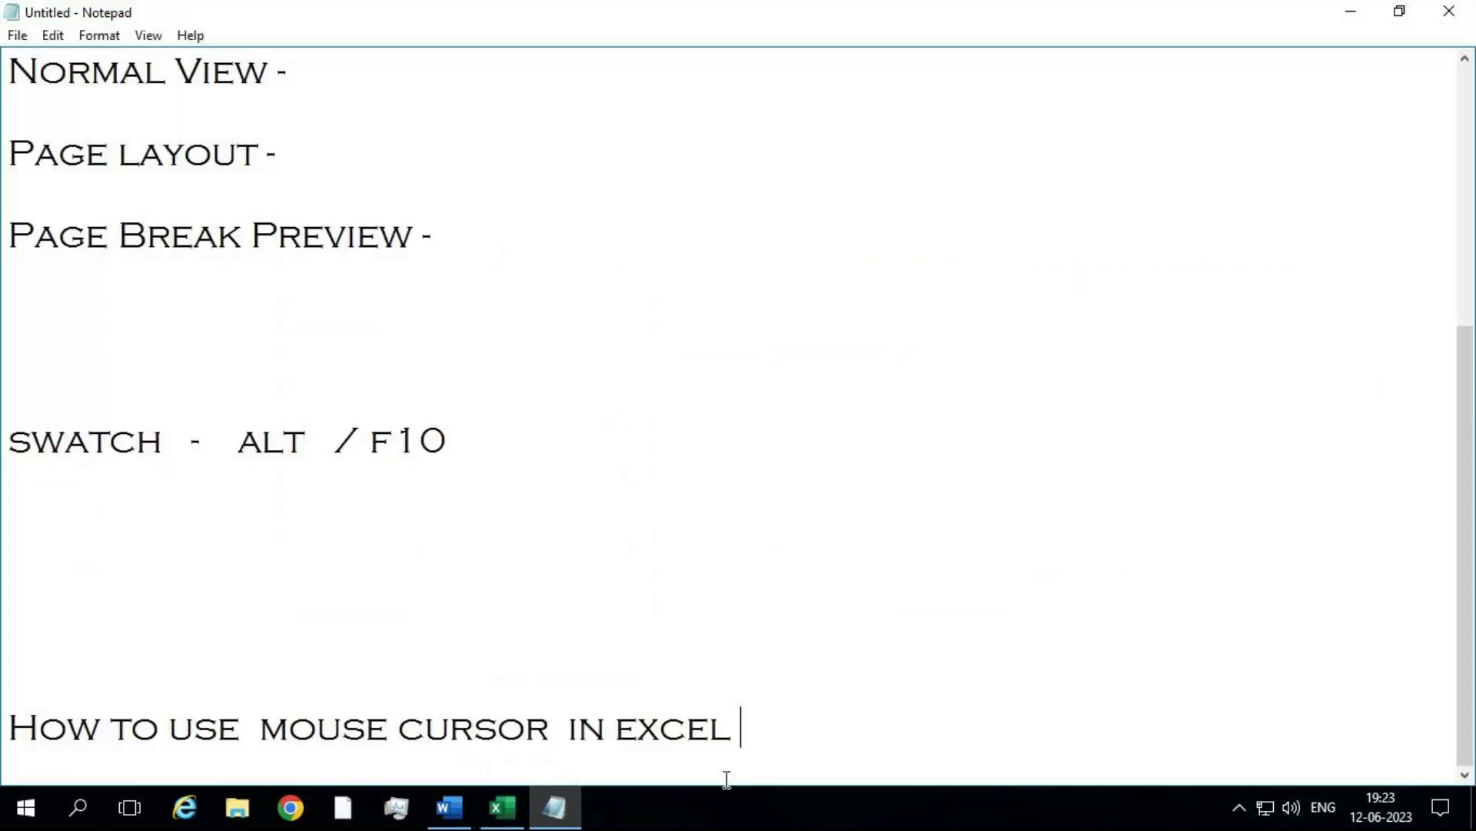
key("Return")
key("Return")
key("Return")
key("Return")
key("BackSpace")
type("1) dra")
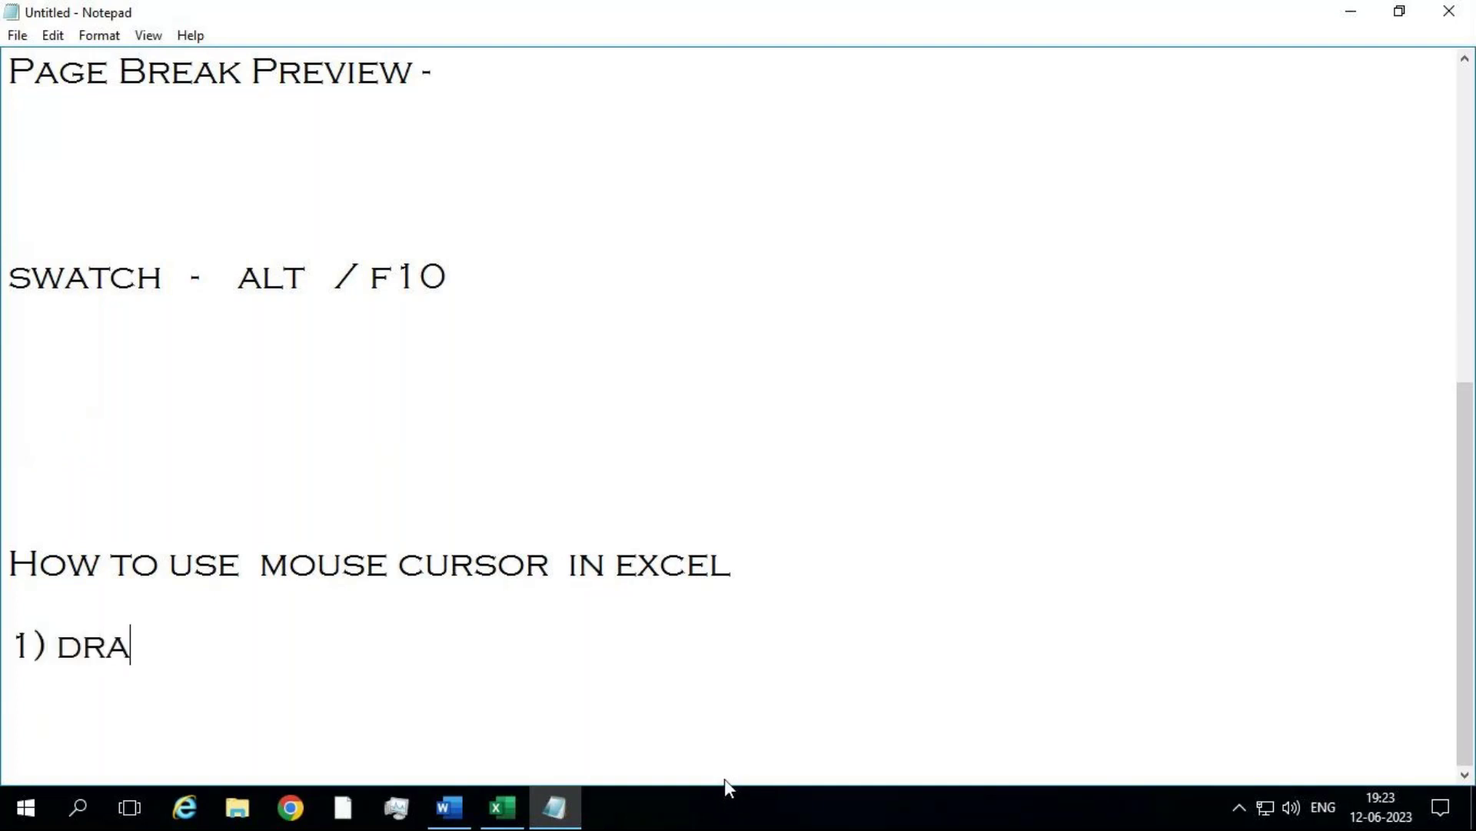
type("g and select")
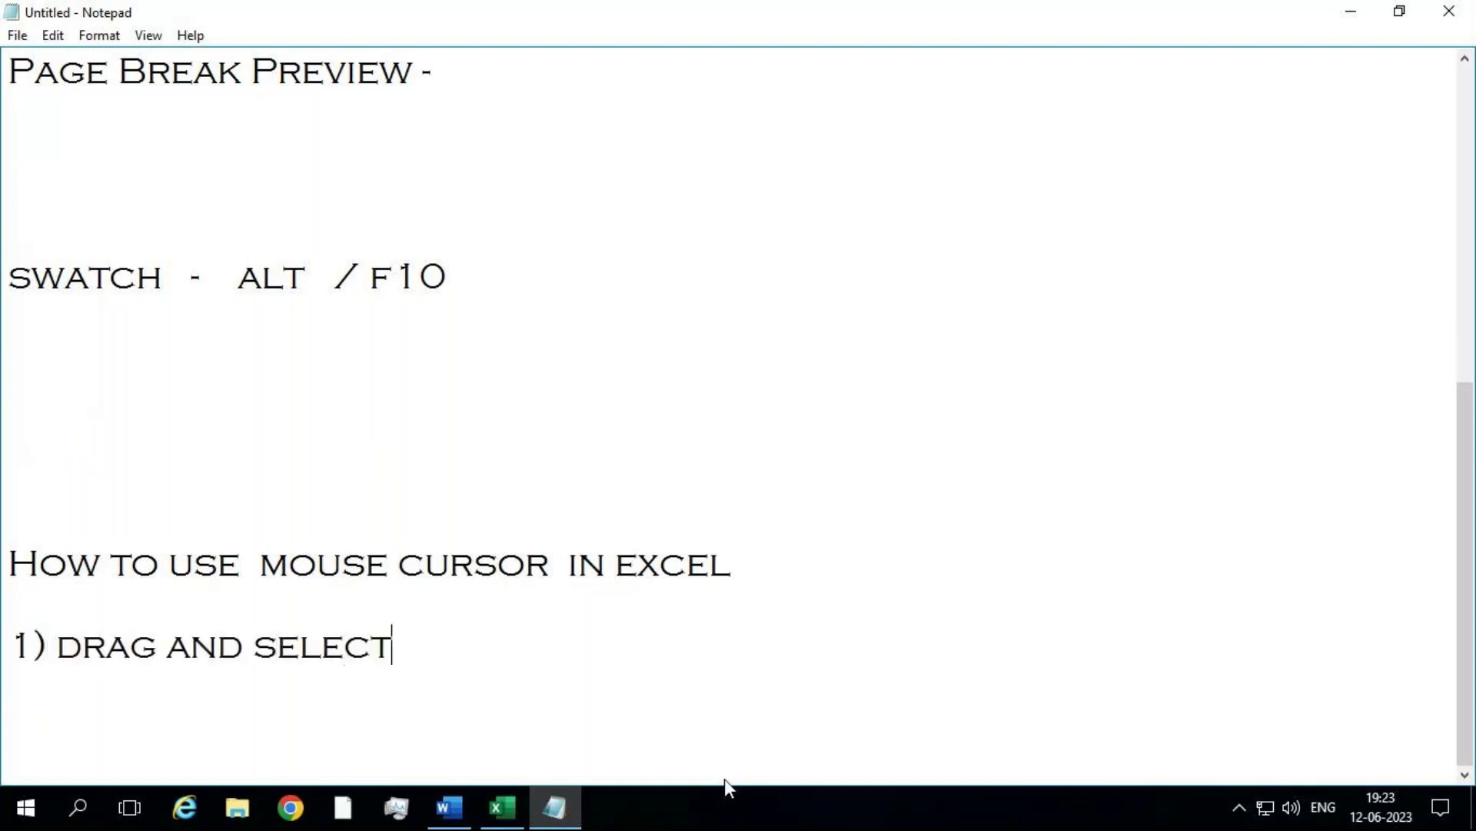
key("Return")
type("2) drag and ")
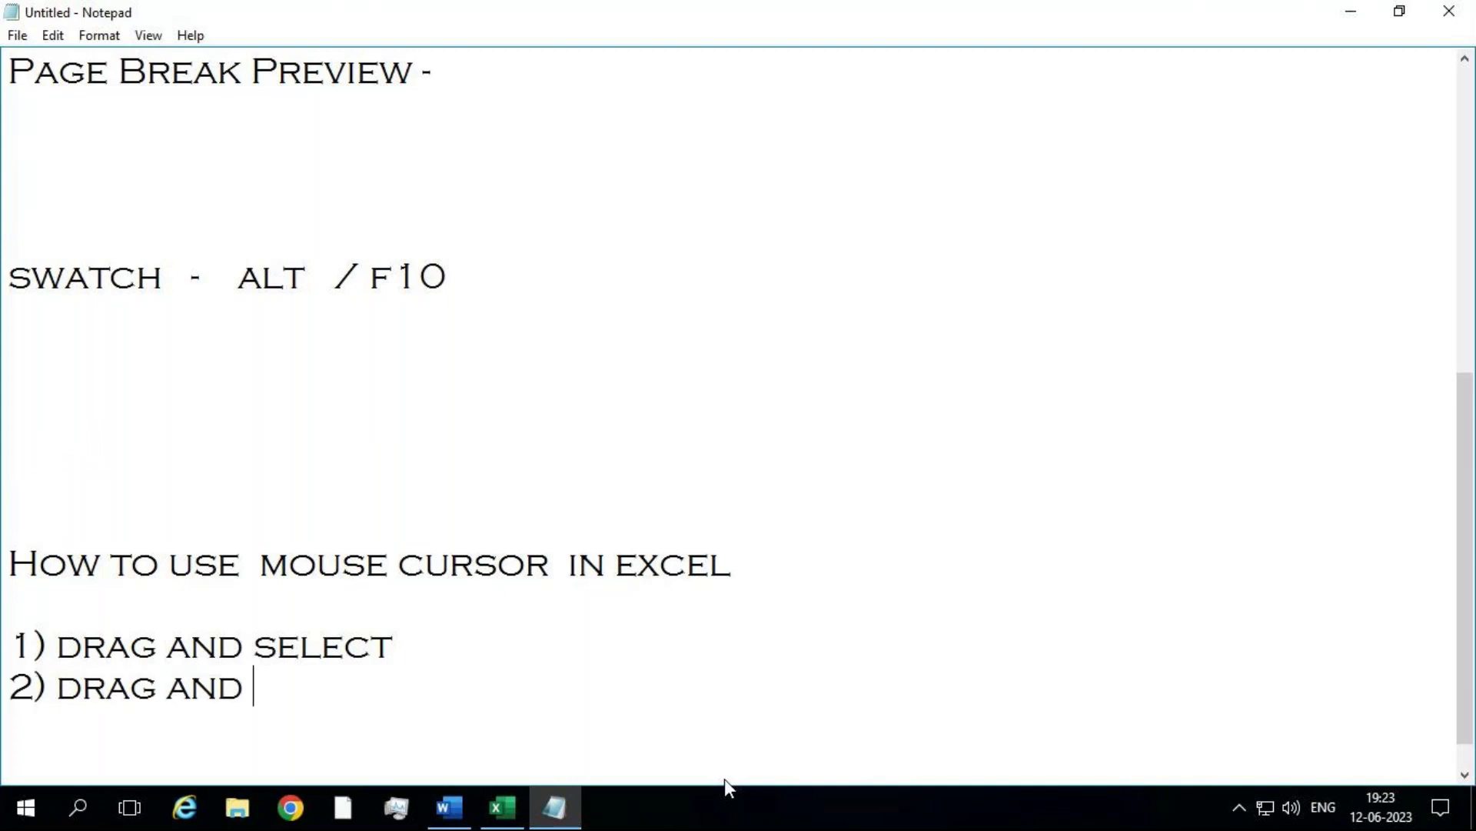
type("drop")
key("Return")
type("3) drag")
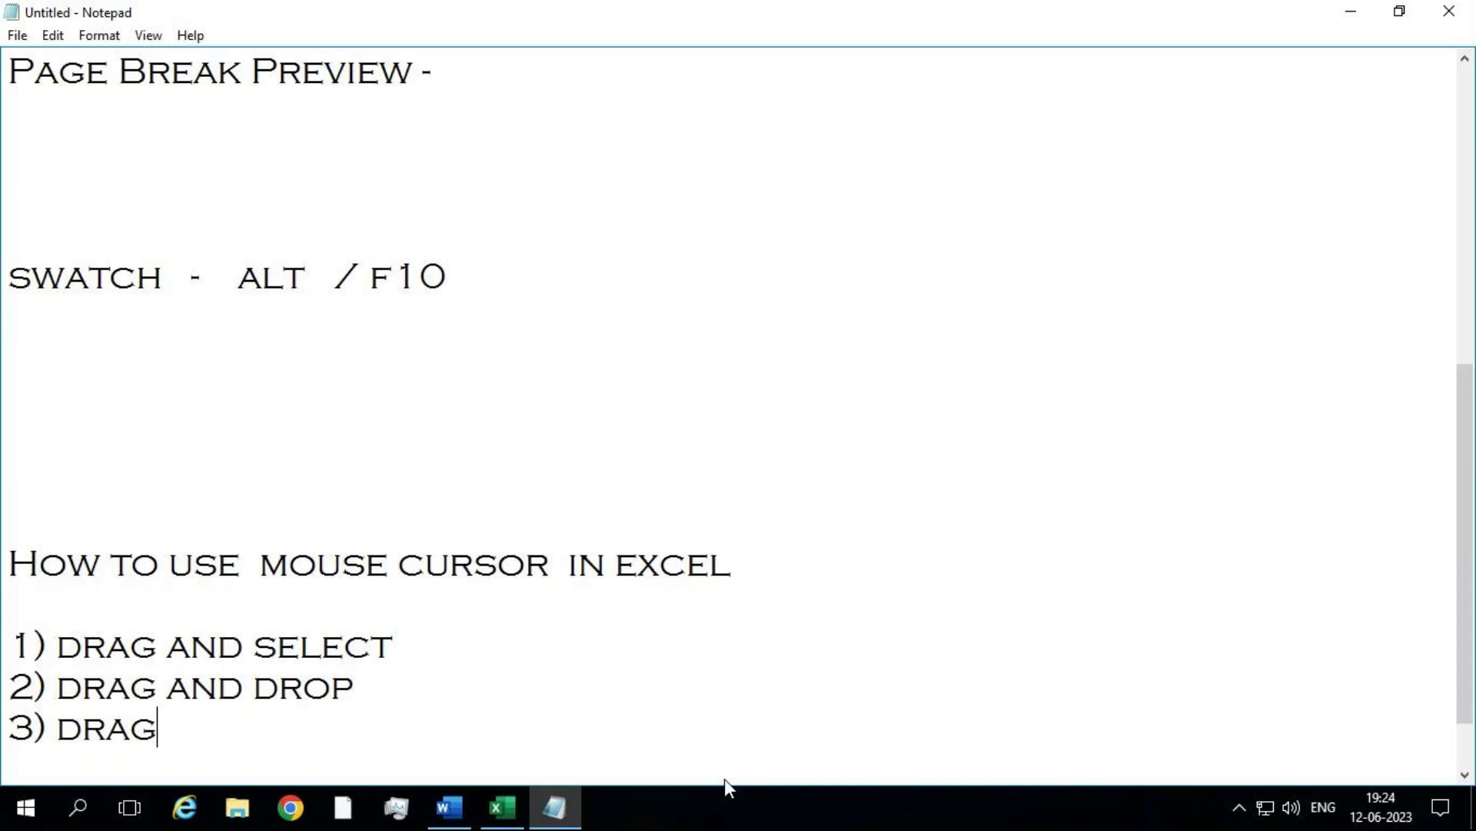
type(" and move")
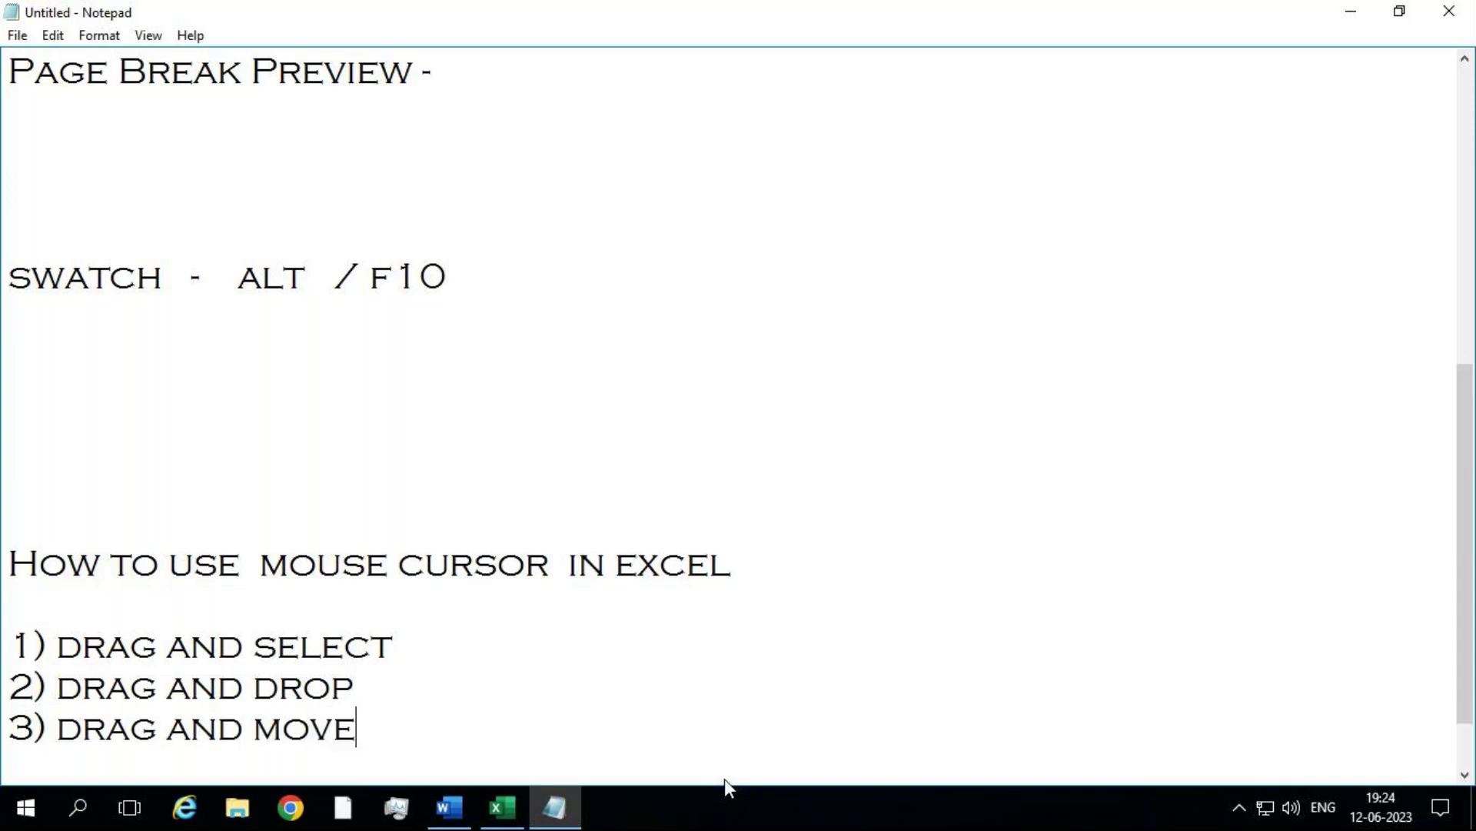
key("Return")
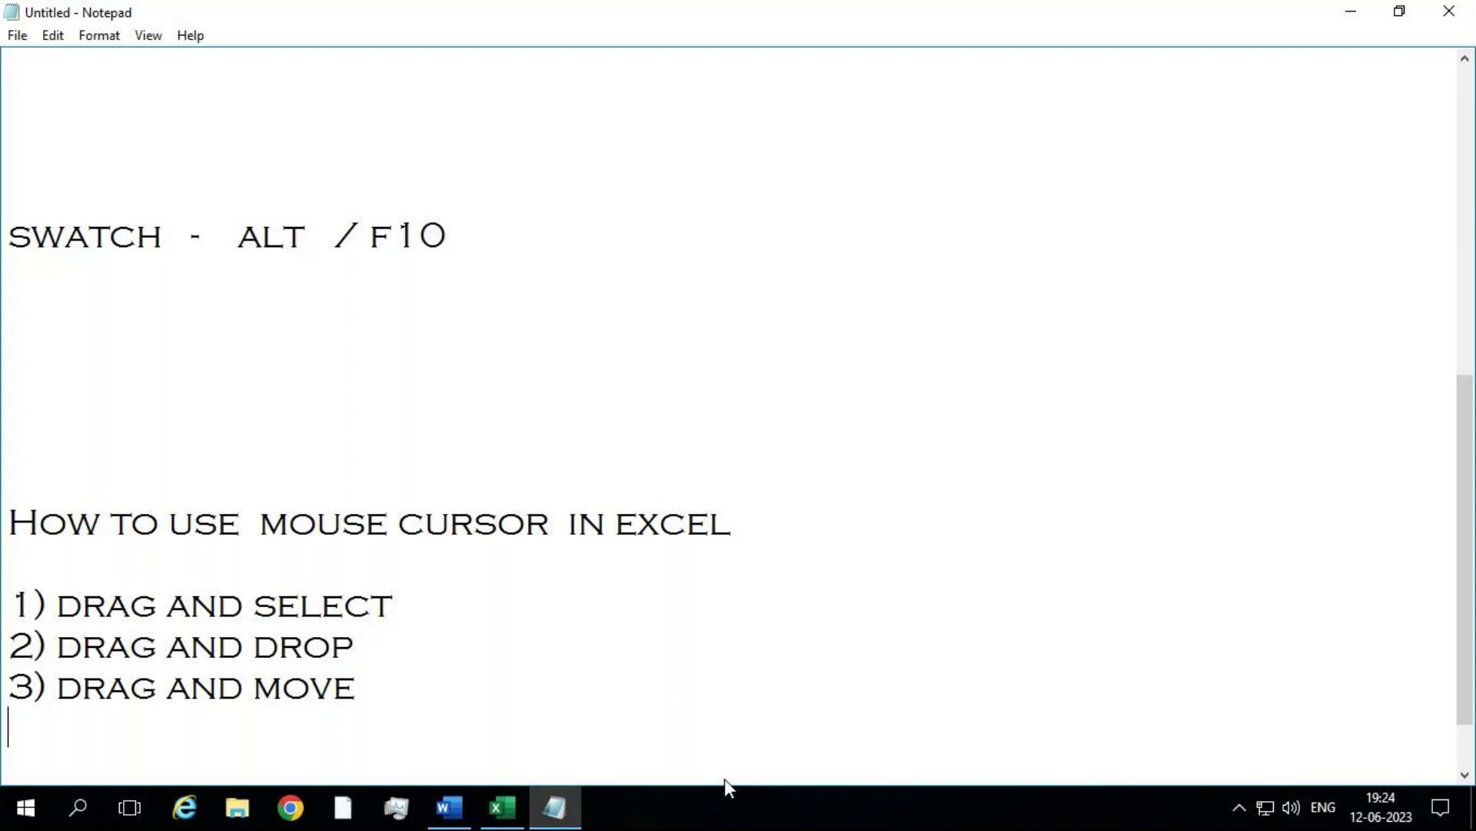
key("alt+Tab")
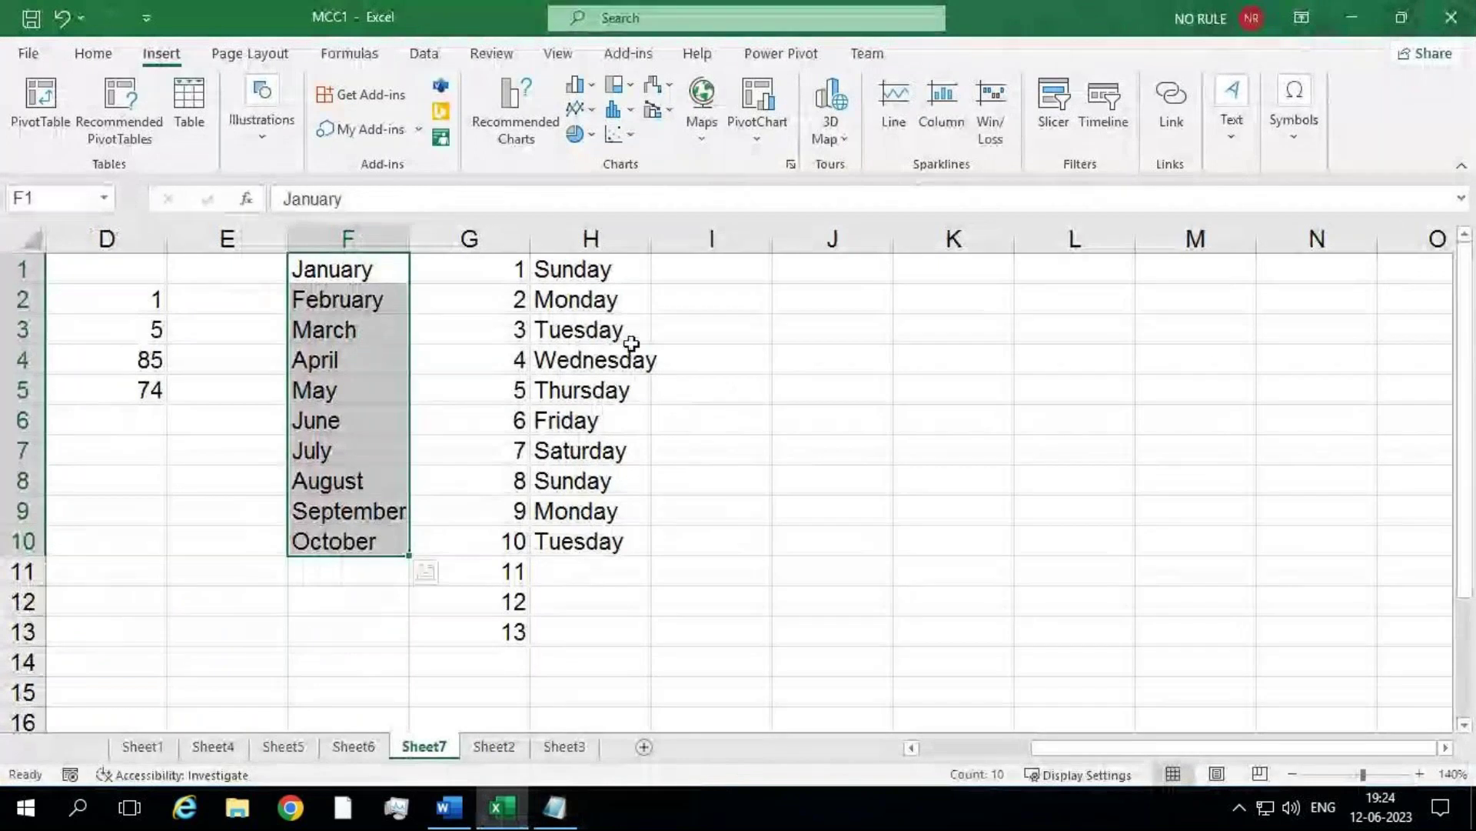
Step: Move the weekday list from H1:H10 via K2:K11 to J1:J10, then select the emptied column H
left_click_drag(604, 275, 618, 541)
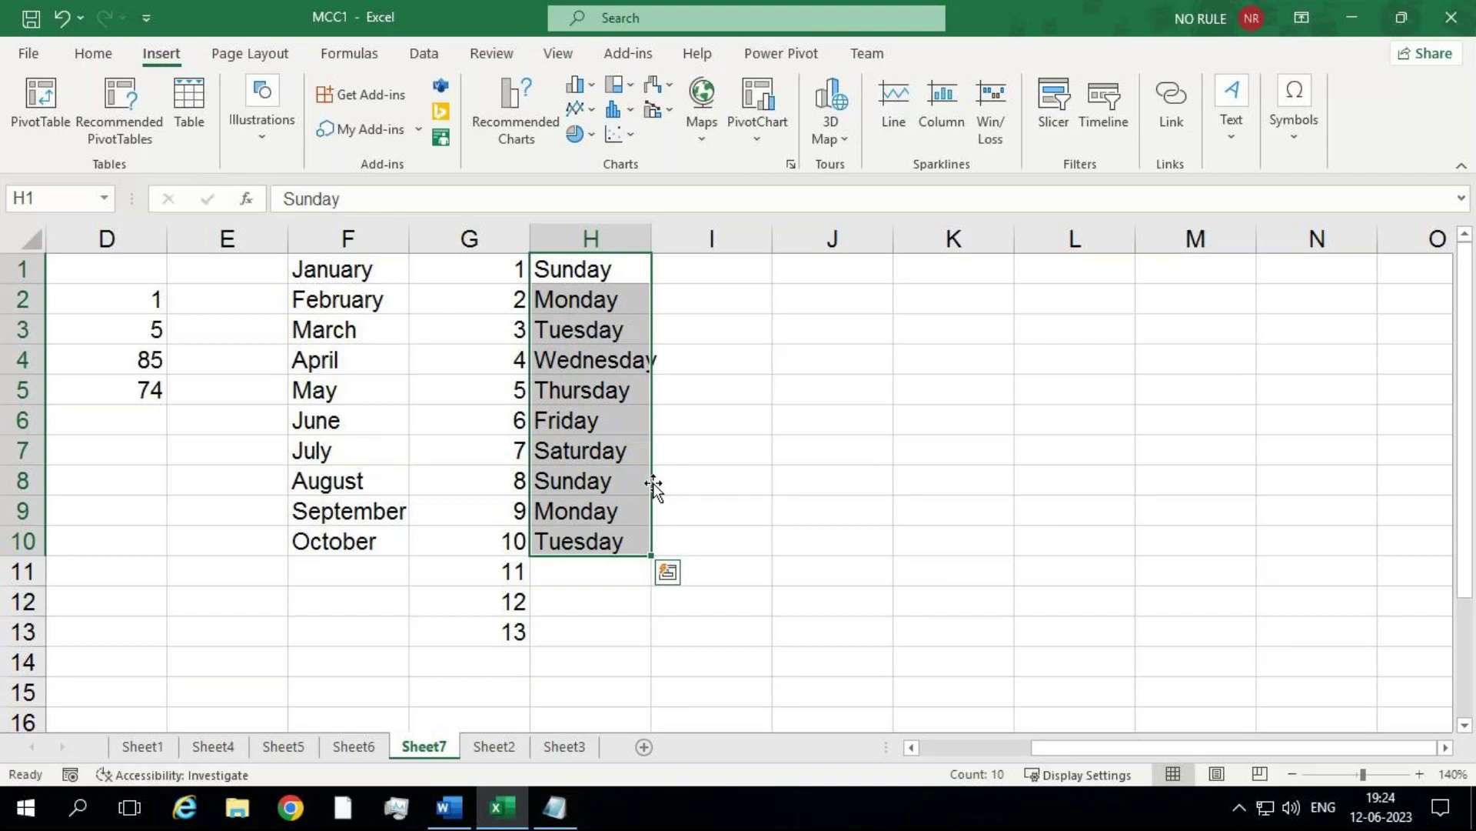
left_click_drag(653, 486, 931, 514)
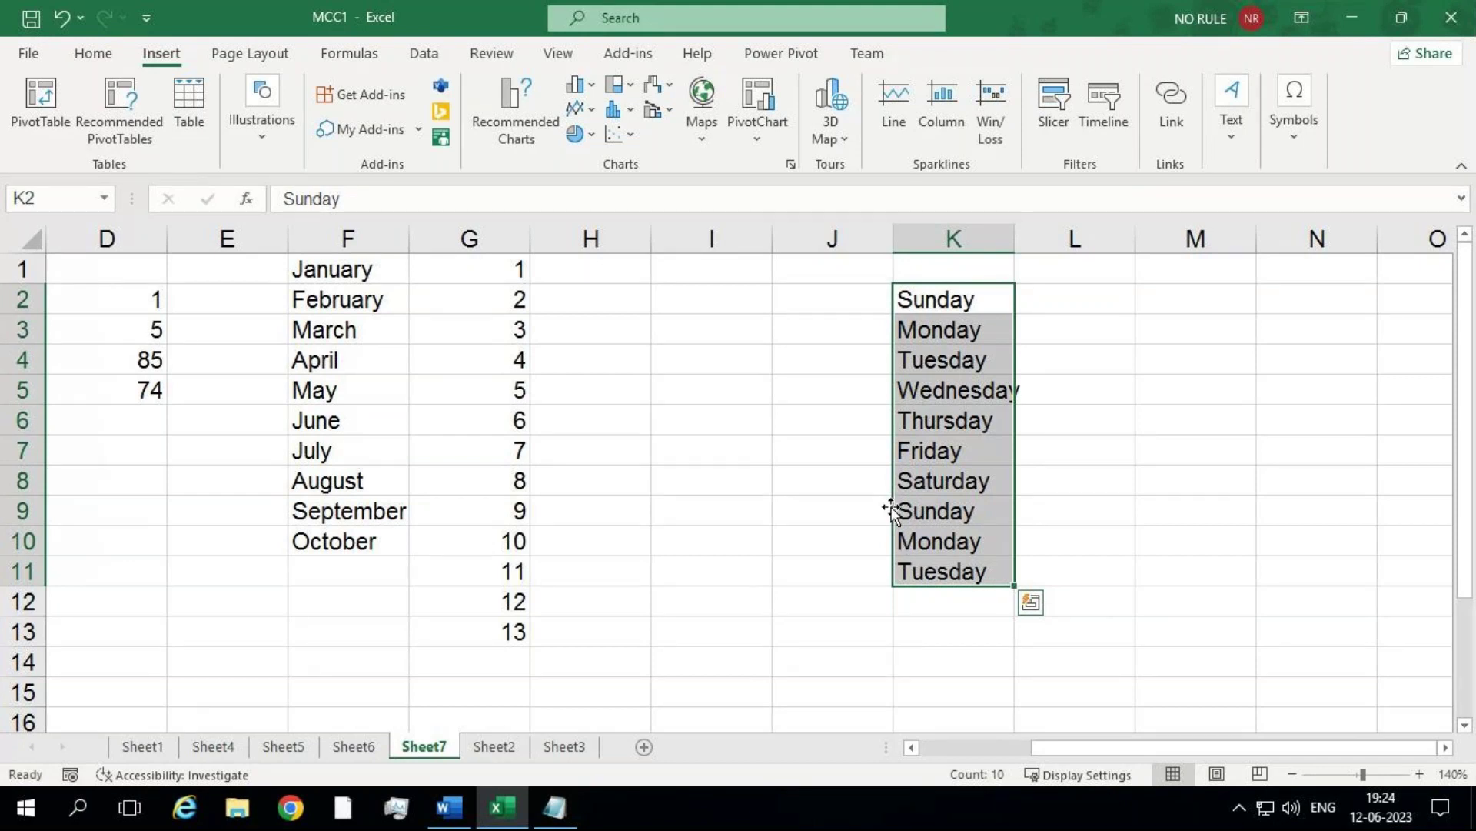
left_click_drag(892, 509, 806, 456)
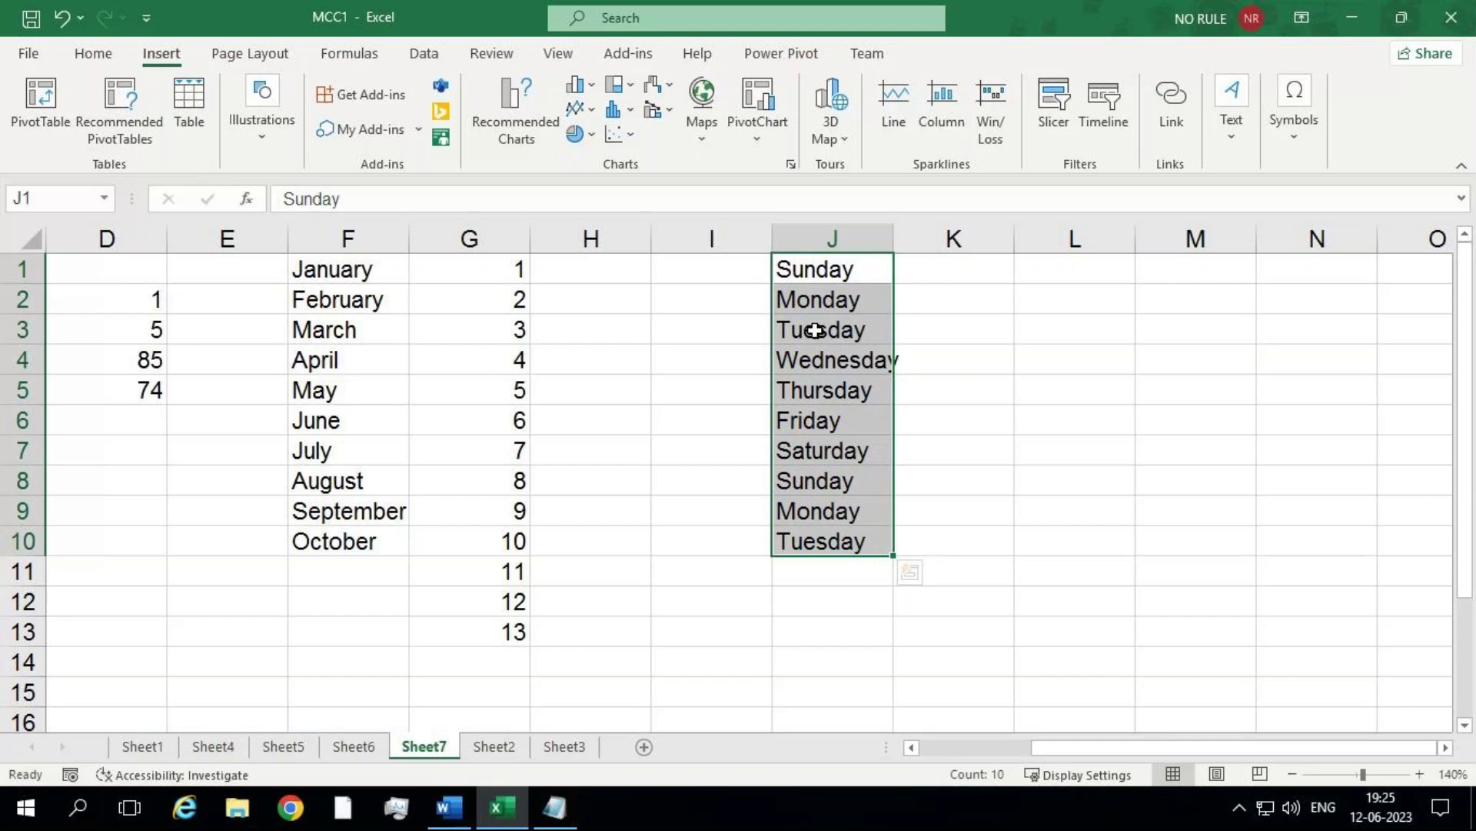
left_click(610, 238)
left_click_drag(611, 261, 629, 391)
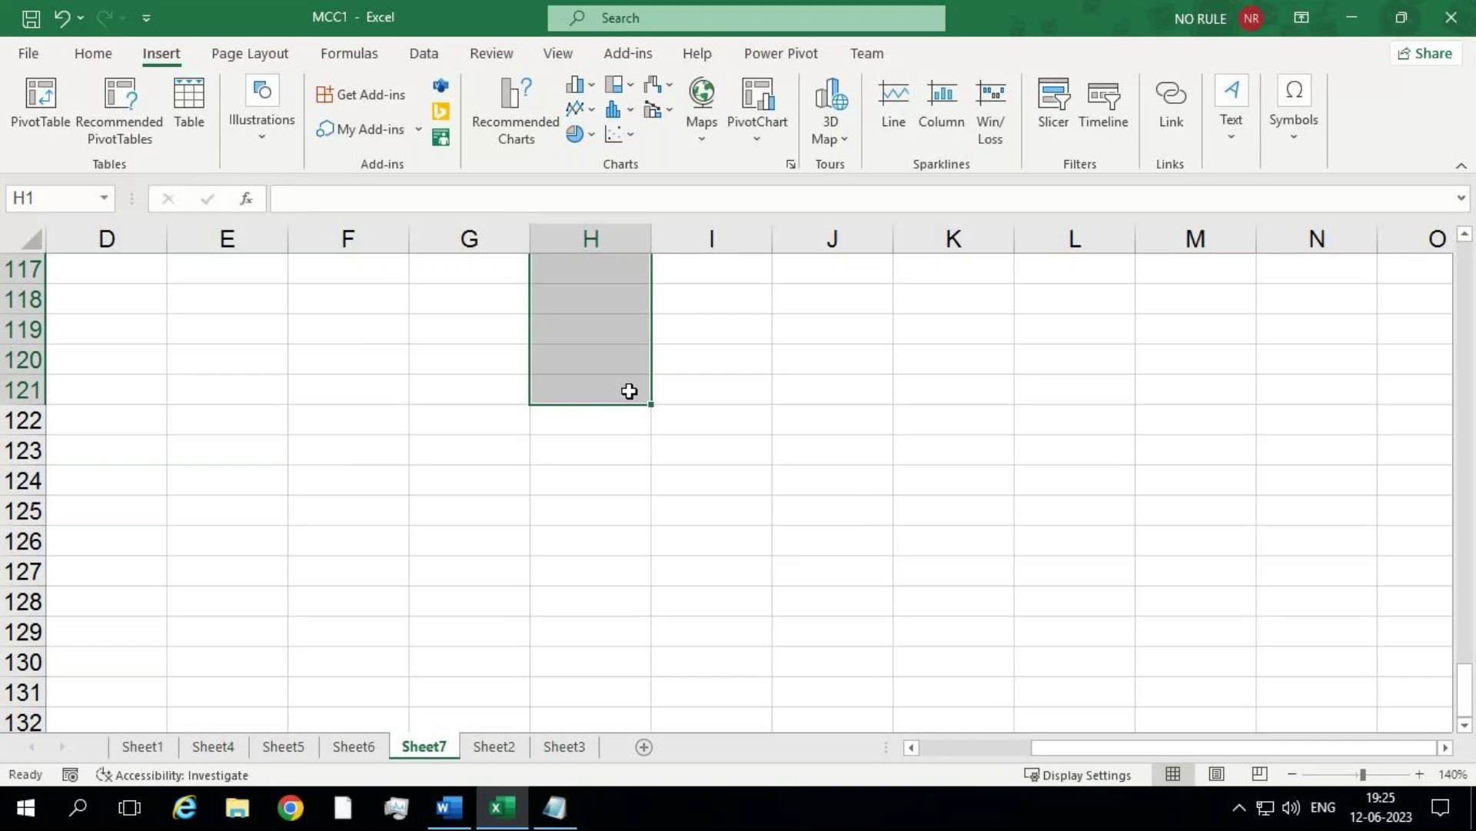
left_click(629, 392)
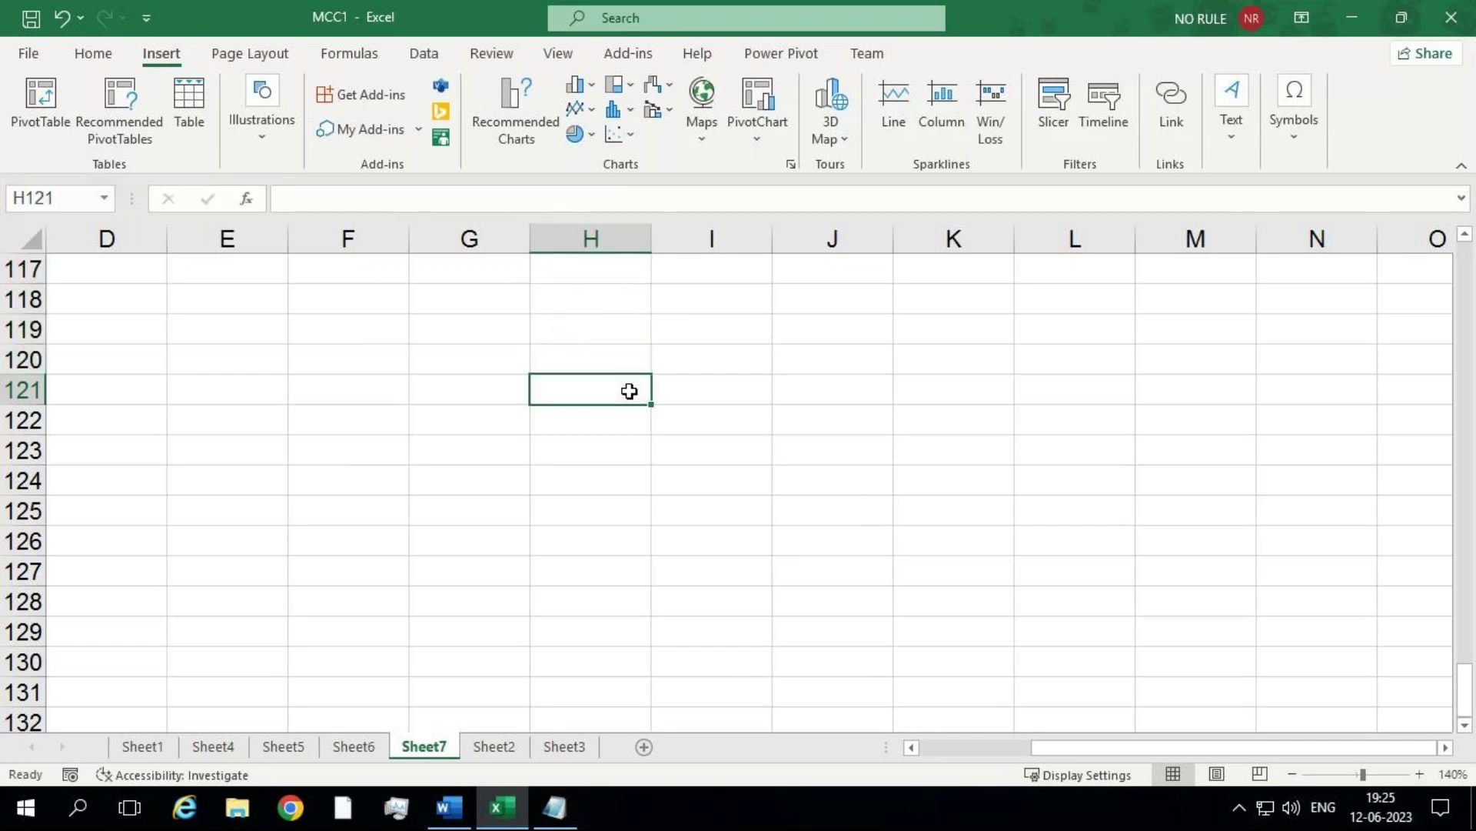
key("ctrl+Up")
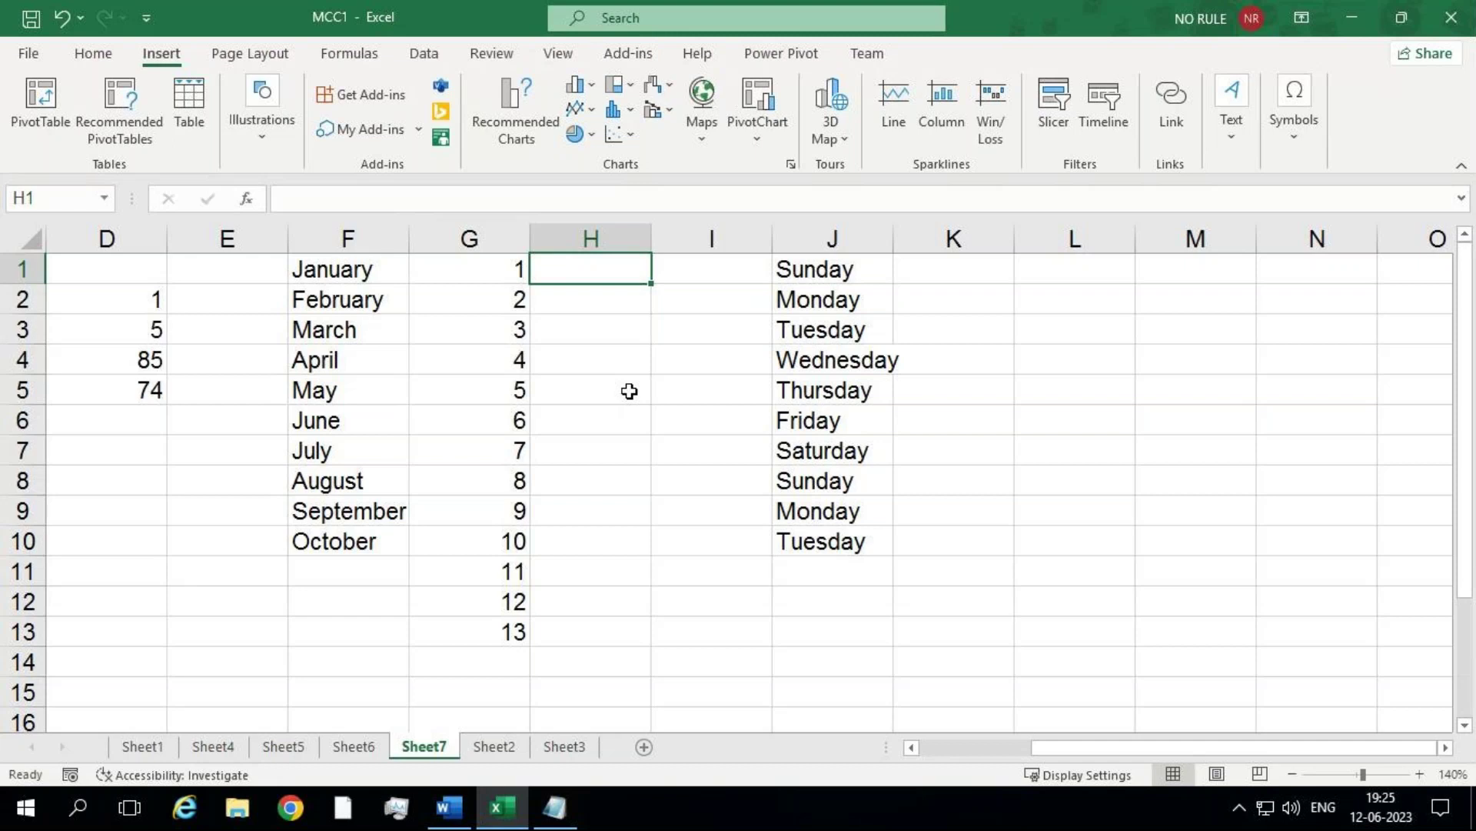
left_click(629, 392)
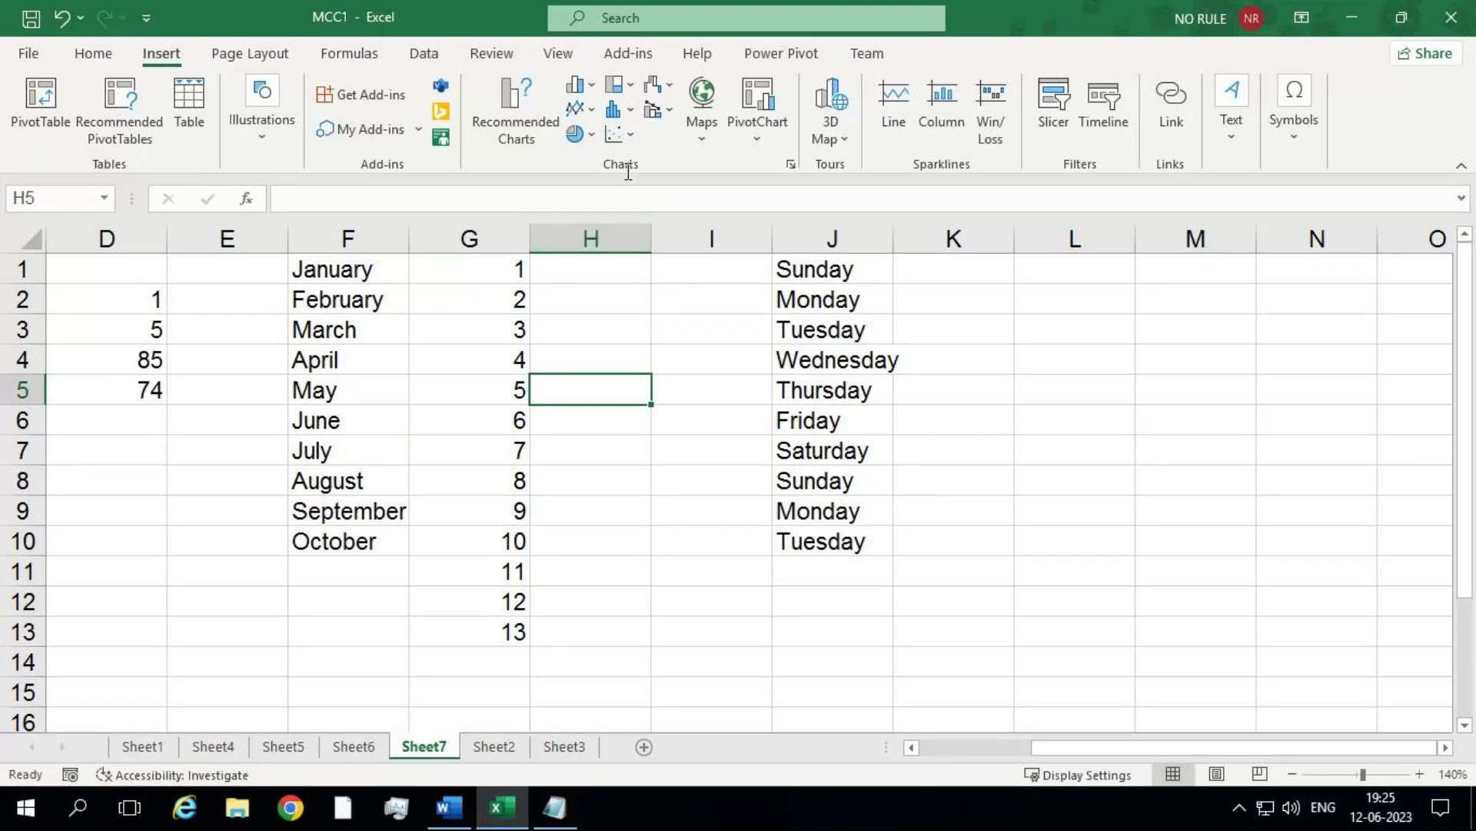
left_click(620, 239)
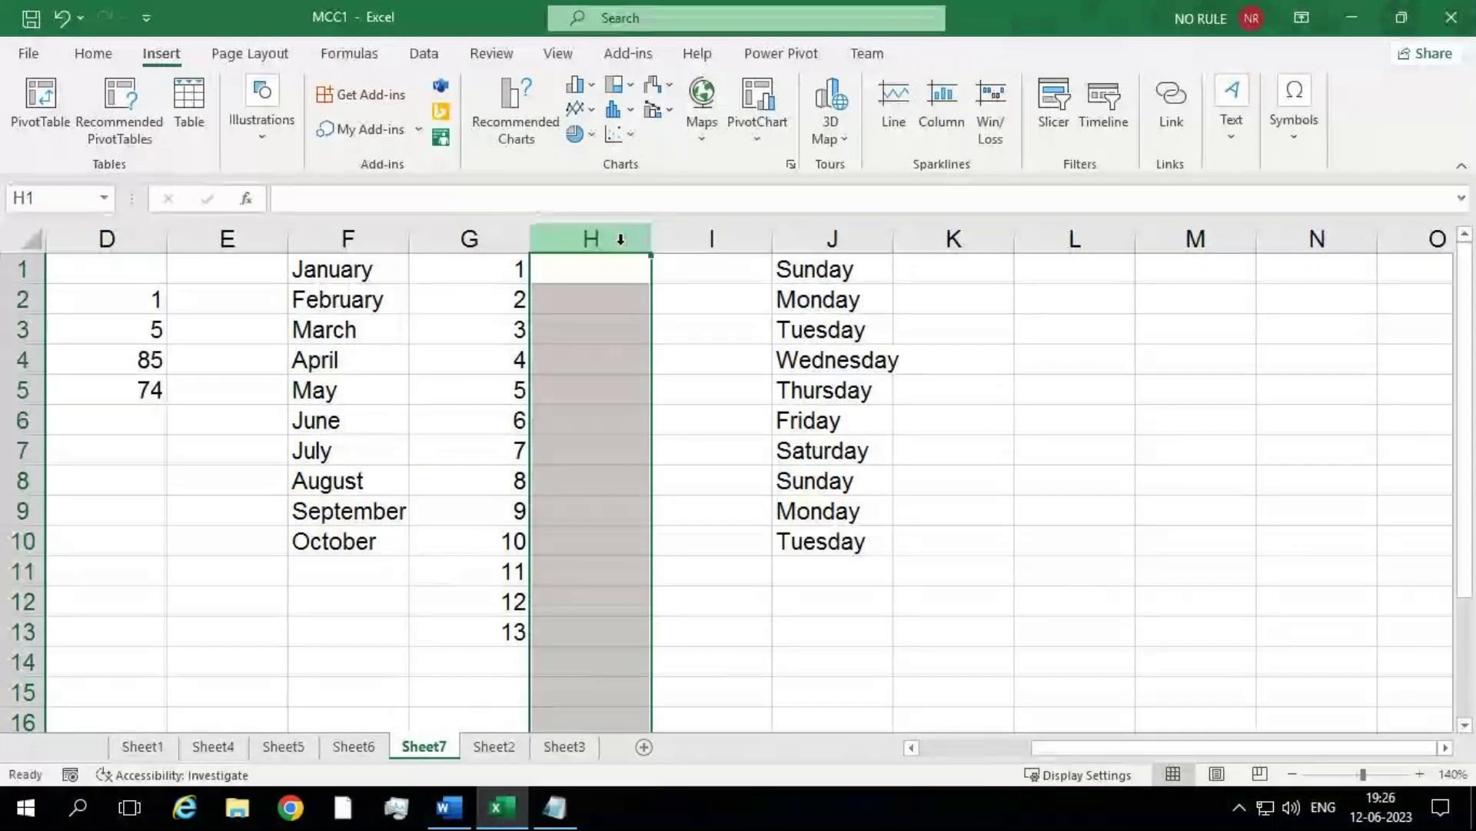
key("ctrl+Down")
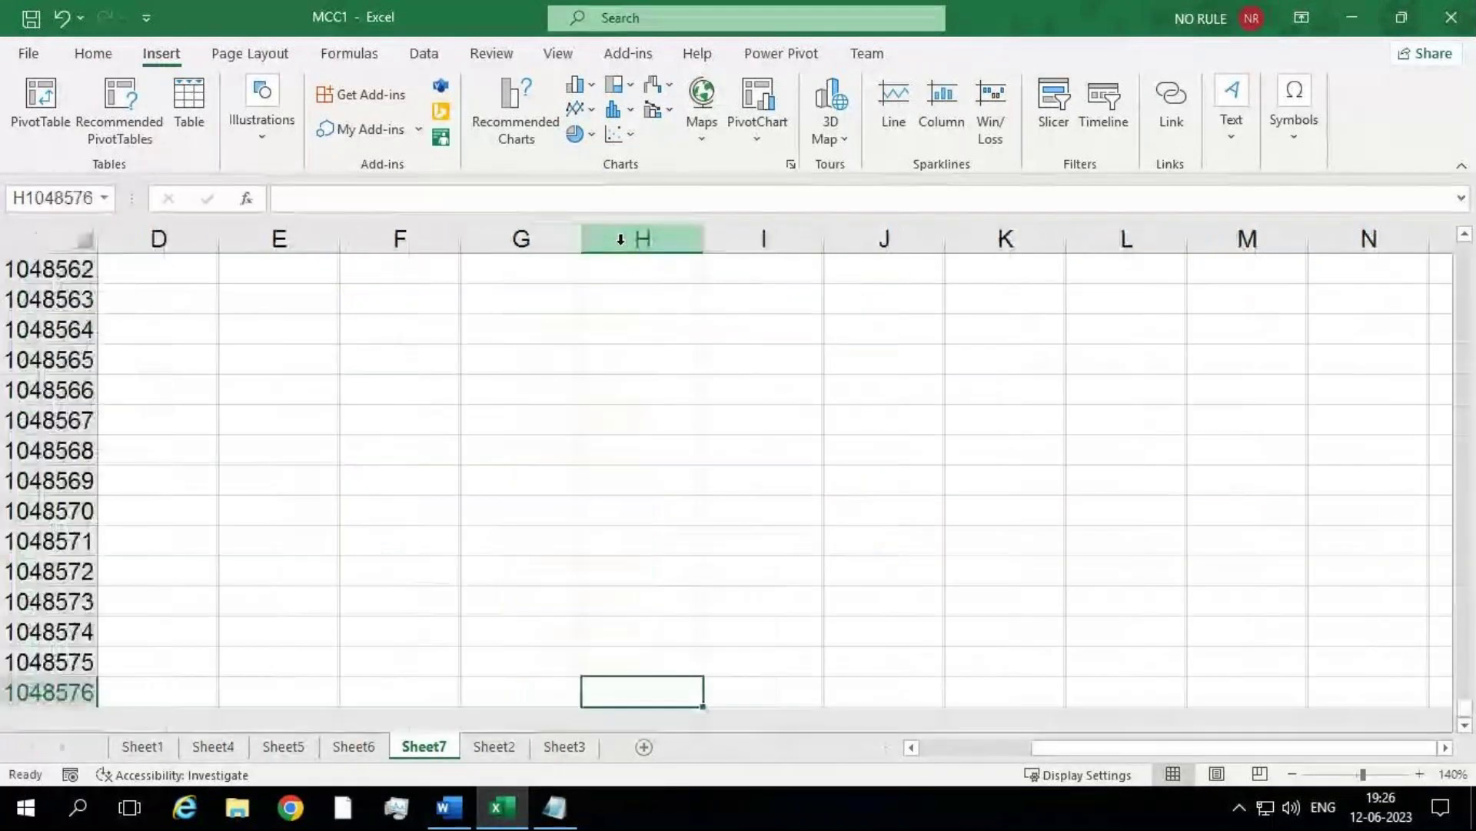
left_click(621, 239)
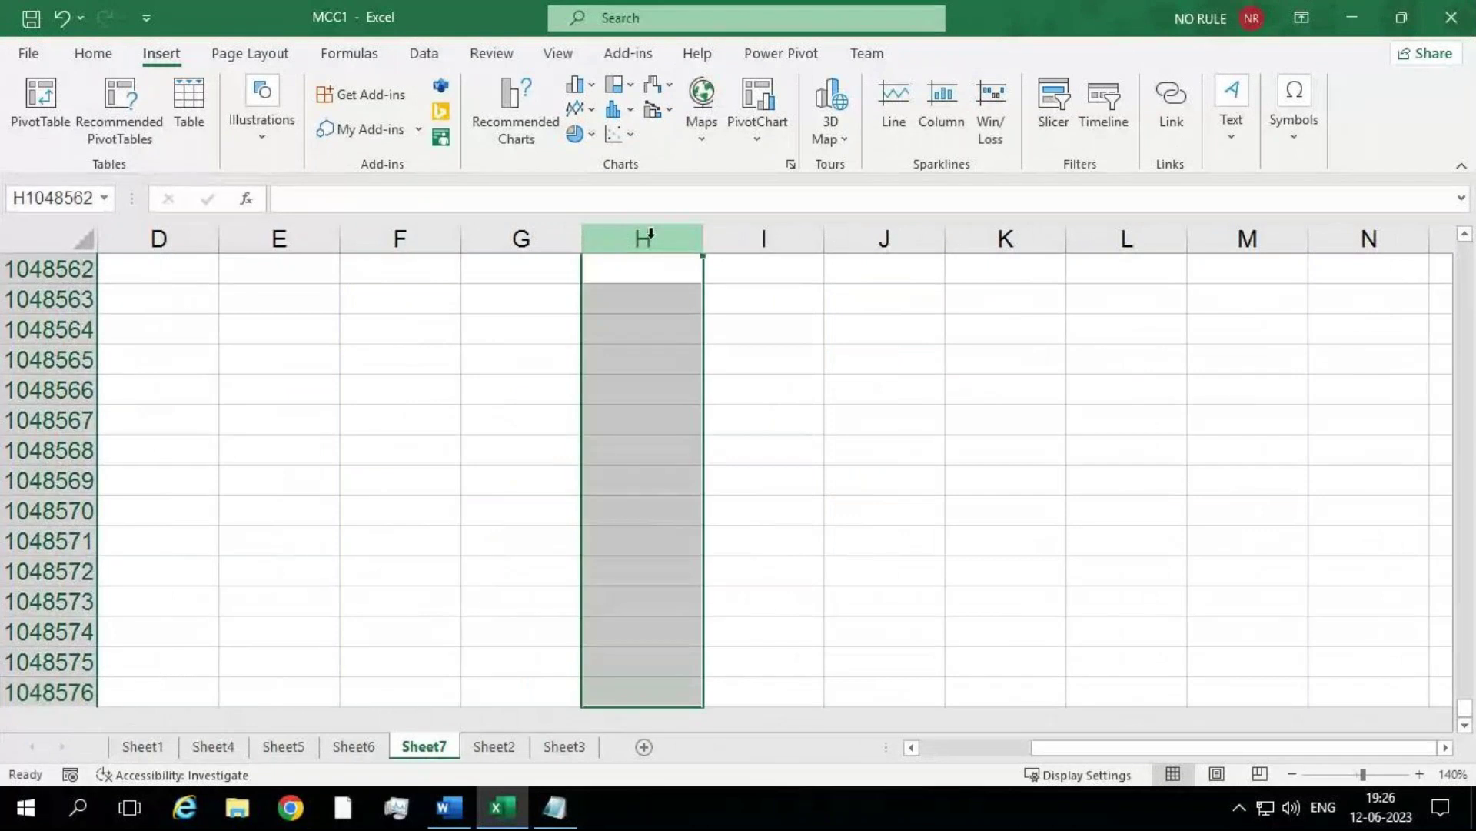
left_click(719, 239)
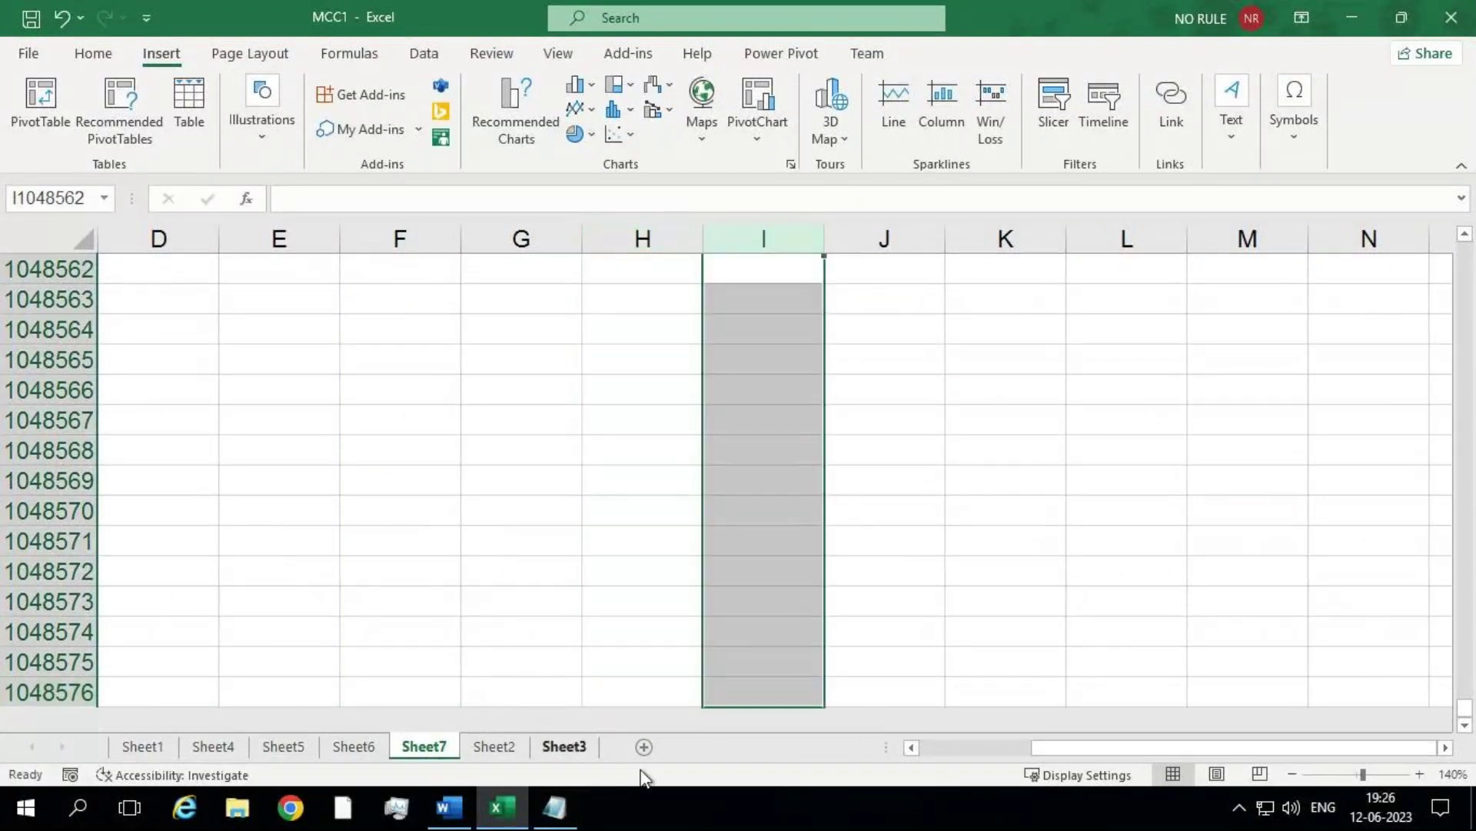
left_click_drag(1465, 719, 1423, 192)
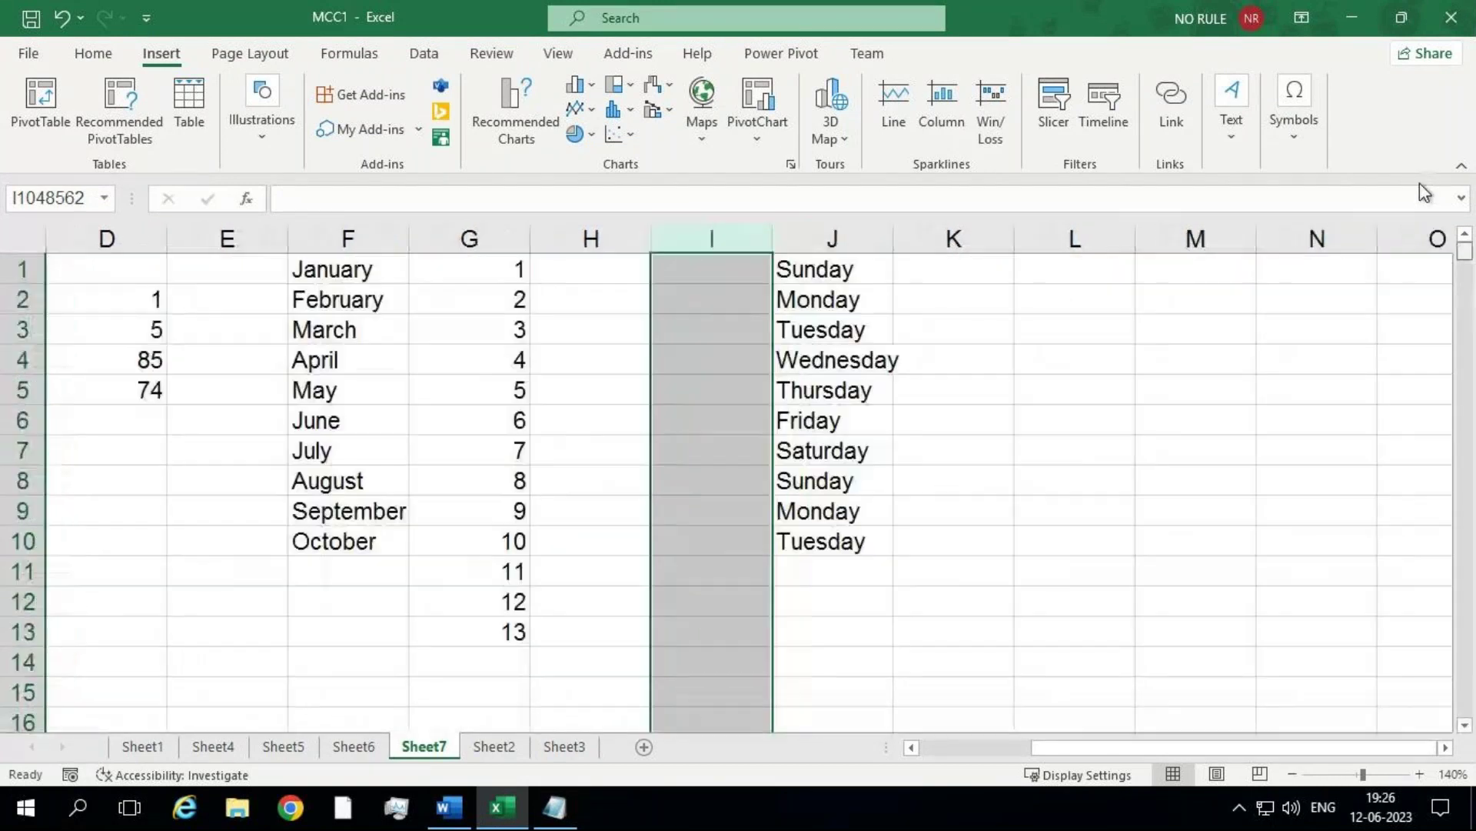
left_click(560, 352)
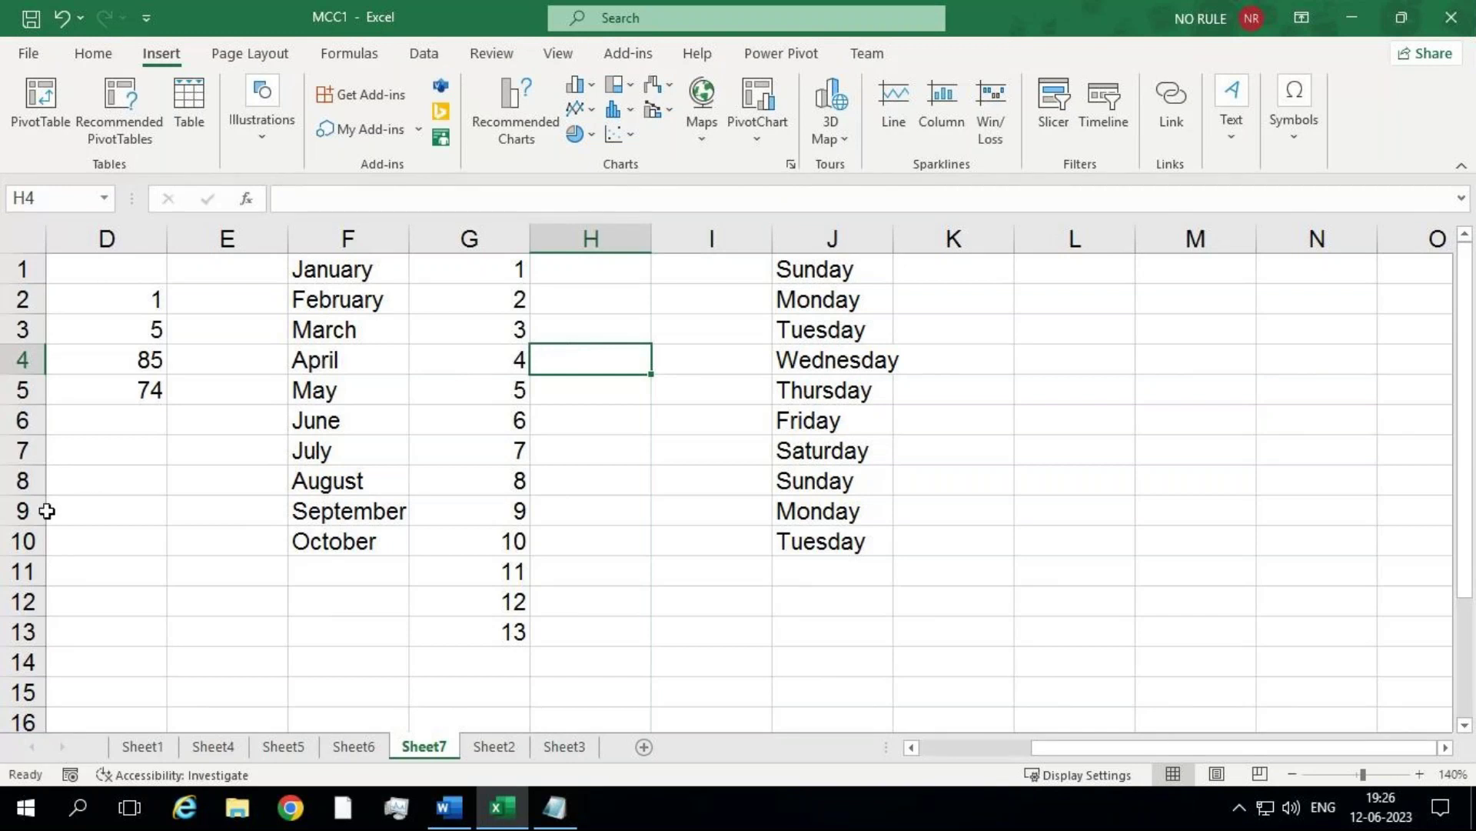
left_click(23, 509)
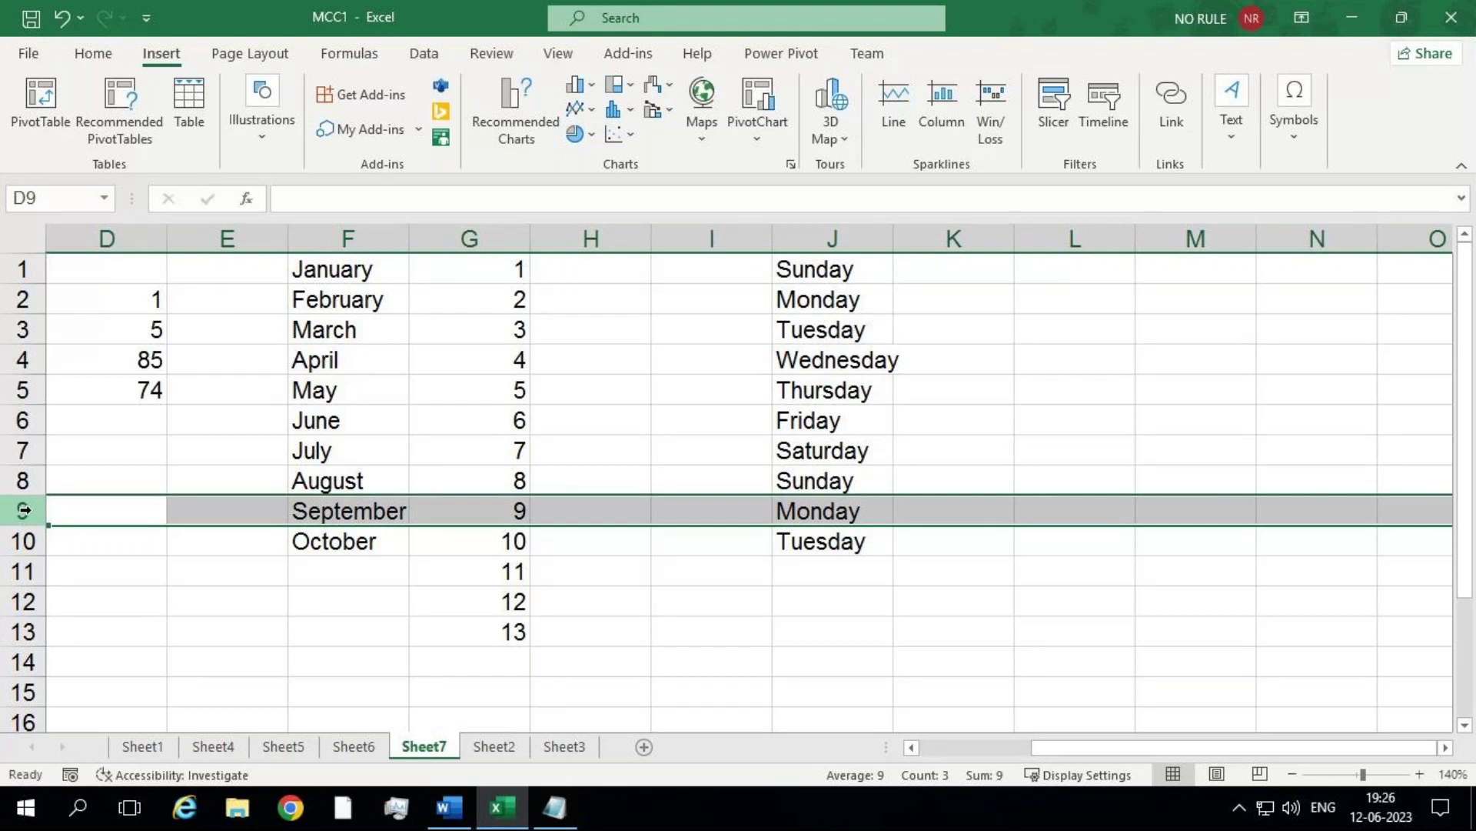
left_click(1005, 748)
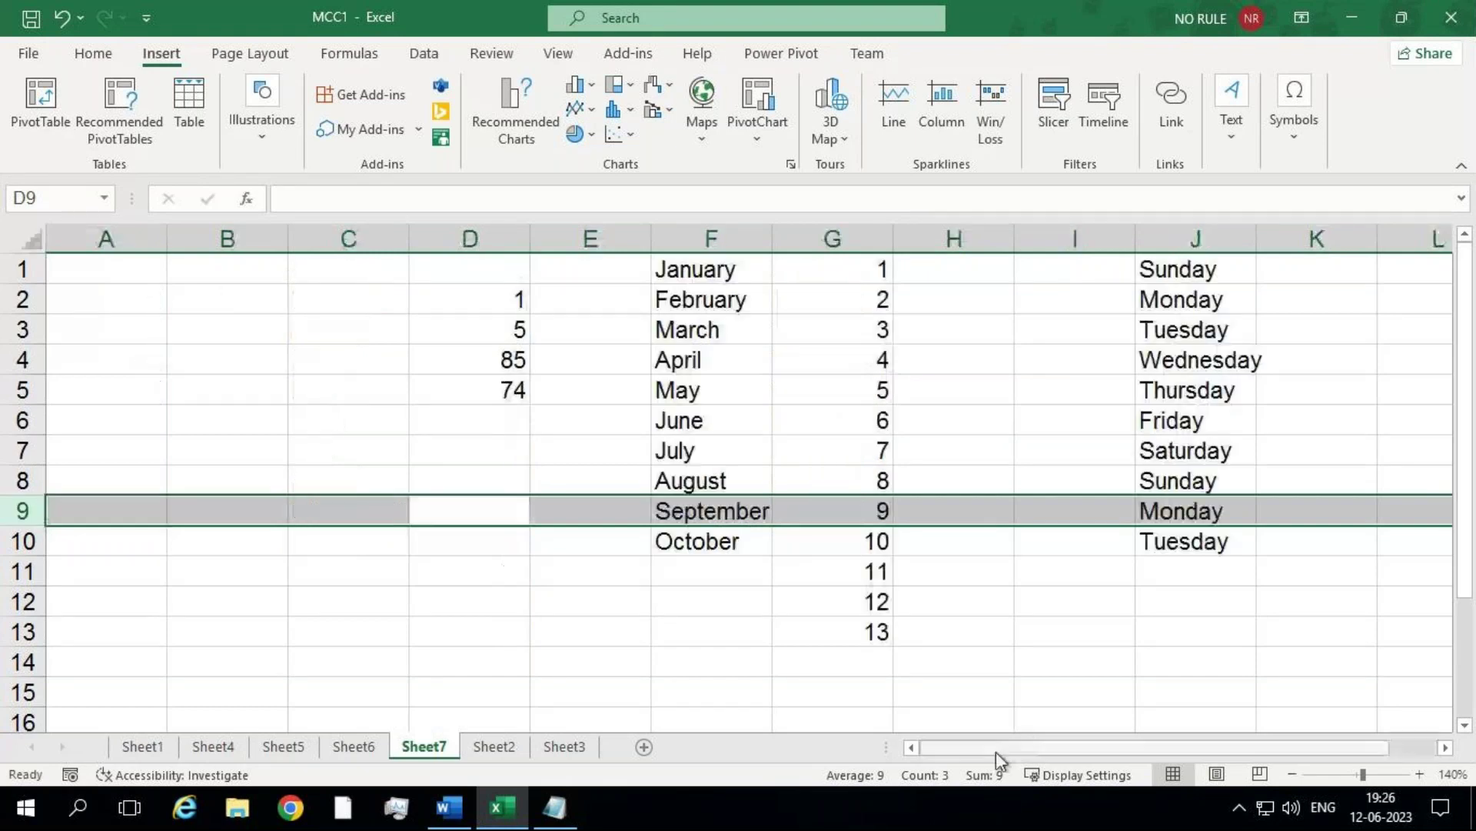
left_click(29, 233)
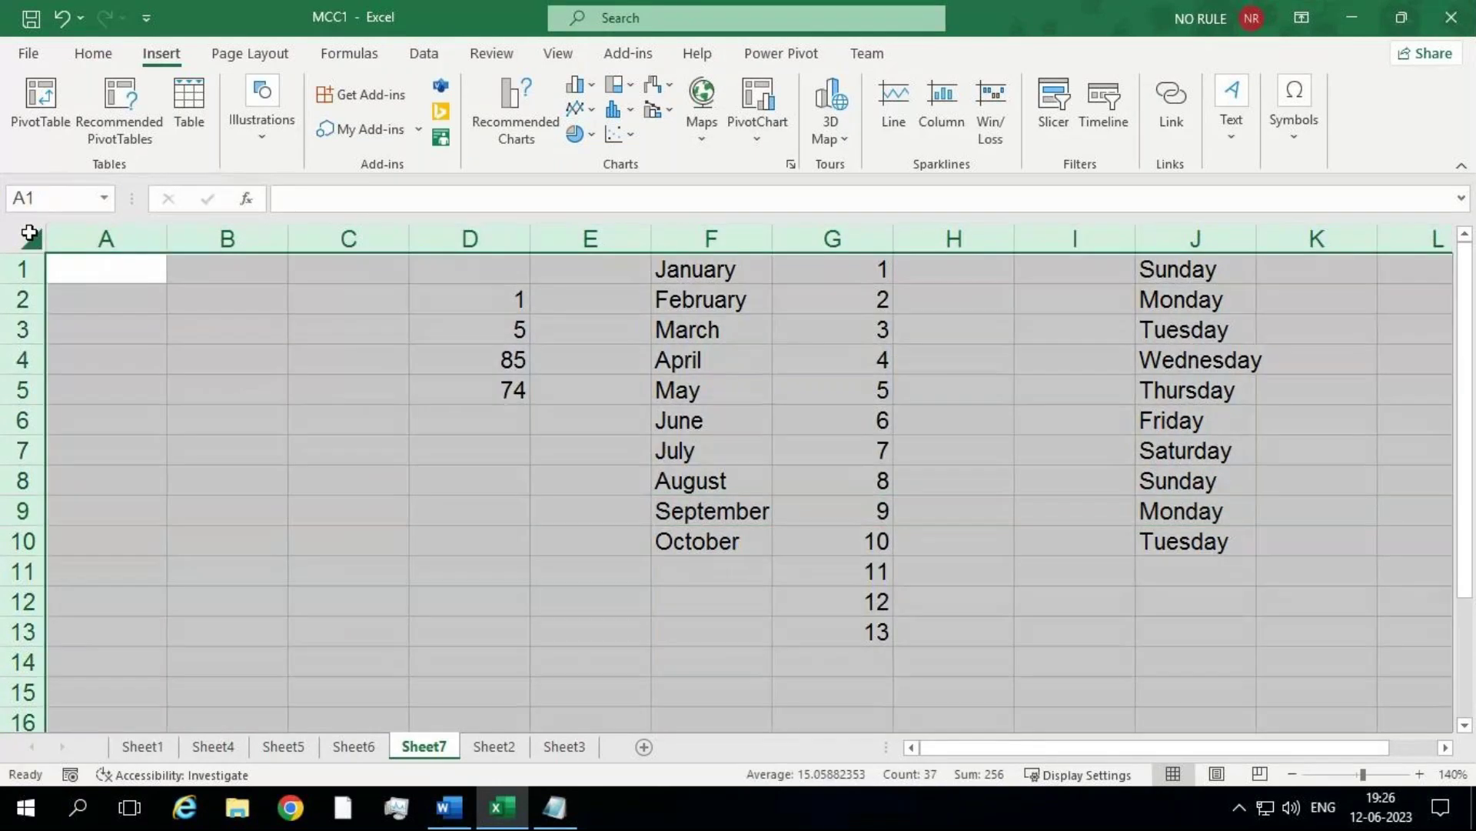
left_click(308, 459)
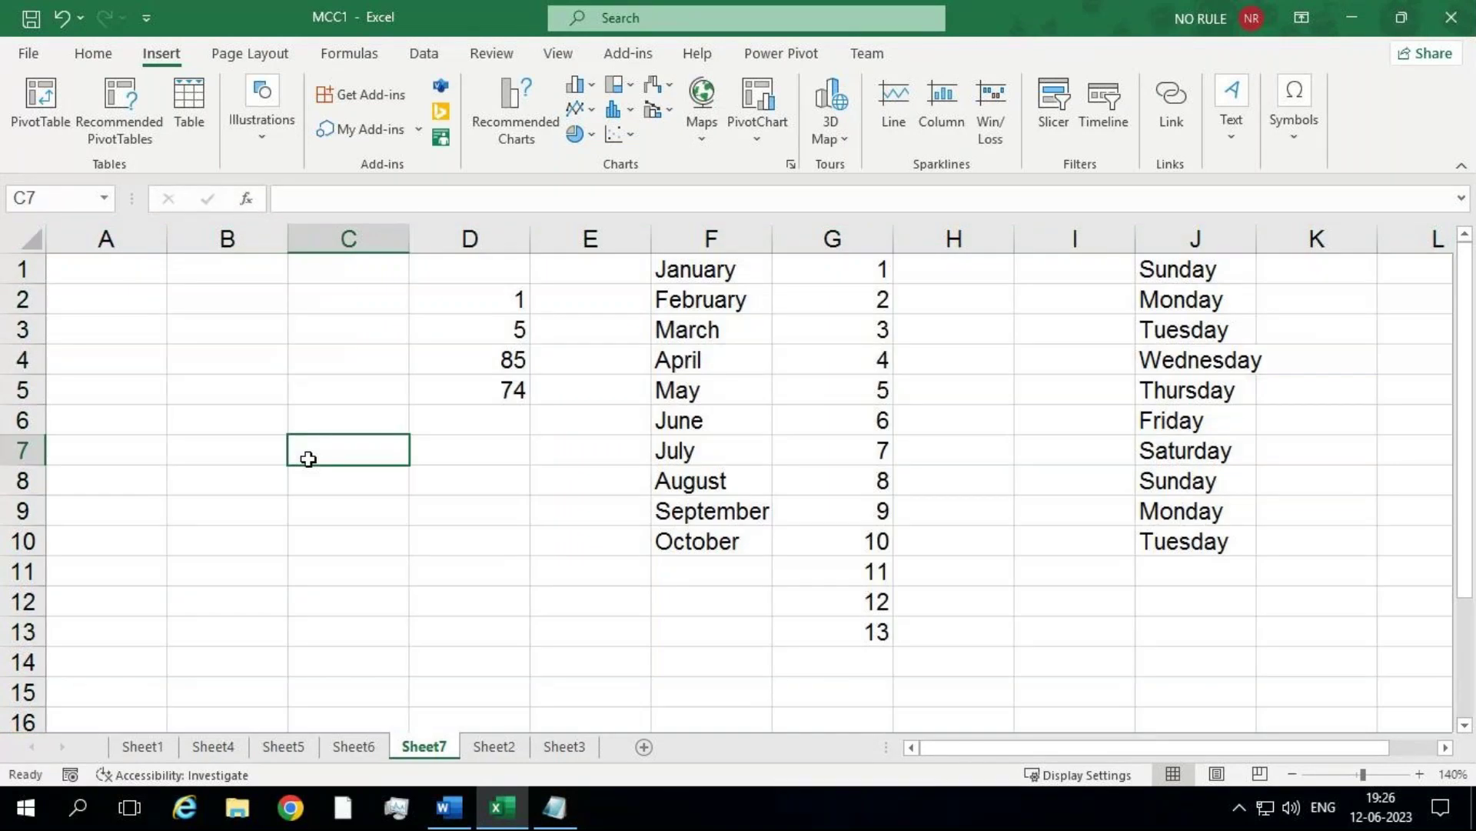
left_click(361, 240)
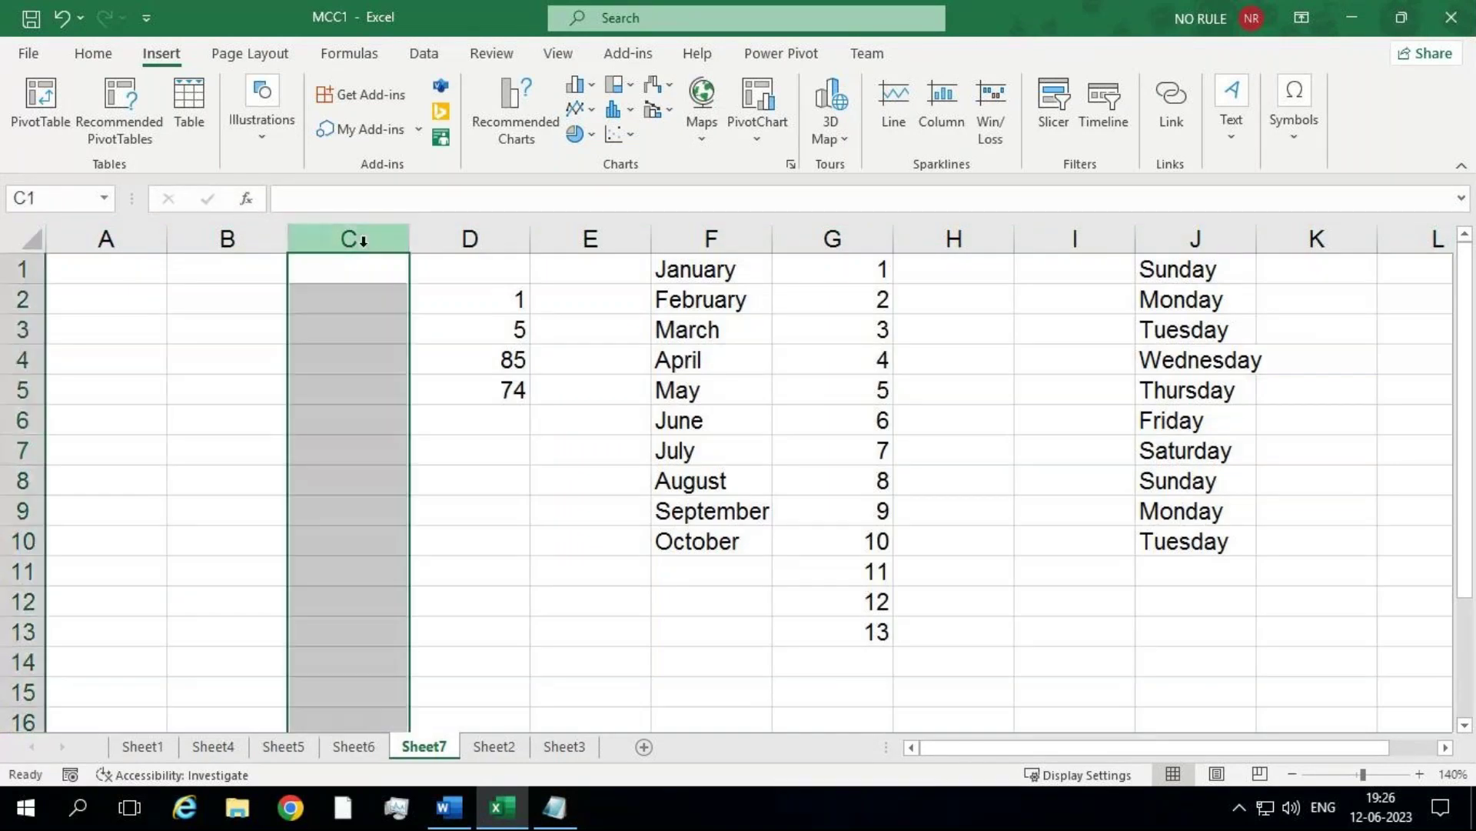
left_click(7, 358)
left_click_drag(8, 358, 19, 450)
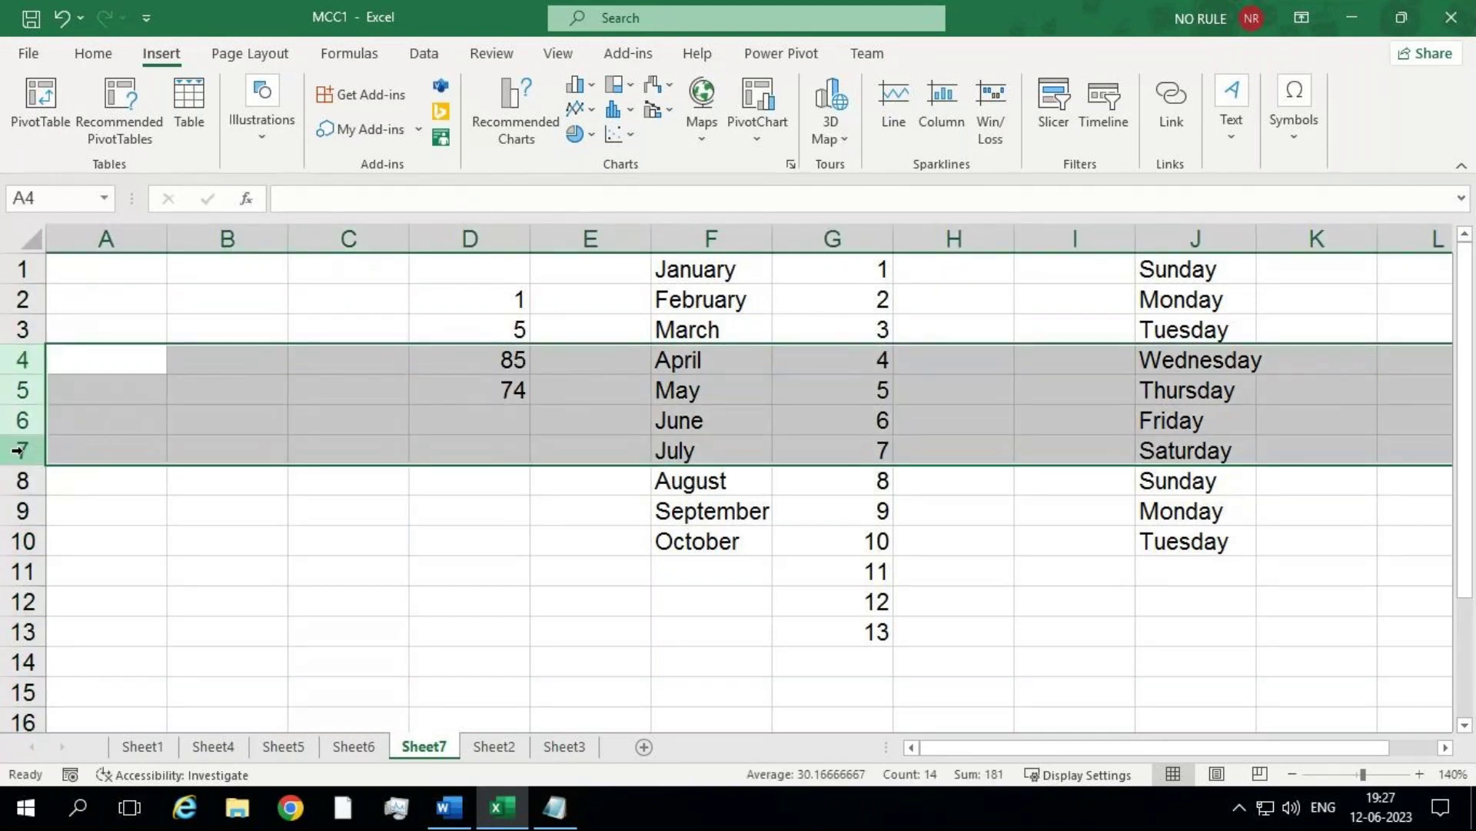
left_click_drag(23, 359, 23, 452)
left_click_drag(348, 240, 621, 239)
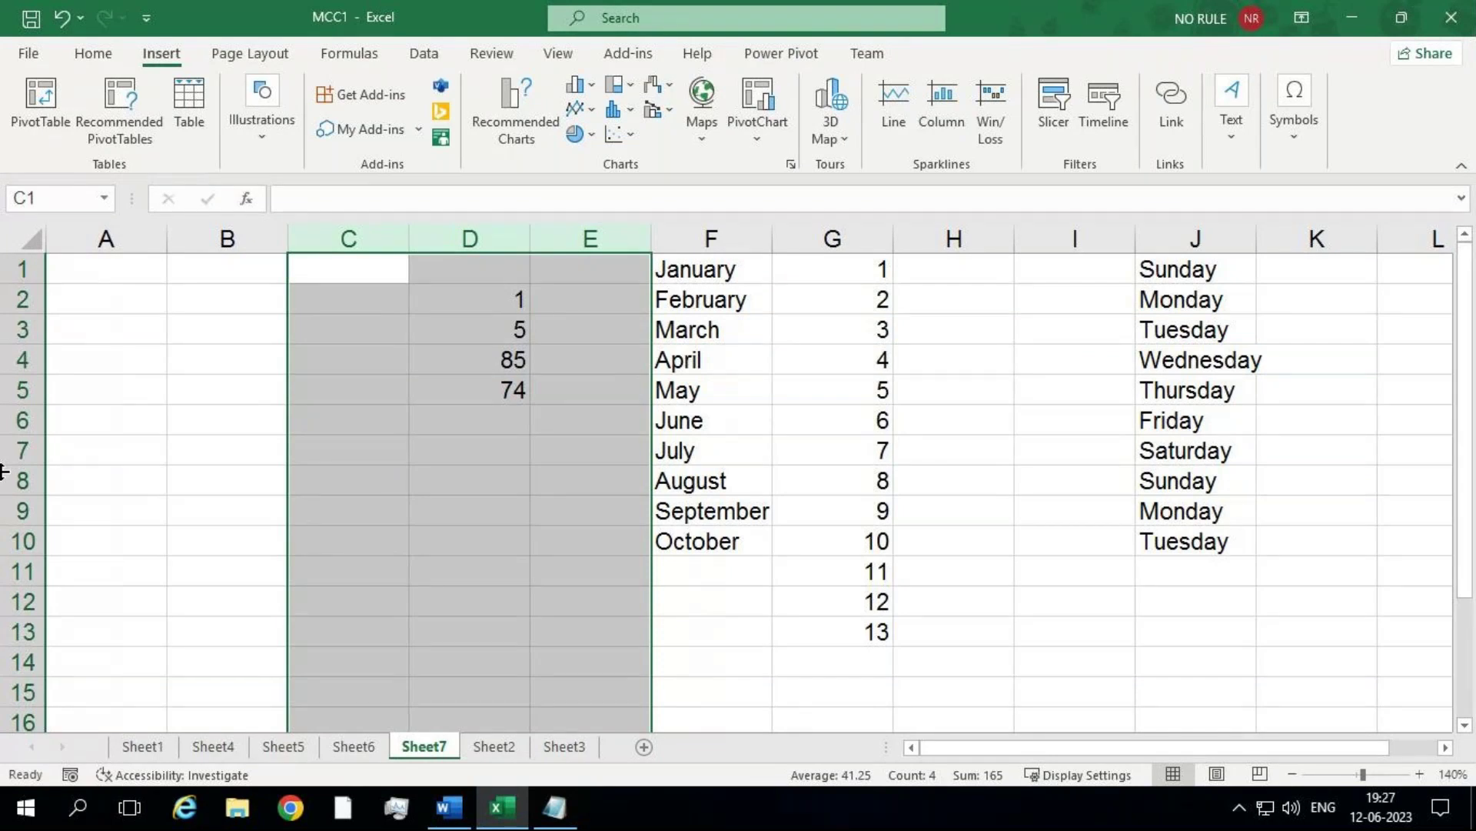
left_click(1193, 240)
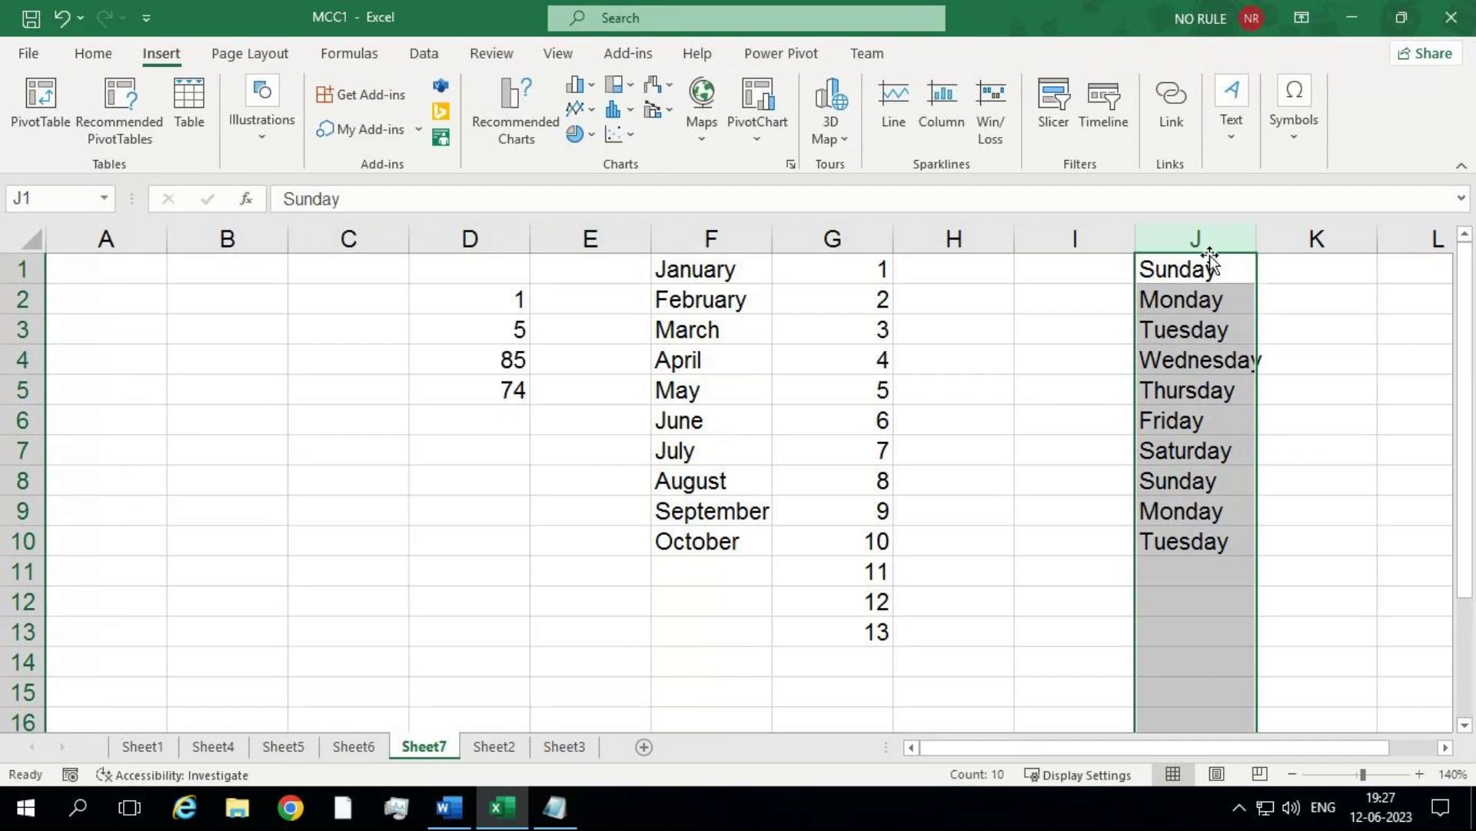
Step: Widen column J, then narrow it until Wednesday slightly spills past the edge
left_click(1434, 440)
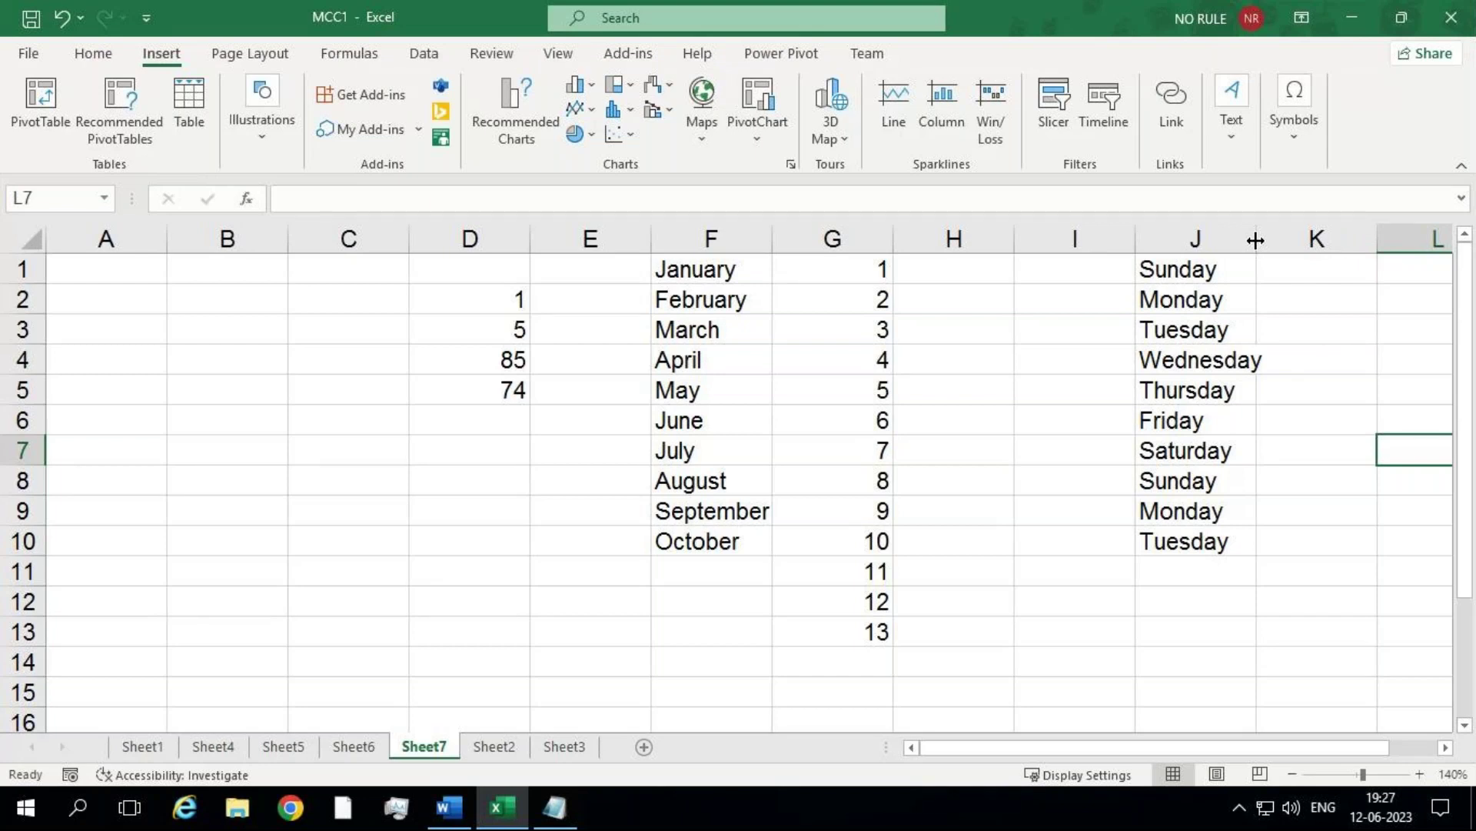
left_click_drag(1256, 241, 1306, 253)
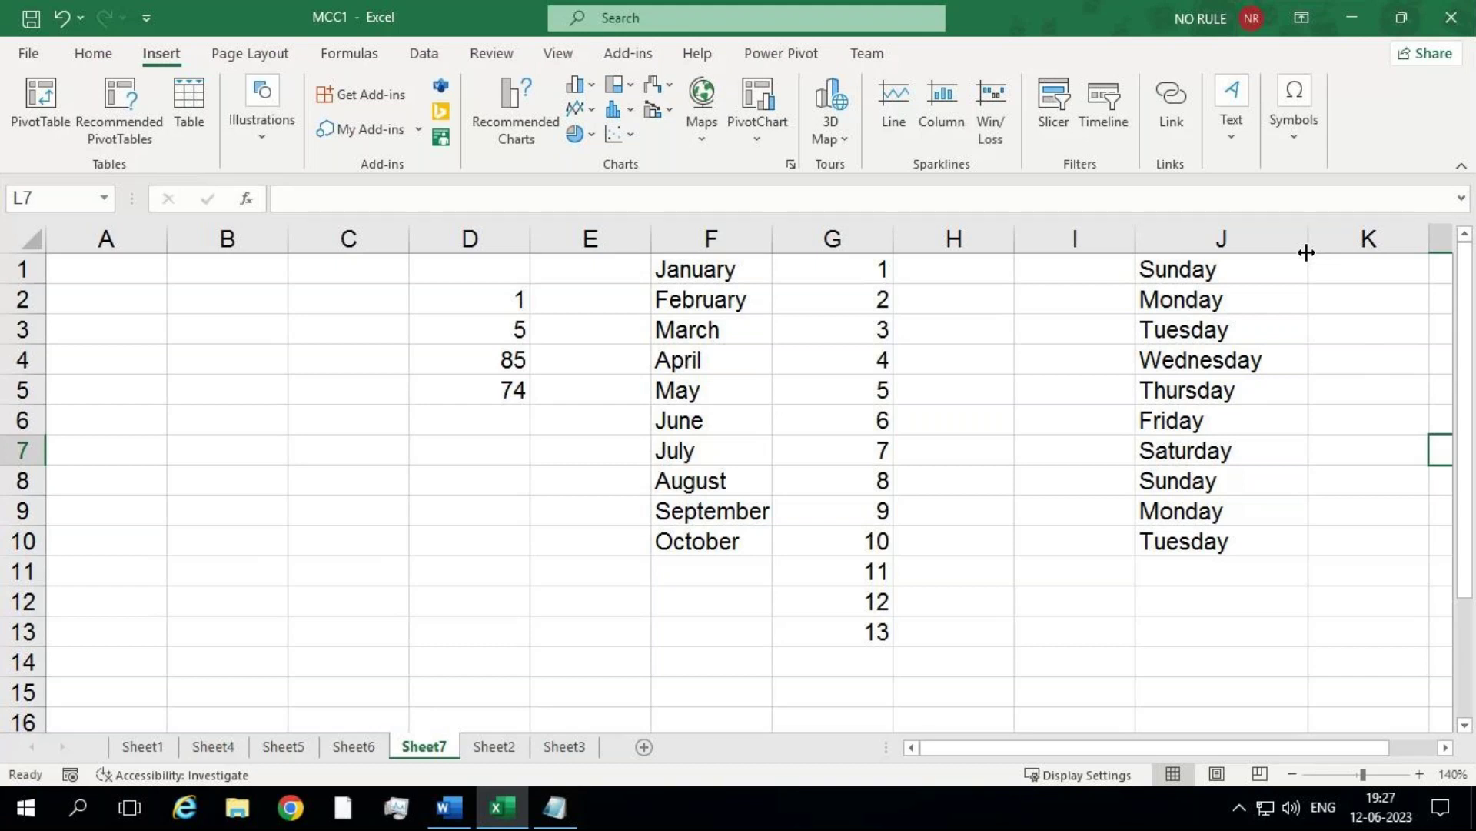
left_click_drag(1306, 252, 1236, 246)
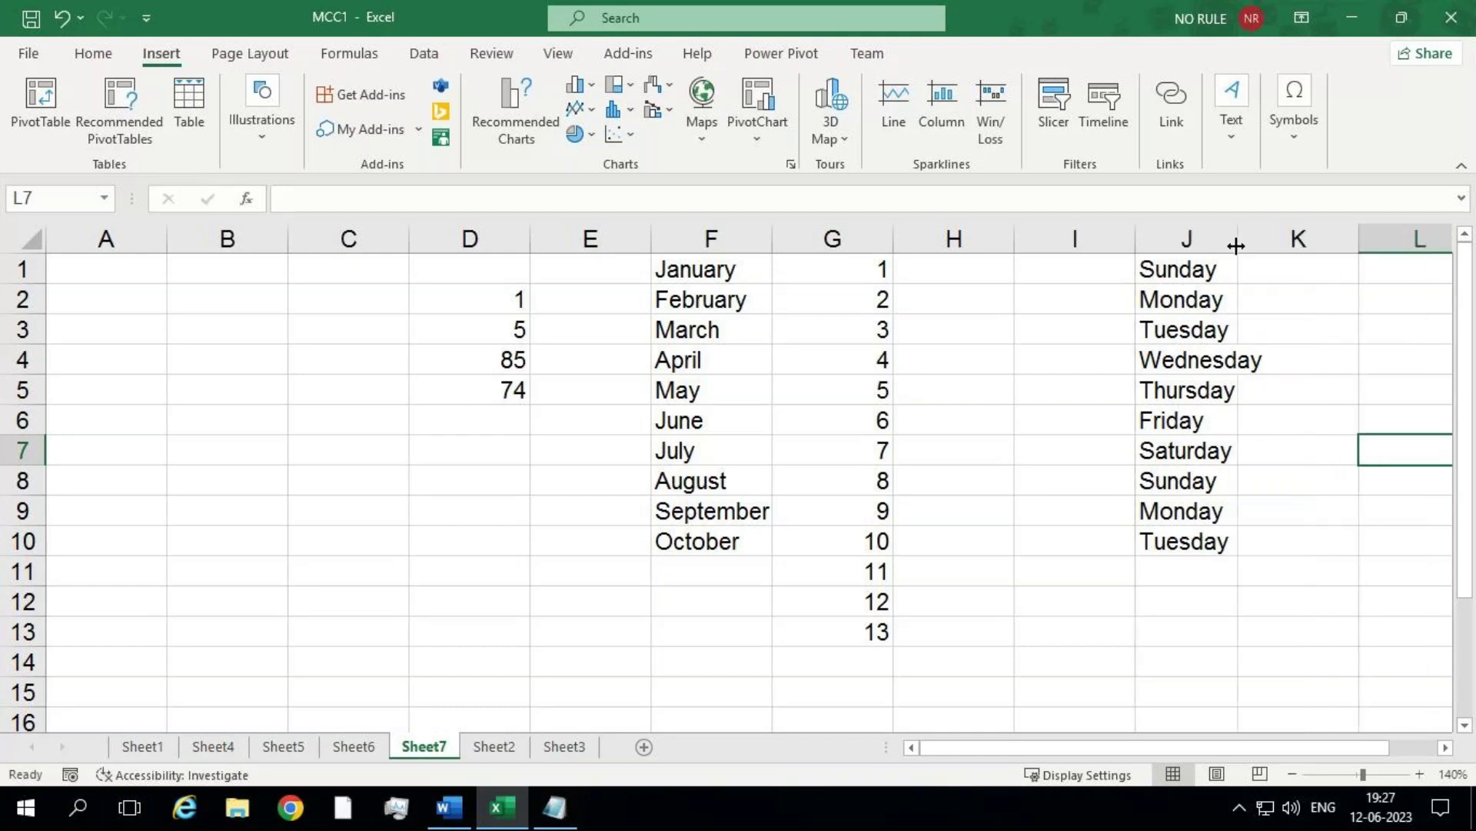
Step: AutoFit column J to 'Wednesday', narrow it again, then AutoFit once more so every weekday fits
left_click(1202, 228)
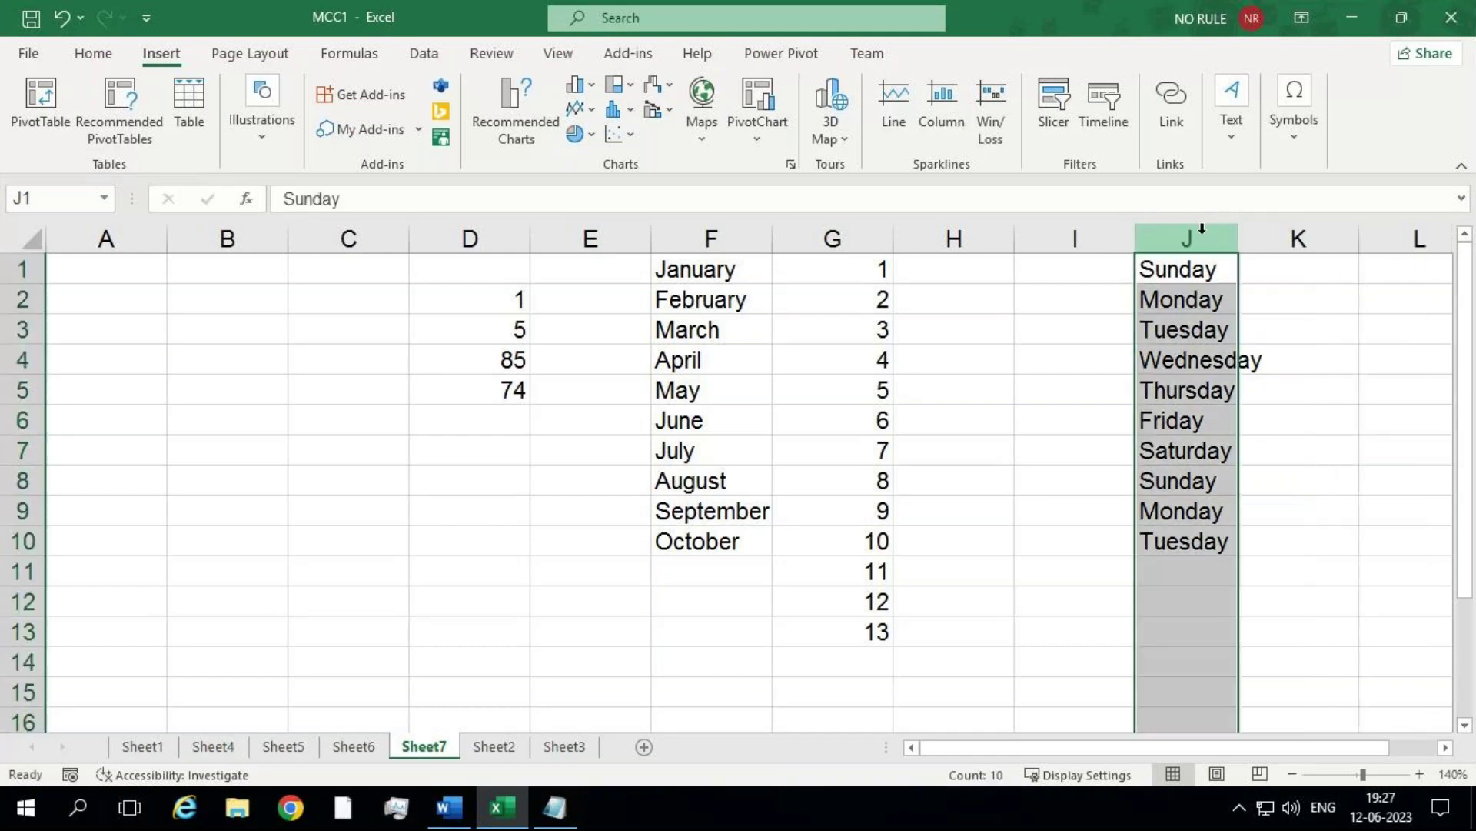
left_click(96, 54)
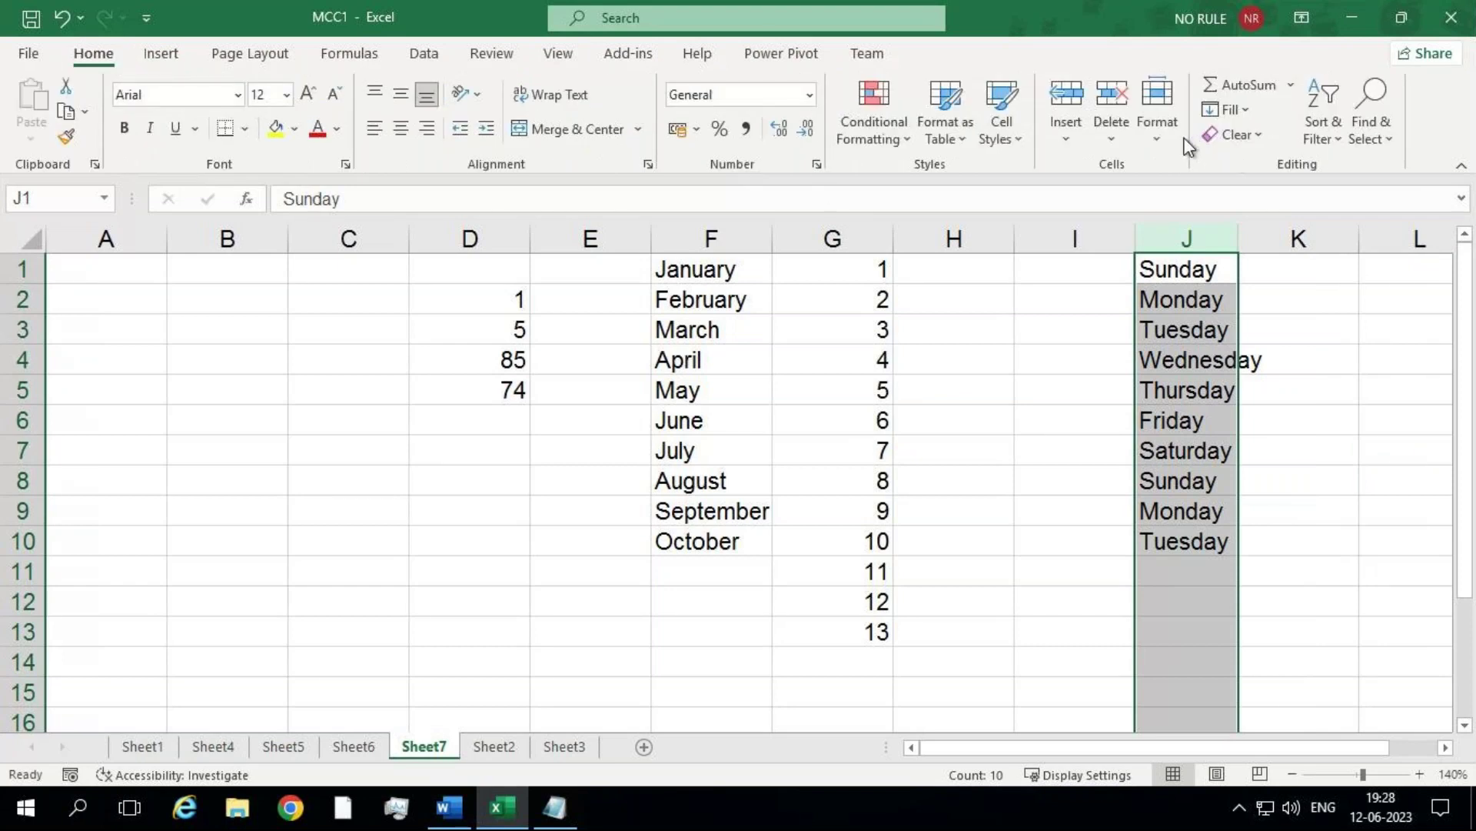
left_click(1217, 363)
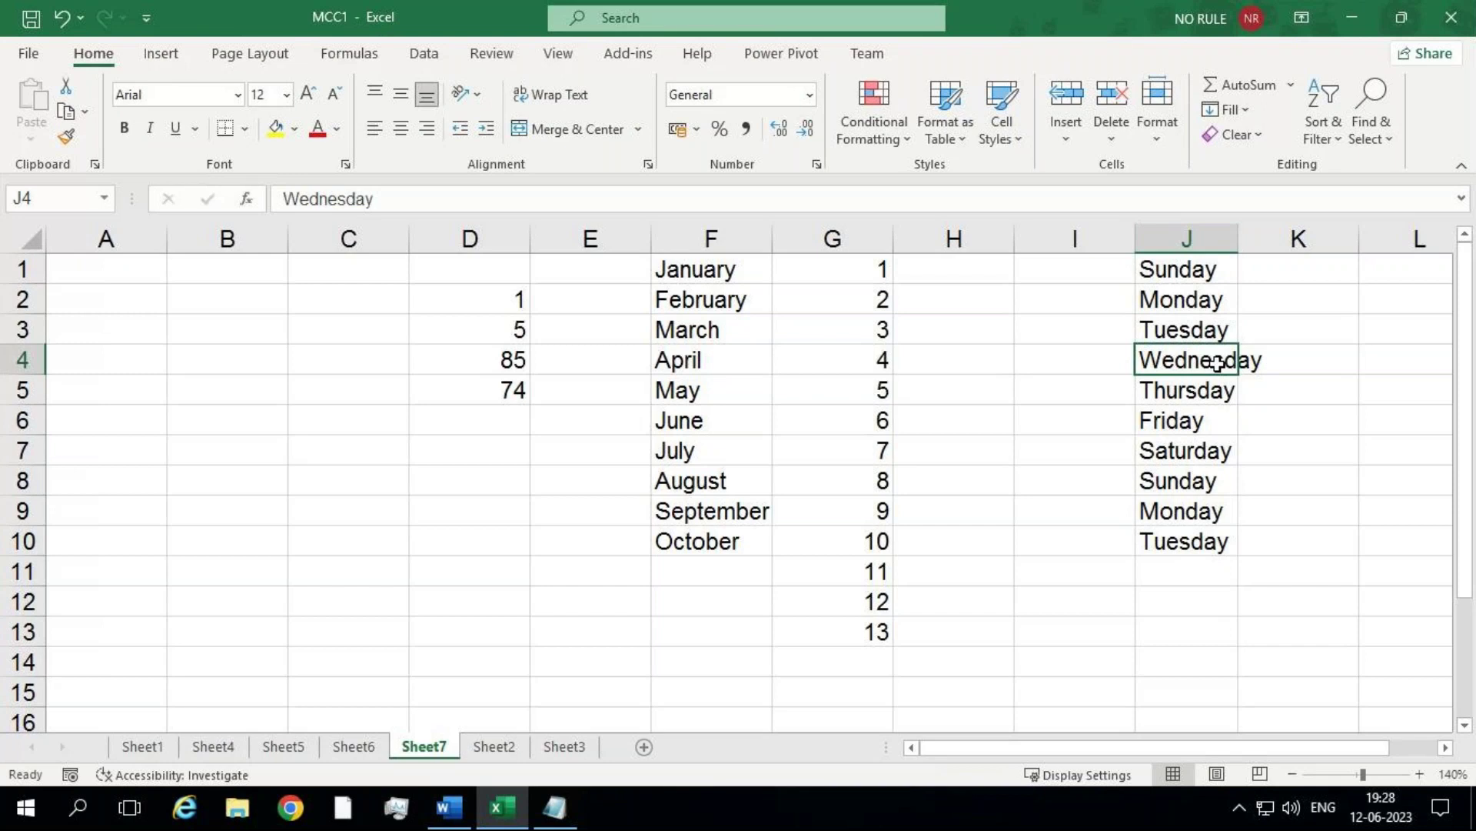
left_click(1226, 235)
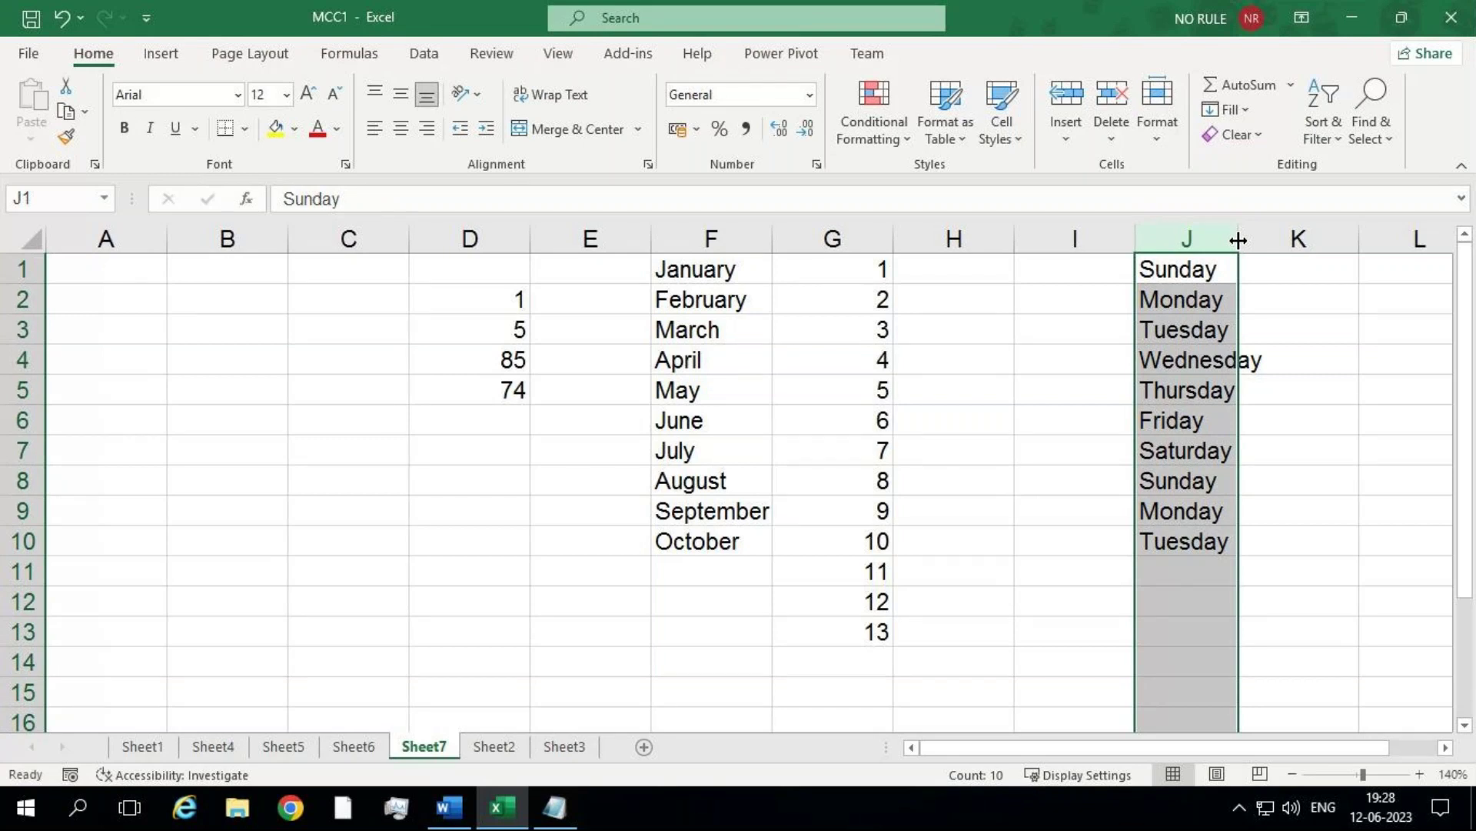
double_click(1238, 241)
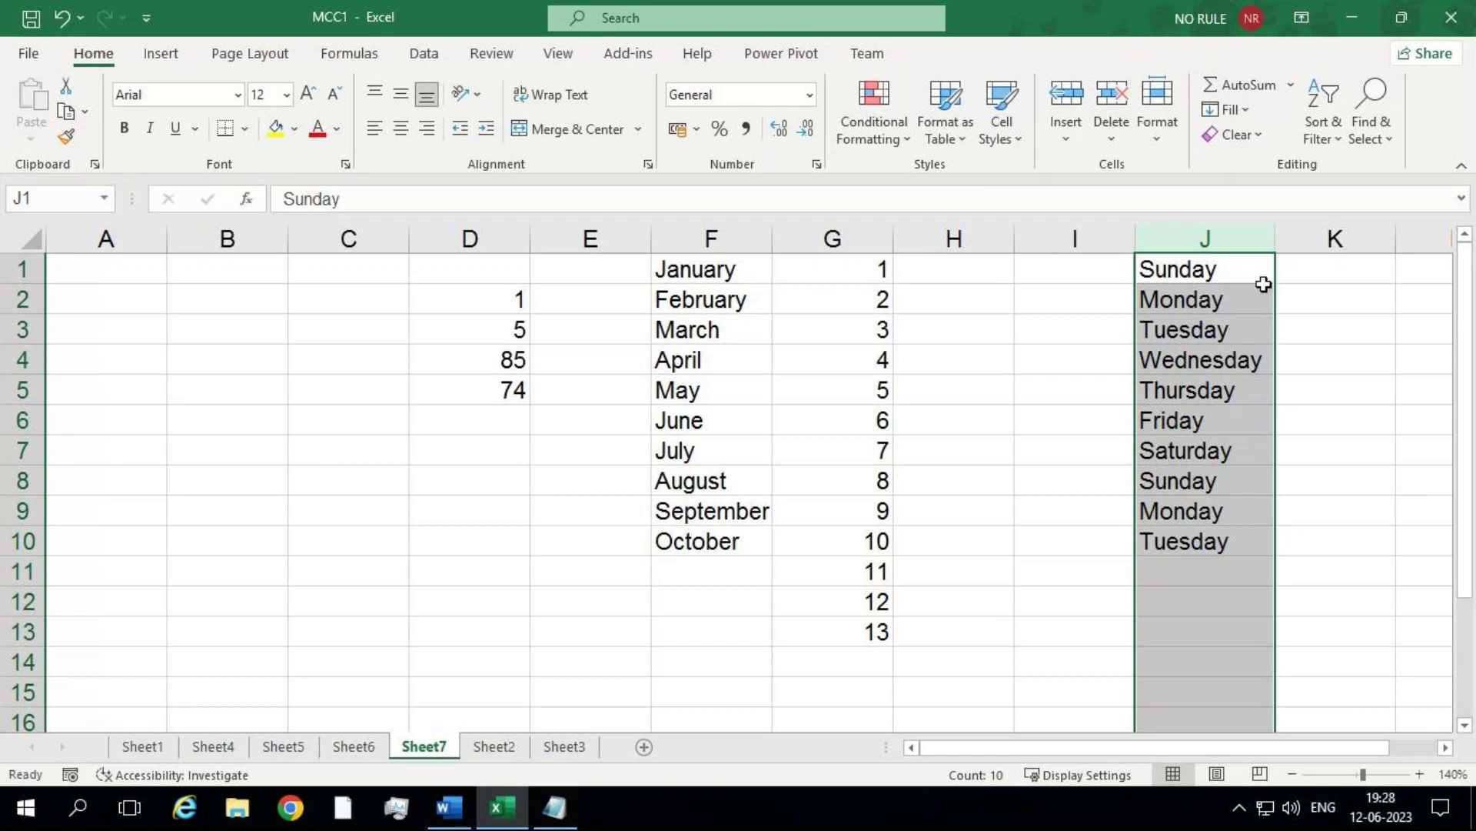
left_click_drag(1273, 238, 1212, 260)
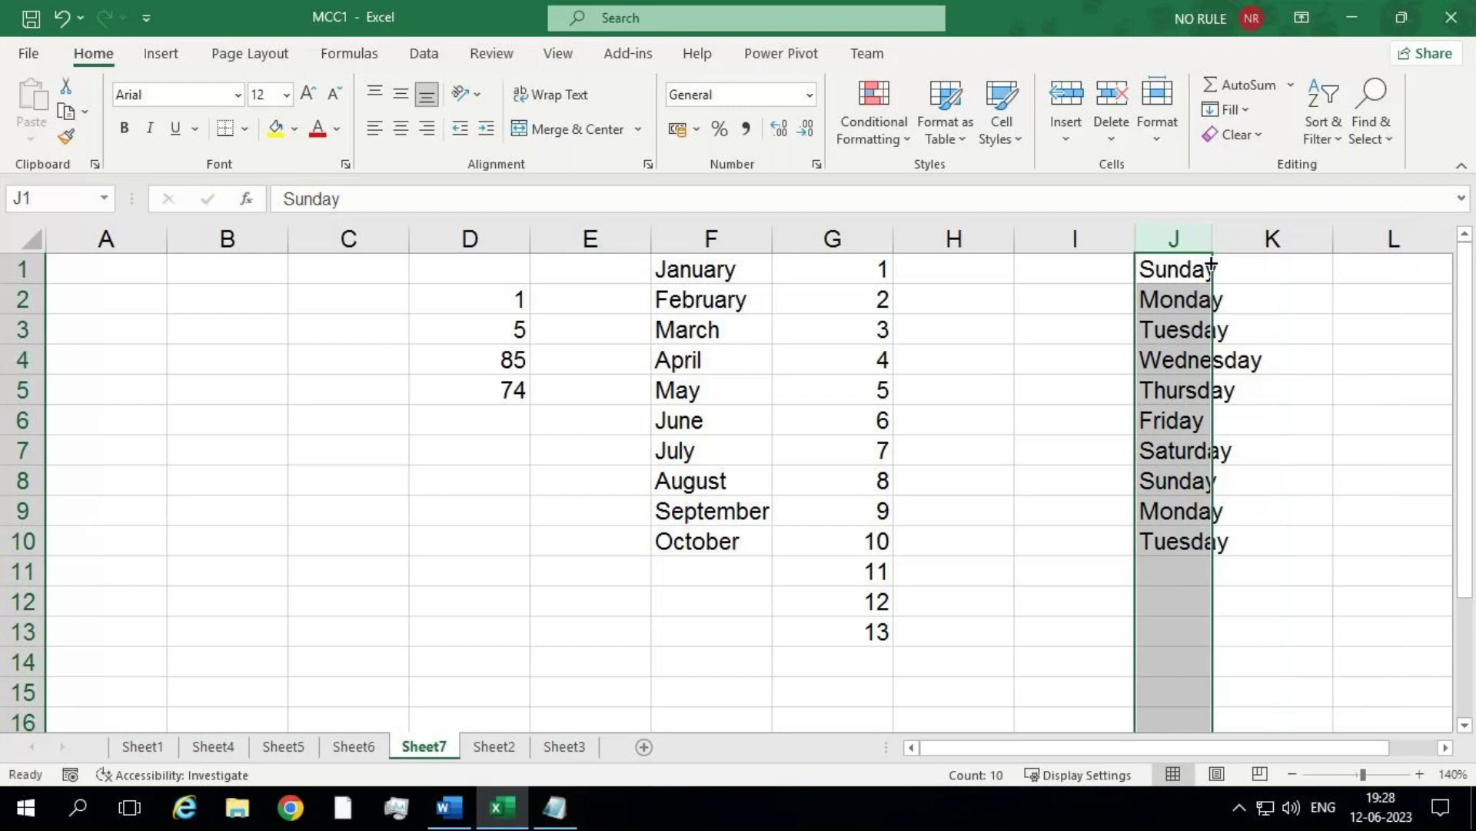
left_click(1194, 300)
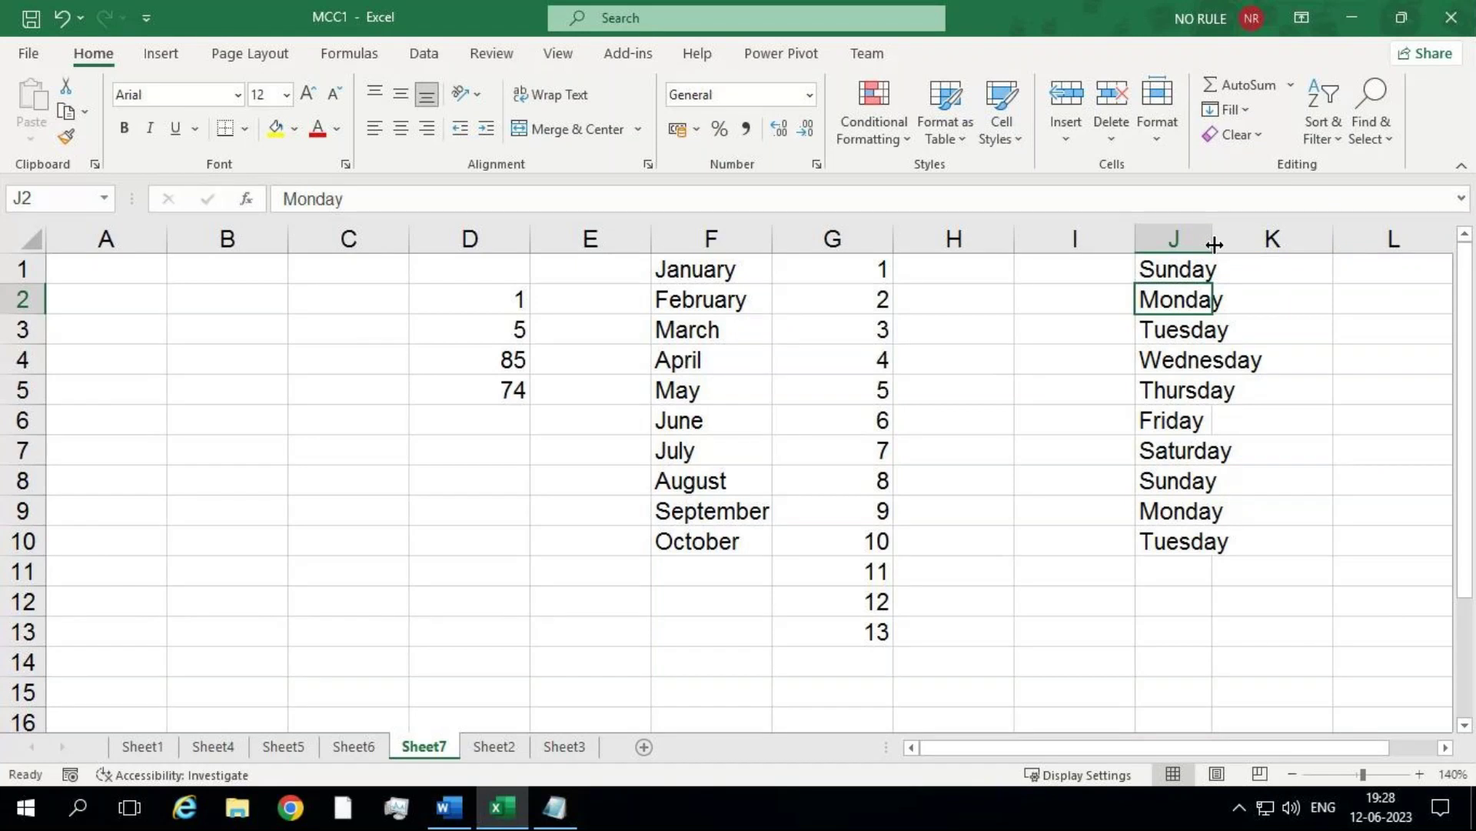
double_click(1214, 244)
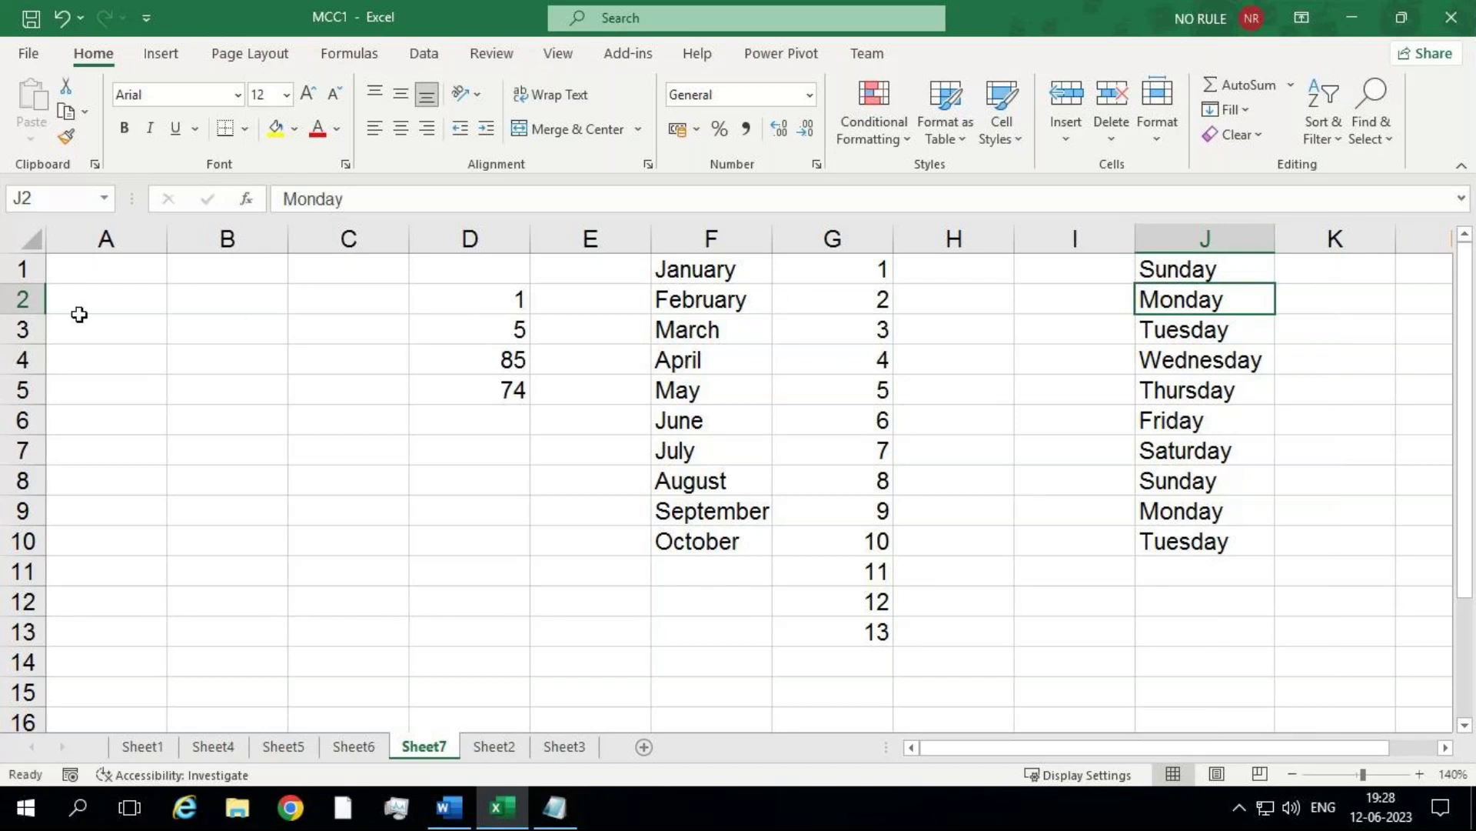
left_click_drag(38, 314, 40, 391)
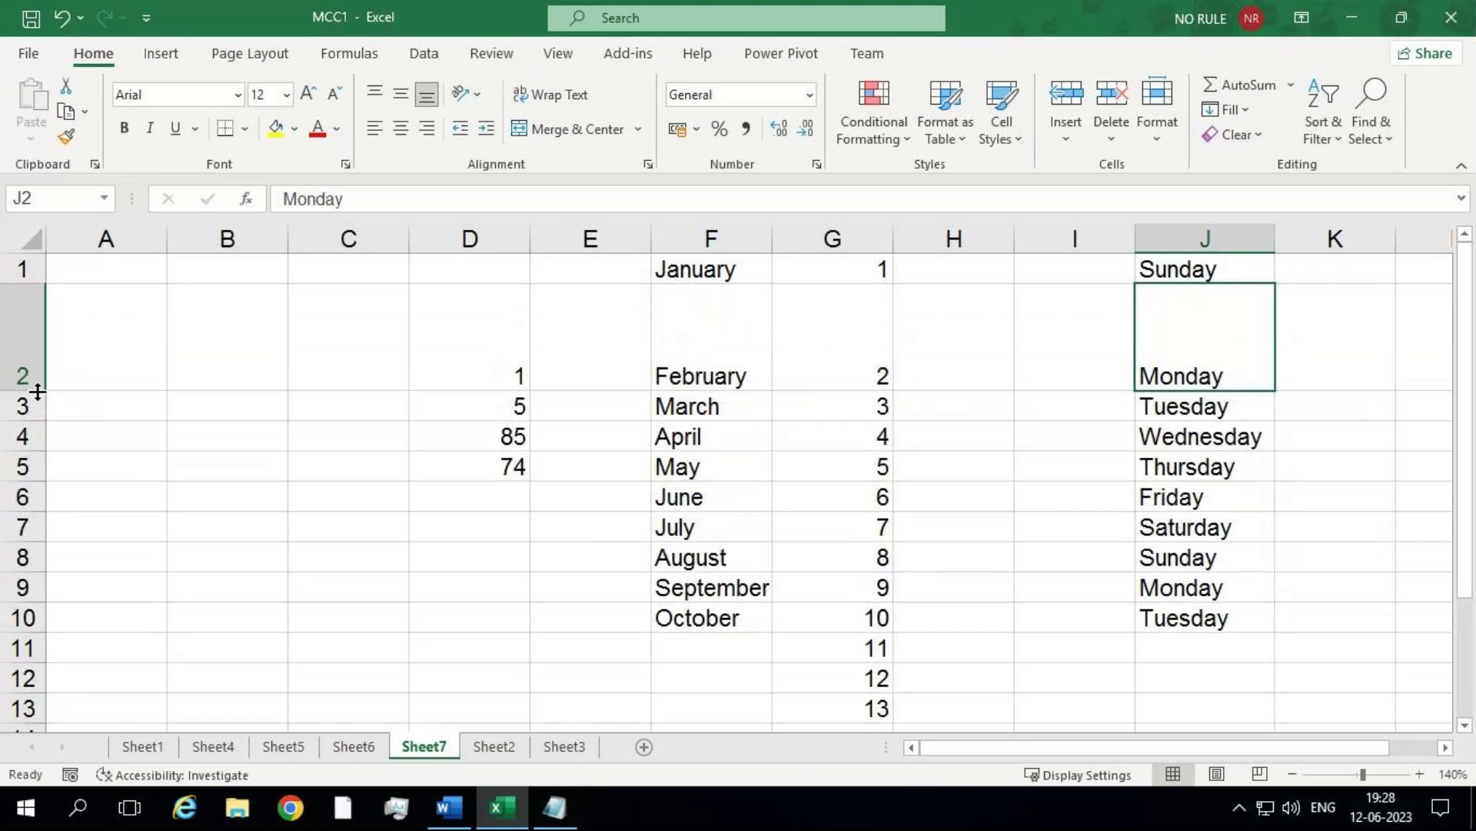
double_click(37, 392)
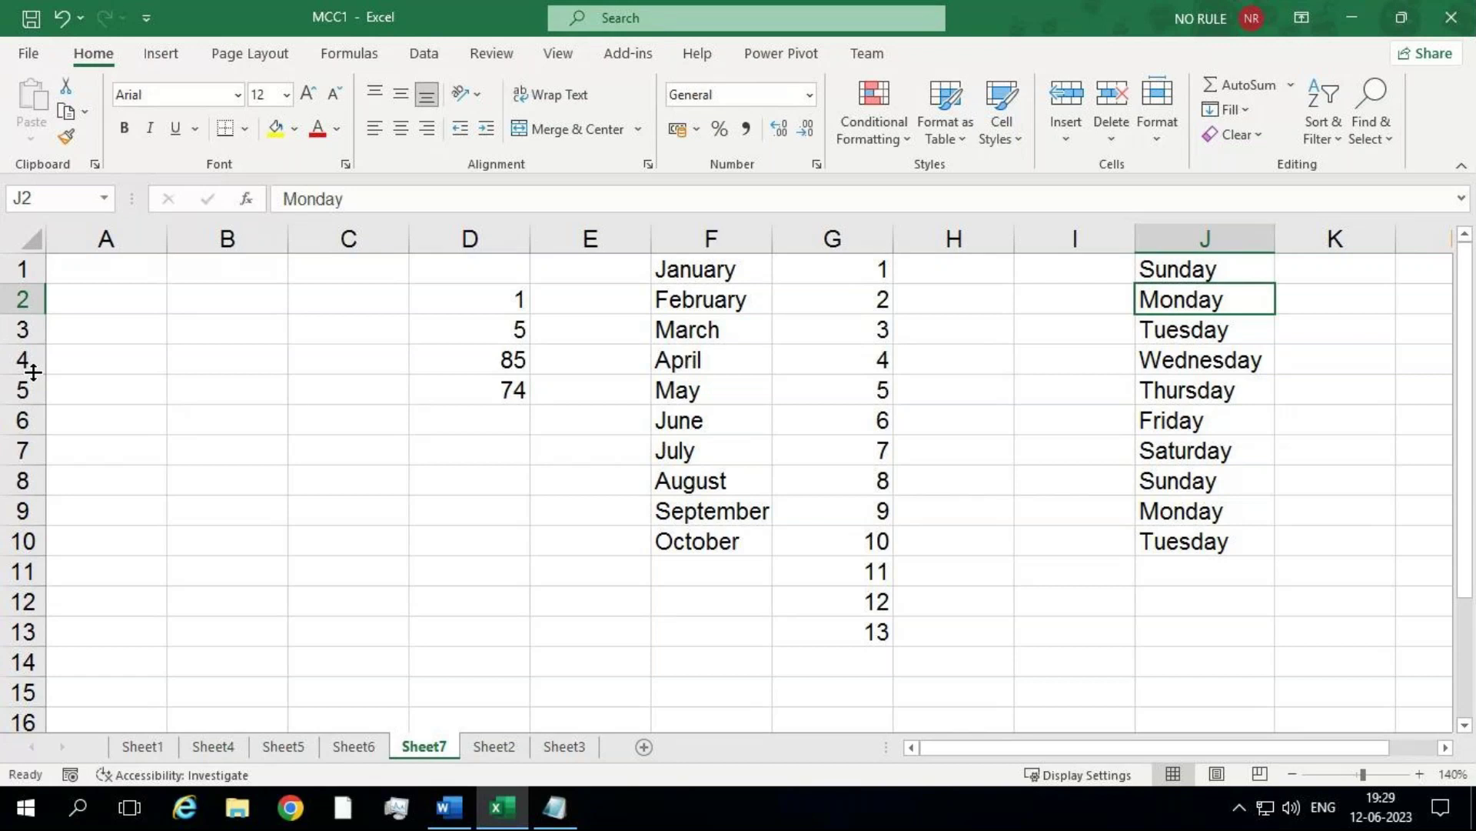
Step: With the whole sheet selected, widen all columns and heighten all rows together
left_click(32, 241)
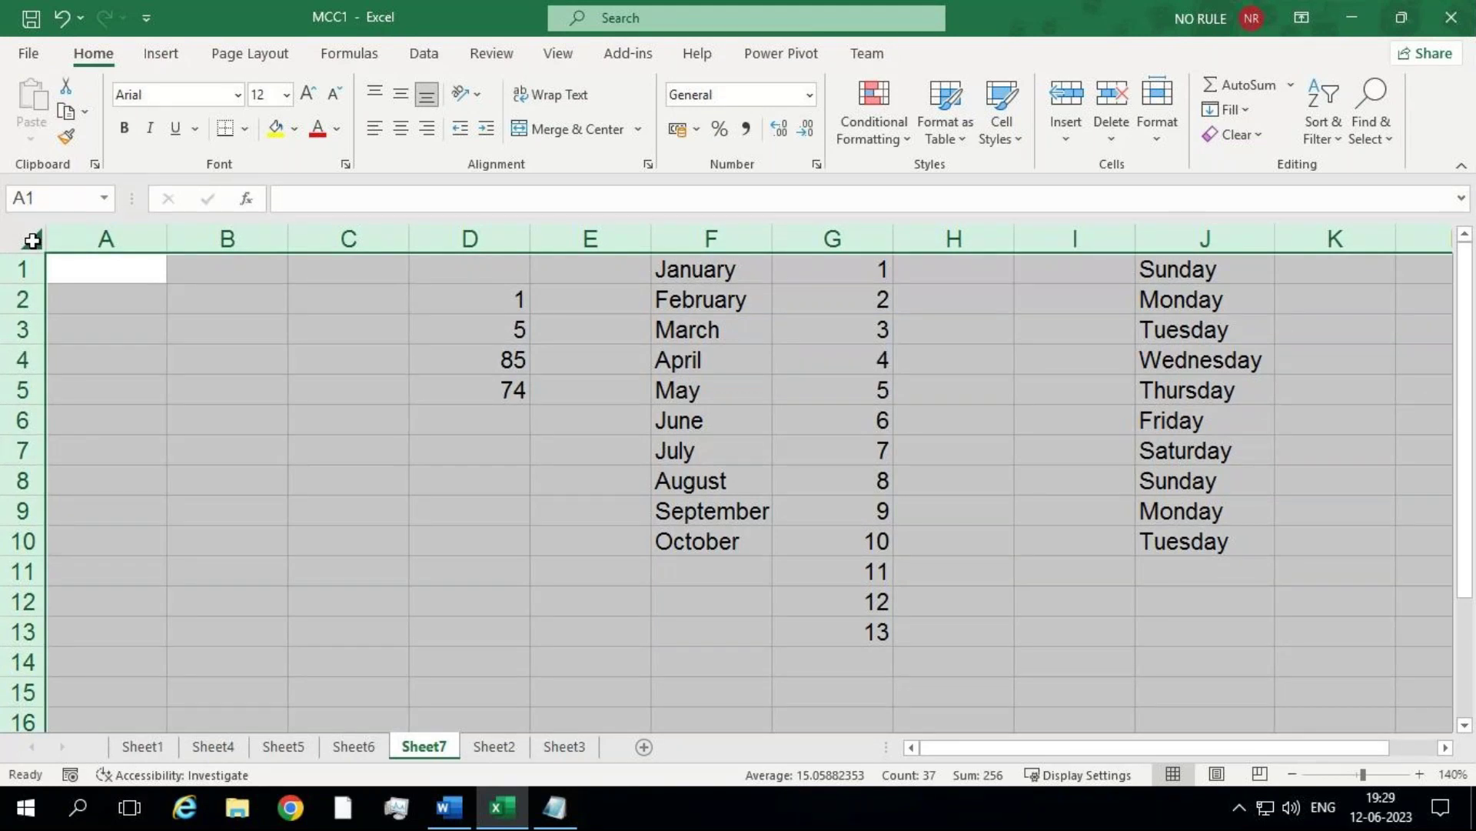
left_click_drag(168, 241, 202, 255)
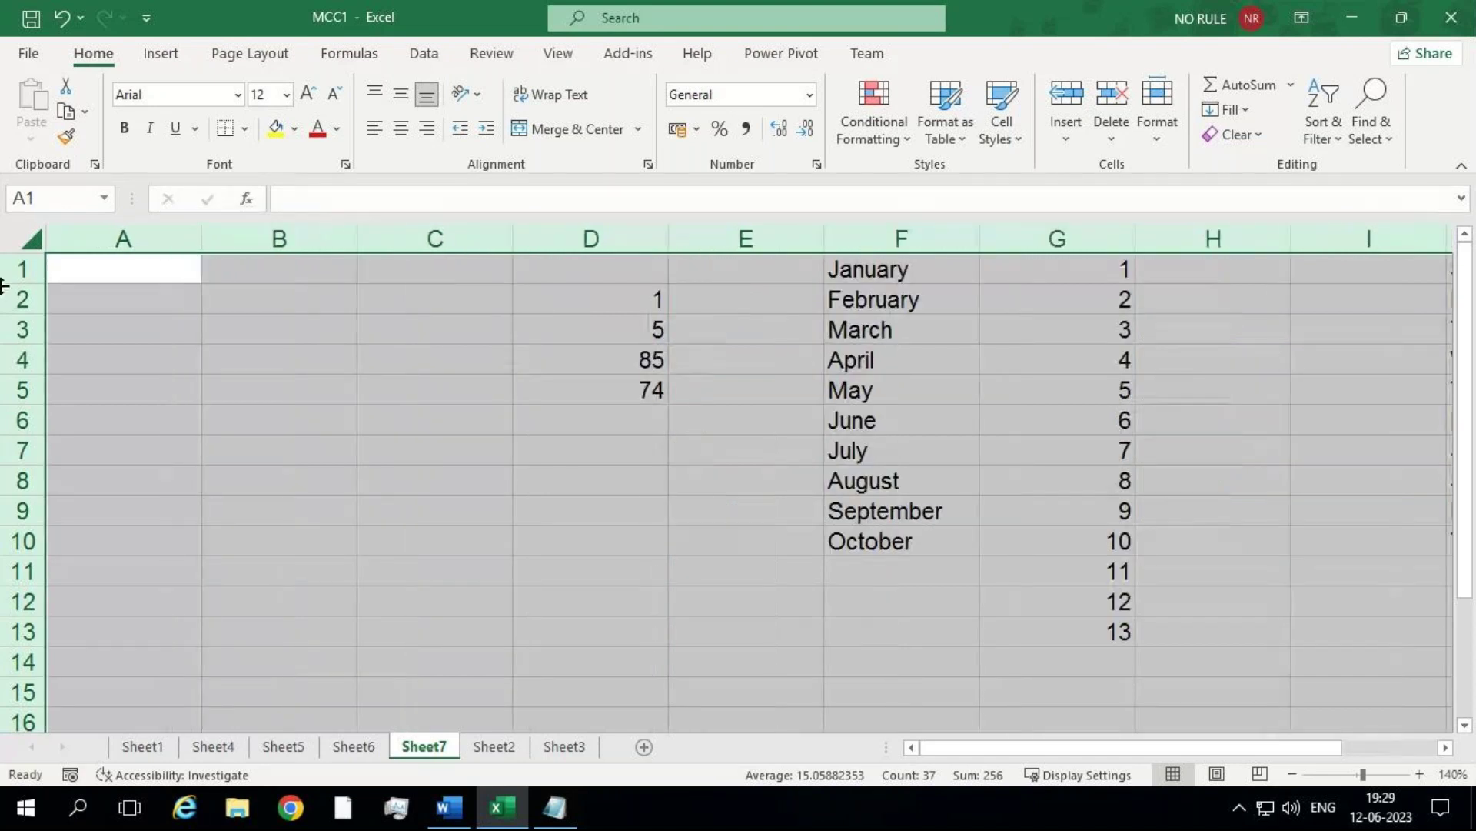
left_click_drag(14, 283, 21, 332)
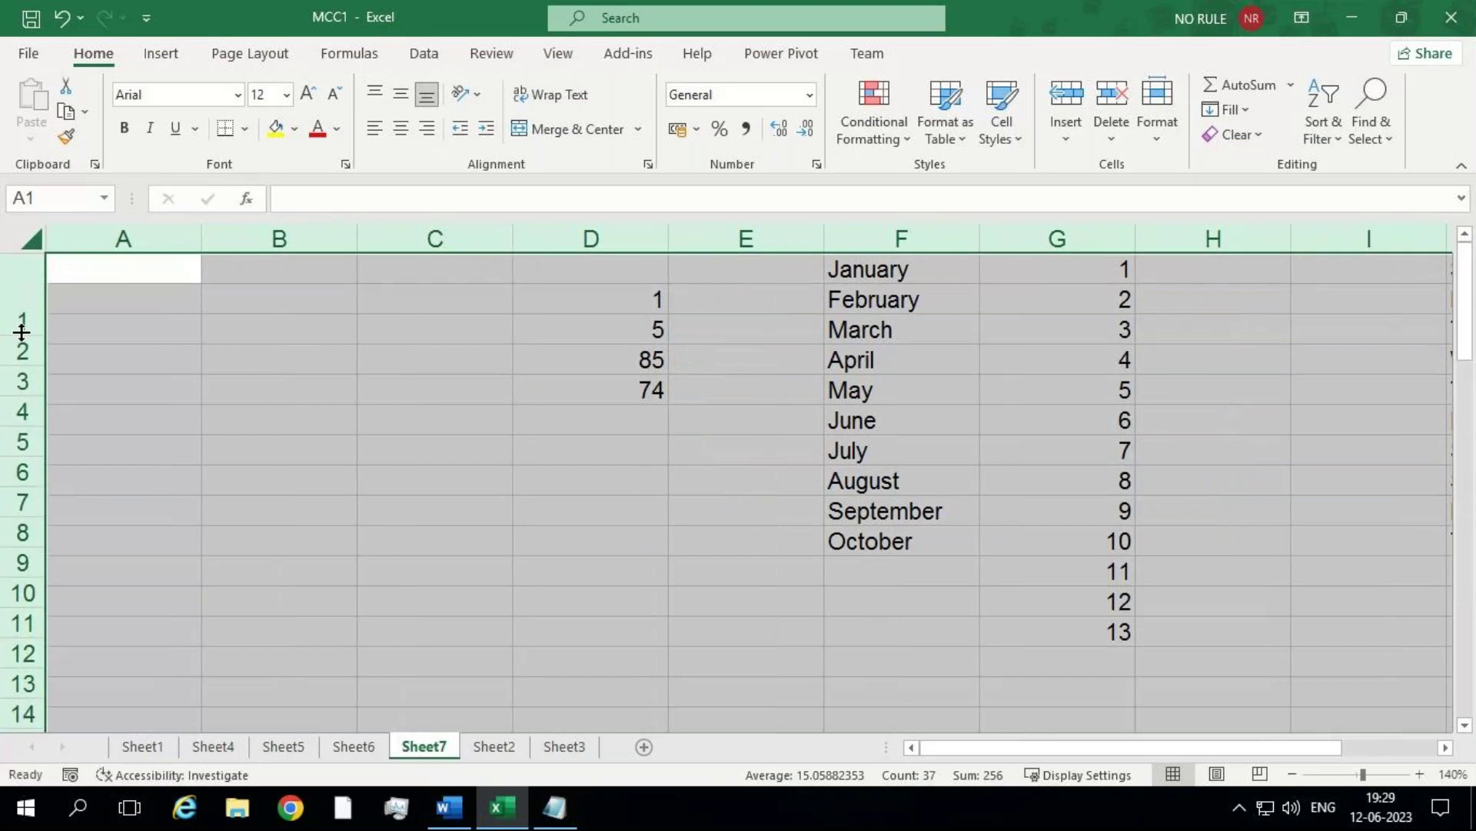
left_click(171, 366)
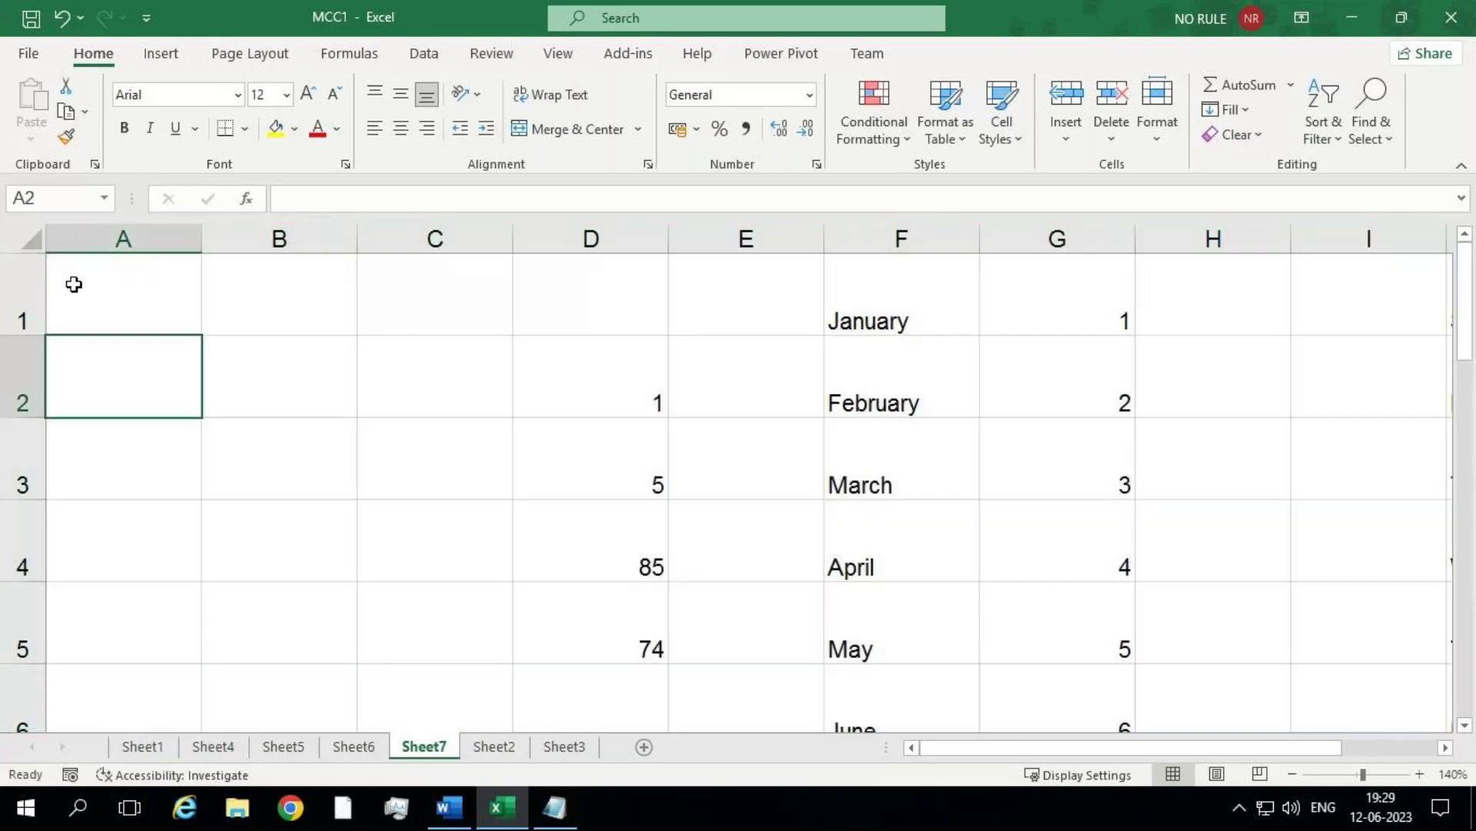
key("ctrl")
key("ctrl")
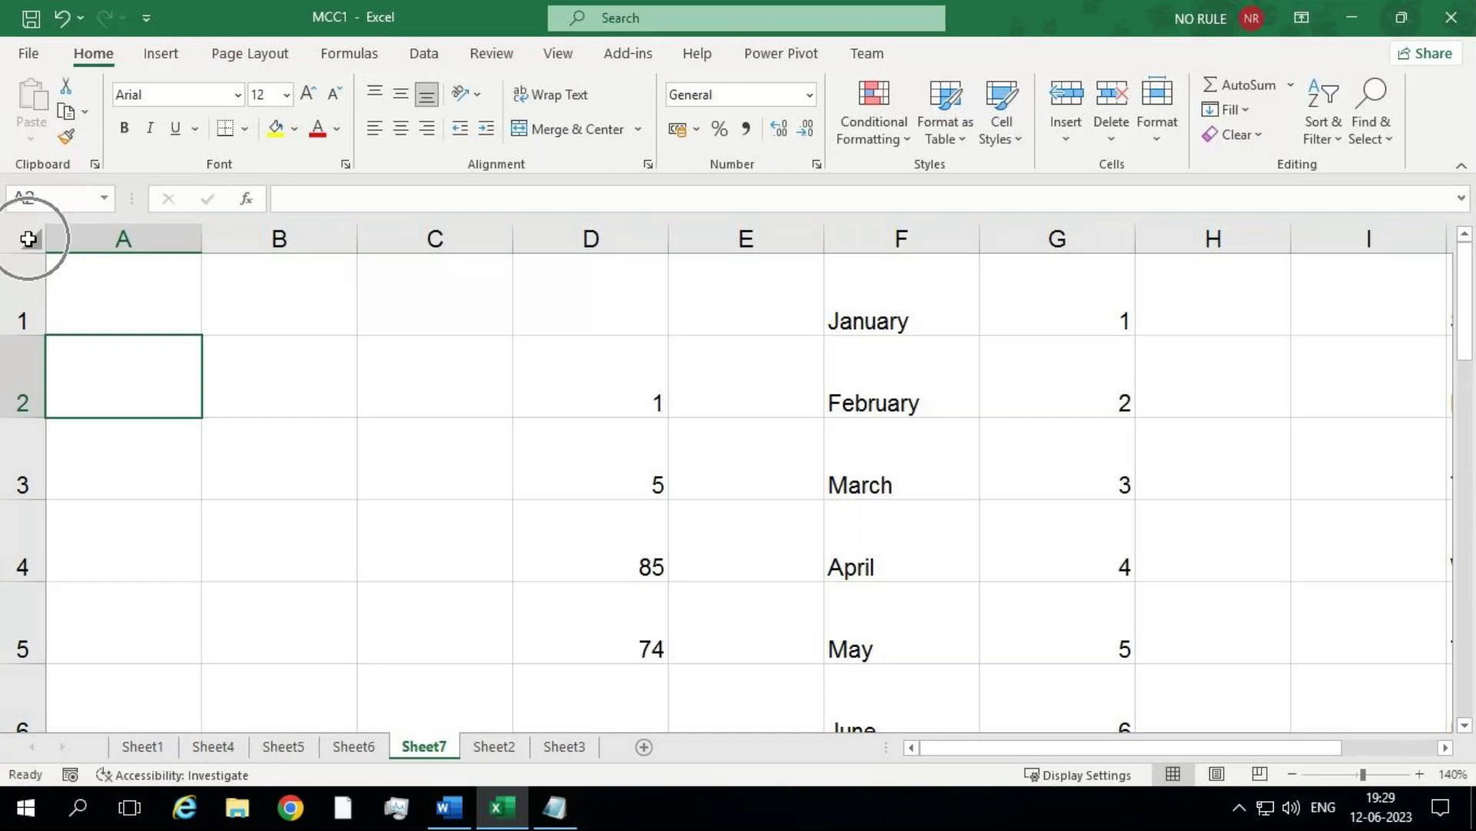
left_click(28, 238)
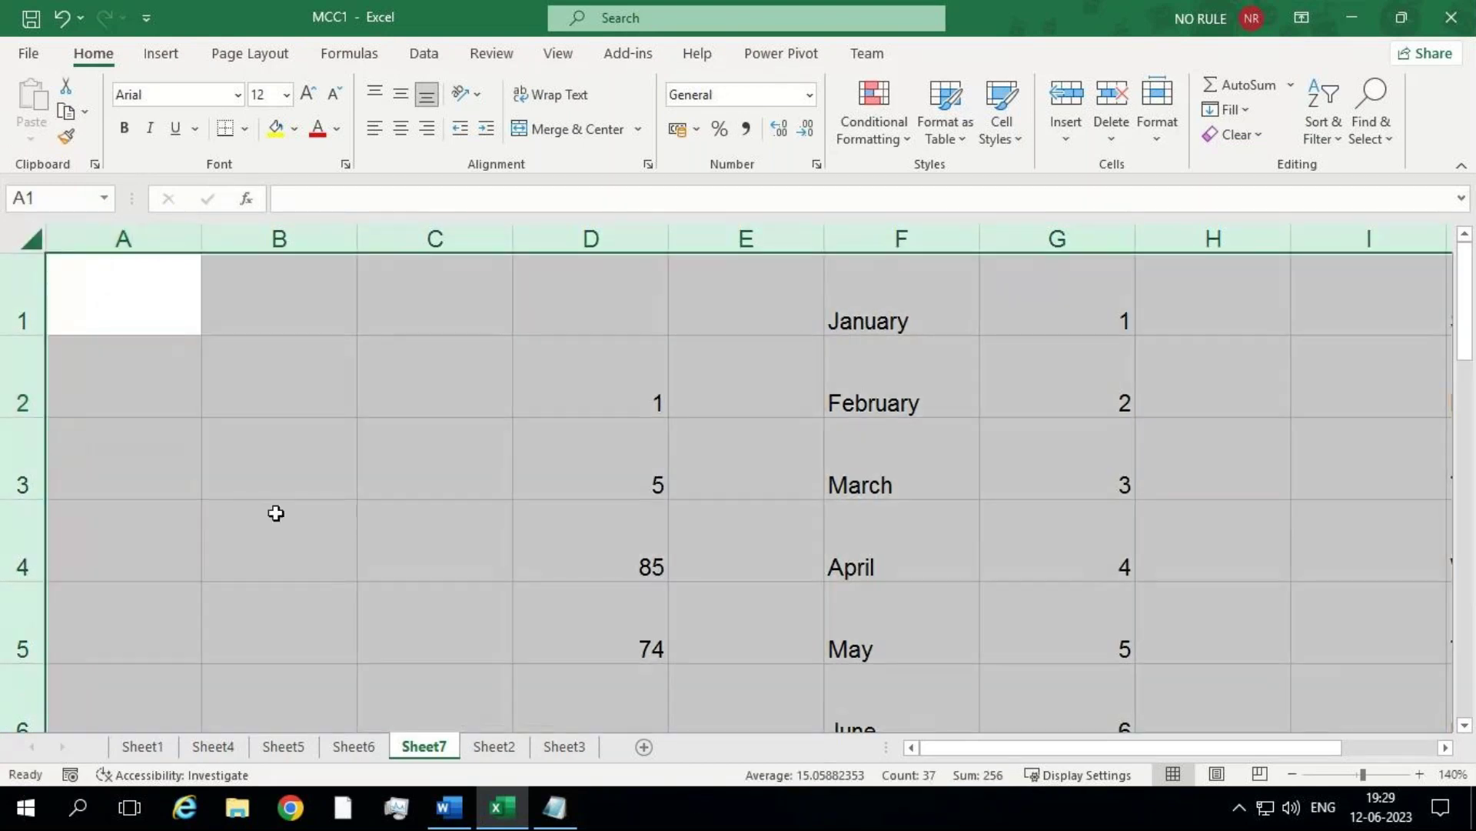
left_click(276, 513)
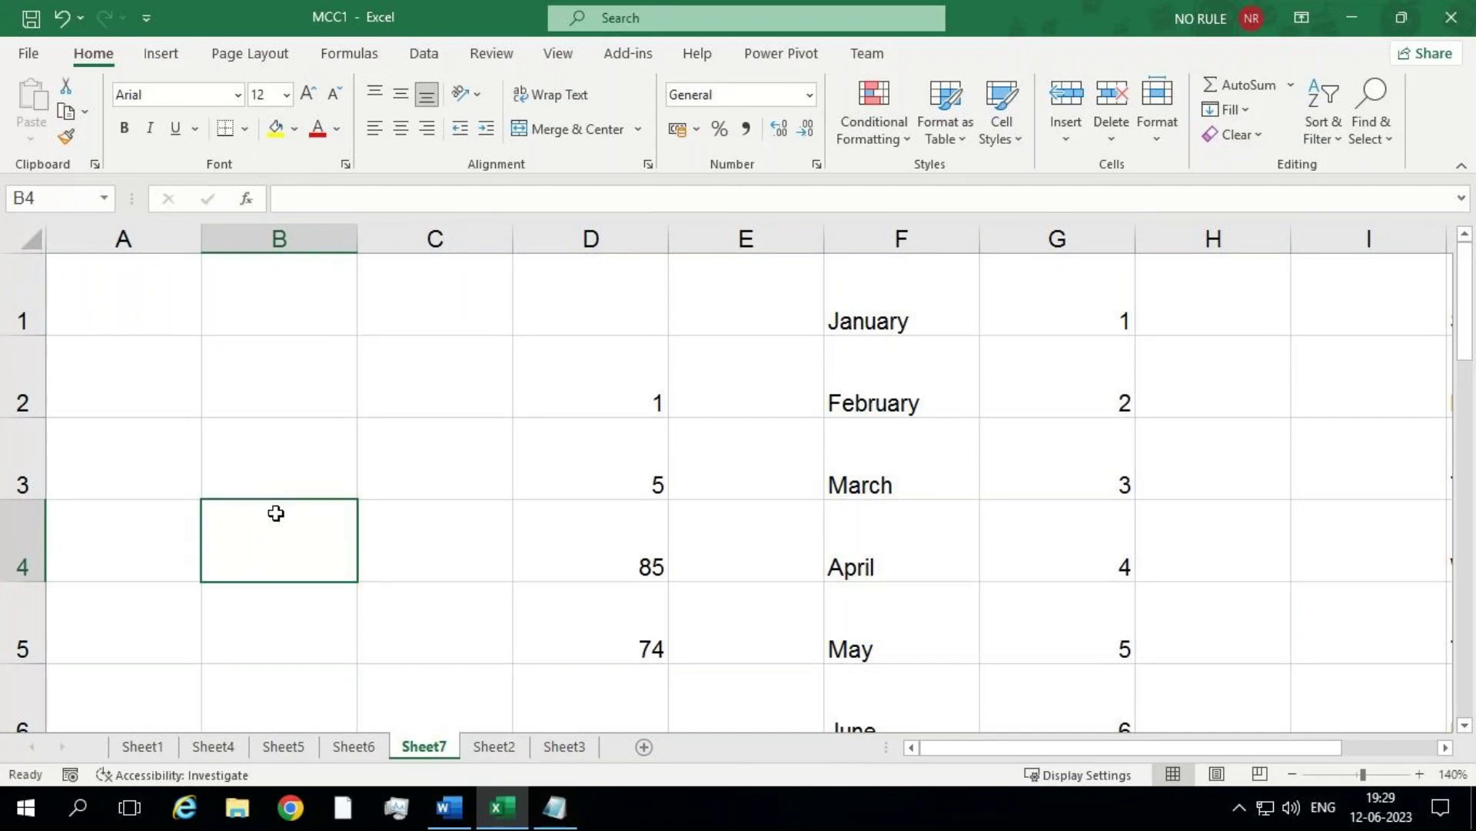
Step: Reselect the whole sheet with Ctrl+A, adjust all row heights and narrow all columns to 9.11
left_click(551, 475)
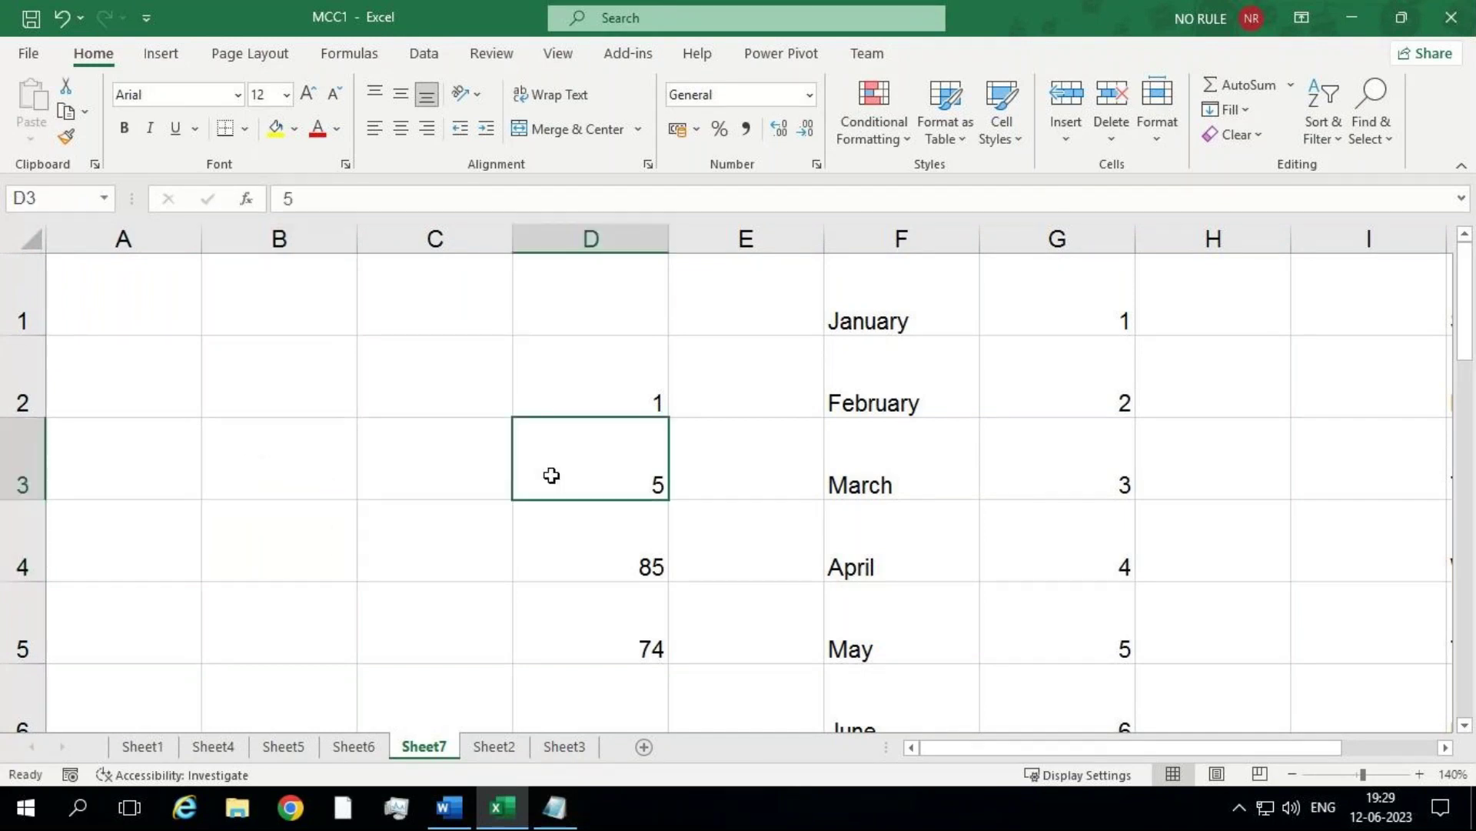
key("ctrl+a")
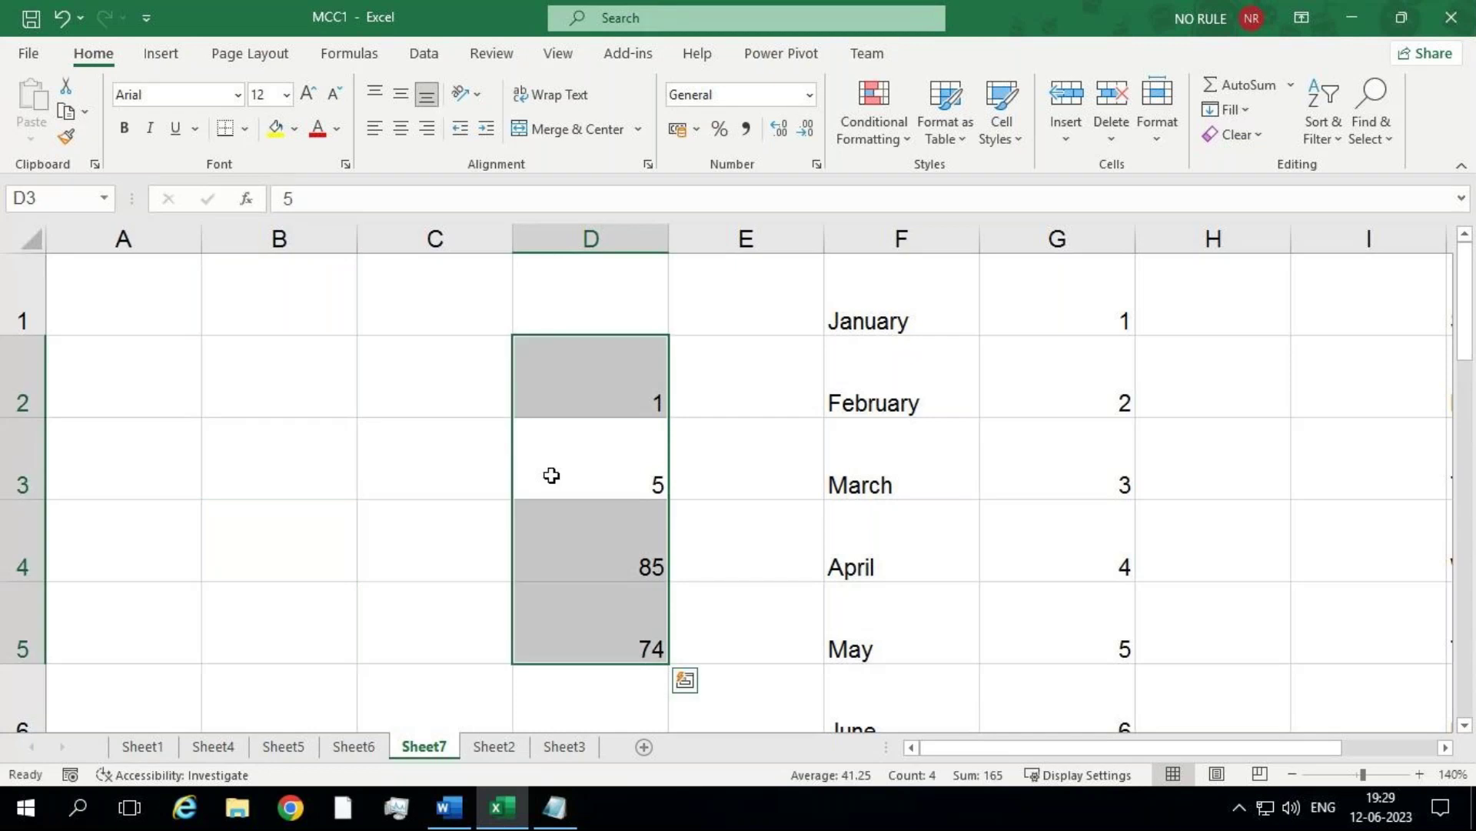
key("ctrl+a")
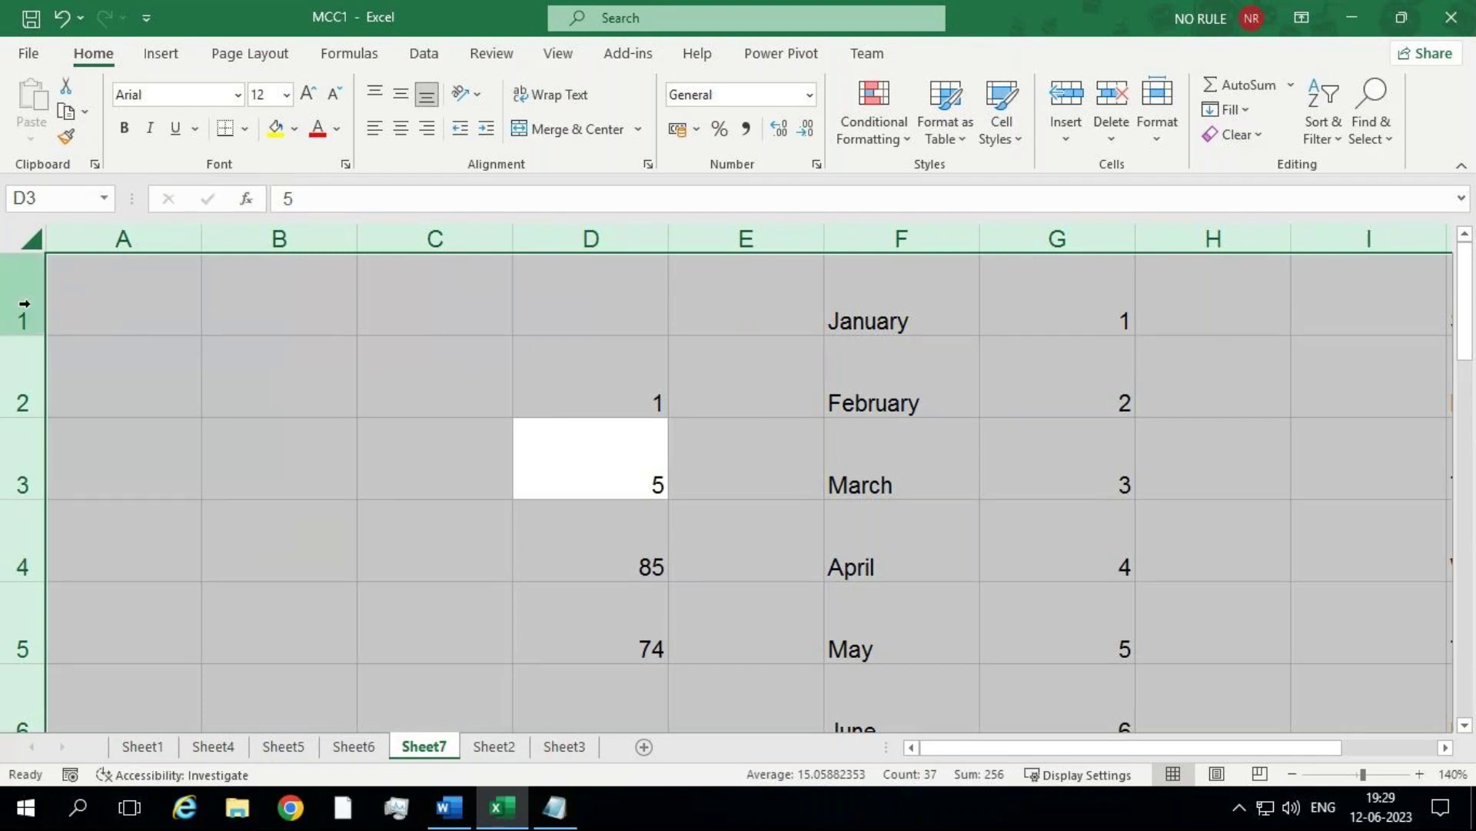
left_click_drag(34, 338, 32, 286)
left_click_drag(201, 247, 178, 256)
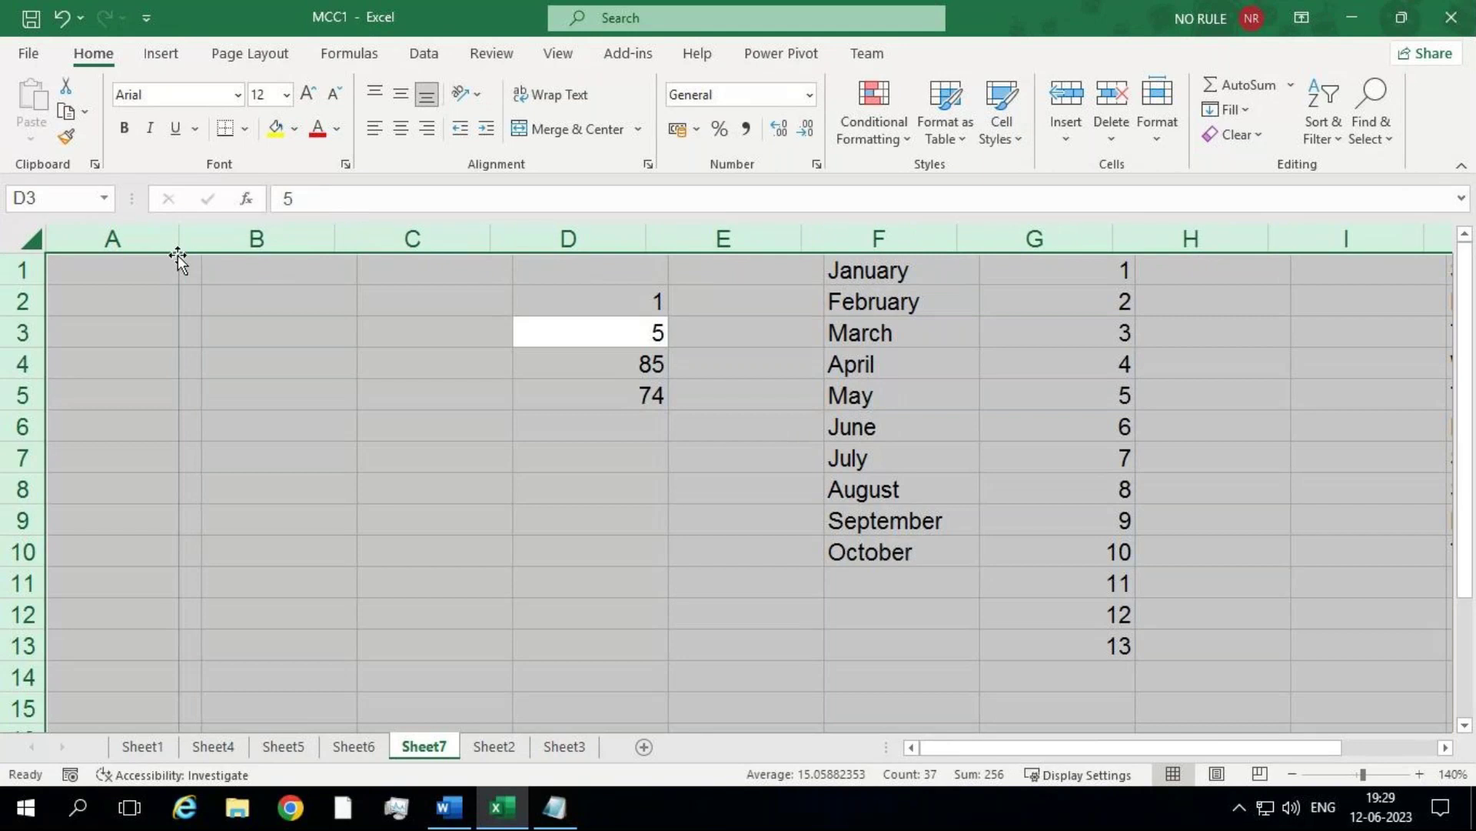
left_click(195, 323)
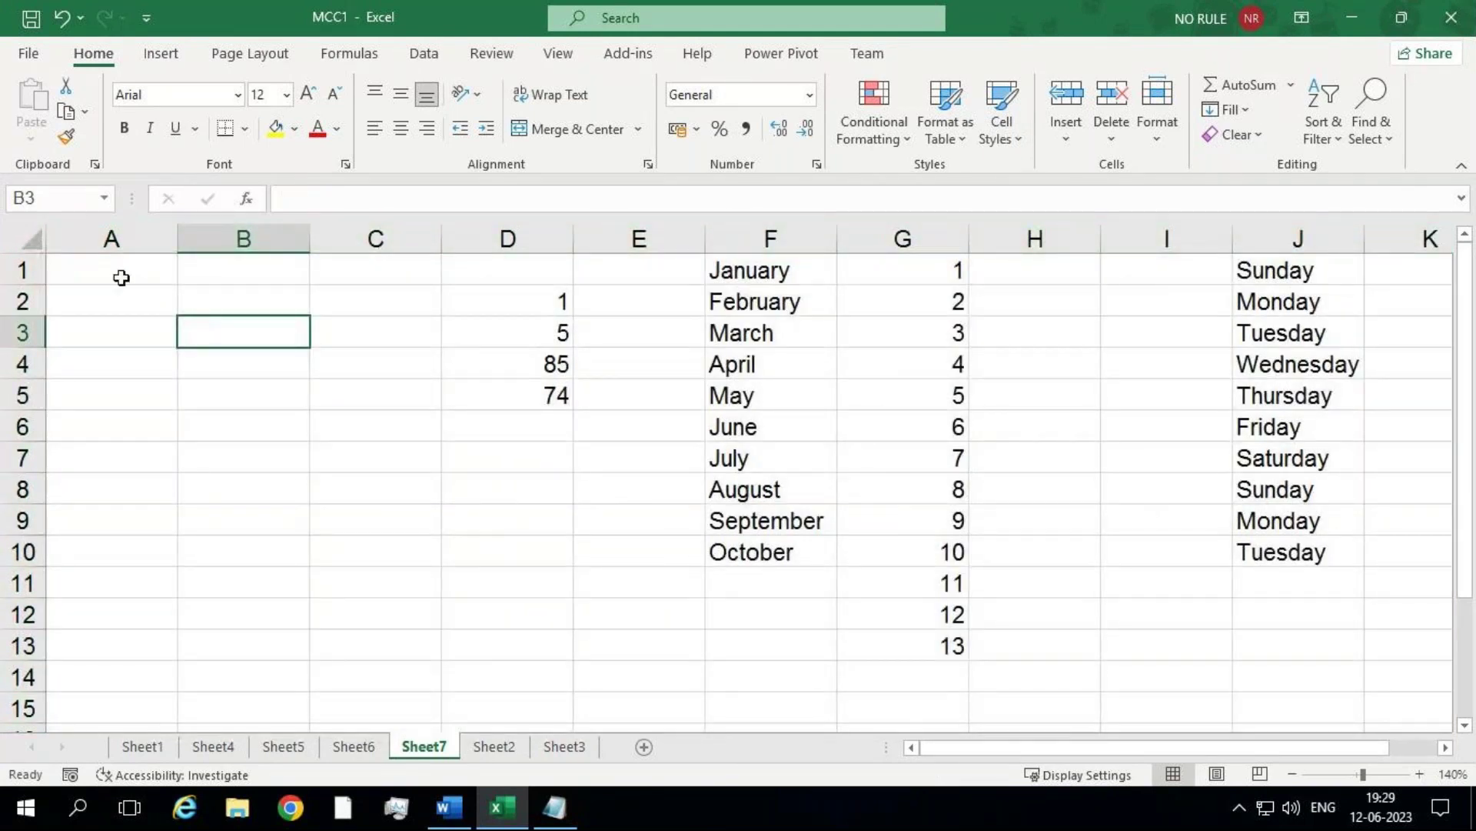
Step: Widen all columns slightly and make every row a little taller
left_click(31, 241)
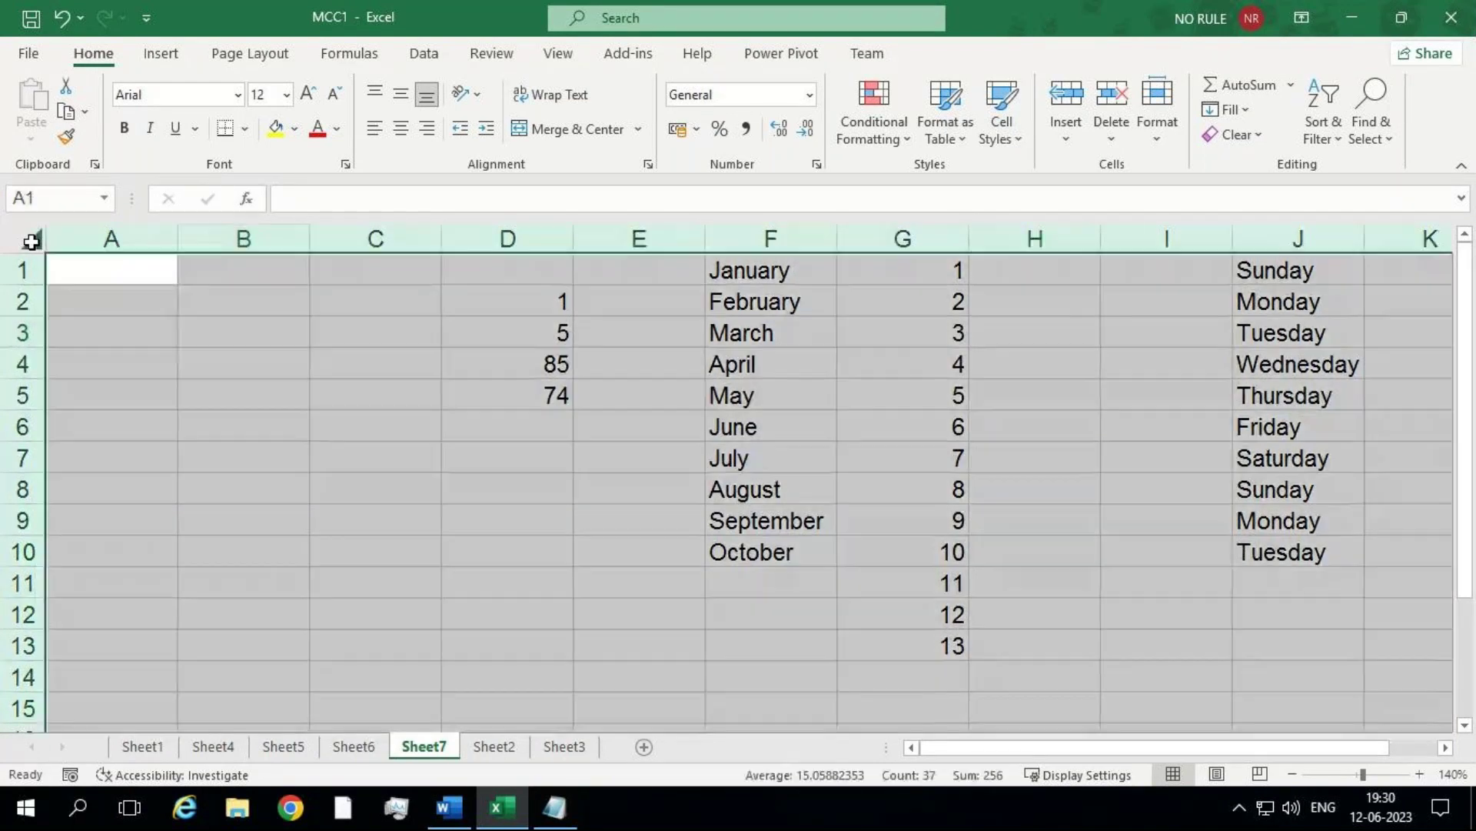
mouse_move(177, 245)
left_mouse_down()
mouse_move(189, 253)
mouse_move(187, 237)
left_mouse_up()
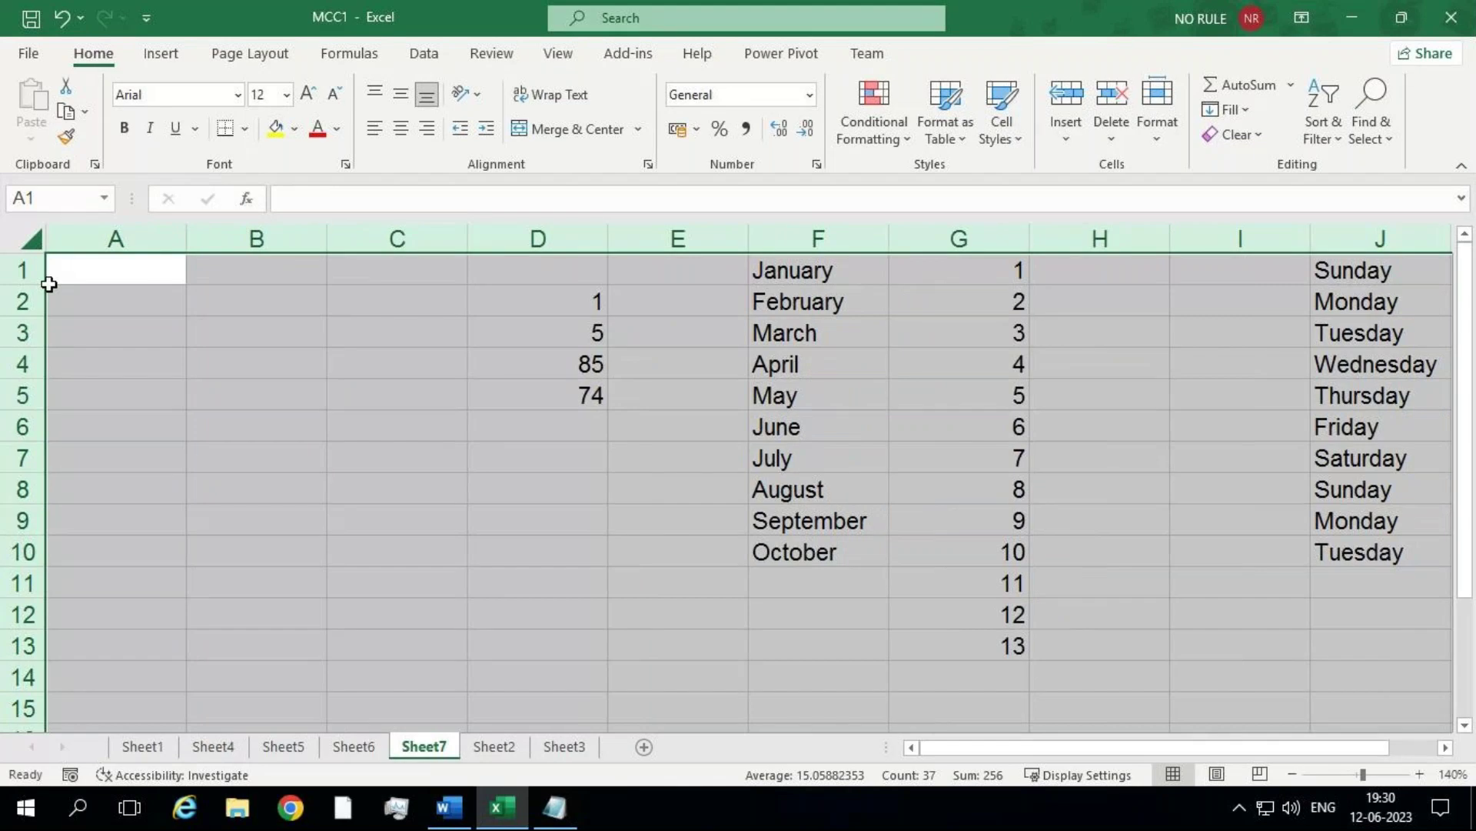
left_click_drag(39, 284, 39, 289)
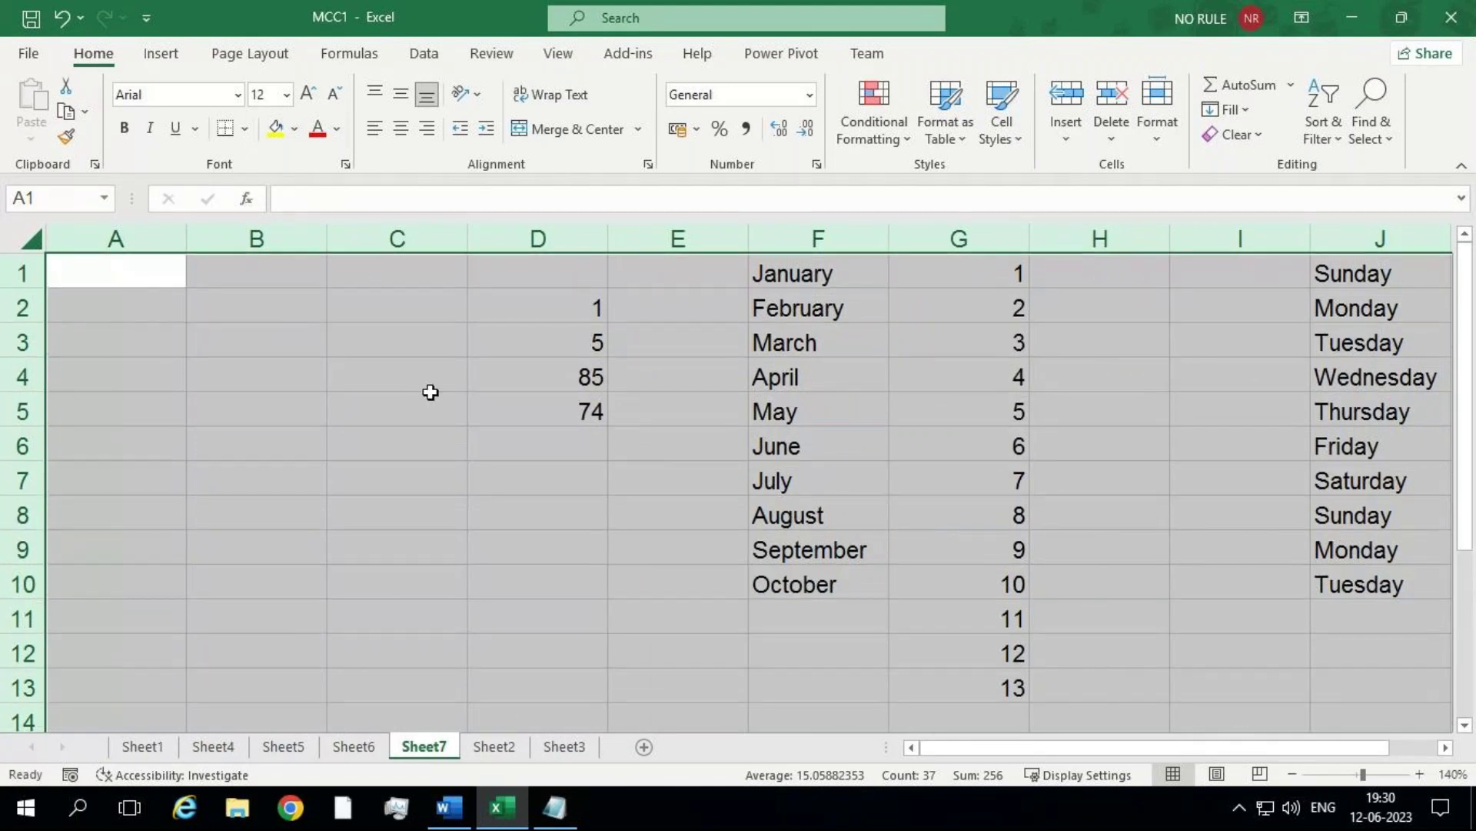
left_click(557, 235)
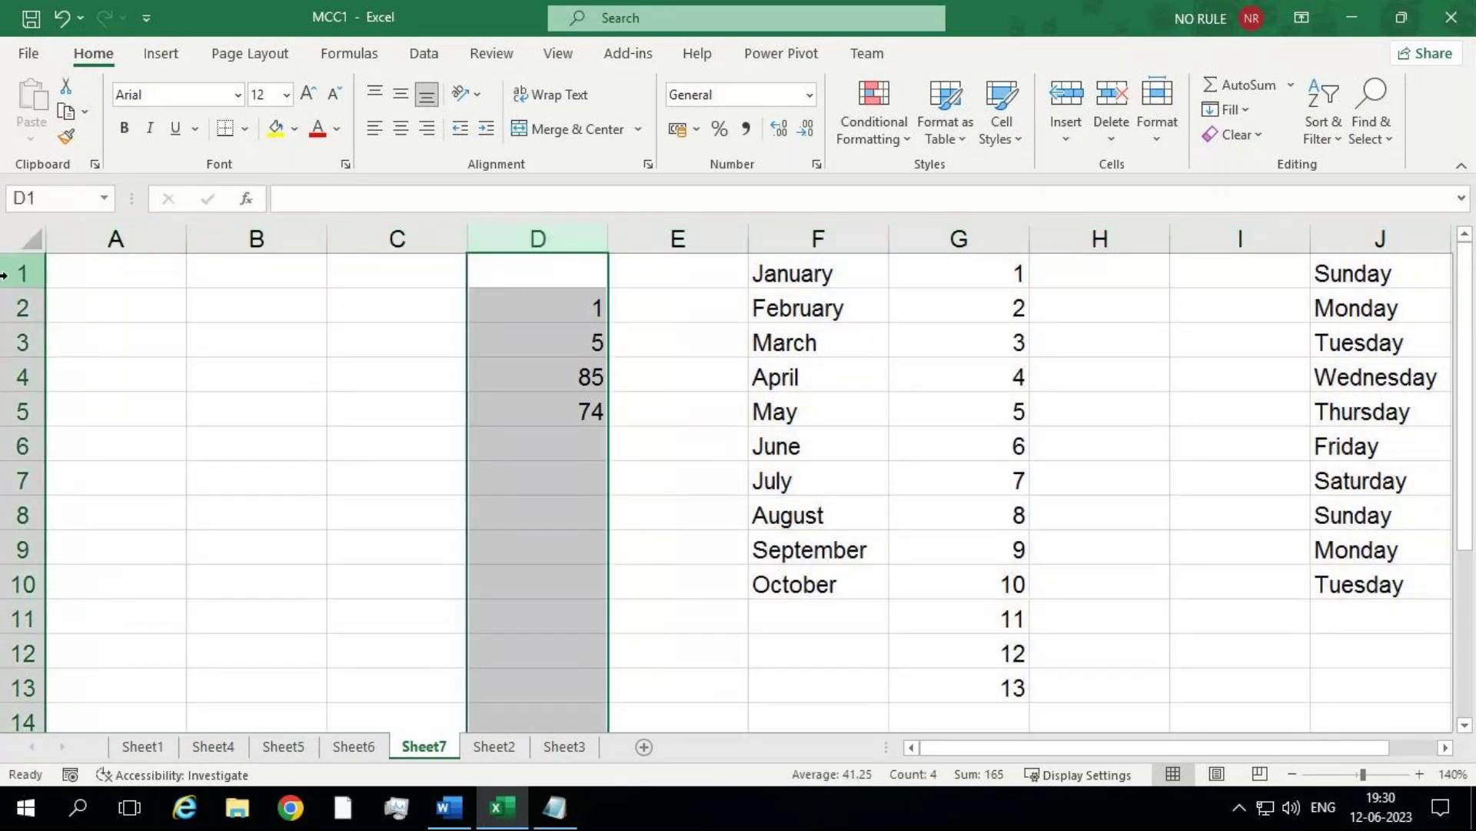
left_click(23, 347)
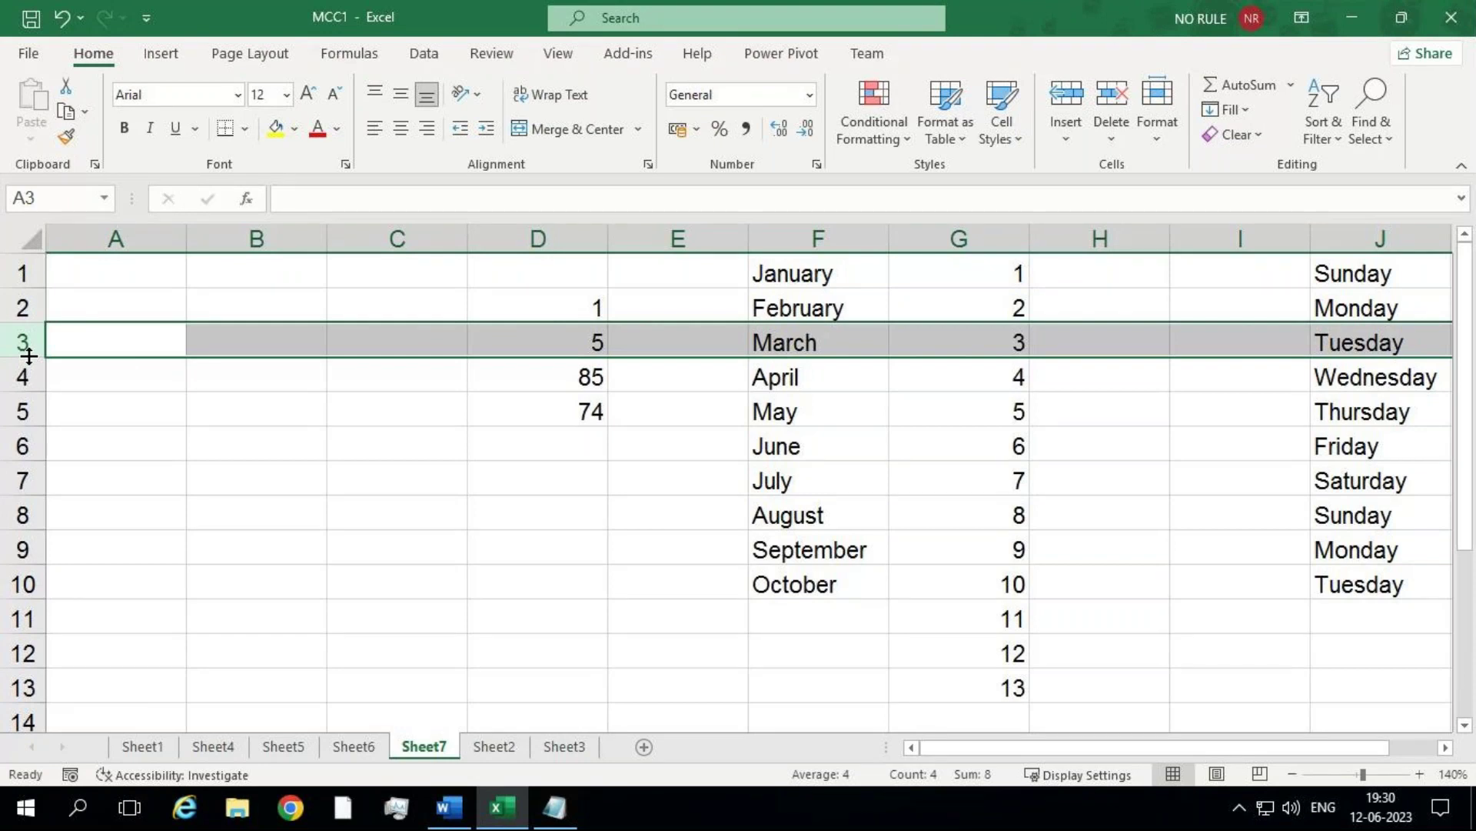
left_click(30, 356)
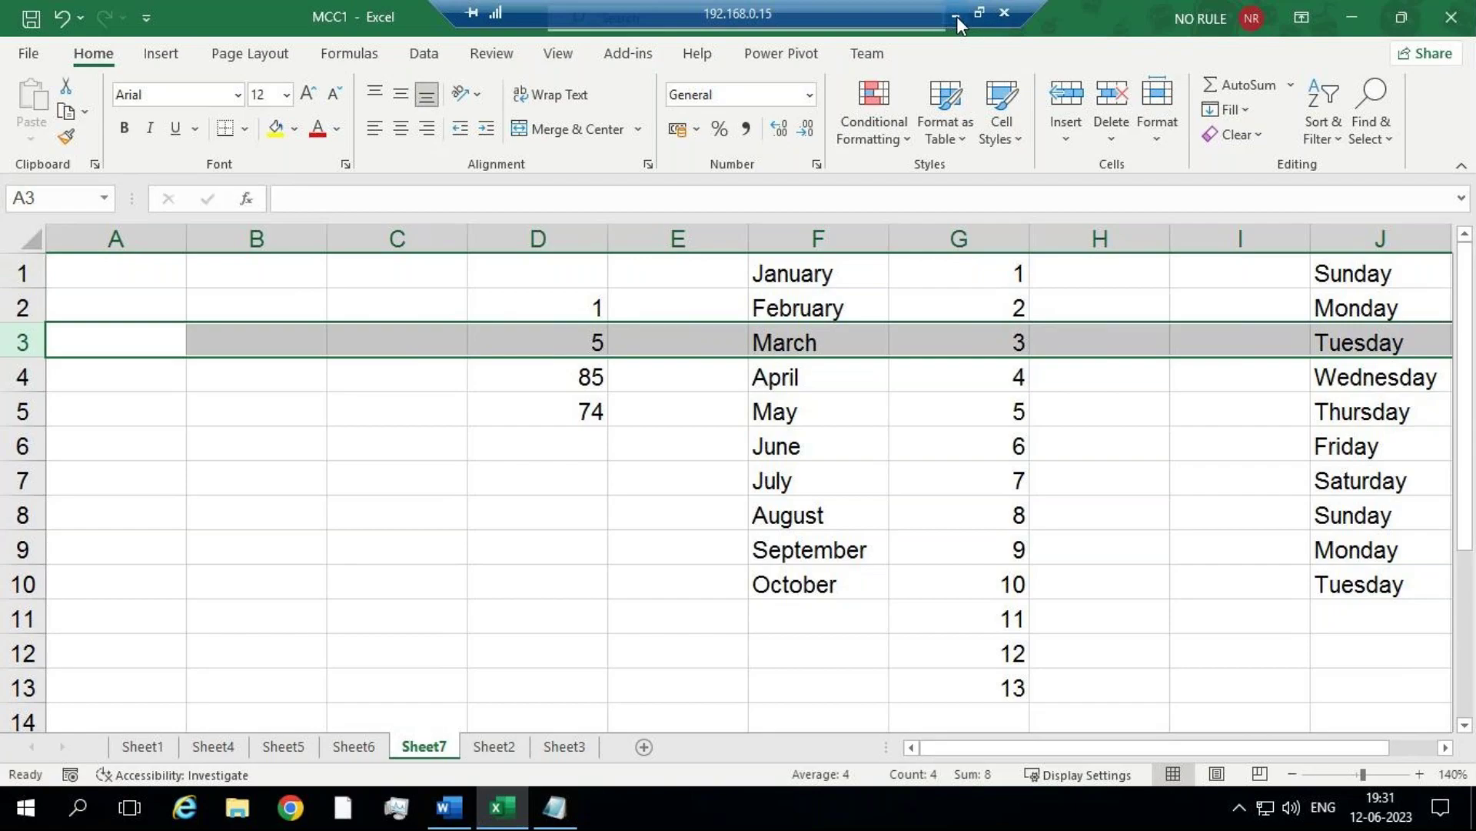
left_click(956, 17)
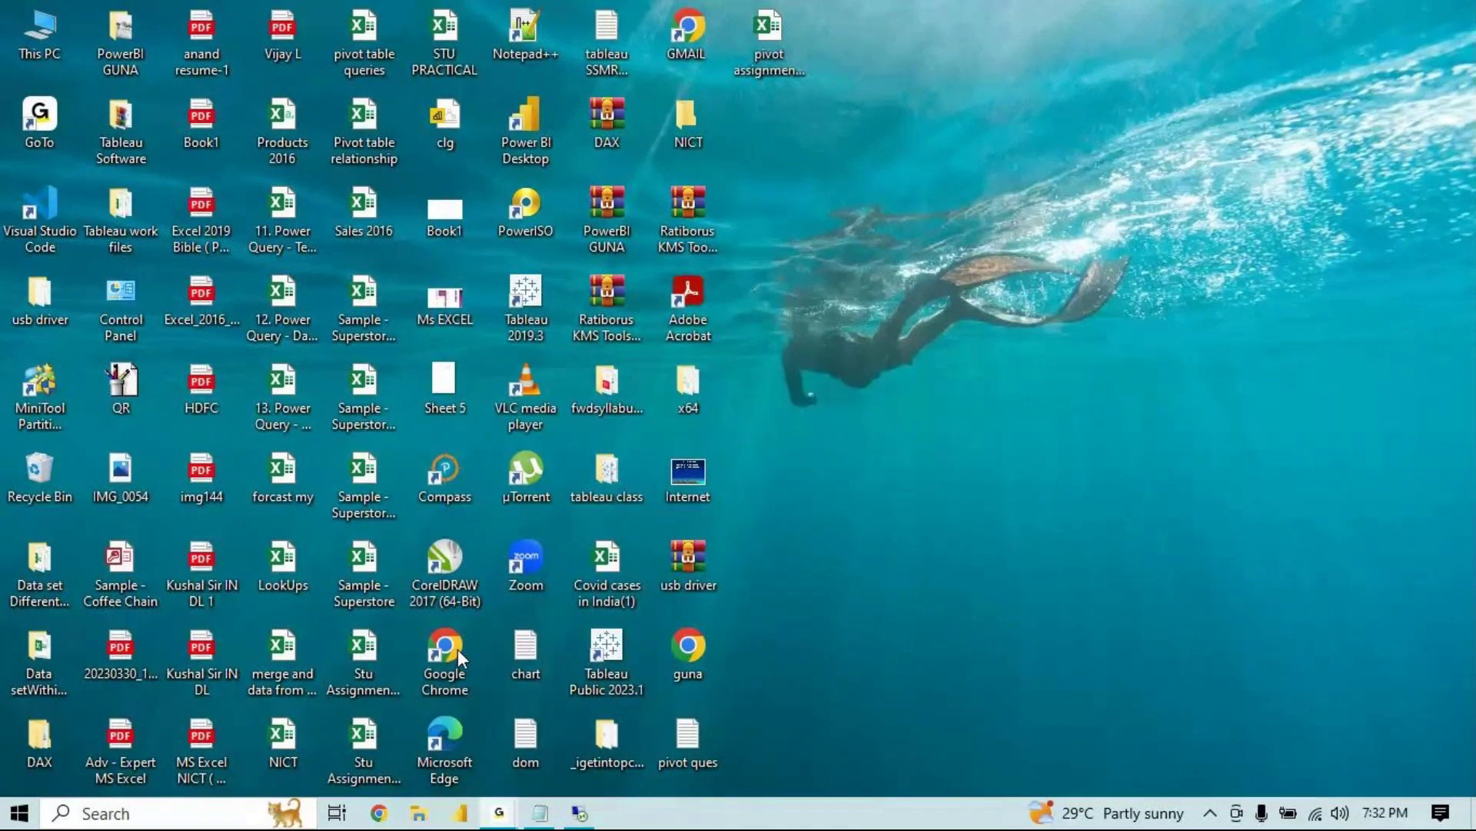
mouse_move(590, 817)
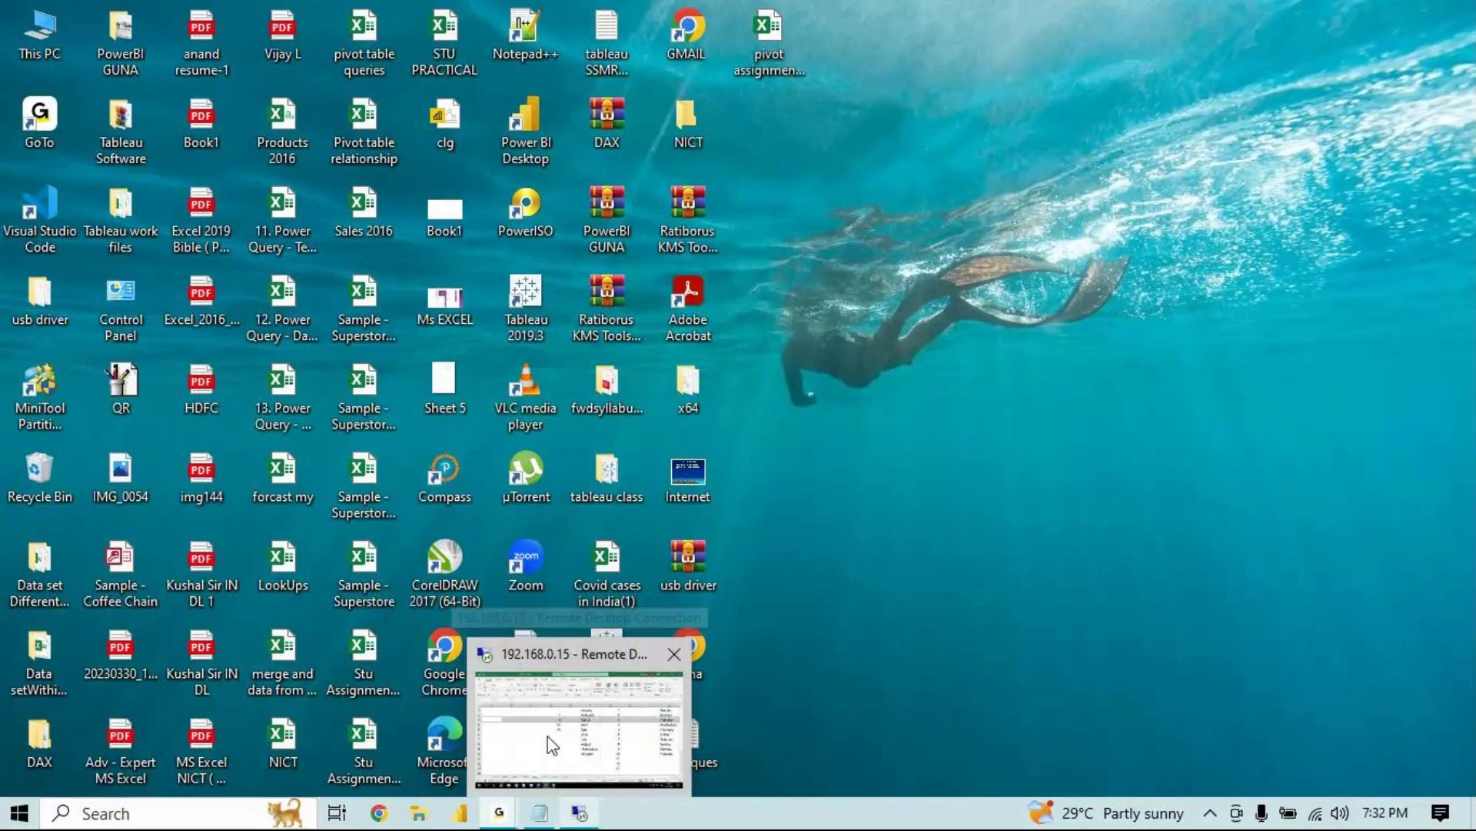
mouse_move(552, 744)
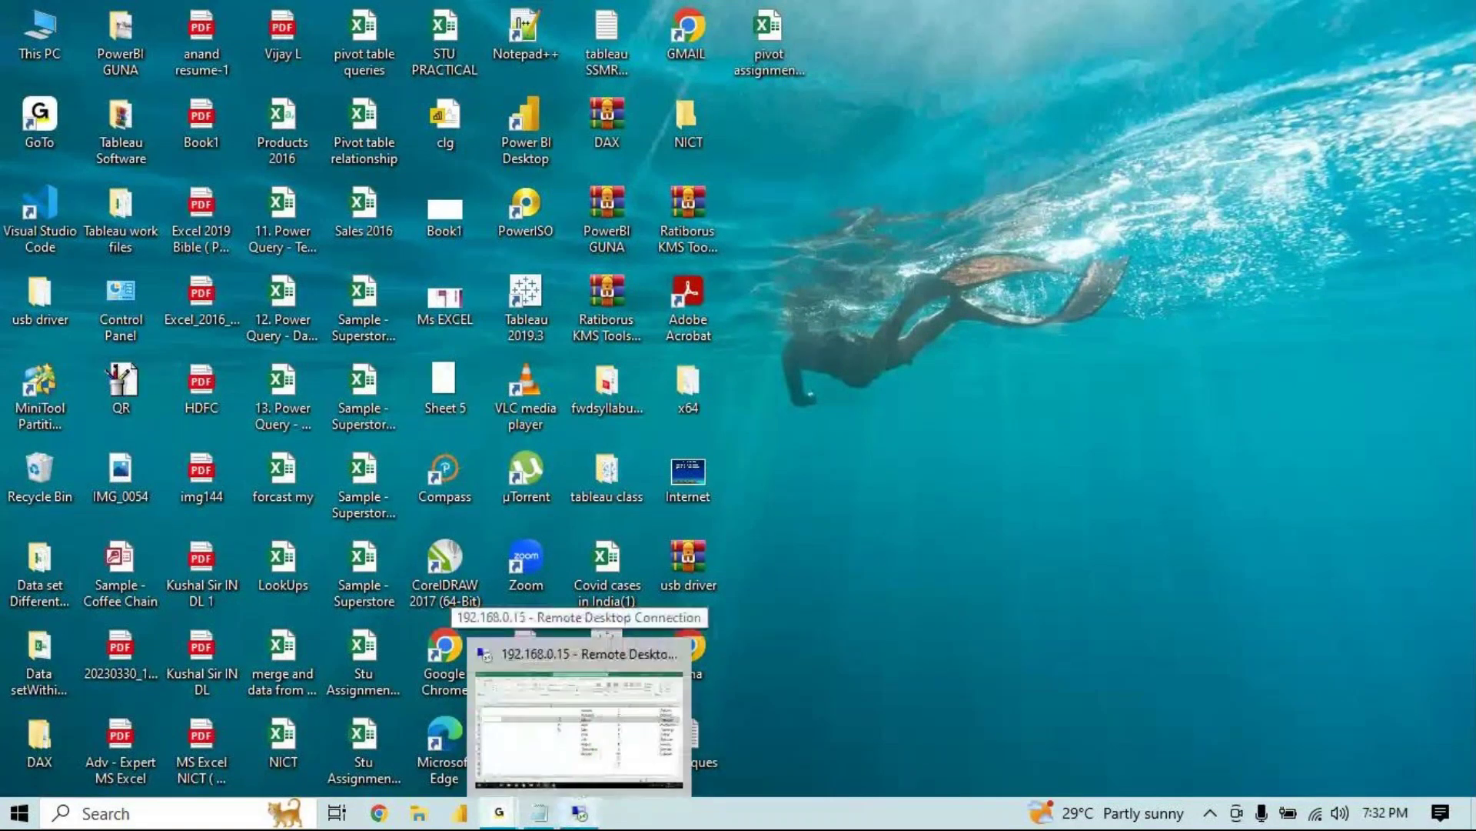
left_click(579, 729)
left_click(313, 424)
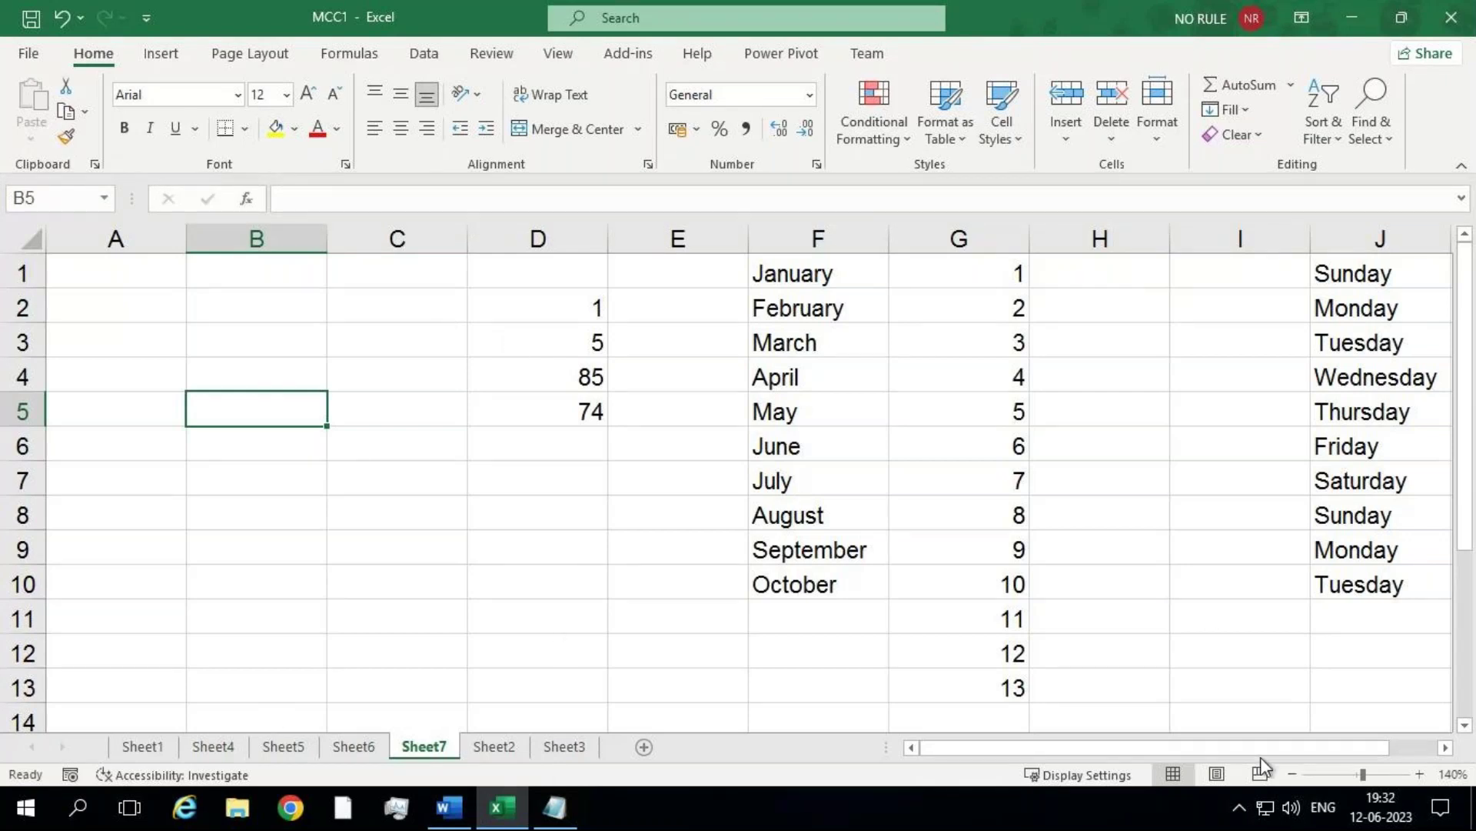
Step: Add a new sheet and fill the value 1 across A1:E12
scroll(1267, 762, "right", 1)
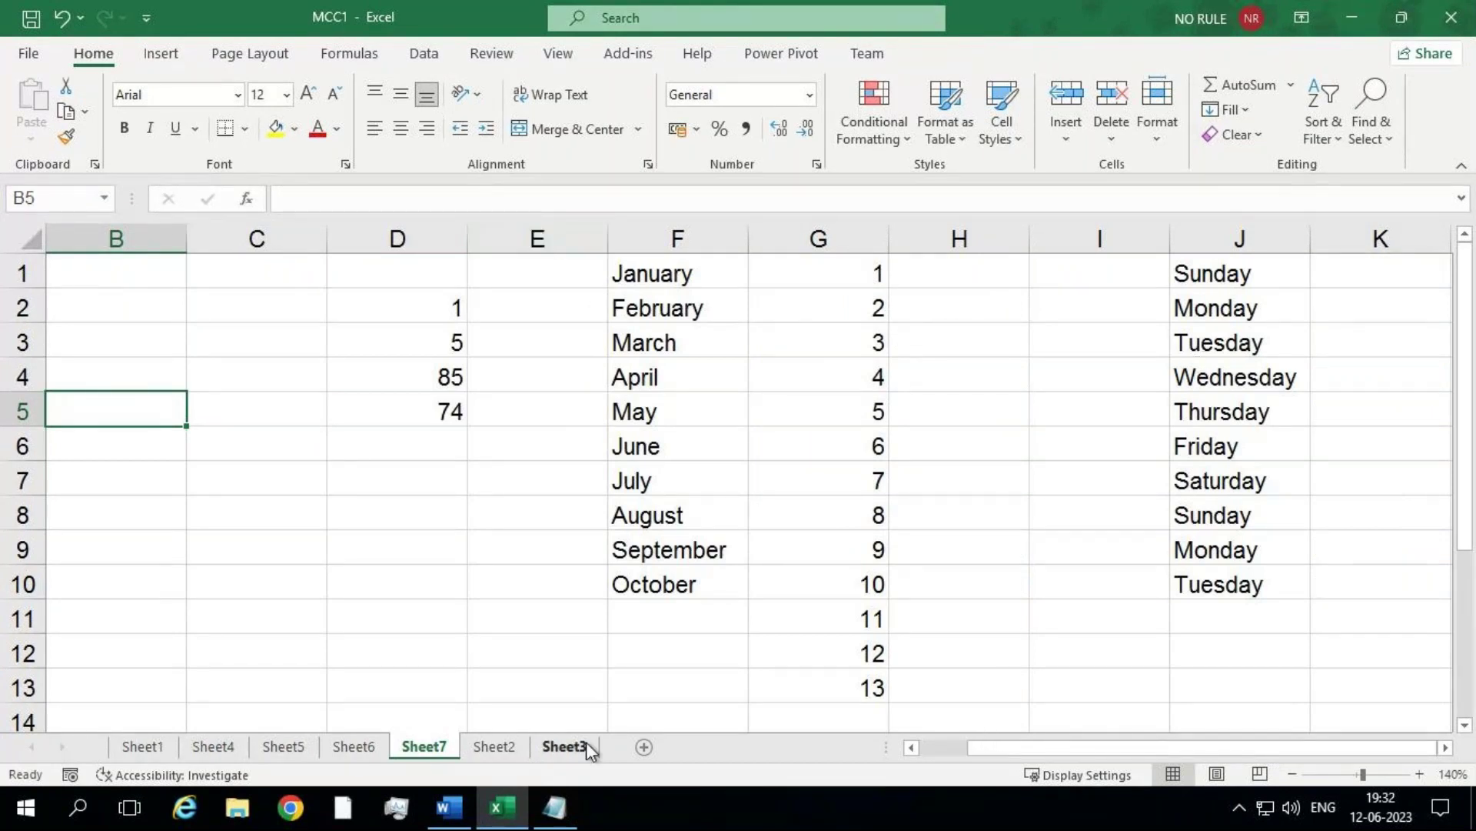
left_click(644, 746)
type("1")
key("Return")
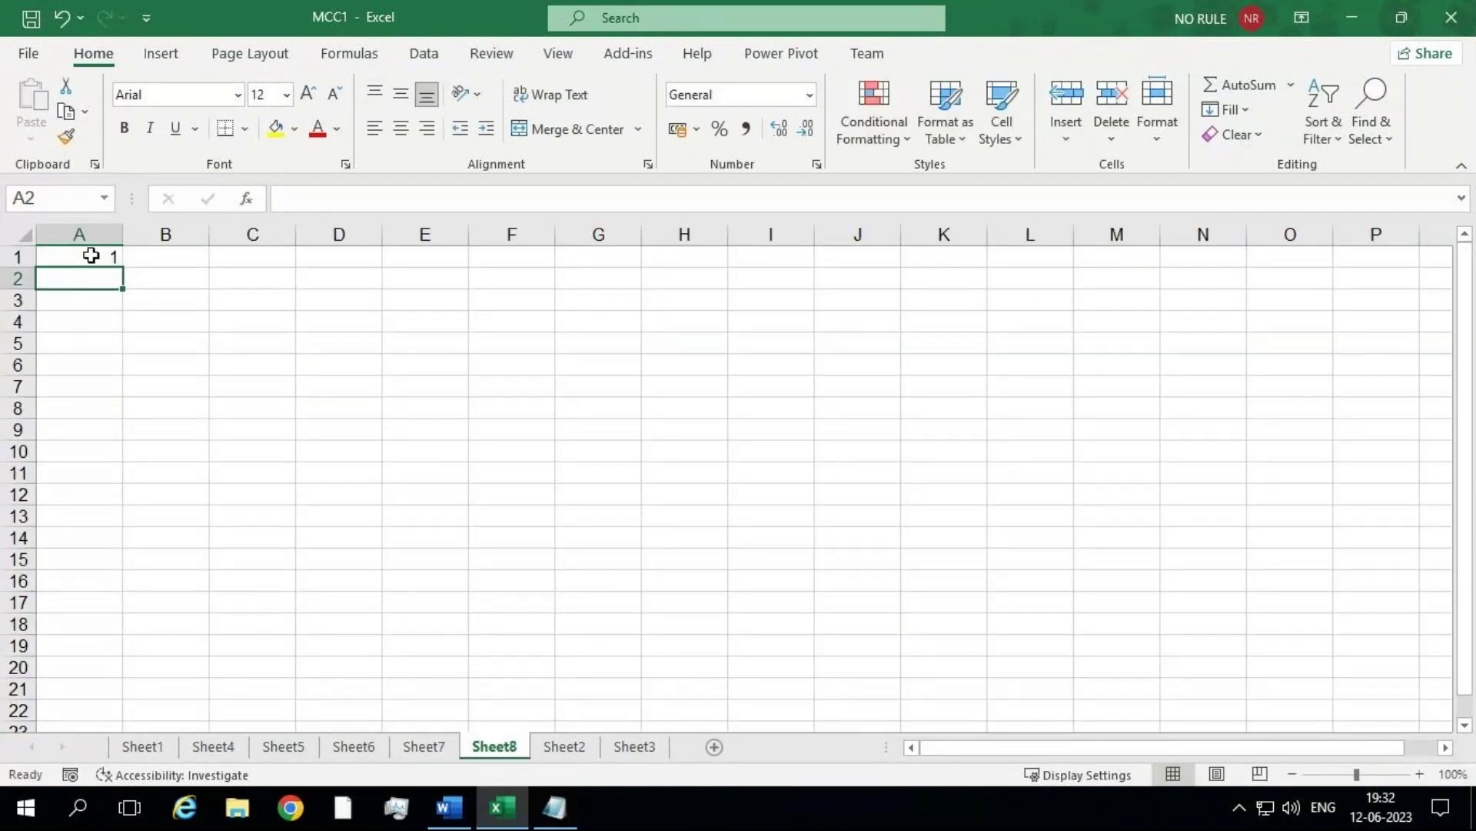
left_click(91, 255)
left_click_drag(123, 269, 121, 498)
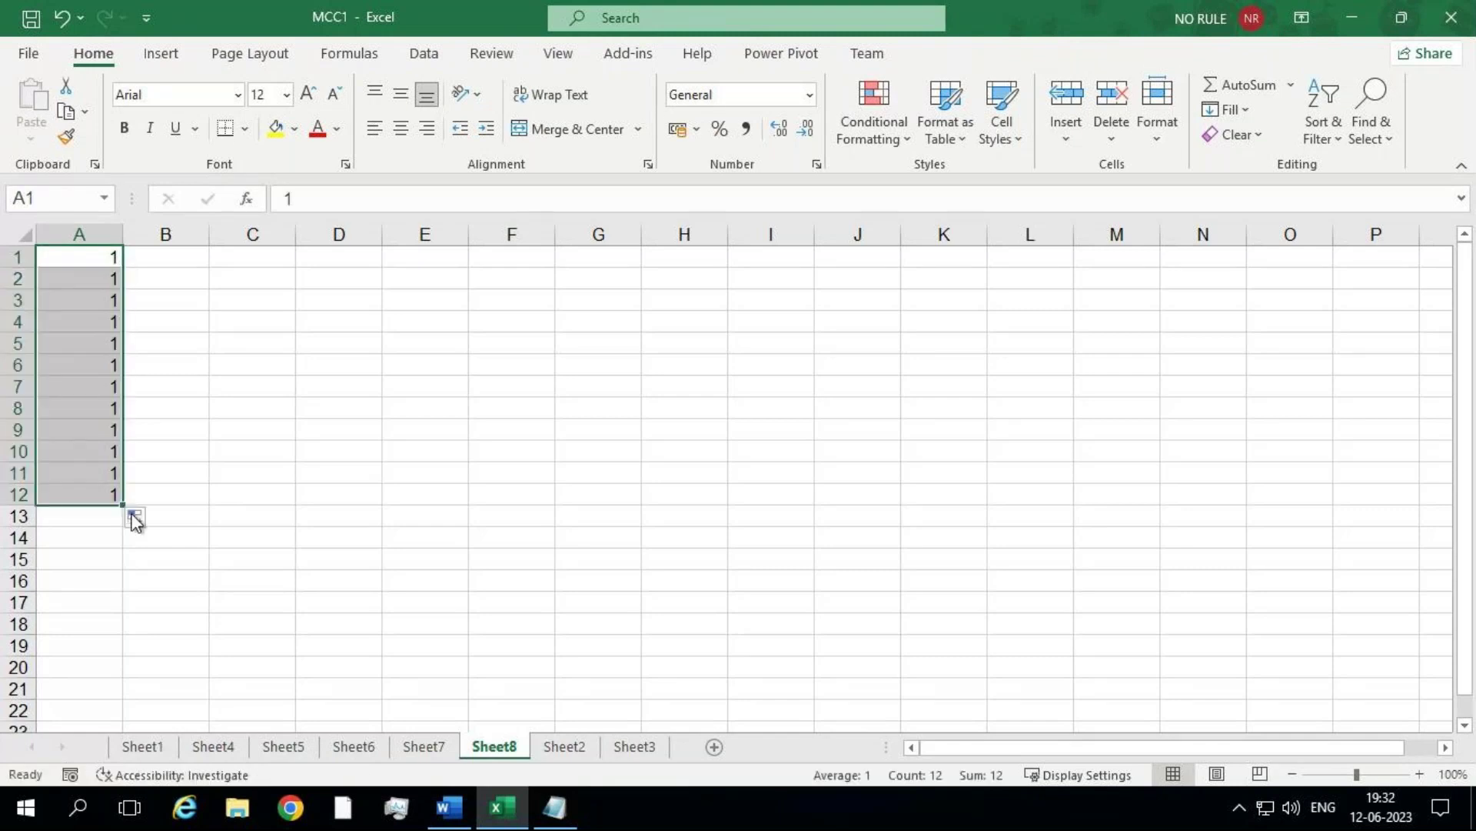
left_click_drag(123, 504, 466, 531)
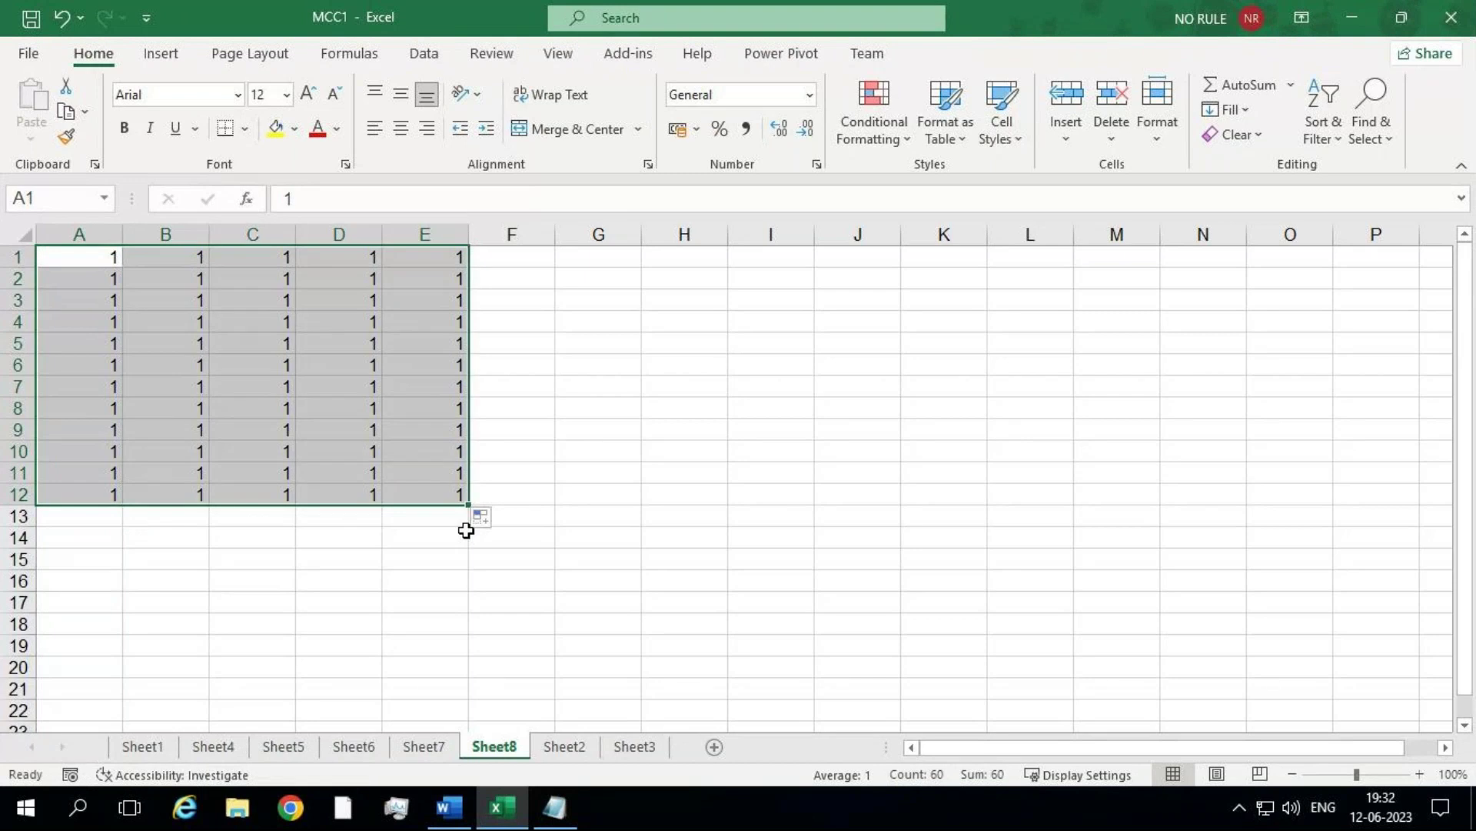
Step: Select the A1:E12 block of 1s and browse the Insert tab's table commands
left_click(127, 386)
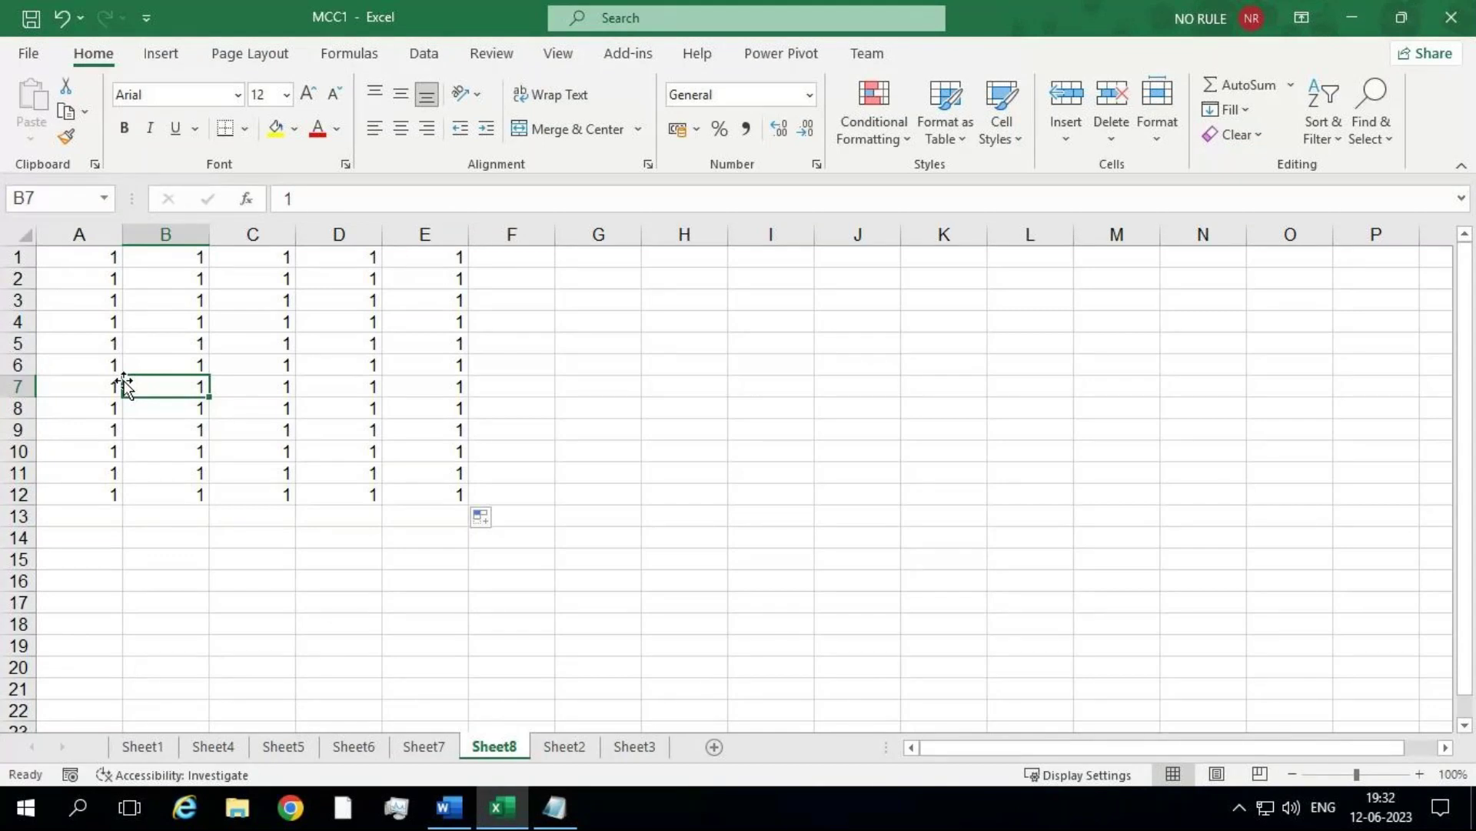
left_click_drag(109, 254, 424, 507)
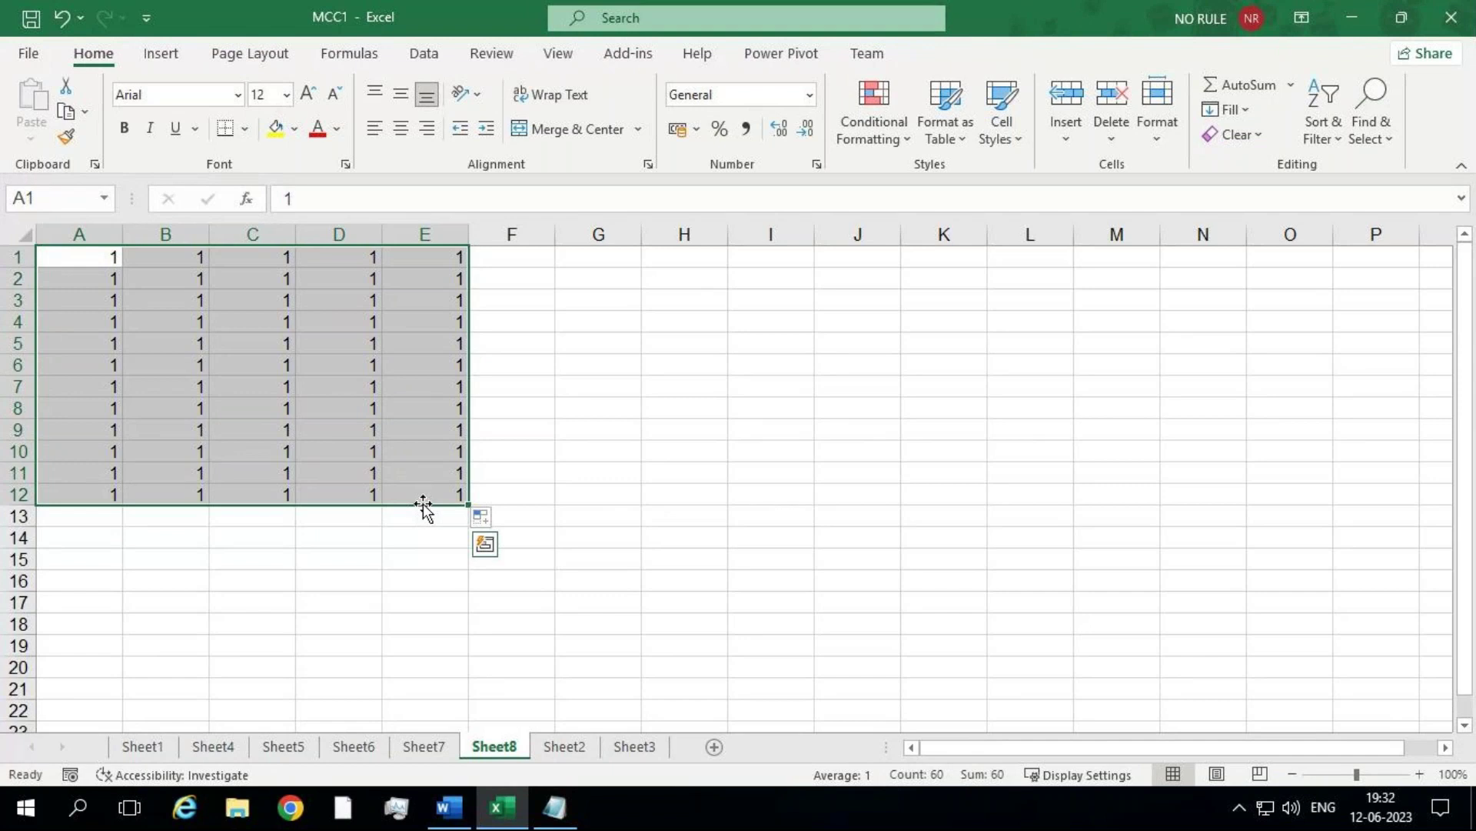
left_click(180, 58)
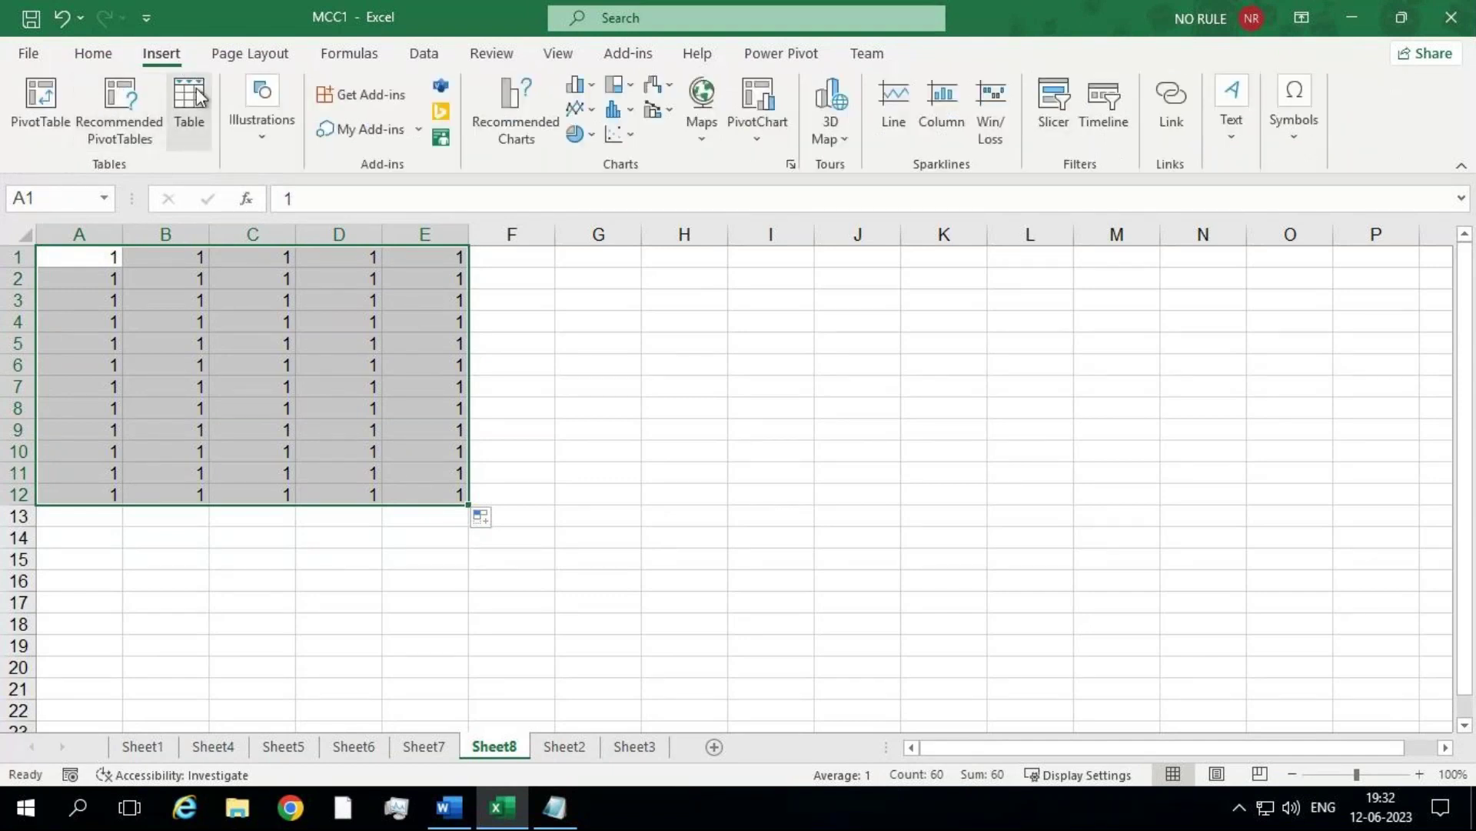
left_click(514, 431)
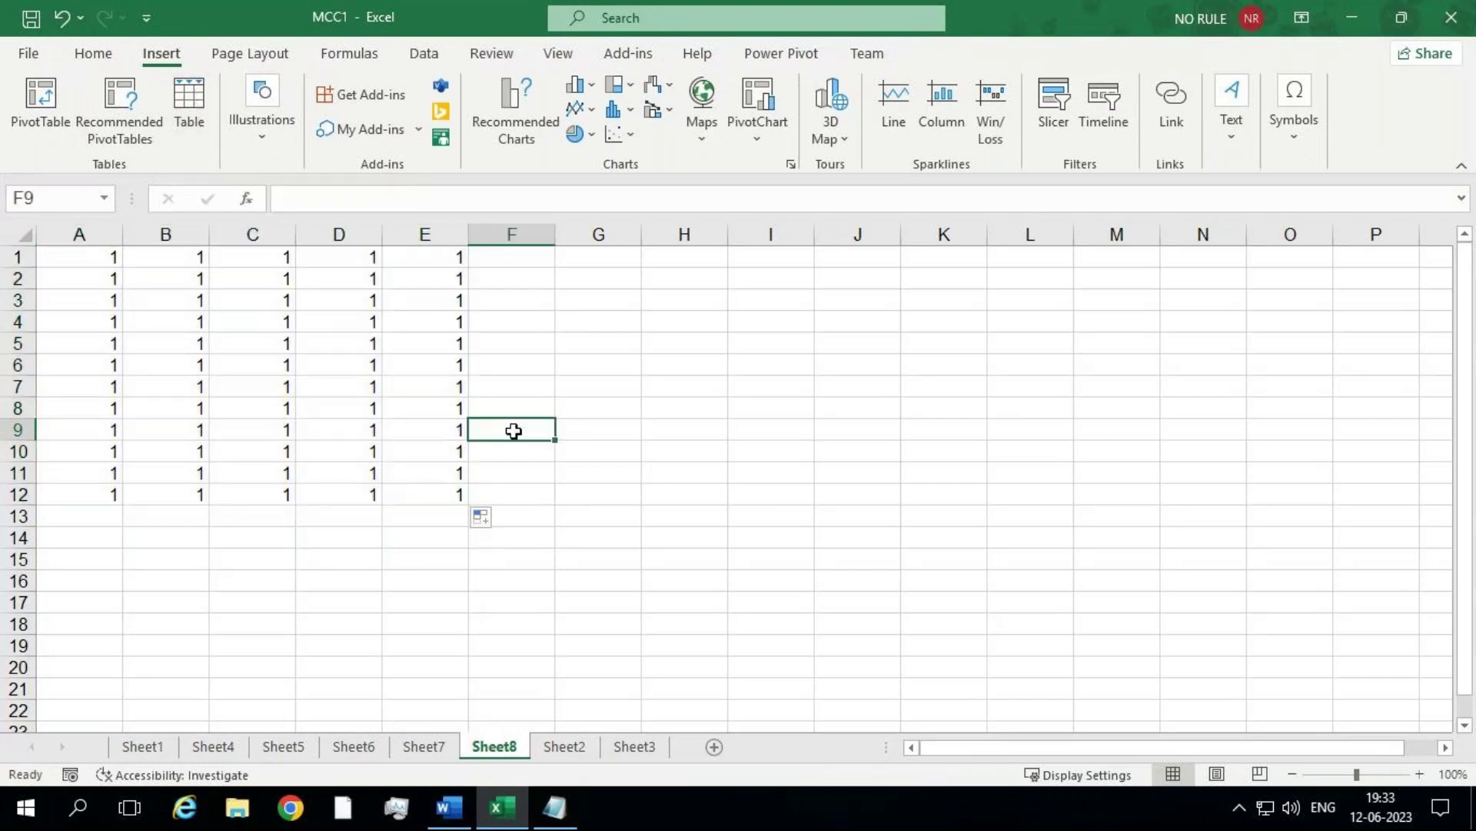
key("alt")
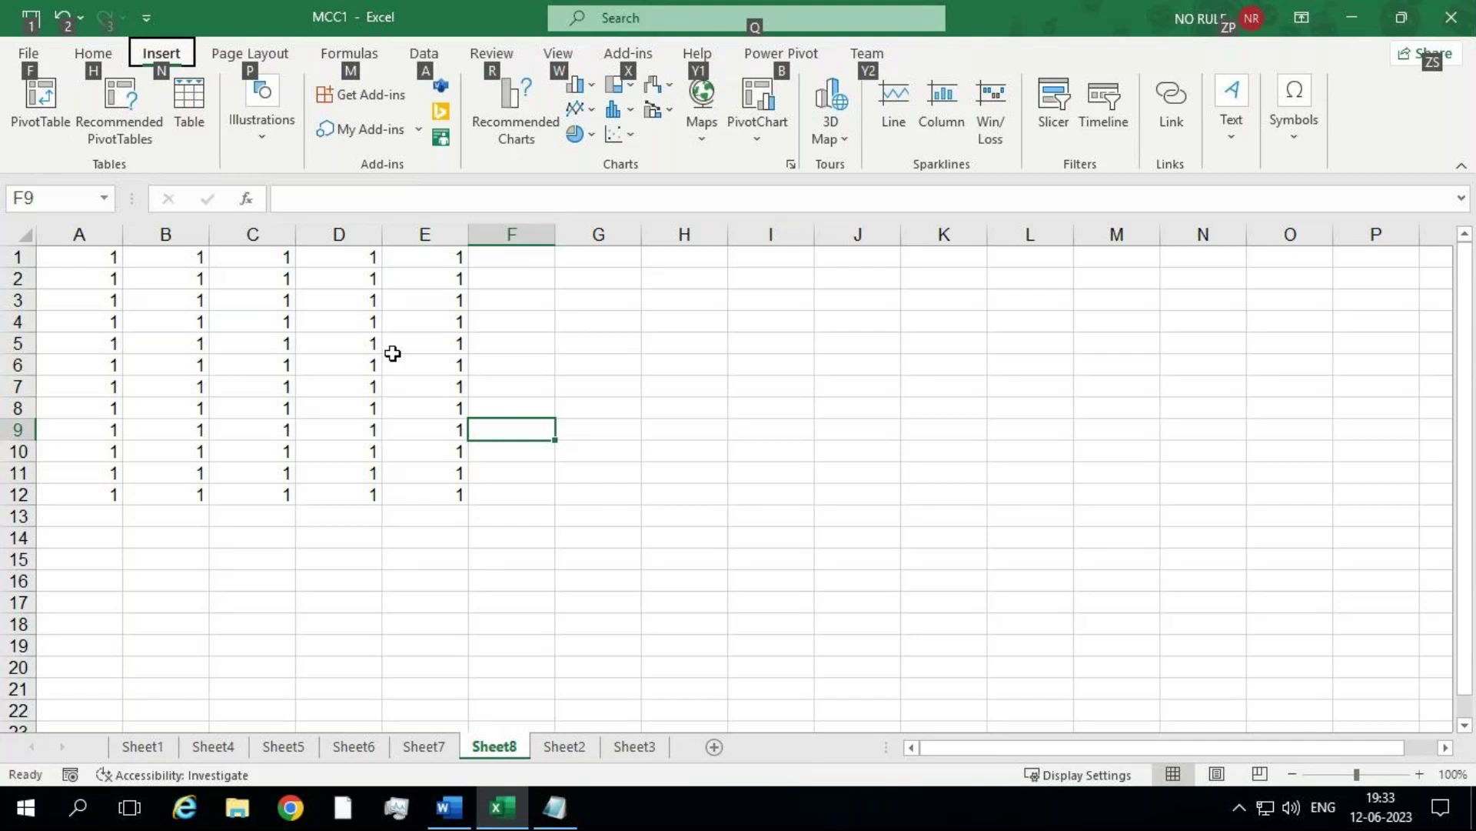
left_click(620, 342)
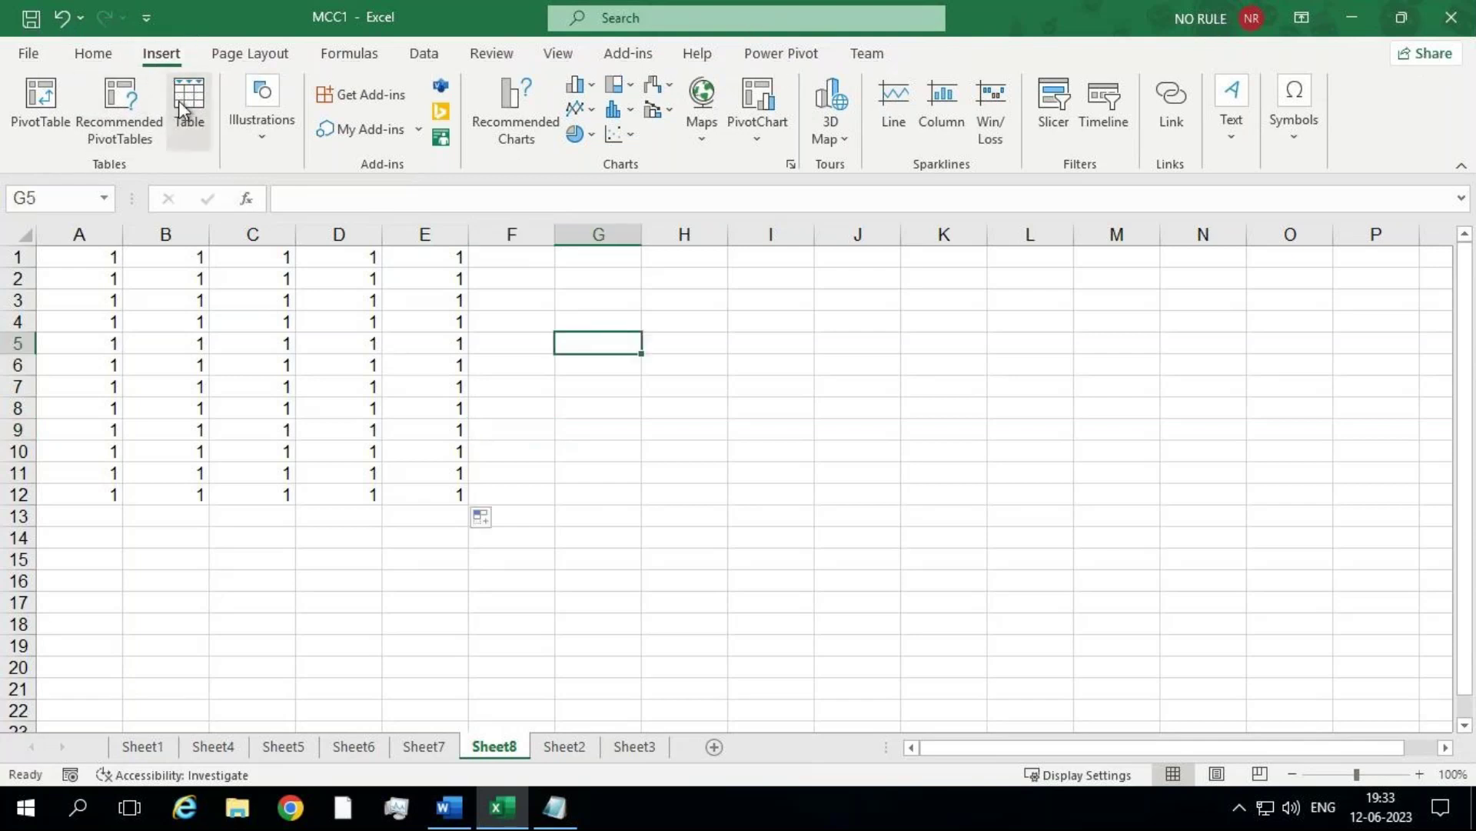
mouse_move(178, 101)
left_click(230, 312)
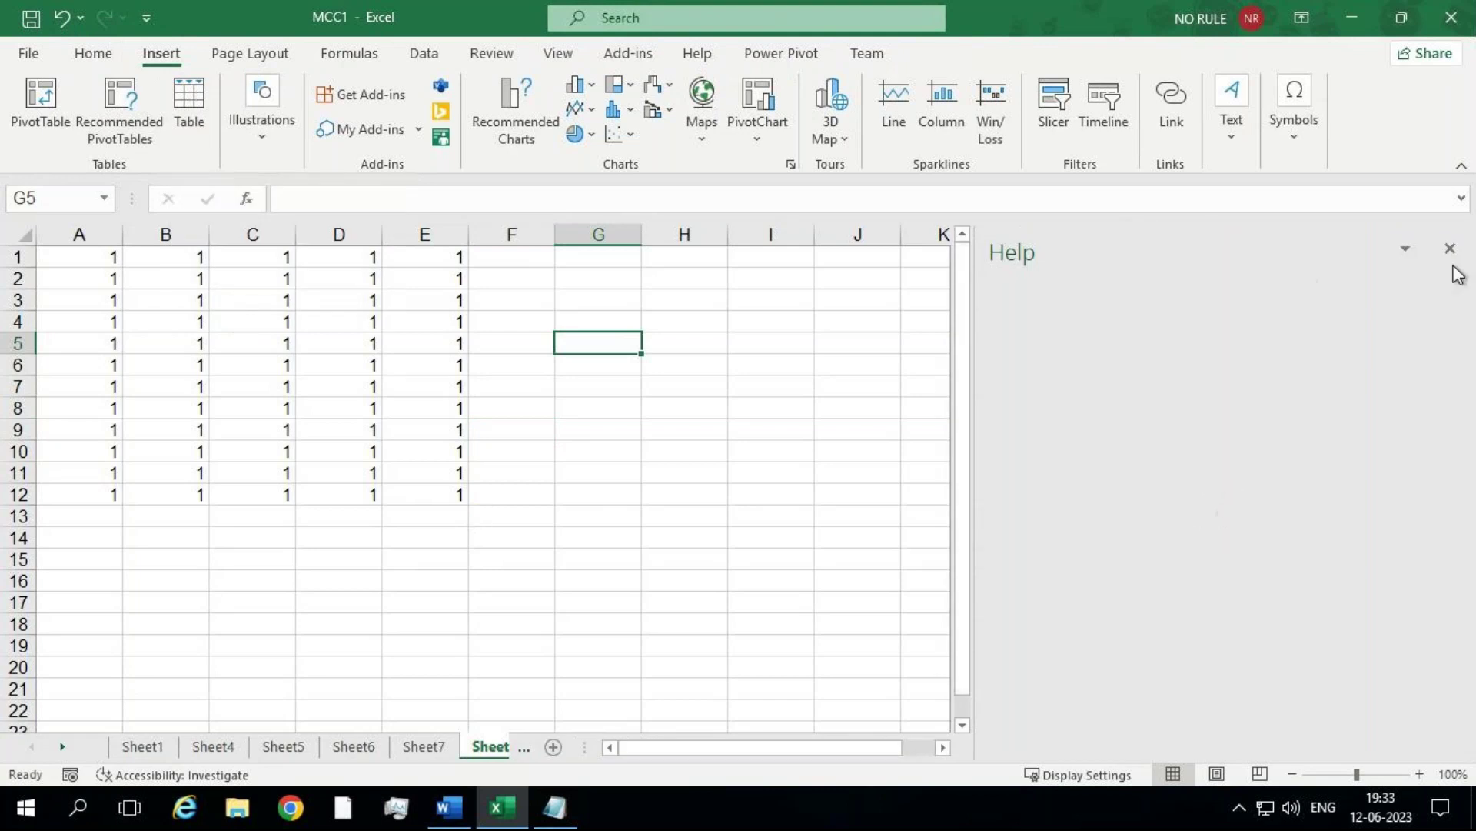
left_click(1450, 253)
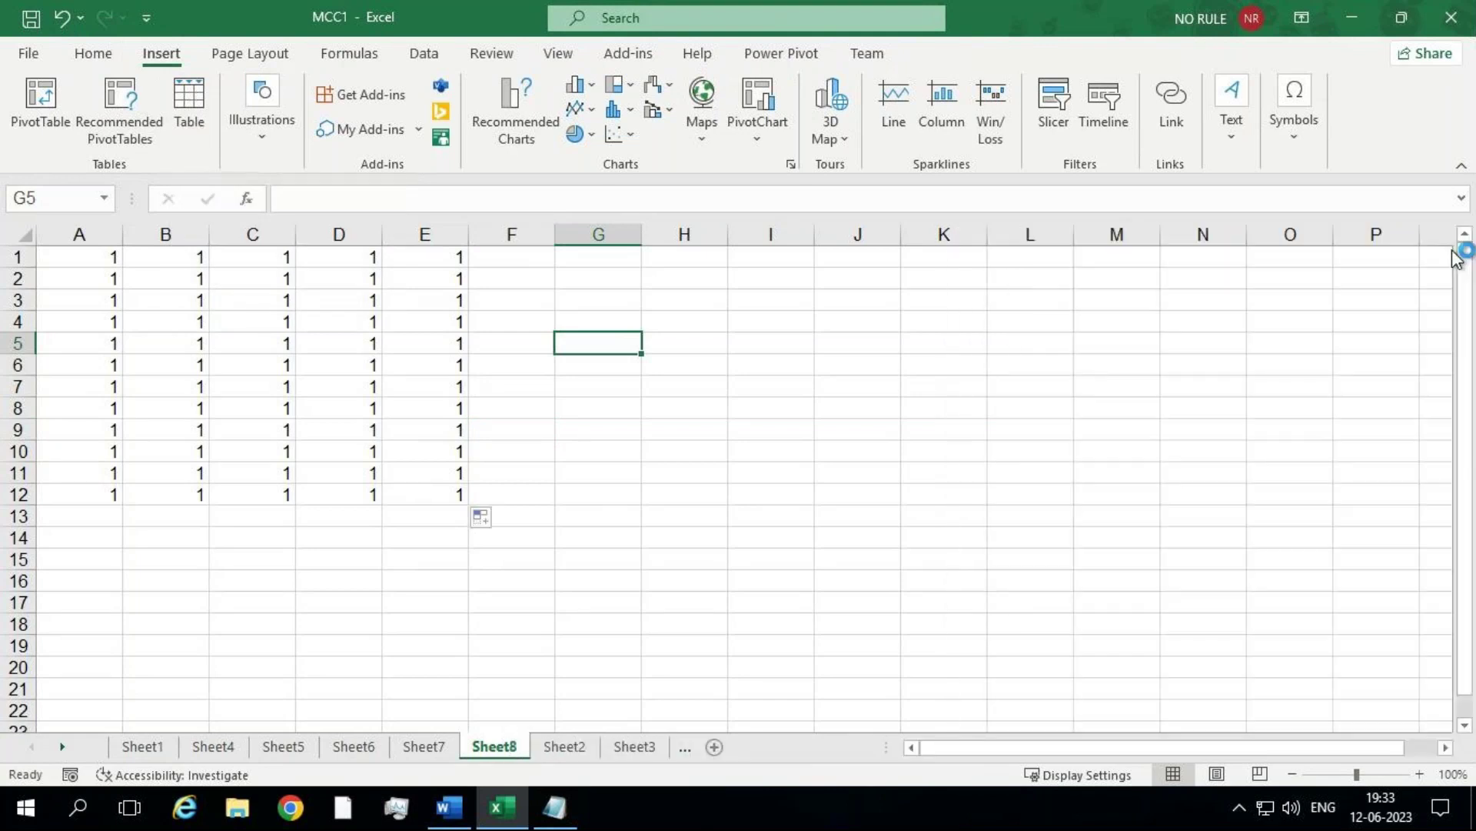
left_click(174, 323)
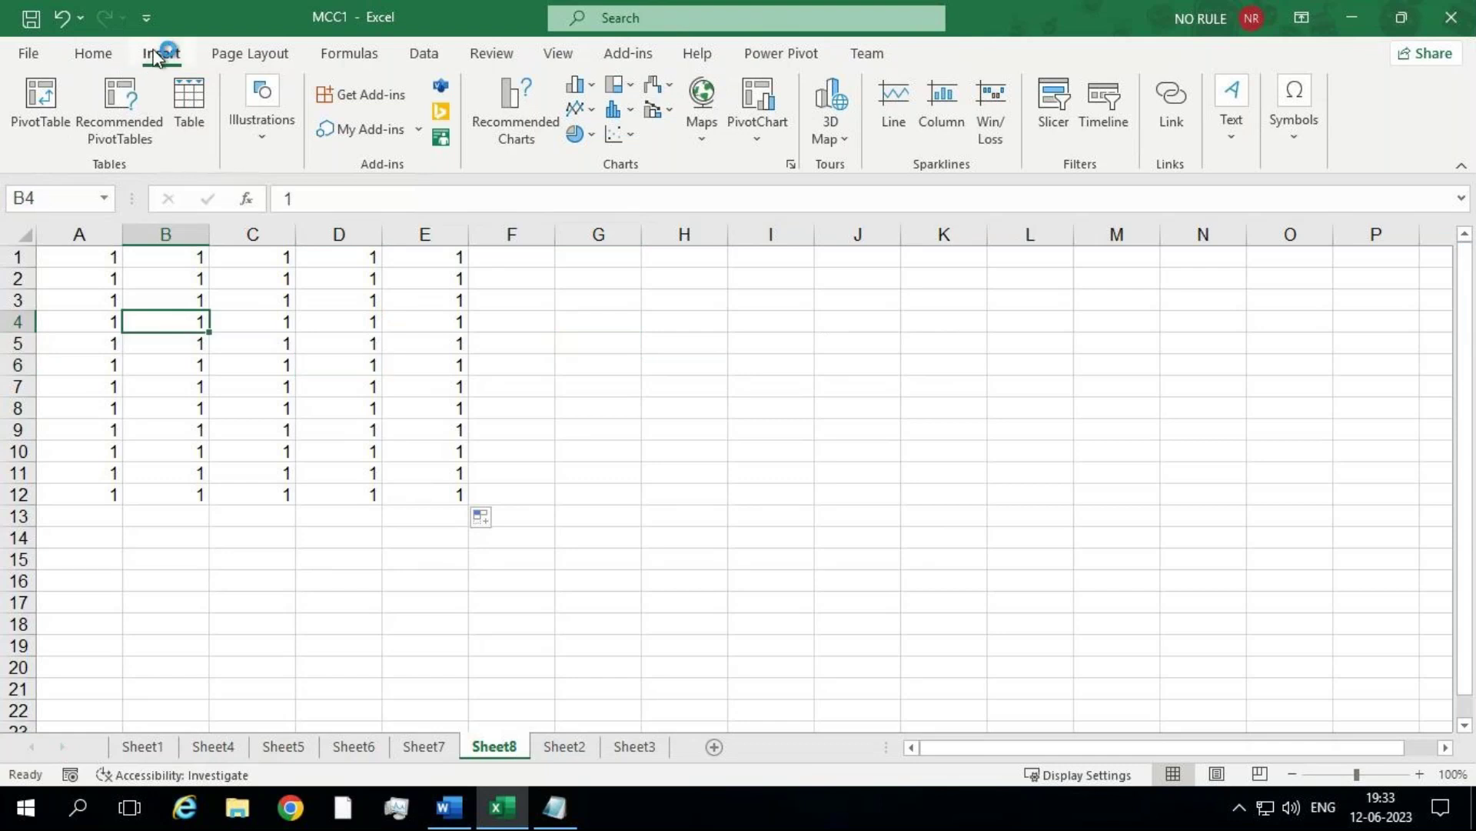
left_click(189, 104)
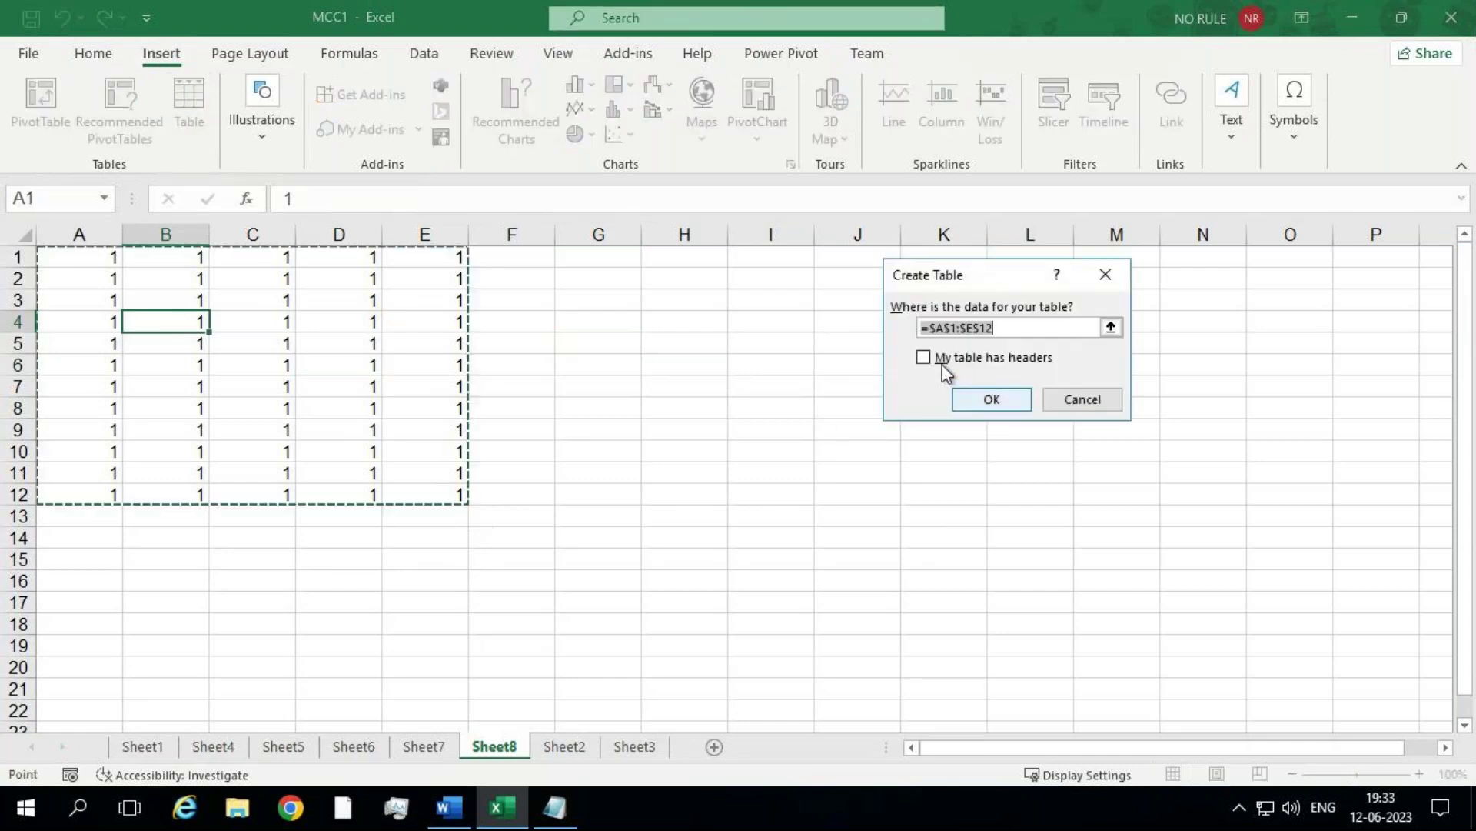
left_click(962, 399)
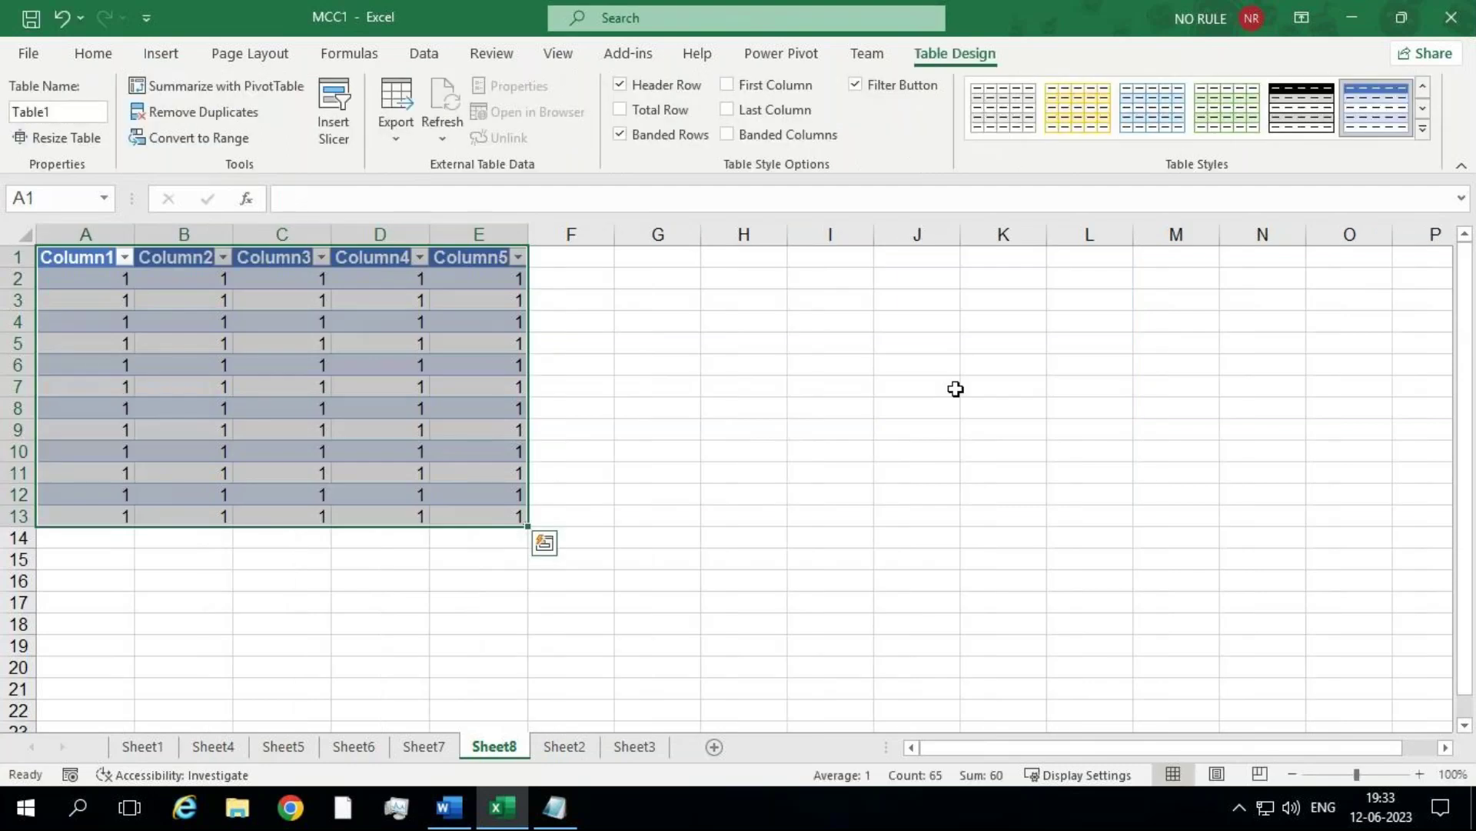
key("ctrl+z")
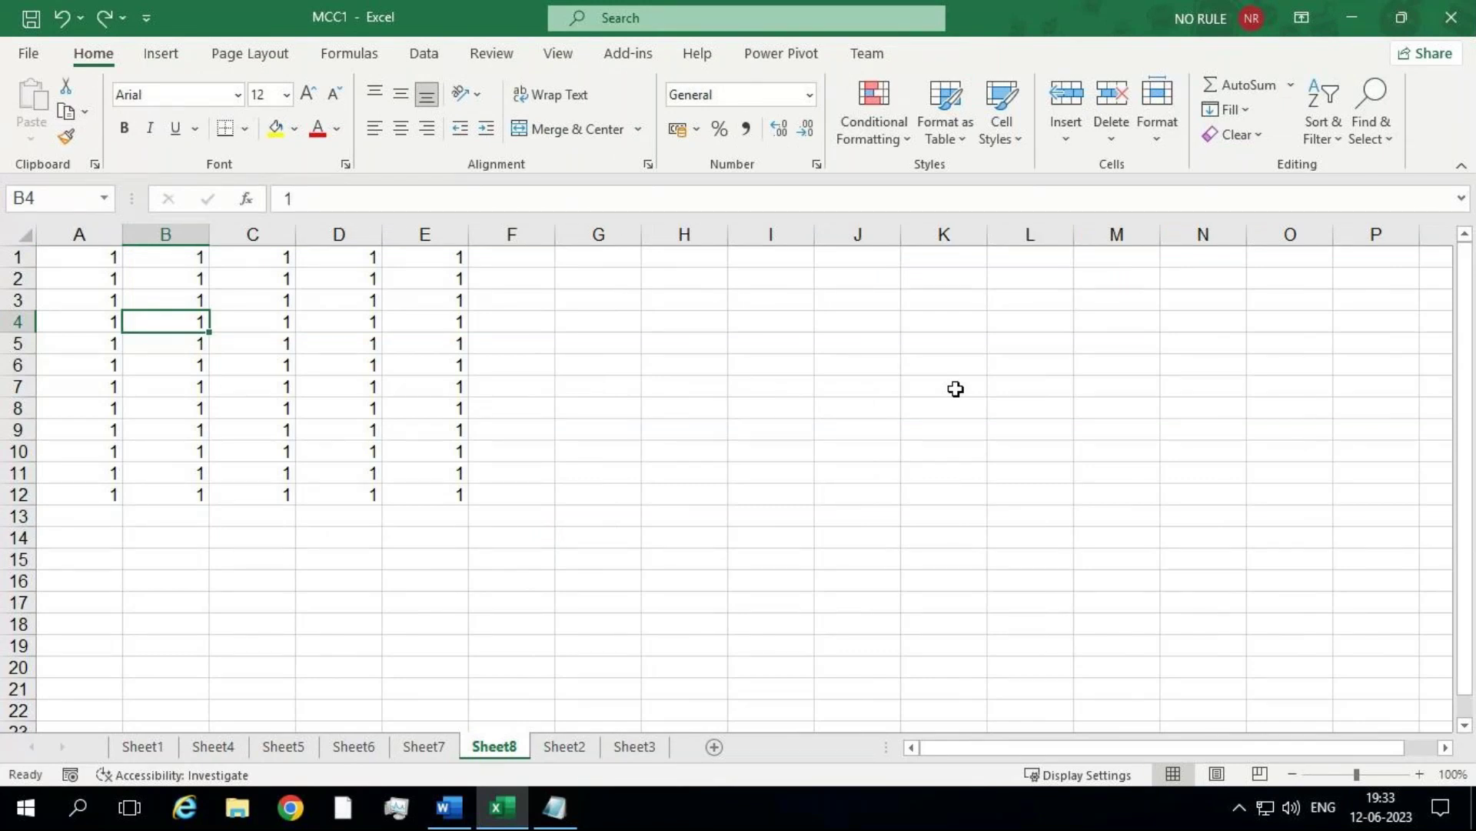
key("alt")
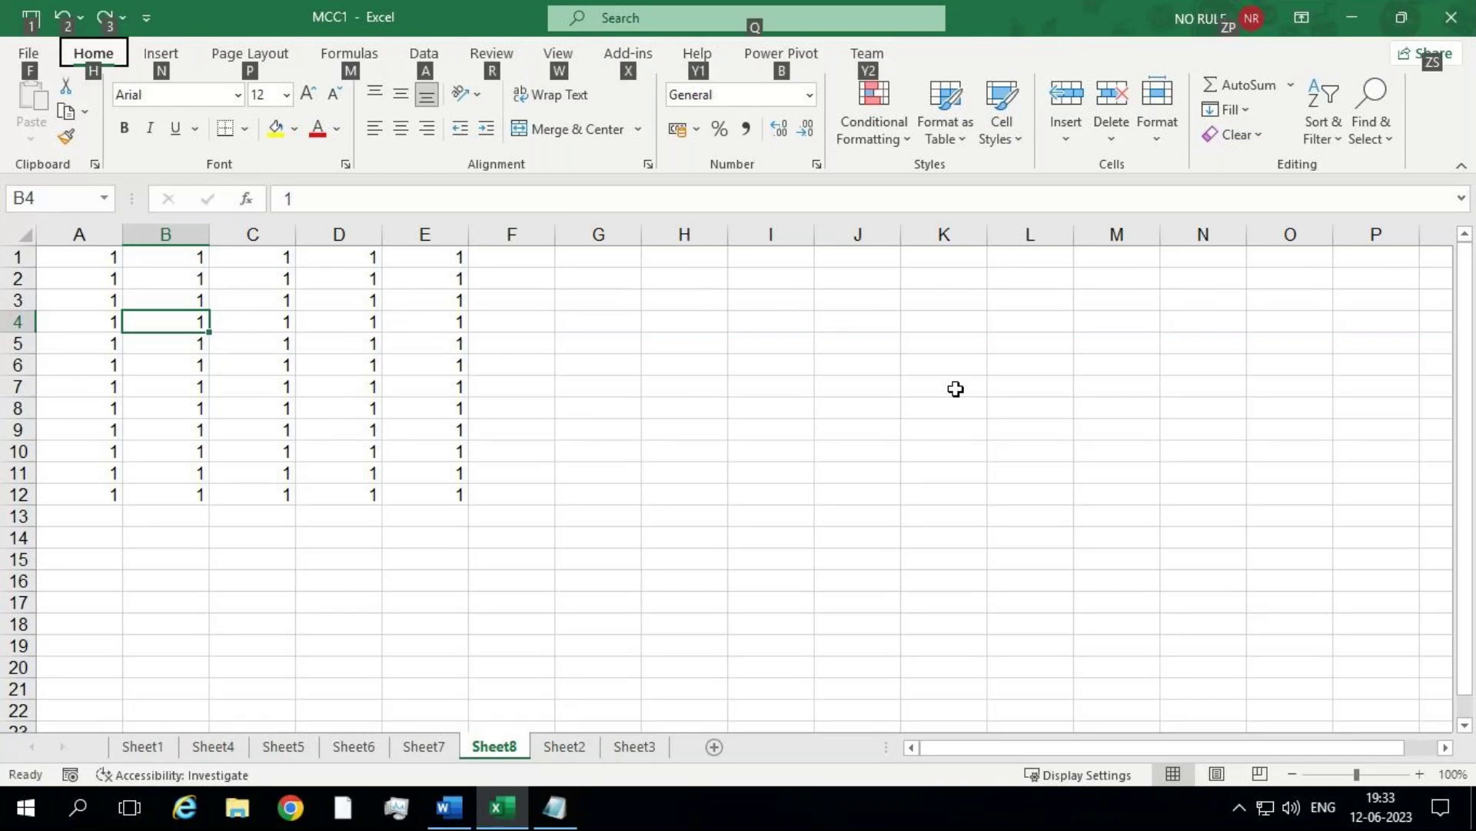
key("n")
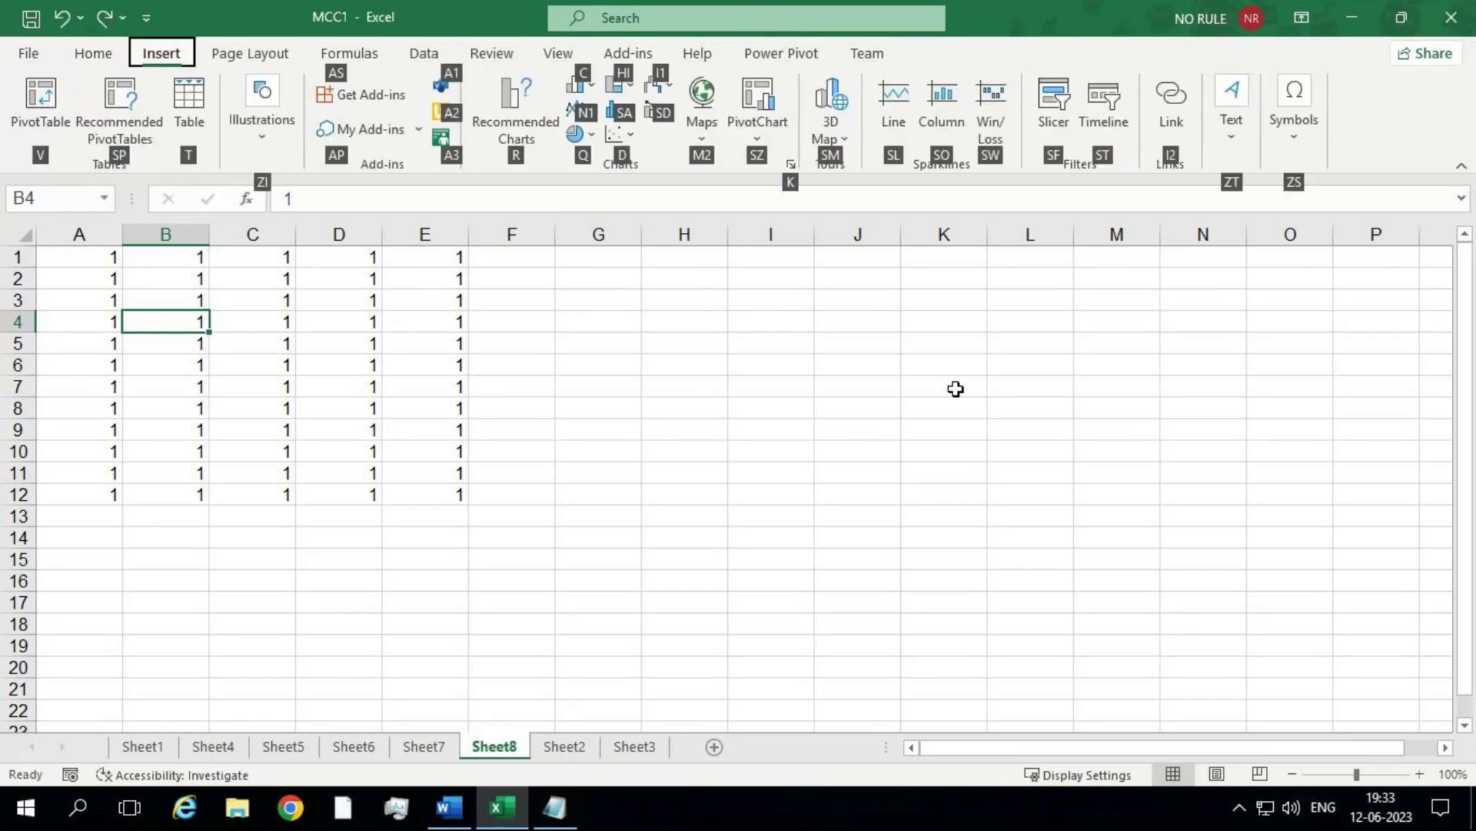
key("t")
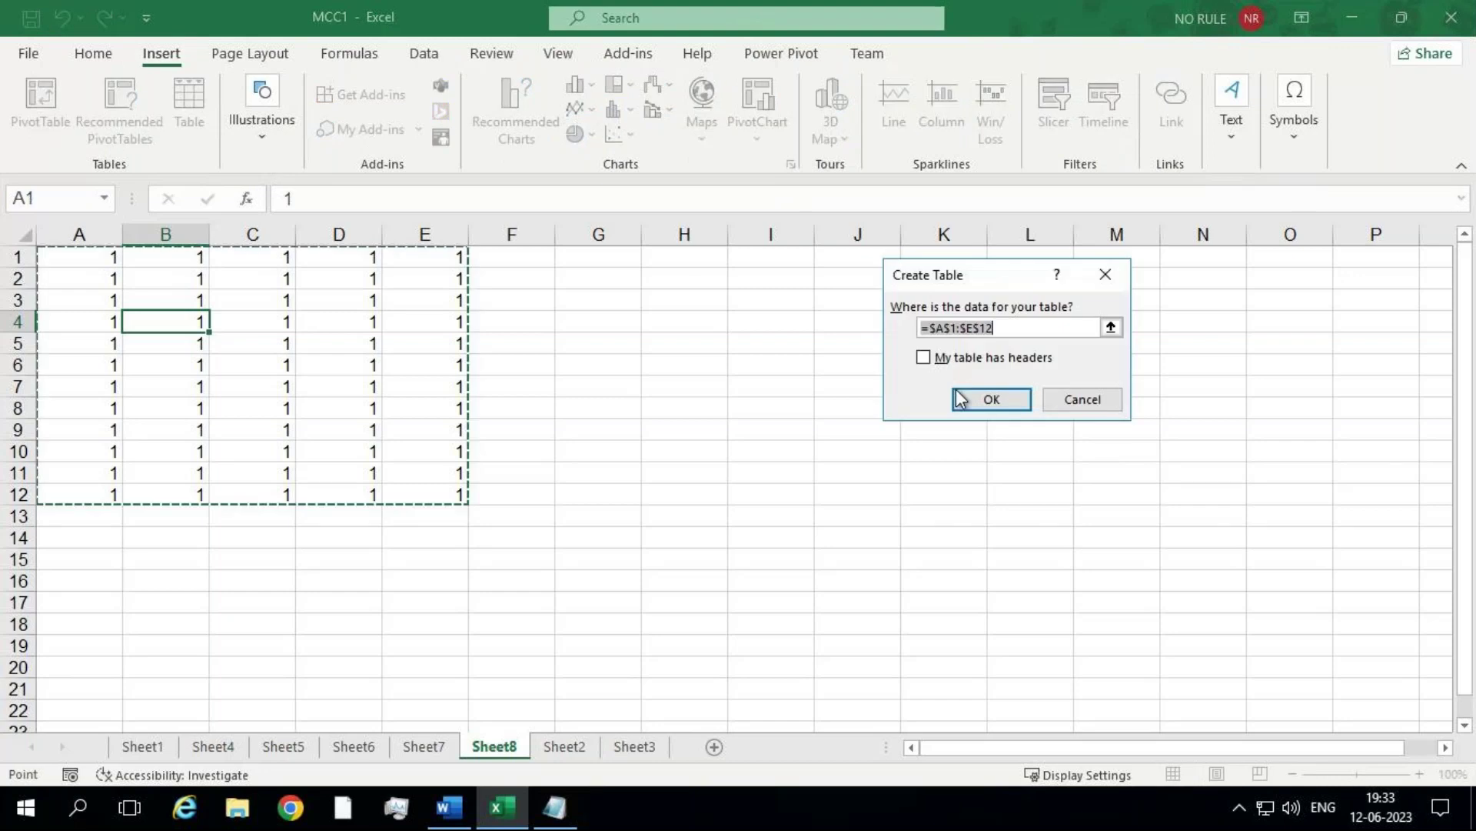
key("Return")
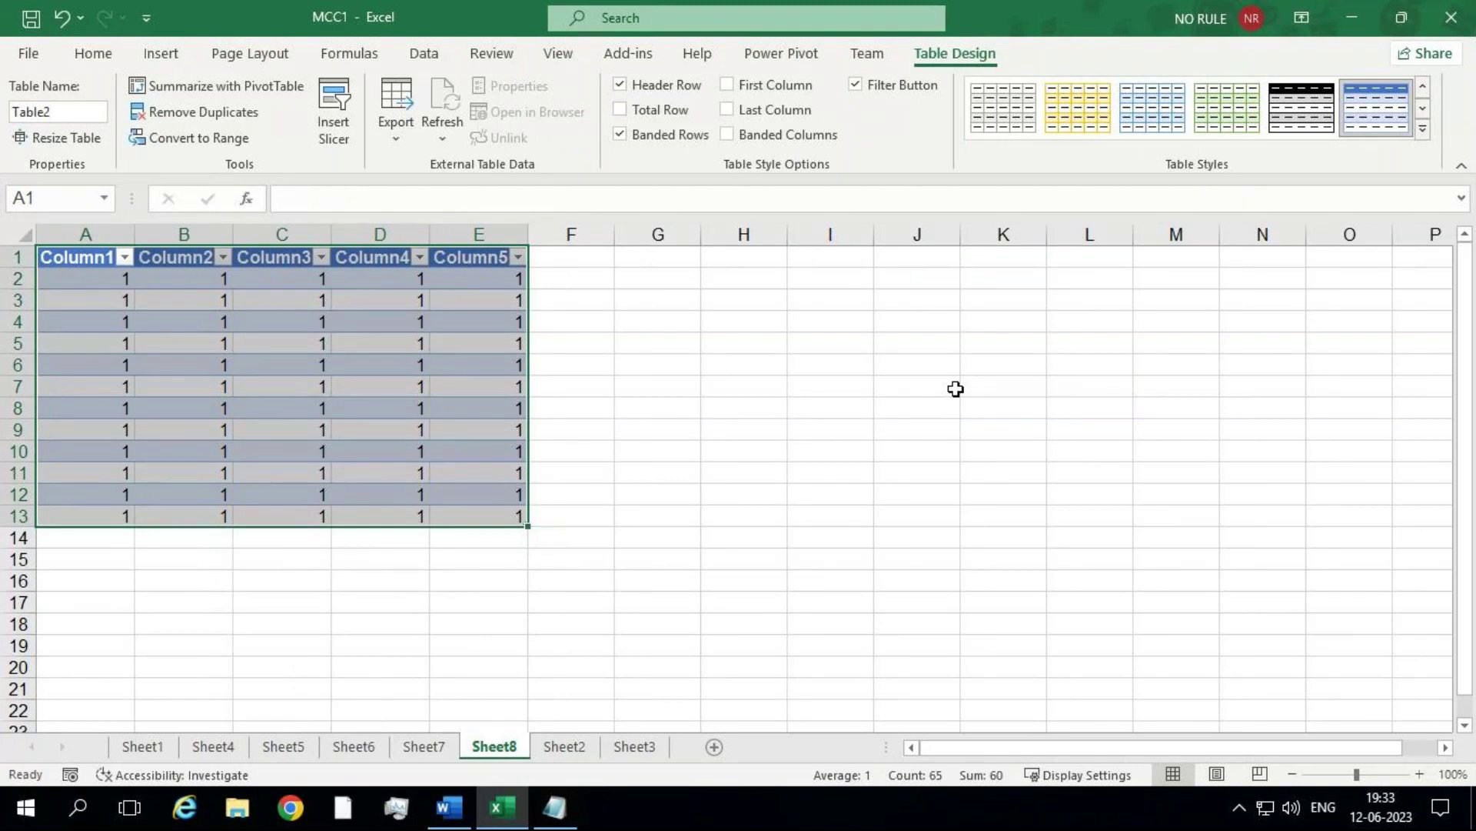
key("ctrl+z")
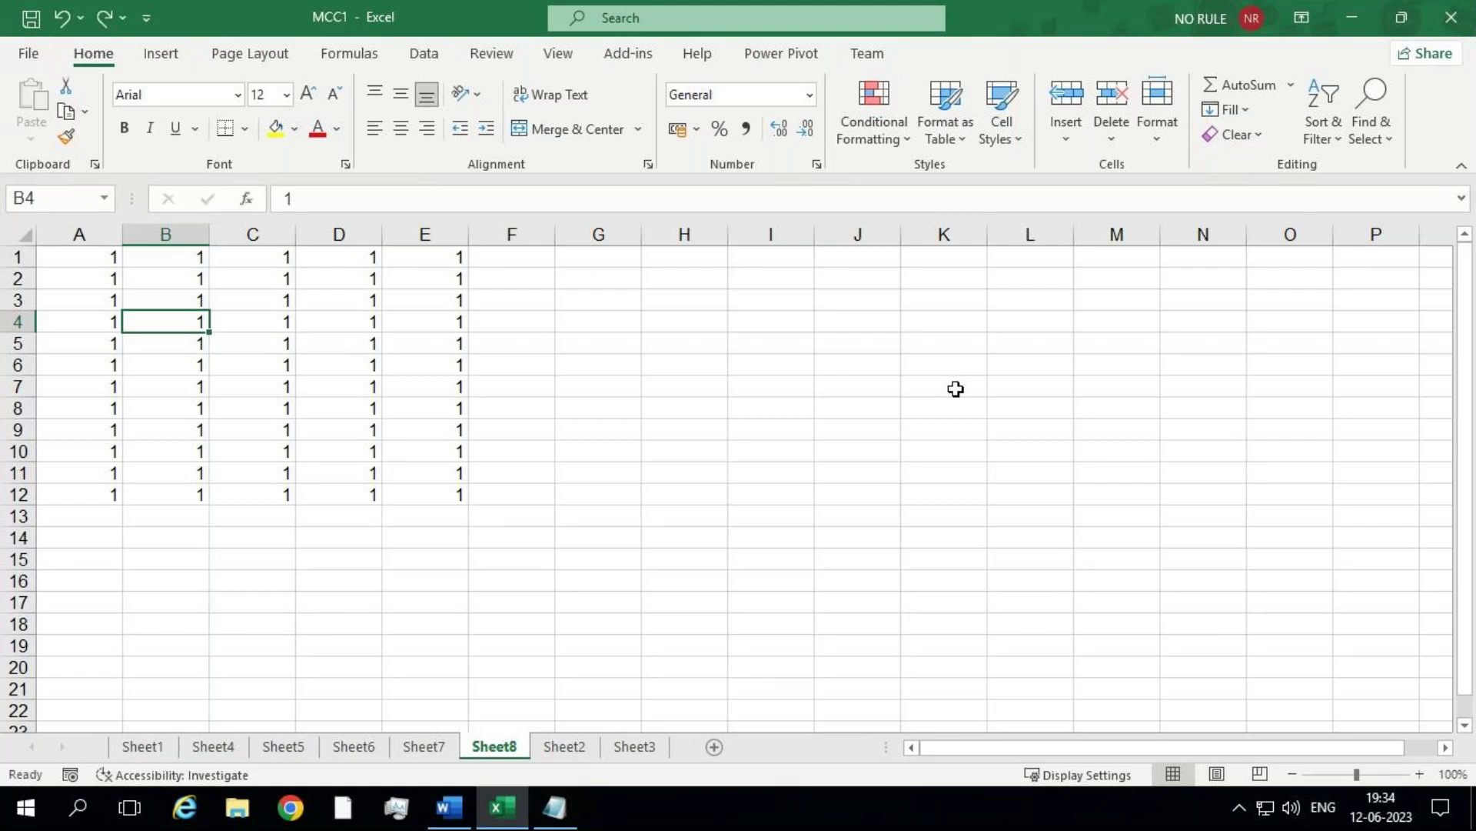
Step: Create banded Table3 from $A$1:$E$12 with Ctrl+T, after backing out of stray Alt-shortcut attempts
key("alt")
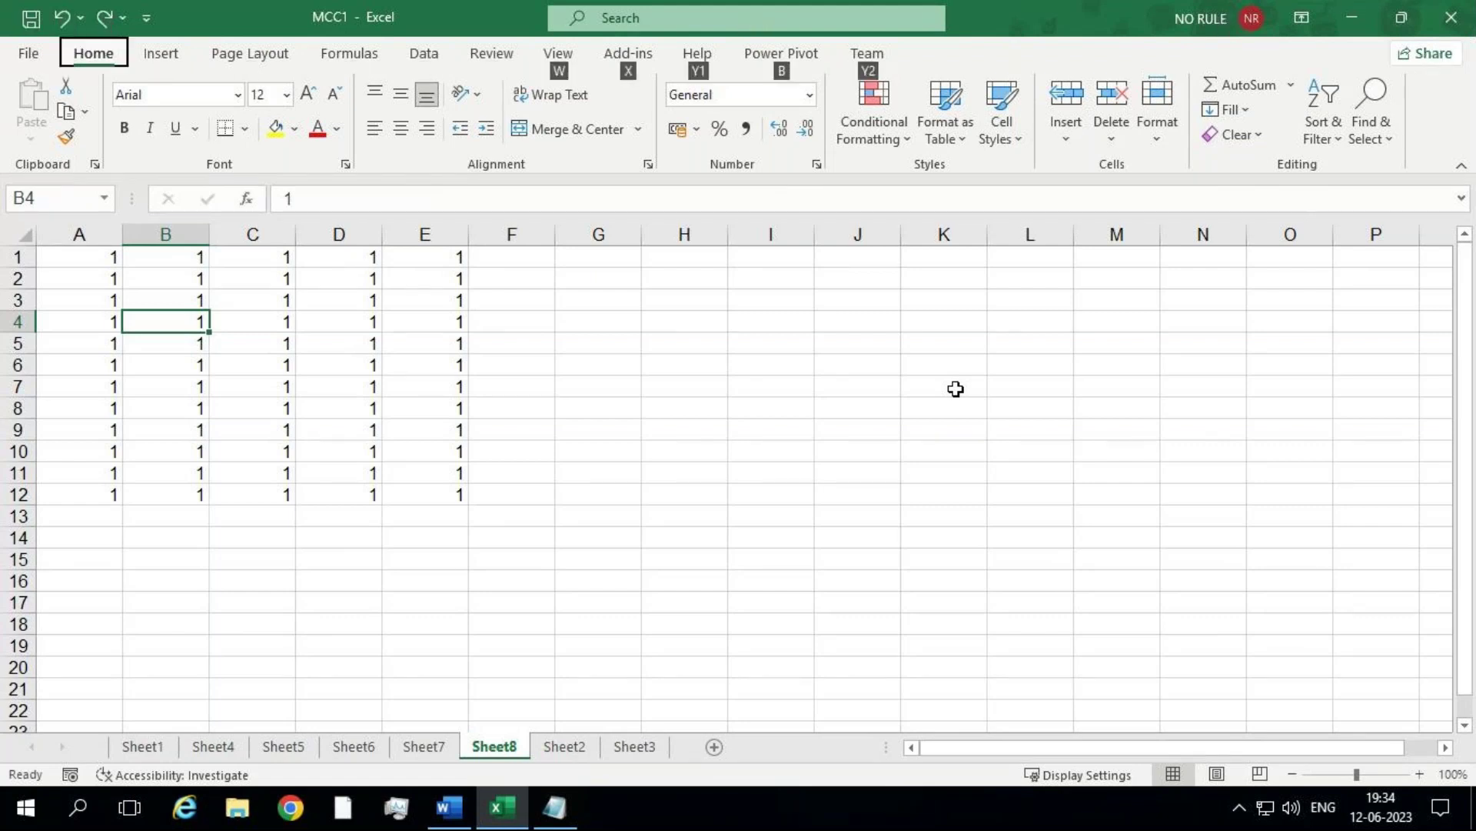
key("n")
key("t")
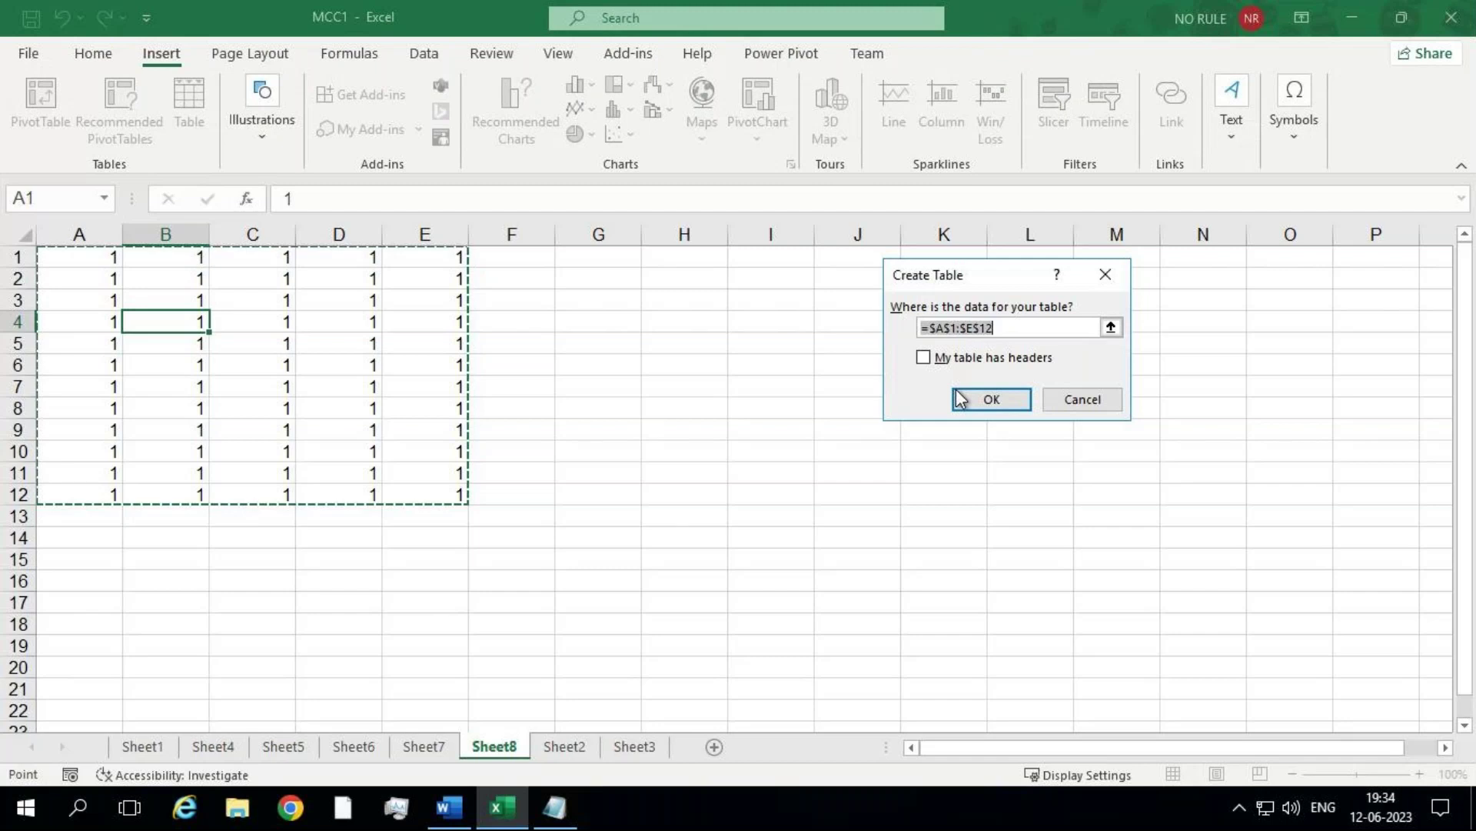
left_click(959, 397)
key("alt+n")
key("x")
key("g")
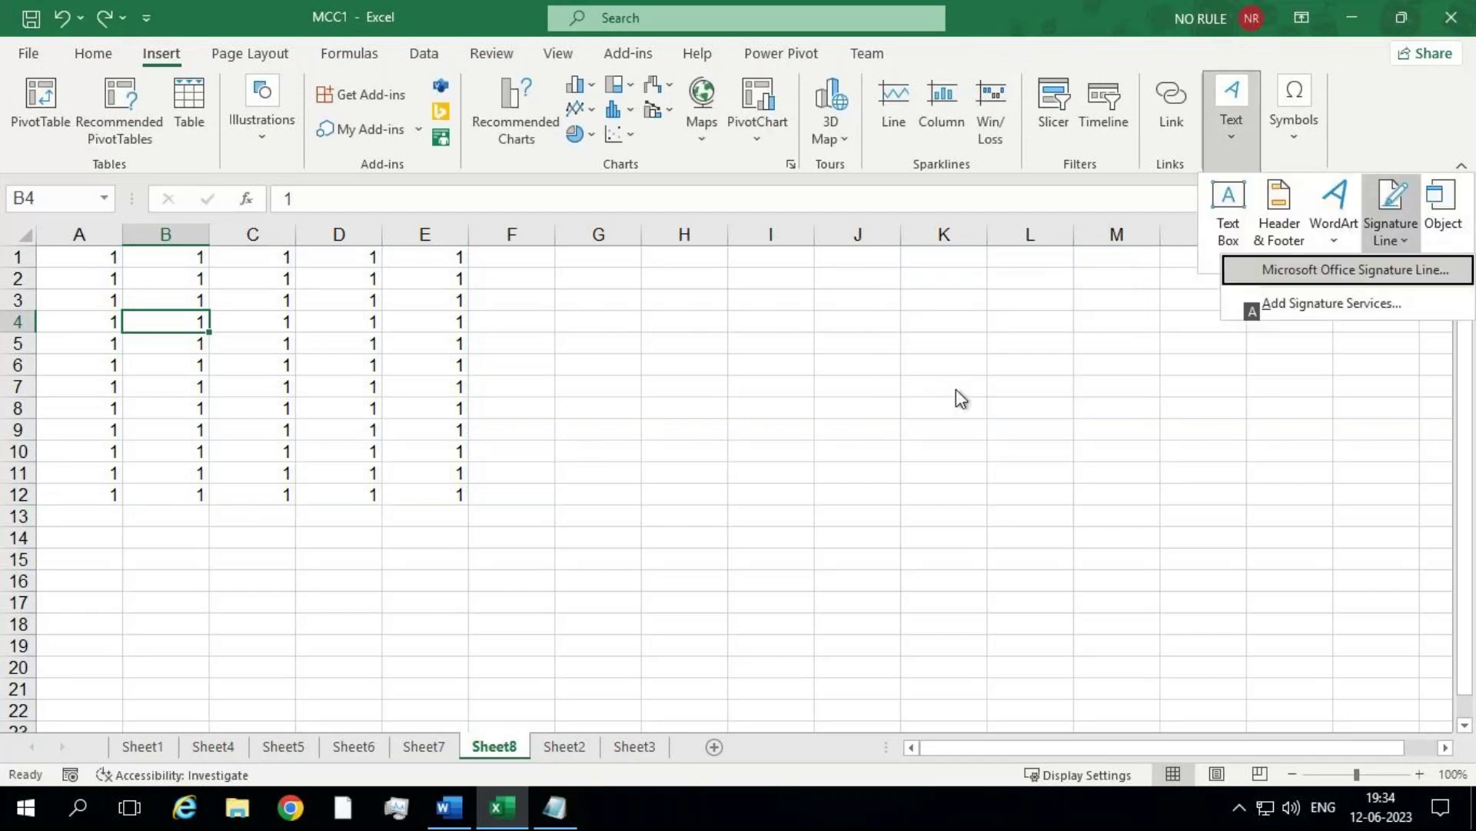
key("Escape")
key("Escape")
key("Escape")
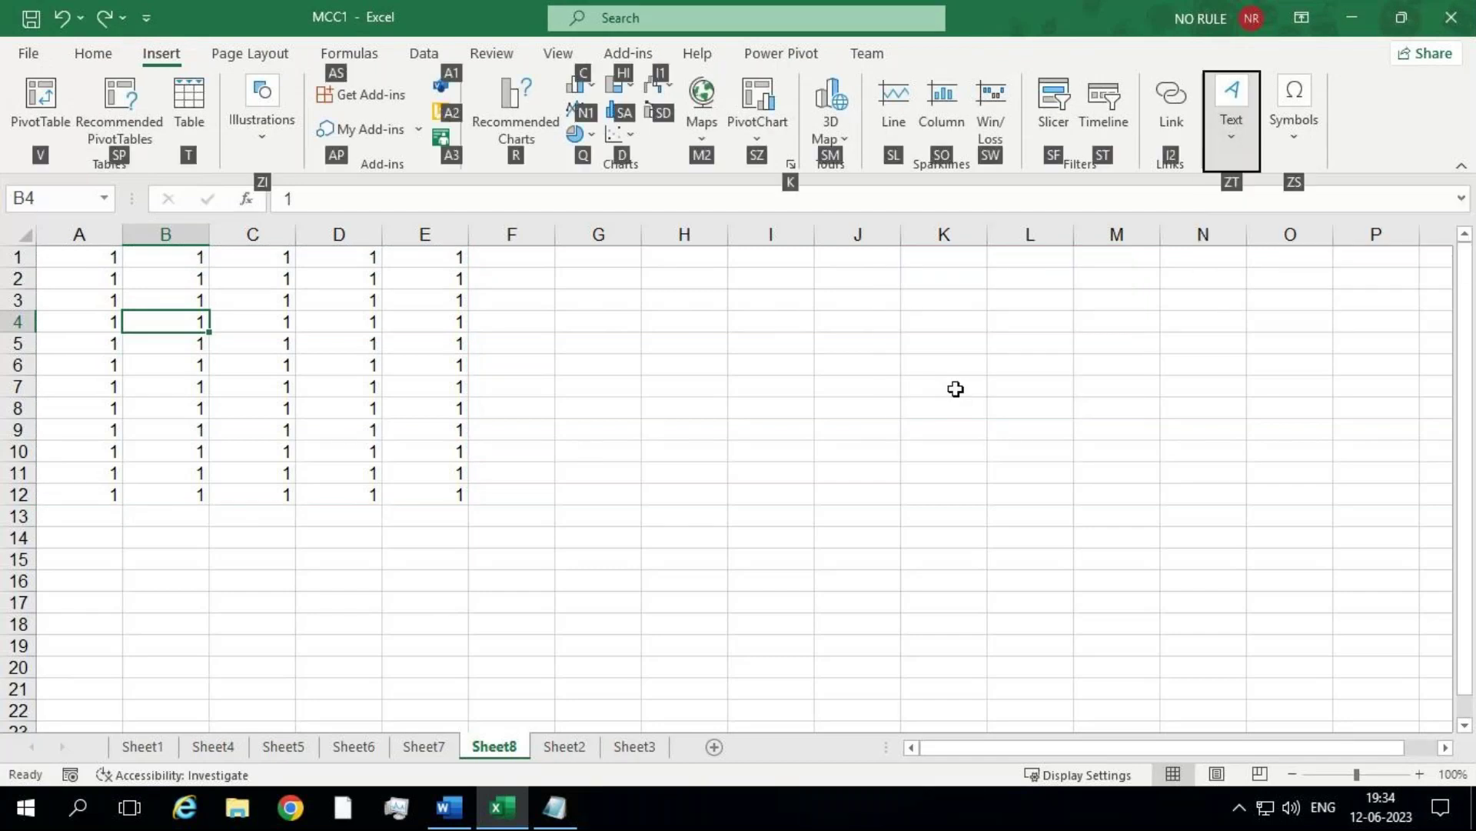
key("Escape")
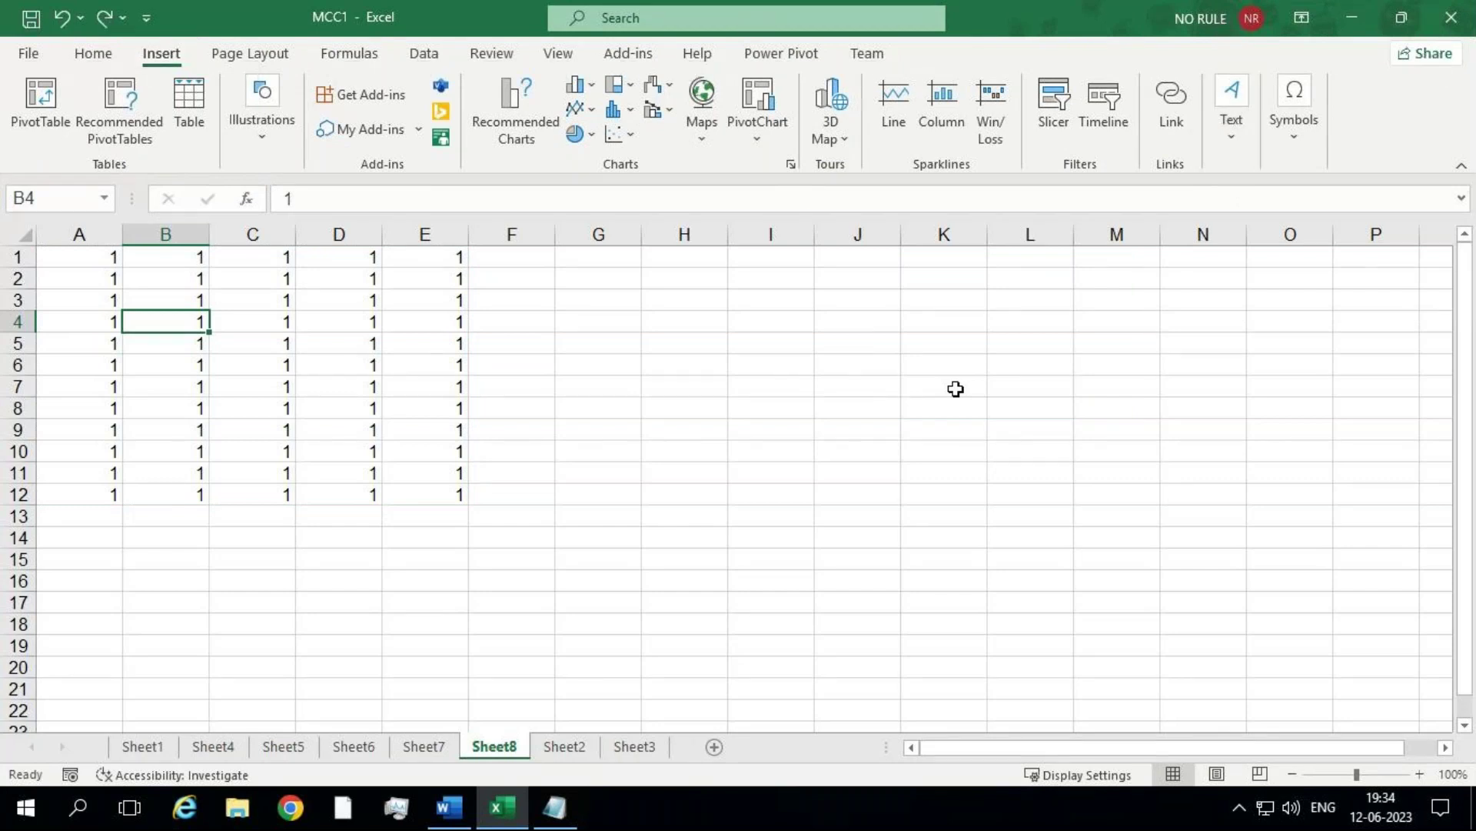
key("ctrl+t")
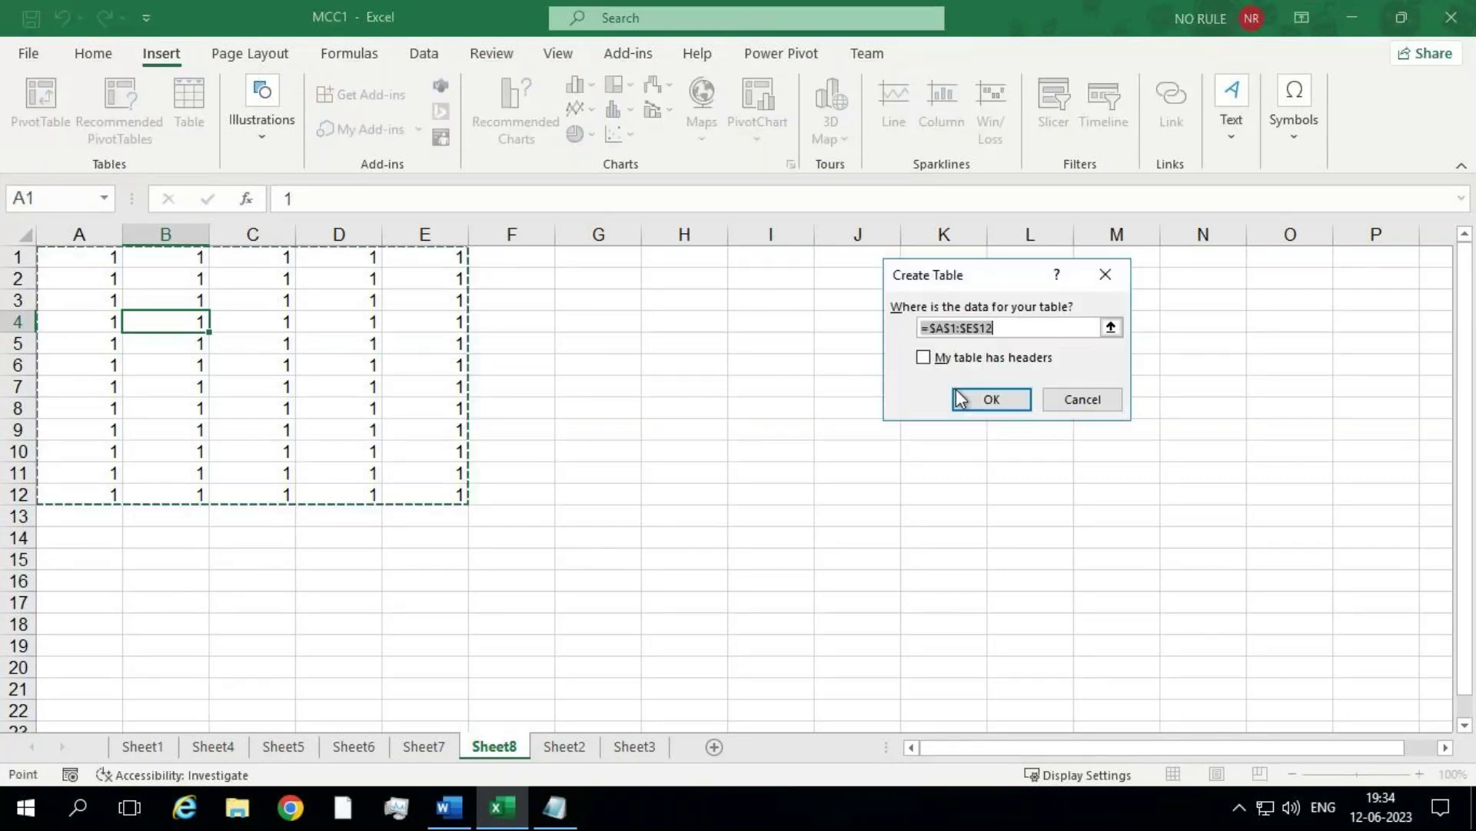
key("Return")
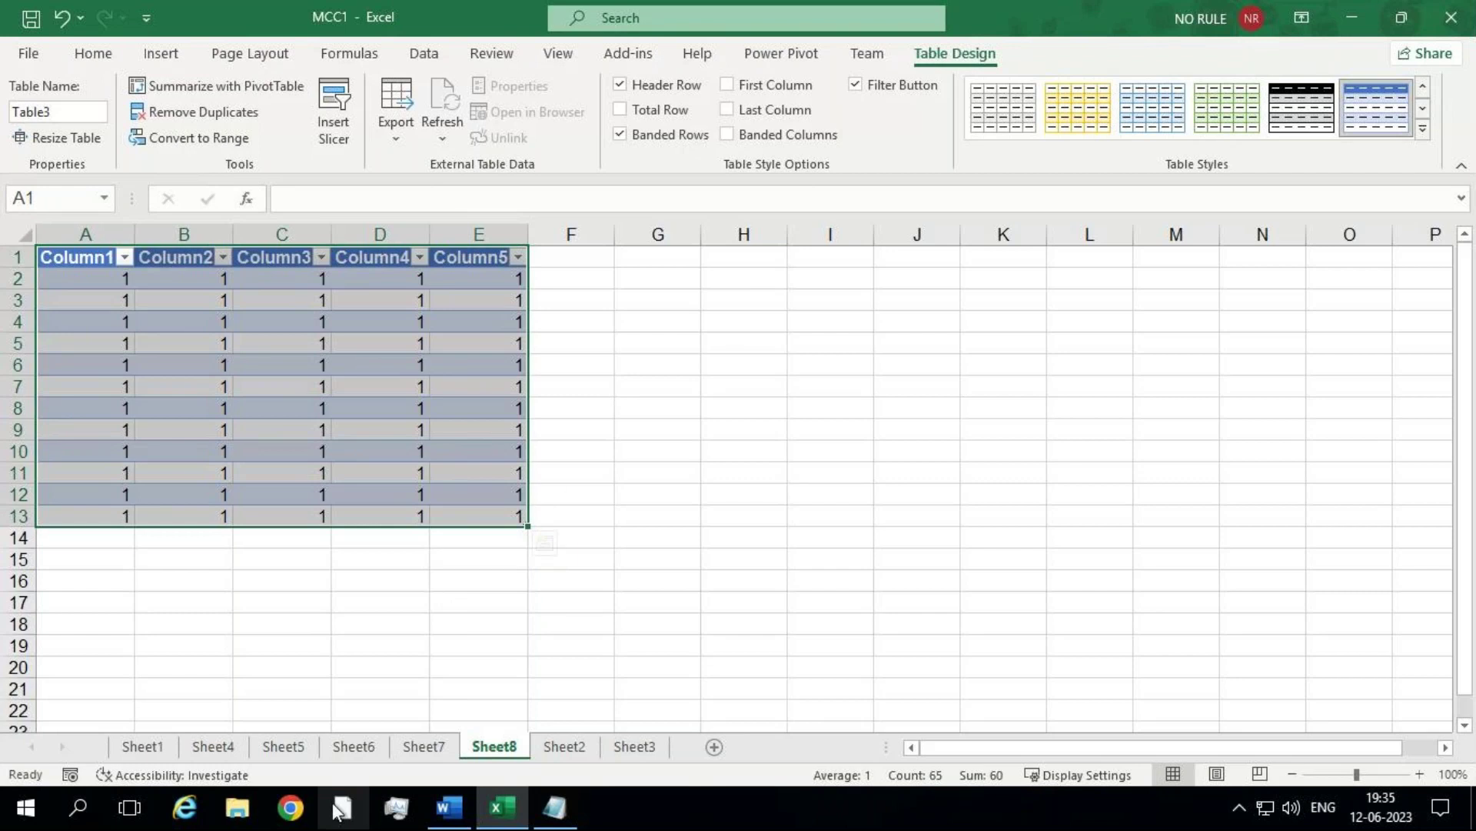
mouse_move(1097, 3)
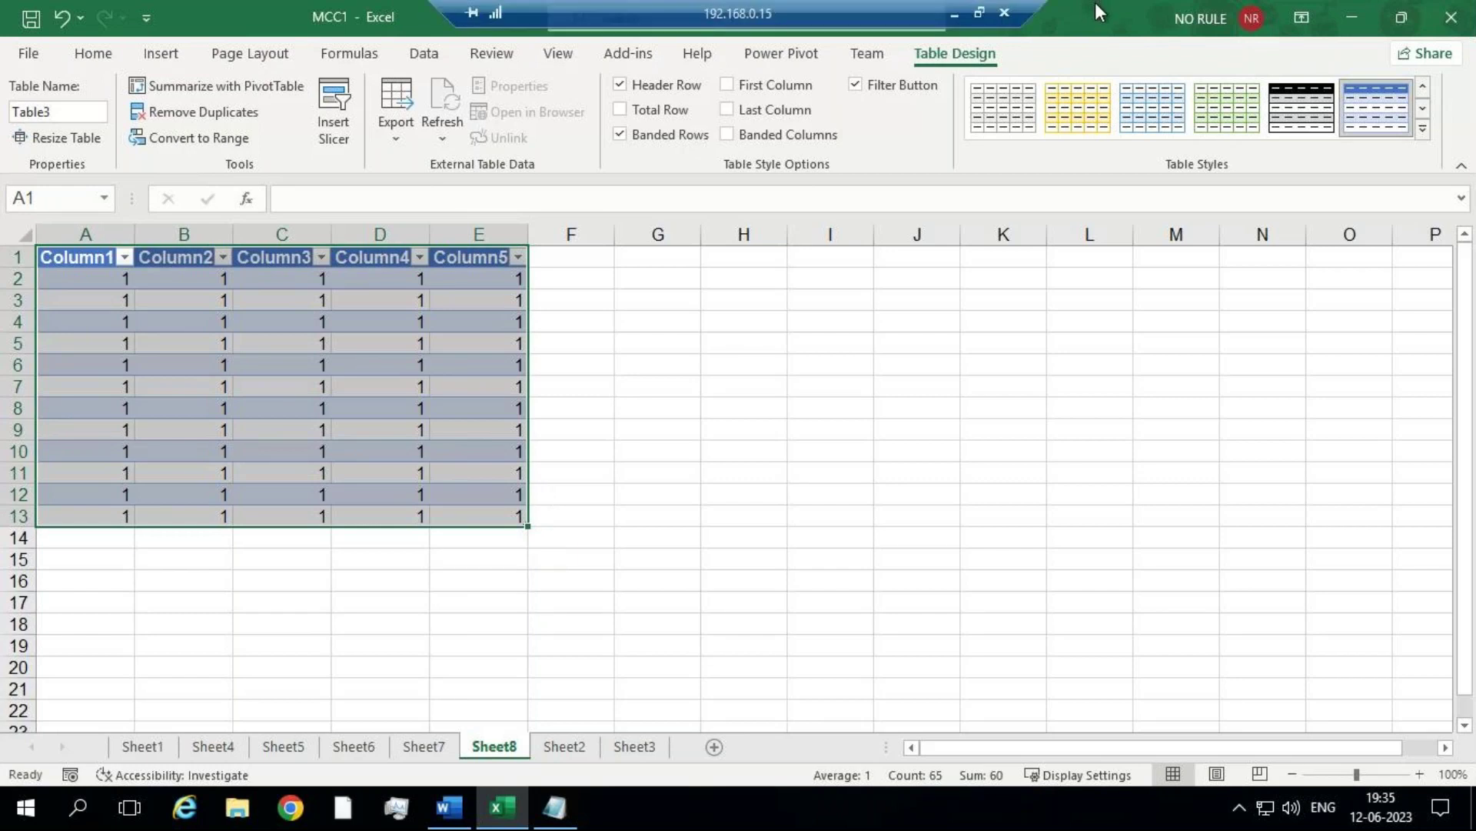
left_click(956, 11)
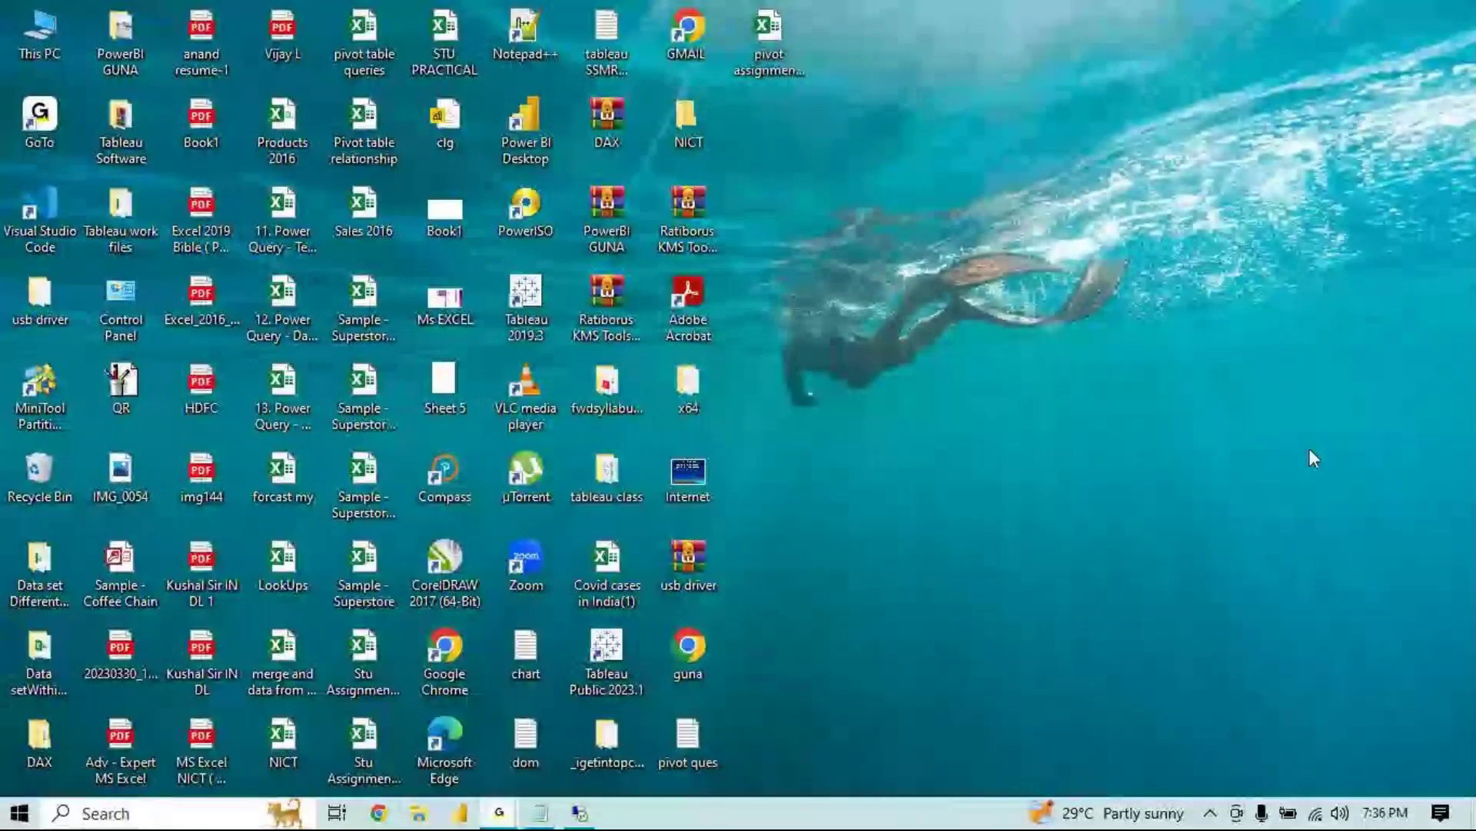
left_click(583, 815)
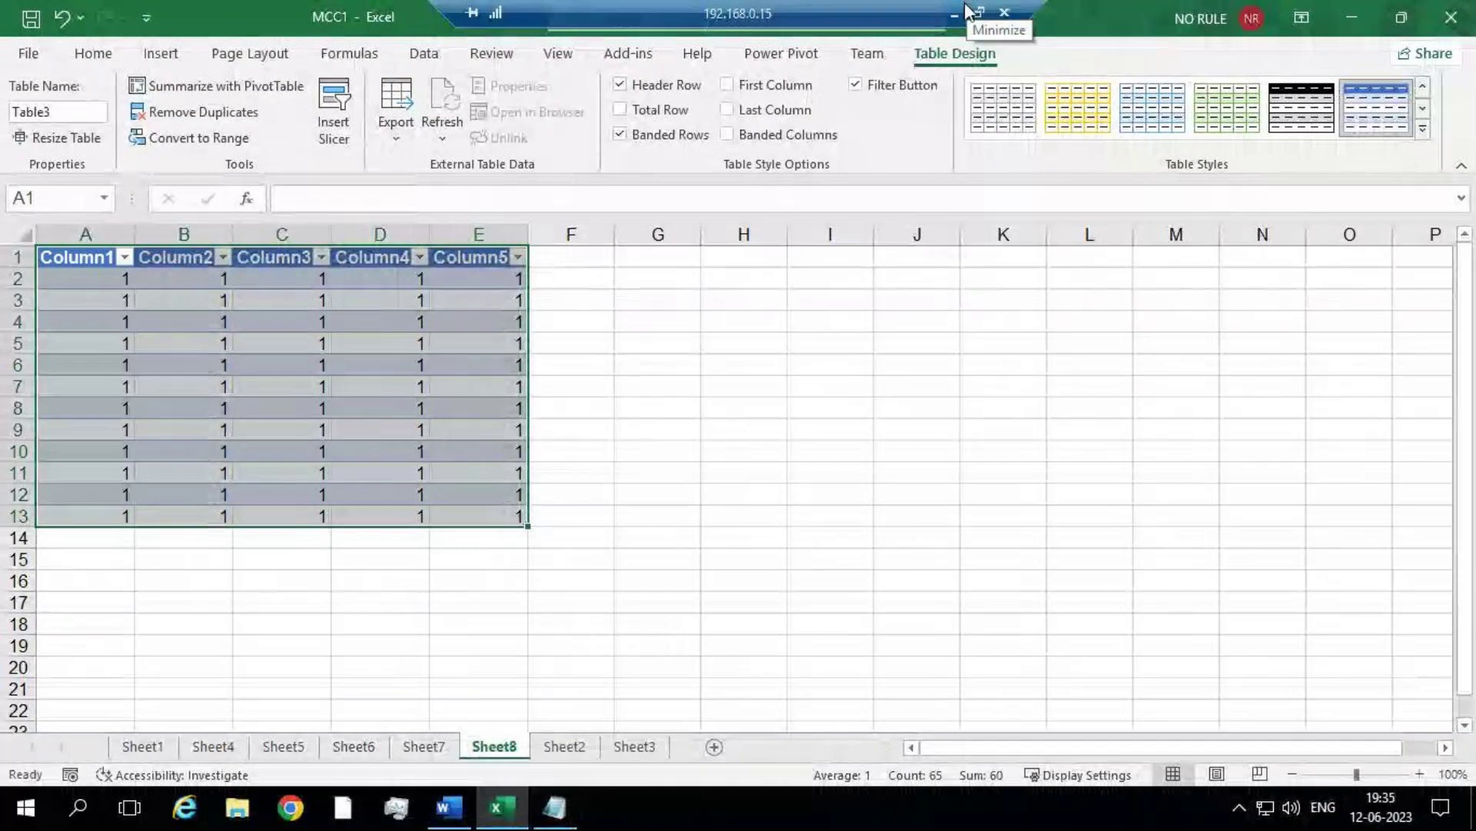
left_click(955, 14)
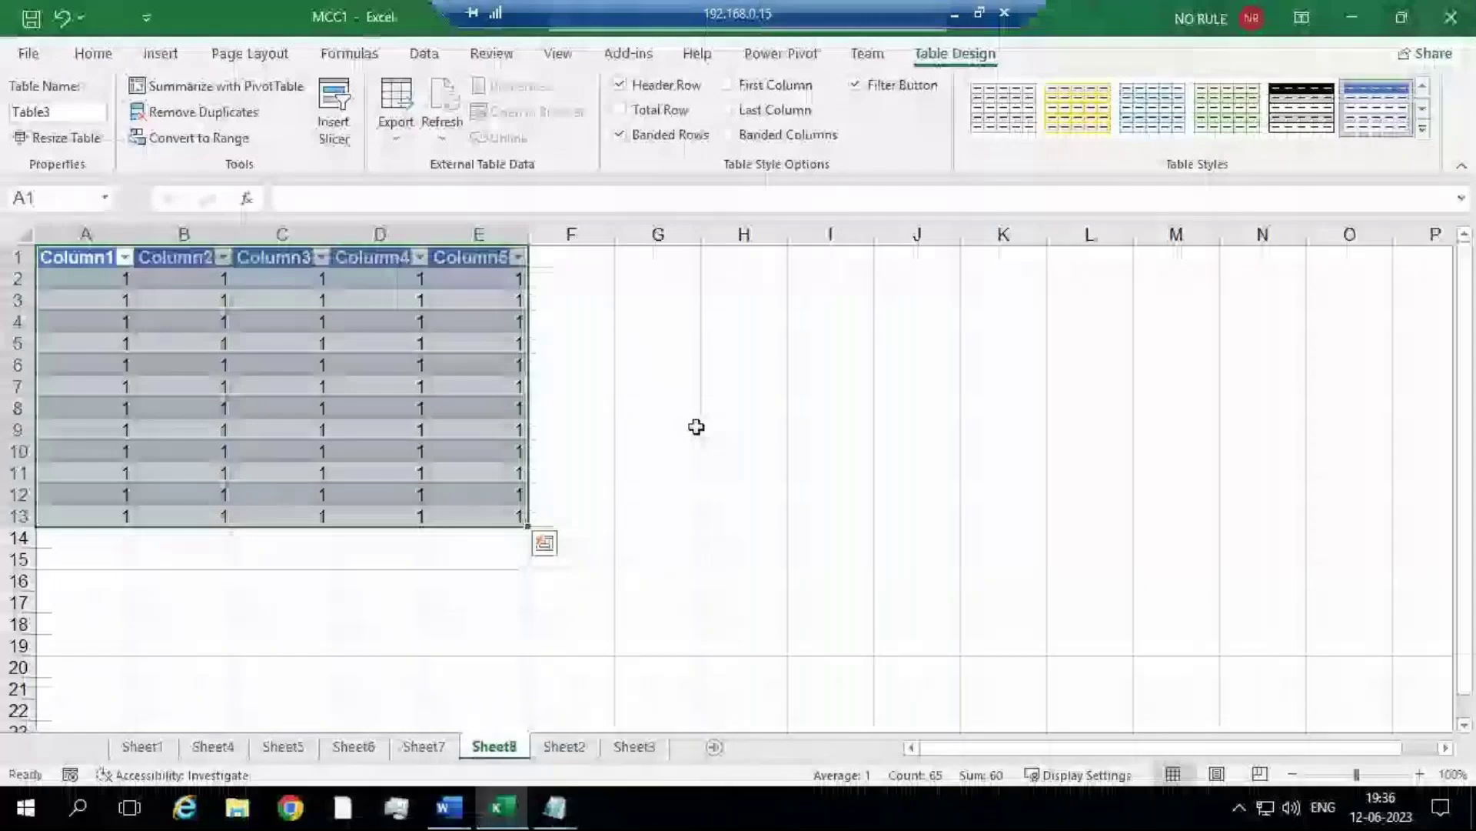
left_click(699, 402)
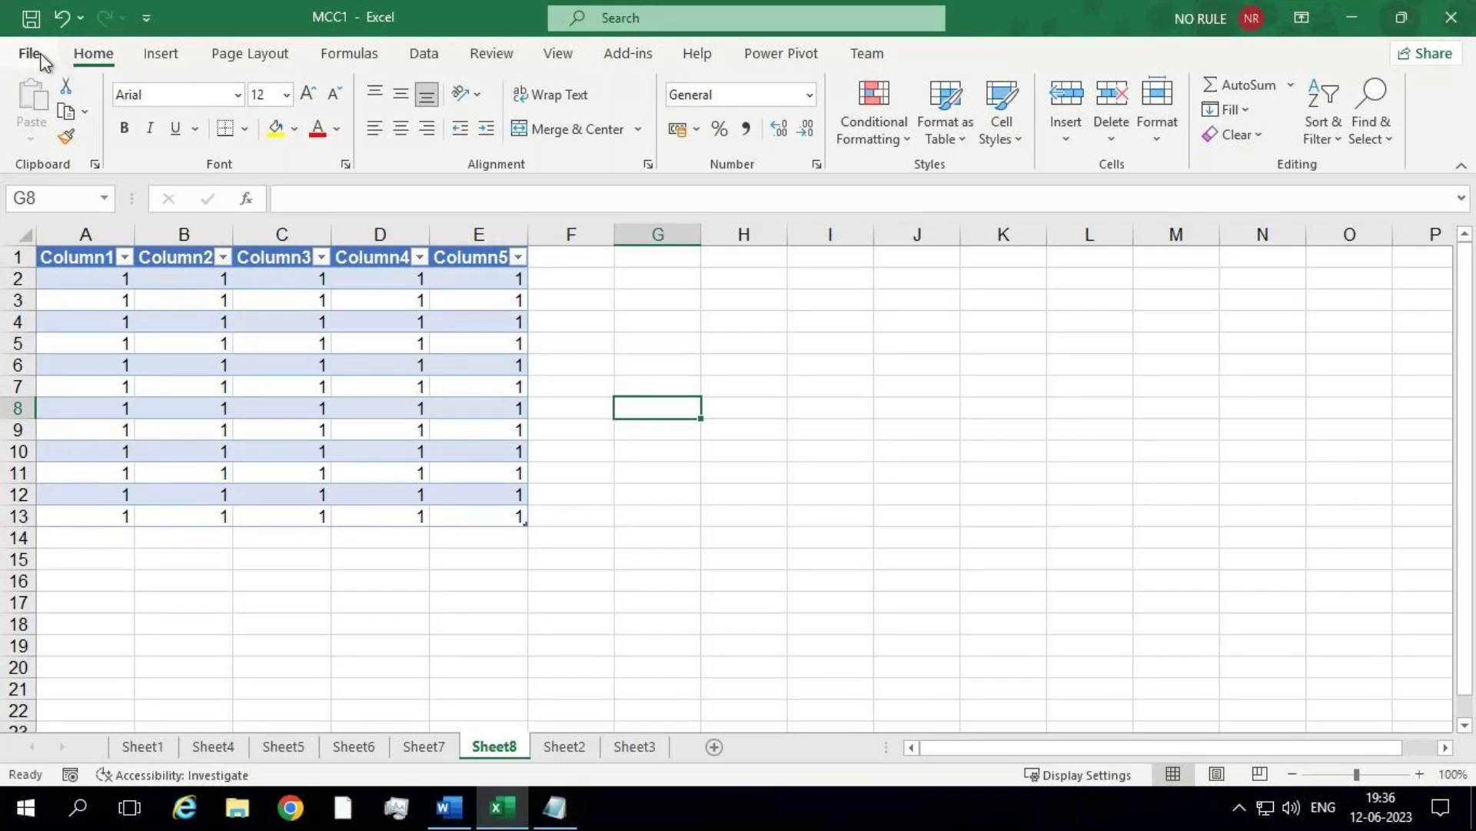
Step: Move between Backstage and the sheet, ending on the MCC1 workbook's Info page
left_click(31, 54)
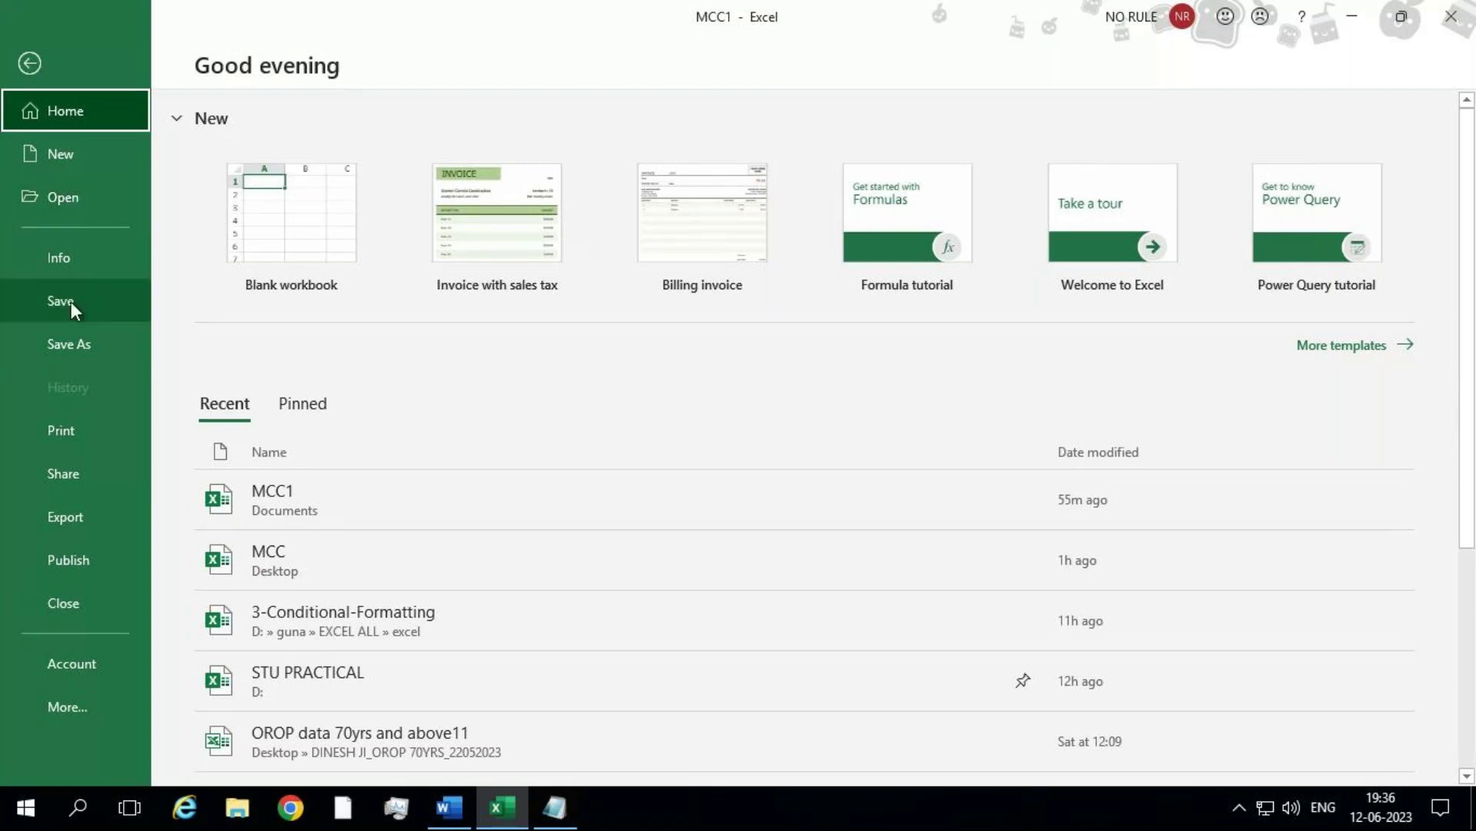
left_click(29, 63)
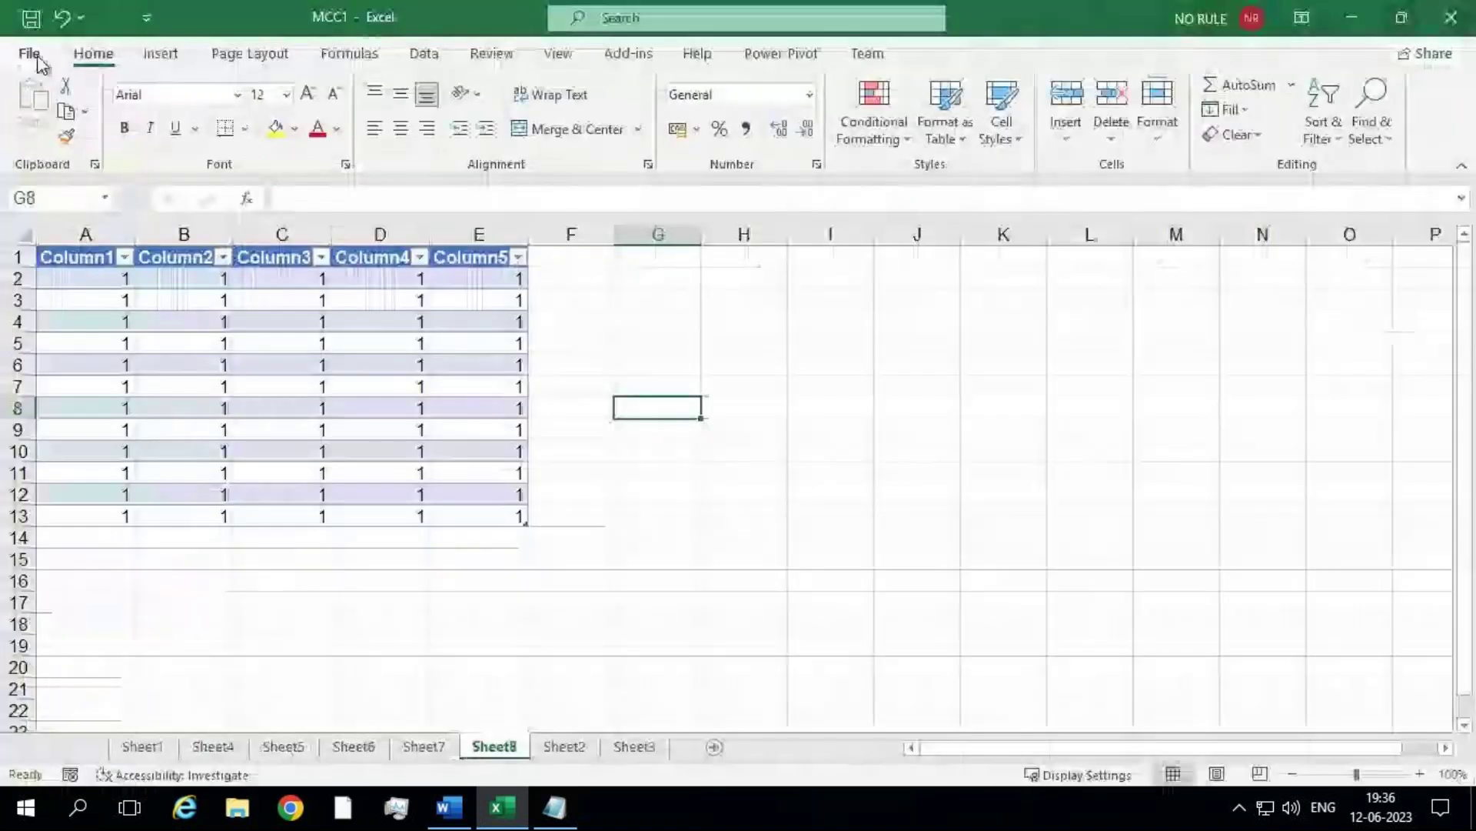
left_click(30, 53)
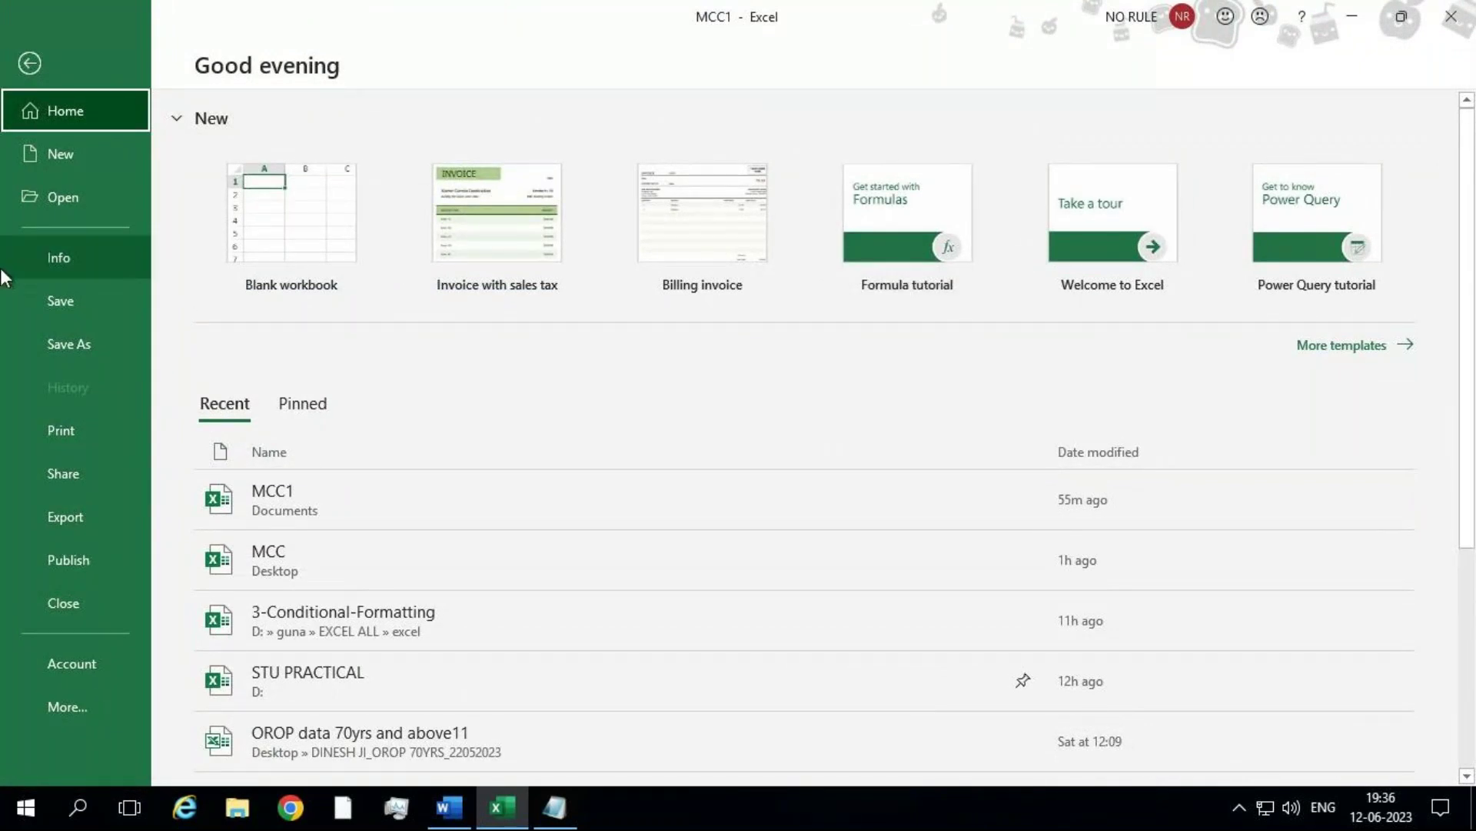
left_click(33, 60)
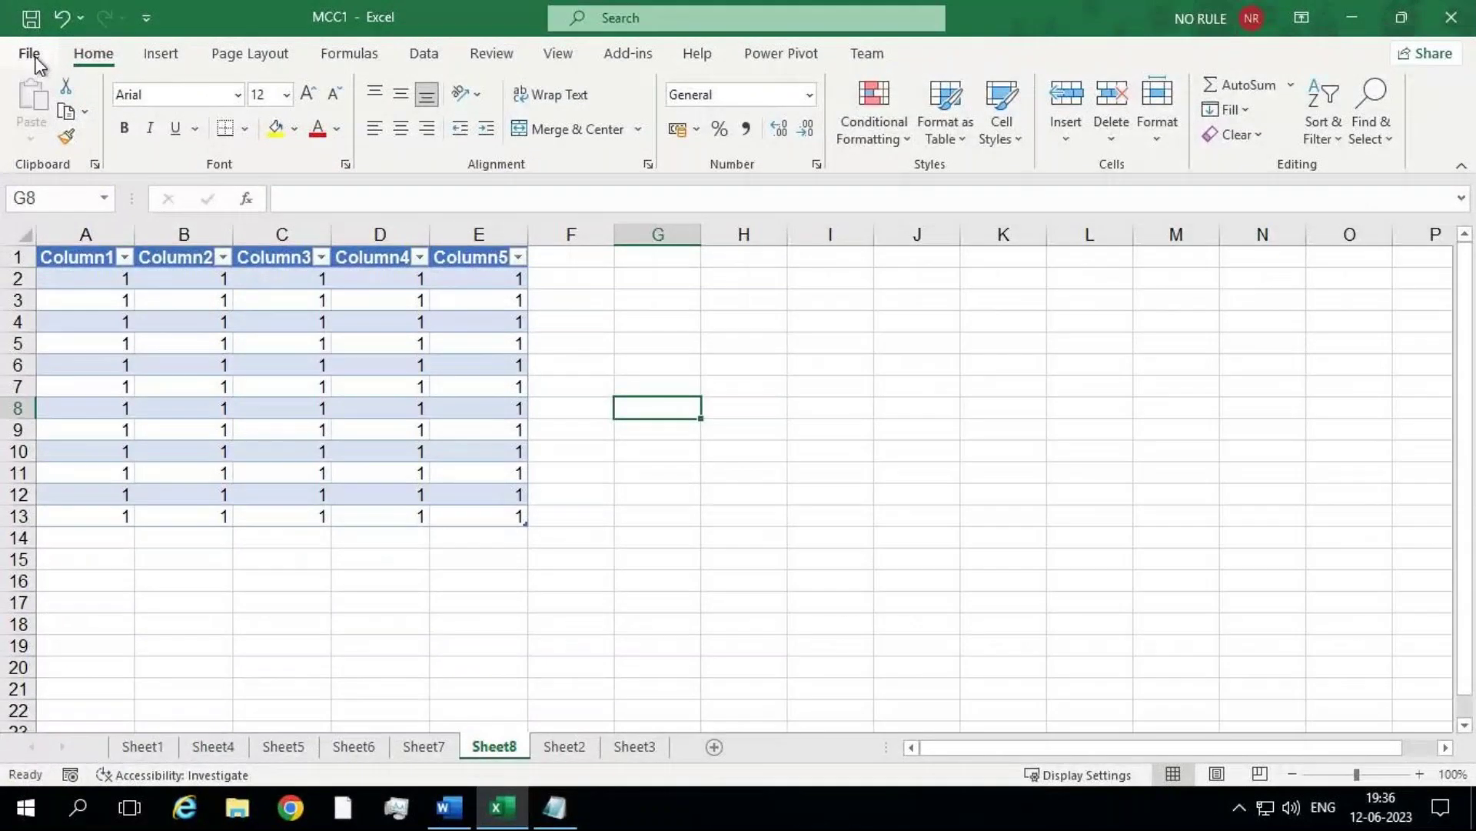
left_click(31, 54)
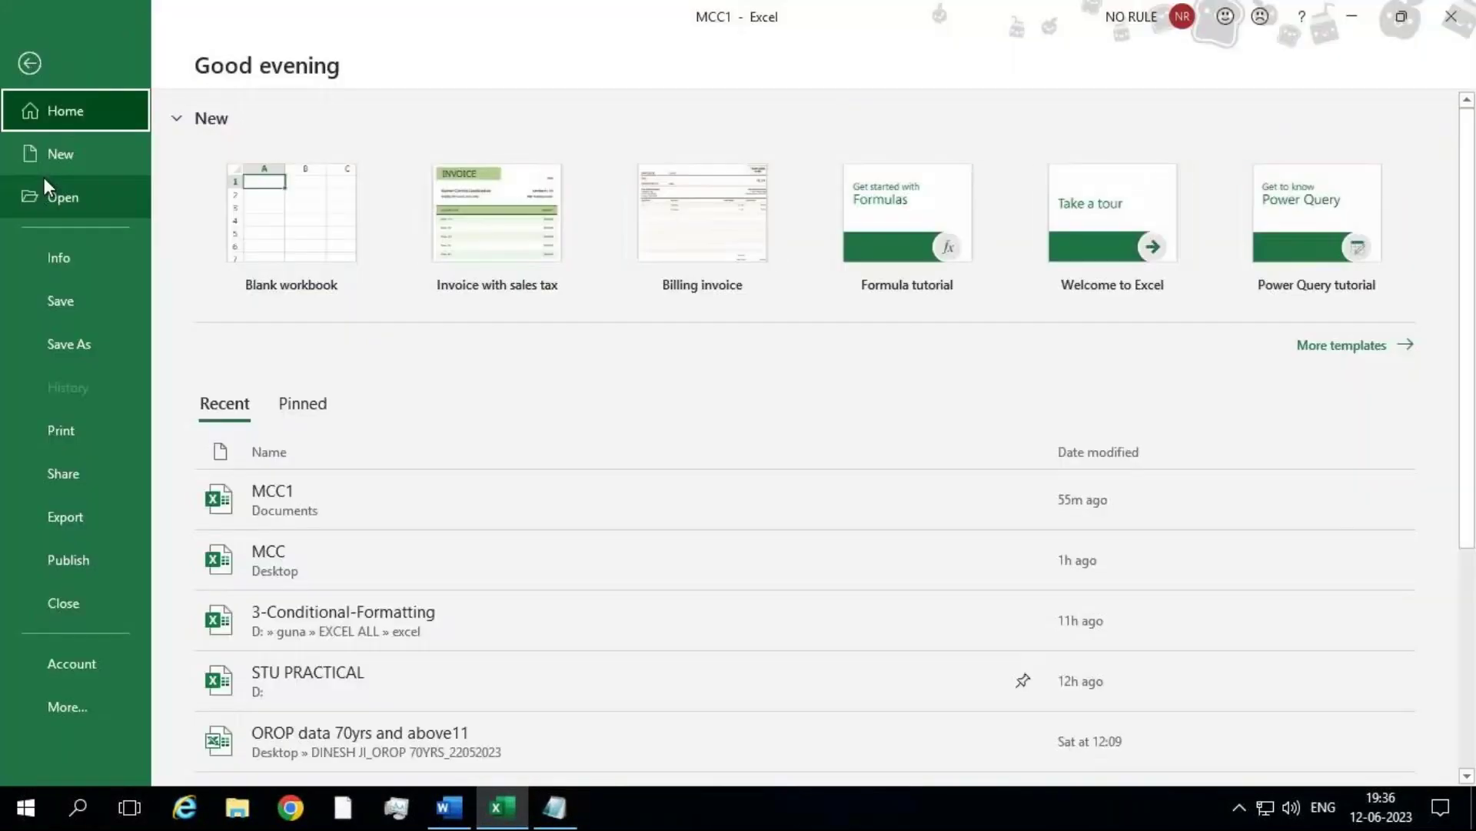
left_click(60, 257)
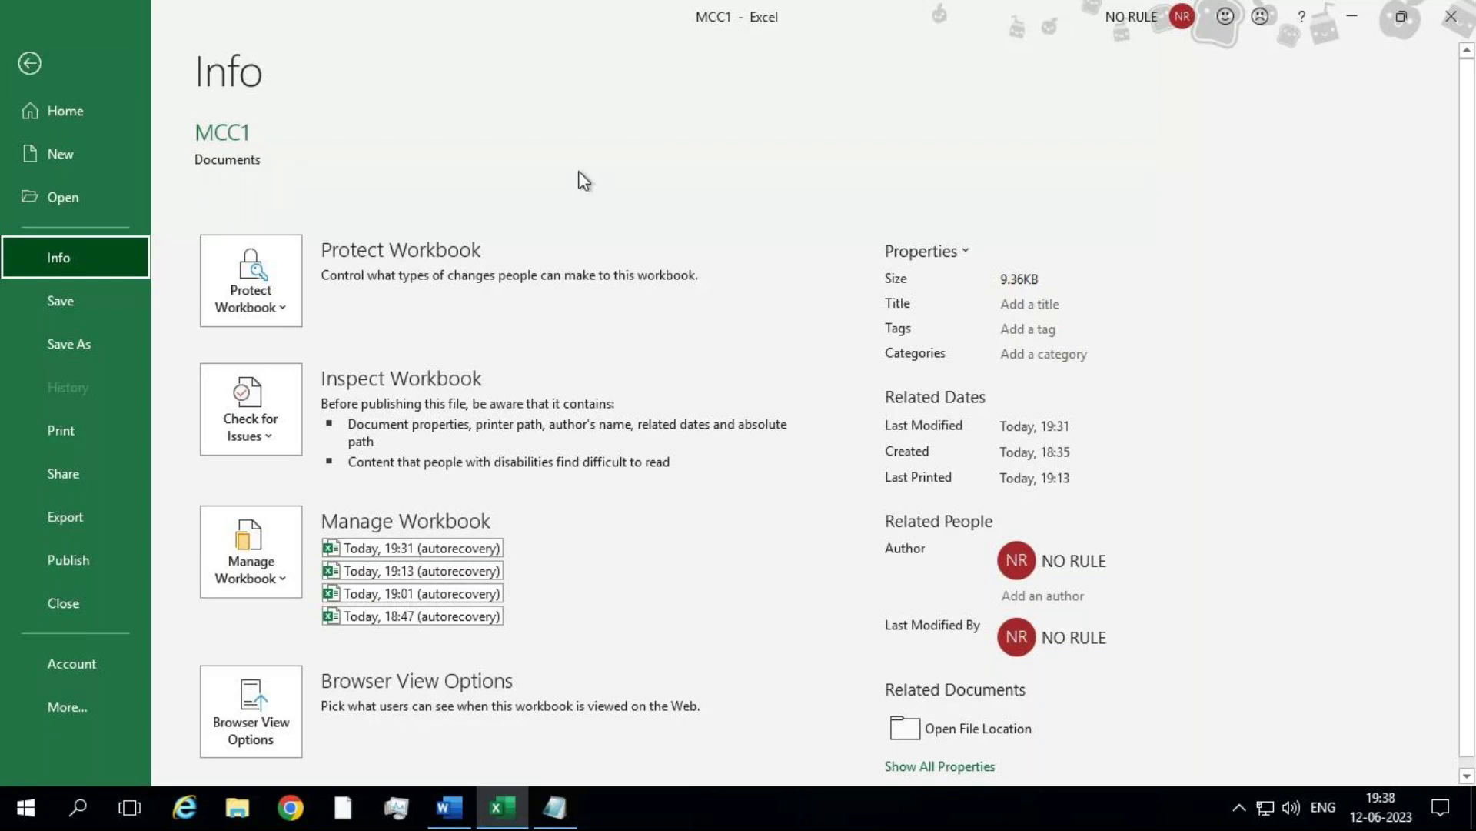
Step: Save MCC1, then open its containing Documents folder from the Info page
left_click(53, 296)
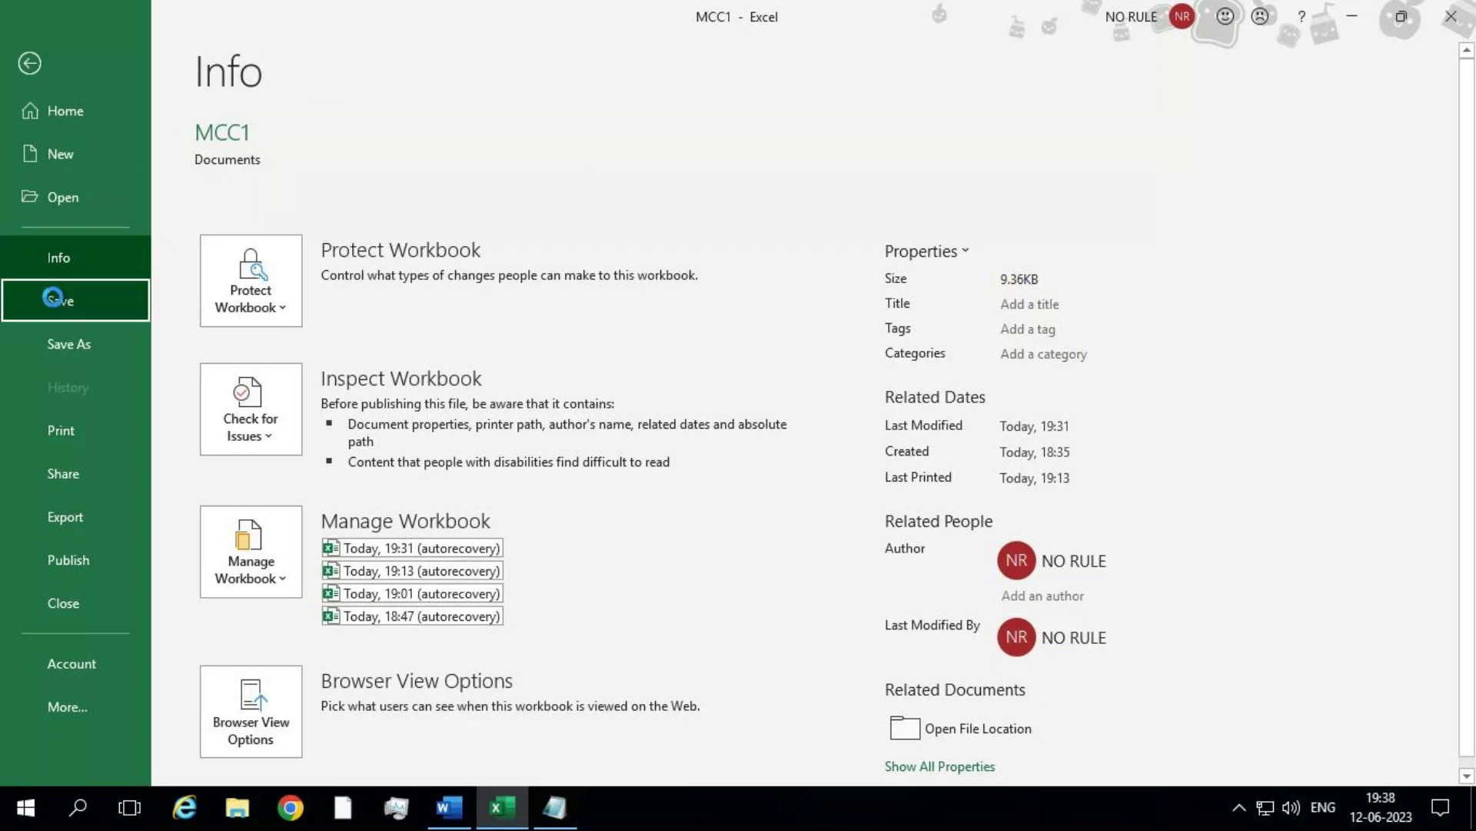
left_click(29, 53)
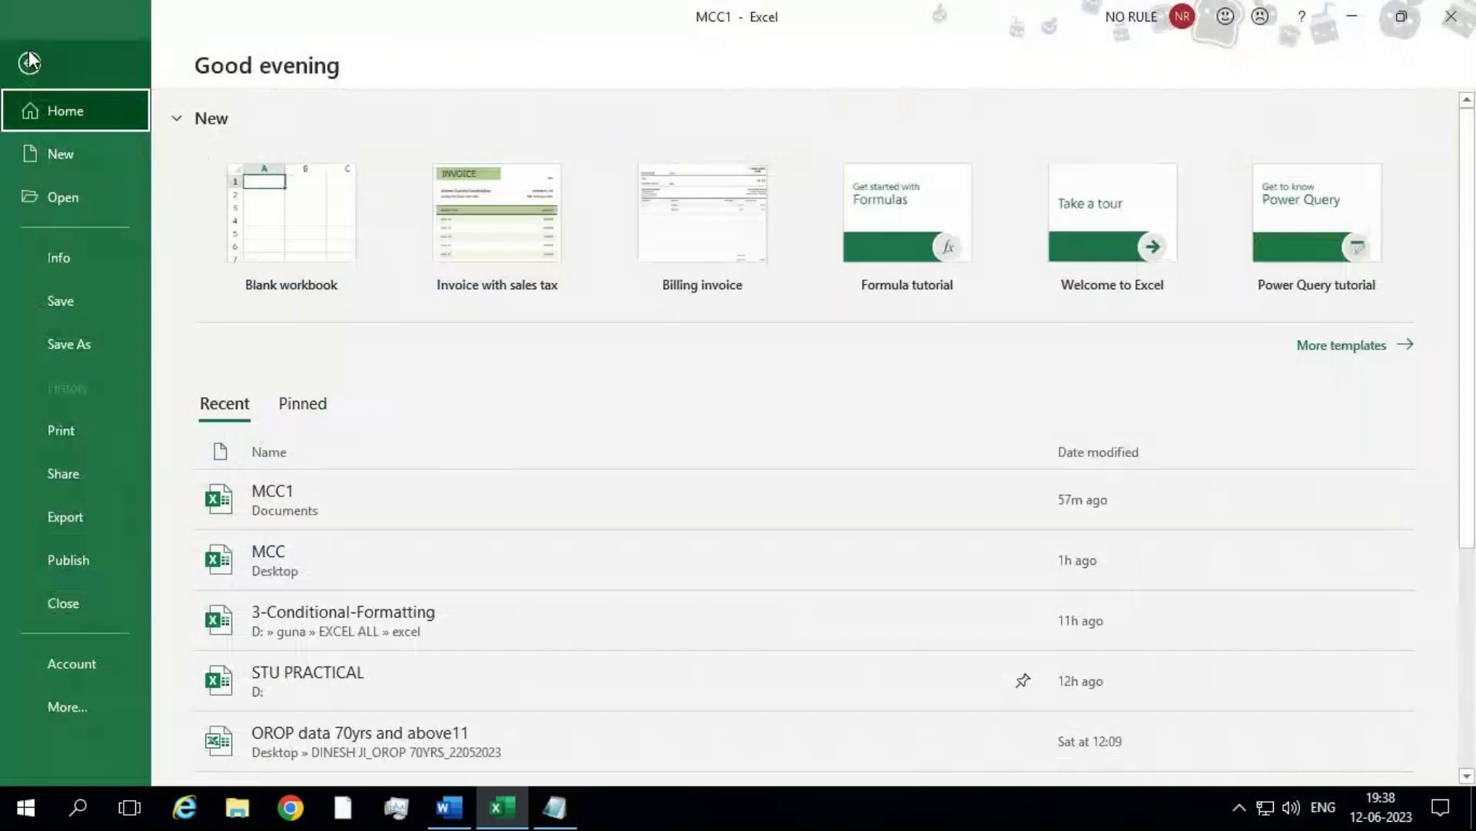
left_click(95, 262)
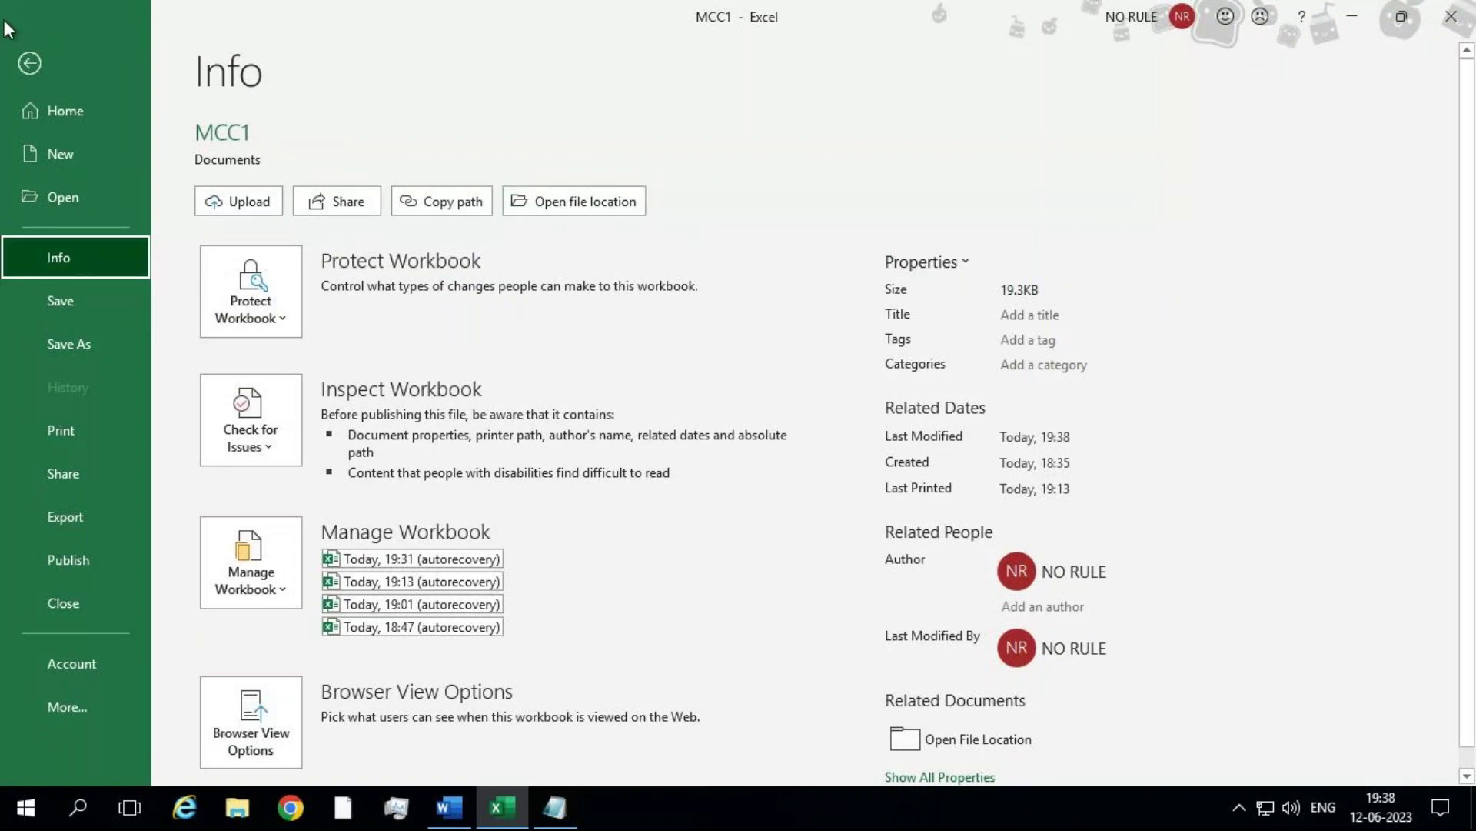
left_click(28, 61)
left_click(16, 53)
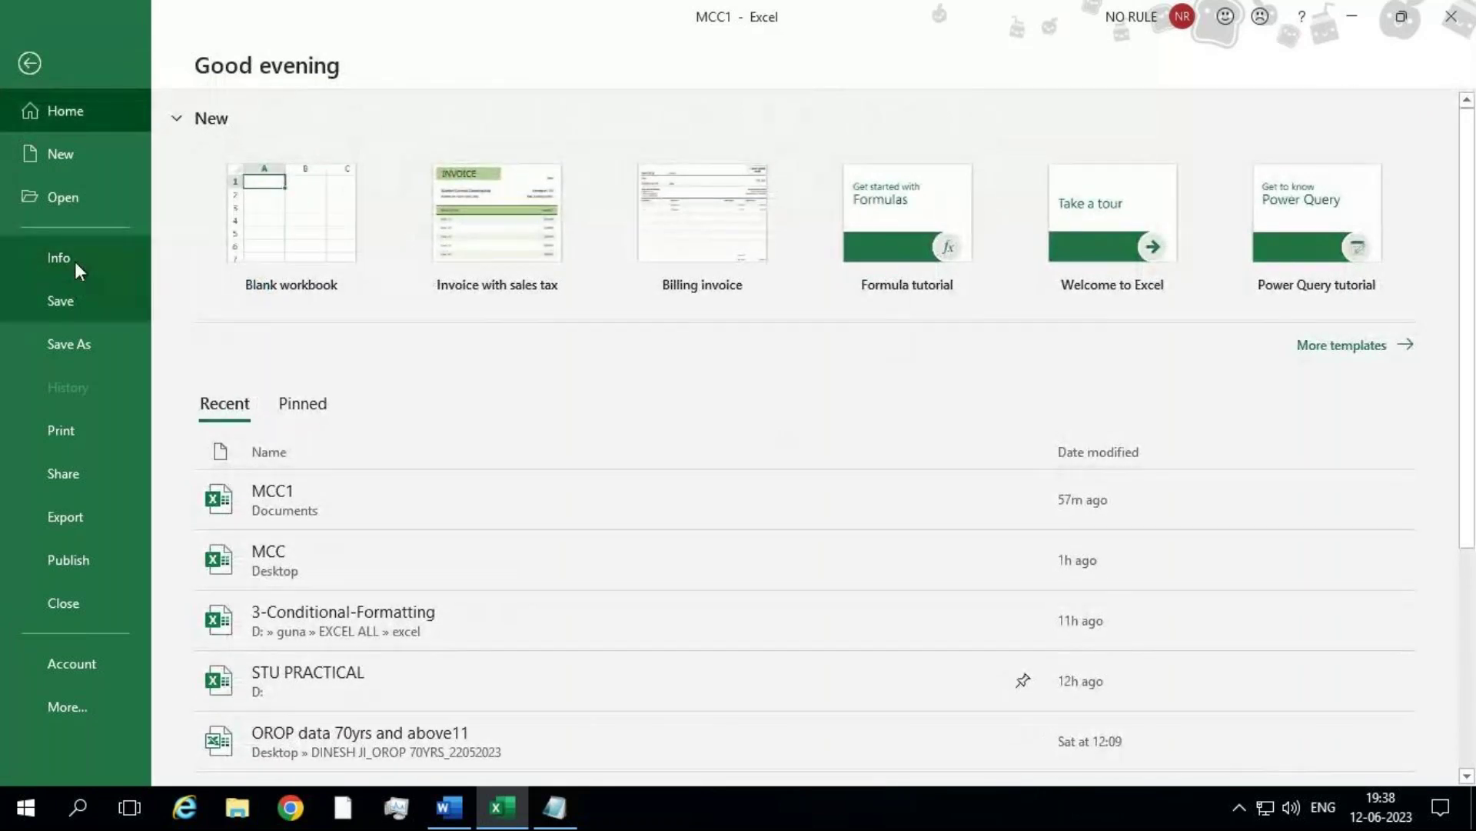
left_click(75, 262)
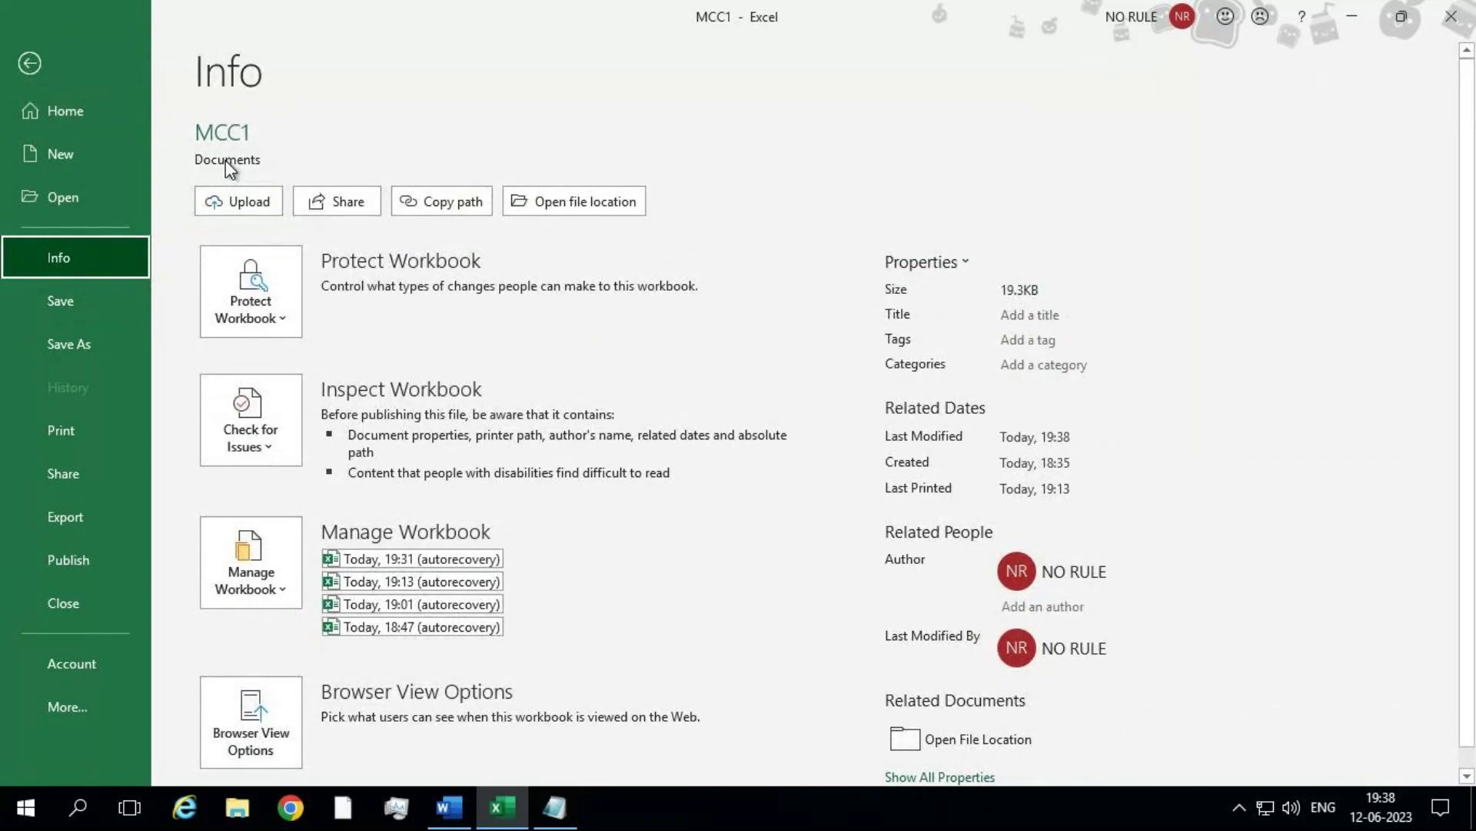
left_click(526, 203)
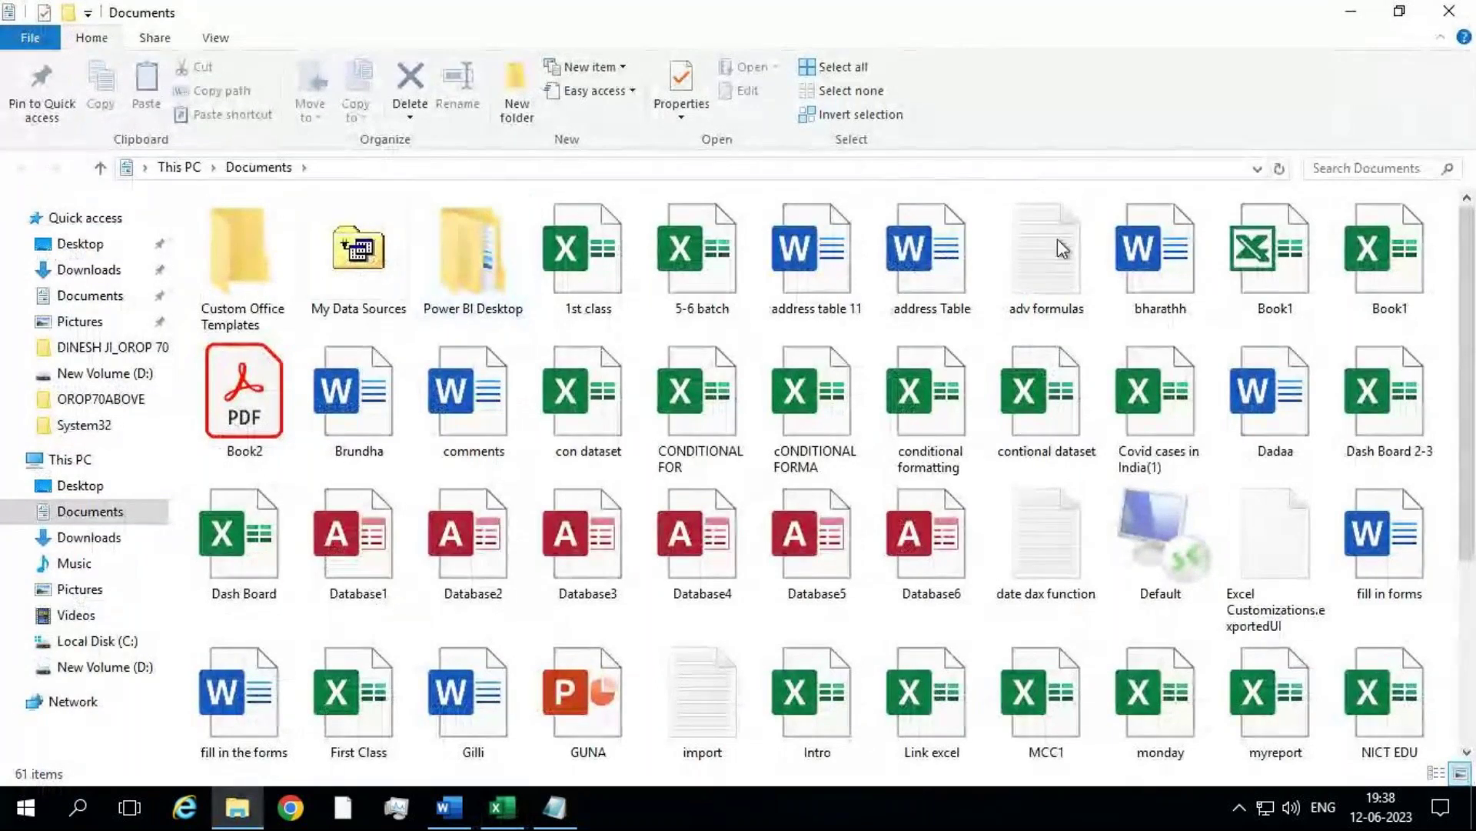
Step: Leave the Documents folder and return to Sheet8, selecting cell I7
left_click(1022, 698)
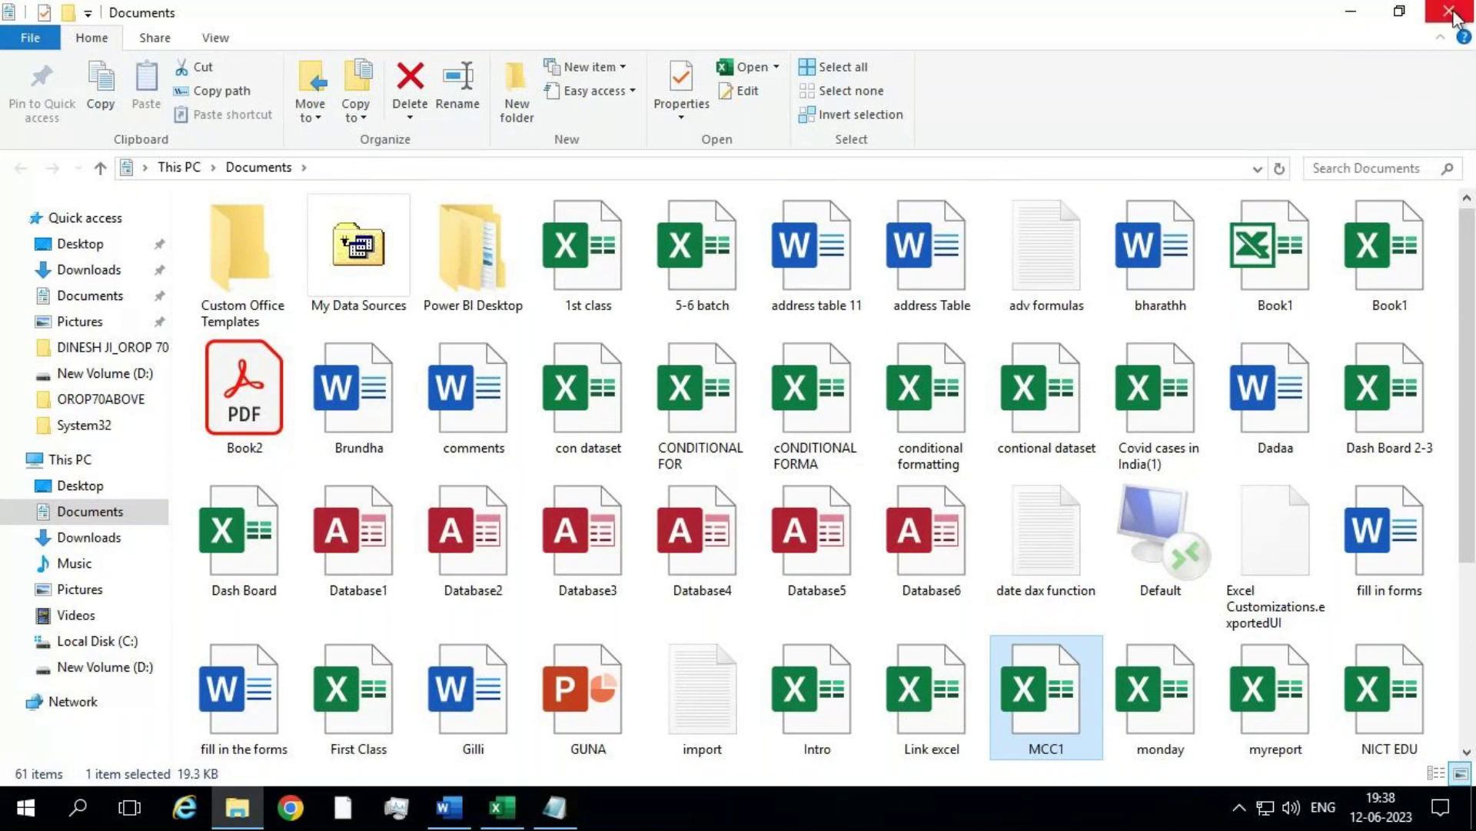
key("alt+Tab")
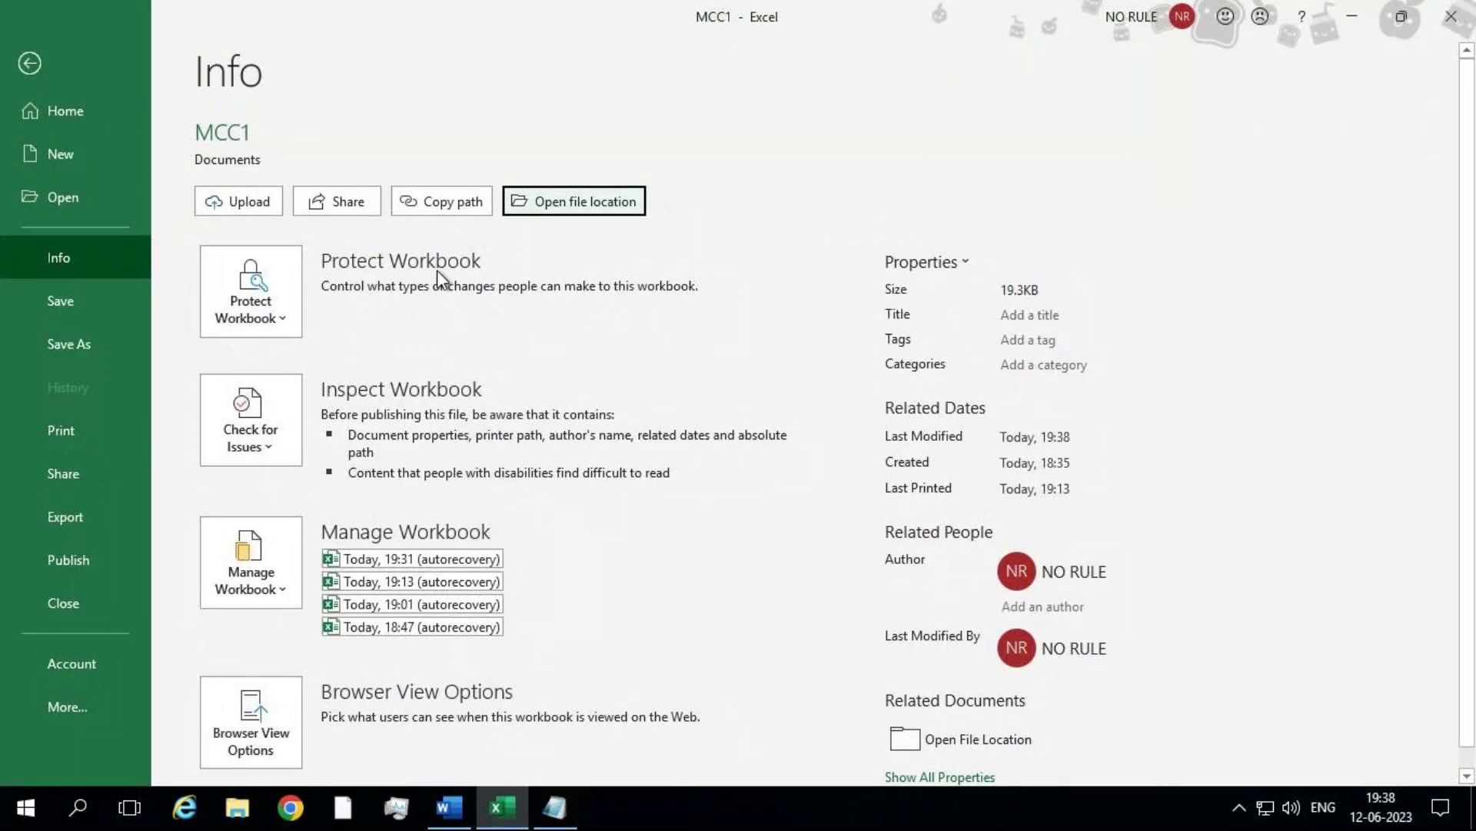
left_click(30, 64)
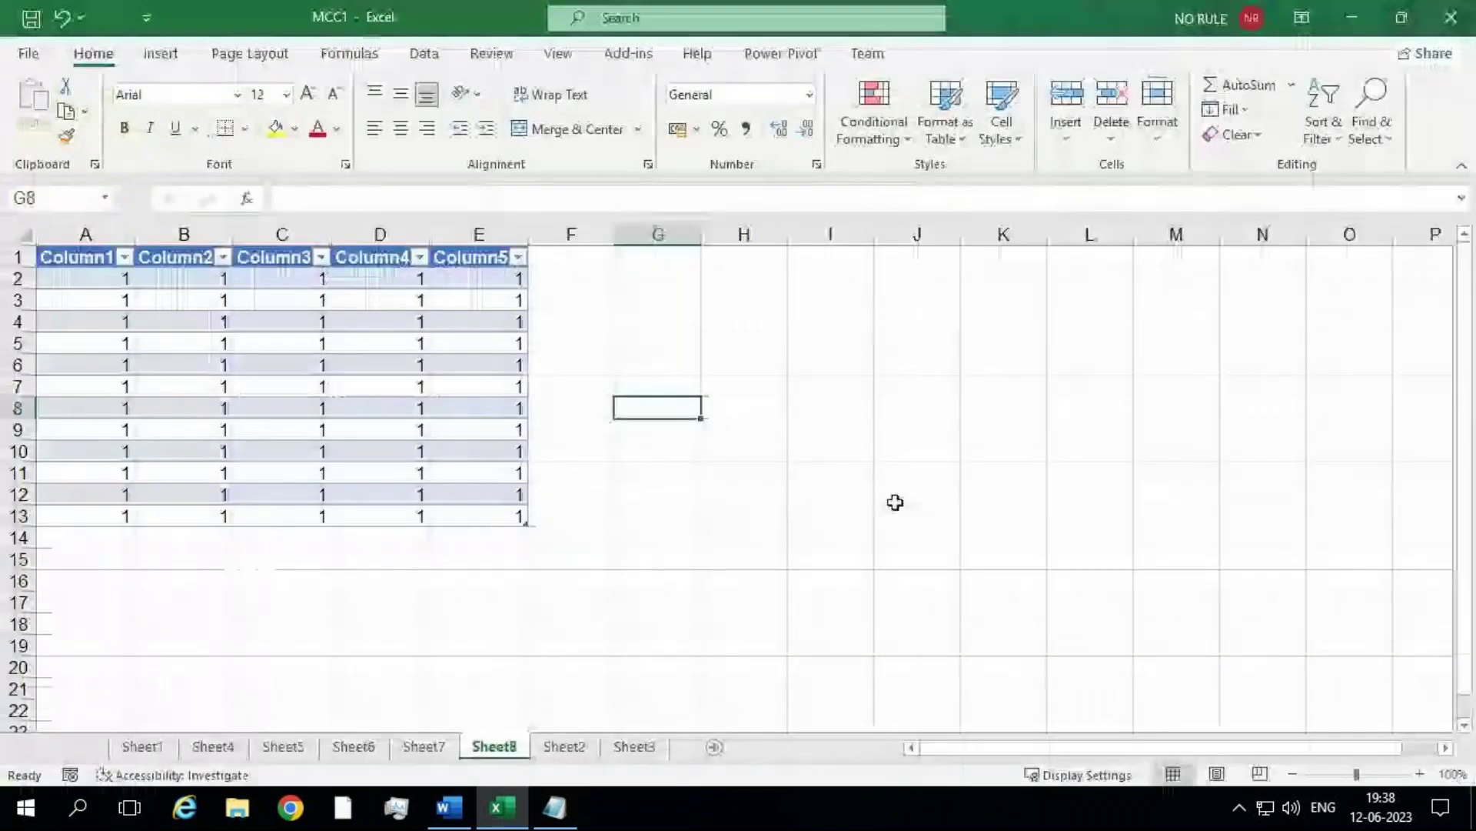
left_click(817, 385)
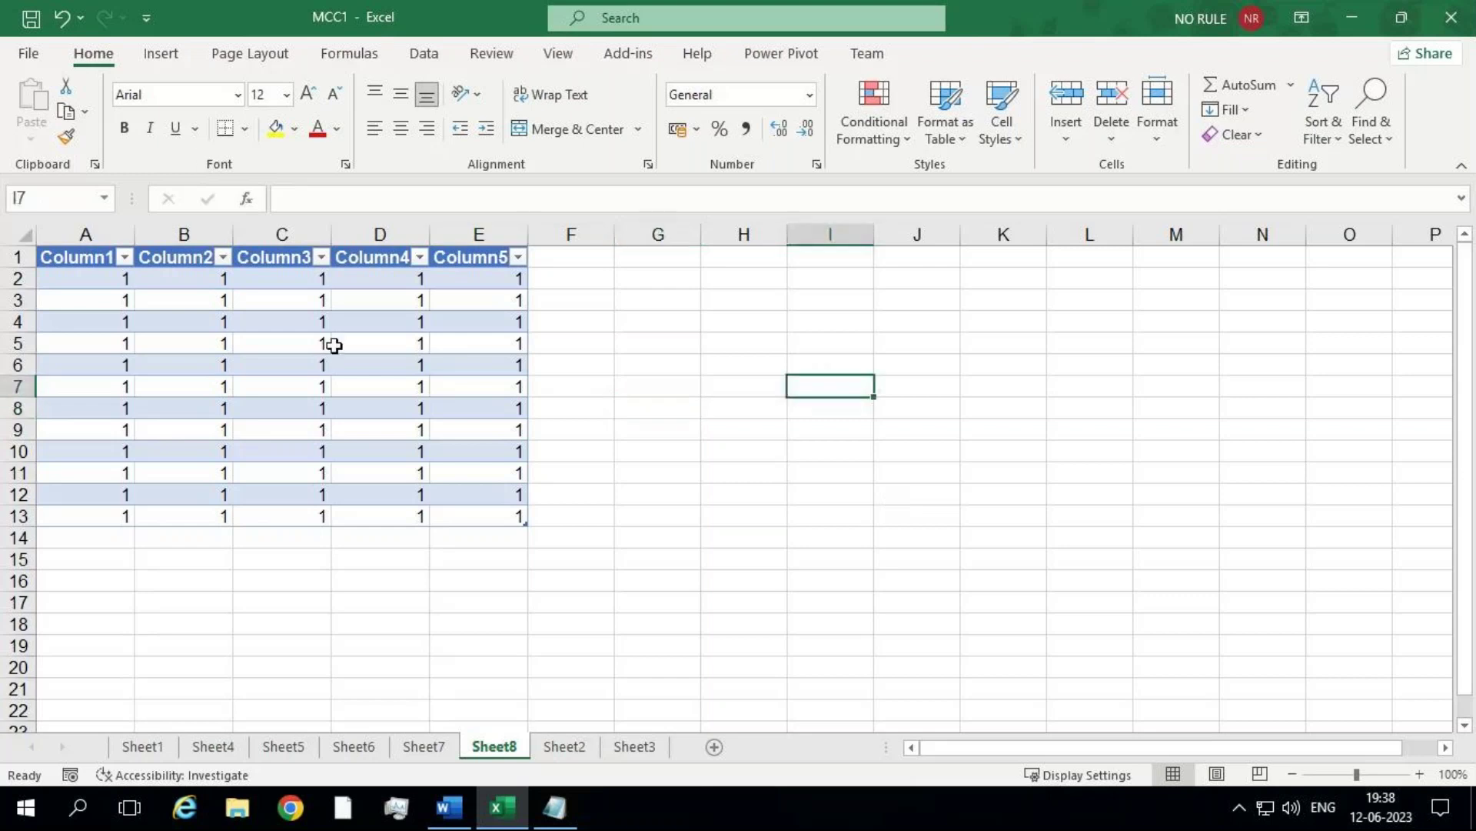
Step: In Notepad, type the heading 'Protecting your workbook...' on a new line
left_click(565, 817)
key("Return")
key("Return")
key("Return")
key("Return")
key("Return")
key("Return")
key("Return")
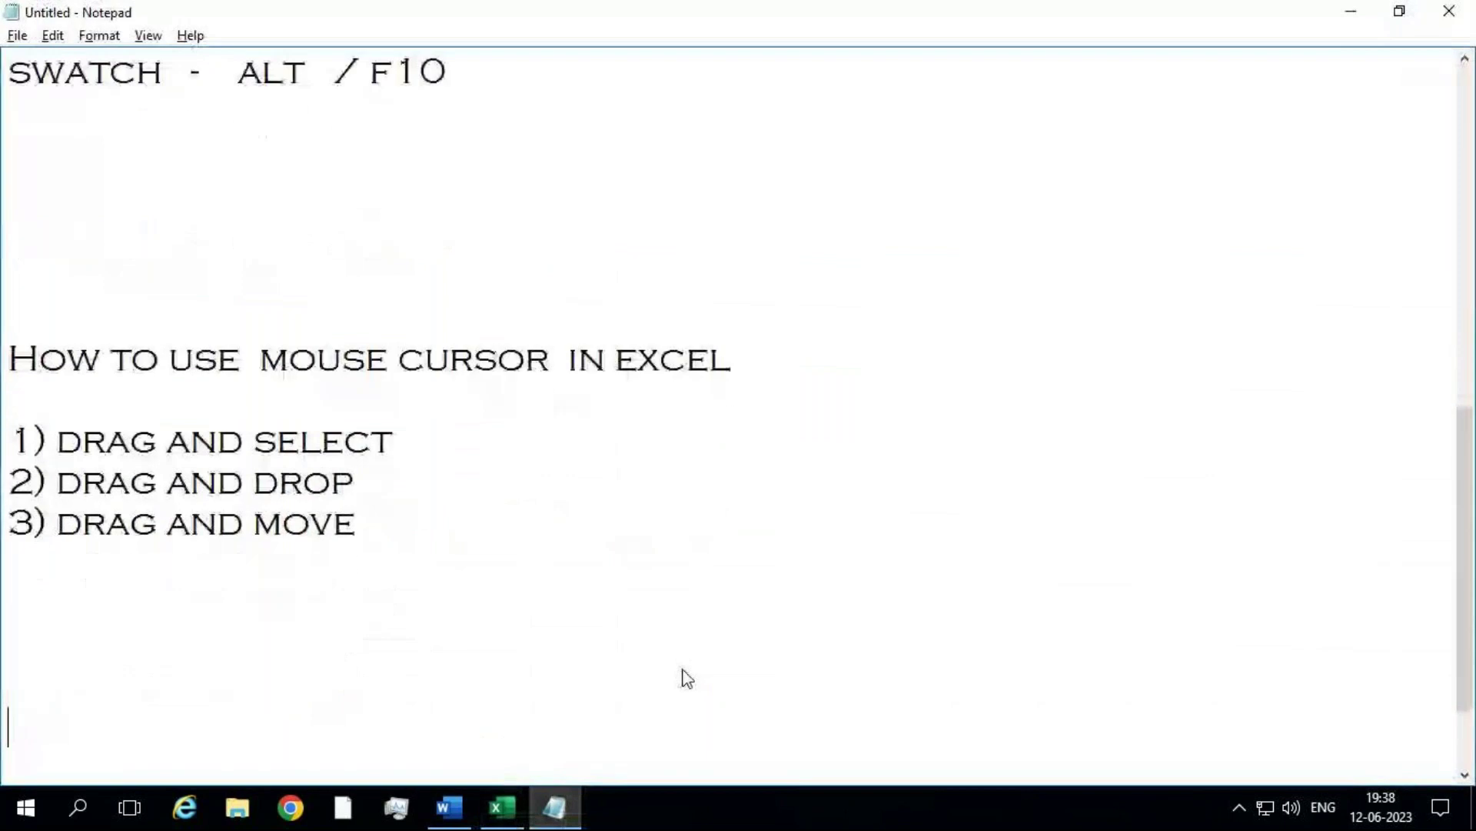
type("Pro")
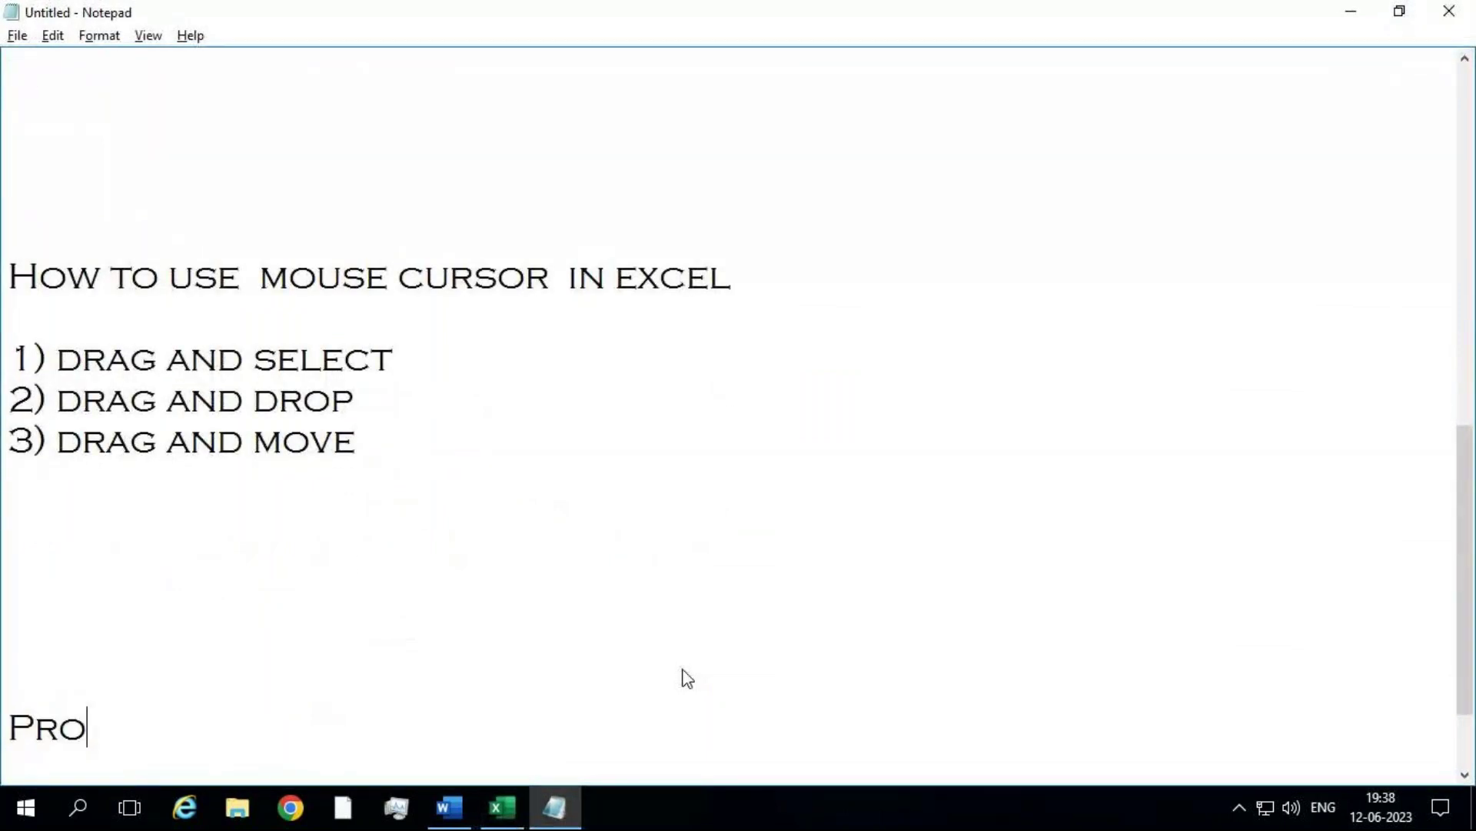
type("tecting youur")
key("BackSpace")
key("BackSpace")
key("BackSpace")
type("r")
key("BackSpace")
type("ur ")
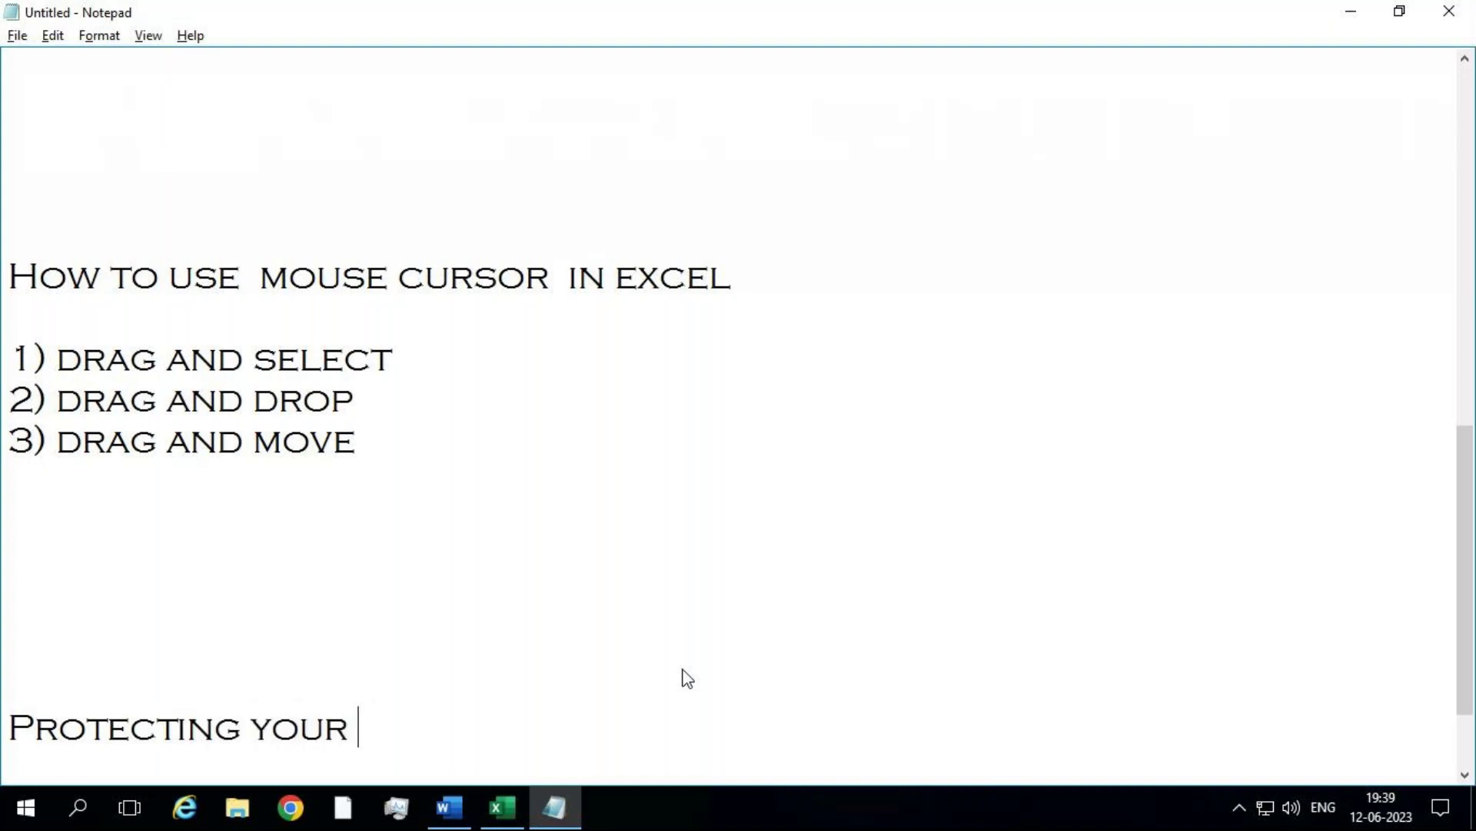
type("workbook")
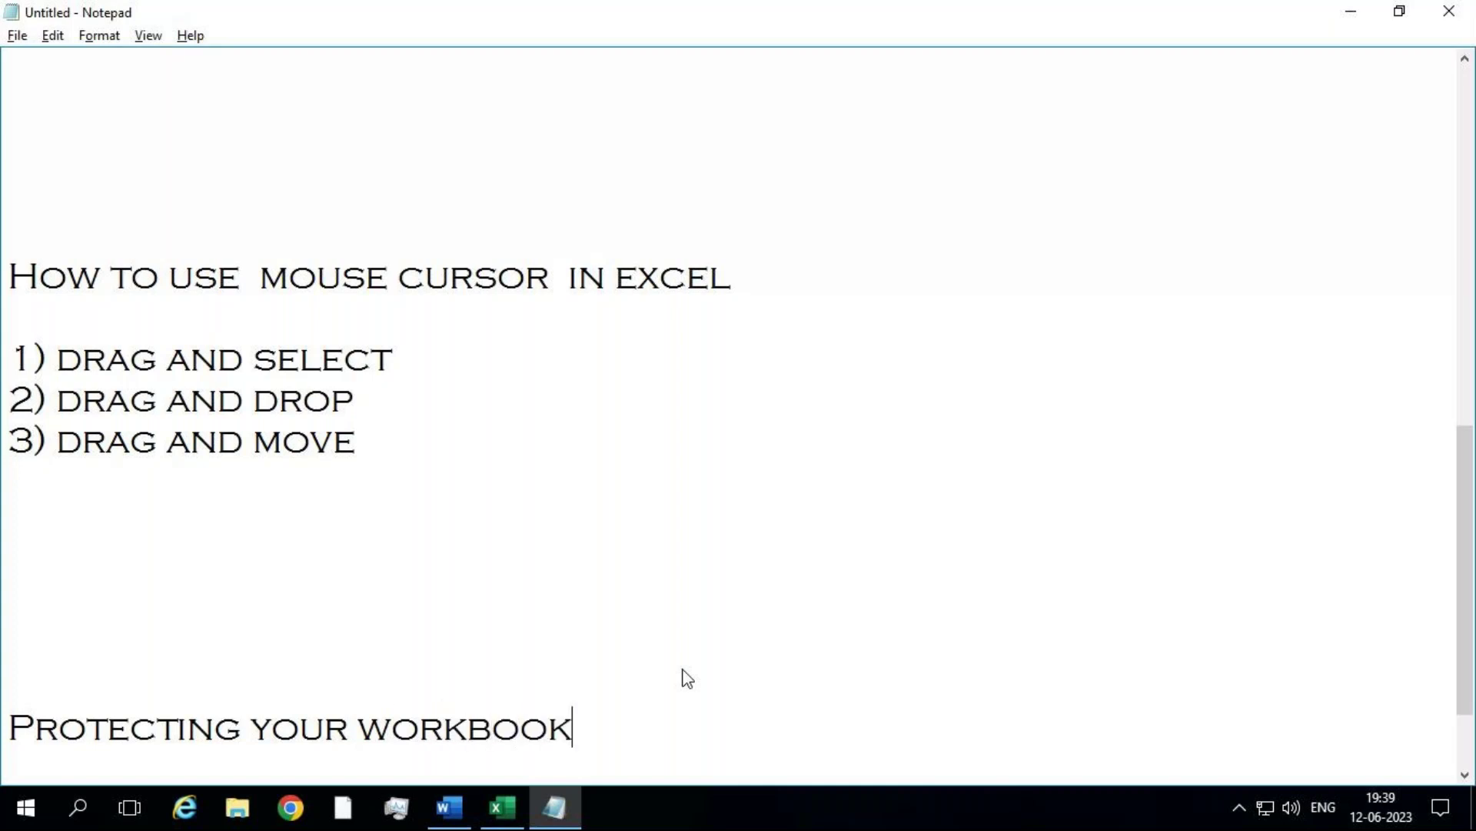
type("...")
key("Return")
key("Return")
key("Return")
Step: List '1) Protect workbook', '2) Protect sheet' and '3) Protect cell ranges'
type("1")
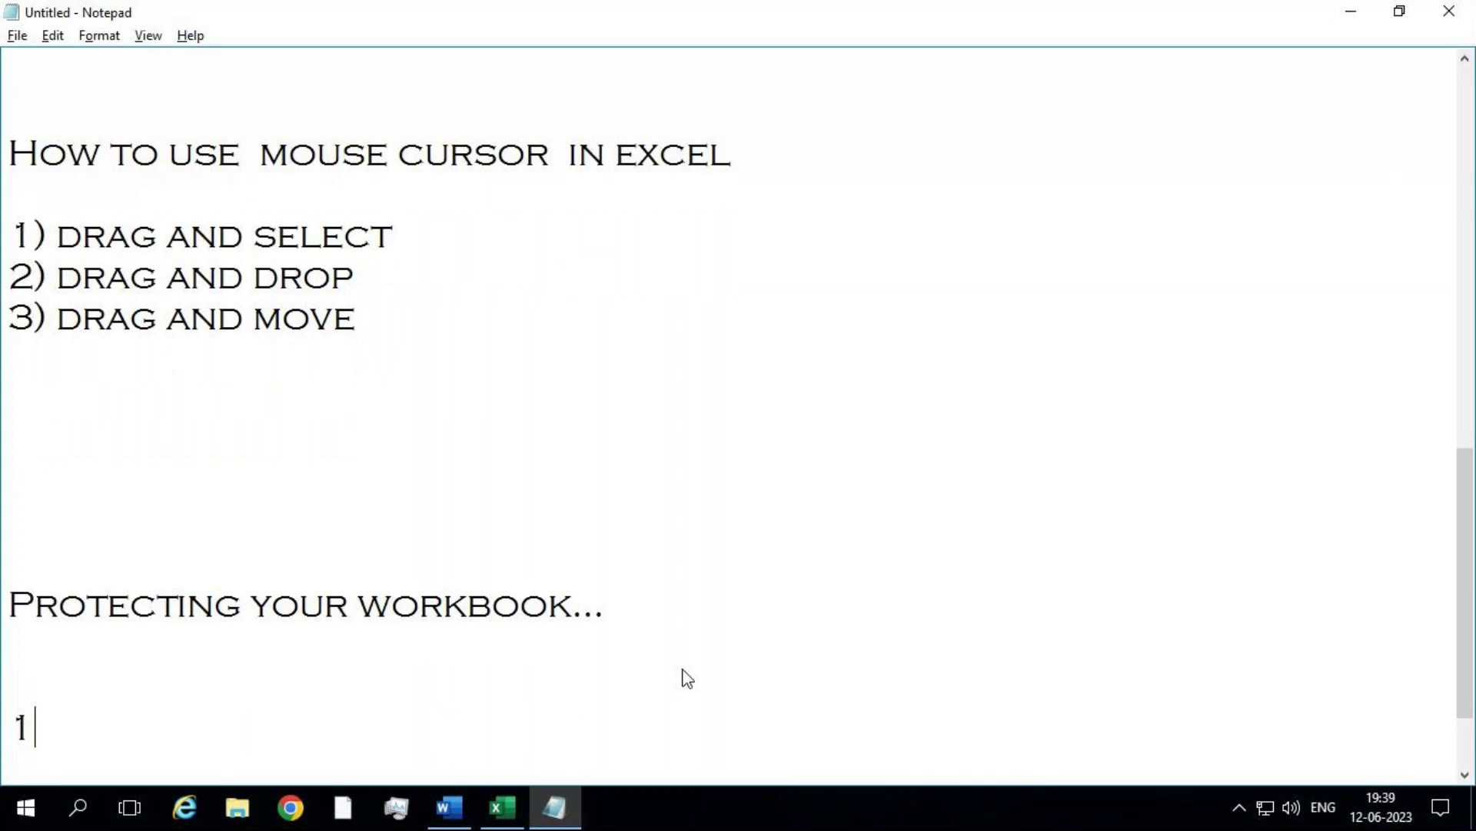
type(") Lock ")
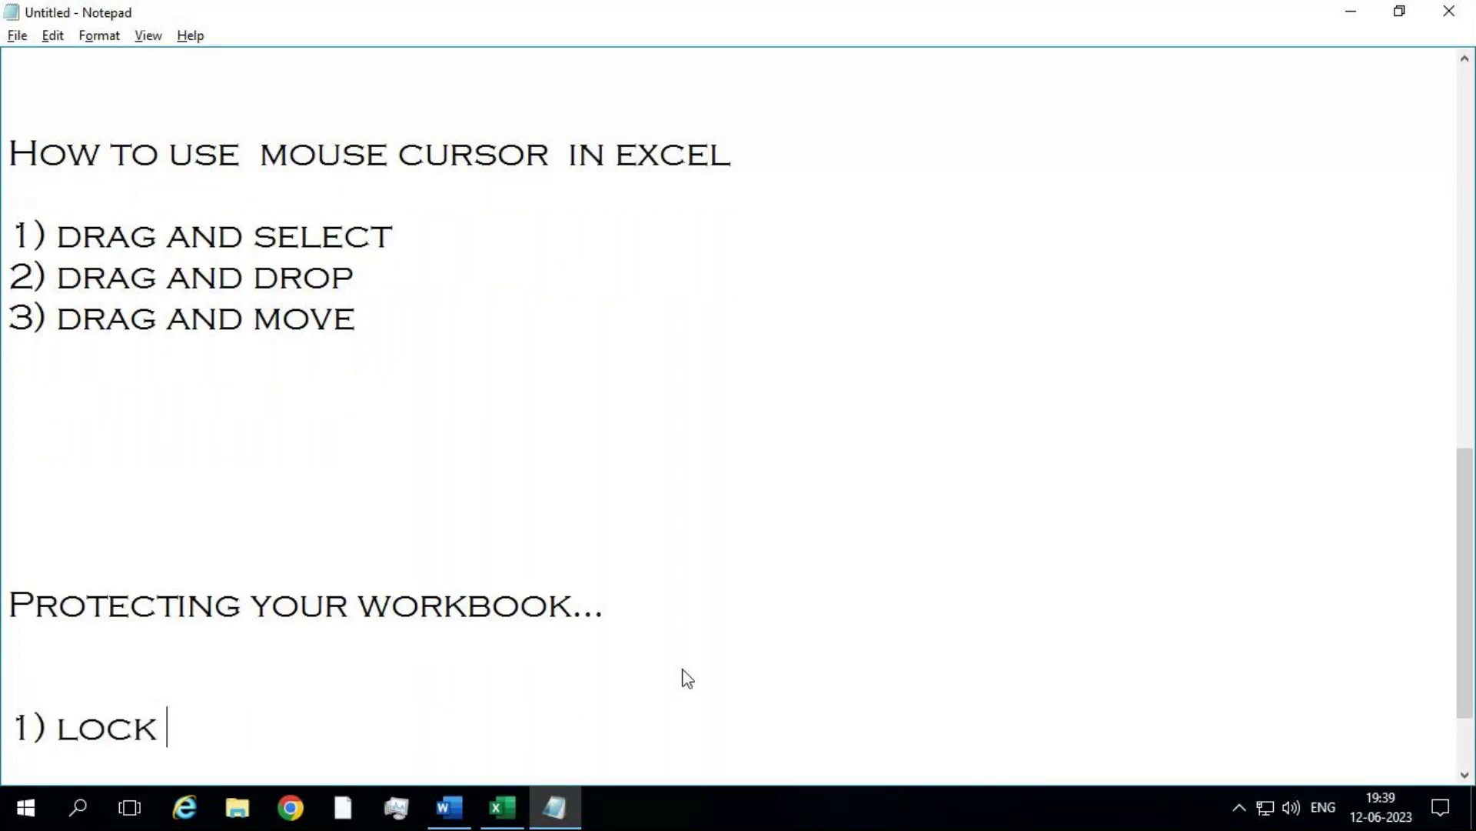
type("Wo")
key("BackSpace")
key("BackSpace")
key("BackSpace")
key("BackSpace")
key("BackSpace")
key("BackSpace")
key("BackSpace")
type("Pro")
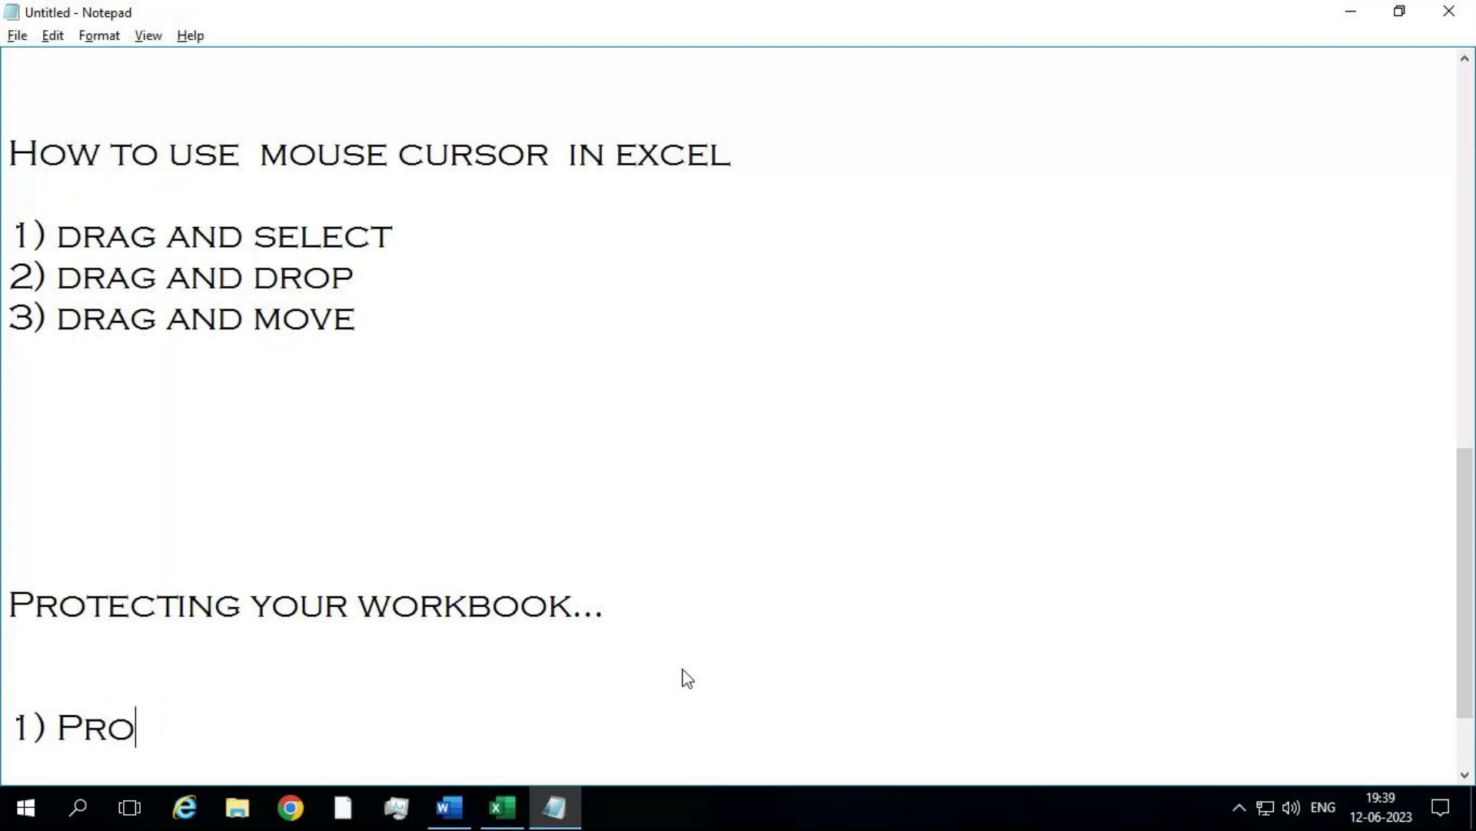
type("tect wor")
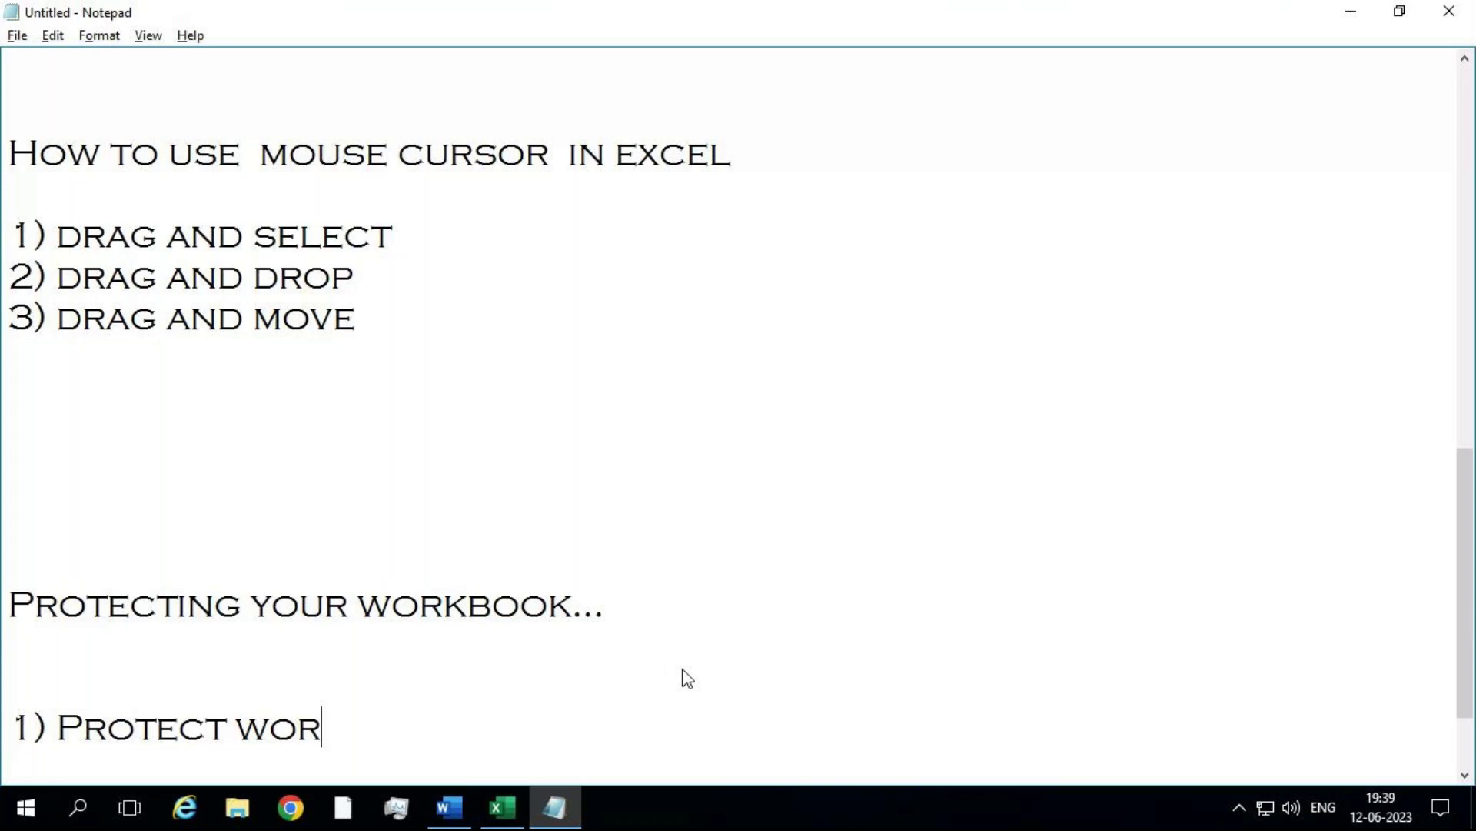
type("kbook")
key("Return")
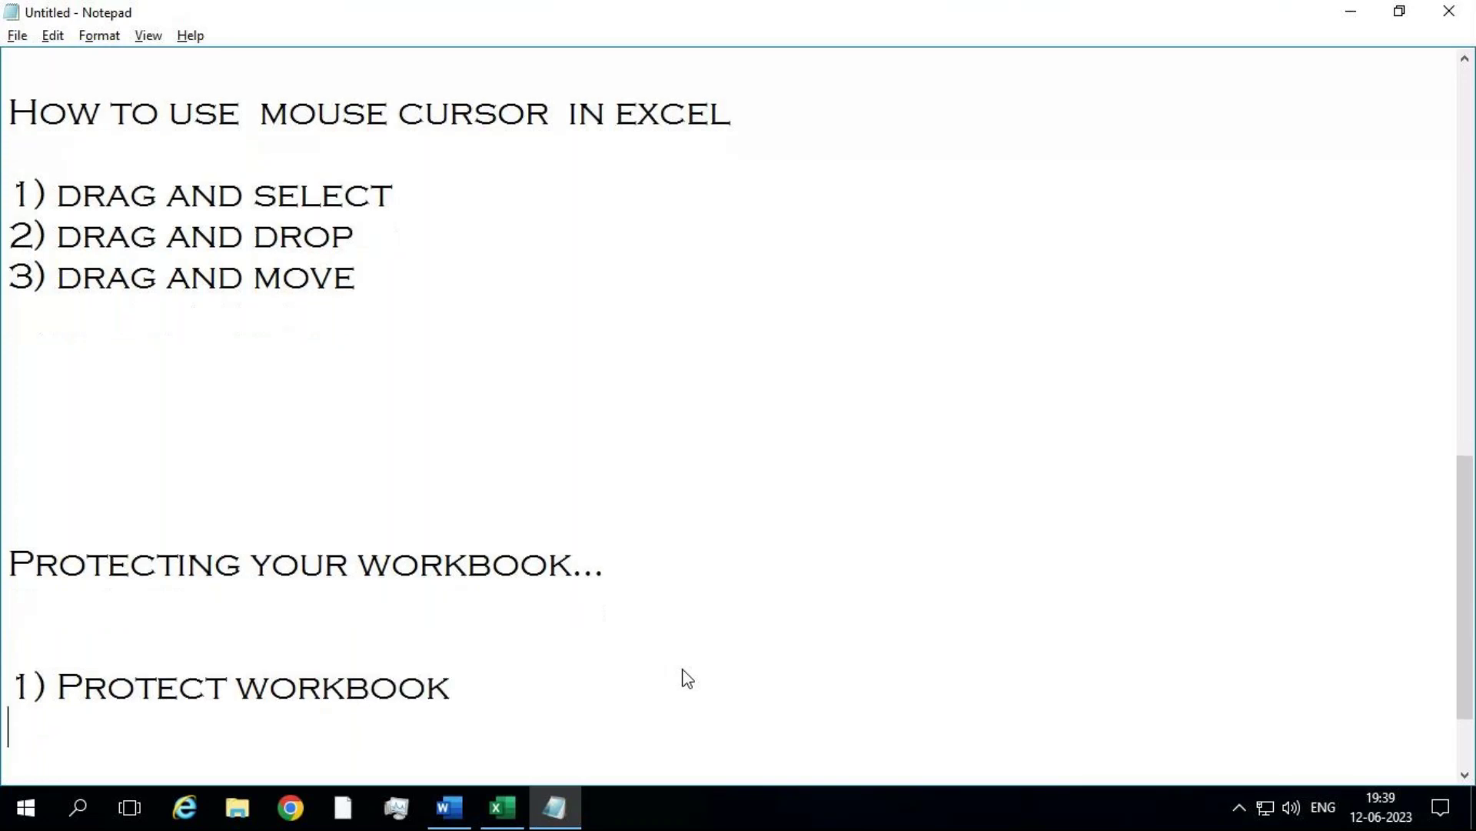
type("2) Prot")
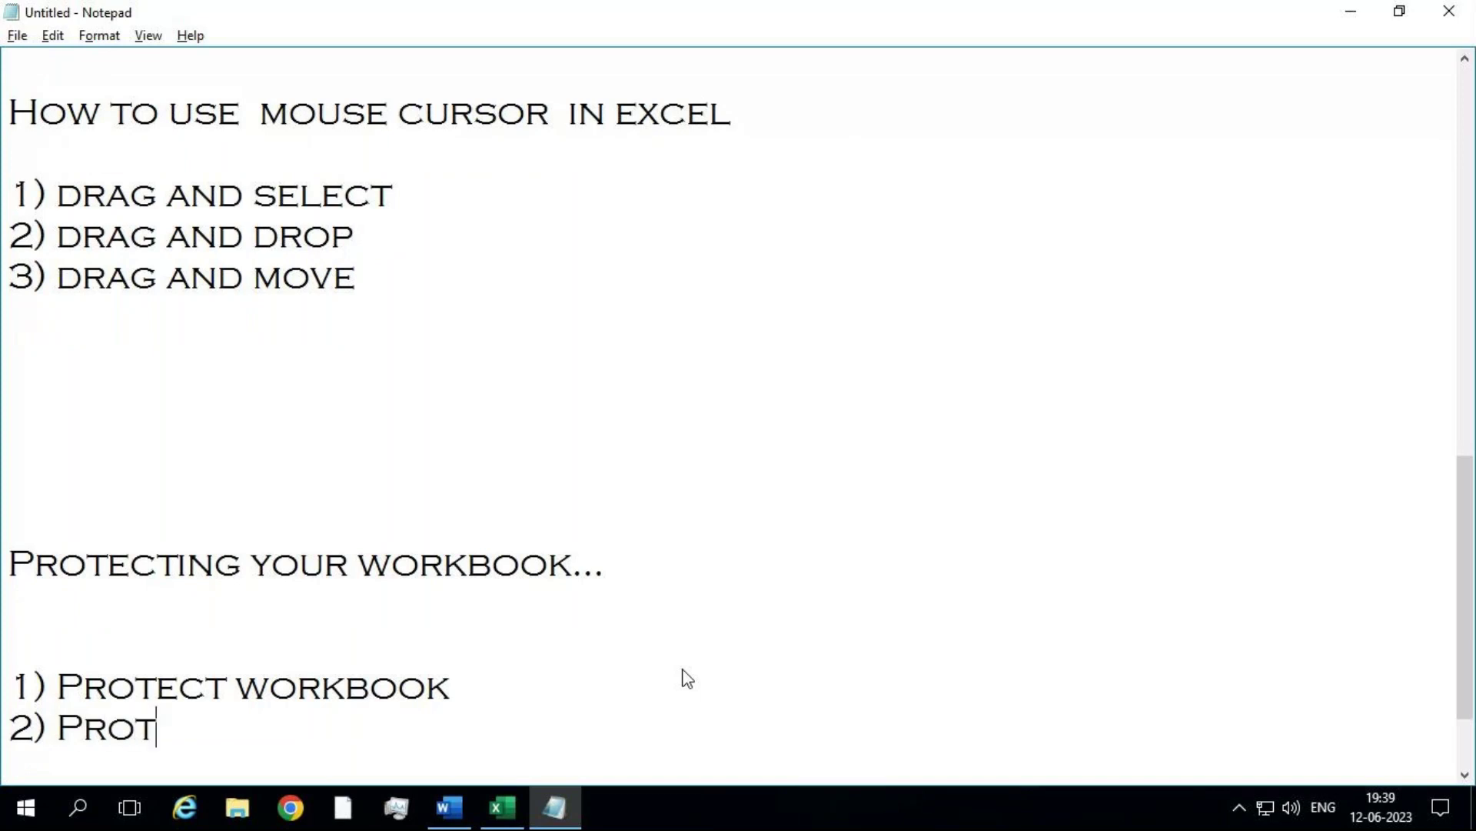
type("ect sheet")
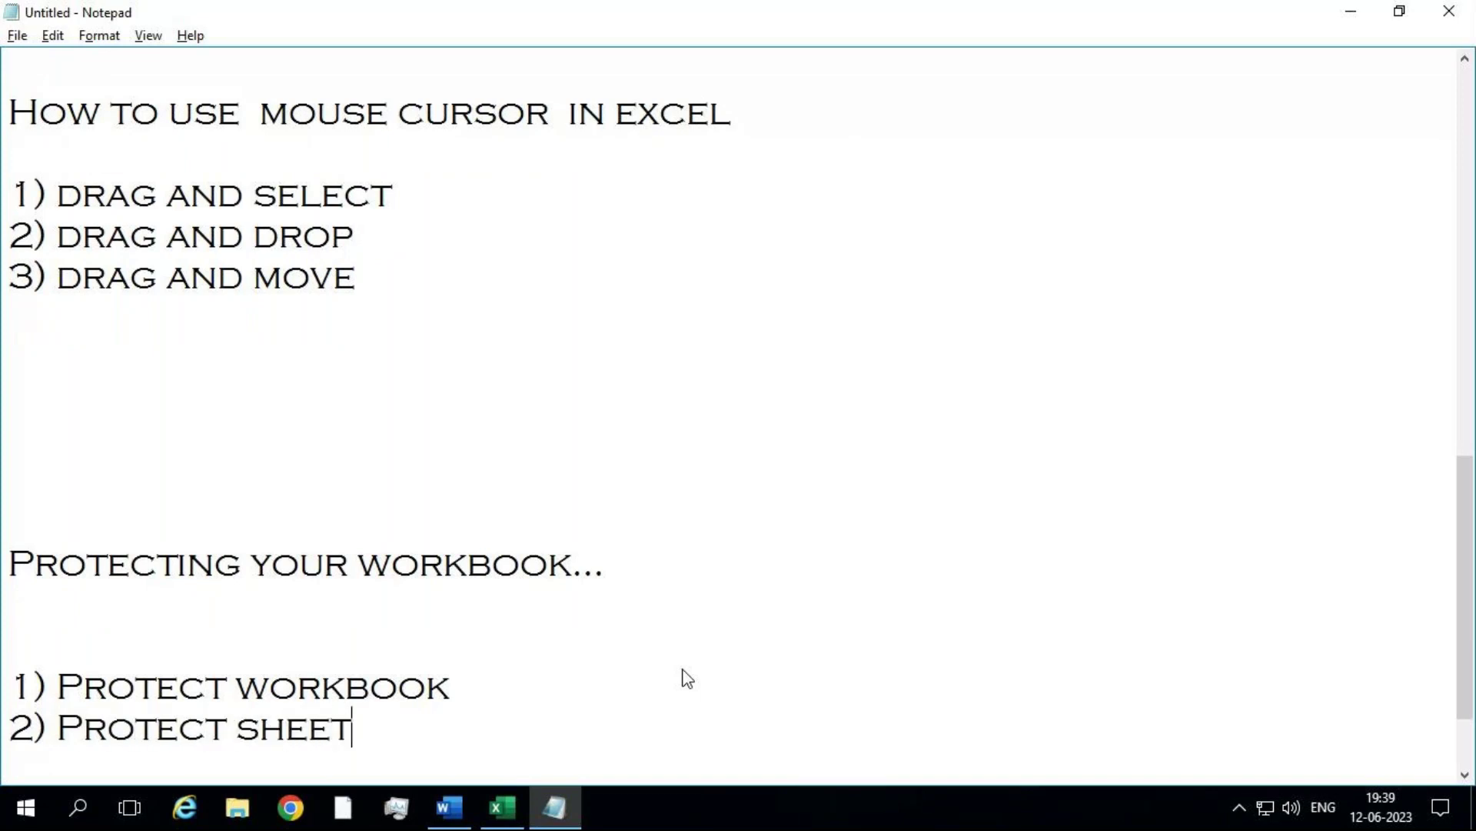
key("Return")
type("3")
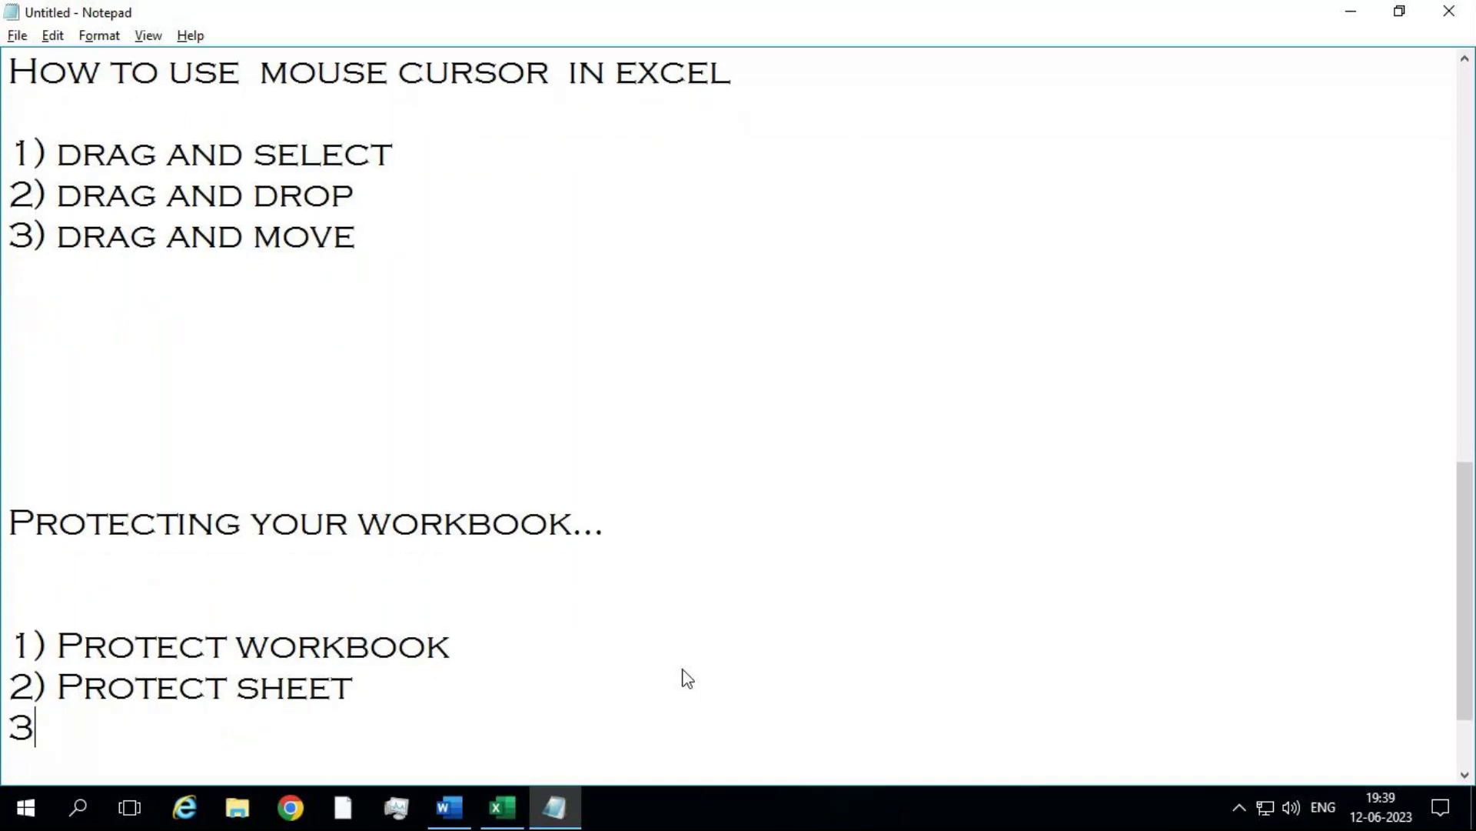
type(") Pro")
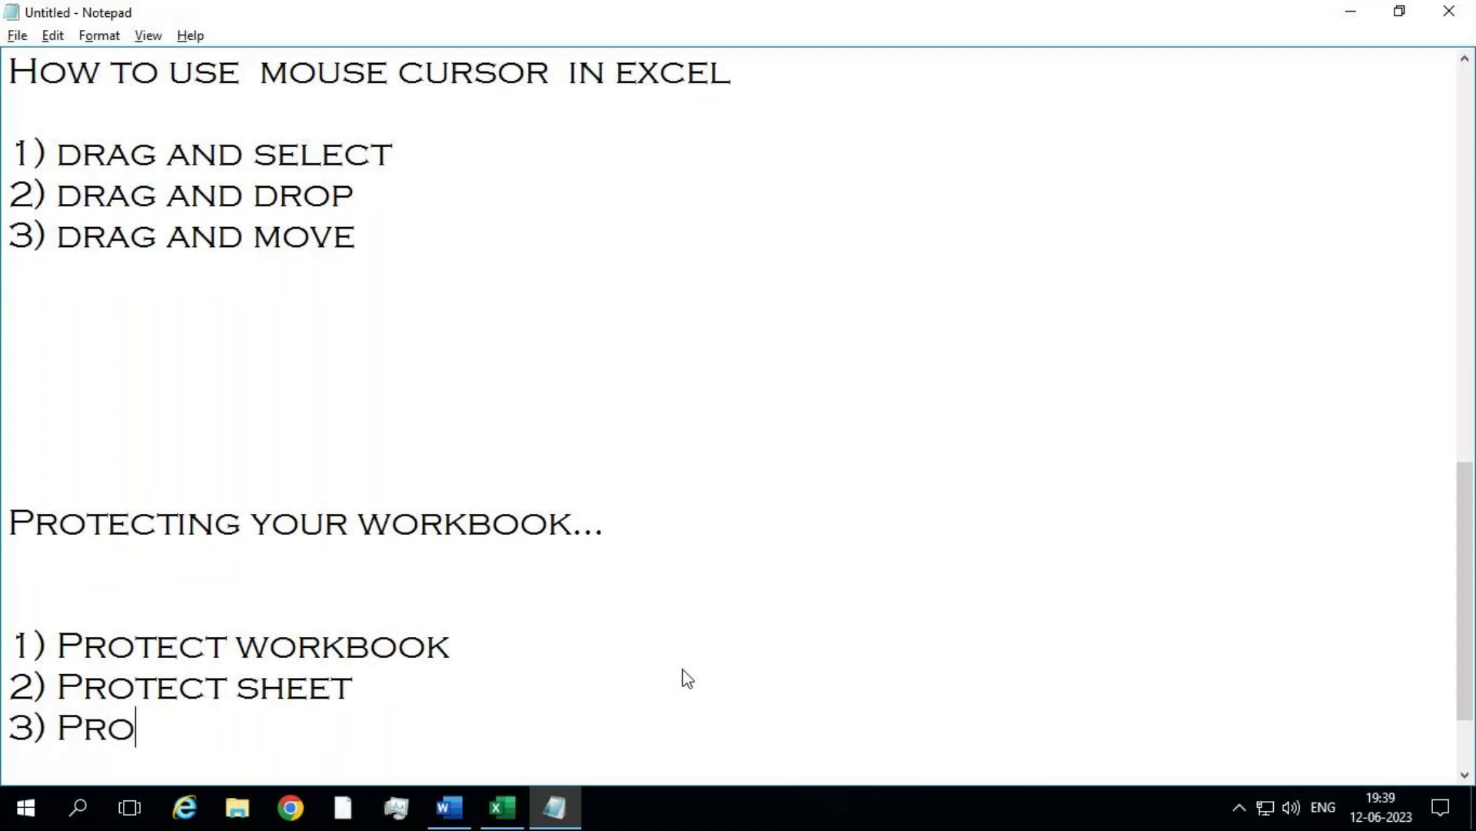
type("tect")
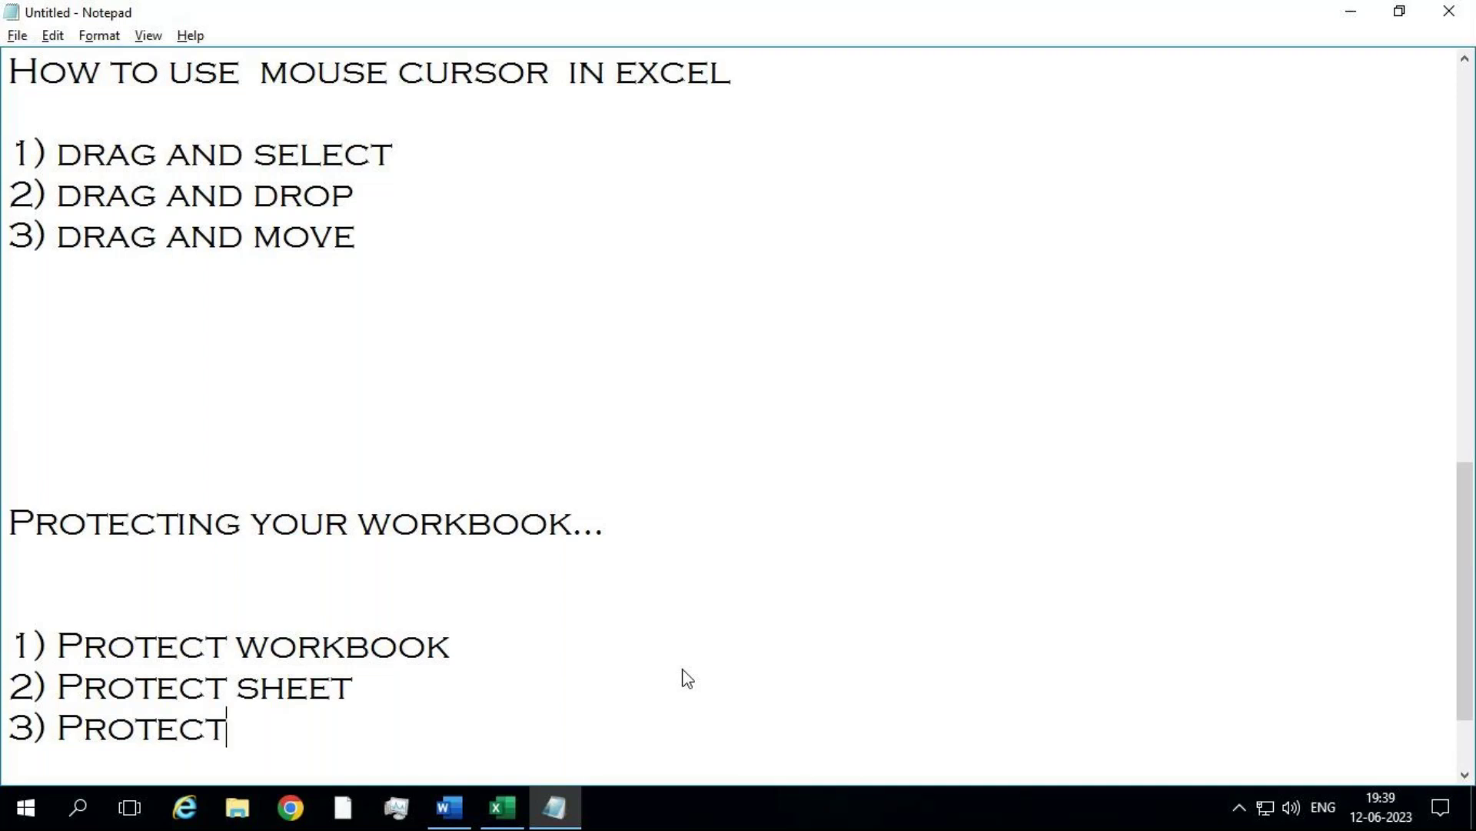
type(" cell ra")
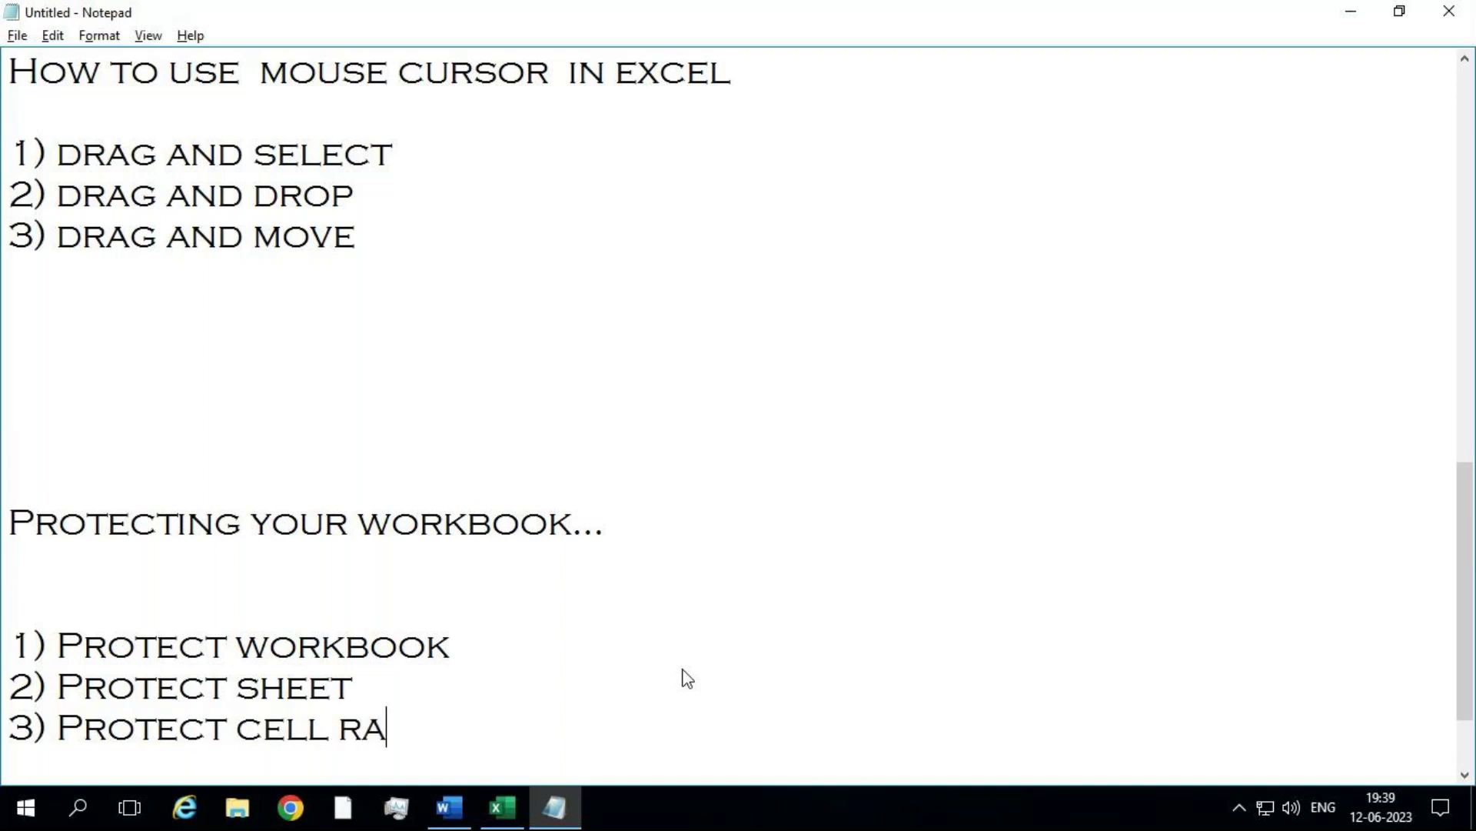
type("nges")
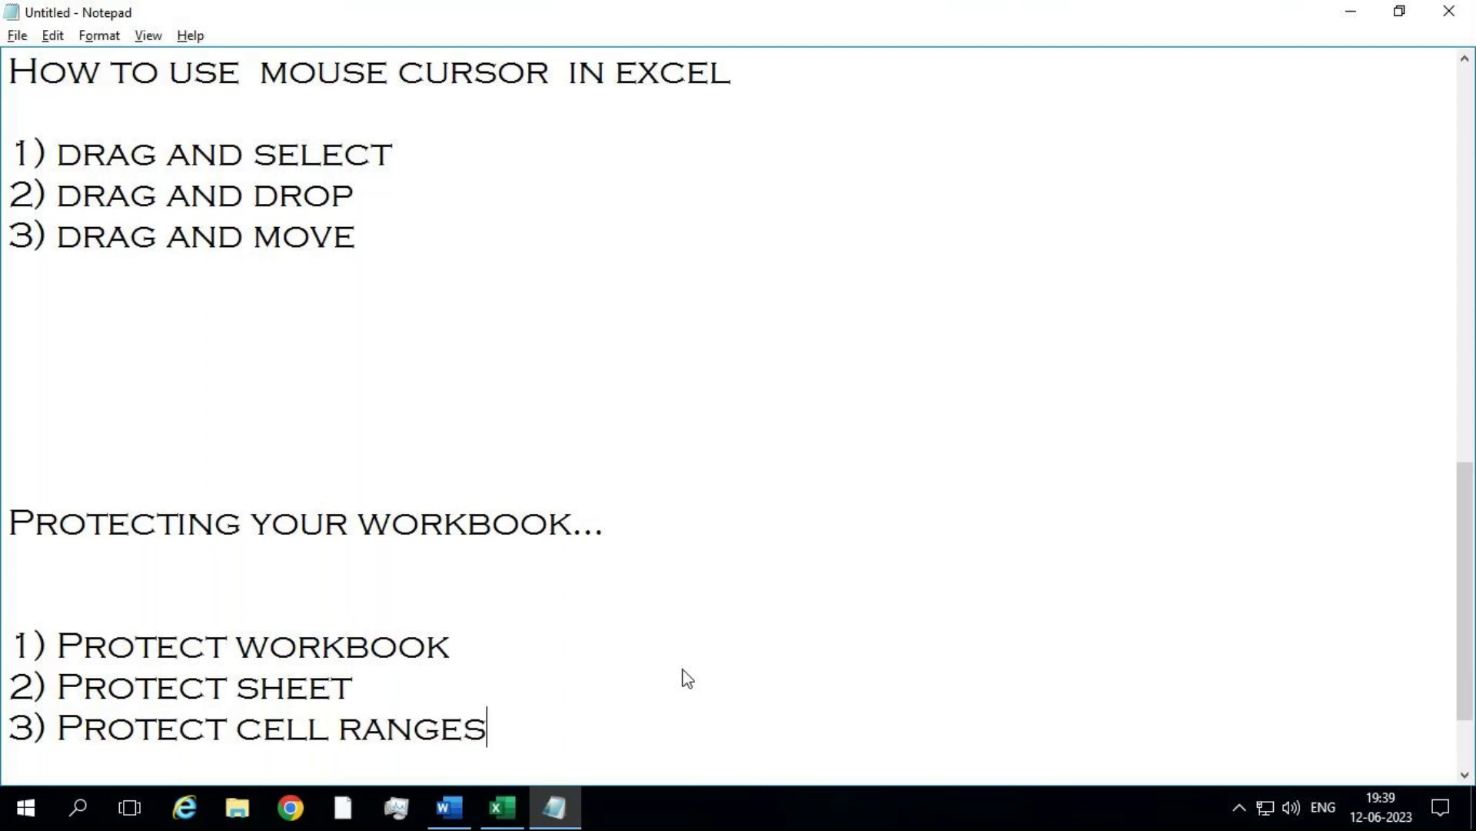
Step: Add '4) Protect workbook structure' and highlight the word 'workbook' in item 1
key("Return")
type("4)")
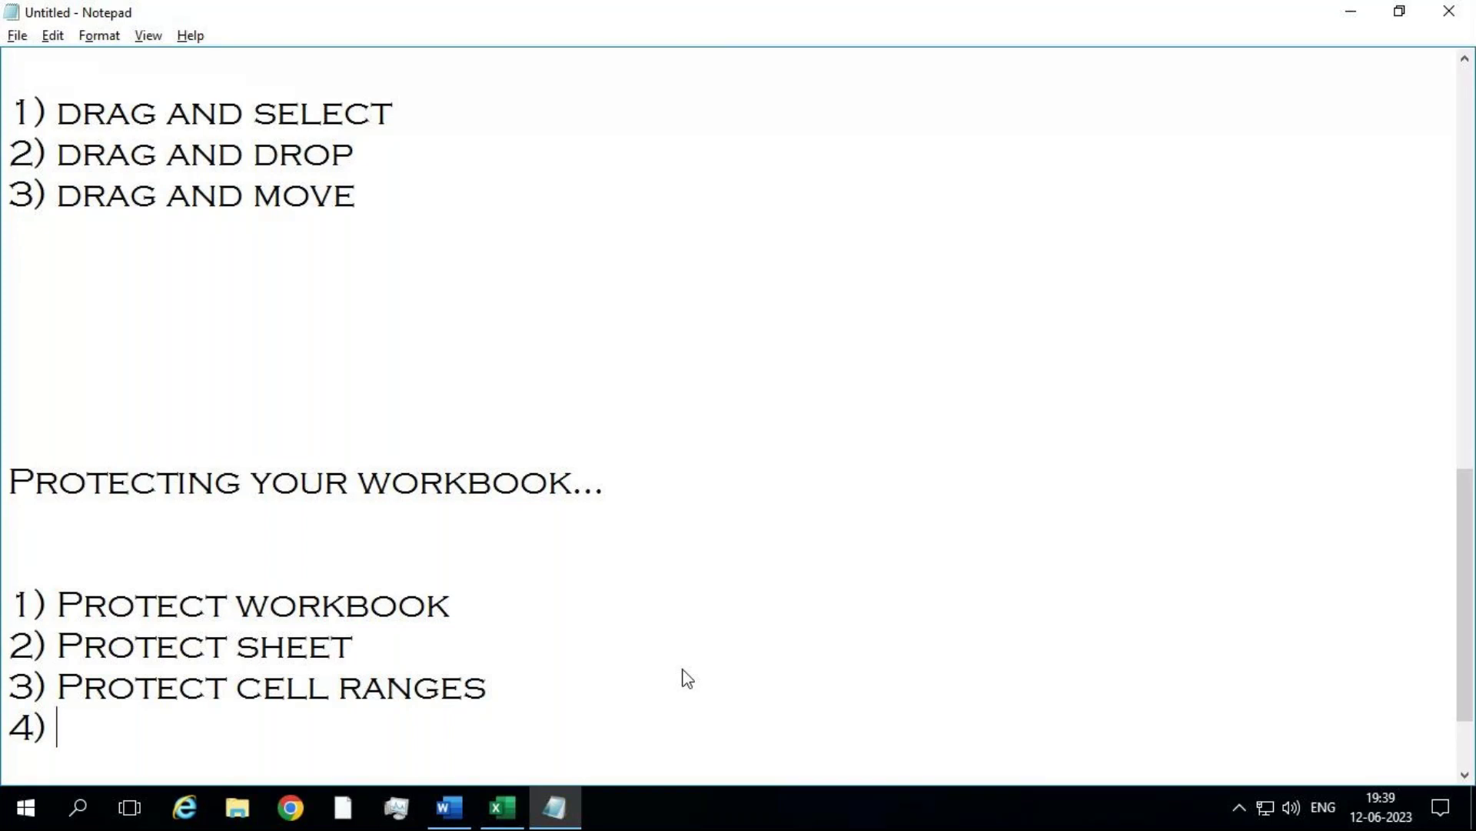
type("Protect workbook struv")
key("BackSpace")
key("BackSpace")
type("ucture")
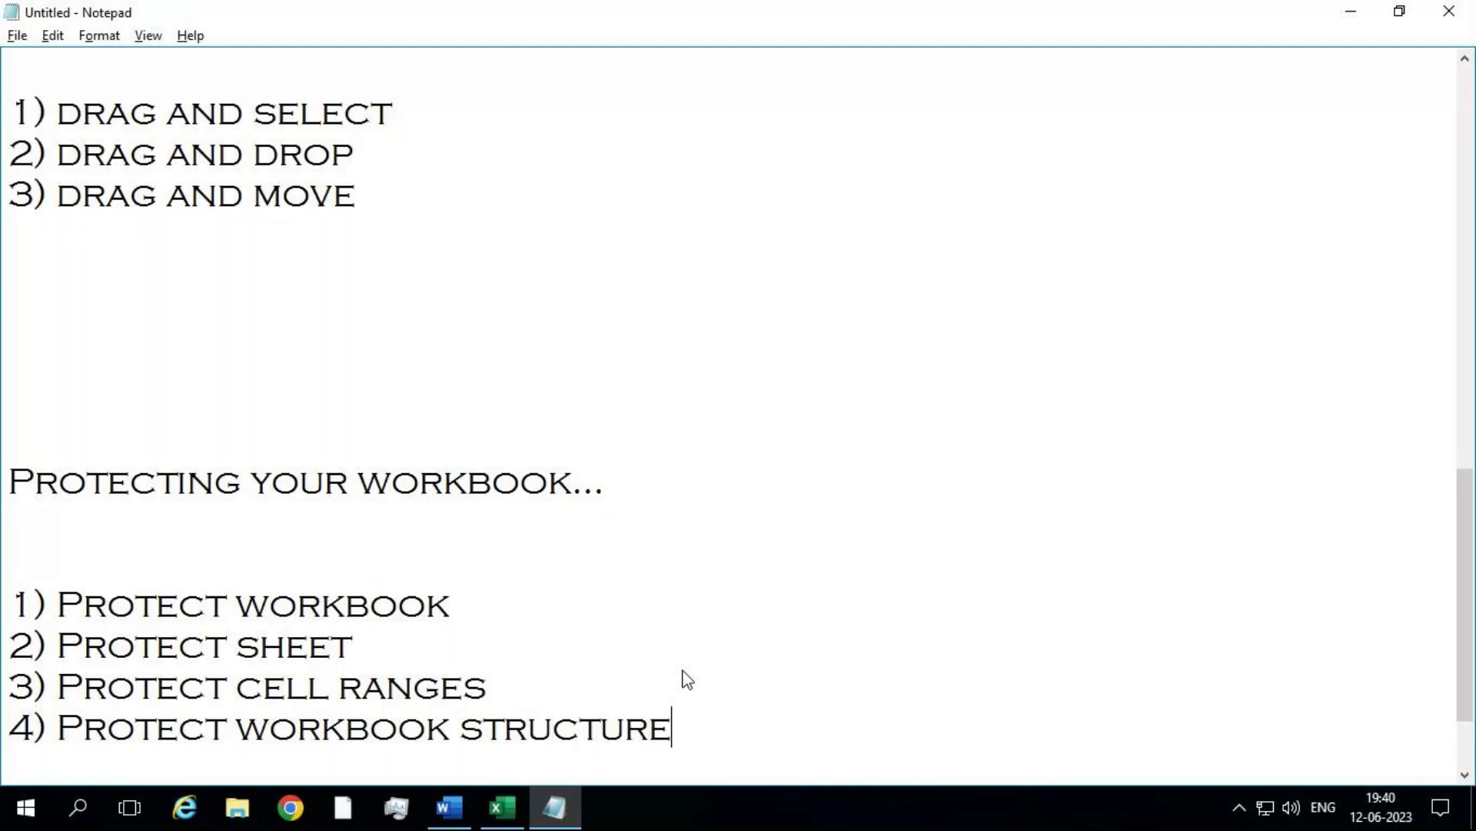
key("BackSpace")
key("BackSpace")
key("BackSpace")
type("ure..")
left_click_drag(685, 729, 56, 550)
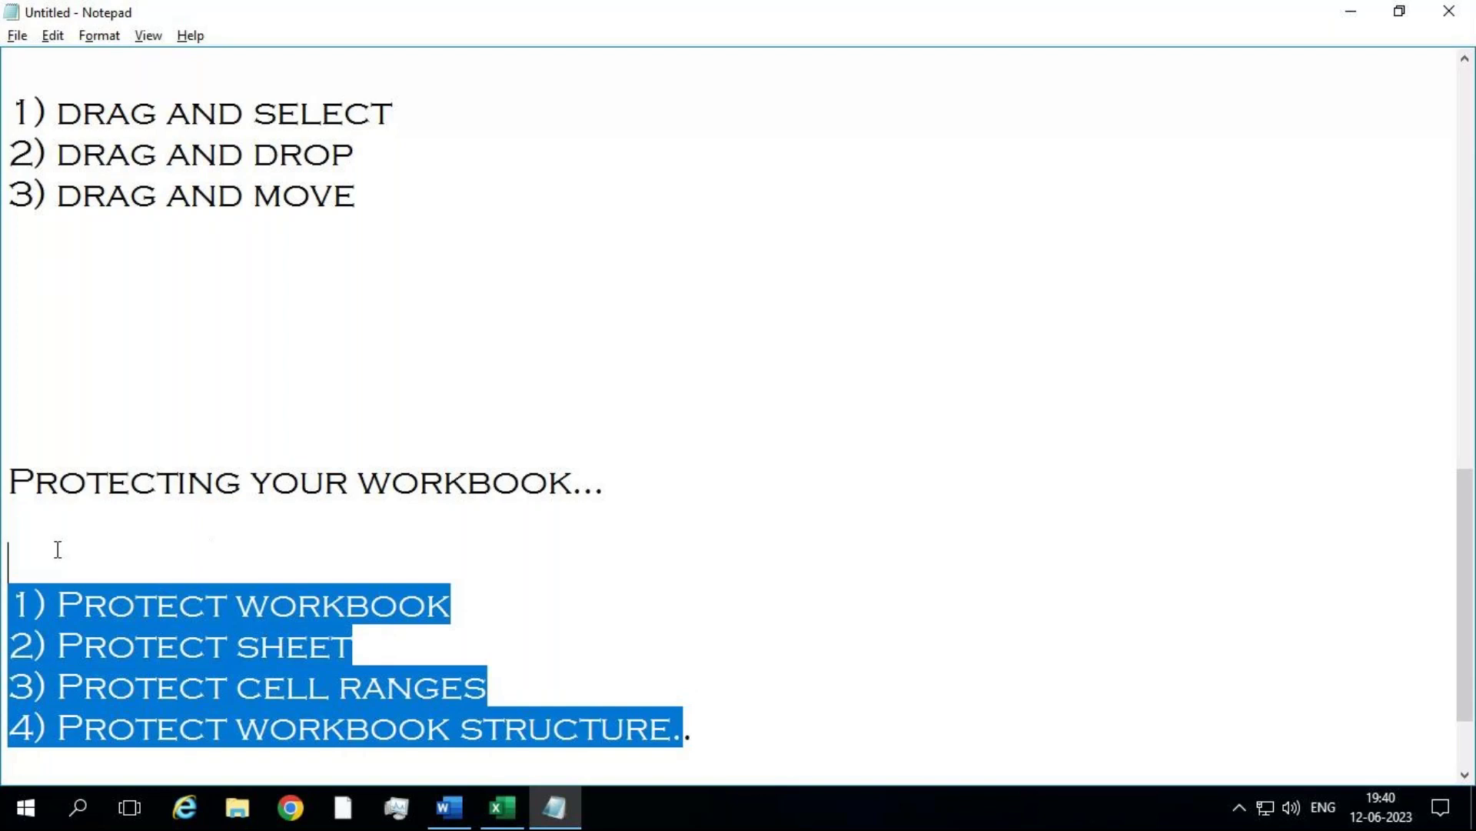
left_click(535, 702)
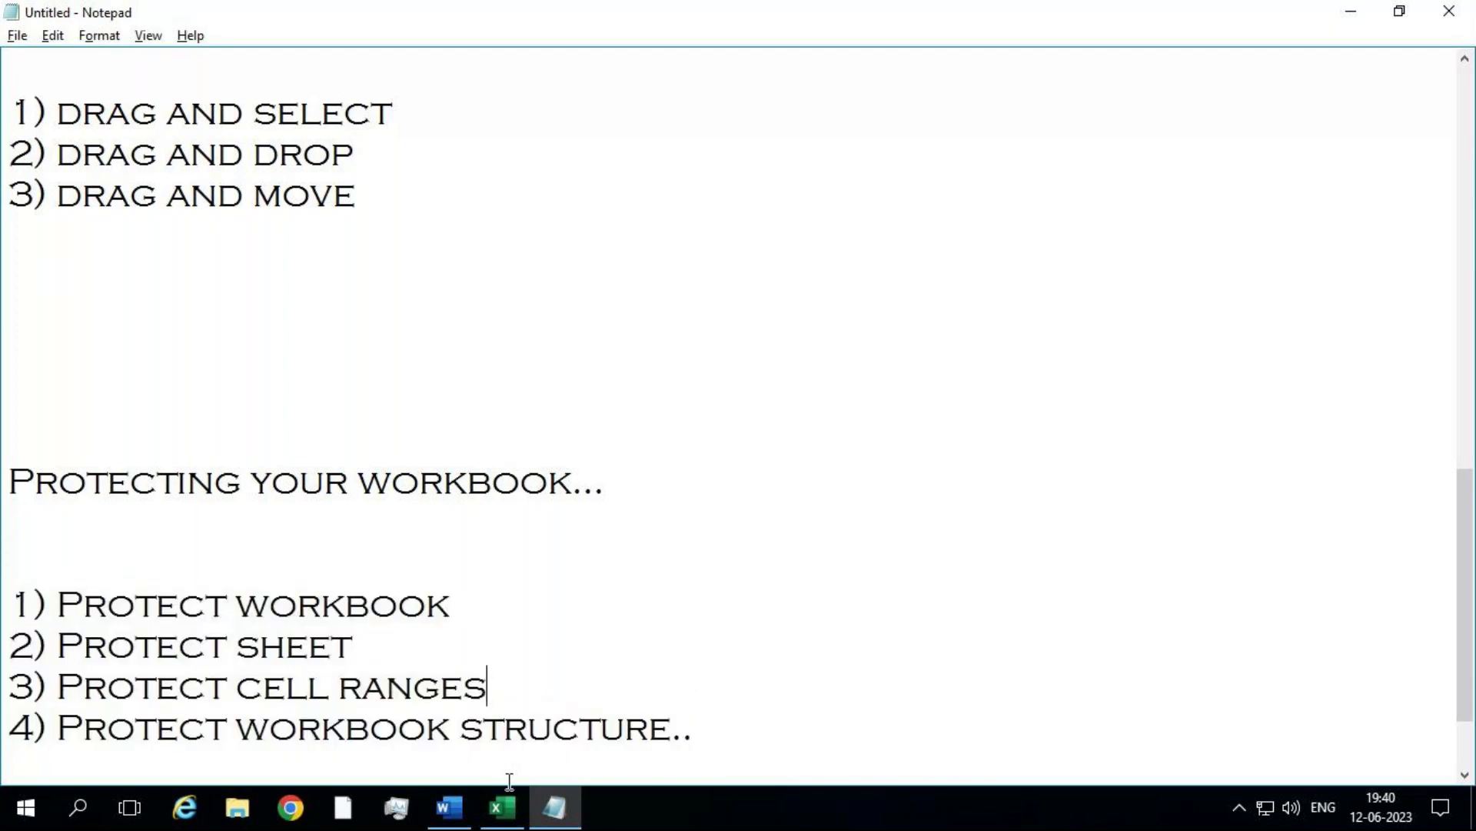
left_click_drag(509, 596, 223, 612)
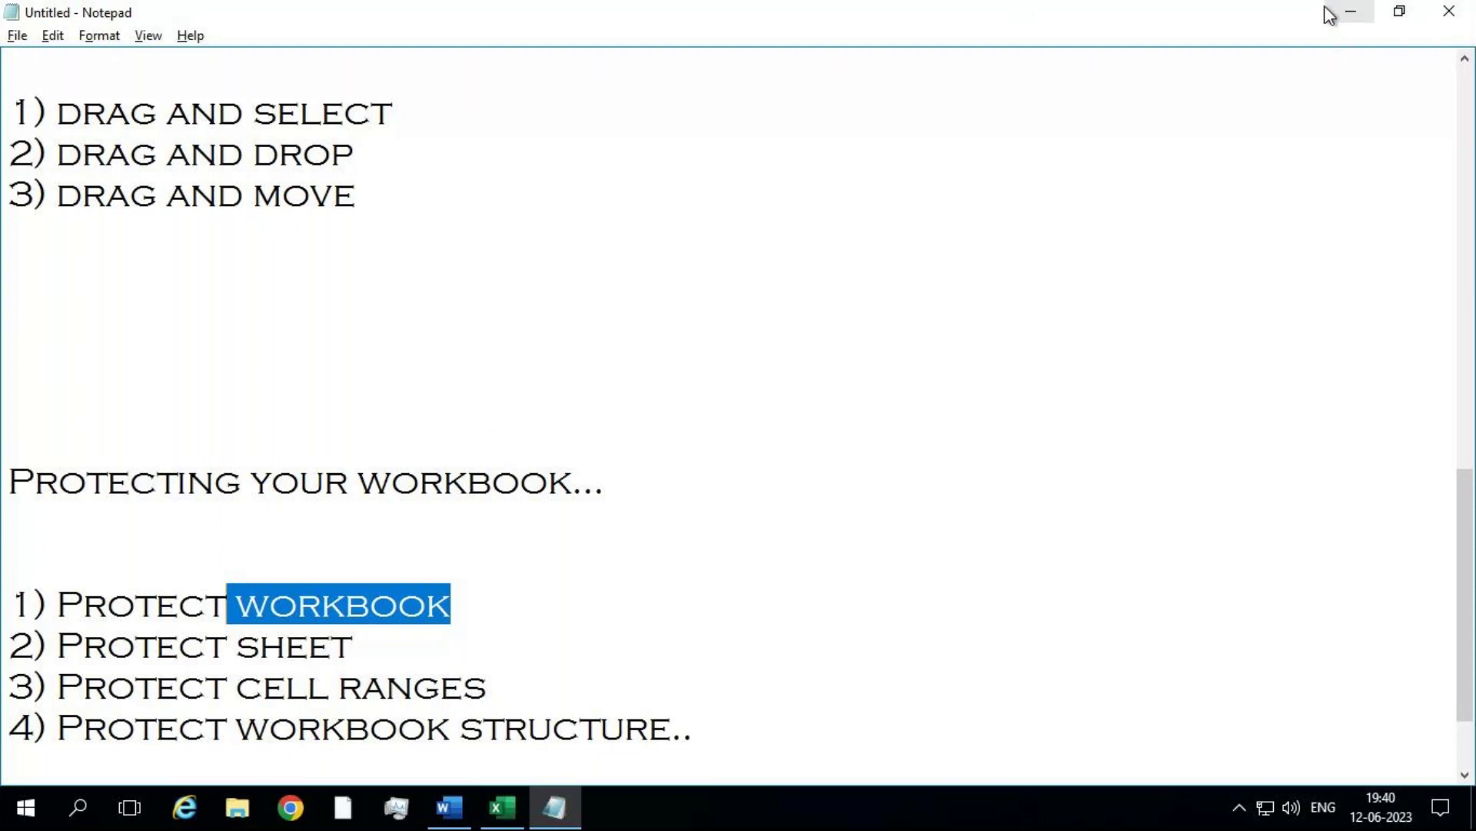
Step: Minimize Notepad, close MCC1, and open the desktop MCC workbook maximized
left_click(1350, 13)
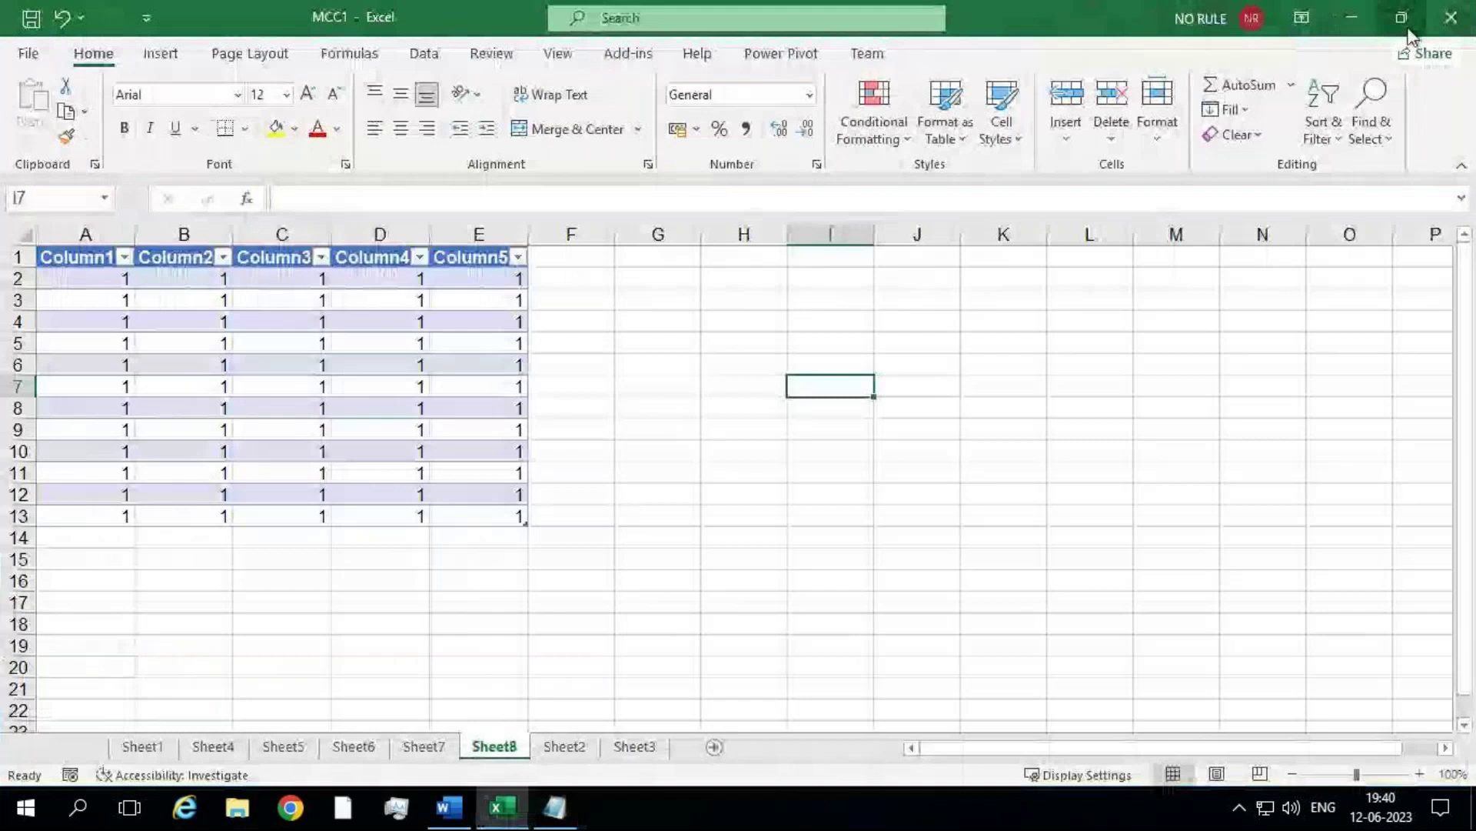
left_click(1432, 32)
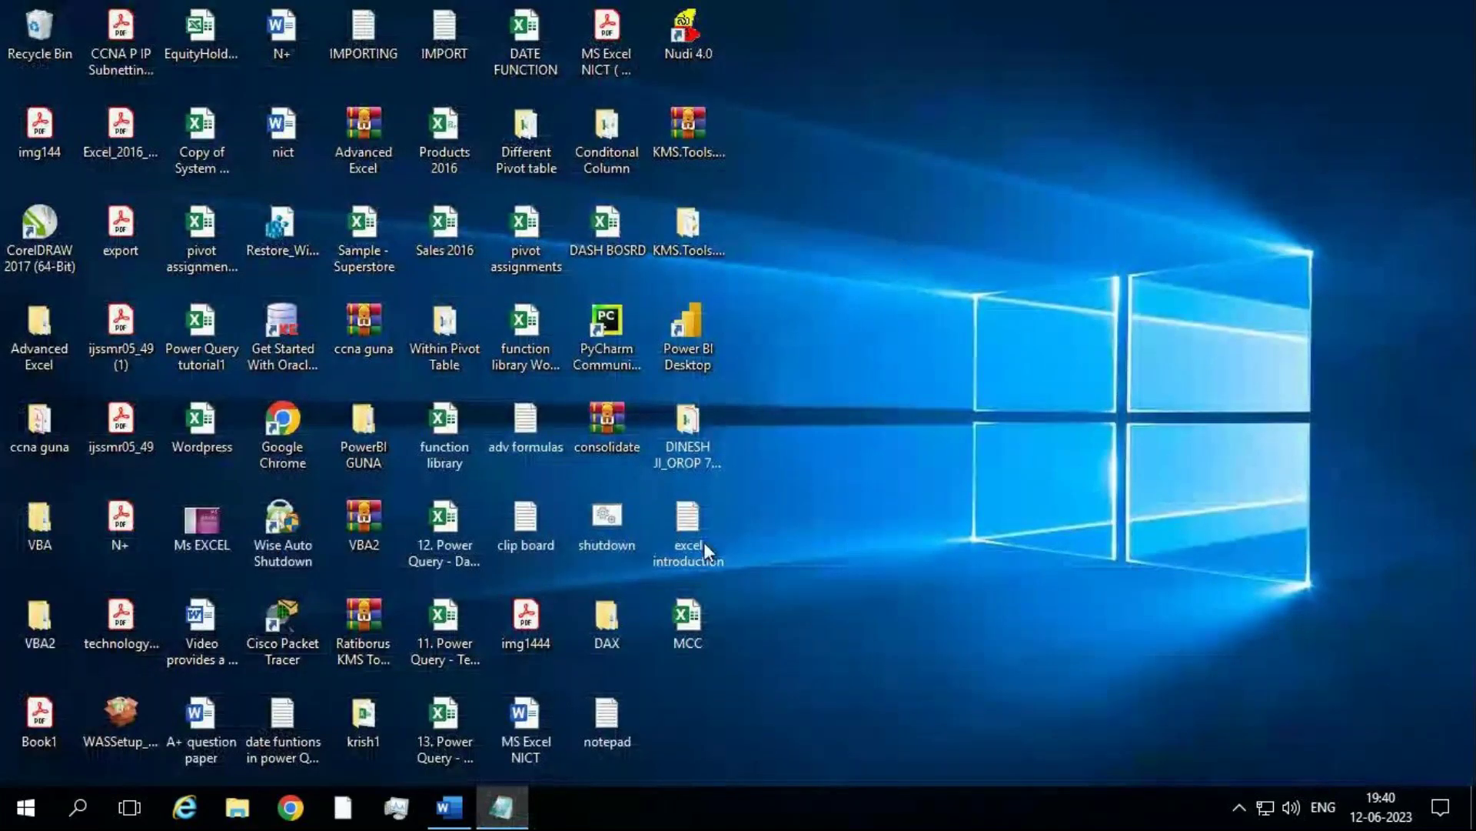
left_click(671, 610)
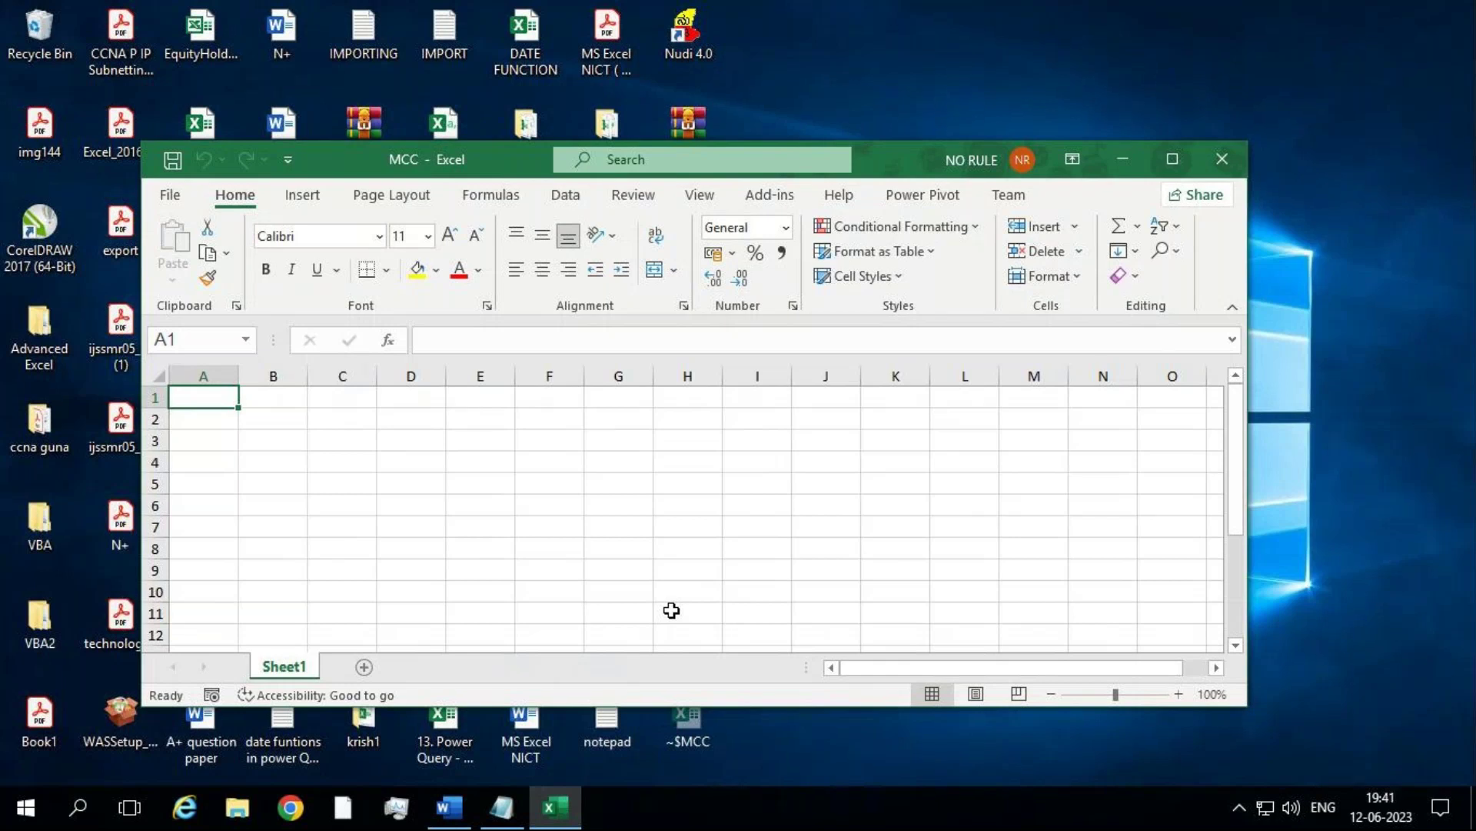
left_click(1172, 159)
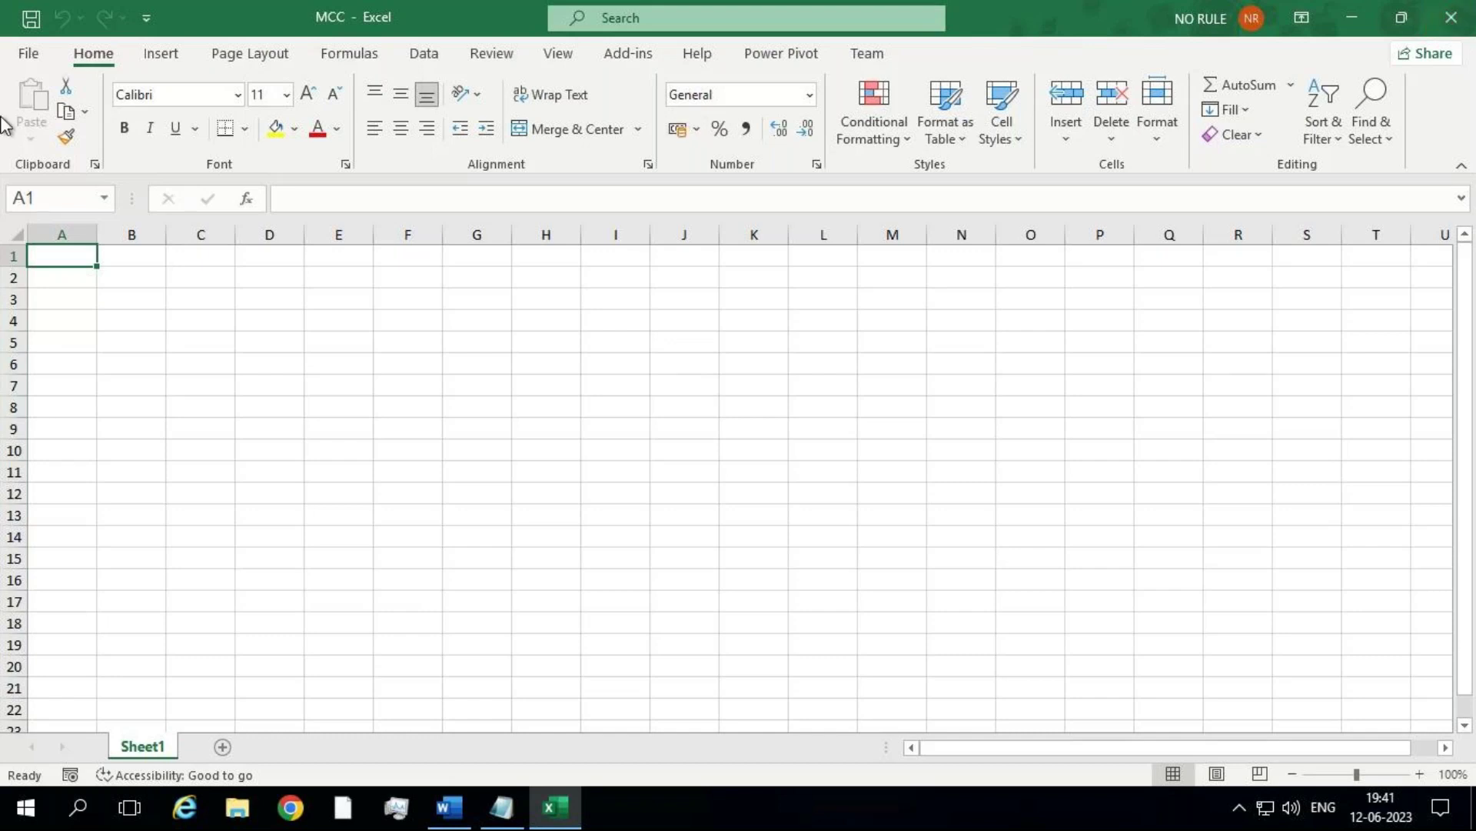
Step: Encrypt MCC with an open password via Protect Workbook, confirm it, and save
left_click(41, 66)
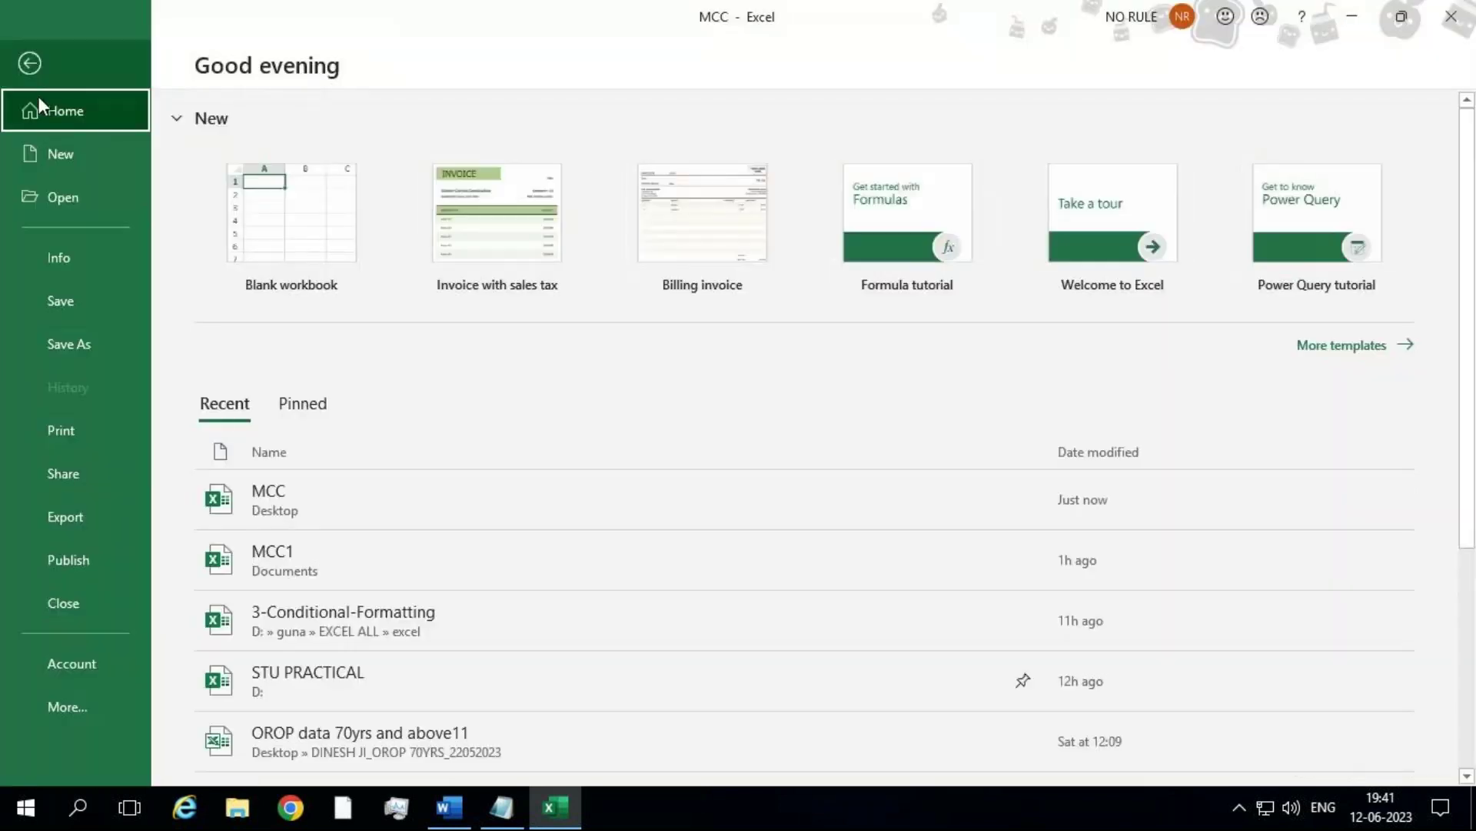
left_click(67, 257)
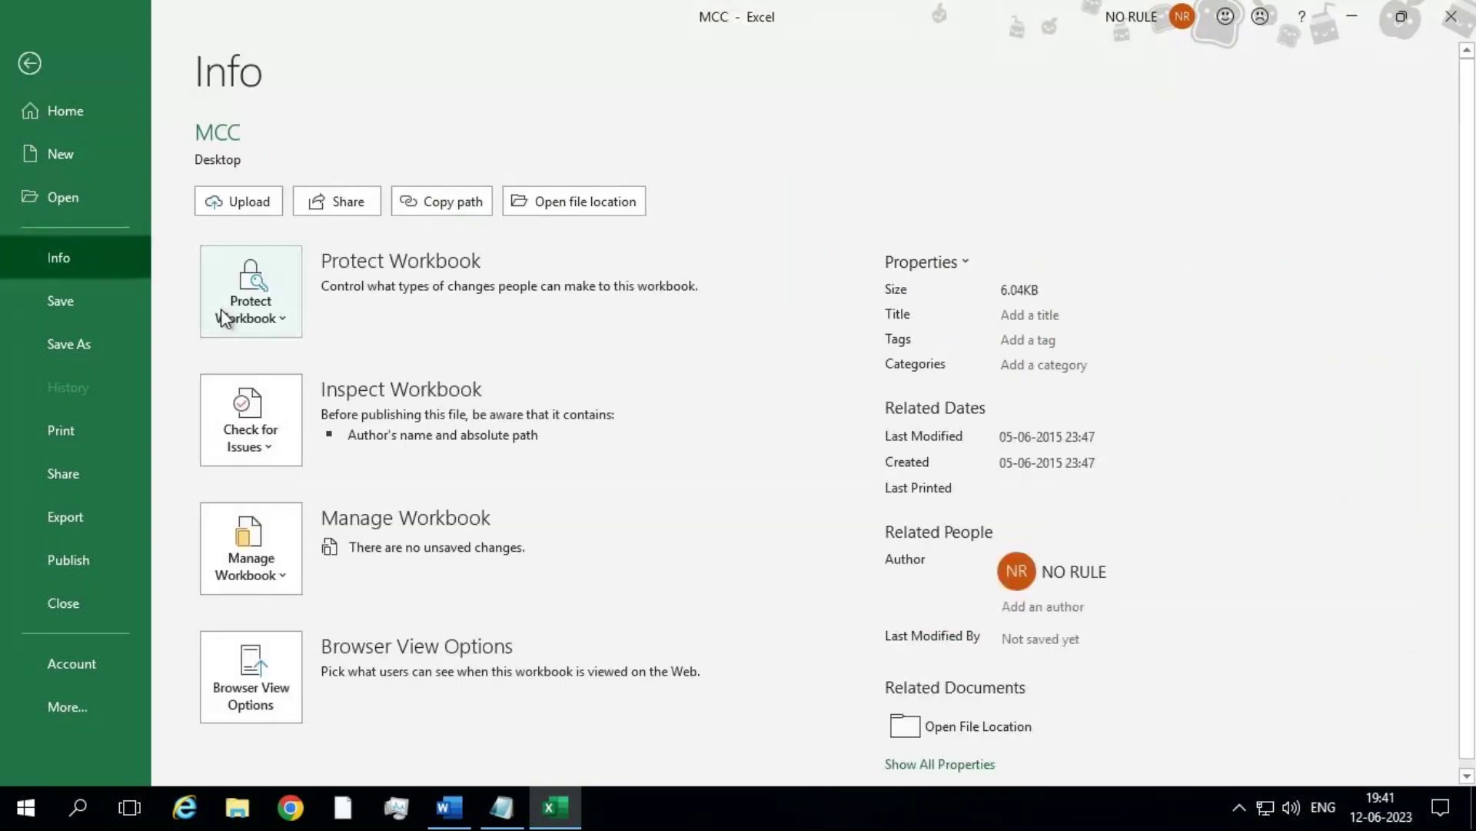
left_click(223, 316)
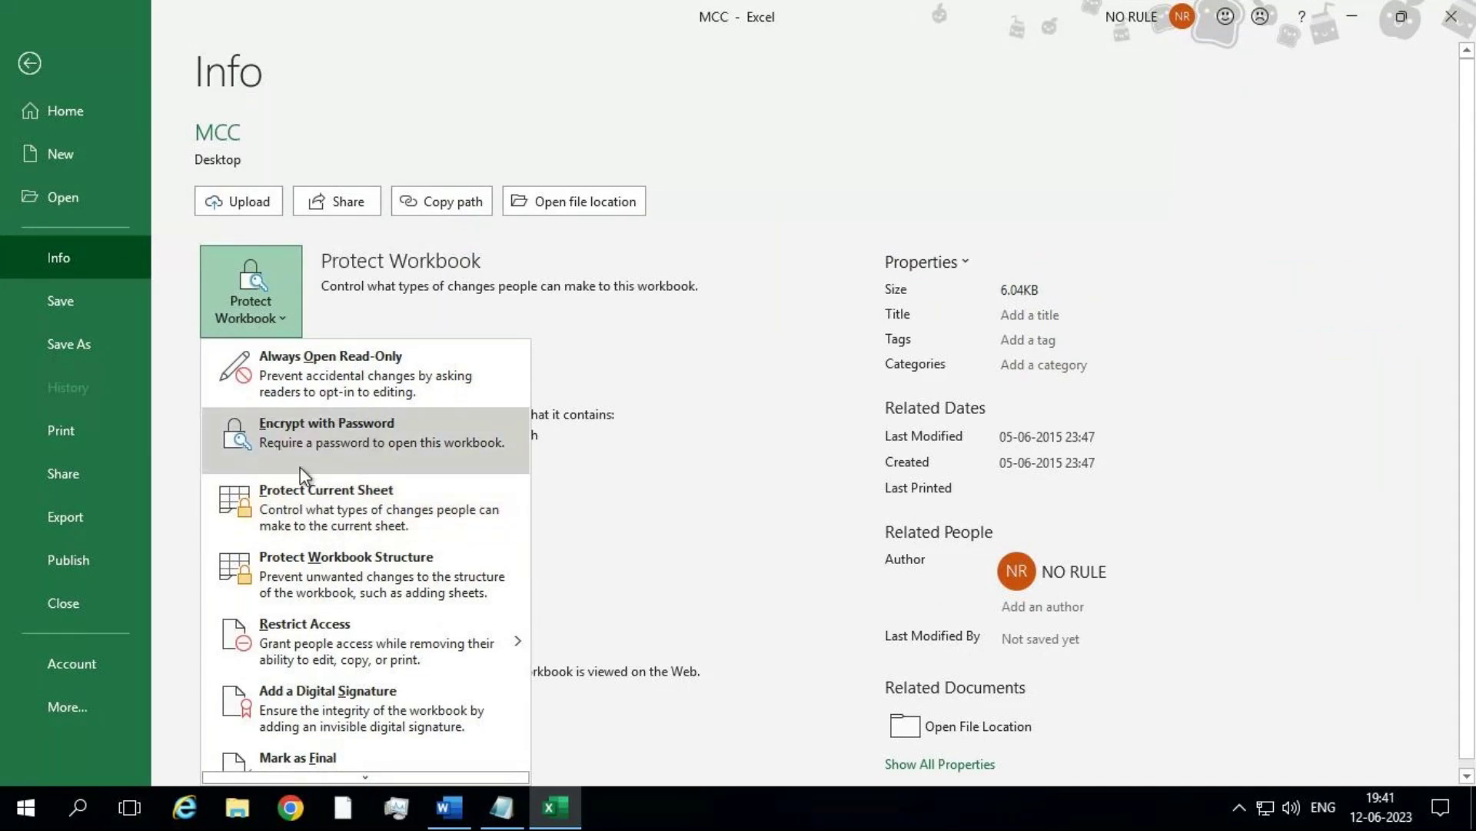
left_click(396, 464)
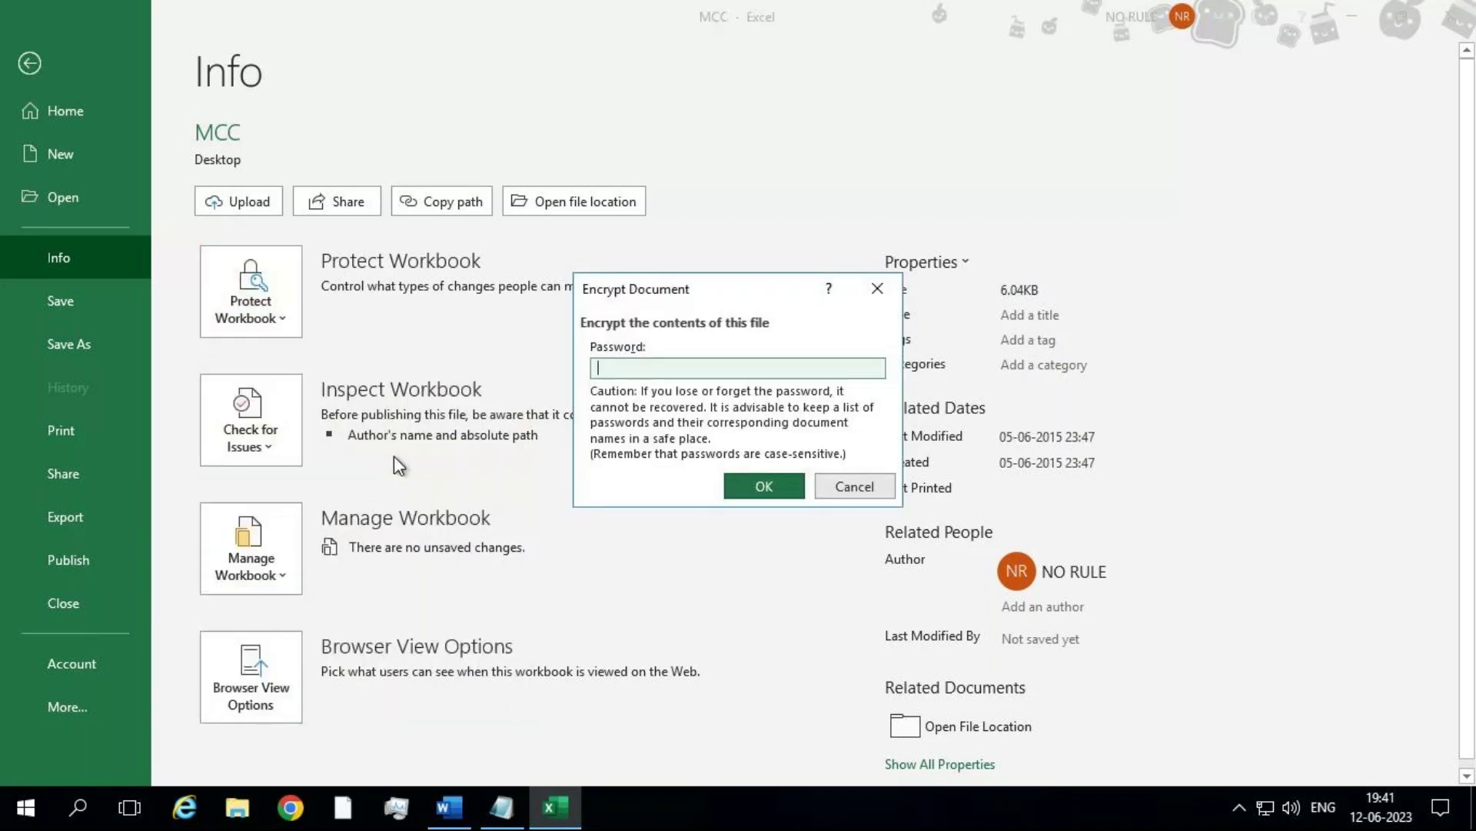
type("123")
key("Return")
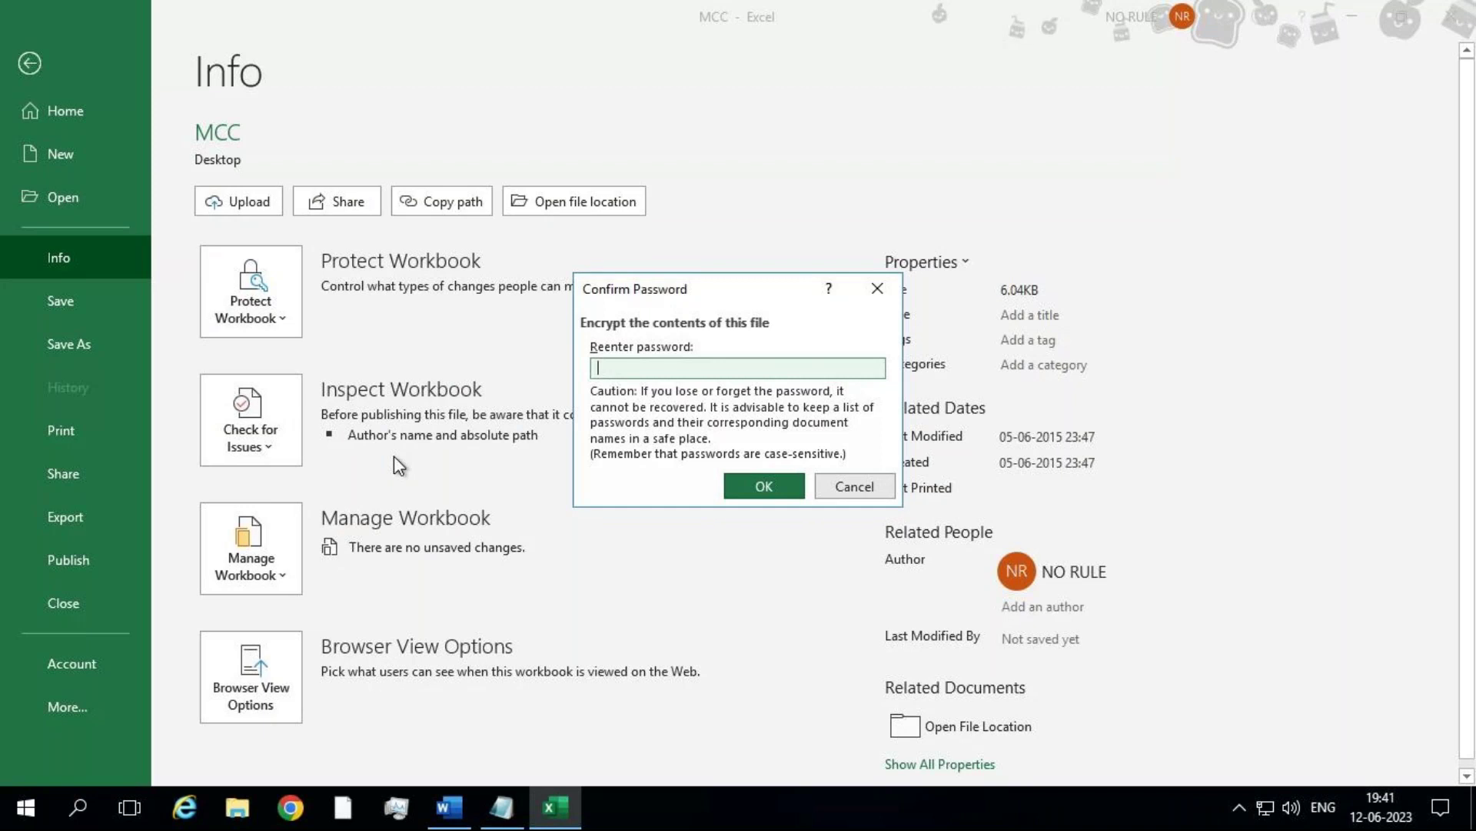
type("123")
left_click(793, 495)
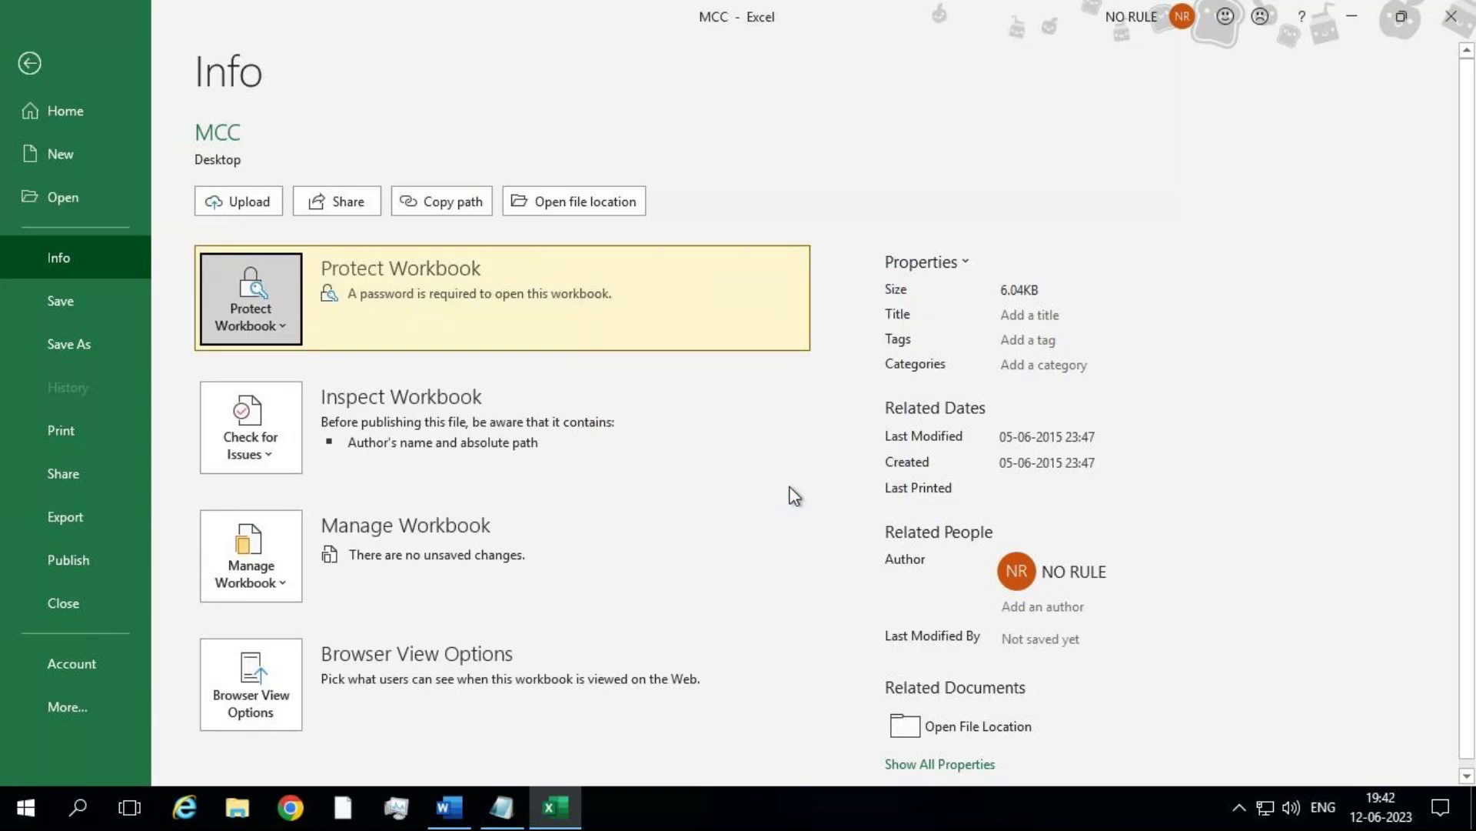
left_click(71, 303)
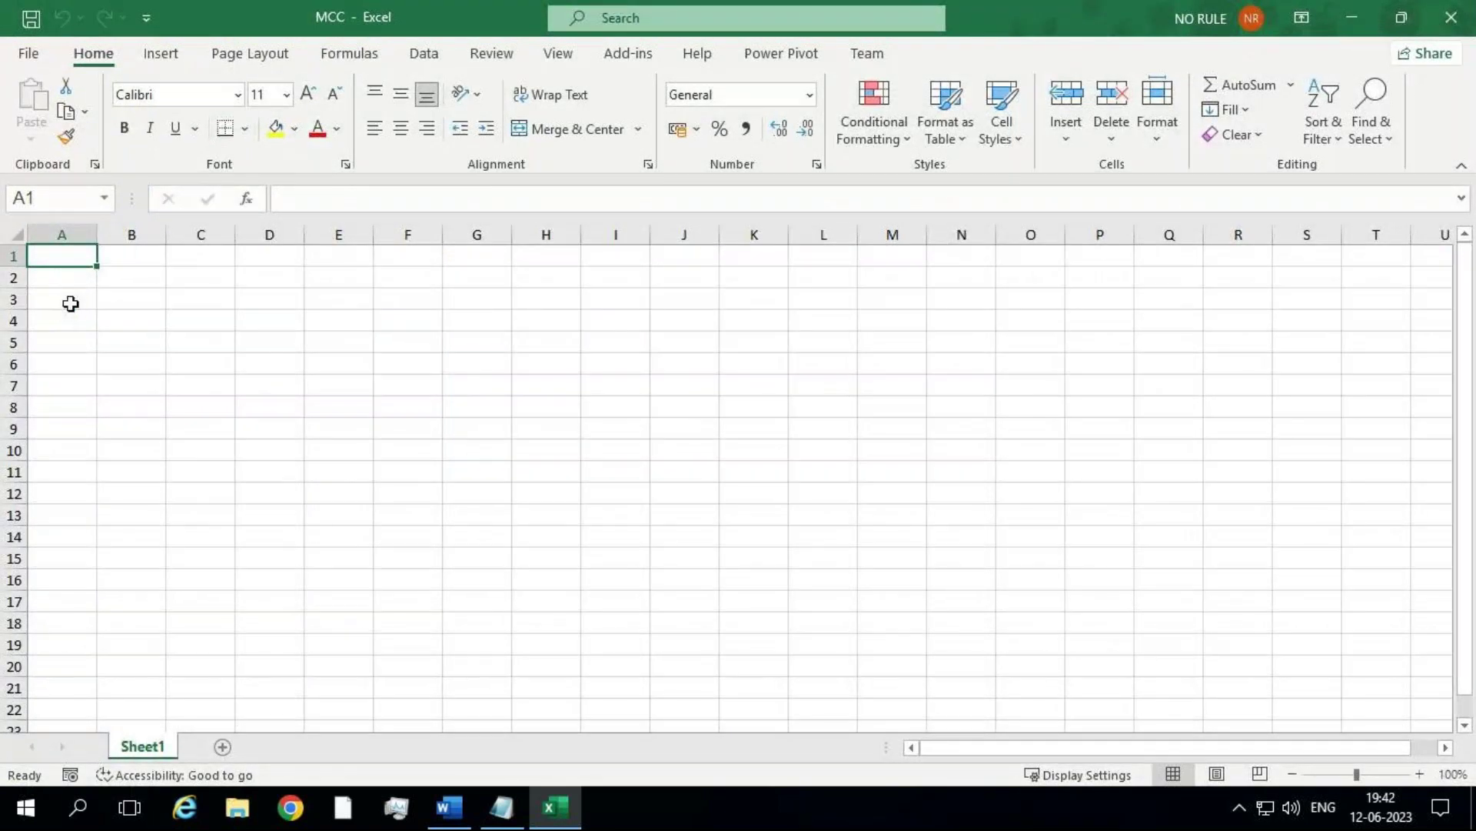
Step: Close MCC, reopen it from Recent by entering its password, and add a sheet
left_click(28, 56)
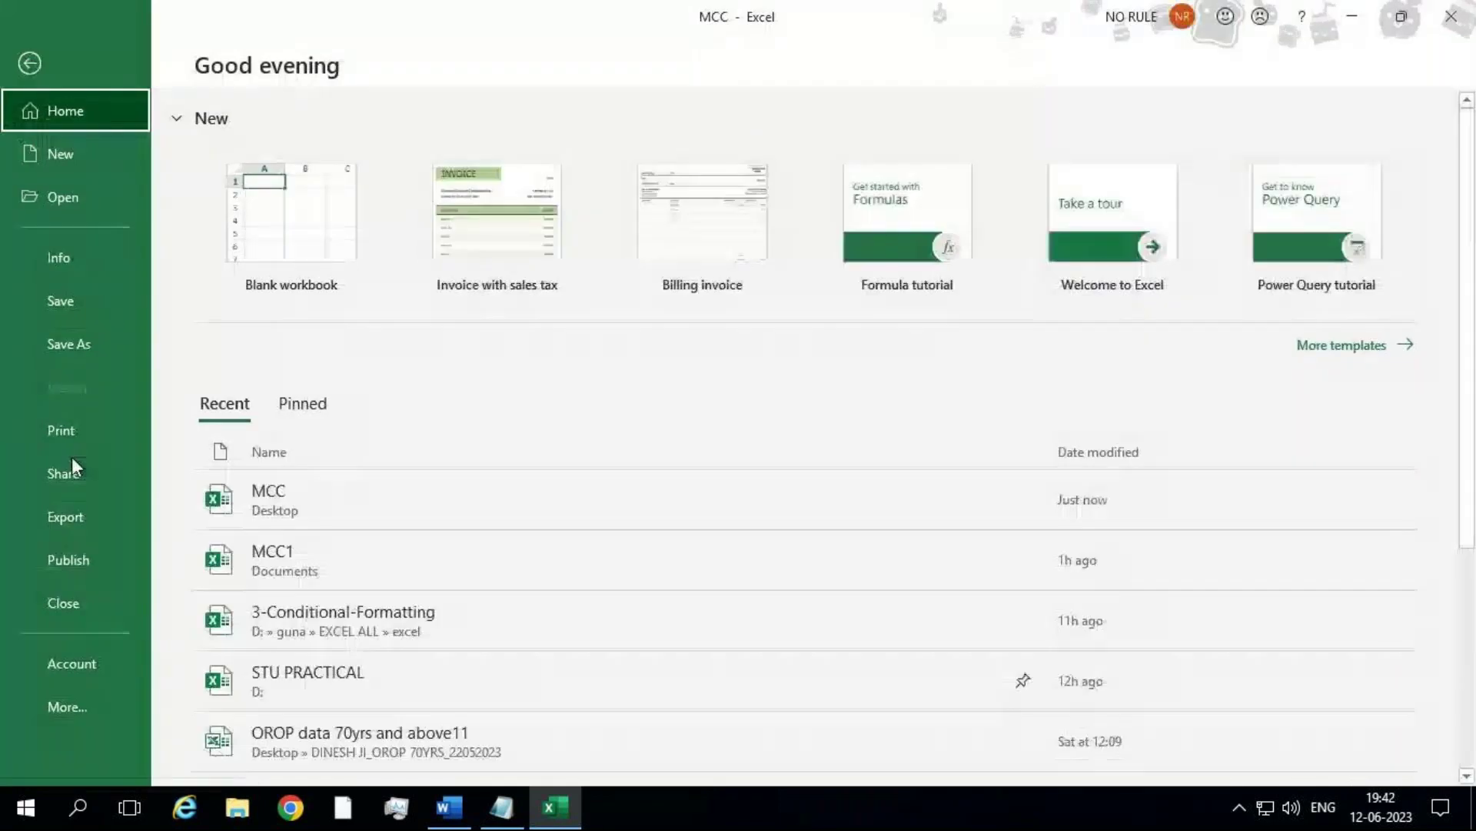
left_click(71, 602)
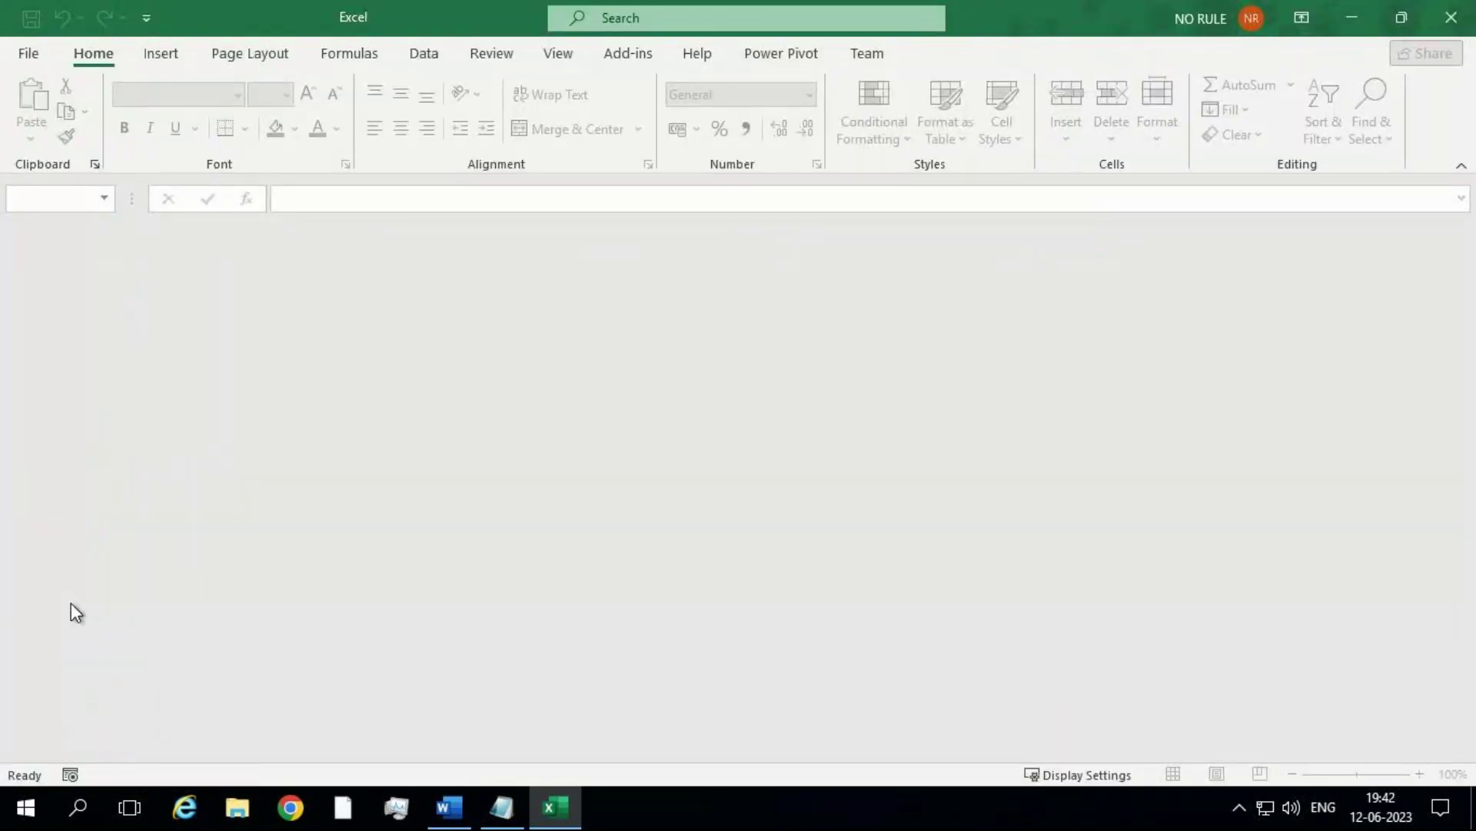
left_click(26, 64)
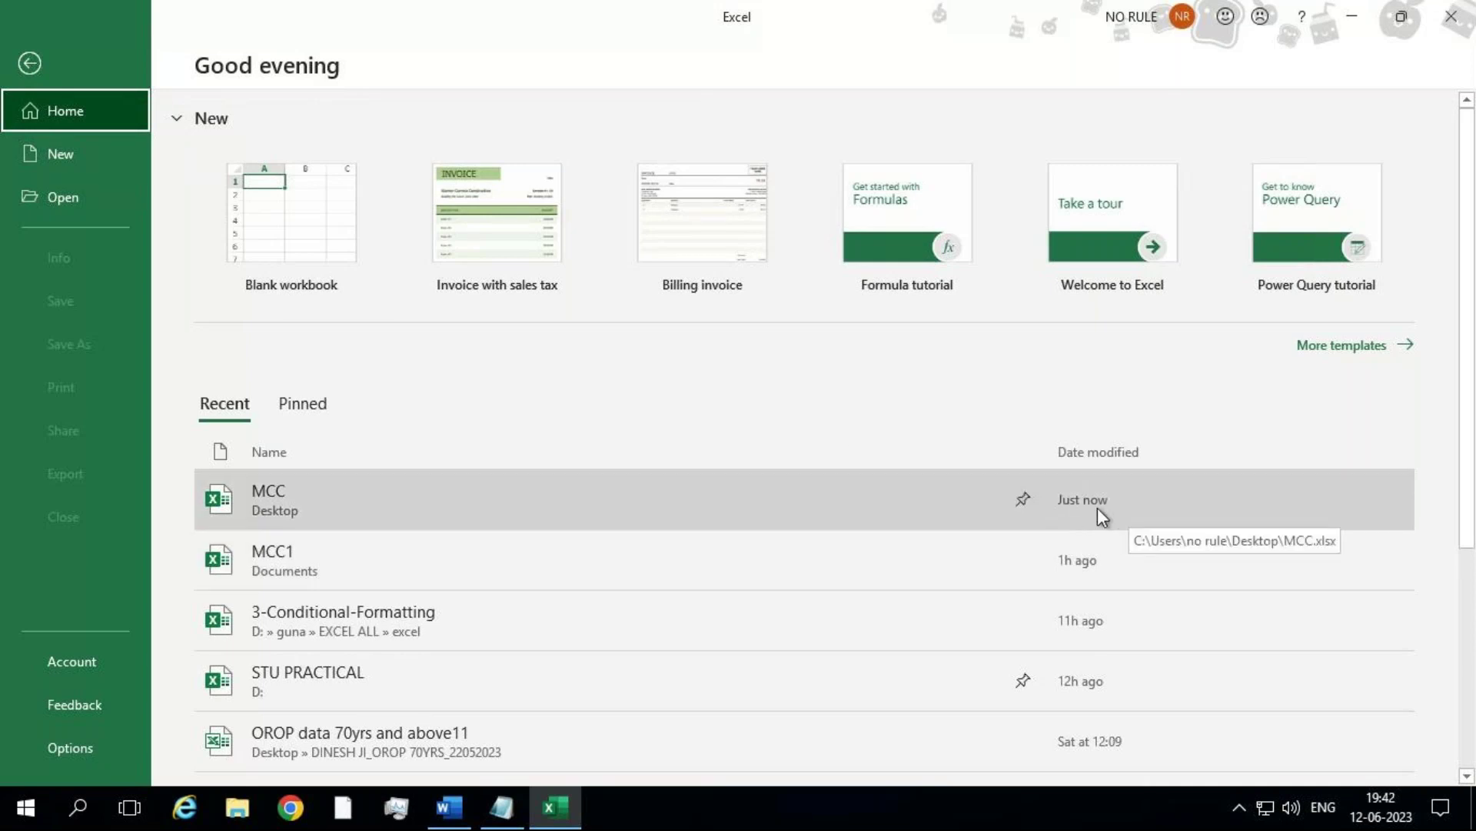
left_click(504, 505)
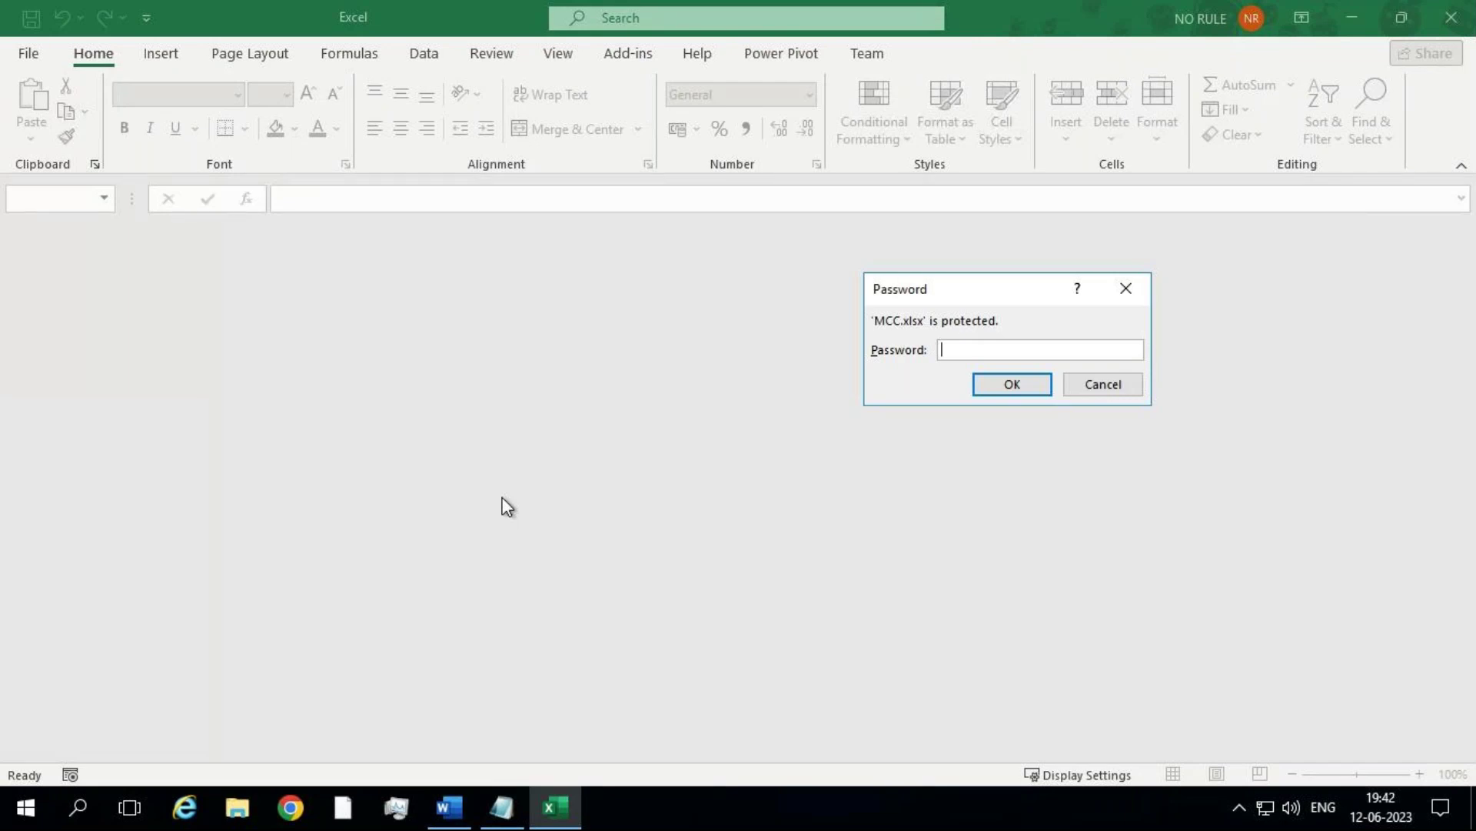
type("123")
key("Return")
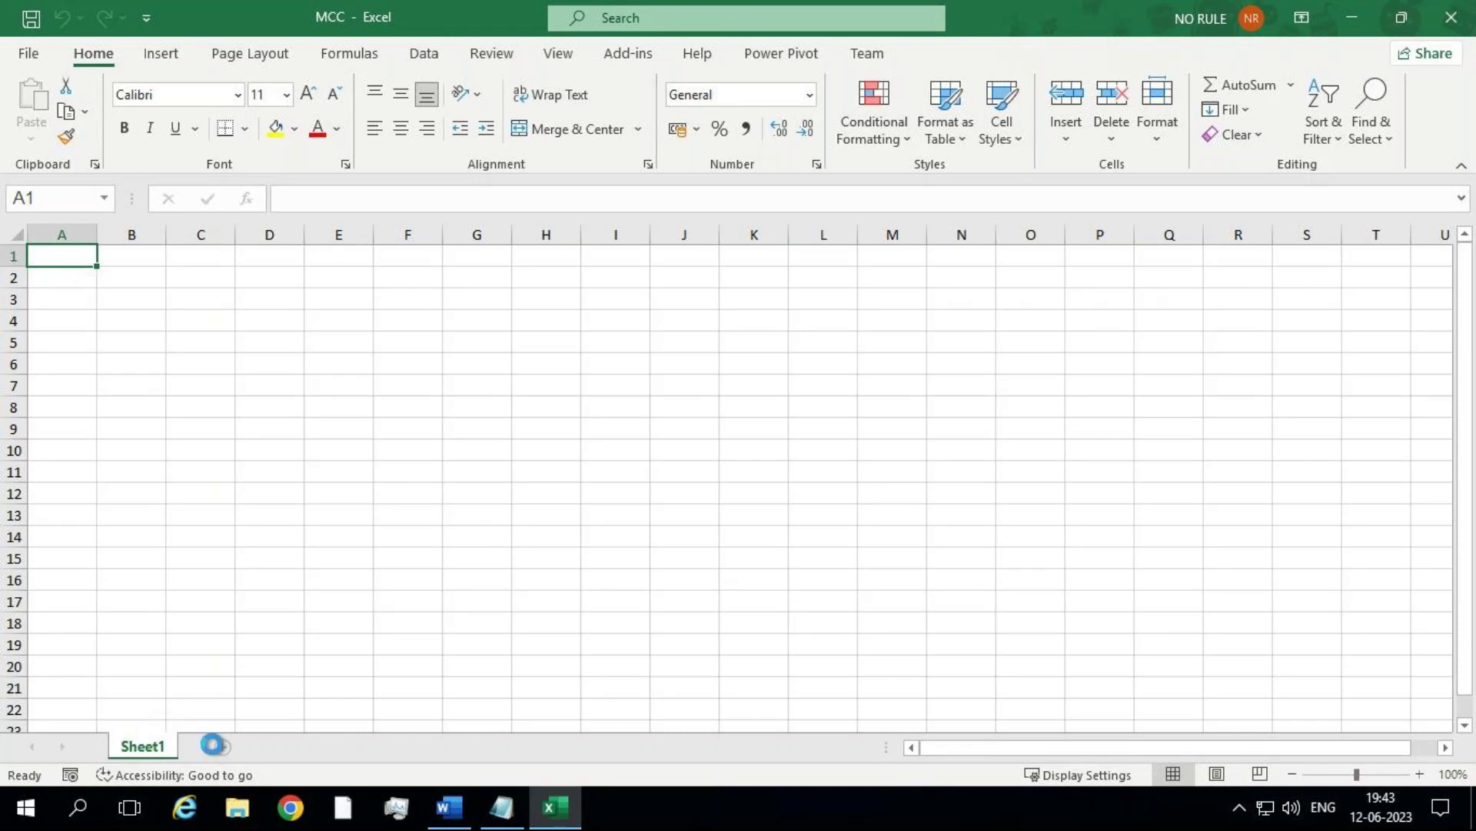
left_click(223, 746)
Step: Add Sheet3 and enter 12 in its cell E9
left_click(289, 746)
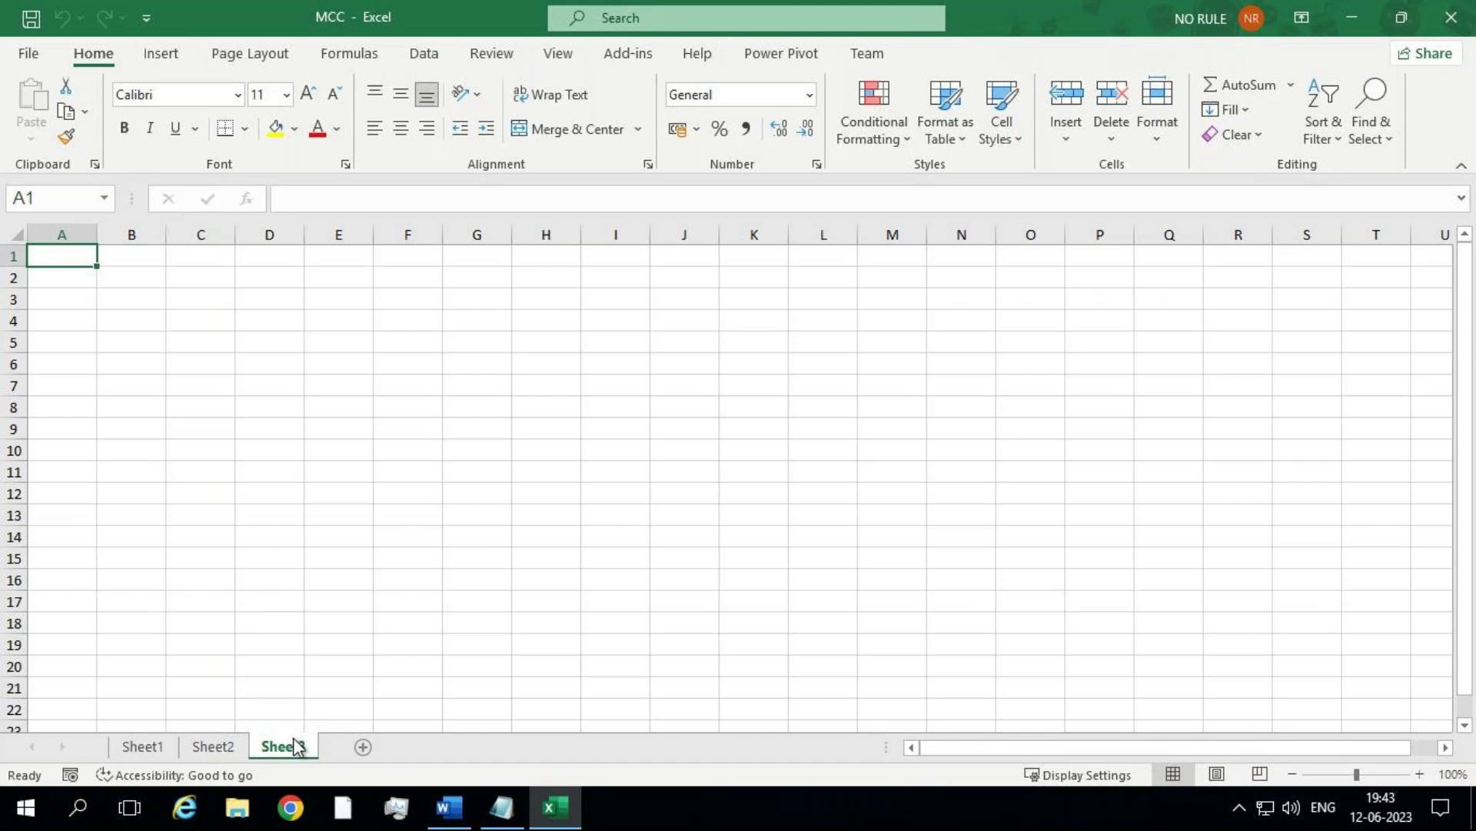
left_click(357, 426)
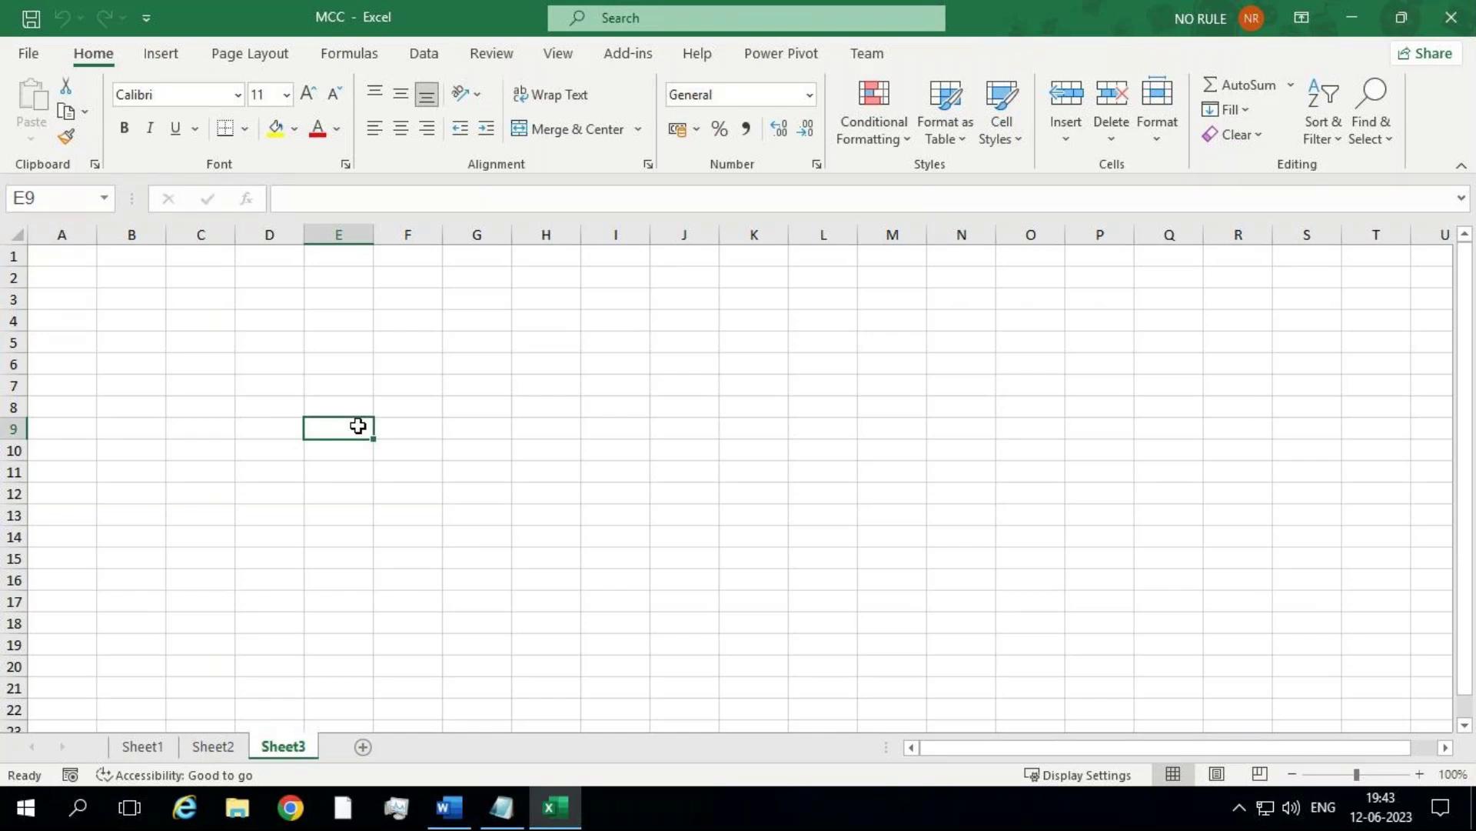
type("12")
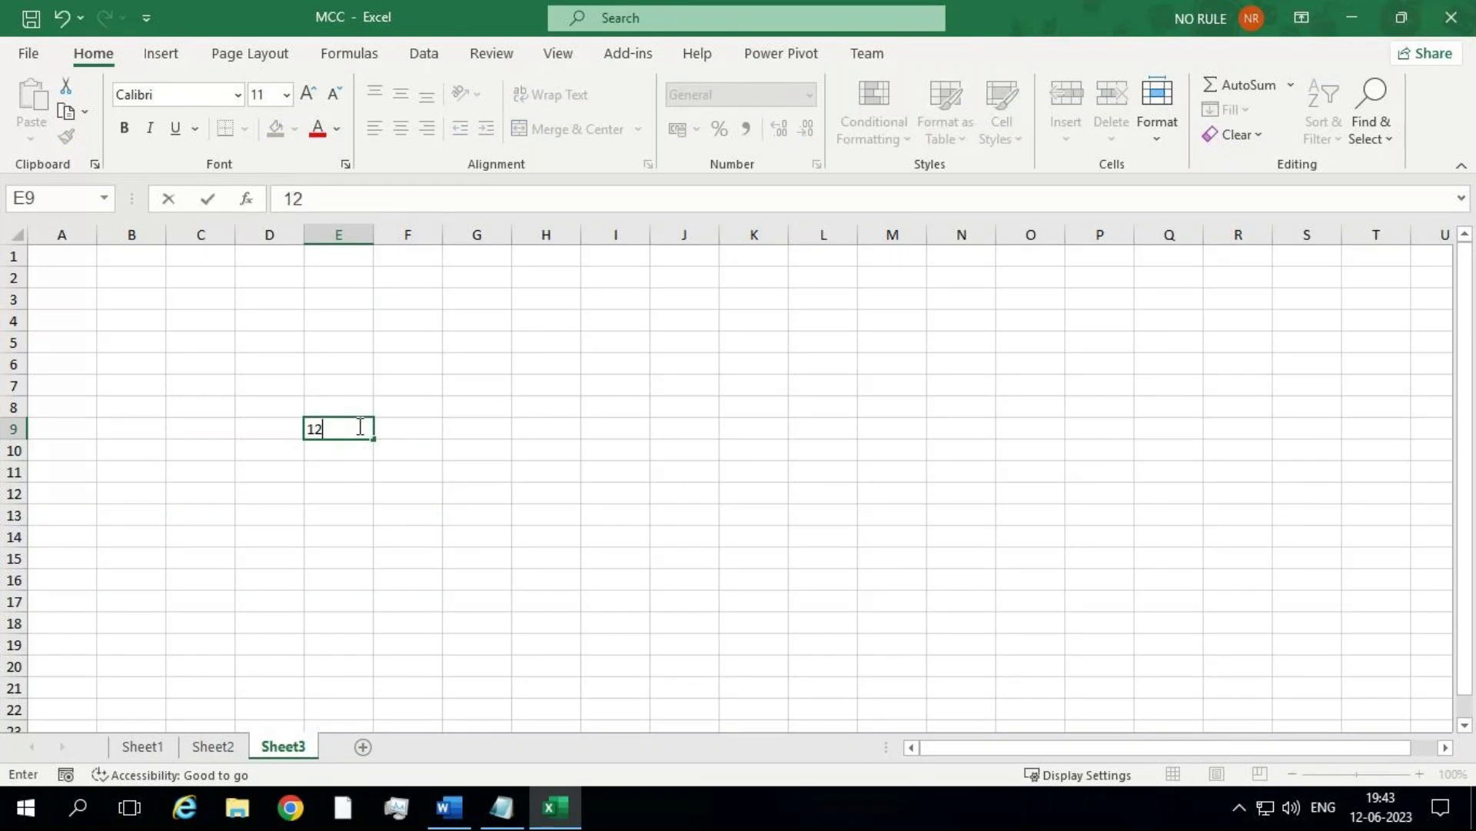
key("Return")
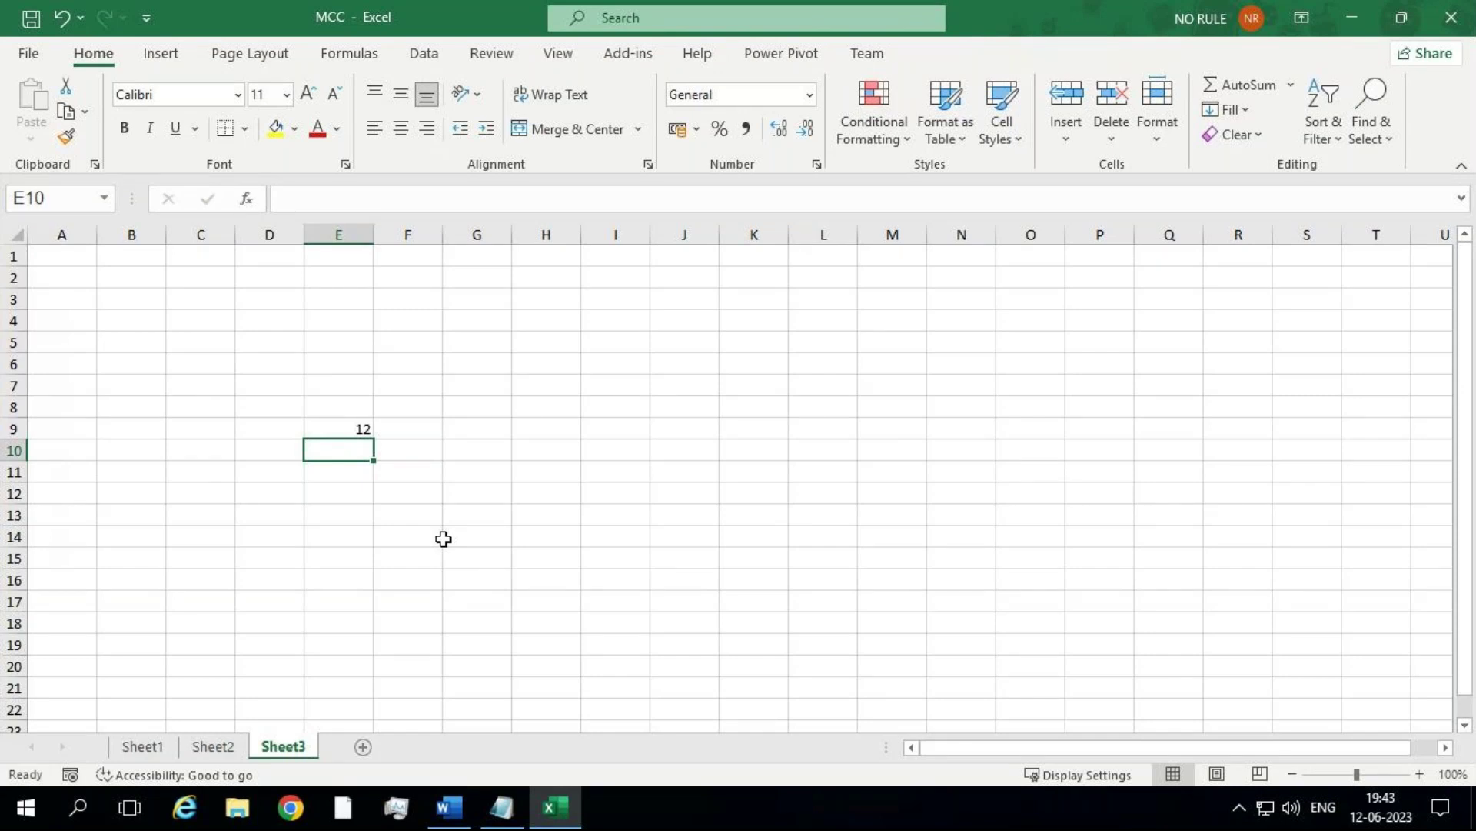
Step: Choose Protect Current Sheet from Info's Protect Workbook menu and enter an unprotect password
left_click(29, 54)
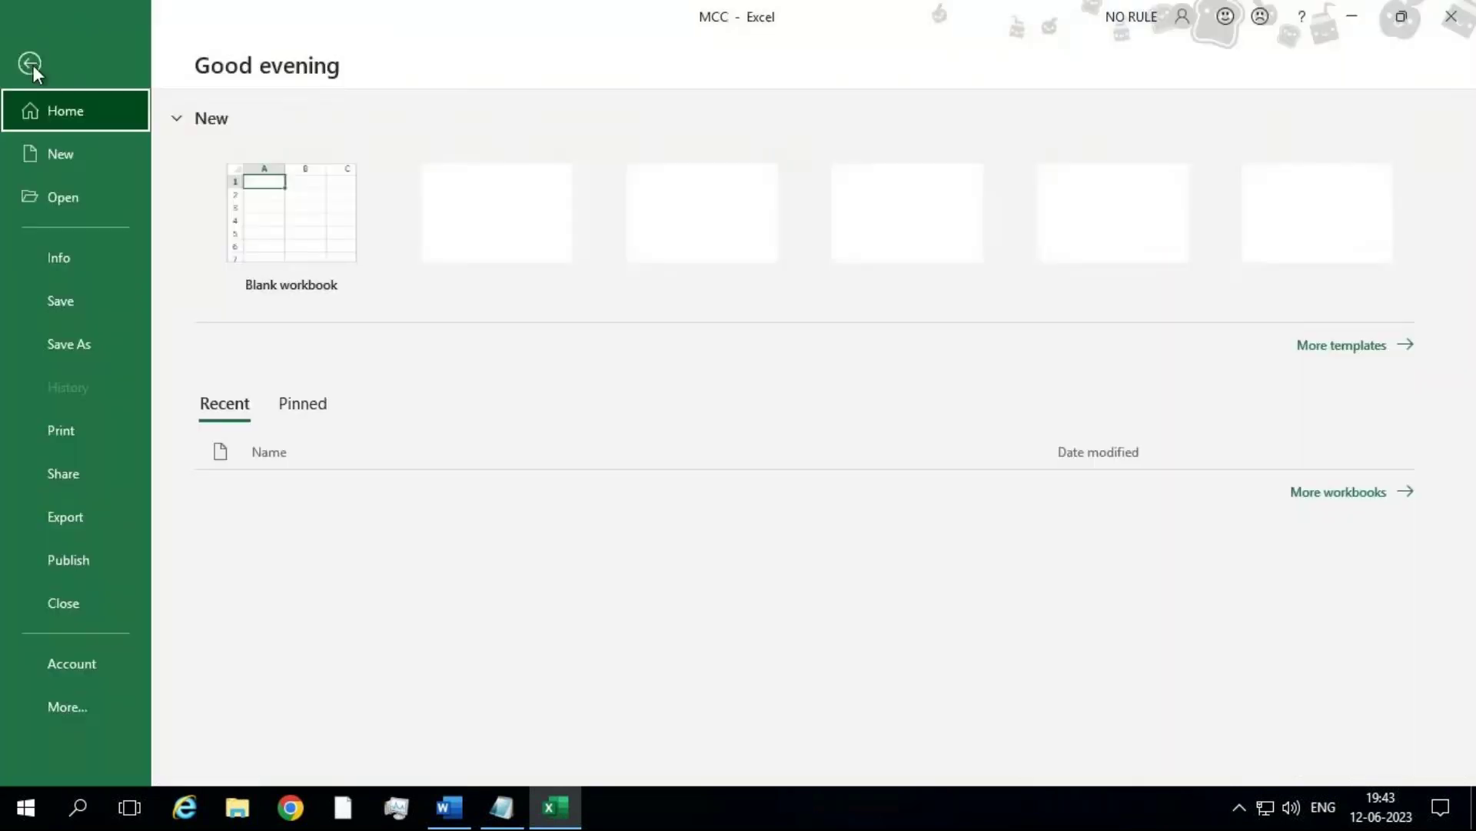
left_click(77, 272)
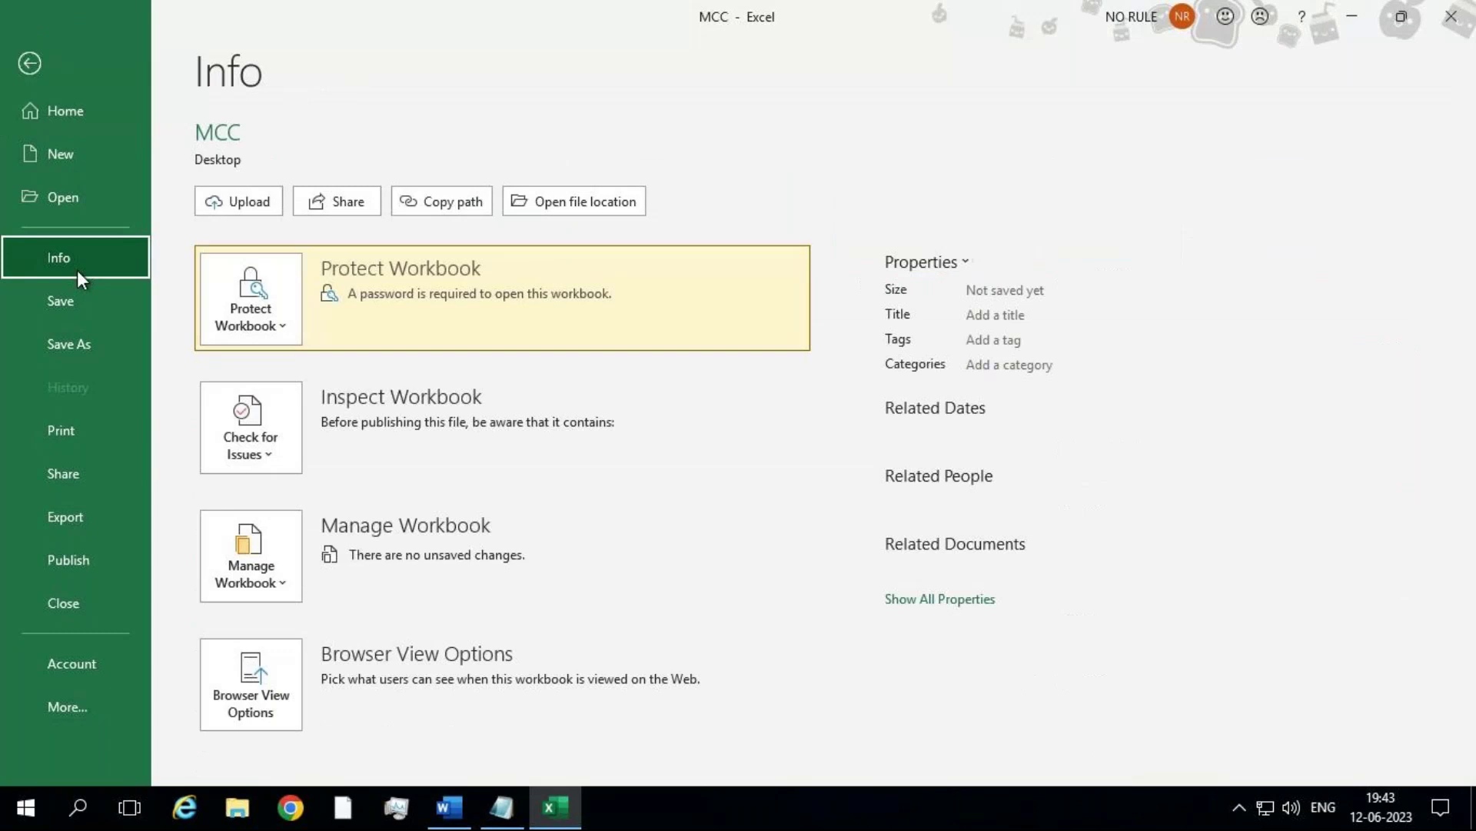
left_click(245, 329)
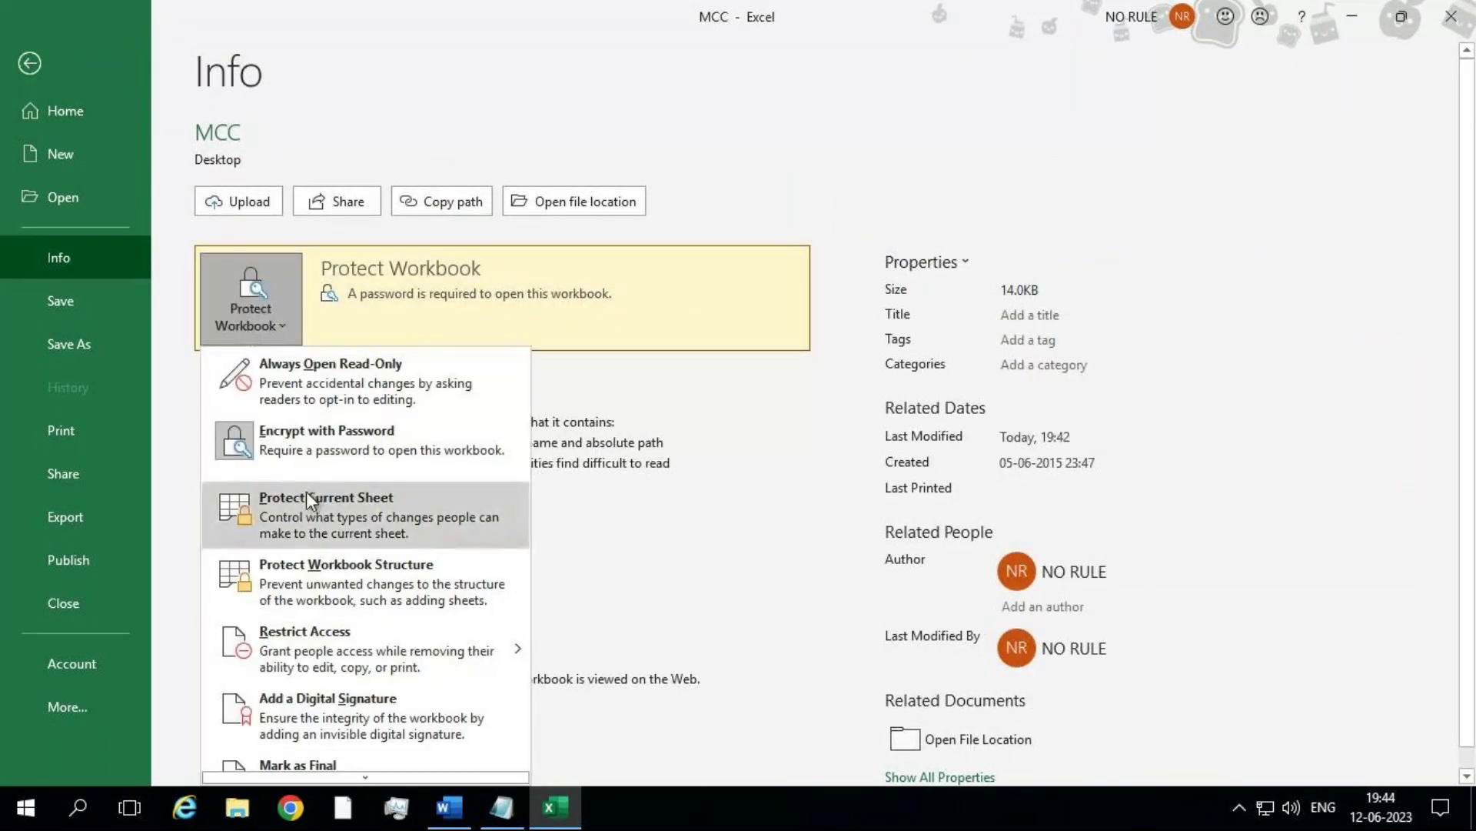
left_click(340, 523)
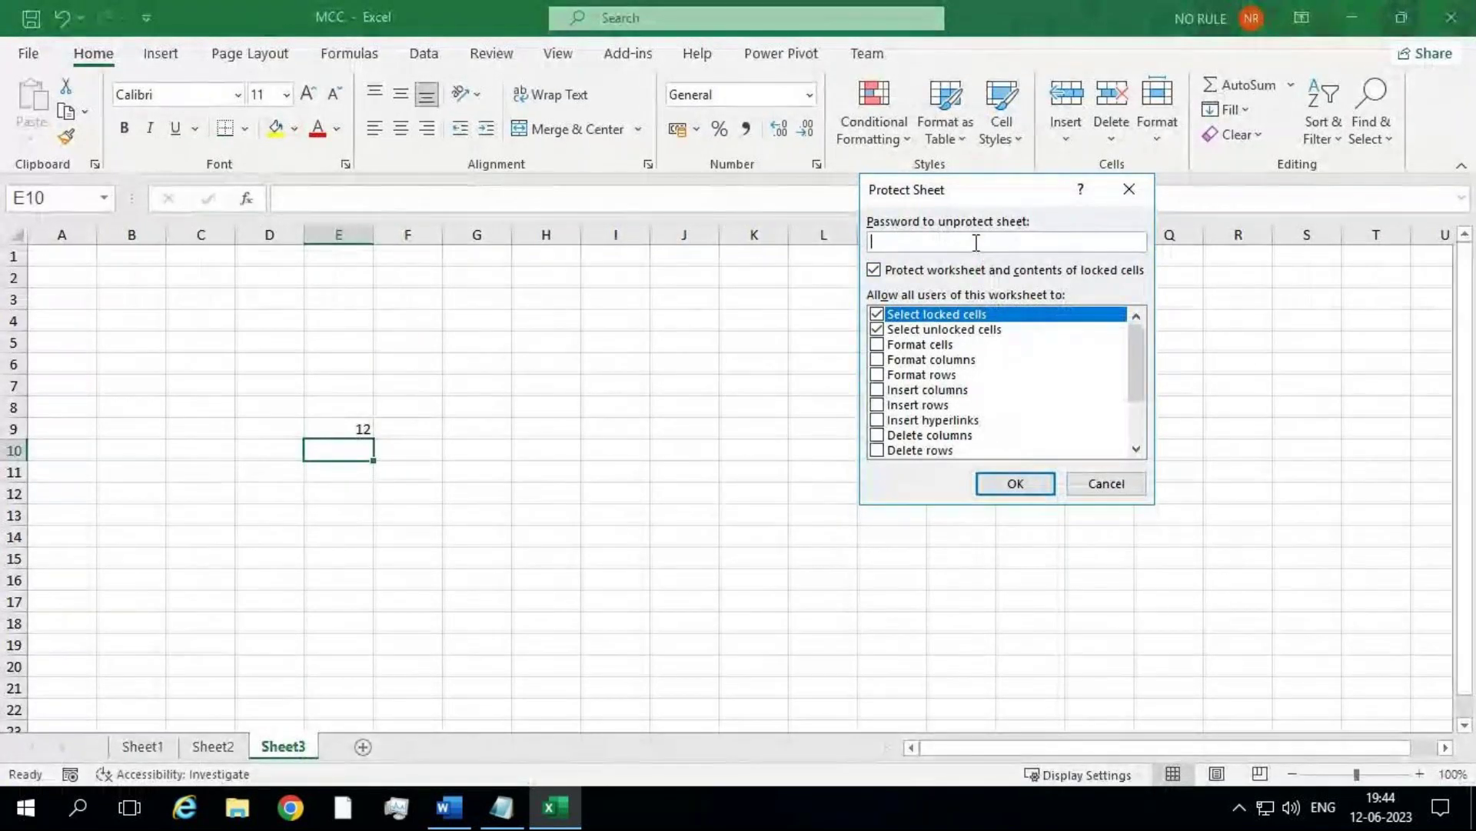
type("12")
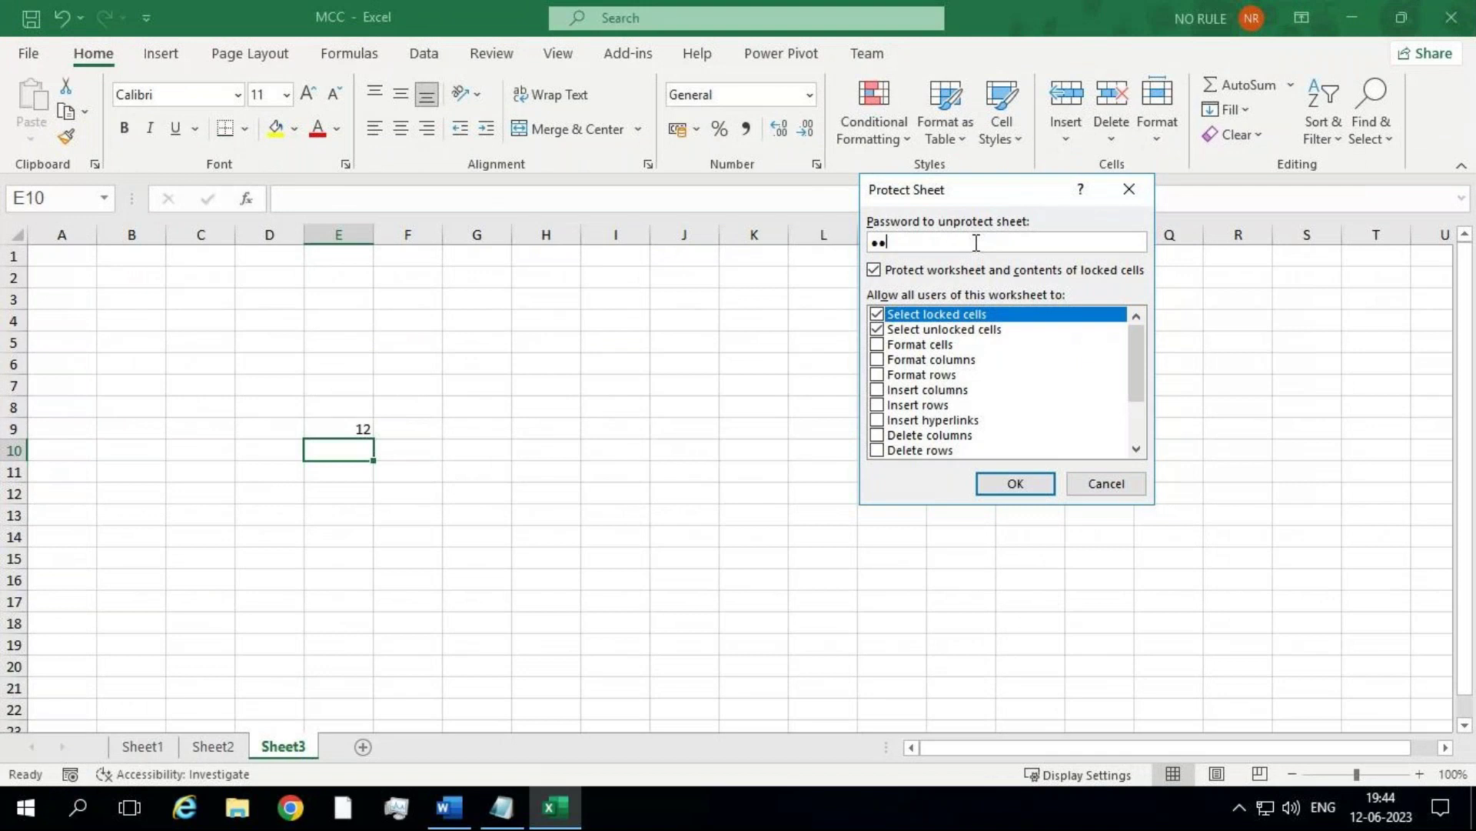
type("3")
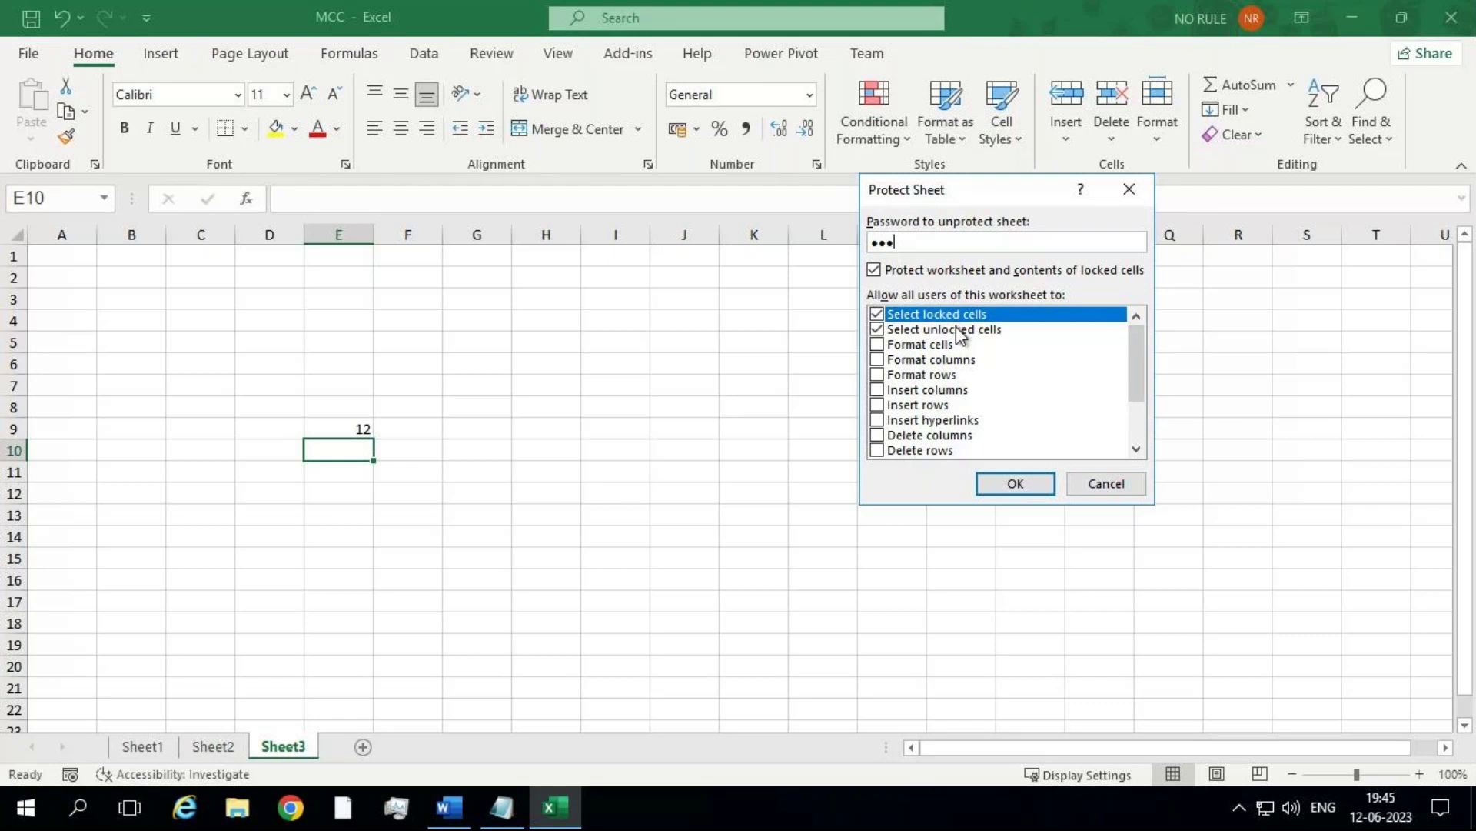
Step: Confirm the Sheet3 protection settings and re-enter the sheet password to apply it
left_click(1013, 483)
type("1")
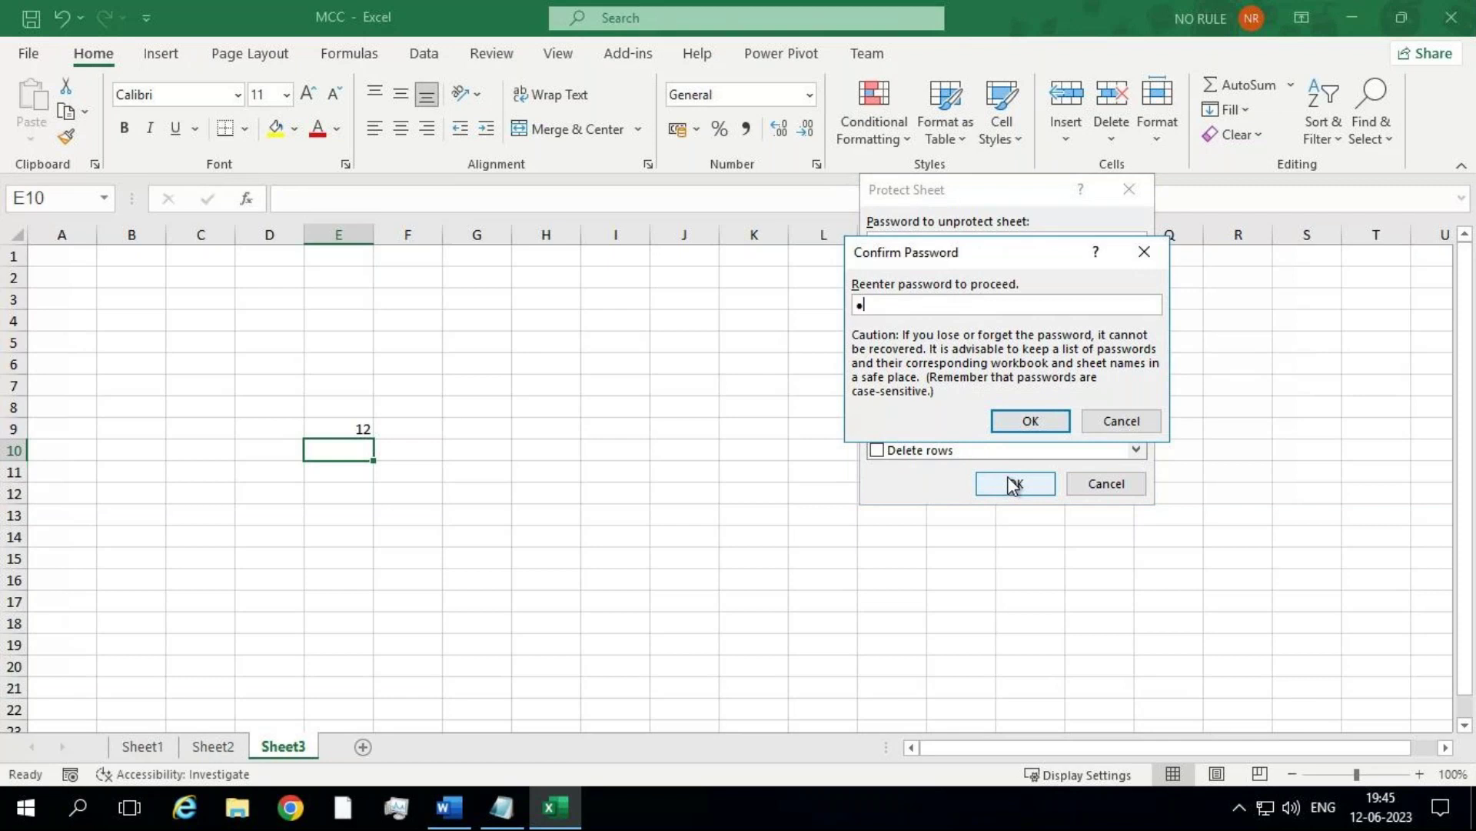
type("2")
key("Return")
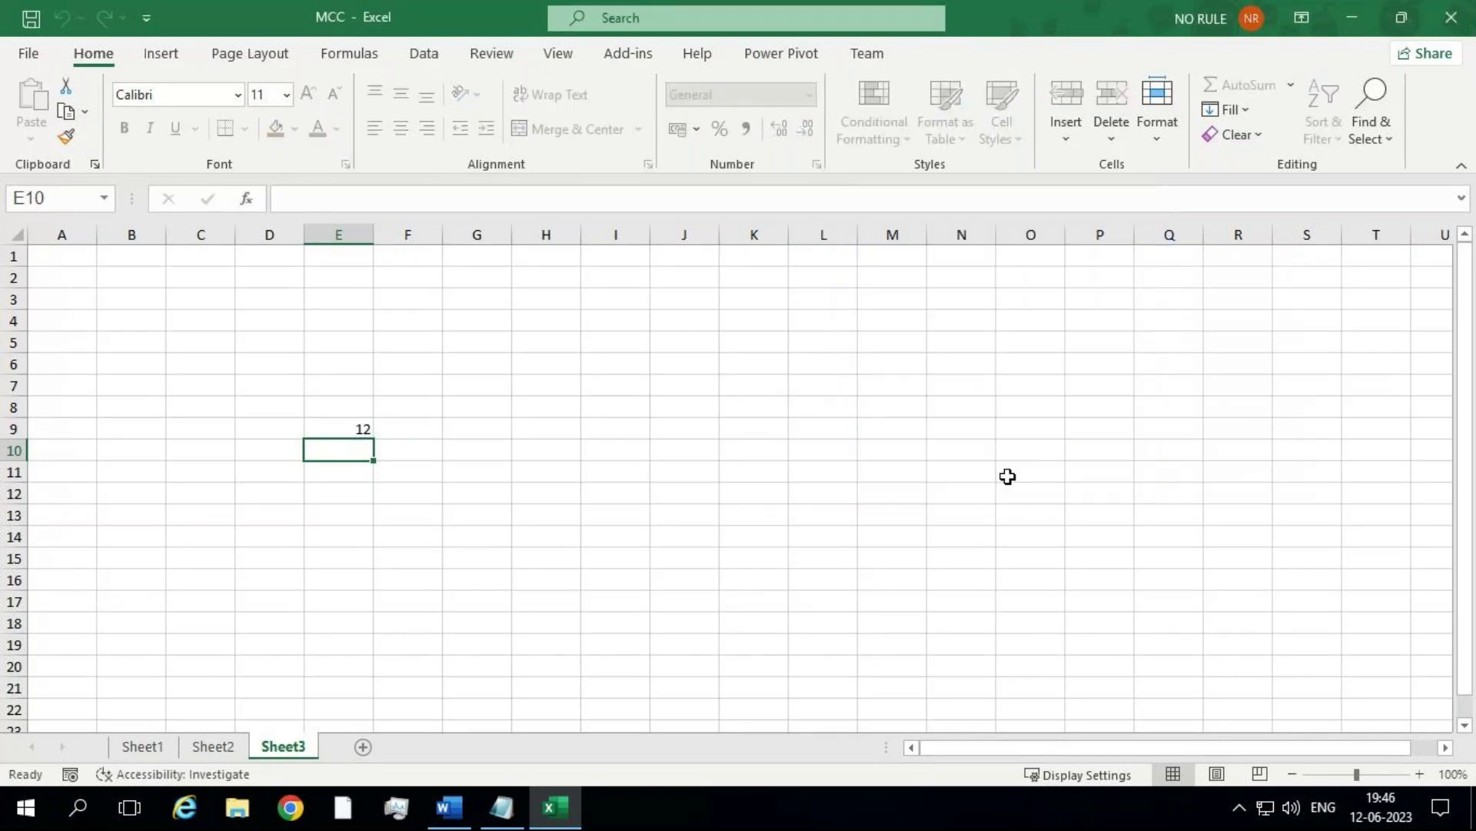
Step: Try typing 1 into cells including K8, dismiss each protected-sheet warning, then select E9
type("1")
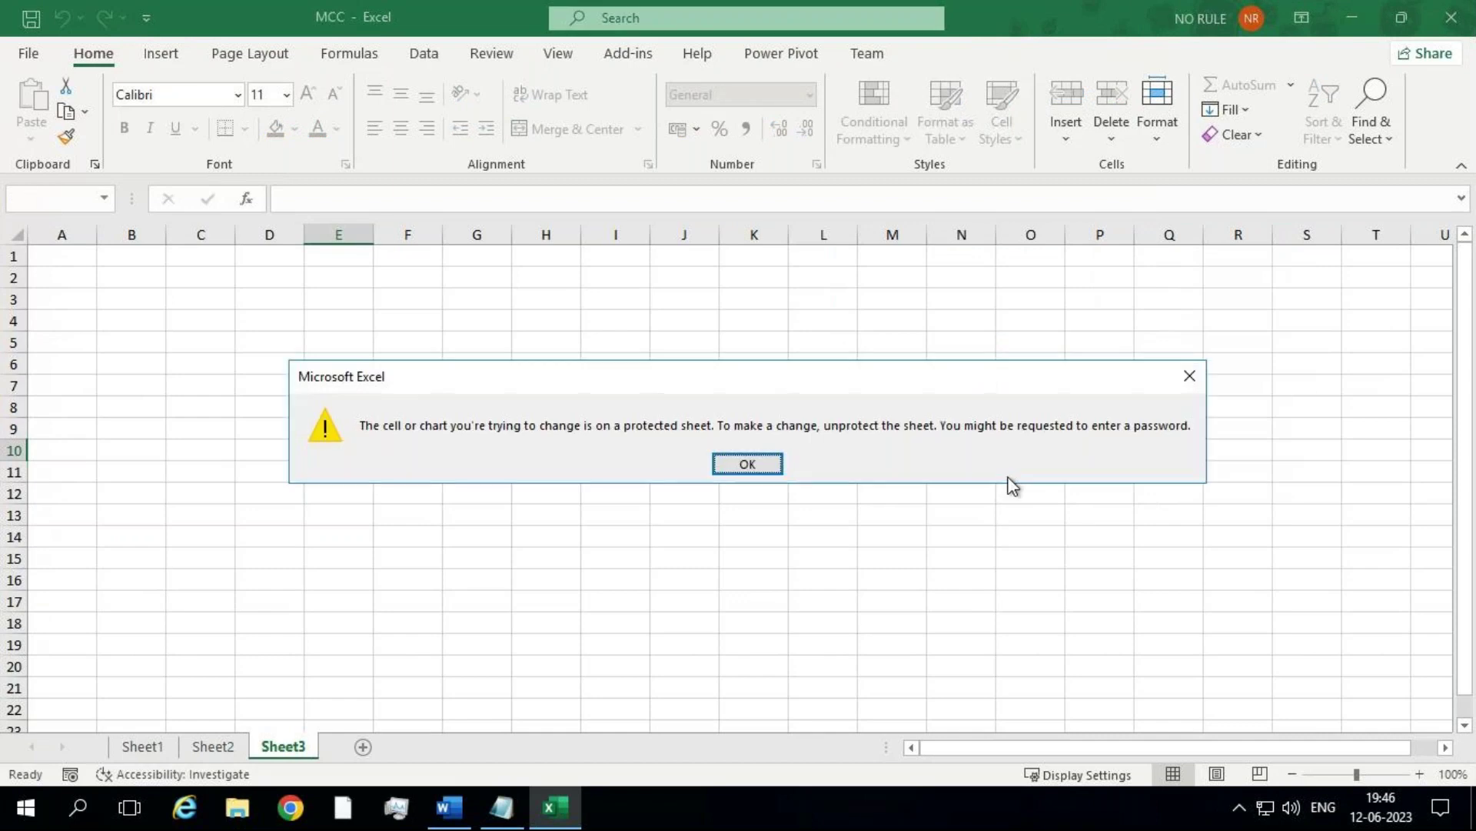
key("Return")
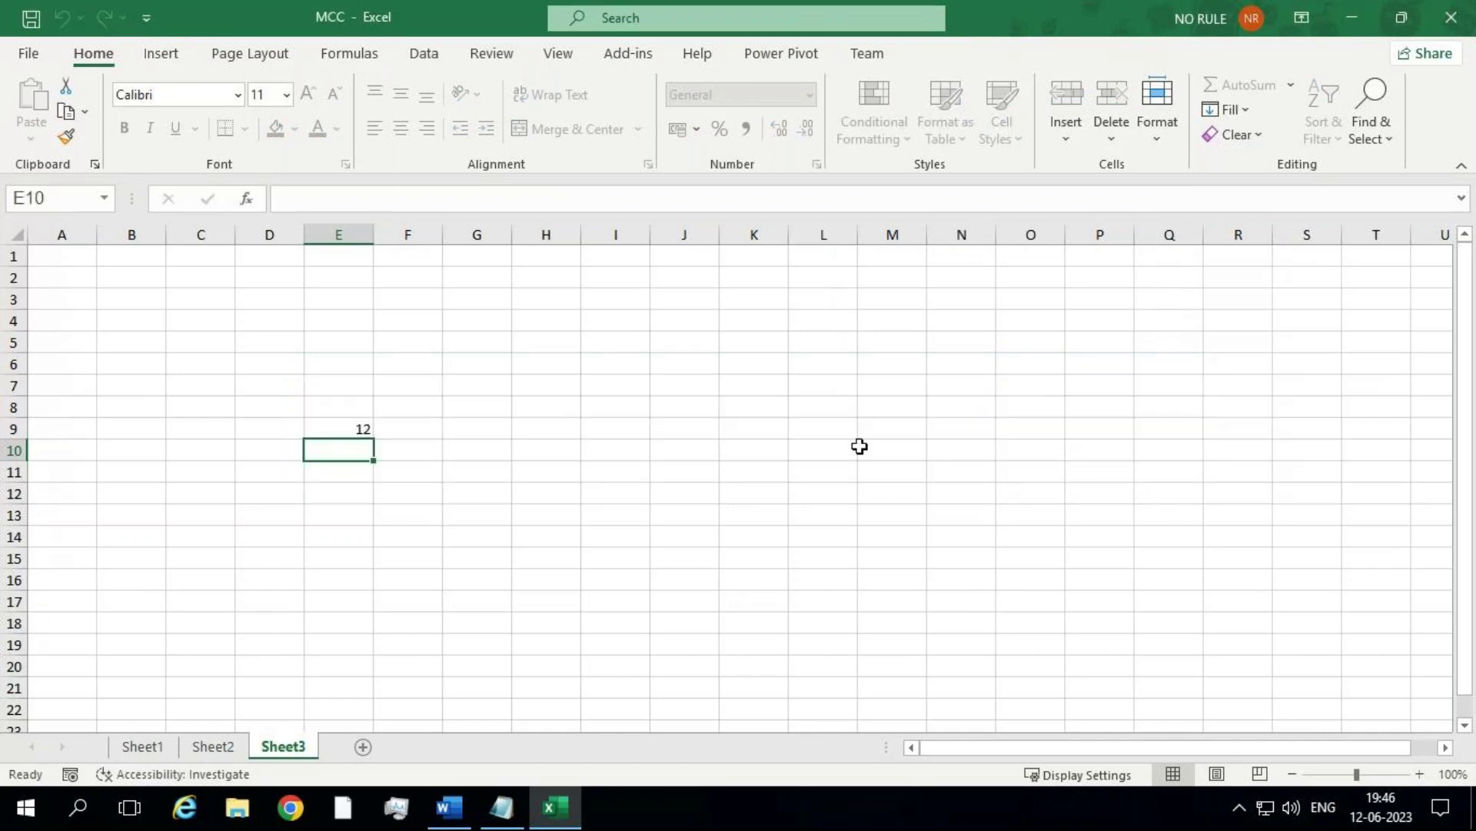
type("1")
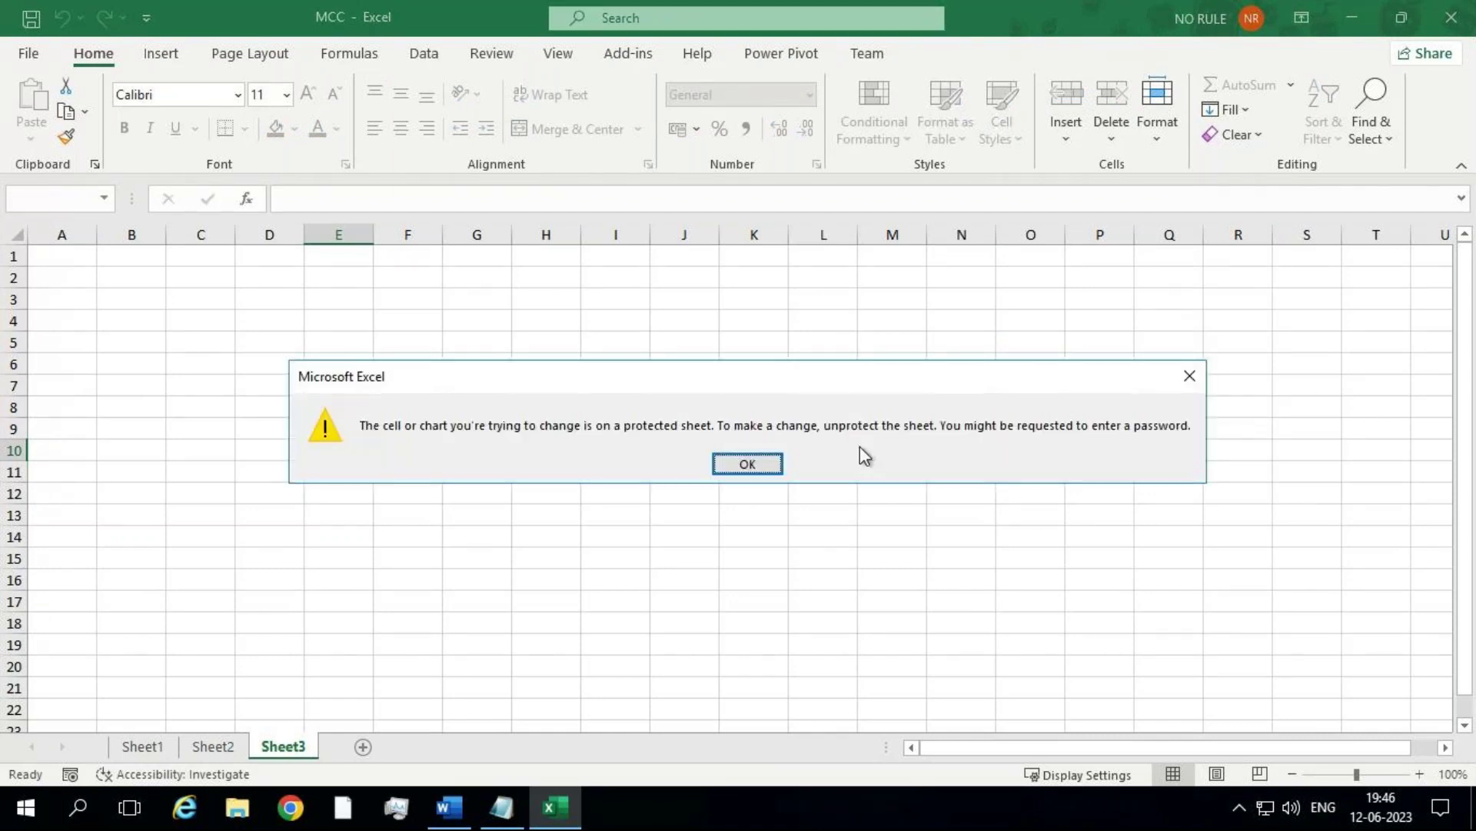
key("Return")
left_click(779, 403)
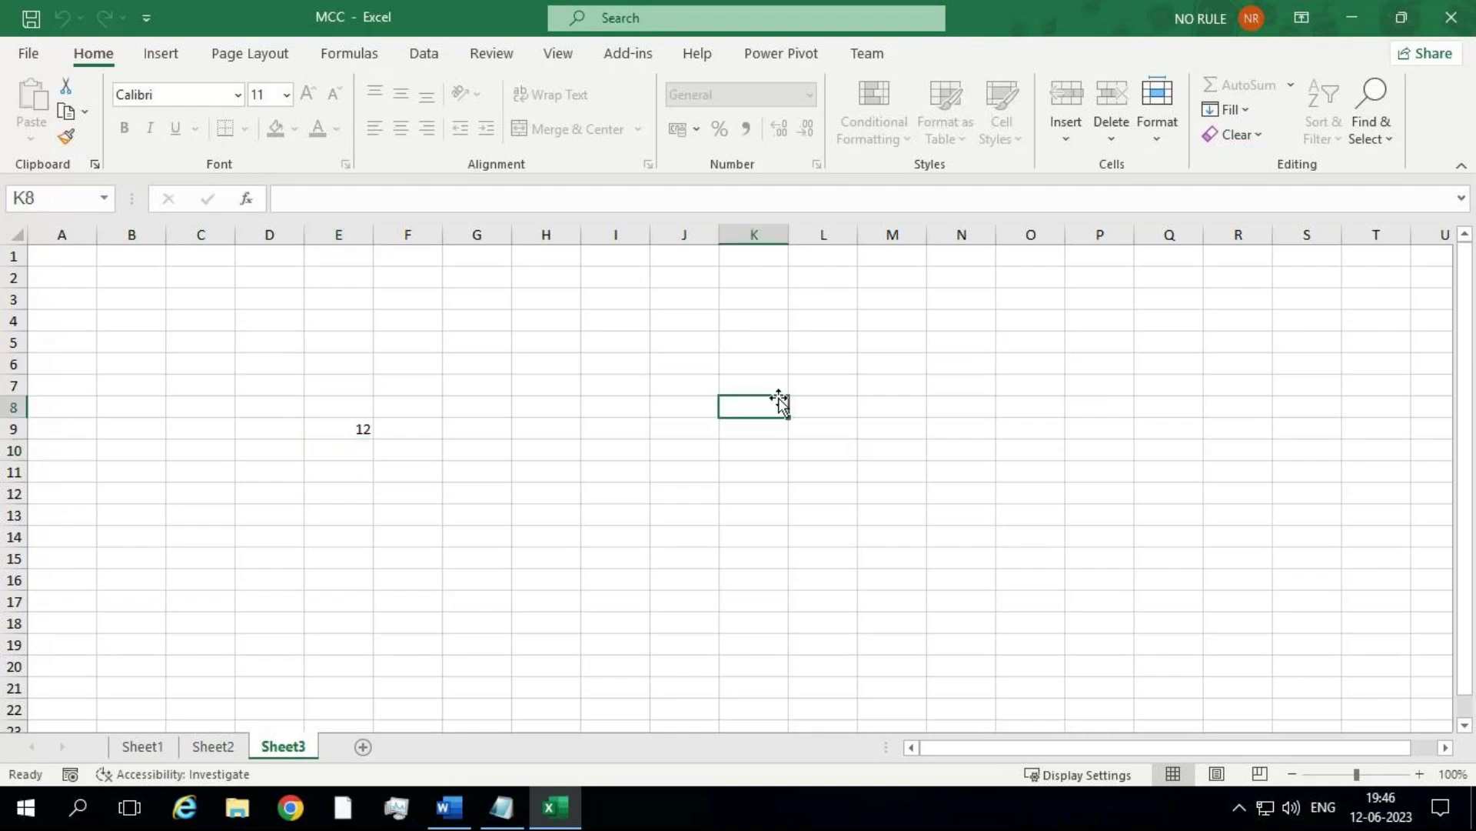
type("1")
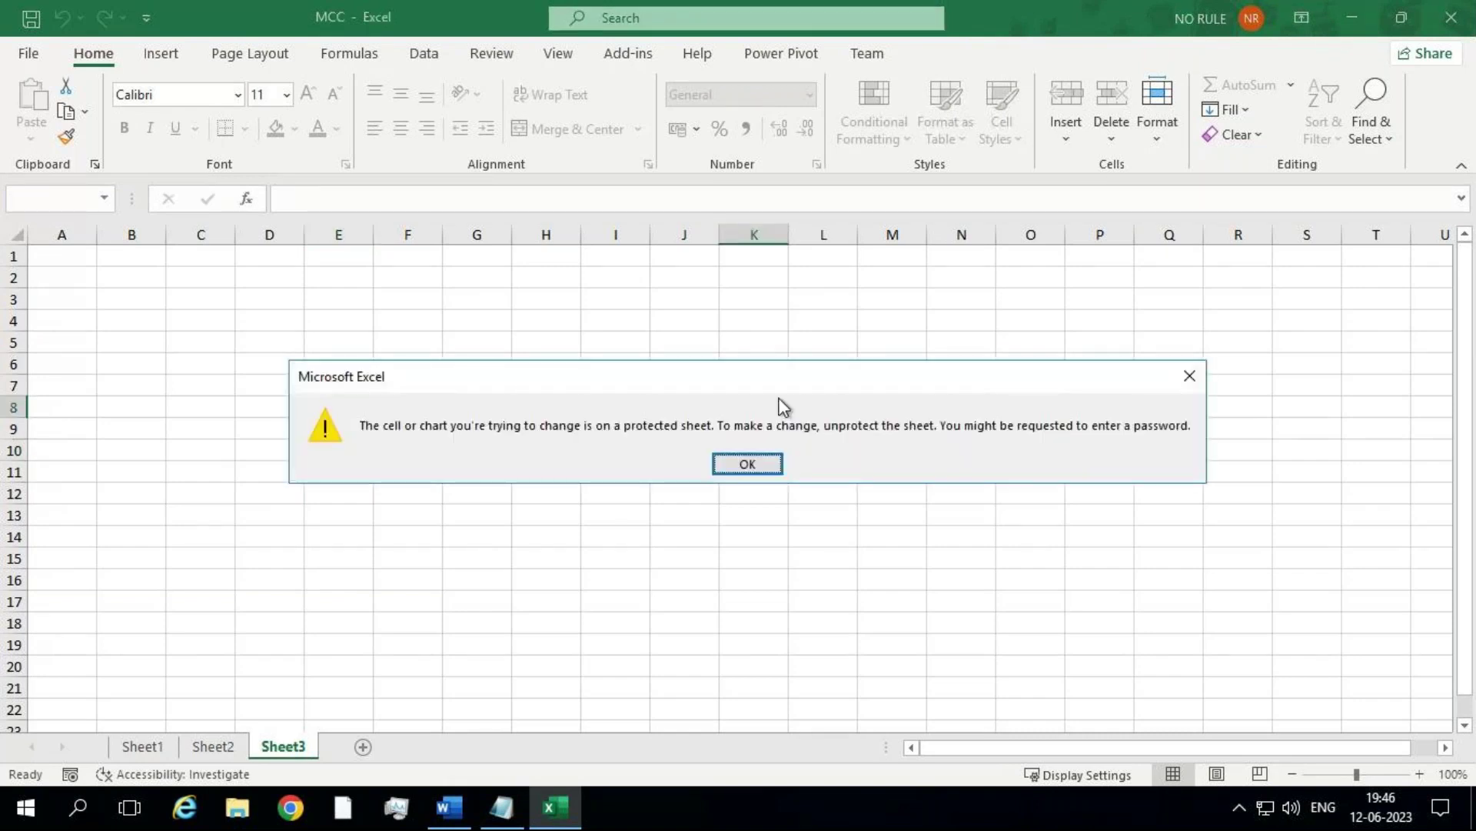
left_click(775, 461)
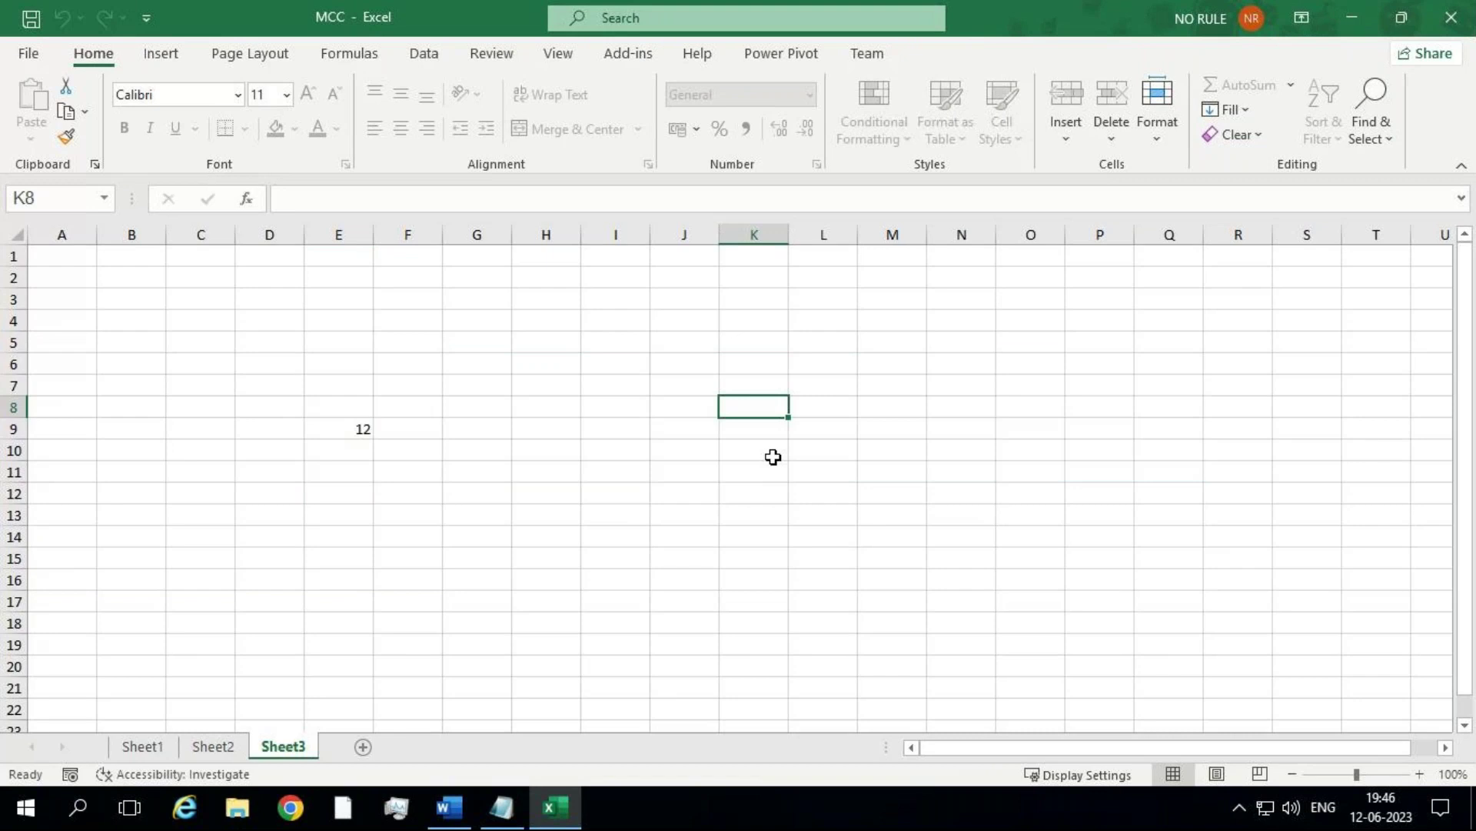
left_click(316, 424)
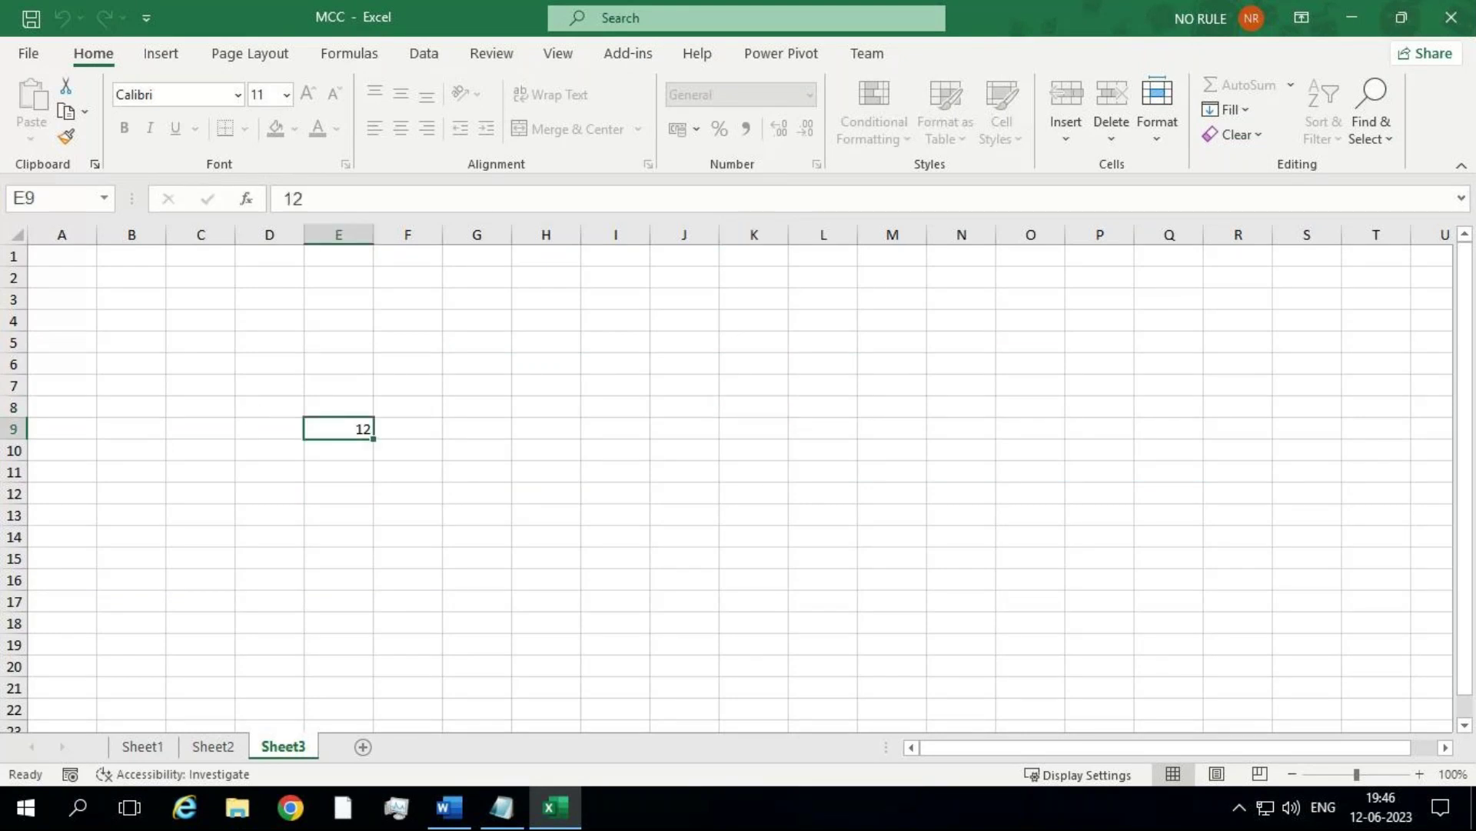
Step: Copy E9's value 12 with Ctrl+C, then again with the ribbon's Copy command
key("ctrl+c")
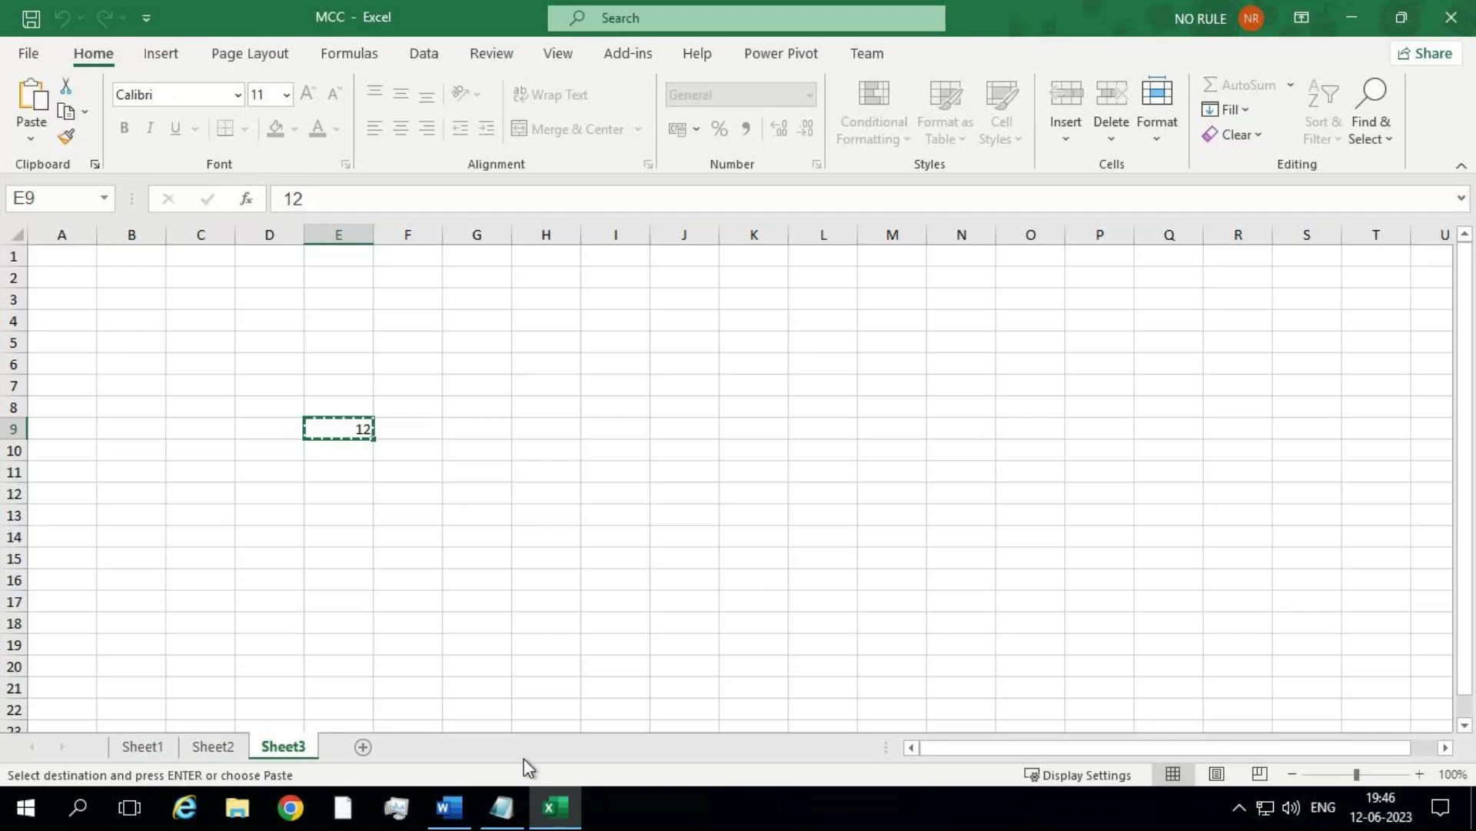
left_click(68, 112)
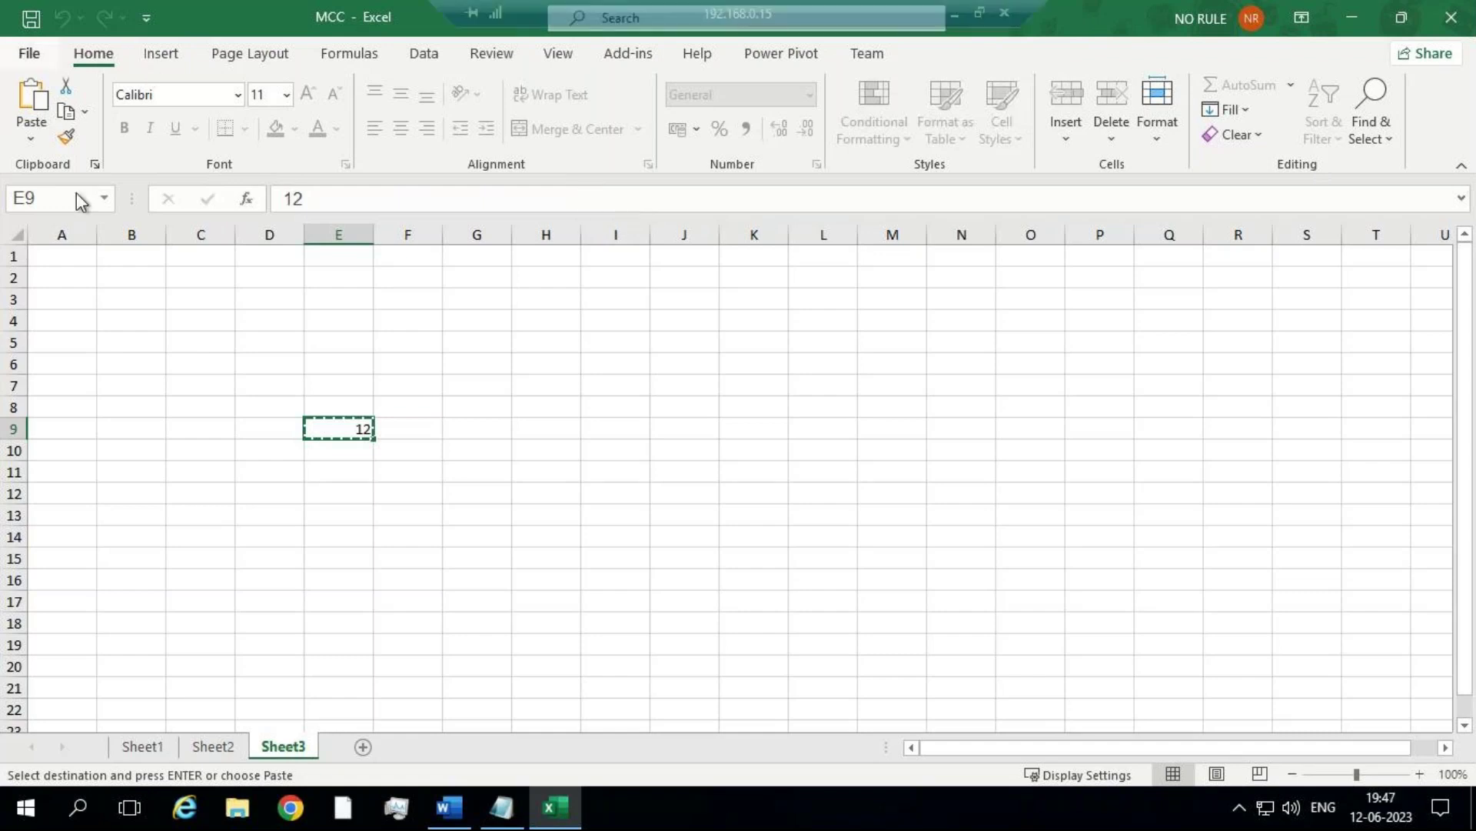
Step: Unprotect Sheet3 from File > Info using its password, then return to the worksheet grid
right_click(272, 741)
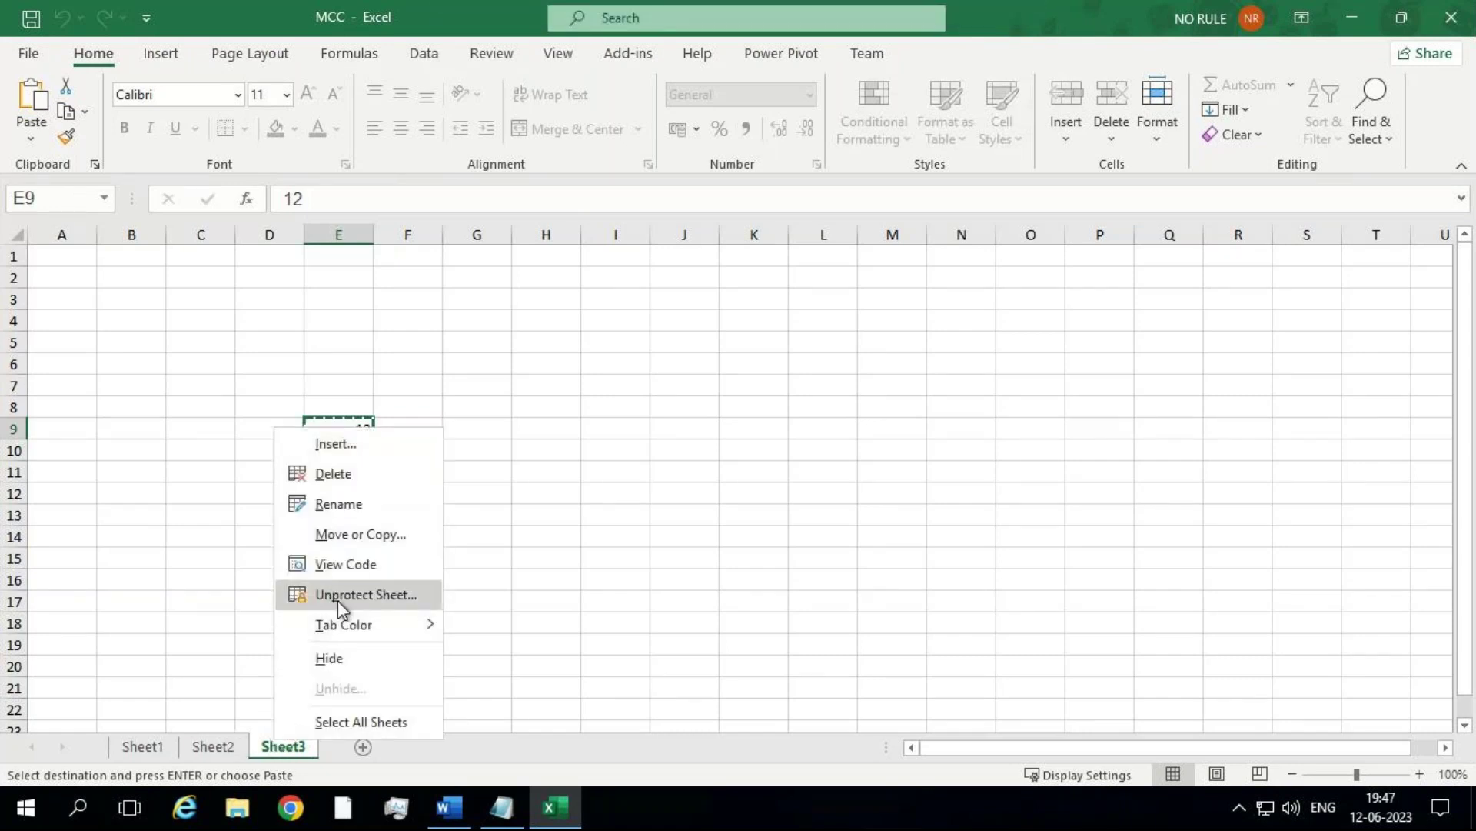
right_click(277, 759)
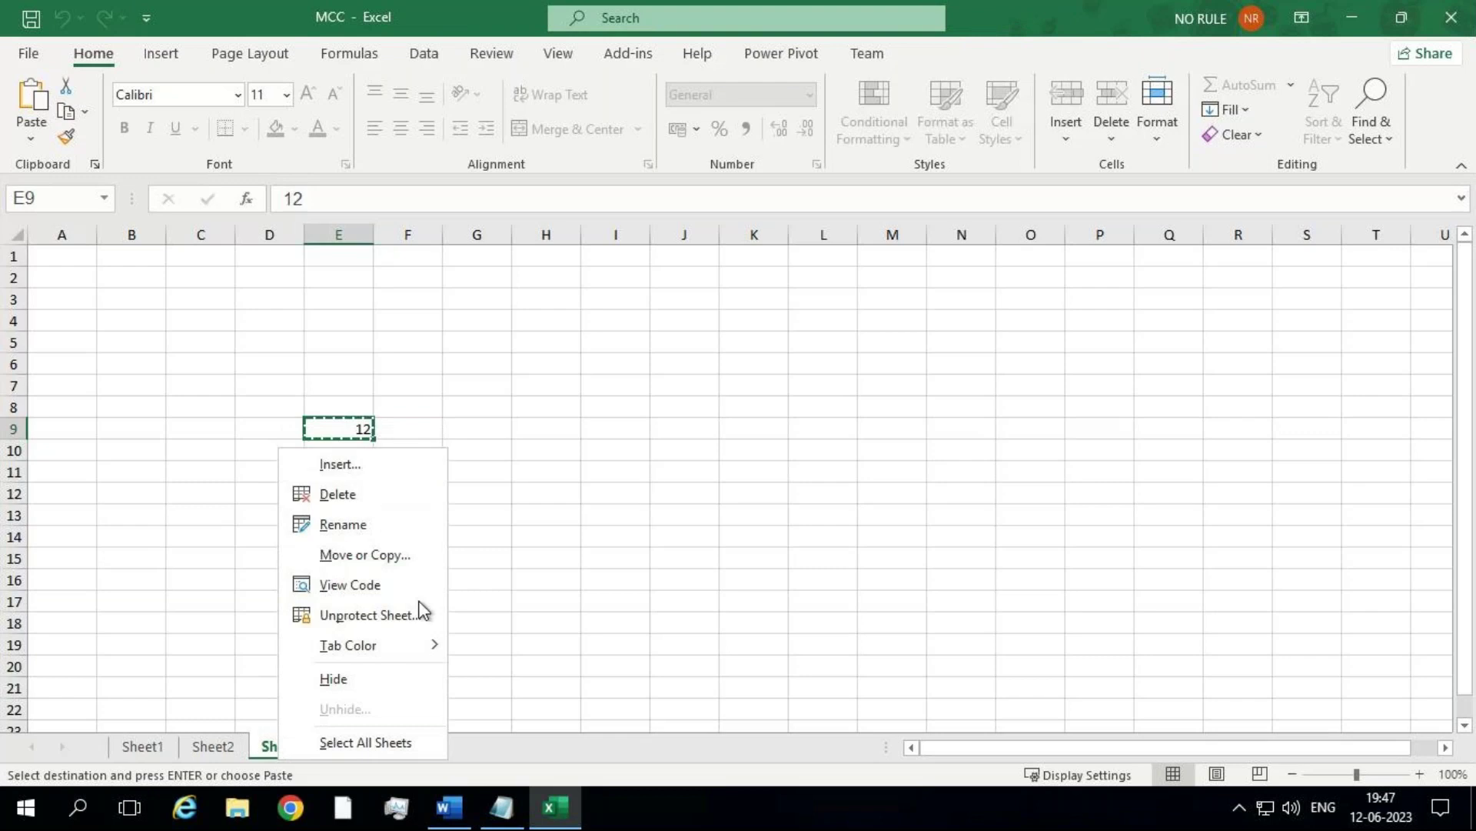
left_click(41, 59)
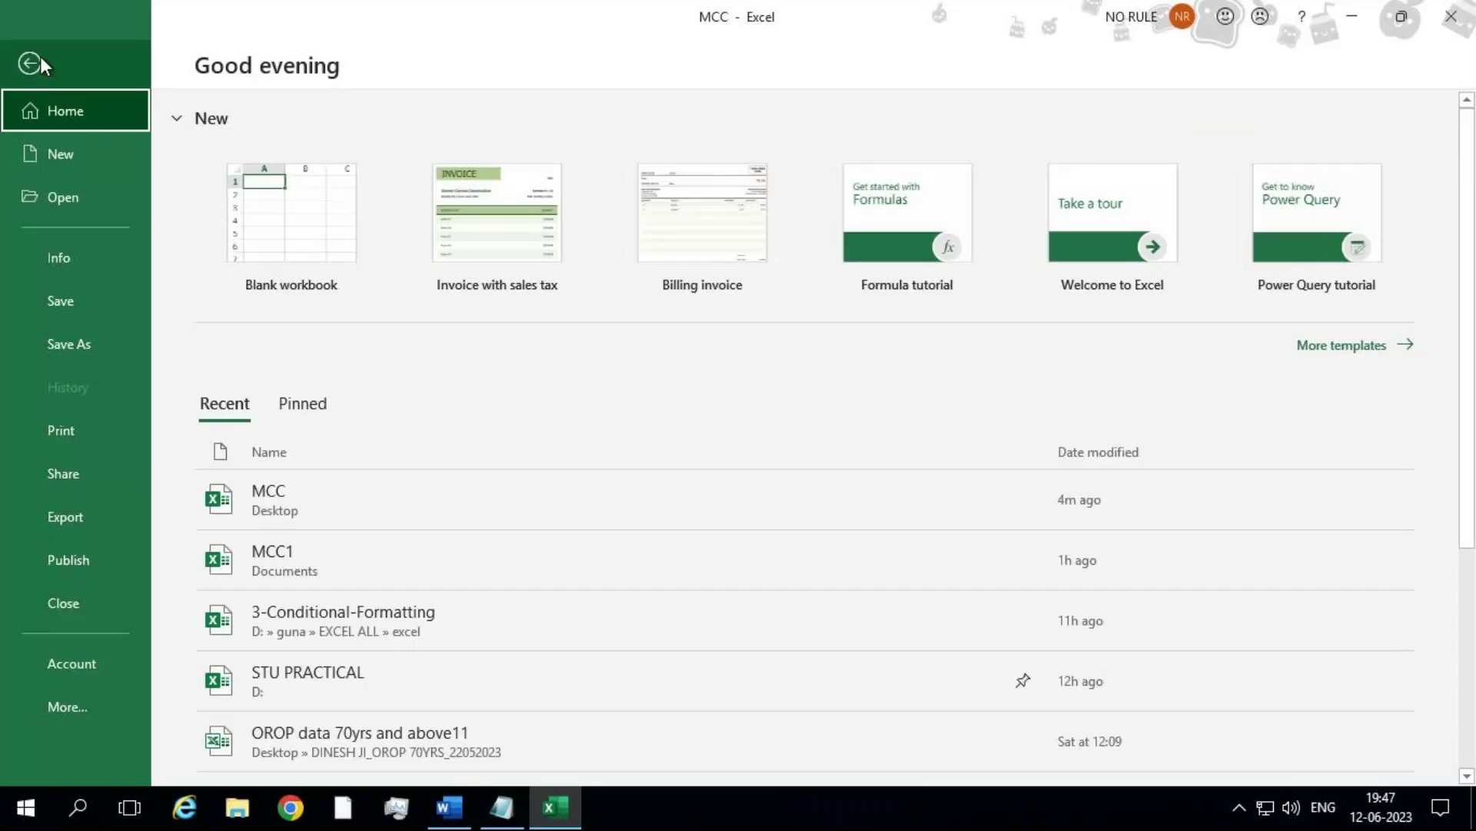
left_click(51, 243)
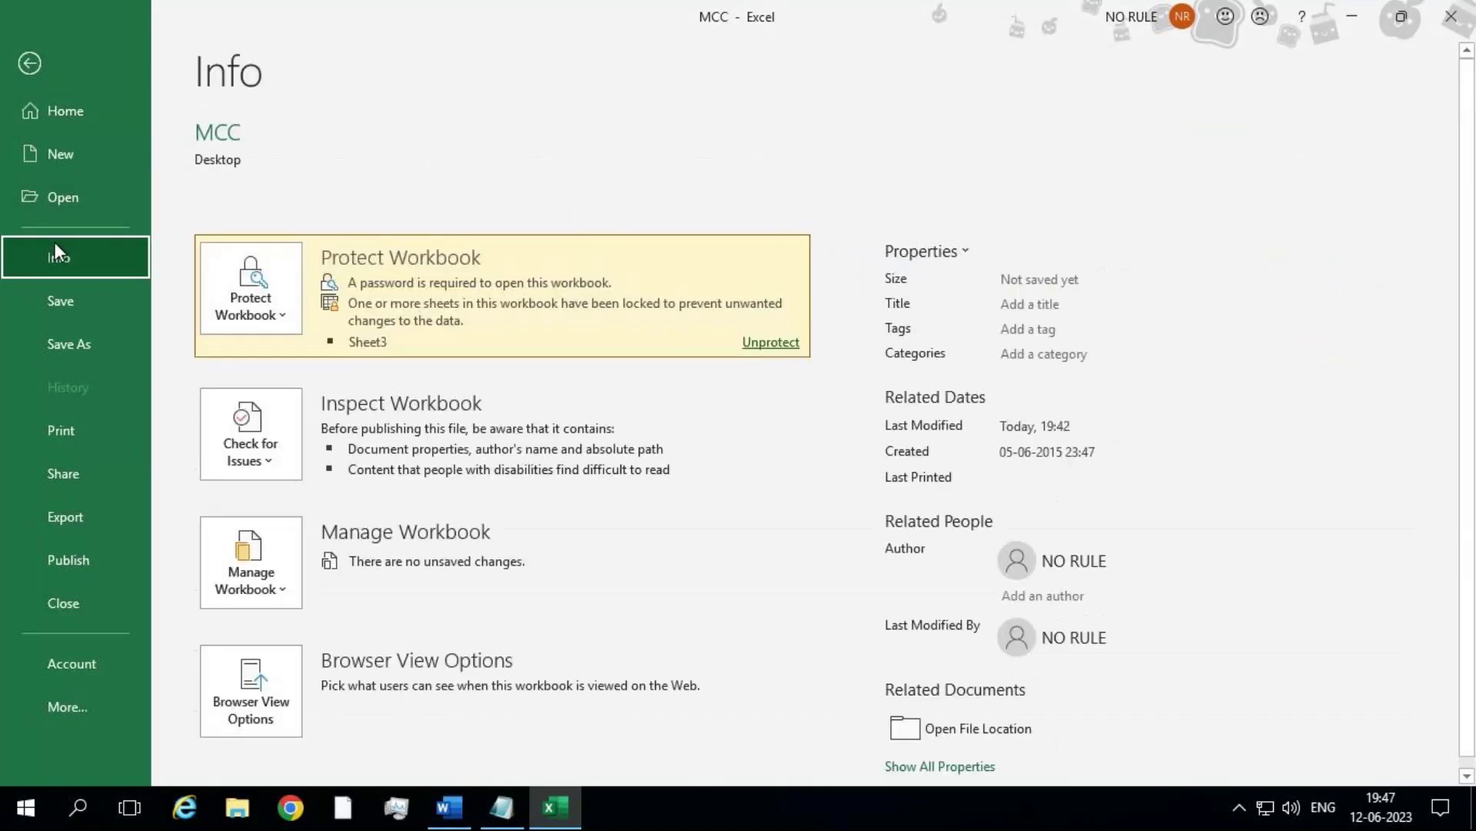
left_click(277, 321)
left_click(276, 321)
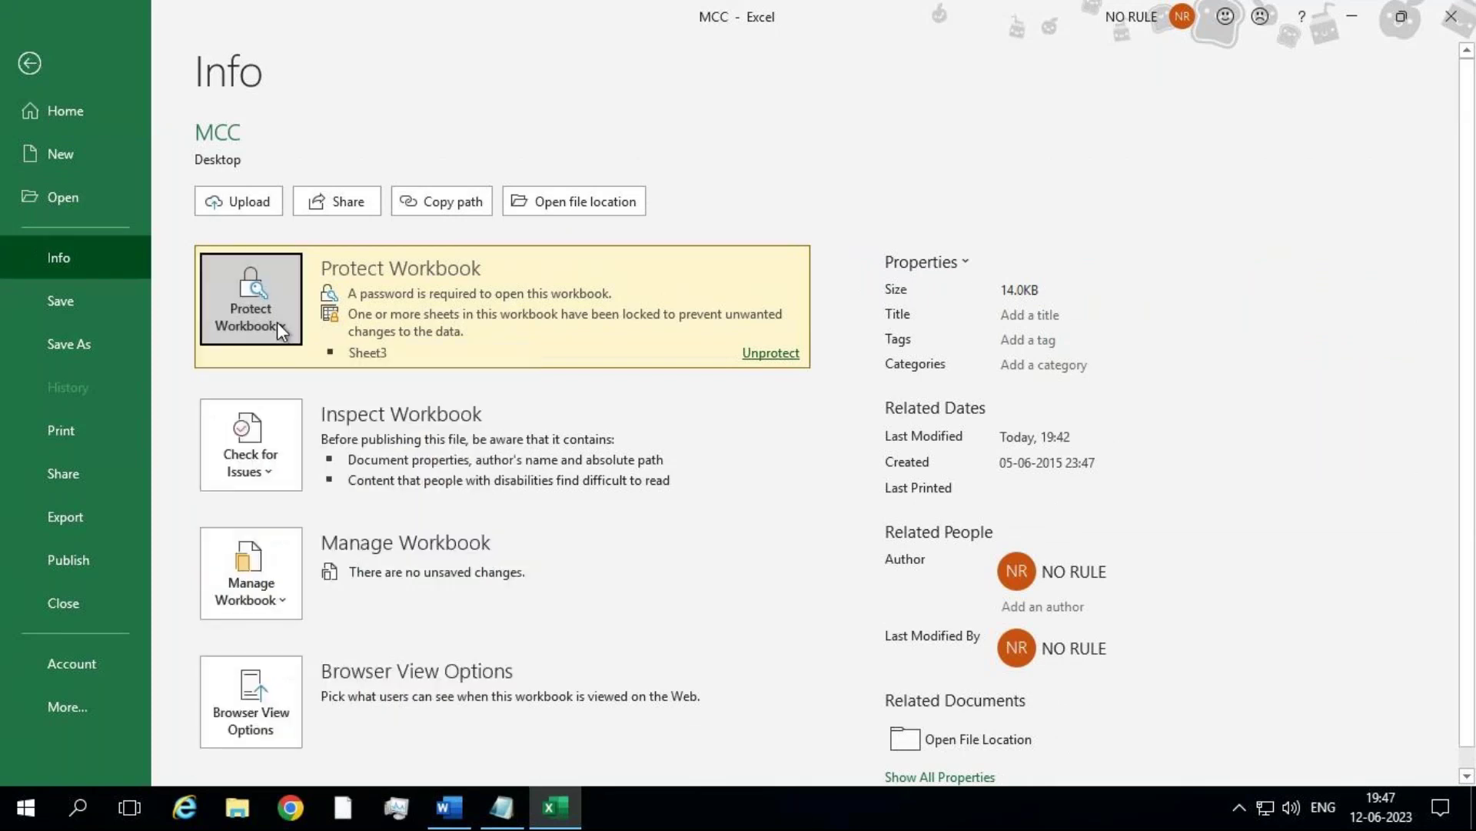
left_click(782, 355)
type("123")
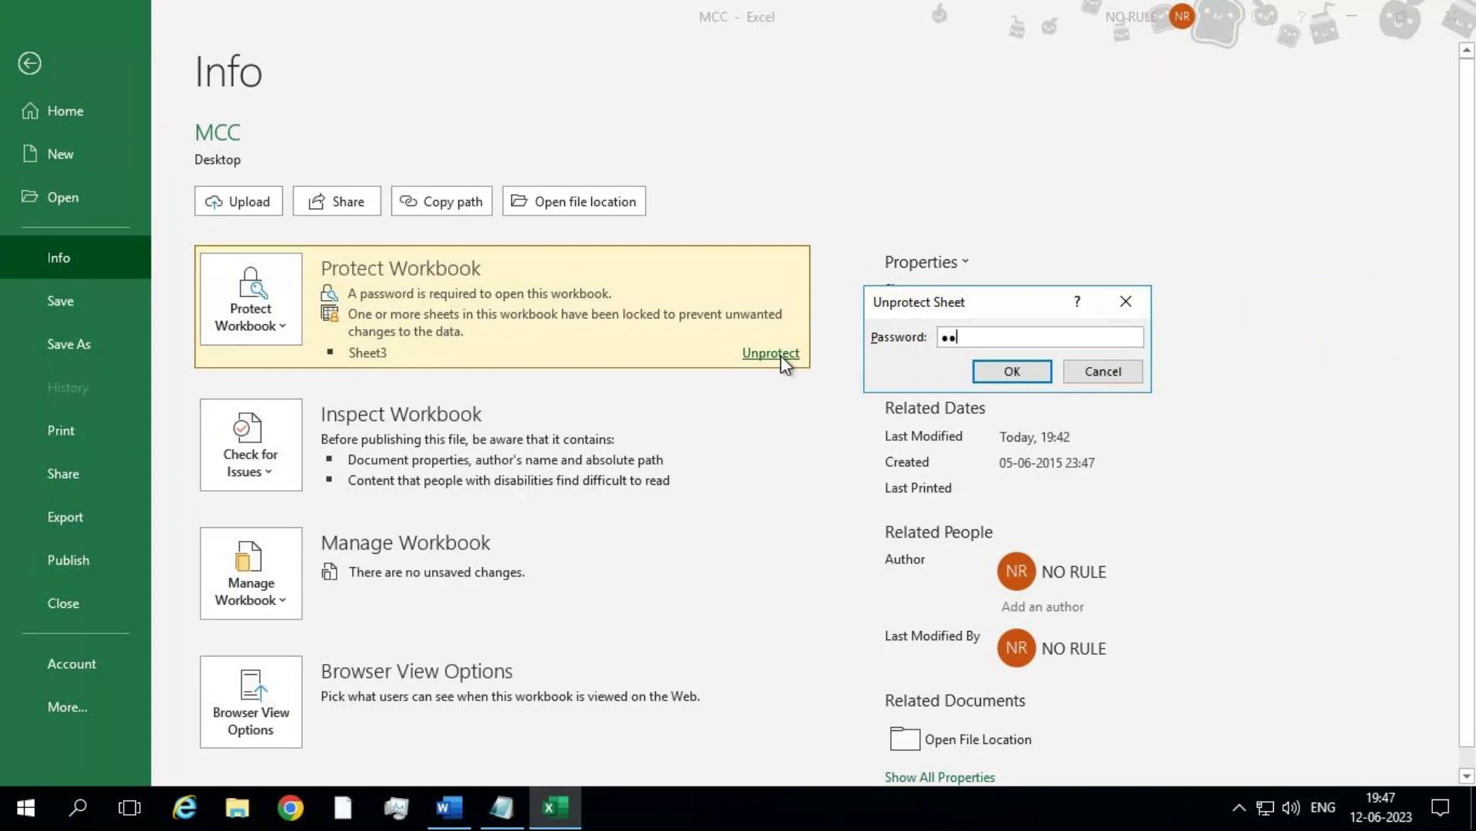
key("Return")
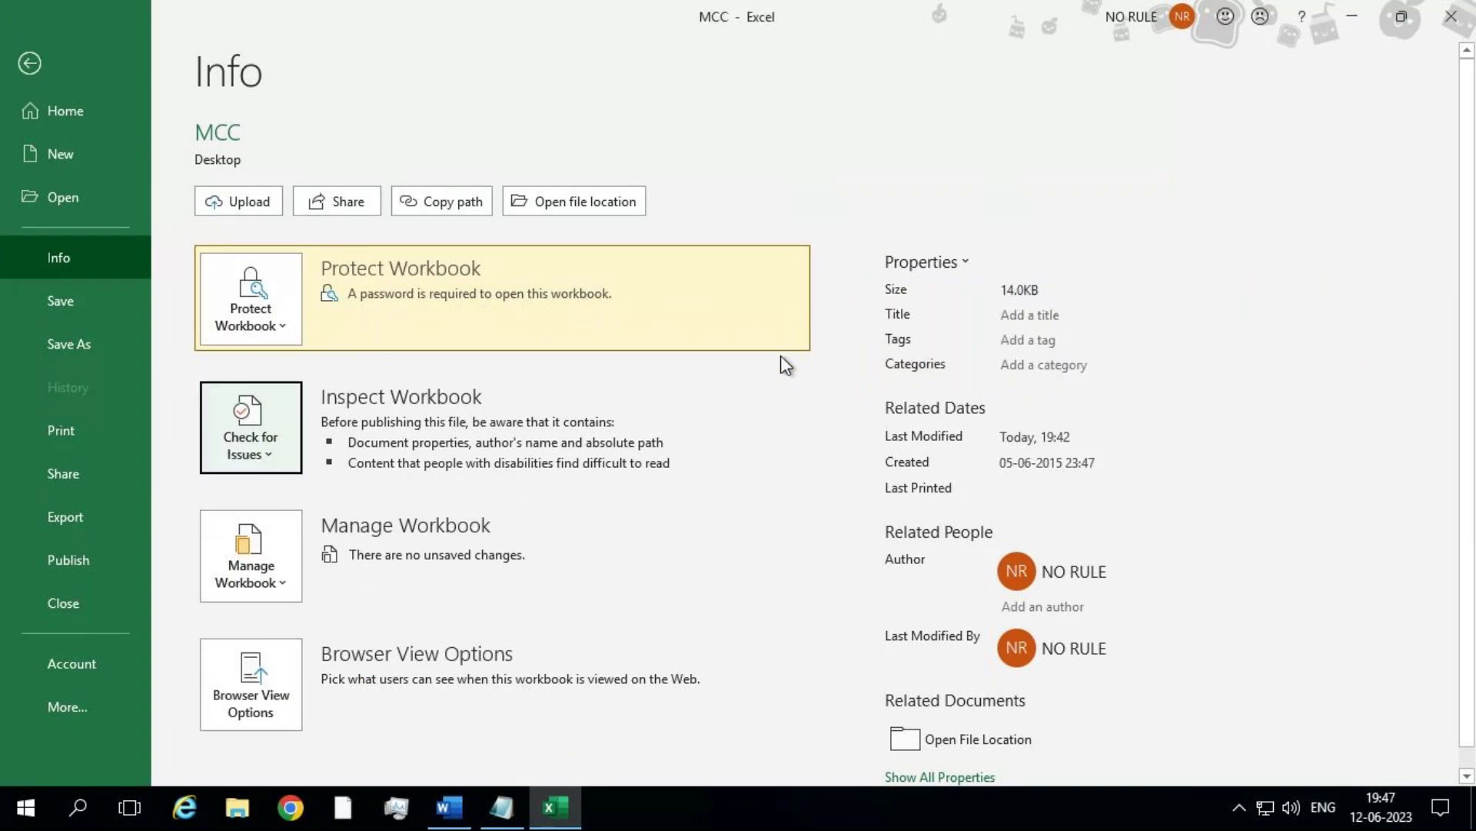
left_click(23, 61)
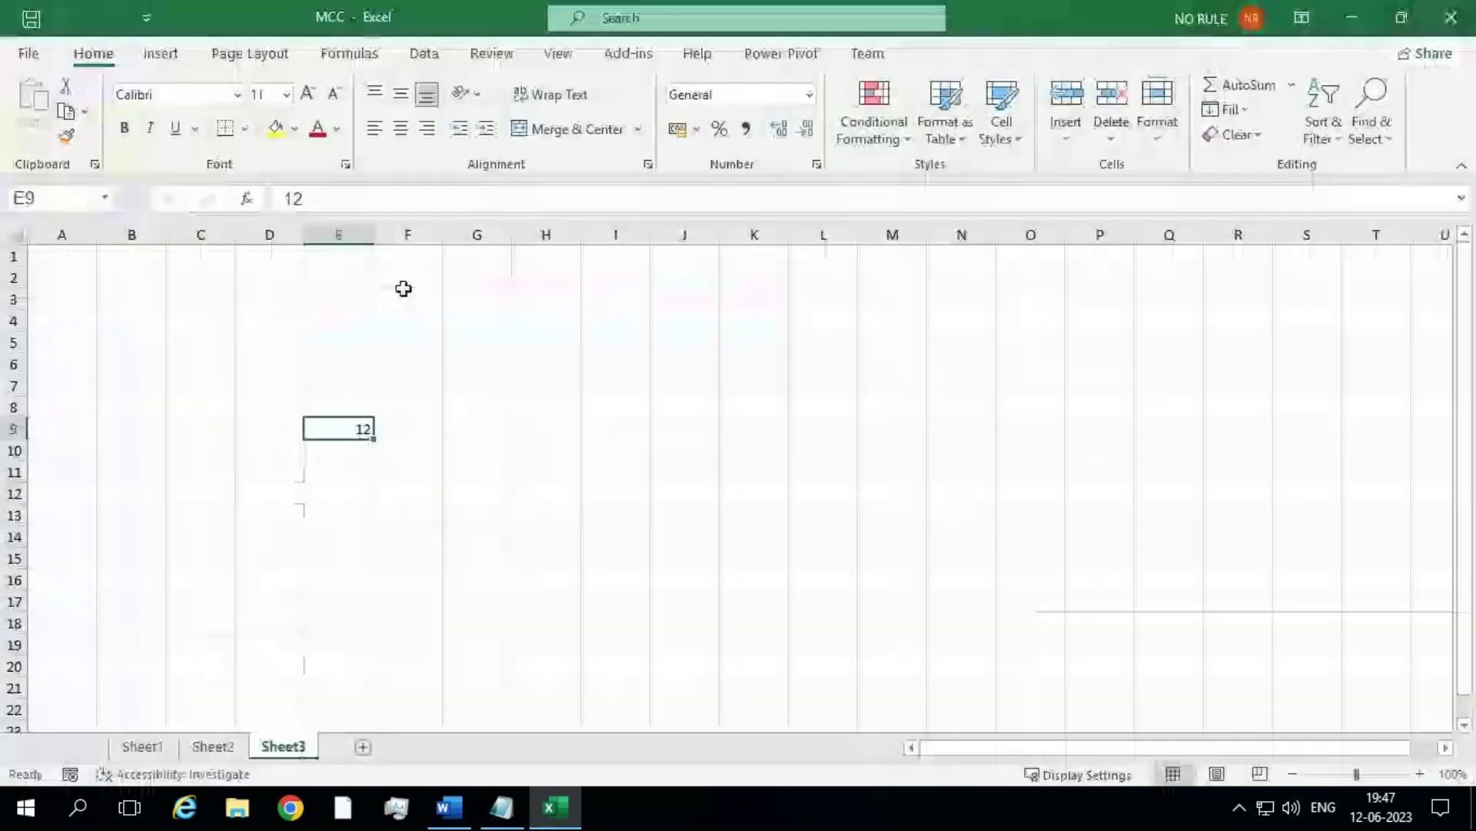
Step: Enter Sunday in D3 and fill the weekday series across D3:J11
left_click(527, 470)
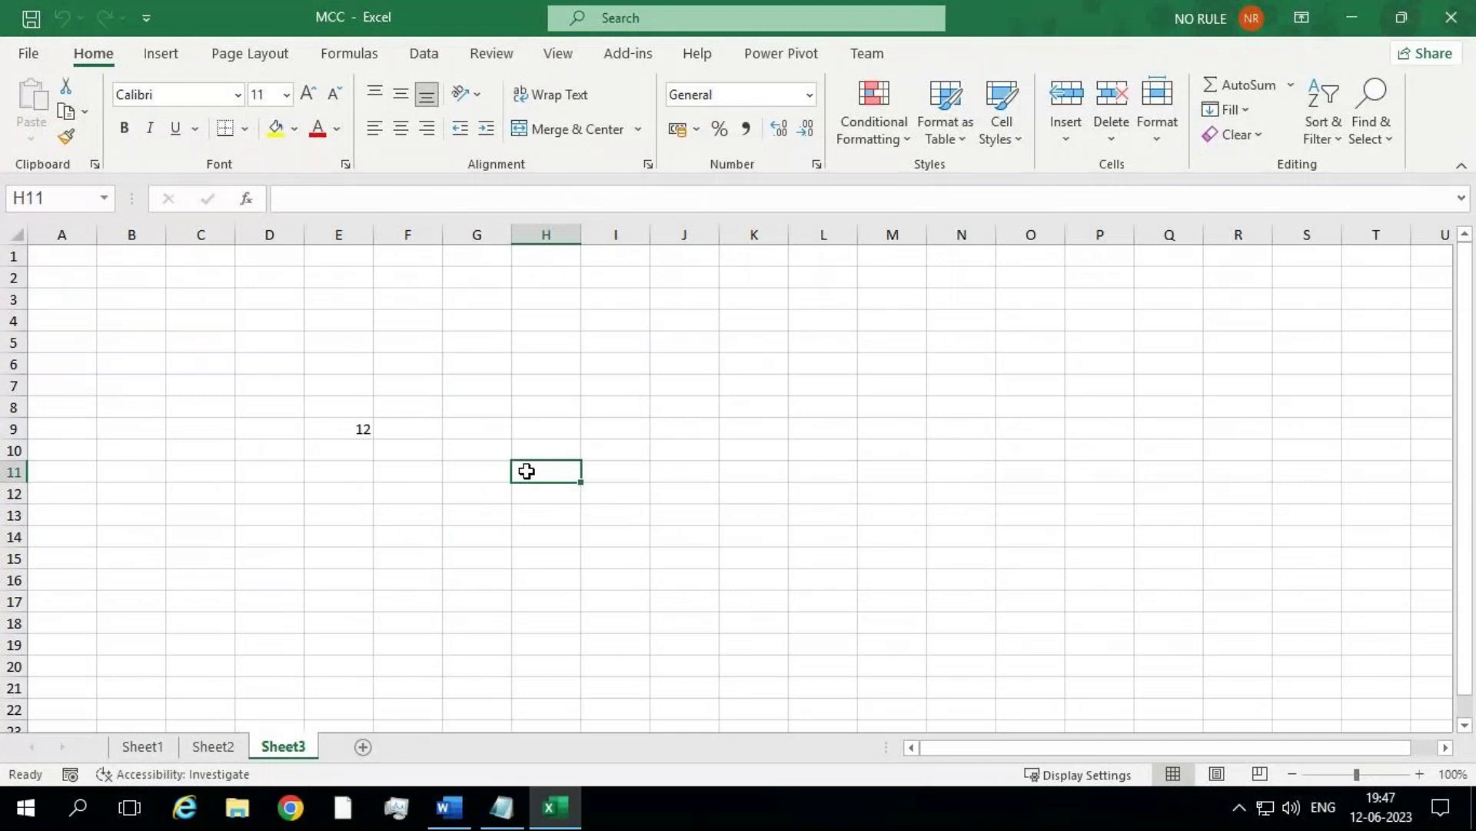
left_click(249, 299)
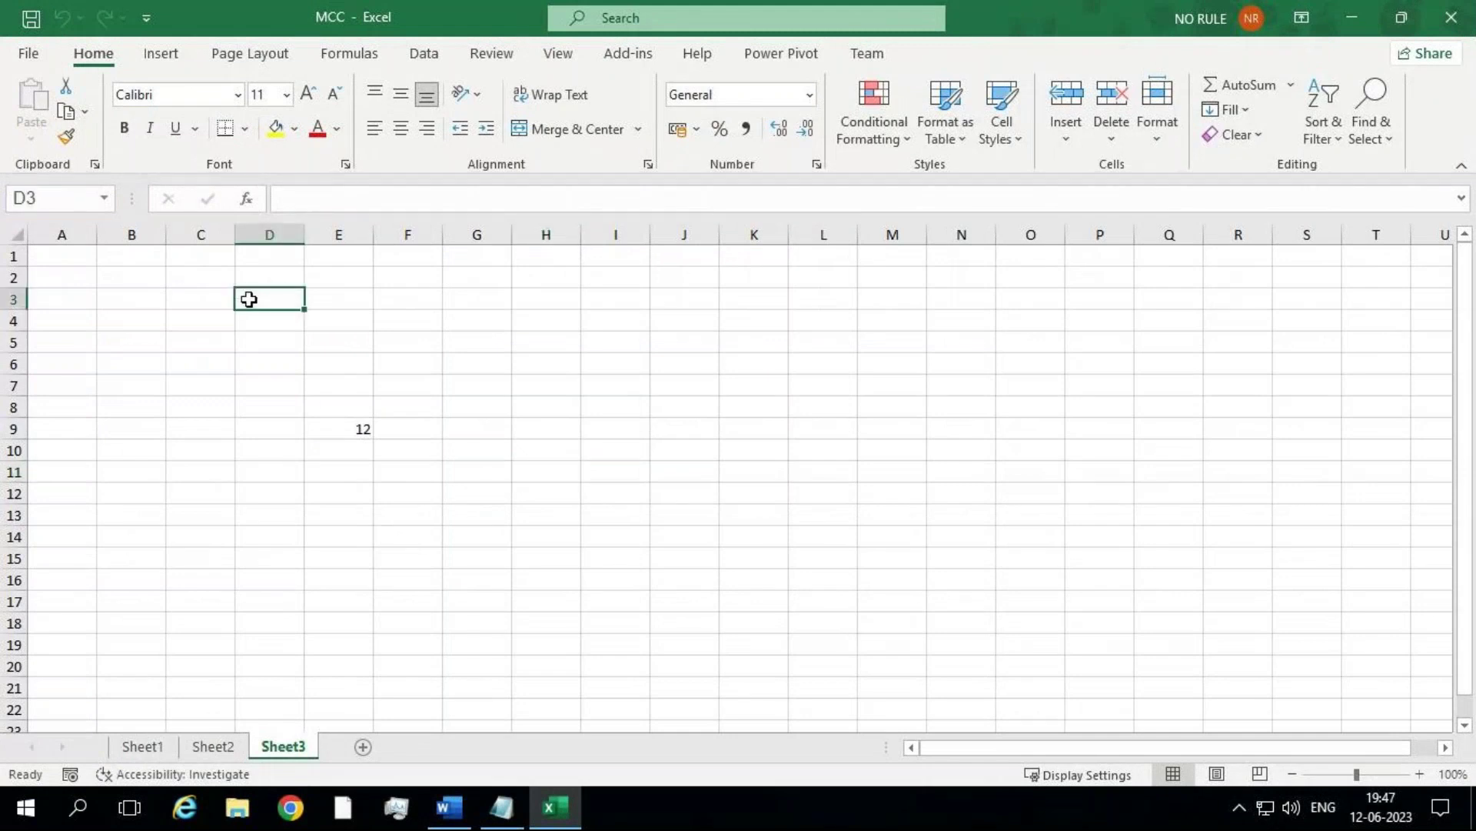
type("Sunday")
key("Return")
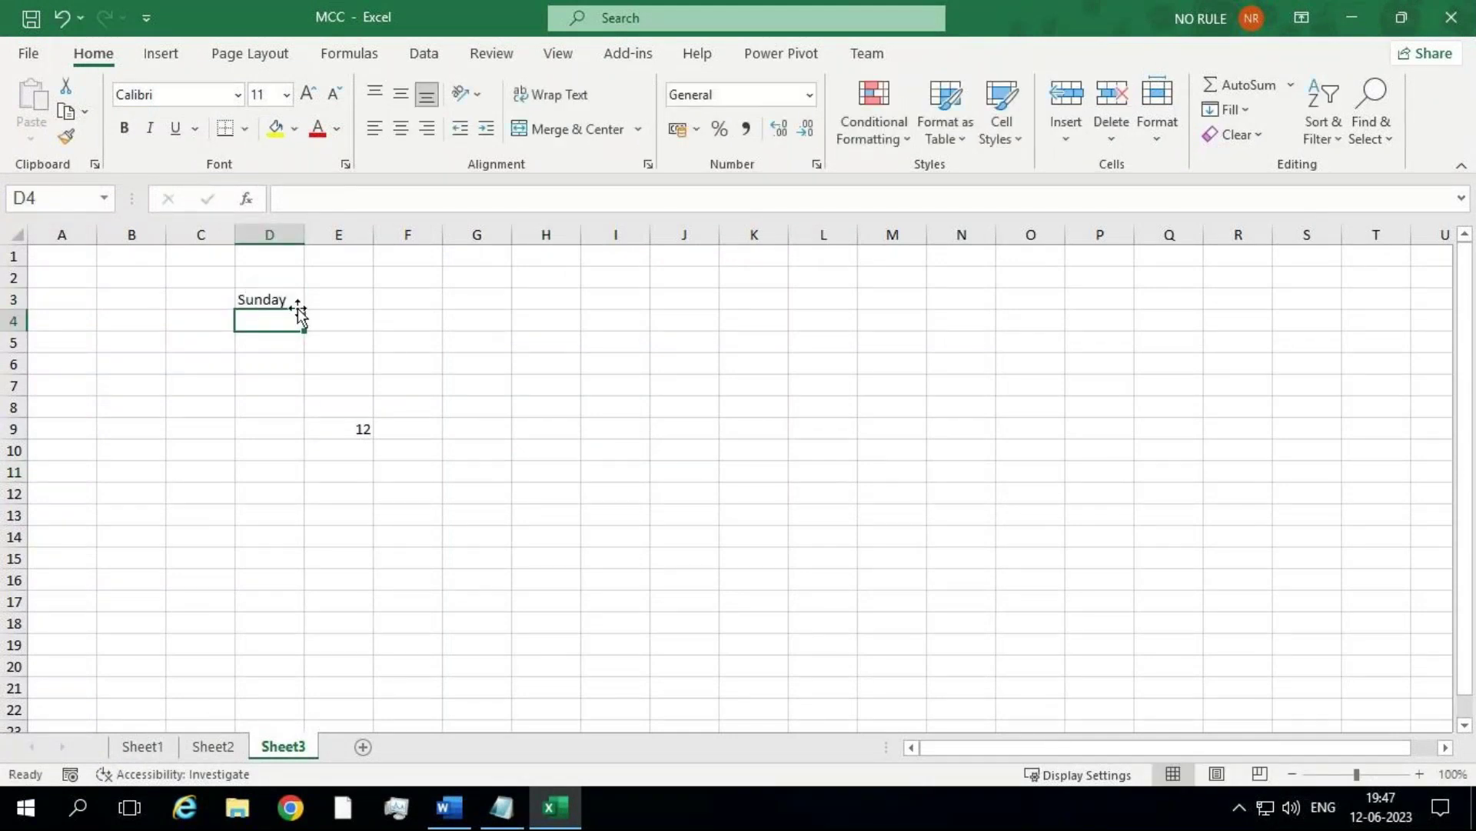
left_click(293, 297)
left_click_drag(305, 309, 746, 535)
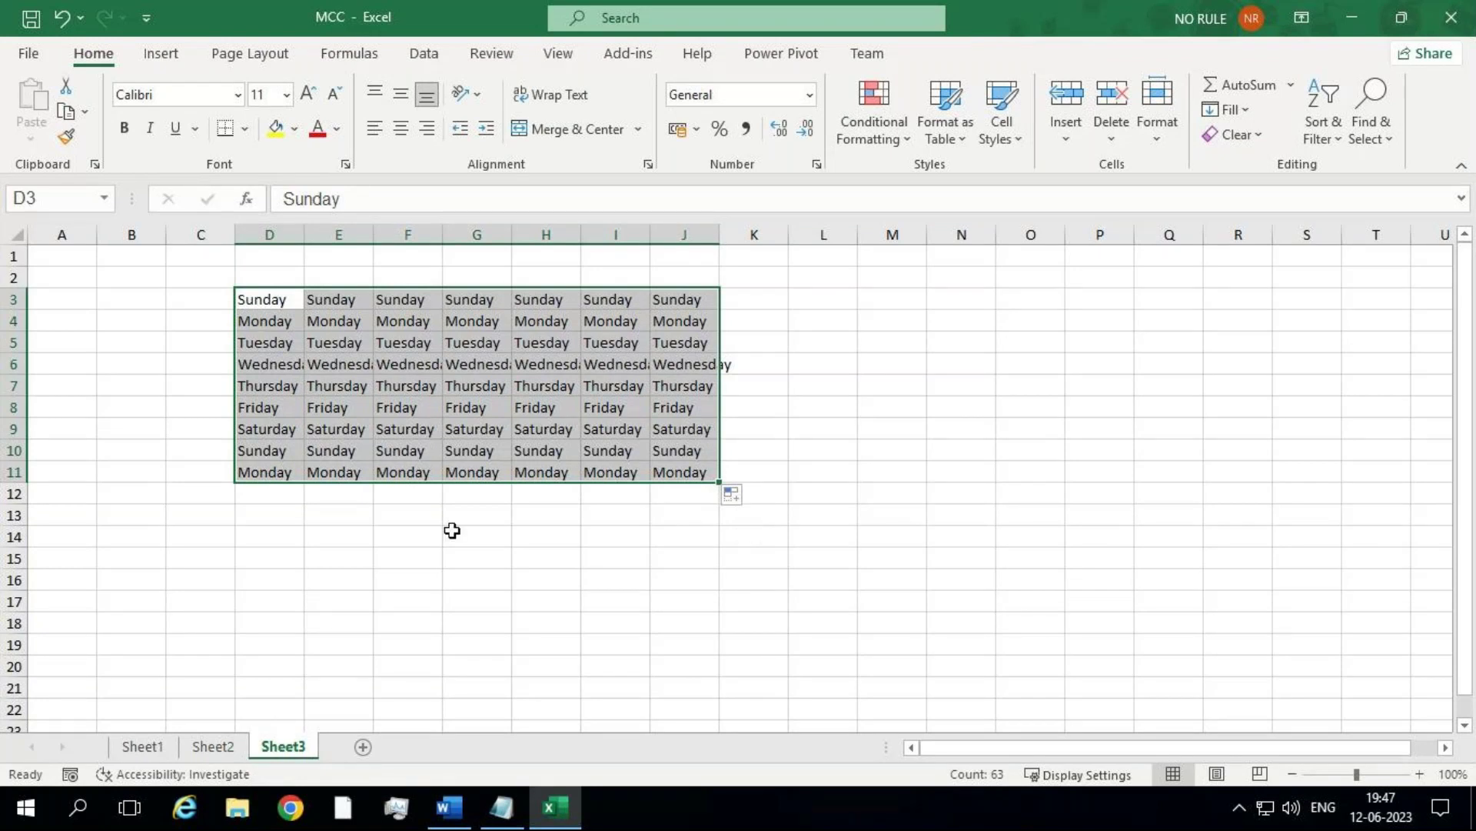
left_click(545, 531)
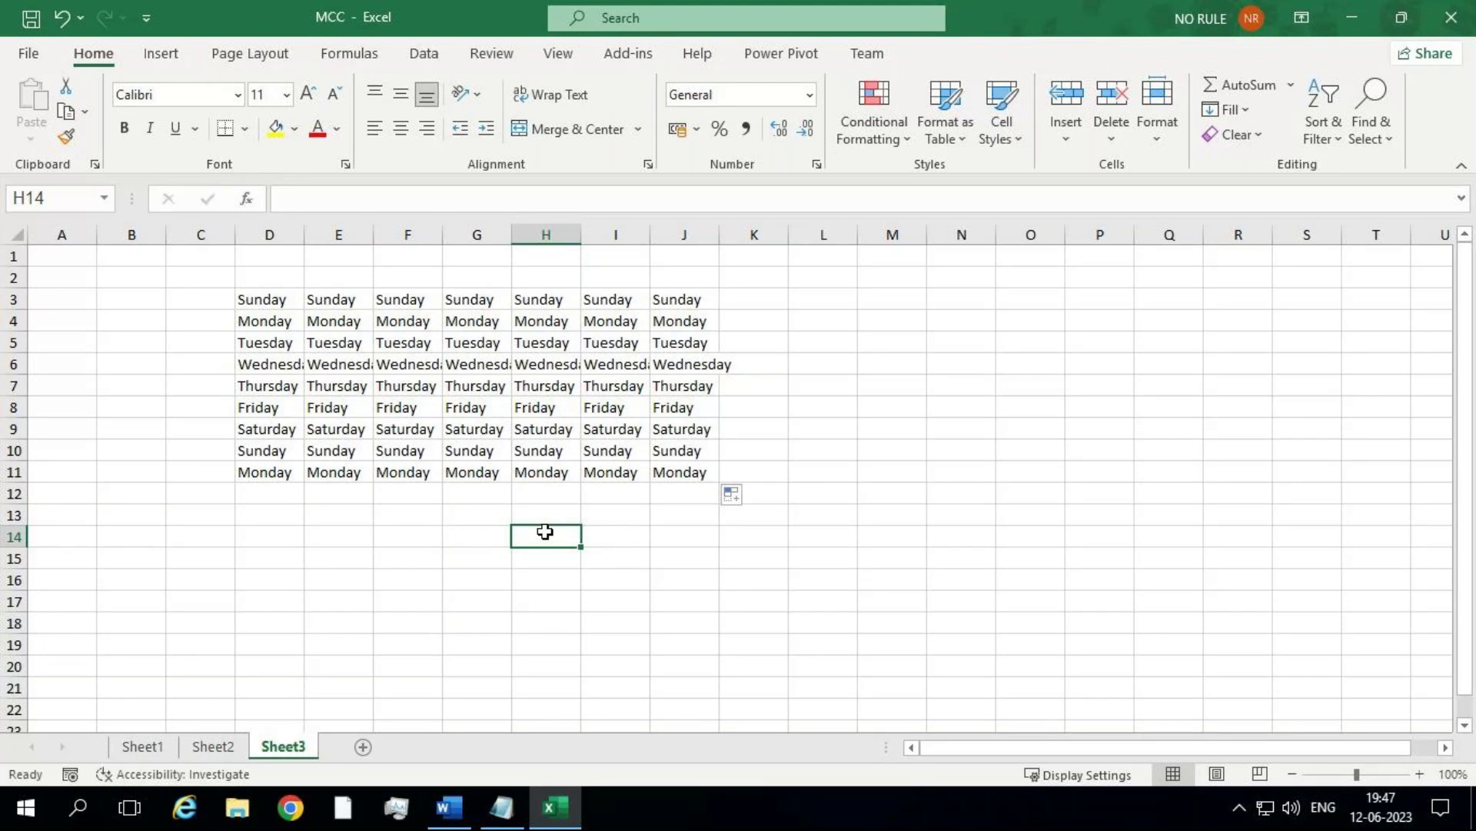
Step: Open Protect Sheet for Sheet3 and disallow selecting locked cells
right_click(290, 749)
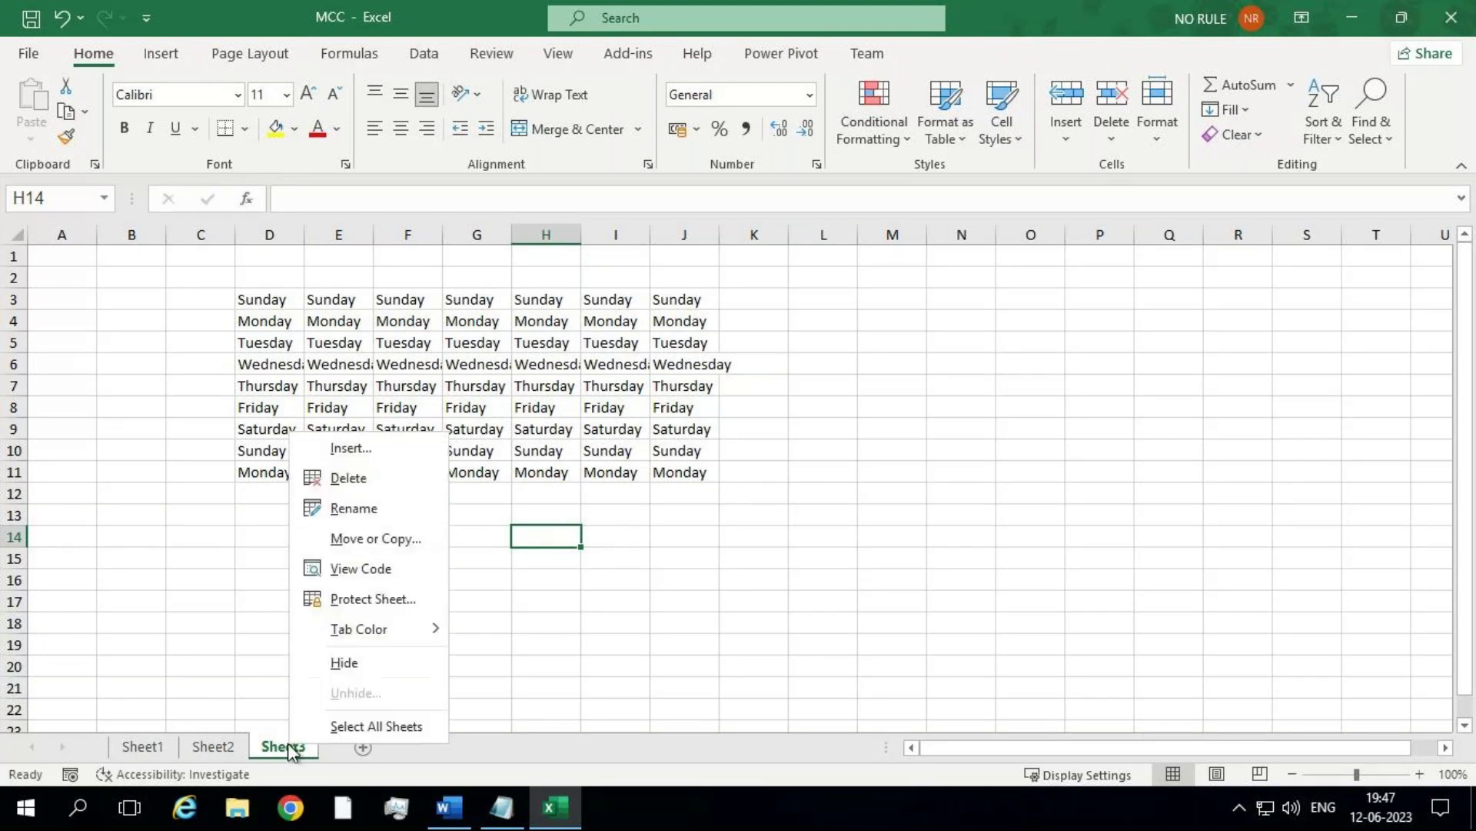
left_click(386, 597)
left_click_drag(373, 432, 875, 392)
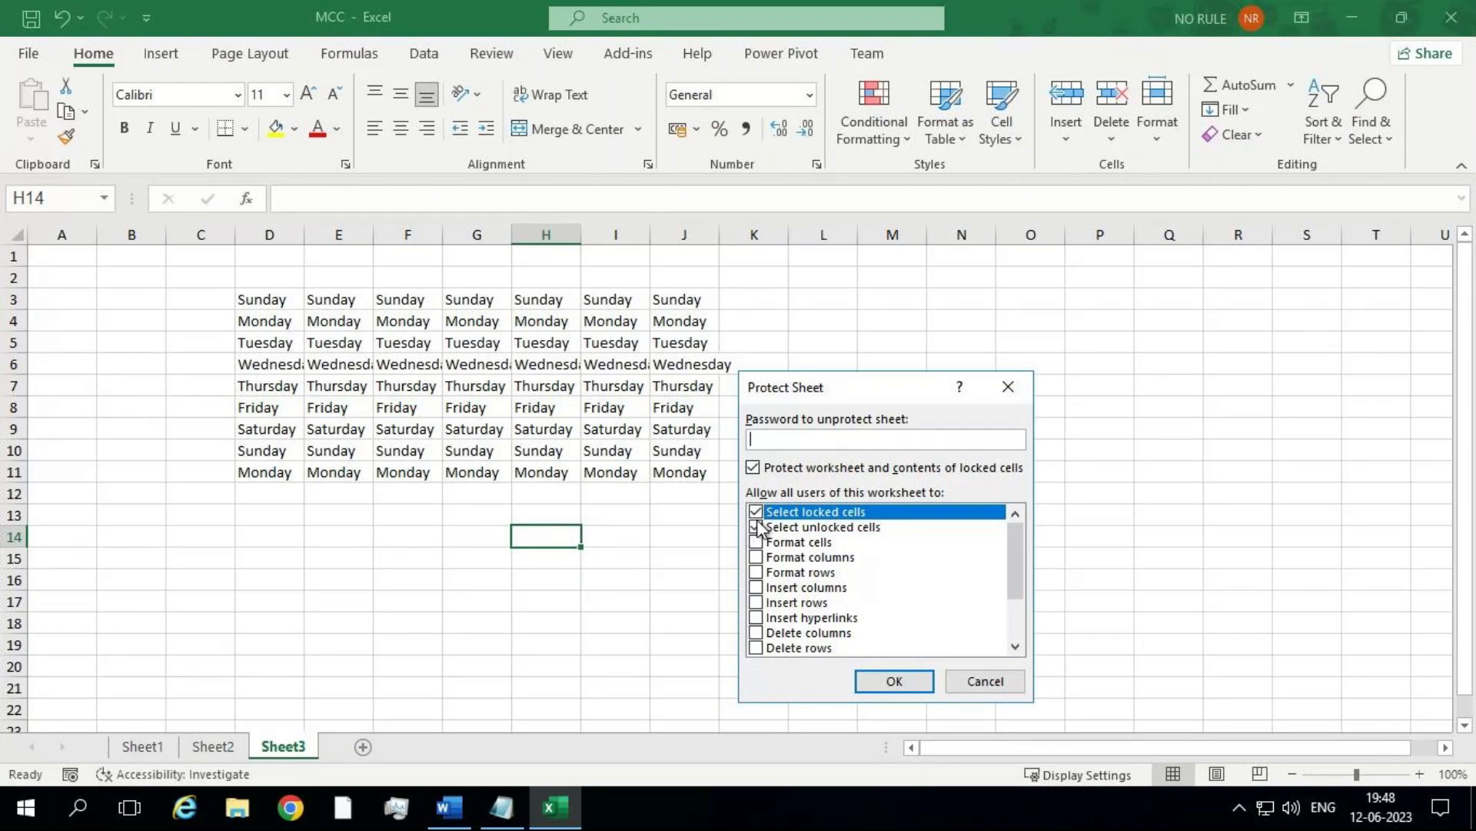
left_click(756, 512)
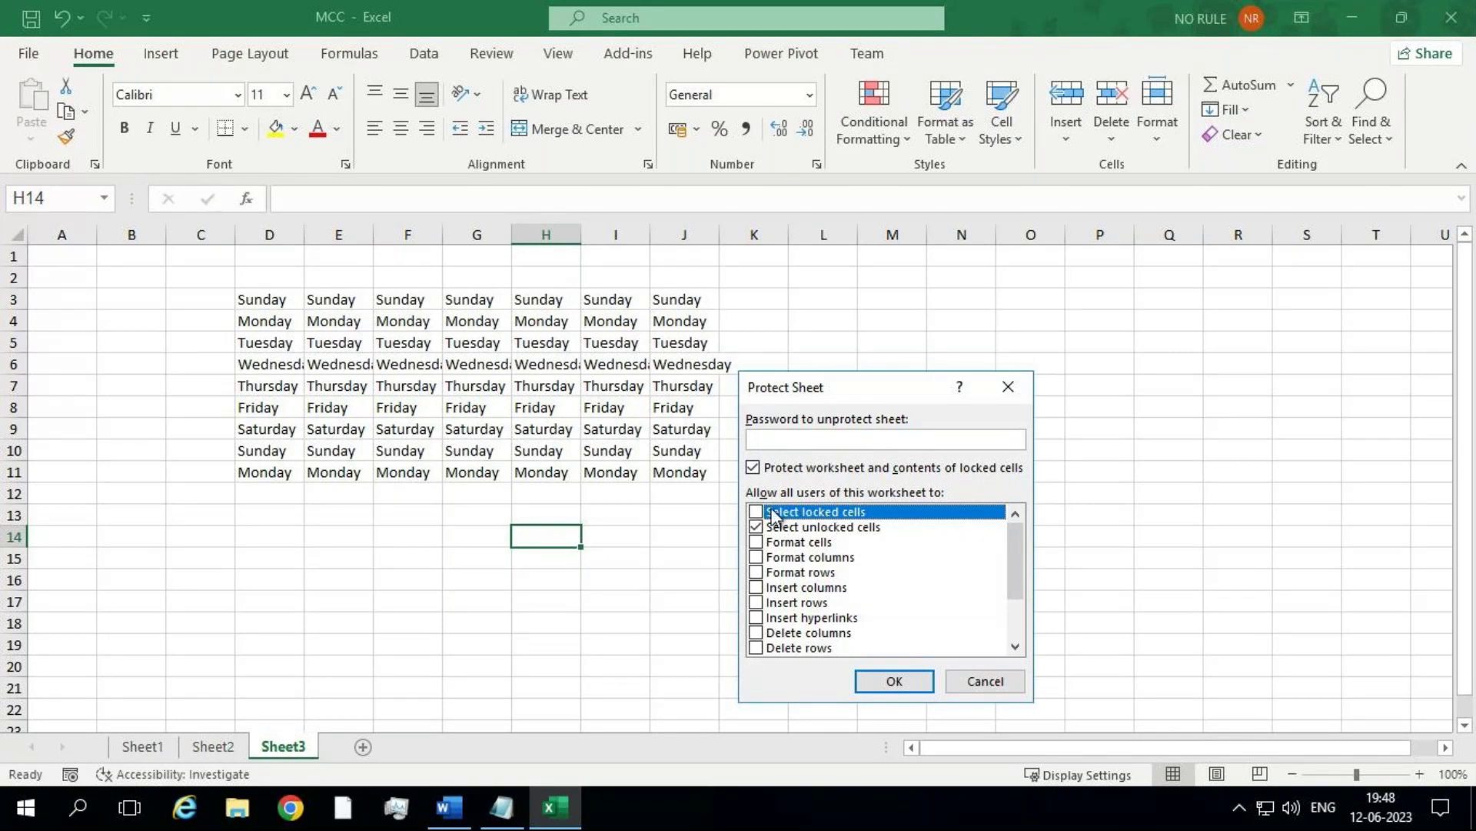
Step: Set and confirm the protection password, then test an edit and dismiss the warning
left_click(766, 443)
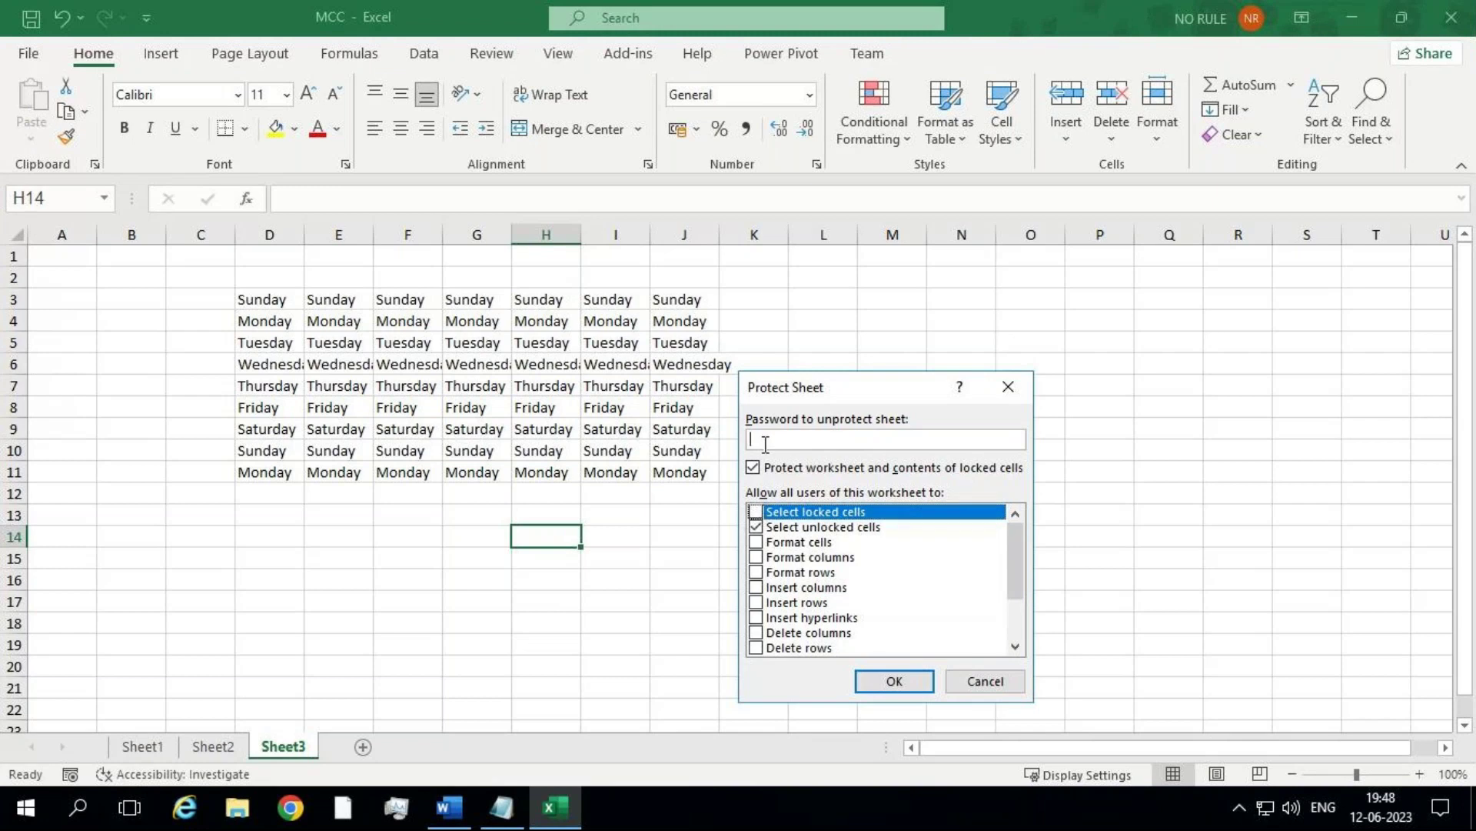
type("123")
left_click(866, 681)
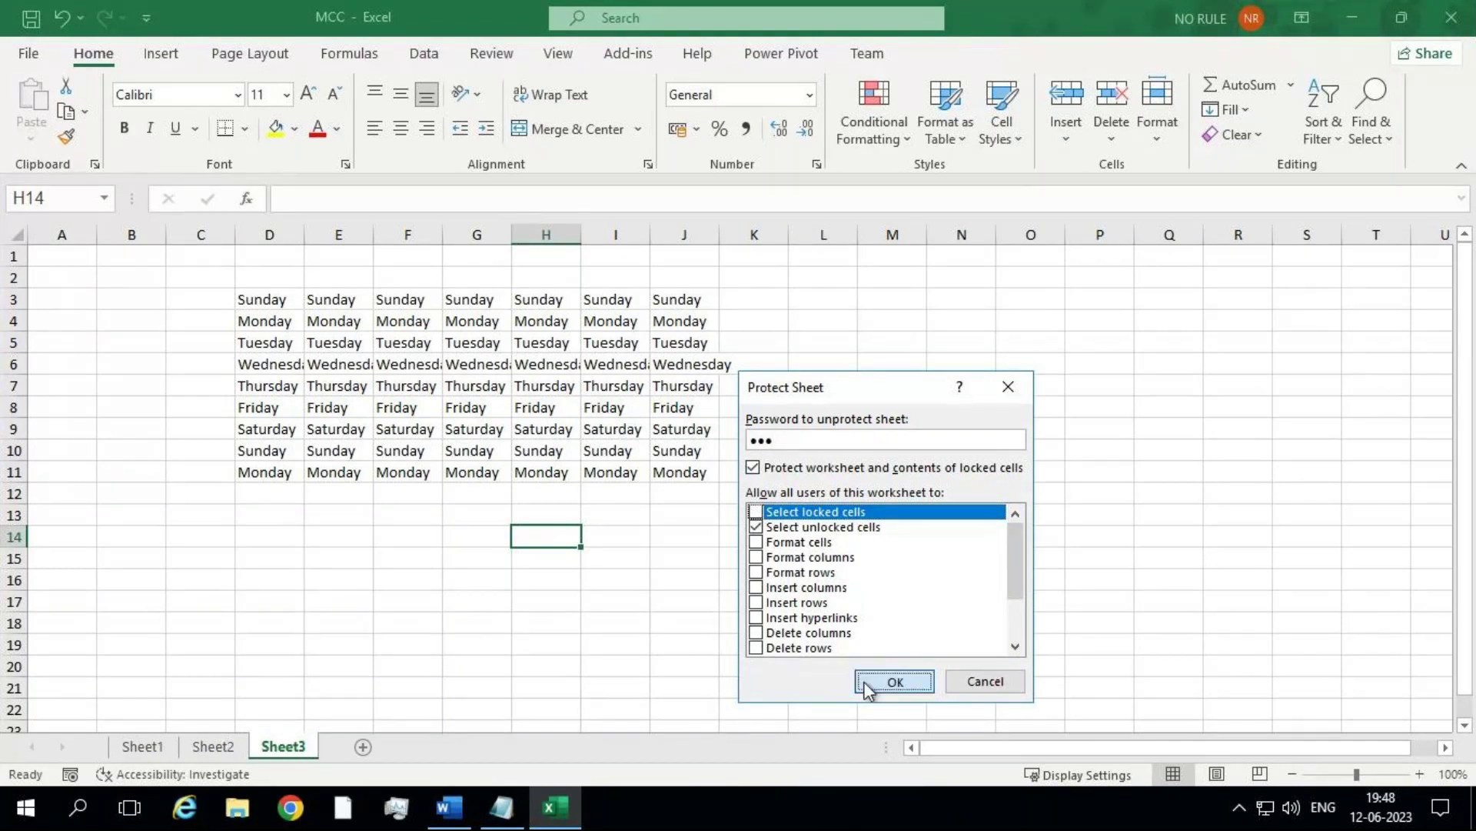
type("123")
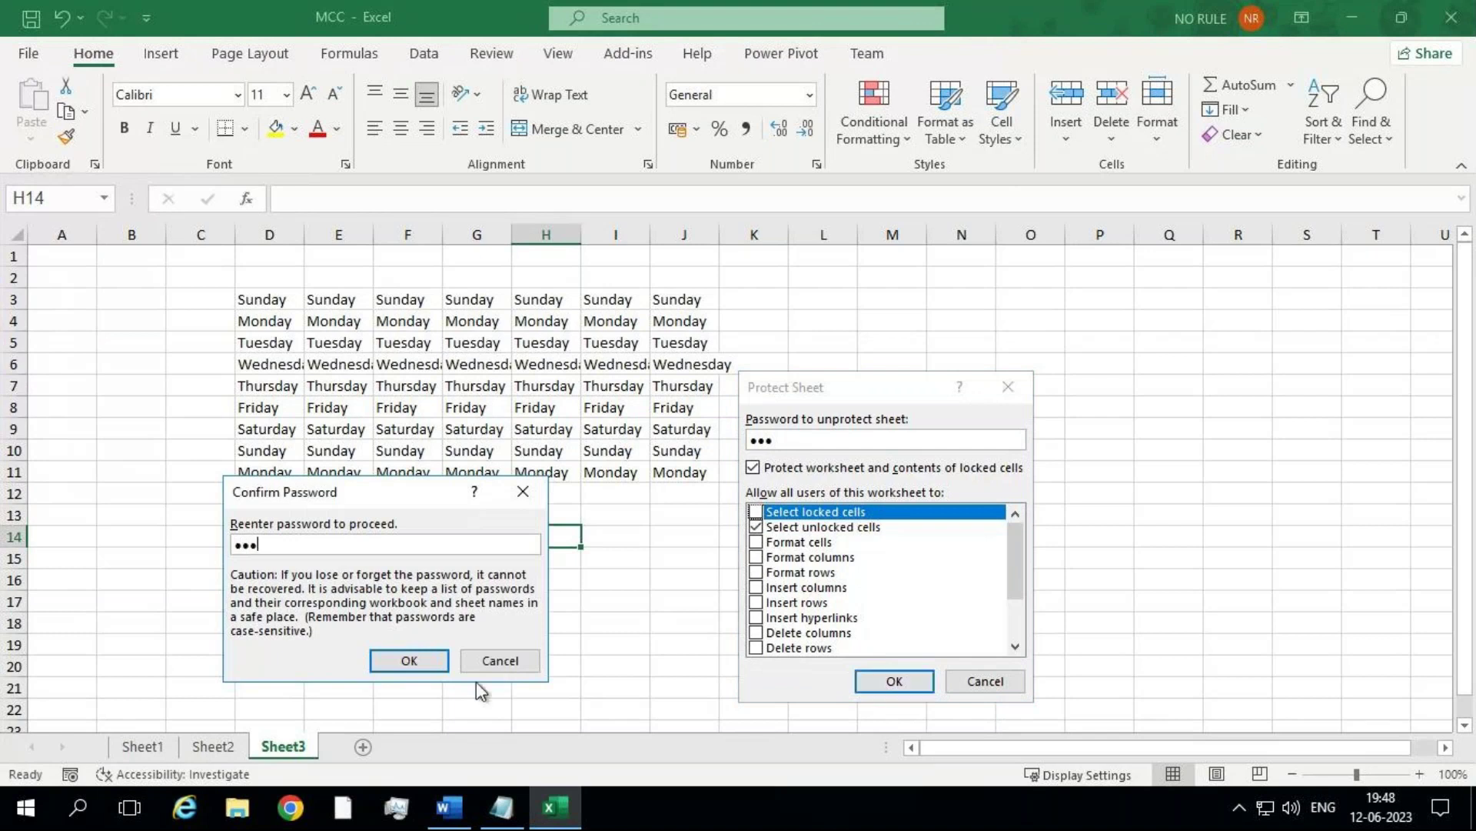
left_click(410, 661)
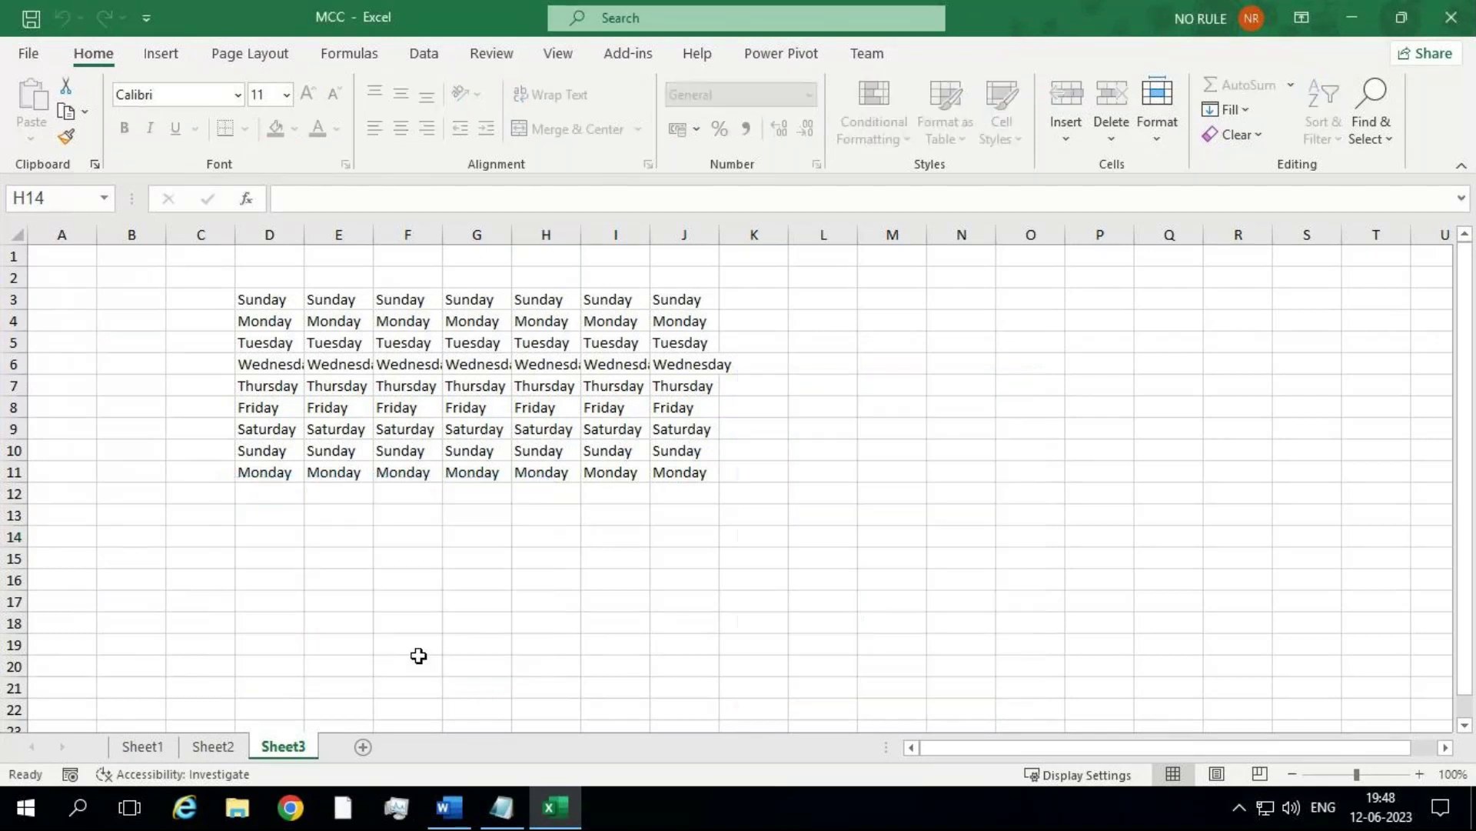
double_click(416, 424)
left_click(748, 466)
double_click(460, 386)
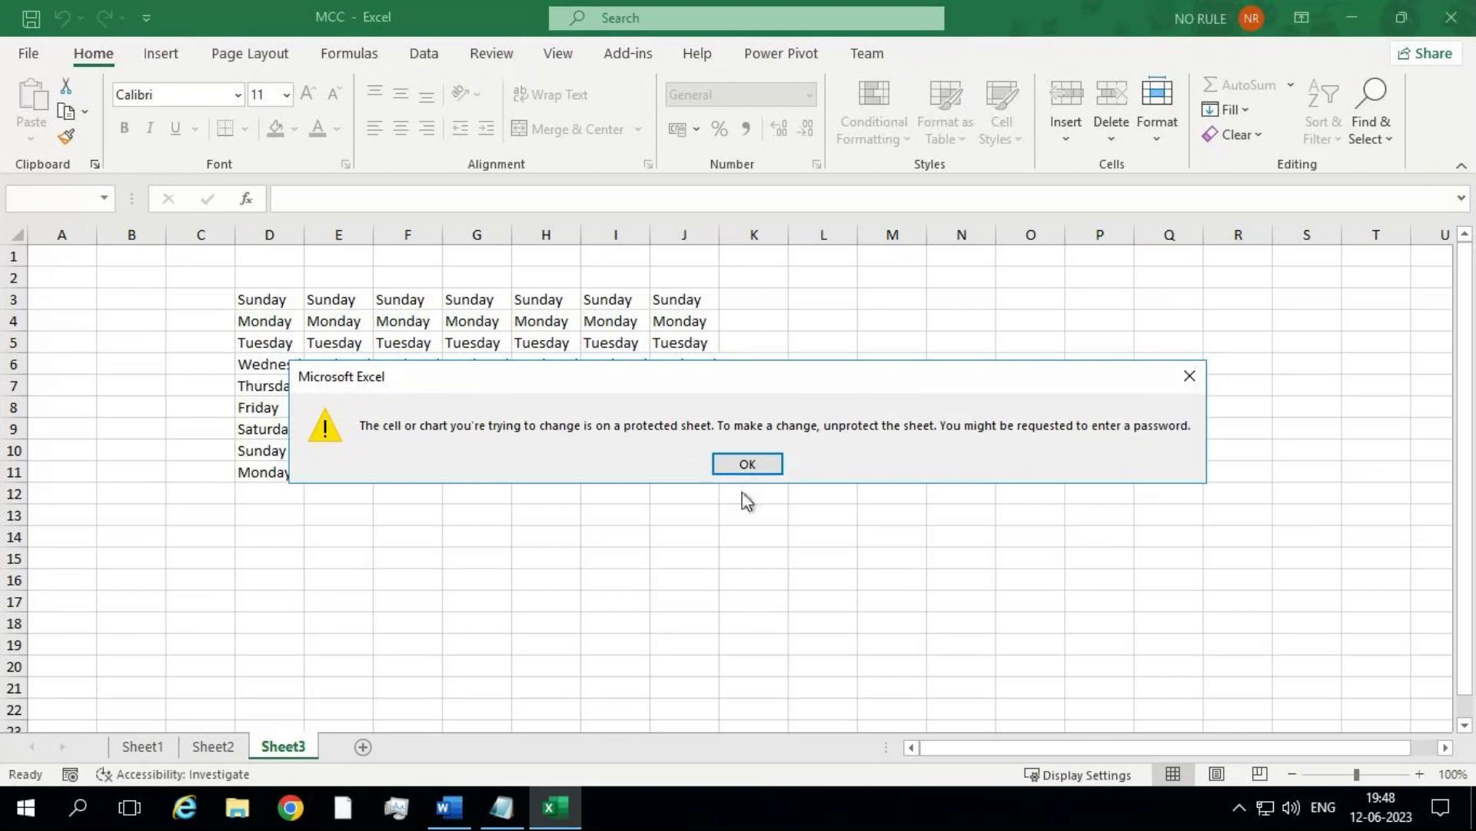
left_click(747, 464)
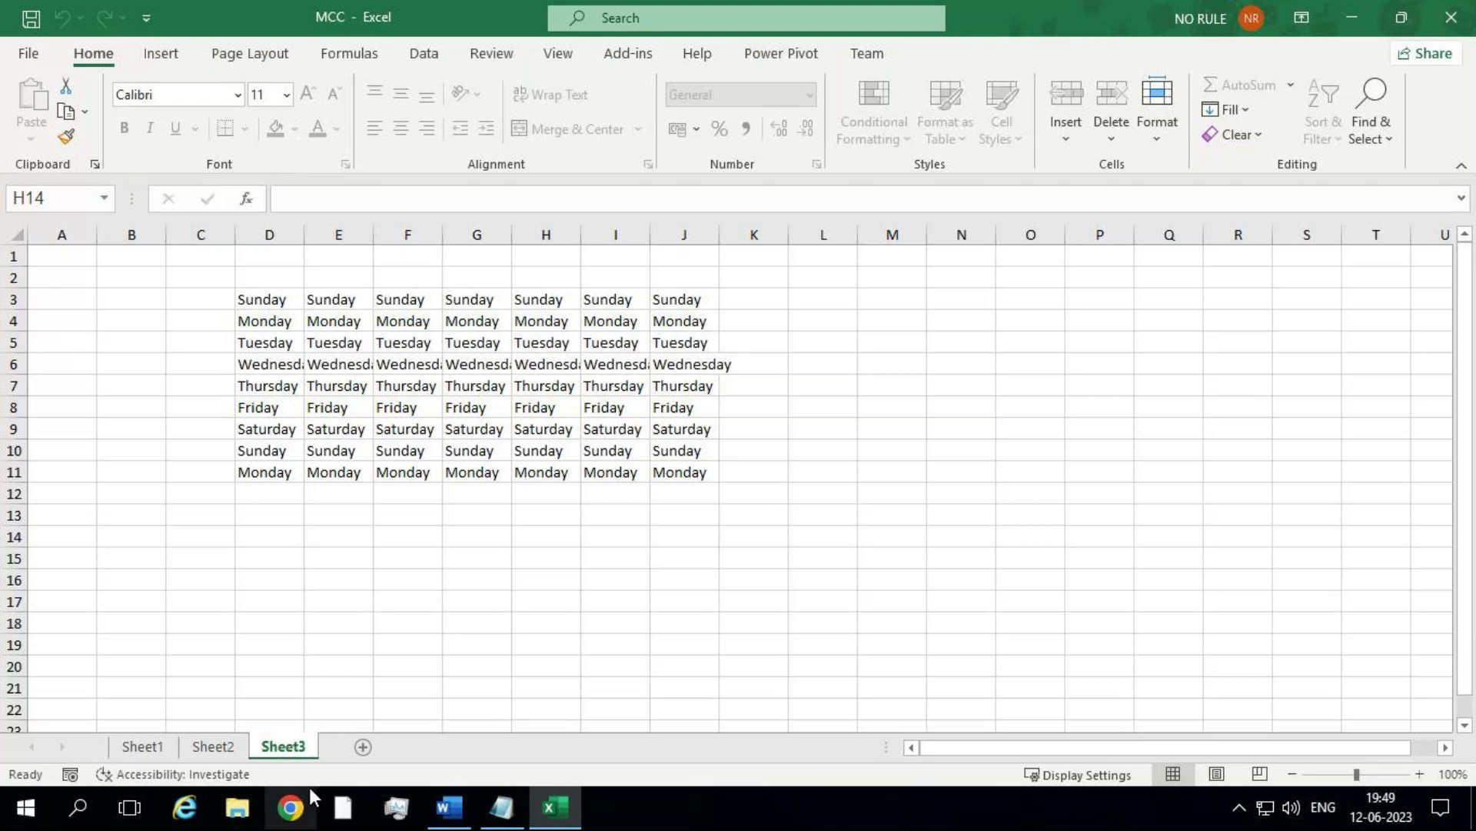
mouse_move(1075, 3)
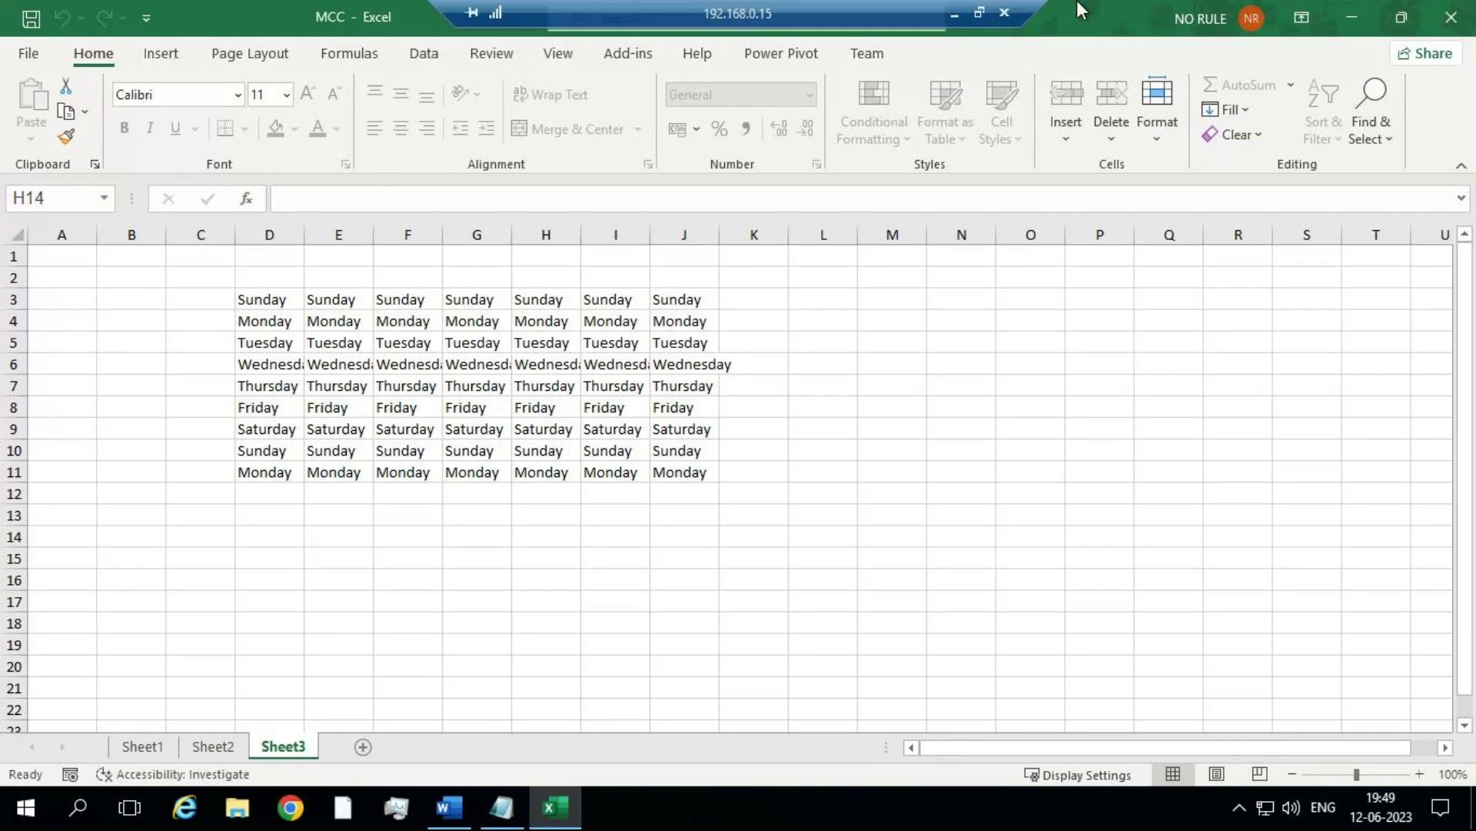
left_click(954, 15)
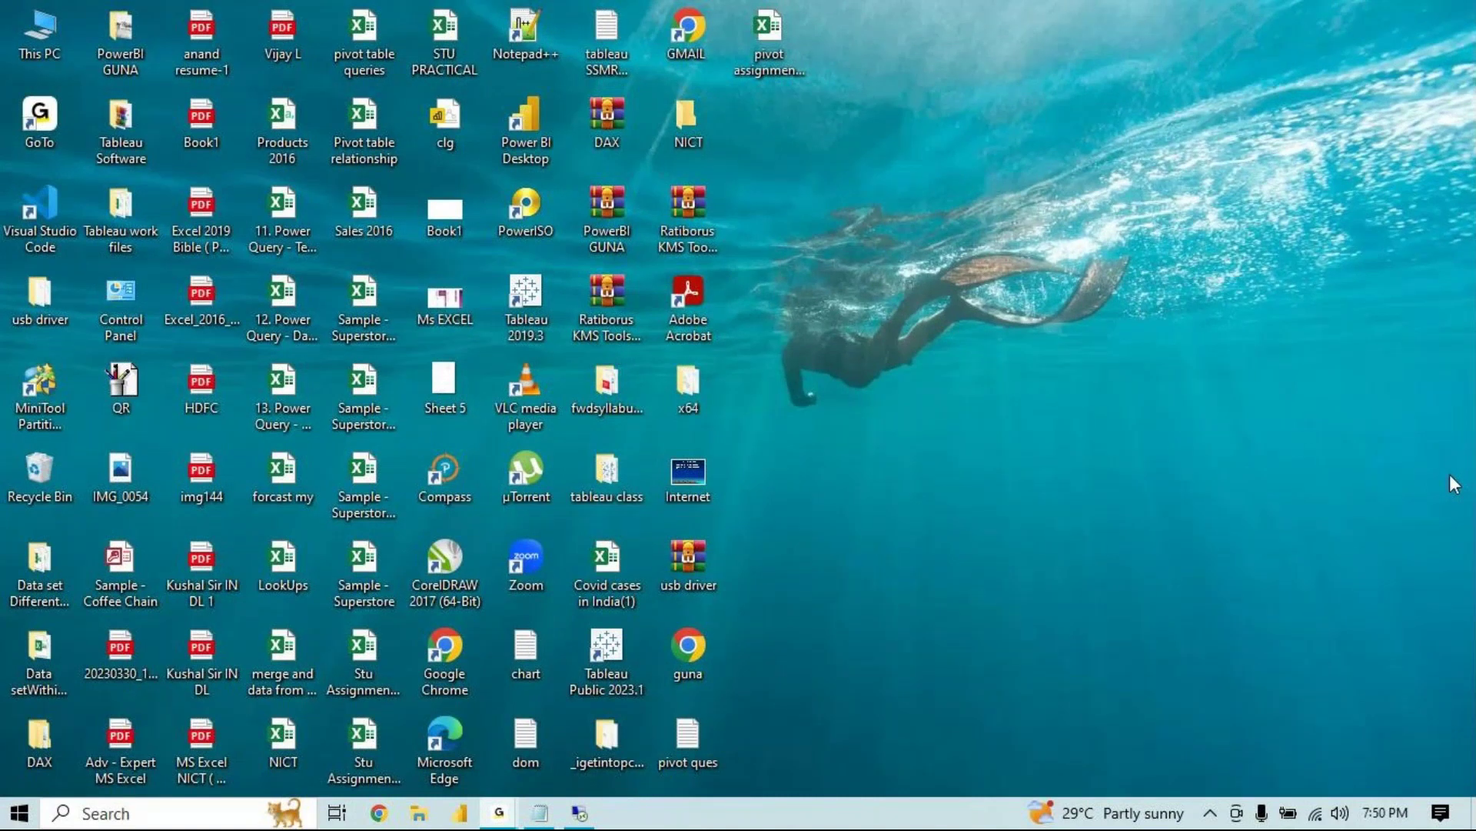
left_click(576, 812)
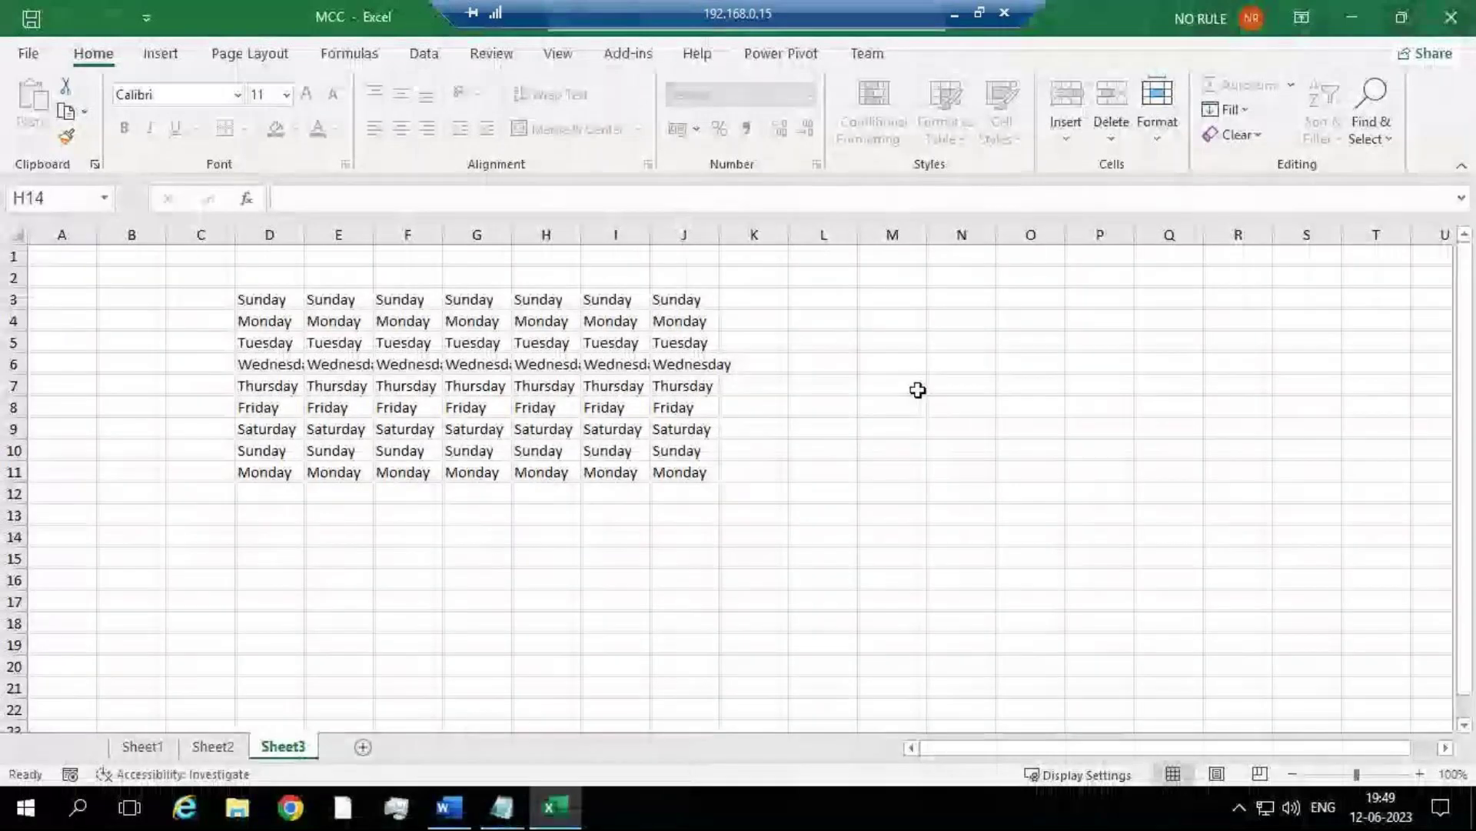
Step: Unprotect Sheet3 from its tab menu by entering the sheet password
right_click(294, 757)
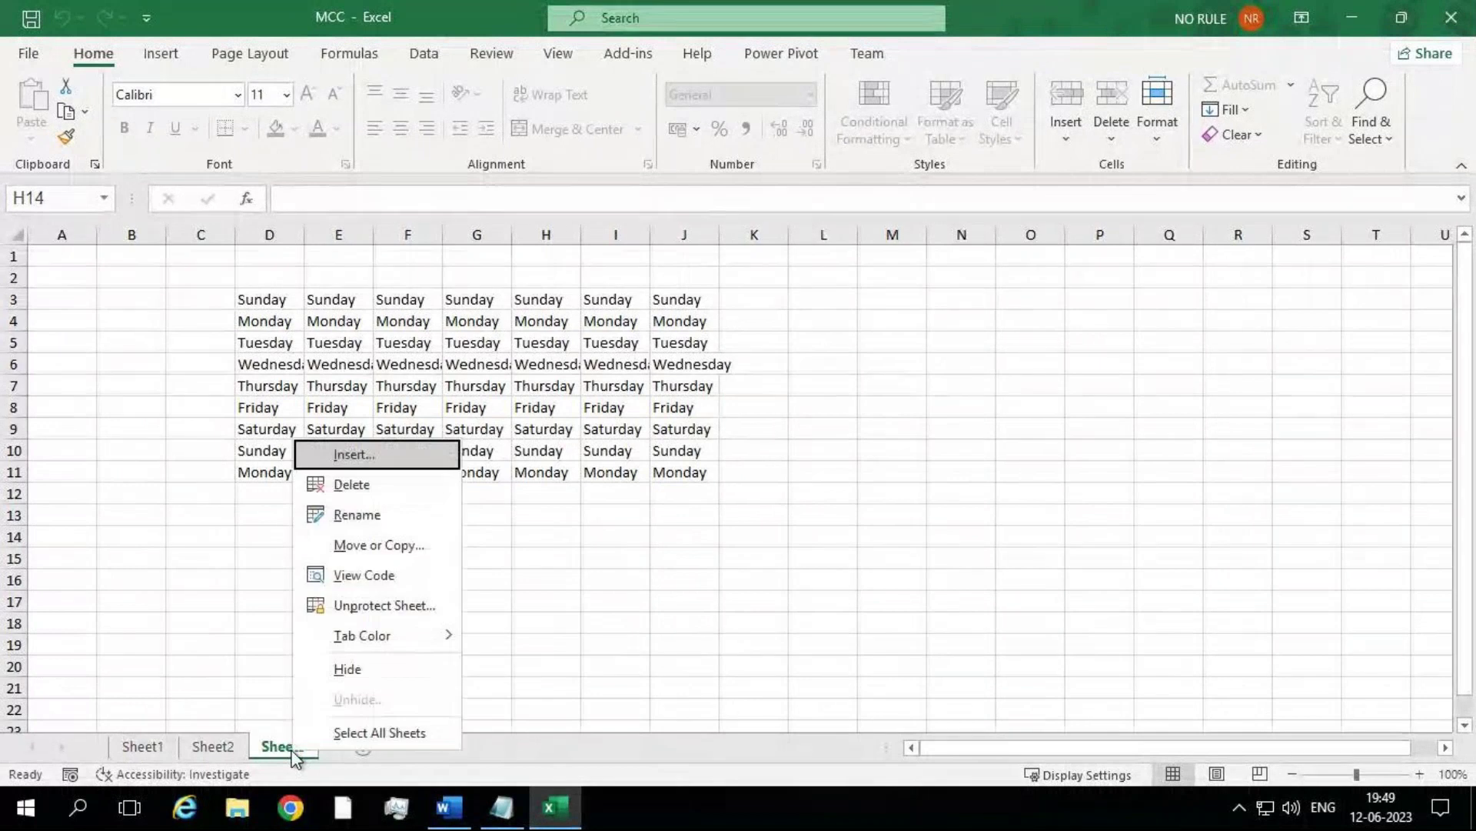
left_click(388, 603)
type("1234")
key("Return")
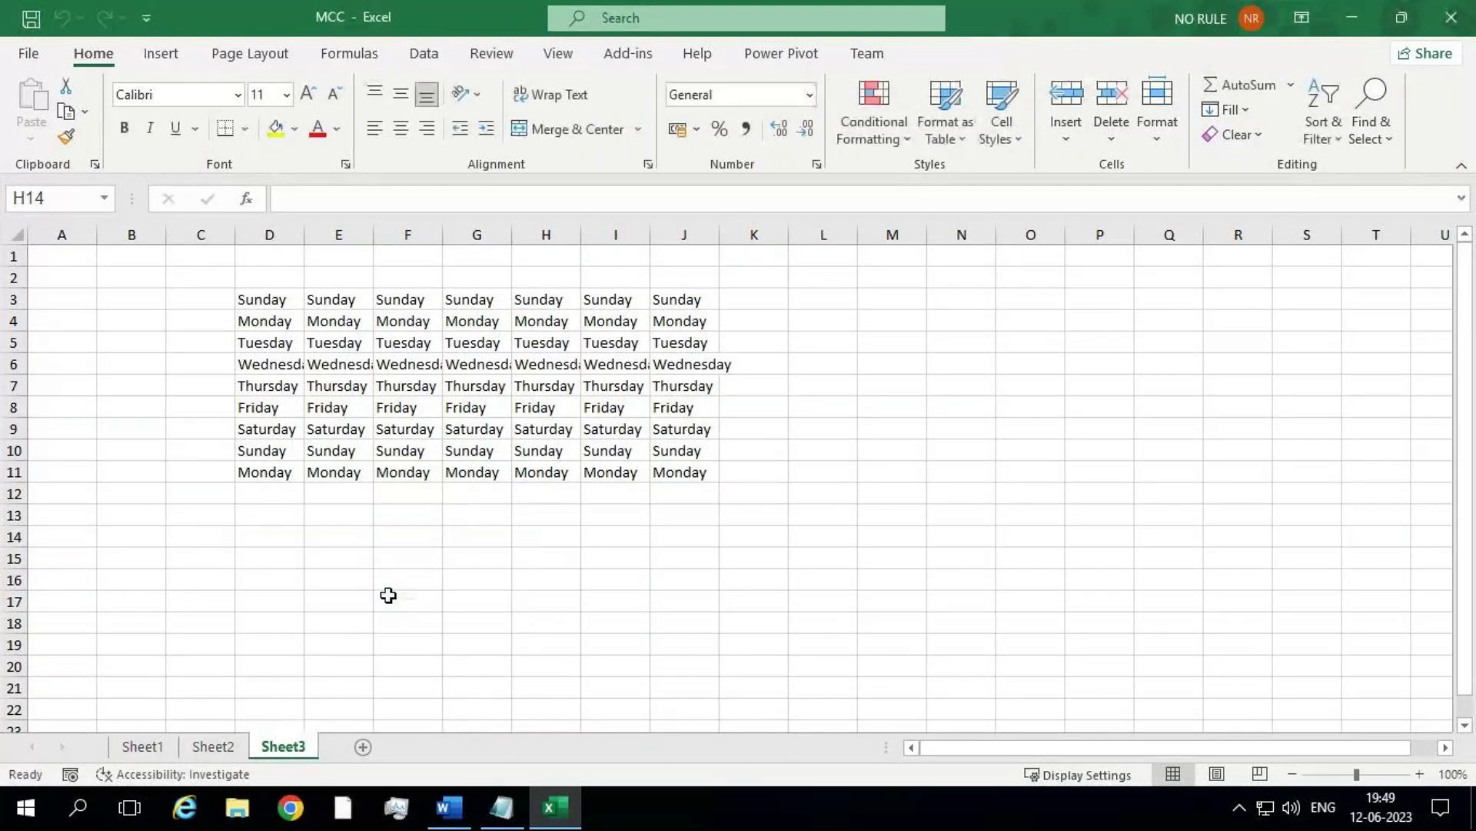
Step: Re-protect Sheet3 without a password, allowing selection of locked cells, then select D3
right_click(293, 748)
left_click(395, 588)
left_click(263, 544)
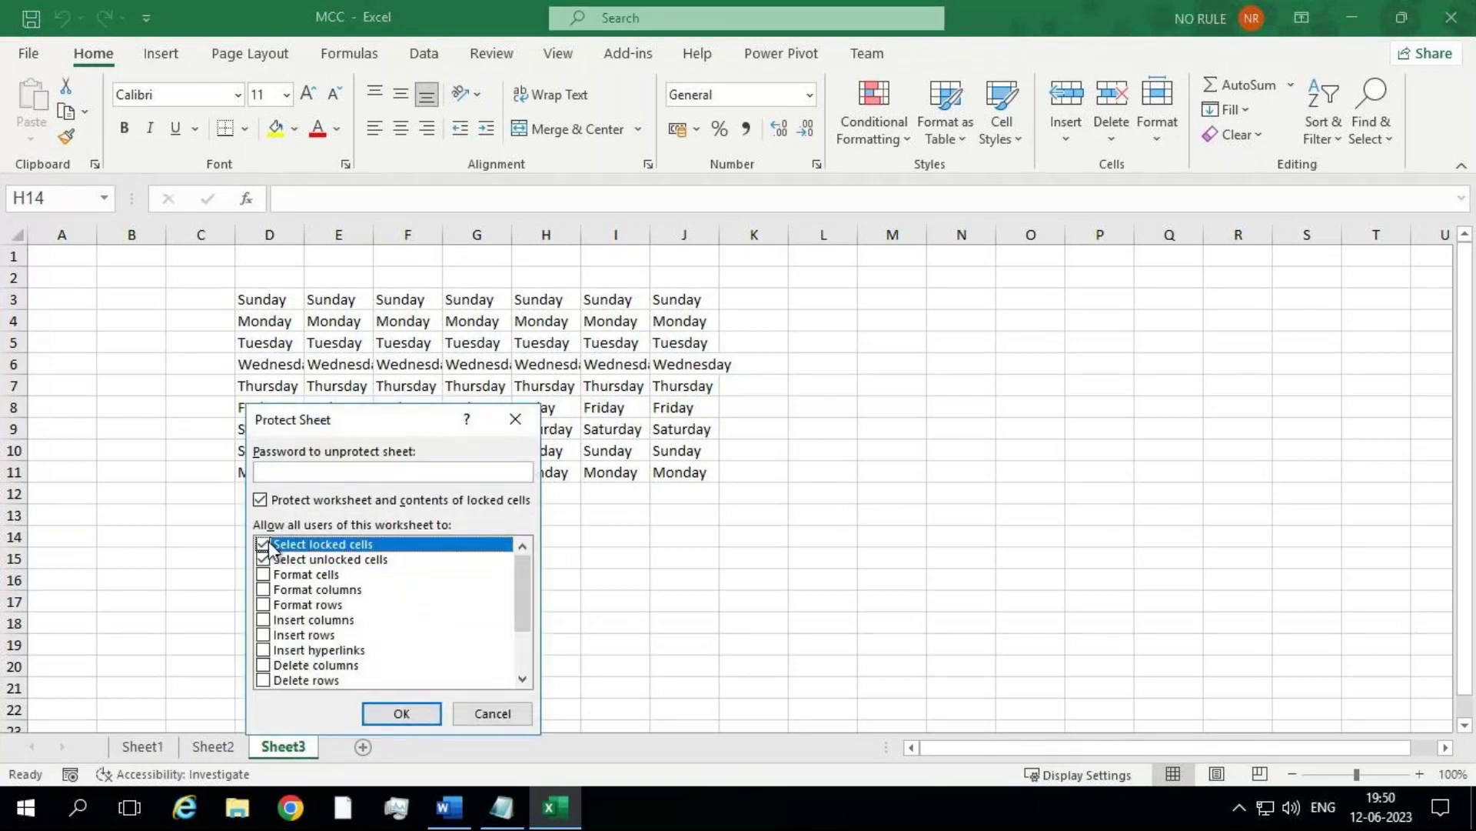
left_click(436, 715)
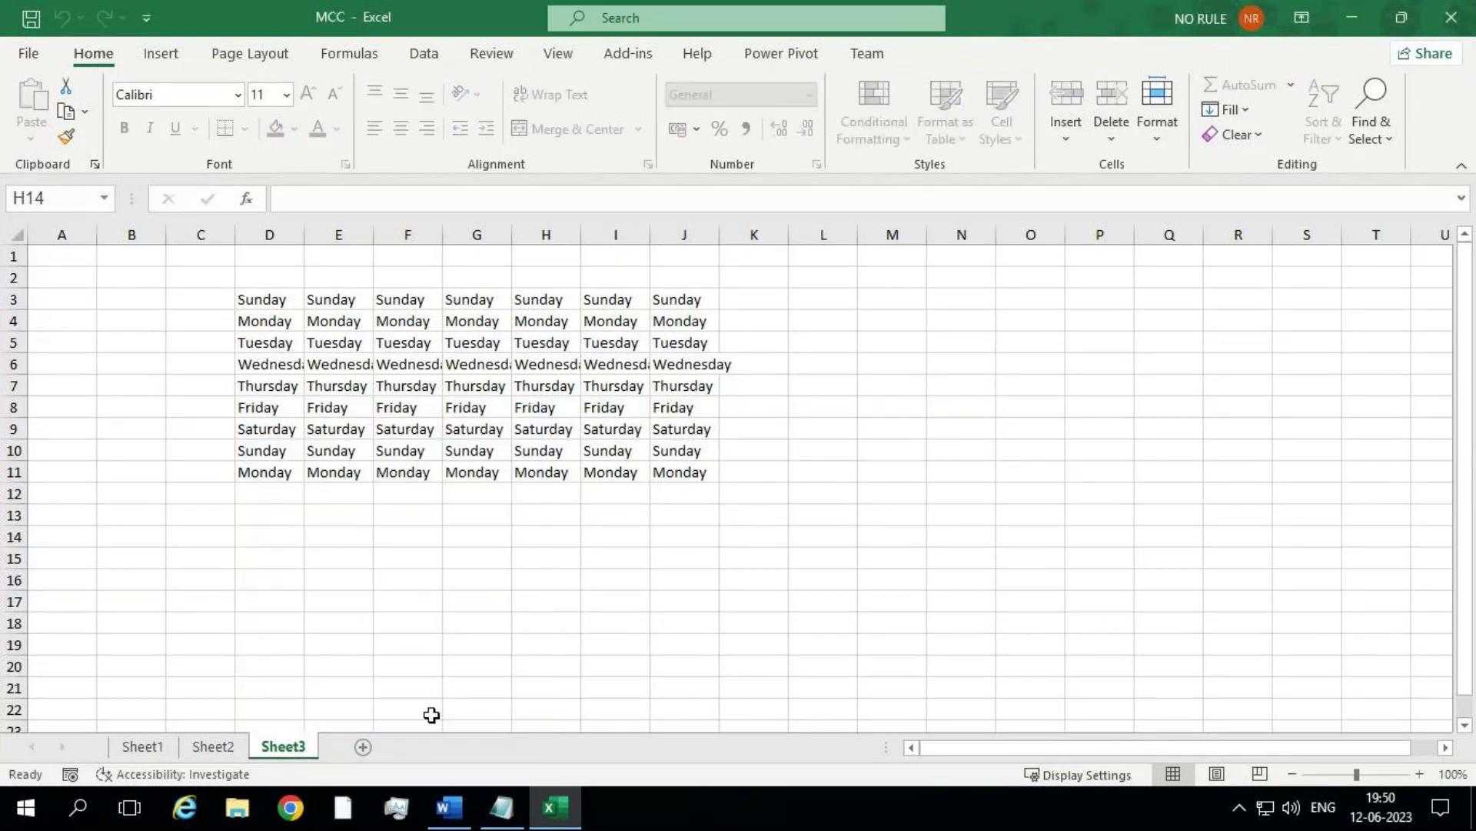
left_click(259, 300)
Step: Drag-select the weekday block D3:J11, then click away to N20 and I12
mouse_move(258, 300)
left_mouse_down()
mouse_move(609, 433)
mouse_move(669, 472)
left_mouse_up()
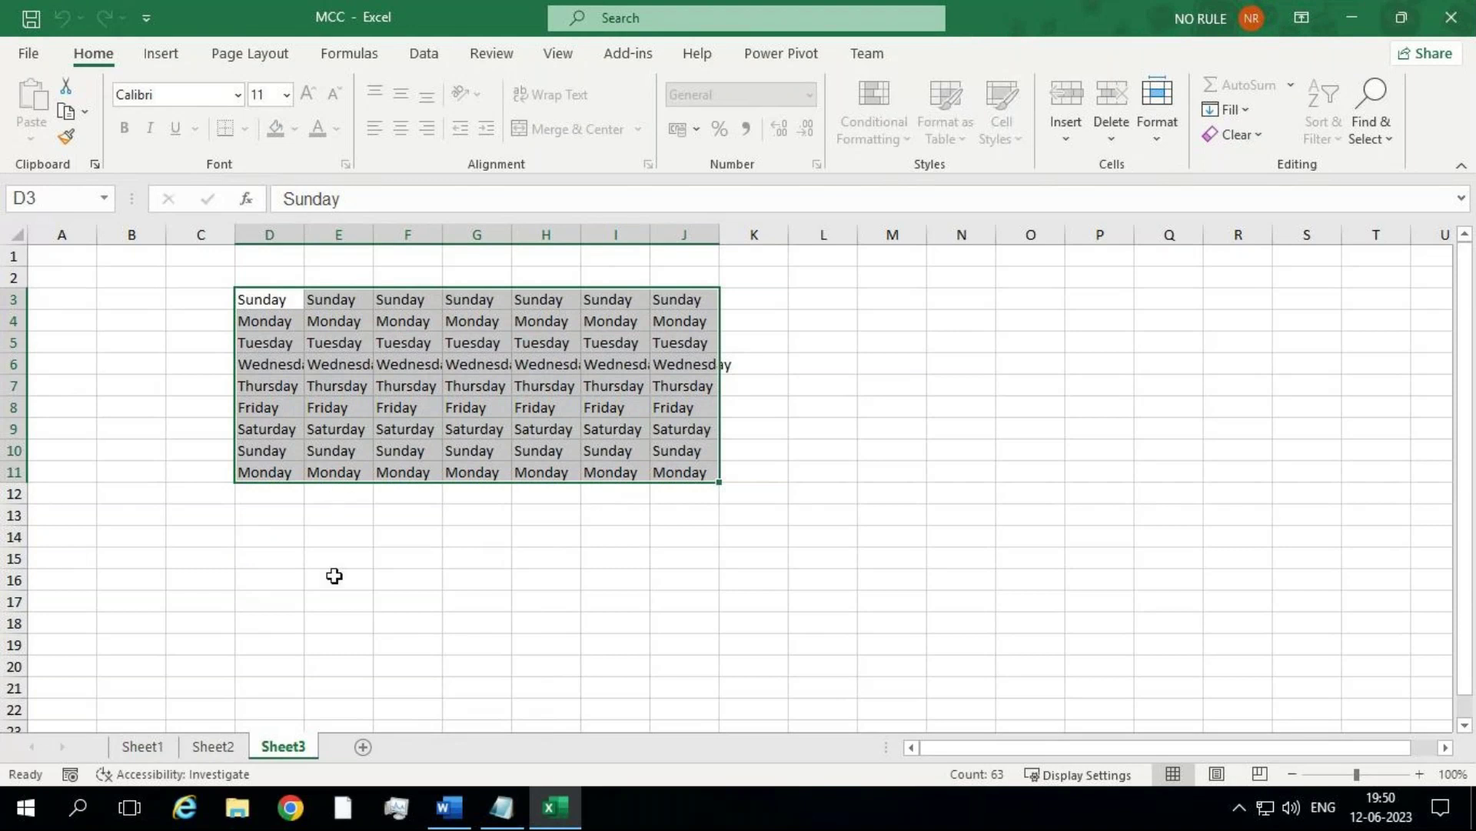
left_click(993, 672)
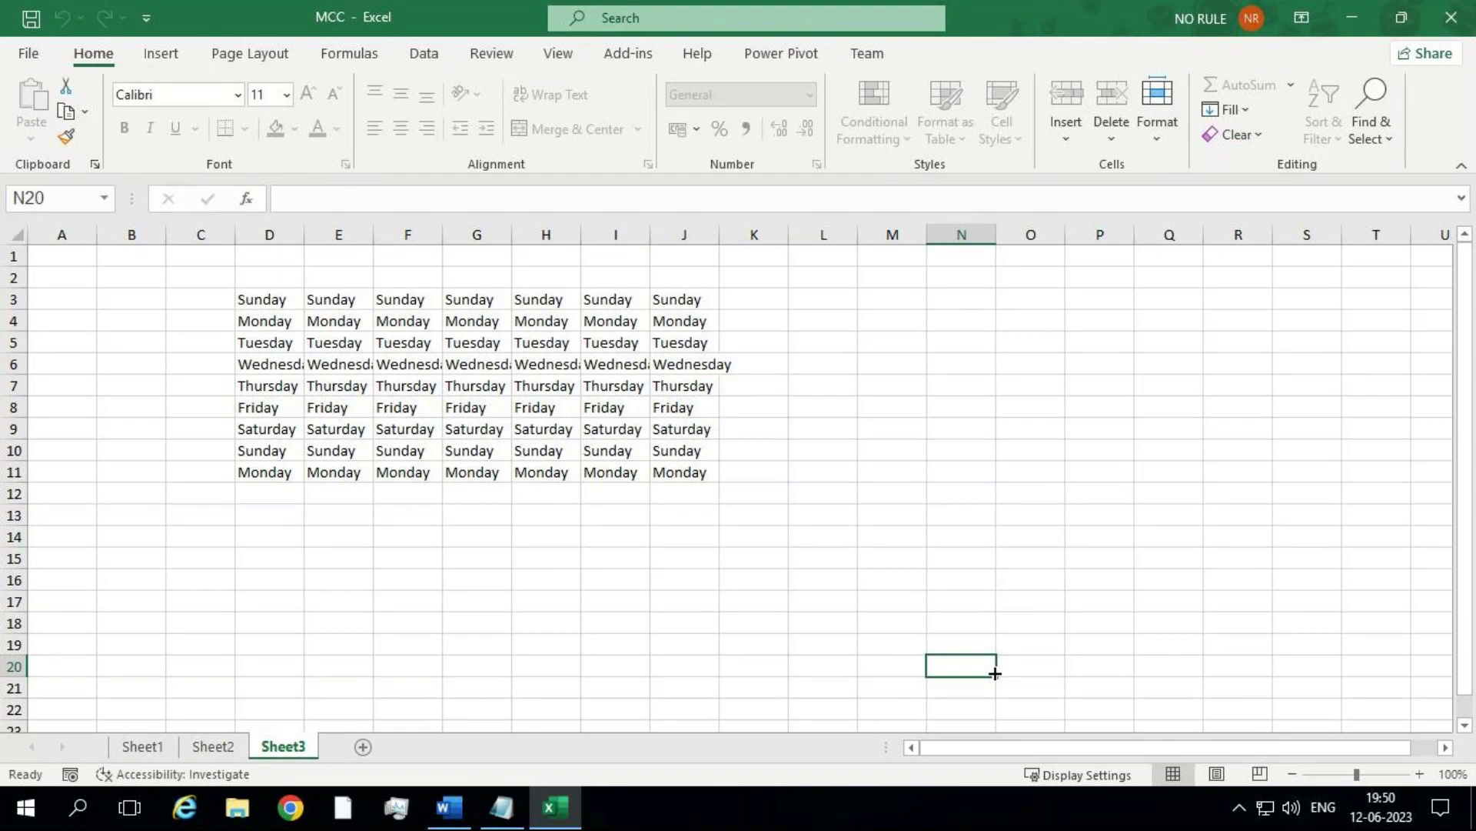
left_click(601, 493)
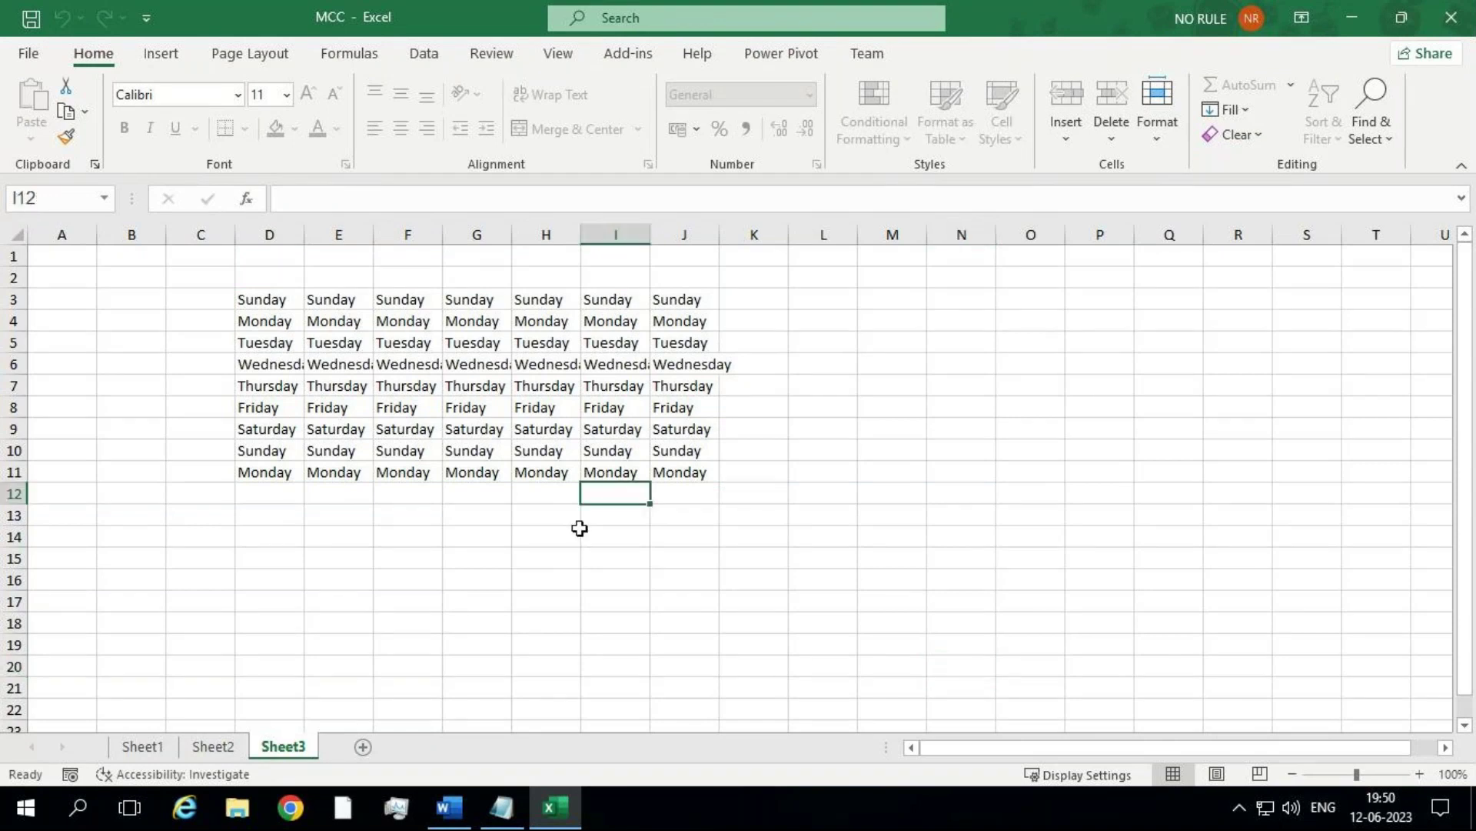
Step: Choose Unprotect Sheet from the Sheet3 tab's context menu
right_click(314, 753)
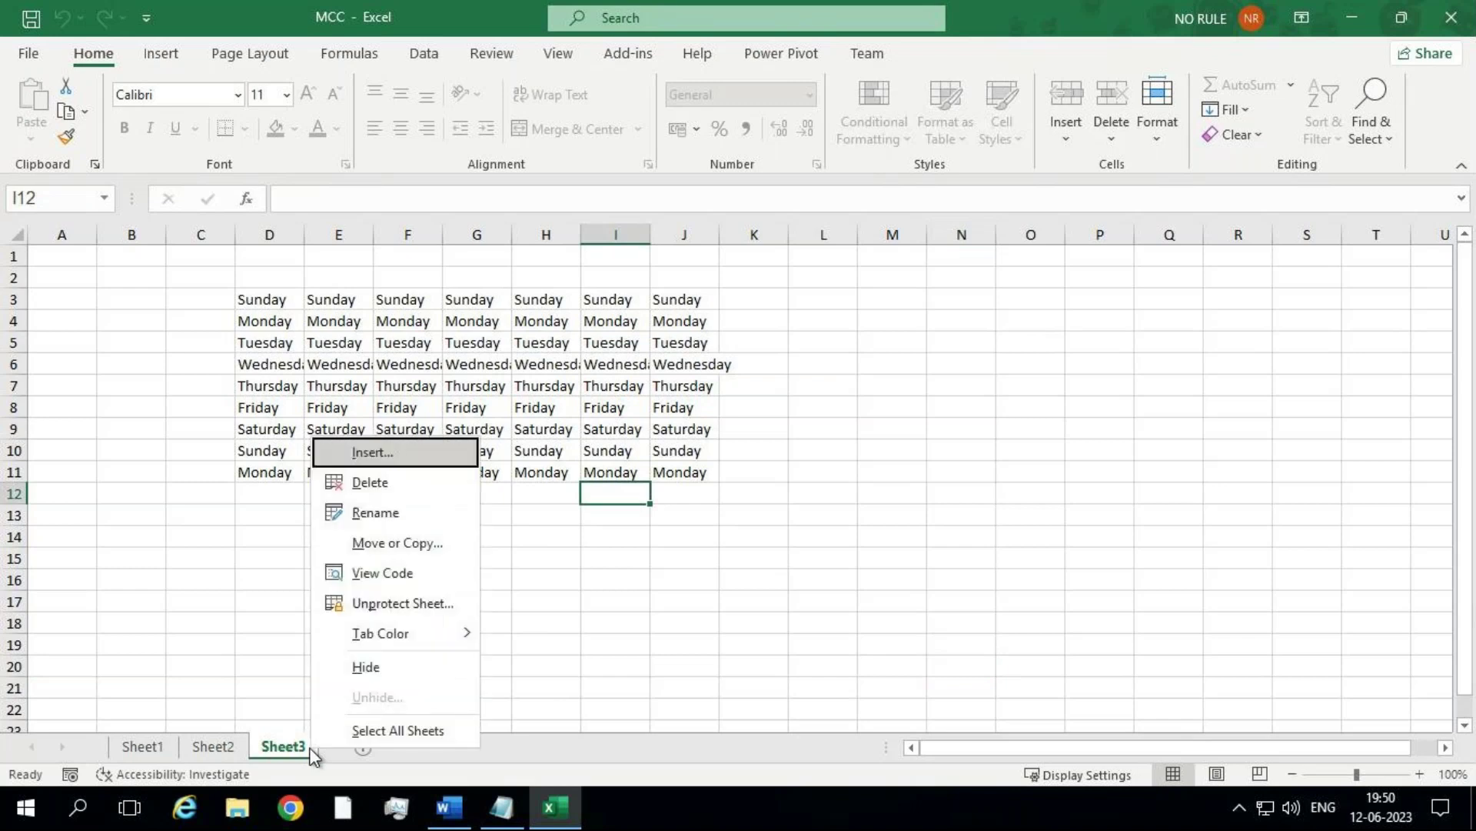
left_click(391, 607)
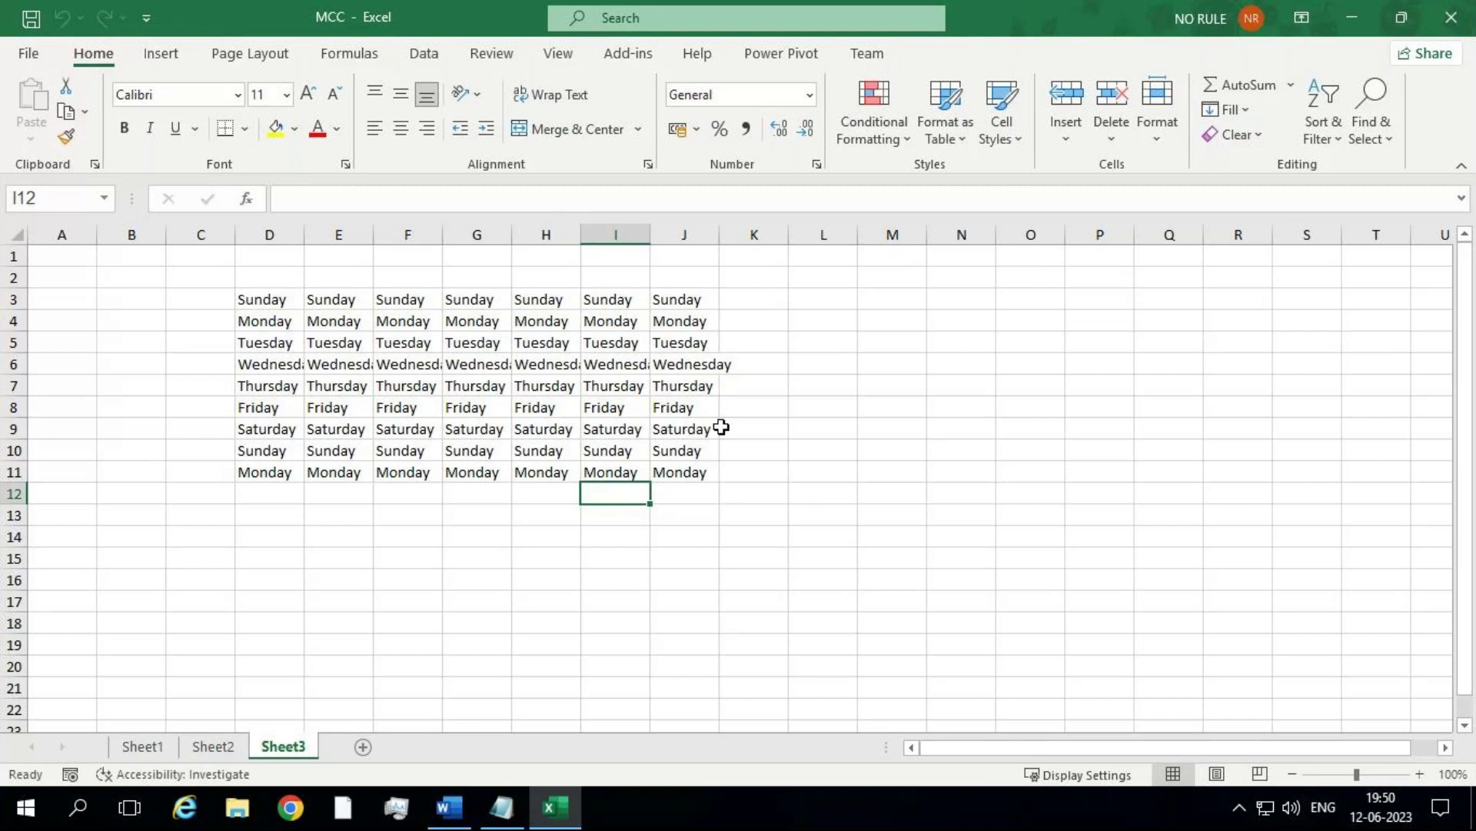
Step: Select D3:J11 and unlock those cells through Home > Format
left_click_drag(284, 303, 680, 472)
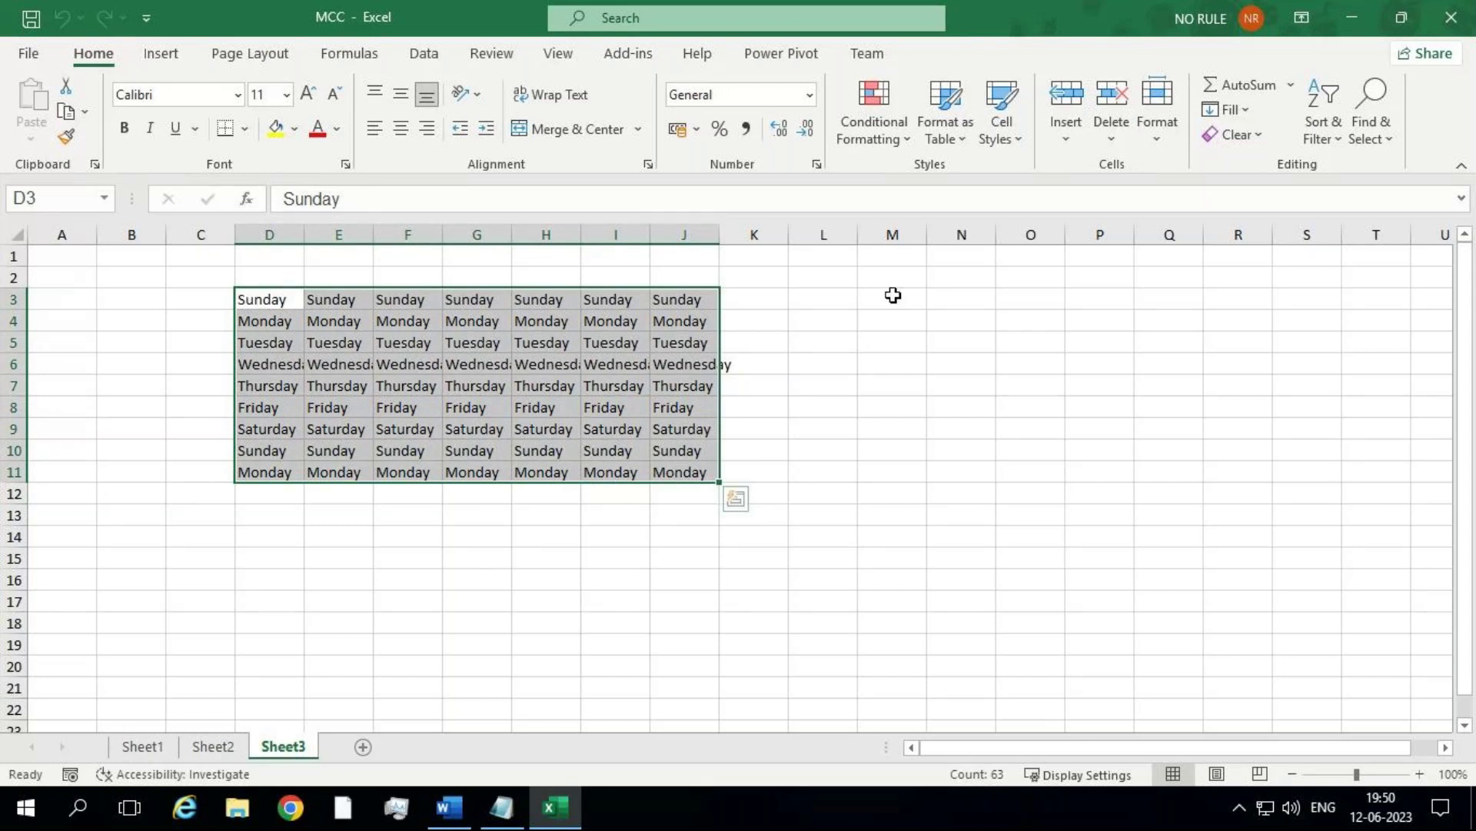
left_click(267, 296)
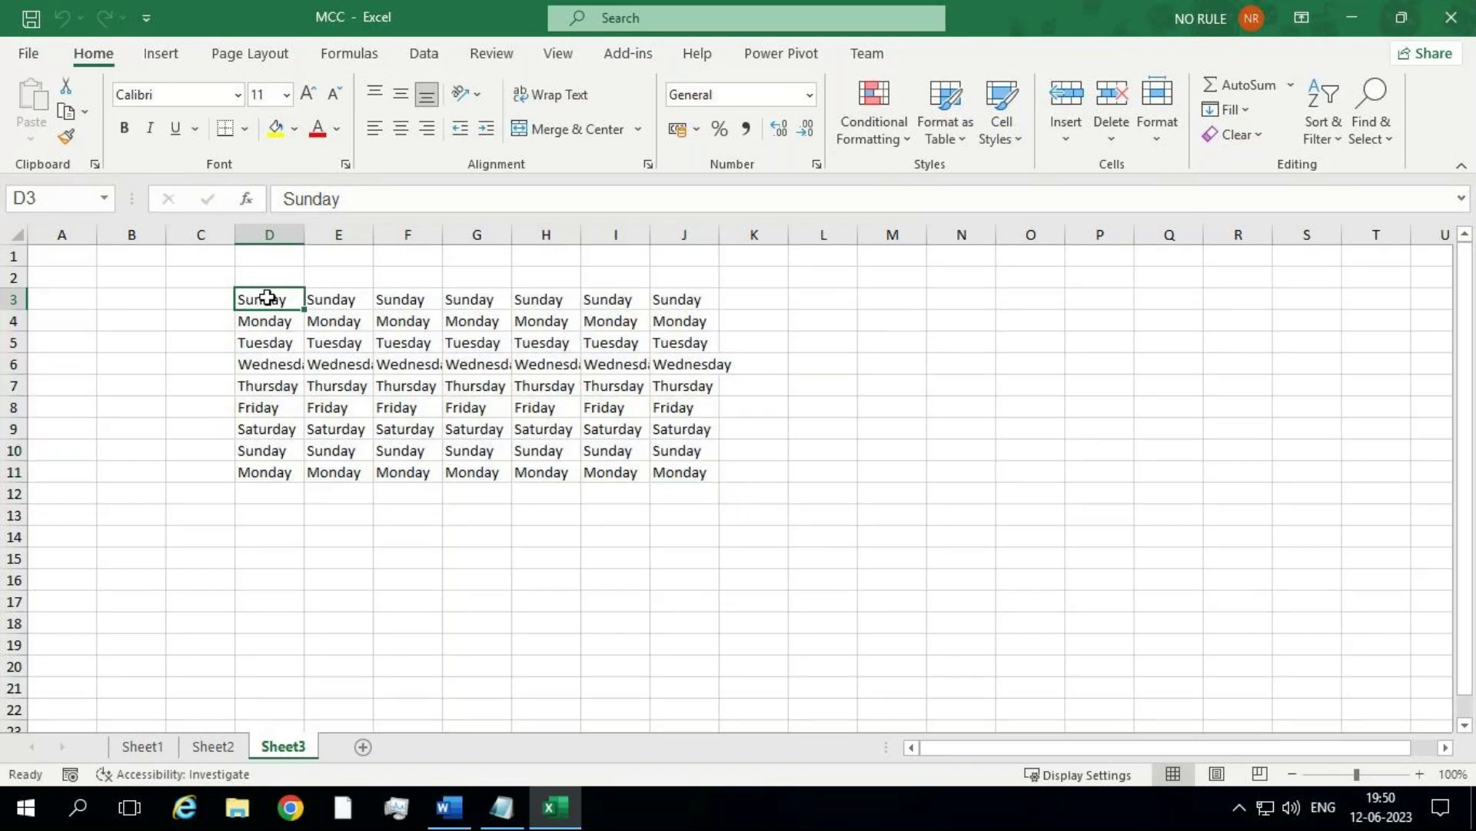
left_click_drag(267, 297, 687, 475)
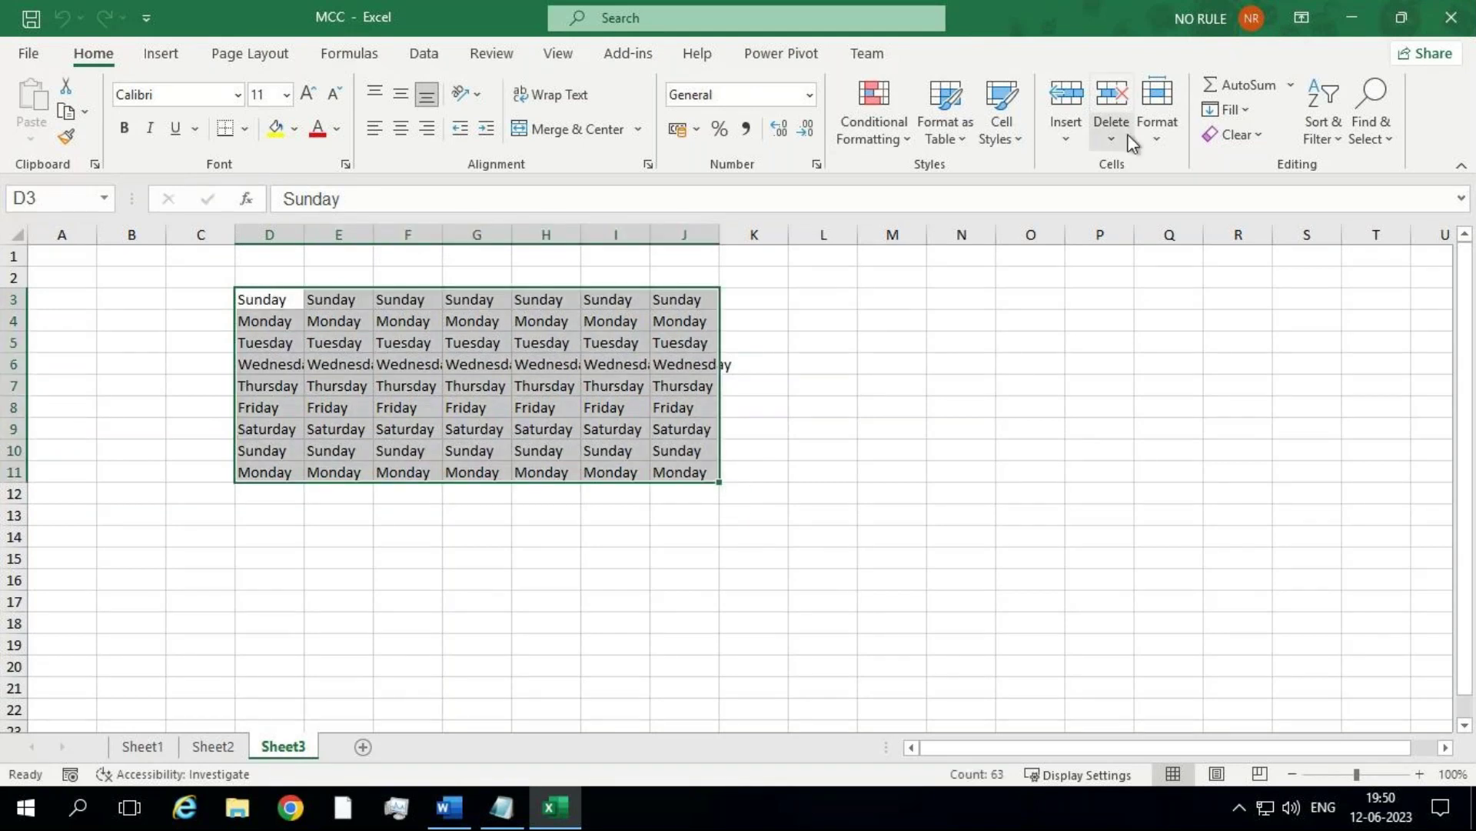
left_click(1157, 139)
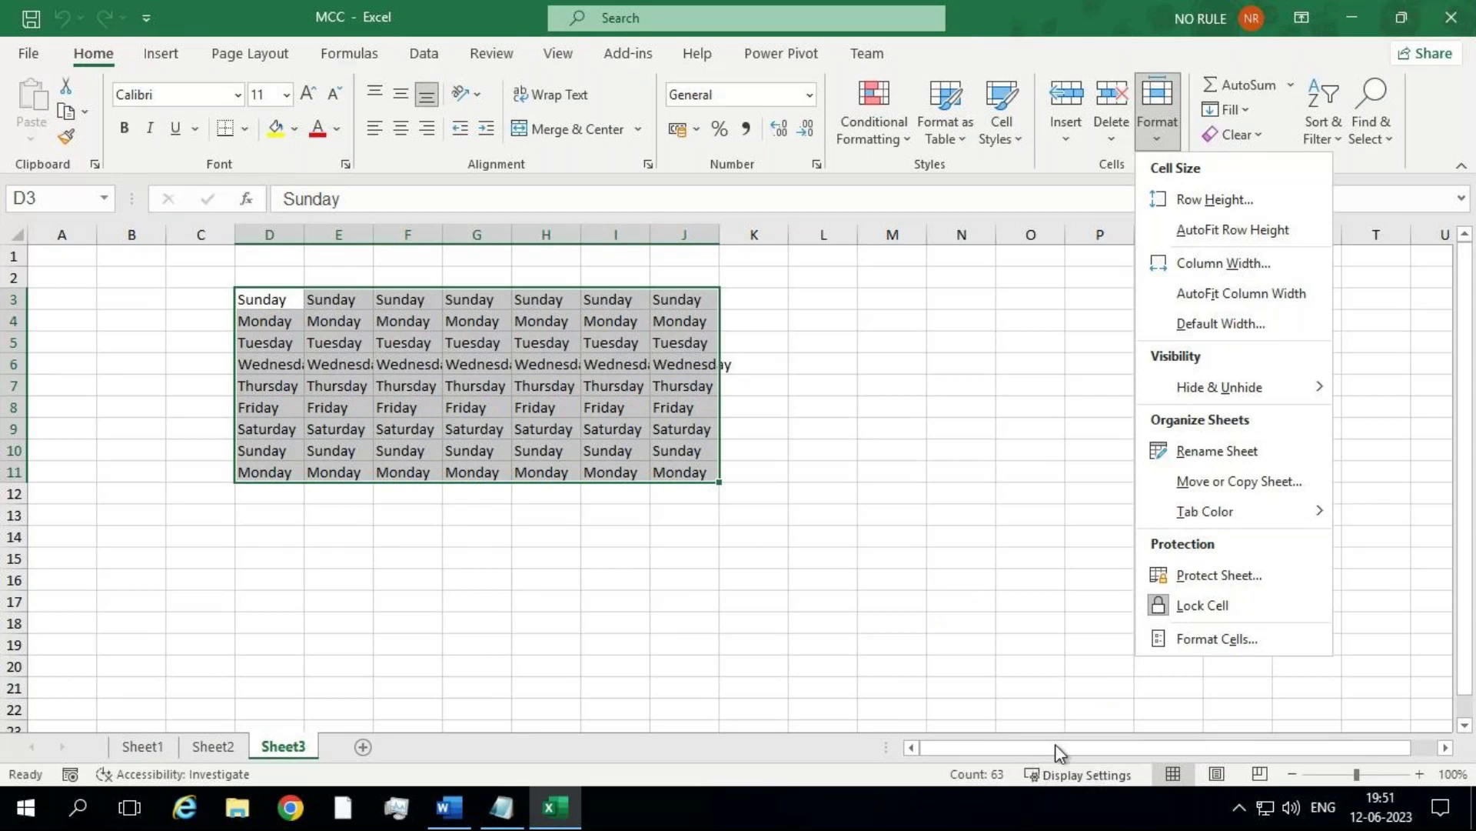
left_click(1191, 615)
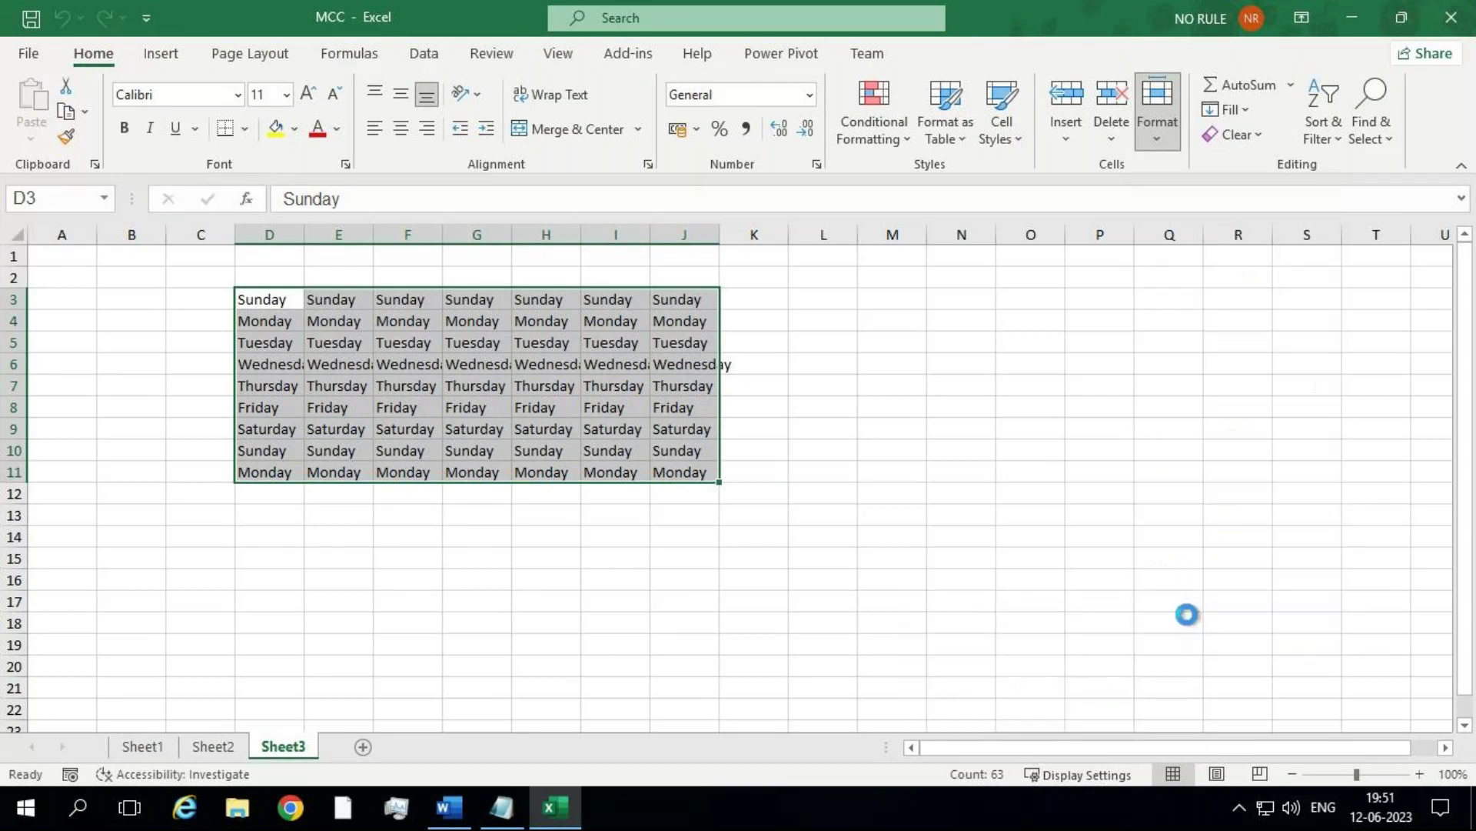
Step: Recheck the Format menu's locking and protection options, ending with D3:J11 selected
left_click(1160, 133)
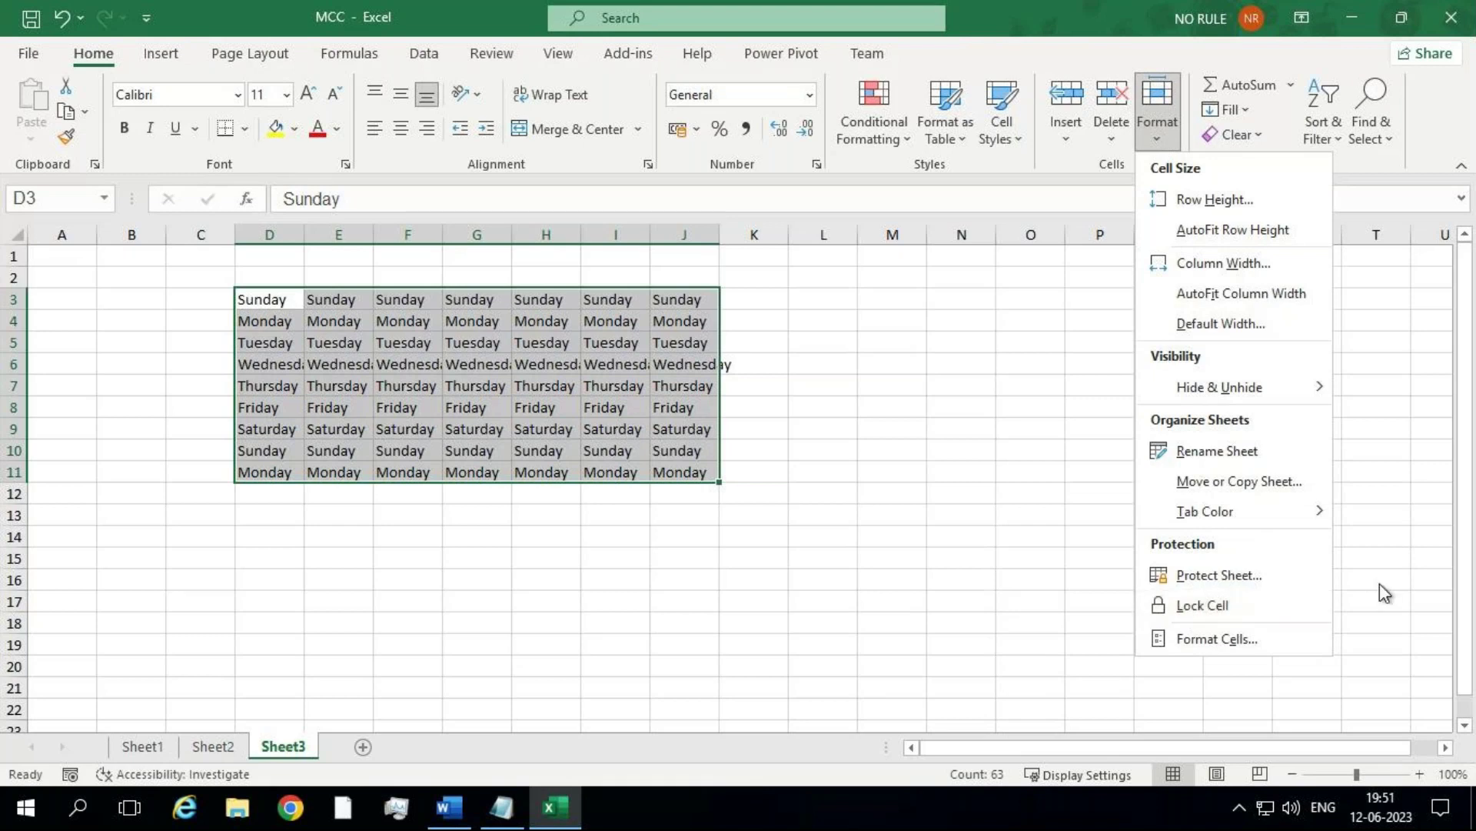
left_click(1038, 509)
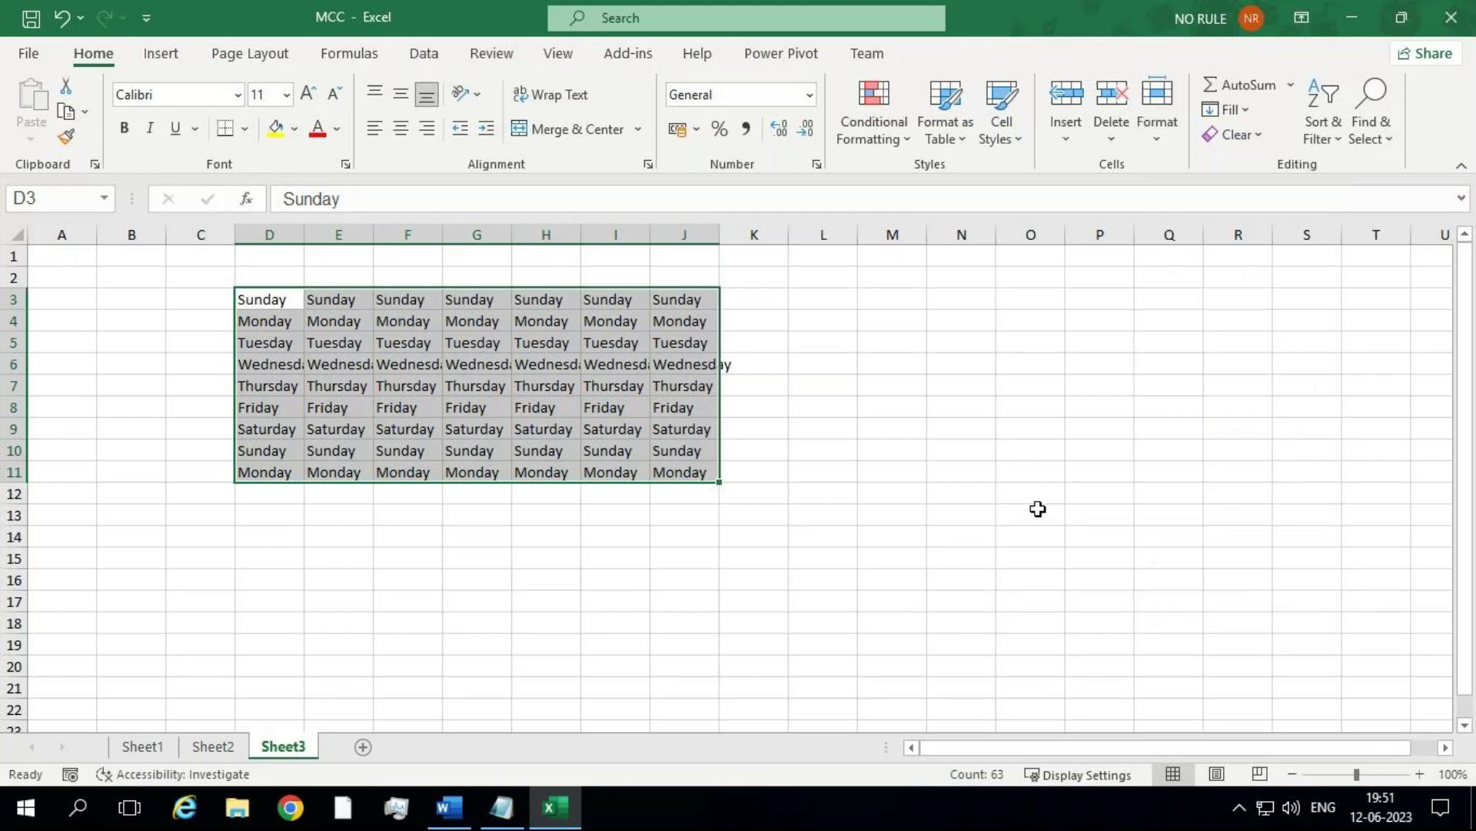
left_click(1038, 510)
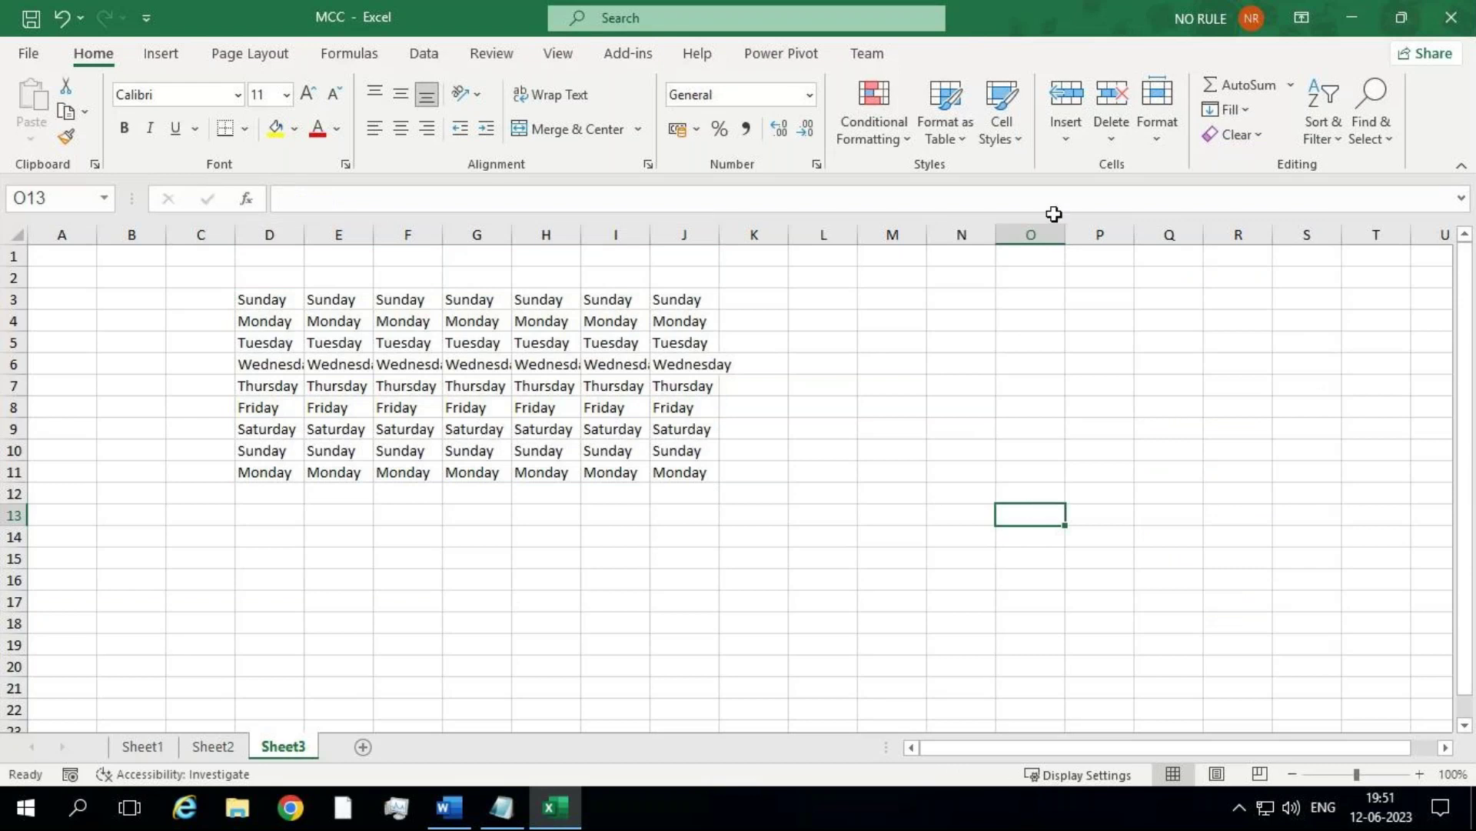
left_click(1157, 131)
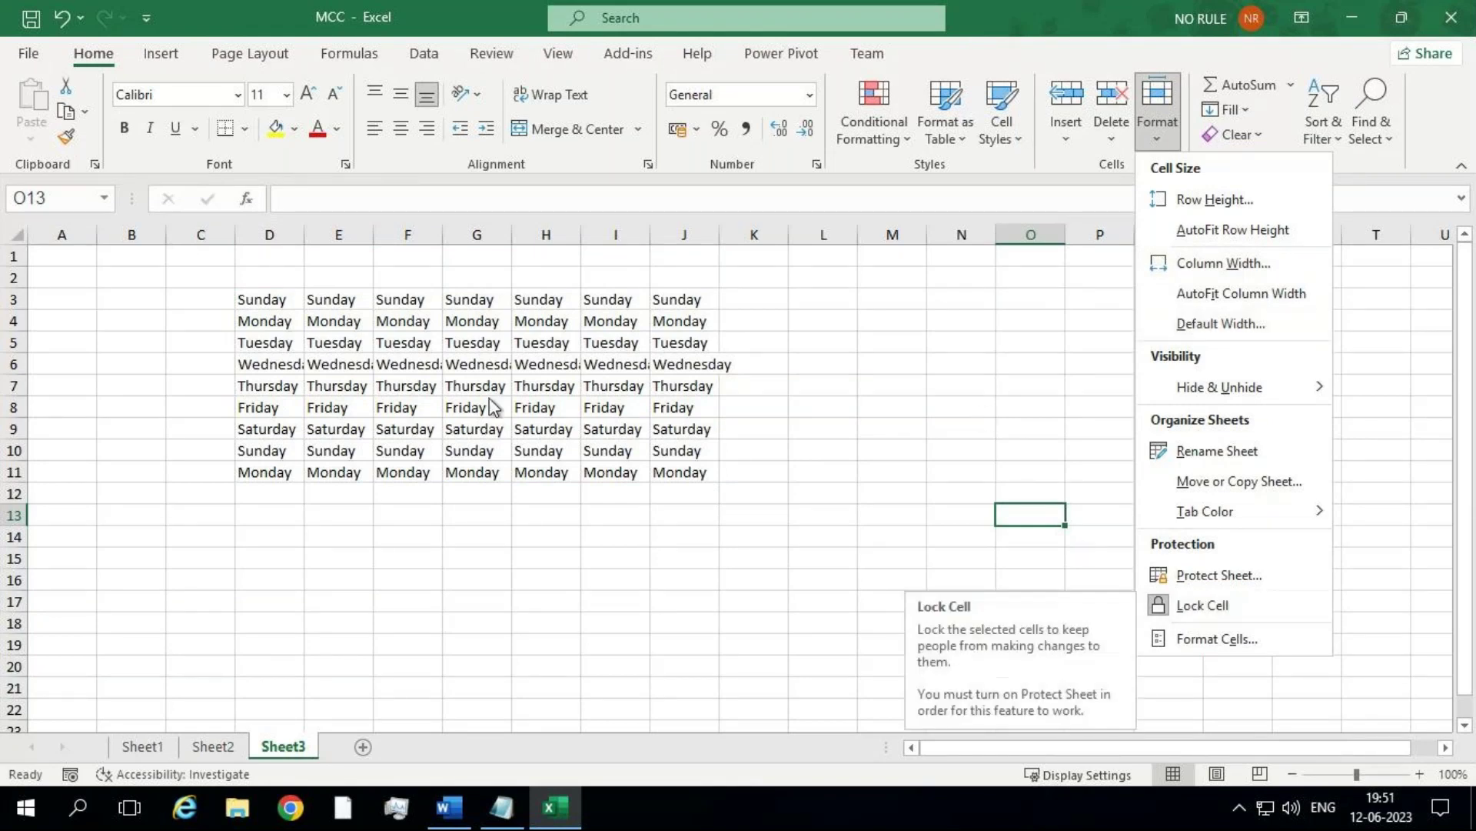
left_click(254, 338)
left_click_drag(262, 300, 673, 469)
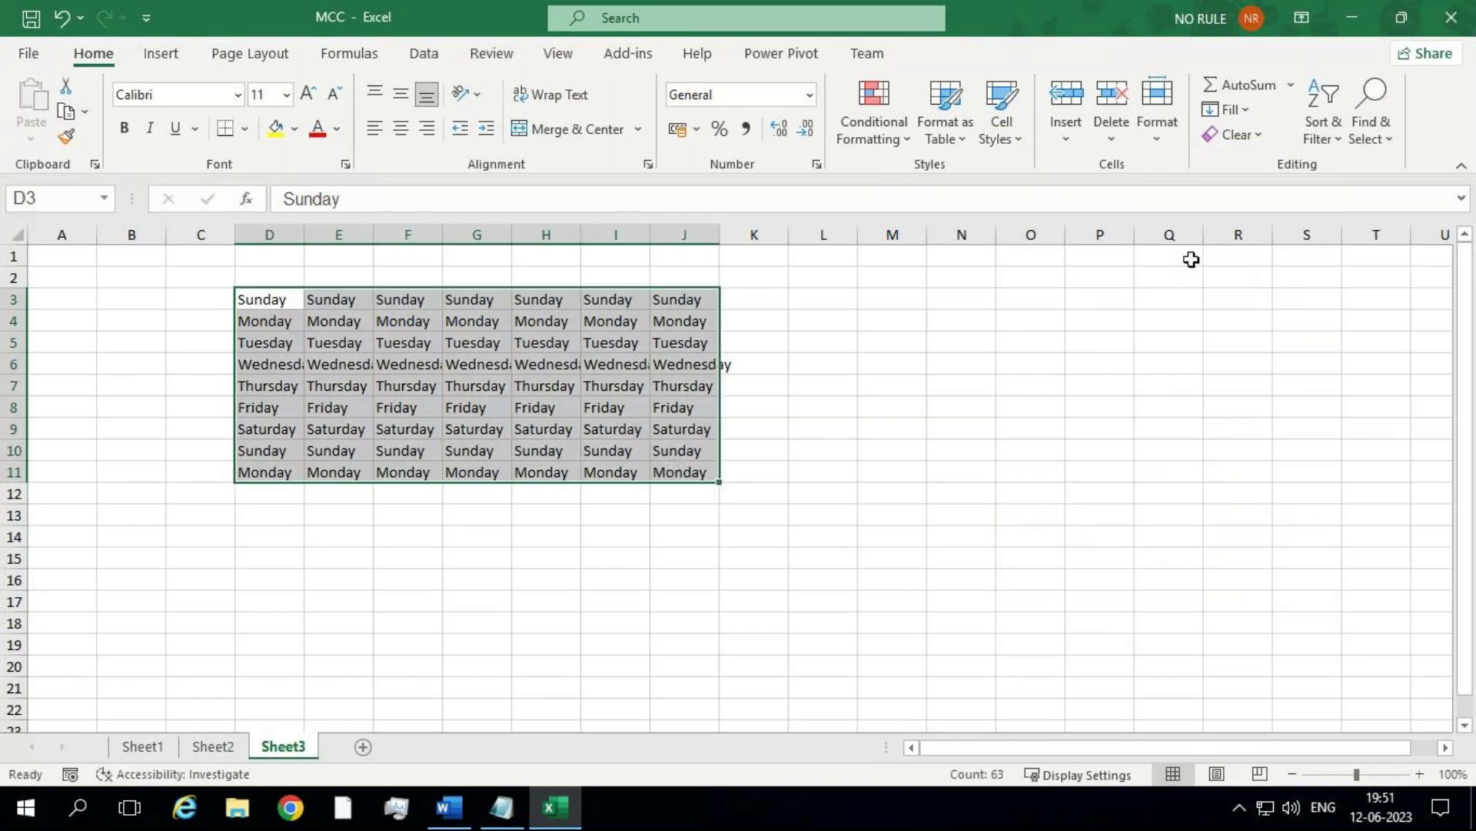
left_click(1156, 125)
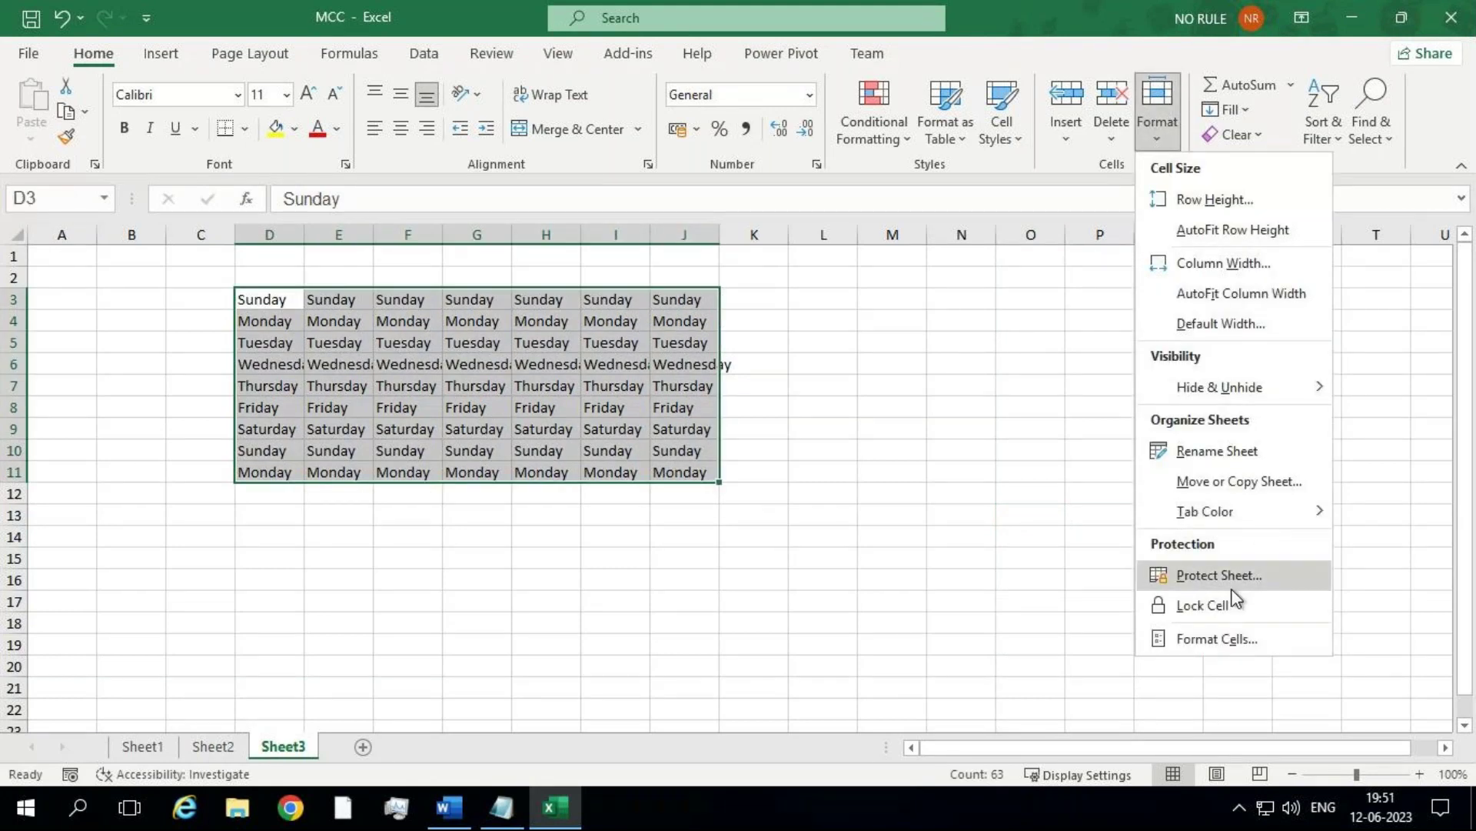
left_click(826, 612)
left_click(274, 292)
left_click(682, 468, "shift")
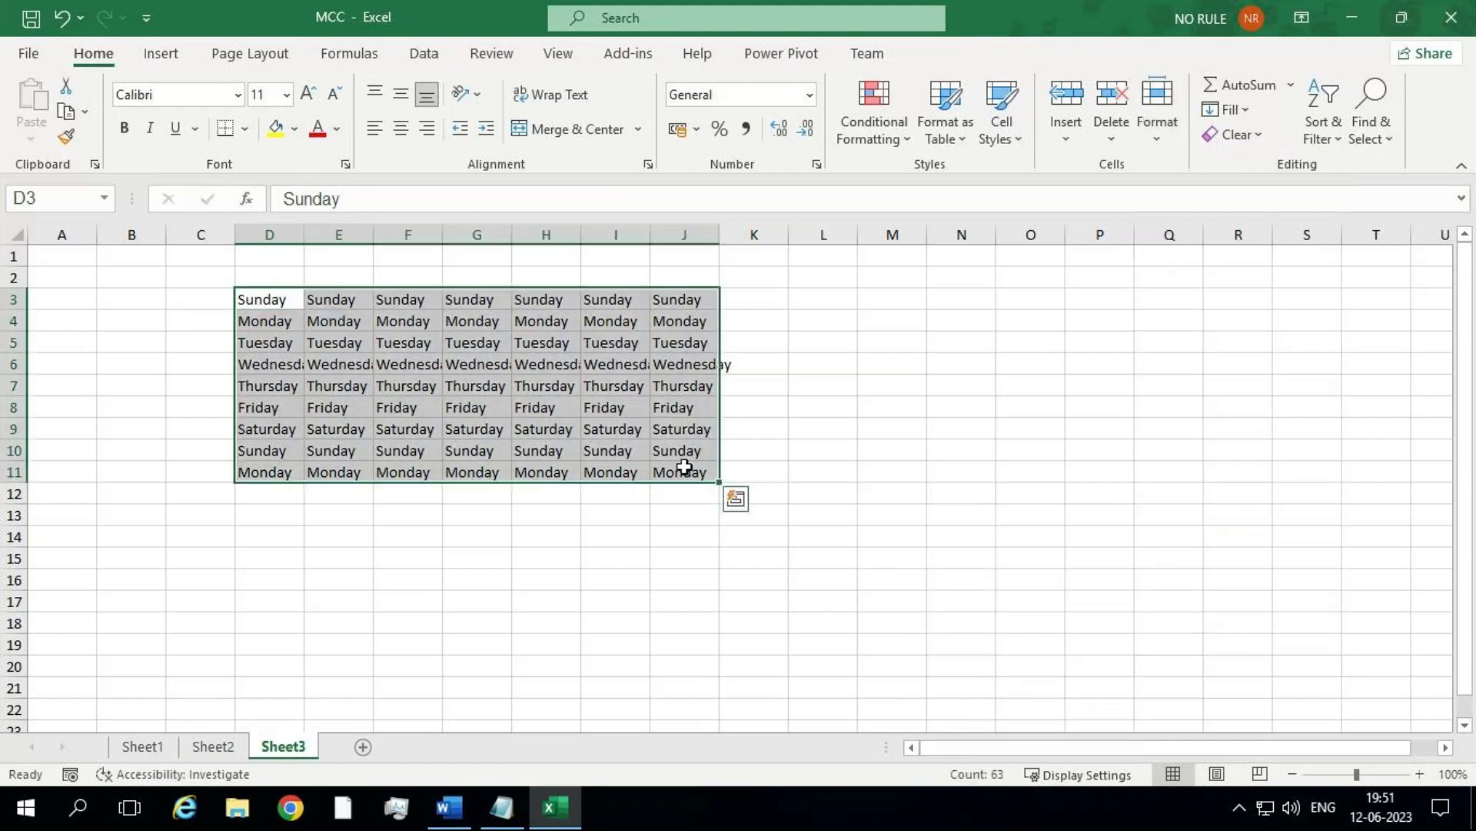
Step: Protect Sheet3 with a password entered and confirmed, then select cell G6
right_click(293, 750)
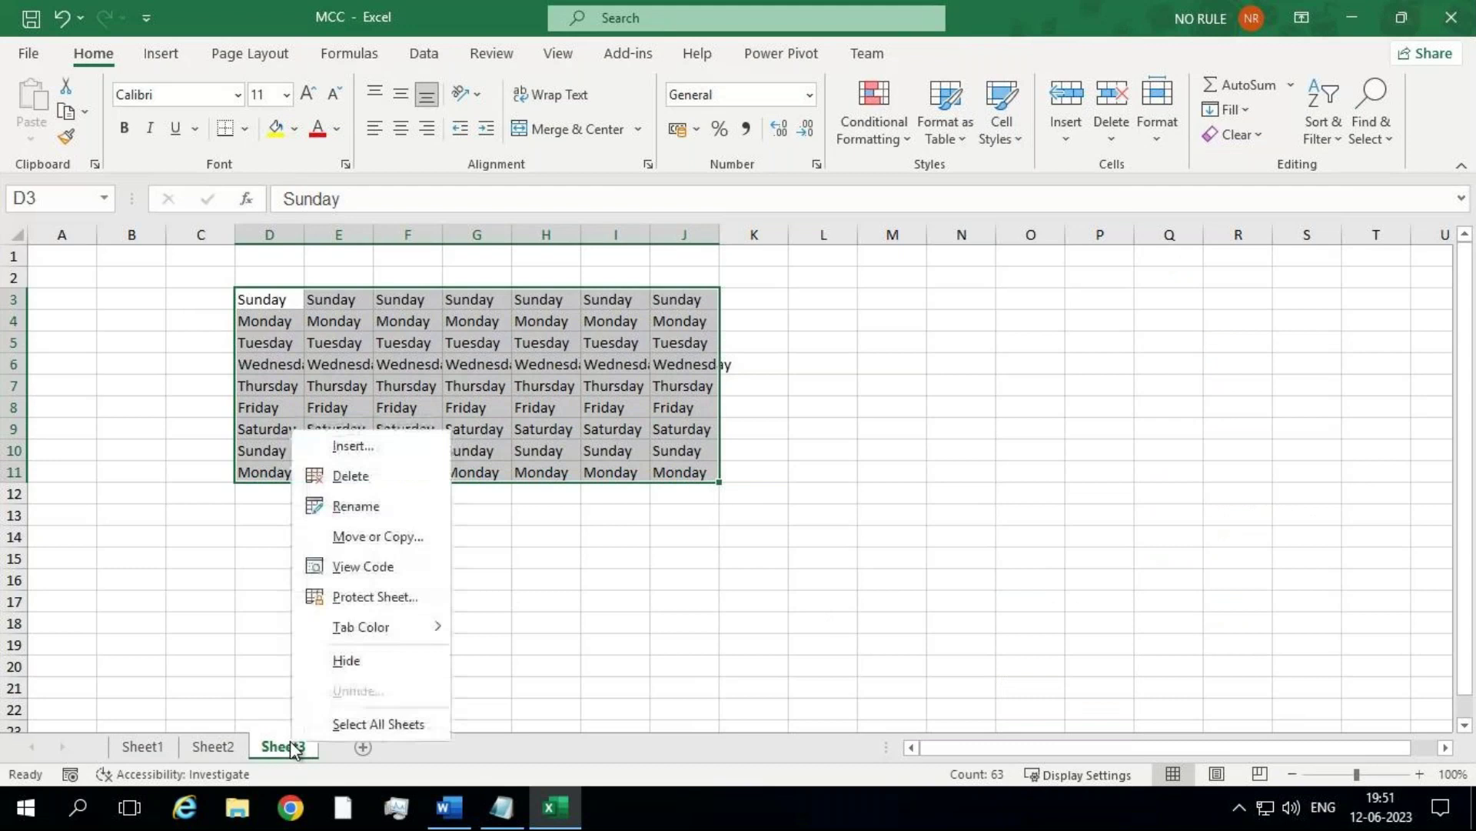
left_click(394, 591)
type("123")
key("Return")
type("123")
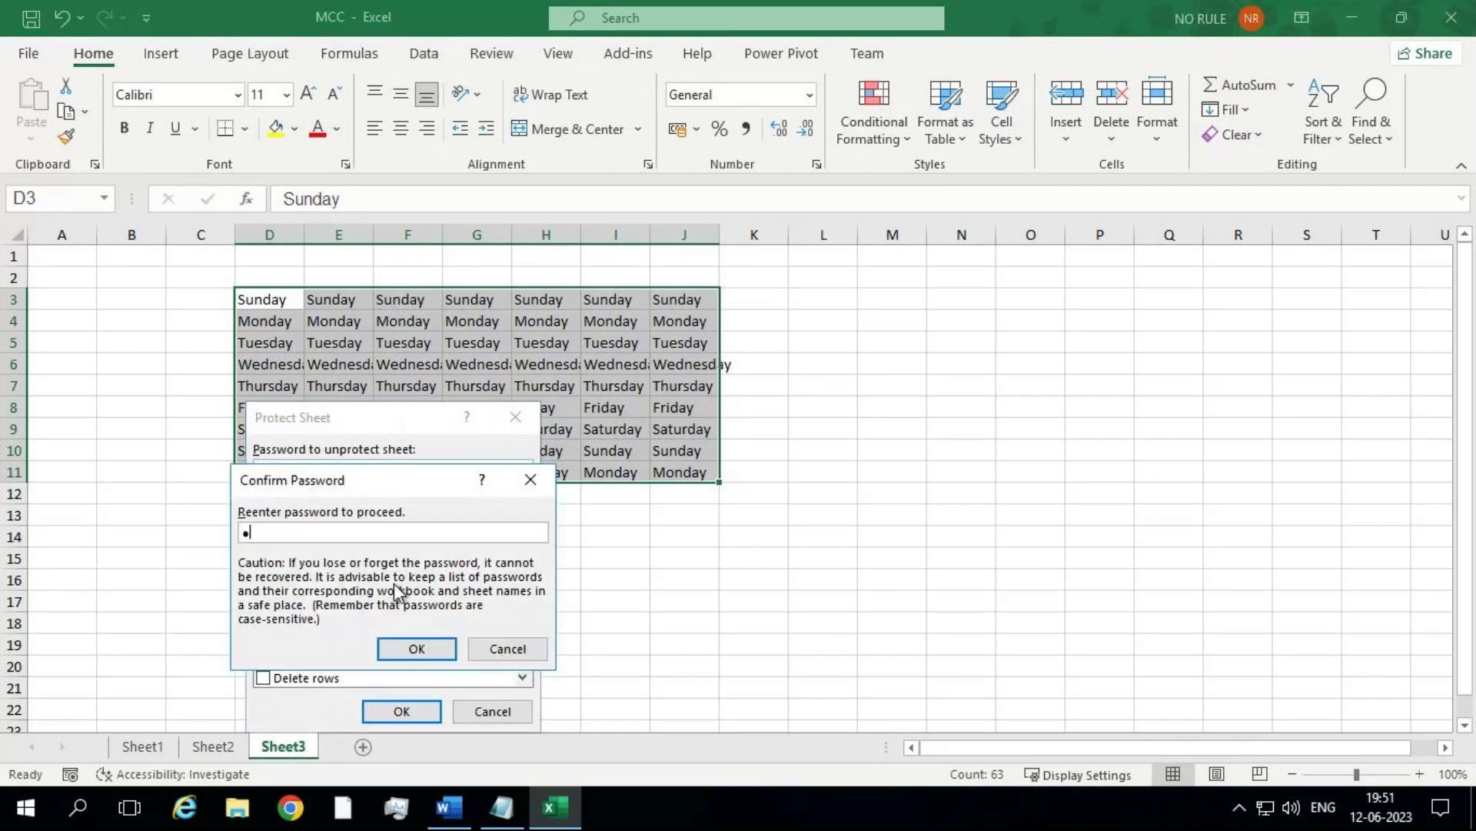
key("Return")
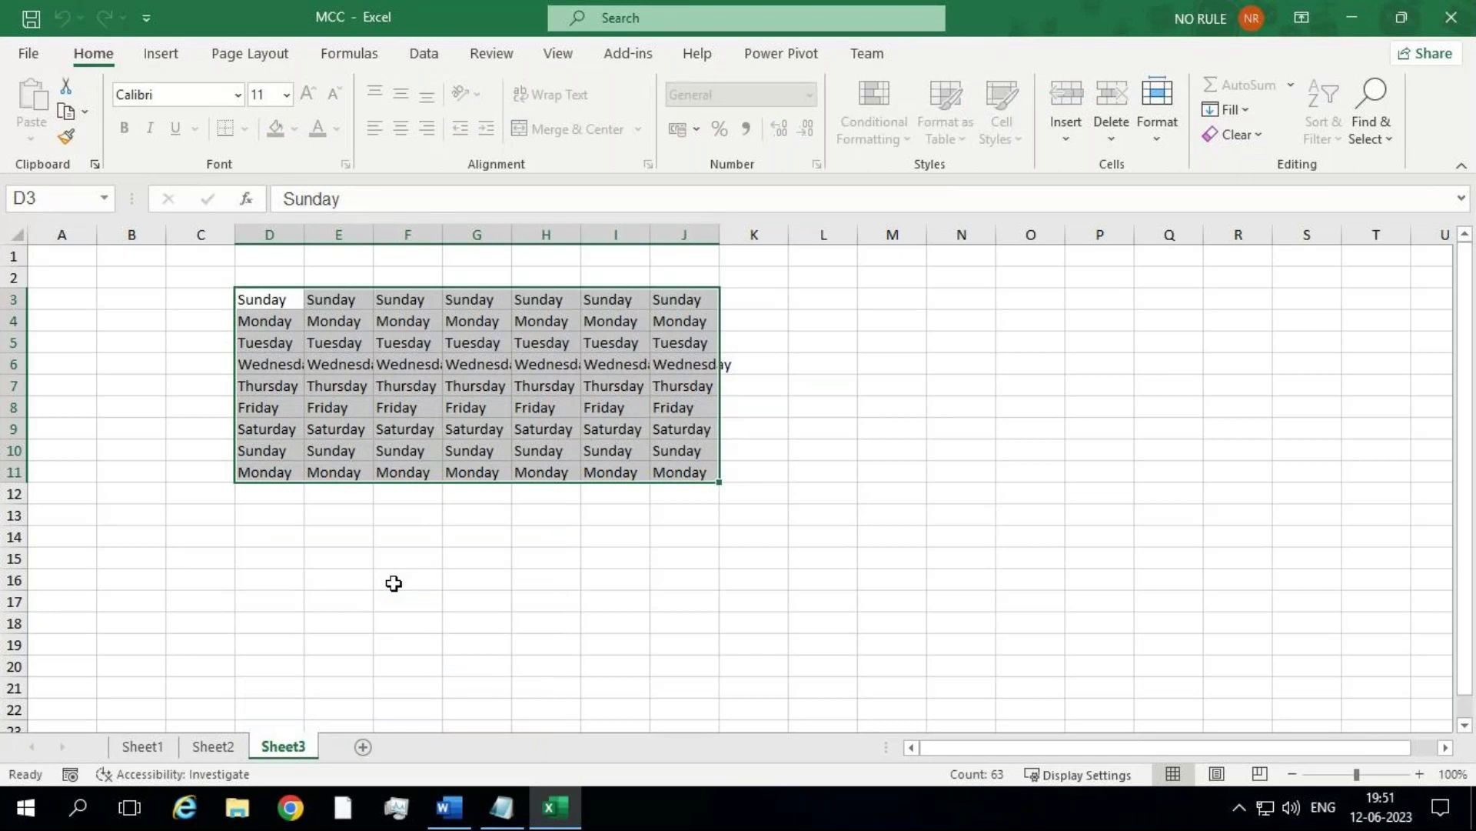
left_click(477, 364)
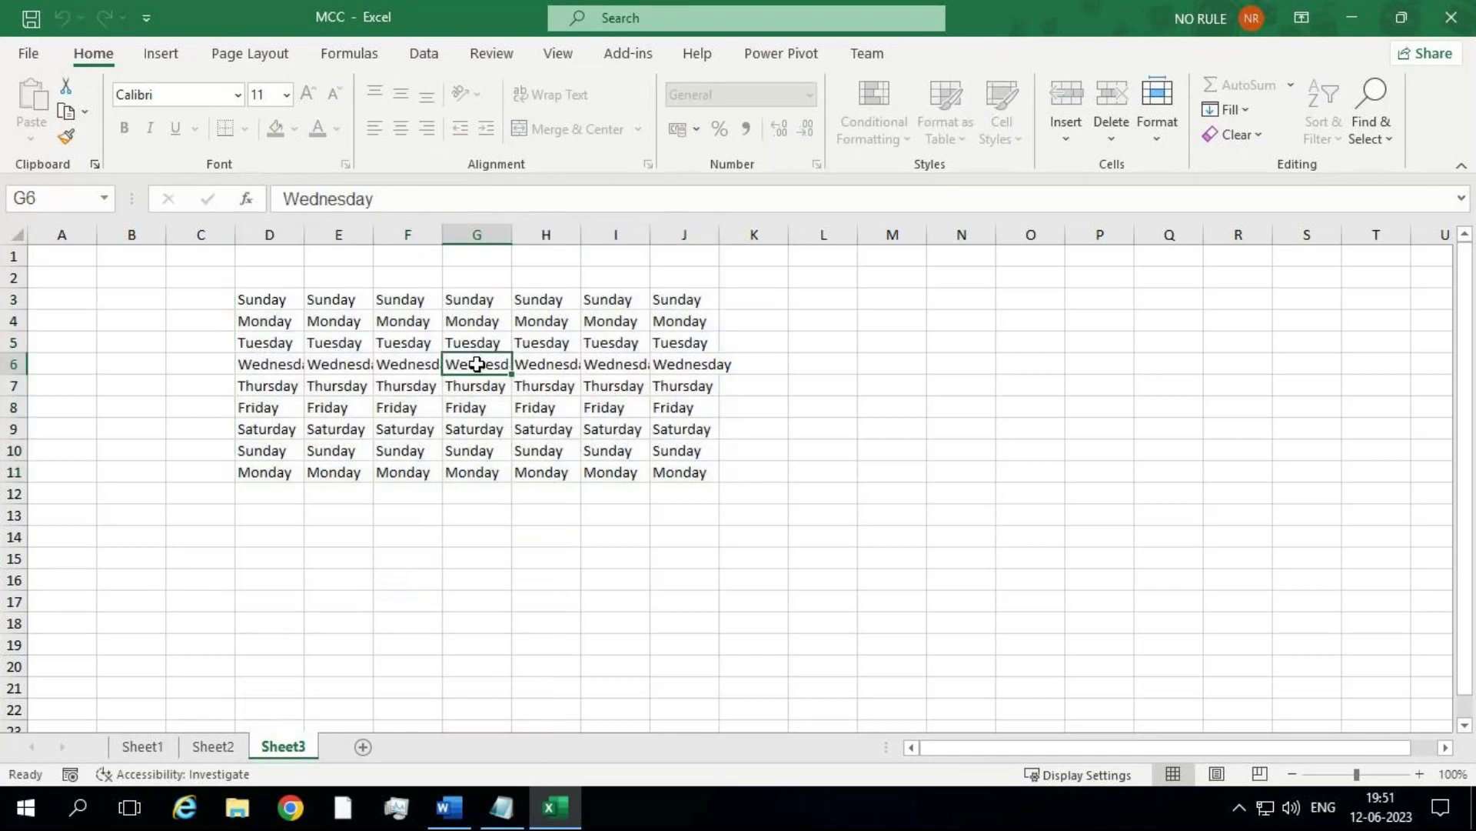
Step: Enter nict in G6, then confirm that locked cell Q17 rejects deletion
type("nice")
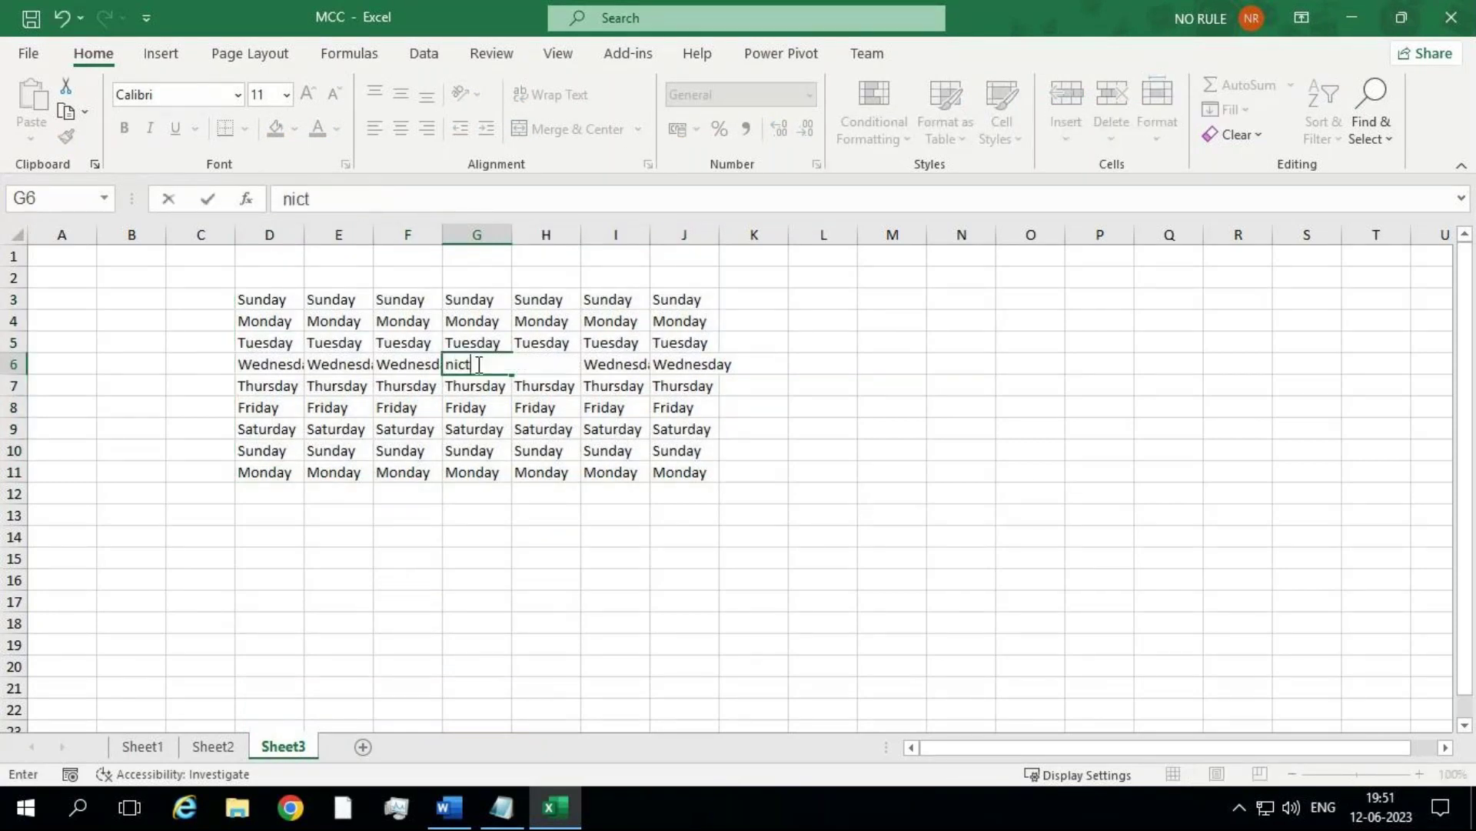
key("Return")
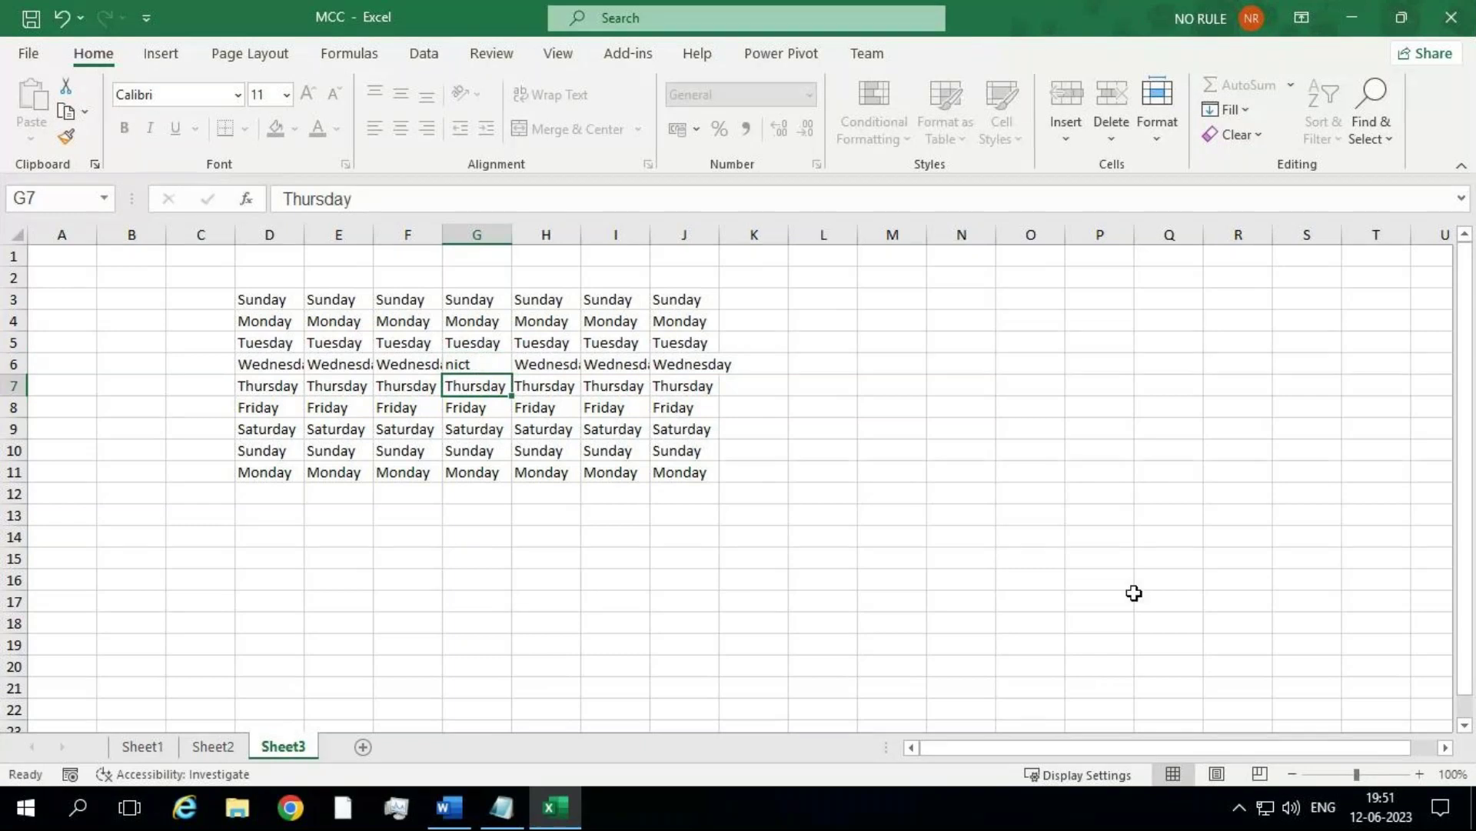
left_click(1136, 596)
key("Delete")
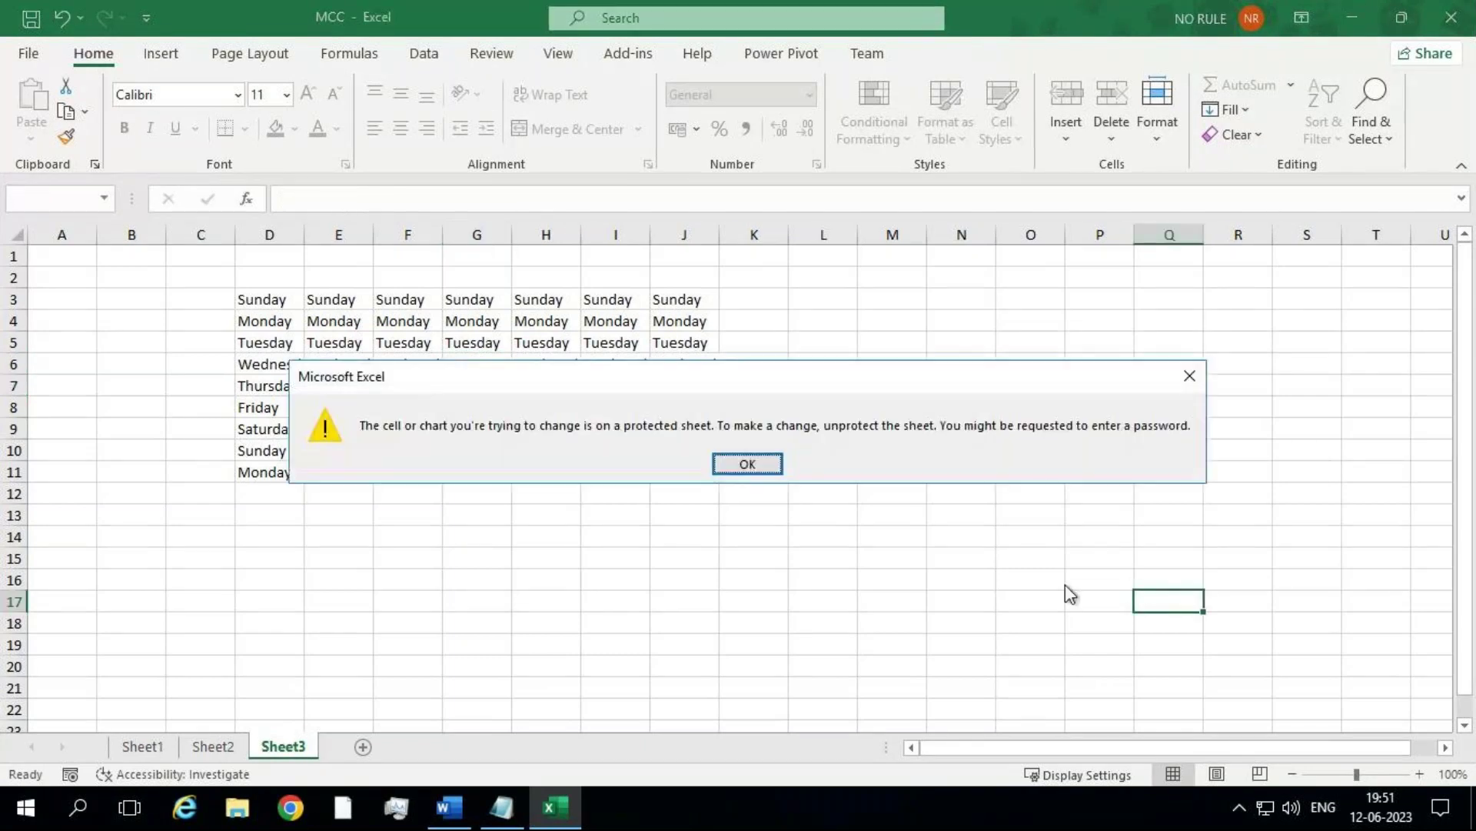
key("Return")
key("Delete")
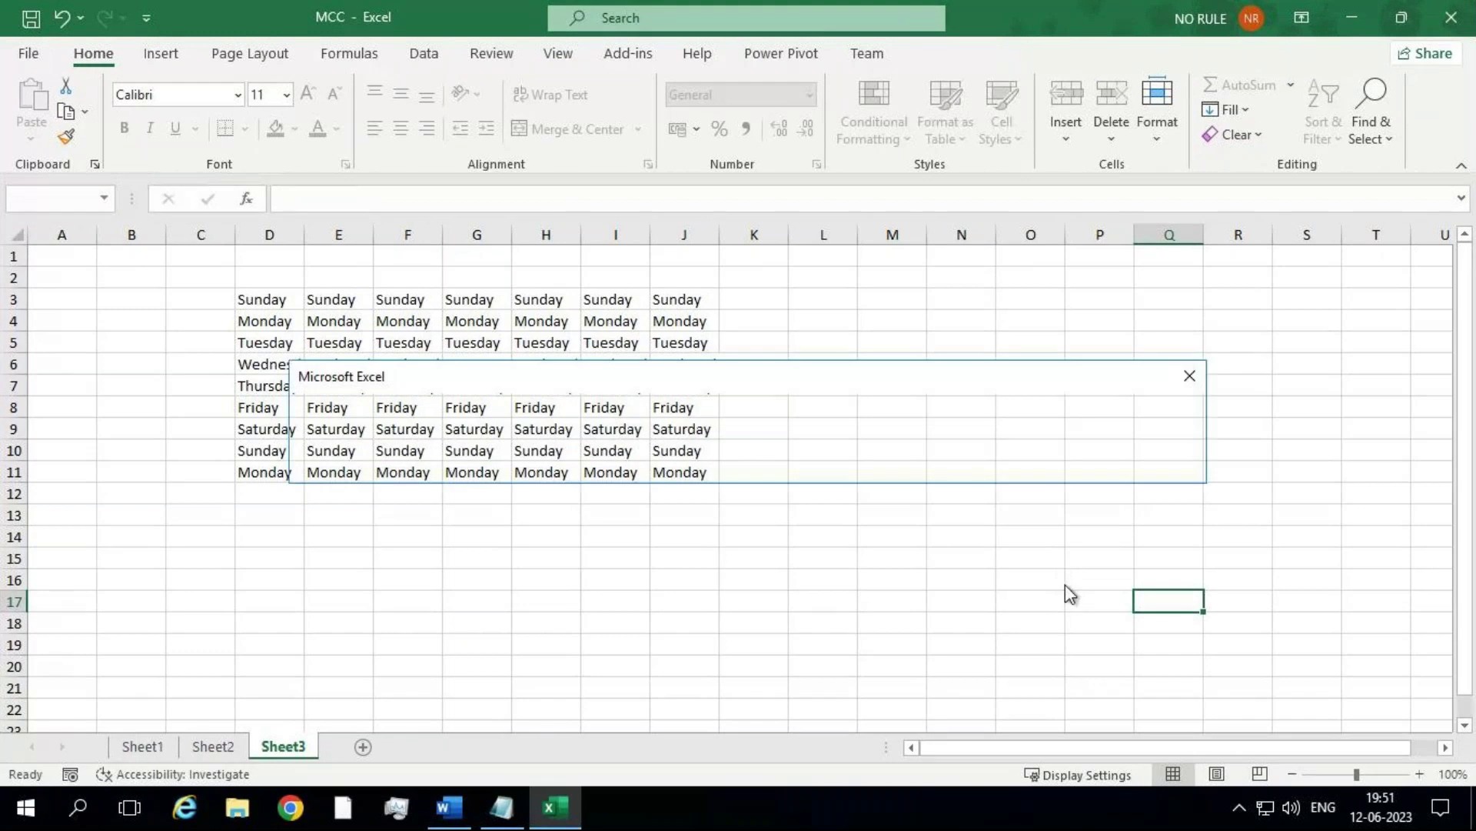
key("Return")
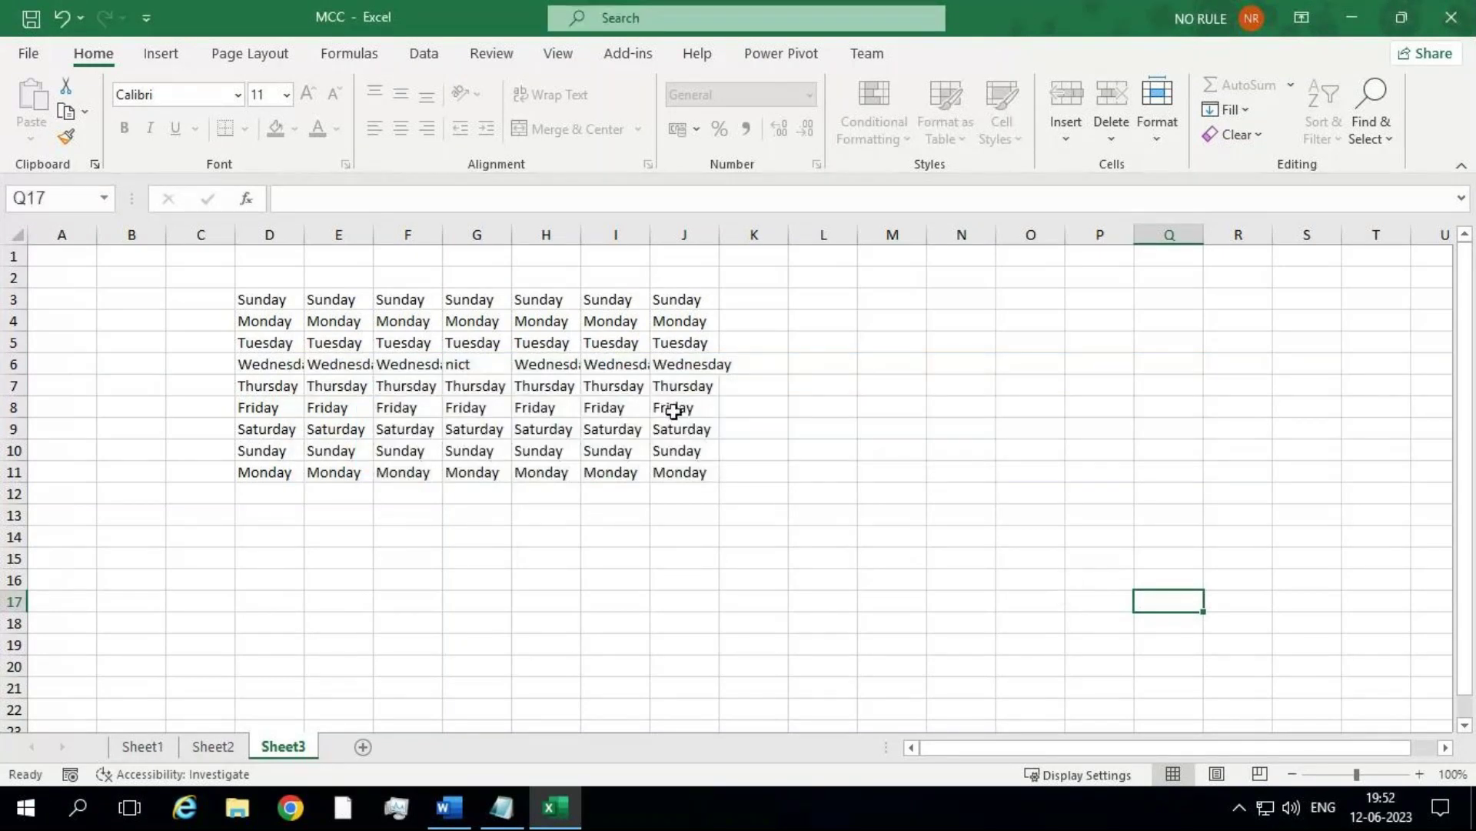
Step: Enter nict in J8 and bring up the File start screen of recent files
left_click(673, 411)
type("ni8ct")
key("Left")
key("Left")
key("BackSpace")
key("Return")
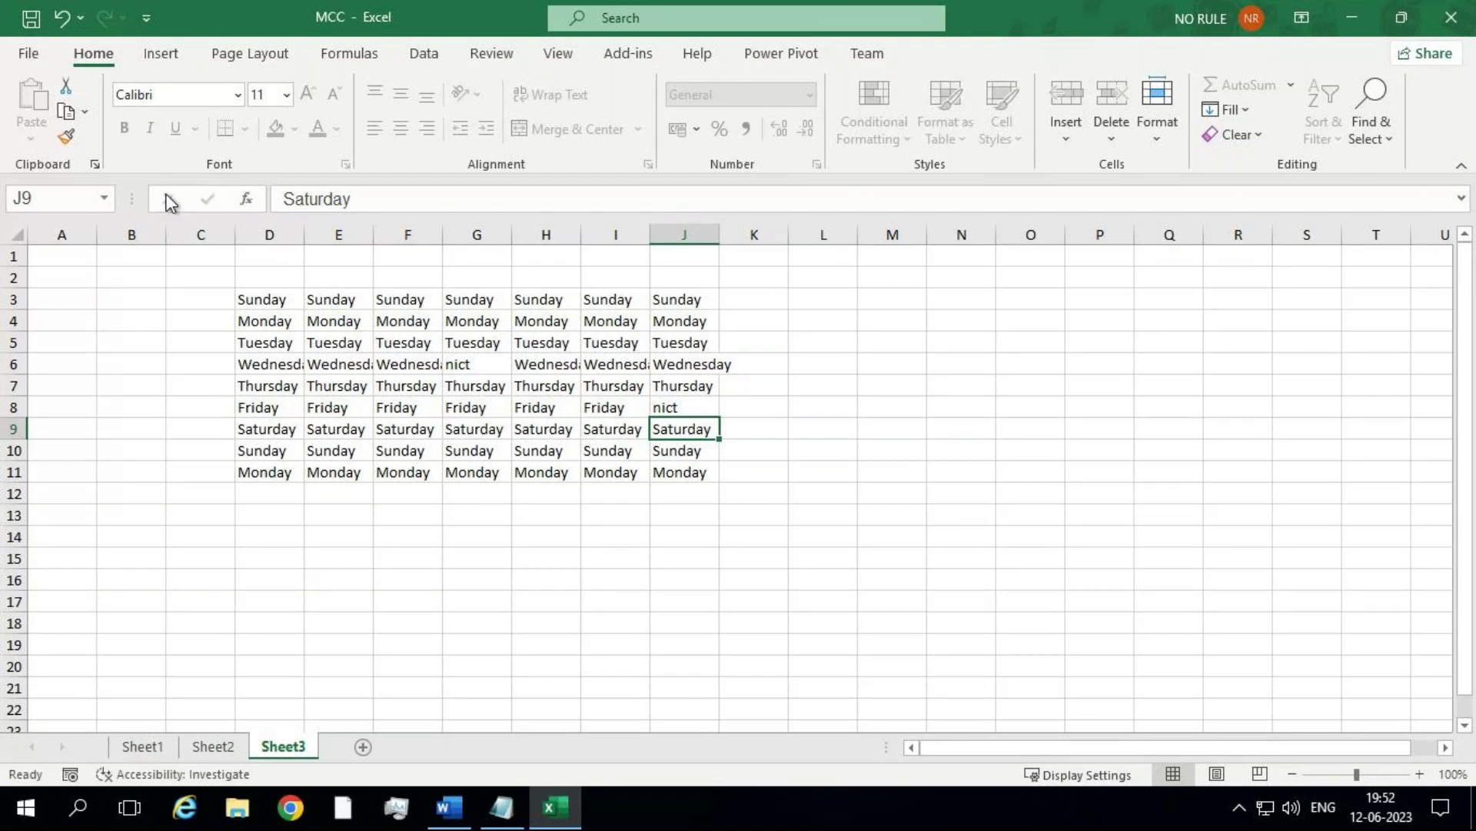
left_click(26, 53)
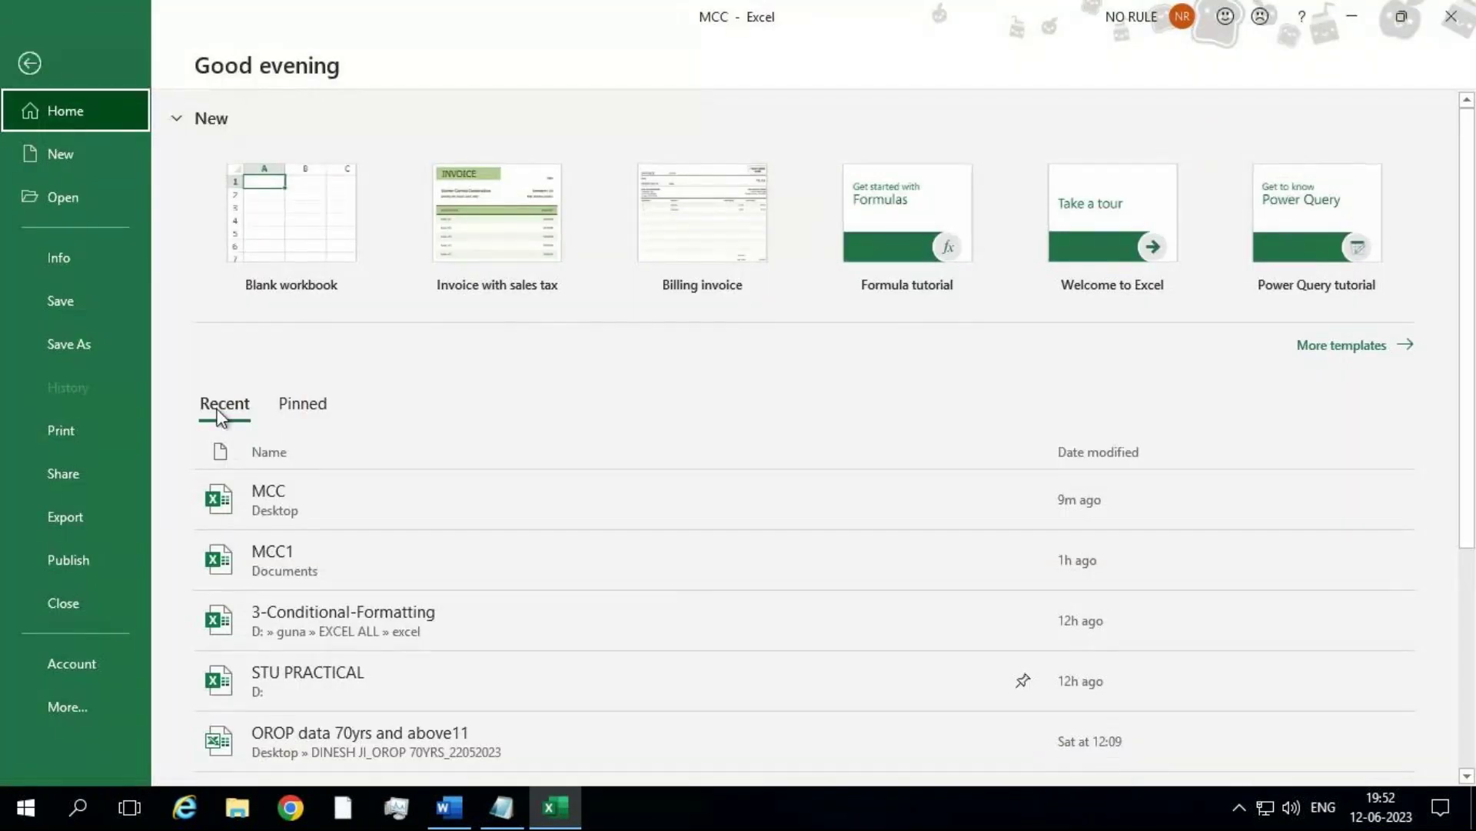
left_click(501, 808)
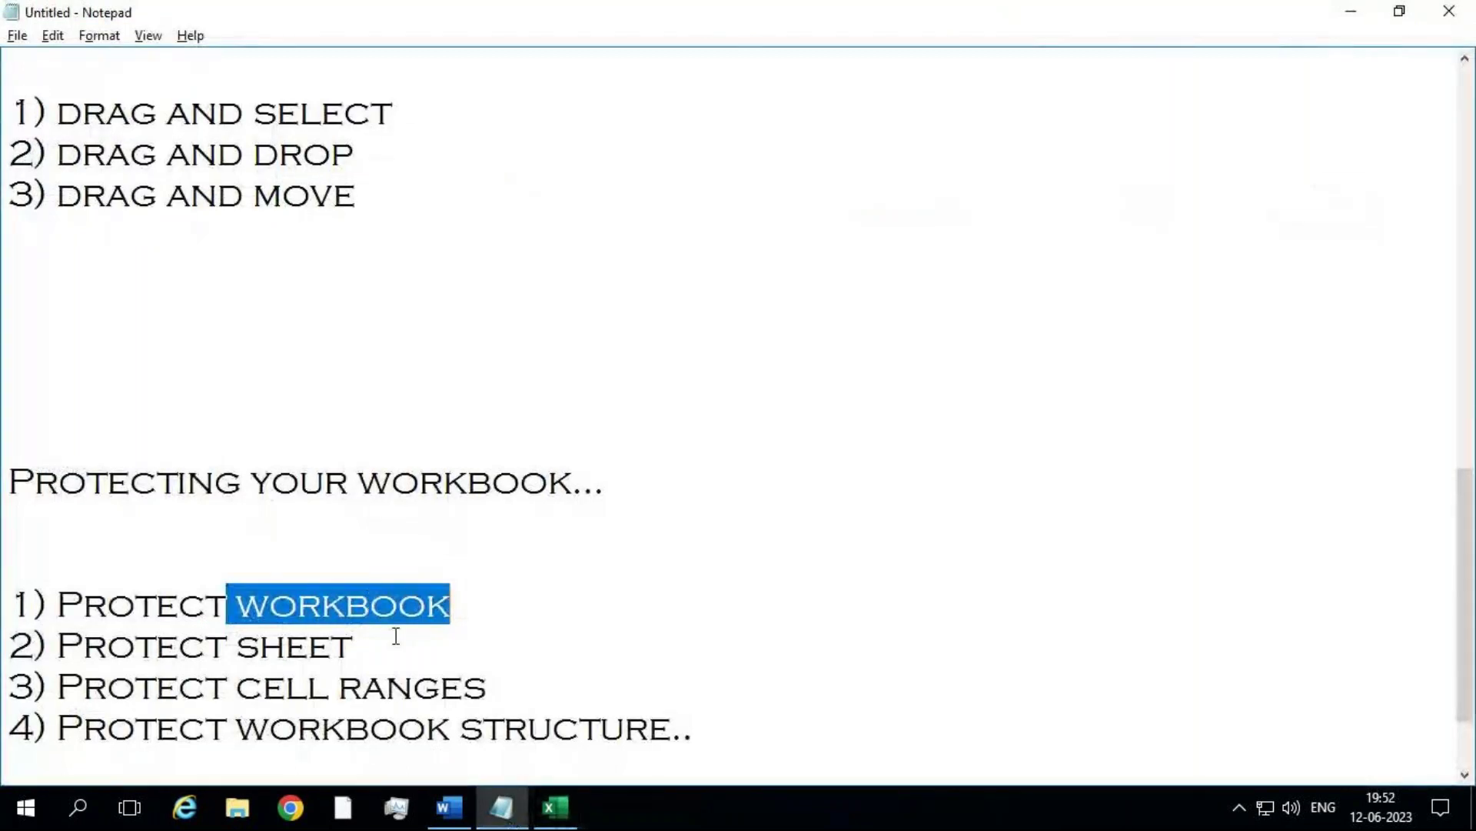
left_click(396, 636)
left_click_drag(395, 636, 145, 604)
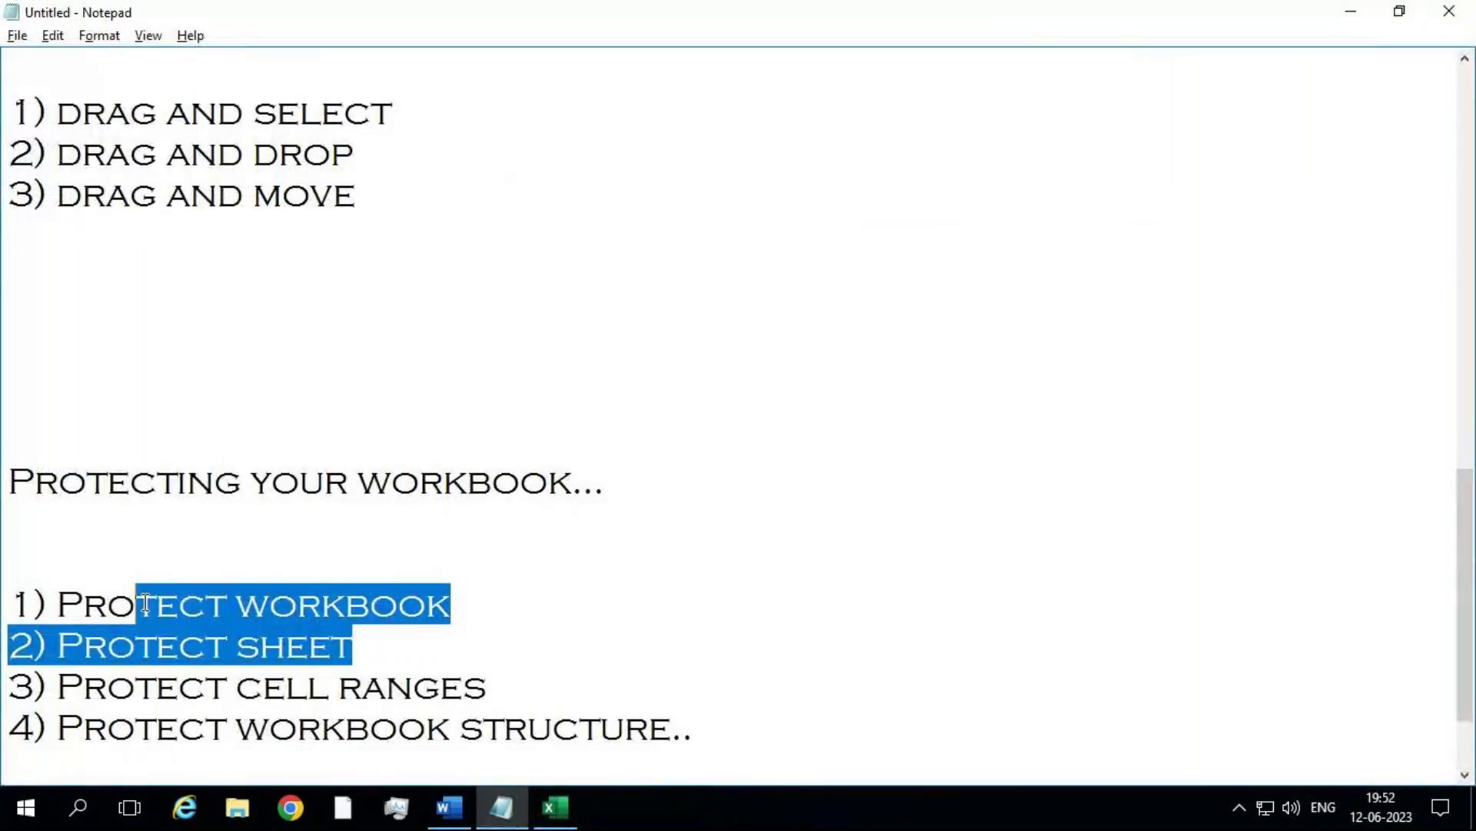
left_click(487, 686)
left_click_drag(488, 686, 248, 686)
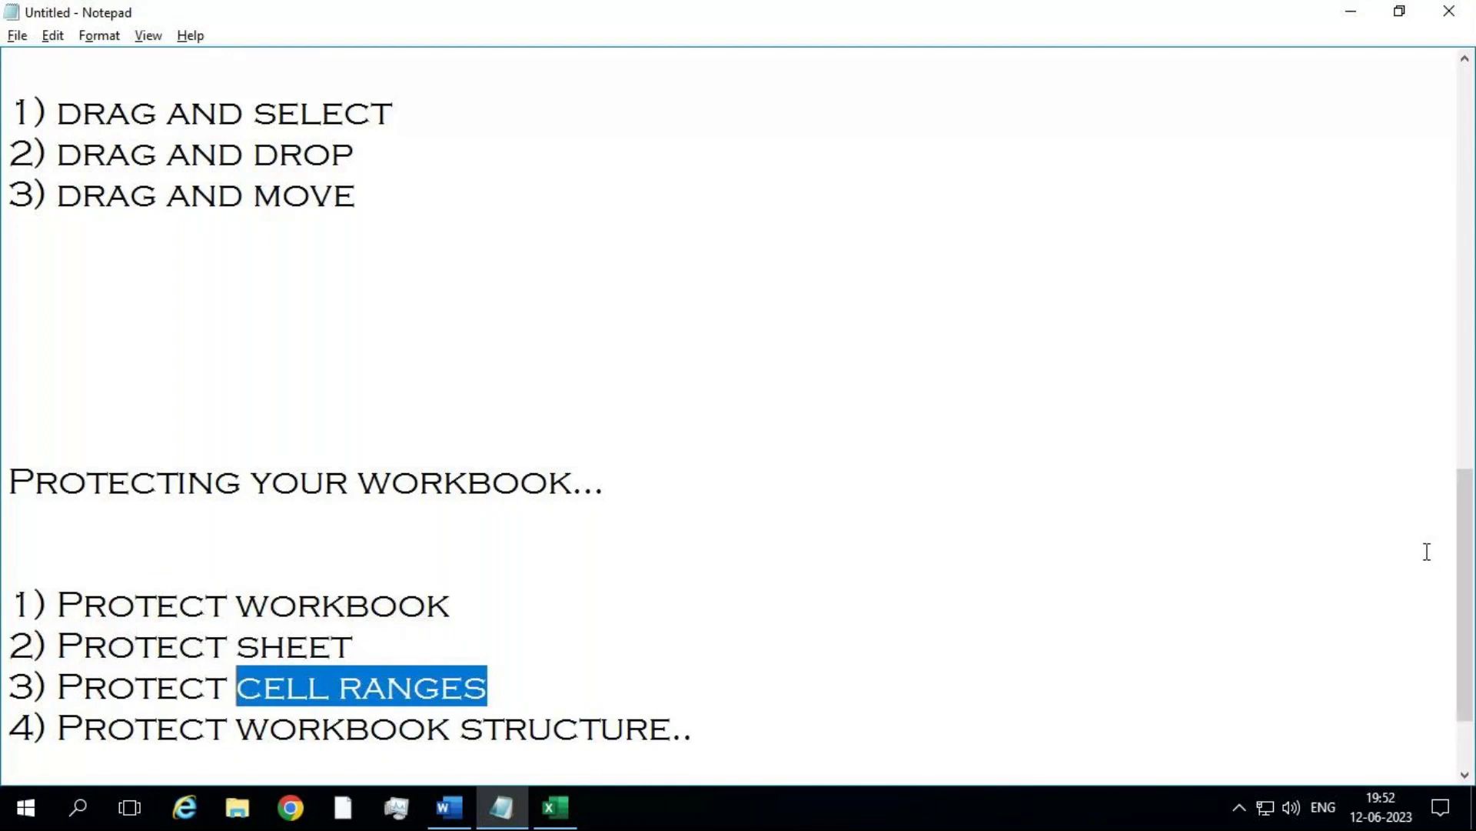
left_click(269, 731)
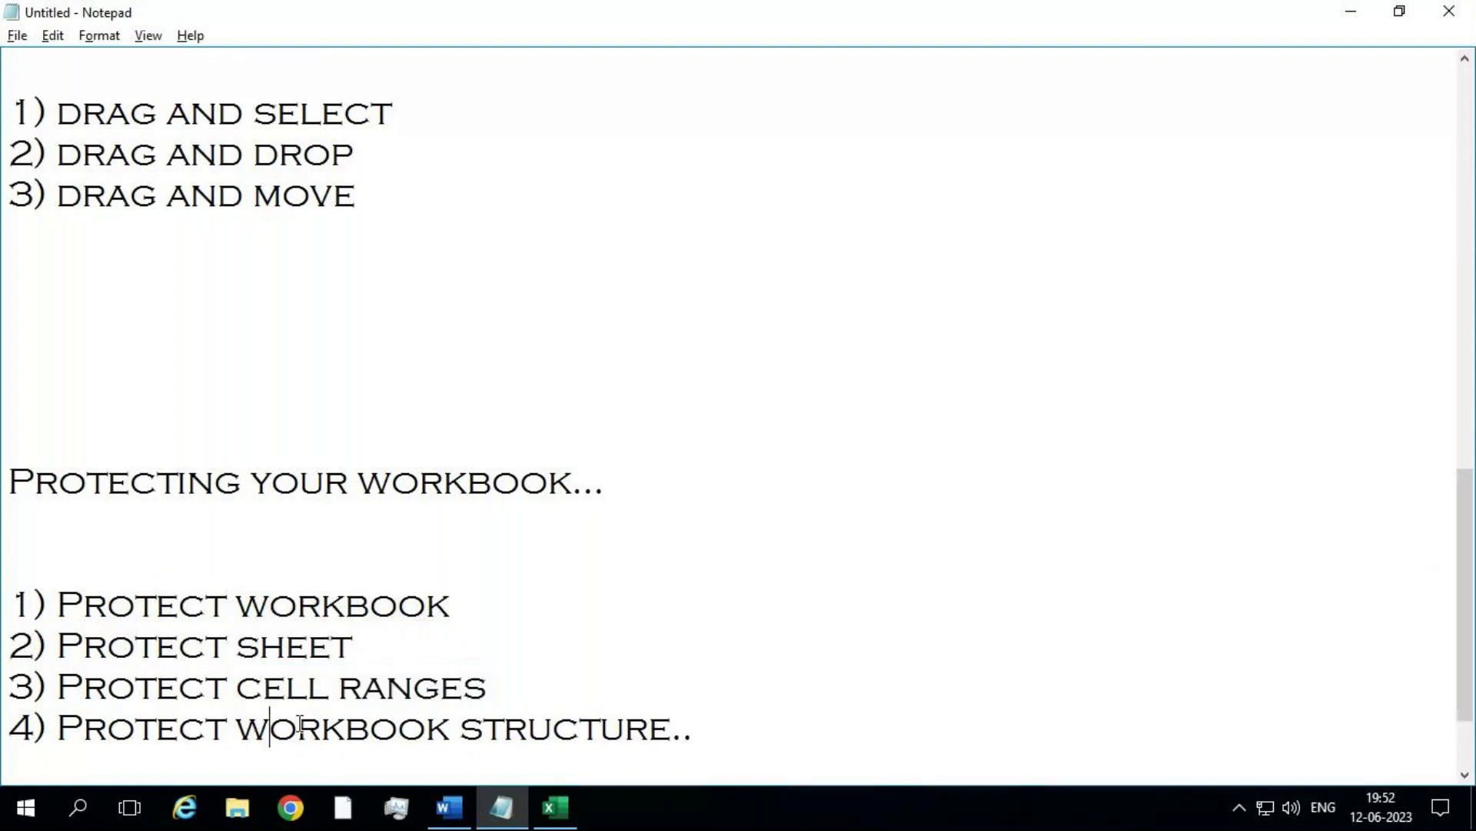
key("shift+End")
key("shift+Left")
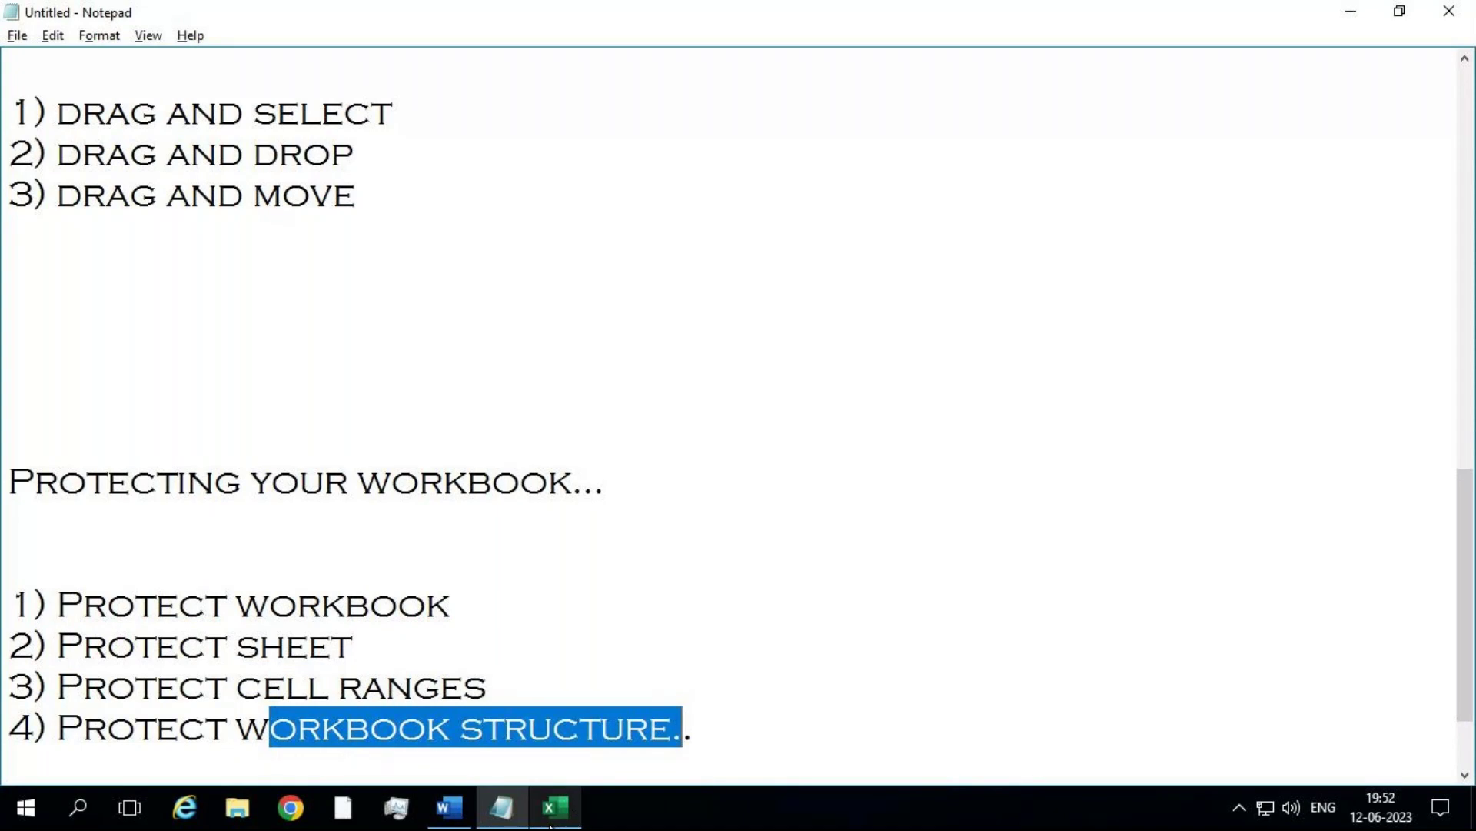
left_click(552, 807)
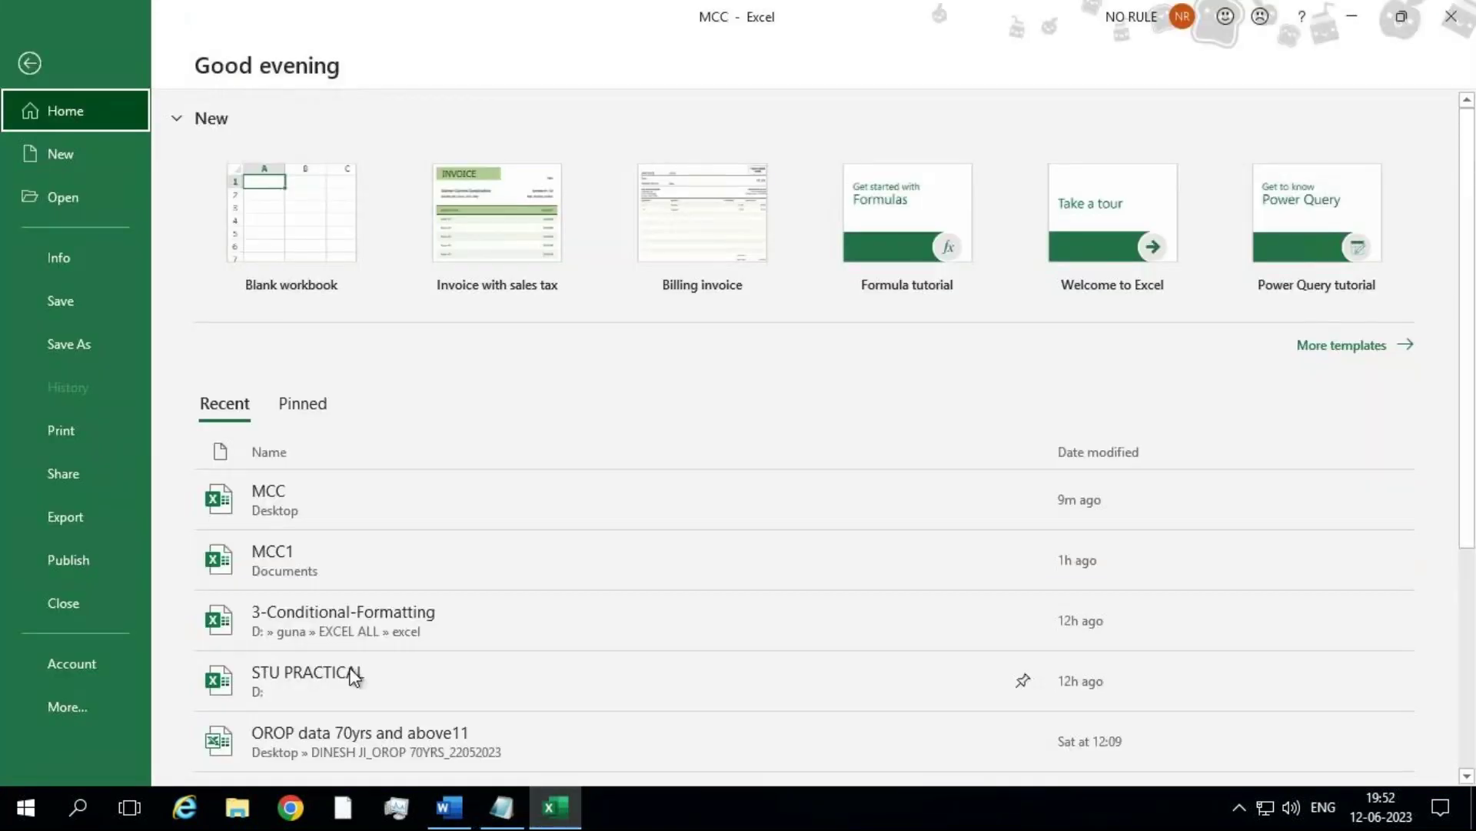
Step: Return to Sheet3 and try auto-filling from locked cell E15, dismissing the protection warning
left_click(30, 63)
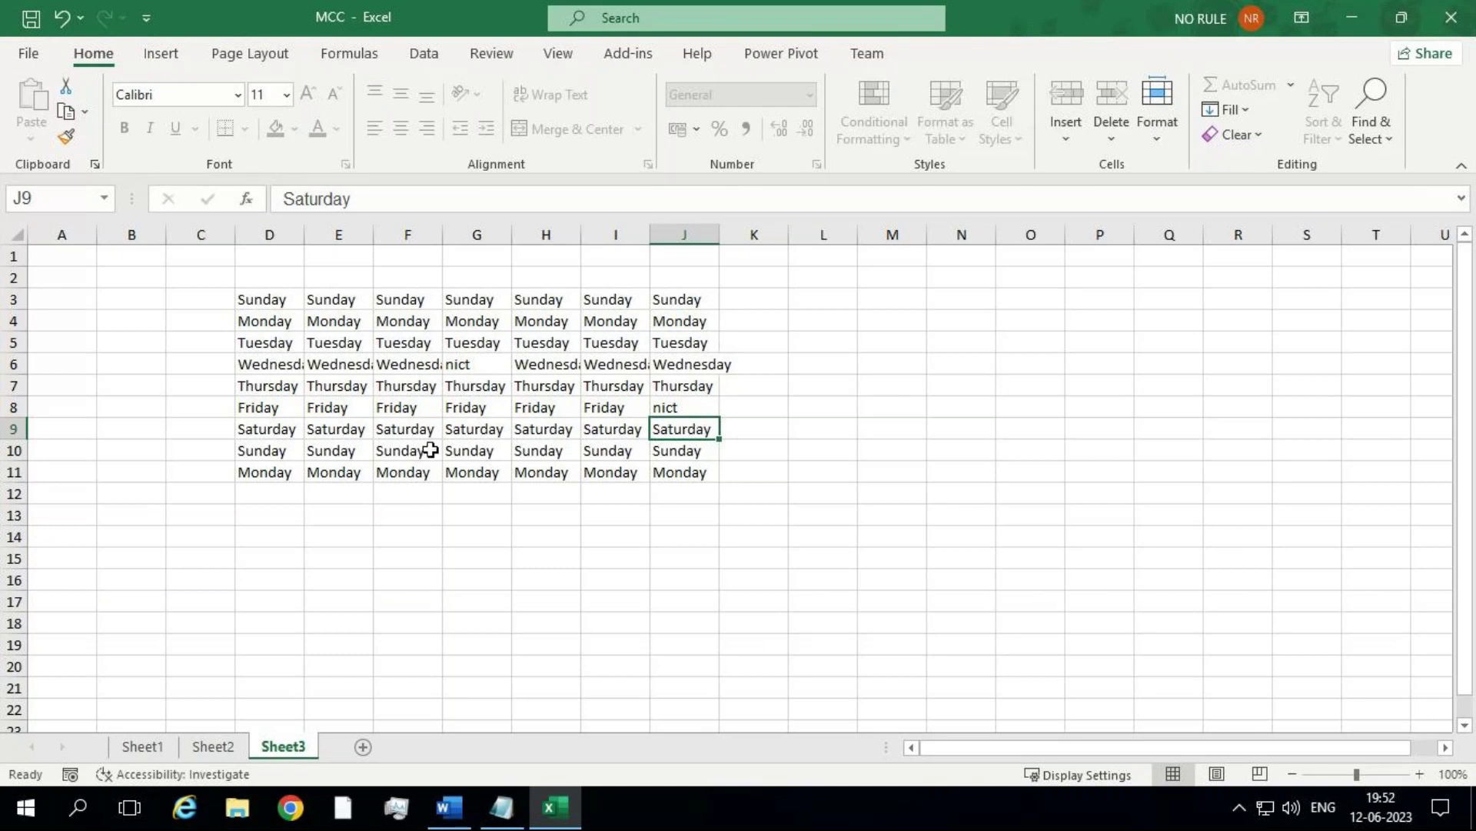
left_click(366, 565)
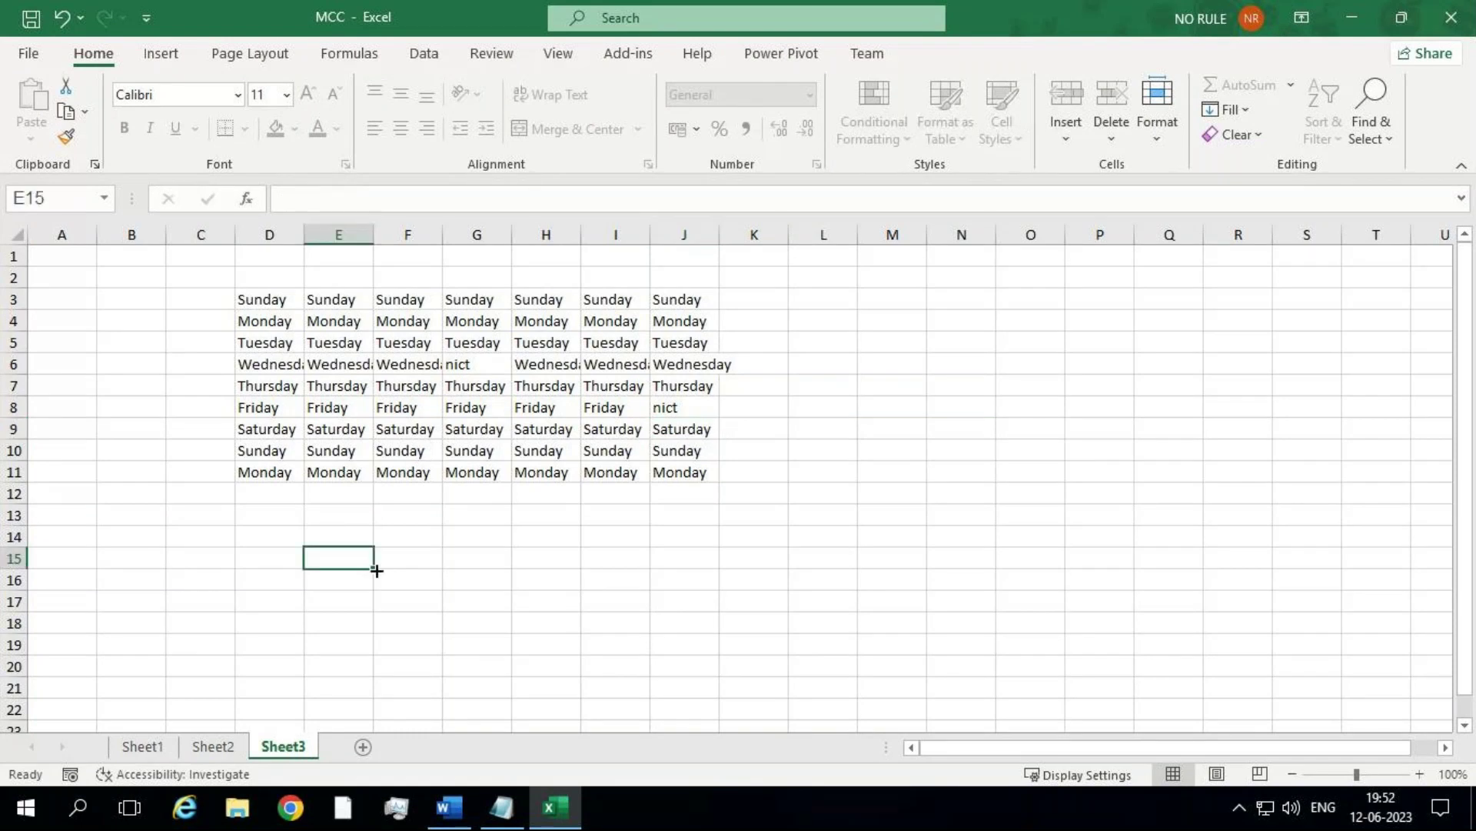
double_click(376, 570)
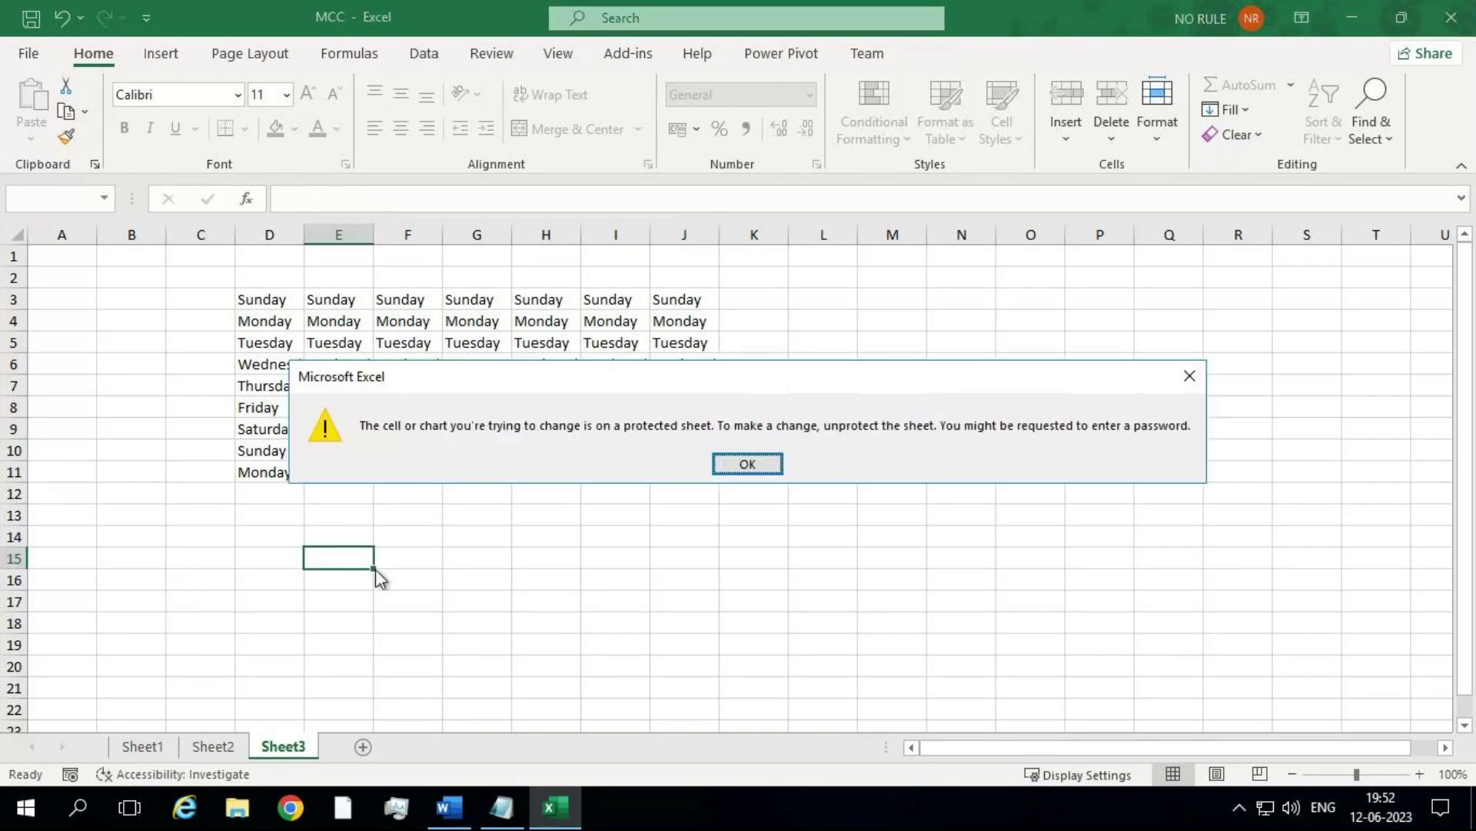
left_click(758, 473)
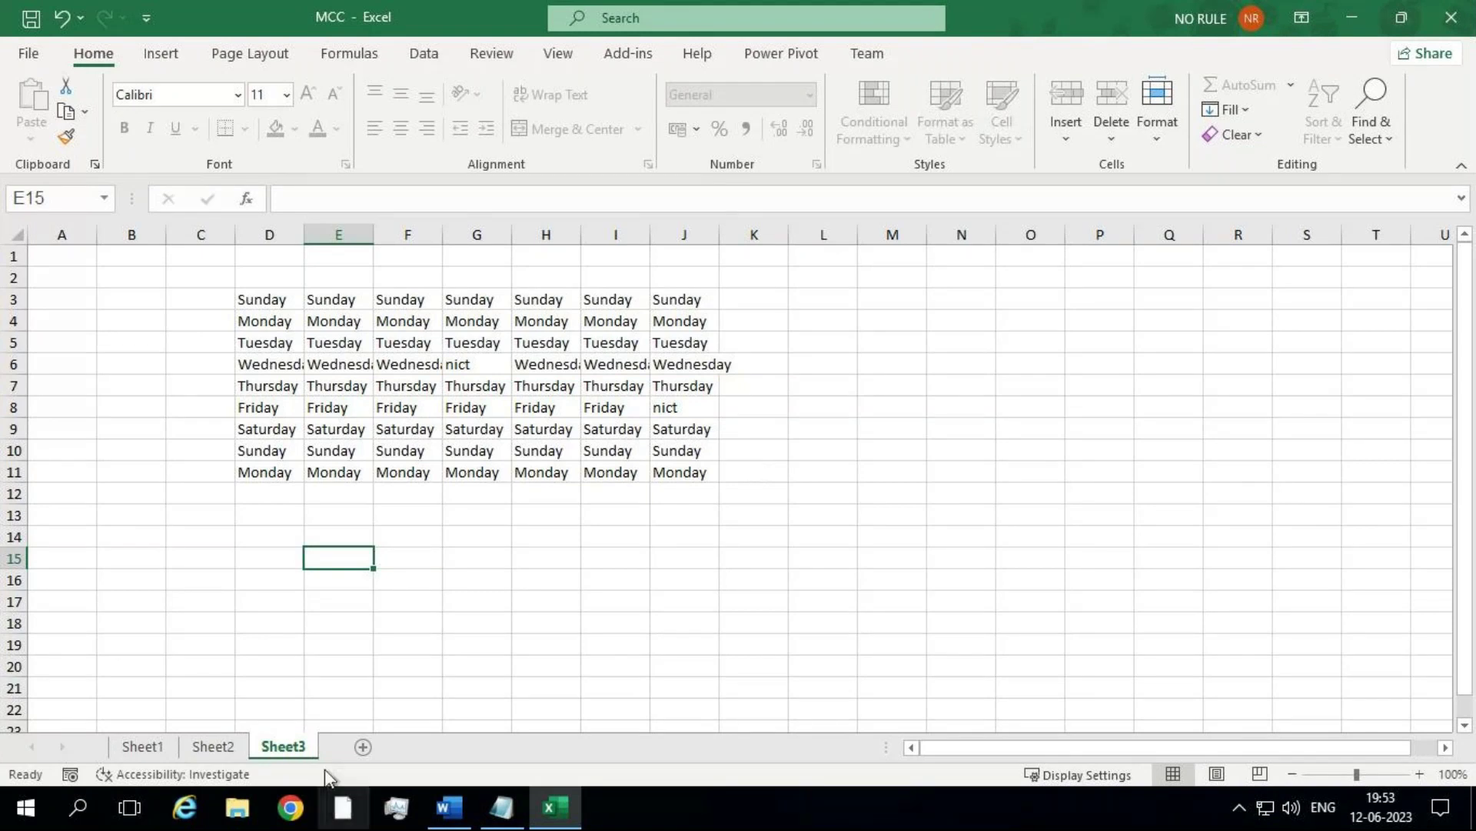
Step: Inspect Sheet3's tab context menu, switching to Sheet2 and back, then open Backstage view
right_click(299, 754)
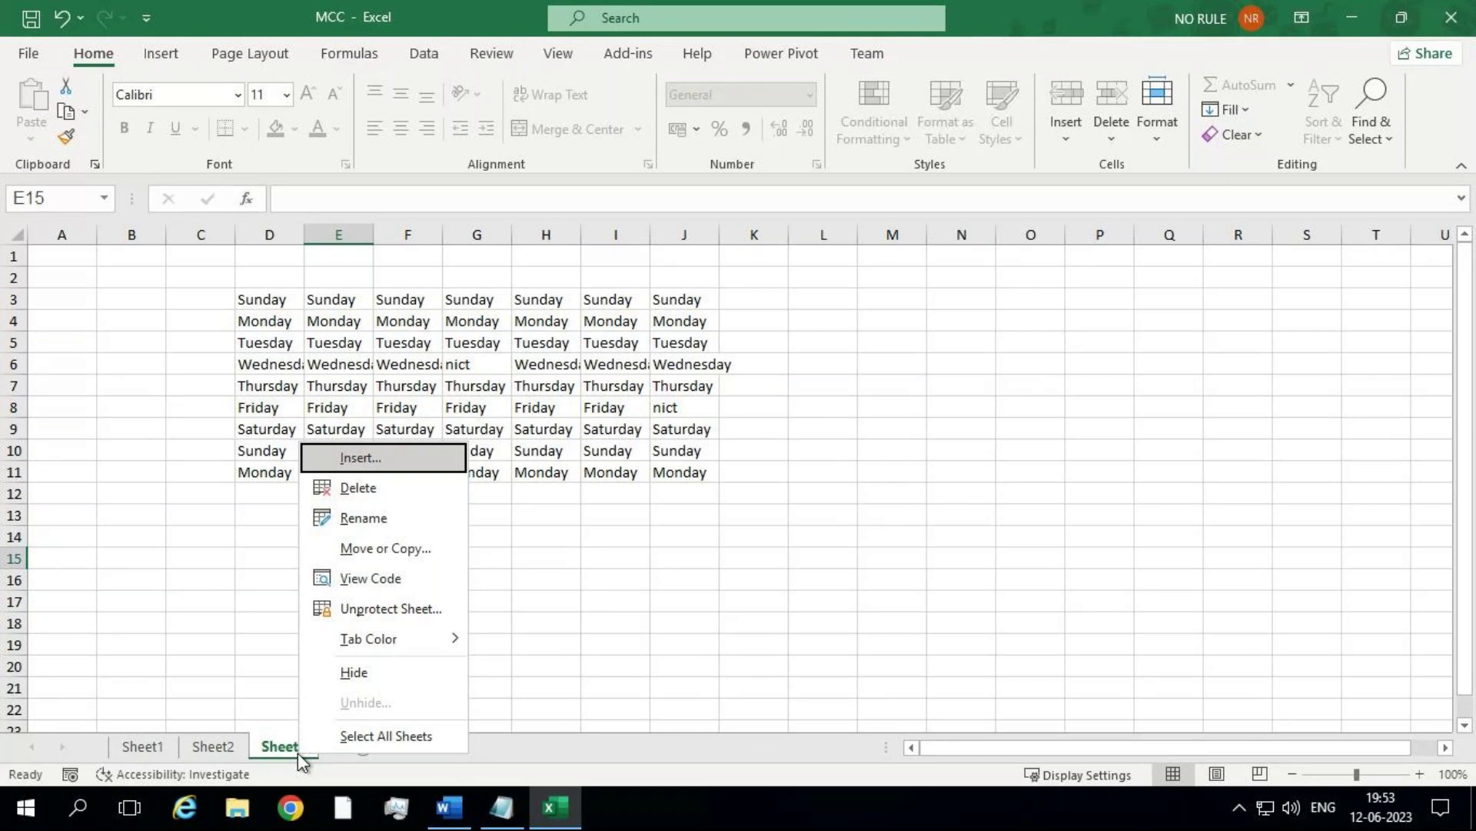
left_click(233, 750)
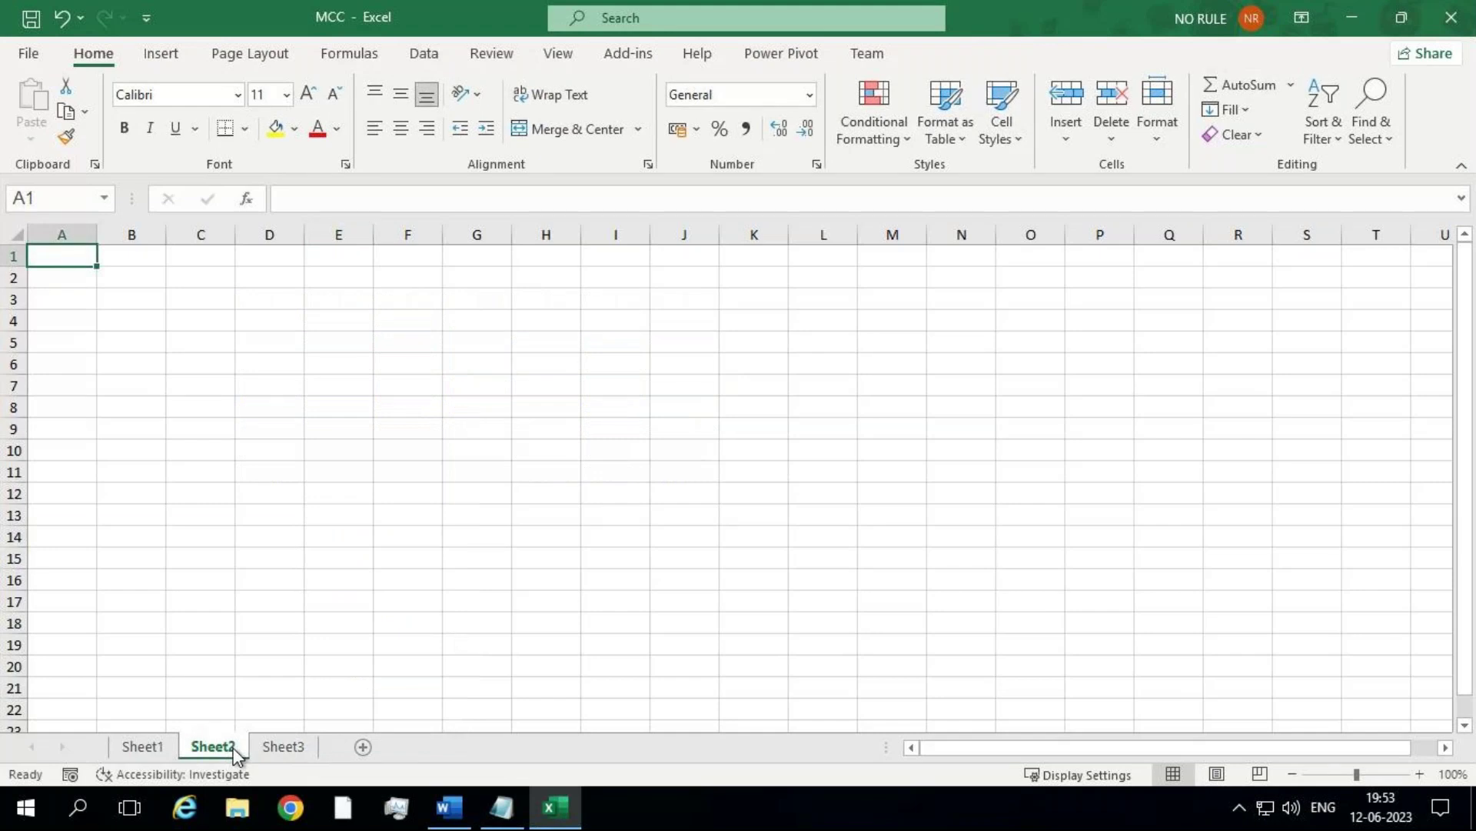
left_click(253, 752)
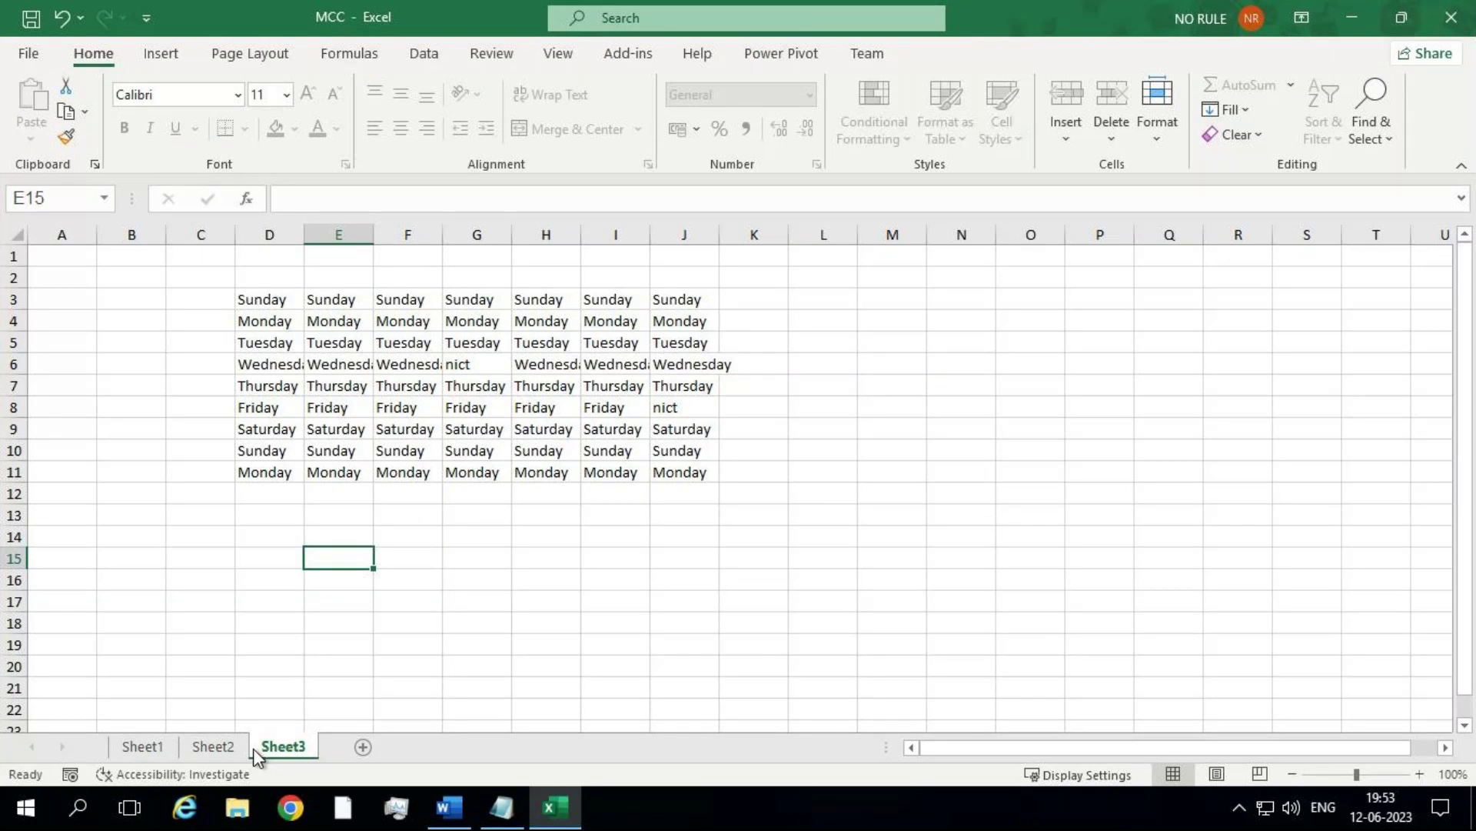
right_click(256, 753)
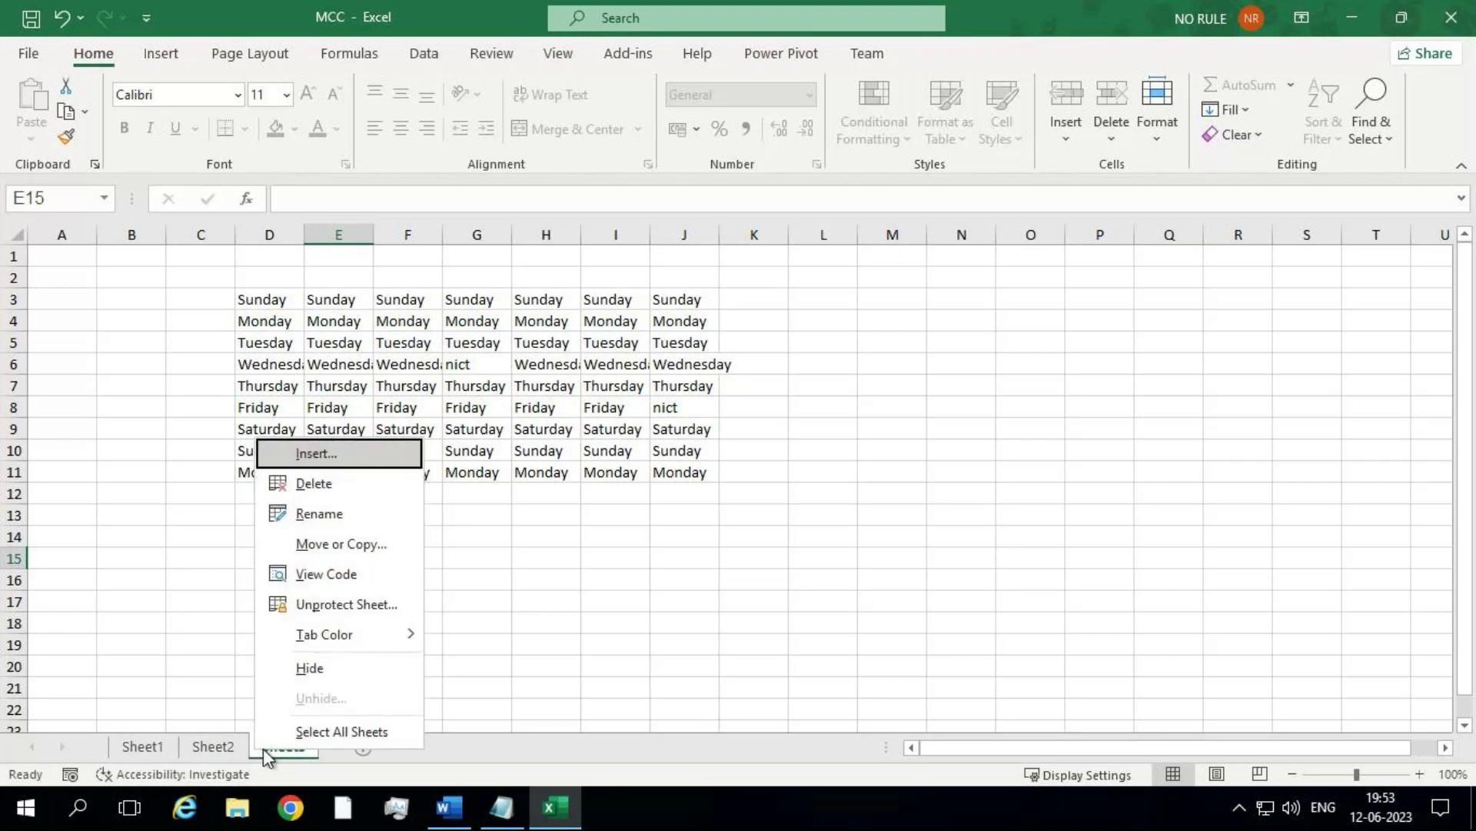
left_click(263, 749)
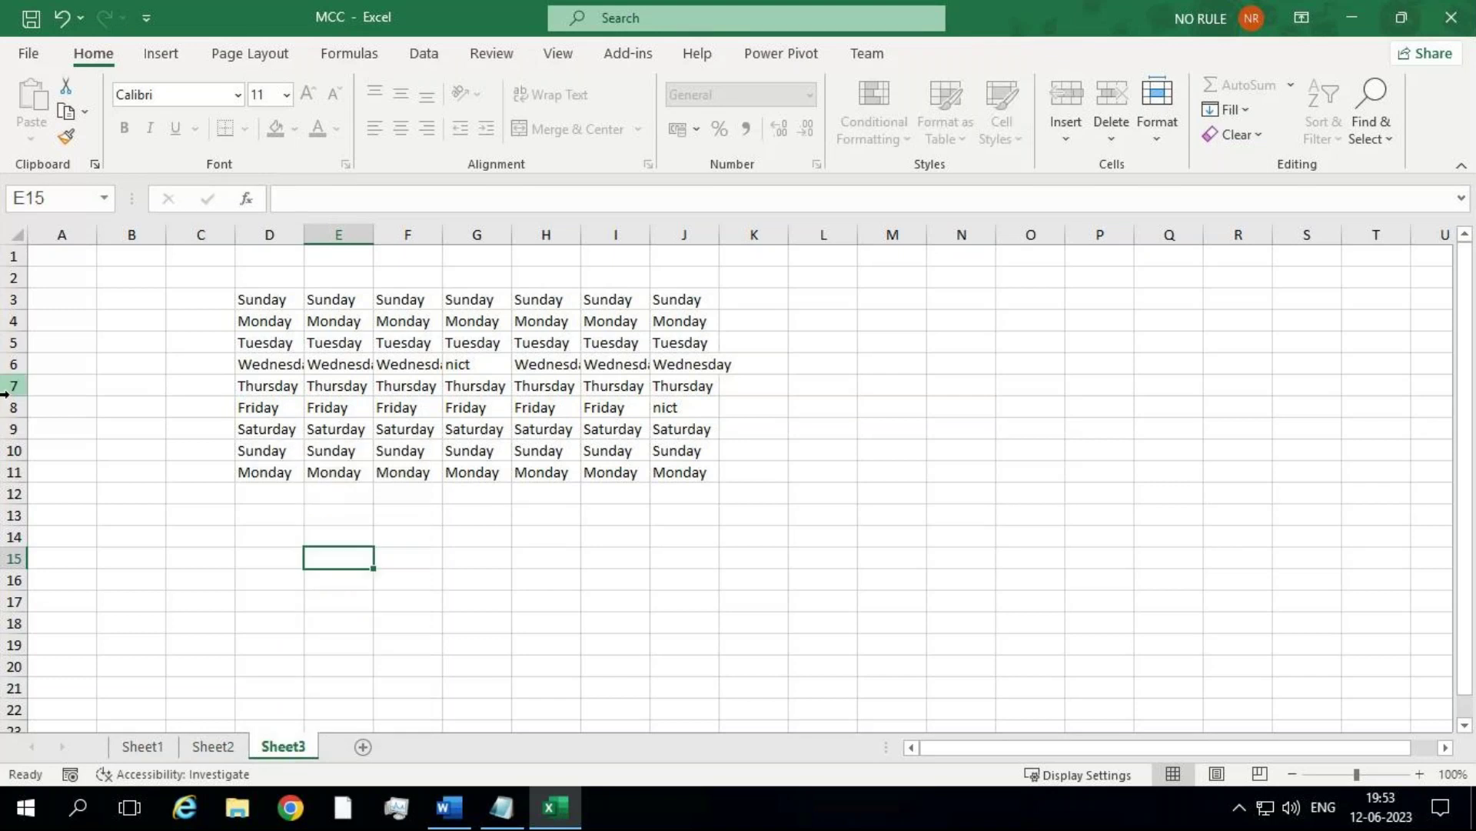
left_click(29, 55)
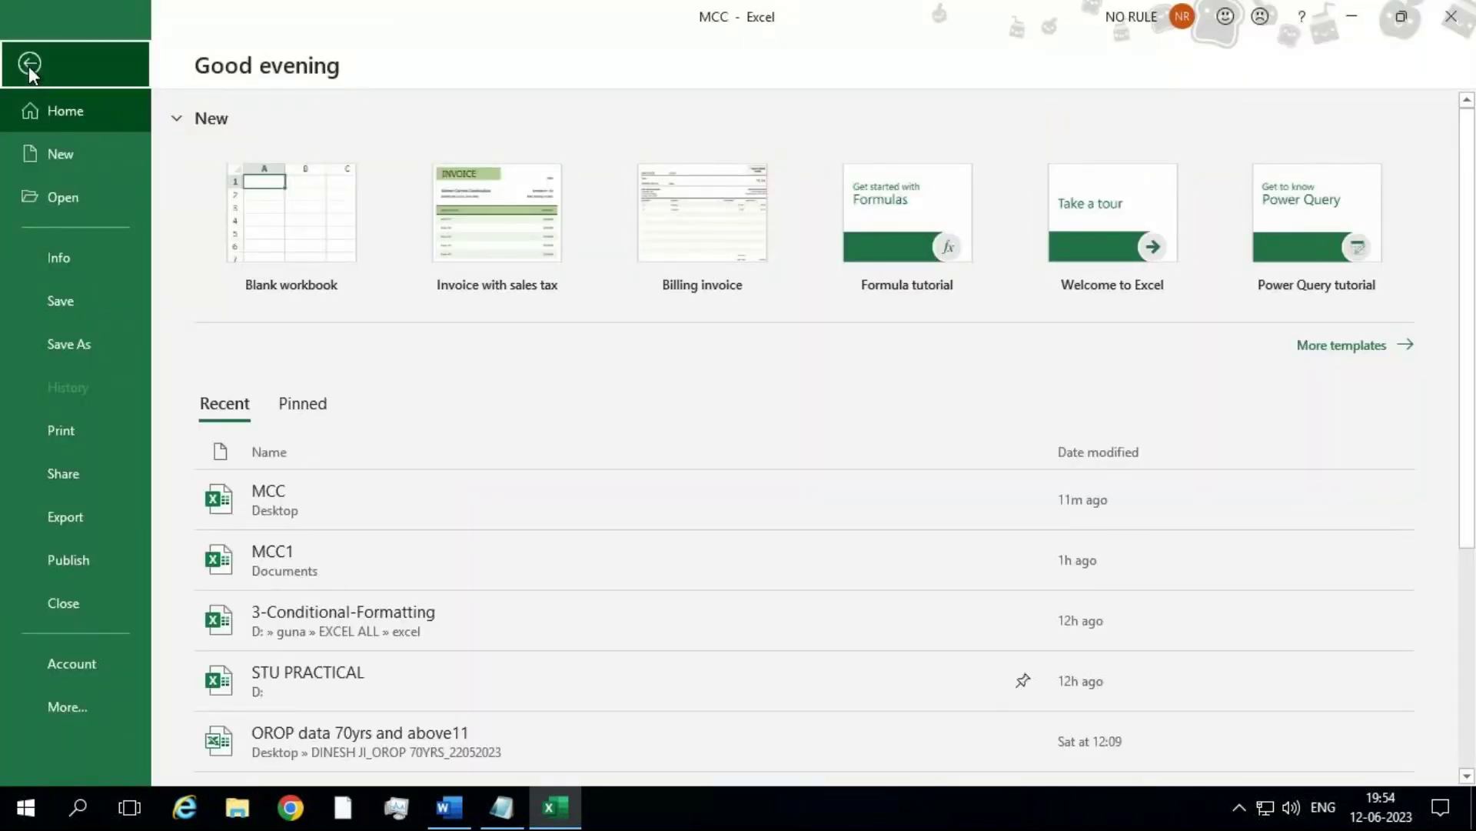
left_click(29, 65)
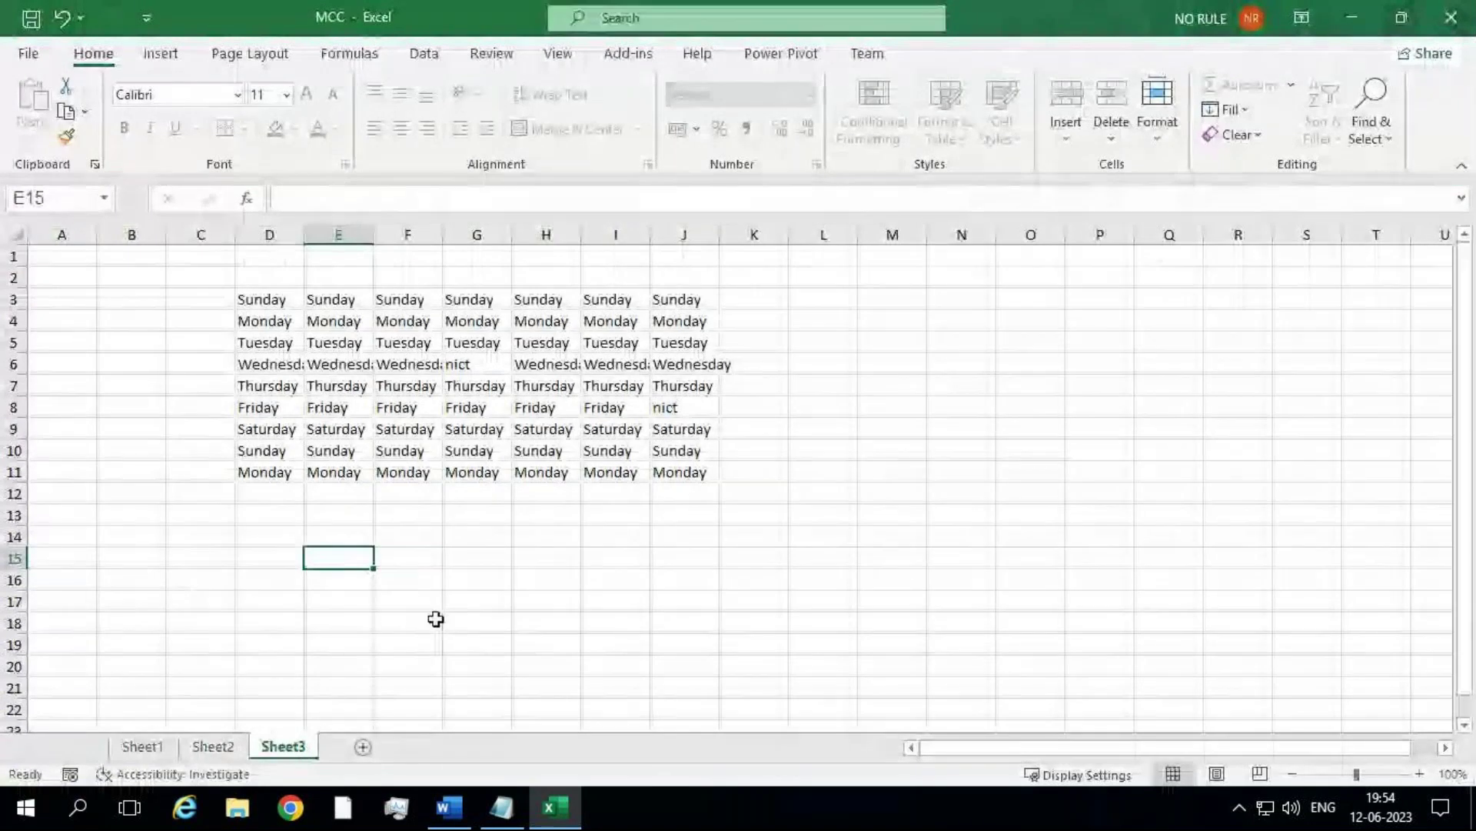
right_click(275, 749)
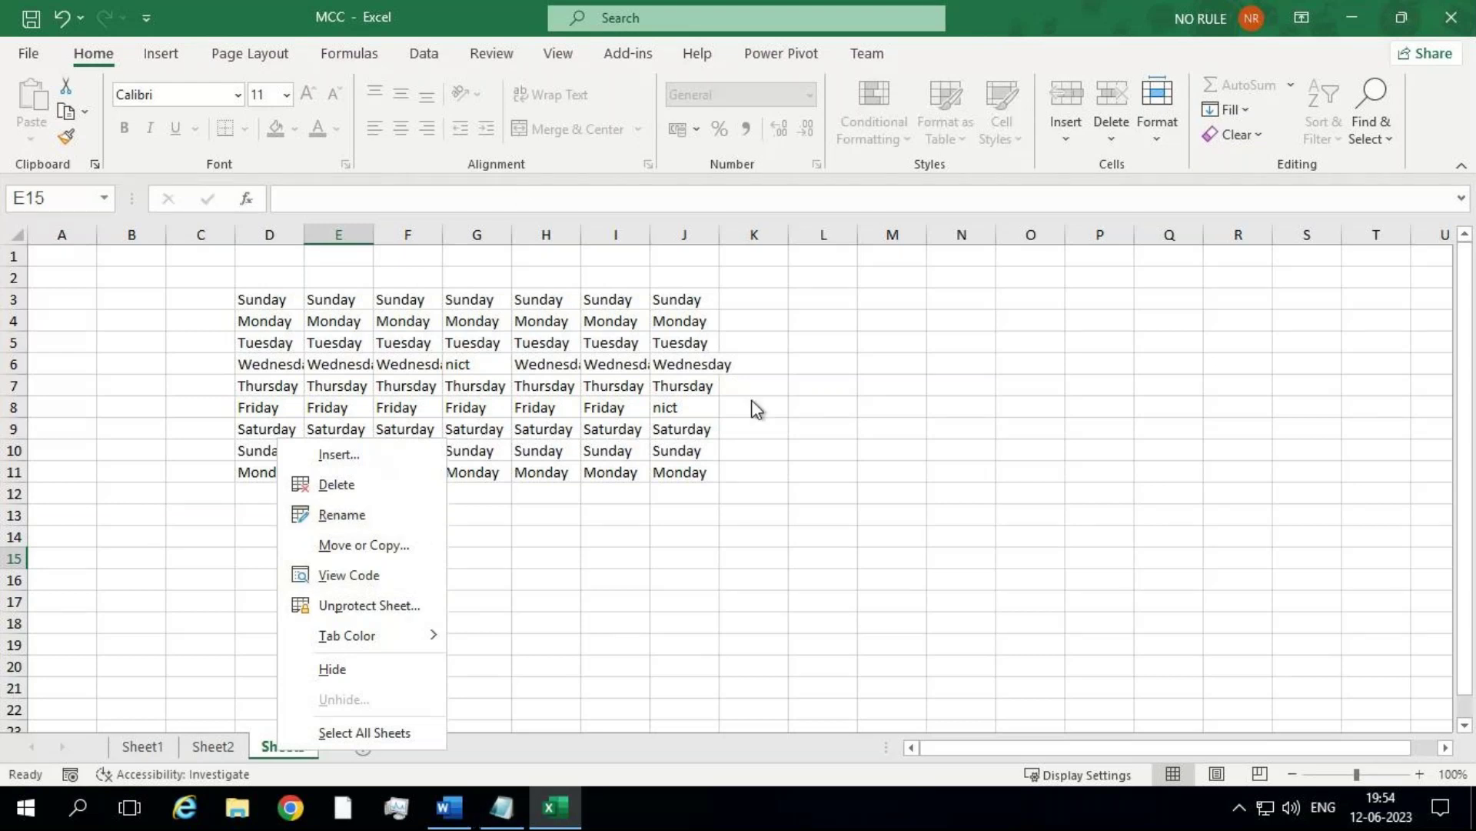
left_click(949, 9)
left_click(952, 11)
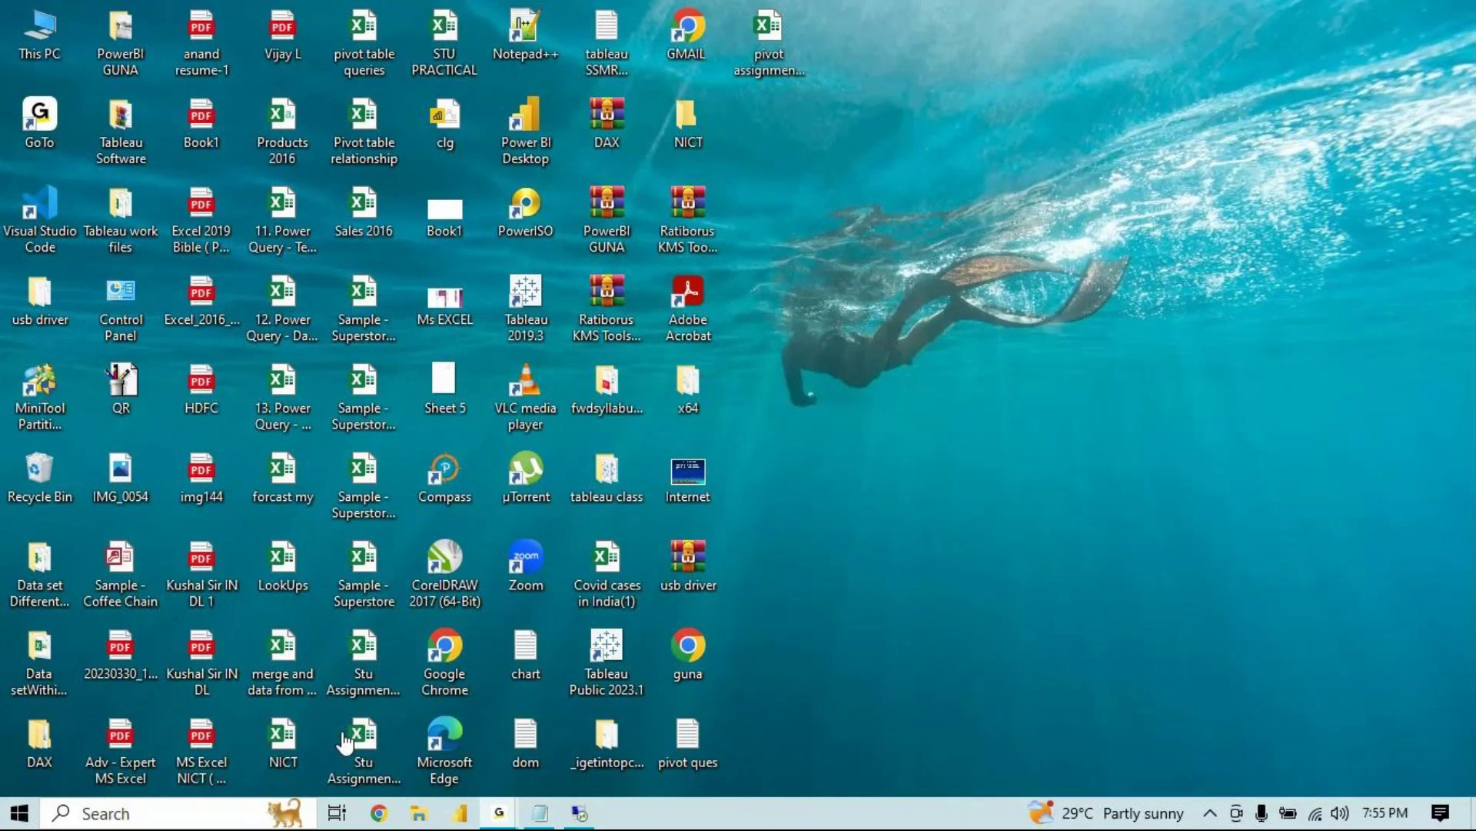
left_click_drag(344, 742, 341, 732)
mouse_move(579, 812)
left_click(603, 686)
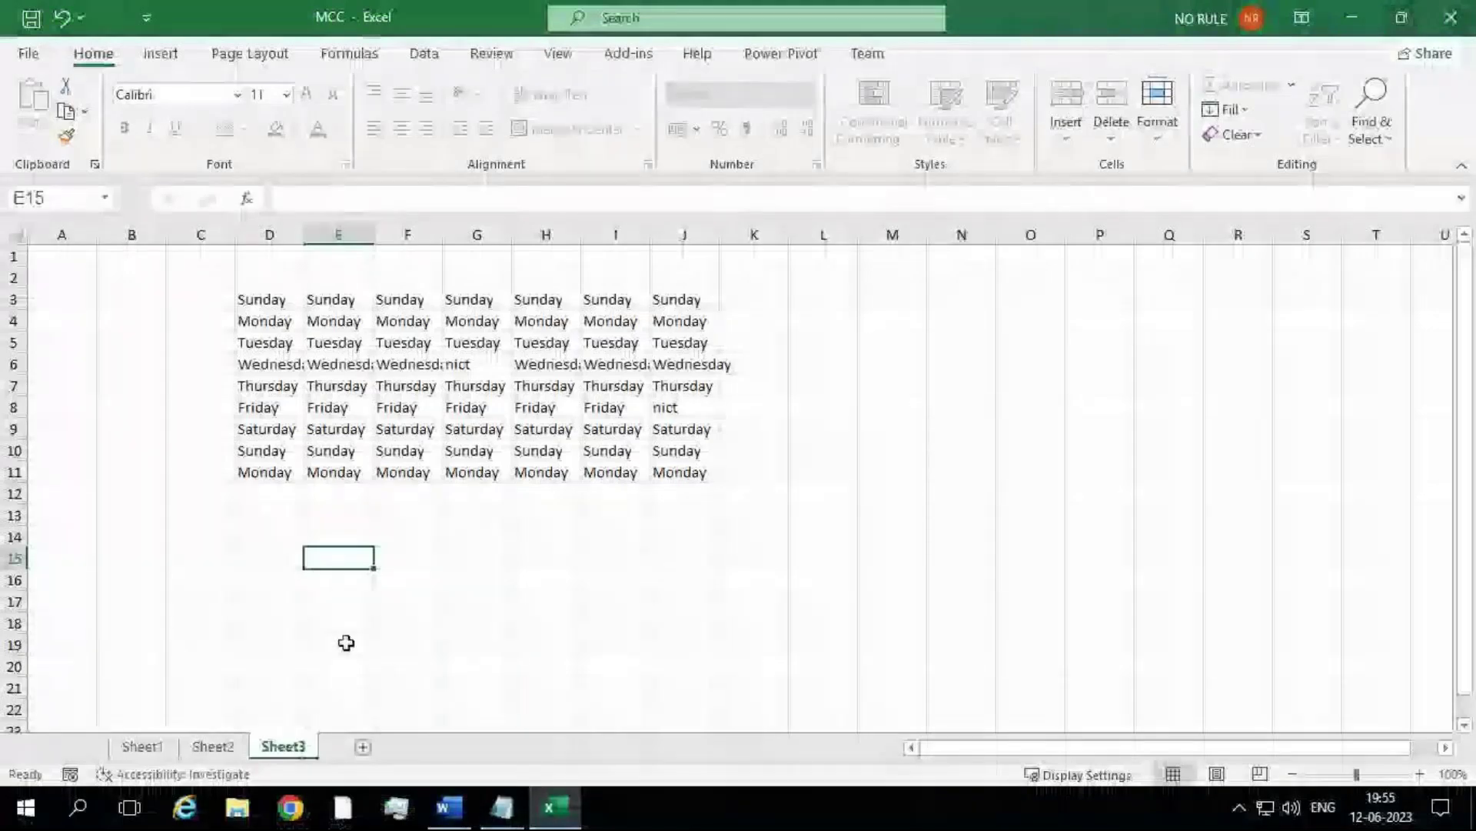
Step: Protect the MCC workbook structure from File > Info, entering and confirming a password
left_click(18, 59)
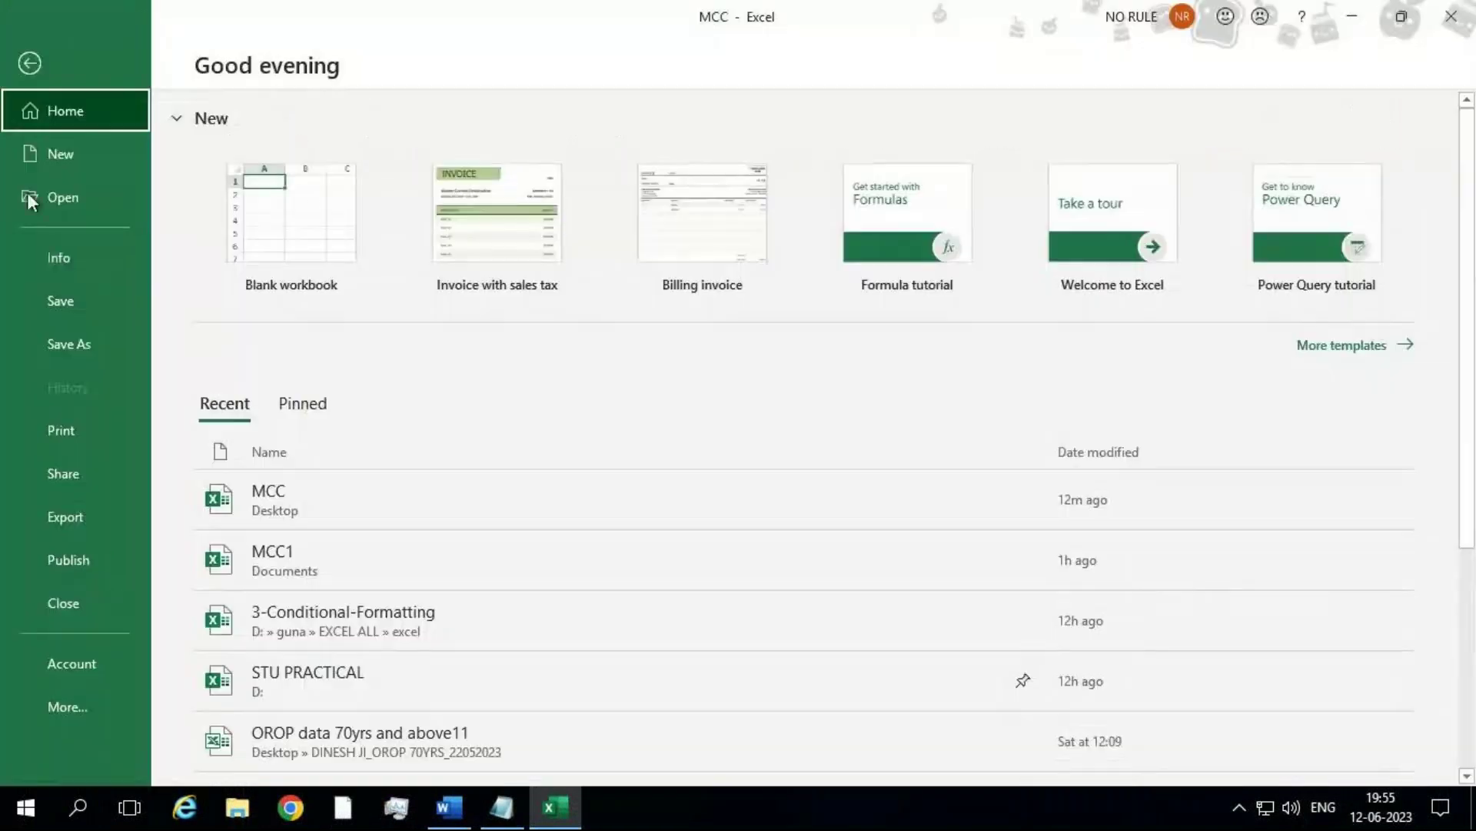
left_click(43, 248)
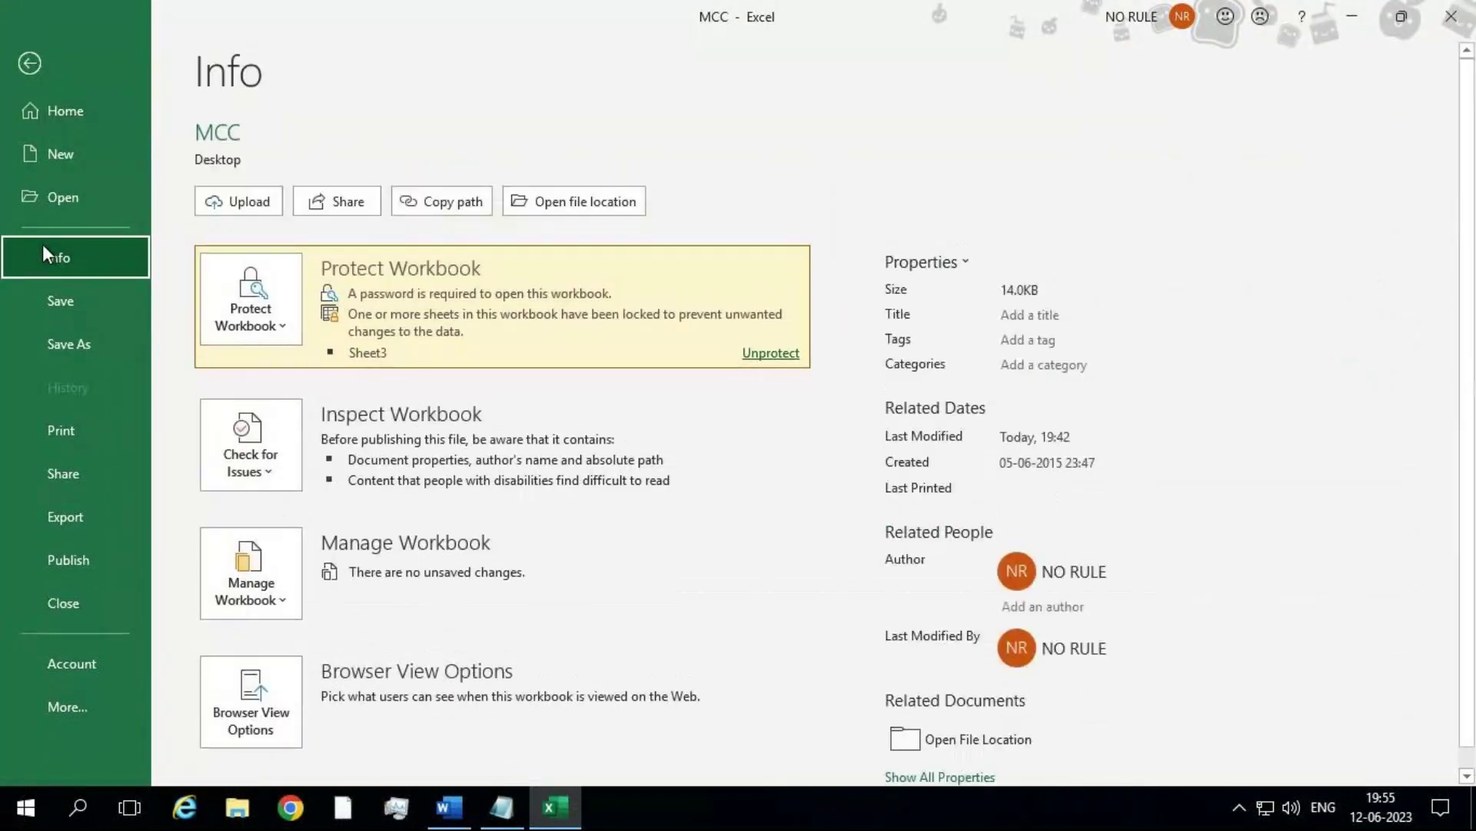
left_click(242, 315)
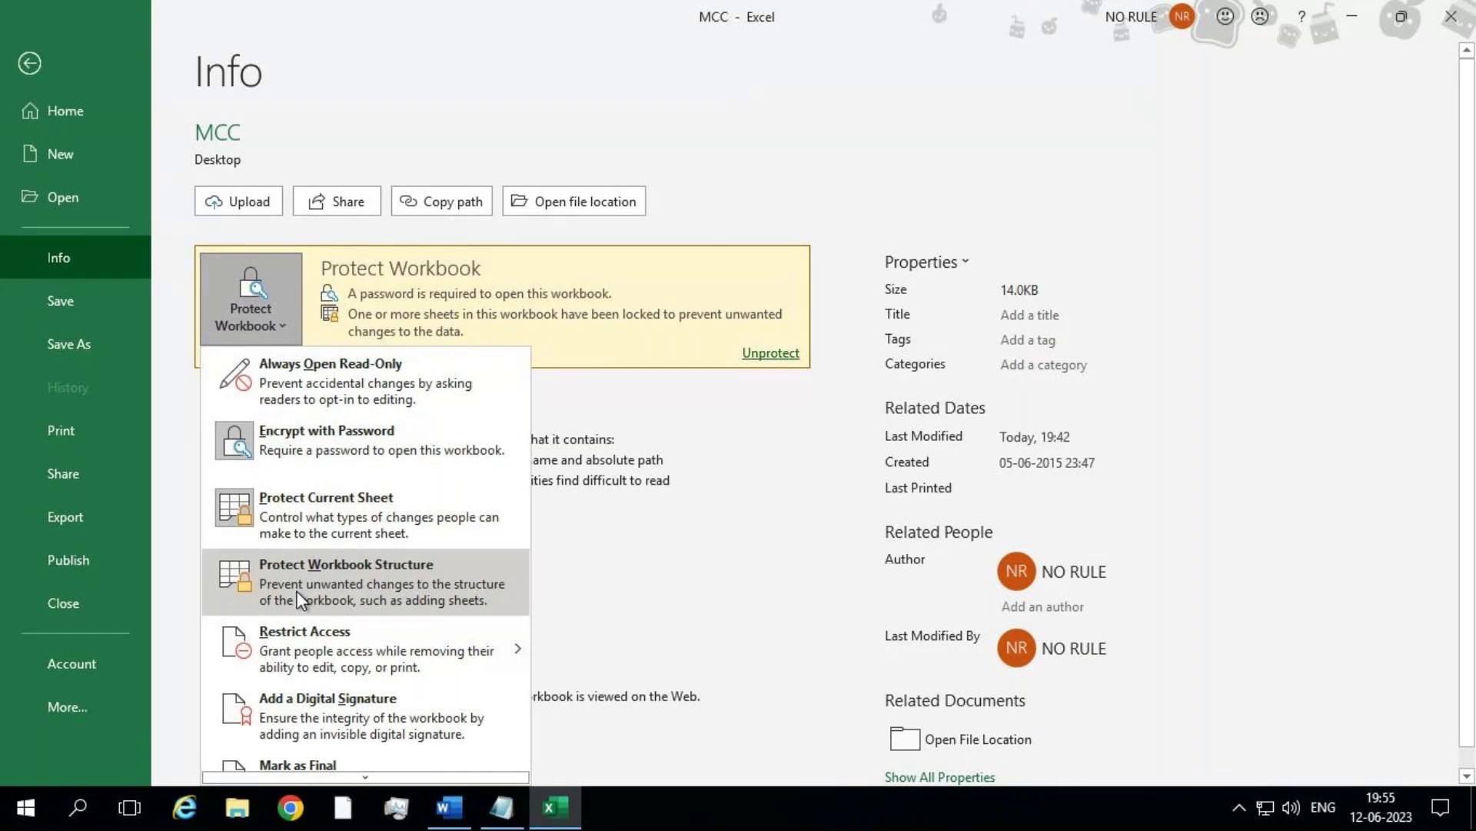
left_click(299, 599)
type("123")
key("Return")
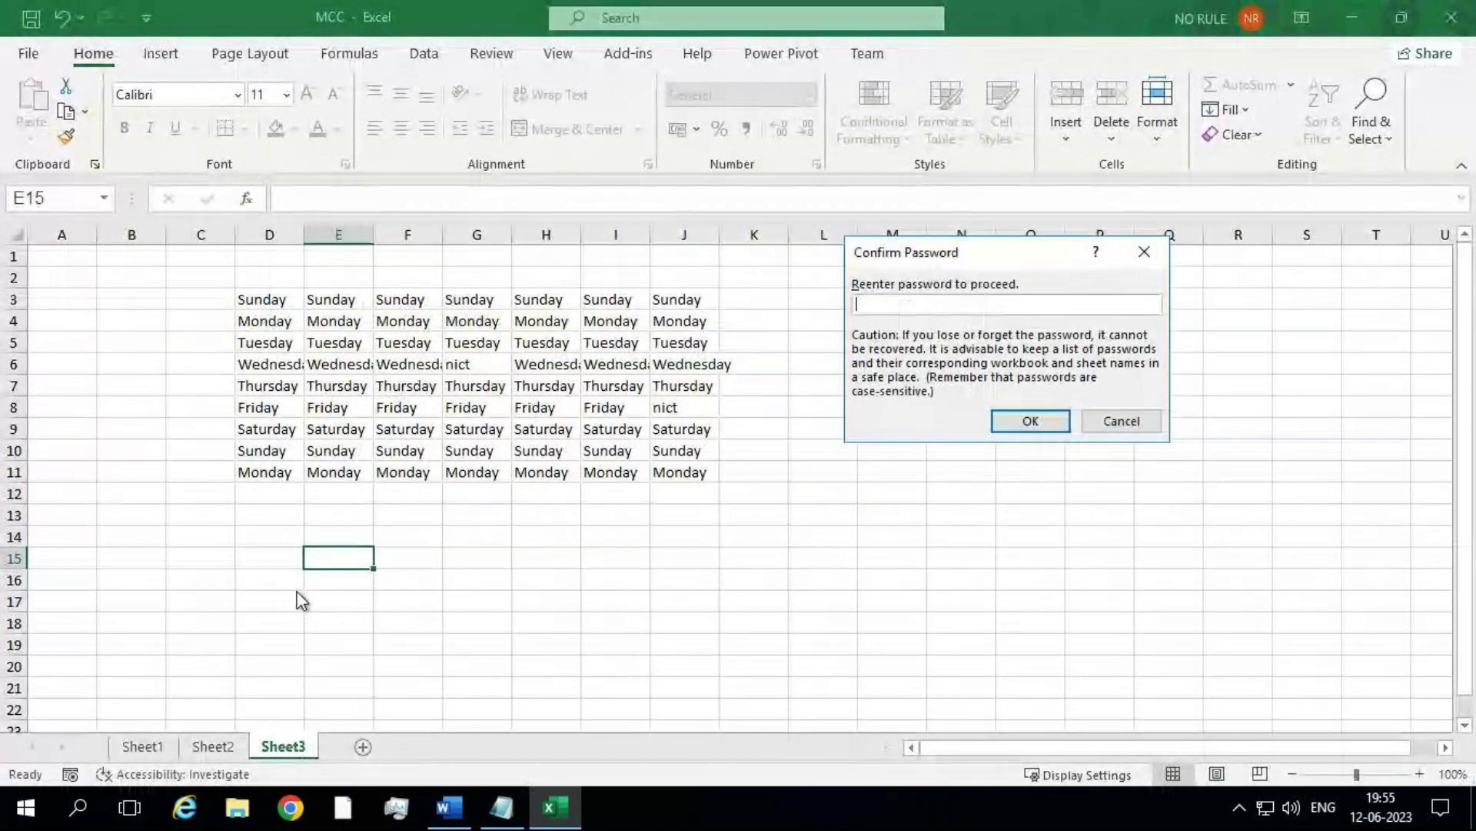
type("123")
key("Return")
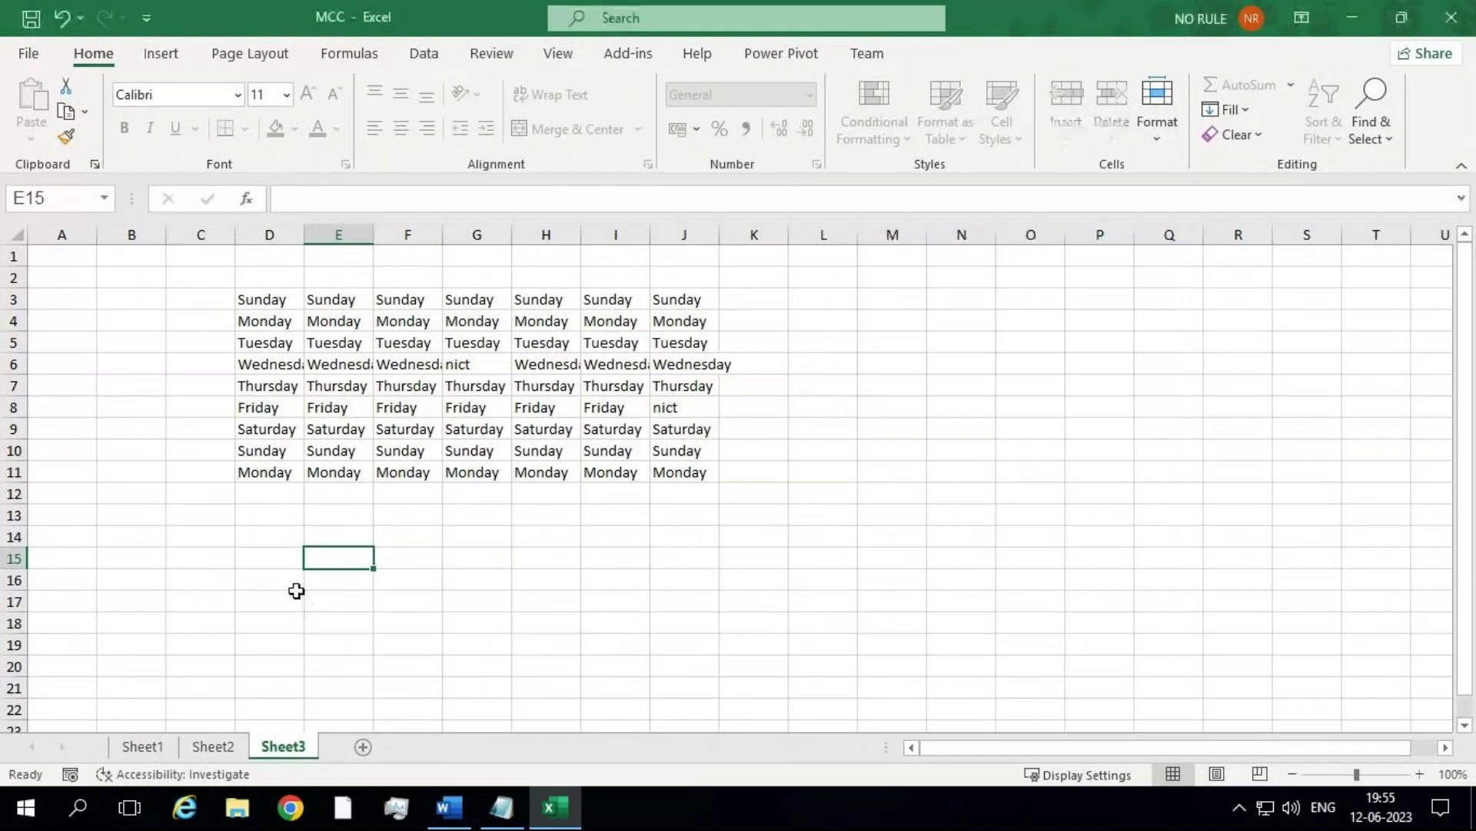
right_click(283, 754)
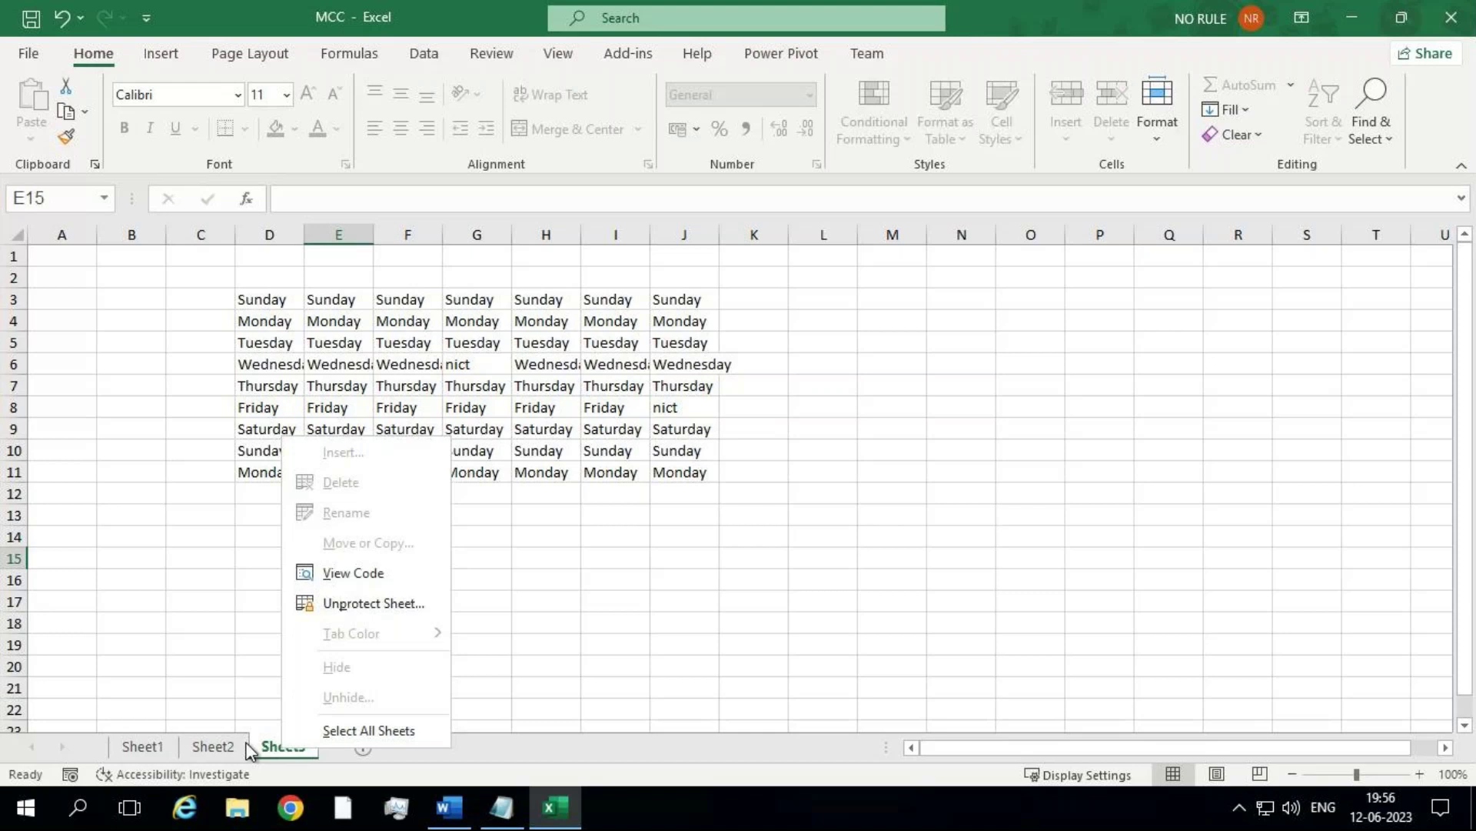
key("Escape")
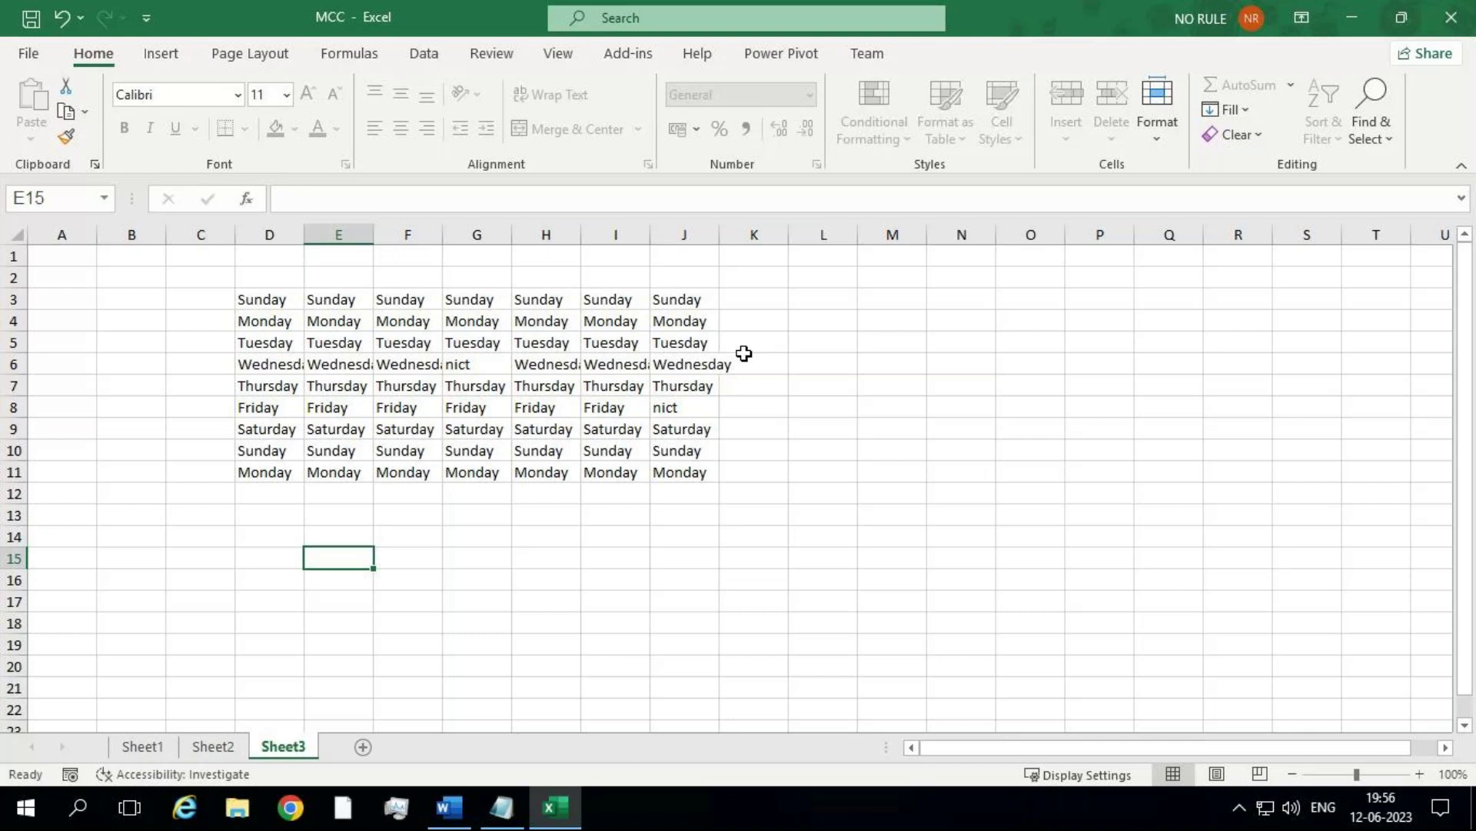
Step: Retitle the 'Protecting your workbook' heading in the Notepad notes as 'Workbook Management'
left_click(501, 807)
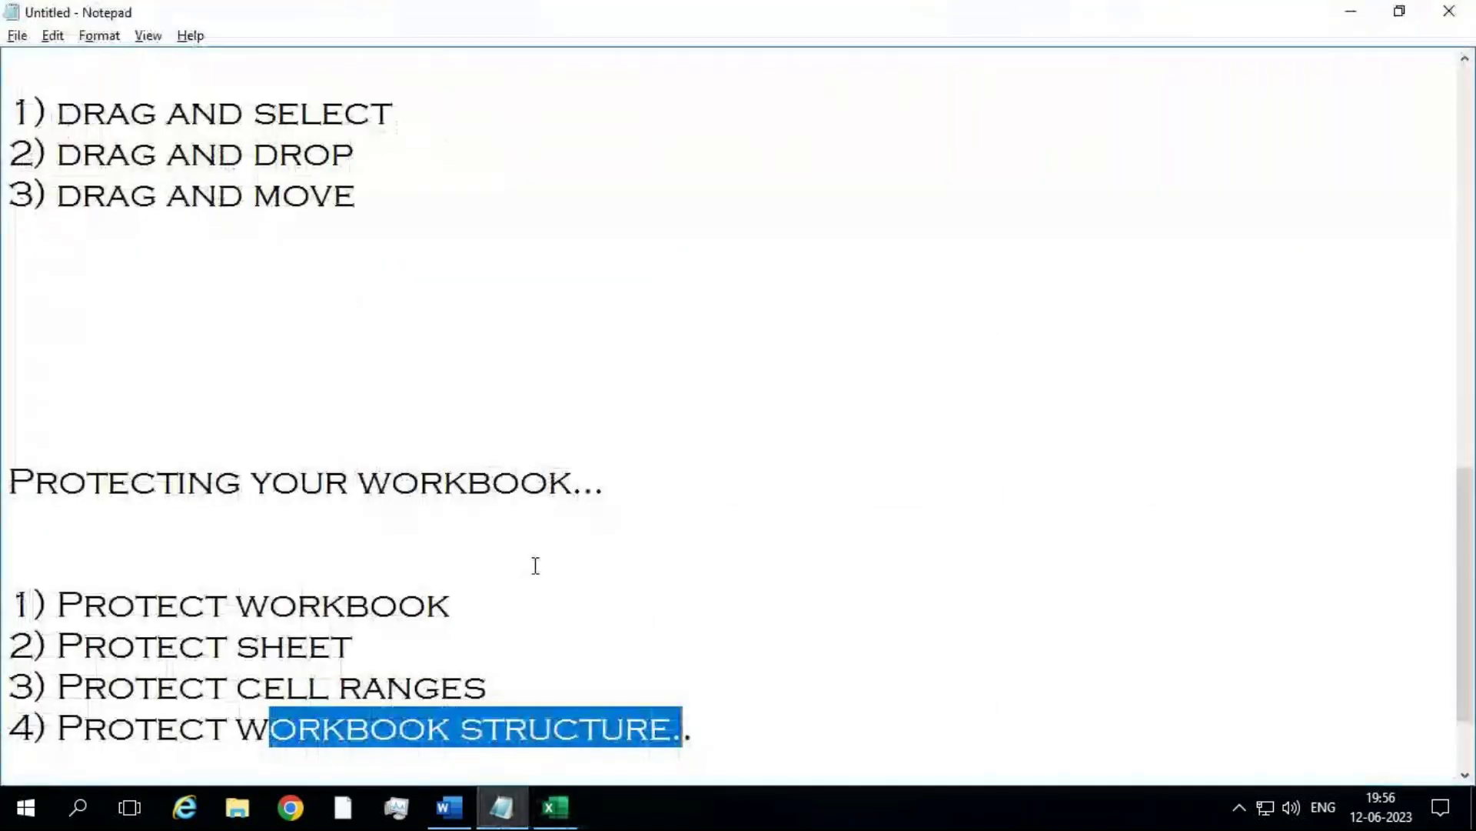
left_click_drag(758, 716, 43, 573)
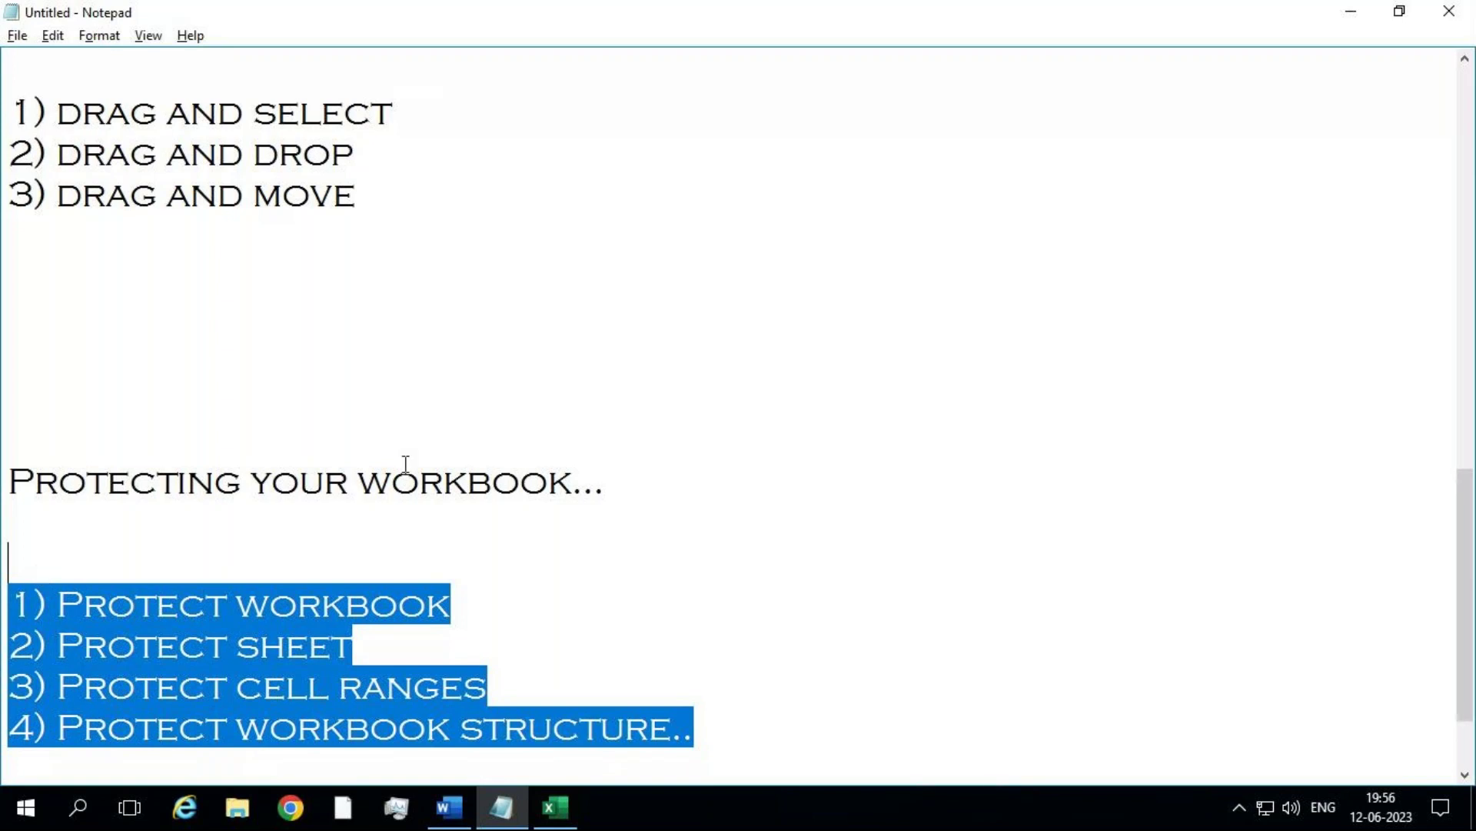
left_click_drag(597, 481, 10, 478)
type("WoE.")
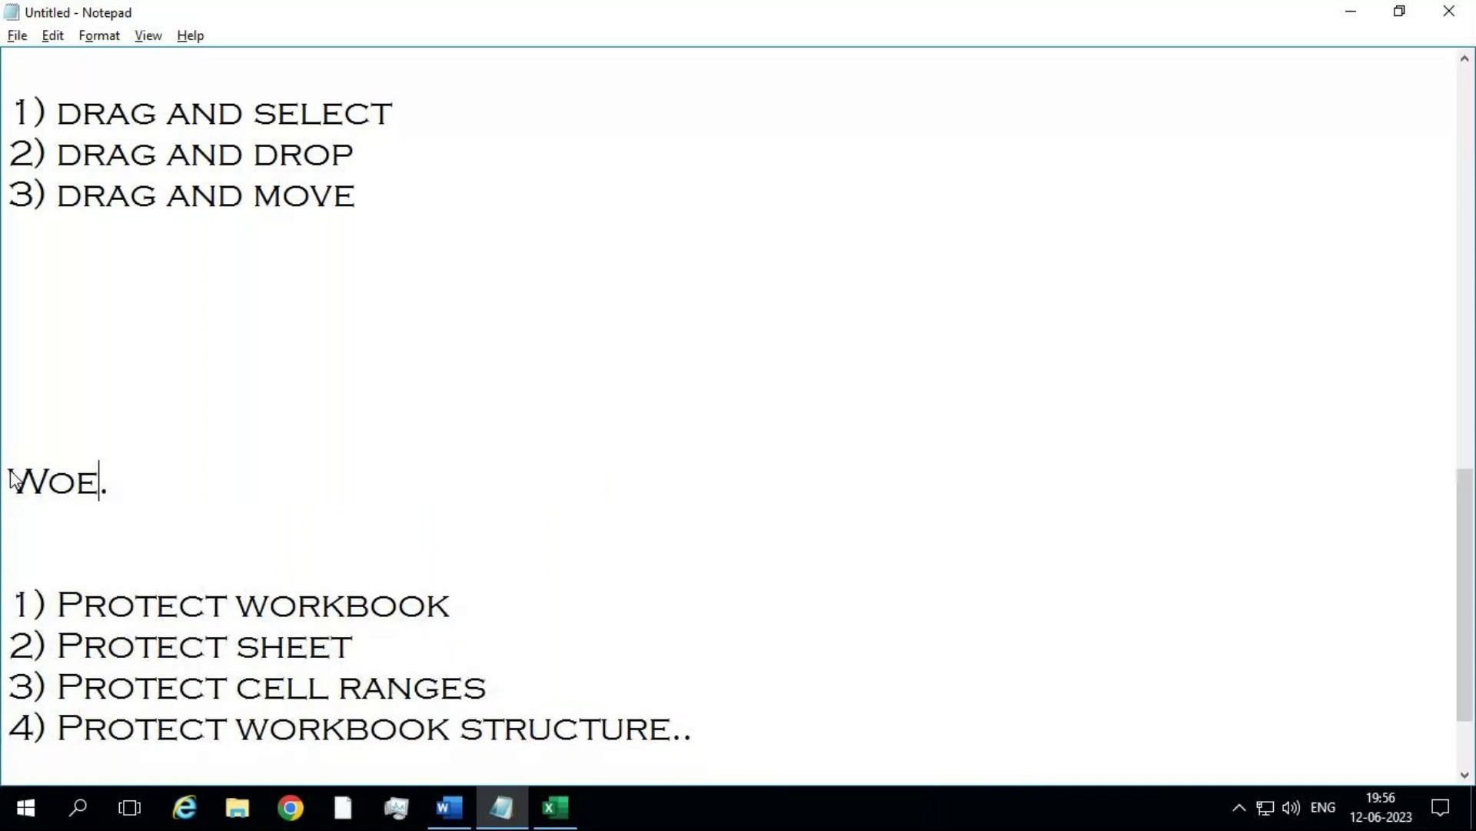
key("BackSpace")
type("rkbook M")
type("nan")
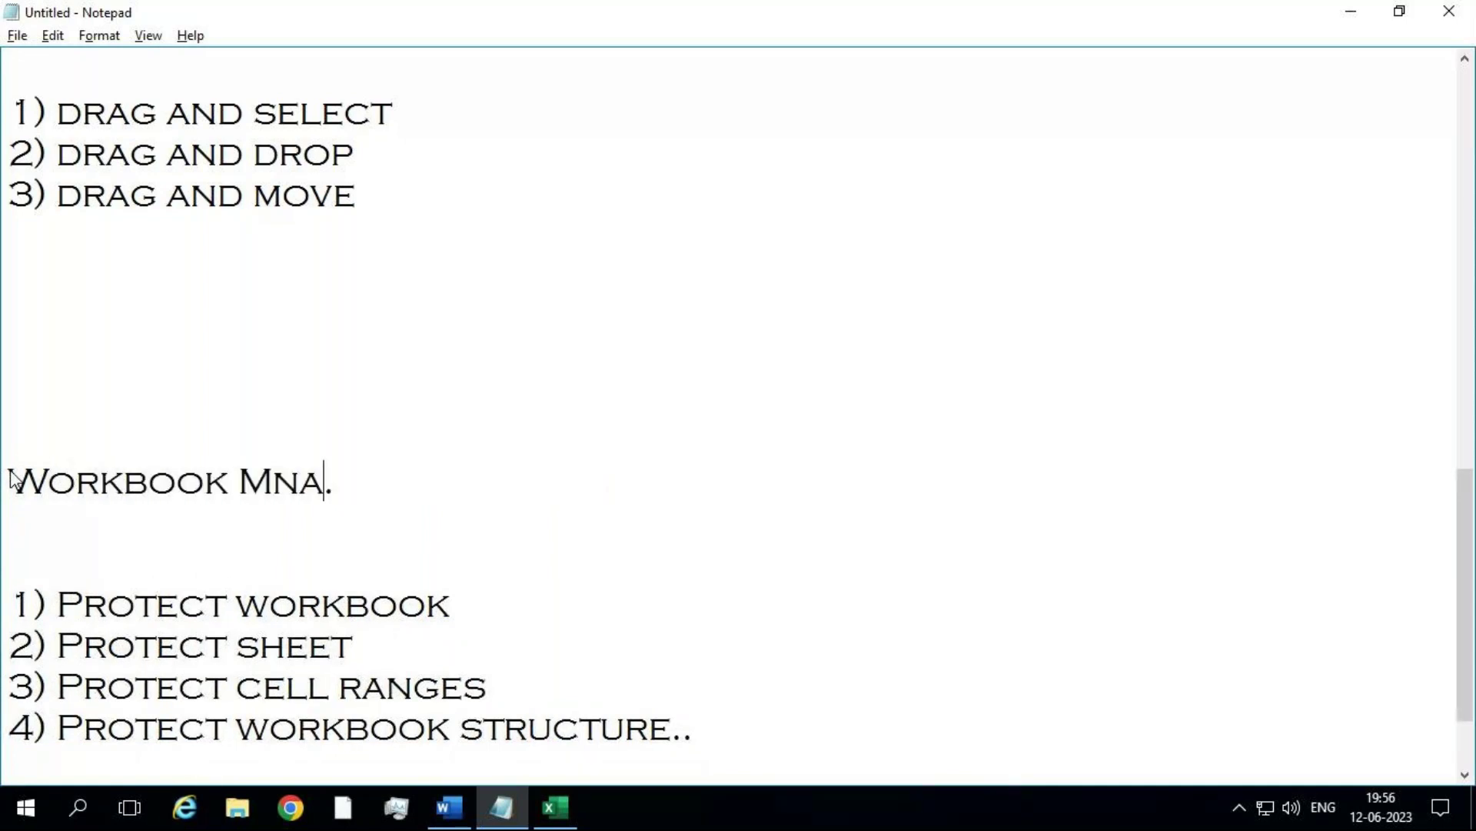
key("BackSpace")
key("BackSpace")
key("BackSpace")
type("anagement")
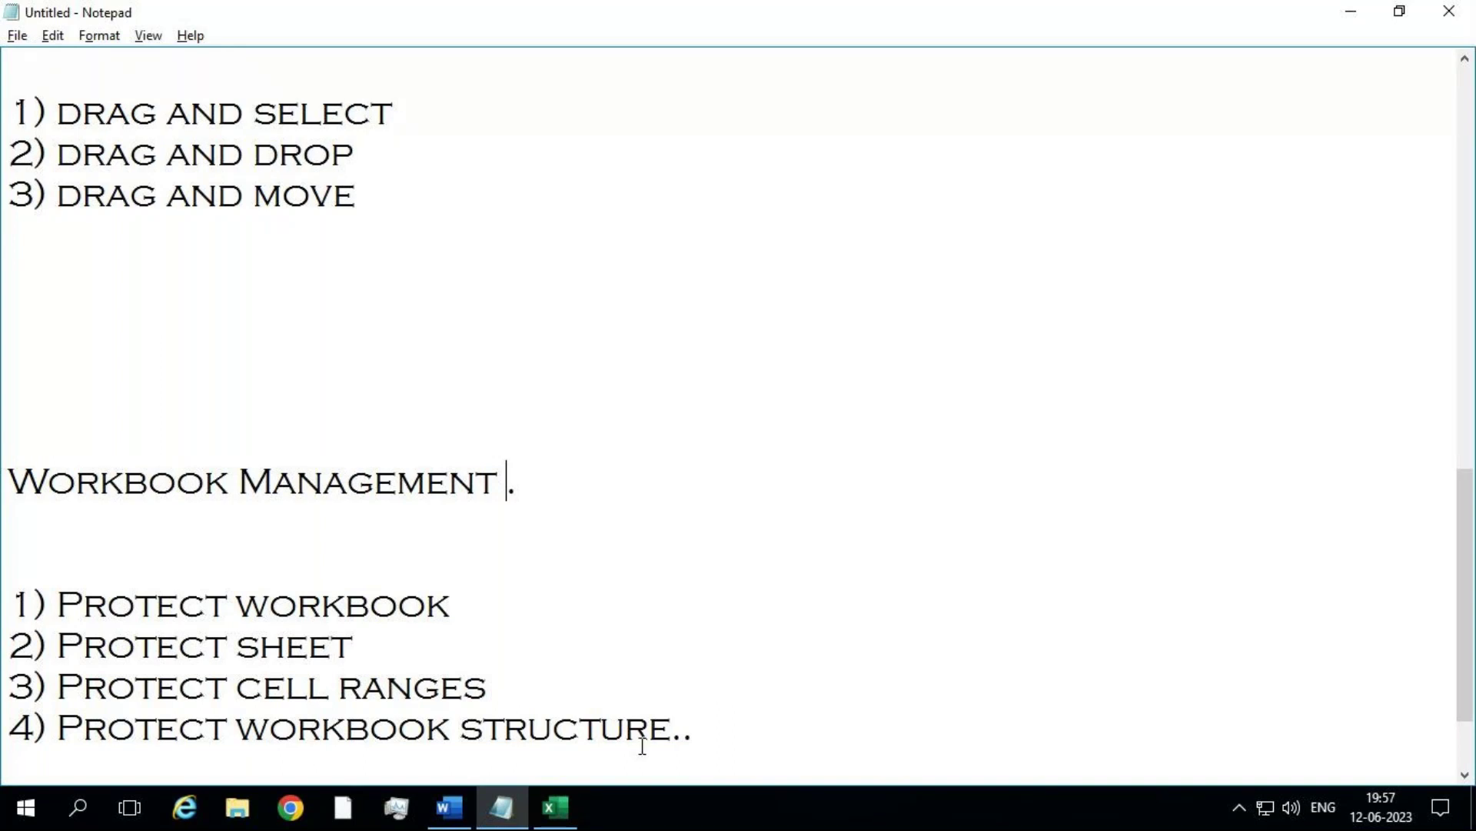
Step: Scroll through the notes, then minimise Notepad and the Remote Desktop session
left_click_drag(1469, 548, 1381, 108)
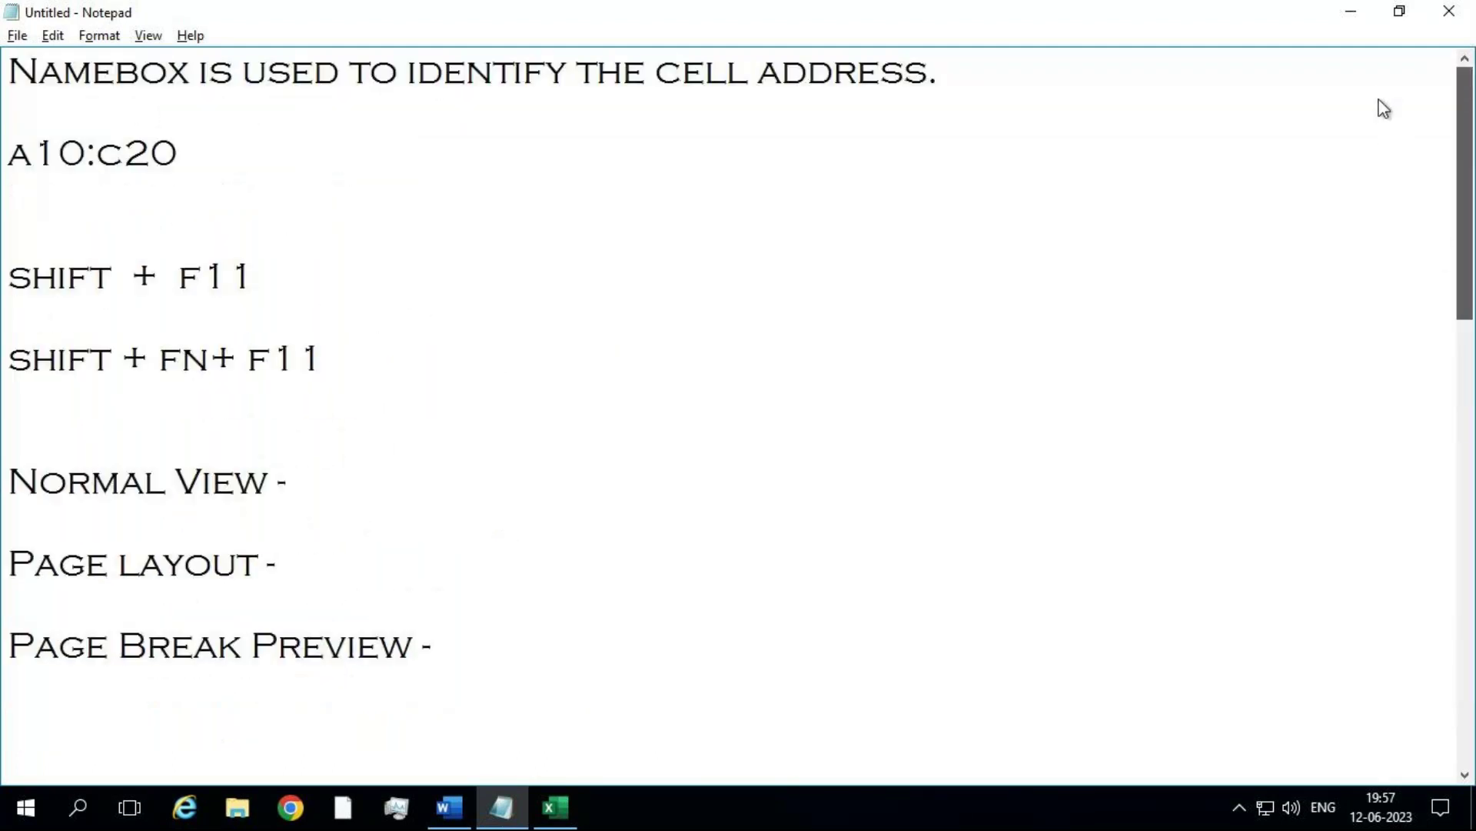
left_click_drag(1319, 9, 1463, 75)
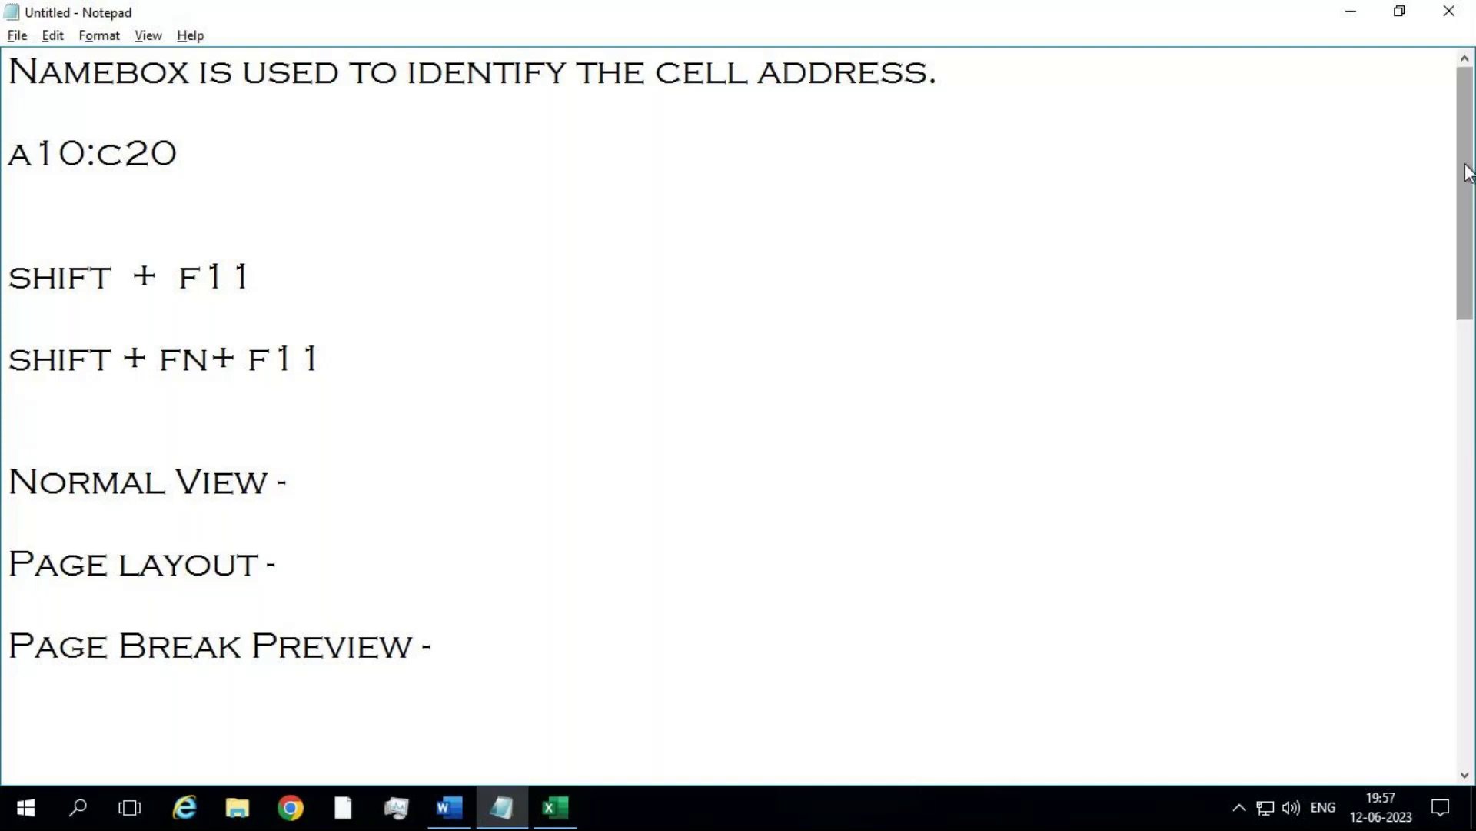
left_click_drag(1465, 173, 1460, 514)
mouse_move(523, 817)
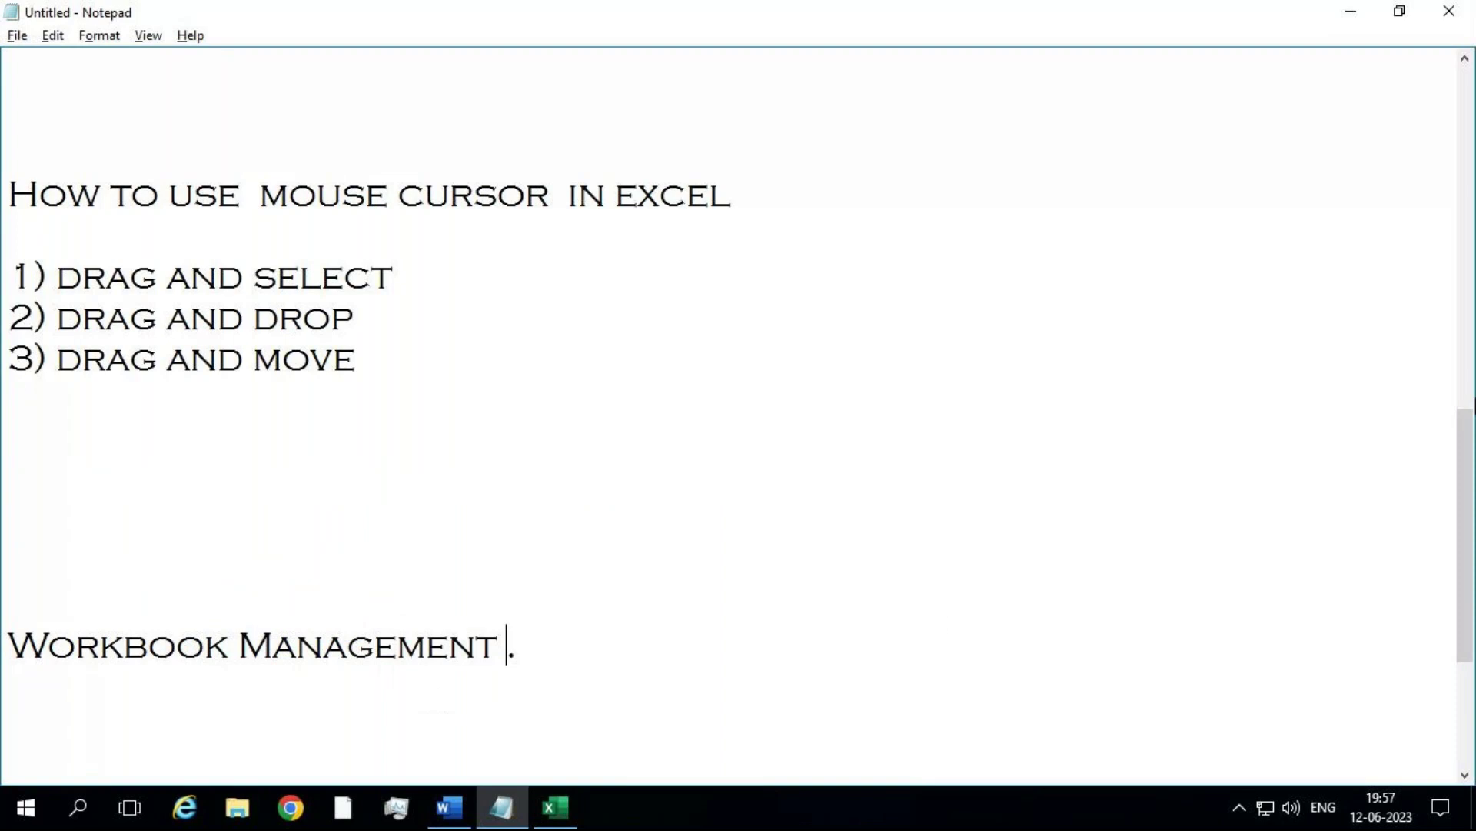
left_click_drag(1473, 448, 1465, 92)
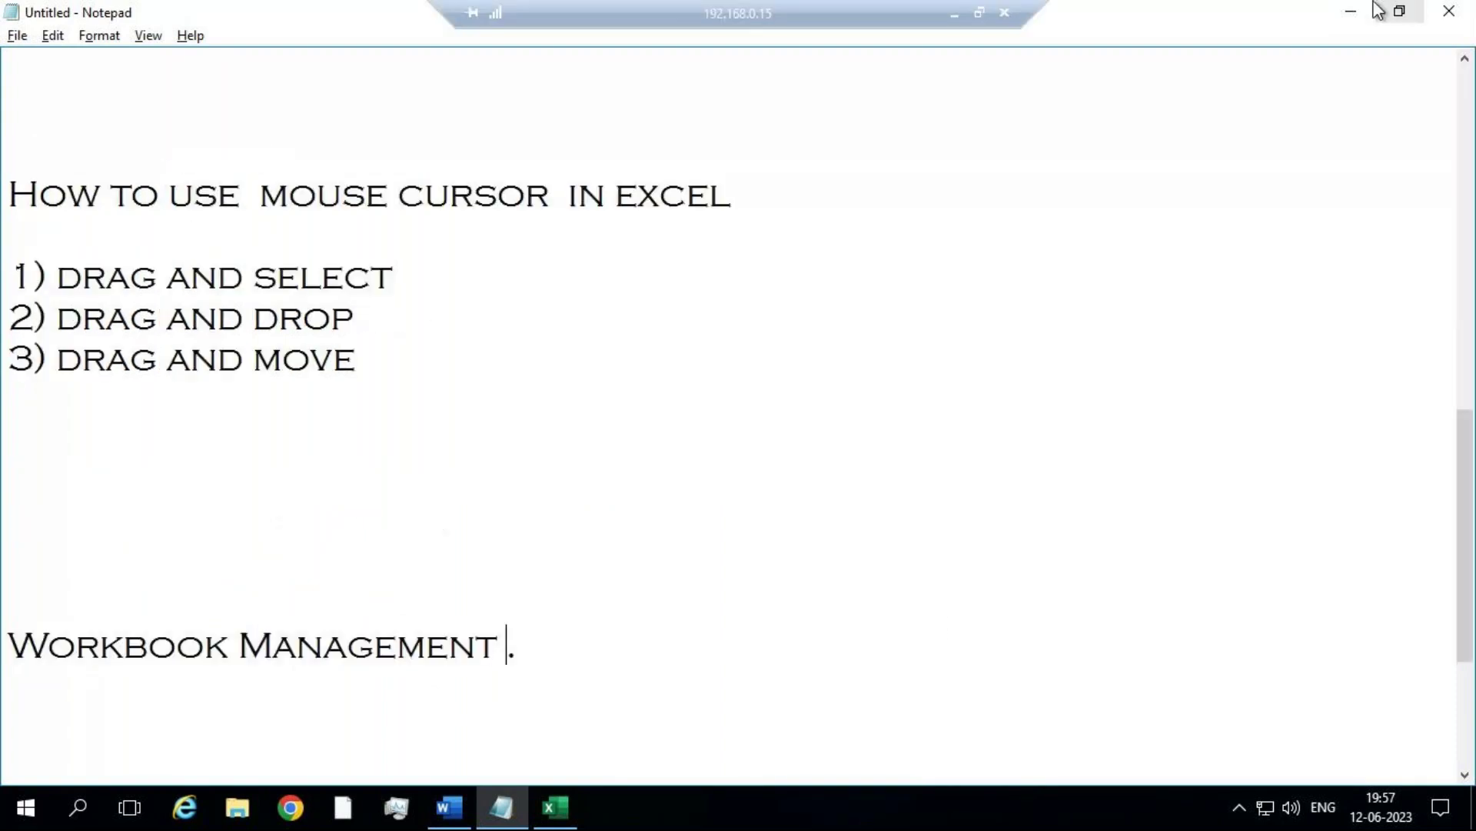
left_click(1351, 11)
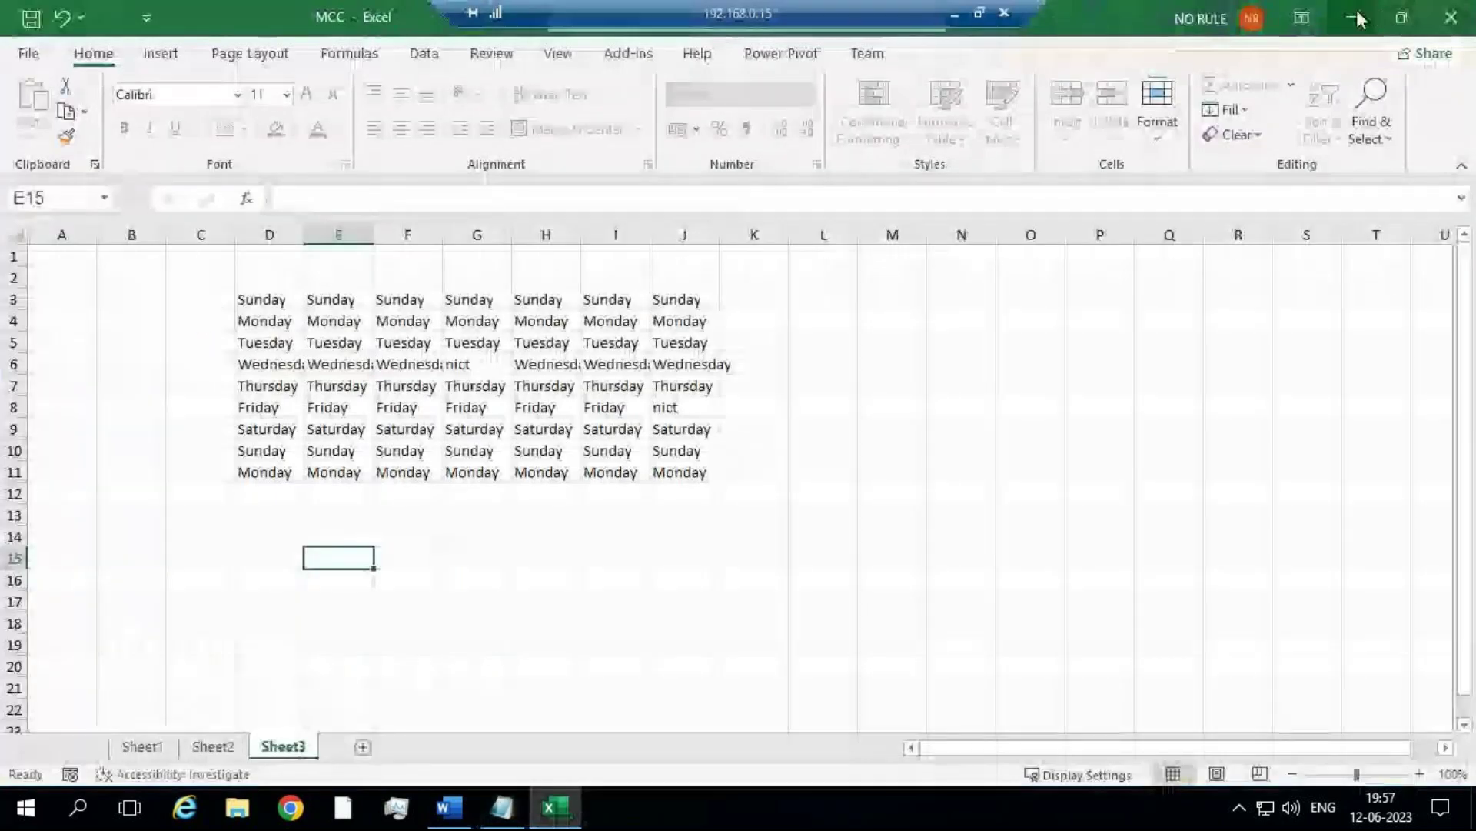
left_click(956, 12)
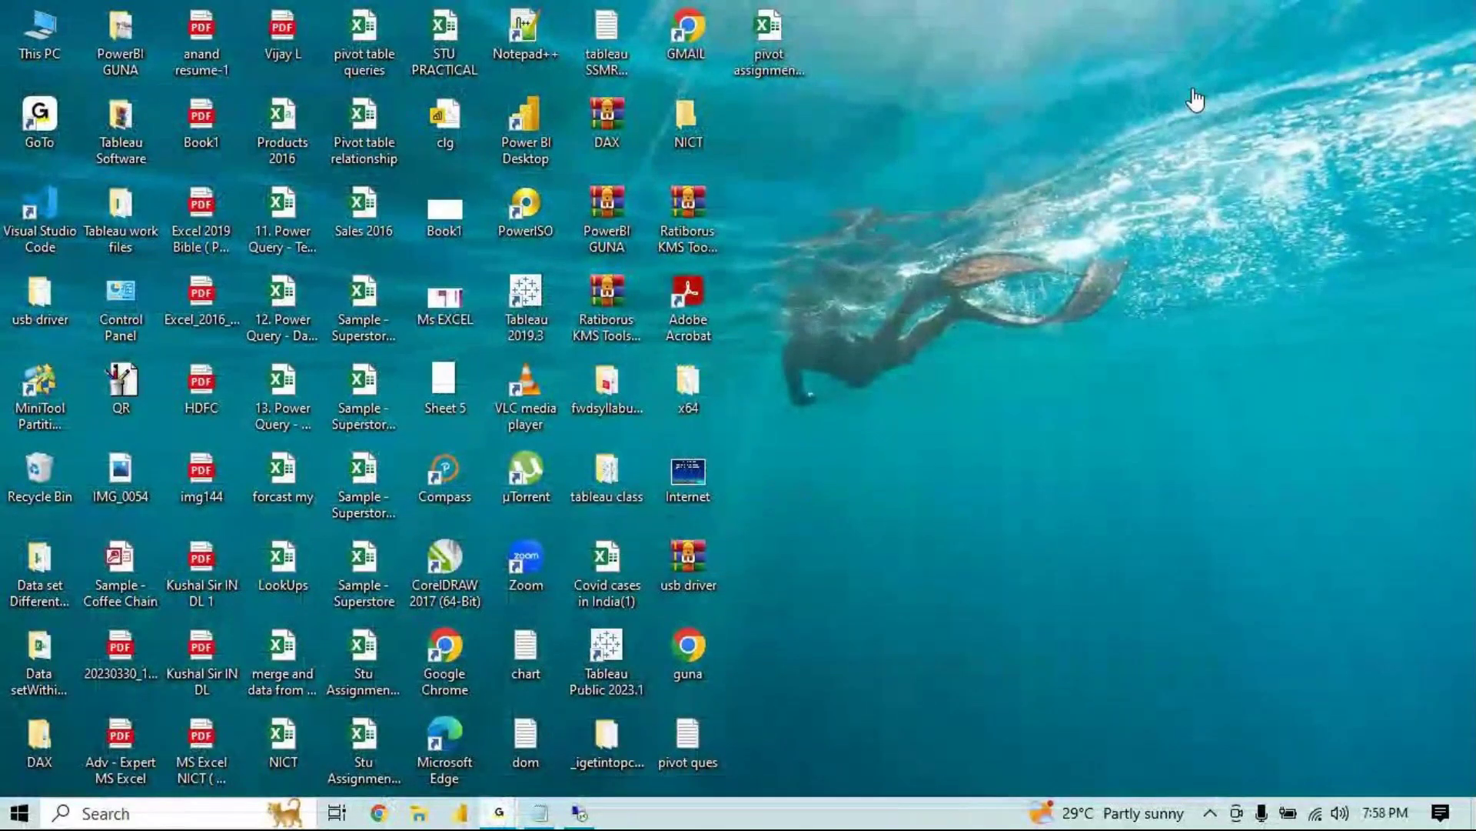